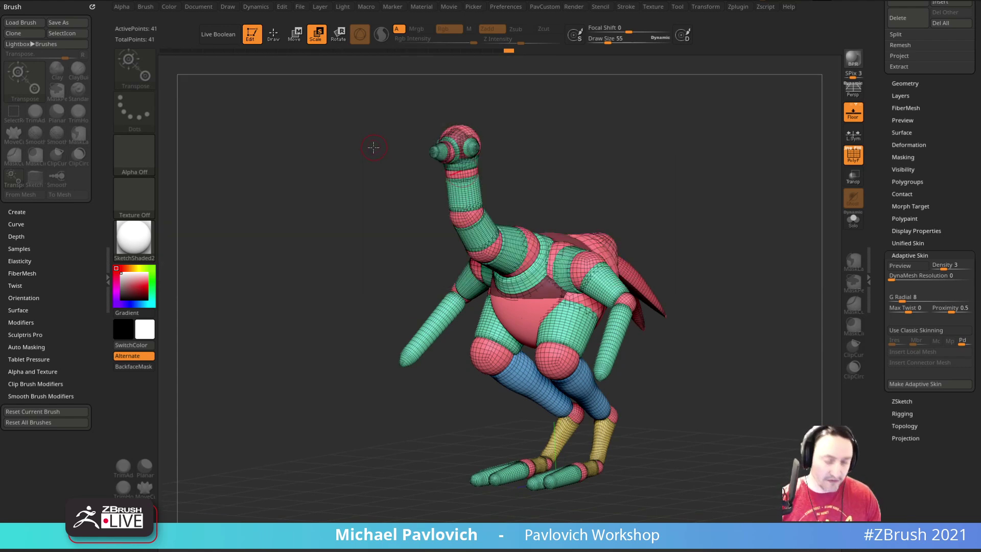
Browse the ZSphere animal projects in LightBox's ZeeZoo folder.
left_click(235, 64)
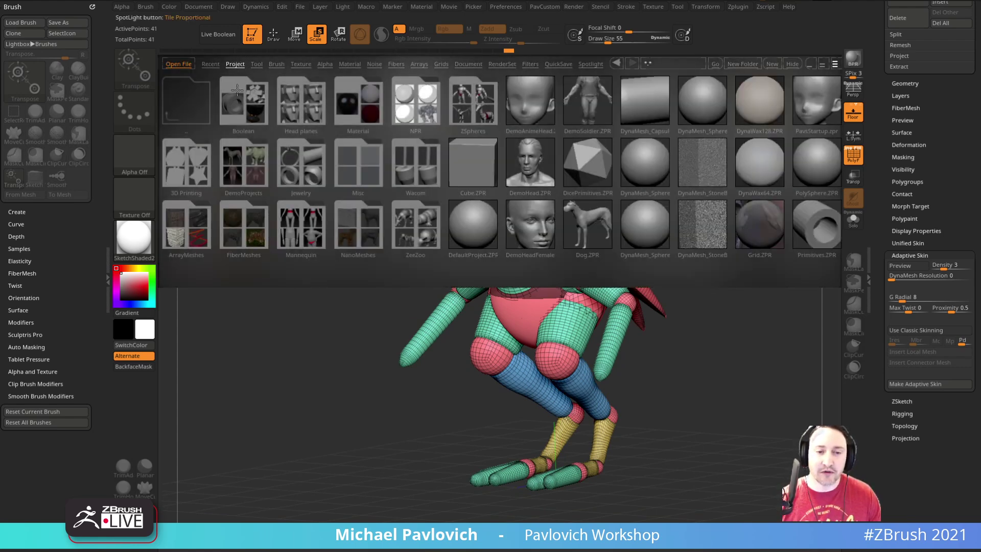
left_click(422, 224)
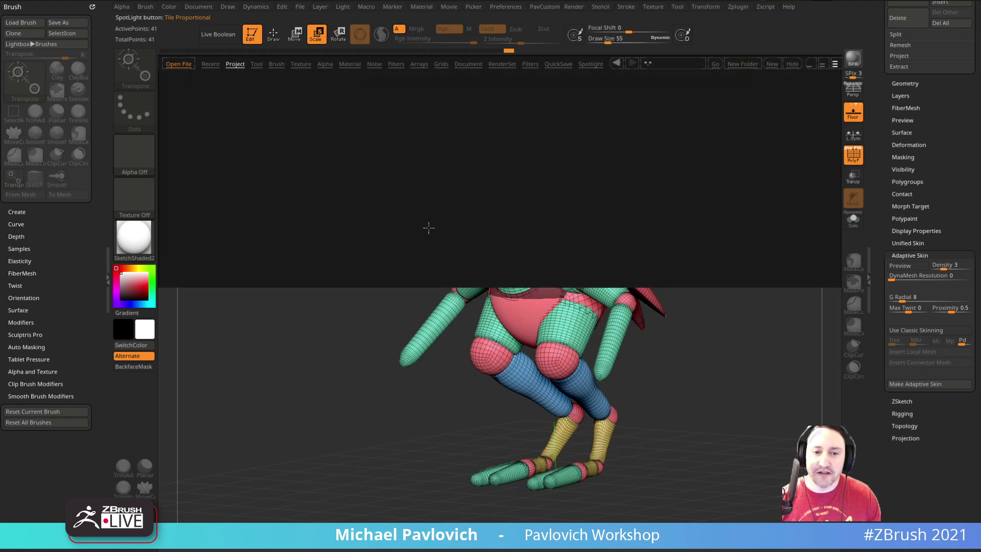
left_click_drag(648, 215, 568, 226)
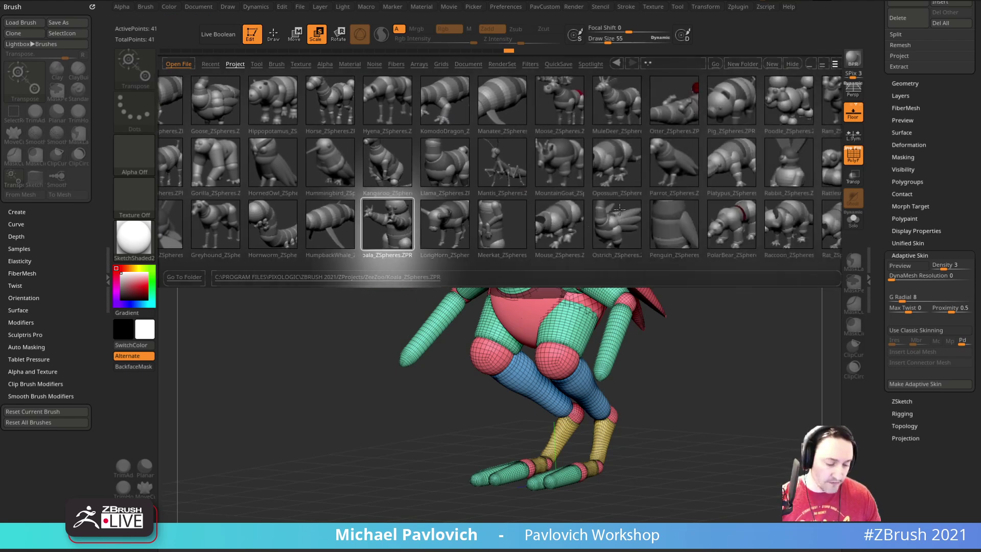
left_click_drag(712, 223, 688, 206)
Nudge and rotate the ZSpheres around the bird's shoulder and chest.
key("w")
left_click_drag(529, 265, 532, 260)
key("r")
left_click_drag(482, 235, 499, 239)
mouse_move(706, 240)
left_mouse_down("alt")
mouse_move(678, 199)
mouse_move(710, 225)
mouse_move(578, 333)
left_mouse_up("alt")
Delete the ZSpheres of both arms, from the hands up to the shoulders, leaving the torso without arms.
key("q")
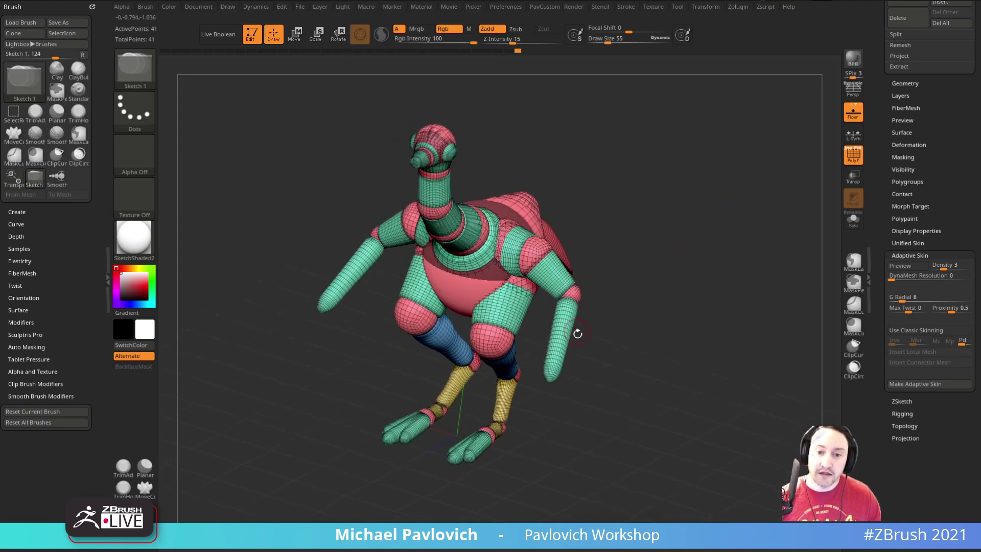
left_click(553, 373, "alt")
left_click(571, 295, "alt")
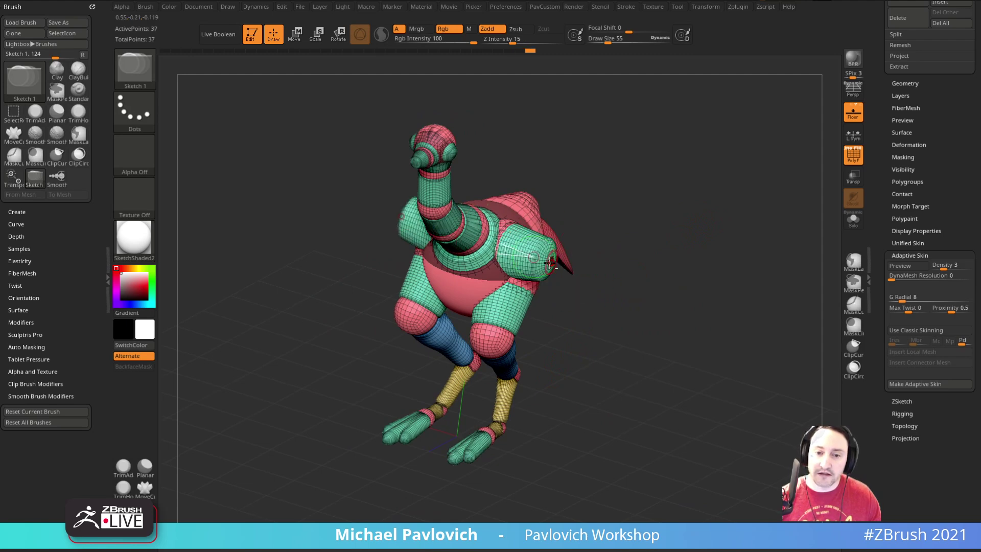
left_click_drag(638, 239, 651, 255)
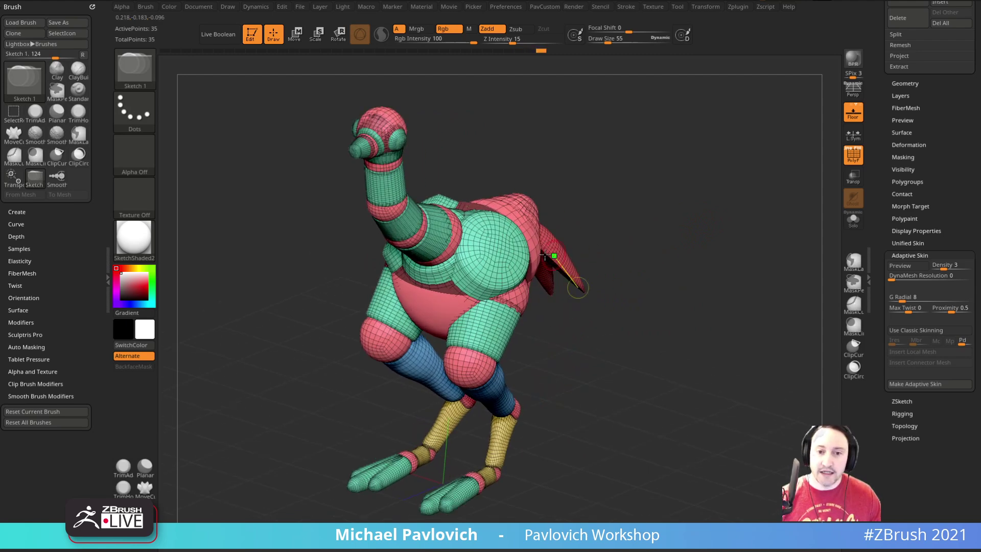
Draw a new symmetrical chain of two ZSpheres from the upper torso and pull its end outward as an arm.
left_click_drag(510, 259, 515, 269)
left_click_drag(579, 240, 600, 223)
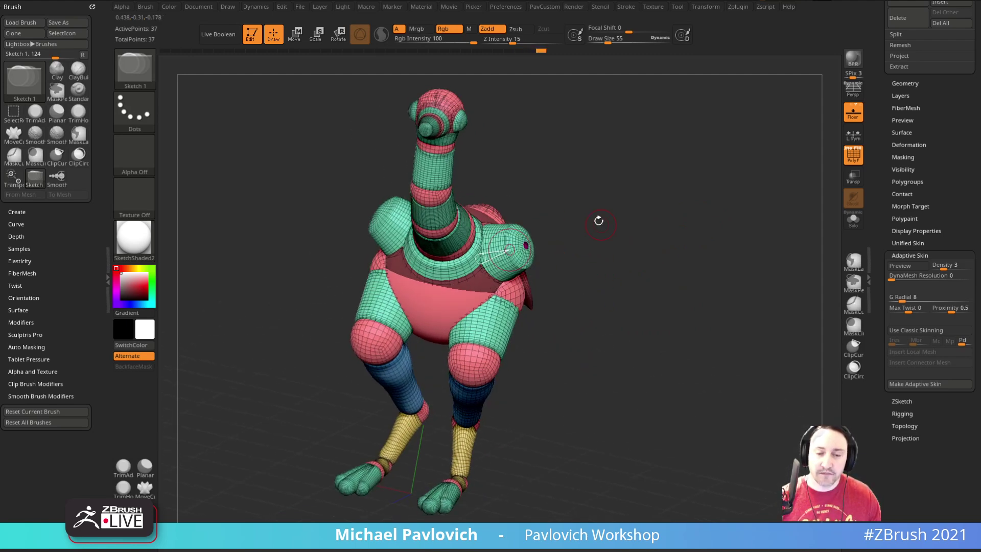
left_click_drag(527, 248, 539, 249)
left_click_drag(598, 244, 611, 236, "shift")
key("w")
left_click_drag(538, 245, 568, 264)
Enable Use Classic Skinning in the Adaptive Skin settings.
left_click_drag(627, 225, 613, 259)
left_click_drag(685, 252, 665, 251)
left_click(923, 330)
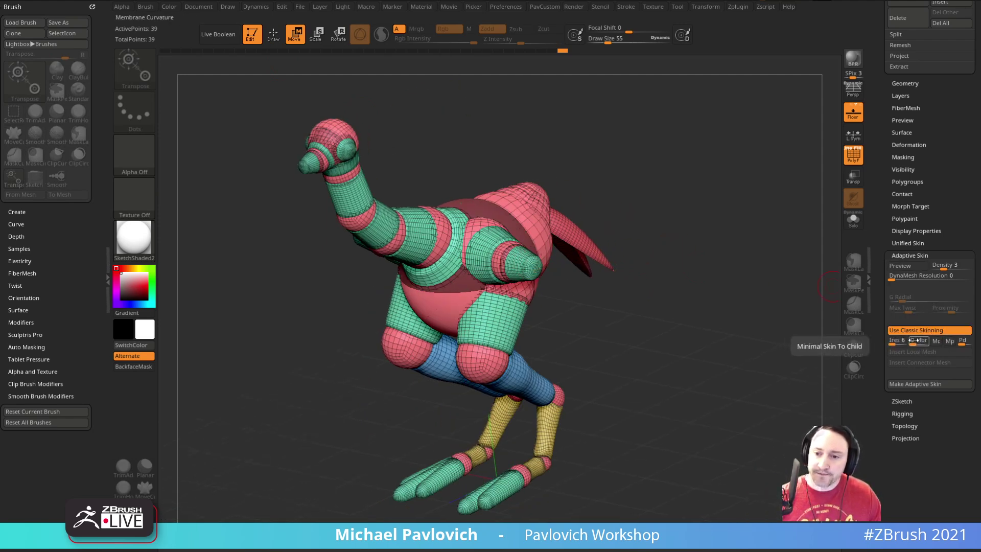
Pull the new arm chains out into bent arms with a shoulder, an elbow and a long forearm.
mouse_move(649, 271)
left_mouse_down()
mouse_move(681, 267)
mouse_move(636, 270)
left_mouse_up()
left_click_drag(533, 270, 520, 302)
left_click_drag(651, 227, 700, 211)
left_click_drag(507, 239, 543, 245)
left_click_drag(669, 276, 564, 271, "alt")
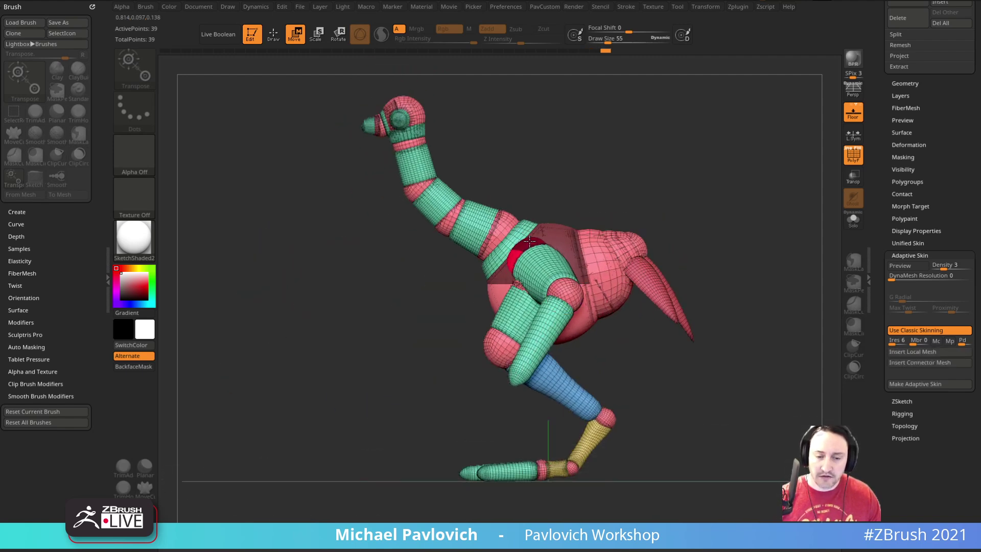
left_click_drag(567, 193, 662, 196, "shift")
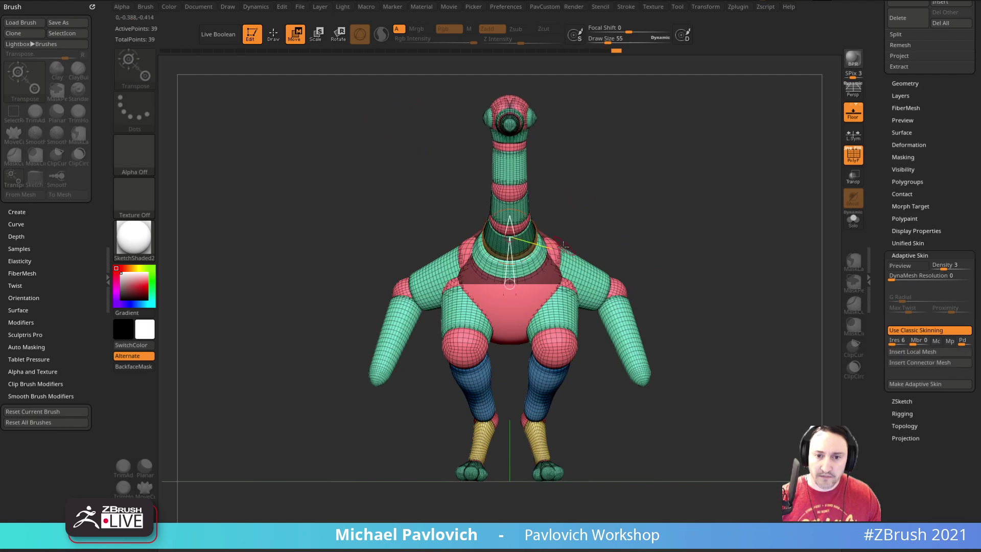
left_click_drag(642, 235, 690, 247)
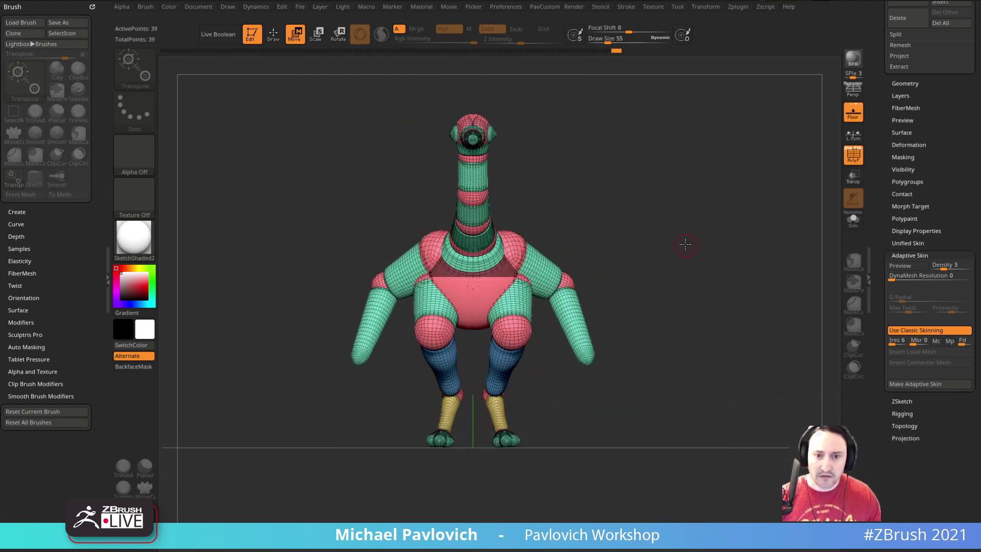
Reposition the shoulder ZSpheres and adjust their scale in the front view.
left_click_drag(519, 240, 508, 243)
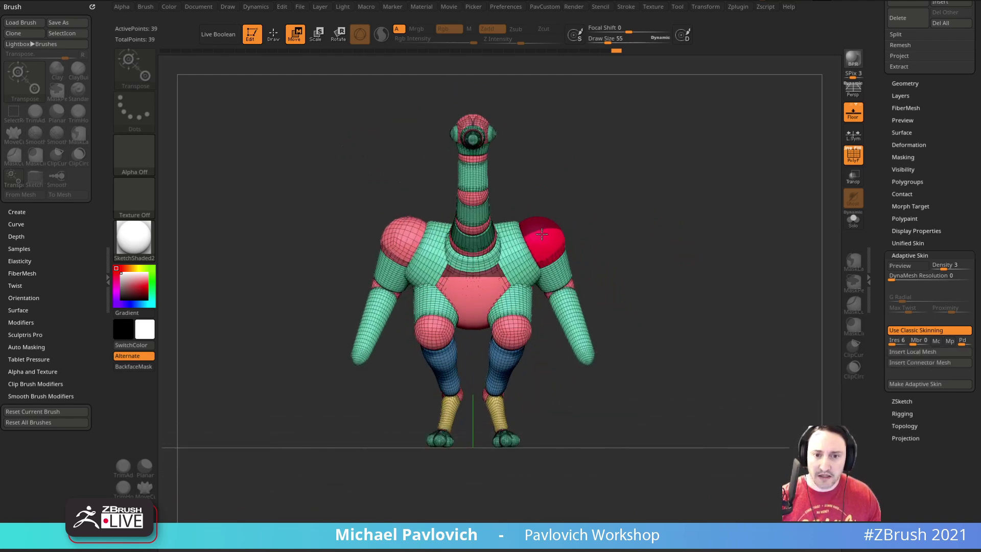
key("e")
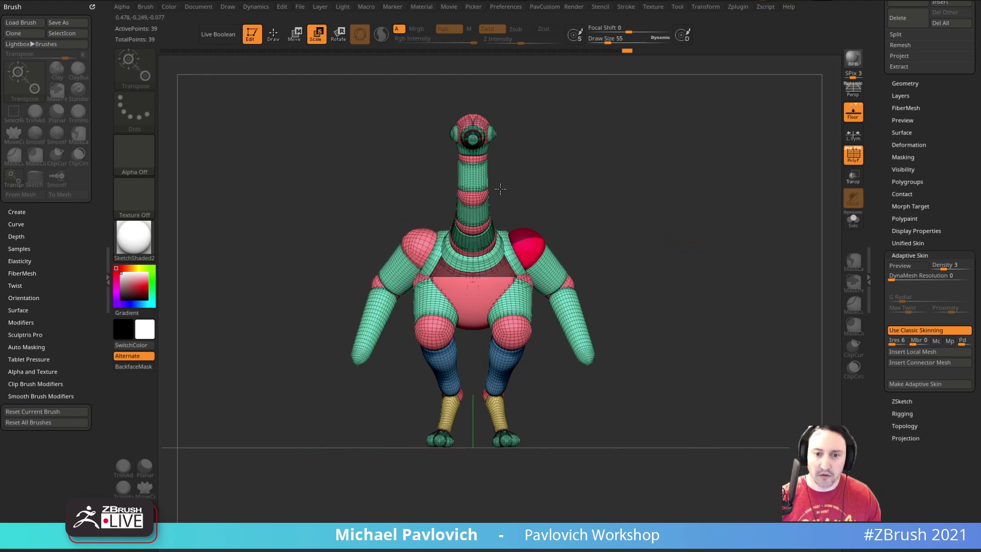
mouse_move(568, 239)
left_mouse_down()
mouse_move(521, 248)
mouse_move(545, 270)
mouse_move(423, 127)
mouse_move(515, 170)
mouse_move(266, 219)
left_mouse_up()
left_click_drag(783, 268, 529, 273)
Move the shoulder ZSpheres to refine where the arms join the torso.
key("w")
left_click_drag(487, 224, 494, 222)
left_click_drag(427, 210, 426, 207)
left_click_drag(522, 194, 484, 221)
Move the elbow ZSpheres outward and slightly up to lengthen the upper arms.
left_click_drag(530, 271, 541, 258)
left_click_drag(605, 313, 571, 345)
left_click_drag(541, 257, 546, 254)
left_click_drag(608, 240, 523, 243)
left_click_drag(544, 253, 559, 248)
Extend the forearms down to about foot level and adjust the shoulder ZSpheres.
left_click_drag(512, 222, 510, 214)
left_click_drag(504, 345, 487, 449)
left_click_drag(611, 174, 695, 173)
left_click_drag(412, 219, 417, 228)
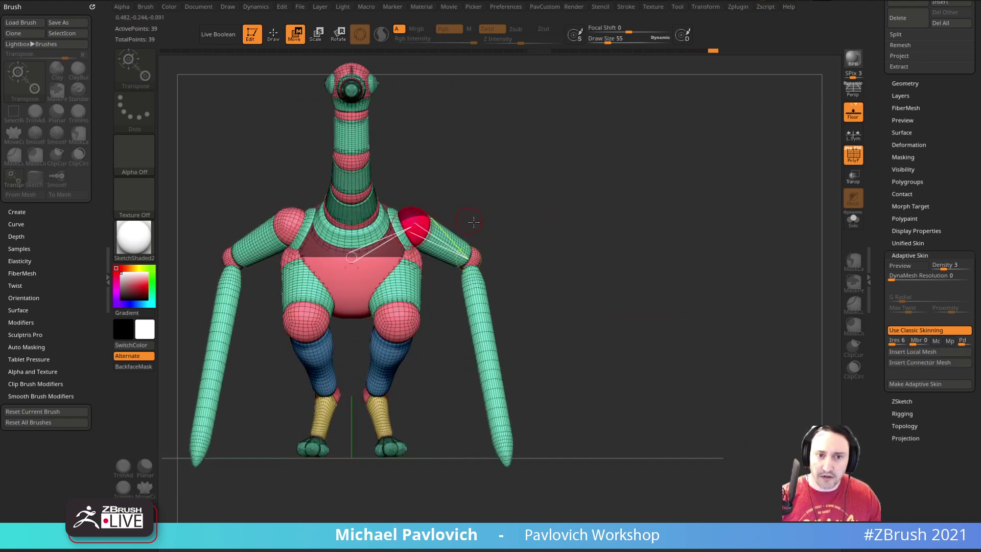
Swing the forearms forward from the elbows and raise the shoulder ZSpheres slightly.
left_click_drag(508, 441, 453, 260)
left_click_drag(578, 244, 610, 260)
left_click_drag(501, 277, 527, 334)
key("shift+z")
key("shift+z")
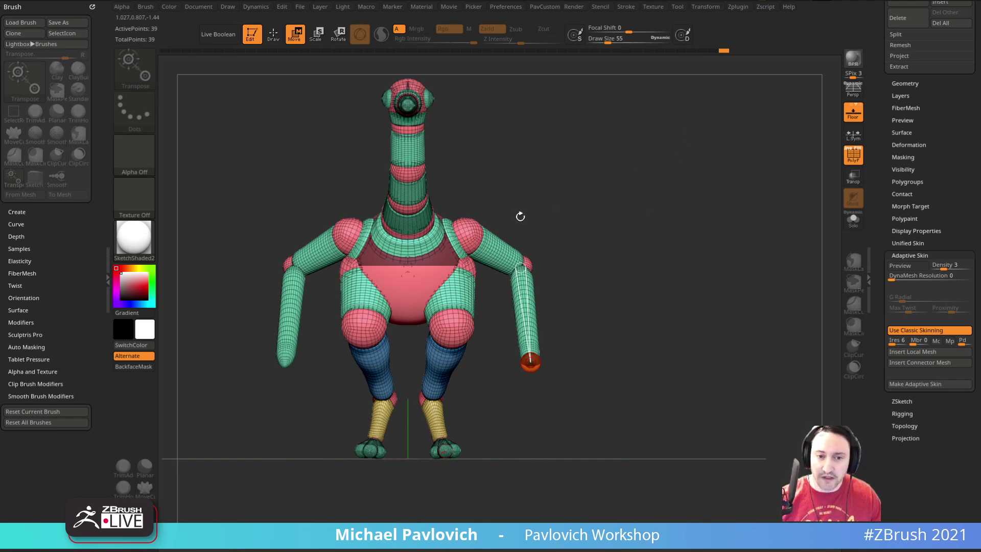
left_click_drag(474, 226, 481, 216)
left_click_drag(595, 216, 562, 268, "alt")
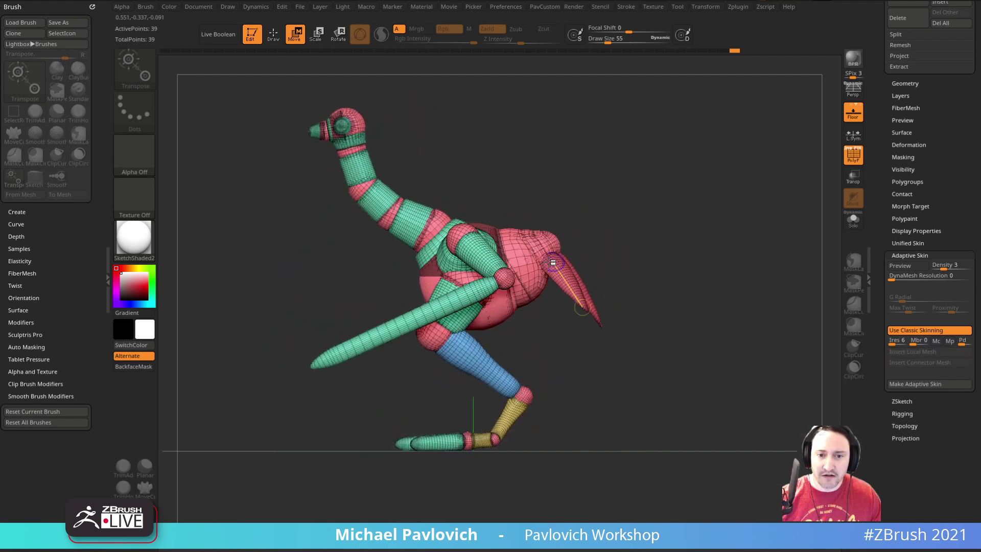
Move the elbows and bring the forearm ends down and back in the side view.
left_click_drag(495, 271, 481, 266)
left_click_drag(315, 365, 405, 402)
left_click_drag(516, 186, 571, 175, "shift")
left_click_drag(327, 233, 567, 235, "alt")
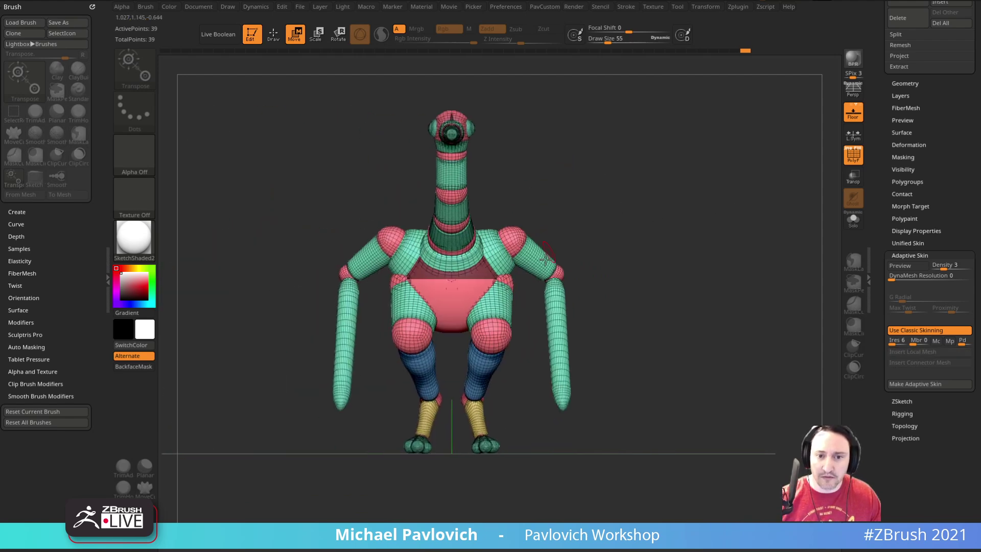
Spread the forearm ends outward and shift the elbow and shoulder ZSpheres inward in the front view.
left_click_drag(570, 393, 604, 398)
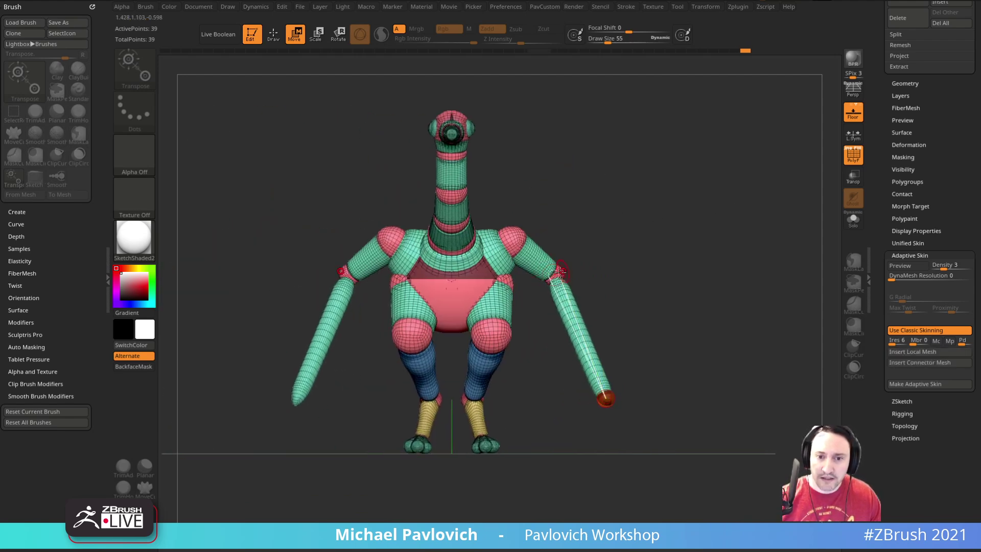
left_click_drag(558, 271, 552, 276)
left_click_drag(513, 241, 481, 257)
left_click_drag(620, 193, 561, 228)
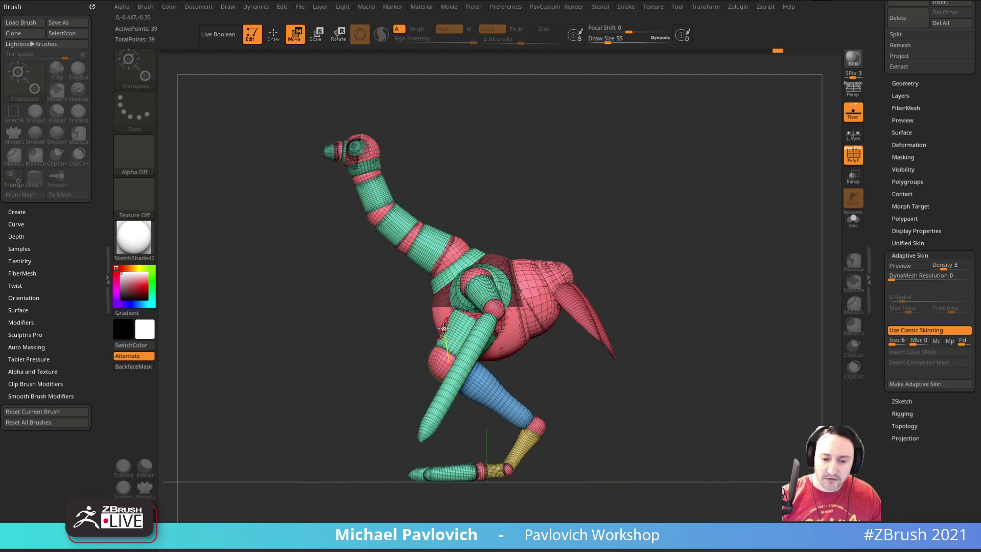
Check the featherless bird reference photo, then move the neck ZSpheres to bend the neck into a lower curve.
right_click_drag(332, 551, 315, 322)
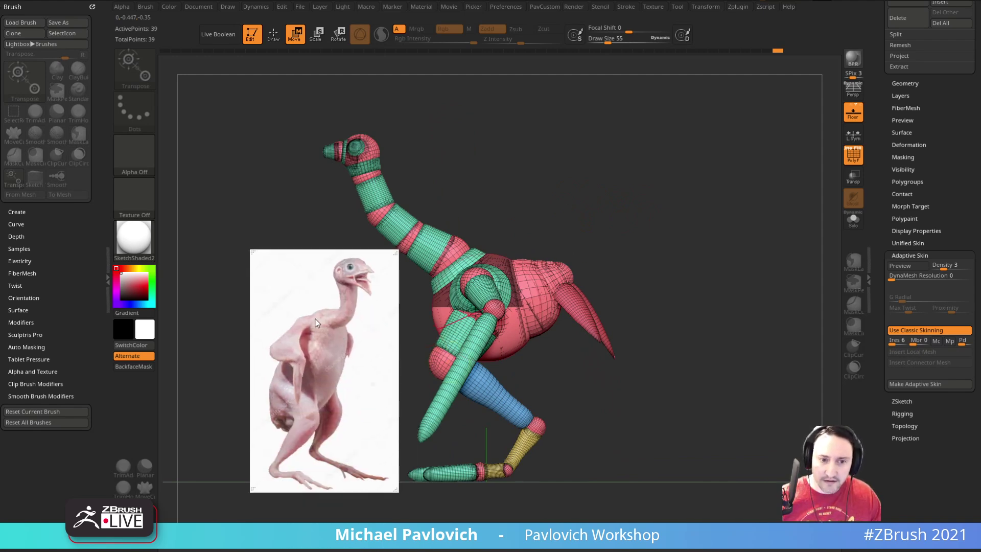
key("alt+Tab")
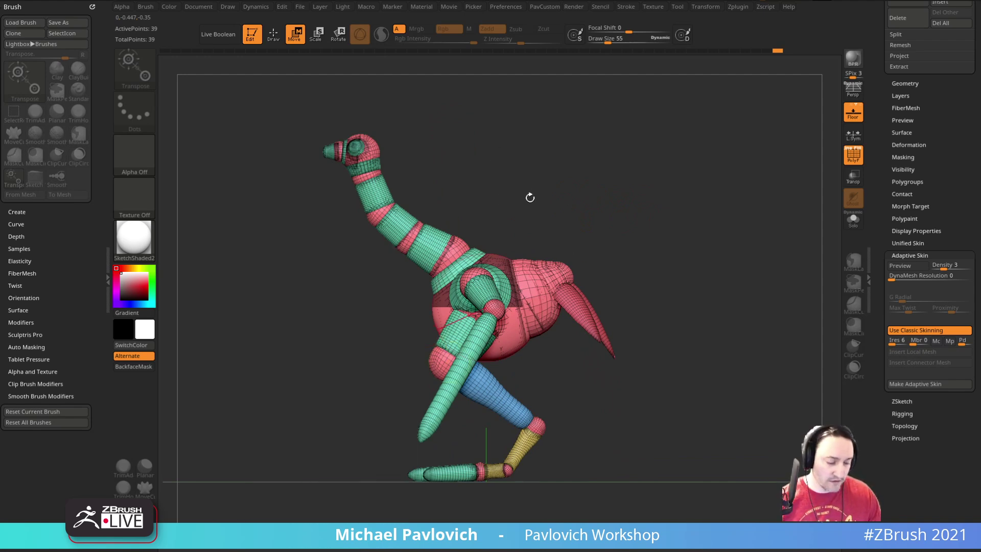
left_click_drag(428, 250, 423, 266)
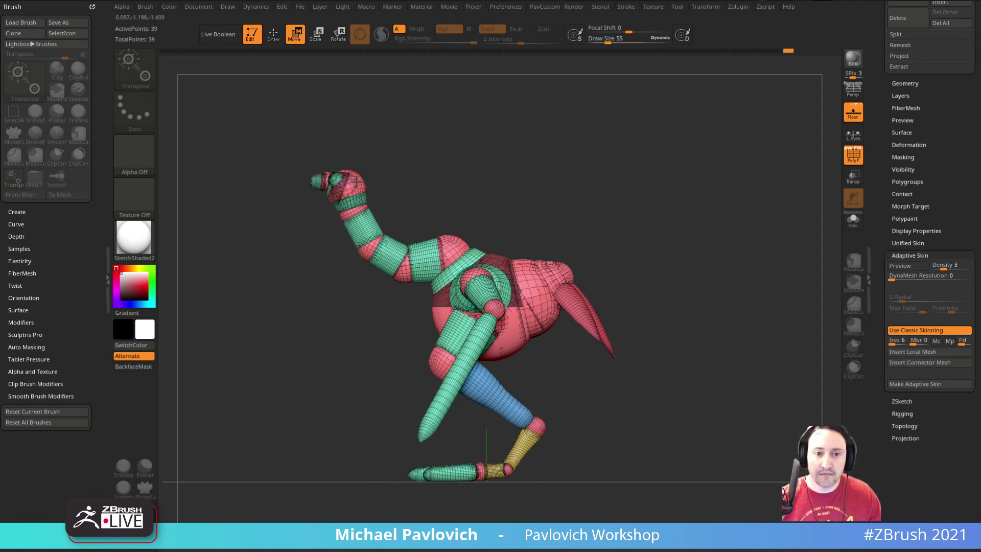
left_click_drag(350, 209, 351, 177)
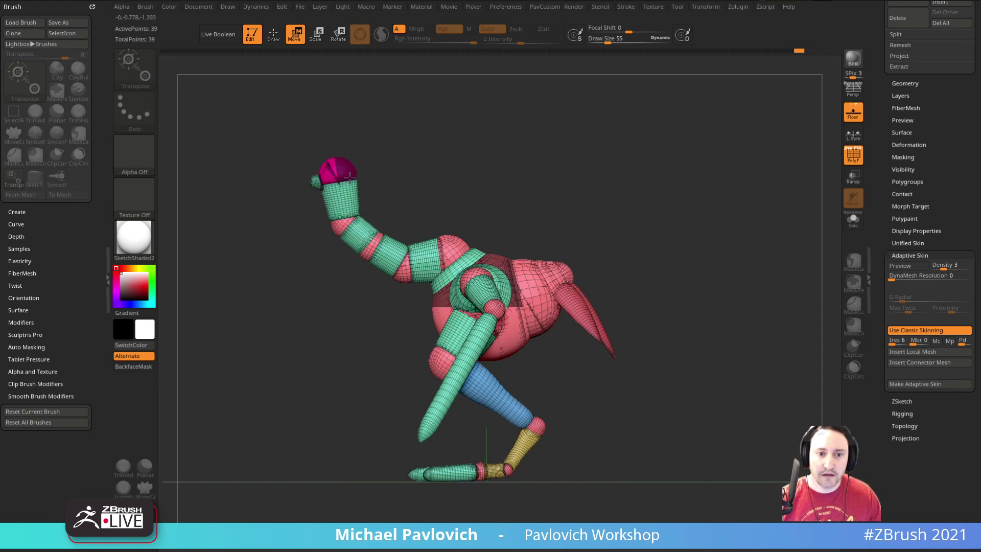
Rotate the head downward so the beak points forward and slightly down.
key("r")
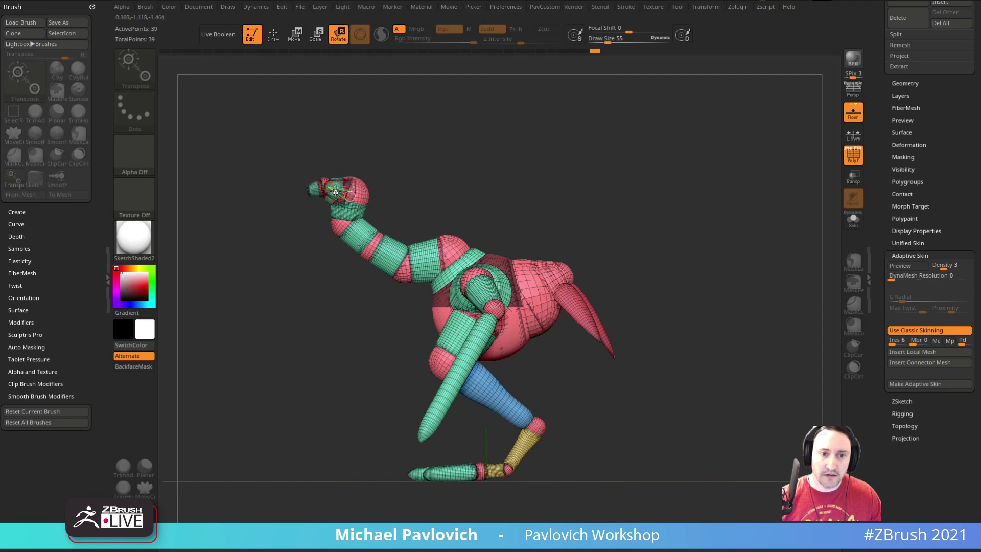
left_click_drag(350, 204, 351, 207)
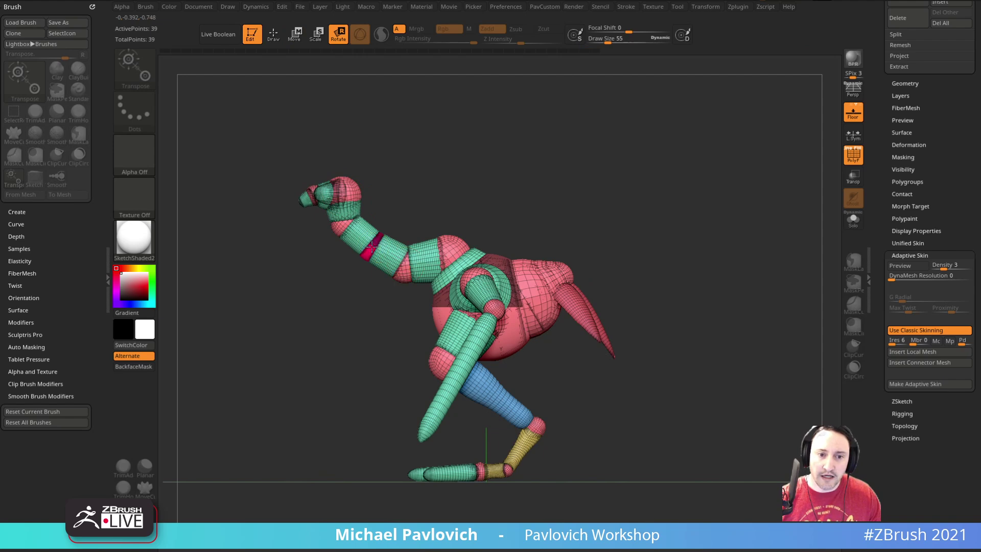
right_click_drag(365, 252, 403, 219)
left_click_drag(377, 248, 393, 259)
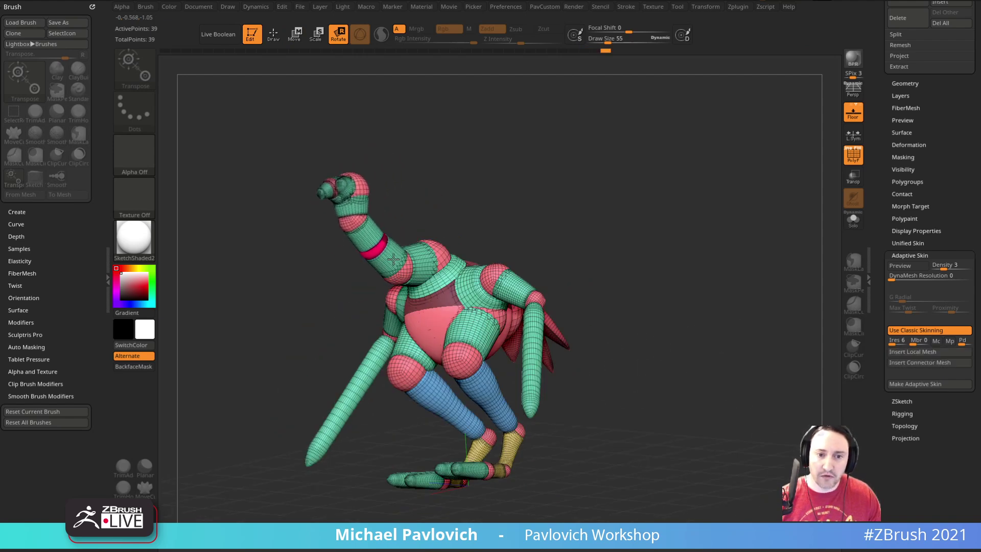
Try scaling the neck and torso ZSpheres to different thicknesses, undoing each attempt.
right_click_drag(463, 203, 377, 251, "shift")
key("e")
left_click_drag(372, 242, 465, 358)
left_click_drag(446, 270, 513, 386)
right_click_drag(637, 345, 637, 267, "shift")
key("ctrl+z")
left_click_drag(385, 259, 486, 302)
key("ctrl+z")
key("ctrl+z")
left_click_drag(373, 244, 423, 292)
key("ctrl+z")
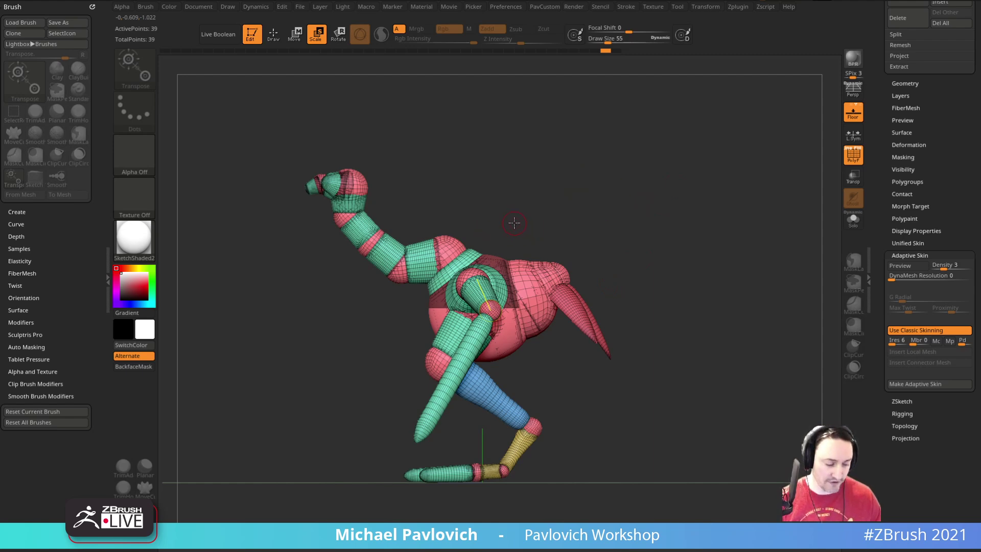
Rotate the neck and head forward and down, then nudge the ZSphere at the base of the neck.
key("r")
mouse_move(427, 251)
left_mouse_down()
mouse_move(421, 258)
mouse_move(445, 253)
left_mouse_up()
left_click_drag(491, 215, 652, 233)
left_click_drag(628, 243, 652, 237)
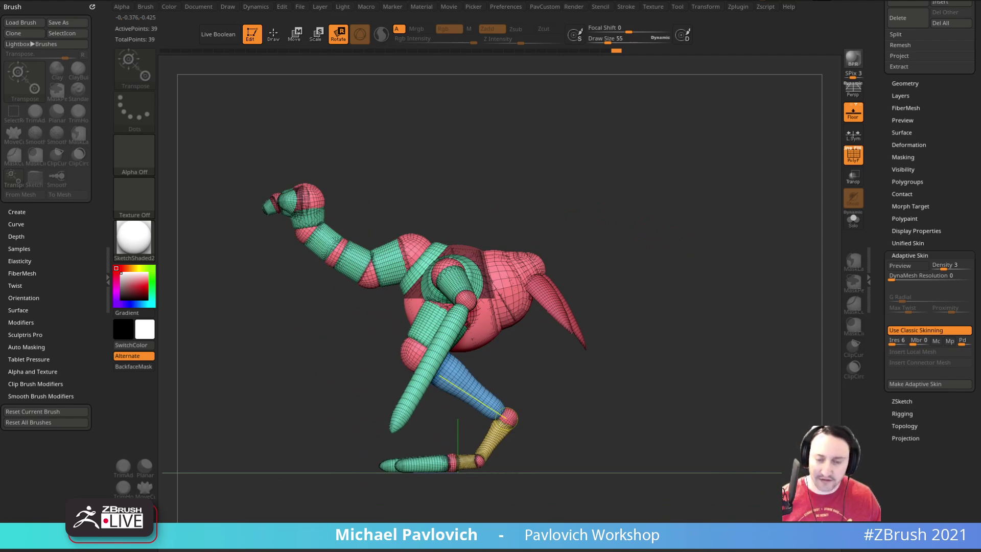
left_click_drag(640, 220, 686, 219)
key("w")
mouse_move(440, 240)
left_mouse_down()
mouse_move(442, 254)
mouse_move(444, 246)
left_mouse_up()
left_click_drag(393, 279, 327, 233)
left_click_drag(628, 217, 651, 228)
left_click_drag(715, 260, 696, 264)
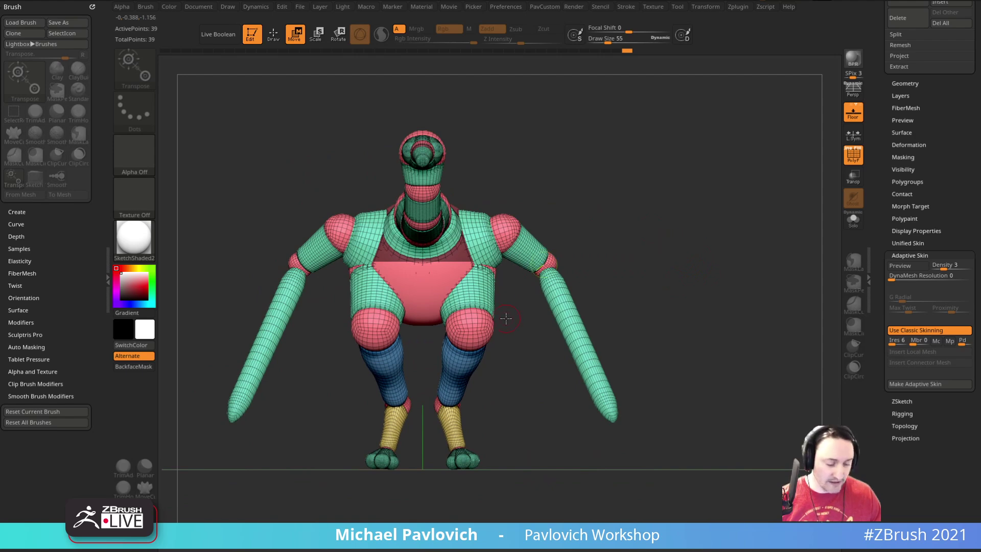
Rotate the legs outward at the hips into a wider stance and adjust the foot ZSpheres.
key("r")
left_click_drag(483, 316, 485, 305)
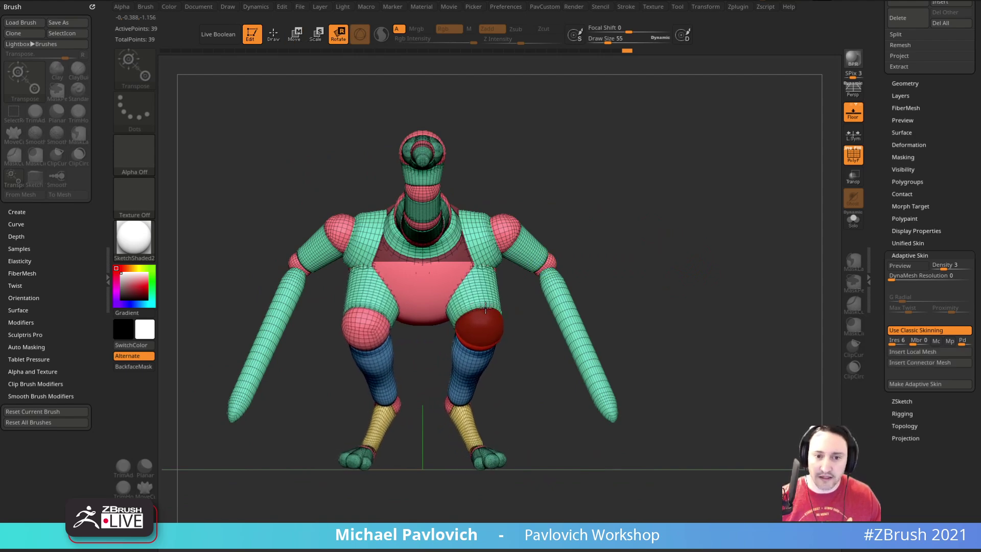
left_click_drag(451, 403, 520, 464)
key("w")
left_click_drag(489, 512, 479, 510)
left_click_drag(545, 464, 676, 368)
left_click_drag(713, 408, 670, 382, "alt")
right_click_drag(541, 478, 741, 357)
Preview the bird's adaptive skin mesh, toggling between the skin and the ZSpheres.
left_click(901, 267)
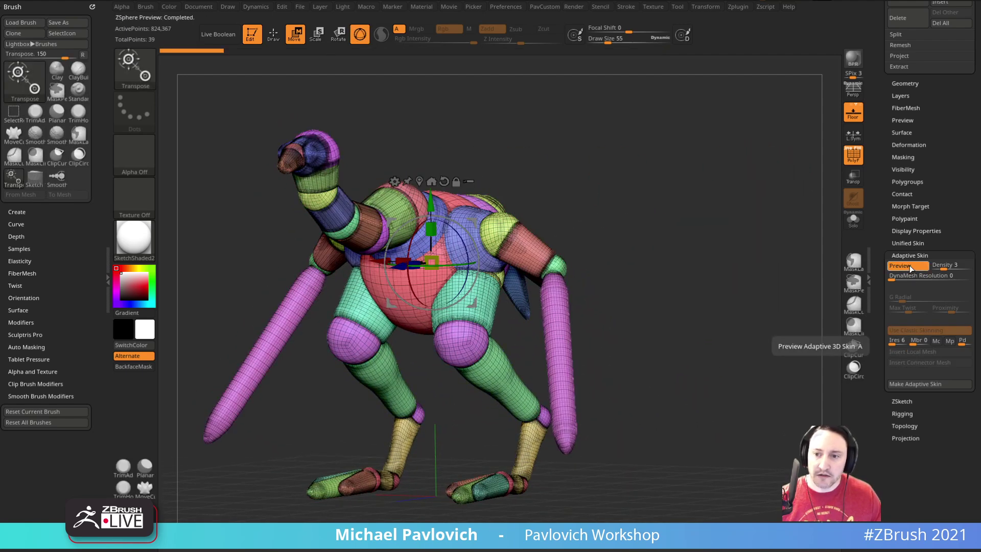
key("a")
key("a")
right_click_drag(674, 249, 768, 256, "alt")
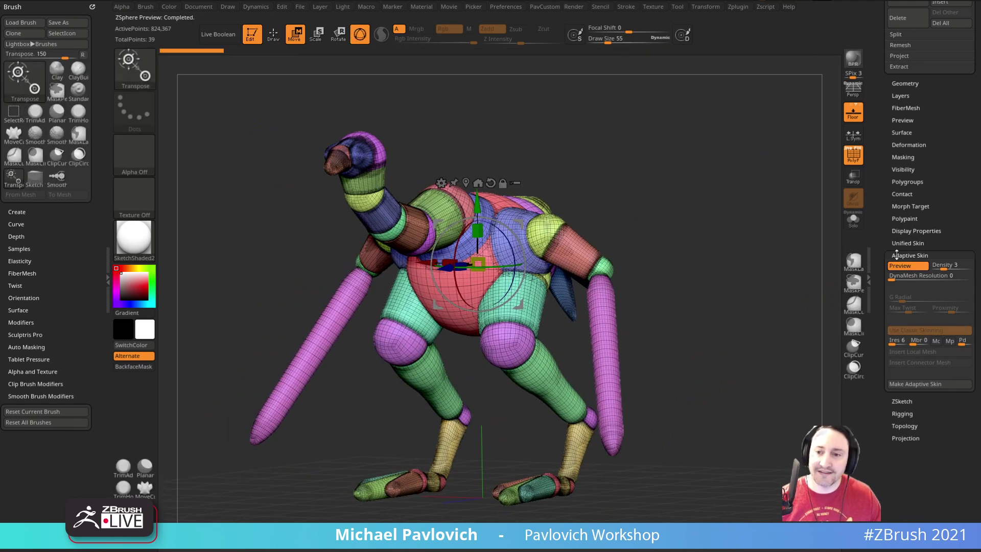
left_click(909, 240)
left_click(908, 242)
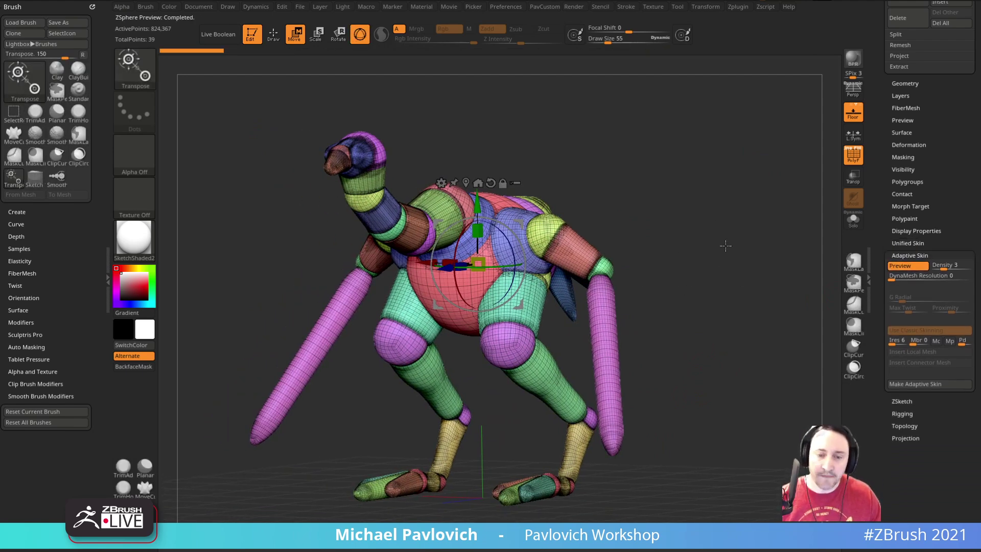
key("a")
key("a")
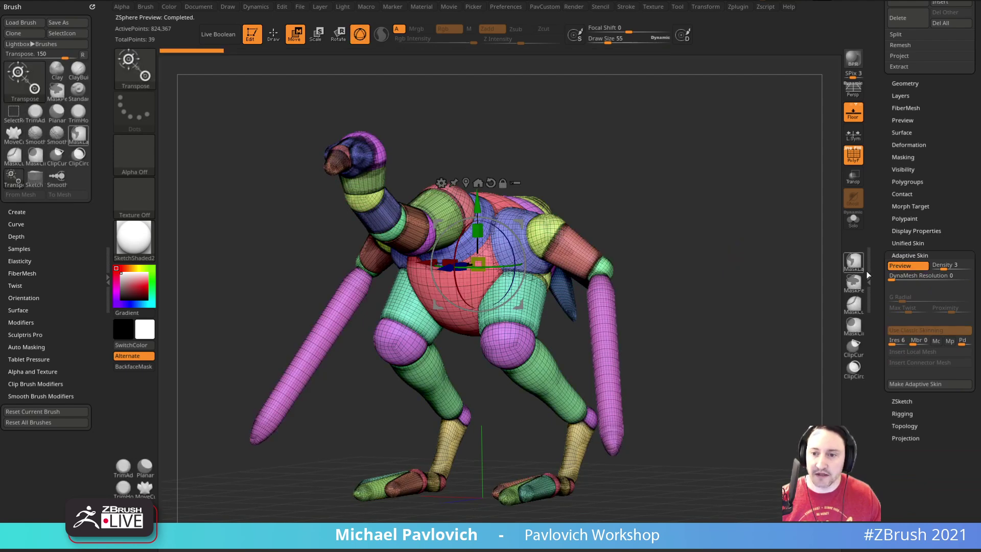
Set the adaptive skin density to 1 and compare the previewed mesh with the ZSphere version.
key("a")
left_click(940, 266)
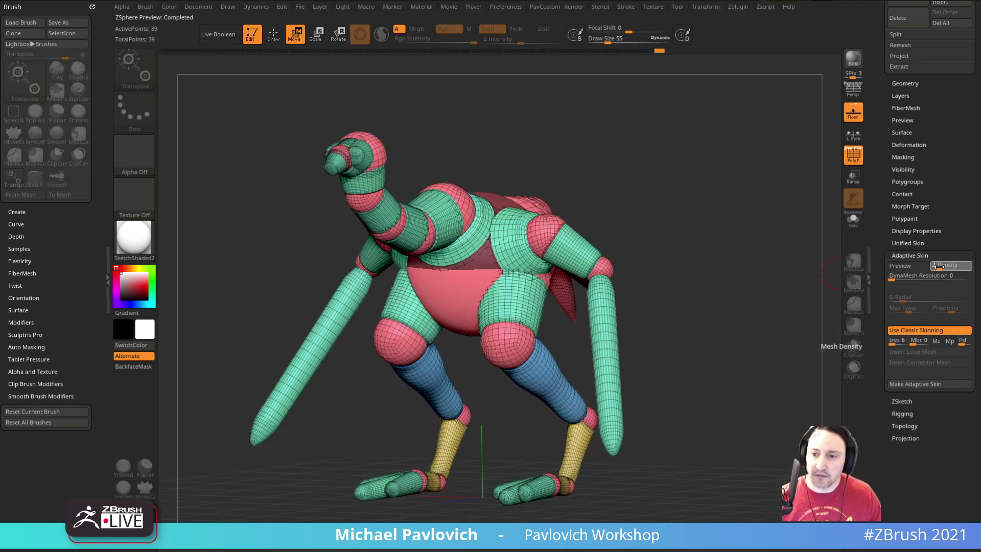
left_click(935, 266)
key("Return")
key("a")
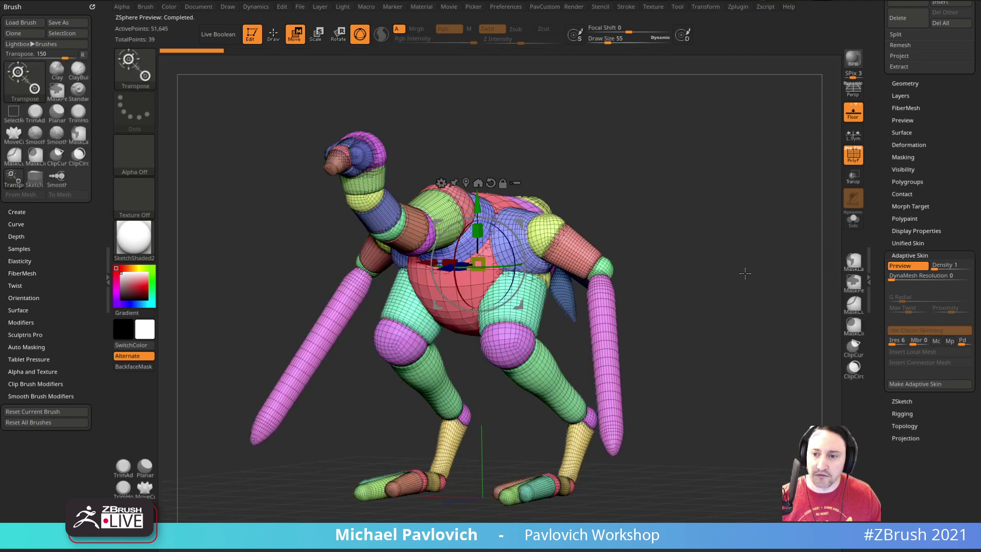
key("a")
key("a")
key("a")
key("a")
key("a")
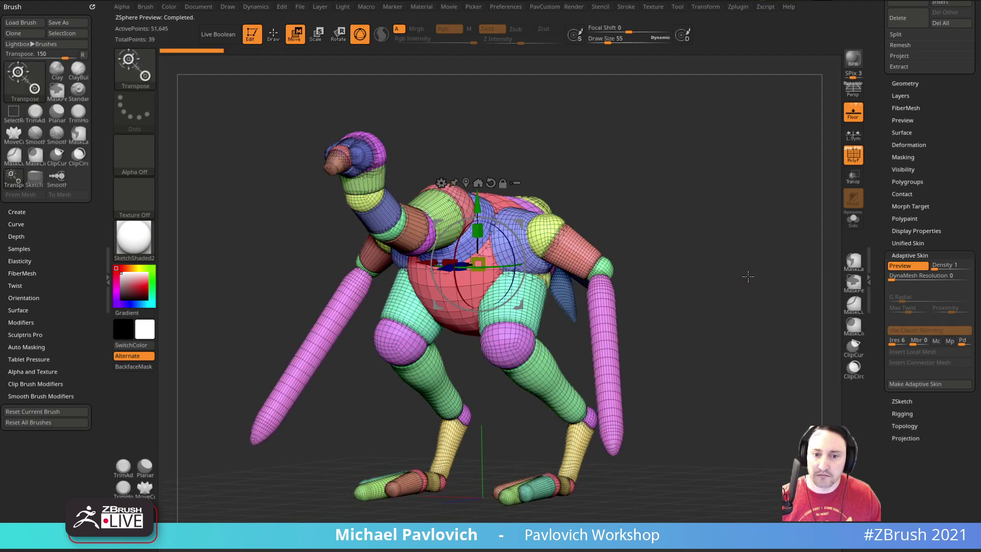
Try a DynaMesh resolution of 256 on the adaptive skin preview and return it to 0.
key("a")
left_click(898, 277)
type("432")
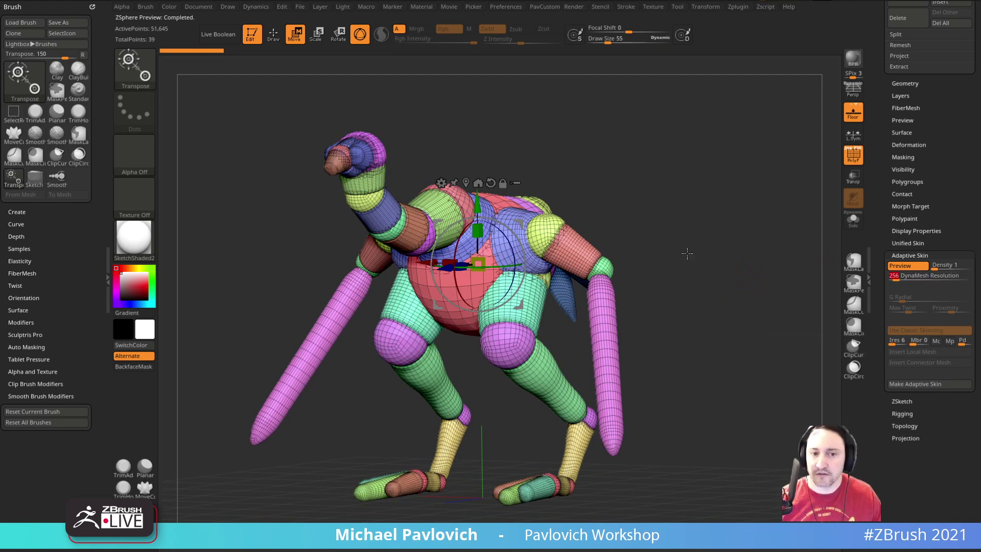
type("a")
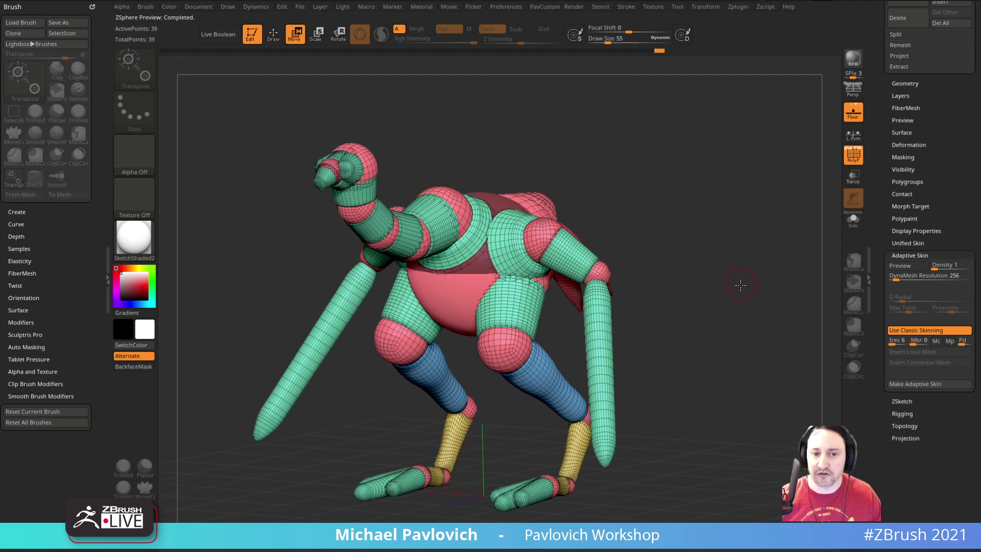
type("a")
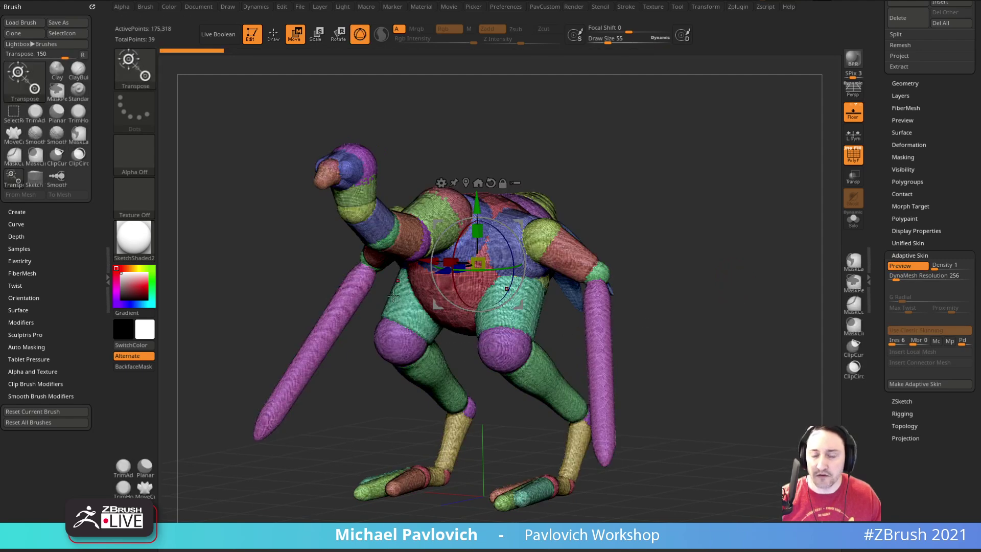
left_click_drag(894, 278, 888, 278)
left_click_drag(715, 360, 717, 349)
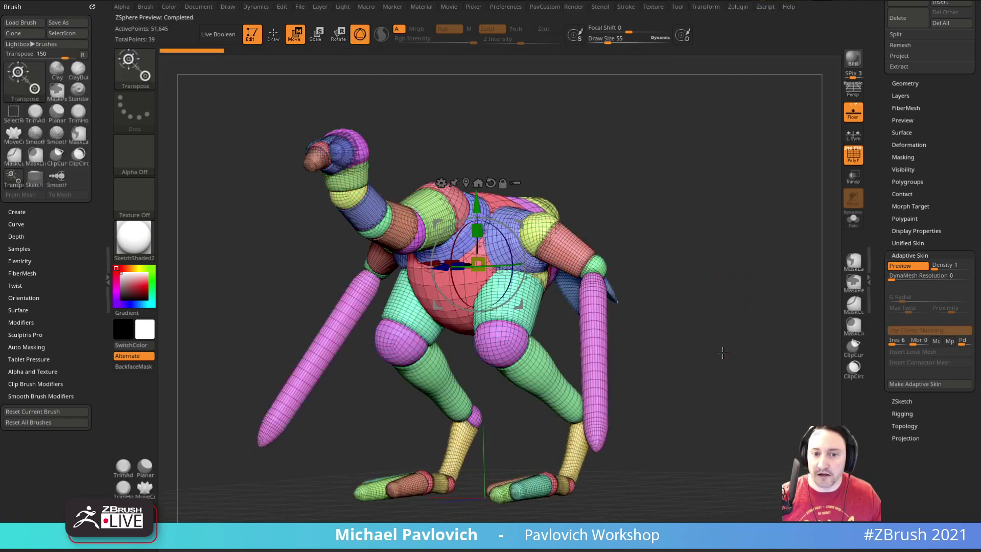
Generate the adaptive skin mesh from the bird ZSpheres and switch to the Skin_Ostrich_ZSpheres tool.
left_click_drag(693, 296, 712, 247)
key("q")
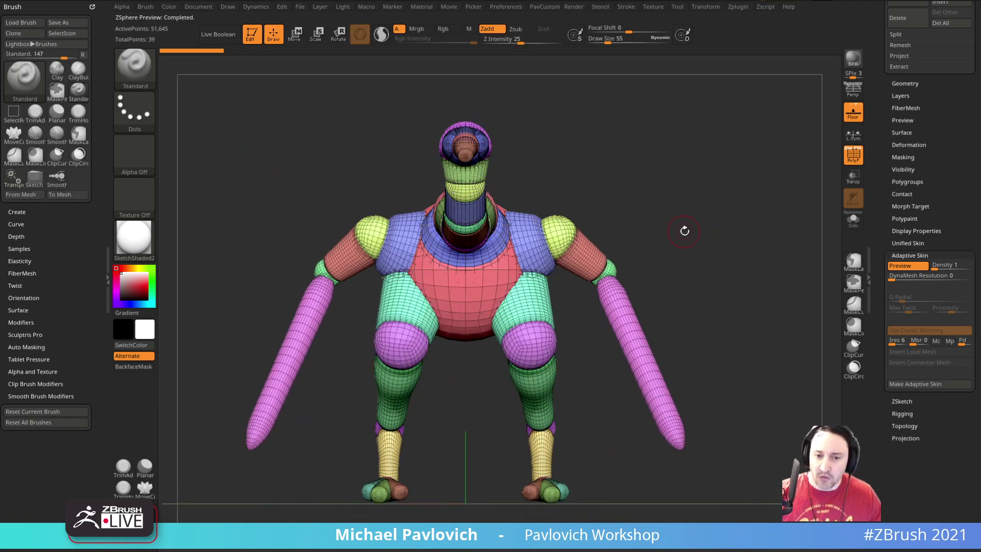
left_click_drag(713, 217, 742, 222)
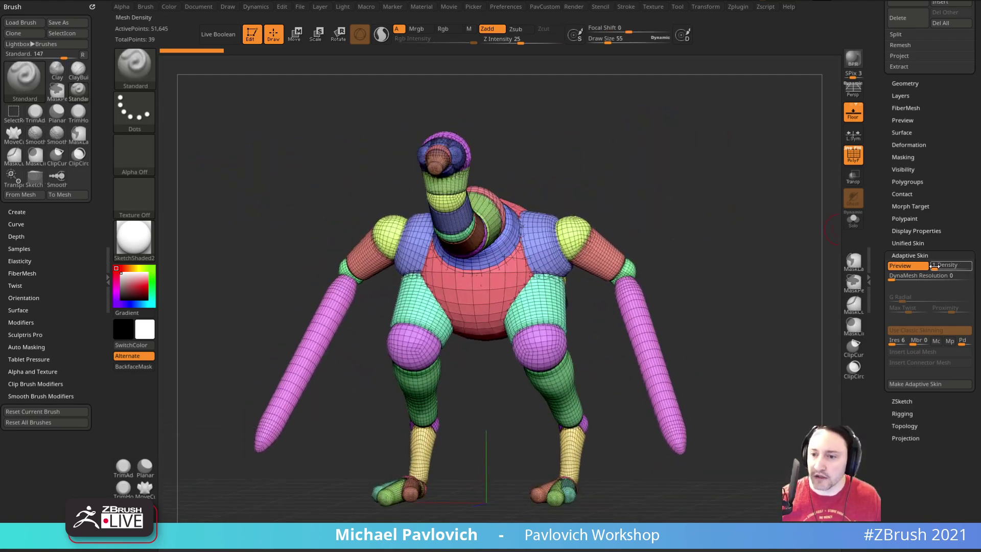
left_click(912, 386)
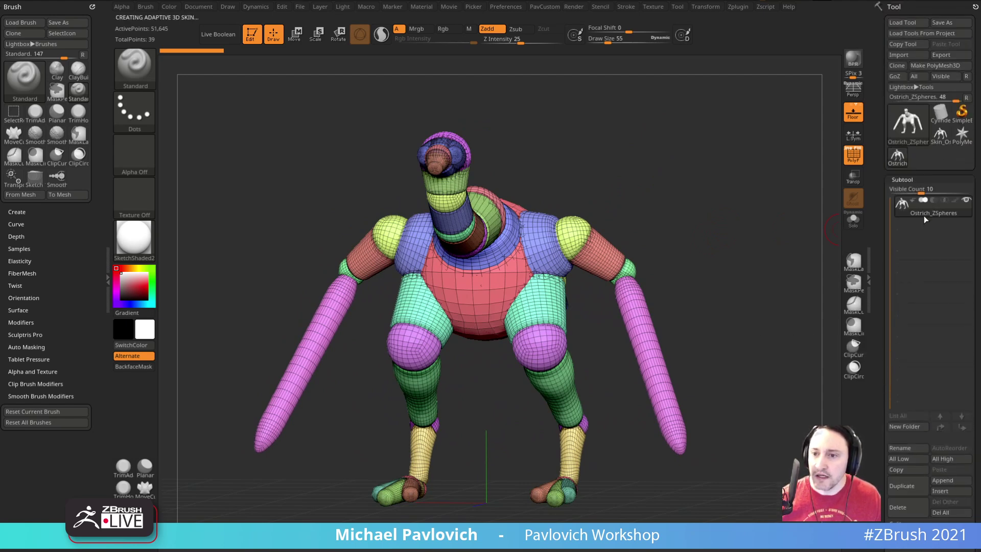
mouse_move(761, 227)
left_mouse_down()
mouse_move(773, 234)
mouse_move(733, 268)
left_mouse_up()
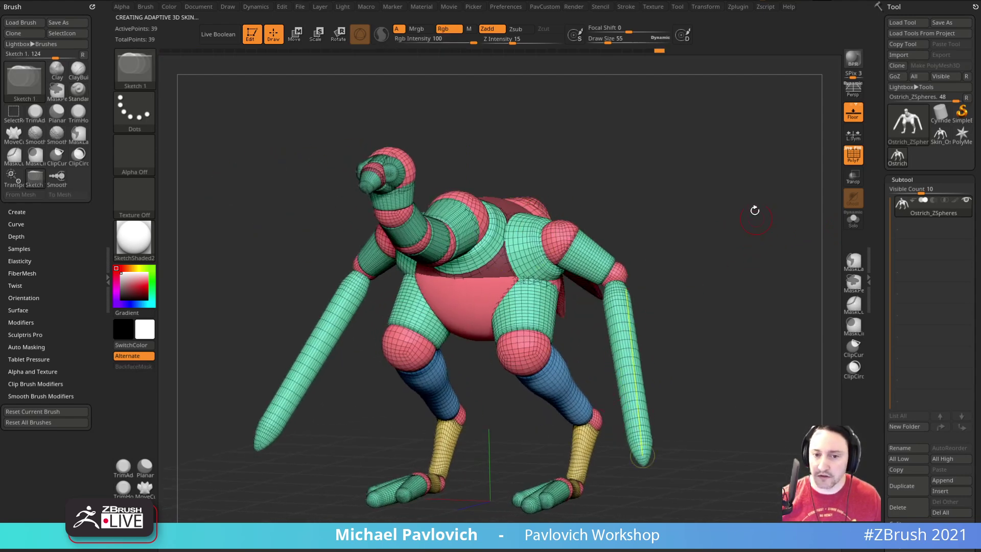
left_click(940, 142)
mouse_move(943, 141)
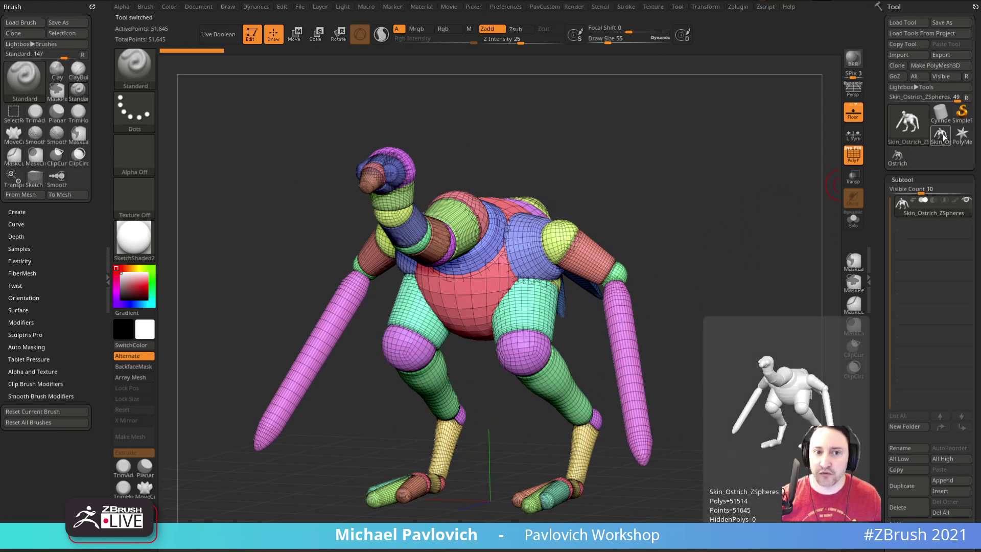
Set the brush draw size to 27 on the generated skin mesh.
key("s")
left_click_drag(512, 255, 520, 255)
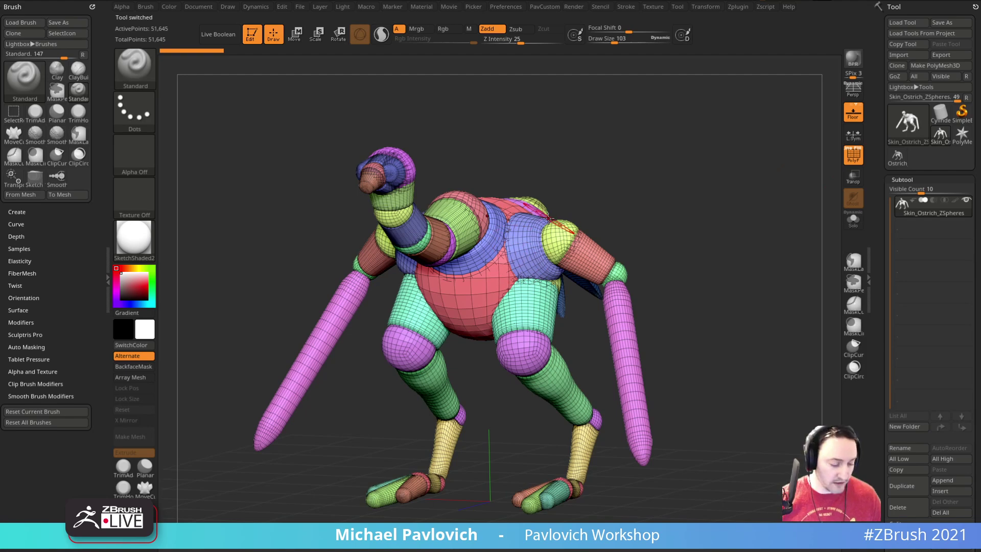
left_click_drag(716, 180, 687, 167)
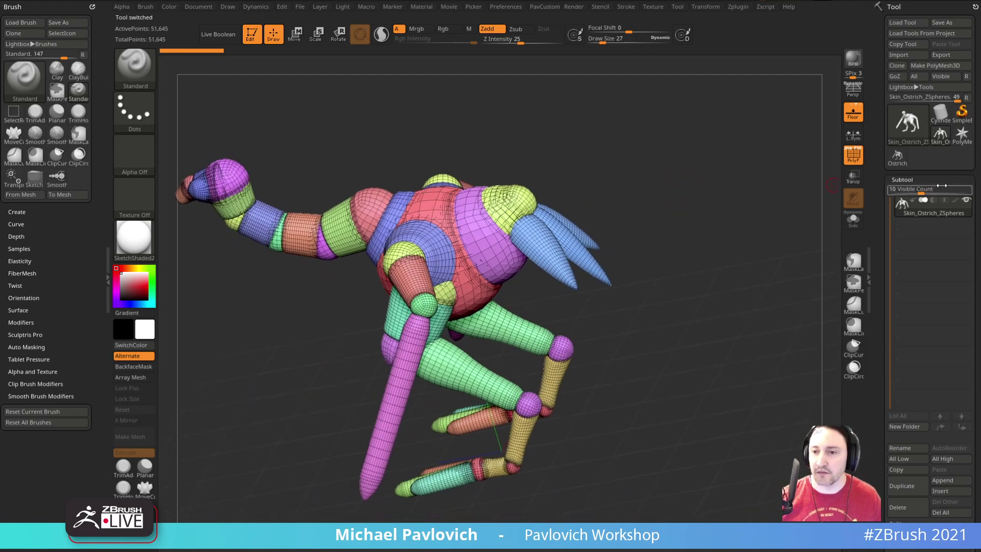
Switch back to the Ostrich_ZSpheres tool and toggle its adaptive skin preview to return to editable ZSpheres.
left_click(897, 156)
left_click_drag(793, 245, 785, 267)
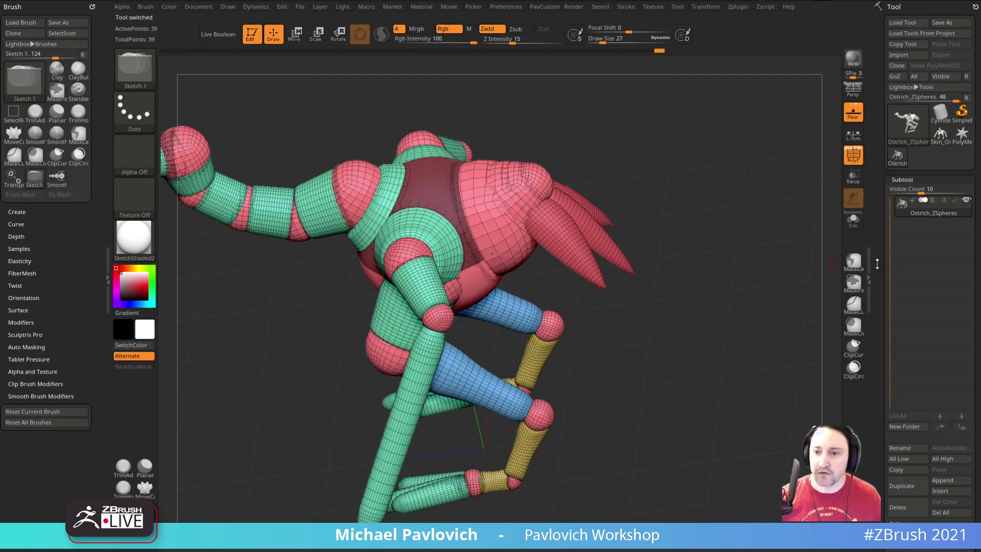
left_click_drag(877, 262, 877, 210)
left_click_drag(784, 213, 656, 265)
key("a")
mouse_move(875, 274)
left_mouse_down()
mouse_move(865, 147)
mouse_move(903, 166)
left_mouse_up()
key("shift")
left_click(910, 220)
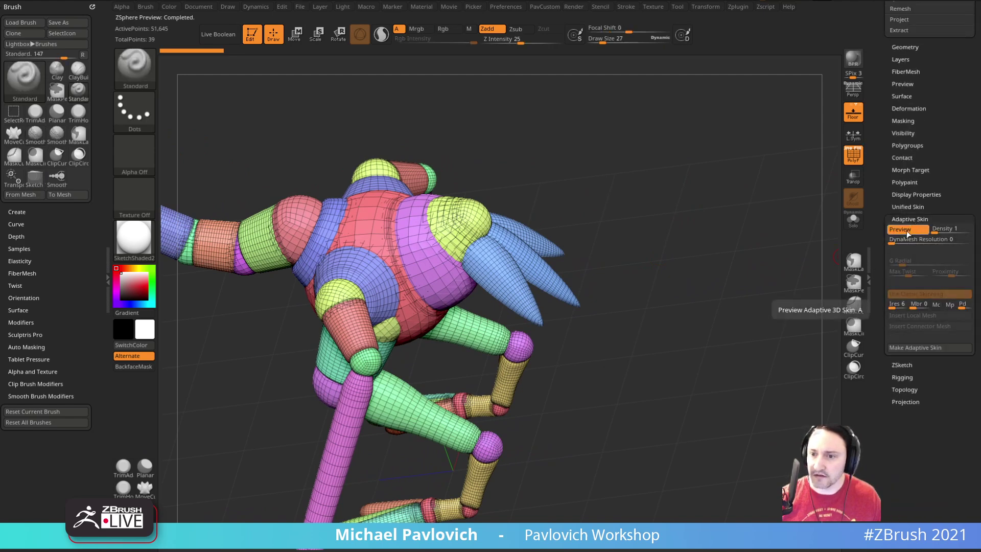
left_click(910, 229)
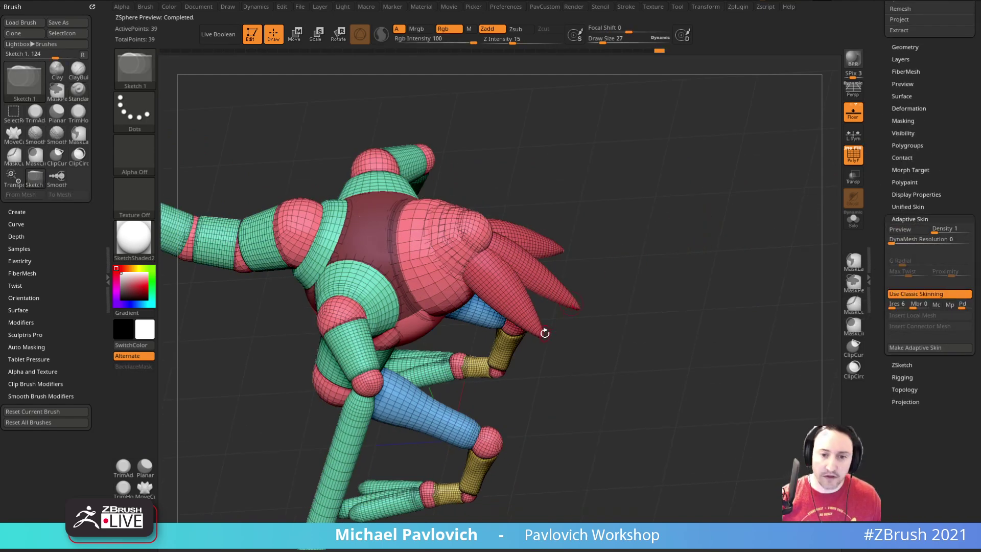
Delete the ZSpheres that form the bird's tail feathers.
left_click(545, 332, "alt")
left_click(580, 305, "alt")
left_click_drag(627, 292, 574, 289)
Add a mirrored pair of ZSpheres on the bird's rear and pull them out into long limbs.
left_click_drag(518, 240, 603, 265)
left_click_drag(473, 264, 492, 270)
left_click_drag(586, 246, 658, 223)
key("w")
left_click_drag(488, 264, 641, 227)
Switch to the Skin_Ostrich_ZSpheres mesh and hide its blue tail feather polygroups.
left_click_drag(866, 231, 896, 373)
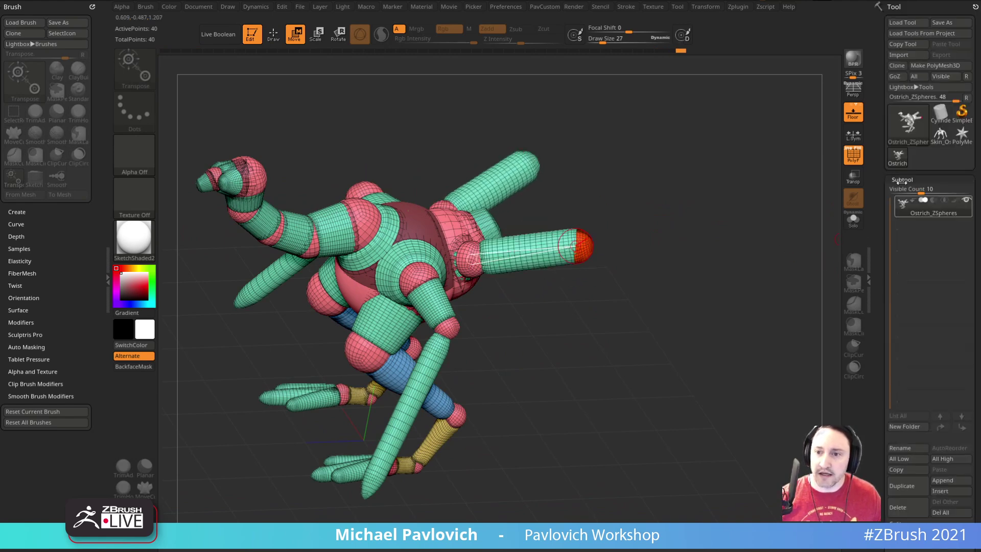
left_click(940, 134)
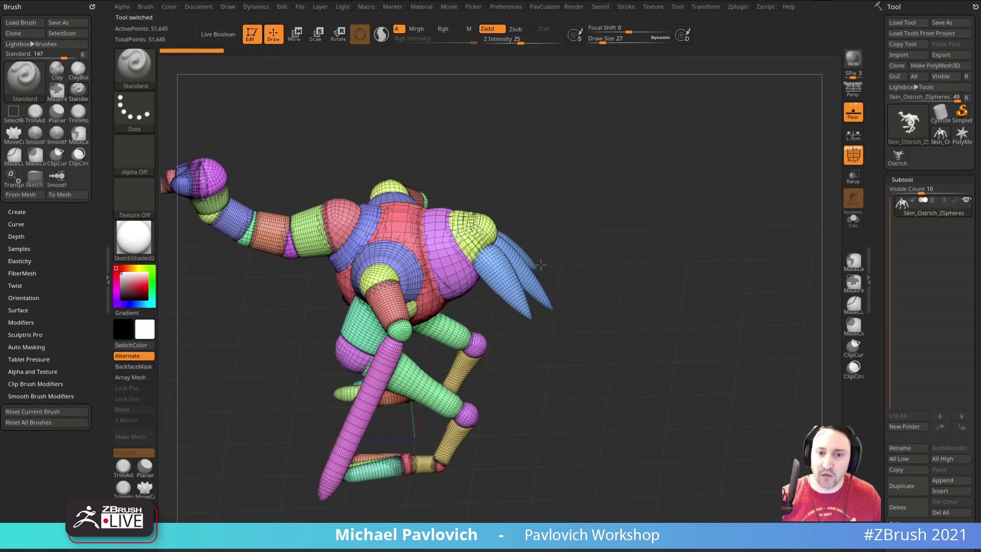
key("ctrl+shift")
left_click(517, 302, "ctrl+shift")
left_click_drag(584, 234, 593, 250, "ctrl+shift")
left_click(534, 286, "ctrl+shift")
left_click_drag(646, 200, 664, 227, "ctrl+shift")
left_click_drag(707, 296, 722, 317, "ctrl+shift")
left_click(621, 293, "ctrl+shift")
left_click(526, 286, "ctrl+shift")
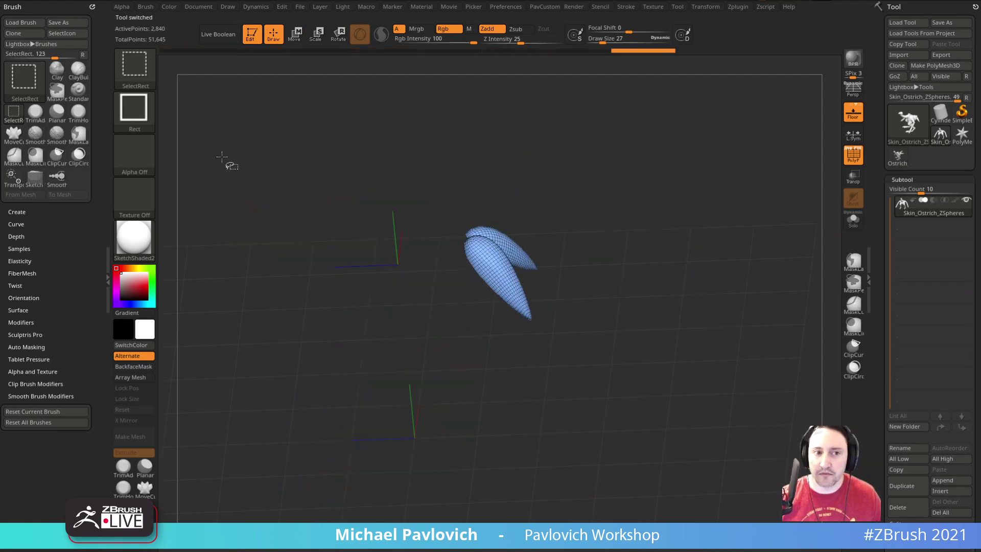
left_click(622, 311, "ctrl+shift")
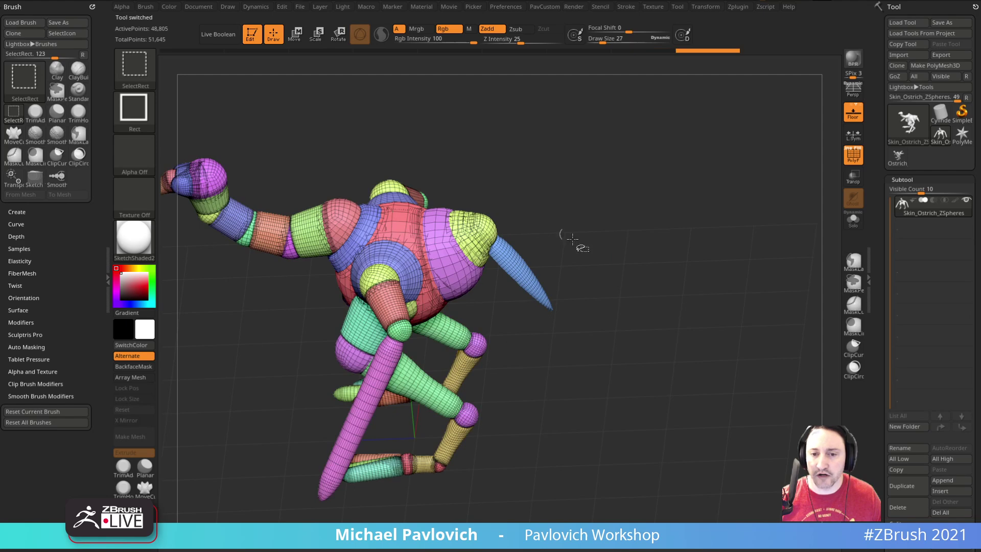
left_click(521, 276, "ctrl+shift")
Delete the hidden tail feather geometry from the skin mesh.
key("3")
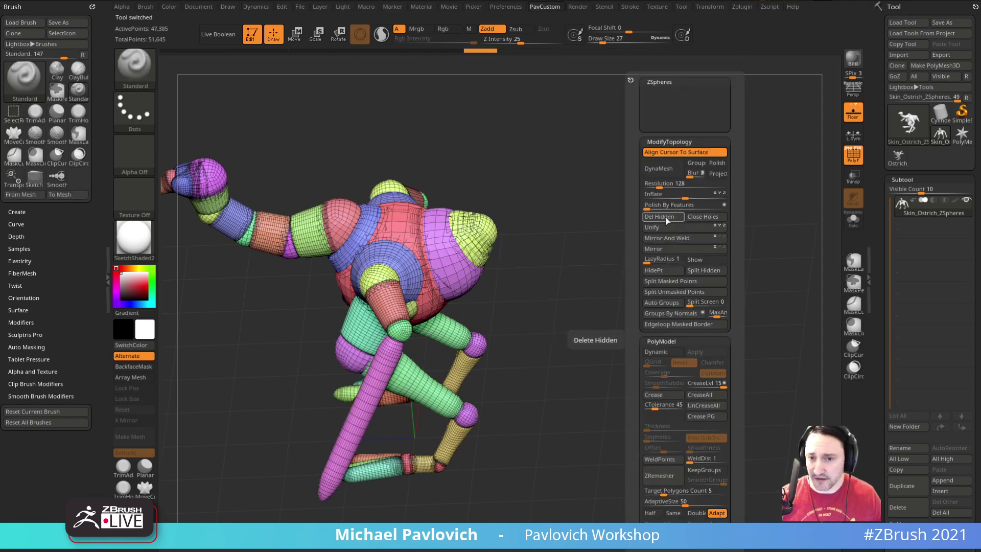
left_click(661, 216)
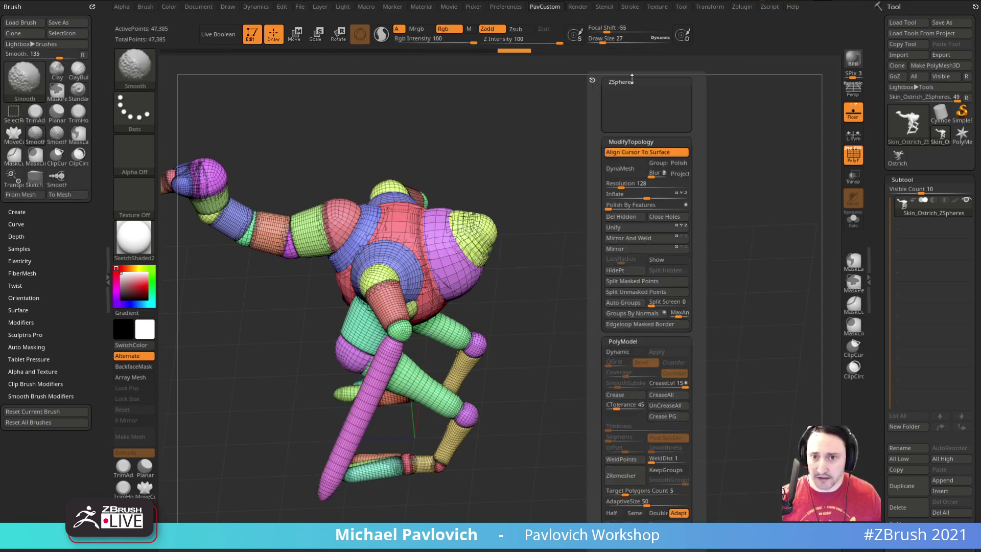
left_click(623, 81)
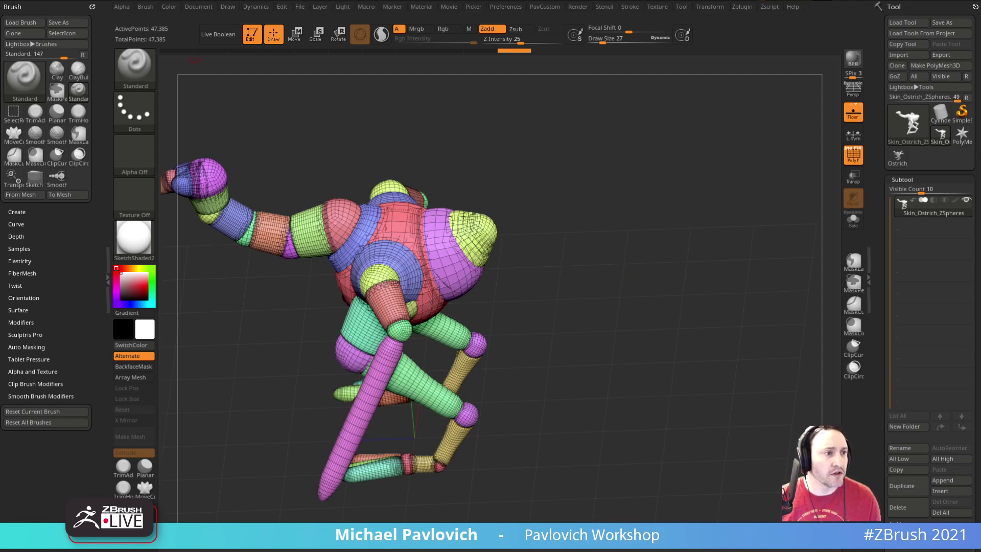
Clear the canvas and place a new ZSphere in edit mode.
left_click_drag(606, 225, 611, 207)
left_click(251, 34)
left_click(317, 63)
key("ctrl+n")
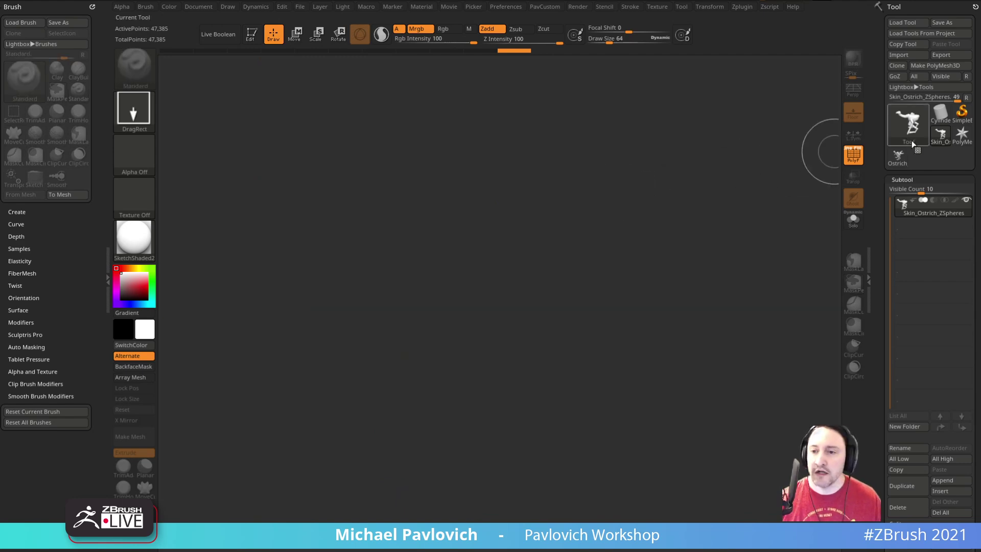
left_click(905, 124)
left_click(635, 155)
left_click_drag(508, 299, 533, 307)
key("t")
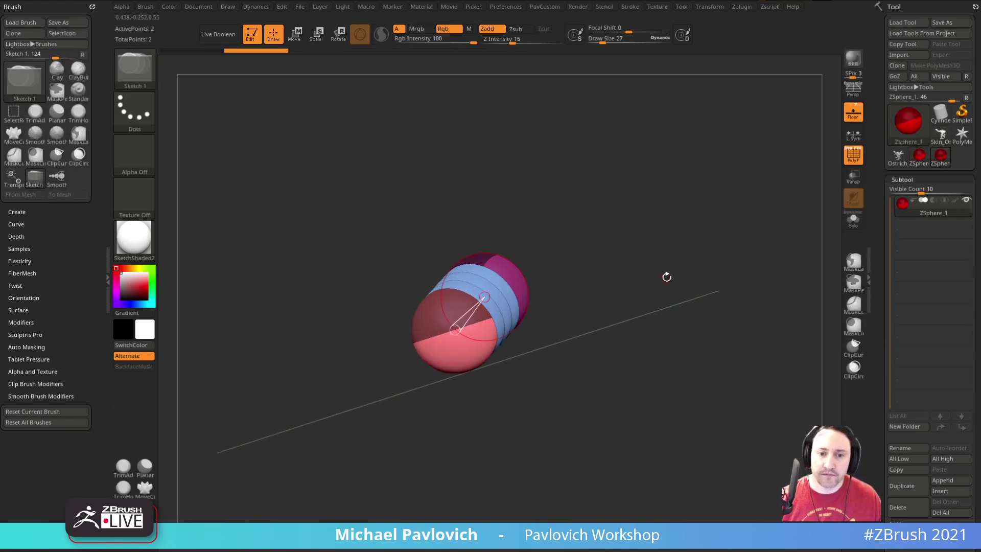
Add mirrored child ZSpheres on the sphere's upper sides and pull them outward into a pair of arms.
mouse_move(681, 275)
left_mouse_down()
mouse_move(607, 283)
mouse_move(577, 262)
left_mouse_up()
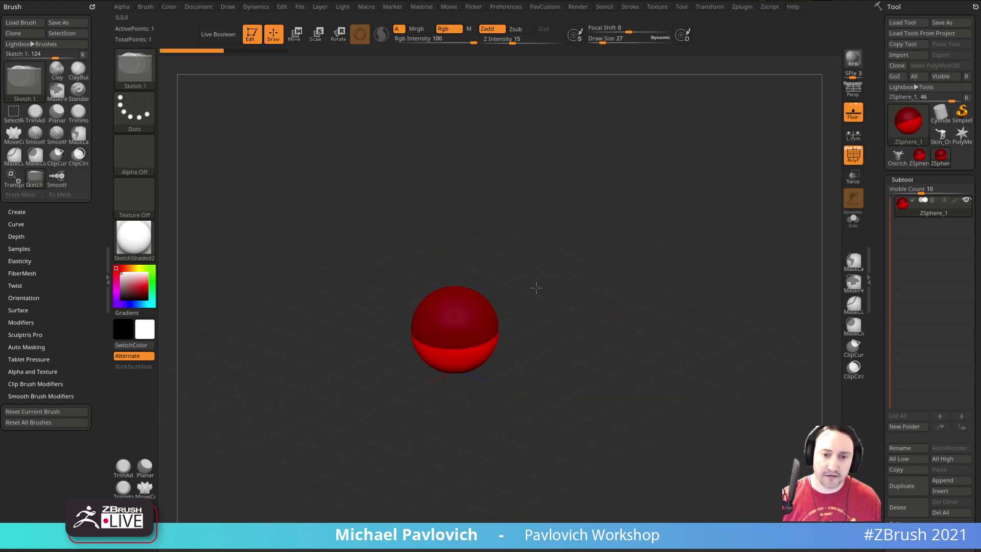
left_click(479, 315)
left_click(482, 313)
key("w")
left_click_drag(493, 308, 554, 254)
Insert a joint ZSphere midway along each mirrored arm and move it down to bend the elbows.
key("q")
left_click(516, 296)
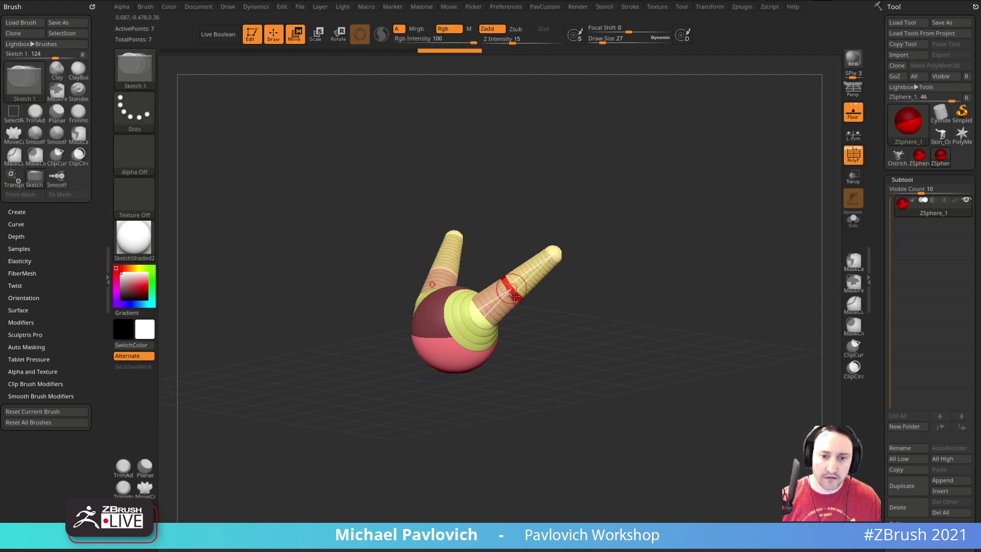
key("w")
left_click_drag(516, 297, 530, 324)
left_click_drag(603, 286, 620, 299)
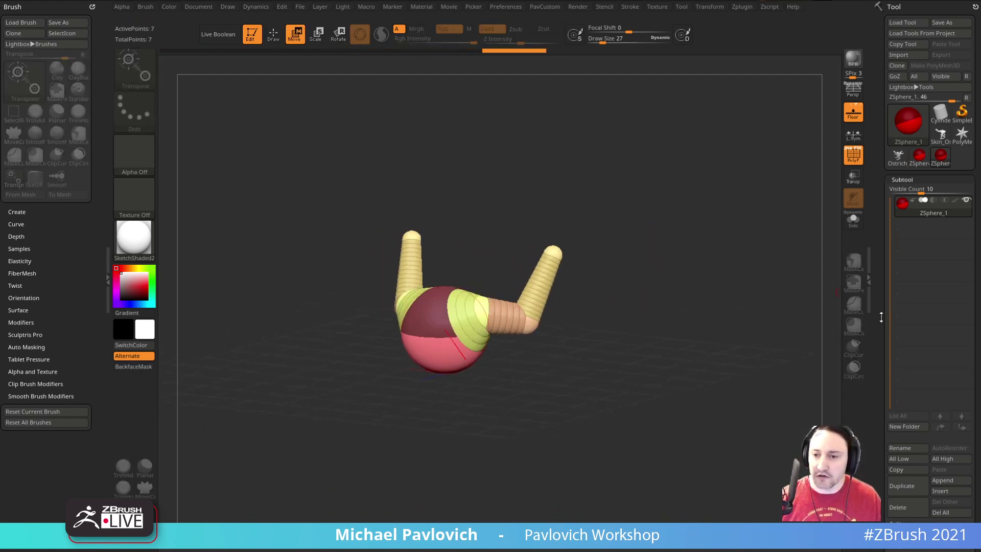
Pose the mirrored arms by moving their shoulder, elbow and tip ZSpheres so the forearms point upward.
left_click_drag(880, 352, 883, 229)
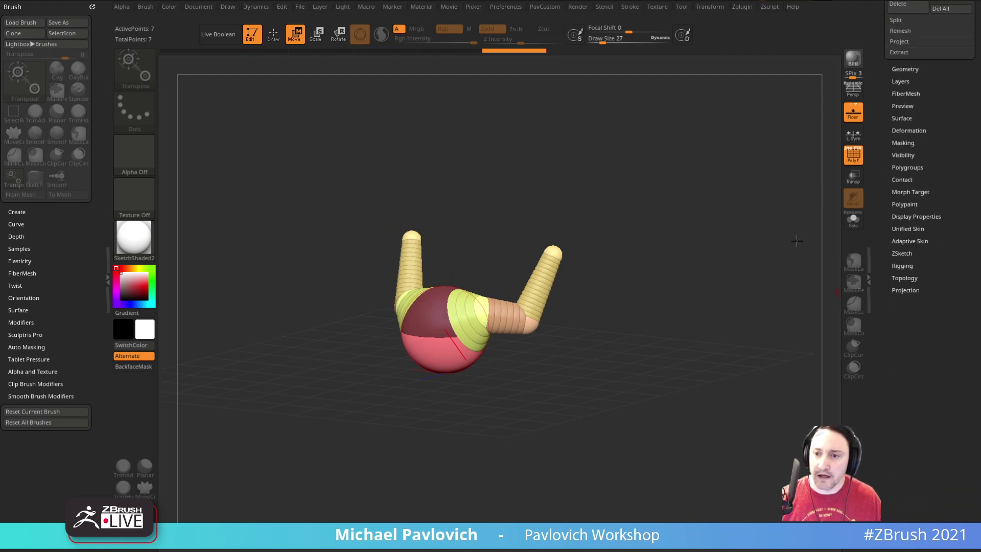
left_click_drag(701, 244, 682, 284)
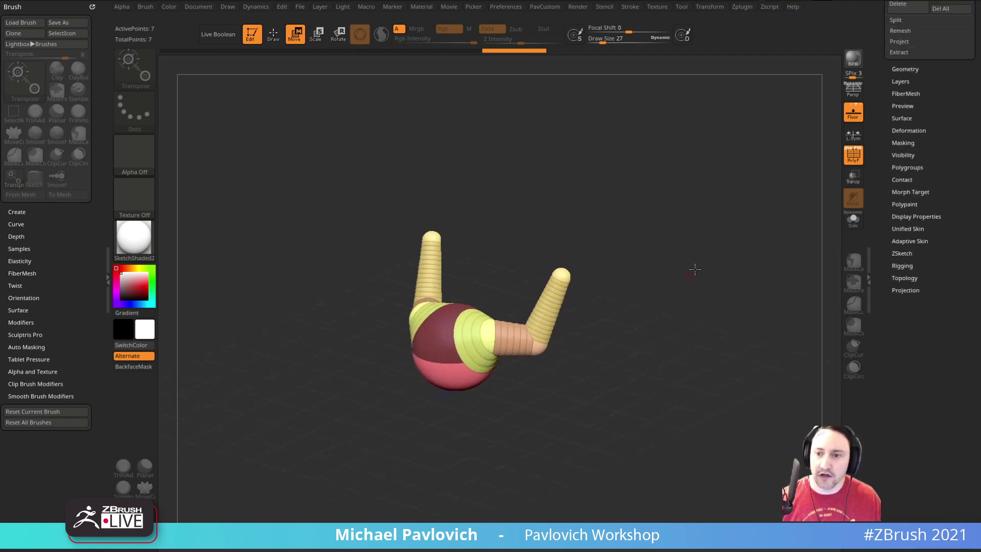
left_click_drag(880, 228, 880, 247)
left_click_drag(593, 289, 500, 292)
mouse_move(485, 346)
left_mouse_down()
mouse_move(465, 357)
mouse_move(473, 357)
left_mouse_up()
left_click_drag(512, 305, 534, 321)
left_click_drag(528, 278, 545, 266)
left_click_drag(518, 326, 513, 313)
mouse_move(533, 279)
left_mouse_down()
mouse_move(530, 271)
mouse_move(517, 284)
left_mouse_up()
Browse the ZeeZoo folder of animal ZSphere projects in LightBox.
left_click_drag(588, 288, 629, 286)
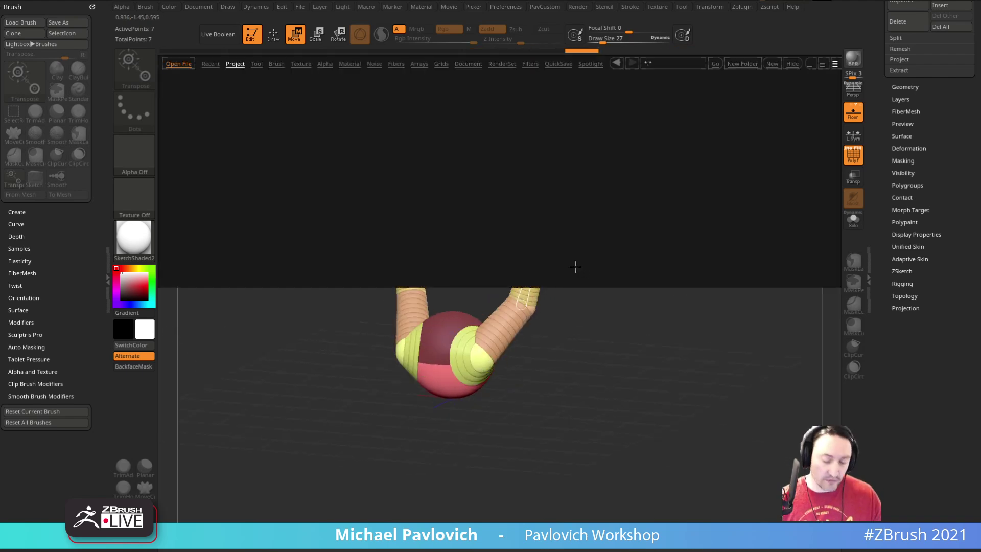
left_click(236, 65)
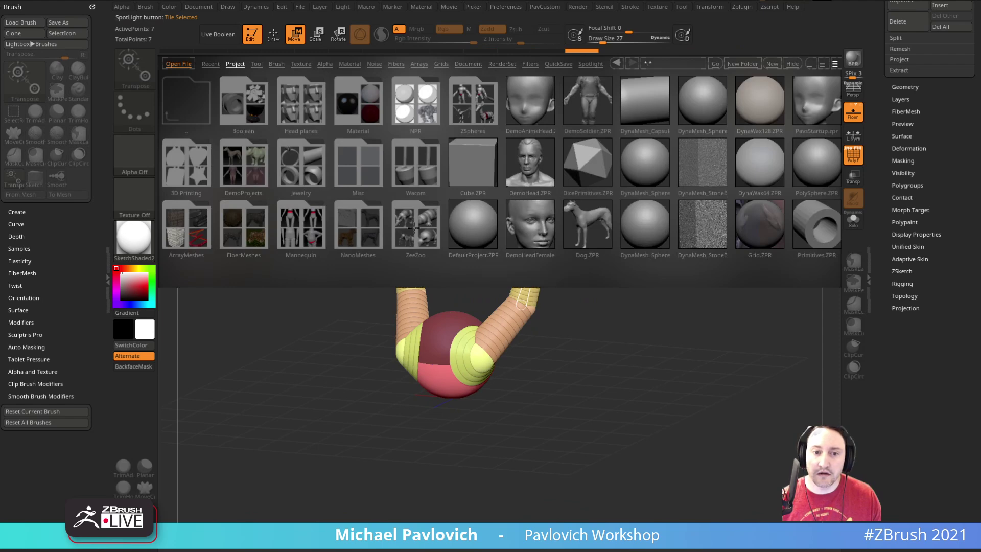
left_click_drag(587, 225, 435, 219)
left_click_drag(552, 225, 503, 223)
scroll(503, 226, "down", 2)
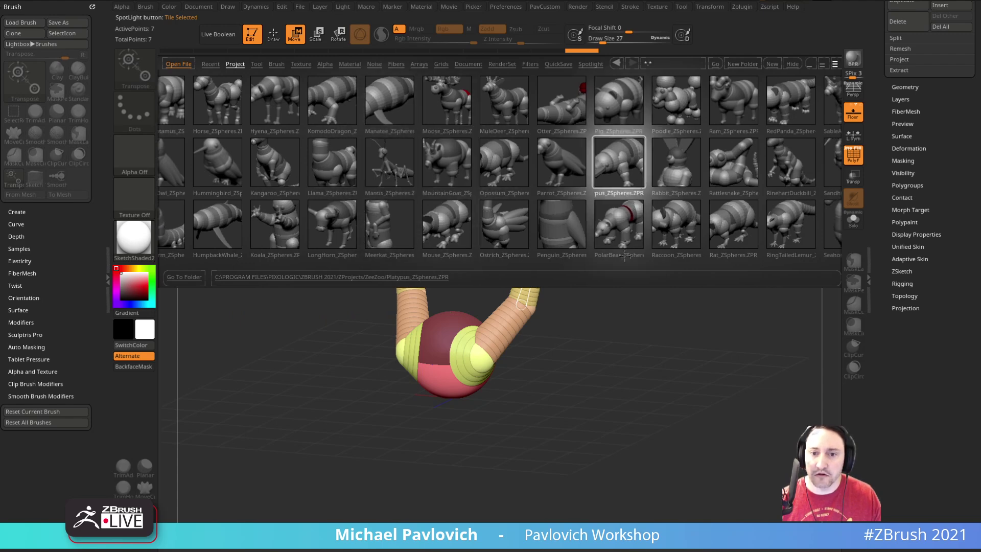
key("comma")
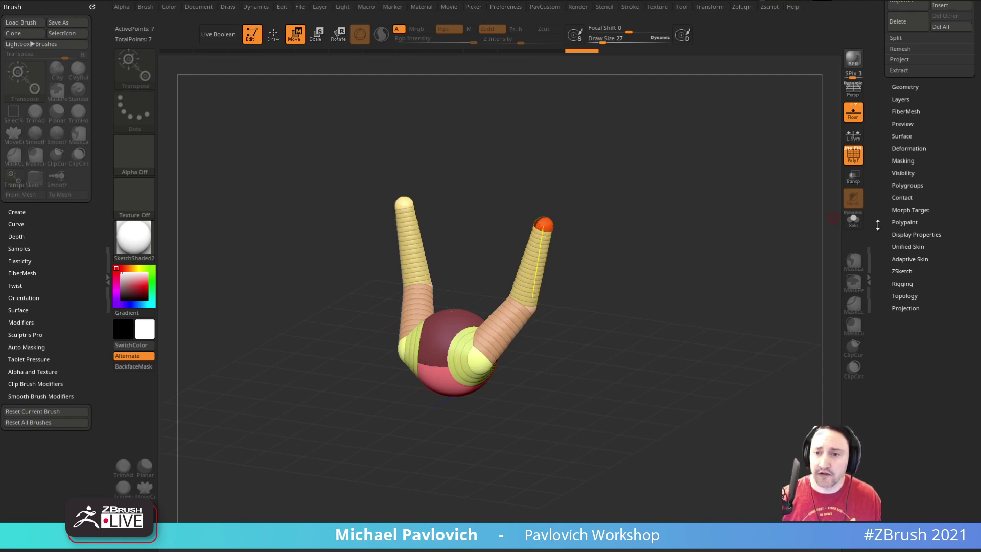
Preview the armature's adaptive skin with DynaMesh Resolution 0 and Density 1, and return to the ZSphere display.
key("a")
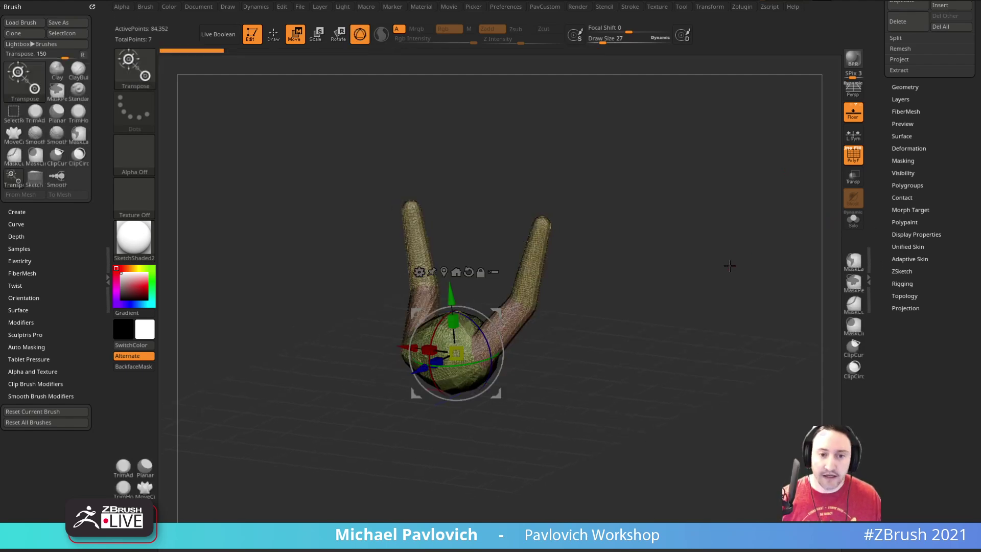
key("f")
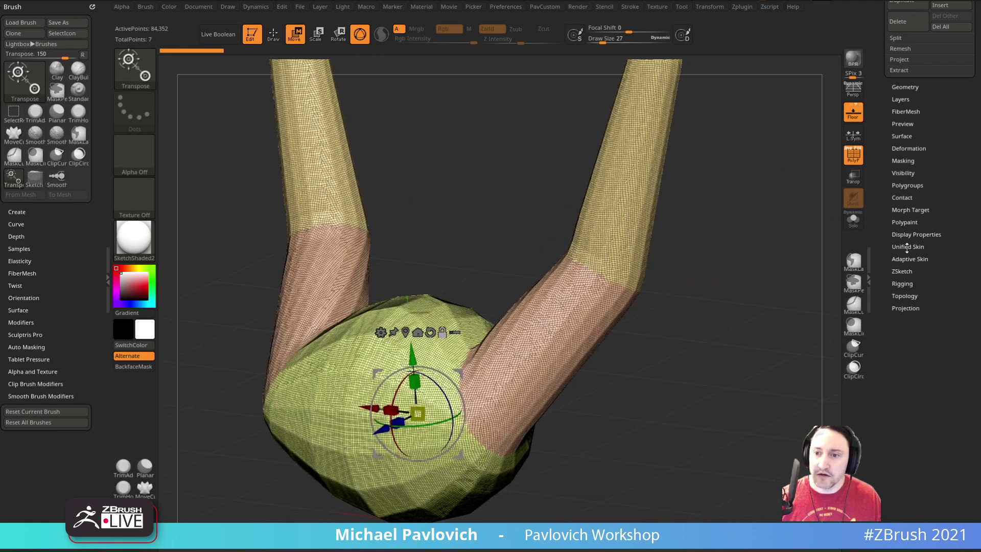
left_click(909, 259)
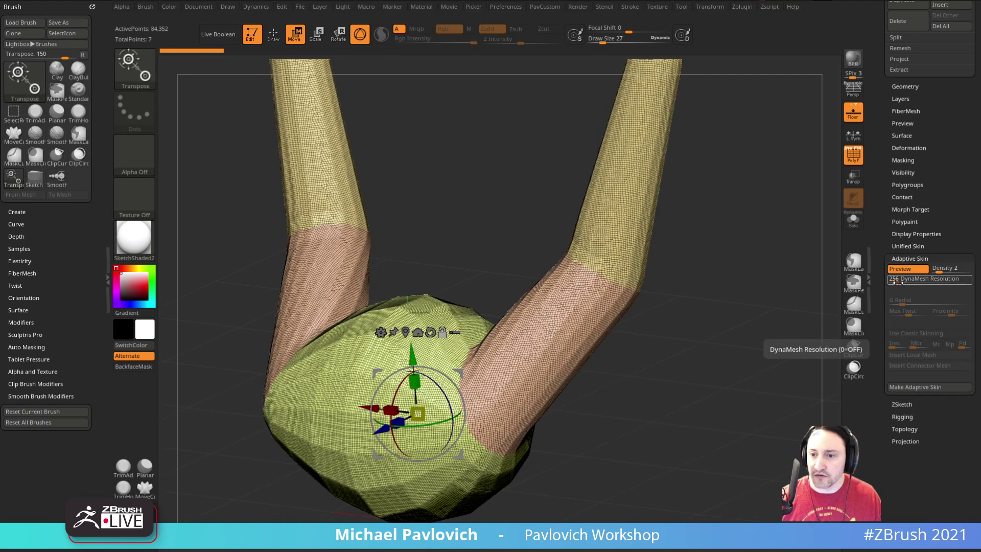
left_click_drag(895, 281, 754, 291)
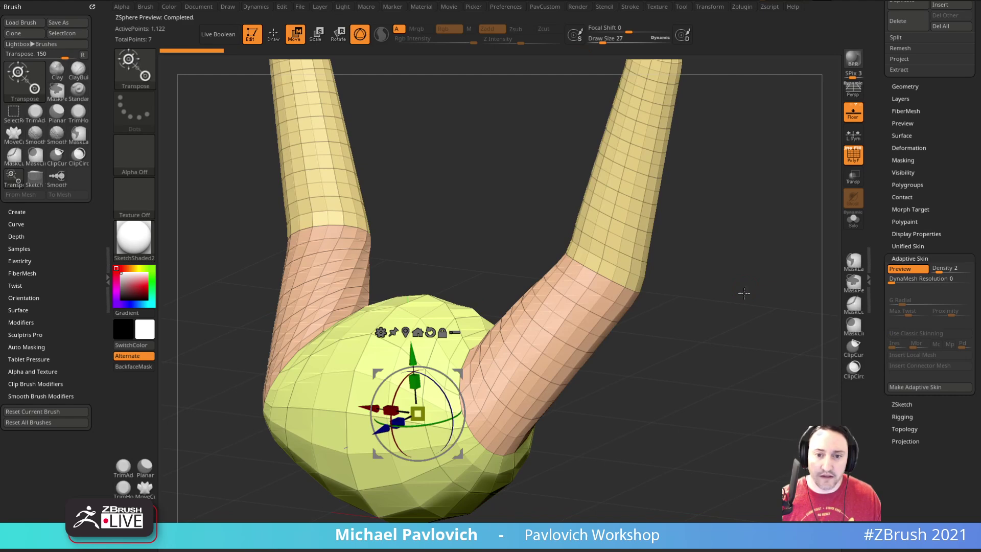
right_click_drag(731, 268, 727, 247, "ctrl")
left_click(934, 271)
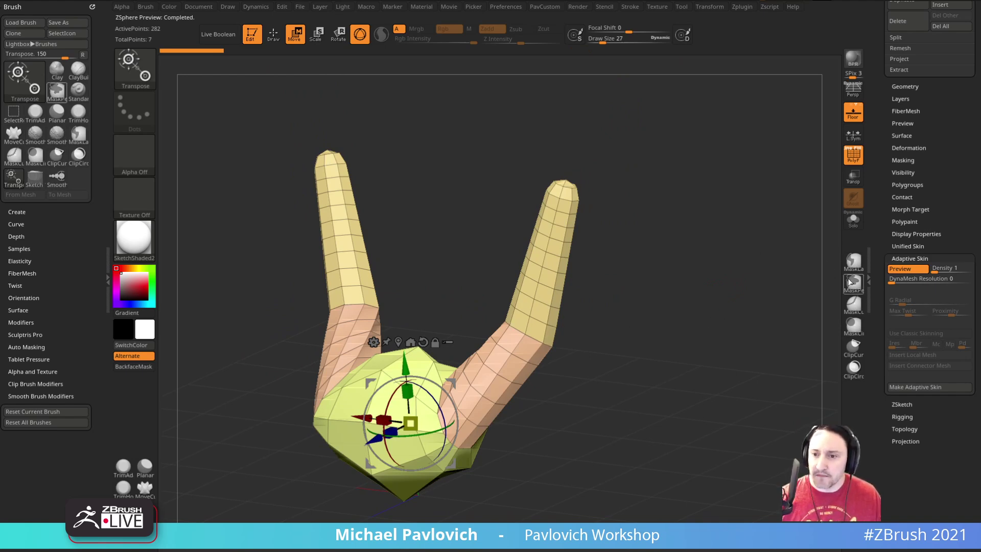
key("a")
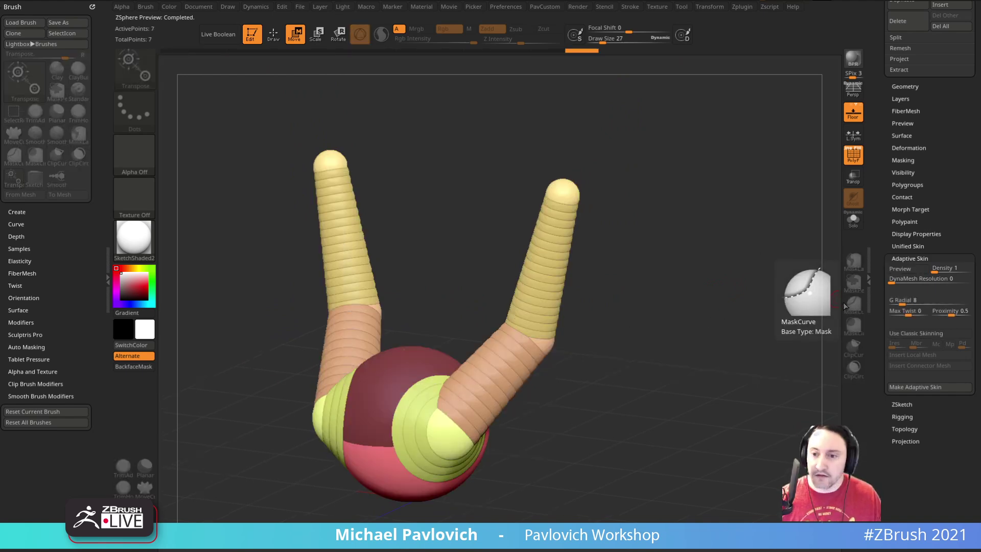
Turn on classic skinning for the adaptive skin, and undo the arm edits back to the single root ZSphere.
left_click(907, 335)
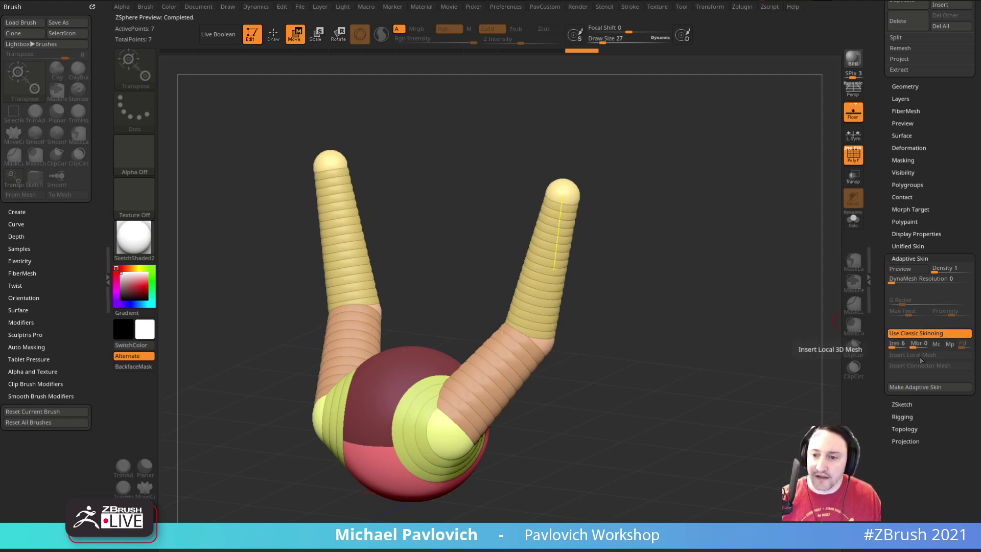
key("ctrl+z")
key("ctrl+z")
key("ctrl+z")
key("ctrl+z")
key("ctrl+z")
key("ctrl+z")
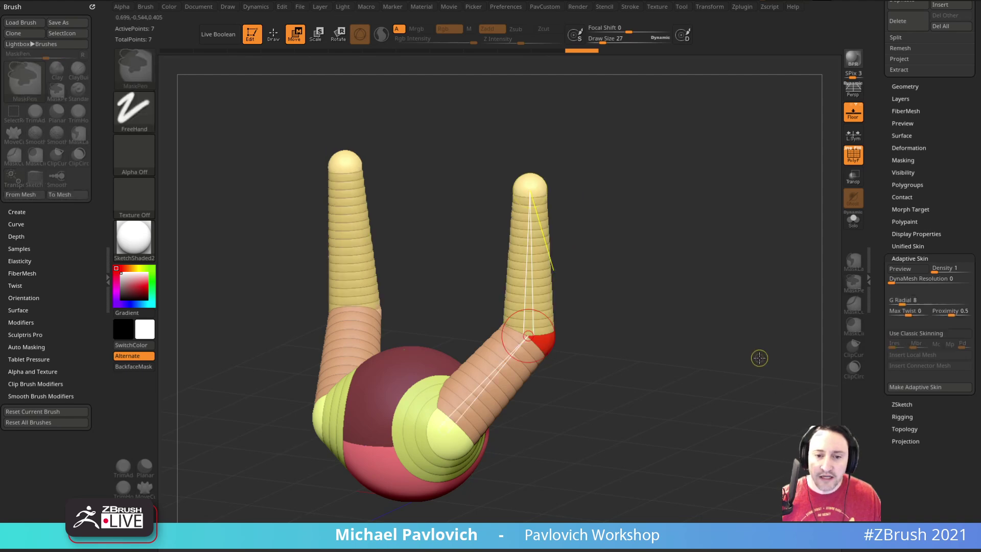
key("ctrl+z")
key("ctrl+z")
key("ctrl+z")
key("ctrl+z")
key("ctrl+z")
key("ctrl+z")
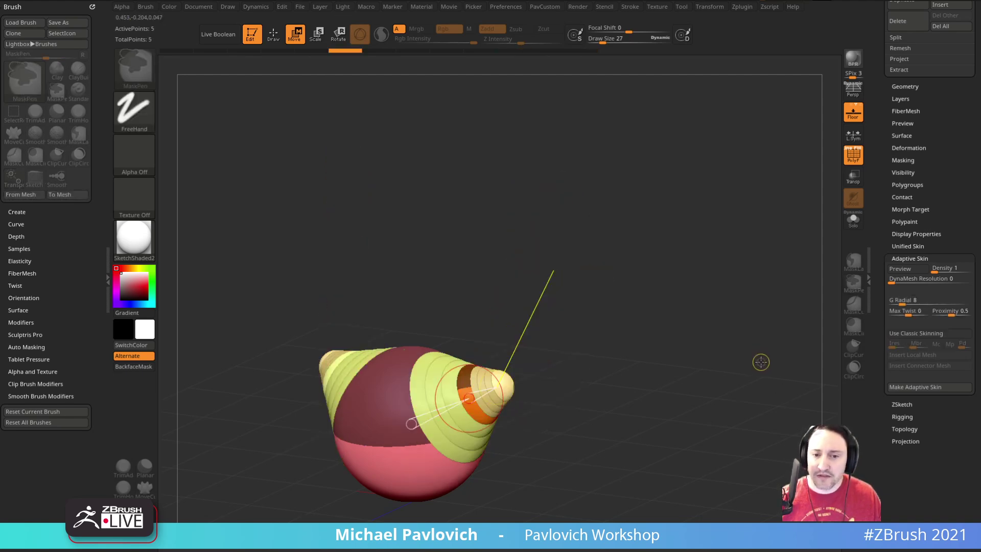
Turn on classic skinning for the single ZSphere and toggle its adaptive skin preview.
left_click(901, 333)
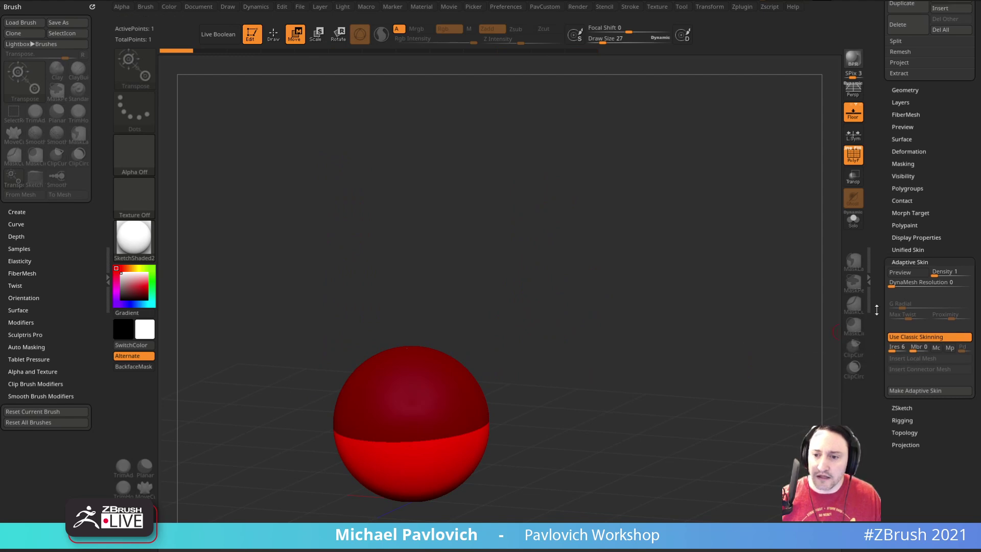
left_click(901, 269)
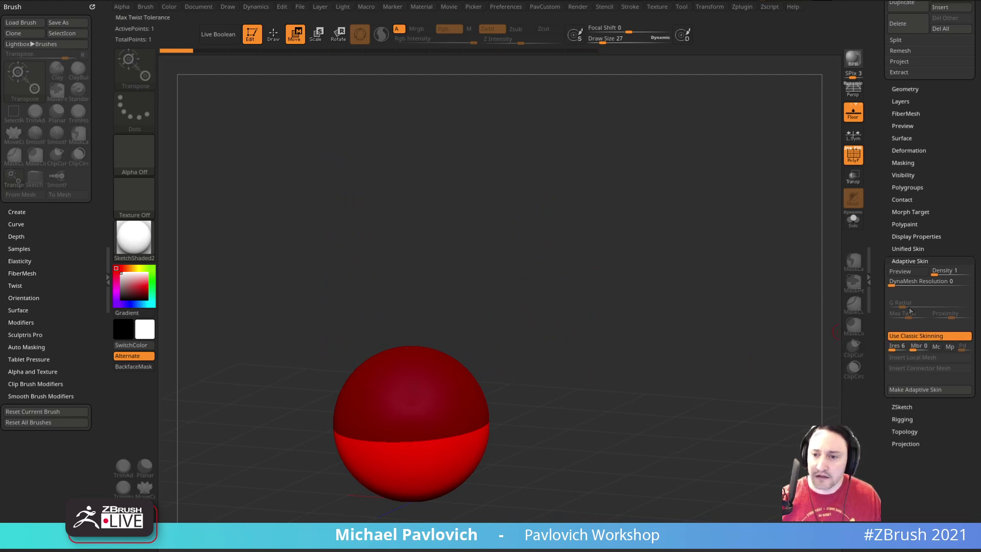
left_click(912, 275)
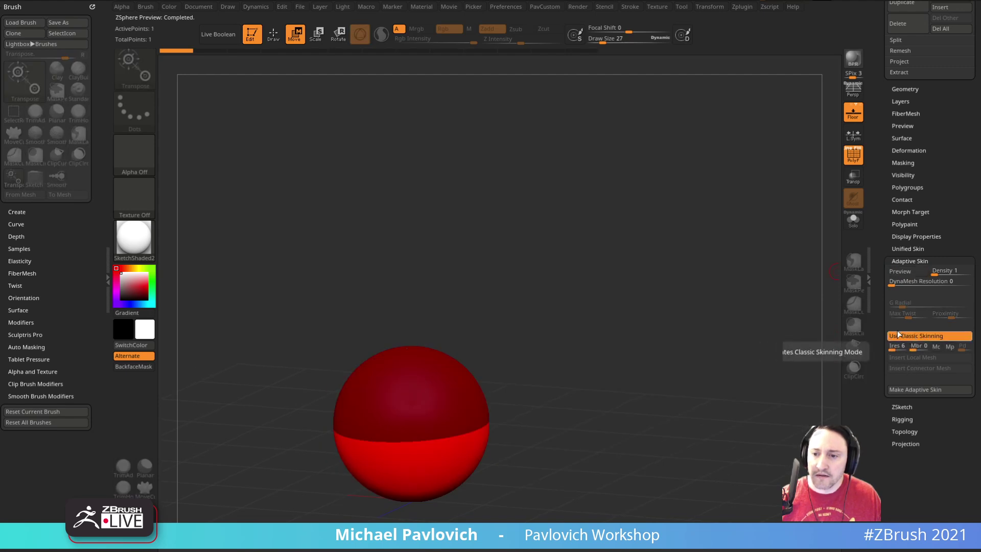
Clear the canvas, draw a new ZSphere on it and make it editable.
left_click_drag(875, 268, 879, 466)
key("t")
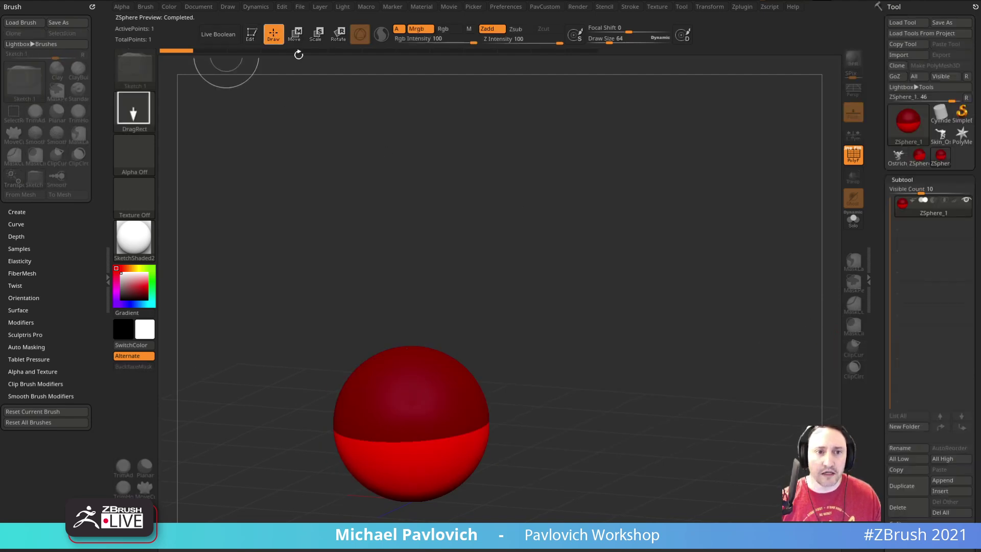
key("ctrl+n")
left_click(908, 122)
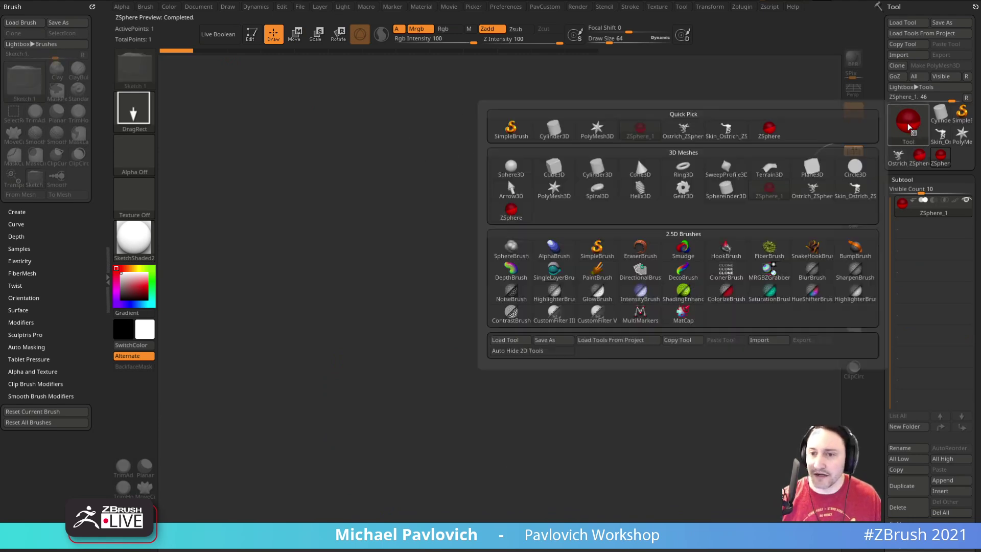
left_click(897, 154)
left_click(912, 123)
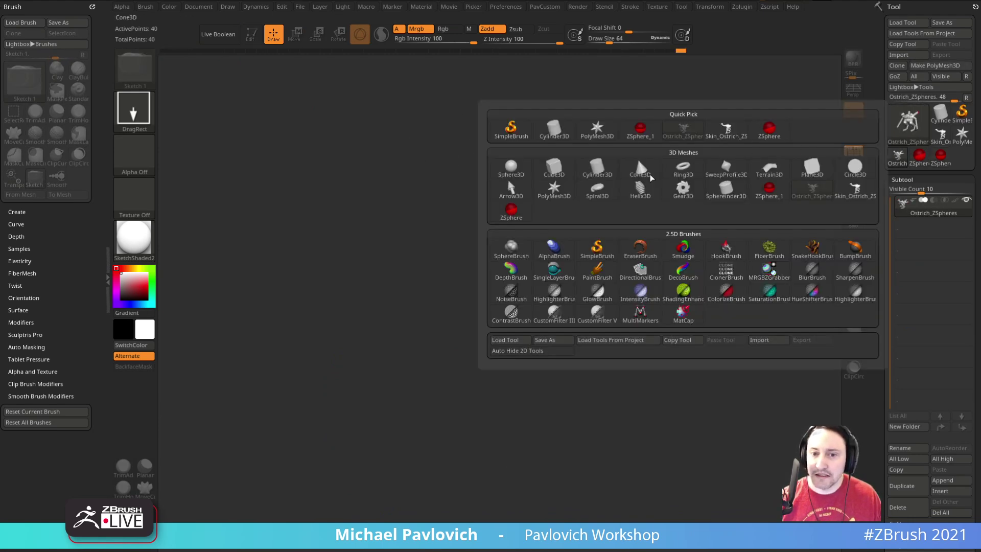
left_click(510, 208)
left_click_drag(398, 310, 424, 461)
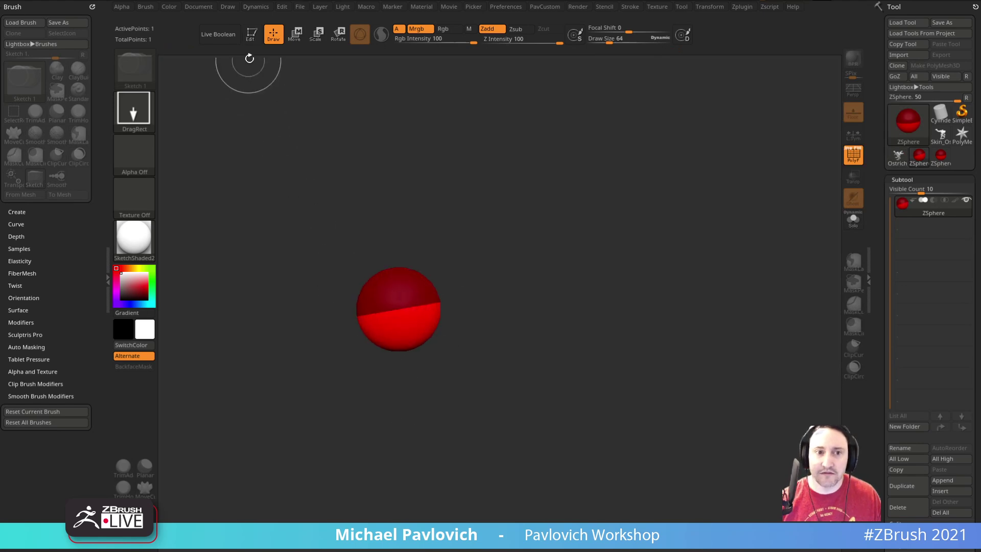
left_click(250, 35)
Try classic skinning on the new ZSphere with Ires at 1, and turn it back off.
left_click_drag(881, 352, 883, 196)
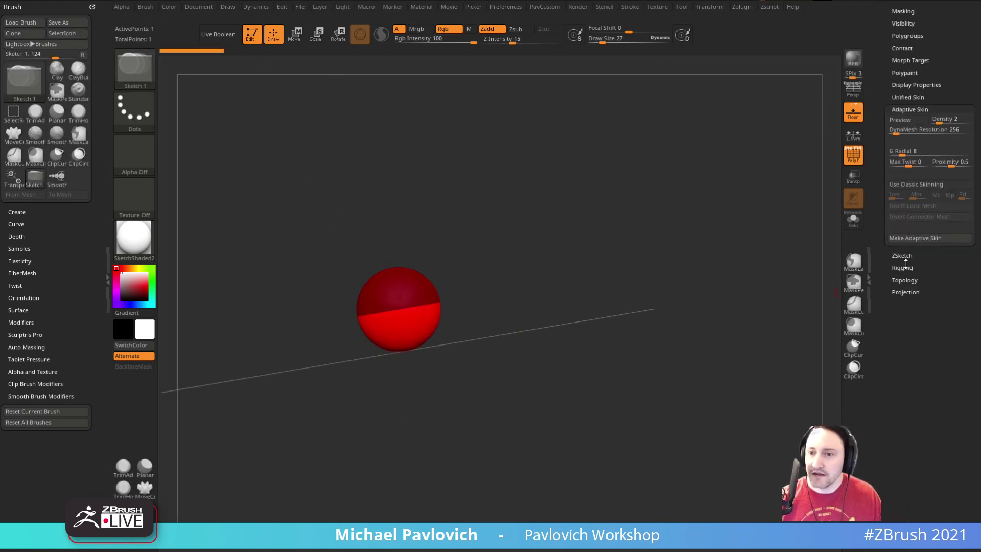
left_click(916, 185)
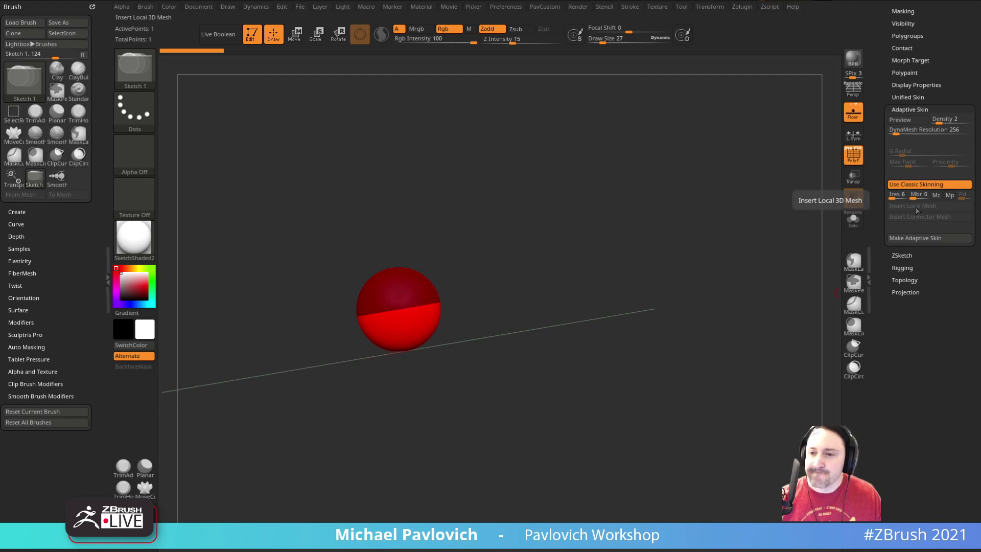
left_click_drag(896, 196, 874, 230)
left_click(936, 195)
left_click(950, 195)
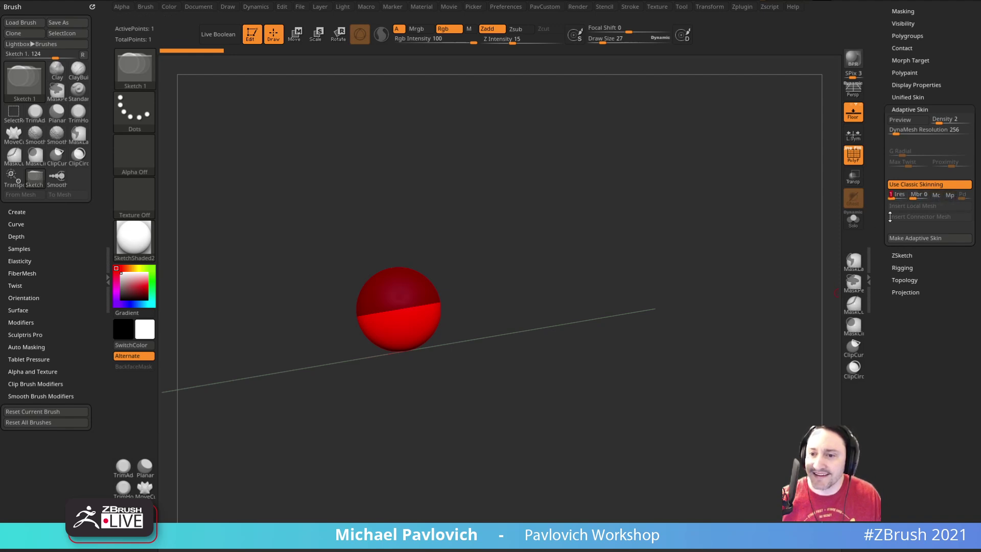
left_click(913, 187)
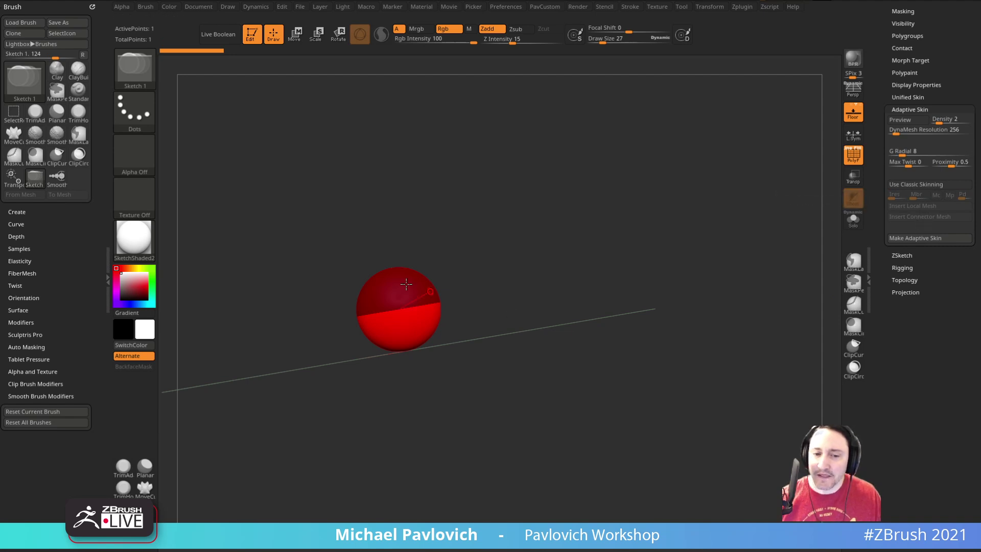
Switch to the Ostrich_ZSpheres armature in Move mode and examine its posed limbs from several angles.
left_click_drag(879, 155, 890, 327)
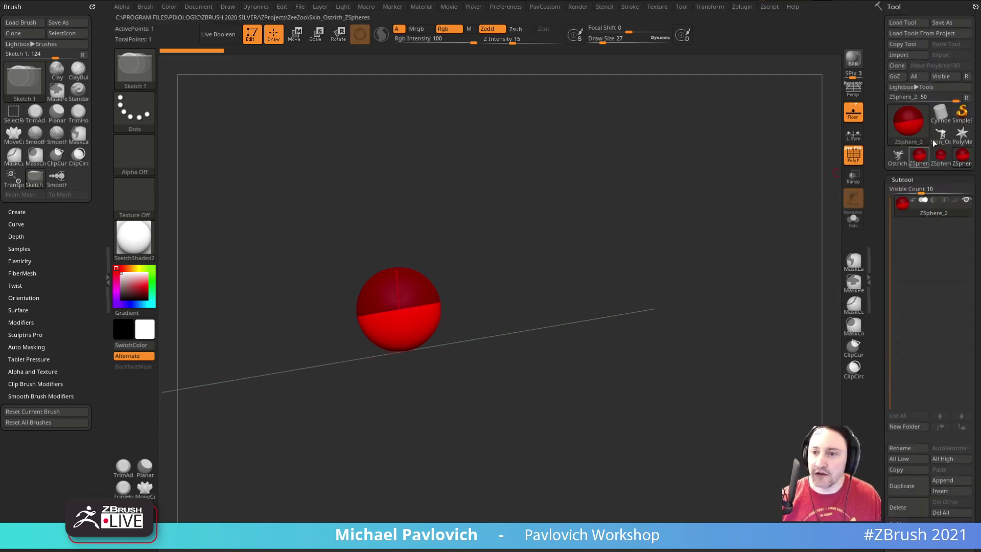
left_click(900, 159)
mouse_move(689, 269)
left_mouse_down()
mouse_move(705, 289)
mouse_move(740, 252)
mouse_move(606, 348)
mouse_move(669, 251)
mouse_move(593, 245)
mouse_move(539, 275)
mouse_move(587, 265)
mouse_move(512, 246)
mouse_move(537, 232)
left_mouse_up()
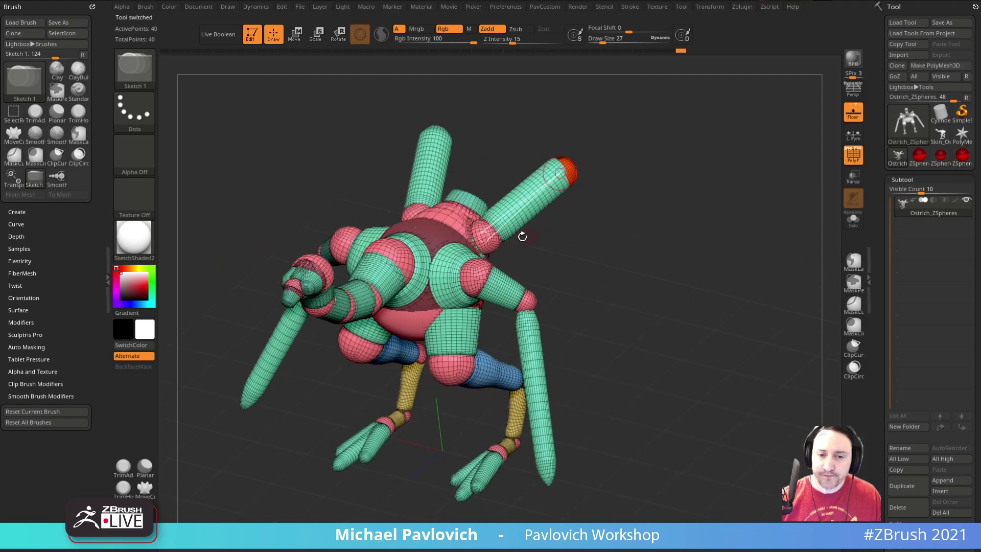
key("w")
left_click_drag(640, 193, 552, 247)
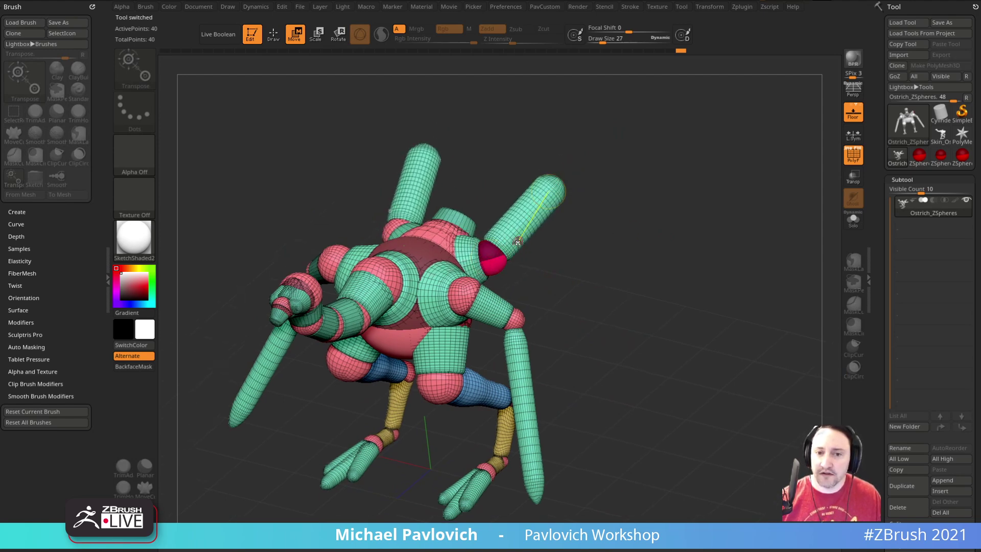
right_click_drag(503, 304, 505, 272, "alt")
left_click_drag(578, 263, 587, 231)
left_click_drag(514, 239, 550, 266)
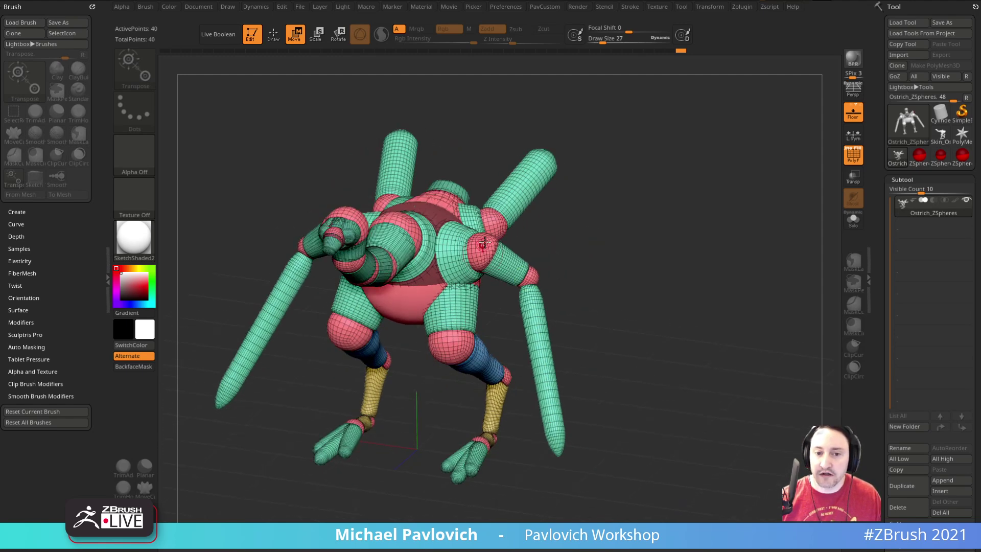
left_click_drag(608, 285, 650, 300)
Switch to the Skin_Ostrich_ZSpheres mesh, view it from the side and front, and set the draw size to 65.
left_click(940, 135)
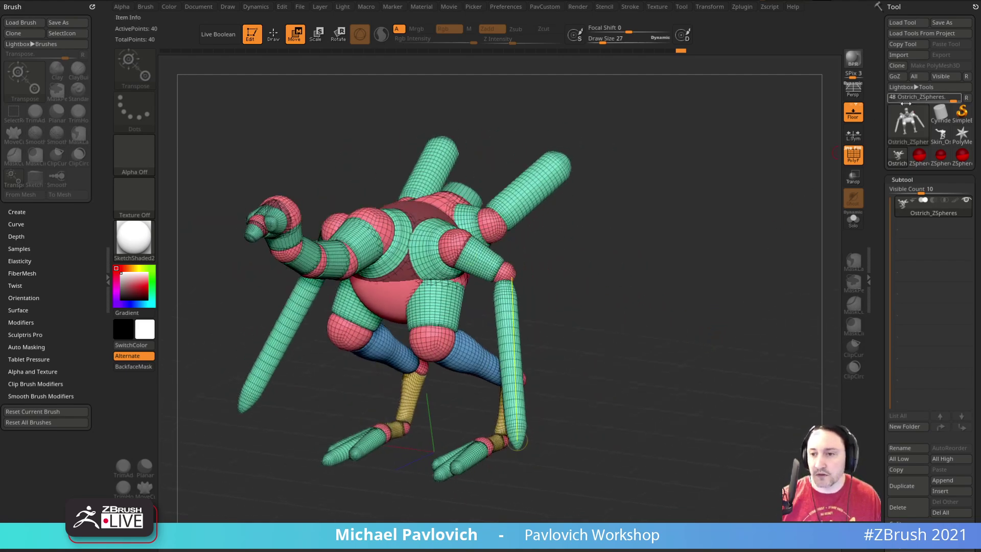
left_click_drag(674, 281, 729, 291)
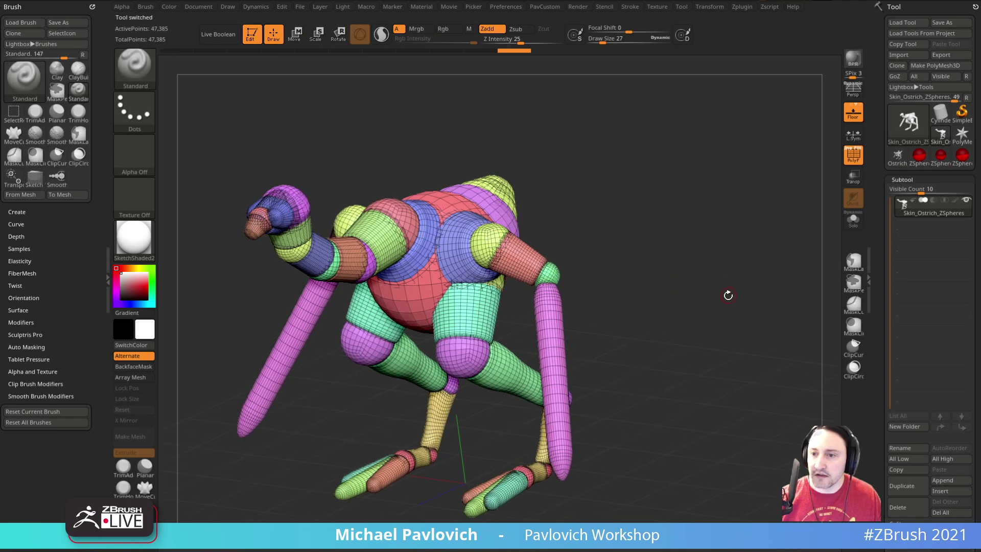
left_click_drag(672, 276, 694, 266, "shift")
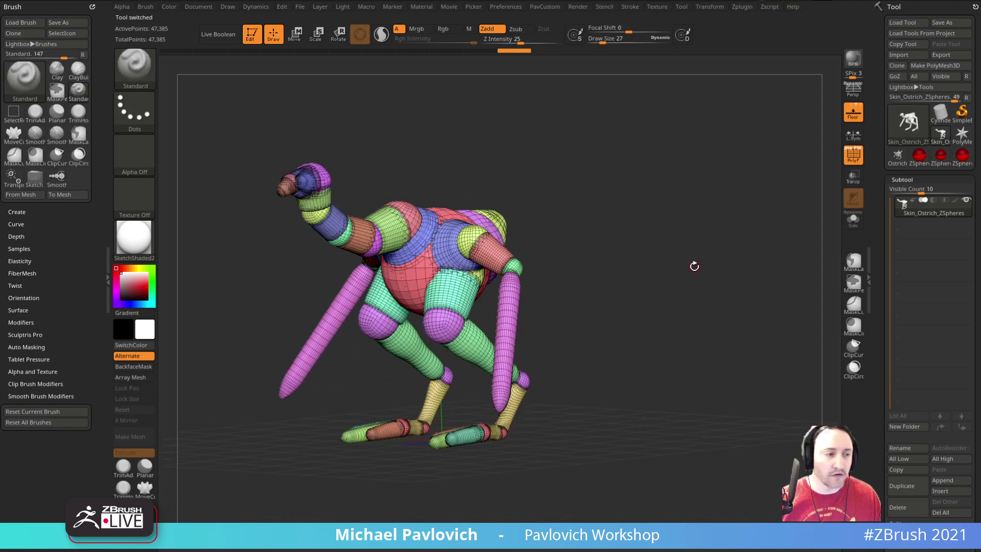
key("ctrl")
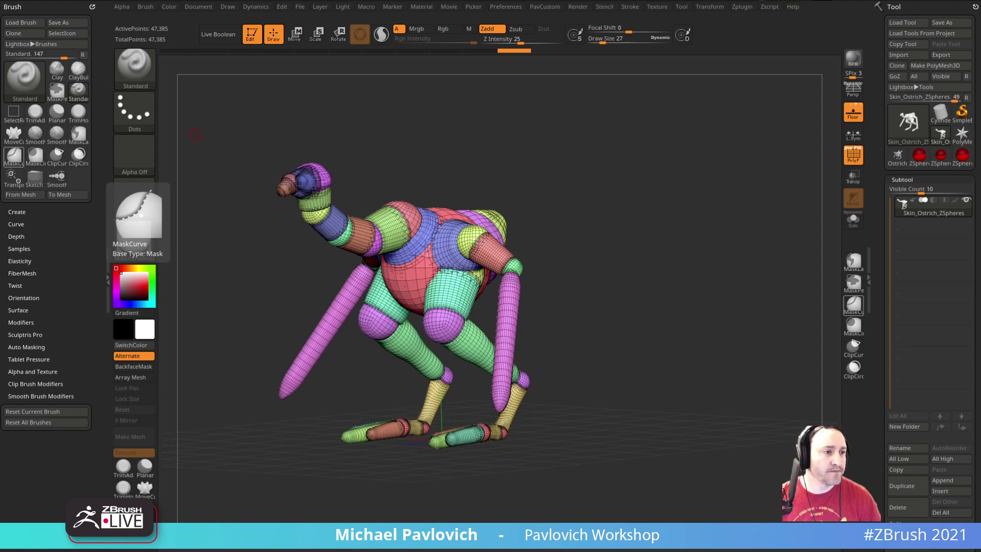
left_click_drag(678, 217, 689, 260)
key("s")
key("s")
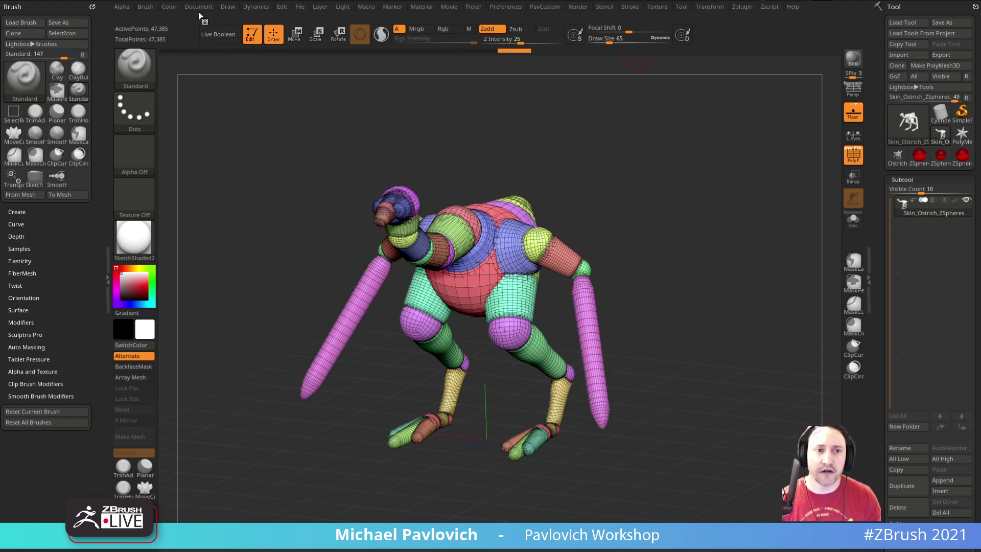
Check the camera focal length options for the skinned ostrich, and set the draw size to 62.
left_click(228, 7)
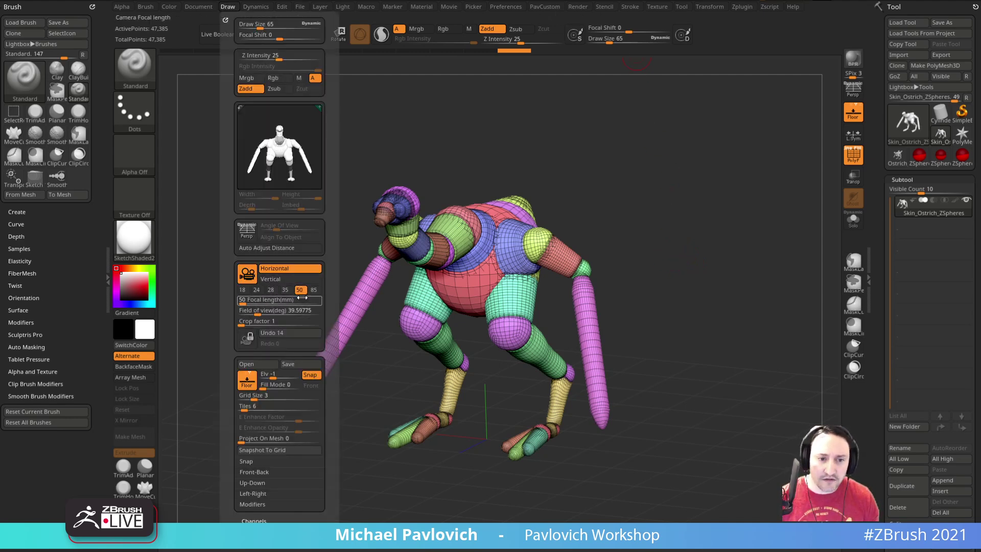
left_click_drag(681, 239, 685, 239)
left_click_drag(685, 239, 521, 238, "alt")
left_click_drag(571, 175, 654, 213)
key("s")
left_click_drag(694, 338, 687, 338)
left_click_drag(709, 325, 695, 333)
key("s")
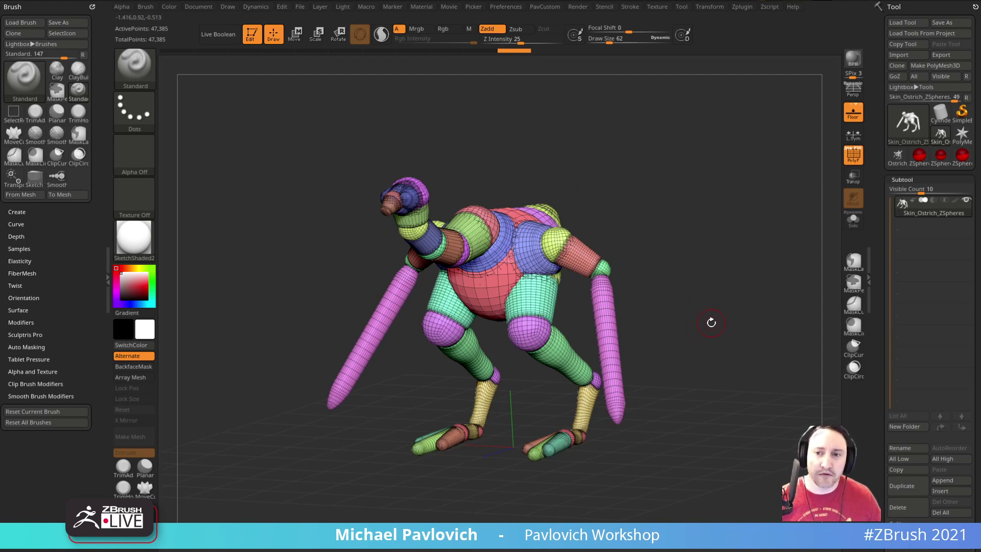
Turn off the polyframe display on the skinned ostrich mesh and view the whole plain white figure.
left_click_drag(707, 314, 731, 310)
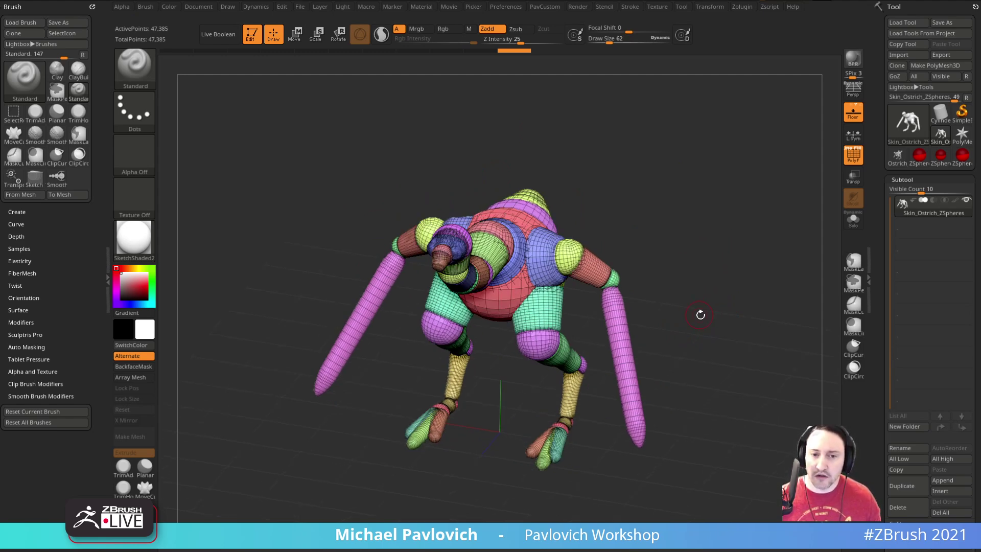
left_click_drag(718, 327, 679, 248, "alt")
left_click_drag(687, 289, 723, 314, "shift")
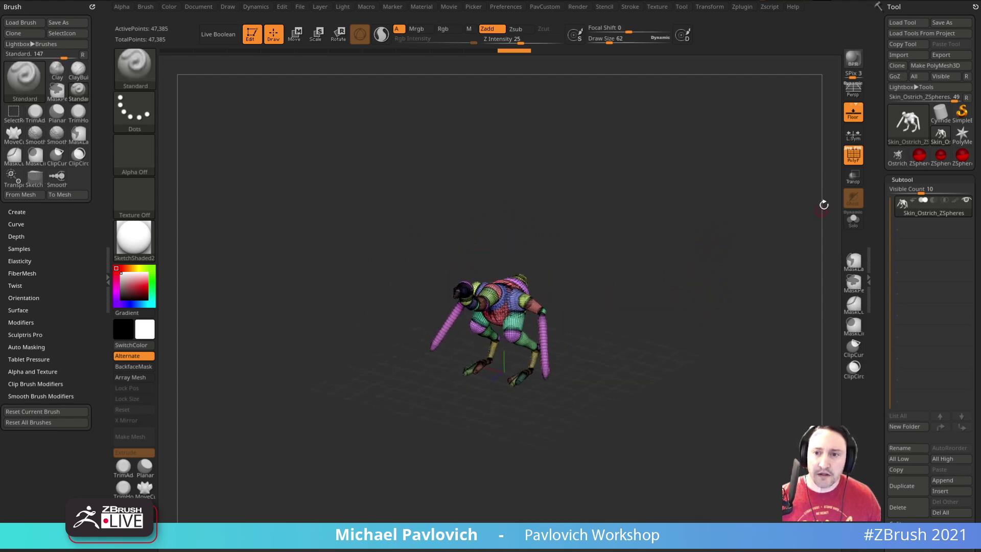
key("shift+f")
mouse_move(756, 243)
left_mouse_down()
mouse_move(749, 265)
mouse_move(744, 234)
left_mouse_up()
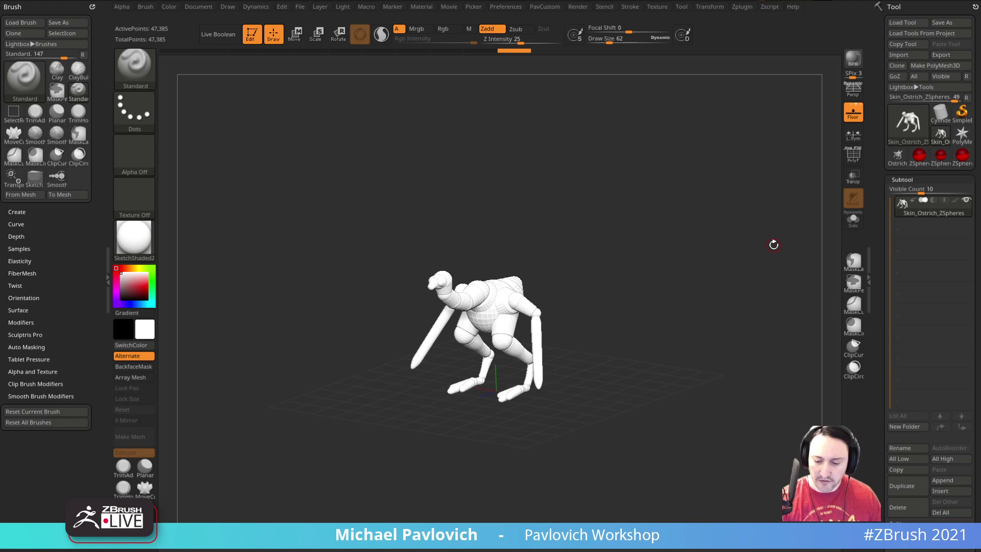
left_click_drag(683, 327, 679, 348)
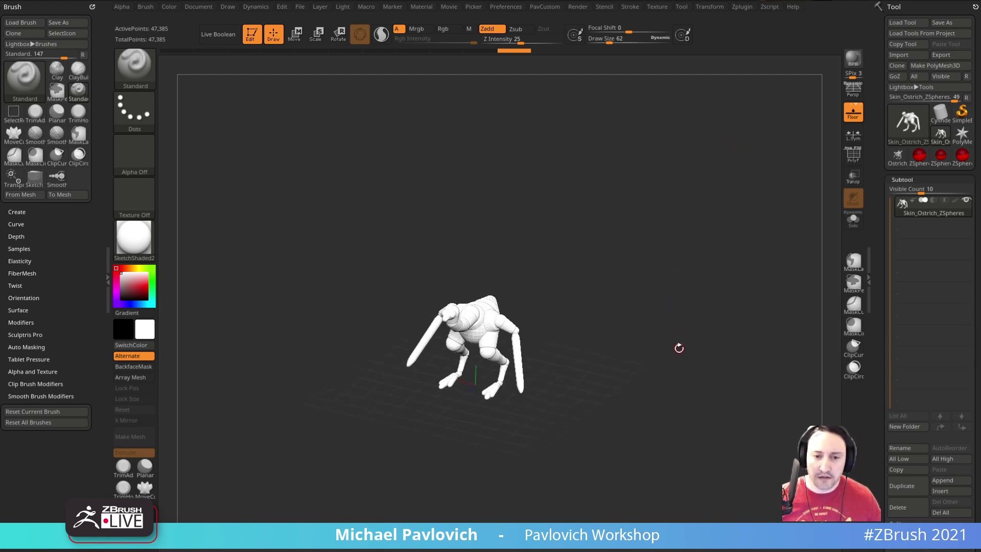
Turn on perspective and examine the skinned ostrich's head up close, with the draw size set to 27.
key("p")
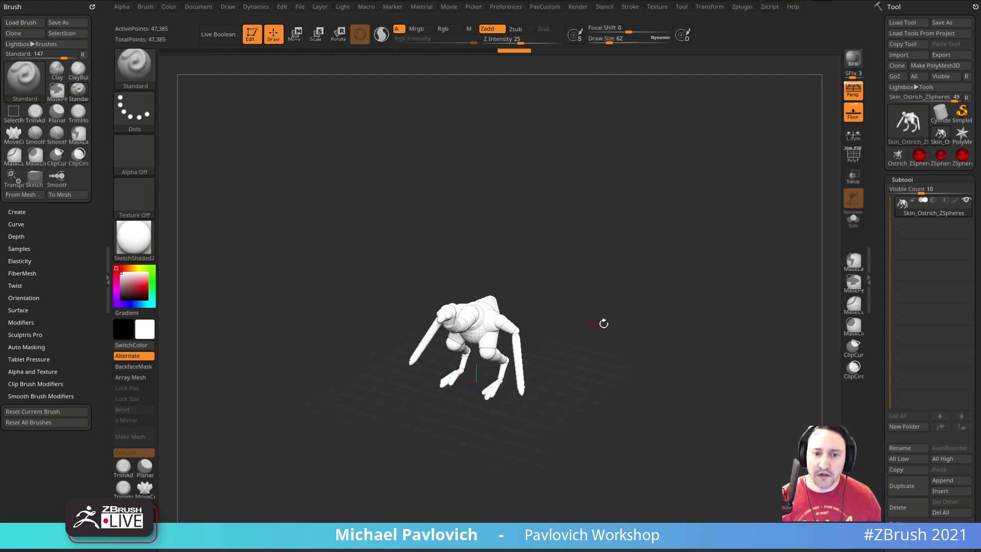
left_click_drag(587, 249, 738, 240, "alt")
mouse_move(766, 128)
left_mouse_down()
mouse_move(797, 175)
mouse_move(677, 151)
mouse_move(756, 160)
mouse_move(793, 69)
mouse_move(741, 182)
mouse_move(711, 191)
mouse_move(735, 195)
mouse_move(704, 203)
left_mouse_up()
key("s")
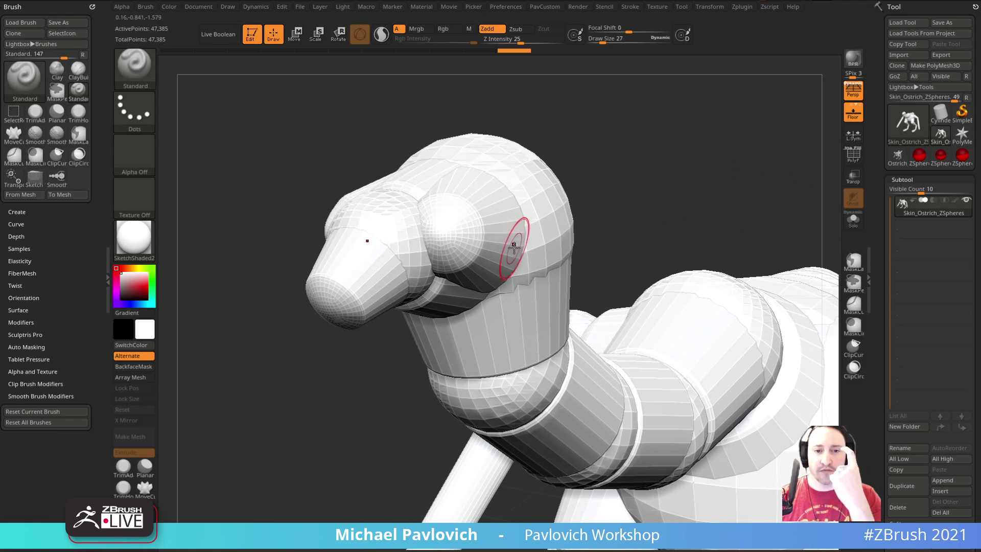
left_click_drag(664, 219, 698, 189)
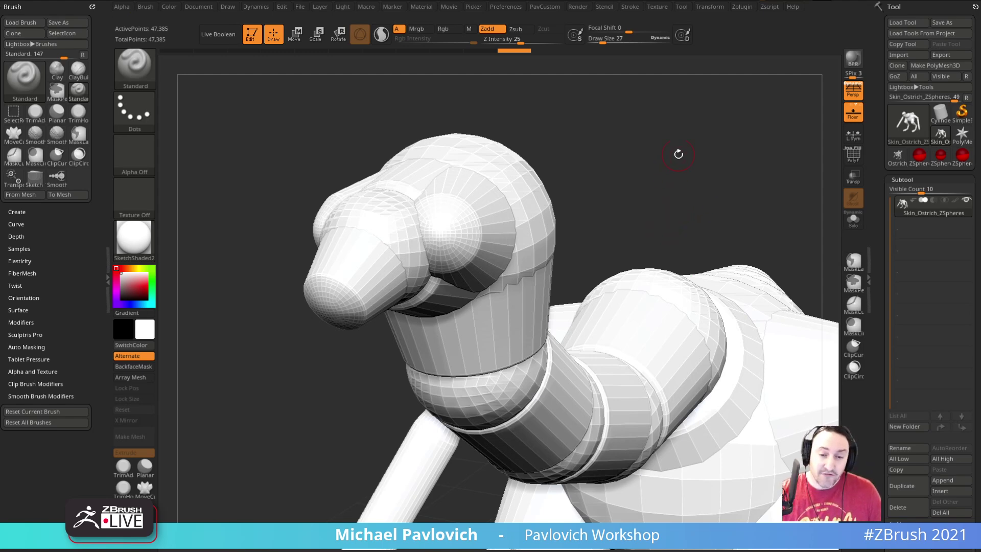
Frame the whole skinned ostrich with the draw size at 69, and turn perspective off.
key("f")
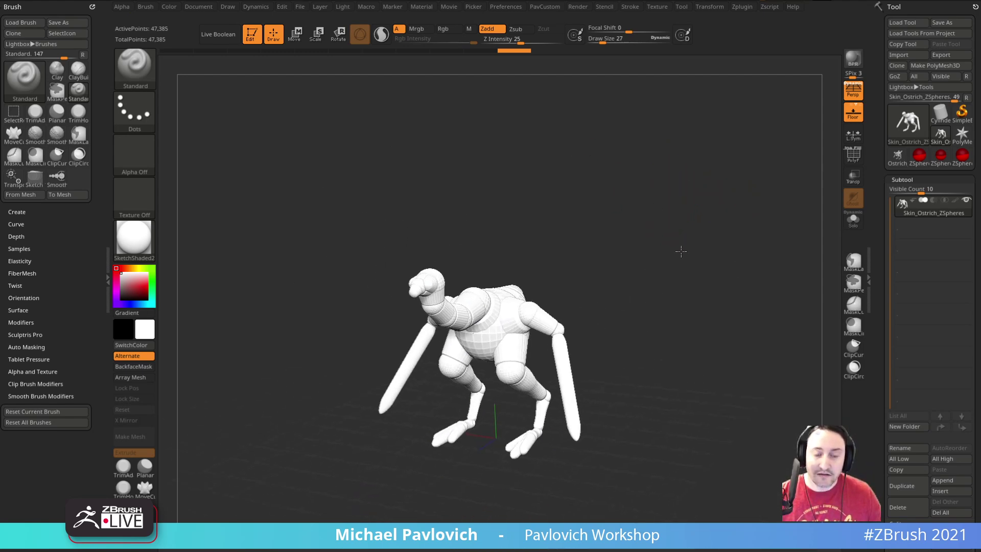
mouse_move(636, 255)
left_mouse_down()
mouse_move(689, 248)
mouse_move(602, 258)
mouse_move(576, 284)
mouse_move(584, 268)
mouse_move(642, 248)
mouse_move(667, 256)
mouse_move(662, 243)
left_mouse_up()
key("s")
key("s")
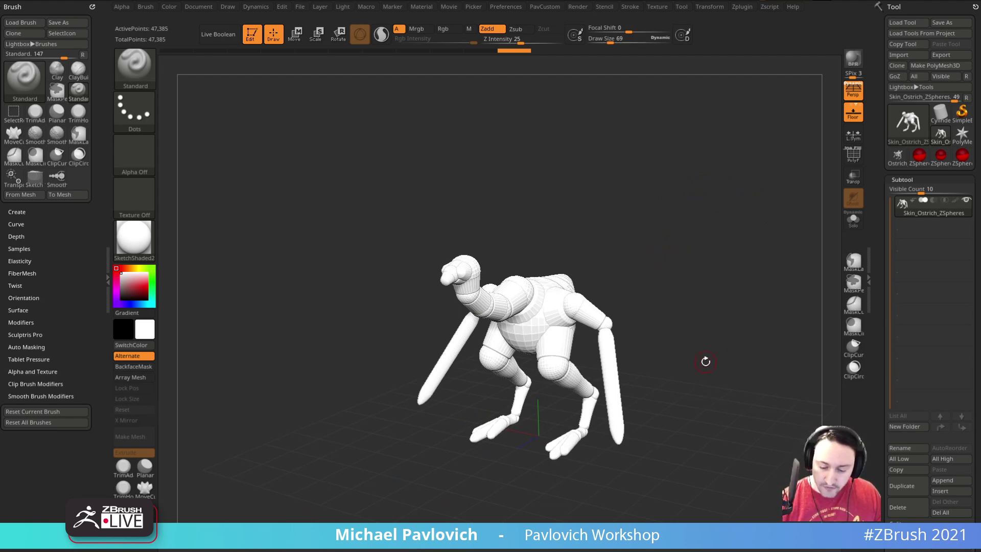
key("p")
left_click_drag(728, 245, 746, 269)
Apply the StartupMaterial to the skinned ostrich and set the draw size to 59.
left_click(140, 240)
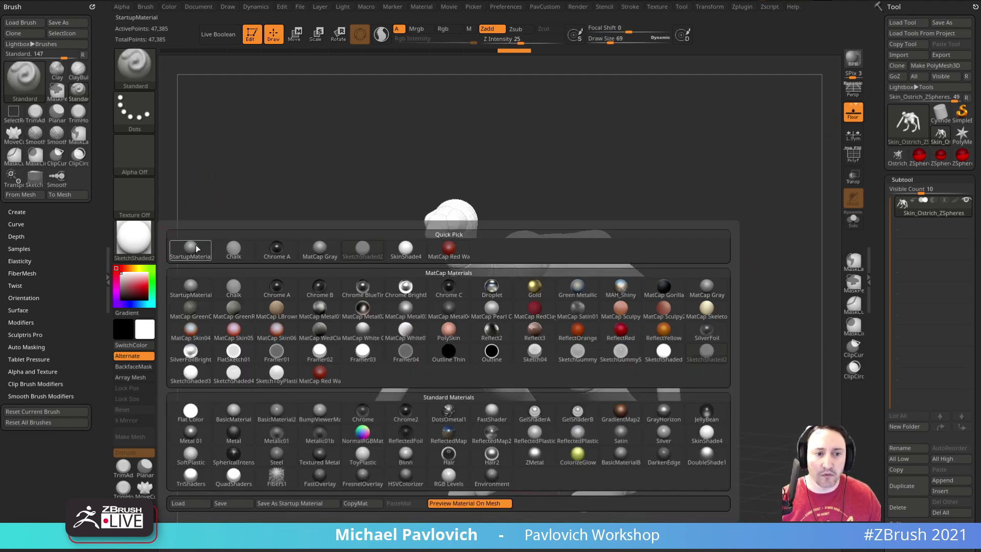
left_click(189, 249)
key("s")
mouse_move(711, 219)
left_mouse_down()
mouse_move(738, 216)
mouse_move(729, 221)
left_mouse_up()
key("s")
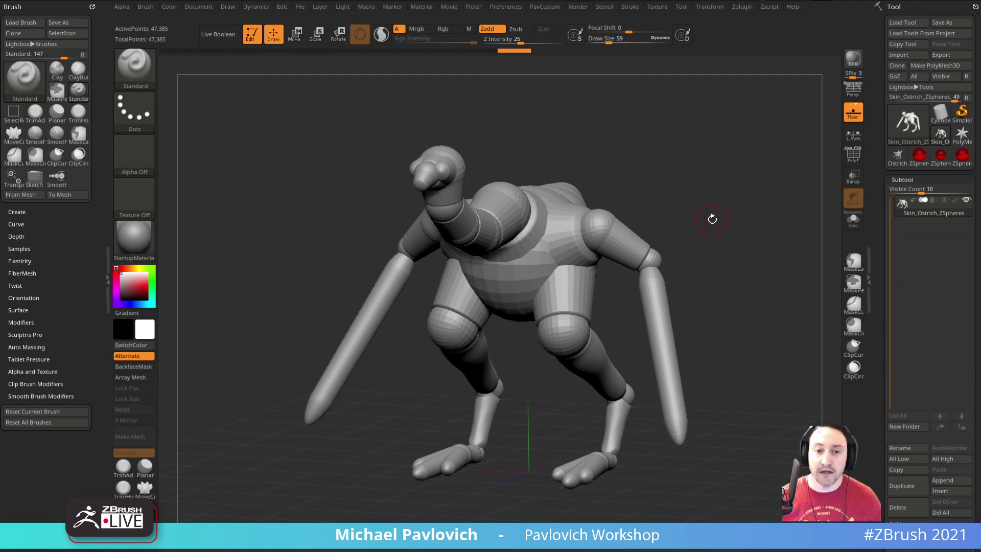
Compare the grey ostrich with perspective on and off from a rotated view, leaving perspective off.
left_click(859, 94)
right_click_drag(737, 167, 705, 178, "ctrl")
left_click_drag(704, 177, 778, 150)
left_click(853, 92)
left_click_drag(781, 114, 752, 215, "alt")
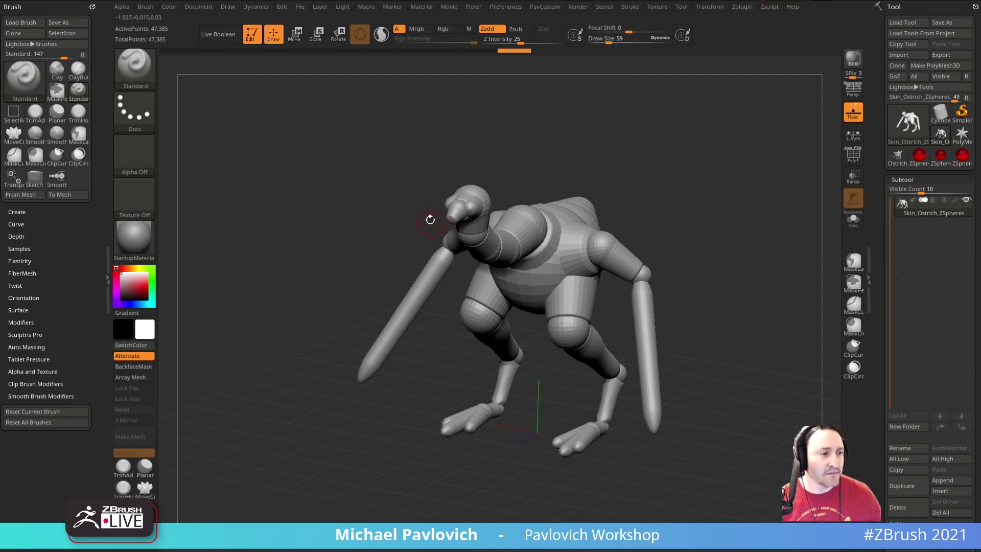
Bring up the material library, switch to File Explorer and open the ZStartup Materials folder of ZBrush 2021.
left_click(142, 244)
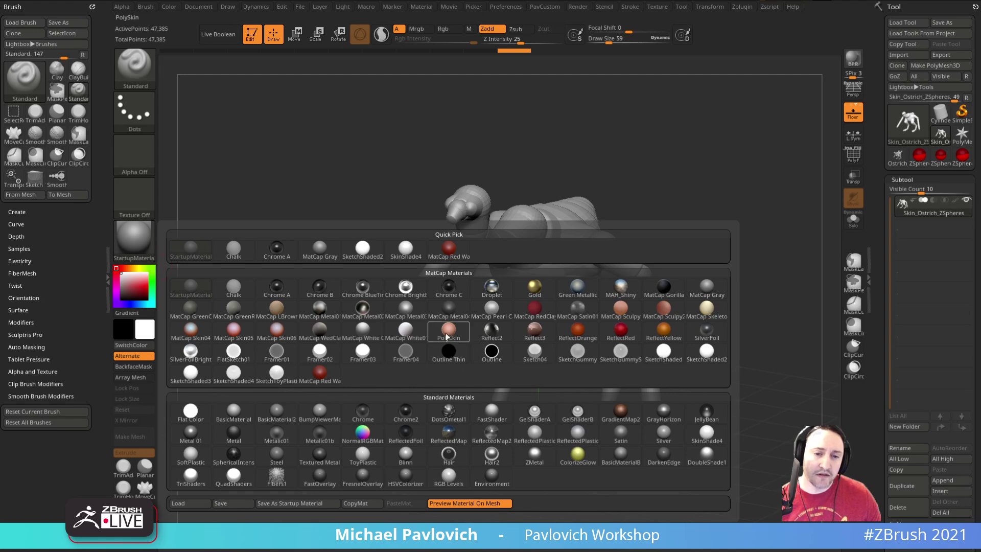
mouse_move(519, 311)
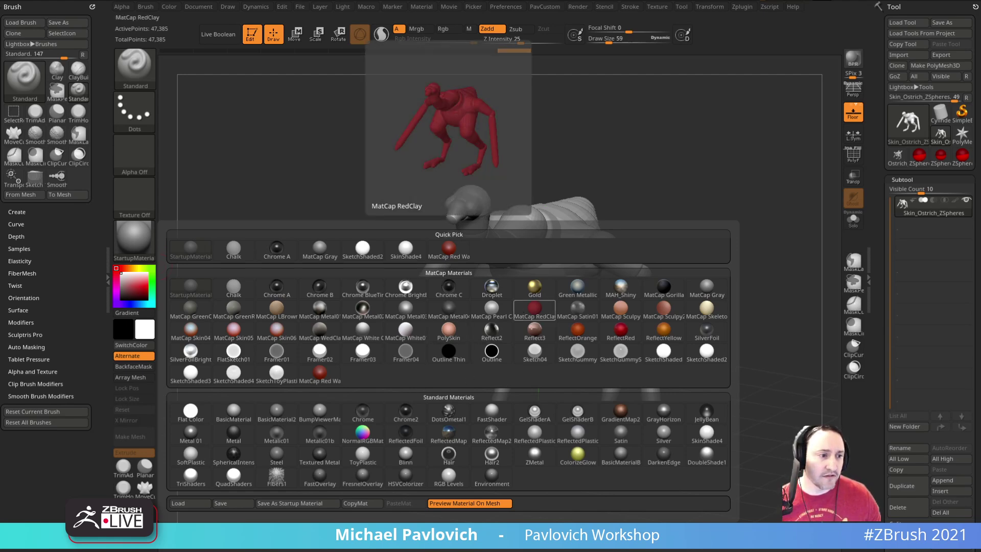
key("super+e")
left_click_drag(85, 0, 31, 58)
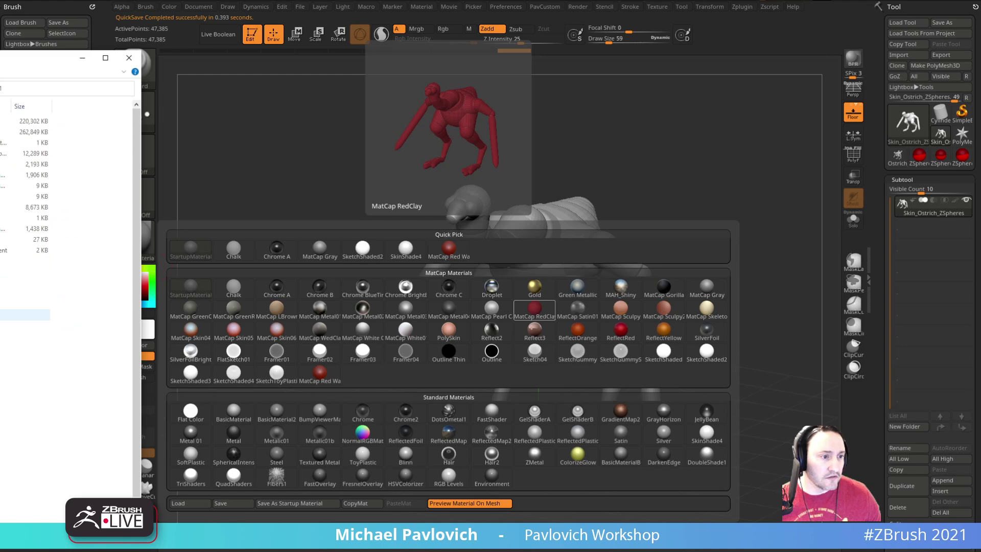
scroll(25, 358, "down", 1)
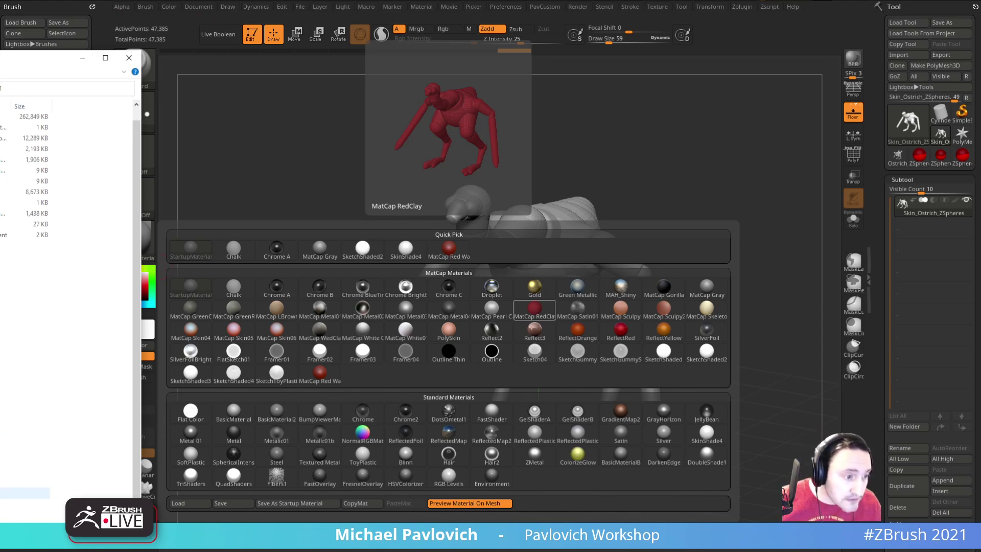
double_click(24, 341)
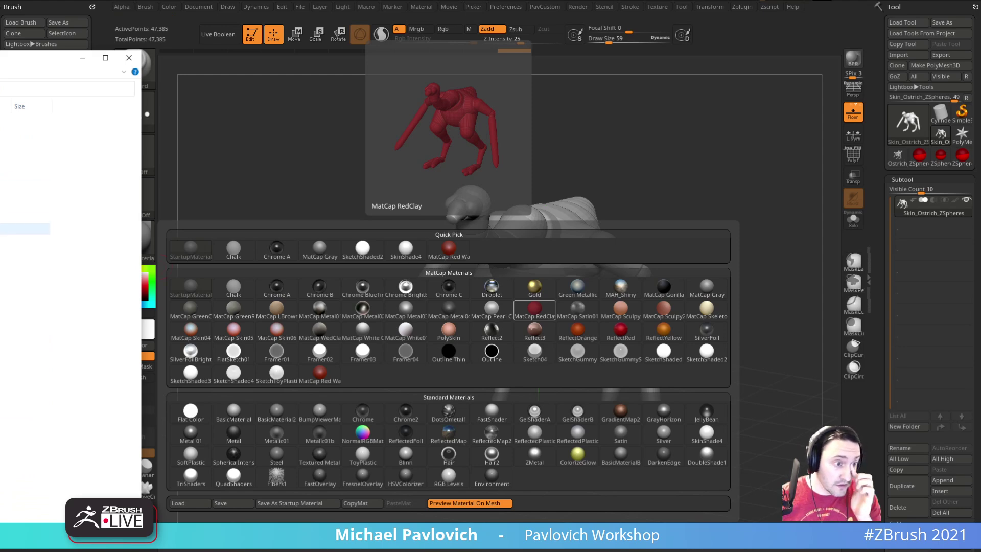
left_click_drag(0, 57, 467, 104)
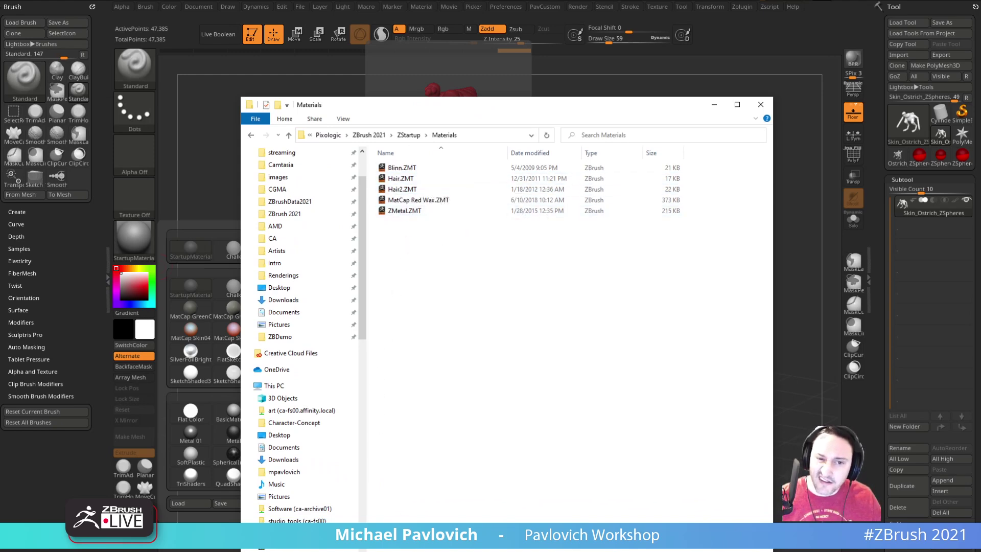
left_click_drag(465, 103, 0, 91)
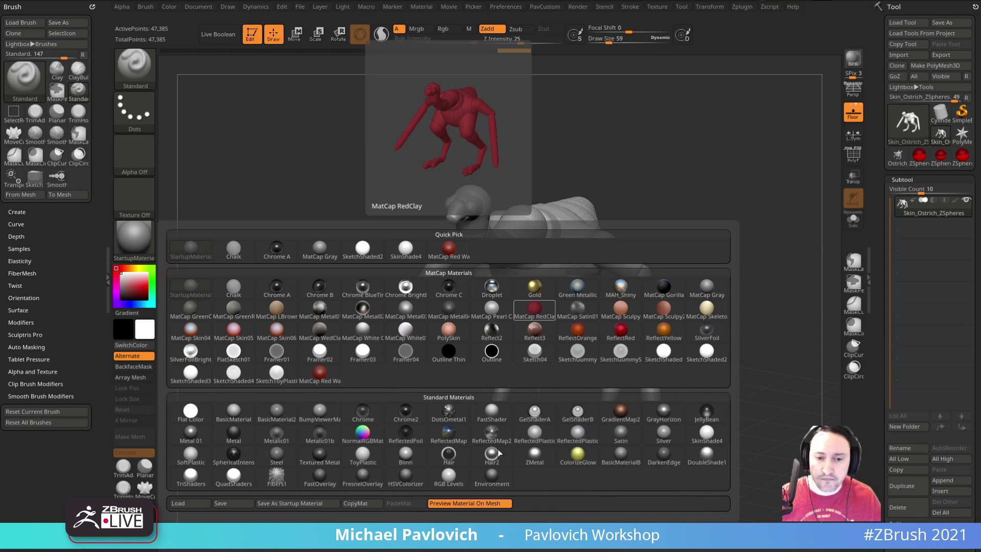
Go to the ZData folder of ZBrush 2021 in File Explorer and look through its BrushPresets files.
left_click(581, 549)
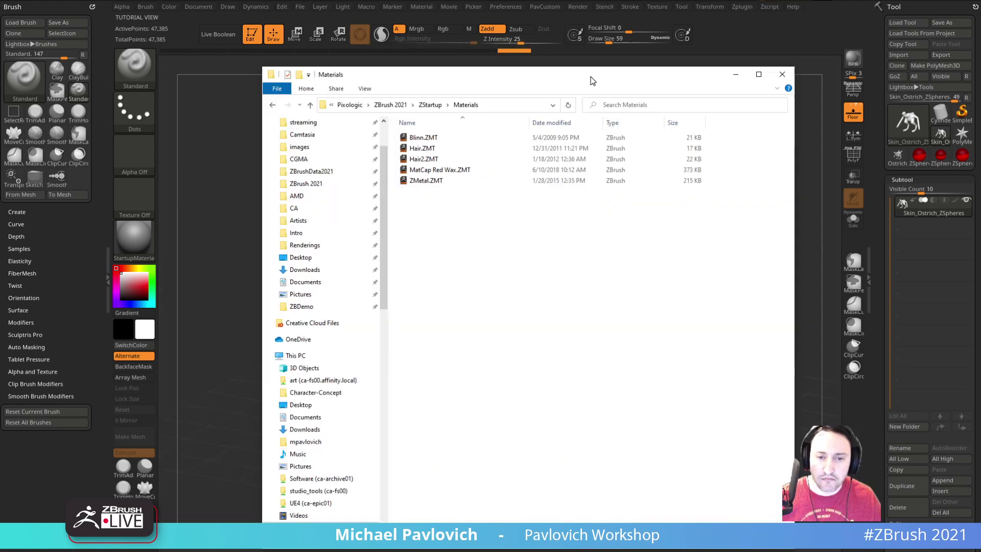
left_click_drag(591, 79, 568, 99)
left_click(404, 124)
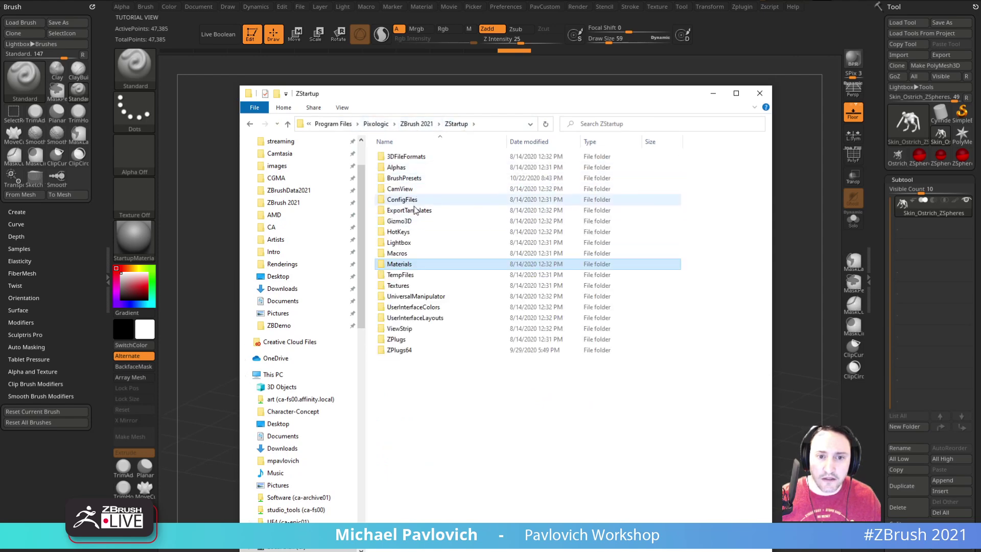
left_click(424, 128)
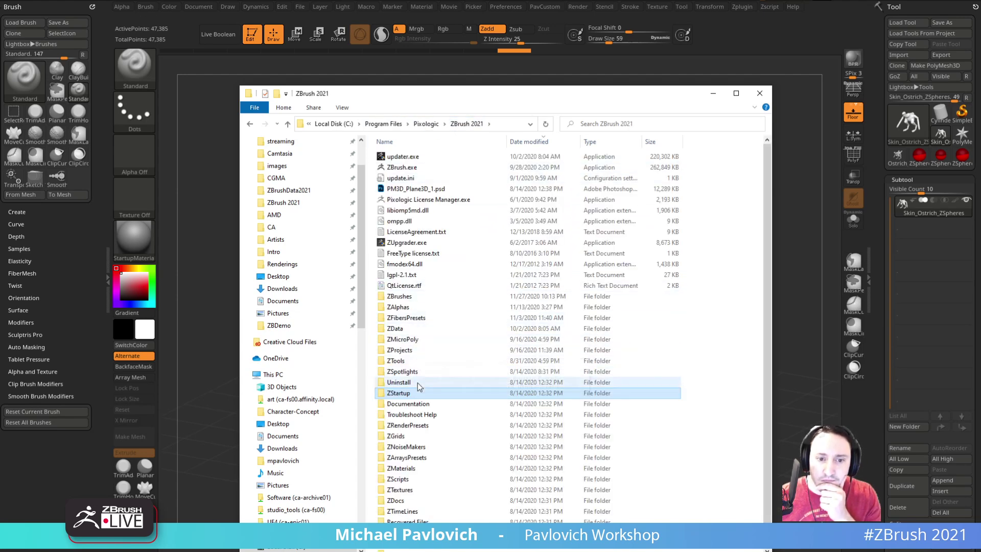
scroll(418, 388, "down", 1)
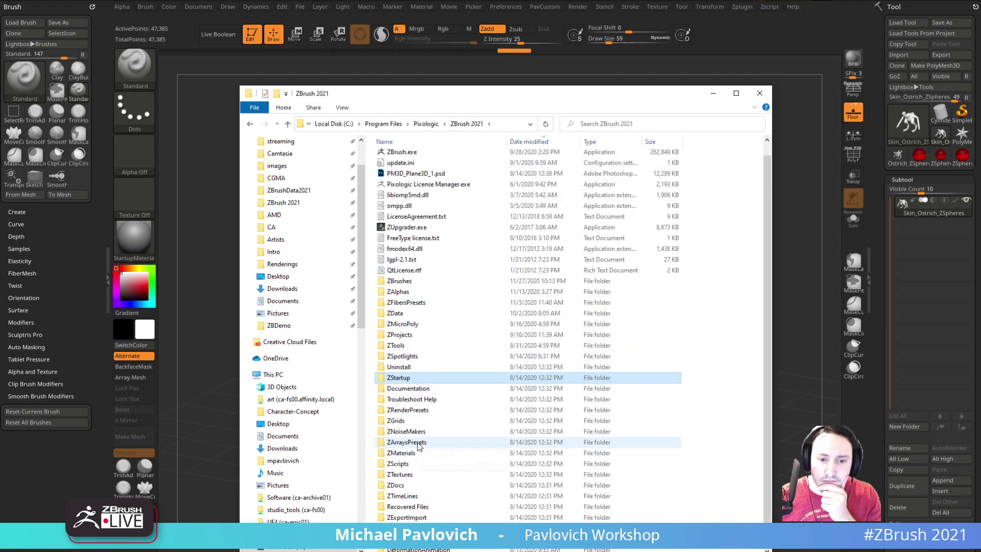
double_click(424, 314)
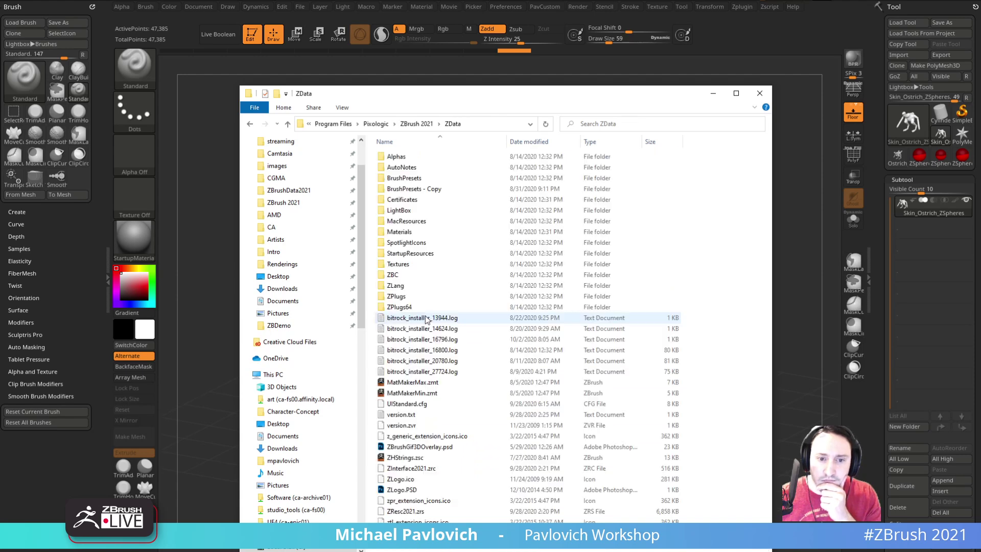
left_click(430, 178)
left_click(431, 188)
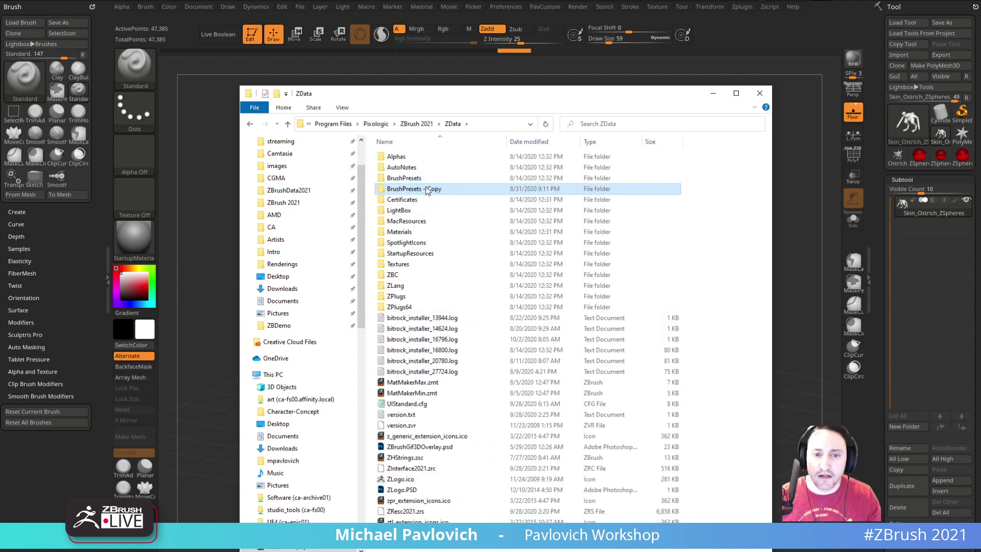
double_click(423, 179)
mouse_move(769, 162)
left_mouse_down()
mouse_move(742, 492)
mouse_move(744, 144)
left_mouse_up()
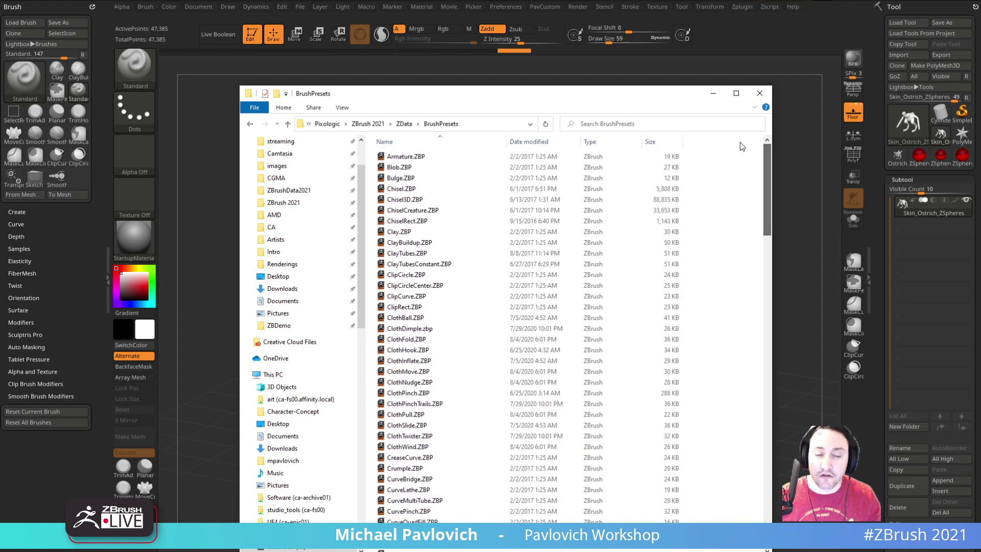
Look through the default material files in the Startup and MatCap subfolders of ZData's Materials folder.
left_click(401, 124)
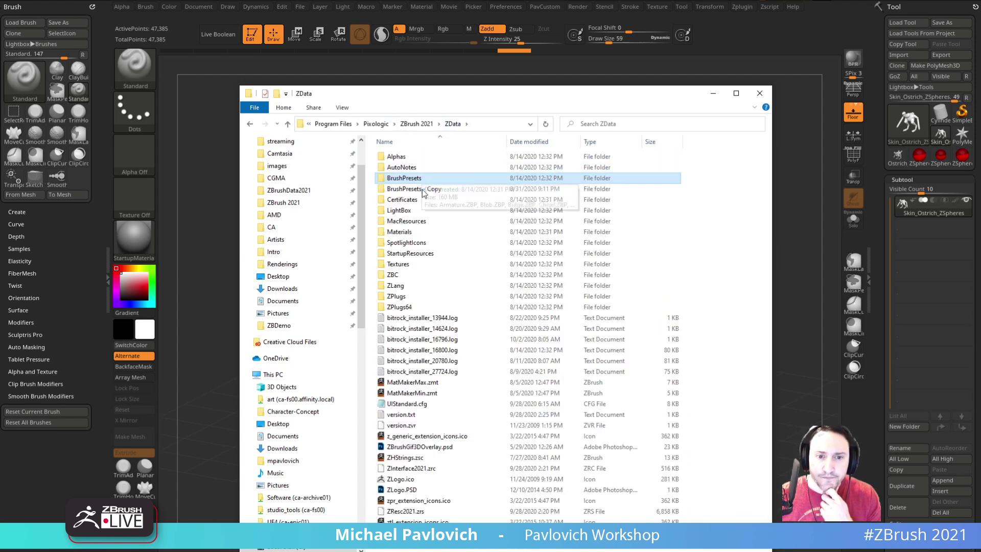
double_click(416, 235)
double_click(426, 169)
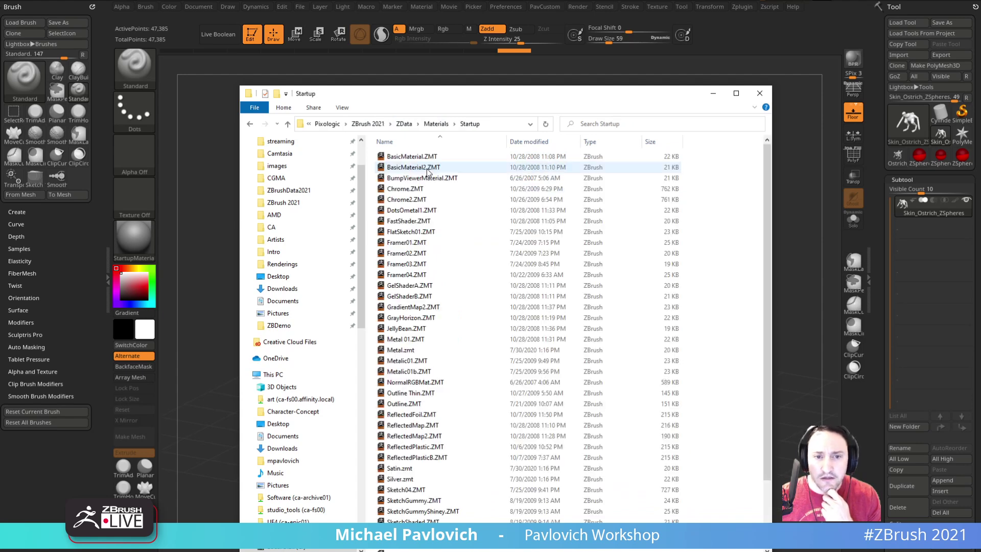
left_click_drag(767, 185, 765, 153)
left_click(433, 123)
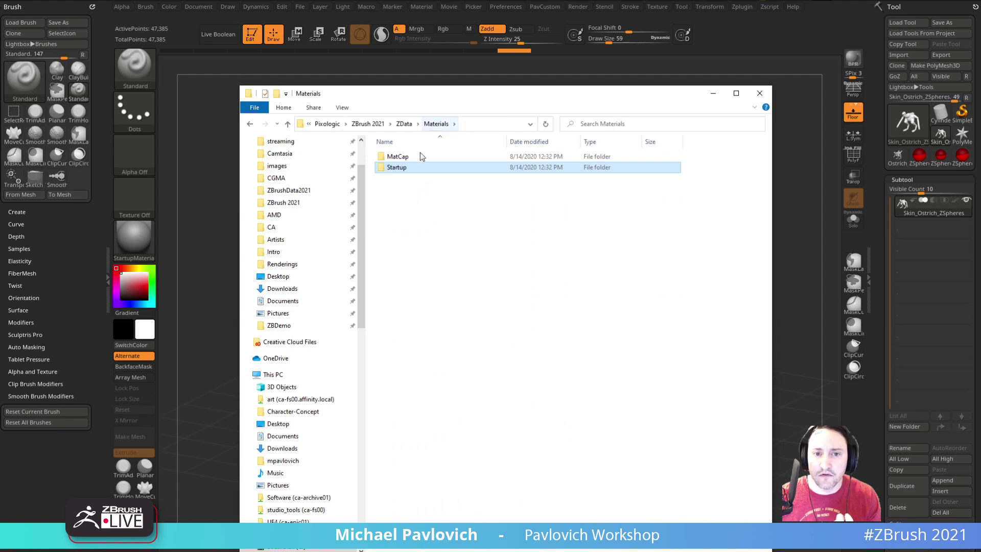
double_click(397, 156)
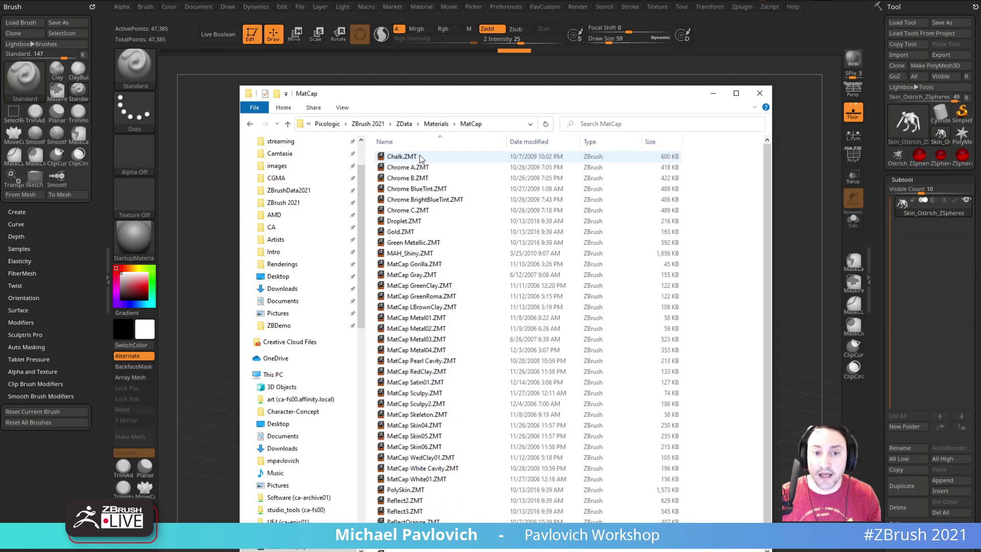
left_click(436, 125)
double_click(409, 170)
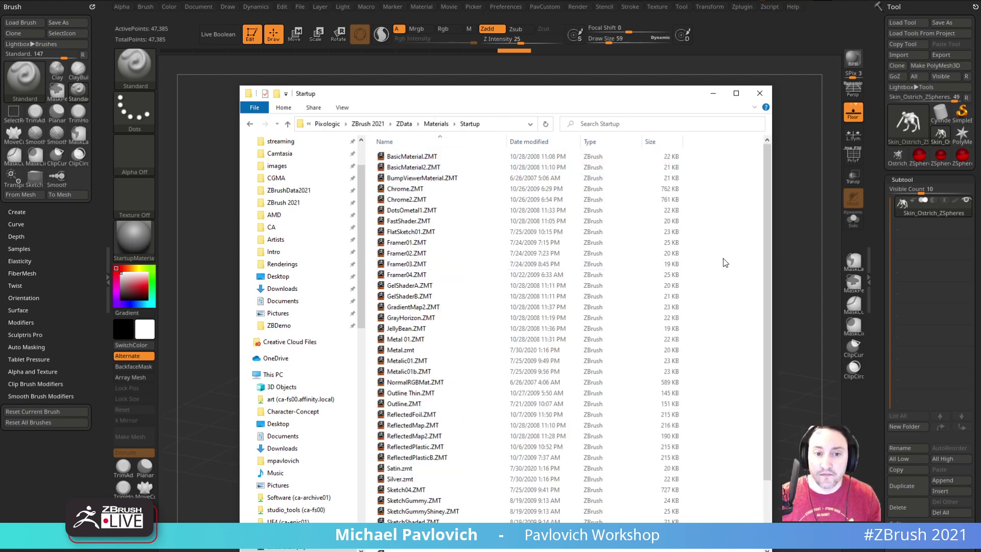
scroll(756, 350, "down", 3)
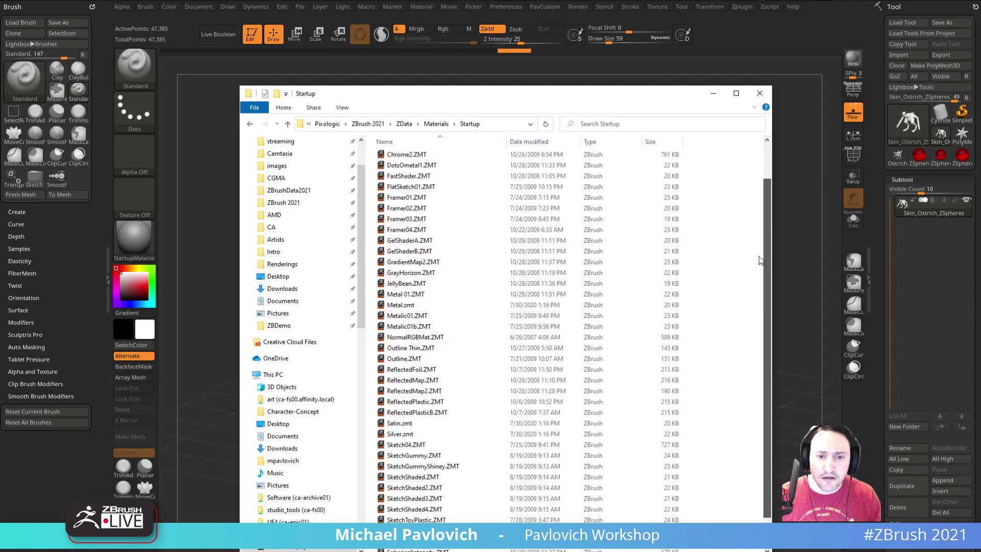
scroll(761, 320, "up", 5)
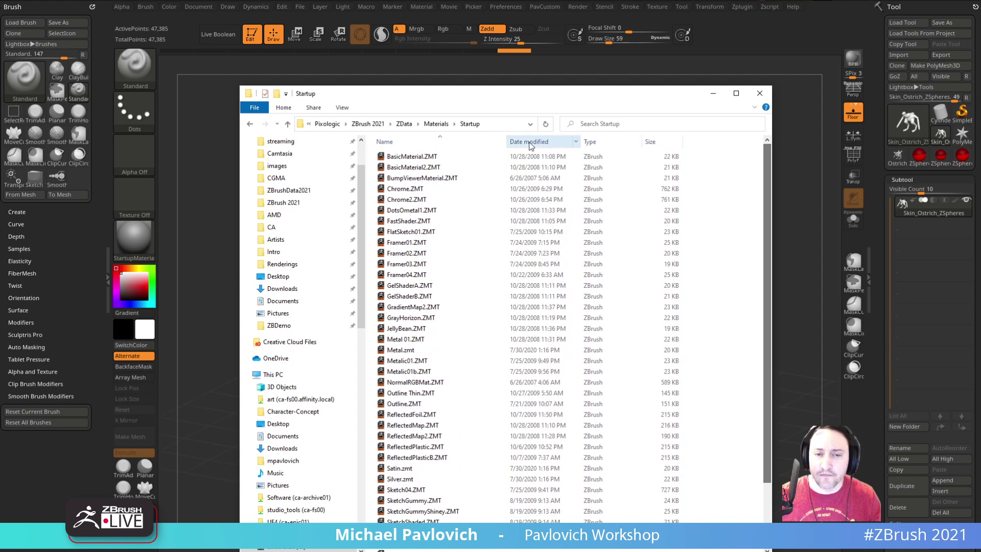
Return to the ZData folder to point out its Materials folder, and move File Explorer away to get back to ZBrush.
left_click(434, 126)
left_click(416, 125)
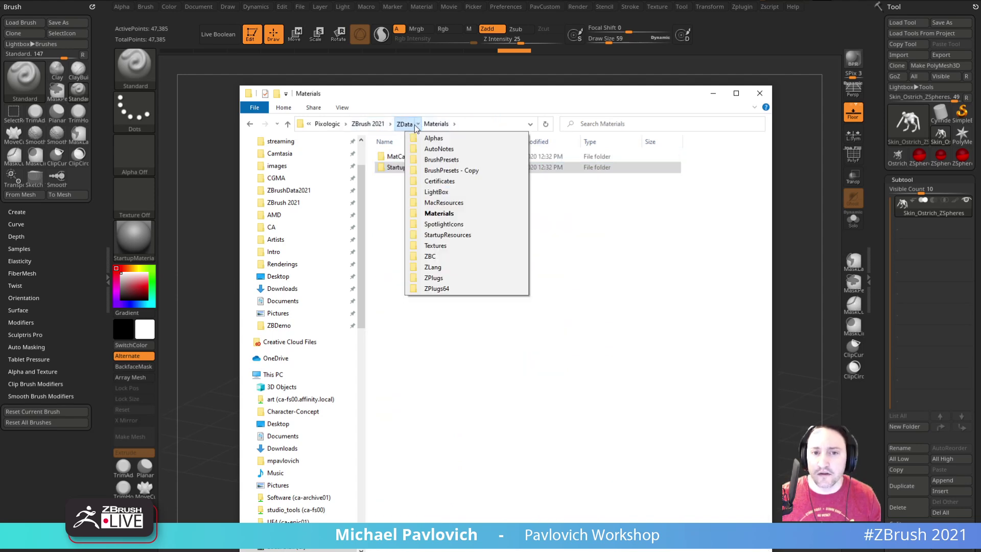
left_click(413, 125)
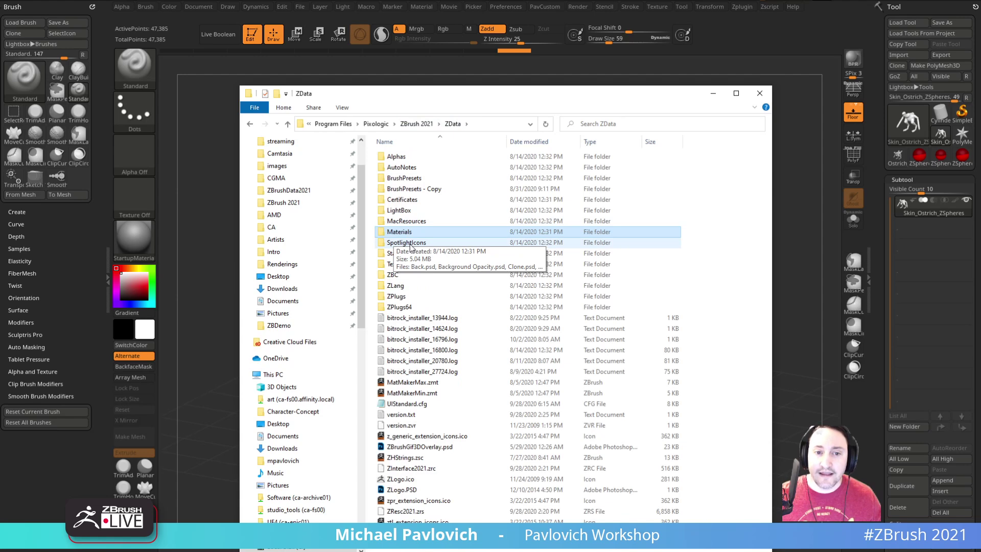
left_click_drag(456, 94, 502, 55)
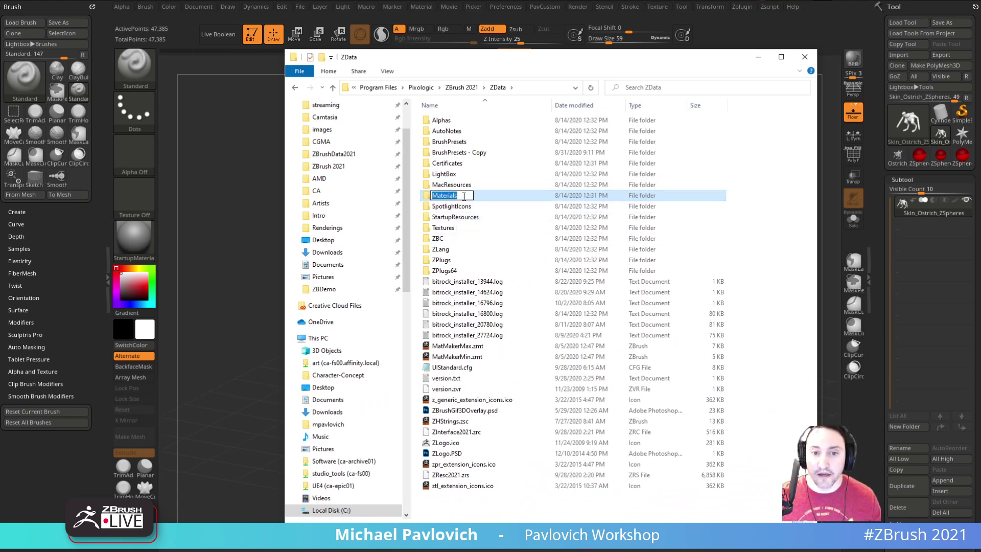
left_click(464, 207)
left_click_drag(517, 58, 517, 548)
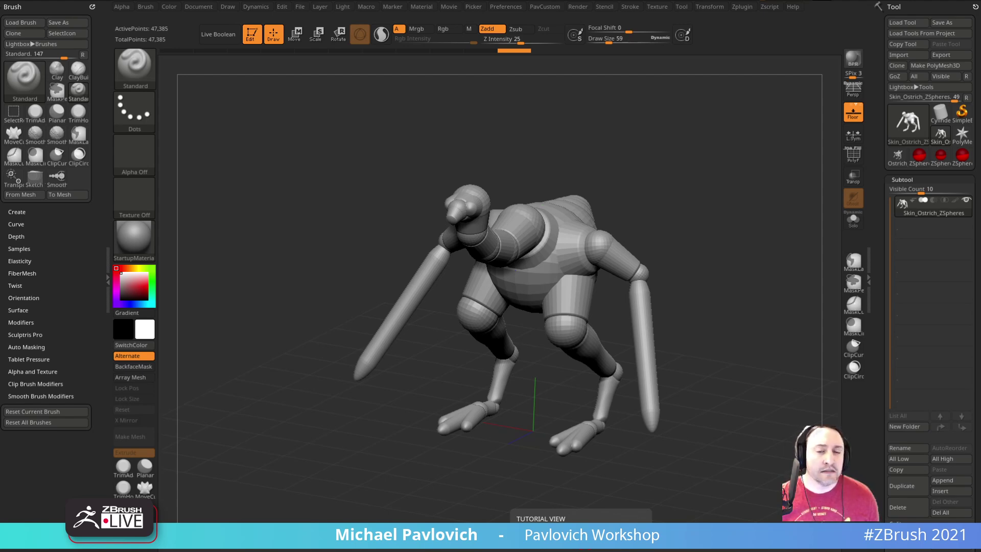
View the grey skinned ostrich from a closer front angle and set the draw size to 69.
mouse_move(724, 217)
left_mouse_down()
mouse_move(725, 208)
mouse_move(705, 212)
mouse_move(709, 206)
mouse_move(713, 219)
left_mouse_up()
key("s")
key("s")
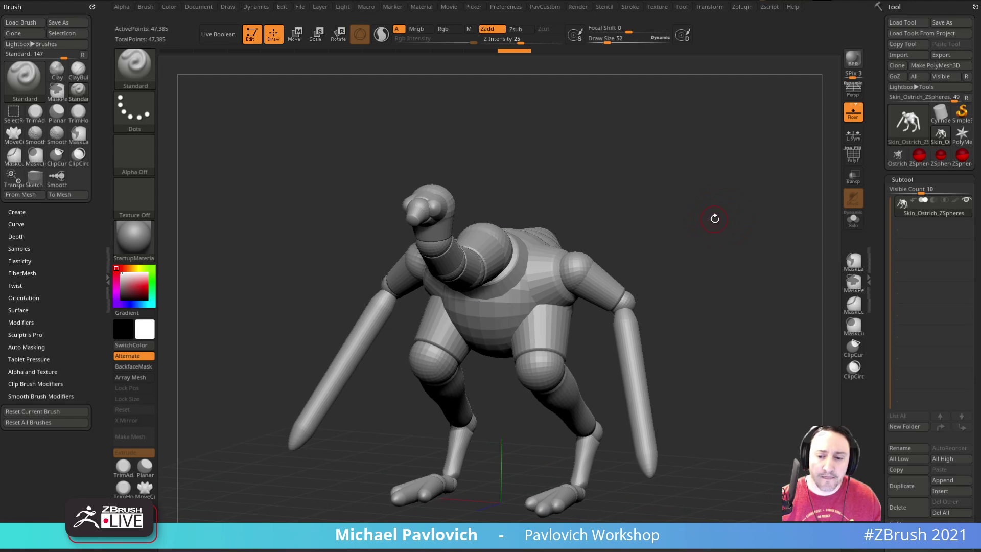
key("s")
left_click(713, 220)
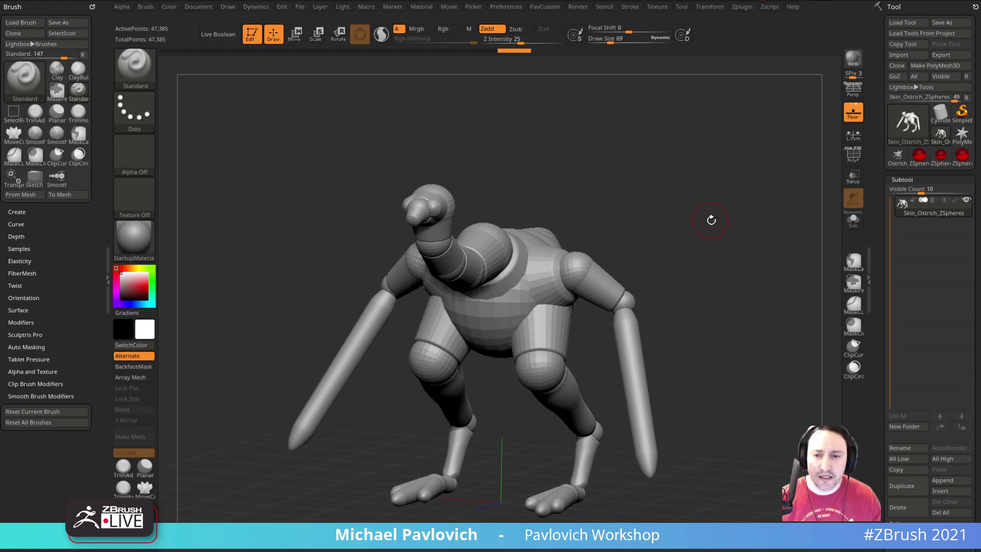
left_click_drag(711, 220, 695, 218)
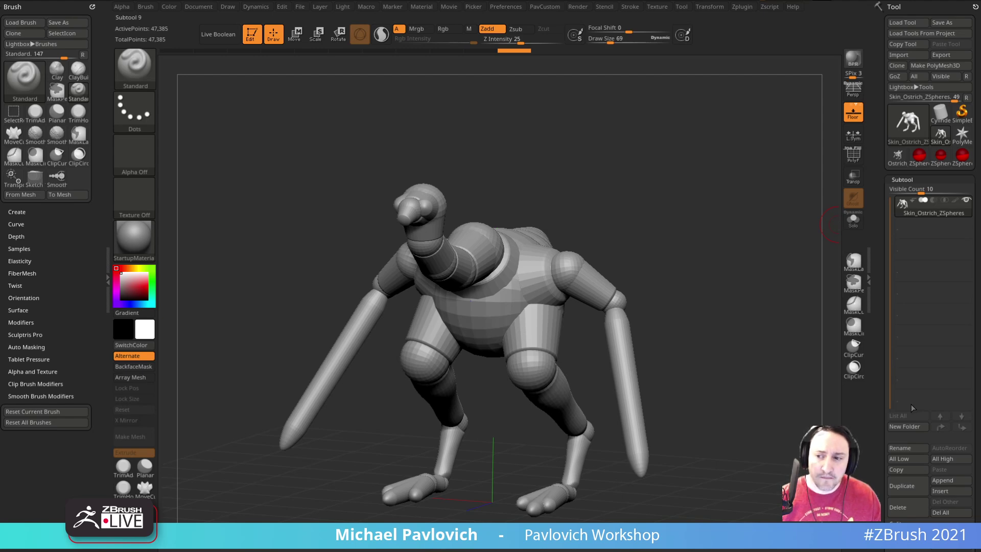
mouse_move(771, 255)
left_mouse_down()
mouse_move(699, 245)
mouse_move(708, 256)
left_mouse_up()
key("bracketright")
key("bracketright")
key("bracketleft")
key("s")
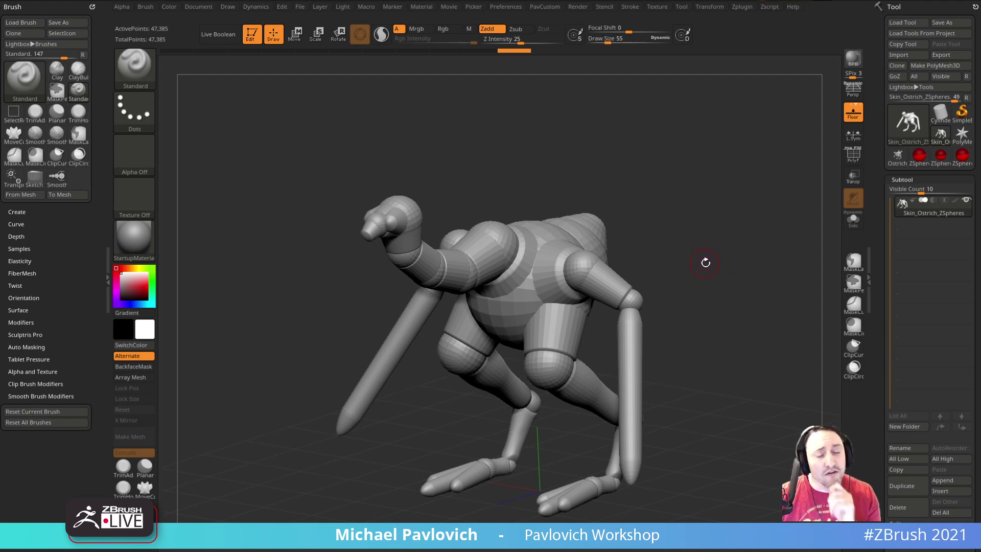
Clear the ostrich from the canvas, draw a Sphere3D in its place in edit mode, and convert it to a PolyMesh3D.
left_click(251, 34)
key("ctrl+n")
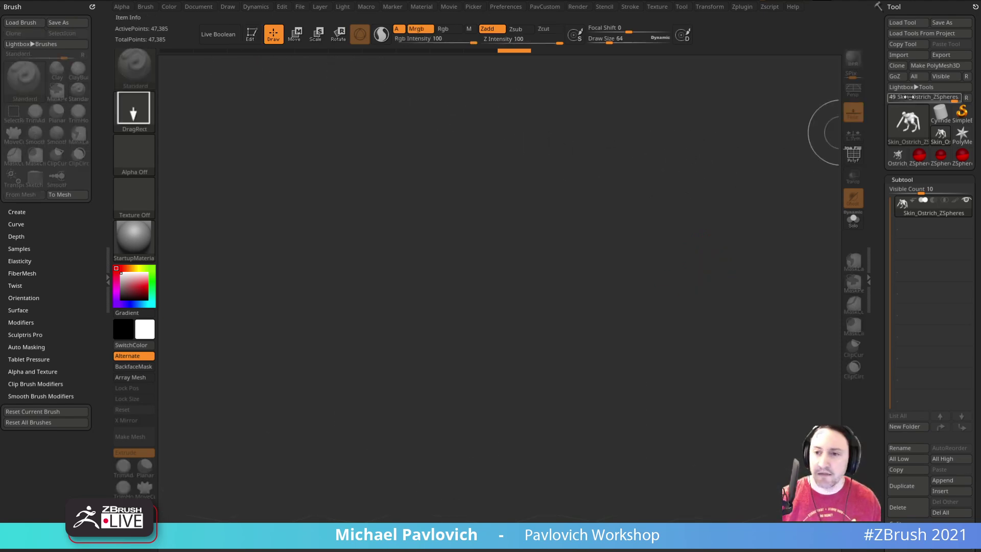
left_click(908, 124)
left_click(512, 170)
left_click_drag(450, 299, 463, 372)
left_click(250, 41)
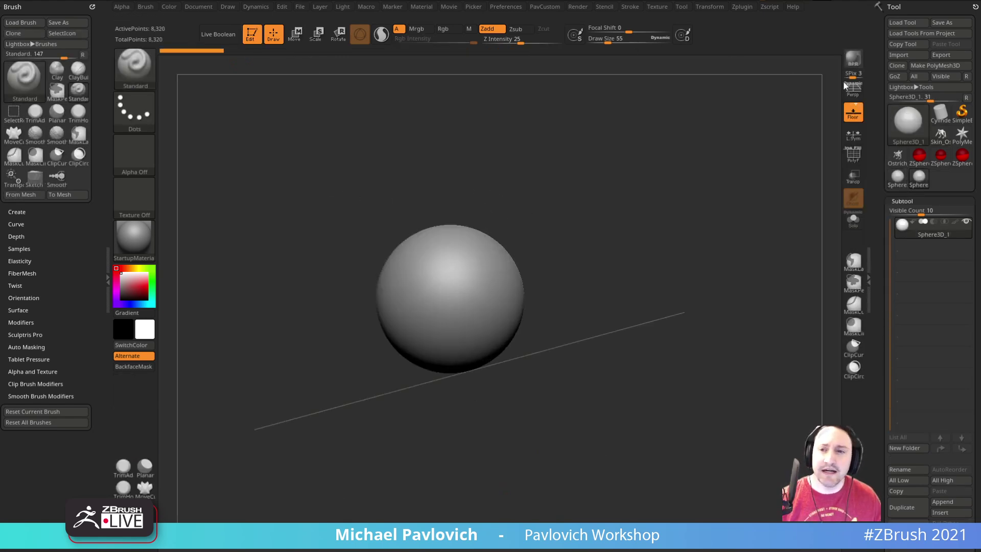
left_click(918, 66)
key("f")
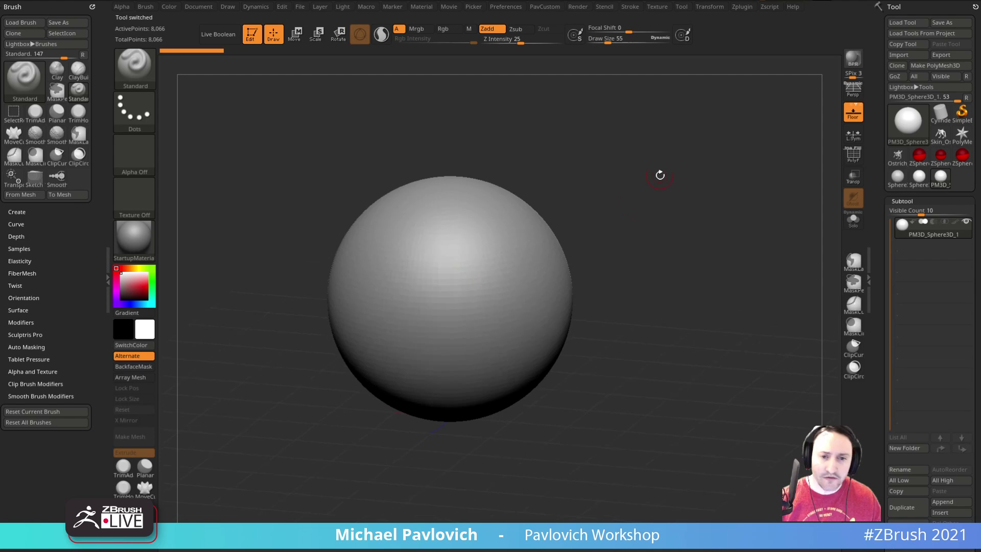
Check the sphere's polyframe and switch to the ClayBuildup brush.
left_click(853, 155)
left_click(853, 161)
key("s")
left_click(459, 285)
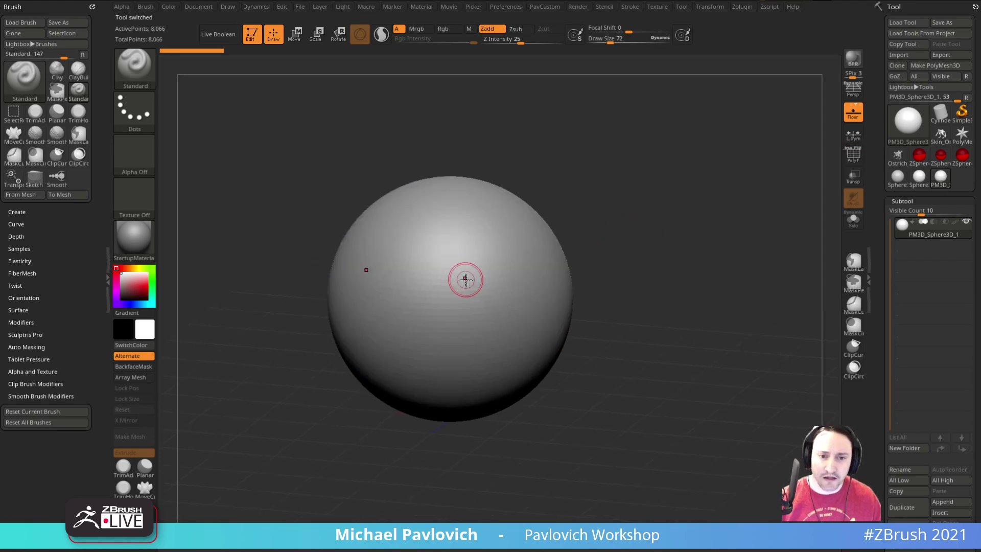
key("b")
key("c")
key("b")
key("s")
Try symmetrical ClayBuildup strokes on the front of the sphere and undo them.
left_click_drag(451, 281, 456, 275)
left_click_drag(777, 275, 756, 276)
key("ctrl+z")
mouse_move(435, 278)
left_mouse_down()
mouse_move(471, 265)
mouse_move(463, 316)
mouse_move(470, 284)
mouse_move(481, 285)
left_mouse_up()
key("ctrl+z")
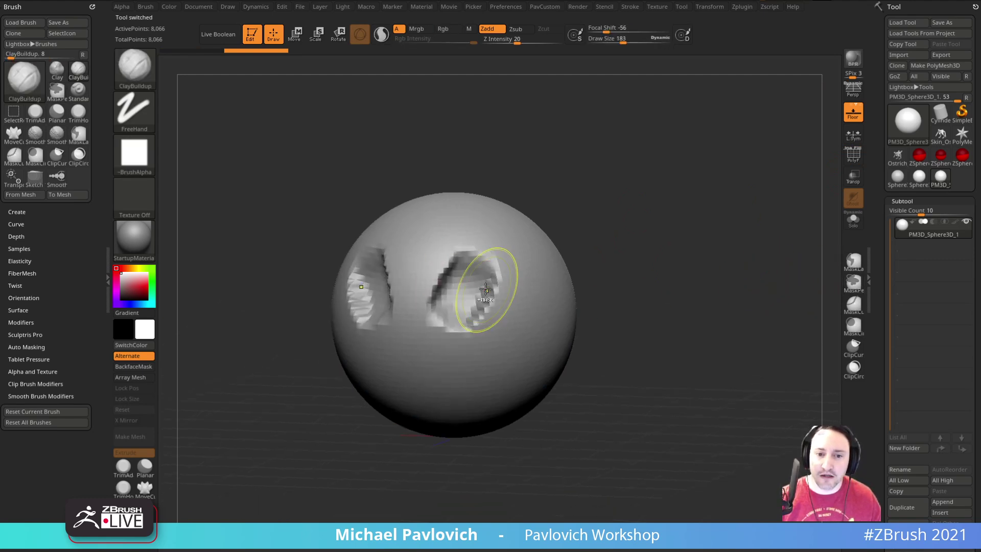
key("ctrl+z")
key("b")
key("m")
key("p")
left_click_drag(469, 271, 474, 276, "alt")
key("ctrl+z")
Subdivide the sphere once and add a new layer to it, with the draw size at 116.
key("s")
left_click_drag(778, 281, 772, 281)
left_click_drag(877, 240, 875, 173)
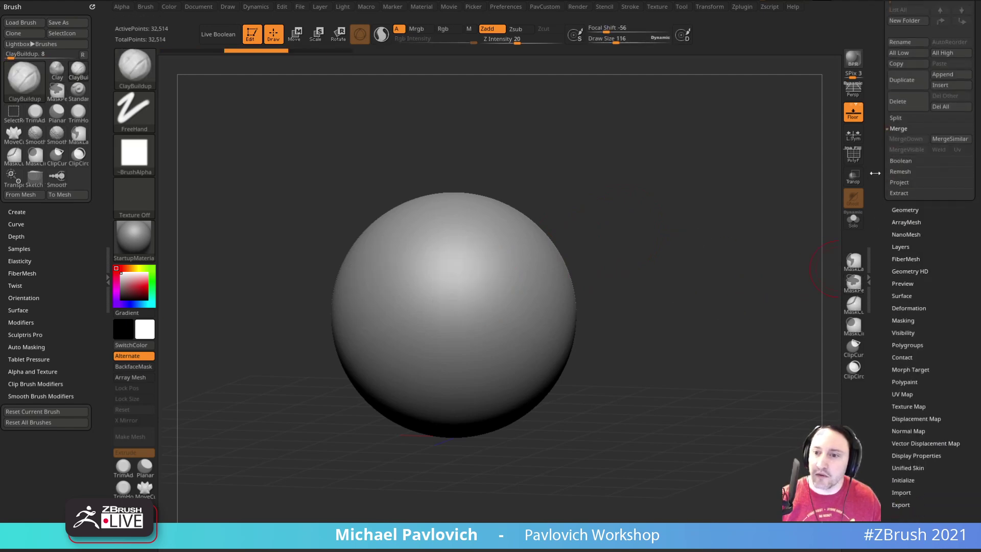
left_click(901, 246)
left_click(897, 310)
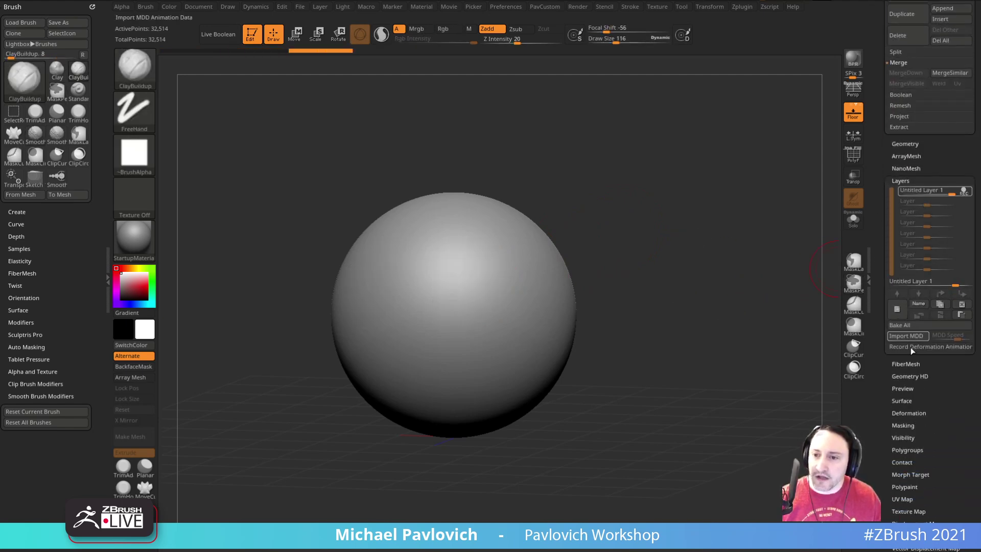
Sculpt a symmetrical pair of eye sockets with raised rims on the recording layer using ClayBuildup, smoothing the forms.
left_click_drag(746, 357, 730, 305, "alt")
mouse_move(471, 305)
left_mouse_down()
mouse_move(450, 297)
mouse_move(467, 303)
mouse_move(464, 284)
left_mouse_up()
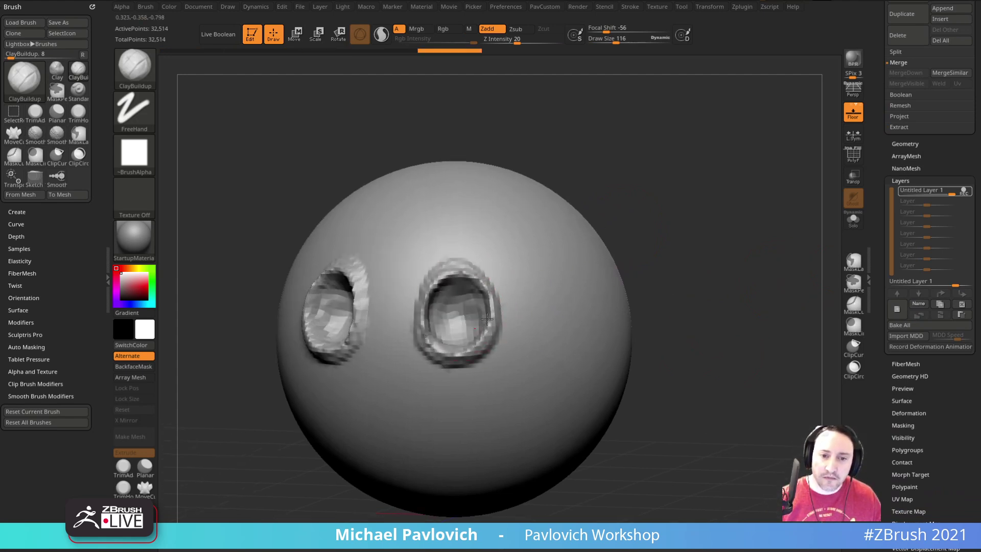
left_click_drag(608, 238, 595, 265, "alt")
left_click_drag(535, 251, 553, 256)
mouse_move(460, 294)
left_mouse_down("shift")
mouse_move(464, 323)
mouse_move(460, 306)
left_mouse_up("shift")
left_click_drag(606, 286, 576, 292)
mouse_move(431, 311)
left_mouse_down()
mouse_move(487, 314)
mouse_move(447, 289)
mouse_move(492, 302)
left_mouse_up()
mouse_move(433, 331)
left_mouse_down()
mouse_move(467, 314)
mouse_move(432, 317)
left_mouse_up()
left_click_drag(629, 269, 467, 284)
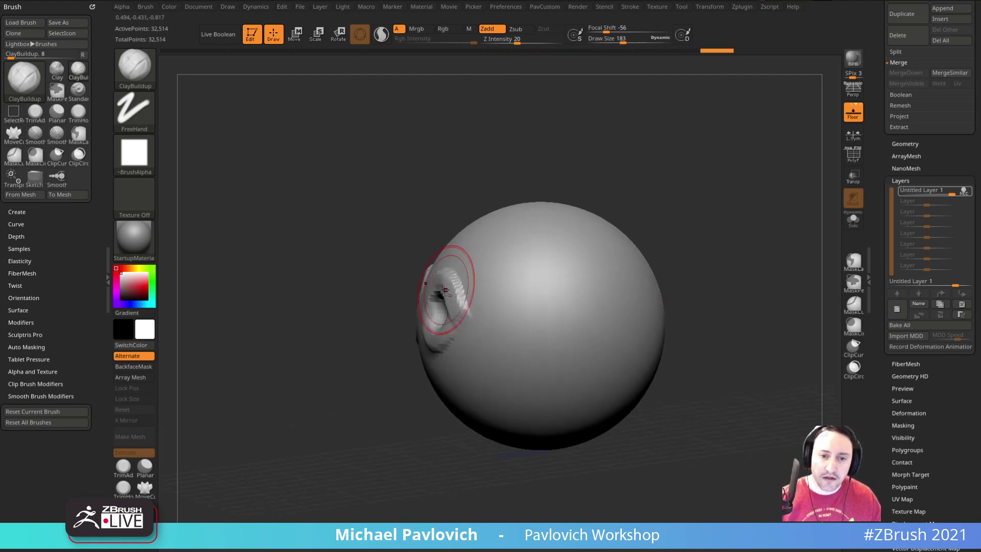
Pull the outer corners of the eyes into shape with the Move brush.
key("b")
key("m")
key("v")
mouse_move(361, 352)
left_mouse_down()
mouse_move(613, 286)
mouse_move(665, 259)
mouse_move(692, 266)
left_mouse_up()
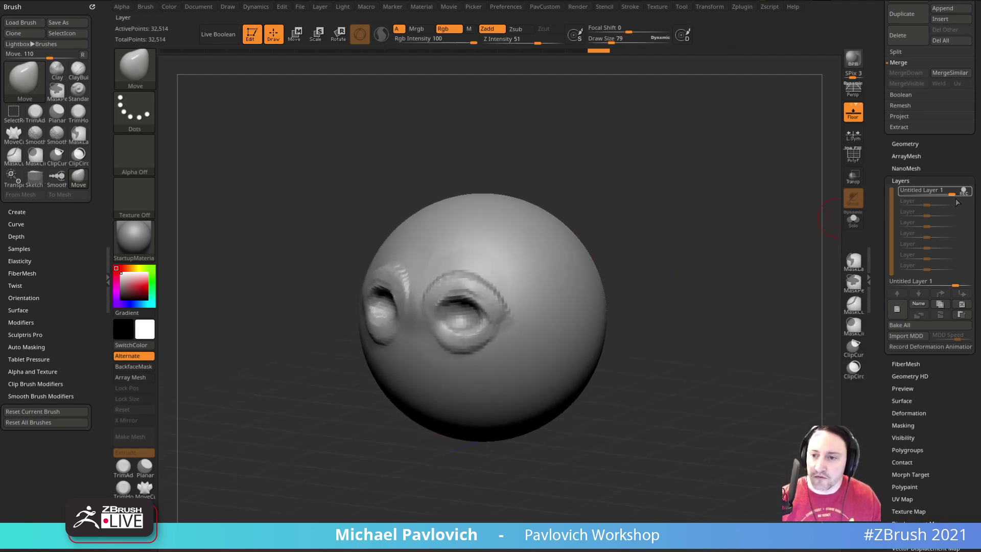
Stop recording the eye layer, toggle its visibility, and vary its intensity before setting it back to 1.
mouse_move(942, 195)
left_mouse_down()
mouse_move(891, 197)
mouse_move(955, 202)
left_mouse_up()
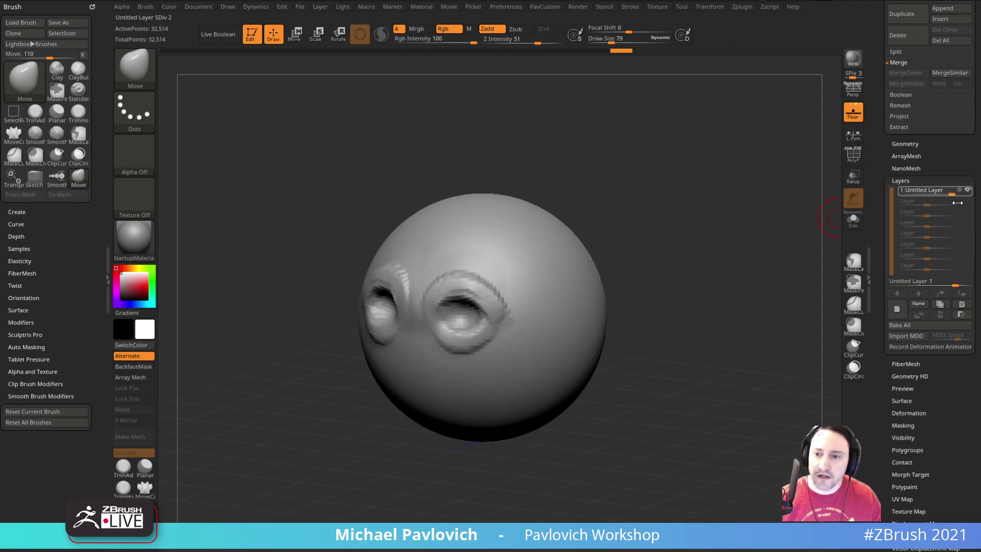
left_click(969, 192)
left_click(968, 192)
mouse_move(956, 284)
left_mouse_down()
mouse_move(969, 283)
mouse_move(934, 282)
mouse_move(950, 276)
left_mouse_up()
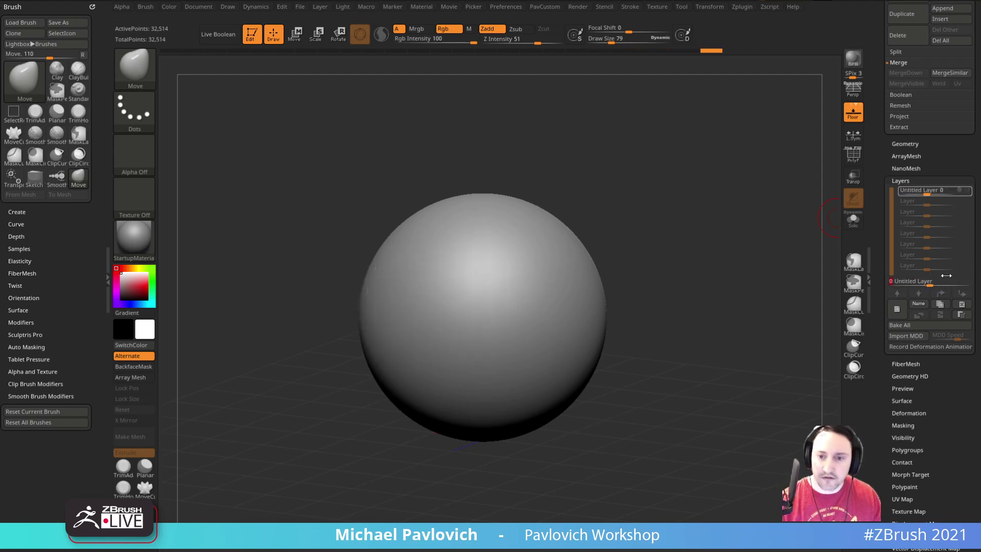
left_click_drag(933, 191, 957, 193)
left_click_drag(731, 243, 772, 241)
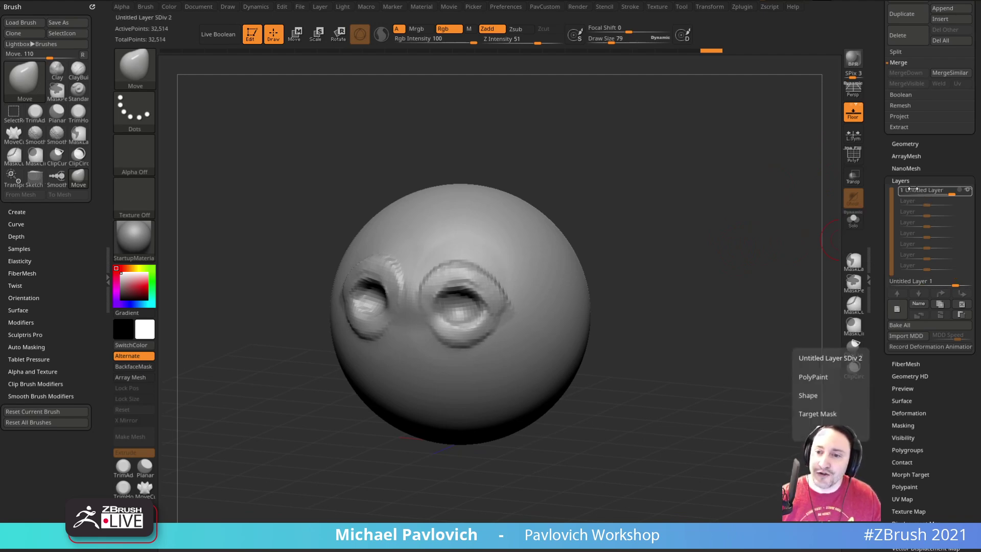
Add a second layer above the eye layer and switch back to the ClayBuildup brush.
left_click(901, 312)
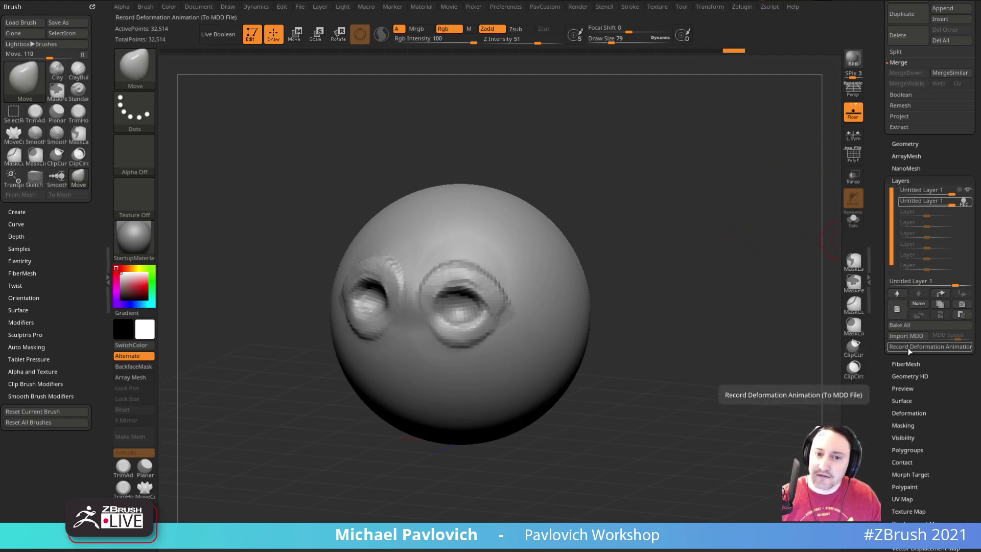
mouse_move(653, 281)
left_mouse_down()
mouse_move(629, 284)
mouse_move(677, 265)
left_mouse_up()
key("ctrl+z")
key("b")
key("c")
key("b")
key("s")
Sculpt thick vertical ridges down over both eyes on the second layer.
left_click_drag(444, 310, 451, 310)
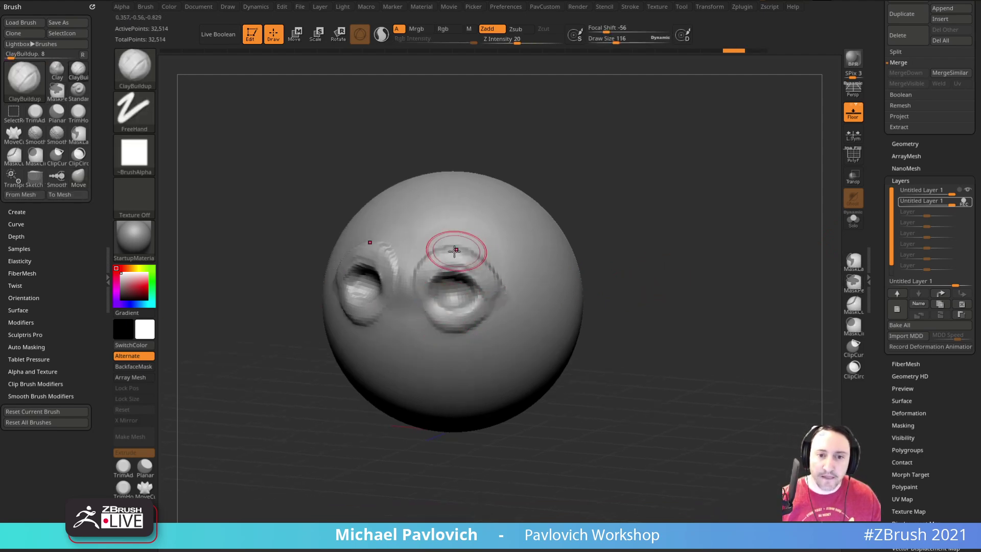
mouse_move(454, 221)
left_mouse_down()
mouse_move(470, 374)
mouse_move(461, 319)
mouse_move(468, 365)
left_mouse_up()
left_click_drag(453, 225, 468, 367)
left_click_drag(677, 243, 650, 247)
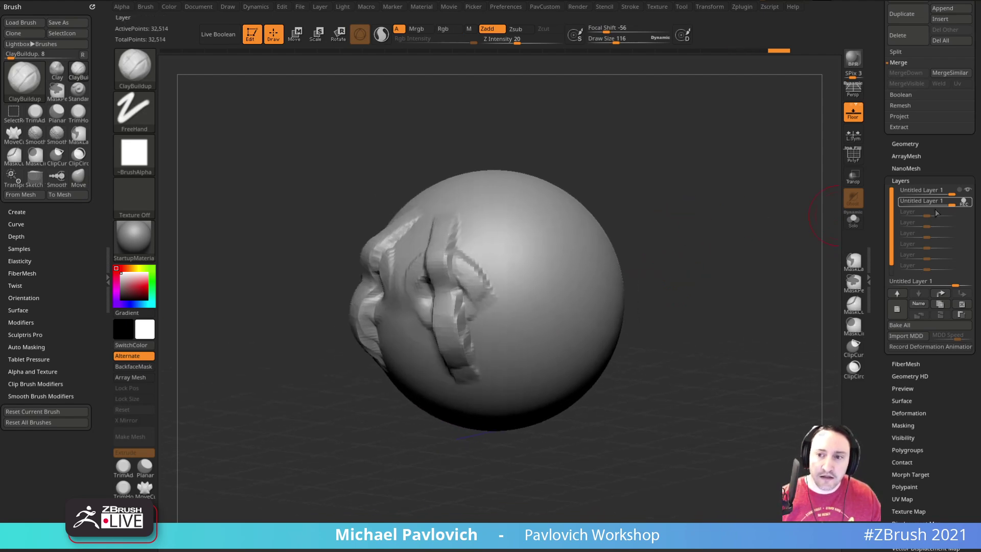
Stop recording the second layer and toggle the eye layer's visibility to compare the sculpt, leaving the eye layer hidden.
left_click(967, 200)
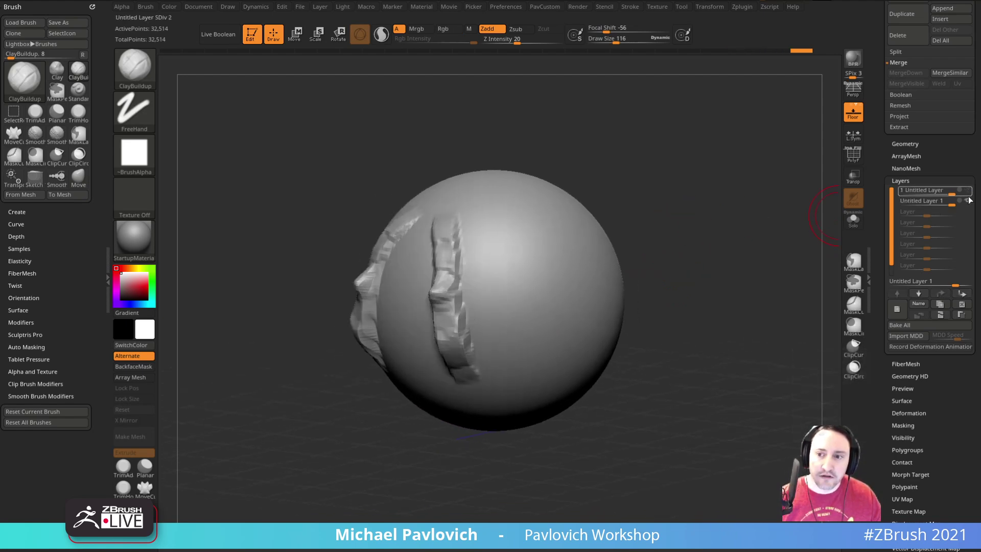
left_click(967, 191)
left_click(967, 190)
left_click(968, 191)
left_click(969, 191)
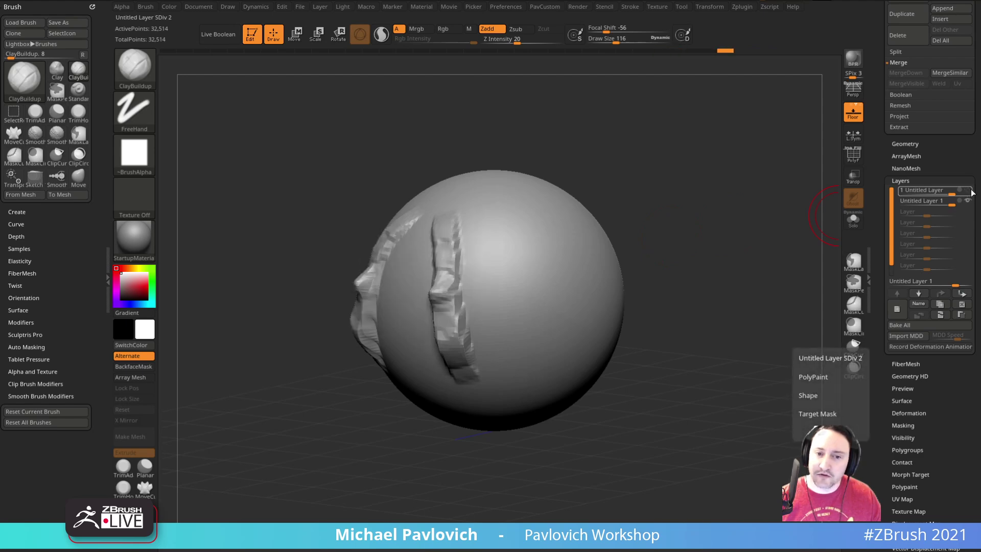
left_click(970, 191)
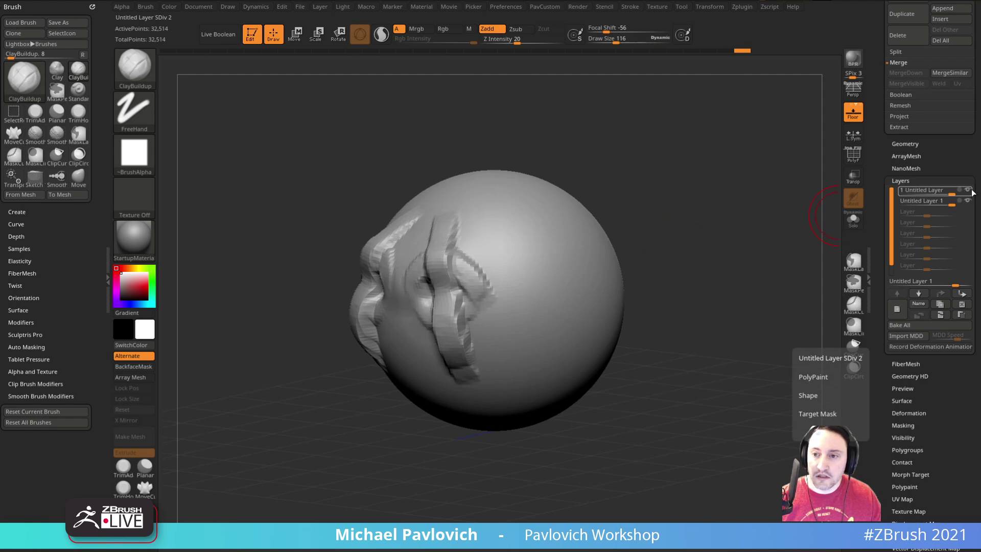
left_click(969, 191)
left_click(970, 192)
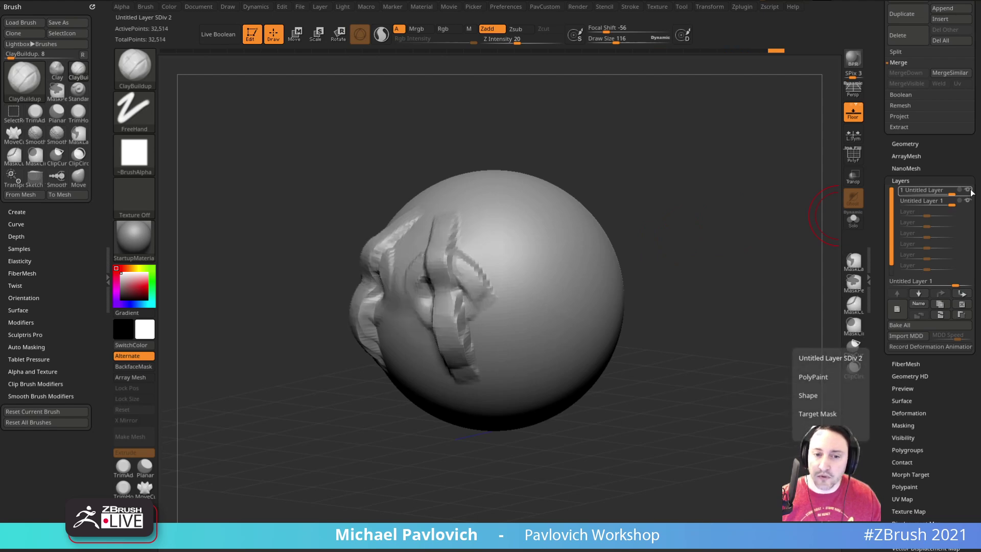
left_click(969, 191)
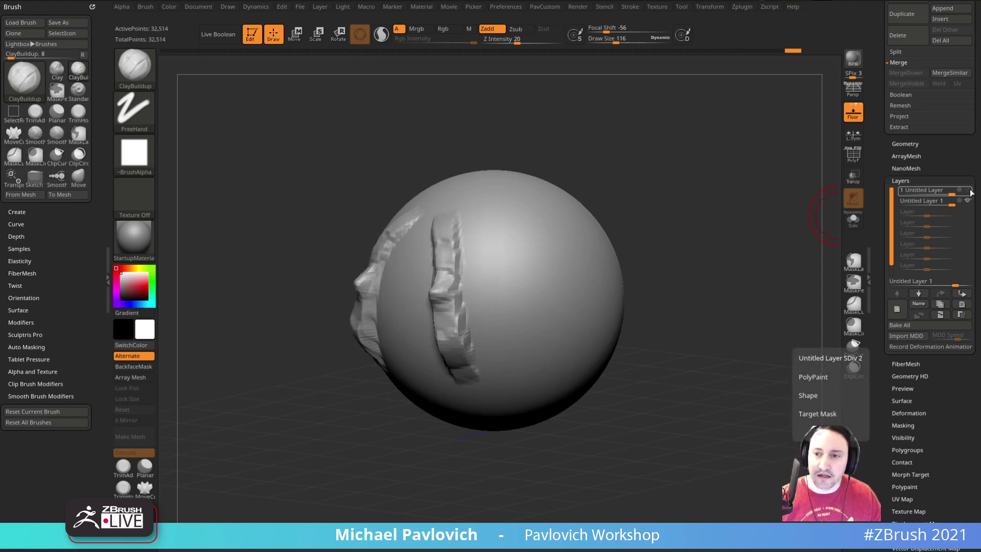
left_click(970, 191)
Try to sculpt on the sphere while no layer is recording.
left_click(434, 319)
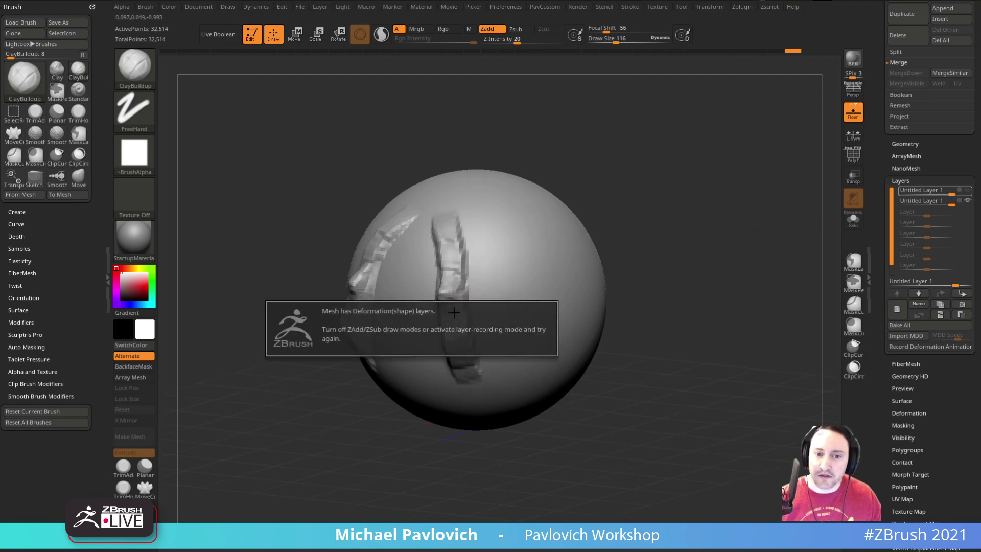
key("ctrl+z")
left_click_drag(694, 229, 759, 226)
Turn on recording for the second layer and sculpt three horizontal ridges across each vertical ridge.
left_click(967, 200)
left_click(965, 200)
left_click_drag(493, 295, 457, 308)
left_click_drag(457, 339, 479, 349)
left_click_drag(702, 260, 664, 260)
left_click_drag(449, 258, 456, 261)
left_click_drag(633, 248, 747, 237)
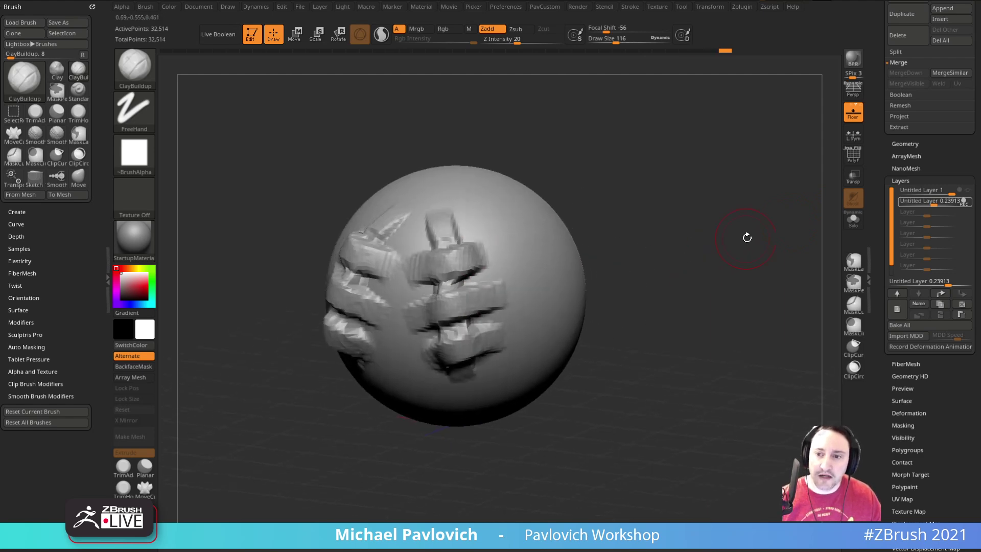
Show the eye layer again with recording off and set the second layer's intensity to 1.
left_click(969, 192)
left_click(967, 191)
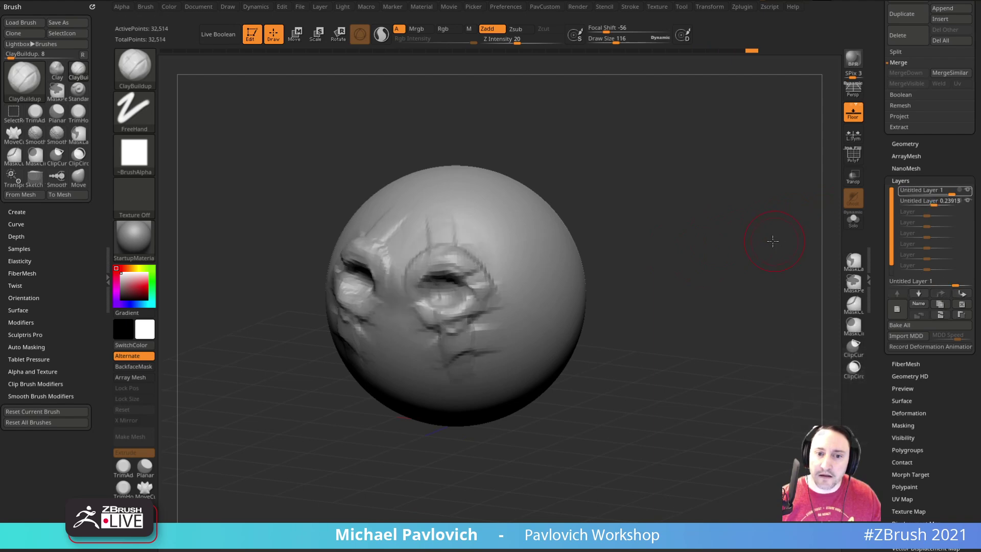
left_click_drag(777, 241, 756, 240)
left_click_drag(937, 203, 958, 203)
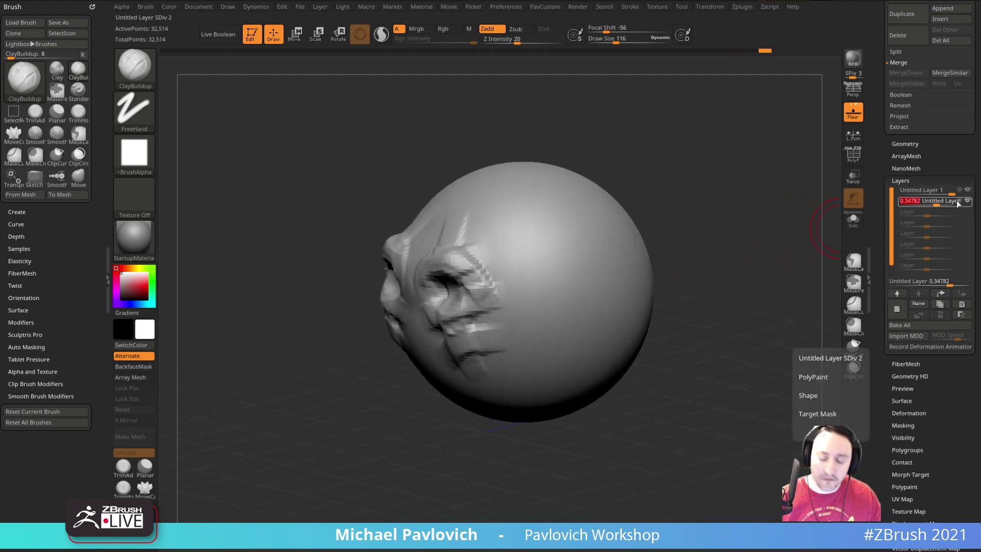
type("1")
key("Return")
Toggle the second layer's visibility off and on to compare the sphere with and without the ridges.
left_click_drag(746, 177, 749, 179)
left_click(968, 201)
left_click(968, 201)
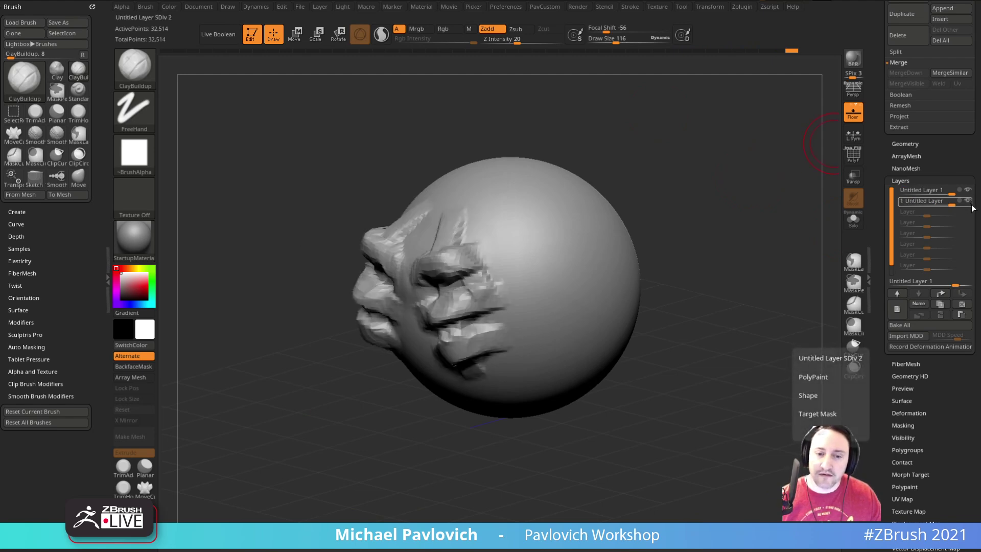
left_click(969, 202)
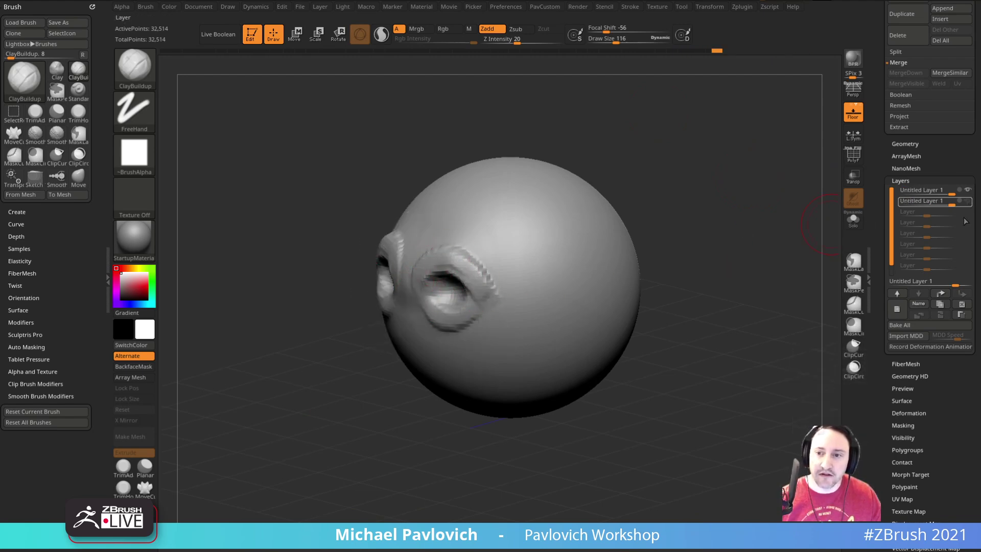
left_click(968, 202)
Inspect the combined sculpt from several angles and bake all layers into the sphere mesh.
mouse_move(832, 264)
left_mouse_down()
mouse_move(615, 171)
mouse_move(455, 269)
left_mouse_up()
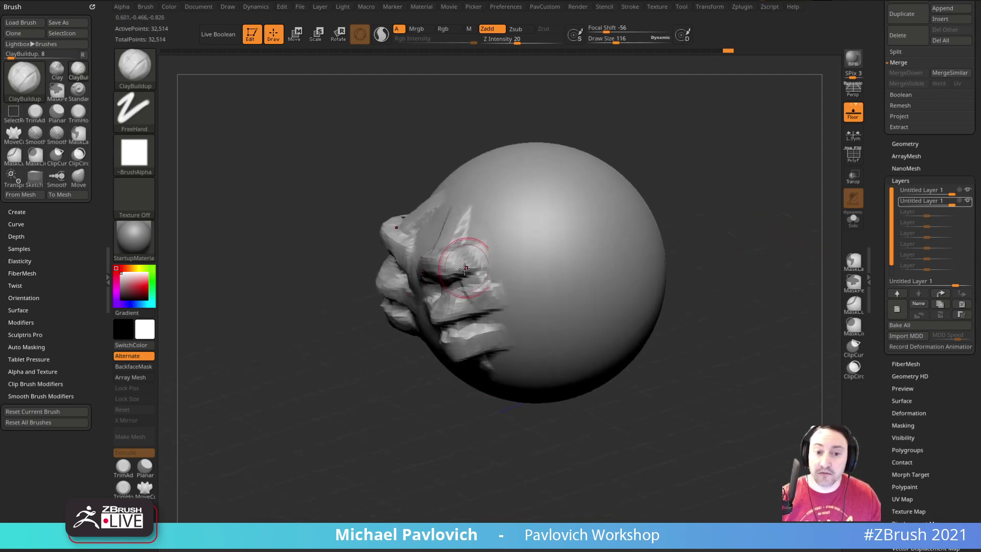
left_click_drag(770, 248, 769, 242)
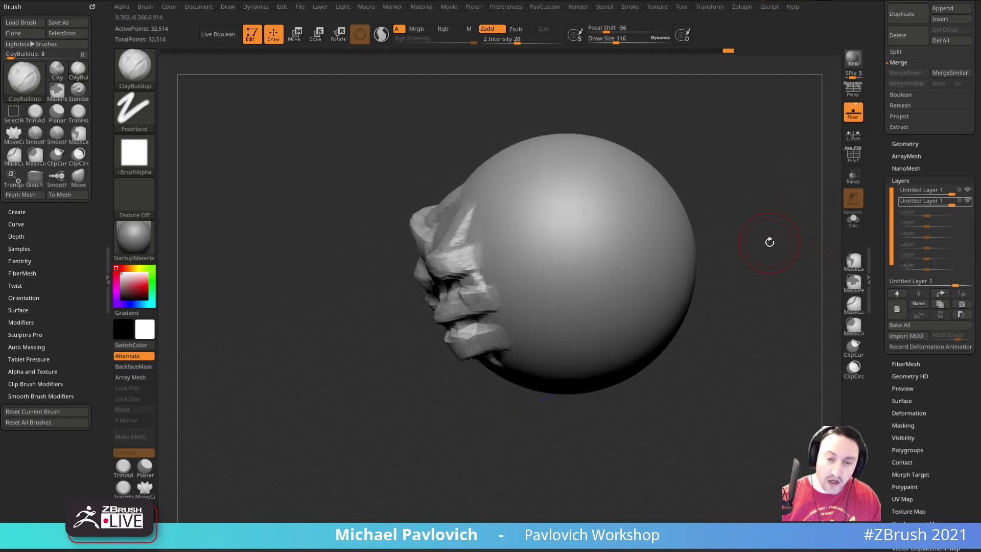
mouse_move(730, 179)
left_mouse_down()
mouse_move(766, 171)
mouse_move(714, 164)
mouse_move(763, 167)
mouse_move(707, 184)
mouse_move(749, 175)
mouse_move(720, 190)
left_mouse_up()
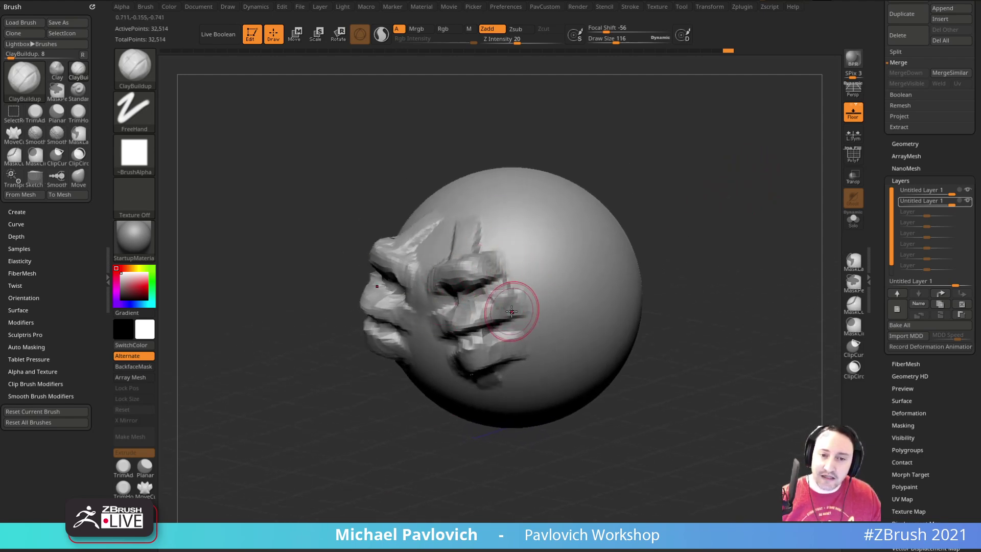
mouse_move(511, 312)
left_mouse_down()
mouse_move(480, 234)
mouse_move(477, 312)
left_mouse_up()
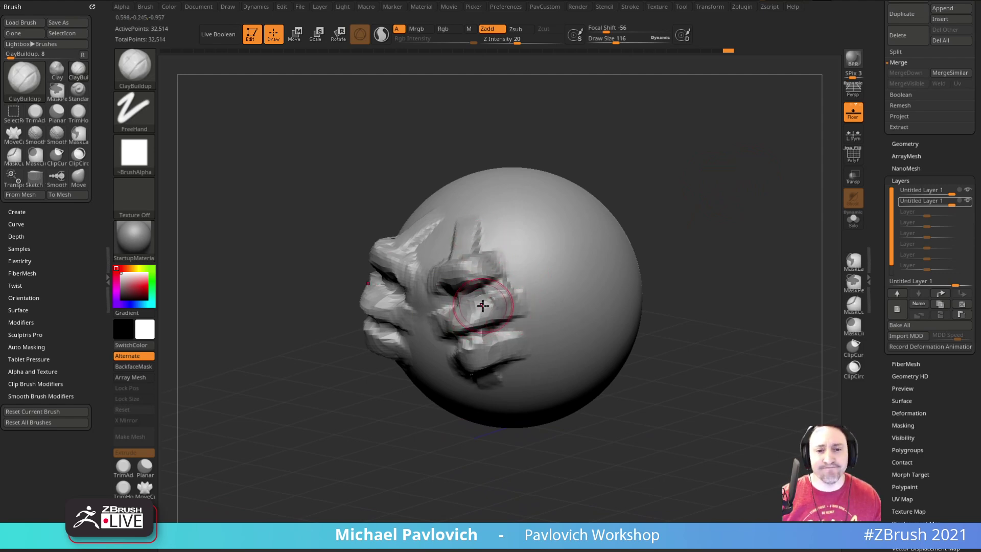
left_click(923, 325)
left_click_drag(672, 260, 691, 225)
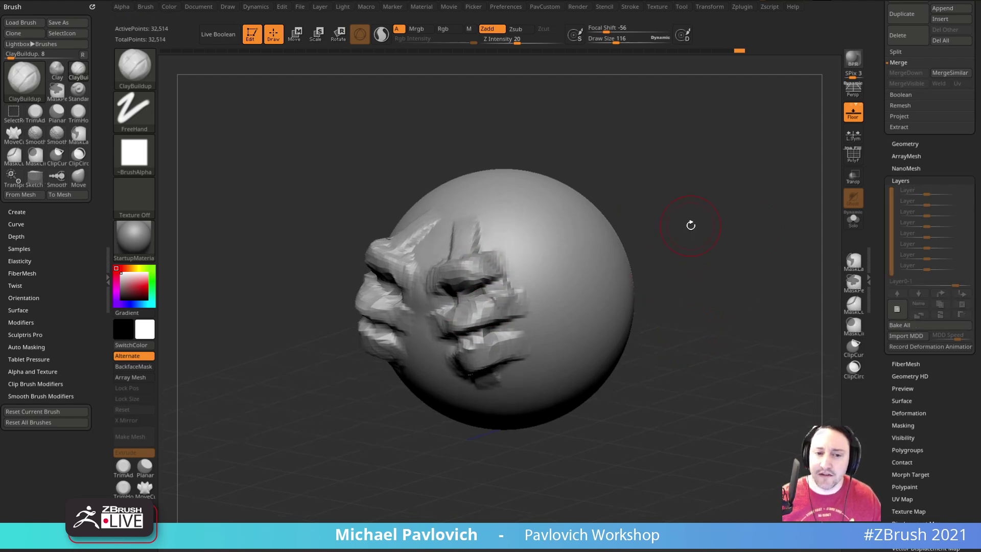
left_click_drag(666, 155, 670, 164)
key("s")
left_click_drag(669, 164, 673, 166)
key("s")
left_click_drag(673, 166, 674, 167)
left_click_drag(670, 168, 677, 162, "alt")
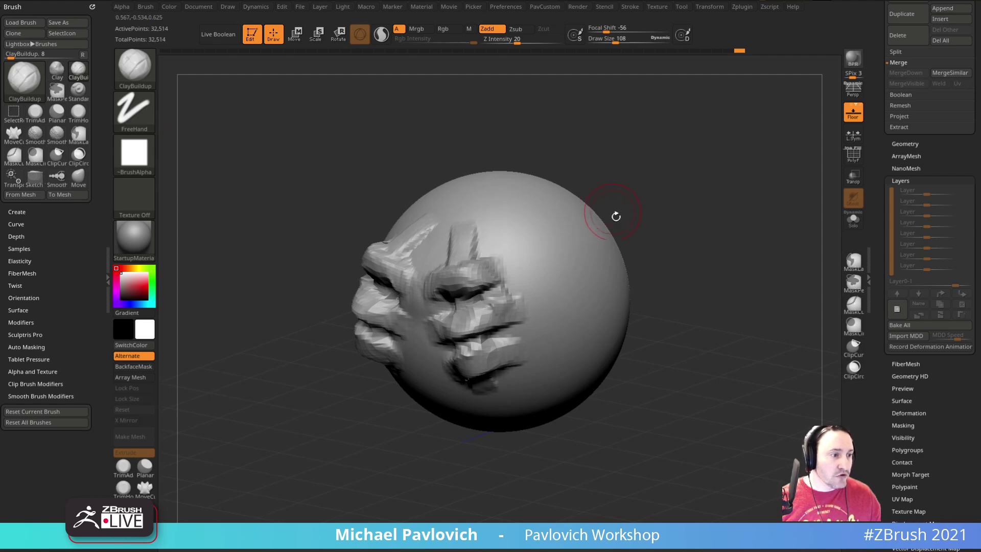
Clear the canvas of the sculpted sphere and draw out a Cylinder3D primitive.
left_click_drag(716, 215, 729, 208)
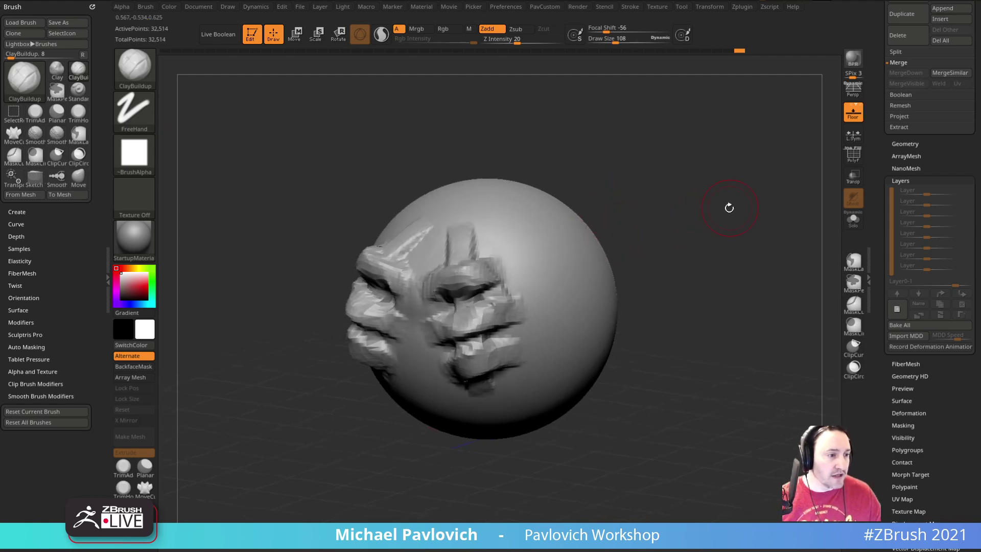
left_click(255, 36)
key("ctrl+n")
left_click_drag(896, 145, 892, 296)
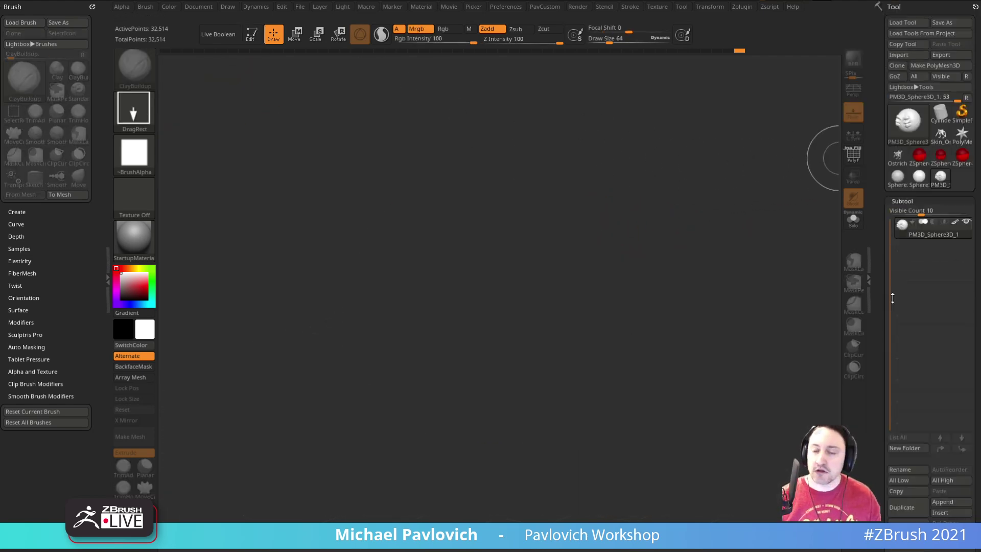
left_click(909, 119)
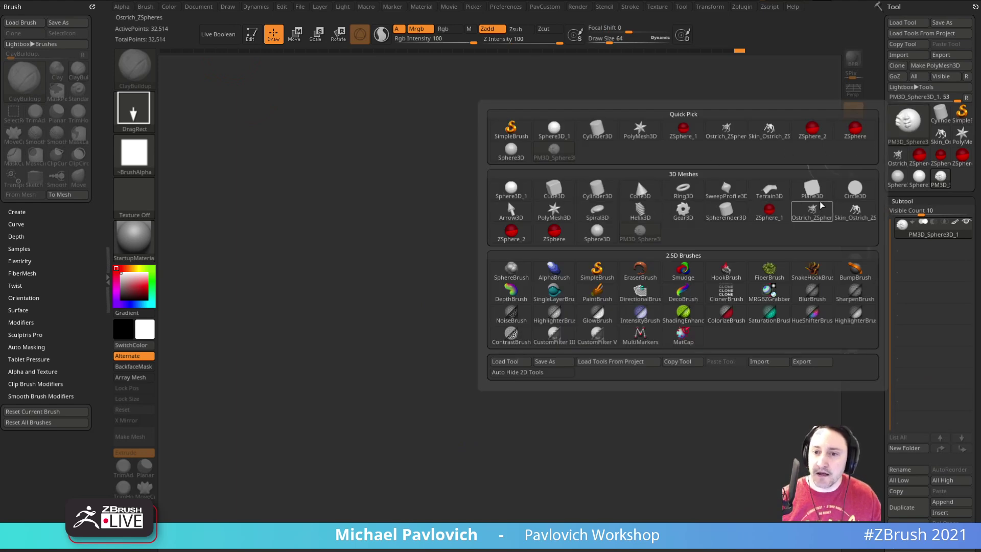
left_click(597, 188)
left_click_drag(441, 334, 375, 193)
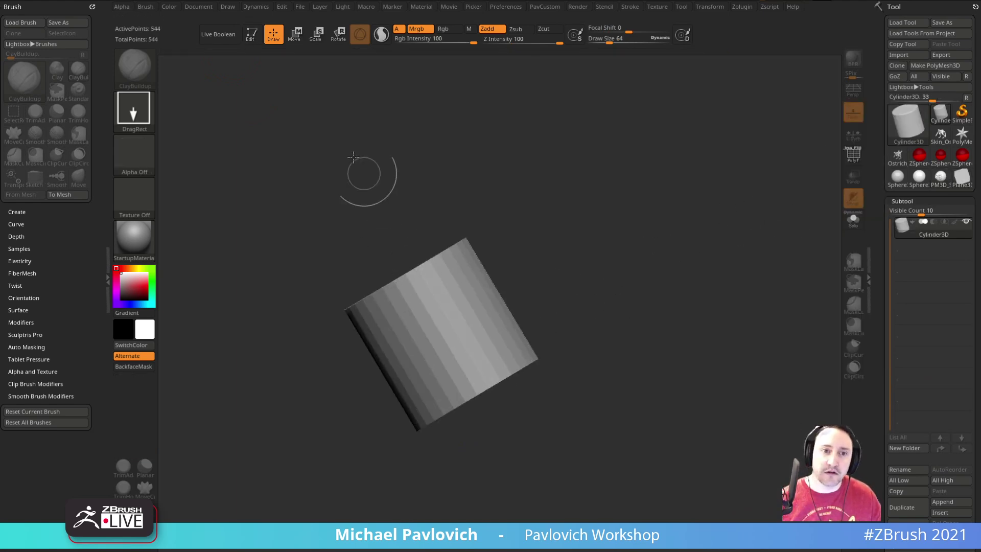
Make the cylinder editable with its wireframe displayed and convert it to a PolyMesh3D.
left_click(254, 34)
left_click(854, 156)
left_click_drag(735, 225, 716, 316)
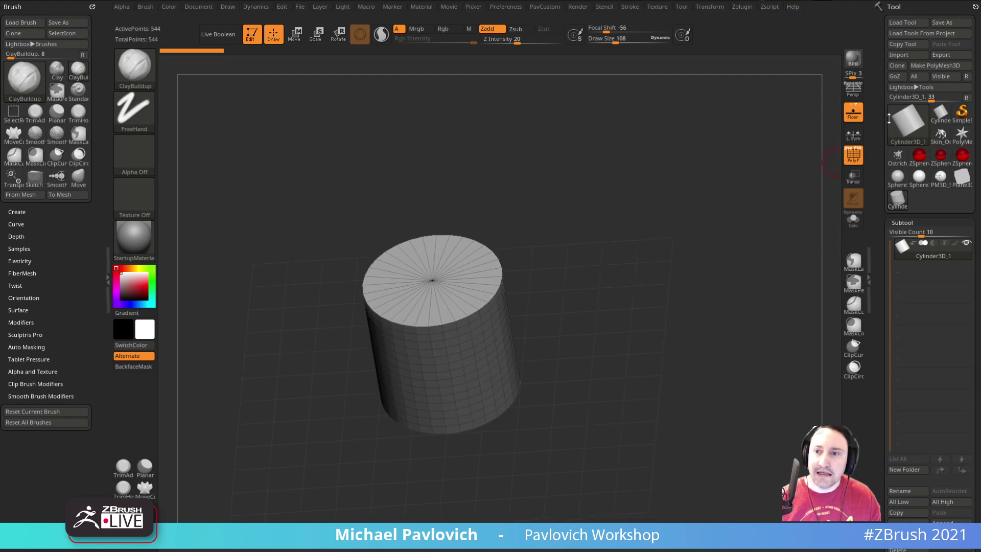
left_click(917, 66)
left_click_drag(659, 223, 705, 221, "alt")
Apply the SkinShade4 material and split the cylinder's caps and side into separate polygroups with Groups By Normals.
key("space")
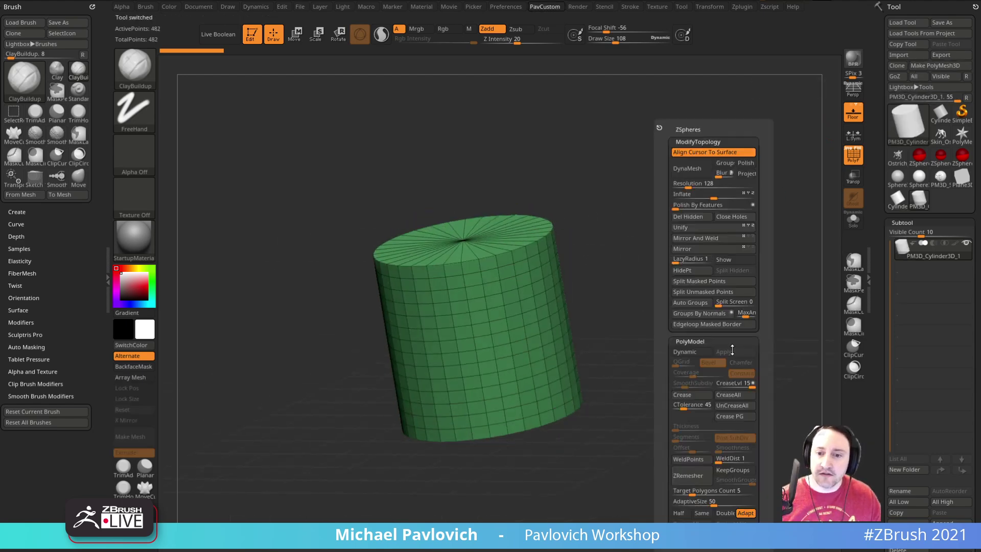
left_click(134, 240)
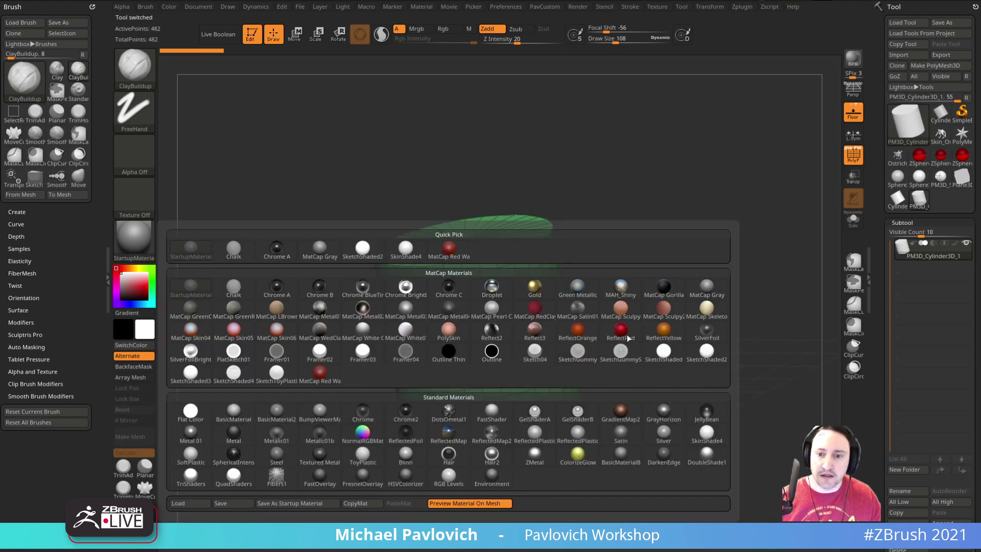
left_click(706, 435)
key("space")
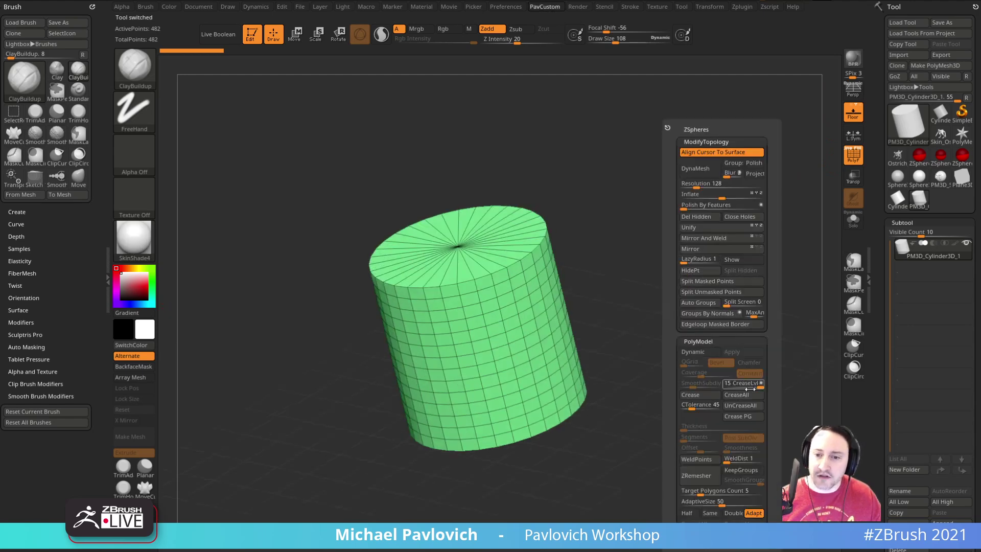
left_click_drag(595, 361, 830, 144)
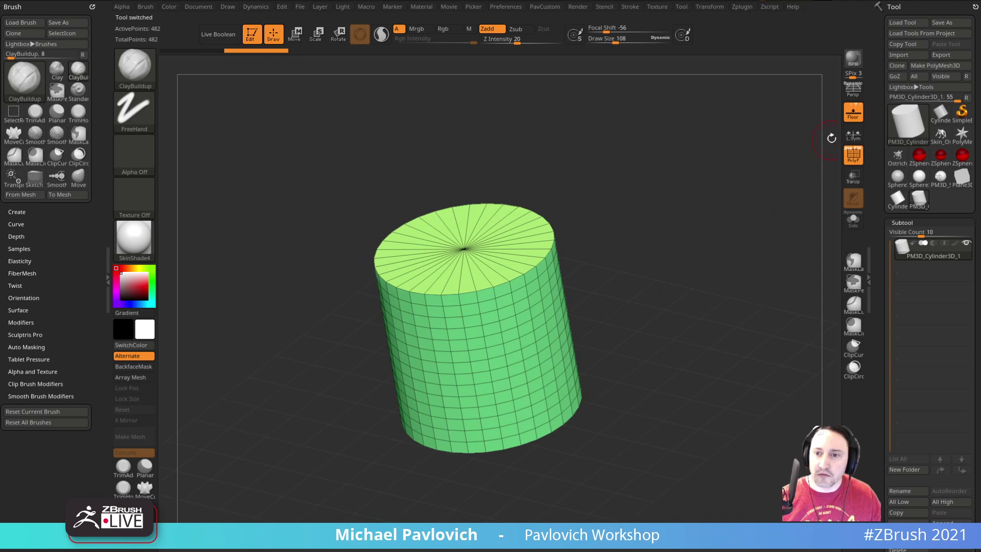
Switch to the ZModeler brush and assign a band of polyloops below the cylinder's top to a new polygroup.
left_click_drag(719, 203, 702, 215)
key("b")
key("z")
key("m")
key("space")
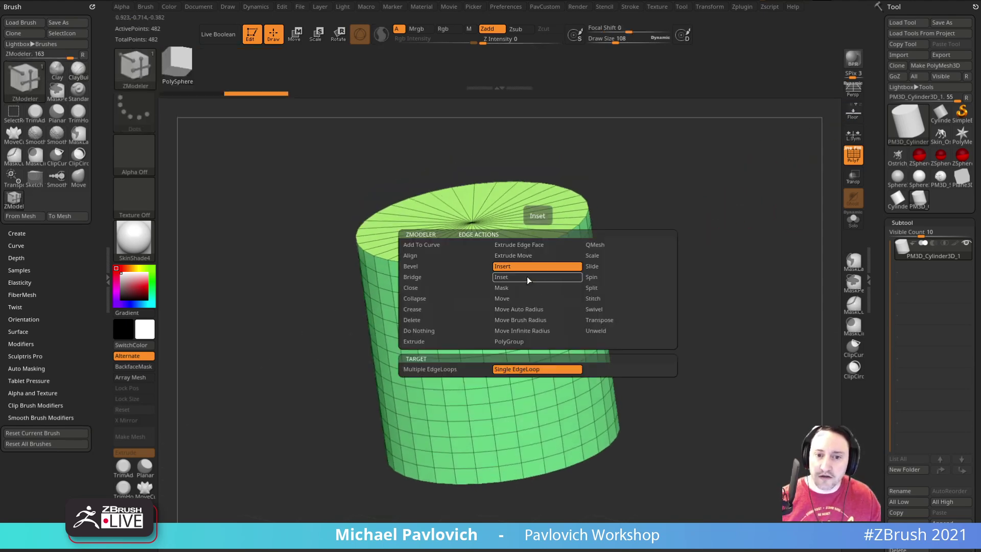
left_click(510, 341)
left_click(536, 379)
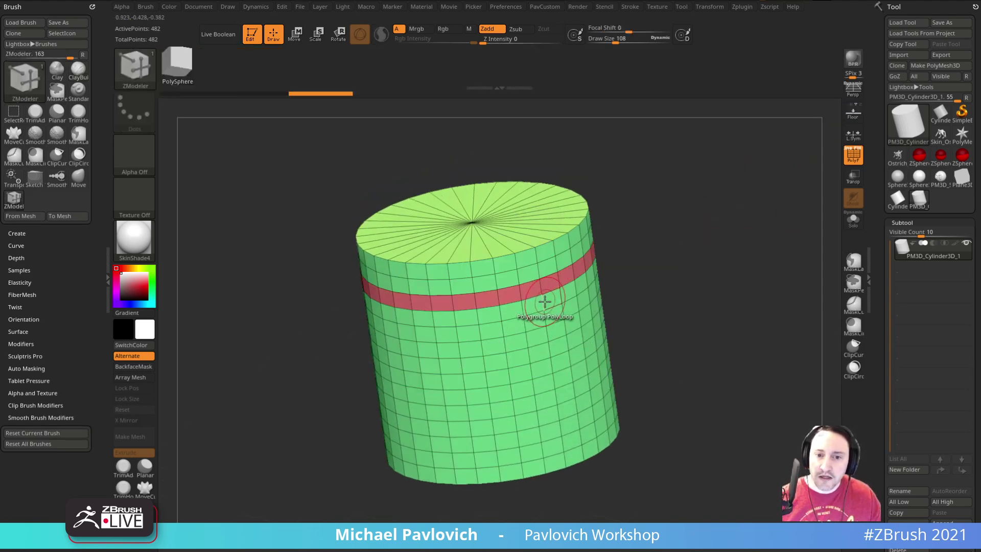
Inset the red band with the ZModeler Inset action targeting Polygroup All.
key("space")
left_click(531, 202)
left_click(624, 305)
left_click_drag(553, 295, 550, 307)
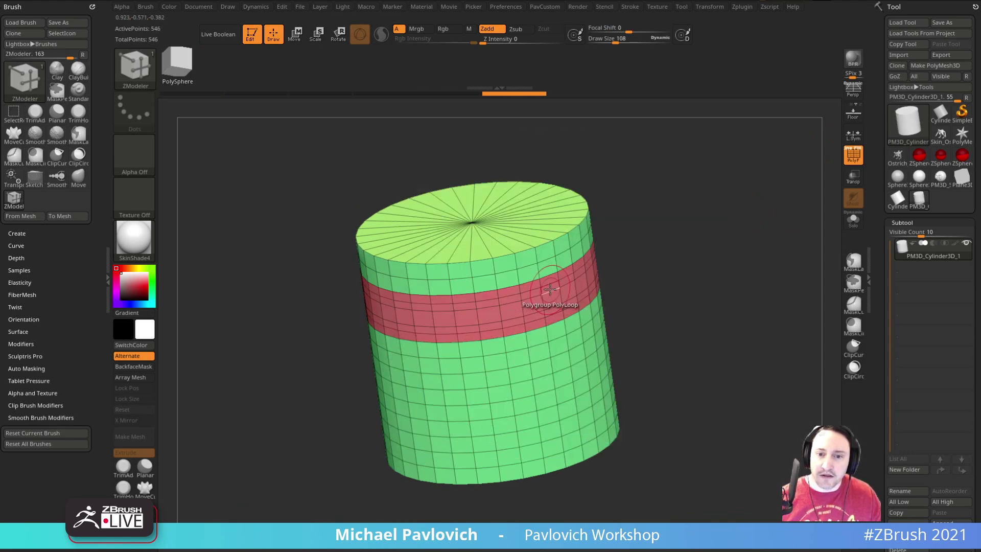
QMesh the red band outward with the Polygroup All target to form a raised ring around the cylinder.
key("space")
left_click(526, 256)
left_click(624, 305)
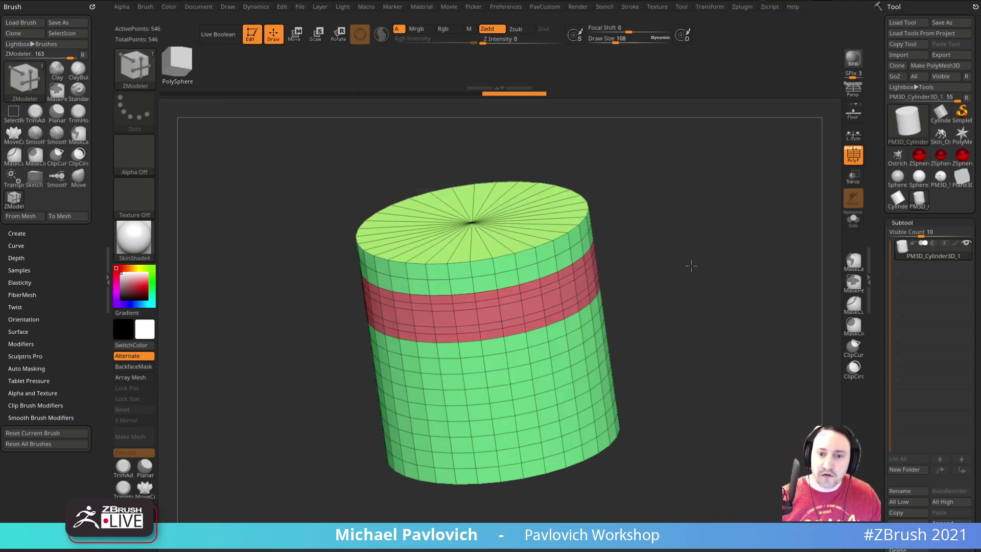
left_click_drag(692, 263, 660, 287)
left_click_drag(554, 299, 574, 308)
left_click_drag(673, 299, 687, 282)
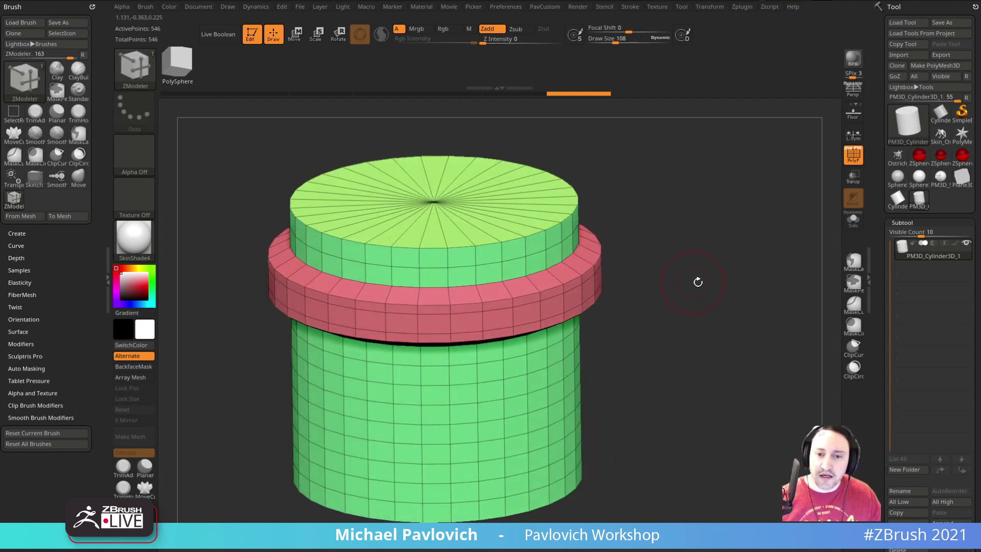
Bevel the complete edge loop around the cylinder's top rim.
key("grave")
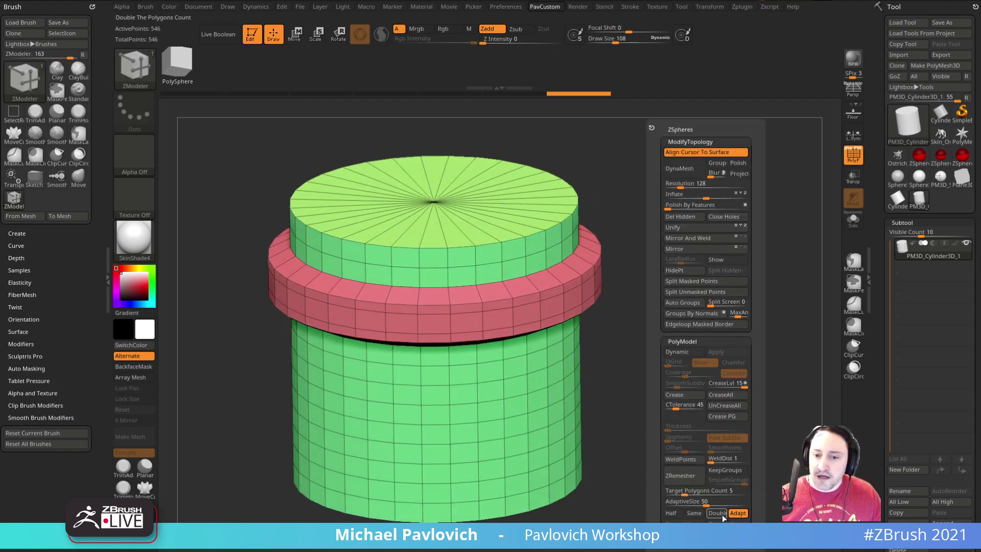
left_click_drag(610, 378, 578, 271)
key("space")
left_click(405, 262)
left_click(400, 252)
left_click_drag(521, 225, 522, 225)
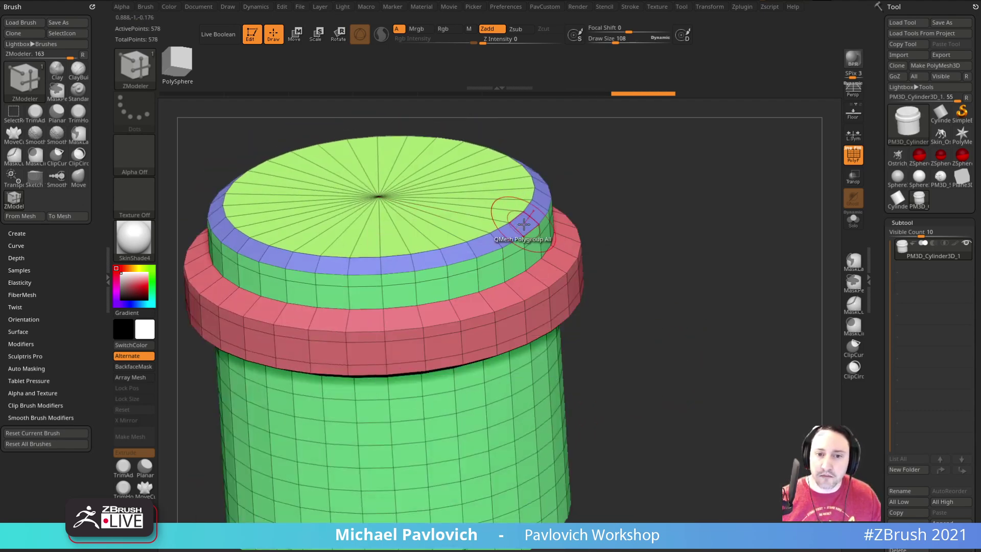
Insert multiple edge loops with interactive elevation across the top rim's bevel to round it.
key("space")
left_click(484, 250)
left_click(451, 354)
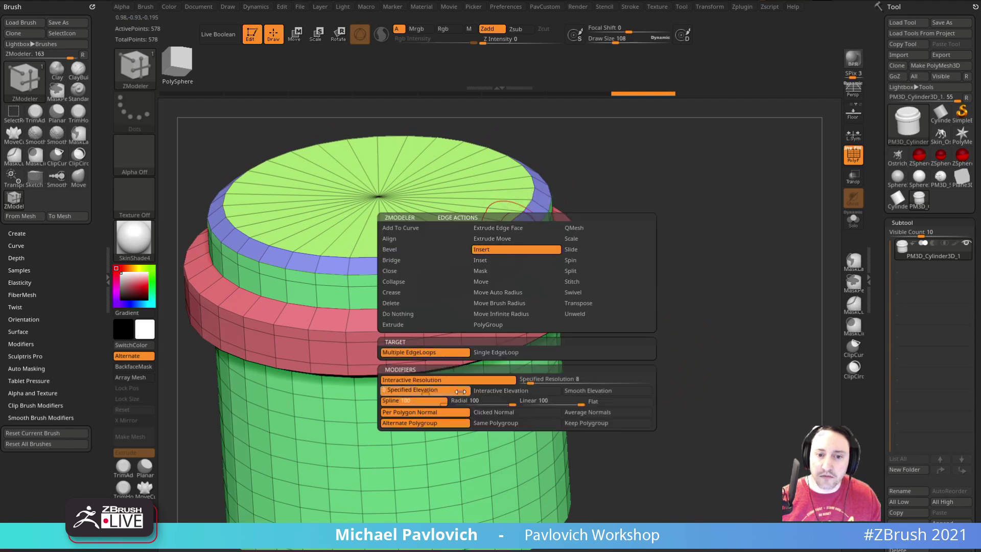
left_click_drag(664, 219, 613, 262, "alt")
mouse_move(505, 230)
left_mouse_down()
mouse_move(577, 221)
mouse_move(571, 213)
mouse_move(598, 185)
mouse_move(490, 242)
left_mouse_up()
Inset the top cap's polygroup and QMesh the inner disc downward to form a round recess.
key("space")
left_click(436, 201)
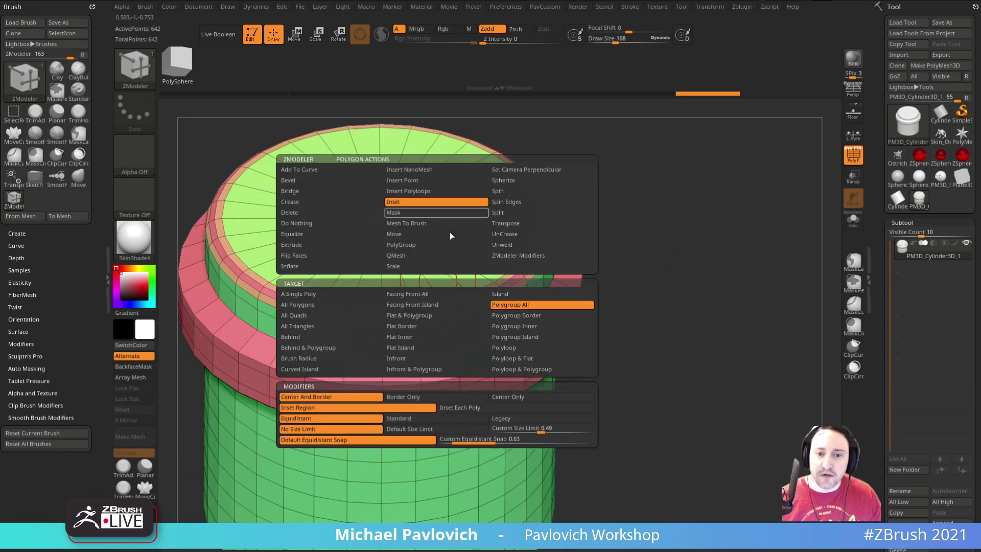
mouse_move(427, 286)
left_mouse_down()
mouse_move(398, 225)
mouse_move(409, 233)
mouse_move(411, 264)
mouse_move(539, 182)
mouse_move(524, 199)
left_mouse_up()
key("space")
left_click(398, 256)
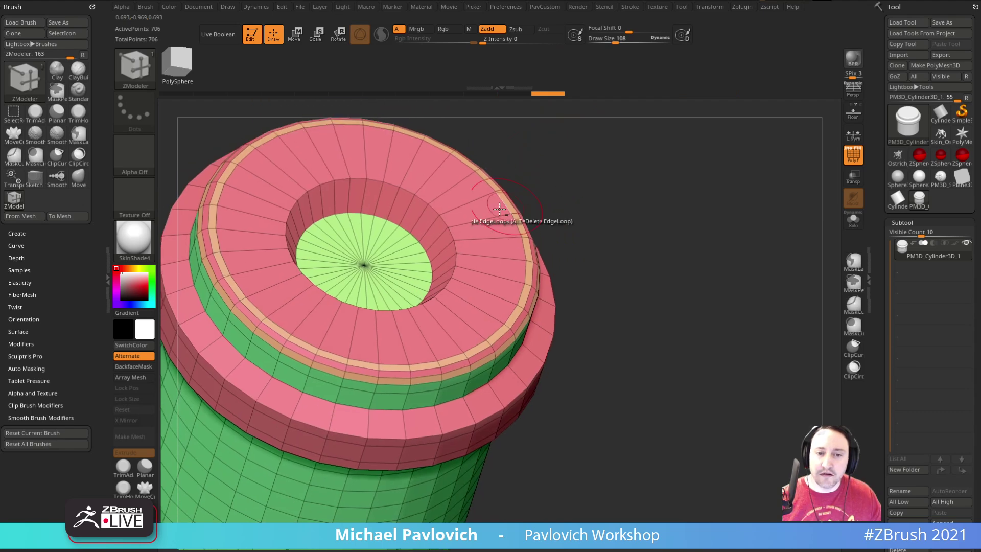
Bevel the edge loop around the bottom of the recess.
key("space")
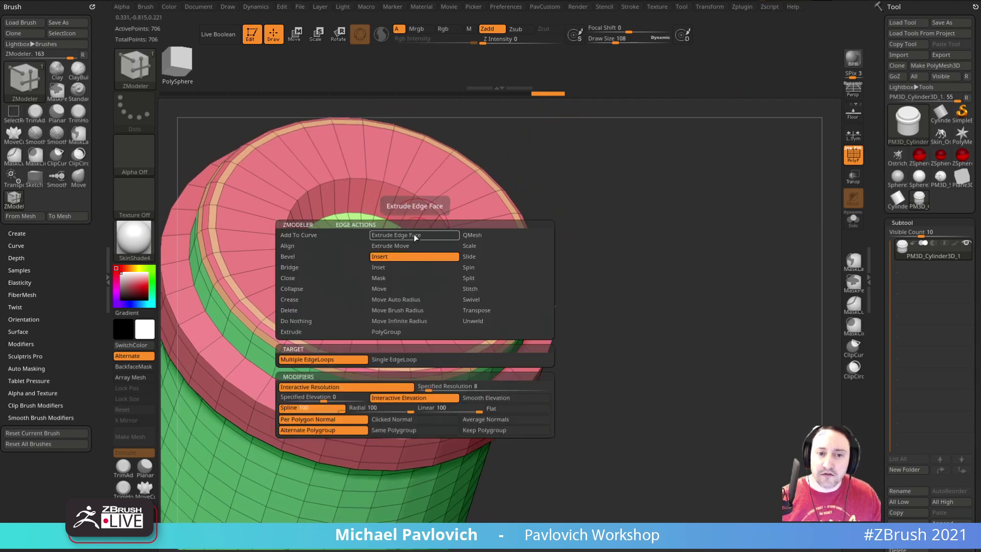
left_click(332, 257)
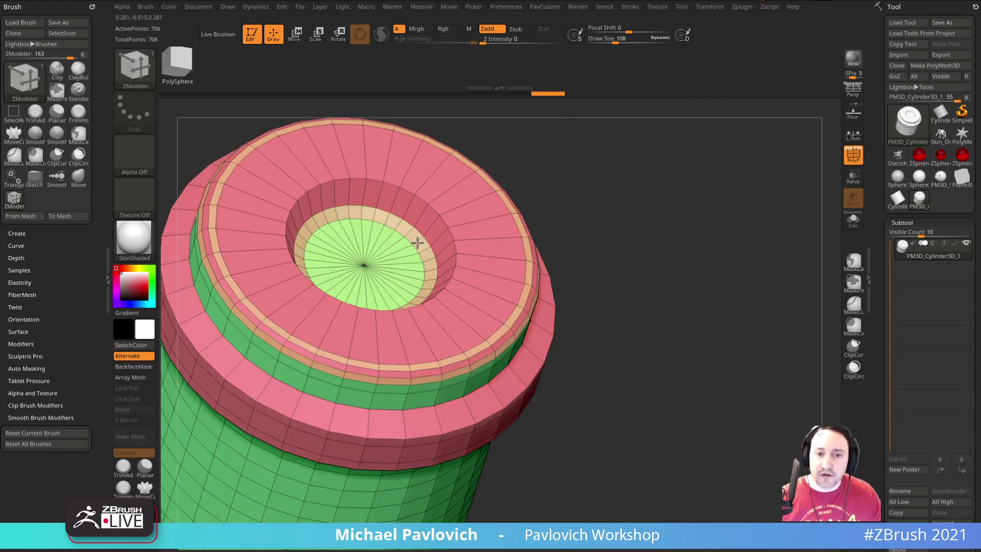
mouse_move(626, 210)
left_mouse_down()
mouse_move(648, 190)
mouse_move(644, 269)
mouse_move(635, 201)
mouse_move(664, 228)
mouse_move(676, 201)
mouse_move(690, 245)
left_mouse_up()
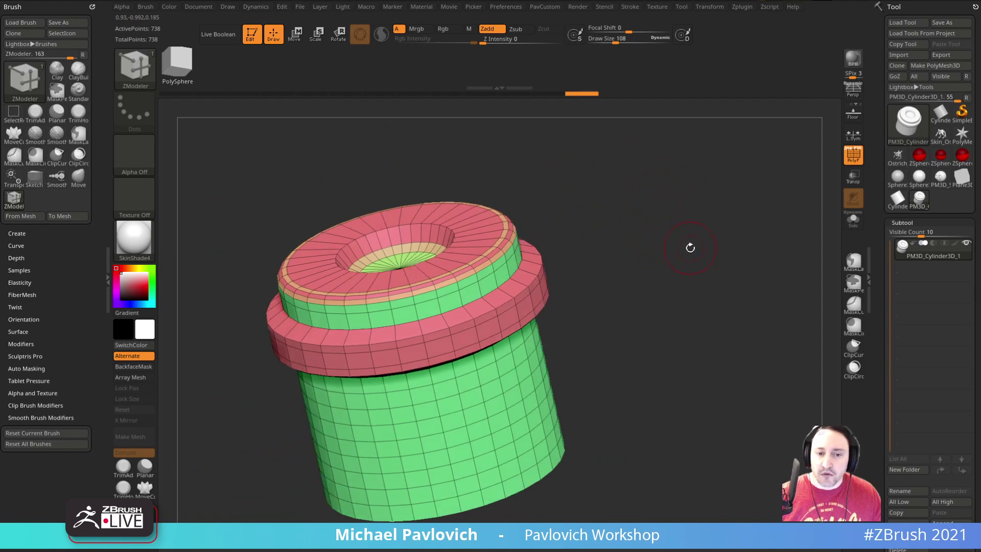
Regroup the model's polygroups with Groups By Normals.
left_click_drag(659, 286, 685, 257)
key("2")
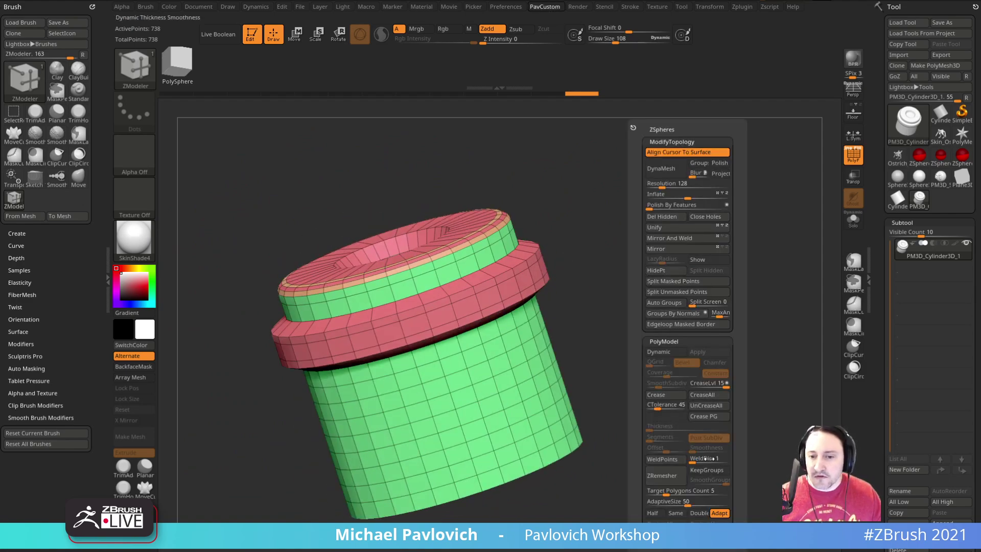
left_click(674, 314)
left_click_drag(570, 264, 727, 248)
Crease the polygroup borders with crease level 2 and preview the model with dynamic subdivision and no wireframe.
key("2")
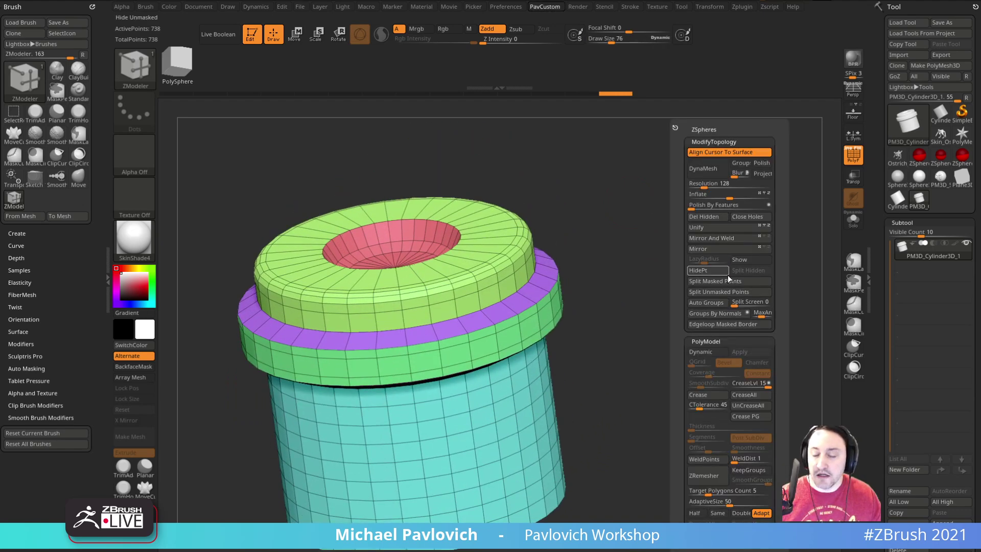
left_click(751, 416)
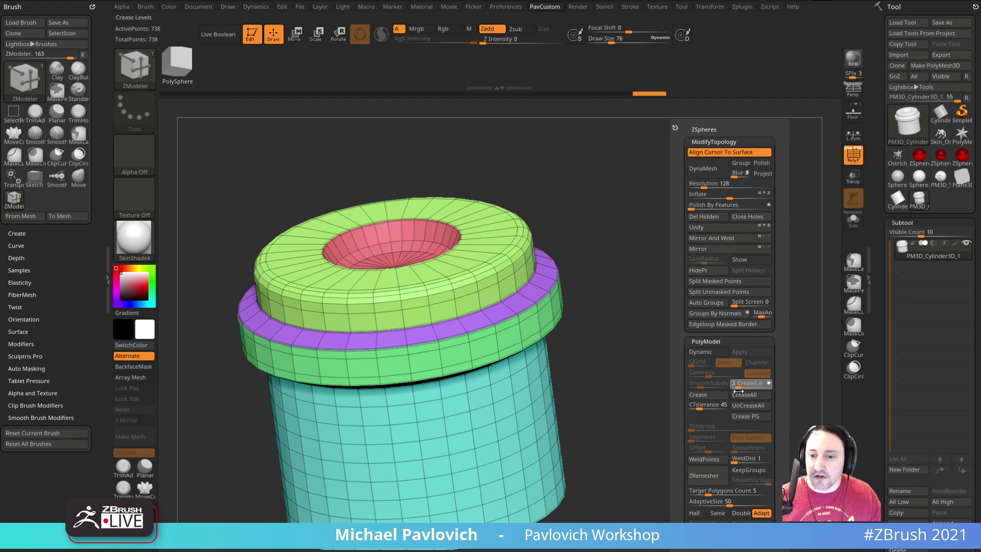
key("d")
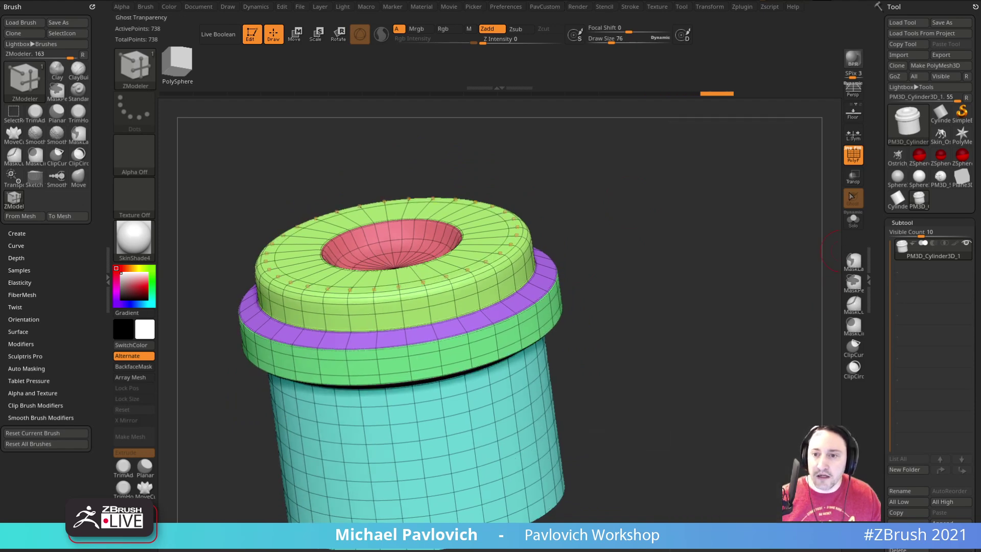
key("shift+f")
left_click_drag(718, 228, 715, 266)
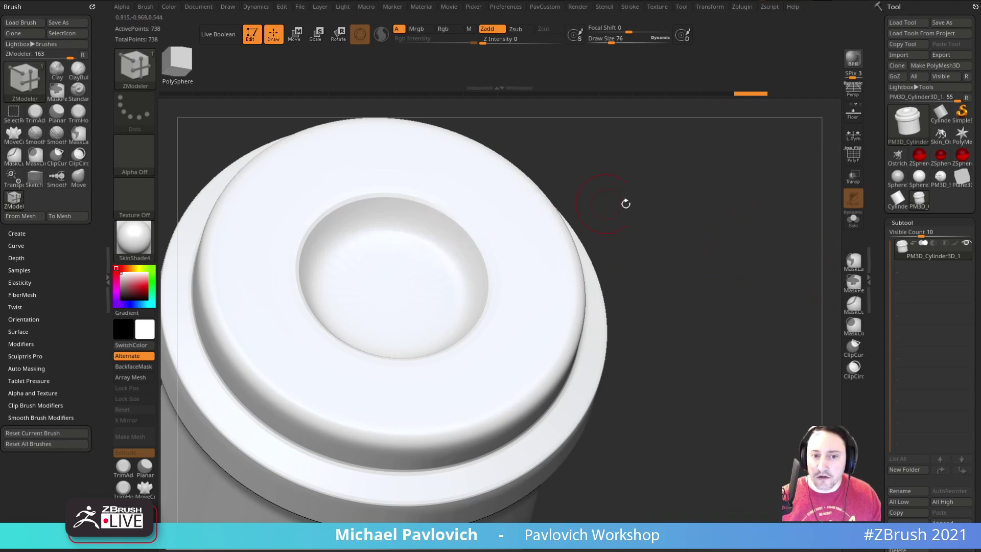
Return to the unsmoothed wireframe and insert a single edge loop in the floor of the recess.
key("shift+d")
key("shift+f")
left_click_drag(829, 154, 794, 224)
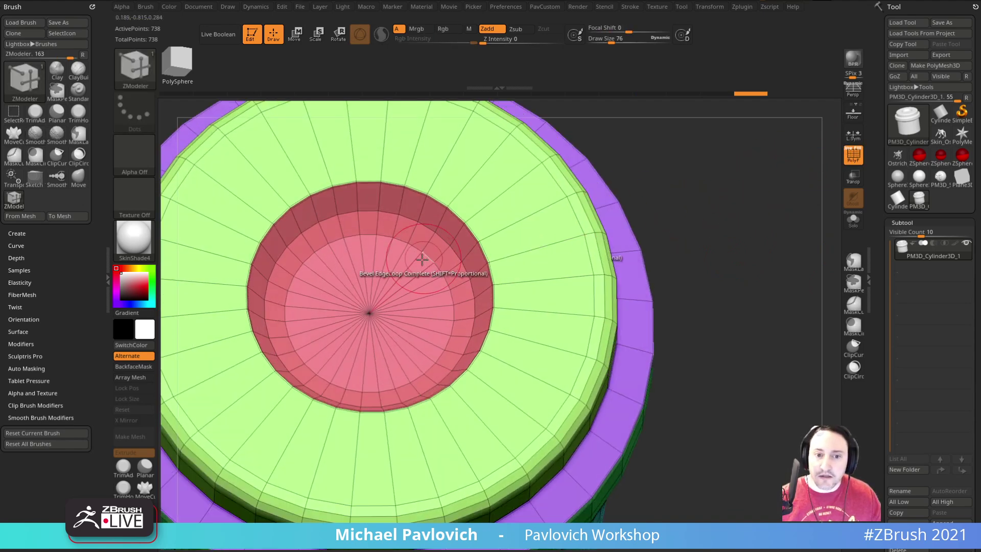
right_click(410, 272)
left_click(398, 265)
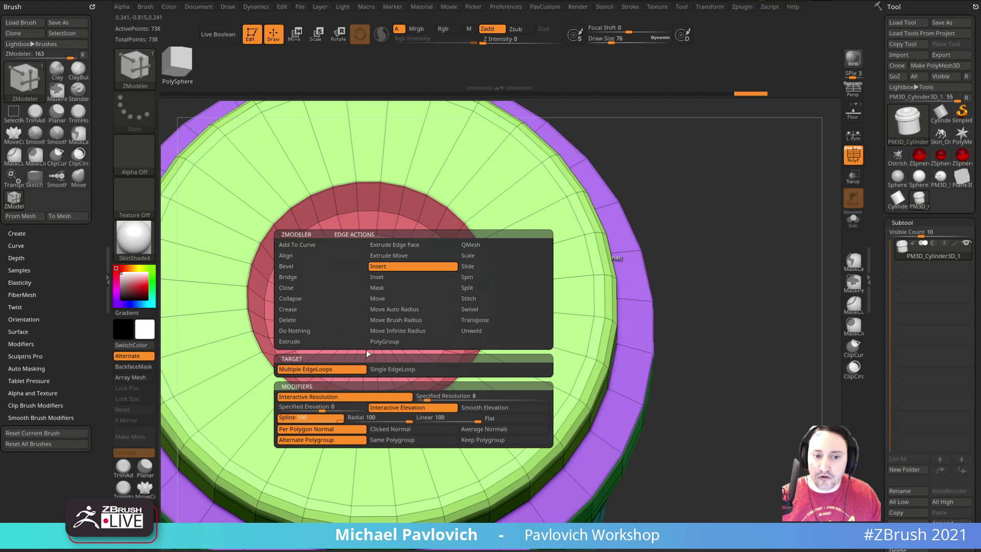
left_click(400, 367)
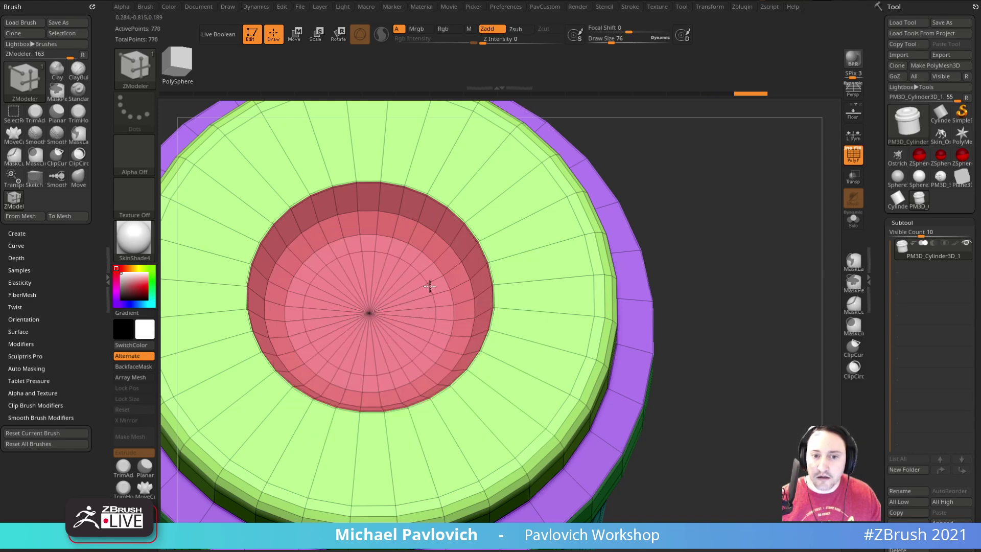
Crease an edge loop on the recess floor using the EdgeLoop Complete target.
right_click(392, 266)
left_click(327, 309)
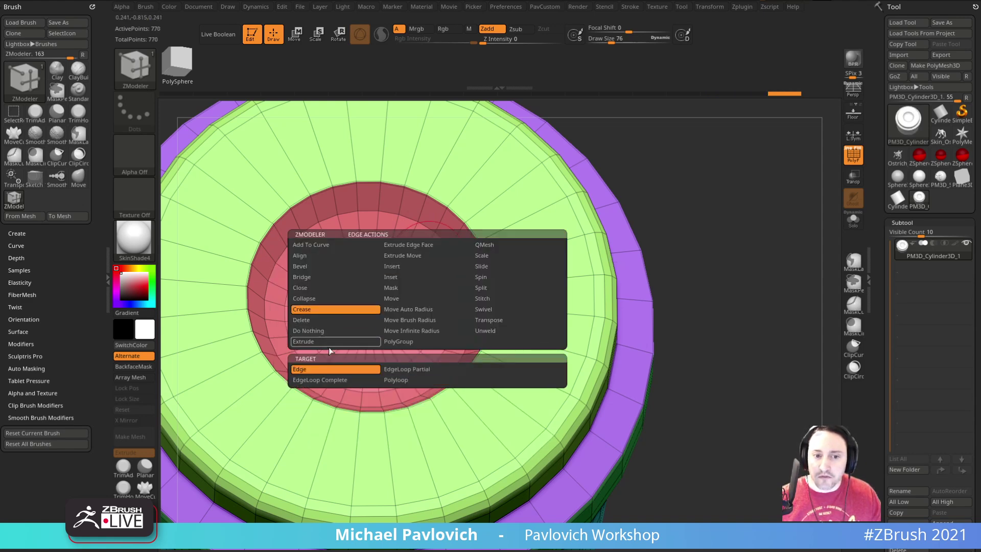
left_click(341, 383)
left_click(431, 260)
Turn dynamic subdivision back on and hide the wireframe to check the creased recess.
left_click_drag(711, 256, 730, 184, "alt")
key("d")
left_click(561, 176)
key("shift+f")
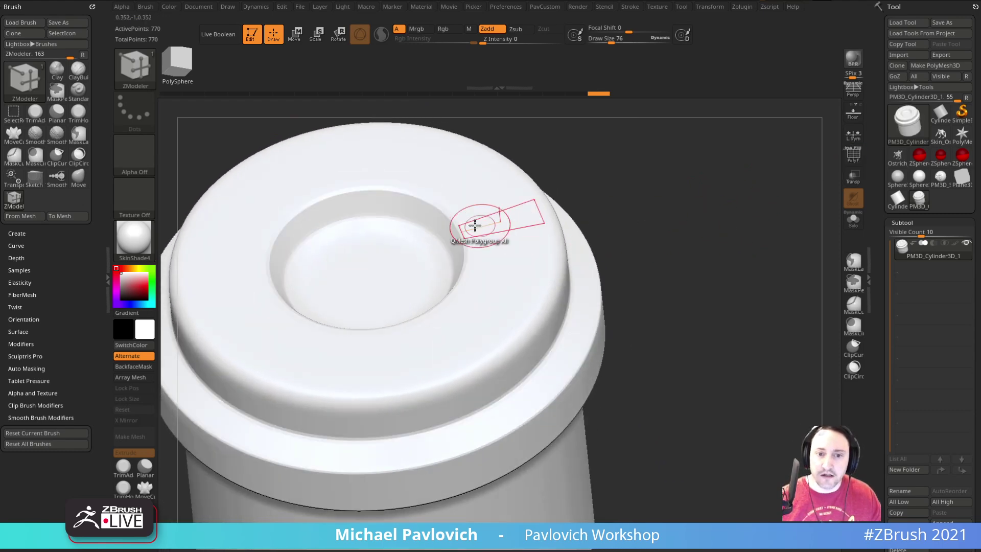
left_click_drag(714, 262, 532, 214)
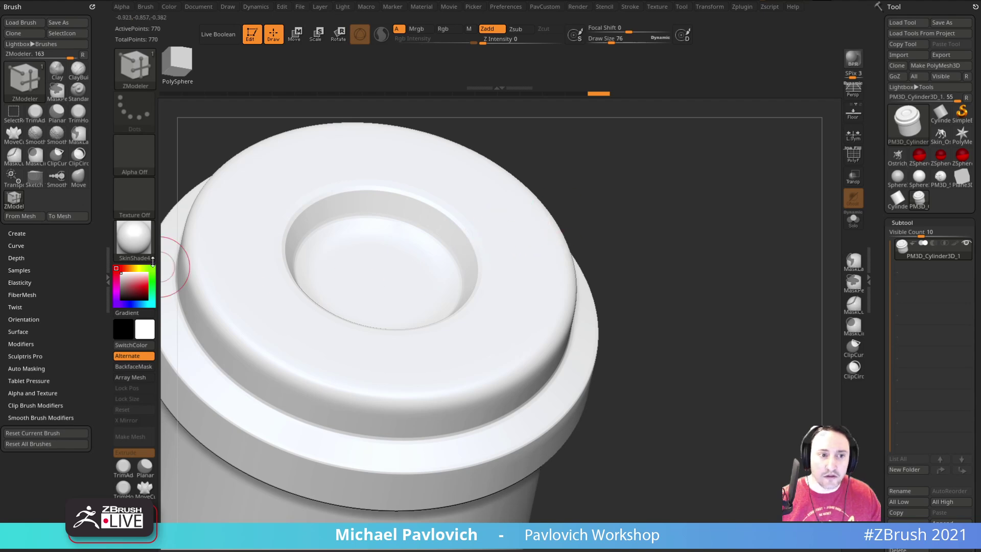
Change the model's material to StartupMaterial and view the smoothed top.
left_click(138, 242)
left_click(191, 250)
left_click_drag(562, 186, 638, 230)
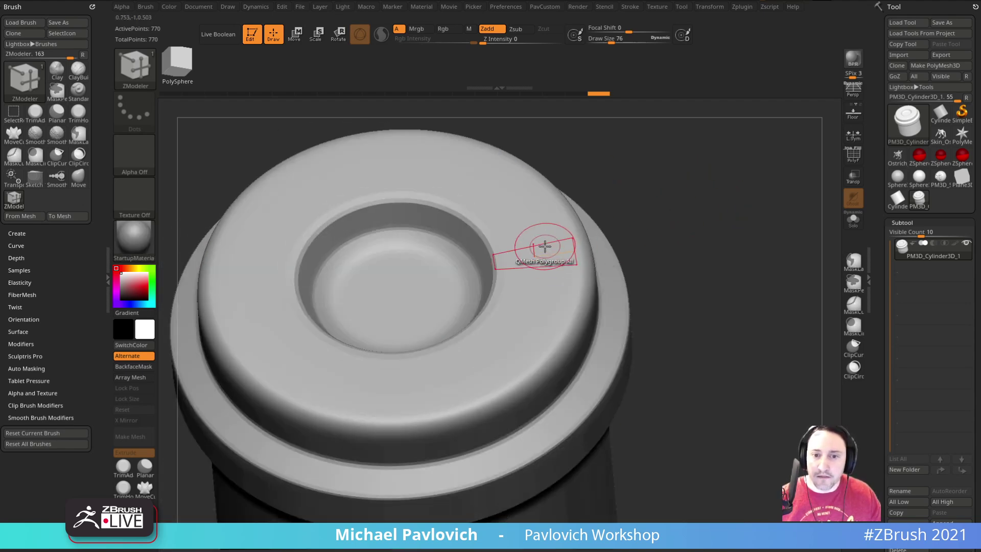
Insert an edge loop in the flat top ring around the recess using the Multiple EdgeLoops target.
key("space")
left_click(520, 265)
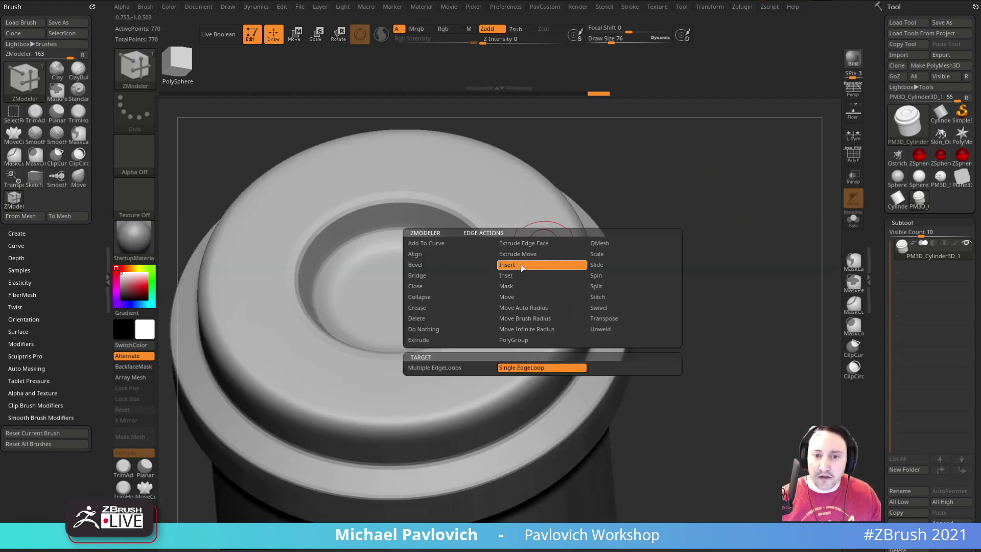
left_click(466, 366)
mouse_move(535, 246)
left_mouse_down()
mouse_move(498, 258)
mouse_move(533, 252)
left_mouse_up()
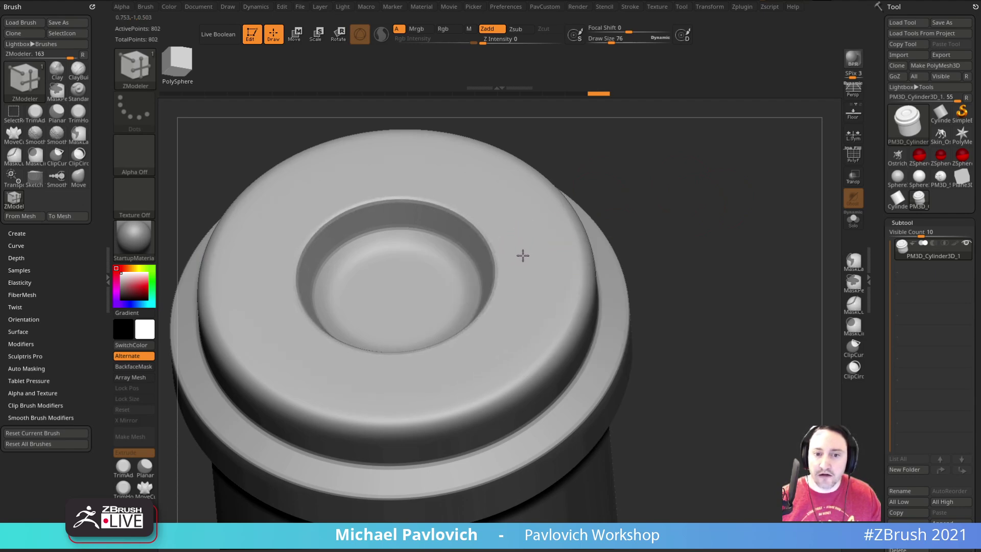
Show the polyframe again and switch the model's material to SkinShade4.
mouse_move(682, 245)
left_mouse_down()
mouse_move(679, 184)
mouse_move(691, 223)
mouse_move(747, 235)
mouse_move(735, 224)
left_mouse_up()
left_click(853, 155)
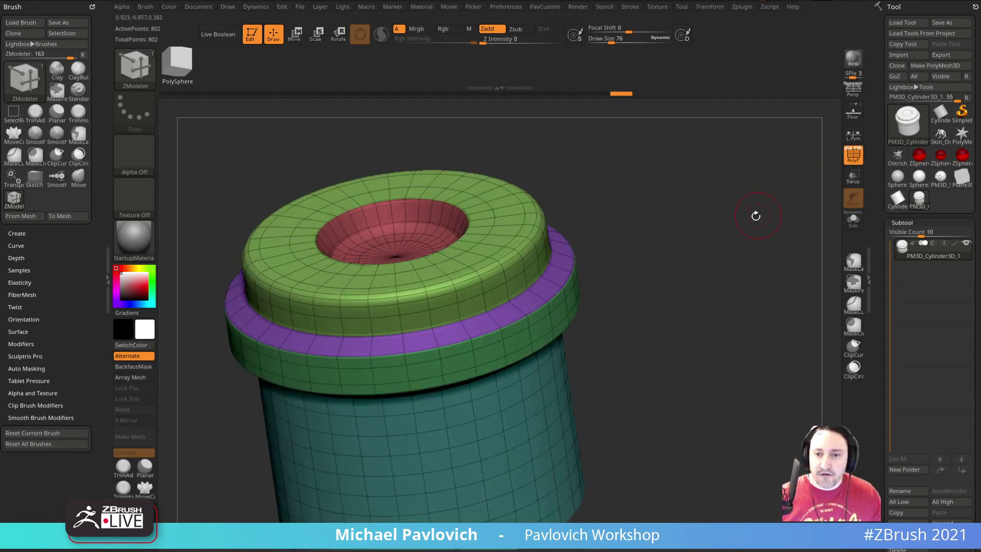
left_click(126, 241)
left_click(710, 432)
mouse_move(682, 258)
left_mouse_down()
mouse_move(685, 284)
mouse_move(700, 262)
mouse_move(692, 241)
mouse_move(679, 256)
left_mouse_up()
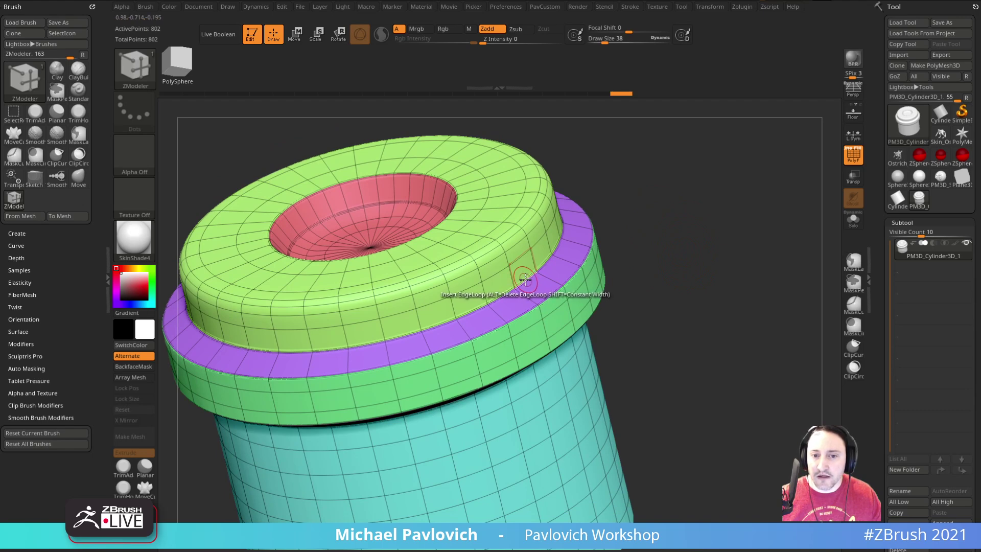
Apply the Transpose edge action with the EdgeLoop Complete target to the loop where the raised cap meets the purple ledge.
key("space")
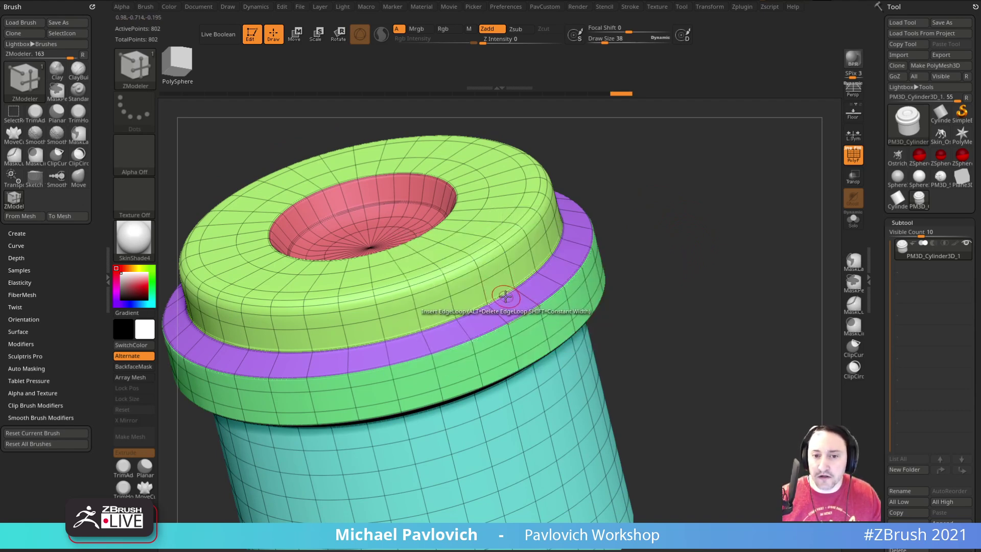
key("space")
left_click(562, 266)
left_click(494, 368)
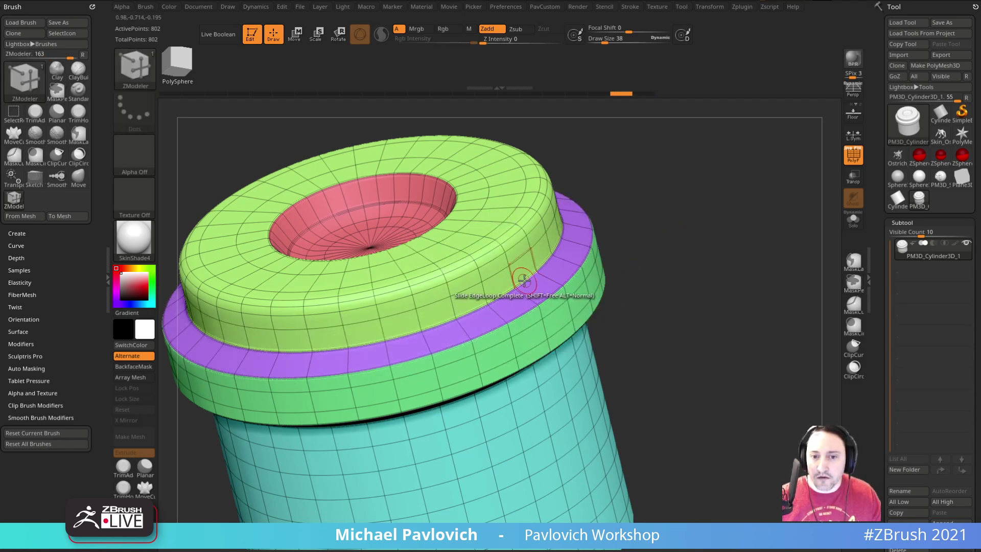
key("space")
left_click(581, 320)
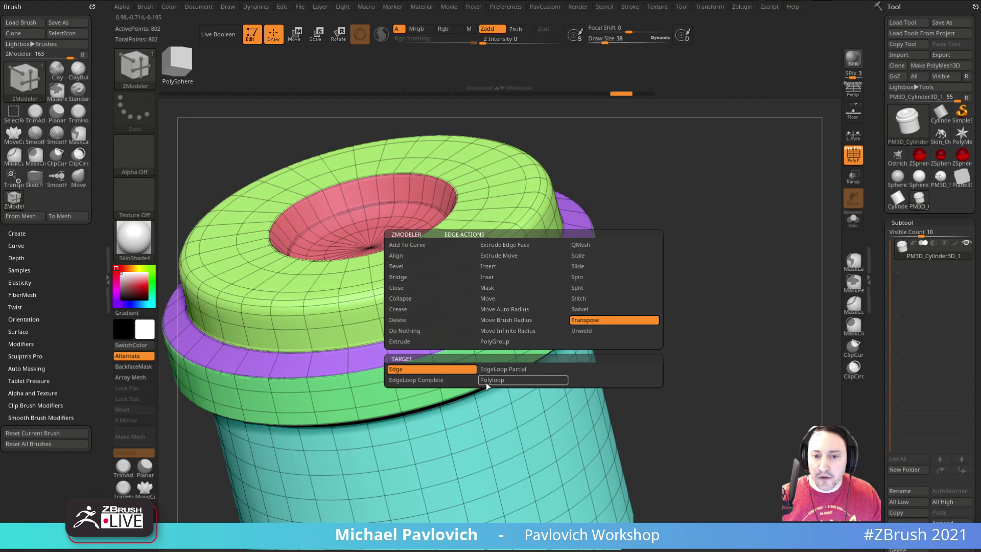
left_click(452, 380)
left_click(526, 280)
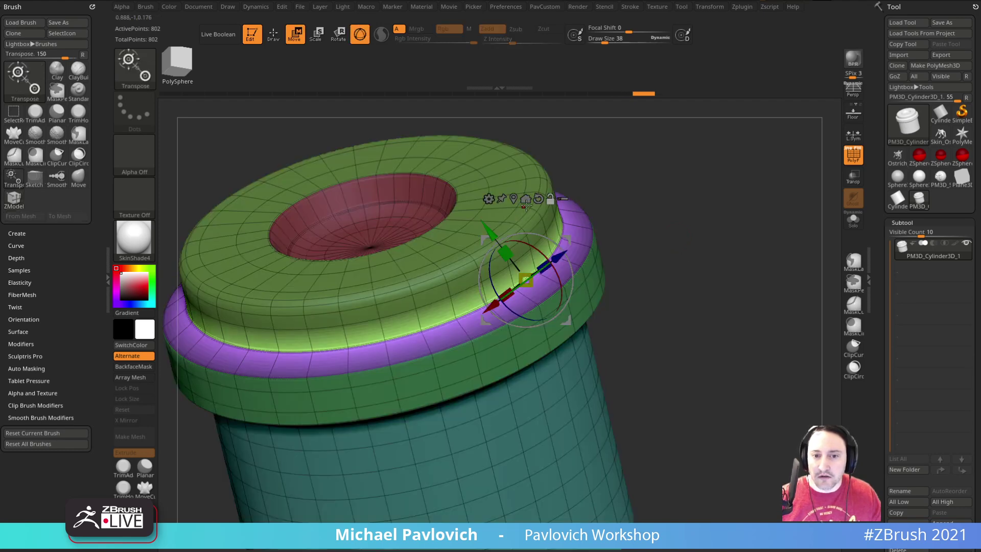
Reposition the gizmo and try moving the isolated edge loop, undo the change and clear the mask.
left_click(464, 206)
left_click(387, 184, "alt")
left_click_drag(367, 217, 368, 214)
left_click_drag(373, 261, 396, 252)
key("ctrl+z")
mouse_move(685, 200)
left_mouse_down("ctrl")
mouse_move(703, 234)
mouse_move(681, 221)
mouse_move(685, 193)
mouse_move(696, 189)
mouse_move(664, 207)
left_mouse_up("ctrl")
key("q")
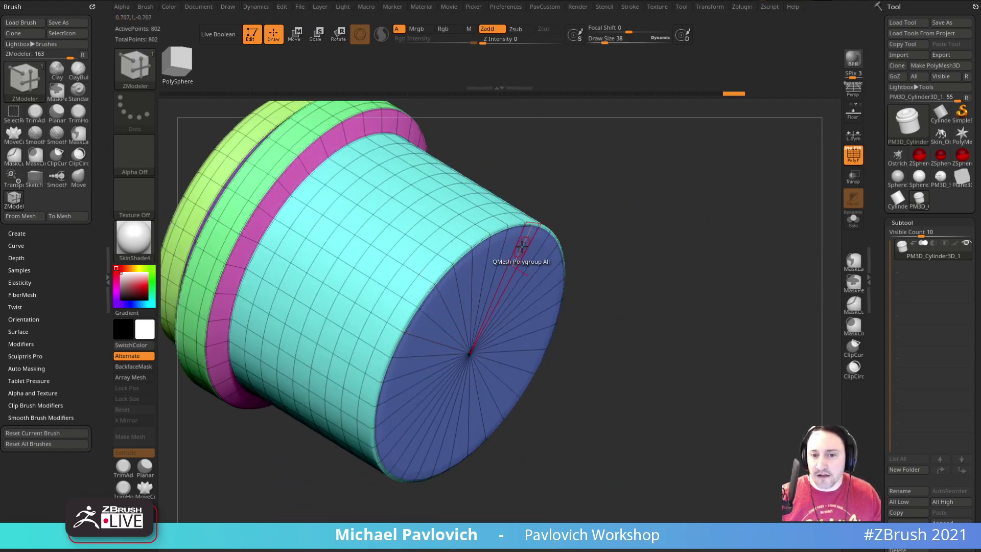
Try pulling the cylinder's bottom cap outward with QMesh on Polygroup All, and undo it.
key("space")
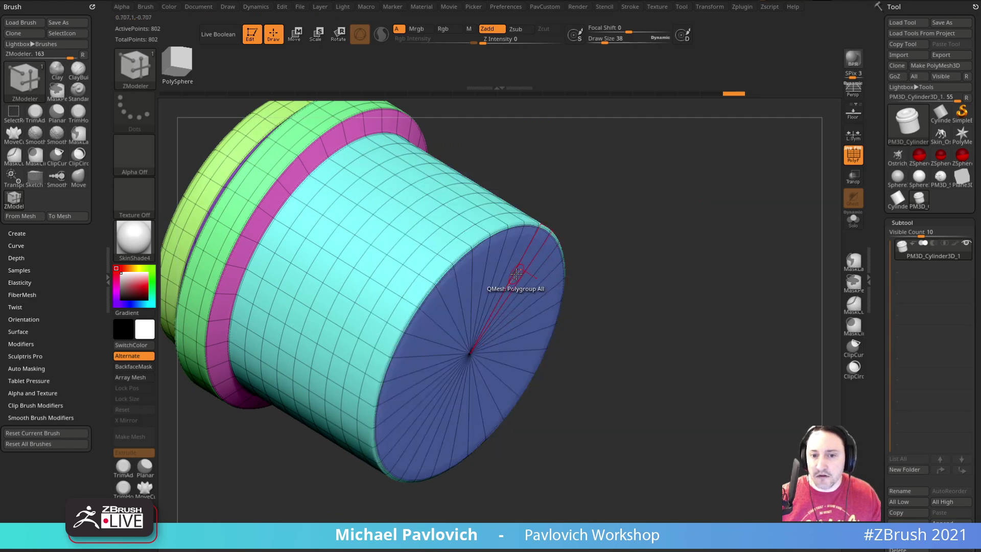
left_click_drag(504, 263, 603, 319)
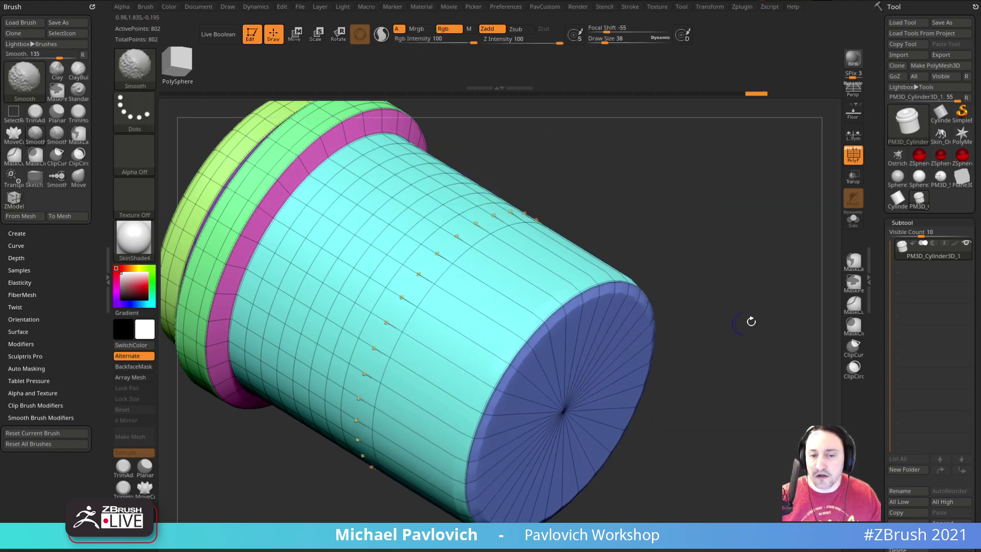
key("ctrl+z")
Try moving the bottom cap with the Transpose action on its Polygroup Island, undo it and clear the mask.
key("space")
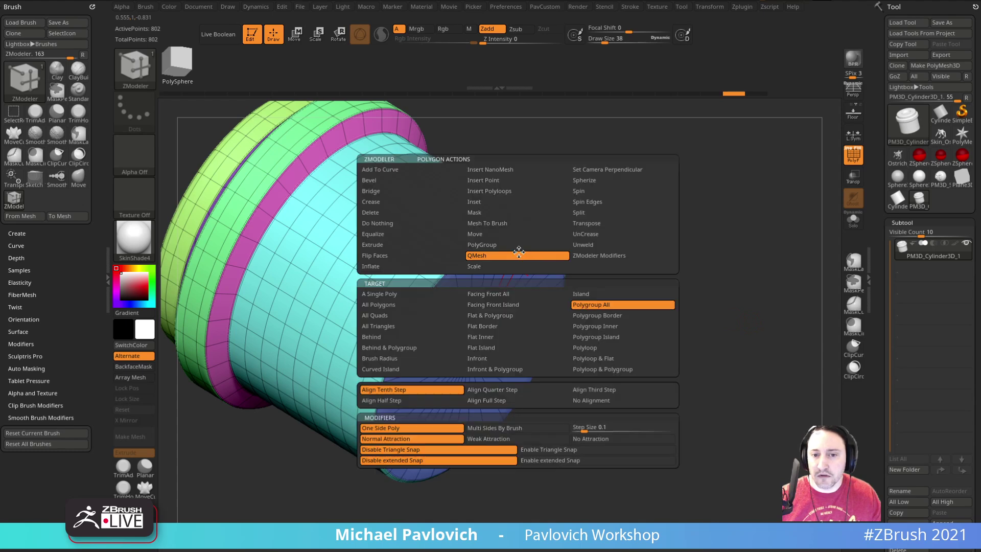
left_click(600, 223)
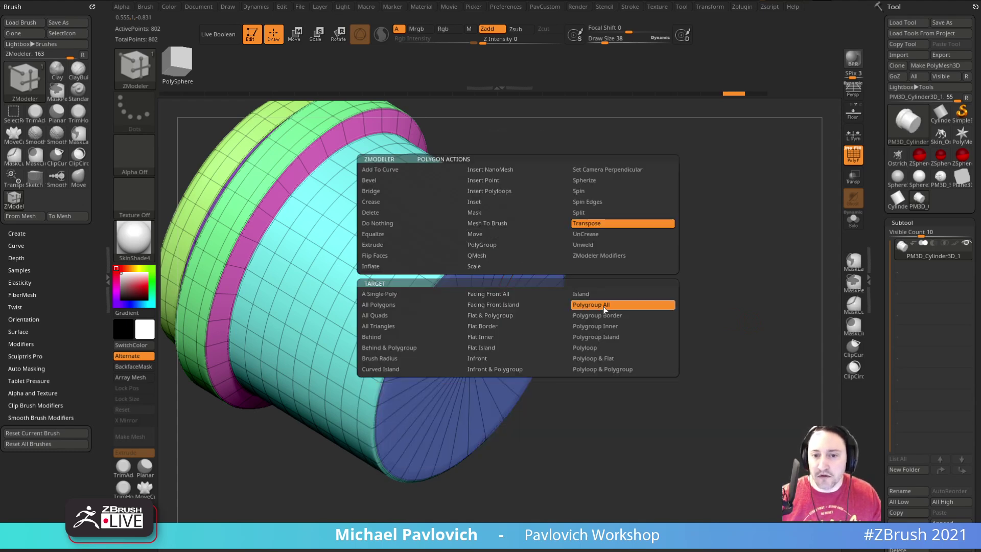
left_click(610, 336)
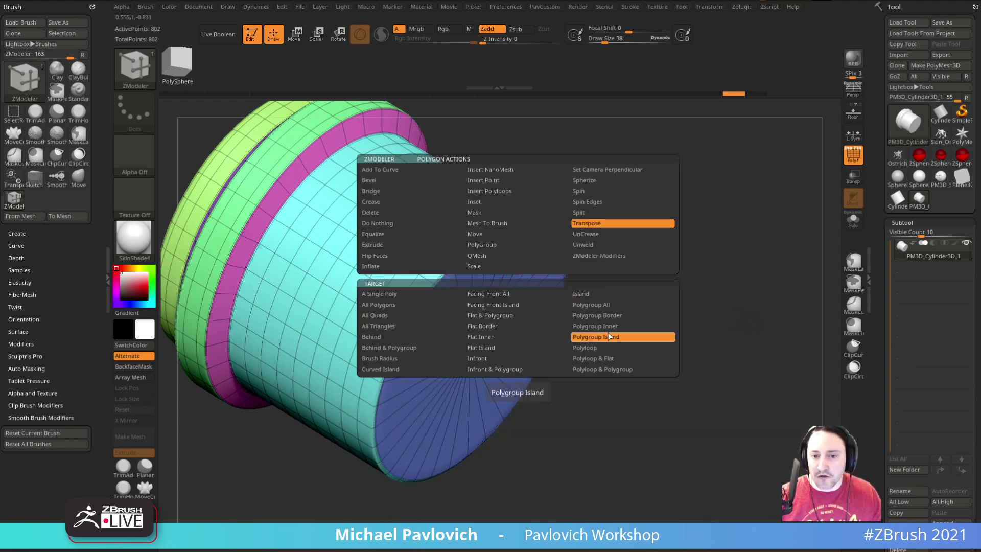
left_click(510, 294)
left_click_drag(519, 313, 626, 378)
key("ctrl+z")
left_click_drag(725, 236, 769, 305)
mouse_move(769, 230)
left_mouse_down("ctrl")
mouse_move(751, 194)
mouse_move(699, 311)
mouse_move(699, 283)
left_mouse_up("ctrl")
key("q")
left_click_drag(709, 241, 684, 205)
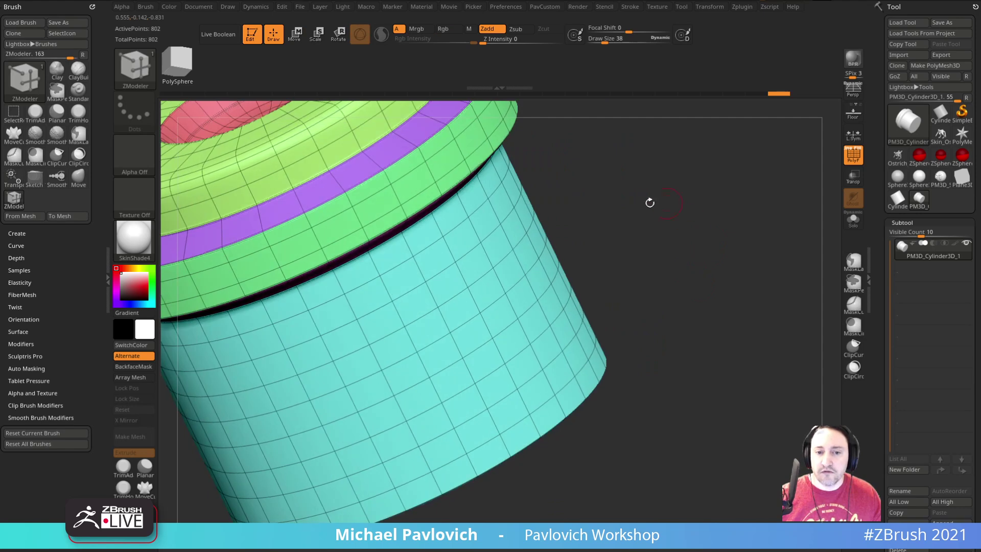
Mask several neighbouring edges on the side of the cylinder's body using the Mask edge action with the Edge target.
key("space")
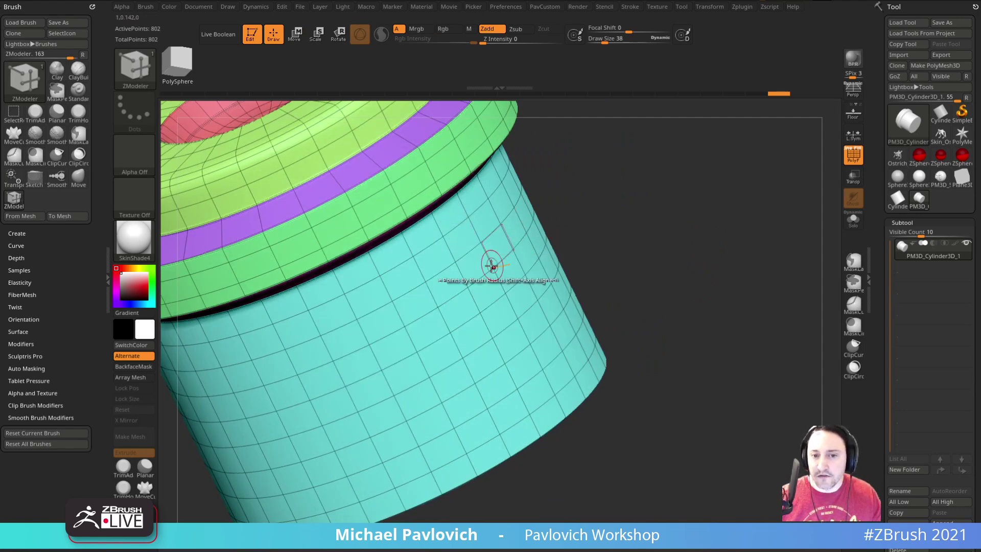
key("space")
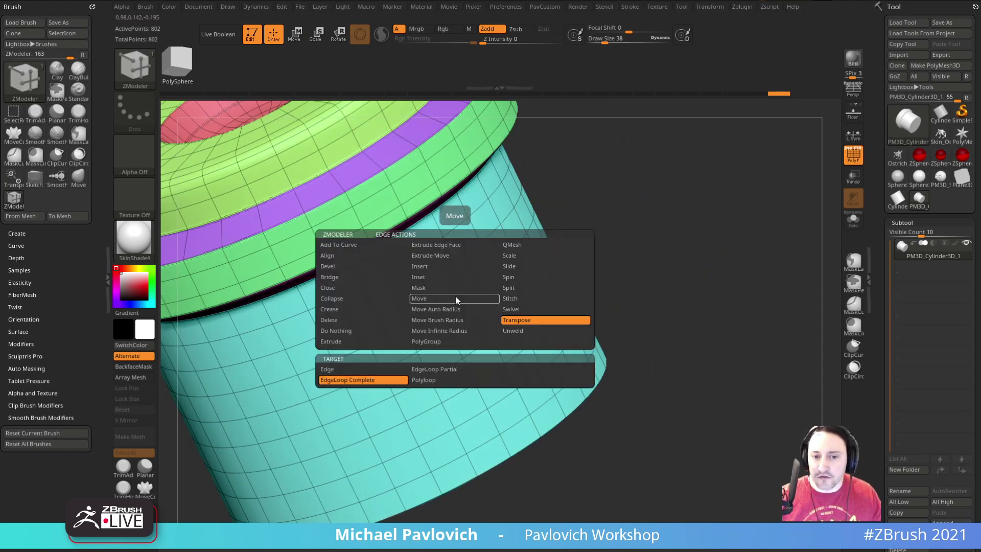
left_click(391, 371)
left_click(431, 288)
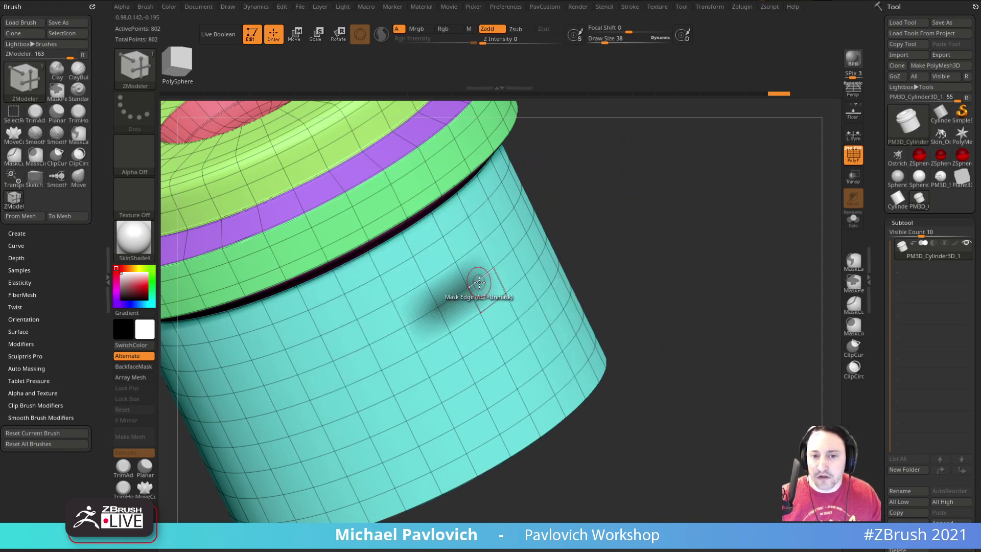
left_click(506, 255)
Try pulling the masked edges out of the body with the gizmo, undo the move and clear the mask.
key("w")
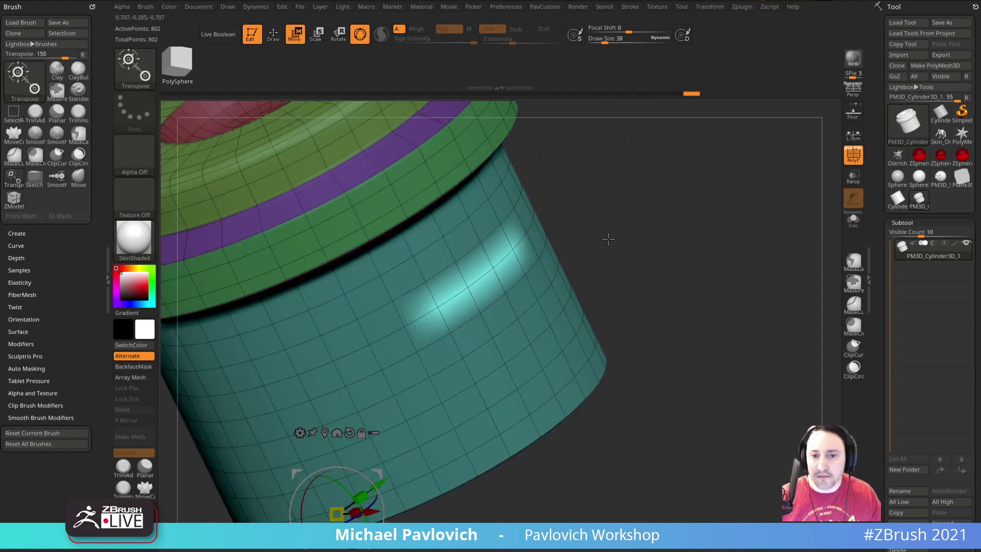
left_click(484, 285, "alt")
left_click_drag(602, 241, 652, 225)
left_click_drag(537, 274, 600, 266)
left_click_drag(715, 289, 585, 324)
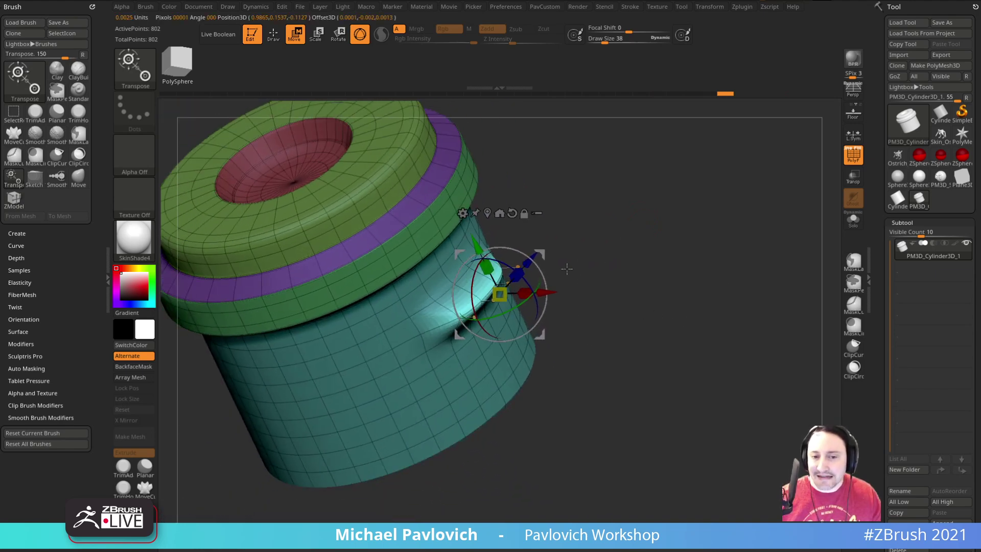
key("ctrl+z")
mouse_move(646, 247)
left_mouse_down("ctrl")
mouse_move(679, 305)
mouse_move(703, 275)
mouse_move(690, 274)
mouse_move(672, 232)
mouse_move(682, 221)
mouse_move(679, 256)
mouse_move(664, 250)
left_mouse_up("ctrl")
key("q")
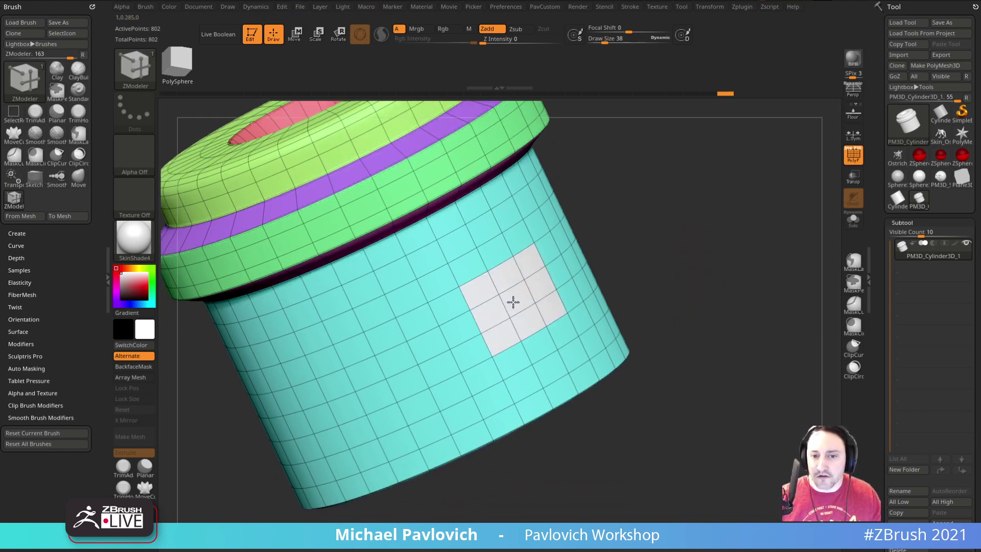
Try extruding the white patch on the body's side with QMesh on Polygroup All, and undo it.
key("space")
key("space")
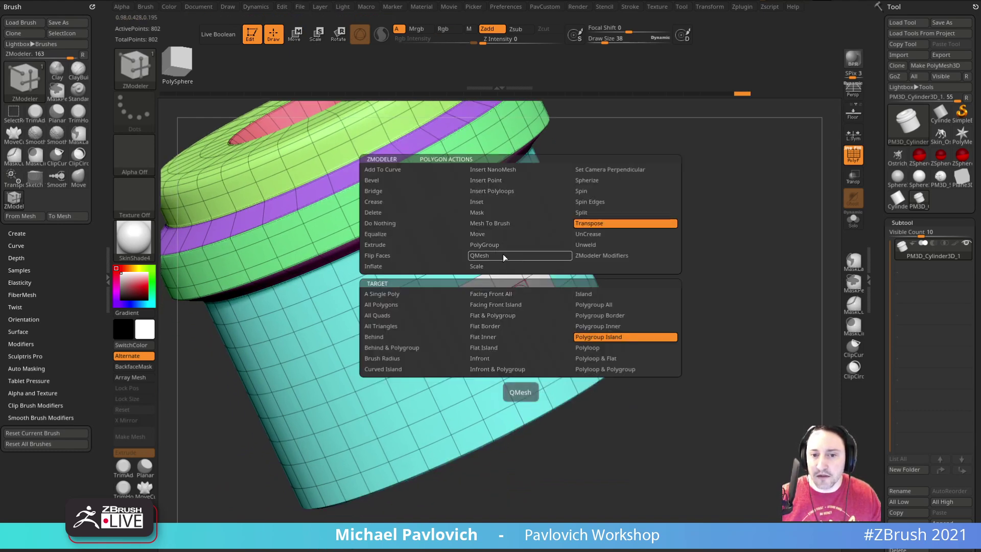
left_click(504, 254)
left_click(618, 306)
left_click_drag(516, 301, 625, 281)
key("ctrl+z")
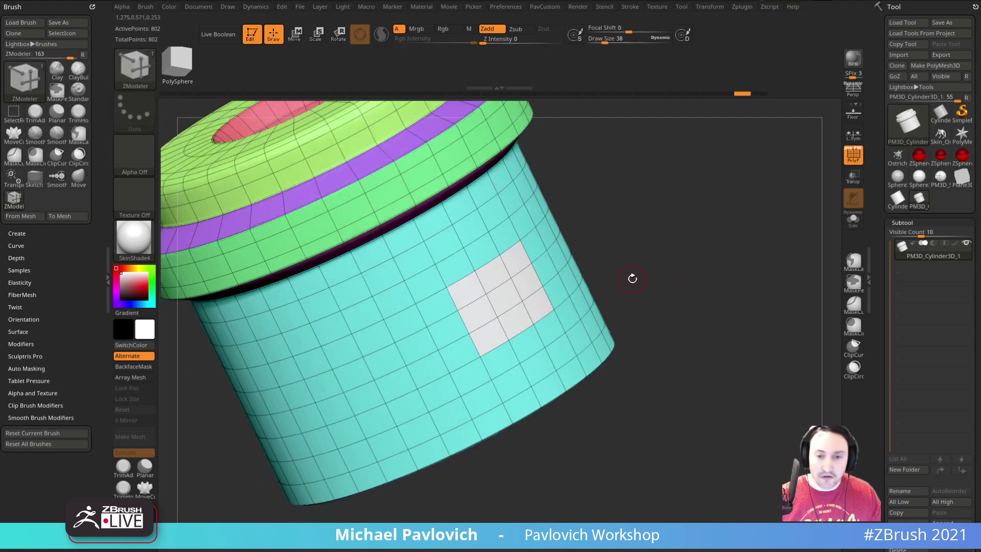
Isolate the white patch by masking everything else, try moving it outward with the gizmo, and undo the changes.
key("w")
left_click_drag(503, 247, 412, 316, "alt")
left_click(511, 302, "ctrl")
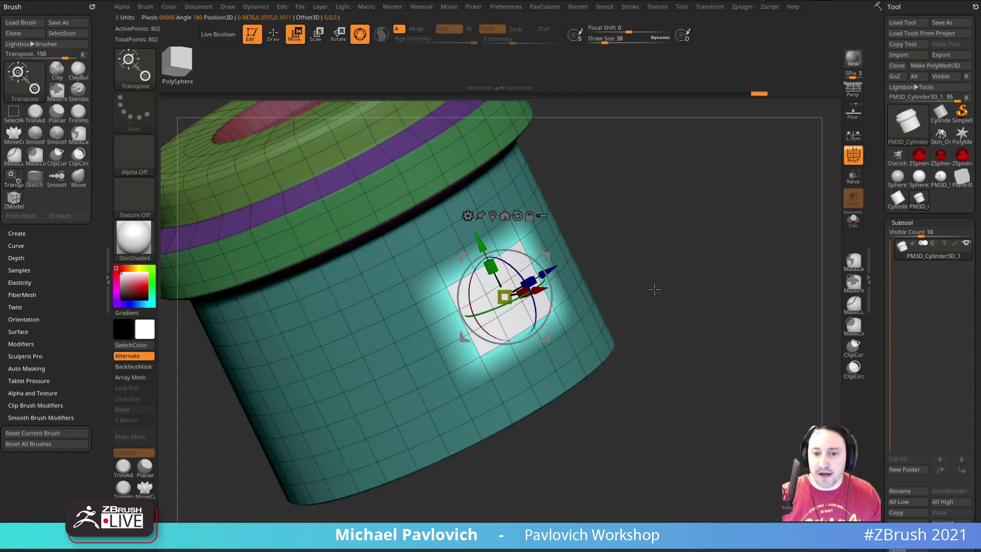
left_click_drag(609, 284, 645, 274)
left_click_drag(572, 293, 625, 291)
mouse_move(744, 283)
left_mouse_down()
mouse_move(664, 304)
mouse_move(751, 304)
mouse_move(690, 258)
mouse_move(732, 306)
mouse_move(716, 297)
left_mouse_up()
key("ctrl+z")
key("q")
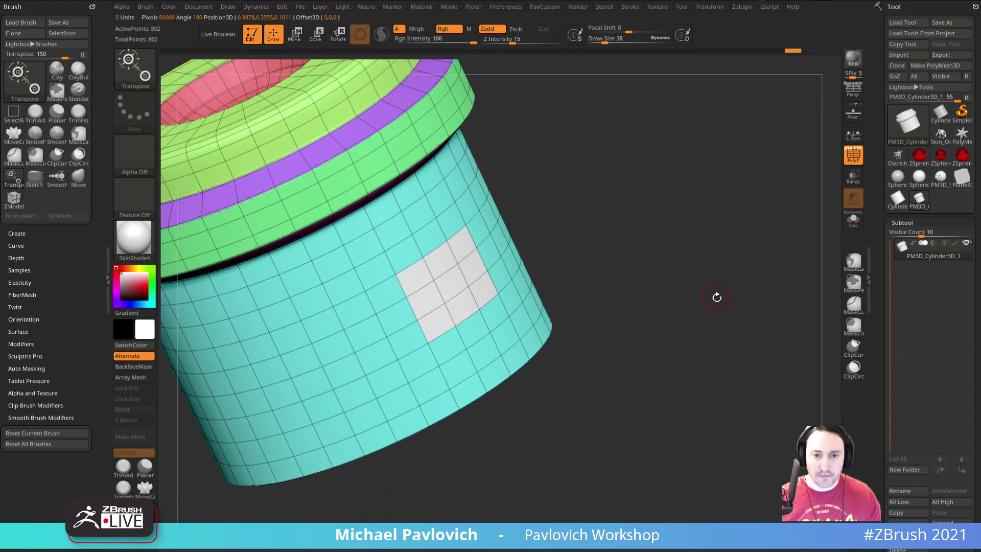
Select the ZModeler brush again for editing the patch on the body's side.
key("b")
key("z")
key("m")
key("b")
key("z")
key("m")
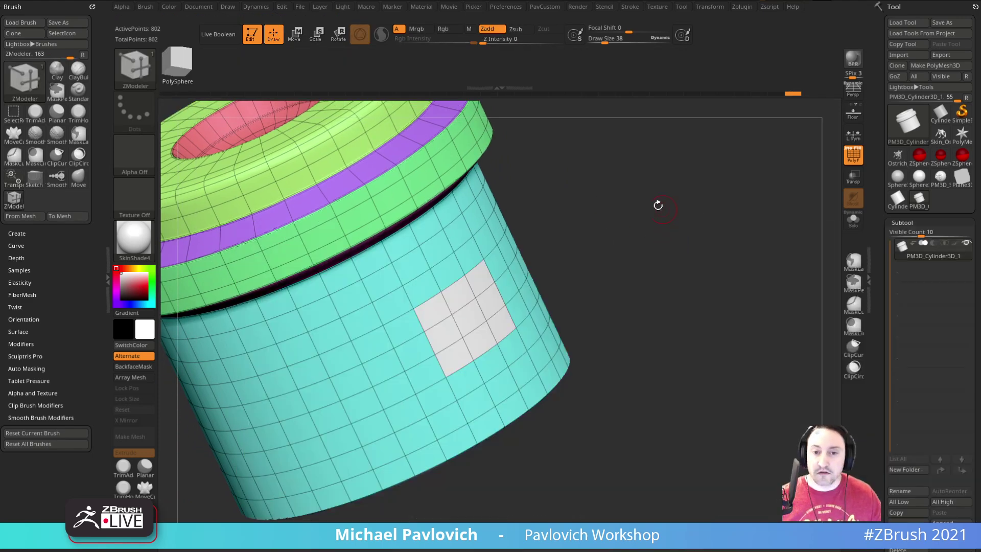
left_click_drag(639, 228, 500, 233)
Isolate the side patch for moving, using the Transpose polygon action with the Polygroup All target.
key("space")
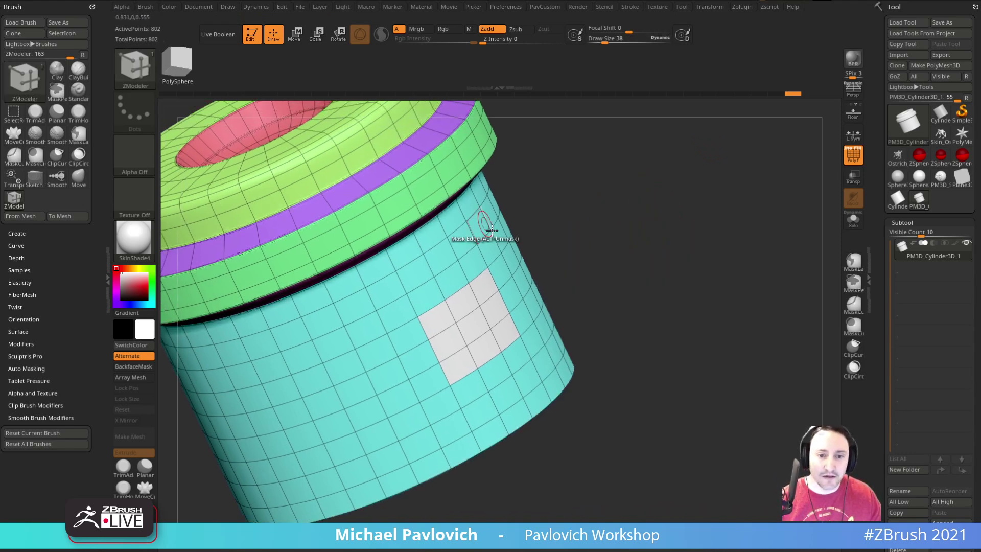
key("space")
left_click(557, 223)
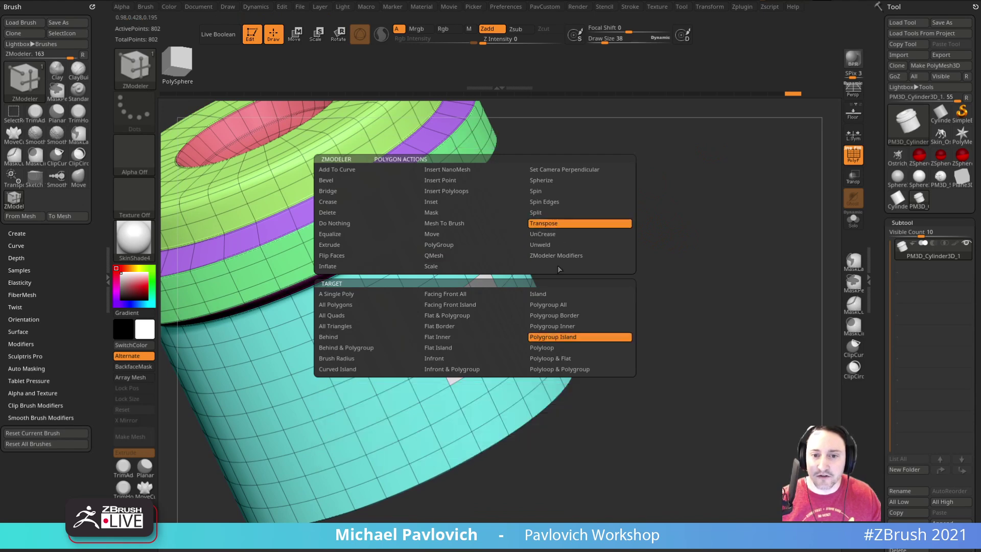
left_click(547, 303)
left_click(475, 323)
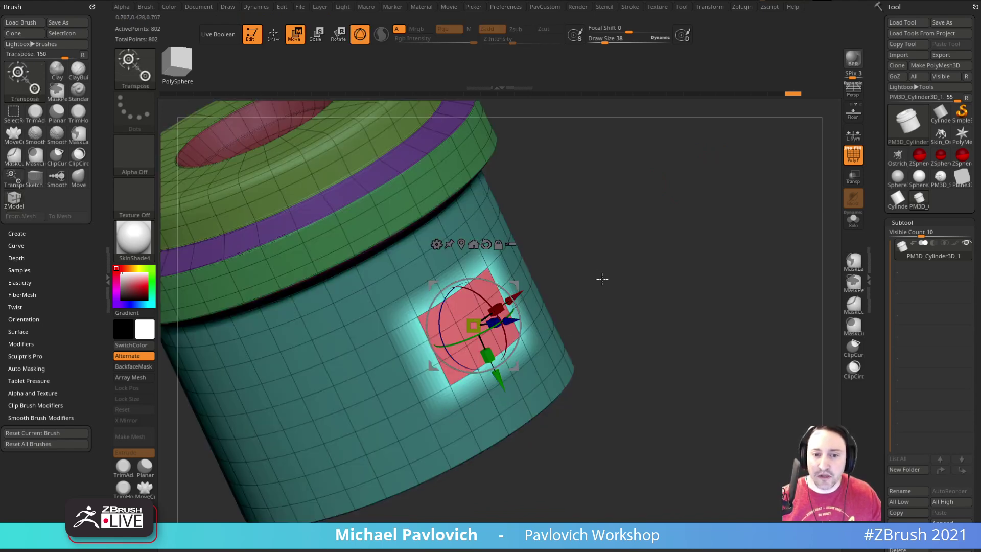
Try extruding the side patch outward into a long arm with the gizmo, and undo the extrusions.
left_click_drag(524, 318, 805, 286)
key("ctrl+z")
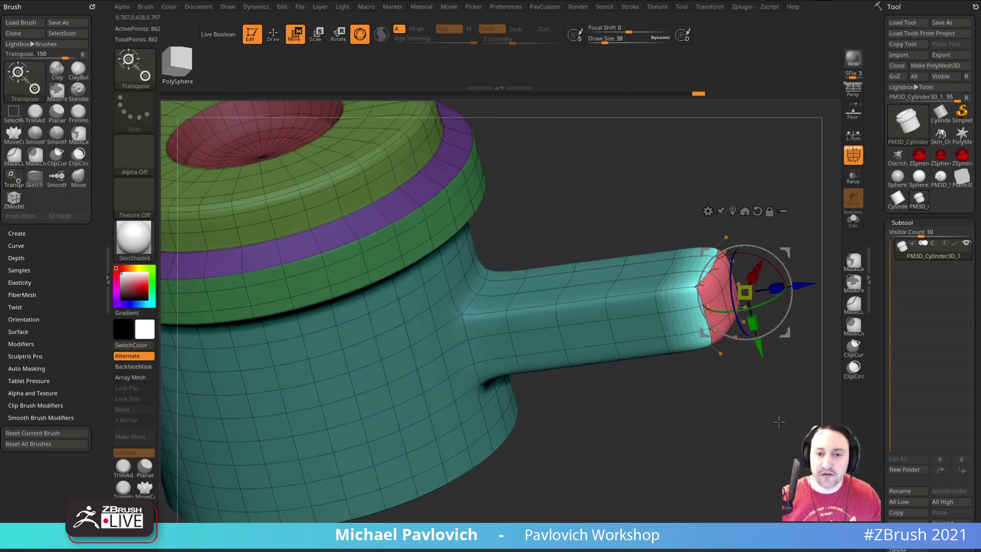
key("ctrl+z")
mouse_move(775, 419)
left_mouse_down()
mouse_move(729, 376)
mouse_move(727, 355)
mouse_move(517, 343)
left_mouse_up()
Replace the gizmo with the transpose line and extrude the side patch into the body.
key("y")
left_click_drag(666, 278, 398, 143)
mouse_move(617, 294)
left_mouse_down("alt")
mouse_move(604, 274)
mouse_move(621, 286)
left_mouse_up("alt")
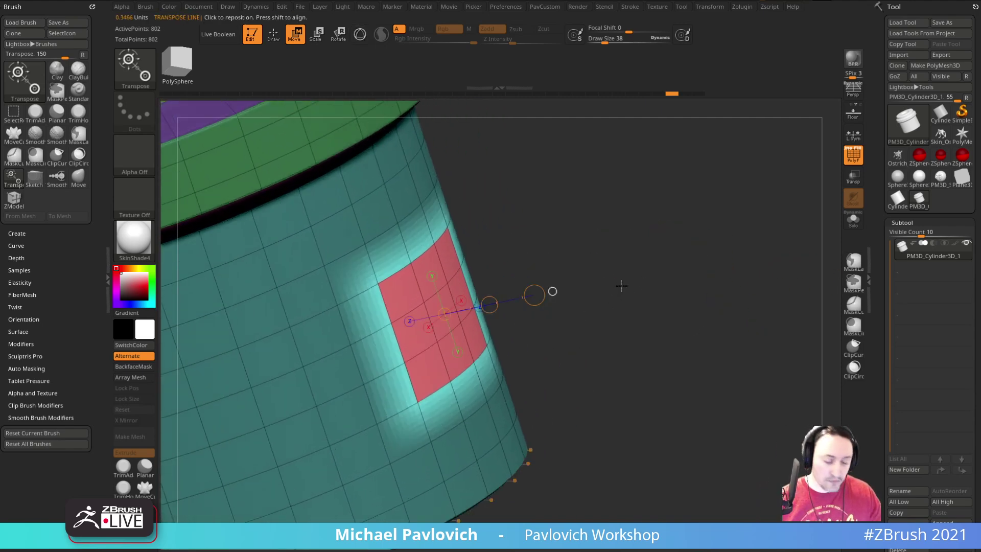
mouse_move(530, 285)
left_mouse_down("ctrl")
mouse_move(531, 294)
mouse_move(507, 296)
left_mouse_up("ctrl")
Turn off dynamic subdivision and extrude the patch deeper into the body as a square pocket.
key("shift+d")
left_click_drag(595, 255, 593, 324, "alt")
key("w")
left_click_drag(511, 302, 482, 308, "ctrl")
key("q")
mouse_move(640, 283)
left_mouse_down()
mouse_move(591, 269)
mouse_move(624, 271)
mouse_move(633, 216)
mouse_move(666, 202)
mouse_move(624, 210)
mouse_move(700, 278)
mouse_move(689, 225)
mouse_move(664, 223)
mouse_move(689, 232)
mouse_move(685, 246)
mouse_move(683, 210)
left_mouse_up()
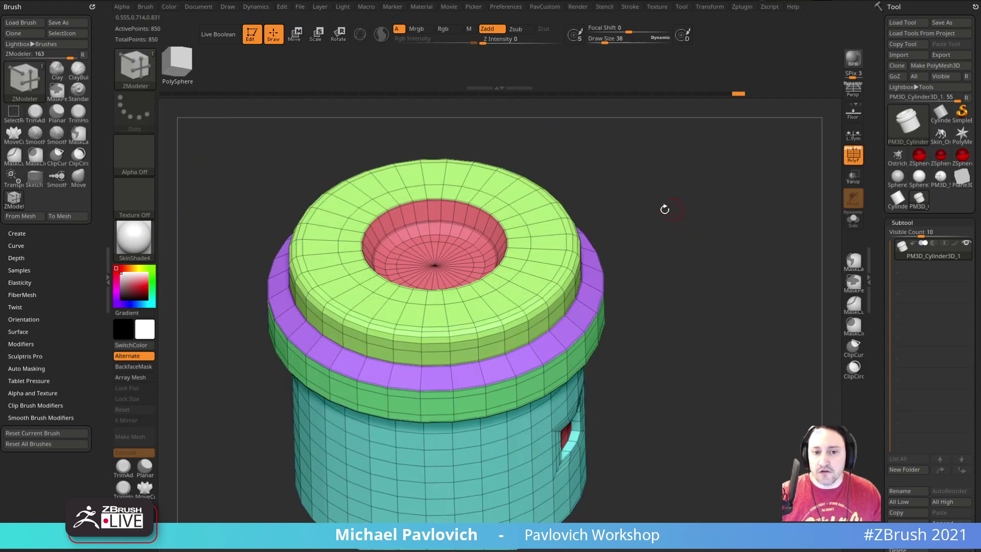
left_click_drag(681, 246, 559, 228)
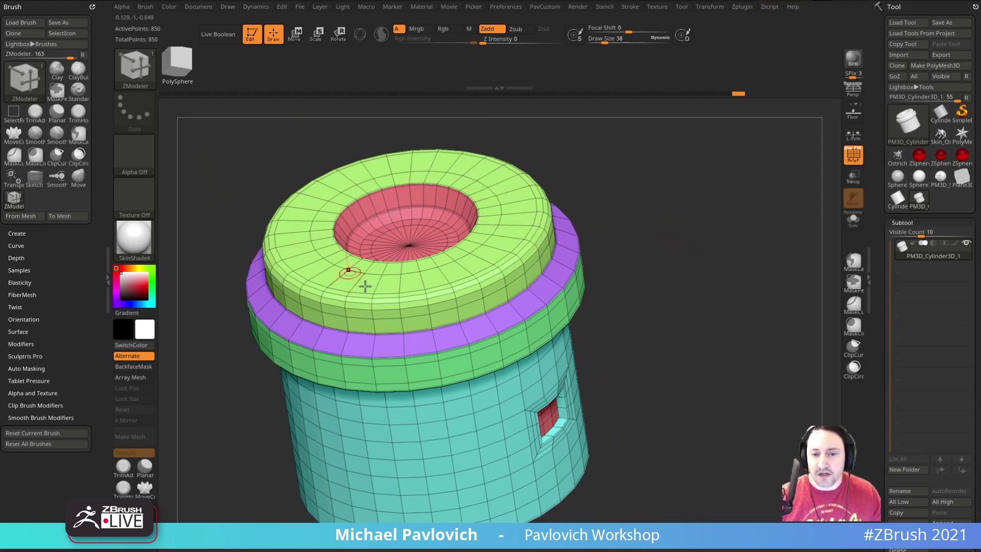
Regroup the model's polygons with Groups By Normals.
key("grave")
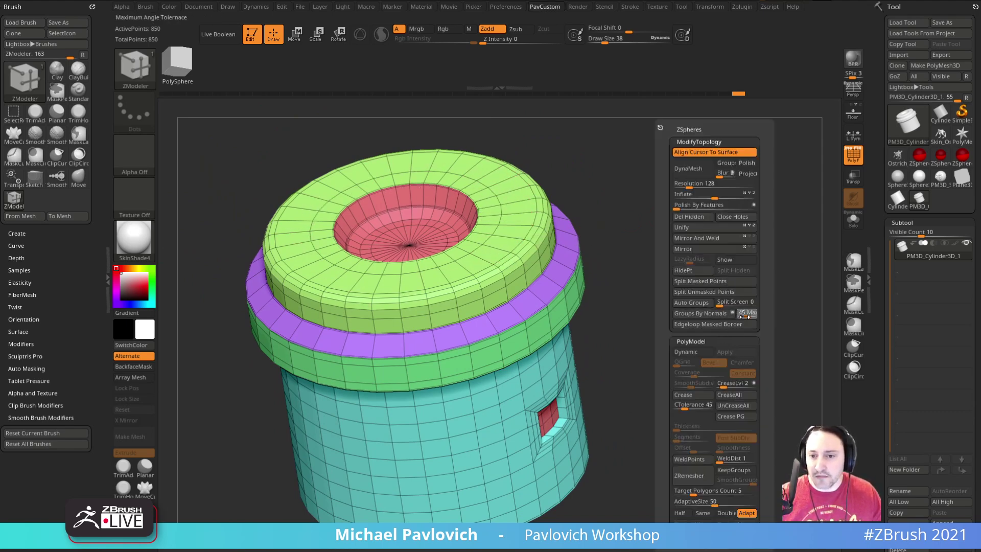
left_click(719, 316)
left_click_drag(589, 220, 656, 255, "alt")
key("w")
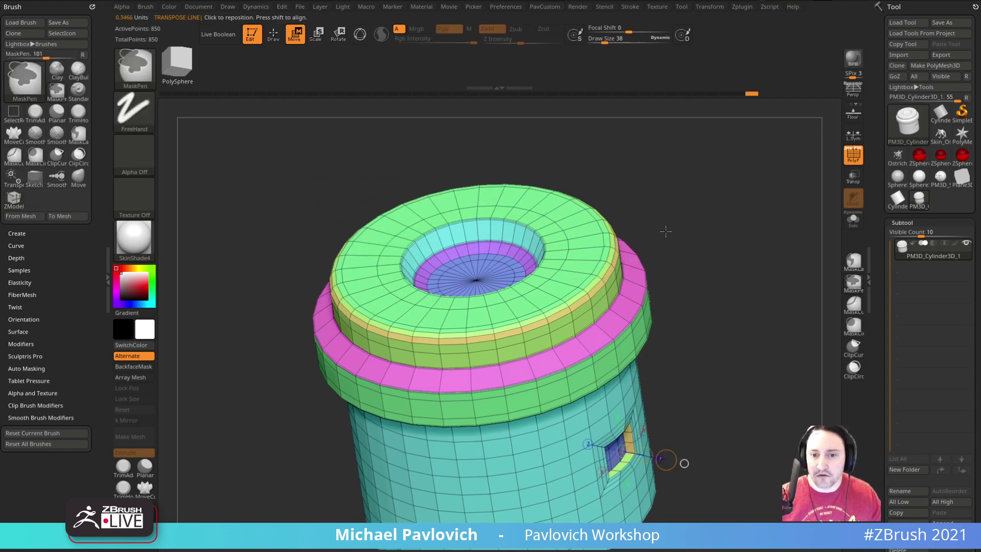
Try to move the cap's top face upward with the gizmo, masking the other polygroups, and undo the move.
key("y")
left_click(584, 245, "ctrl")
left_click_drag(577, 192, 570, 161)
mouse_move(773, 236)
left_mouse_down()
mouse_move(740, 232)
mouse_move(771, 235)
mouse_move(720, 247)
mouse_move(711, 215)
mouse_move(740, 271)
mouse_move(734, 259)
left_mouse_up()
key("ctrl+z")
Regroup the polygons with Groups By Normals so that the cap's top and its bevelled side share one polygroup.
key("q")
key("2")
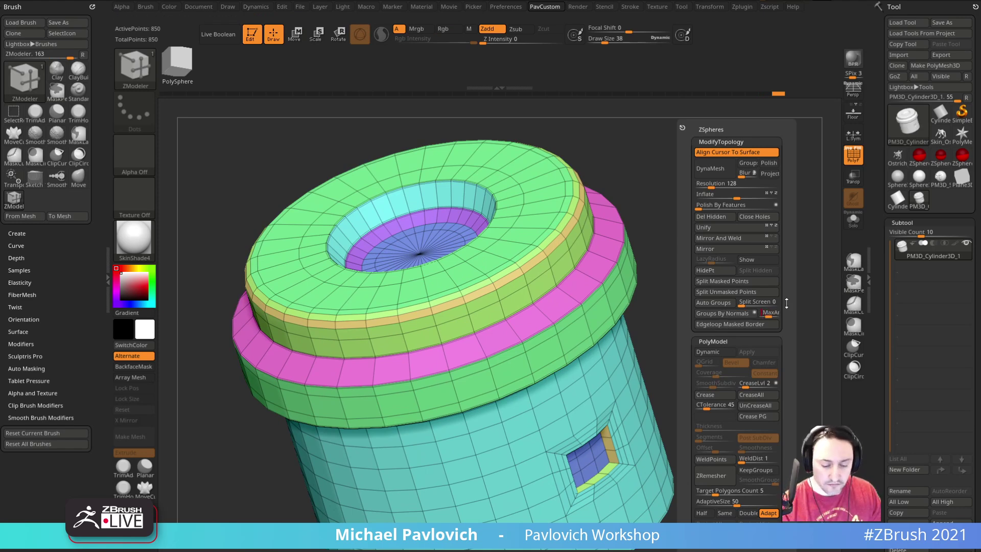
left_click(725, 324)
left_click_drag(621, 215, 635, 200)
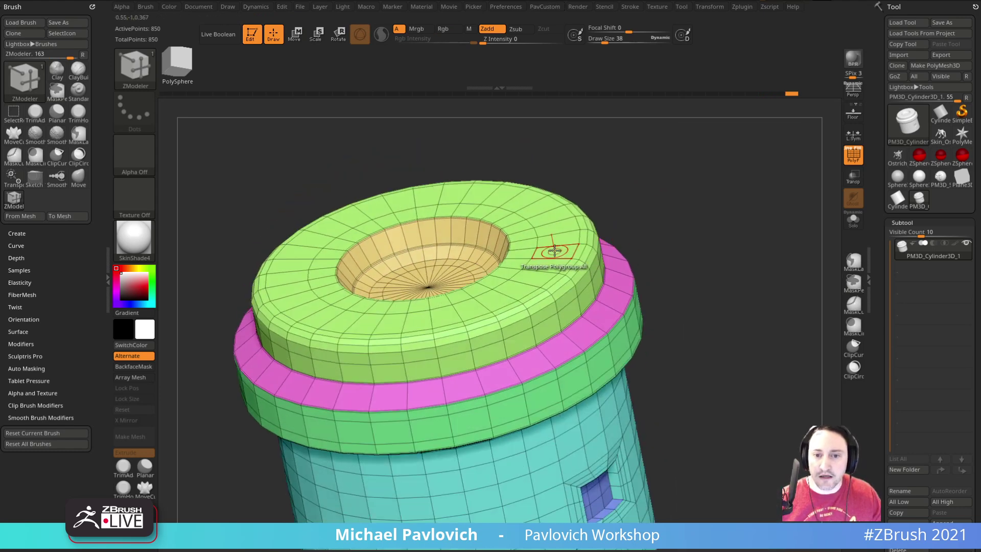
Assign the two polygon rings on the cap's top face to a new polygroup with ZModeler's PolyGroup Polyloop edge action.
key("space")
left_click(537, 341)
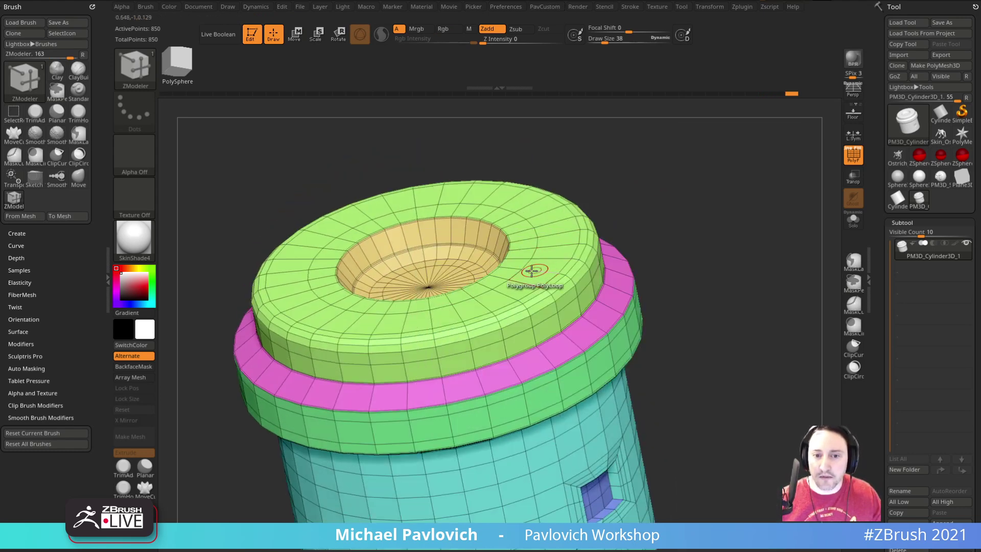
left_click(523, 249)
left_click(559, 238)
key("ctrl+z")
key("ctrl+z")
key("q")
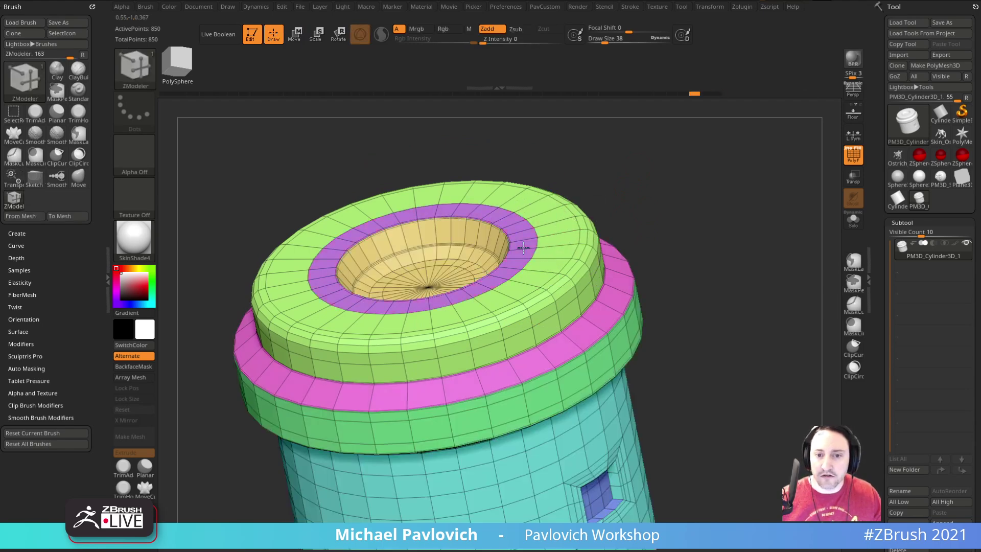
left_click(553, 244)
Try to lift the new ring polygroup on top of the cap with a polygroup transpose, and undo the move.
left_click_drag(602, 238, 658, 206)
left_click(566, 249)
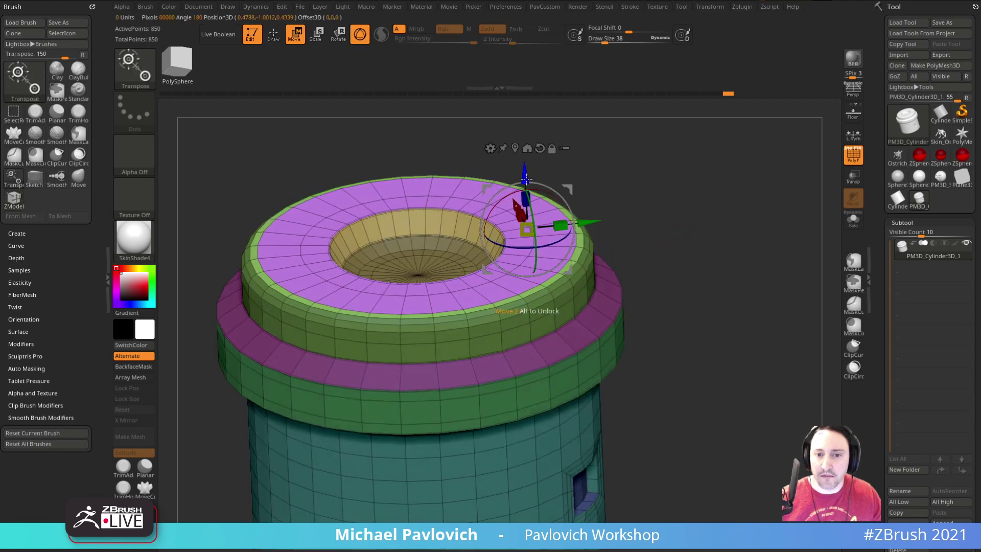
left_click_drag(524, 174, 523, 137)
key("ctrl+z")
key("q")
left_click_drag(631, 182, 650, 242)
key("w")
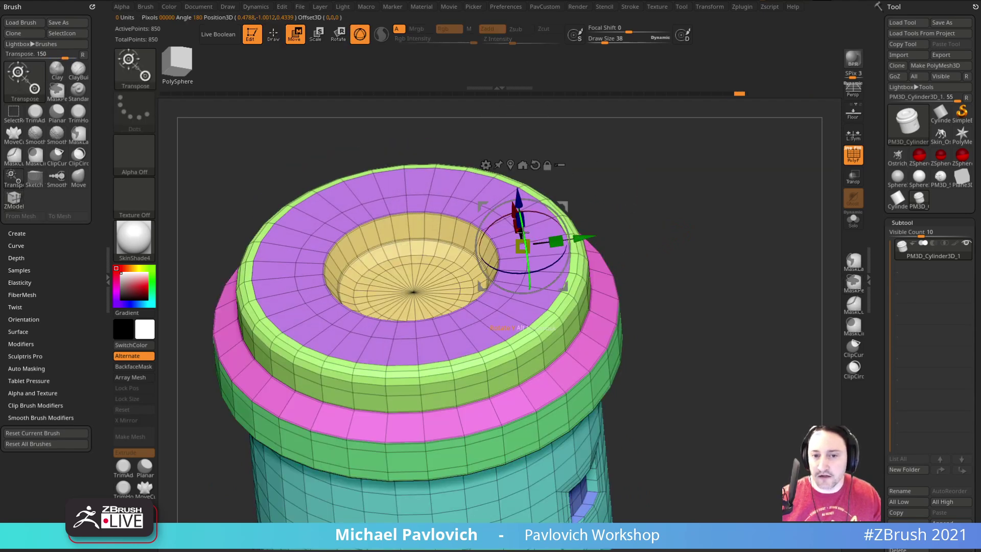
Try ZModeler's Scale edge action with the EdgeLoop Complete target on the edge loop around the cap's opening.
key("q")
key("space")
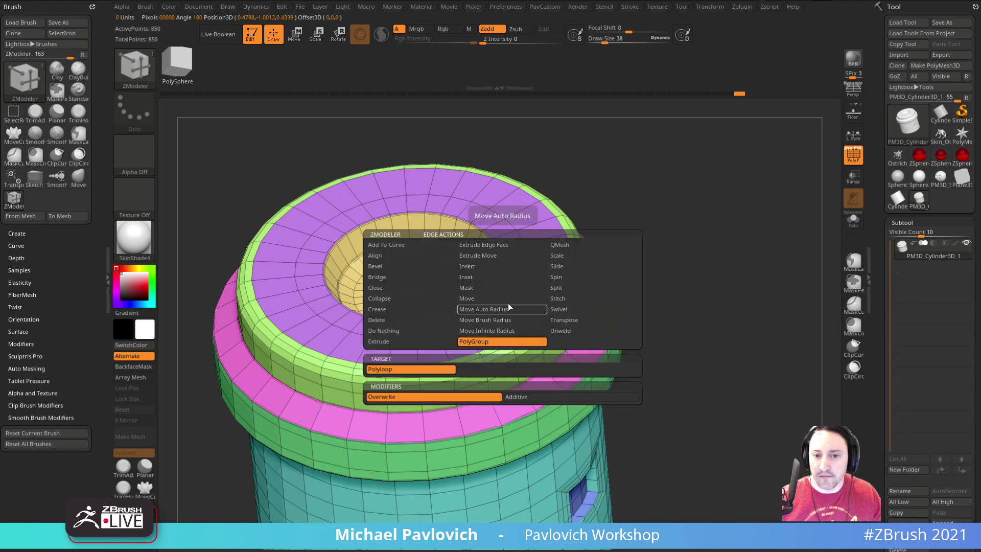
left_click(562, 255)
left_click(434, 379)
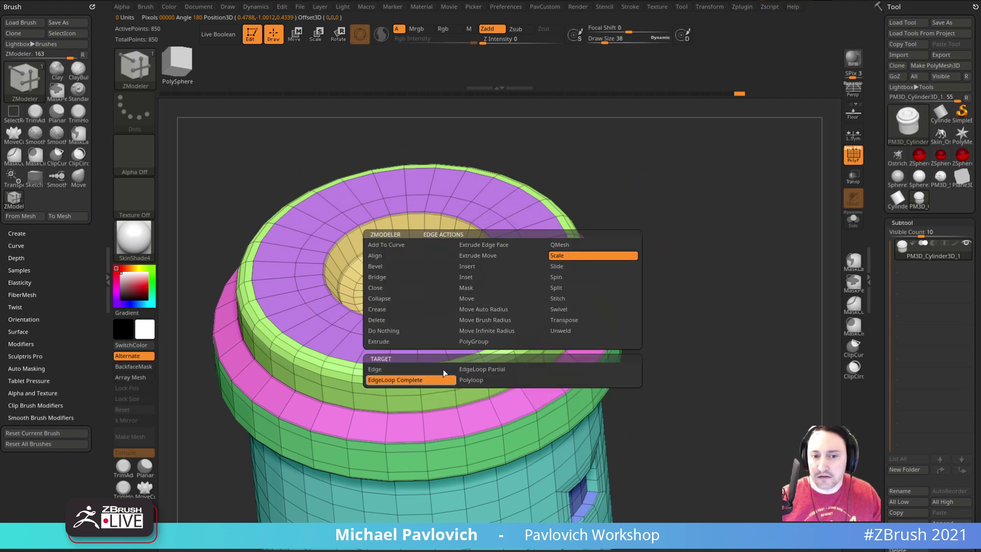
left_click_drag(494, 264, 526, 265)
Raise the middle edge loop of the cap's top ring into a ridge with ZModeler's Transpose edge action.
key("space")
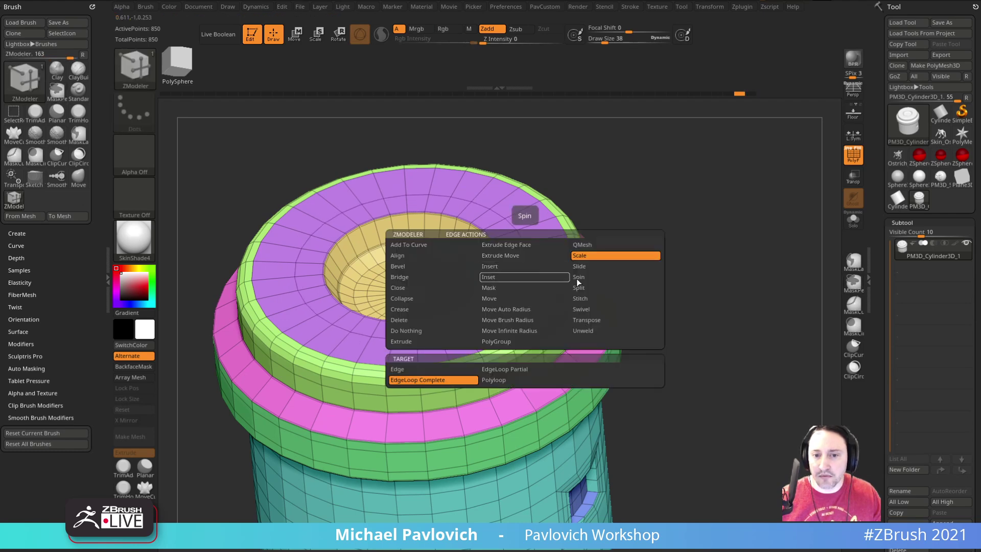
left_click(589, 322)
left_click(523, 276)
left_click_drag(518, 233, 516, 205)
left_click_drag(733, 265, 661, 279)
mouse_move(555, 226)
left_mouse_down()
mouse_move(557, 270)
mouse_move(562, 236)
left_mouse_up()
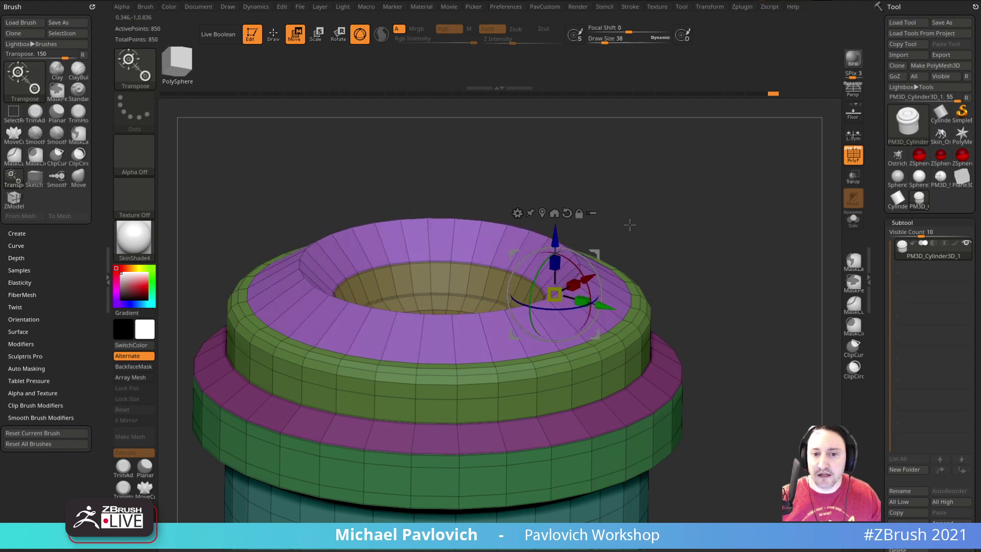
Return to ZModeler and transpose edge loops around the cap's outer rim, nudging the last one slightly.
key("b")
key("z")
key("m")
mouse_move(746, 329)
left_mouse_down()
mouse_move(721, 261)
mouse_move(723, 225)
left_mouse_up()
left_click(603, 290)
key("b")
key("z")
key("m")
left_click(601, 257)
left_click_drag(600, 317, 600, 318)
Transpose another edge loop on the cap's side wall and shift it slightly along the wall.
mouse_move(715, 311)
left_mouse_down("alt")
mouse_move(713, 272)
mouse_move(740, 302)
mouse_move(751, 263)
mouse_move(740, 206)
mouse_move(703, 197)
left_mouse_up("alt")
key("b")
key("z")
key("m")
left_click(600, 281)
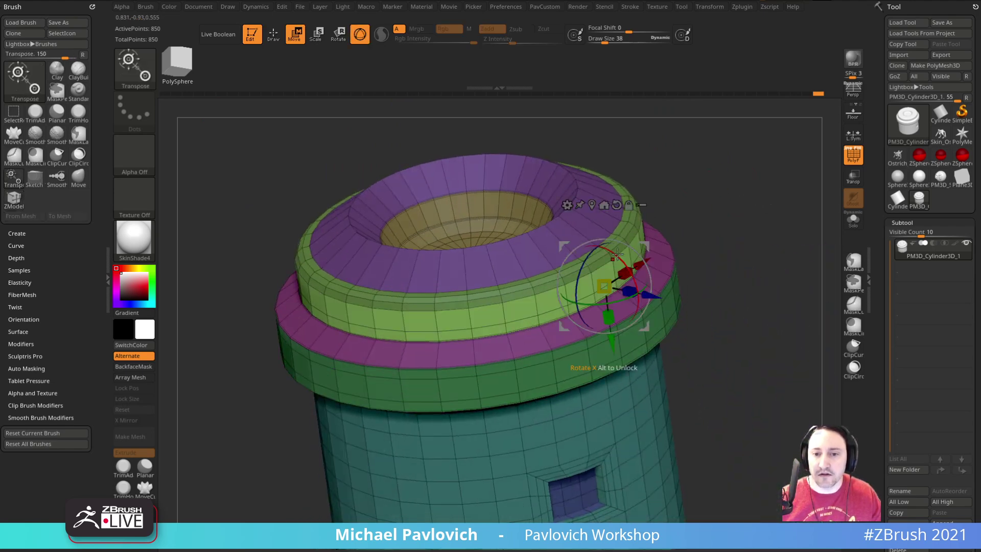
left_click_drag(605, 336, 603, 330)
left_click_drag(732, 273, 700, 289, "alt")
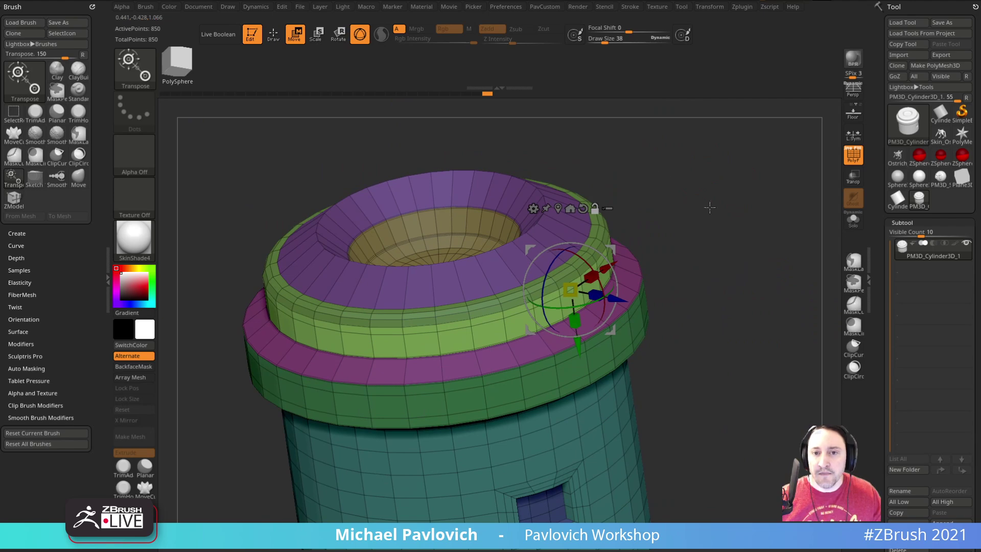
Check the Gizmo 3D preferences for size and exit behaviour, and leave the gizmo for ZModeler's draw mode.
left_click(514, 8)
left_click(527, 302)
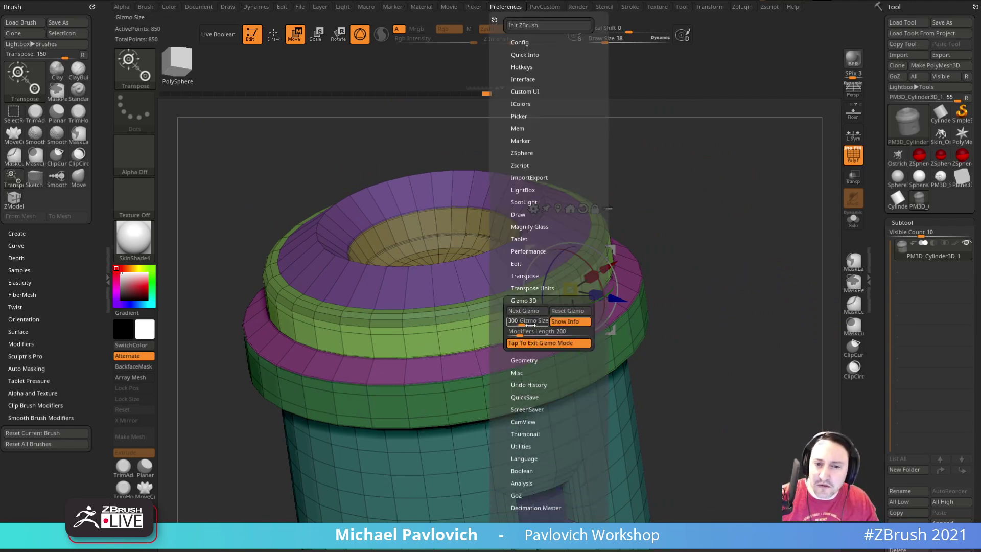
mouse_move(700, 230)
left_mouse_down()
mouse_move(643, 240)
mouse_move(717, 244)
left_mouse_up()
left_click(686, 220)
Bevel the complete edge loop along the crest of the cap's raised ring with ZModeler.
left_click_drag(692, 211, 744, 263)
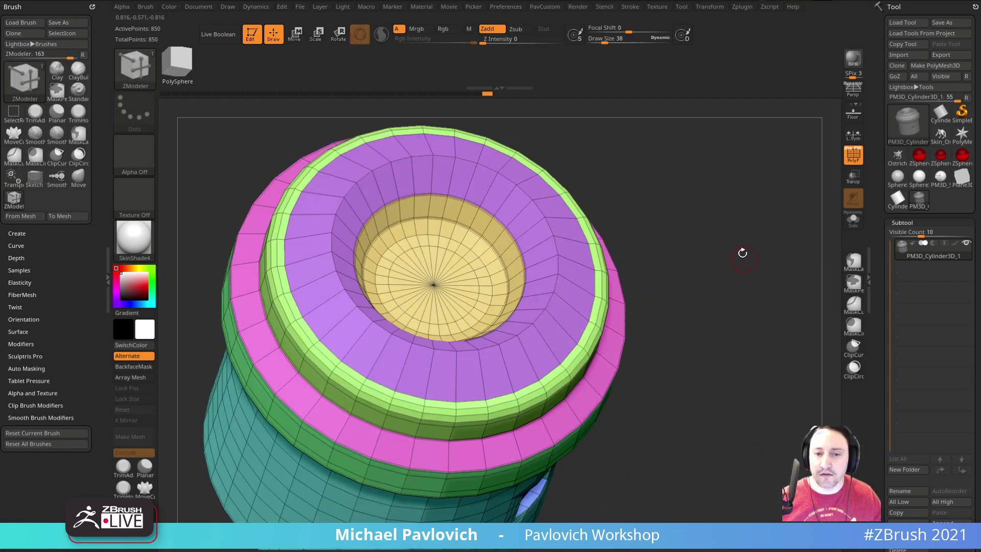
key("space")
left_click(456, 277)
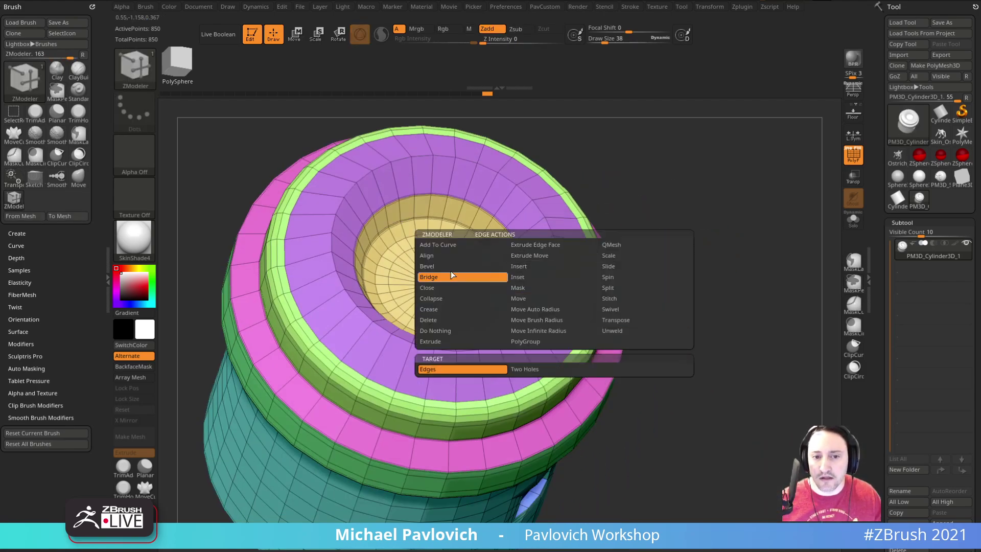
left_click(439, 400)
left_click_drag(690, 258, 583, 239)
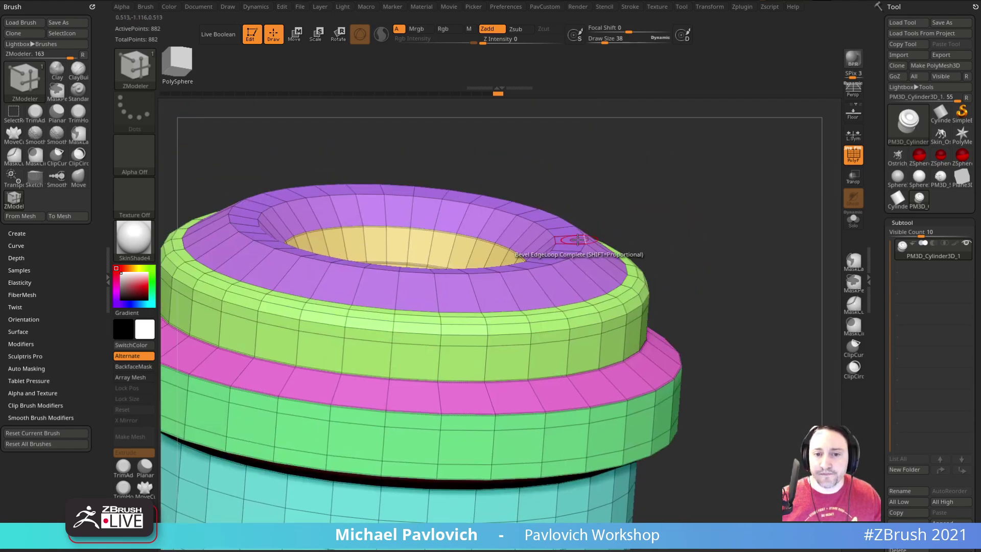
Insert single edge loops around the bevelled crest of the cap with ZModeler.
key("space")
left_click(532, 263)
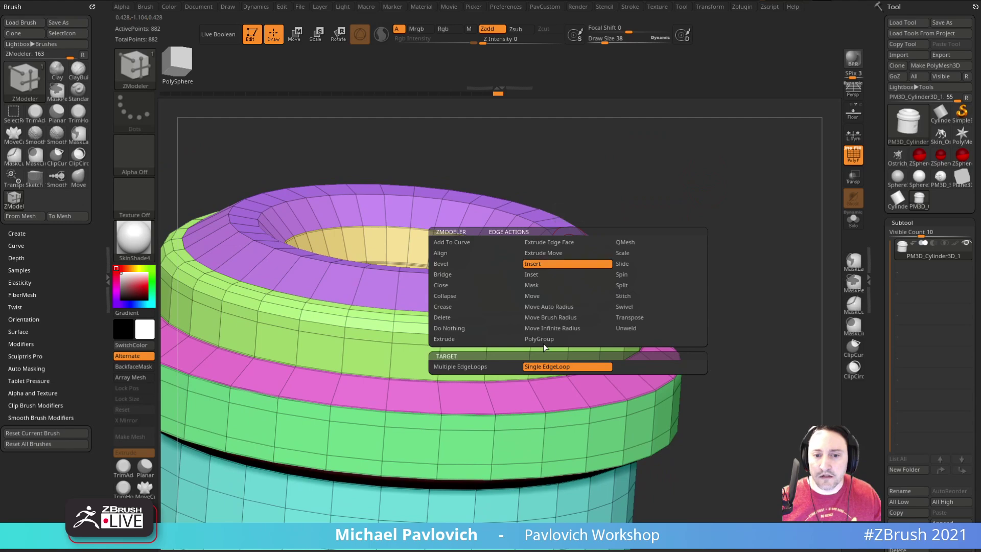
left_click(636, 257)
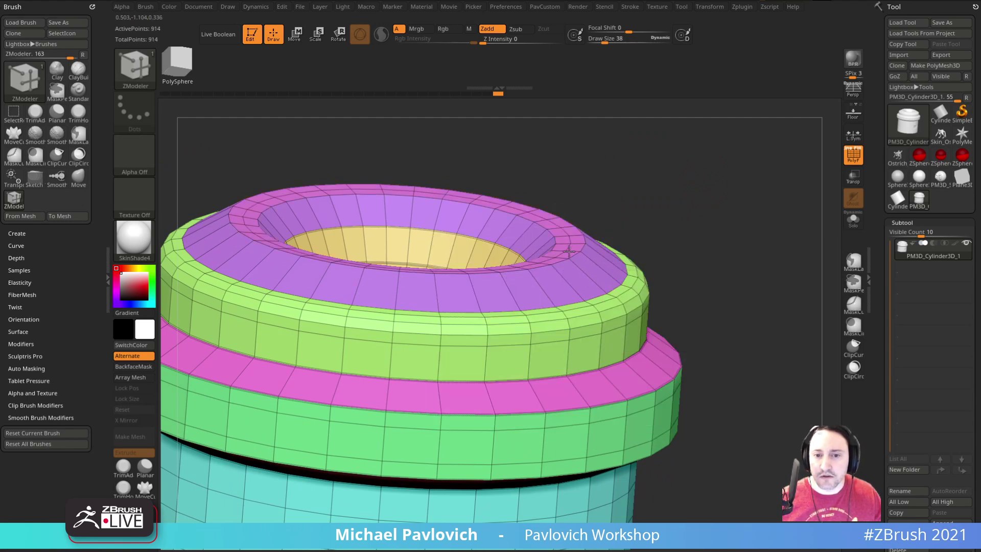
left_click(636, 230)
left_click_drag(724, 252, 733, 254)
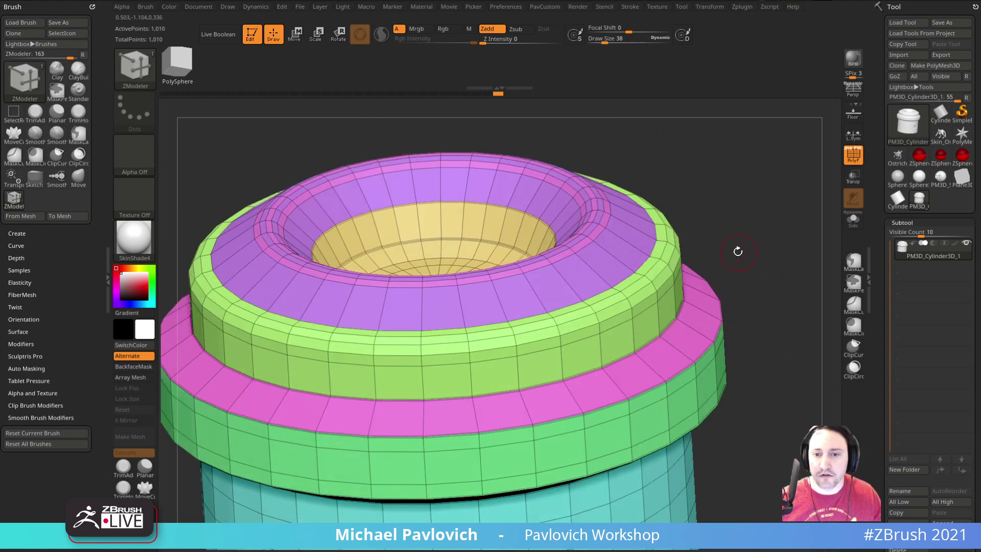
Regroup the polygons with Groups By Normals and preview the model in dynamic subdivision without the polyframe.
key("2")
left_click(746, 306)
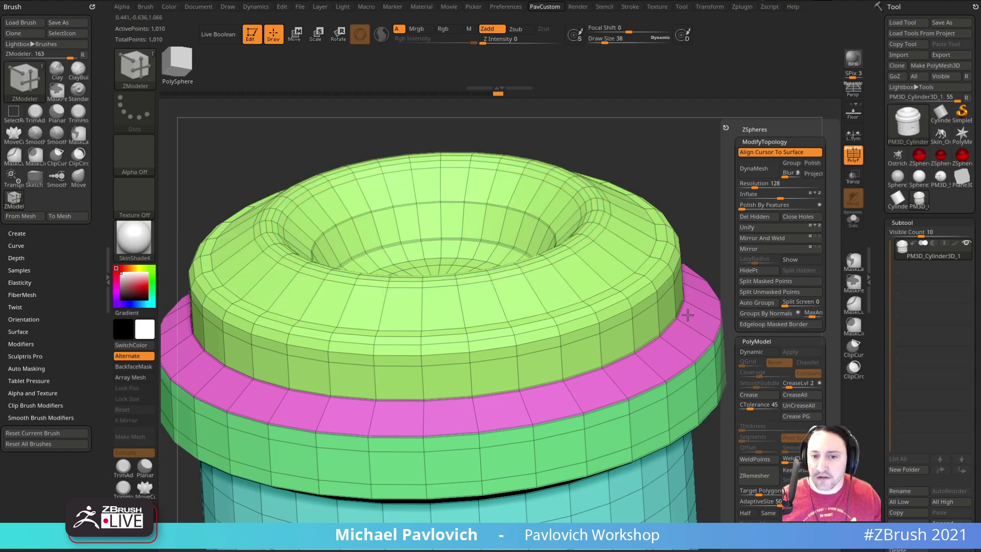
right_click_drag(719, 286, 728, 218, "ctrl")
left_click_drag(729, 219, 734, 269)
key("2")
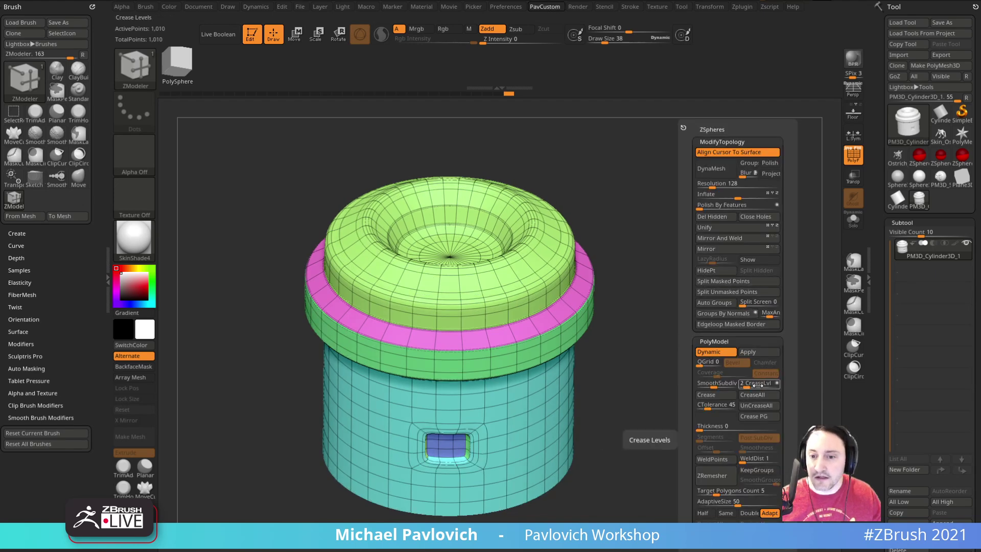
left_click(853, 156)
Examine the model's Dynamic Subdiv and Crease settings in the Geometry options.
left_click_drag(877, 205, 876, 77)
left_click(908, 253)
left_click_drag(879, 259, 878, 190)
left_click(912, 198)
left_click(912, 188)
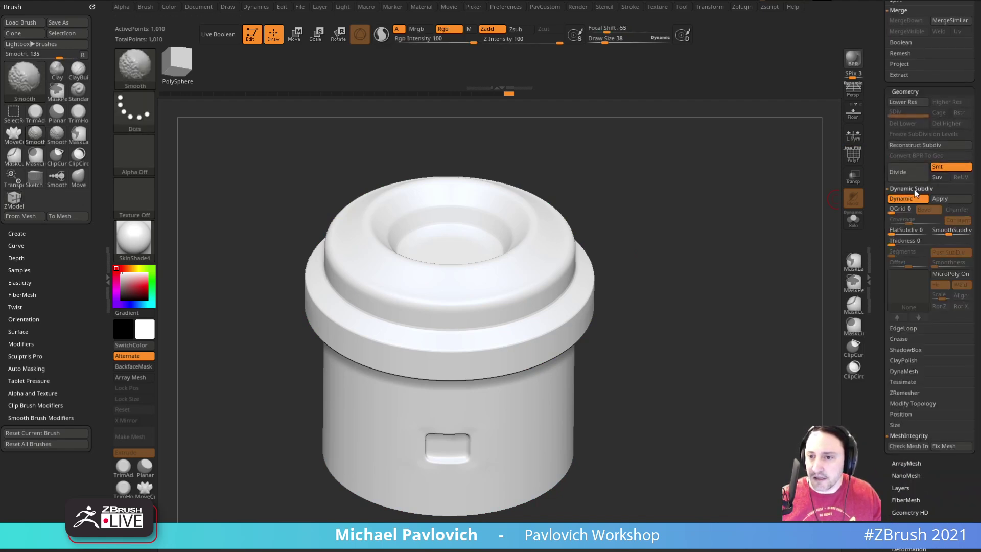
left_click(899, 339)
key("b")
key("z")
key("m")
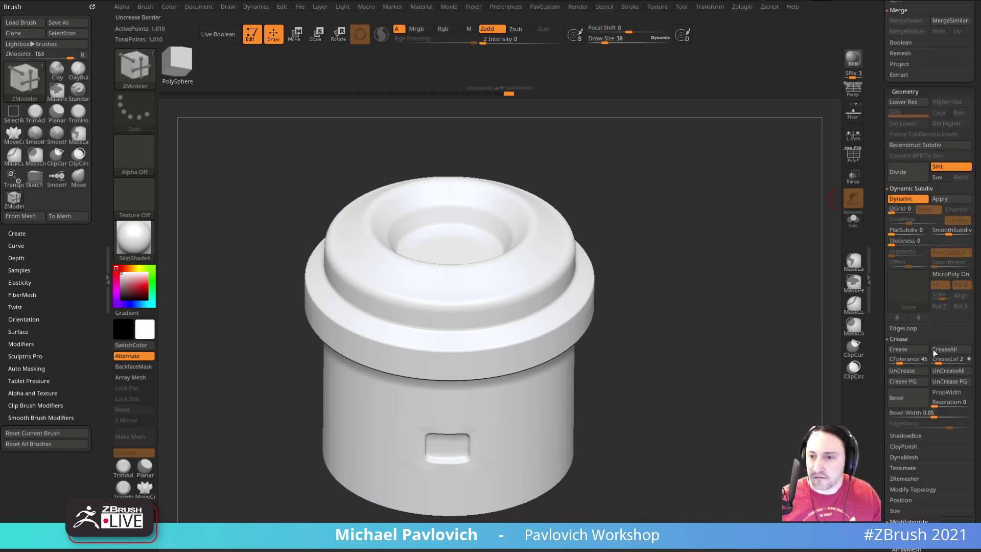
key("ctrl")
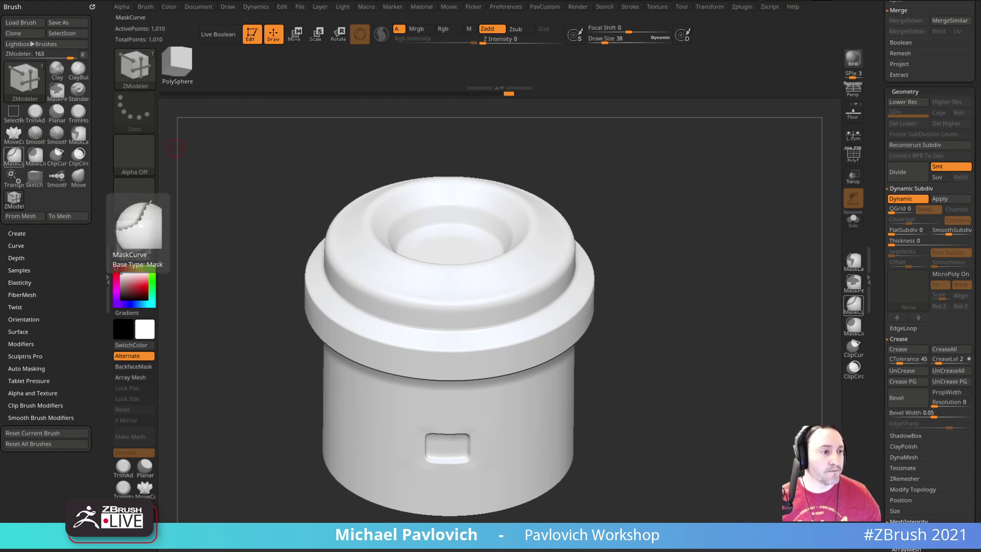
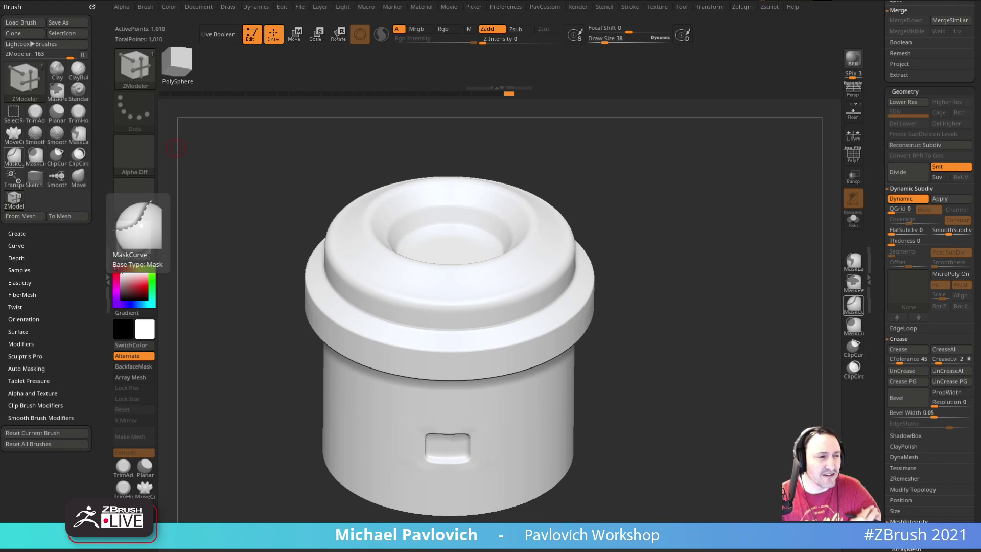
Leave edit mode to drop a stray copy on the canvas, clear the canvas, and redraw the model in edit mode.
left_click(251, 35)
left_click_drag(726, 221, 720, 207)
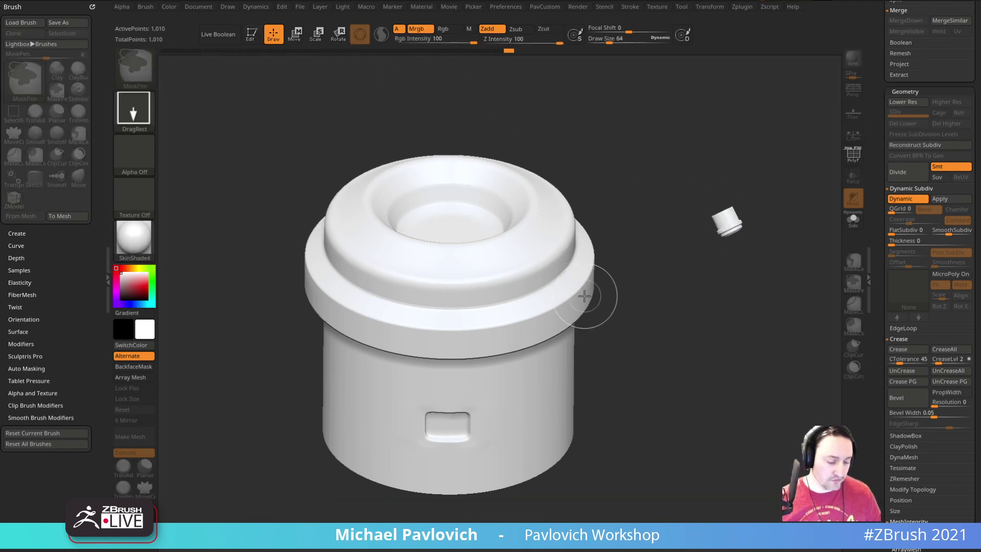
key("ctrl+n")
left_click_drag(525, 341, 544, 429)
left_click(251, 34)
Switch the material to StartupMaterial and mask the upper part of the cap from a straight side view.
left_click(135, 238)
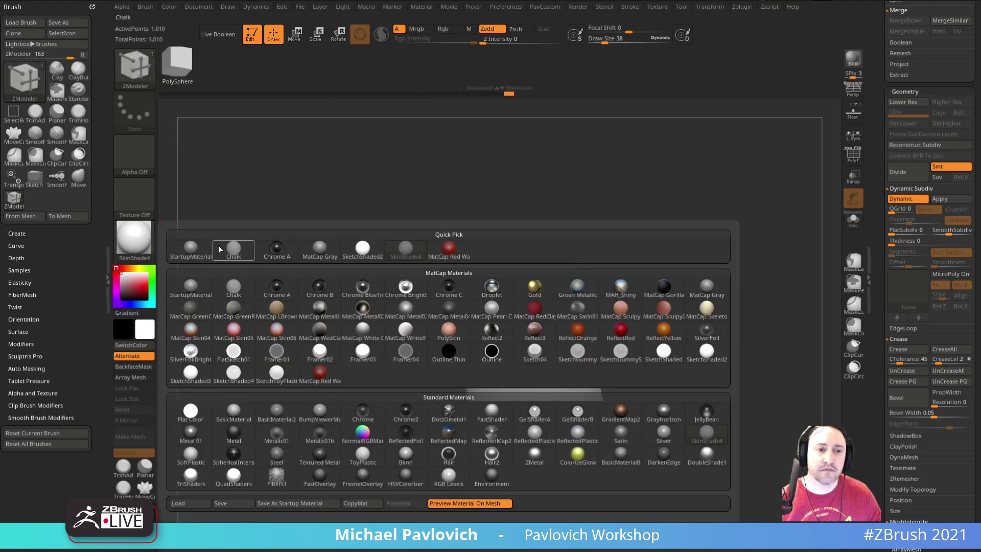
left_click(187, 248)
mouse_move(511, 194)
left_mouse_down("shift")
mouse_move(612, 233)
mouse_move(613, 276)
left_mouse_up("shift")
left_click_drag(295, 219, 620, 308, "ctrl")
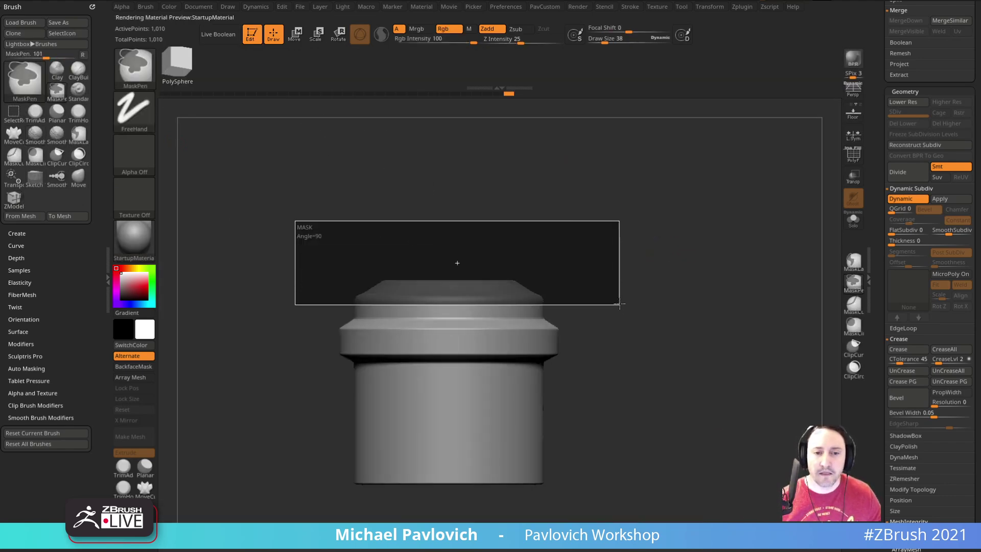
left_click_drag(735, 275, 716, 302)
Open the FiberMesh modifiers and preview fibers on the masked top of the cap.
left_click_drag(879, 317, 869, 199)
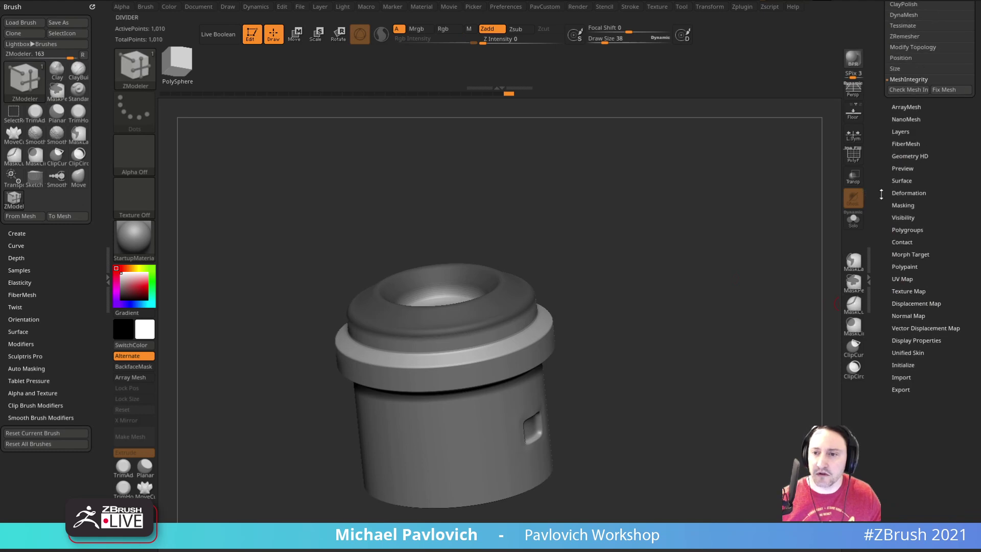
mouse_move(879, 158)
left_mouse_down()
mouse_move(879, 280)
mouse_move(878, 201)
left_mouse_up()
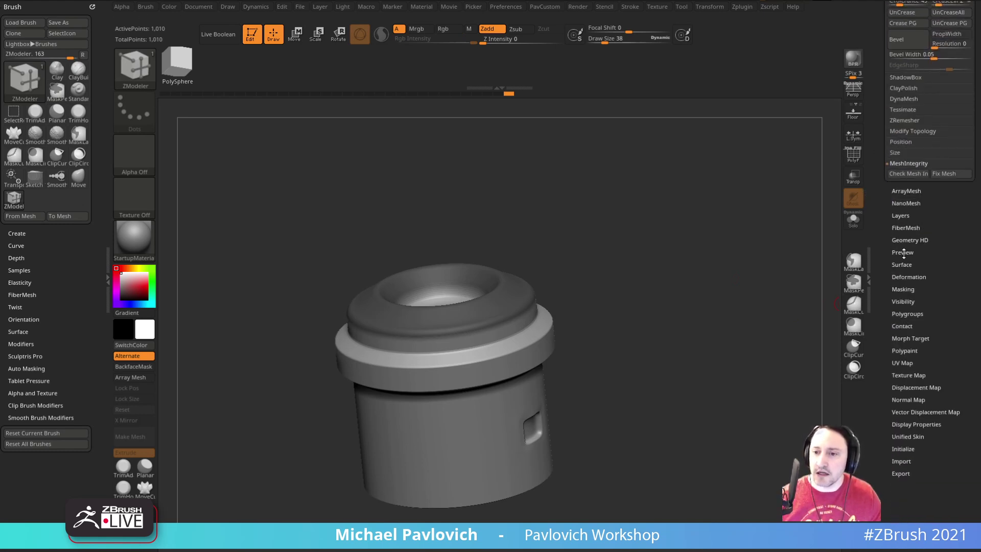
key("shift")
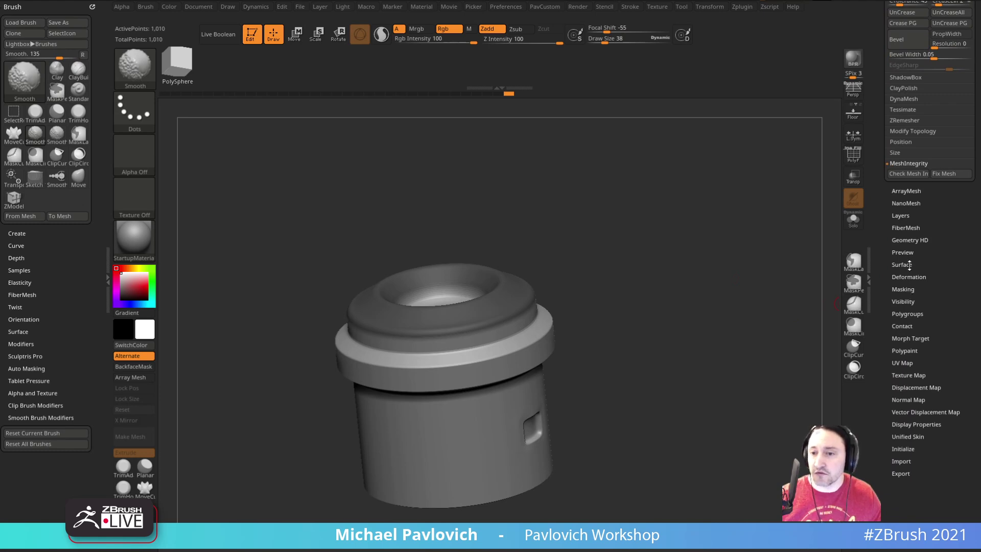
left_click(893, 228)
left_click(903, 256)
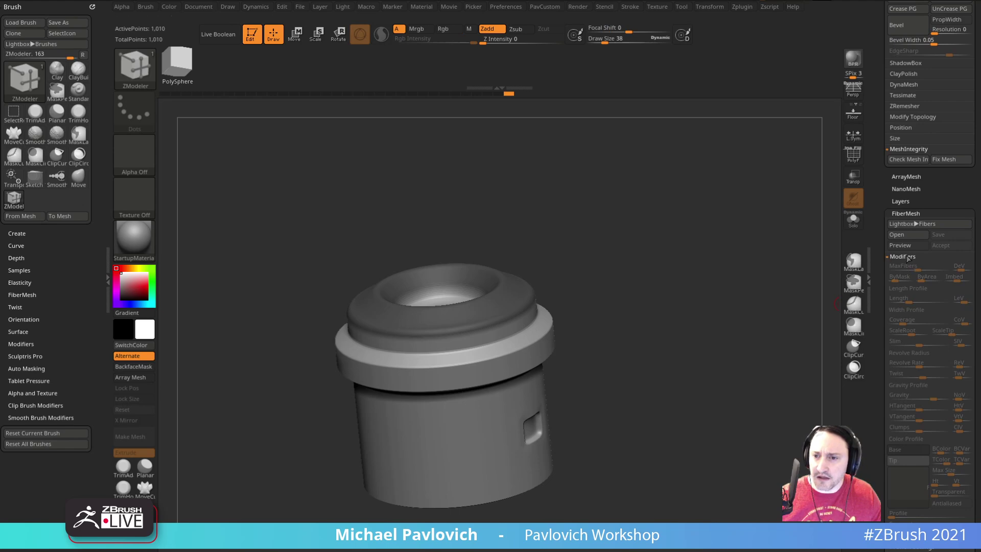
left_click(914, 247)
left_click_drag(800, 276, 836, 284)
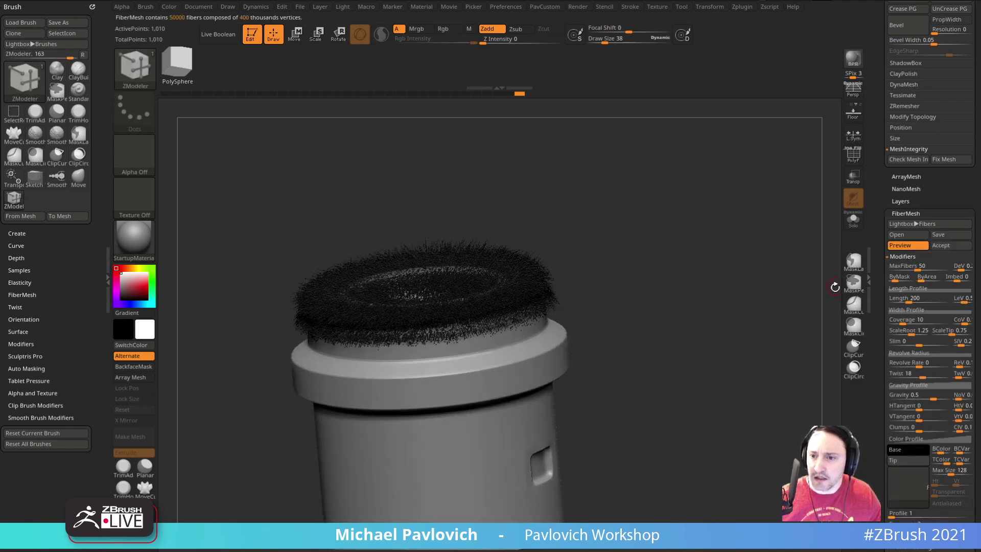
Set the fibers' MaxFibers to about 13.8, Length to about 638 and Coverage to about 290.
left_click_drag(918, 267, 885, 320)
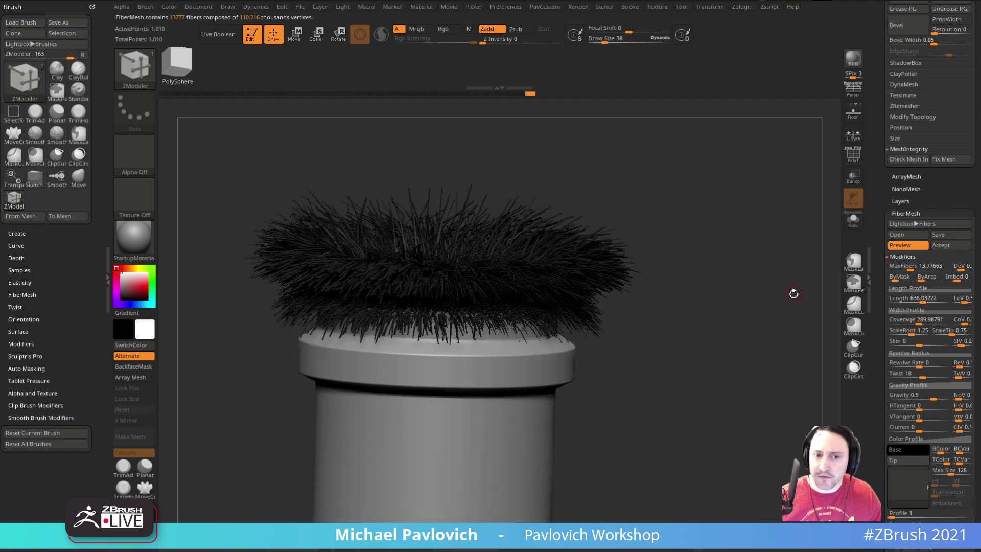
left_click_drag(795, 291, 813, 252)
Set the fibers' base and tip colors to white and render the result with BPR.
left_click(895, 451)
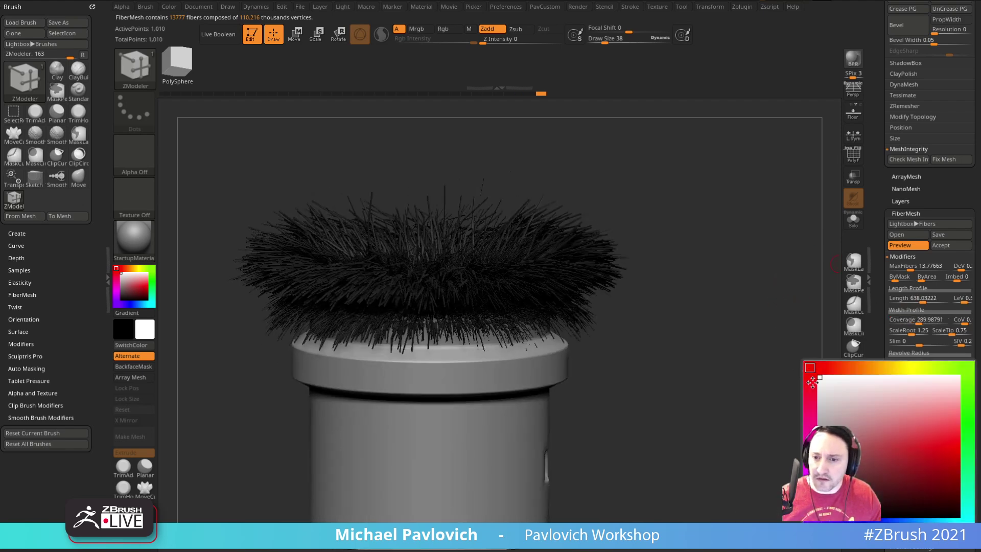
left_click(913, 461)
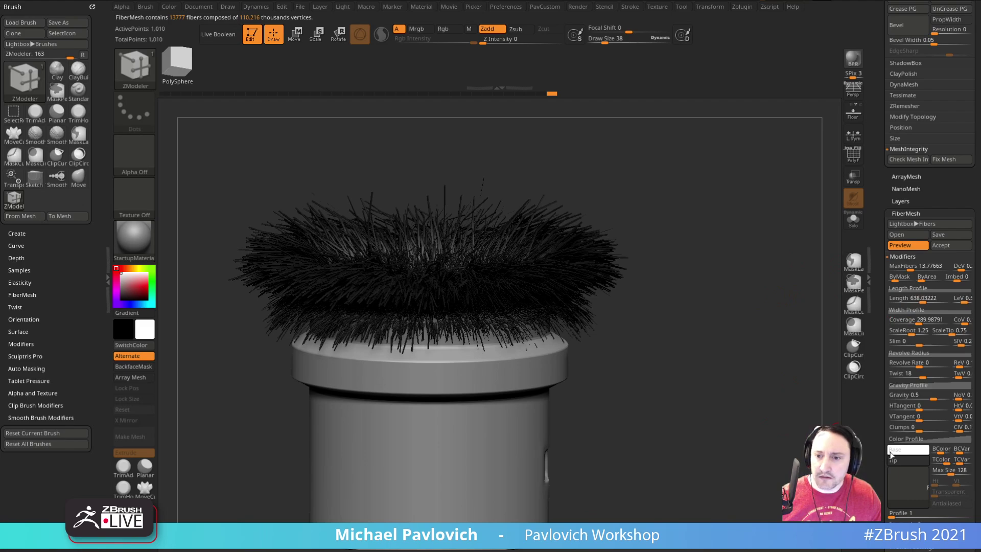
left_click(905, 459)
left_click(817, 380)
left_click_drag(720, 328, 797, 307)
key("shift+r")
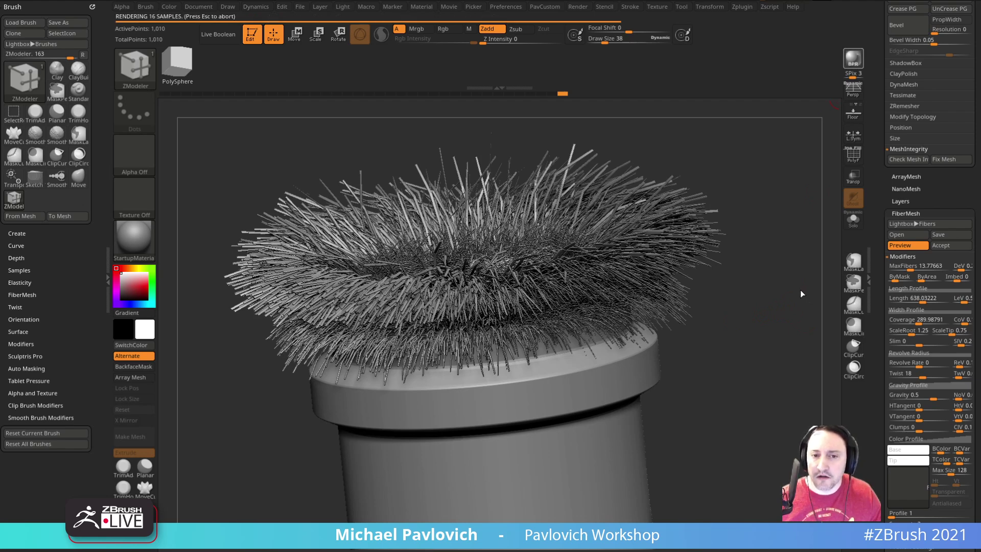
Open the fibers' BPR settings, set Profile to 4, and skip the performance note until the next restart.
left_click_drag(875, 332, 872, 233)
left_click(830, 278)
left_click(901, 259)
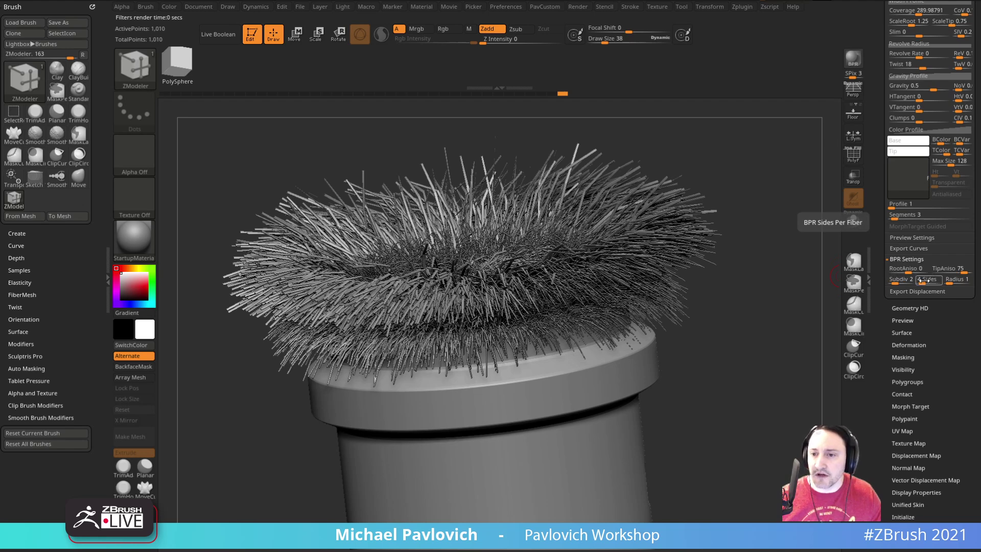
scroll(896, 227, "up", 1)
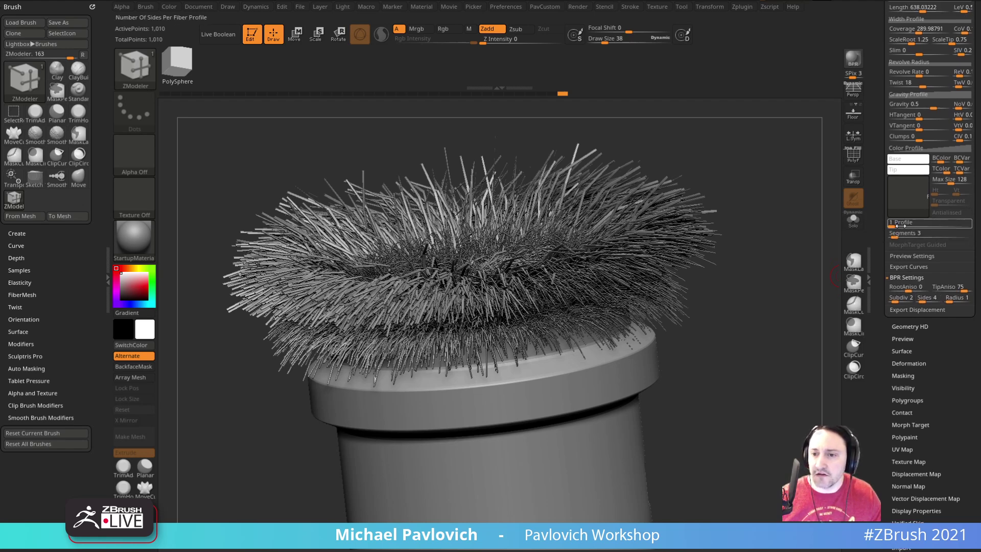
left_click(905, 225)
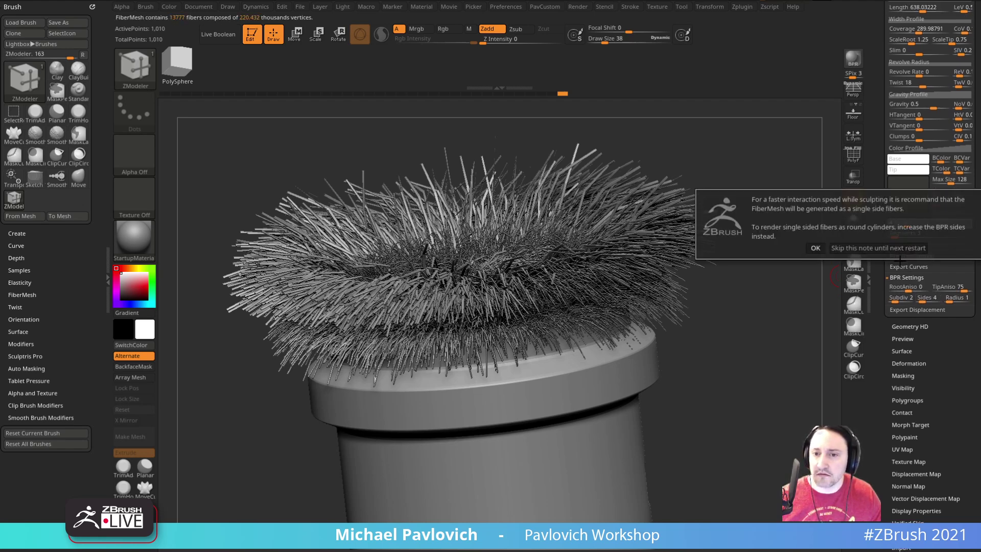
left_click(879, 248)
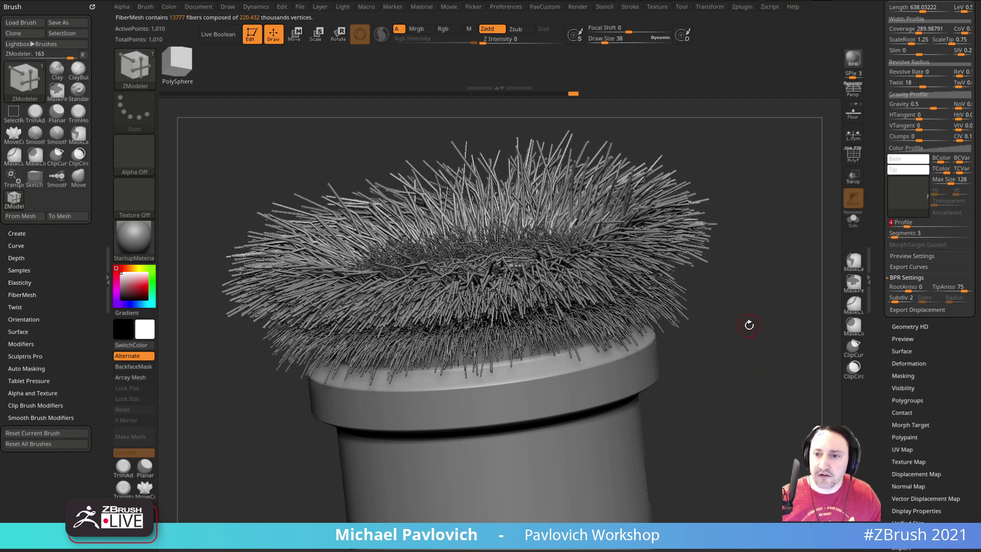
Set the fibers' Segments to 6.
left_click(898, 235)
type("6")
key("Return")
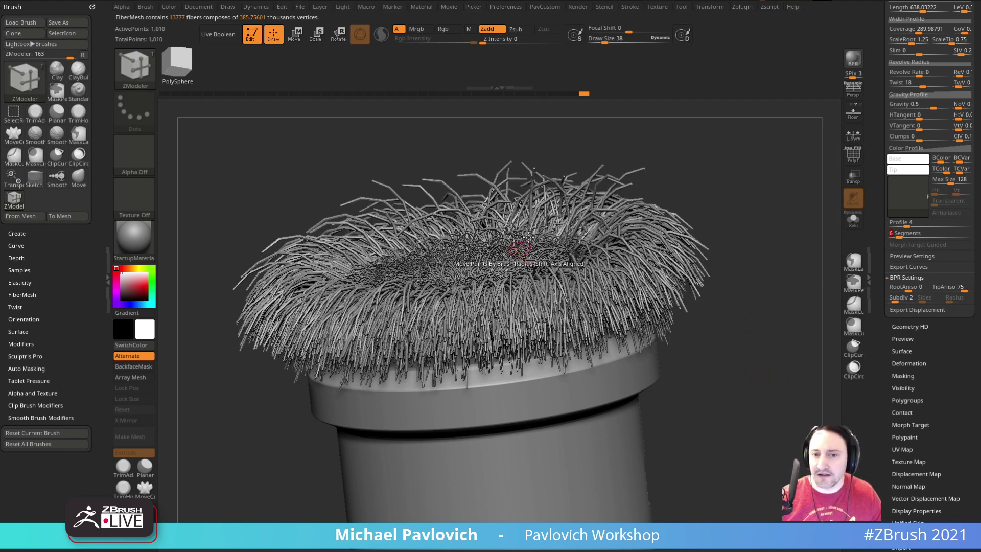
left_click_drag(769, 295, 714, 289, "shift")
left_click_drag(758, 204, 747, 240)
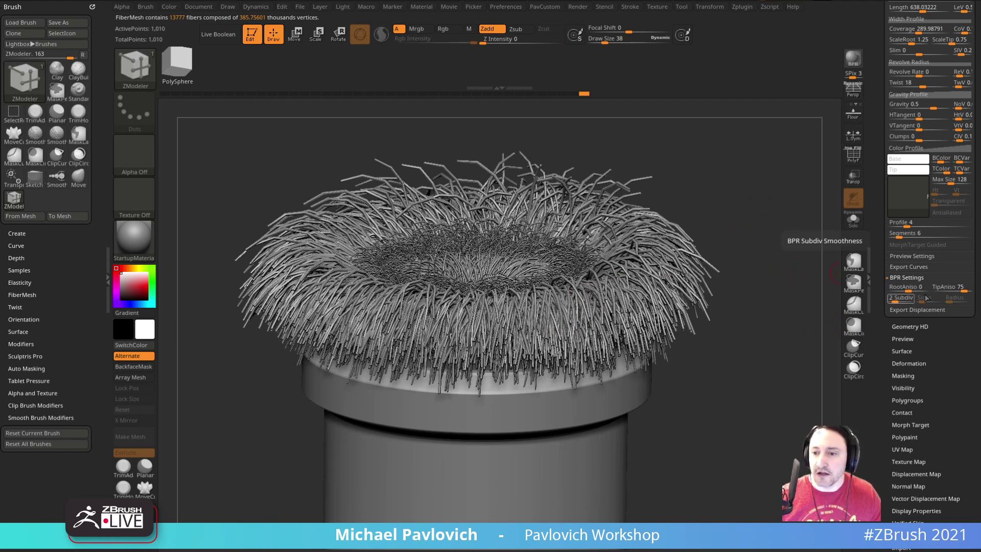
Set the fibers' BPR Subdiv to 0 and render them with BPR.
left_click_drag(904, 298, 887, 302)
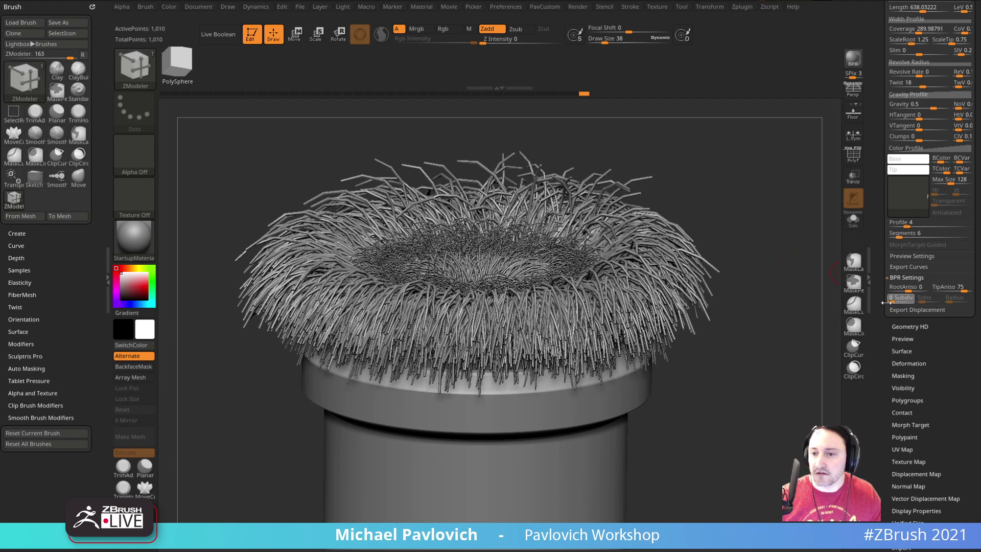
left_click(851, 59)
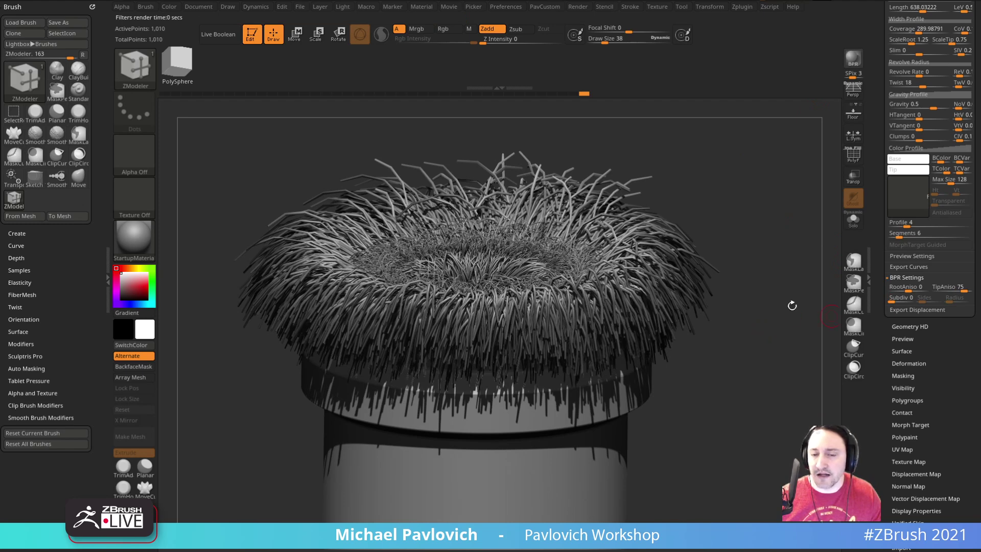
mouse_move(785, 258)
left_mouse_down()
mouse_move(775, 265)
mouse_move(712, 212)
left_mouse_up()
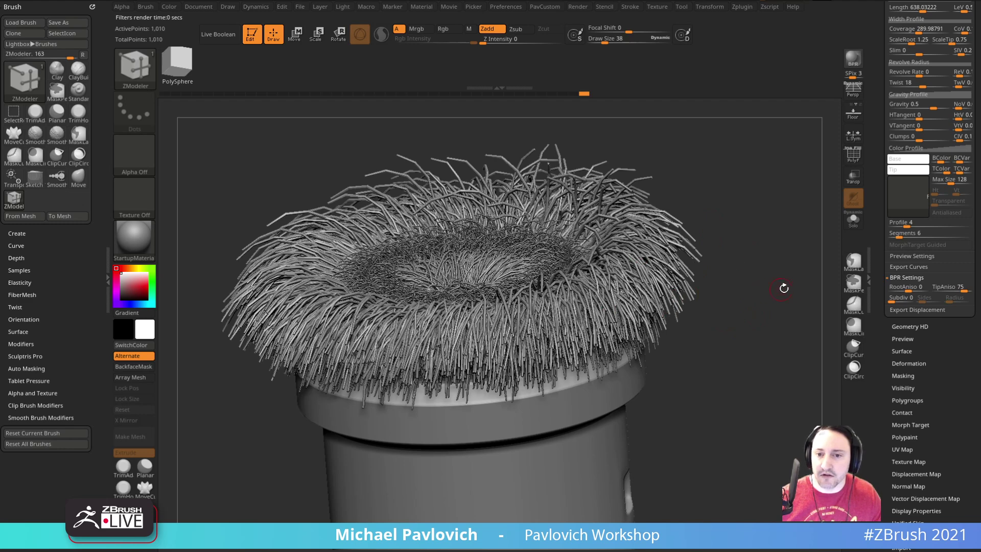
Set the fibers' BPR Subdiv to 2 and Profile to 1, and render them with BPR.
key("grave")
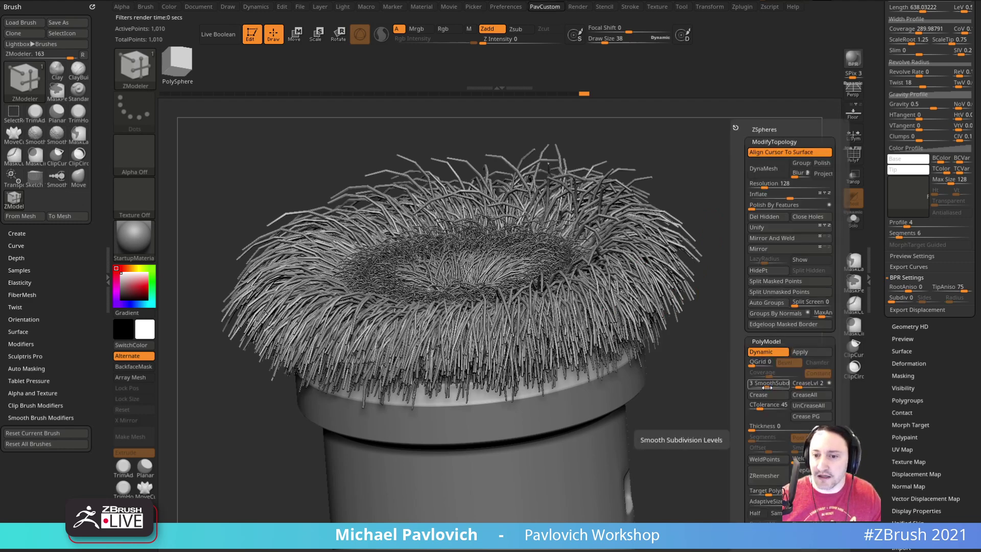
left_click_drag(773, 322, 774, 314)
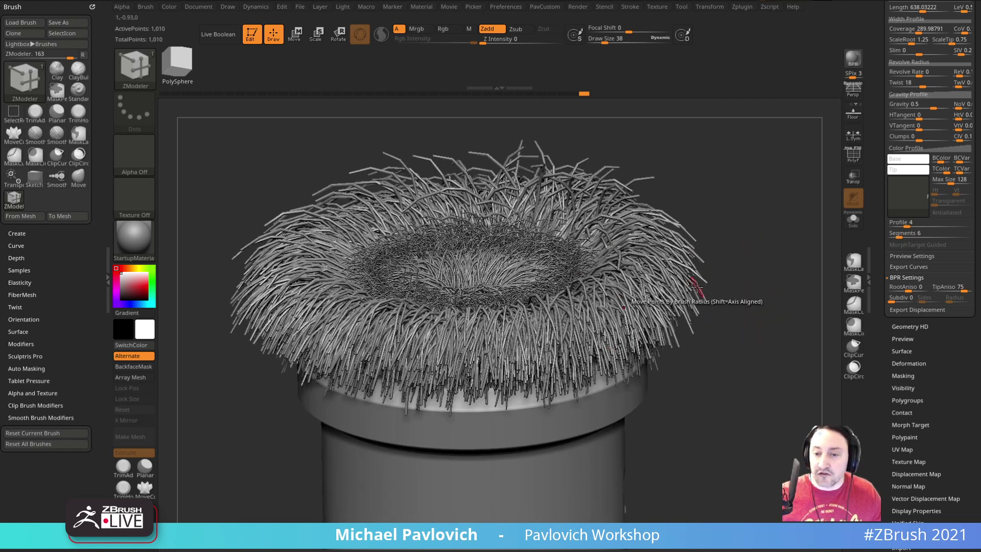
left_click_drag(893, 301, 891, 303)
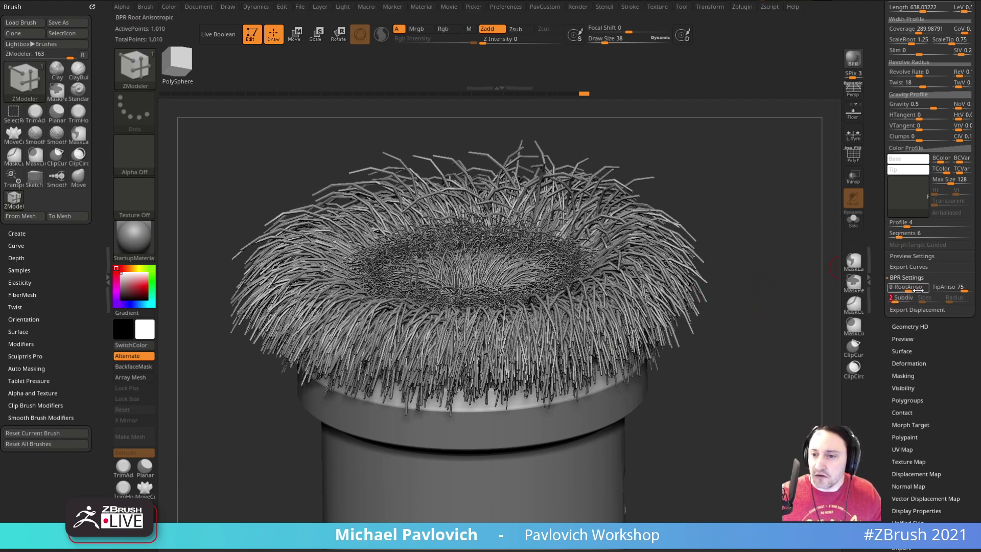
left_click(894, 225)
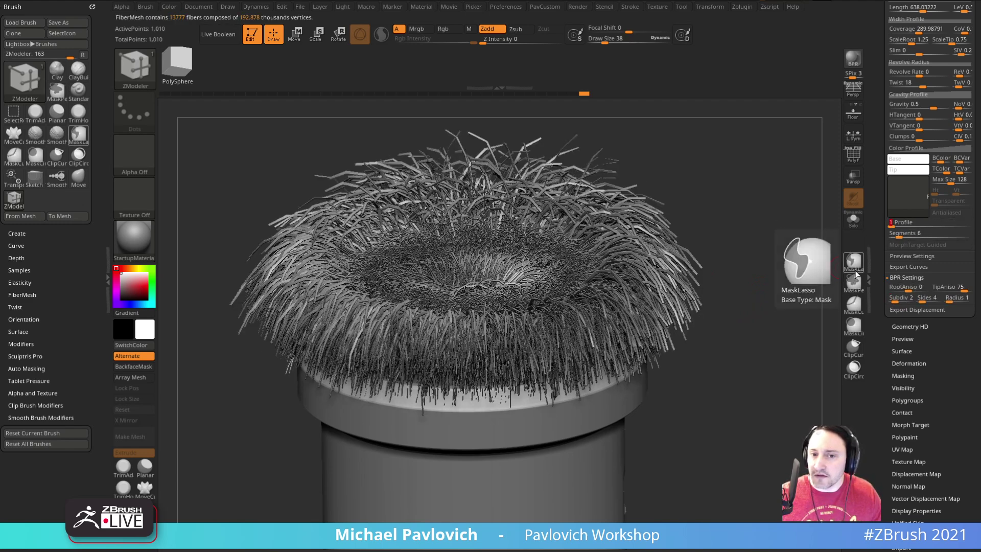
left_click(853, 58)
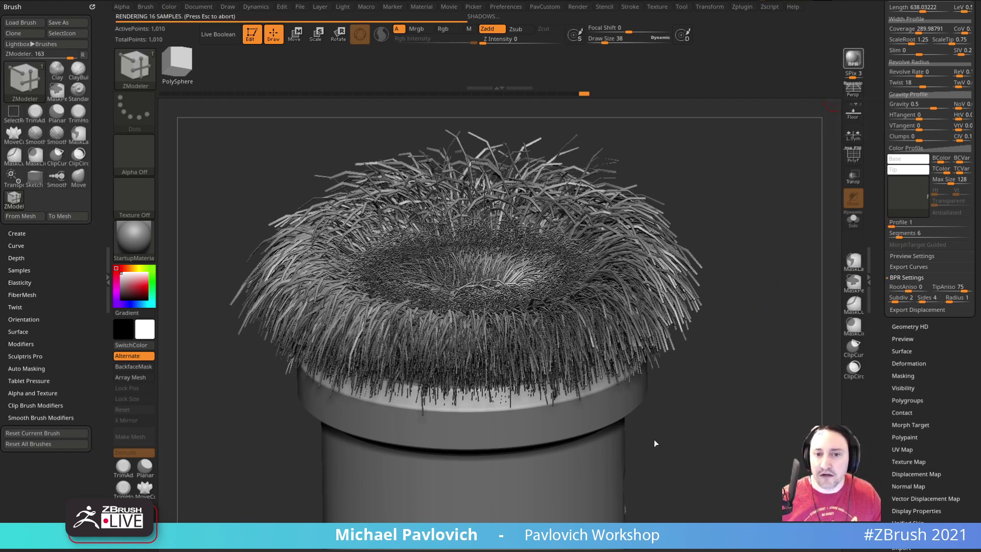
Set the fibers' Segments to 3 and render them with BPR.
left_click_drag(882, 252, 885, 340)
left_click(905, 295)
left_click_drag(880, 296, 893, 325)
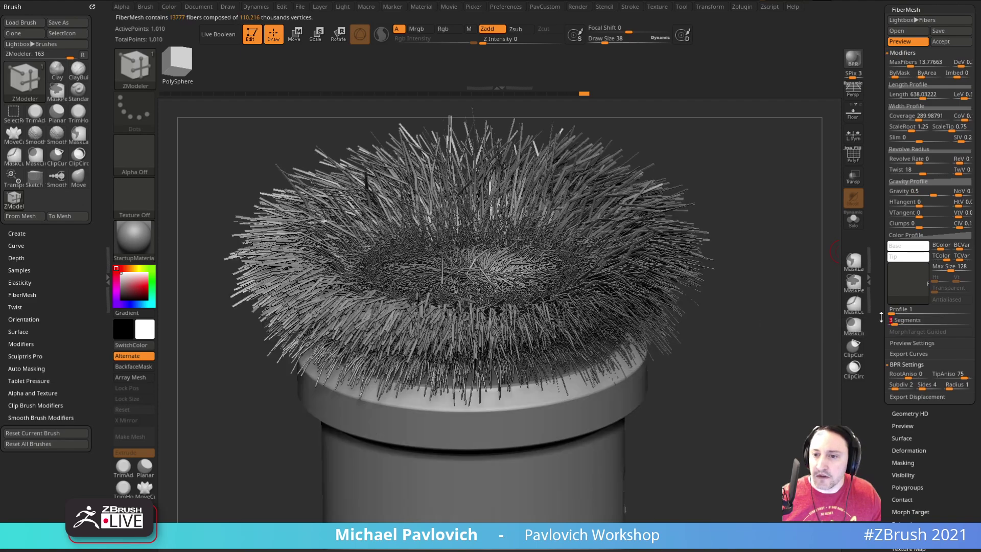
key("shift+r")
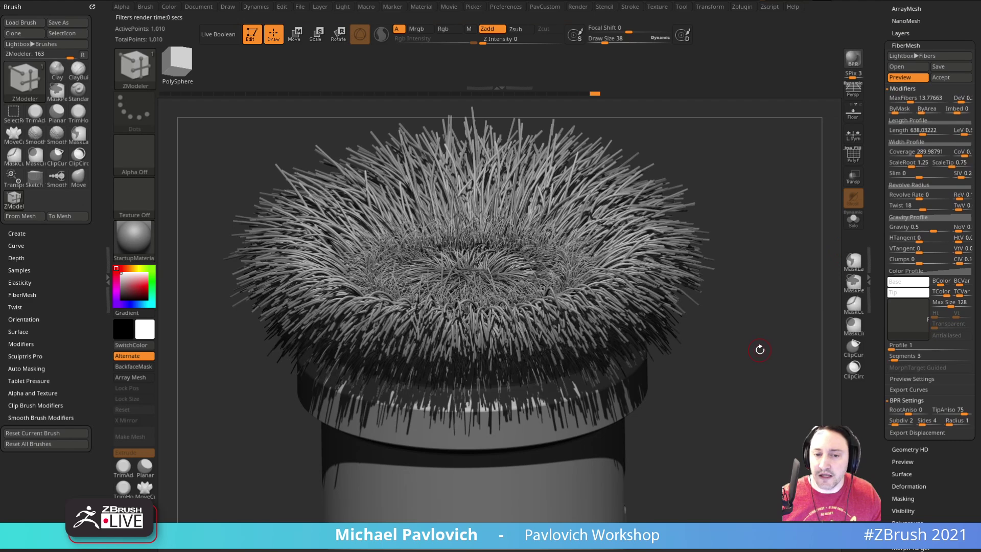
Accept the previewed fibers as a new subtool.
left_click_drag(939, 88, 939, 142)
left_click(935, 131)
left_click(863, 154)
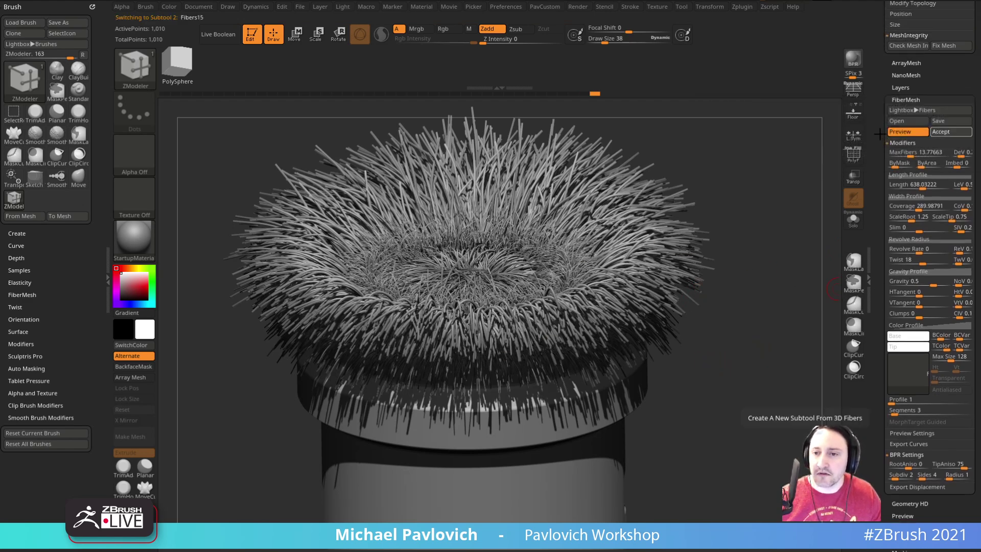
Switch to the GroomerStrong brush for the fiber subtool.
mouse_move(780, 227)
left_mouse_down()
mouse_move(792, 221)
mouse_move(778, 228)
left_mouse_up()
key("b")
key("g")
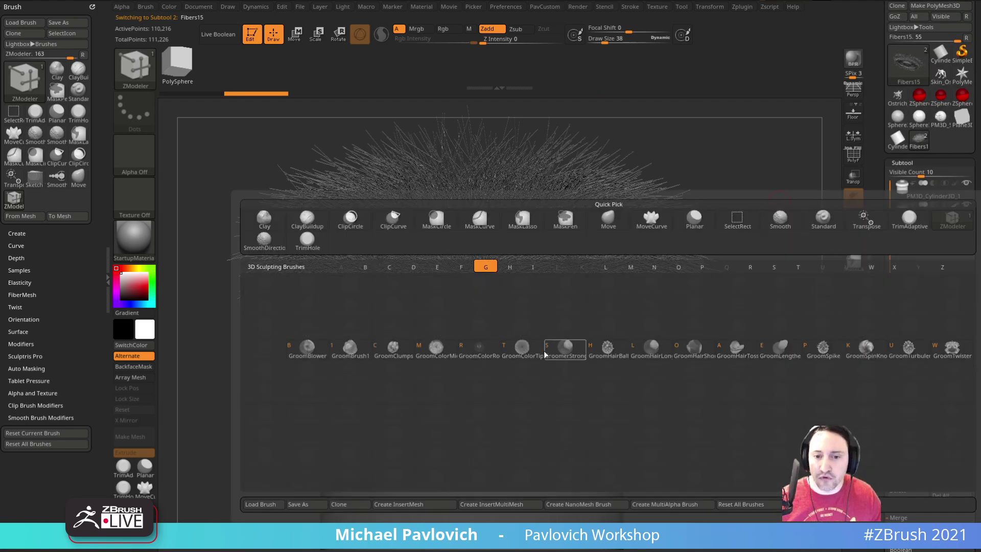
left_click(565, 349)
Try a grooming stroke with an adjusted draw size on the fibers and undo it.
key("s")
left_click(673, 270)
mouse_move(630, 236)
left_mouse_down()
mouse_move(619, 244)
mouse_move(656, 249)
left_mouse_up()
key("ctrl+z")
Set the draw size to 212 and render the fiber subtool with BPR.
key("s")
left_click(750, 271)
left_click_drag(788, 260, 736, 286, "alt")
left_click_drag(722, 295, 741, 293)
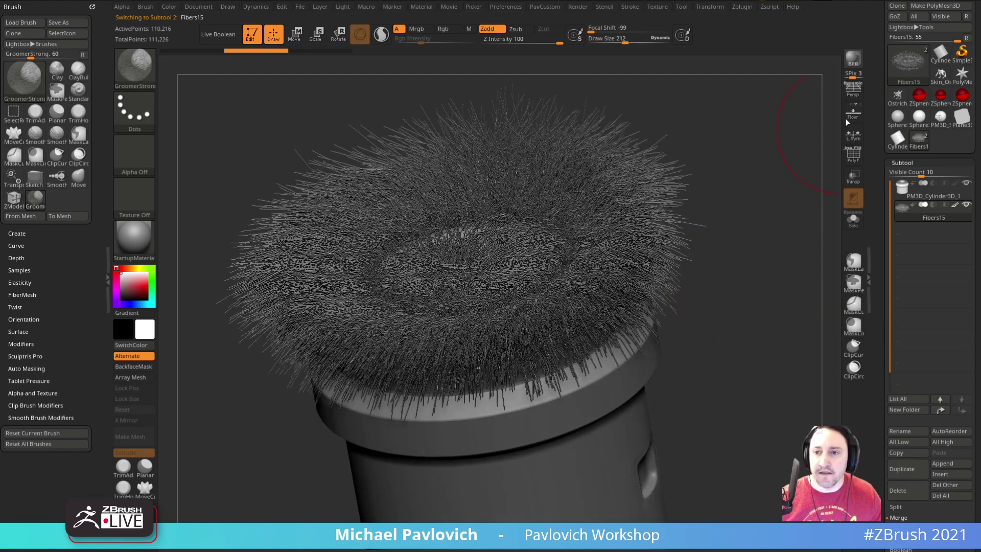
key("shift+r")
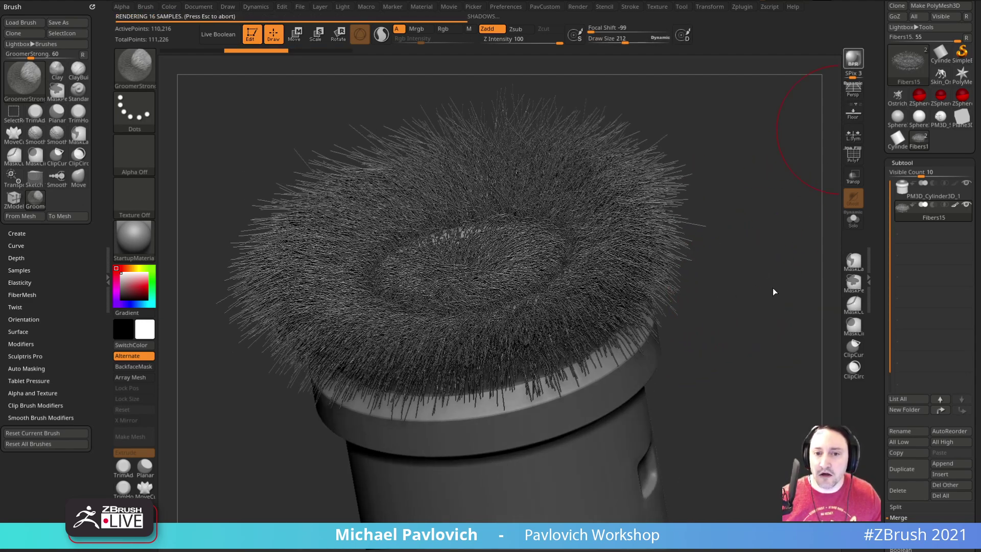
Set the draw size to 112 and convert the fibers' BPR render to geometry.
key("s")
left_click_drag(773, 285, 764, 285)
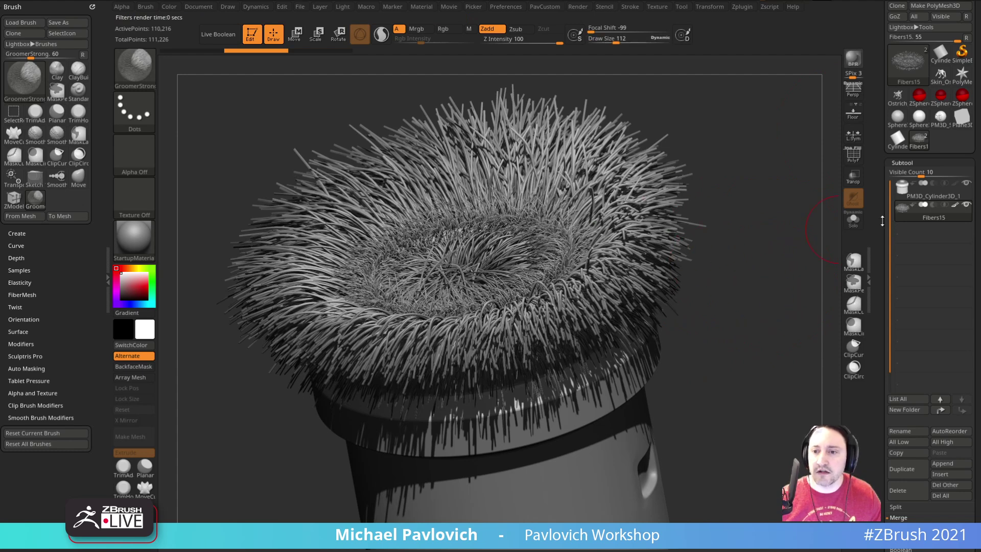
scroll(891, 301, "down", 4)
key("shift")
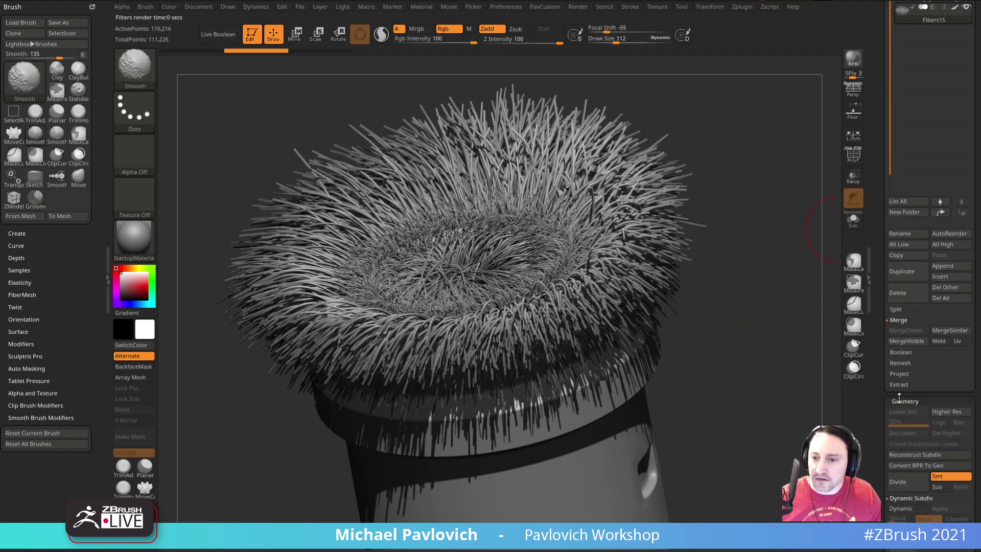
scroll(900, 394, "down", 6)
left_click(912, 168)
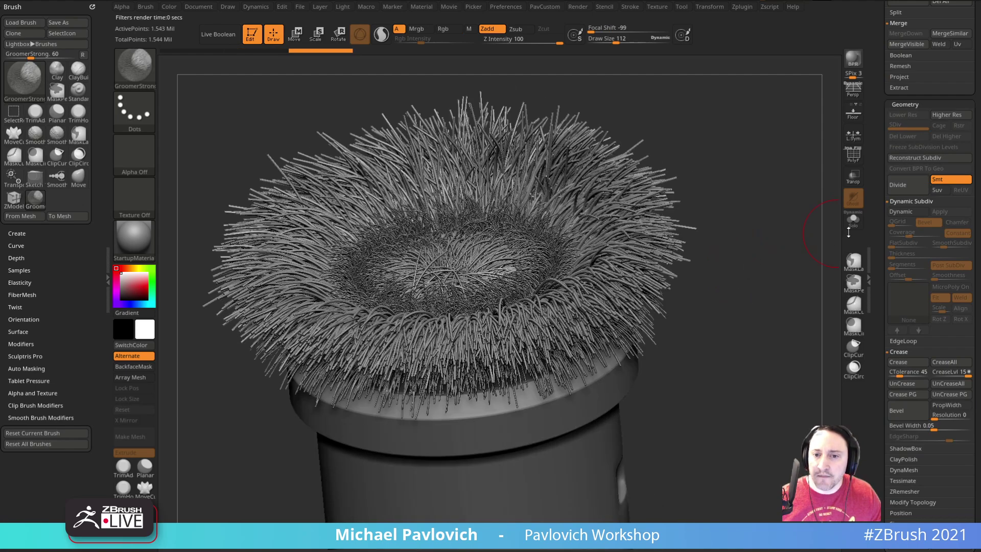
Show the polyframe on the converted fibers to examine their topology and hide it again.
left_click(852, 153)
left_click_drag(793, 184, 777, 225, "alt")
left_click(853, 155)
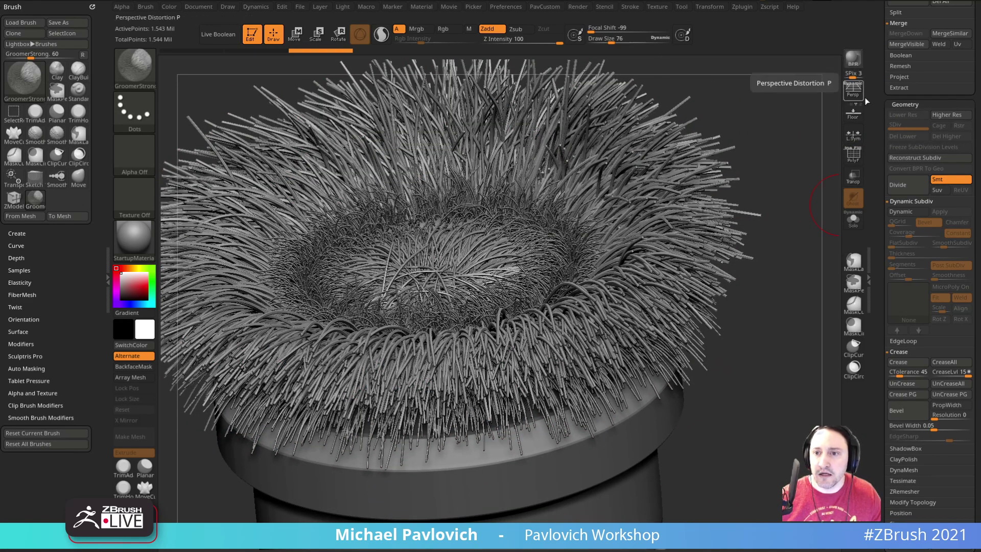
Check which FiberMesh modifiers are available for the converted fiber geometry.
scroll(879, 90, "down", 10)
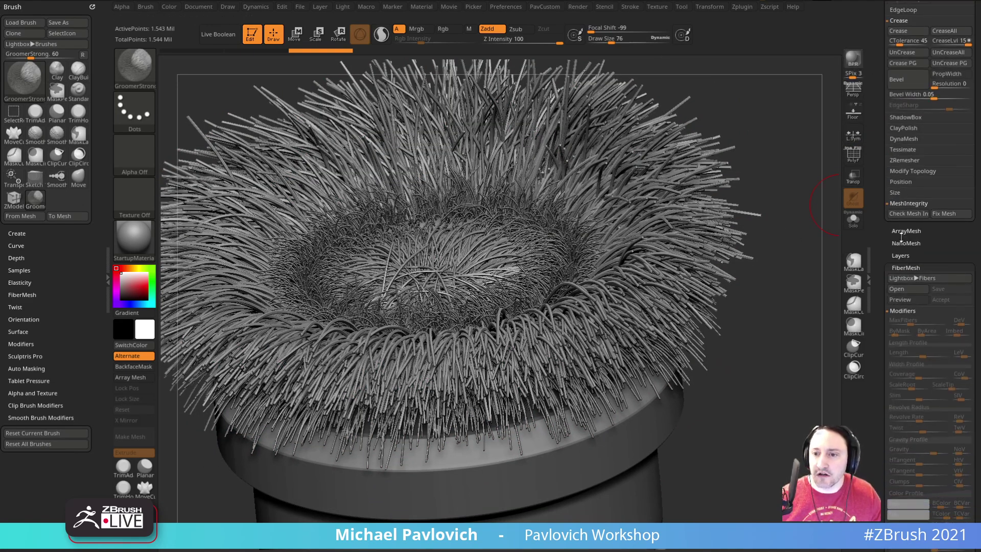
left_click(906, 267)
scroll(890, 305, "up", 5)
scroll(889, 305, "down", 5)
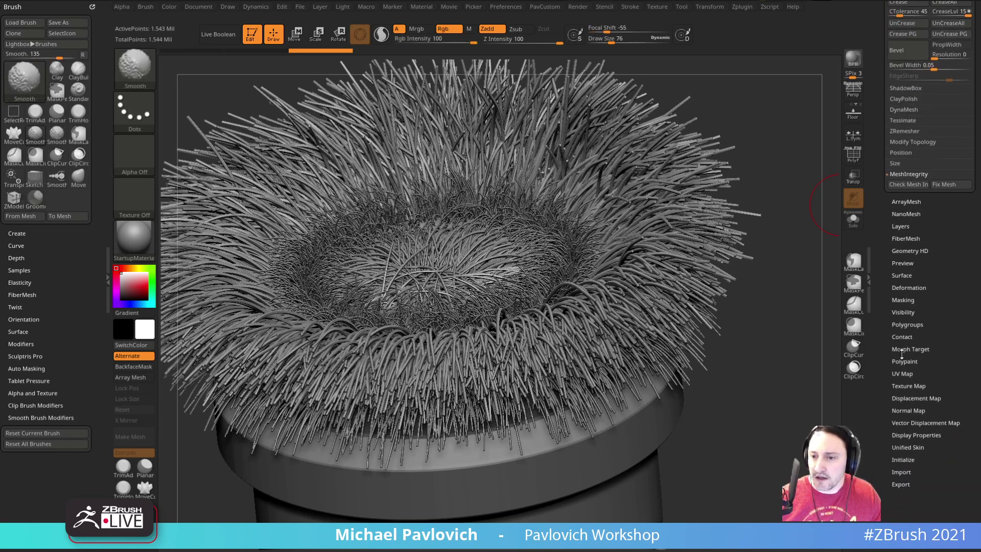
left_click(905, 238)
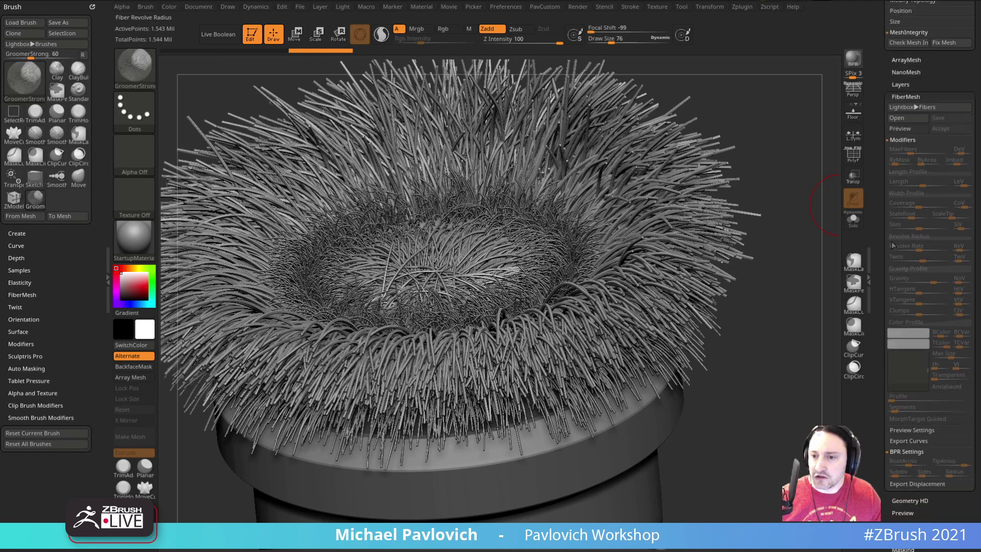
Render the converted fibers with BPR and examine them up close with the polyframe on and off.
key("shift+r")
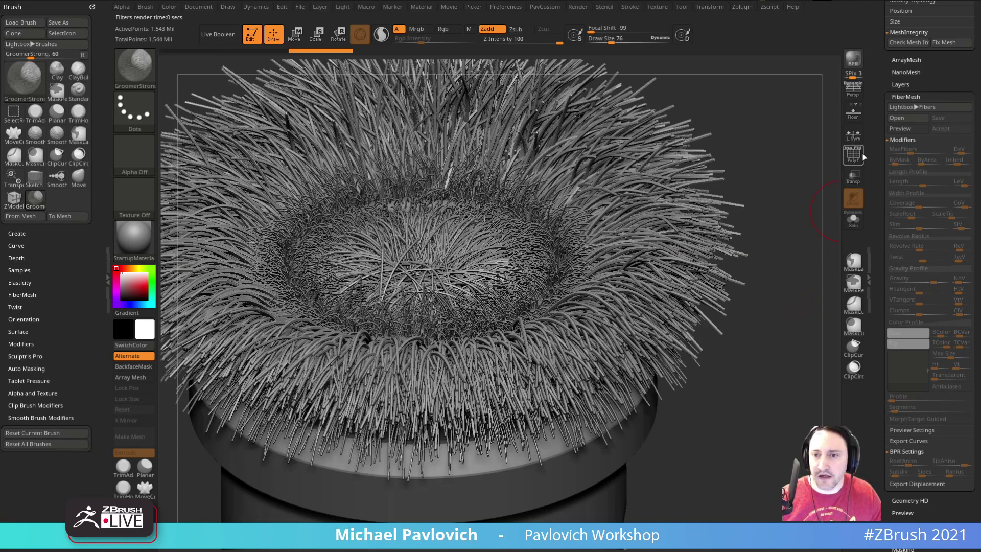
left_click(851, 155)
left_click(846, 156)
right_click_drag(782, 227, 795, 243, "alt")
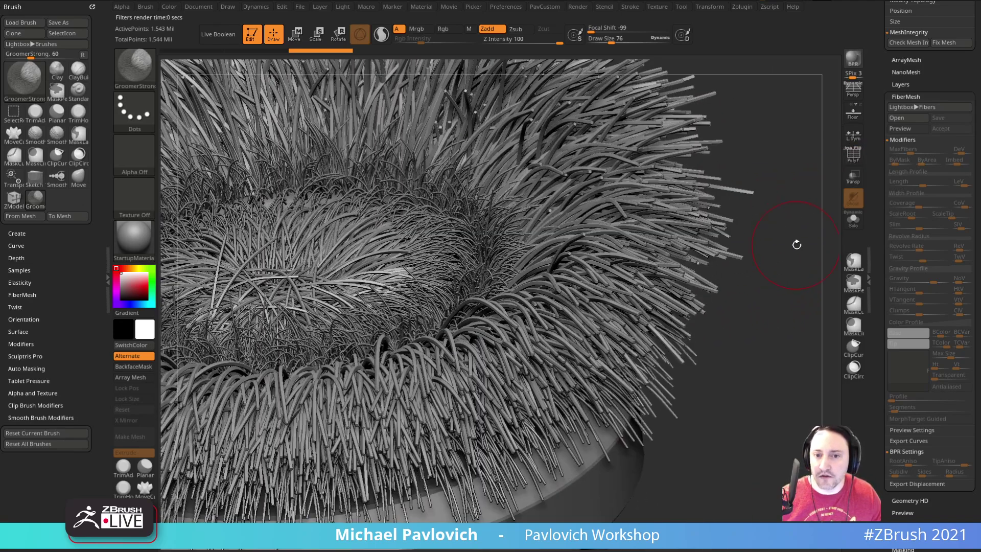
Turn on dynamic subdivision for the fiber geometry with a smooth subdivision level of 1.
key("2")
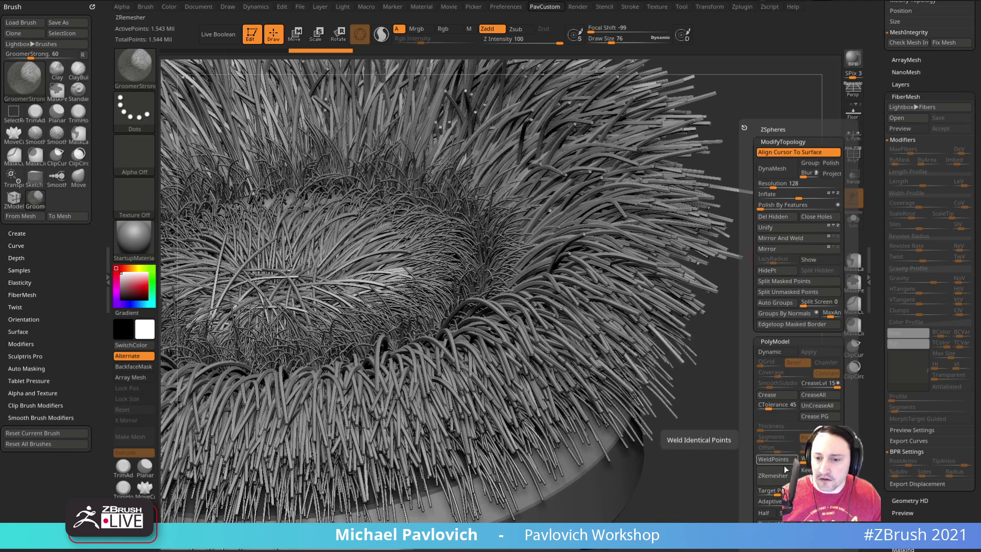
left_click(772, 351)
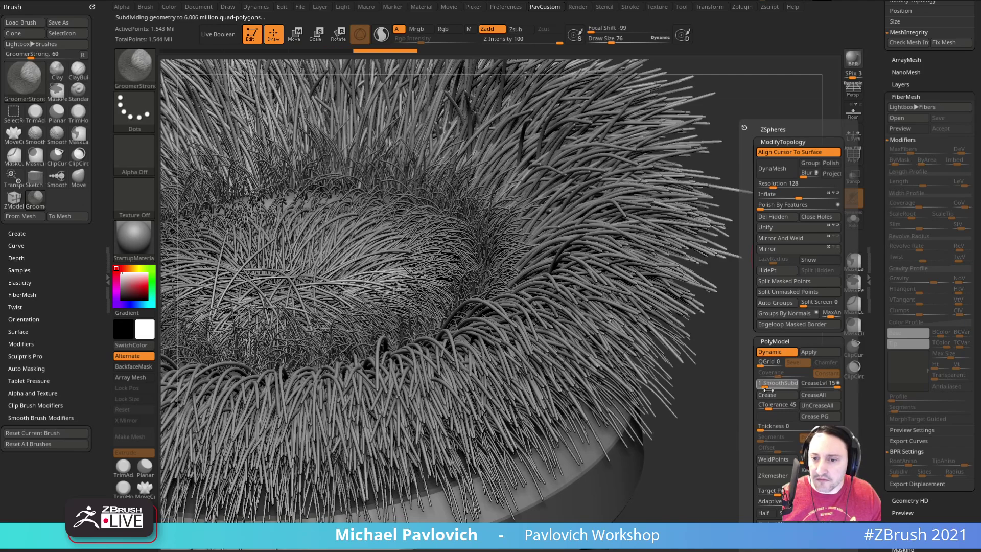
mouse_move(696, 364)
right_mouse_down("ctrl")
mouse_move(757, 318)
mouse_move(782, 339)
mouse_move(796, 338)
right_mouse_up("ctrl")
right_click_drag(782, 290, 769, 327, "alt")
Set the brush draw size to 46 with the whole fiber ring in view.
left_click_drag(876, 119, 875, 240)
key("s")
left_click_drag(754, 280, 749, 280)
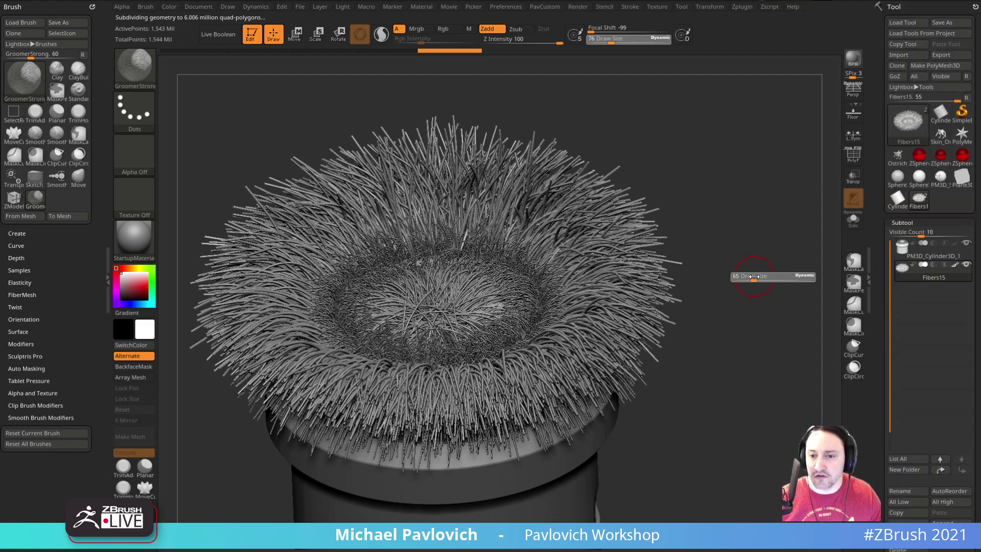
right_click_drag(798, 281, 813, 287, "alt")
mouse_move(812, 287)
right_mouse_down()
mouse_move(813, 274)
mouse_move(788, 271)
mouse_move(812, 323)
mouse_move(840, 277)
right_mouse_up()
Expand the FiberMesh Export Curves settings and check whether curve export is available for the converted fibers.
scroll(879, 298, "down", 15)
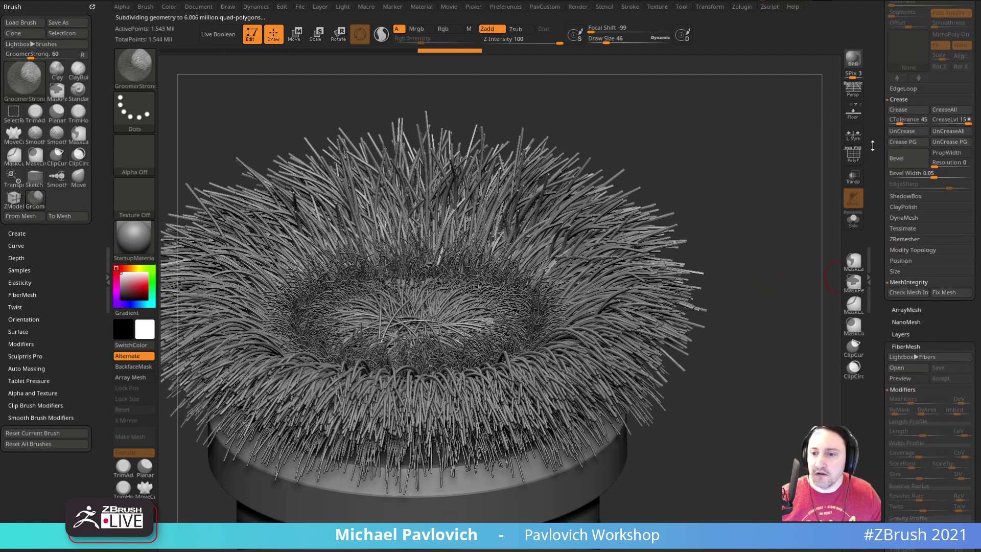
scroll(879, 214, "down", 4)
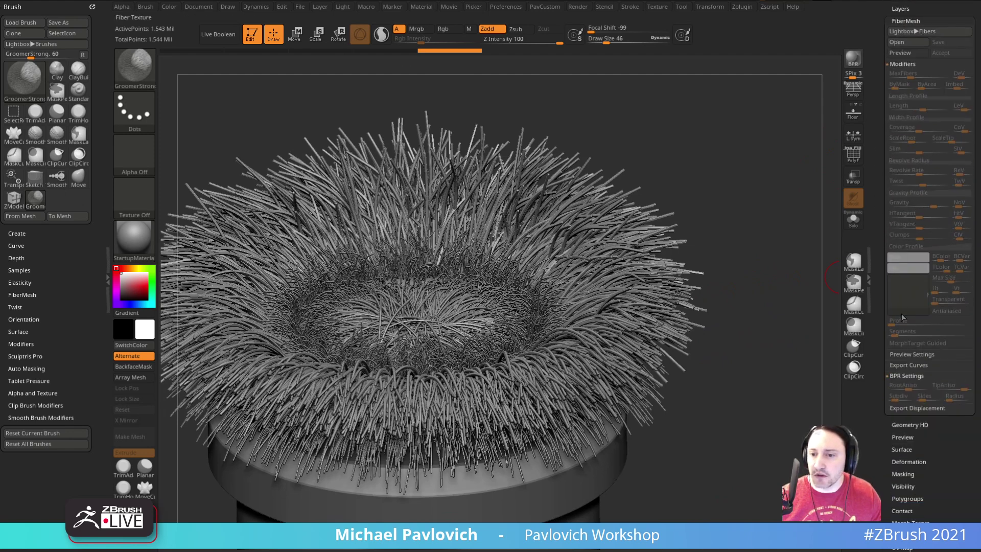
left_click(907, 366)
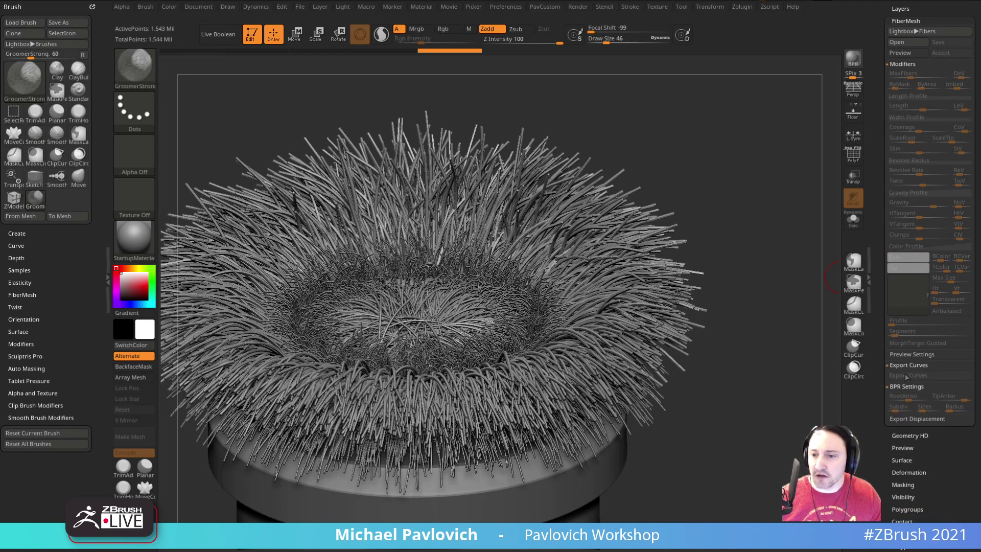
scroll(877, 346, "up", 1)
scroll(877, 345, "down", 3)
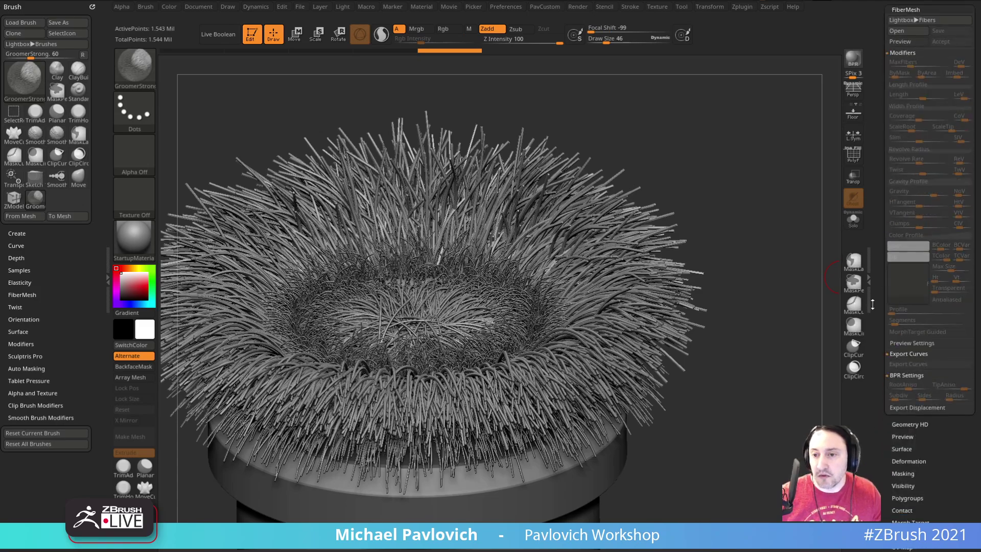
left_click_drag(805, 281, 806, 258)
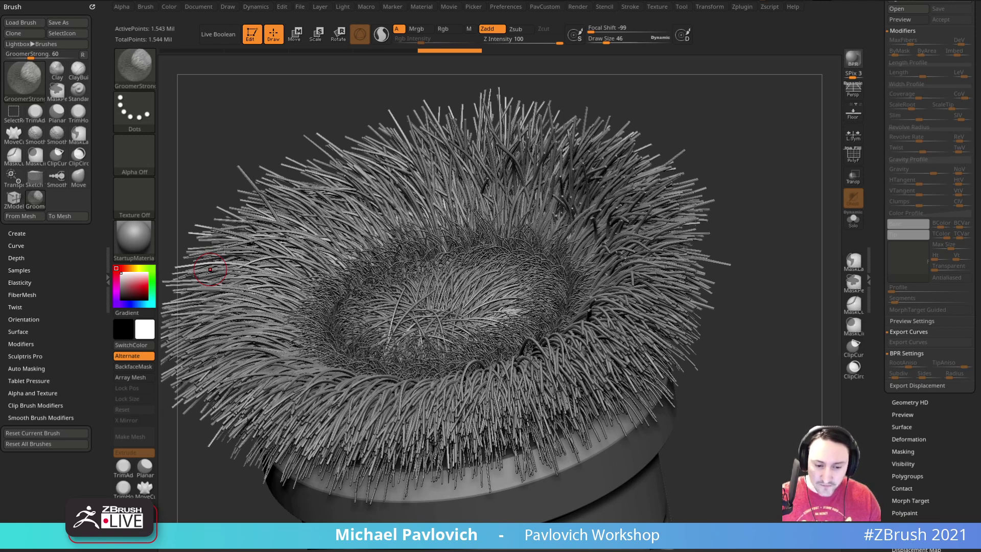
Switch to the Hasbro ZBrush Summit 2020 video on YouTube, enlarge the player and jump back to the gray spaceship model.
key("alt+Tab")
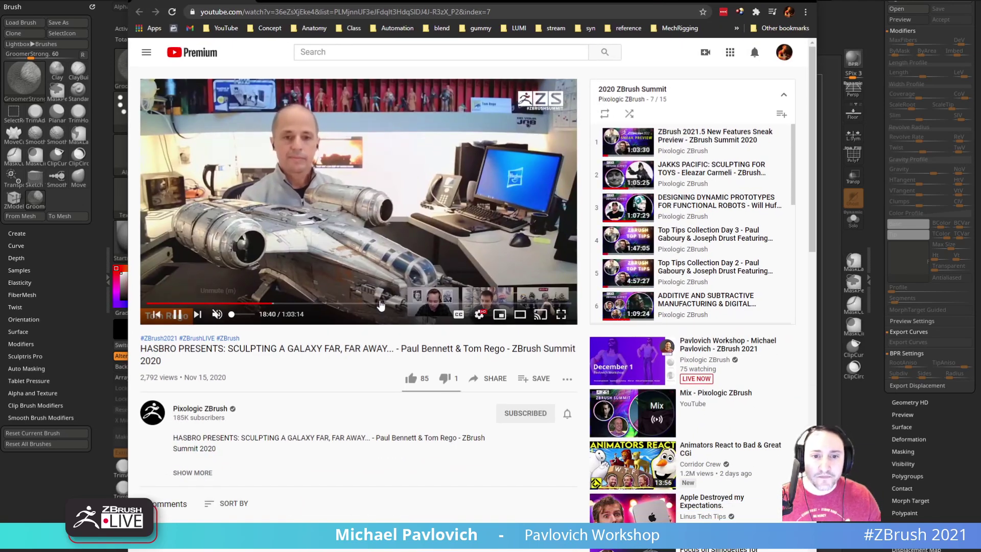
left_click(520, 314)
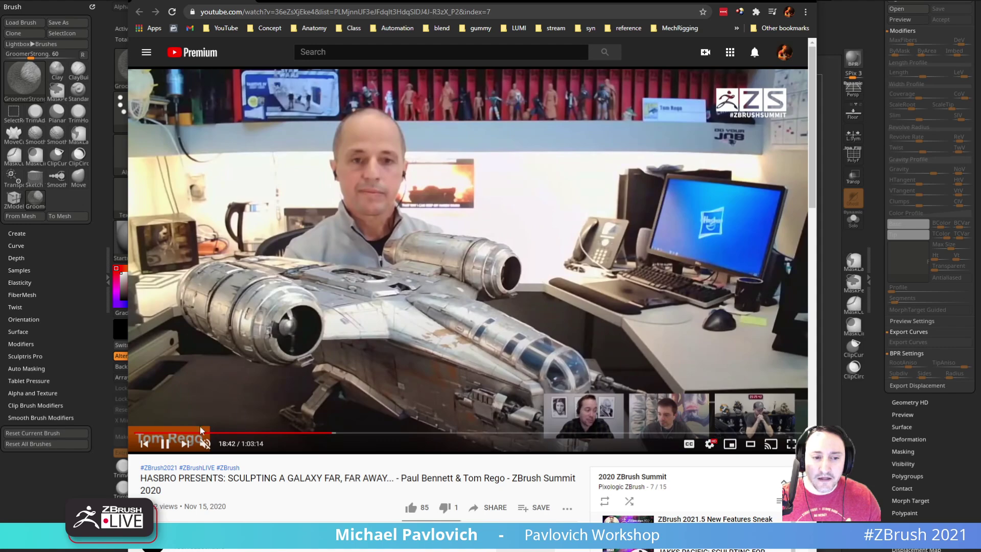
left_click(162, 433)
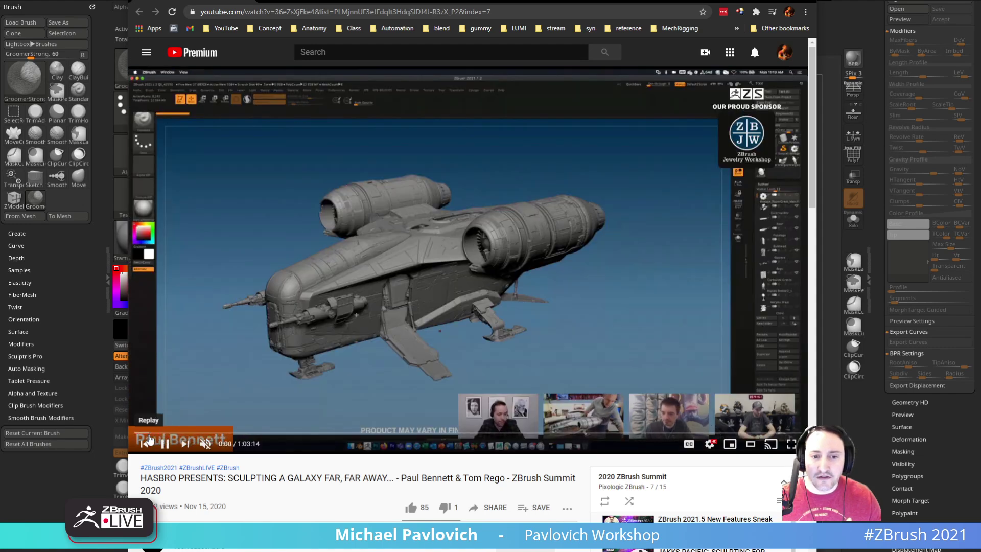
left_click(159, 433)
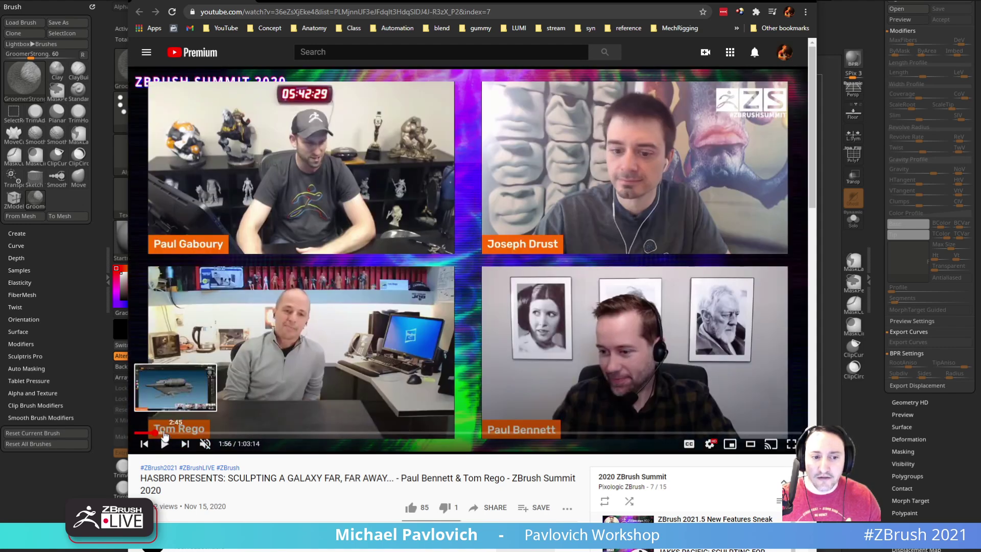
left_click(164, 434)
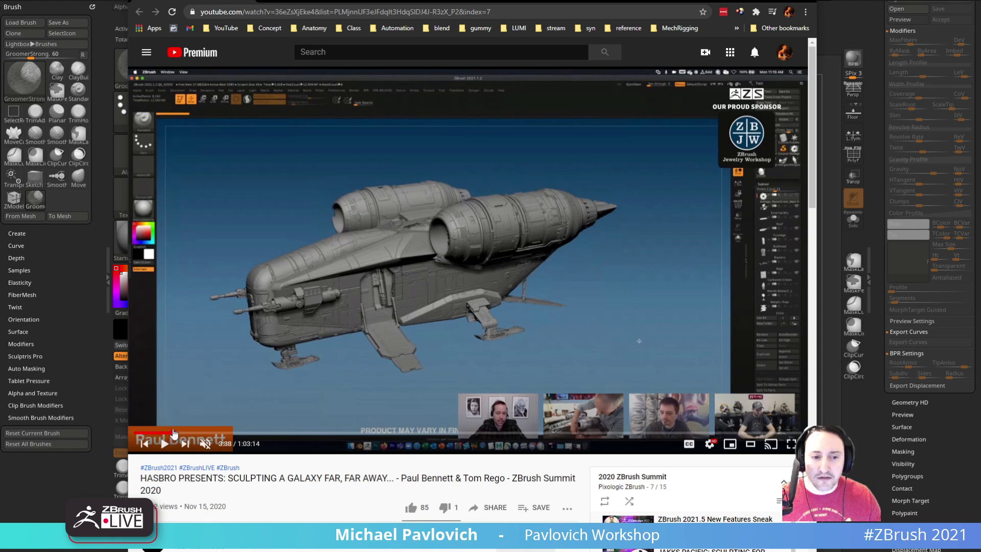
left_click(178, 433)
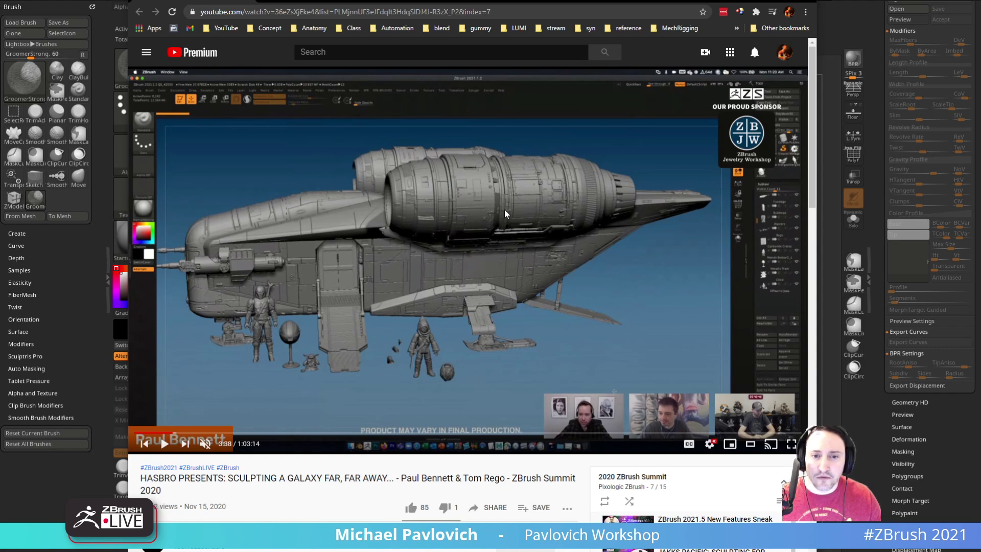
Skim the Hasbro video forward through the blaster pistol, backpack and carbonite slab models.
left_click(187, 434)
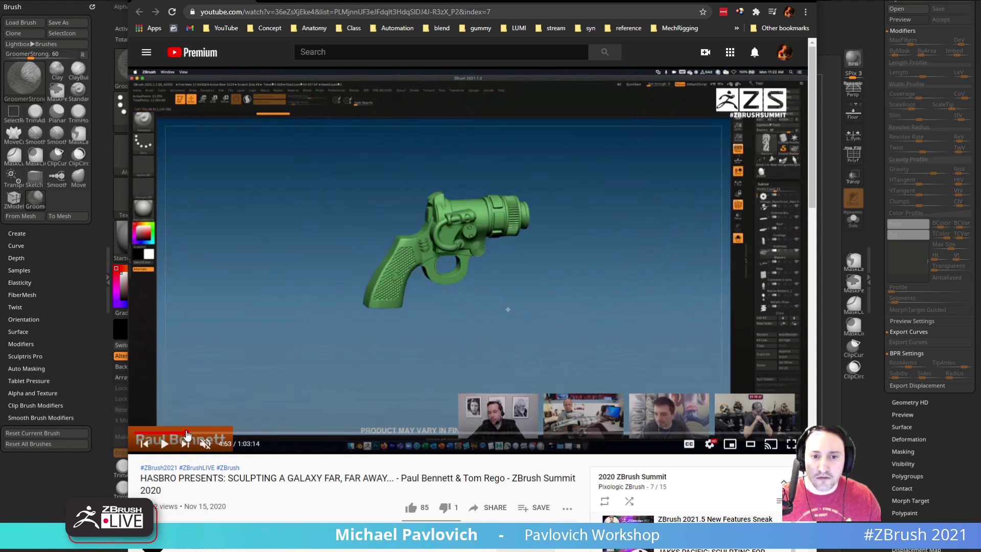
left_click(191, 433)
left_click(196, 433)
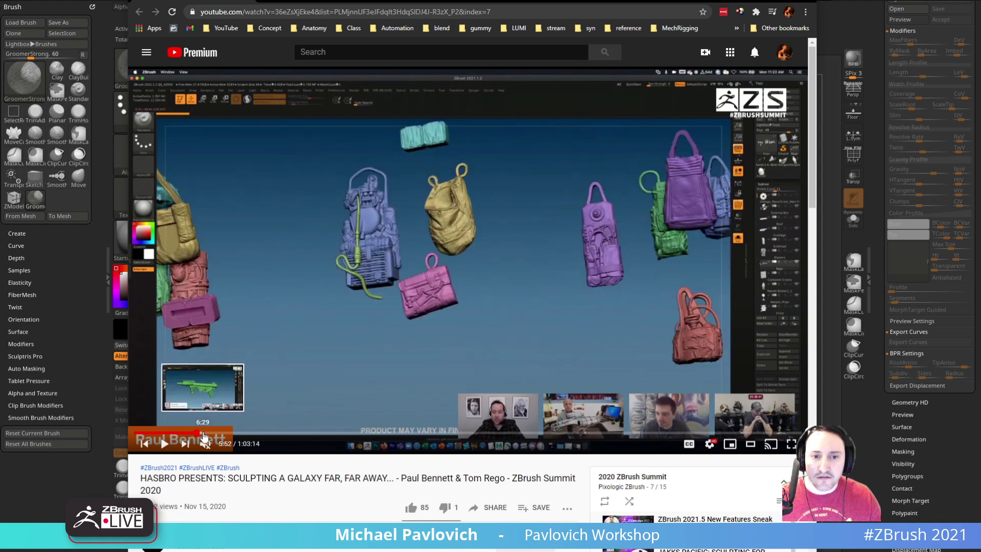
left_click(203, 434)
left_click(217, 433)
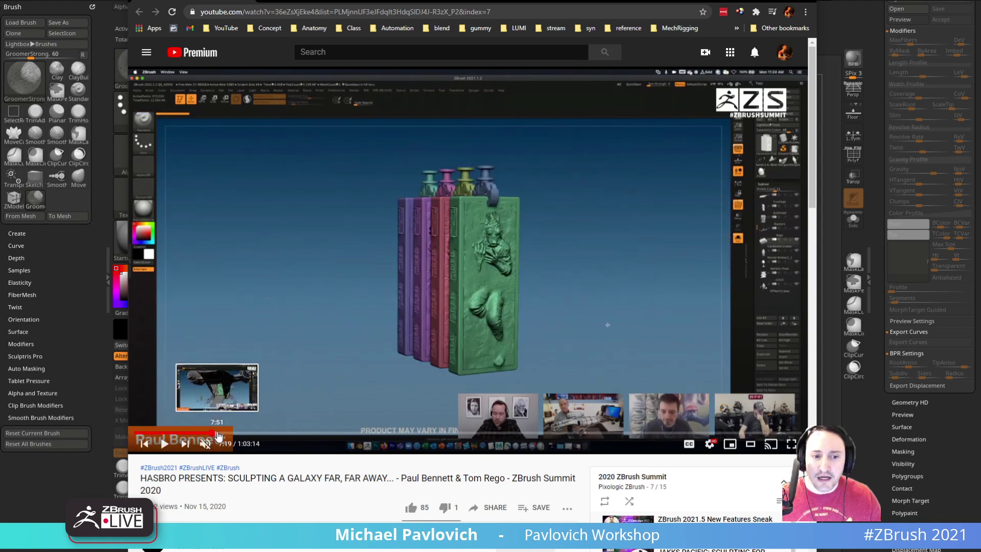
left_click(221, 434)
left_click(226, 433)
Skim past the carbonite slabs and green storage cabinet to the spaceship shown with its figures at about 11:29.
left_click(232, 433)
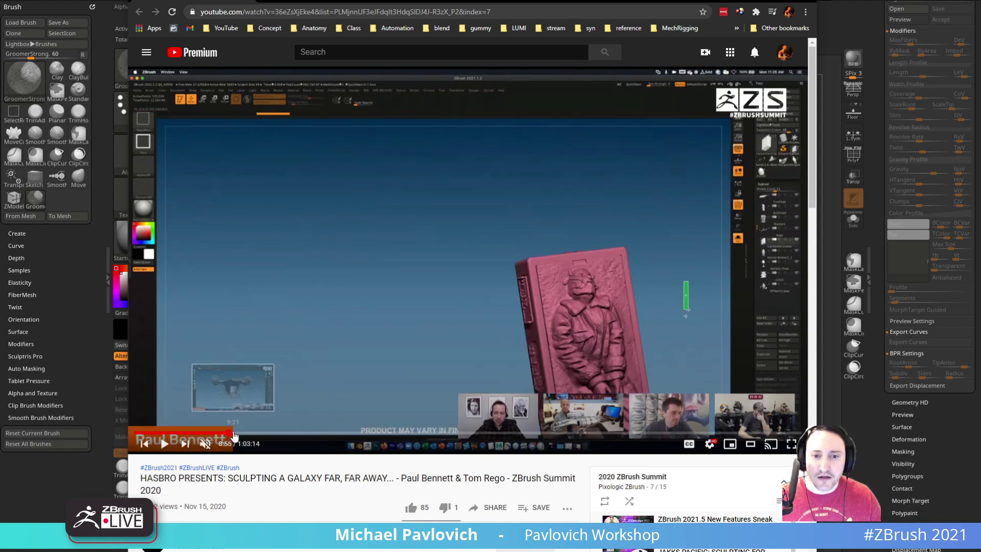
left_click(236, 434)
left_click(239, 433)
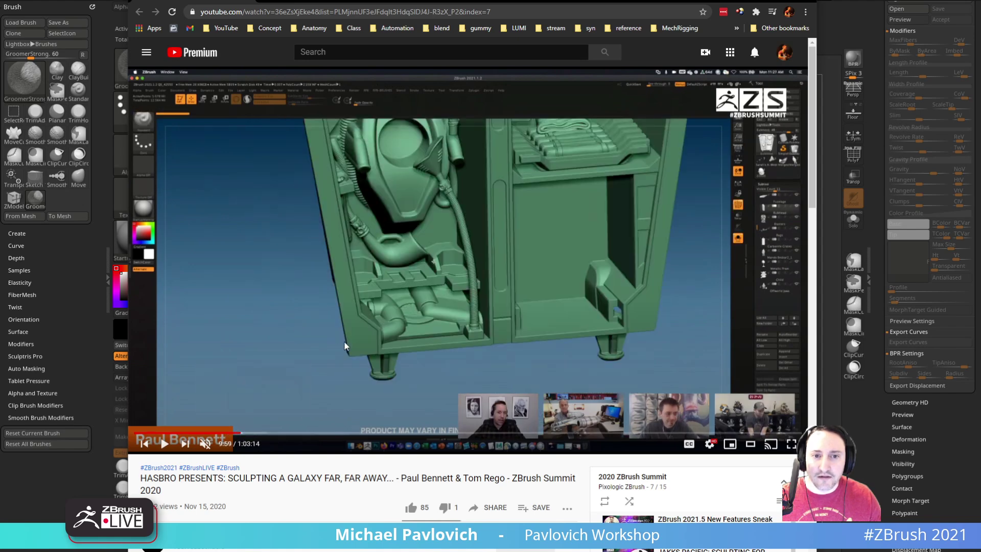
left_click(246, 434)
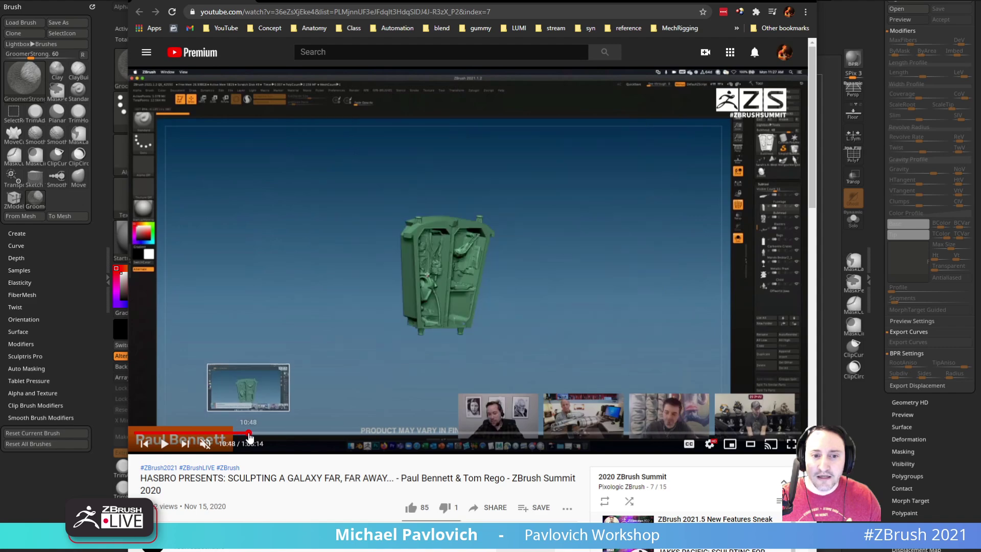
left_click(249, 434)
left_click(253, 434)
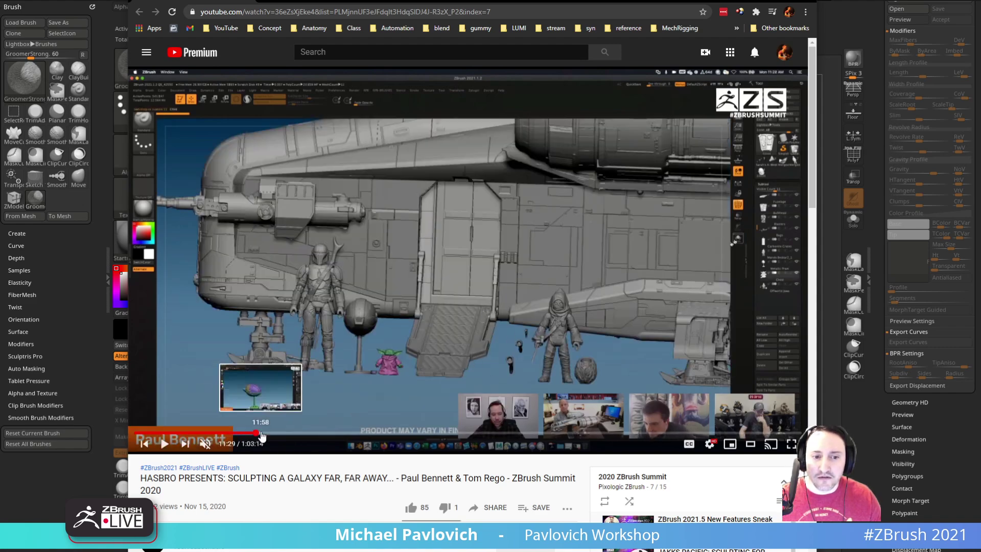
Skim ahead to the presenter's painted physical spaceship model at about 16:20.
left_click(269, 434)
left_click(273, 434)
left_click(286, 433)
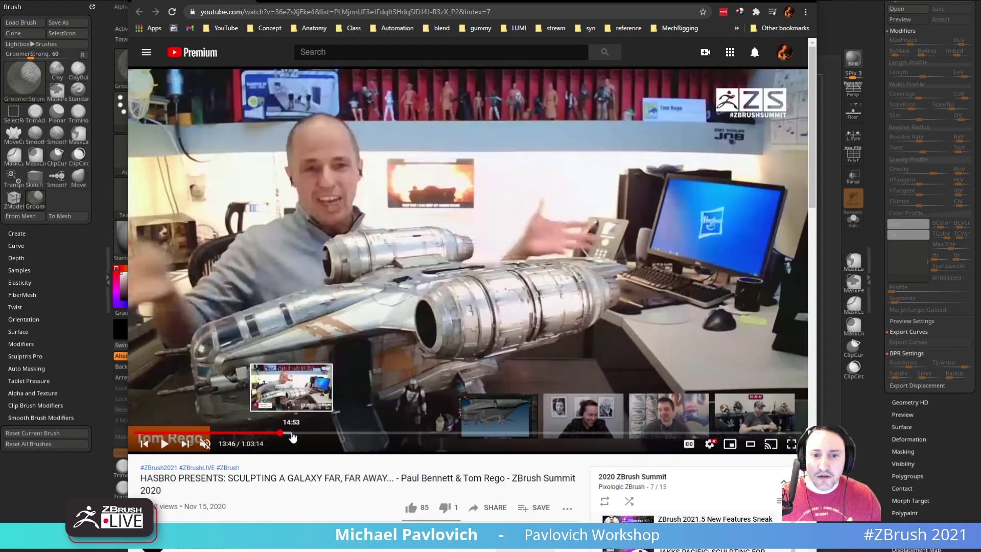
left_click(299, 433)
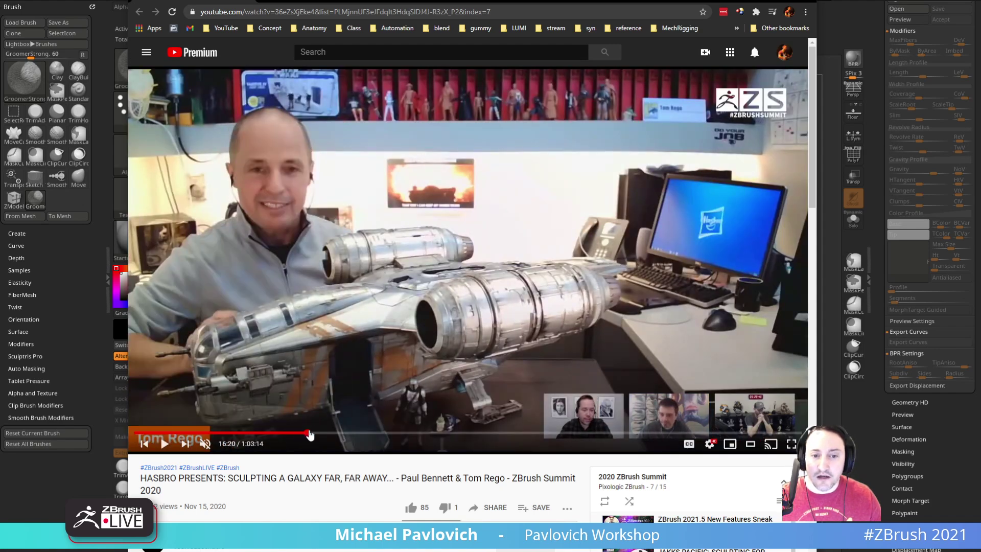
left_click(307, 434)
Shift the browser window slightly and look through the 2020 ZBrush Summit playlist.
left_click_drag(511, 1, 491, 1)
scroll(715, 449, "down", 3)
scroll(699, 472, "down", 3)
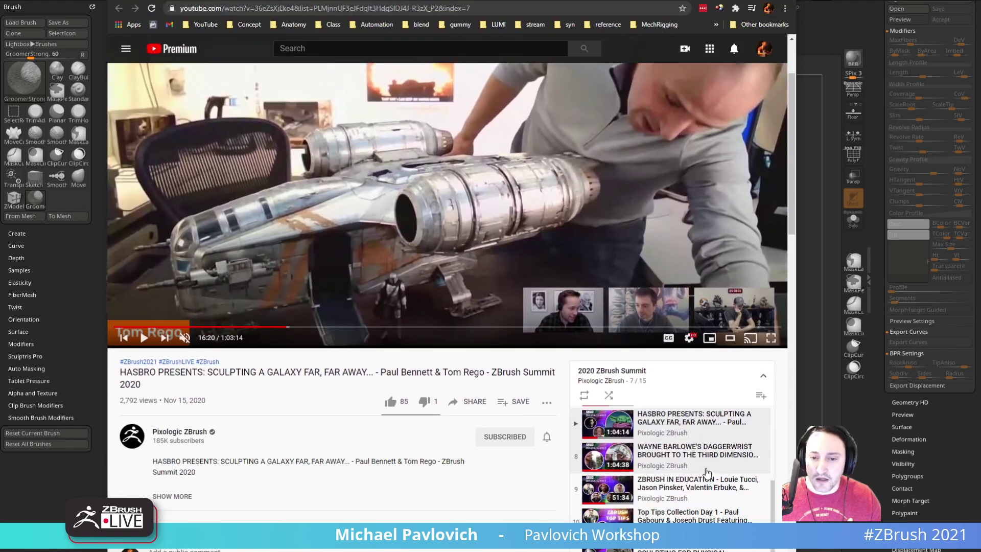
scroll(710, 490, "up", 4)
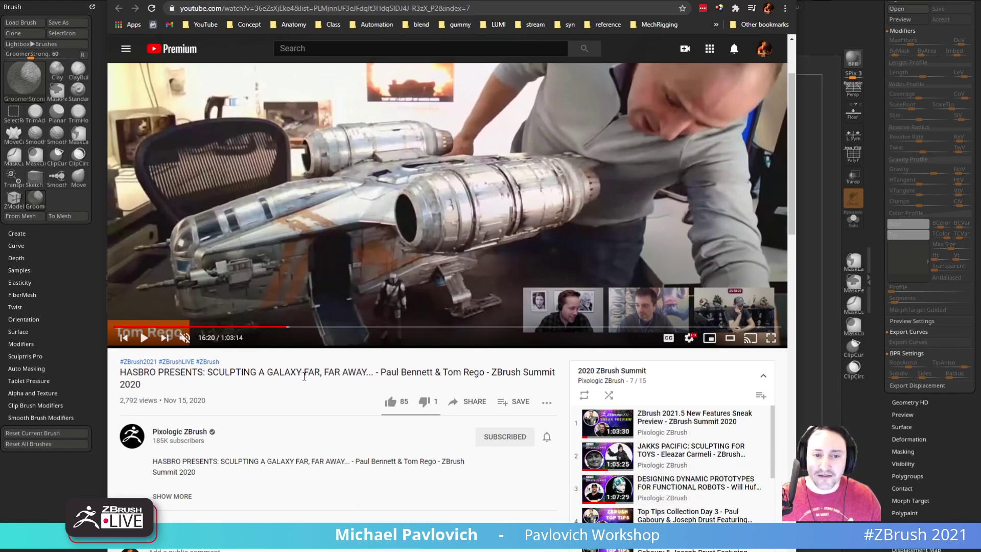
Skim the close-ups of the physical spaceship from about 17:01 to 20:19.
left_click(293, 327)
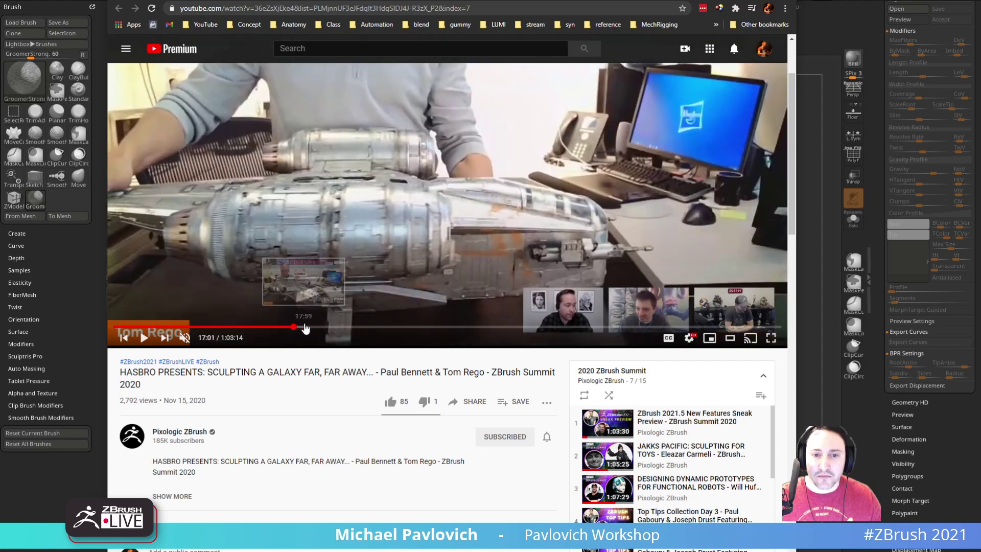
left_click(305, 327)
left_click(315, 327)
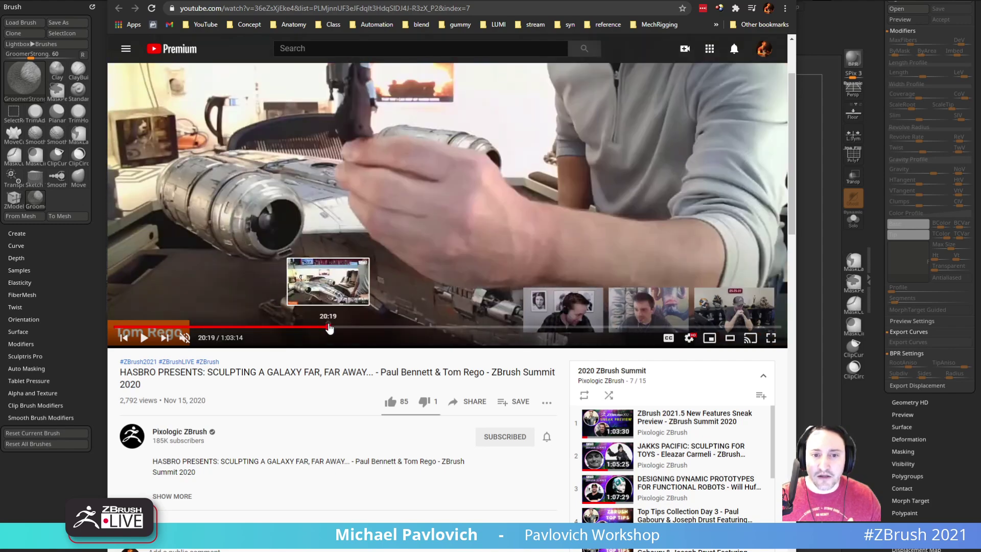
left_click(329, 327)
Skim to the colored corridor playset model and go back to its overview at about 23:13.
left_click(345, 327)
left_click(361, 327)
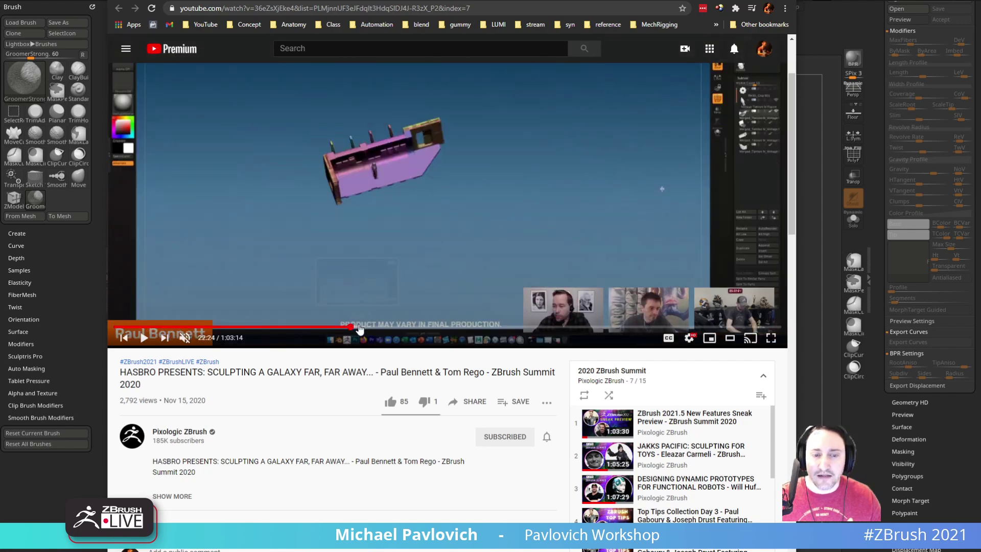
left_click(370, 327)
left_click(374, 327)
left_click(369, 326)
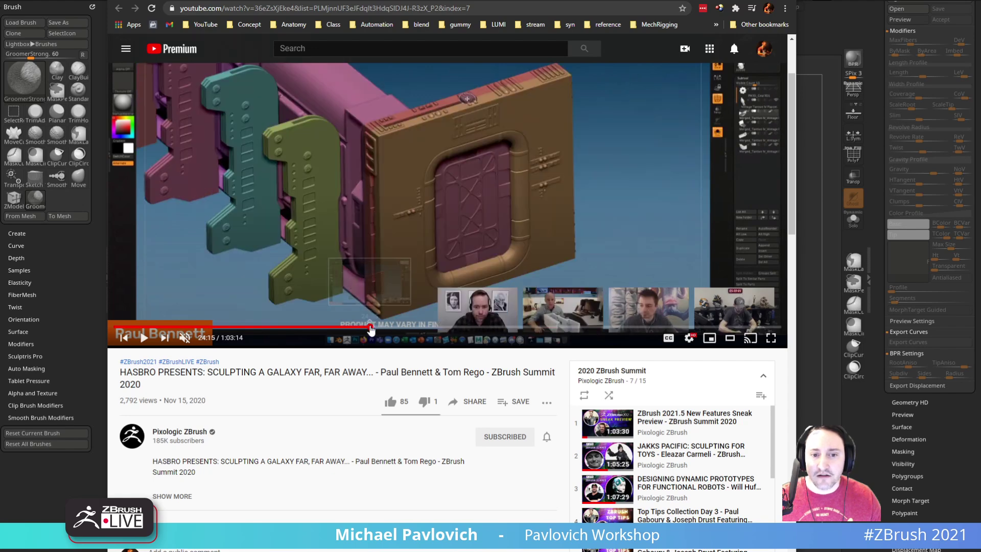
left_click(362, 326)
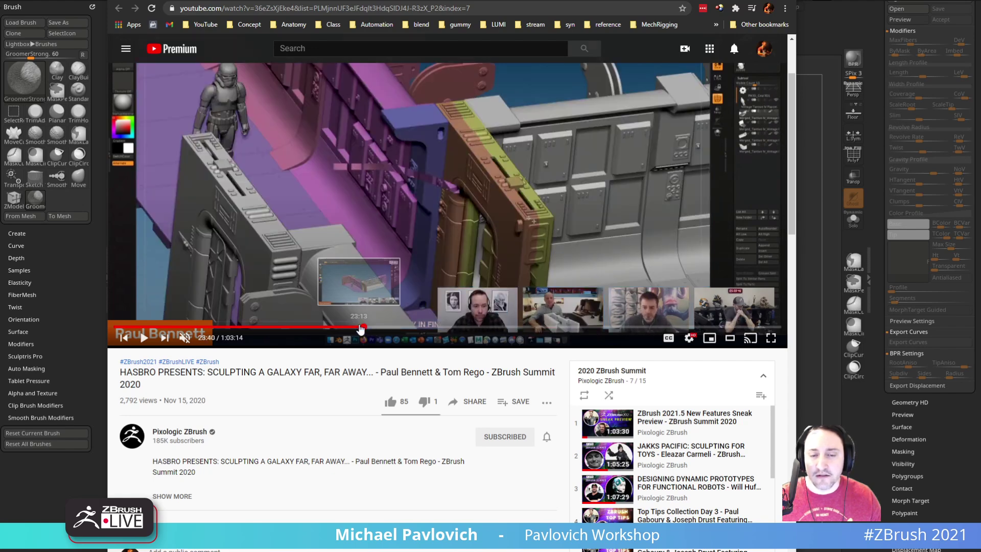
left_click(360, 327)
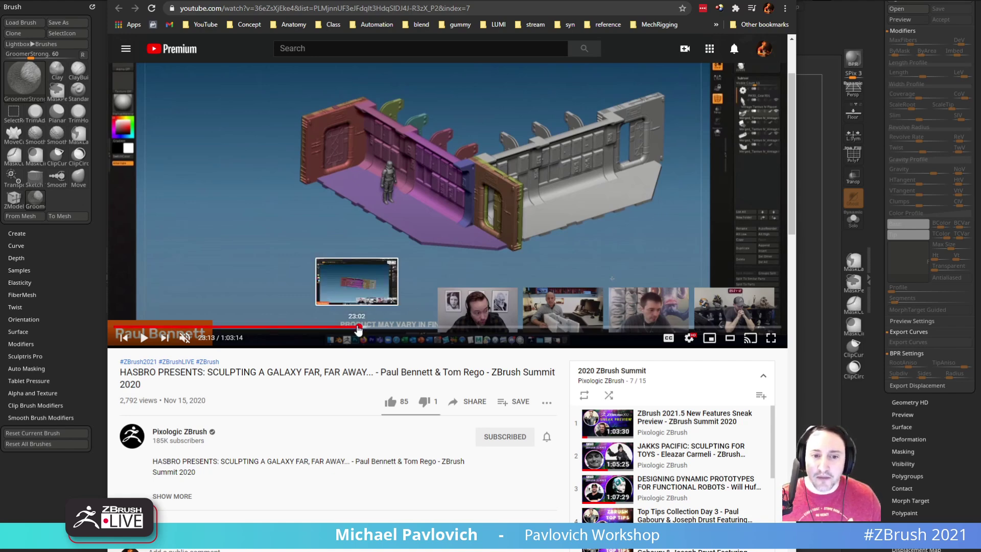
Skim forward through the corridor playset's doors, wall panels and gray floor section up to about 25:36.
left_click(360, 327)
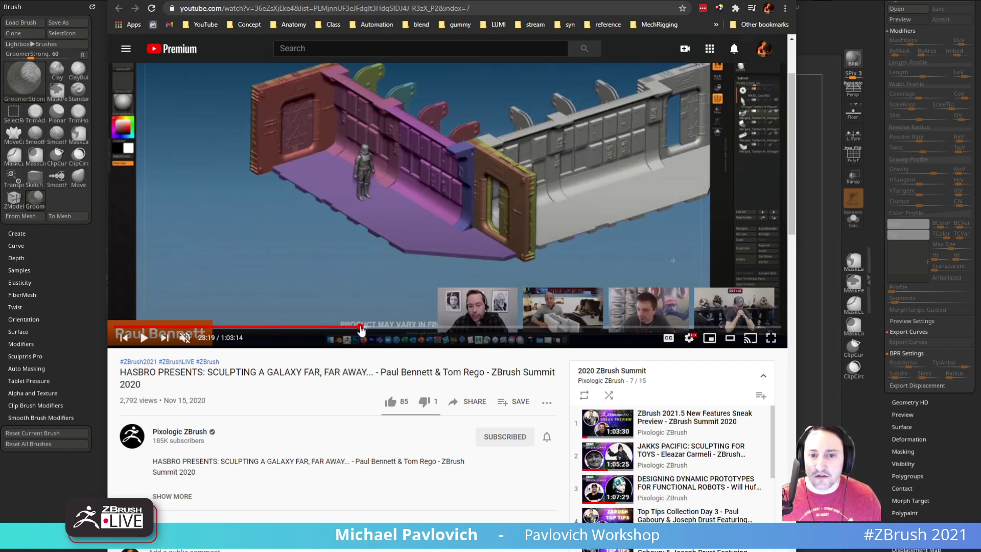
left_click(364, 328)
left_click(366, 329)
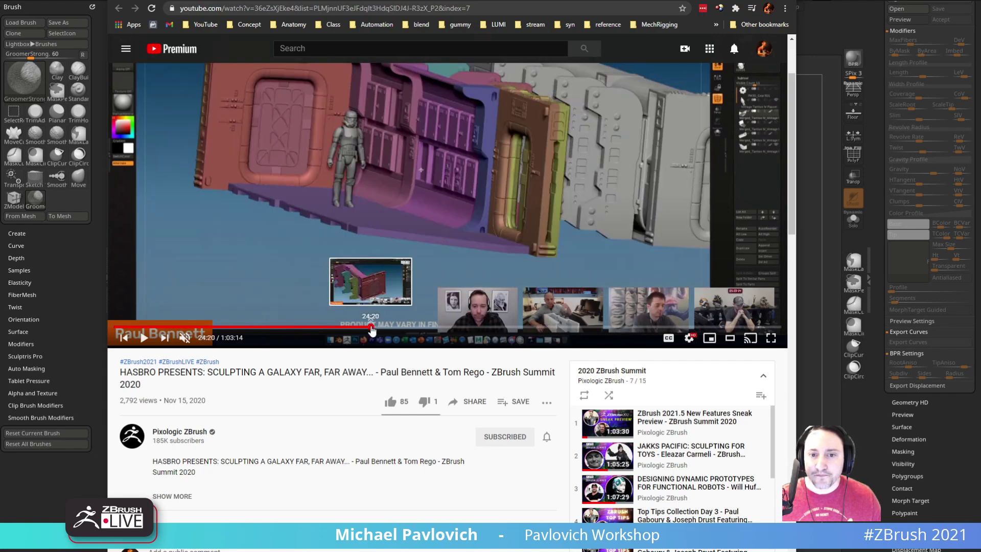
left_click(370, 326)
left_click(380, 329)
left_click(387, 328)
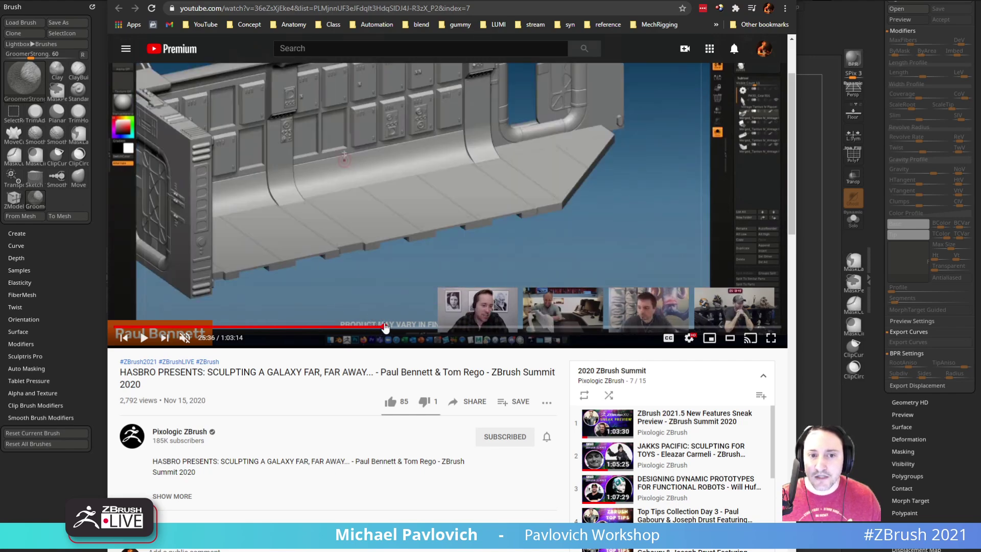
Skim ahead to the white physical corridor prototype shown from about 27:59 to 28:57.
left_click(394, 328)
left_click(400, 327)
left_click(407, 328)
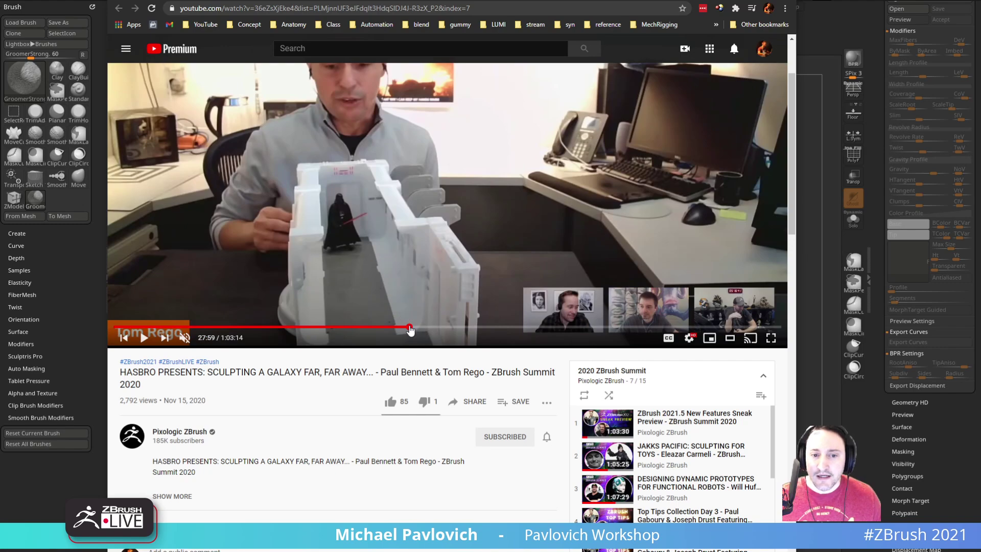
left_click(410, 327)
left_click(413, 328)
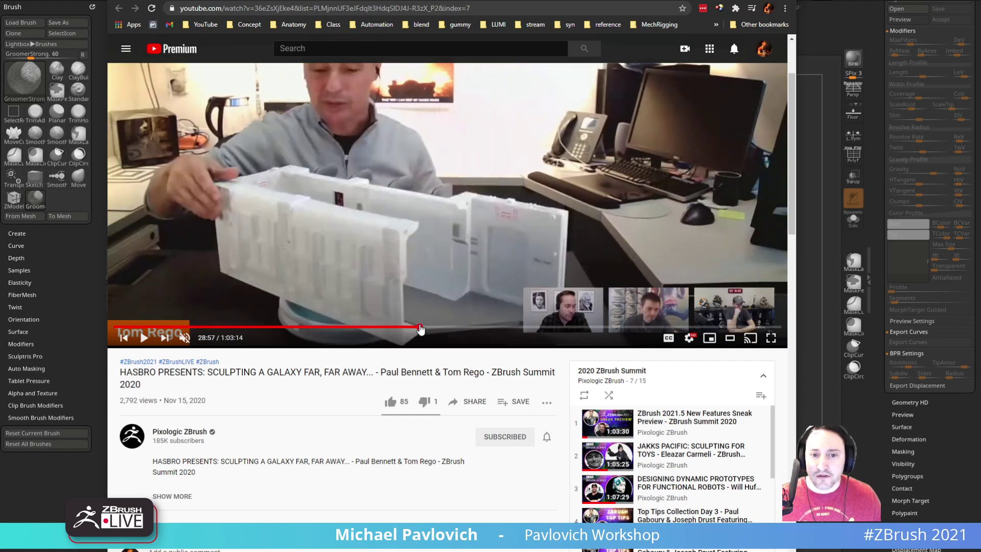
Skim on to the sculpted helmeted armor figure at about 30:53.
left_click(421, 327)
left_click(427, 327)
left_click(433, 327)
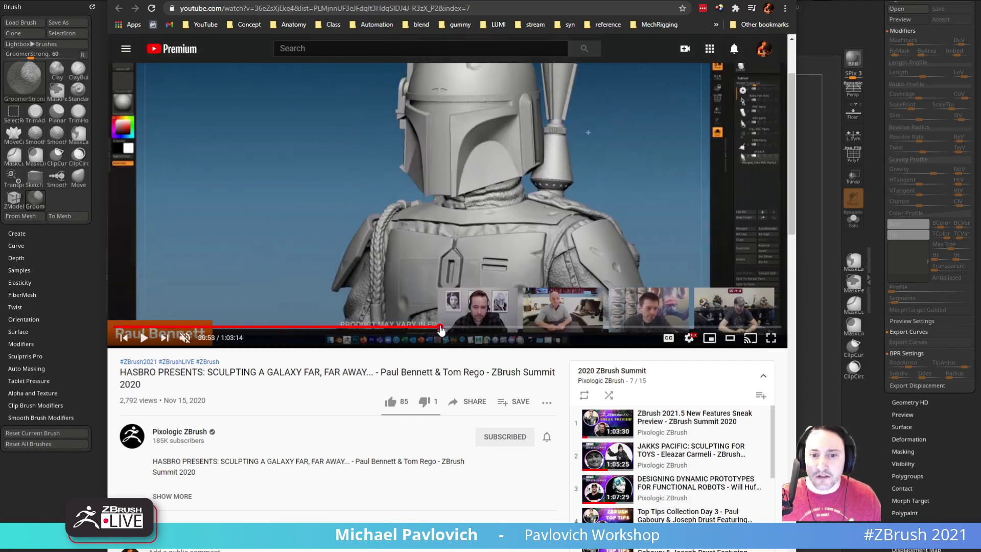
Skim the armored figure sculpt forward to its colored view at about 32:23 and back to the gray one at 32:03.
left_click(443, 328)
left_click(449, 327)
left_click(454, 328)
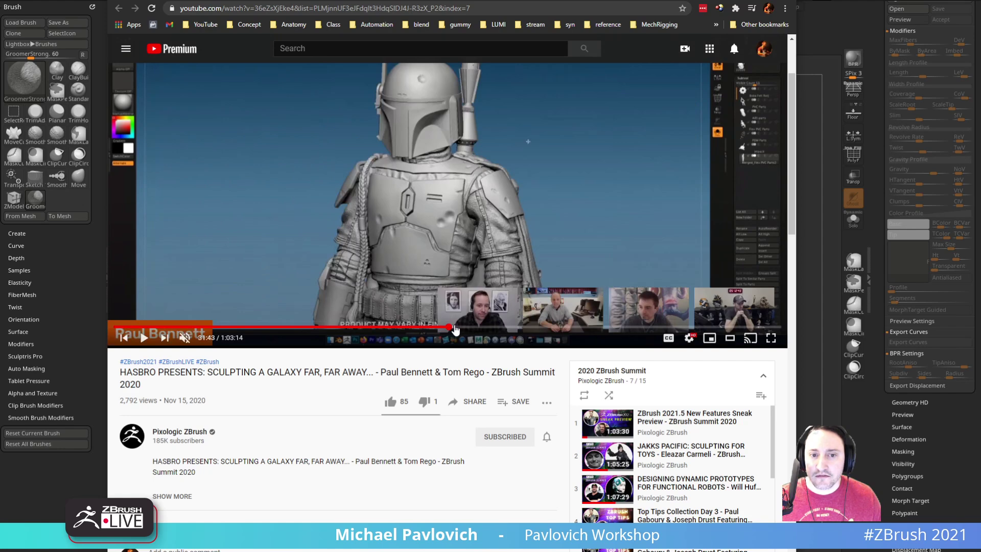
left_click(458, 327)
left_click(460, 327)
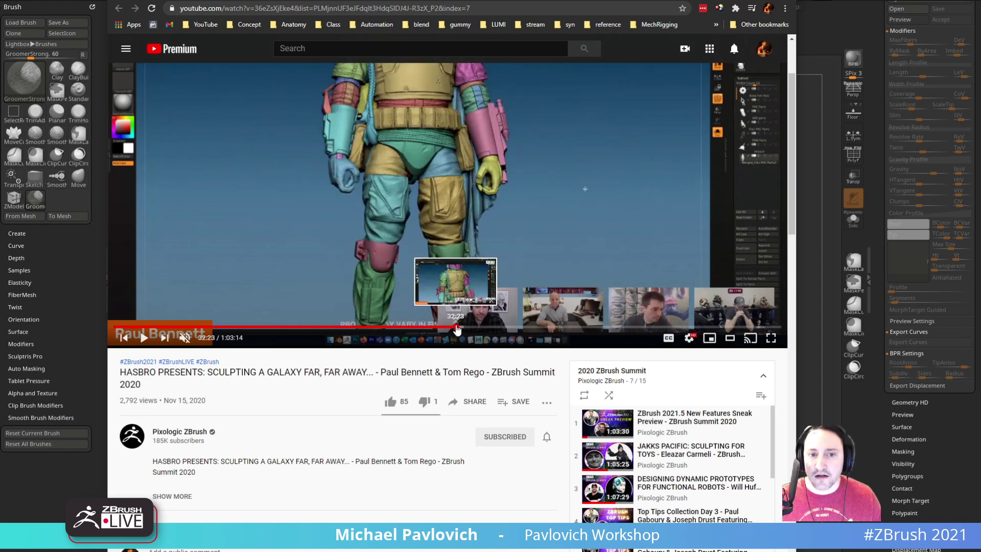
left_click(456, 328)
left_click(453, 328)
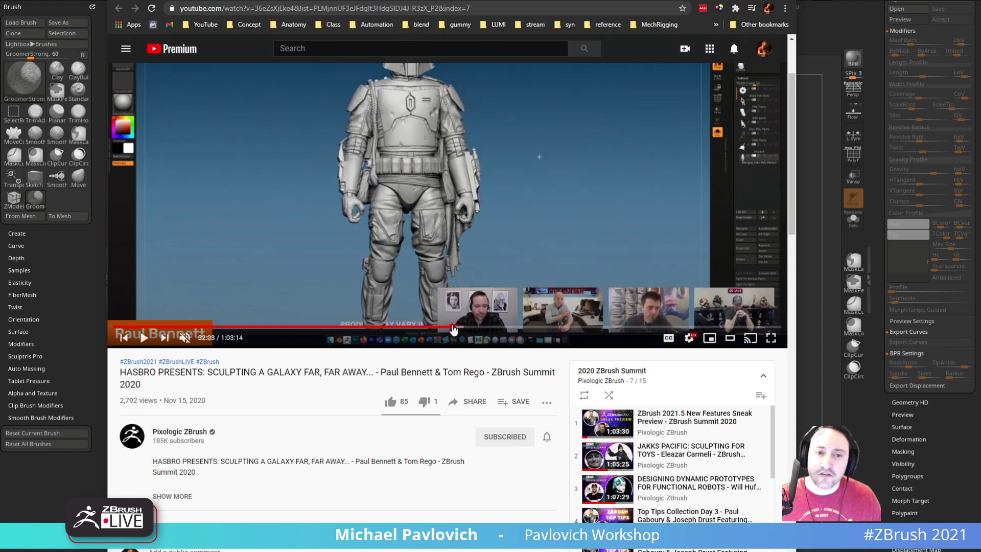
Skim forward through the front and back views of the colored armored figure up to about 36:40.
left_click(456, 327)
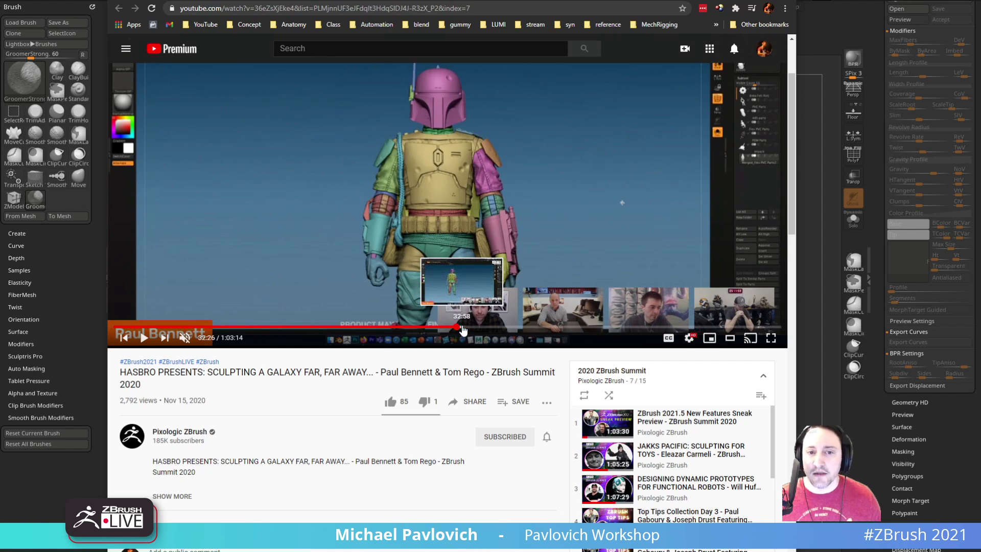
left_click(463, 328)
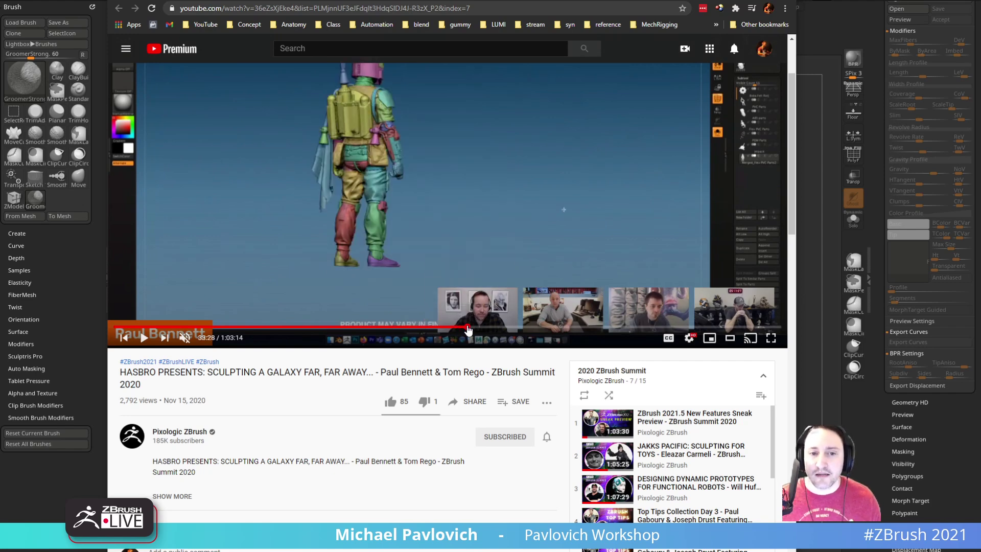
left_click(470, 328)
left_click(478, 328)
left_click(494, 329)
left_click(501, 328)
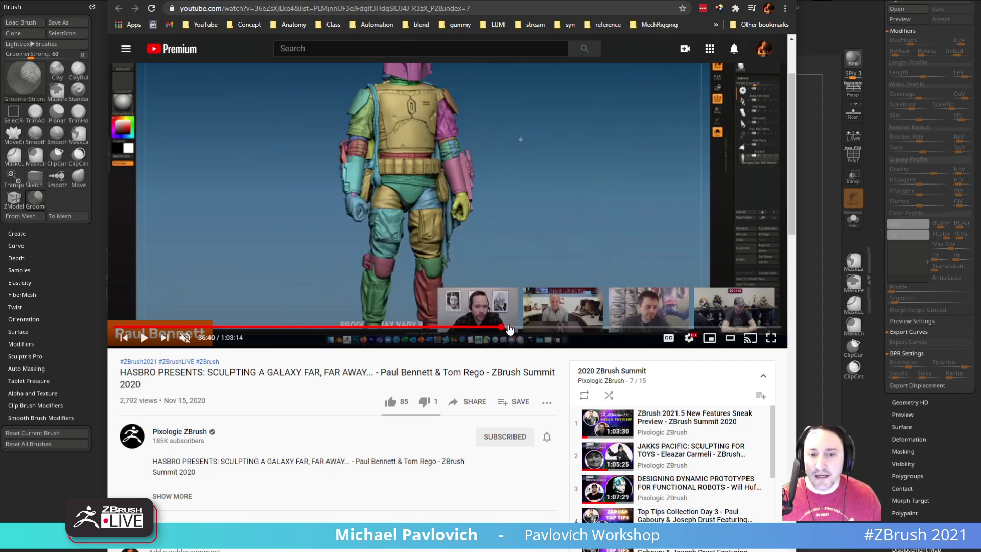
Skim ahead to the physical painted action figure shown from about 38:48 to 43:44.
left_click(515, 328)
left_click(519, 328)
left_click(522, 328)
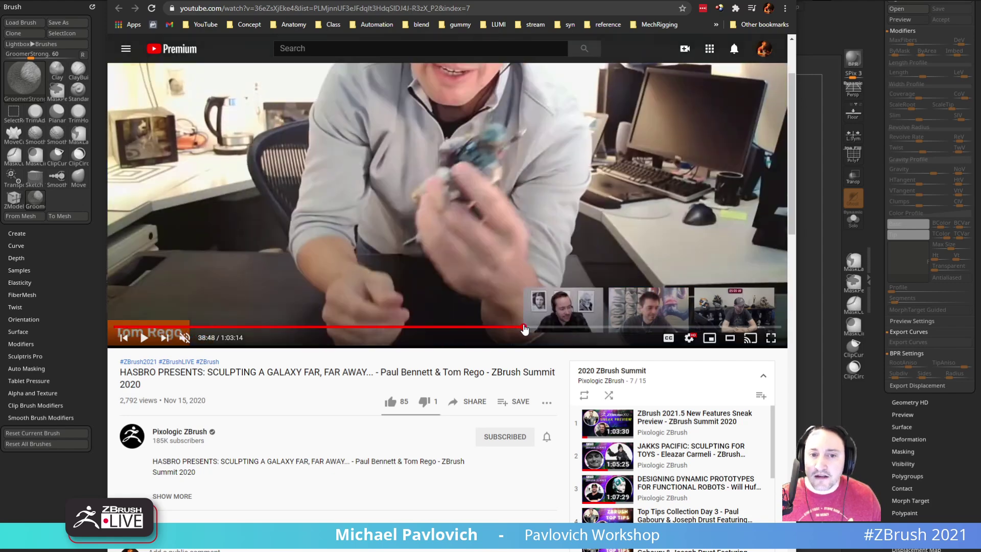
left_click(534, 328)
left_click(551, 328)
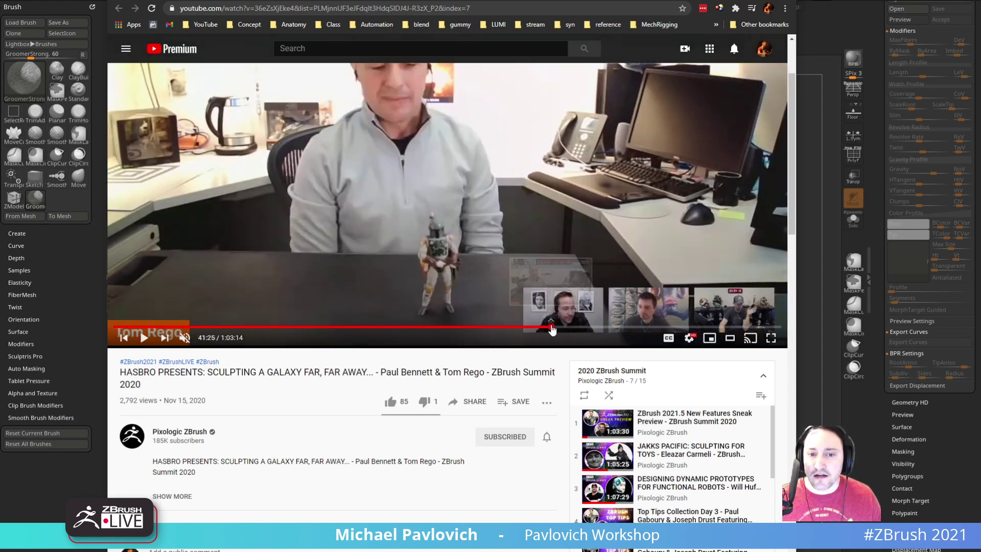
left_click(564, 328)
left_click(573, 328)
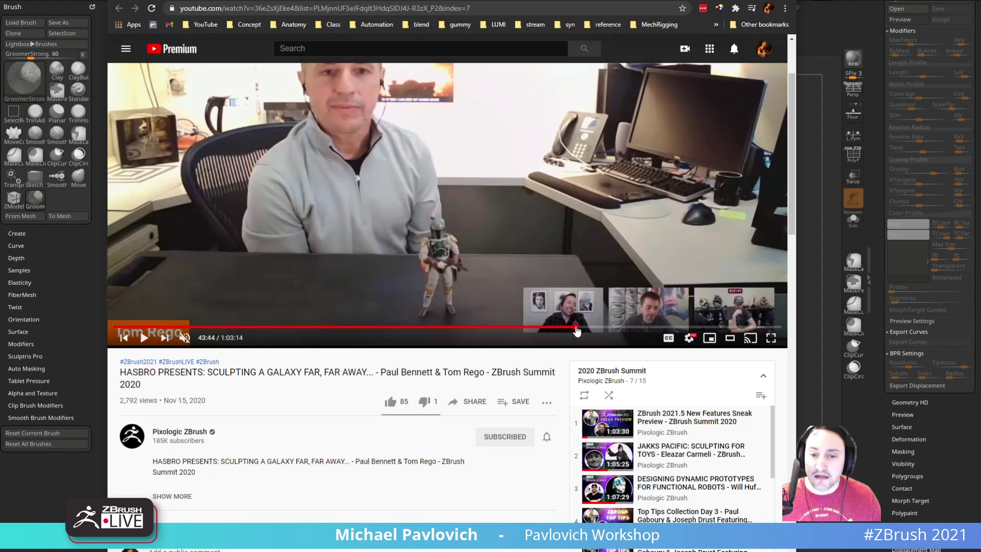
Skim past the presenters' discussion to the colored helmet model at about 49:19.
left_click(582, 328)
left_click(613, 328)
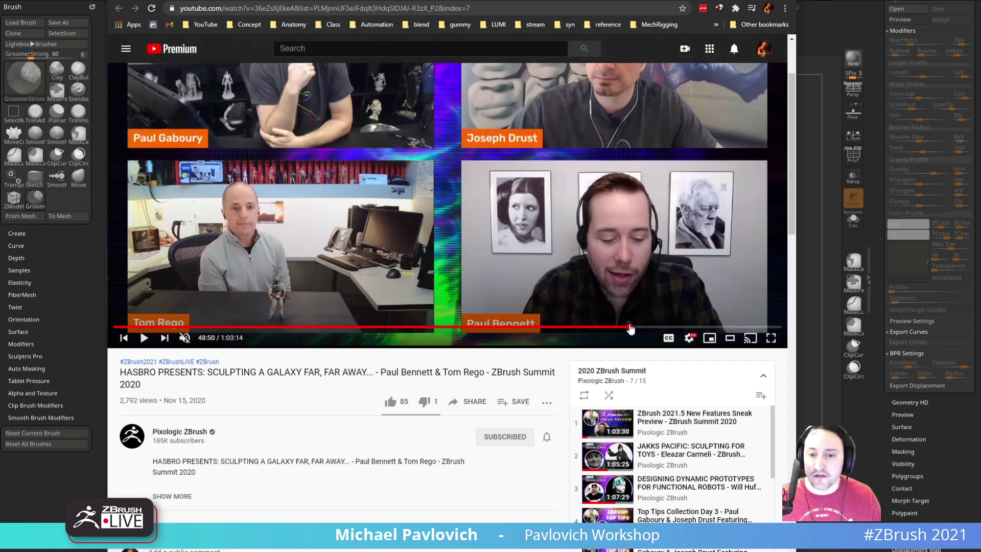
left_click(632, 328)
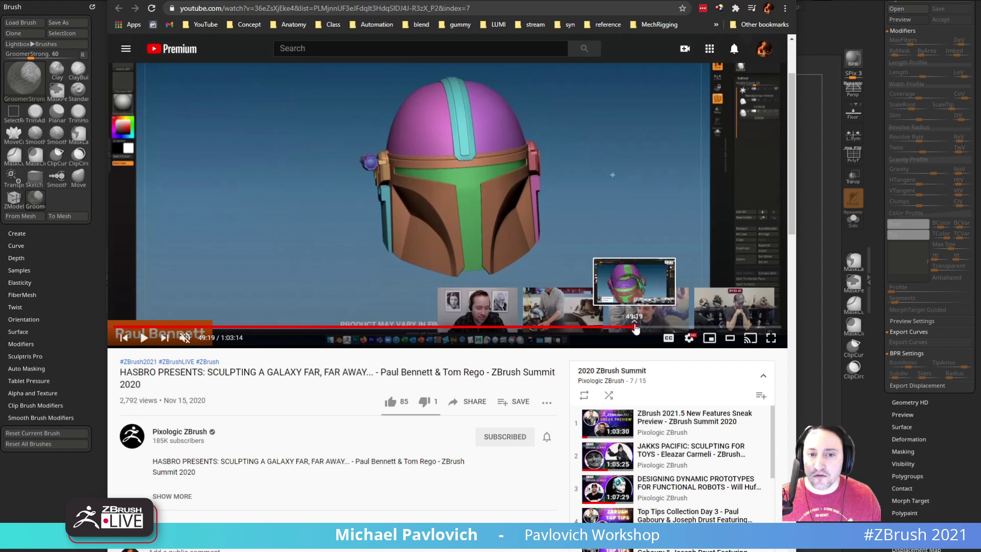
left_click(635, 328)
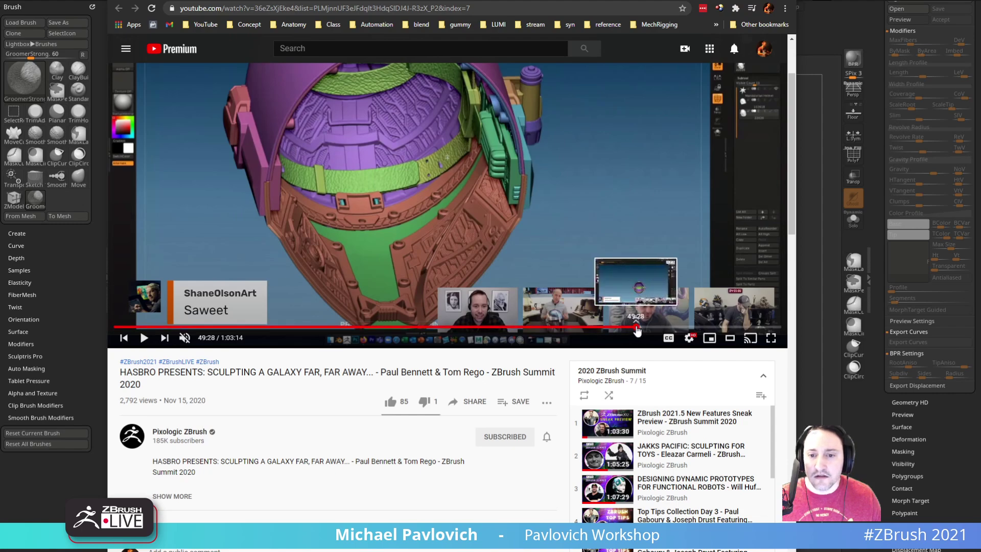
View the helmet's interior parts around 49:28 and skip ahead to the physical helmet at about 54:45.
left_click(639, 327)
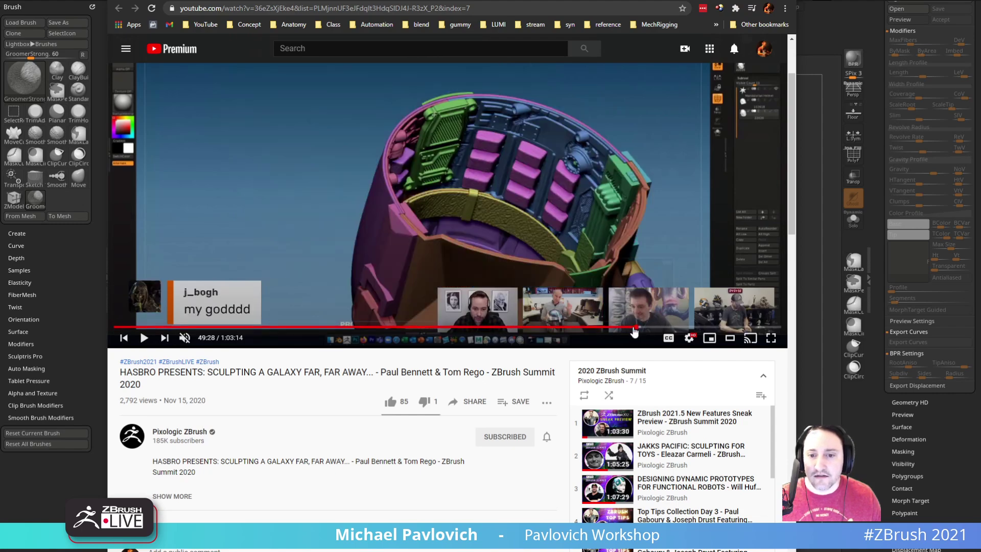
left_click(642, 328)
mouse_move(643, 330)
left_mouse_down()
mouse_move(732, 331)
mouse_move(691, 329)
left_mouse_up()
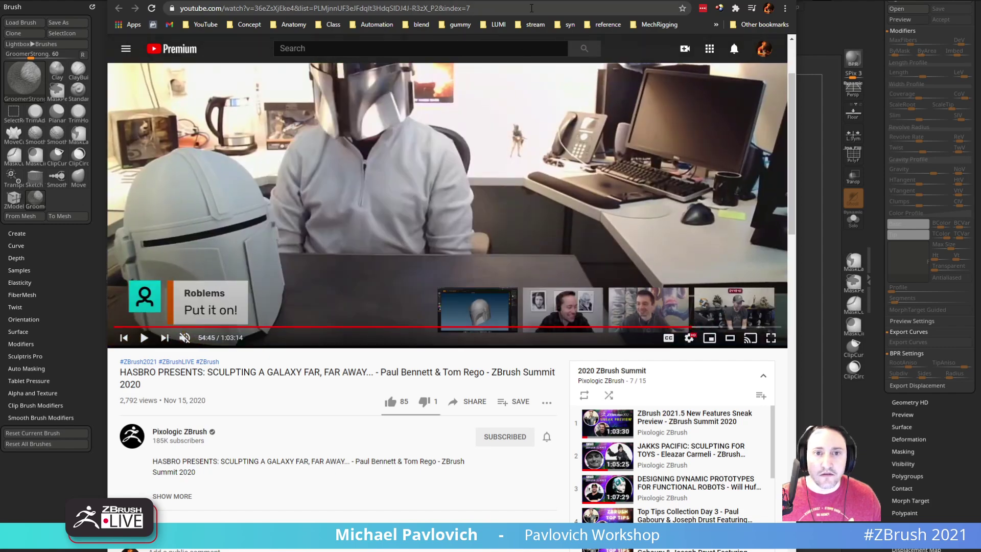
Switch back to ZBrush and clear the fiber-covered model from the canvas.
left_click(532, 8)
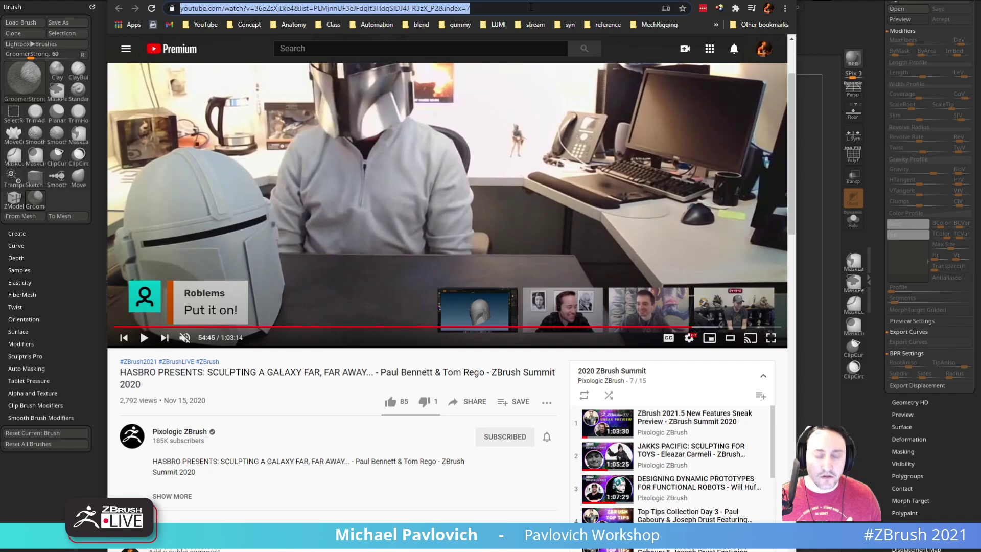
key("alt+Tab")
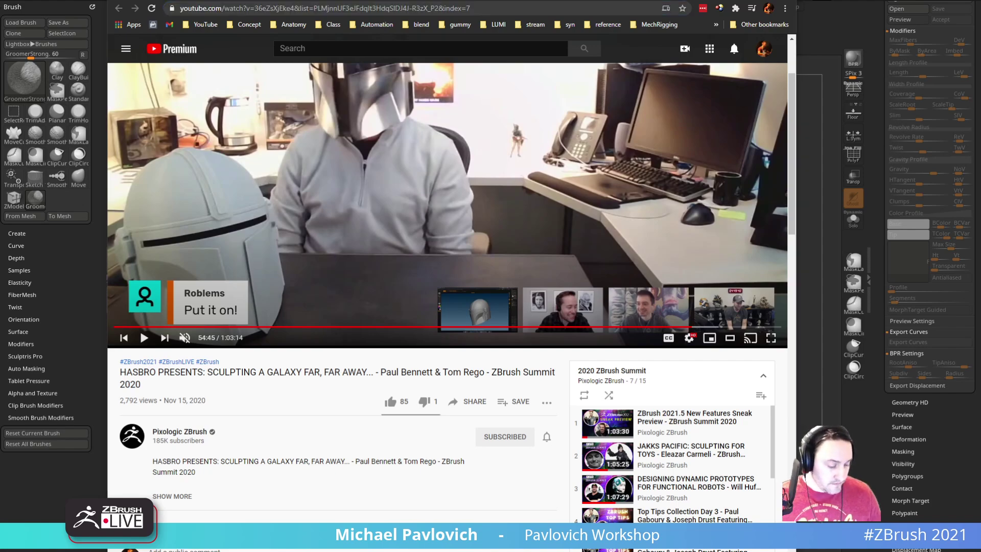
key("alt+Tab")
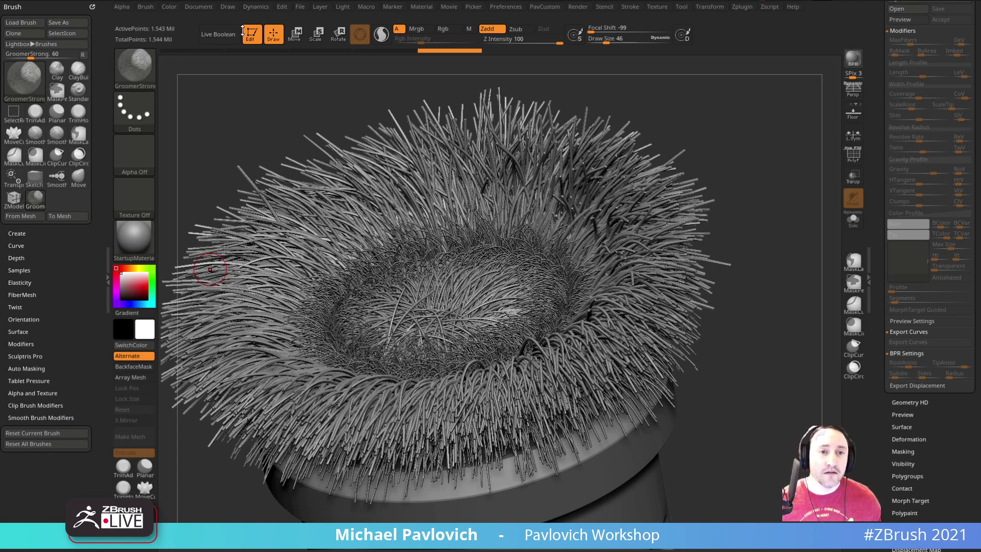
key("t")
key("ctrl+n")
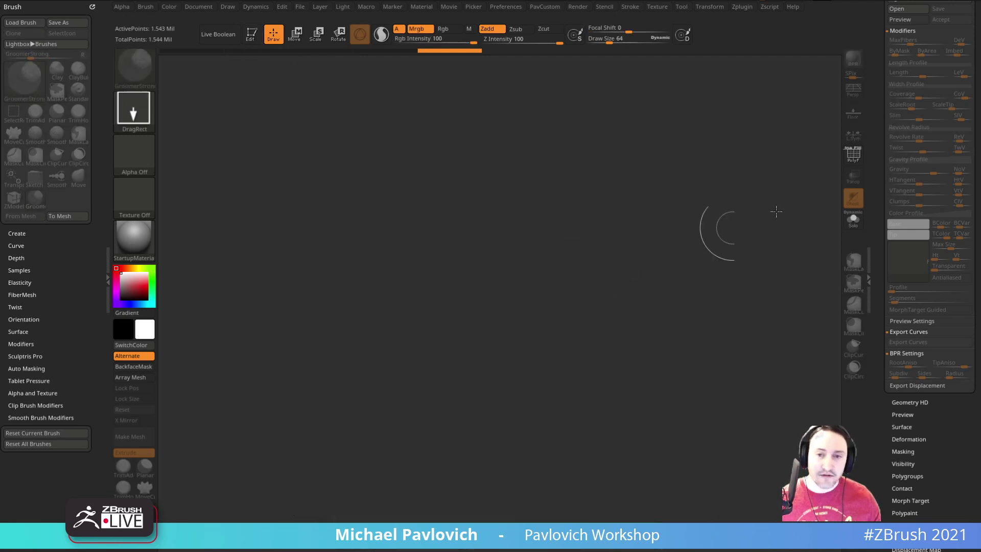
Pick the Cylinder3D primitive, draw it on the empty canvas and enter Edit mode.
left_click_drag(884, 111, 943, 339)
left_click(940, 114)
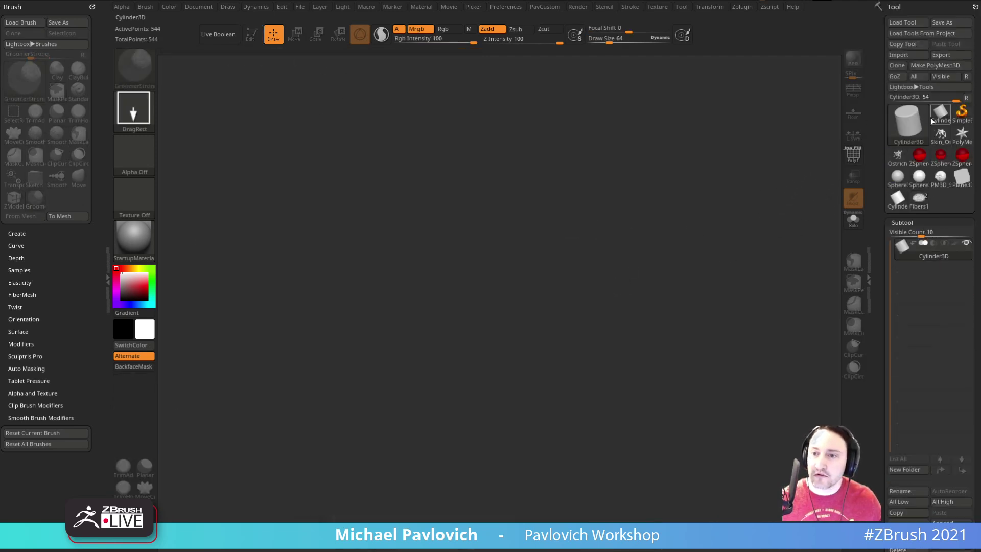
left_click_drag(449, 300, 483, 360)
key("t")
Convert the cylinder to a PolyMesh3D and show its polyframe wireframe.
left_click(935, 66)
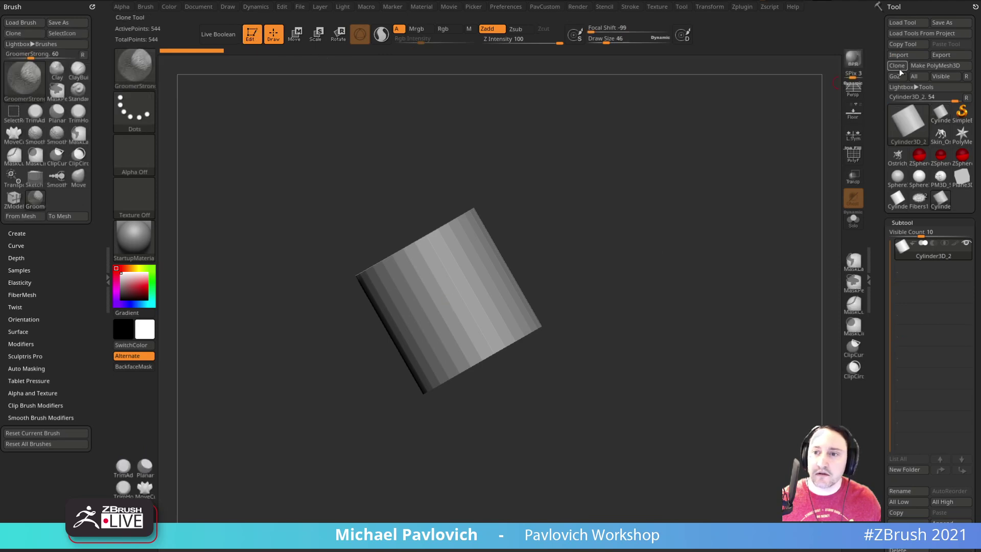
left_click_drag(784, 111, 704, 194)
key("shift+f")
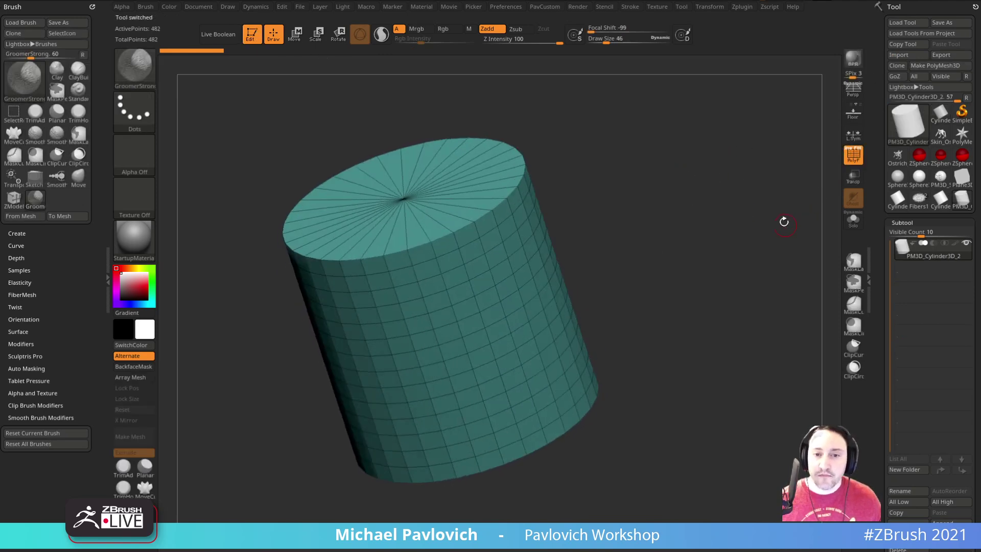
Enable Dynamic subdivision on the cylinder and lower its crease level to soften the rim edges.
key("space")
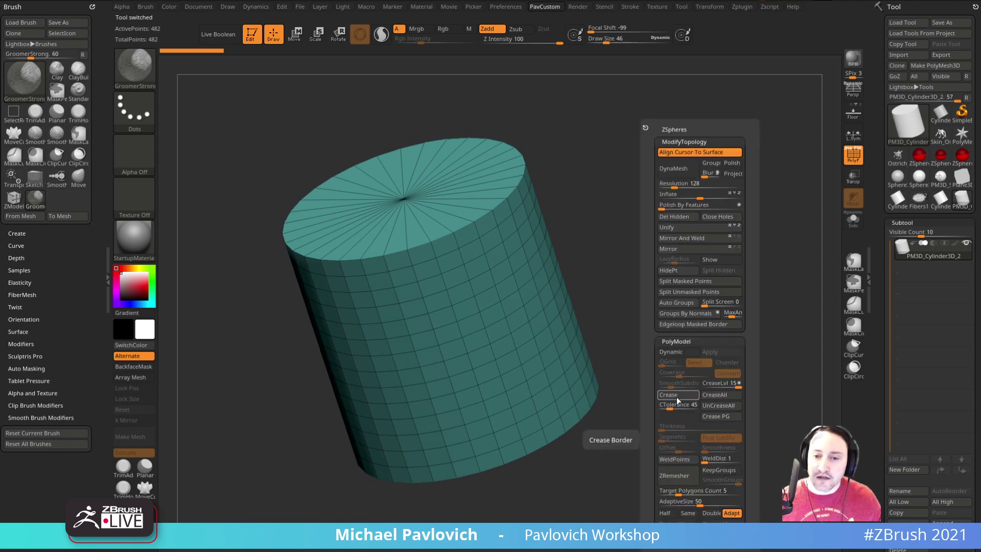
left_click(671, 351)
left_click_drag(707, 387, 708, 388)
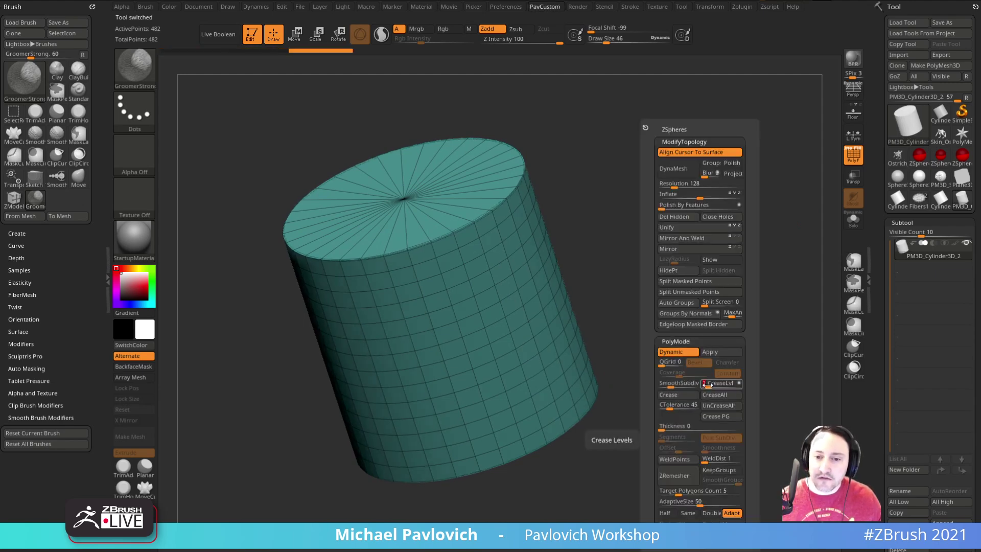
left_click(675, 387)
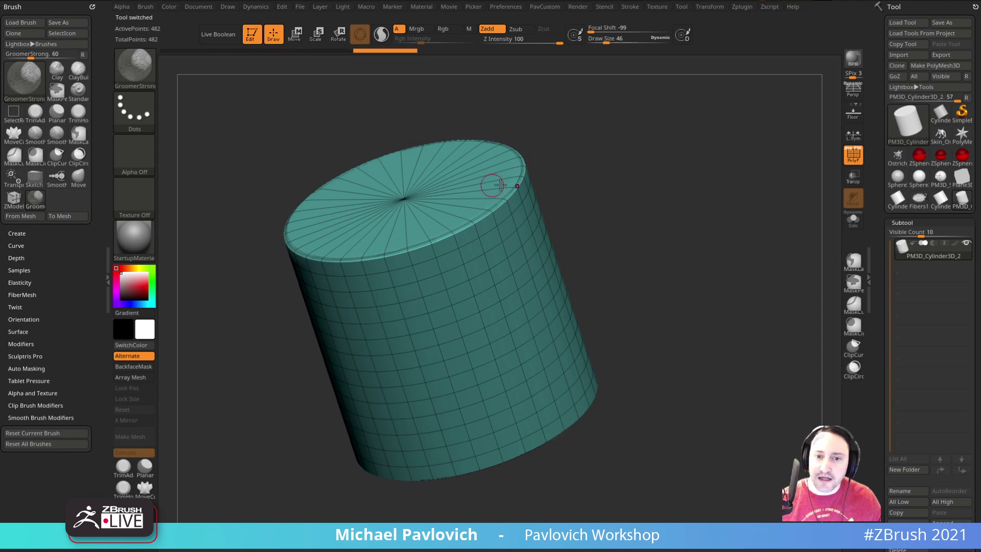
Hide the wireframe and undo the last change to the cylinder's edges.
left_click(871, 160)
left_click(849, 155)
left_click(850, 154)
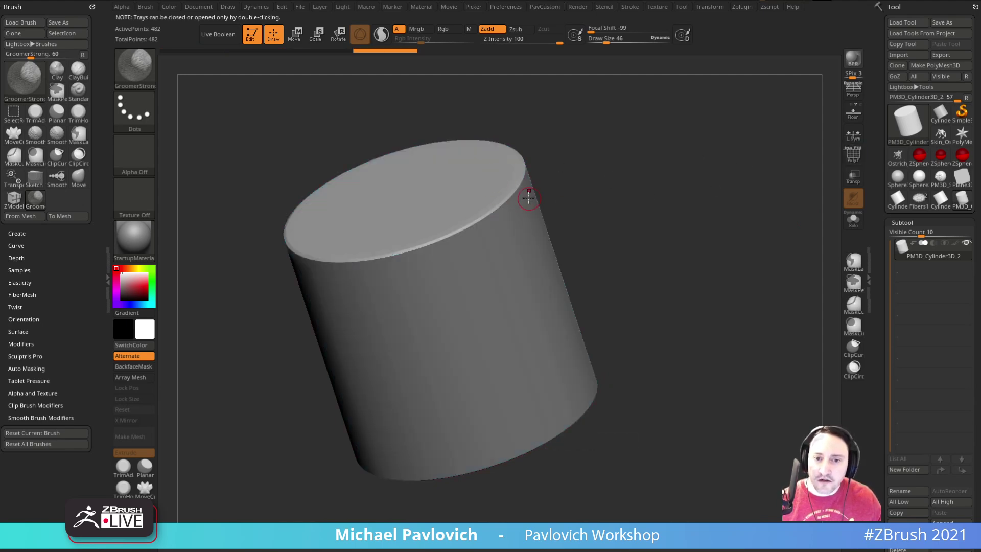
key("ctrl+z")
key("2")
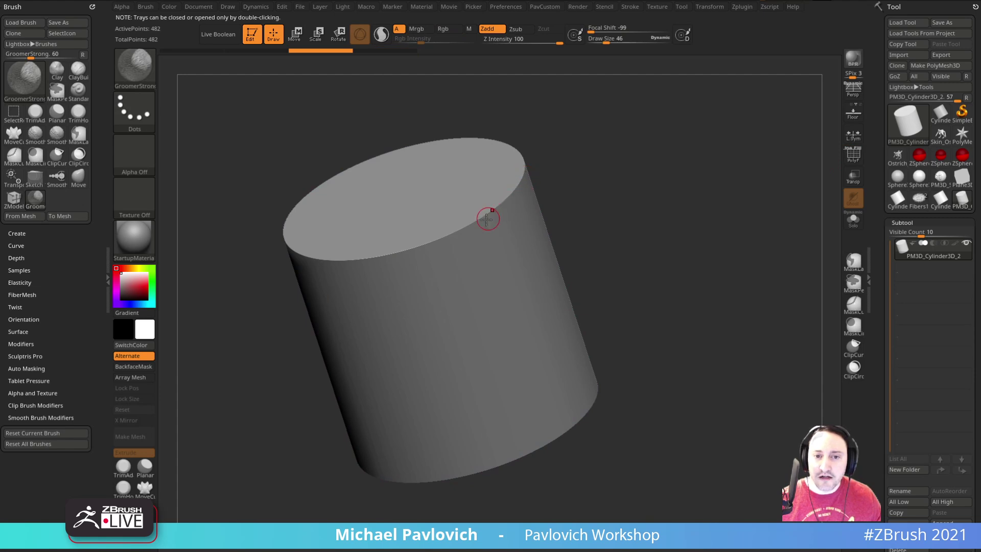
Insert a sphere as a new subtool below the cylinder.
left_click_drag(729, 255, 625, 316)
left_click_drag(626, 258, 648, 259, "alt")
left_click_drag(690, 218, 673, 242, "alt")
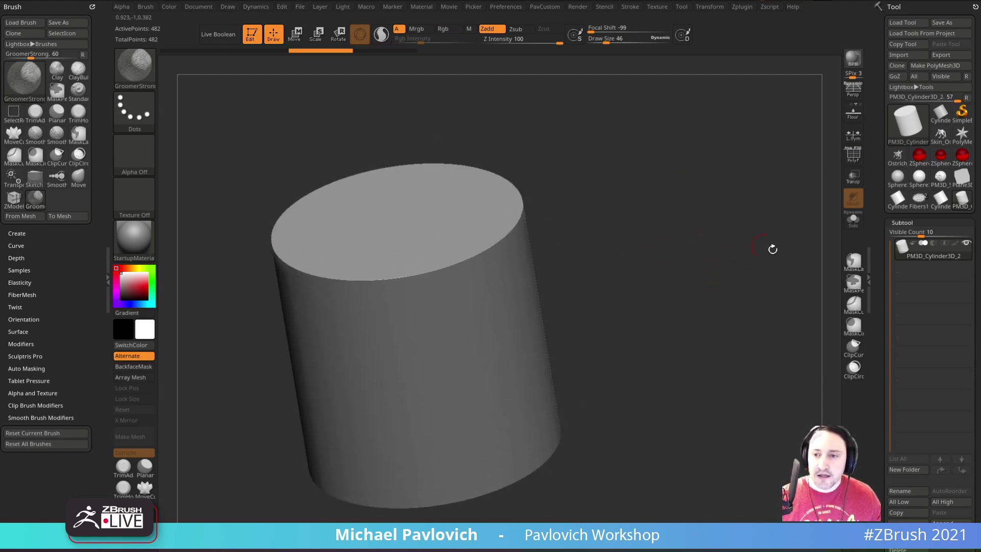
scroll(910, 270, "down", 5)
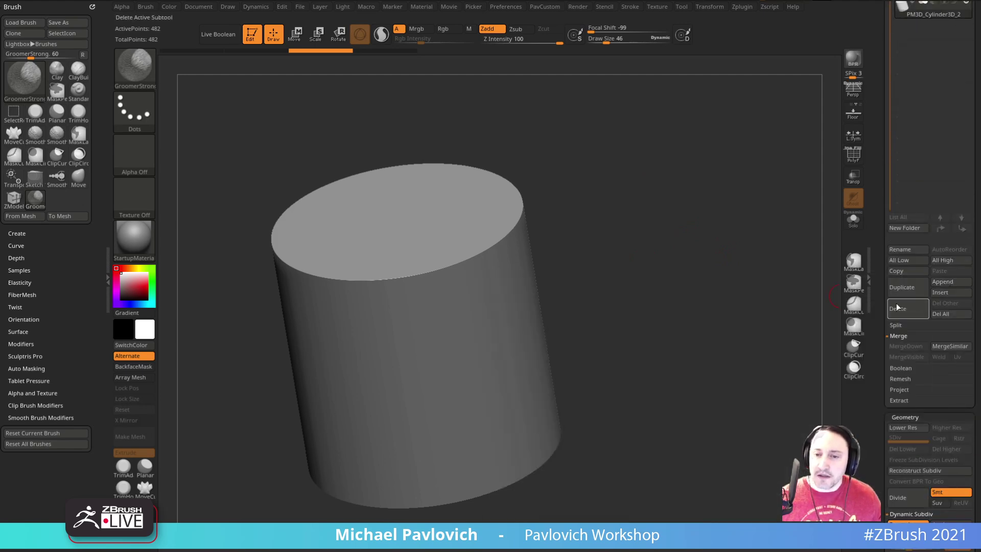
left_click(943, 292)
left_click(554, 324)
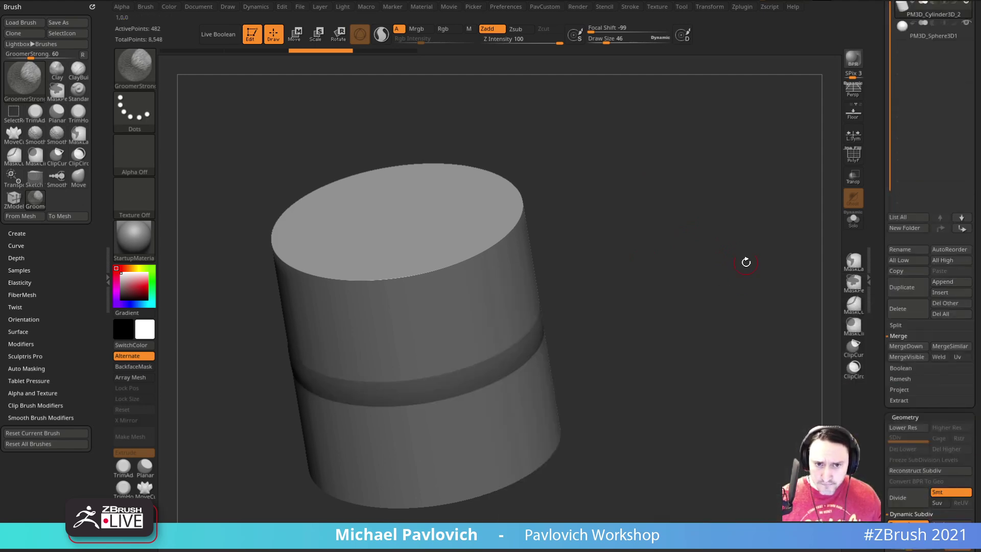
Select the sphere subtool and move it so it overlaps the cylinder's upper rim.
left_click_drag(744, 274, 679, 247, "shift")
key("w")
left_click_drag(453, 293, 454, 131)
key("ctrl+z")
left_click(924, 32)
left_click_drag(695, 165, 674, 210)
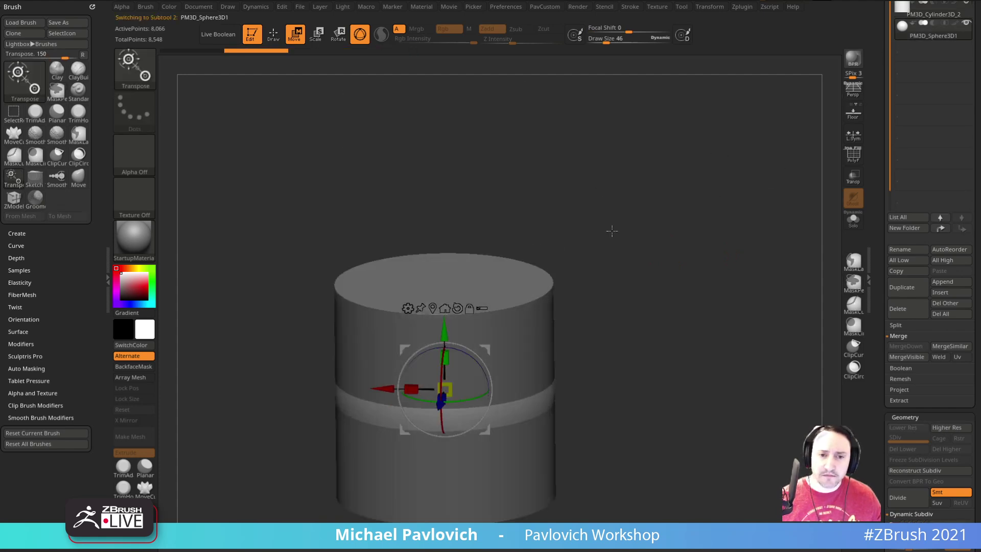
mouse_move(445, 332)
left_mouse_down()
mouse_move(447, 201)
mouse_move(507, 241)
mouse_move(587, 259)
left_mouse_up()
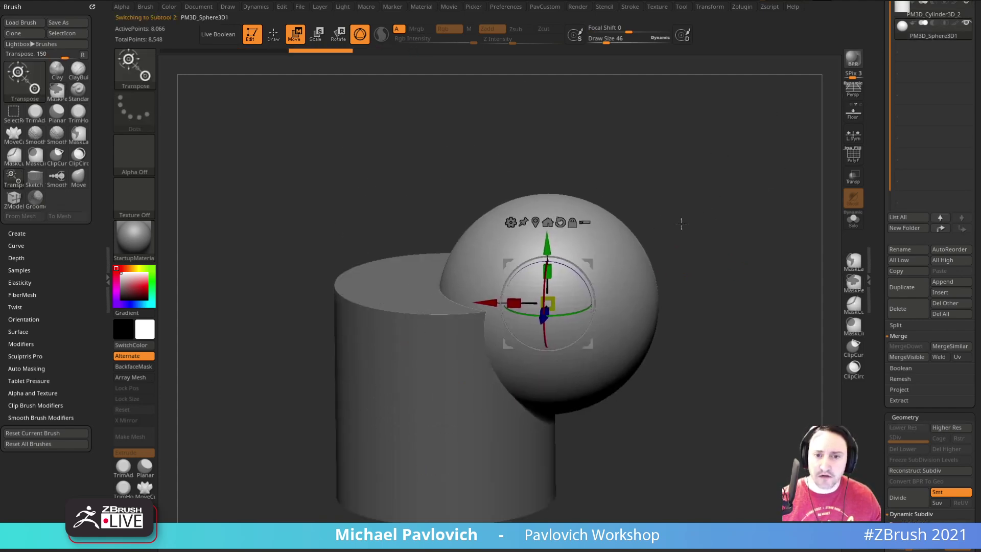
Enable Live Boolean, set the sphere subtool to subtract from the cylinder, and nudge the sphere's position.
key("q")
left_click(221, 37)
left_click(935, 23)
mouse_move(776, 148)
left_mouse_down()
mouse_move(757, 197)
mouse_move(736, 208)
left_mouse_up()
key("w")
mouse_move(489, 300)
left_mouse_down()
mouse_move(601, 320)
mouse_move(516, 320)
mouse_move(498, 302)
left_mouse_up()
Activate the IMM Boolean brush and try several of its shapes as the cutter in place of the sphere.
key("b")
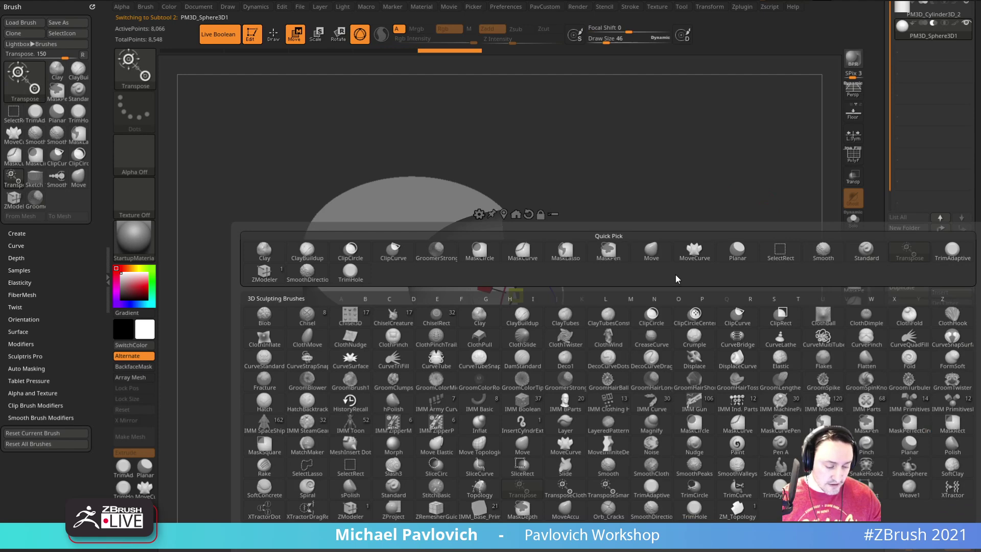
key("i")
left_click(501, 407)
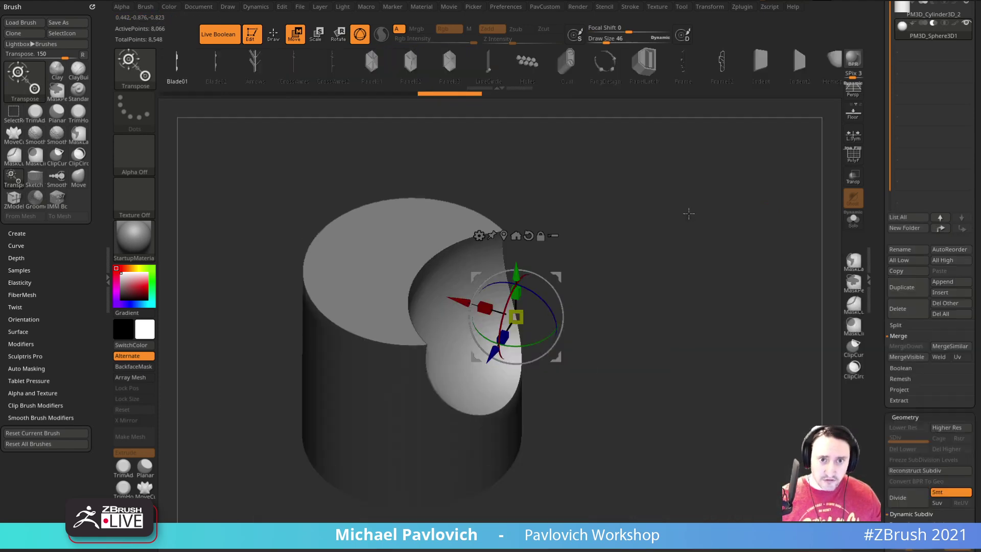
left_click(566, 63)
left_click(638, 63)
left_click(675, 64)
left_click(727, 69)
left_click(722, 64)
left_click(701, 65)
left_click(685, 66)
left_click(634, 66)
left_click(639, 66)
left_click(657, 68)
left_click(658, 68)
left_click(584, 67)
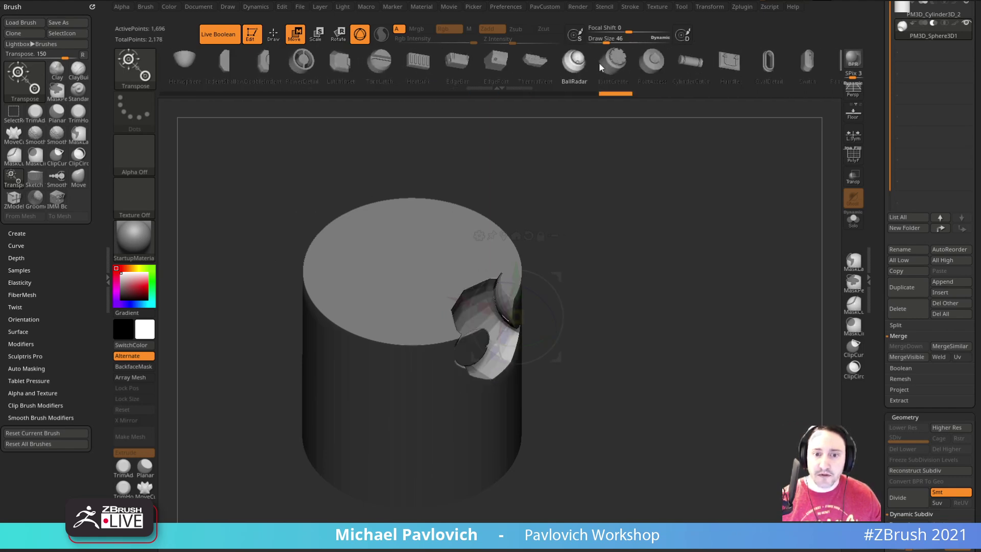
left_click(650, 71)
left_click(792, 61)
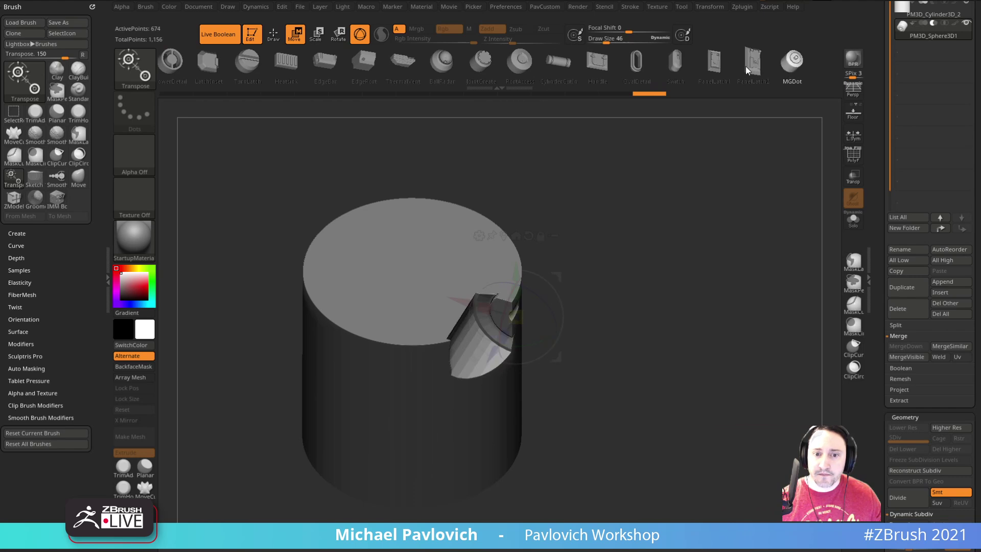
Swap the cutter for the PortAccess shape, rotate it about -95 degrees, and position it in the cylinder's top face.
left_click(526, 71)
left_click_drag(638, 273, 612, 293)
left_click_drag(462, 295, 544, 195)
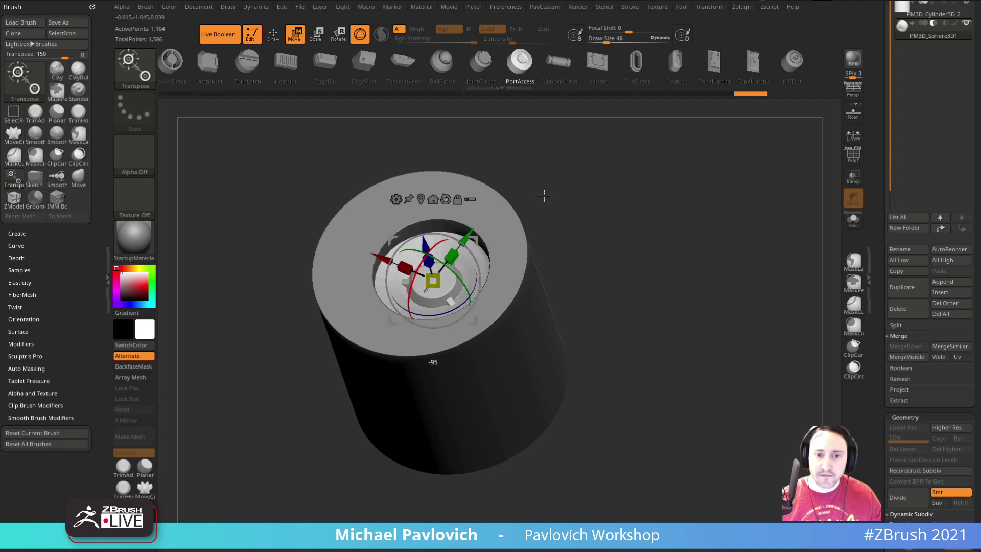
left_click_drag(610, 228, 638, 228)
left_click_drag(452, 245, 429, 284, "shift")
left_click_drag(596, 224, 613, 240)
mouse_move(478, 241)
left_mouse_down()
mouse_move(384, 226)
mouse_move(467, 221)
left_mouse_up()
Smooth the PortAccess cutter with dynamic subdivision and adjust its fit in the cylinder's top face.
key("q")
mouse_move(580, 222)
left_mouse_down()
mouse_move(685, 227)
mouse_move(651, 217)
left_mouse_up()
left_click_drag(599, 160, 640, 259)
key("d")
key("w")
left_click_drag(440, 252, 466, 275)
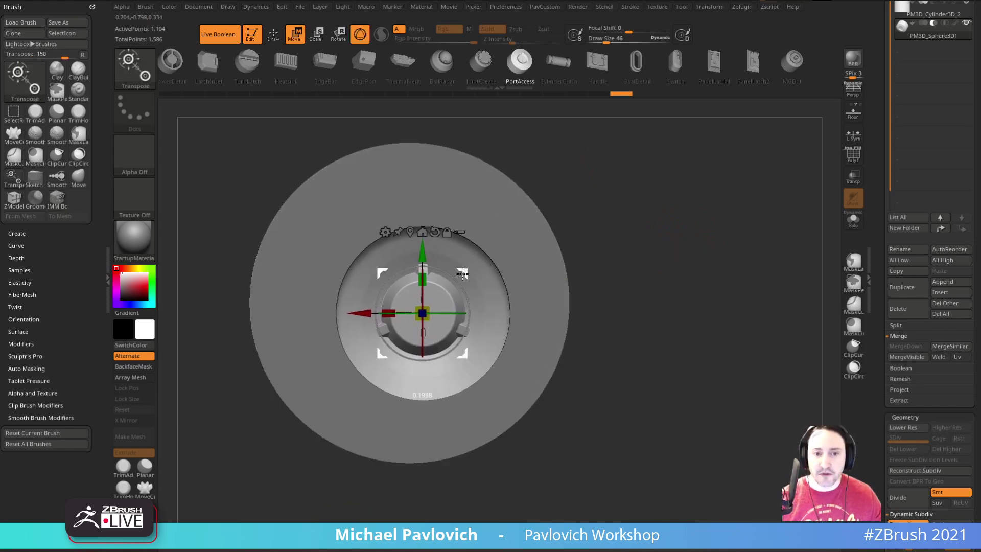
key("q")
mouse_move(657, 272)
left_mouse_down()
mouse_move(700, 213)
mouse_move(710, 284)
mouse_move(699, 260)
left_mouse_up()
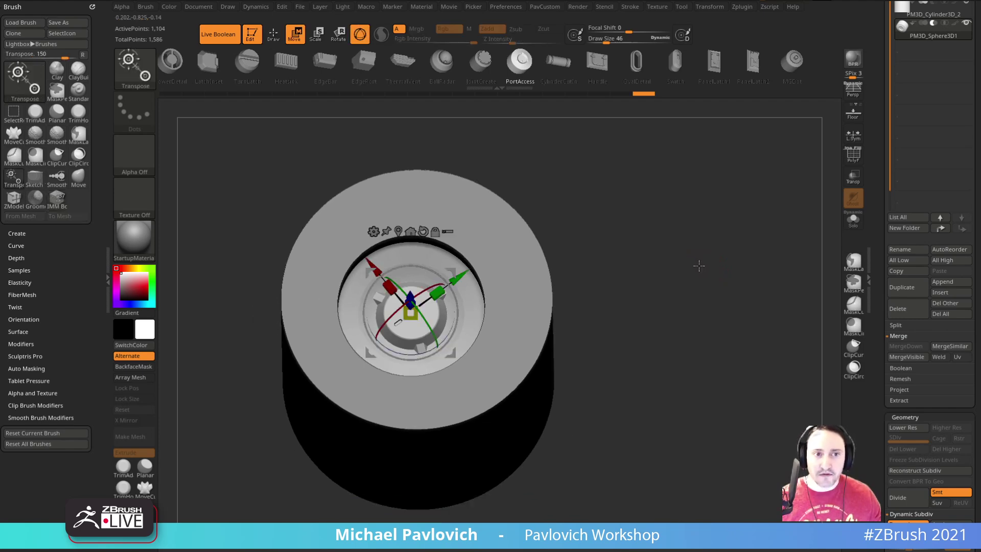
Roll the cutter's undo history back to the sphere, enable dynamic subdivision on it, and reposition it against the cylinder's rim.
mouse_move(642, 94)
left_mouse_down()
mouse_move(161, 106)
mouse_move(317, 101)
mouse_move(246, 108)
left_mouse_up()
key("q")
mouse_move(665, 248)
left_mouse_down()
mouse_move(710, 254)
mouse_move(646, 186)
mouse_move(660, 246)
mouse_move(632, 245)
left_mouse_up()
key("d")
key("w")
mouse_move(446, 251)
left_mouse_down()
mouse_move(452, 197)
mouse_move(451, 205)
left_mouse_up()
key("q")
mouse_move(715, 245)
left_mouse_down()
mouse_move(636, 202)
mouse_move(682, 234)
mouse_move(711, 235)
left_mouse_up()
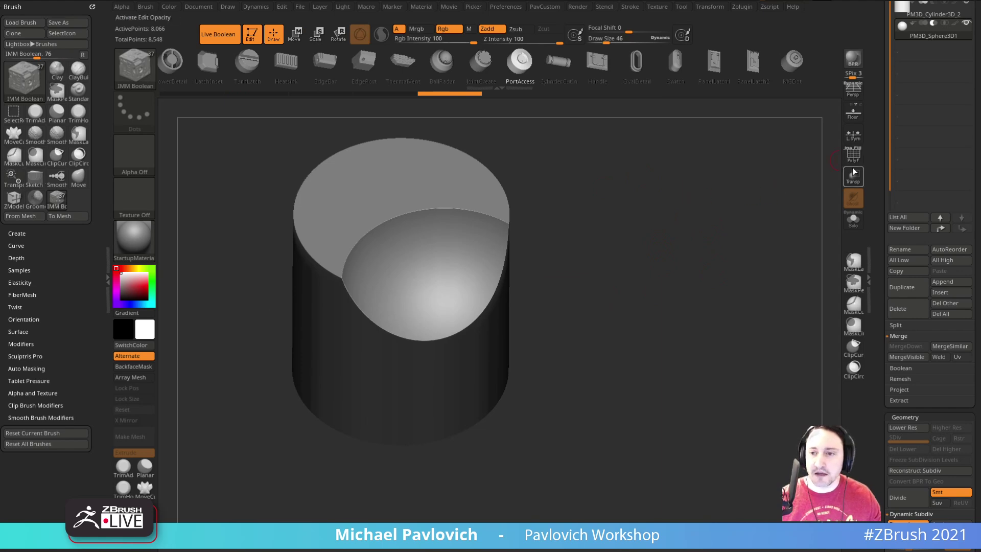
Make a Boolean mesh from the cylinder and subtracting sphere with DSDiv enabled.
scroll(903, 231, "down", 4)
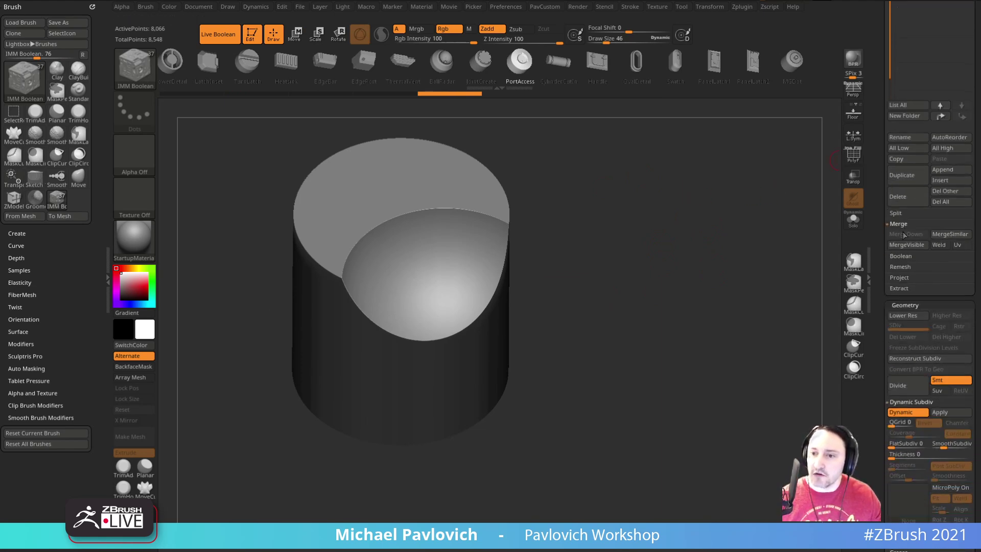
left_click(903, 256)
left_click(940, 267)
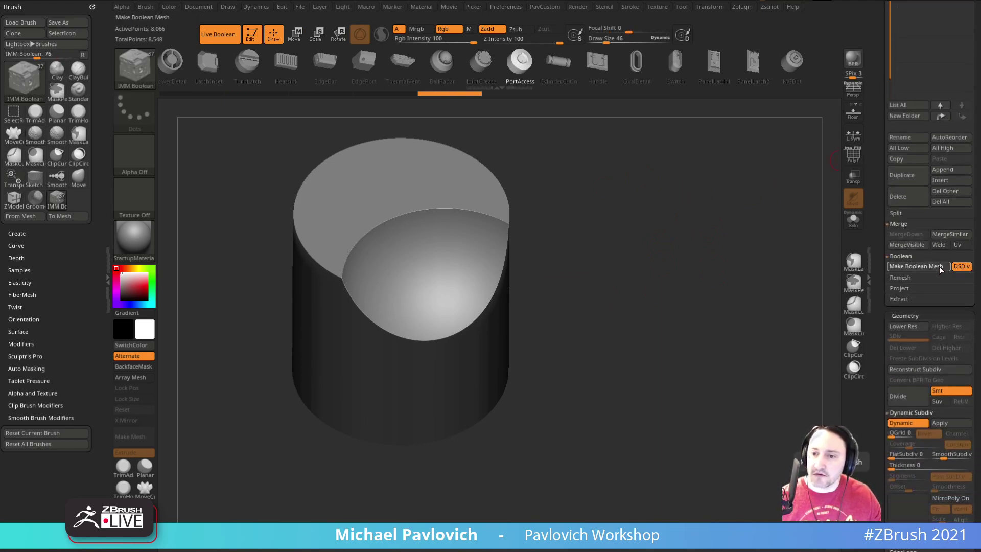
left_click_drag(876, 232, 892, 398)
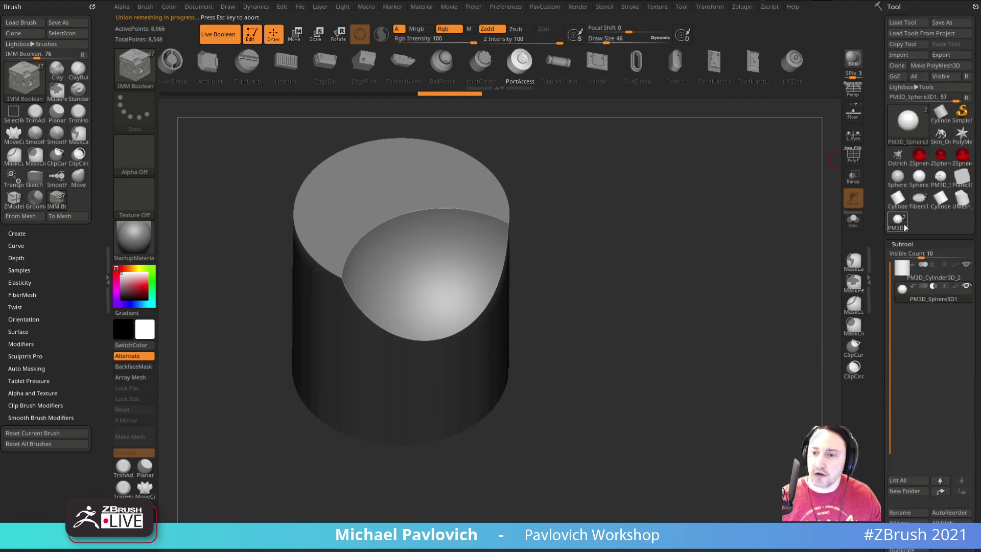
Switch to the generated Boolean mesh and show its wireframe.
left_click(958, 204)
left_click(852, 159)
left_click_drag(703, 267, 723, 271)
key("s")
mouse_move(622, 228)
left_mouse_down("alt")
mouse_move(618, 255)
mouse_move(686, 265)
left_mouse_up("alt")
Return to the source tool, assign polygroups to the cylinder with Groups By Normals, and isolate it in Solo mode.
left_click(896, 228)
left_click(451, 236, "alt")
key("grave")
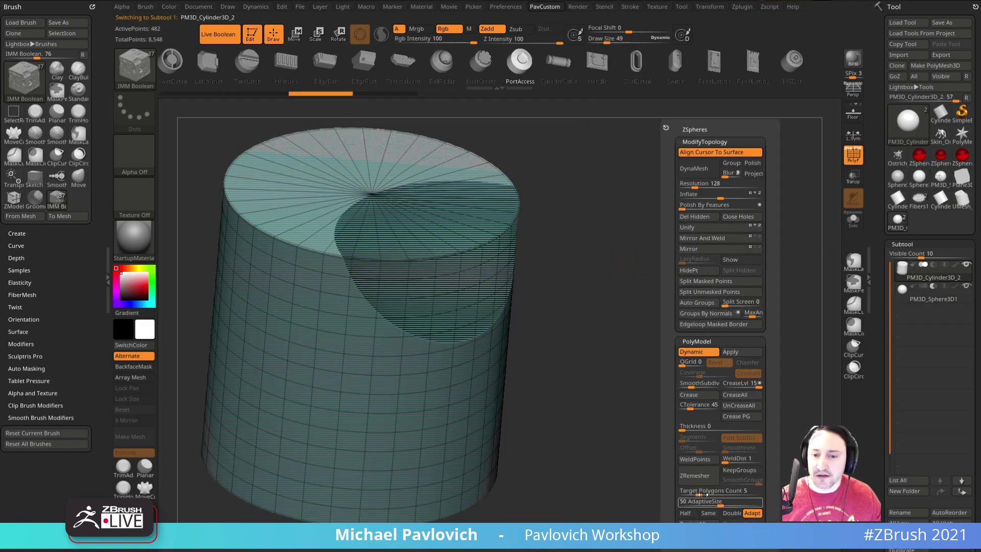
left_click(698, 313)
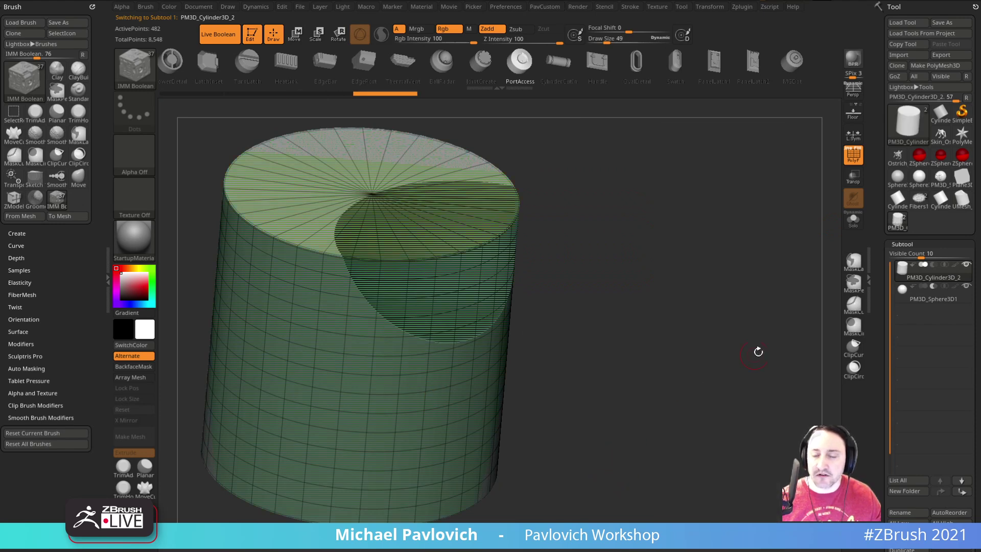
left_click(852, 222)
left_click_drag(744, 260, 463, 282)
left_click_drag(634, 359, 641, 199)
left_click_drag(545, 209, 802, 265)
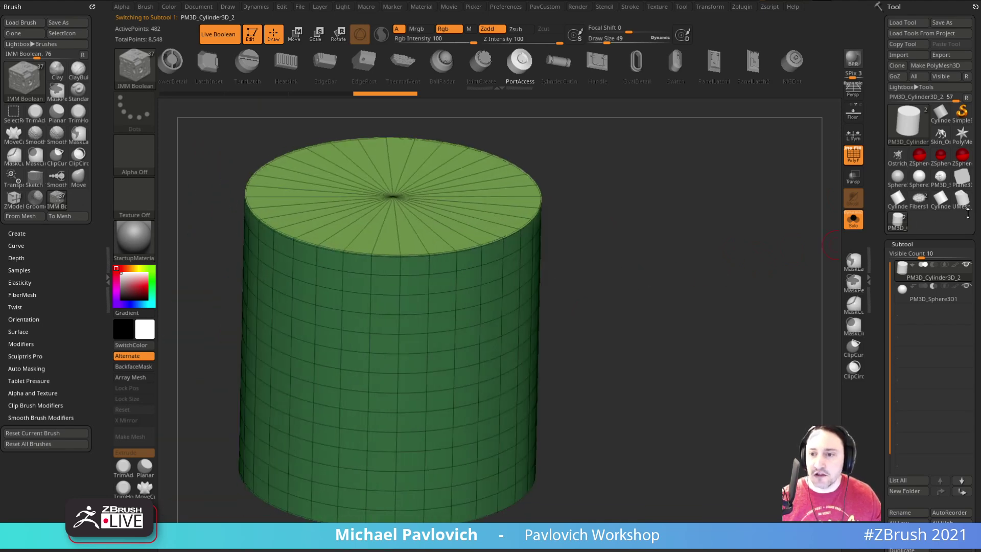
Reopen the Boolean result mesh and inspect the topology around its spherical cut from the front.
left_click(963, 203)
mouse_move(672, 240)
left_mouse_down()
mouse_move(692, 249)
mouse_move(667, 291)
left_mouse_up()
key("shift+f")
left_click_drag(691, 251, 806, 199)
left_click(854, 155)
left_click_drag(882, 263, 887, 110)
left_click_drag(761, 219, 736, 207, "shift")
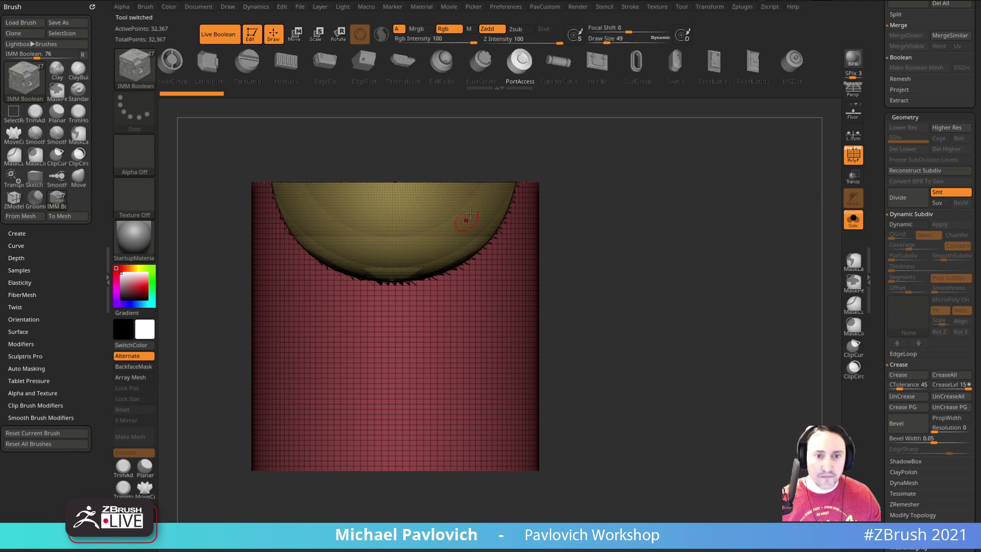
Try mirroring and welding the Boolean mesh in its current orientation.
left_click_drag(536, 181, 458, 258)
left_click_drag(585, 242, 684, 241, "alt")
key("3")
left_click(718, 249)
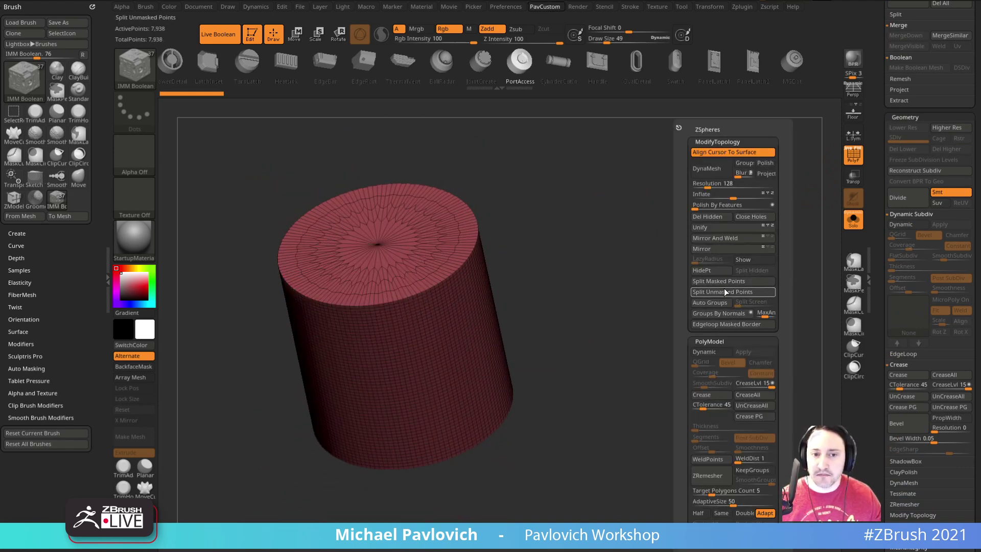
key("ctrl+z")
Rotate the Boolean mesh to realign its cut with the symmetry axis and apply Mirror And Weld.
left_click_drag(597, 265, 561, 248, "shift")
key("w")
left_click_drag(436, 303, 352, 256, "shift")
mouse_move(613, 266)
left_mouse_down()
mouse_move(657, 219)
mouse_move(705, 228)
mouse_move(685, 271)
left_mouse_up()
key("q")
key("3")
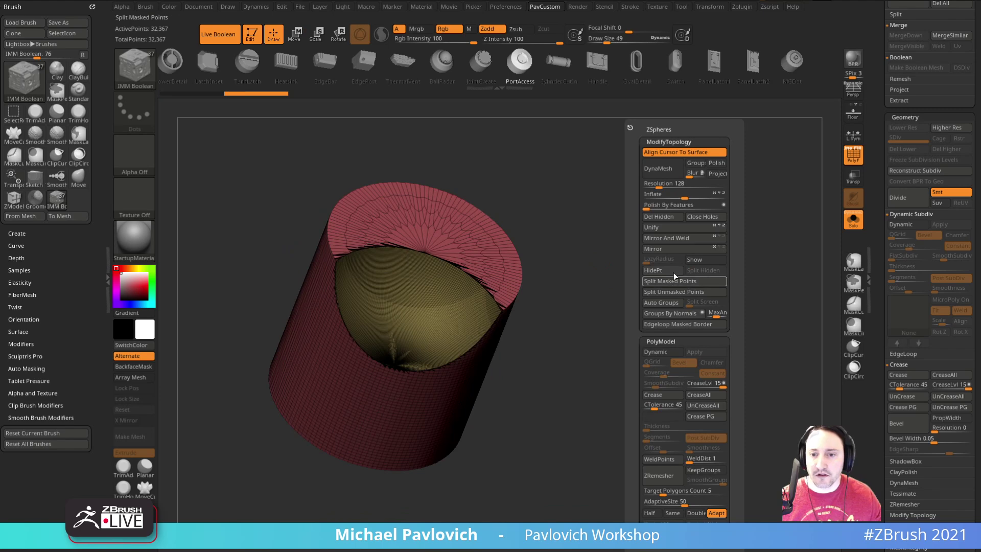
left_click(681, 237)
Try ZRemesher on the mirrored mesh with DetectEdges turned on.
left_click_drag(628, 236, 464, 329, "shift")
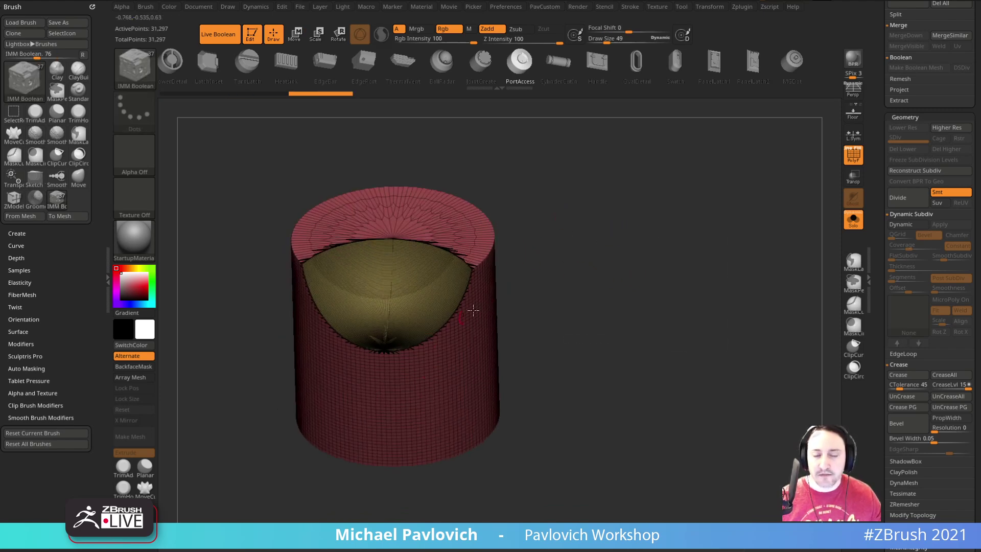
mouse_move(545, 279)
left_mouse_down("alt")
mouse_move(544, 306)
mouse_move(588, 307)
left_mouse_up("alt")
key("s")
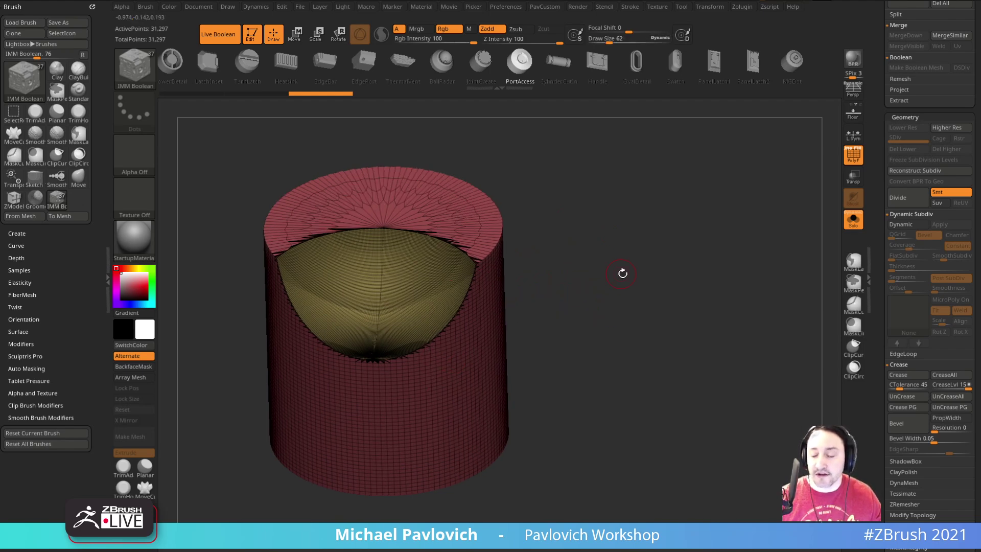
left_click_drag(876, 223, 873, 170)
left_click(906, 241)
left_click_drag(880, 230, 880, 202)
left_click(947, 243)
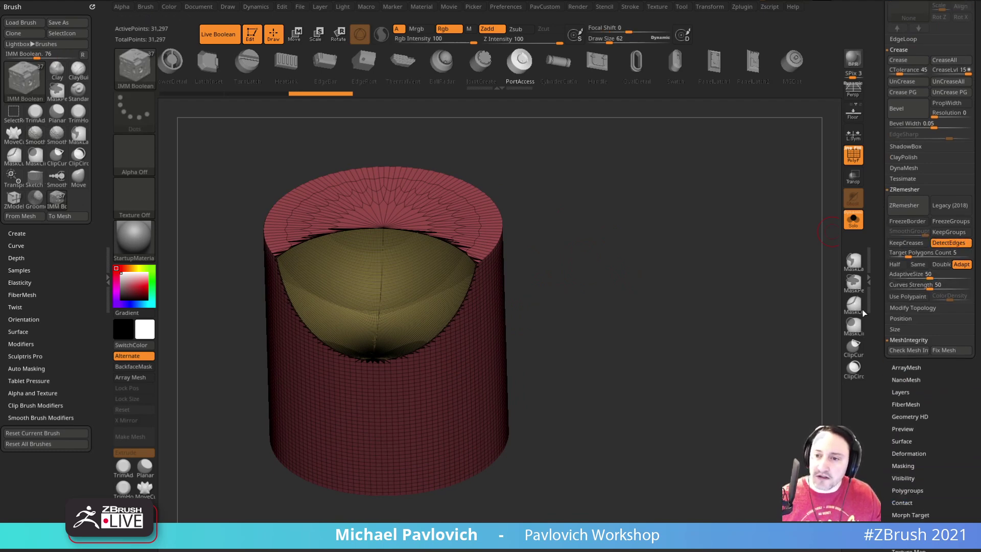
left_click(903, 205)
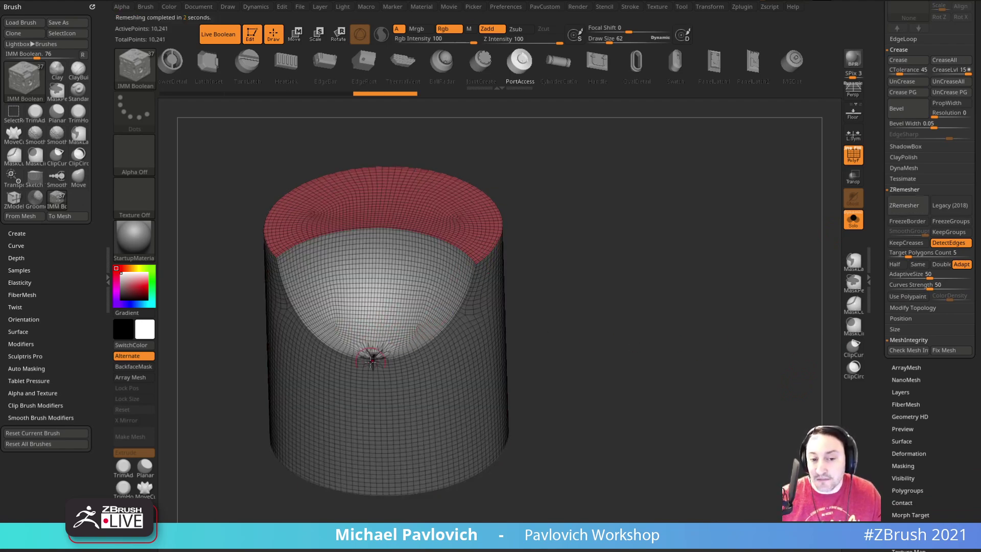
key("ctrl+z")
Isolate the red cylinder polygroup, split its cap and side with Groups By Normals, and unhide the whole mesh.
mouse_move(622, 317)
left_mouse_down()
mouse_move(635, 324)
mouse_move(657, 274)
mouse_move(671, 307)
mouse_move(629, 274)
left_mouse_up()
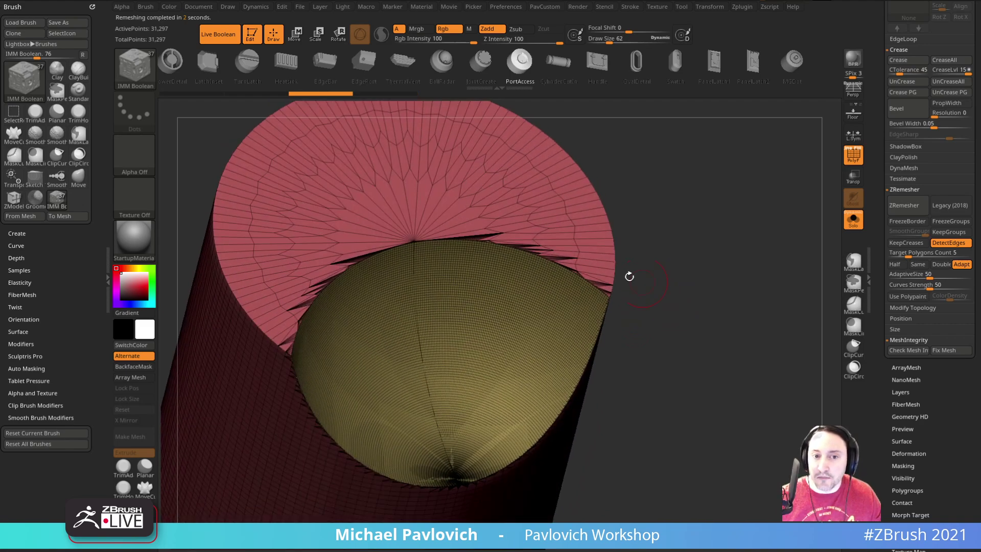
left_click(526, 200, "ctrl+shift")
key("3")
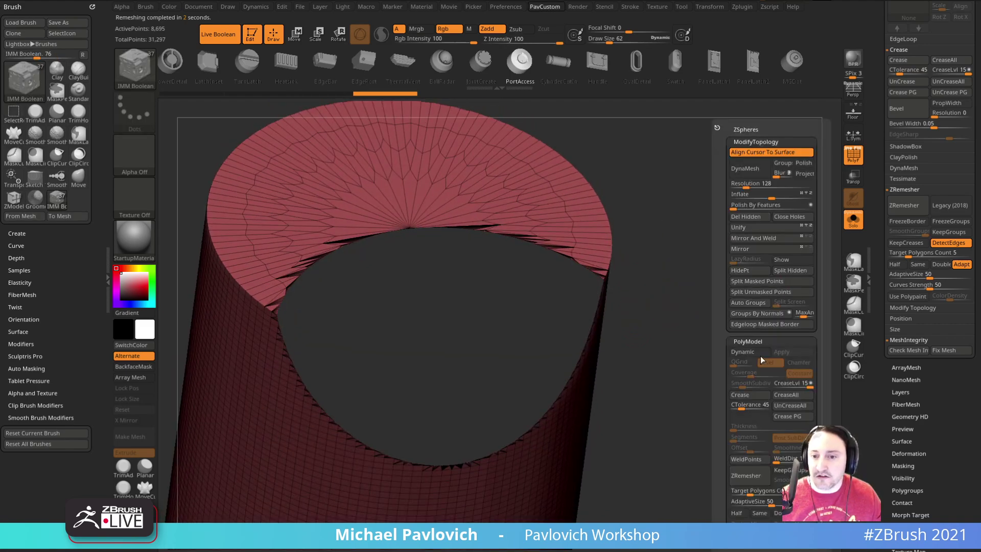
left_click(755, 313)
left_click(694, 350, "ctrl+shift")
left_click_drag(695, 350, 764, 286)
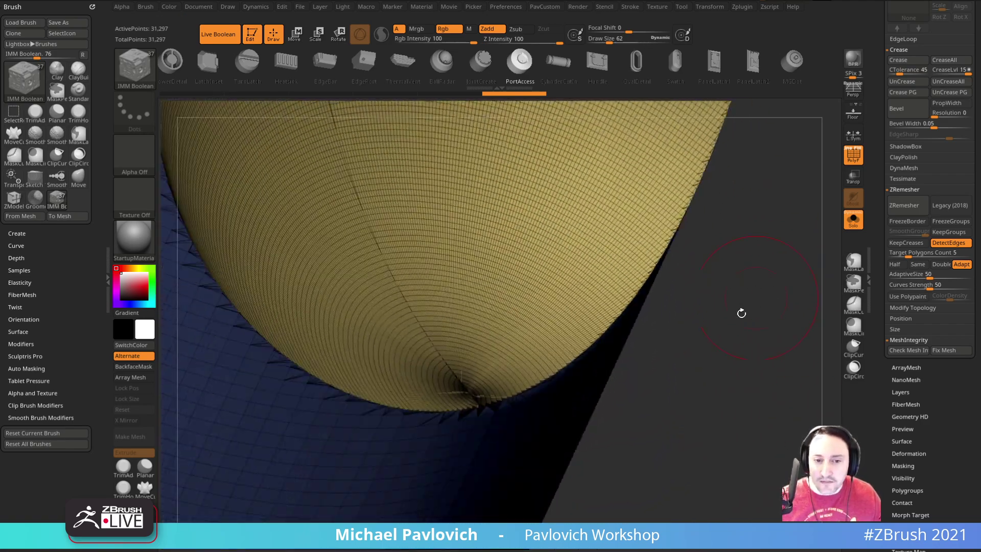
Examine the triangles along the border between the spherical cut and the cylinder side, up close and from farther away.
left_click_drag(756, 240, 792, 424, "alt")
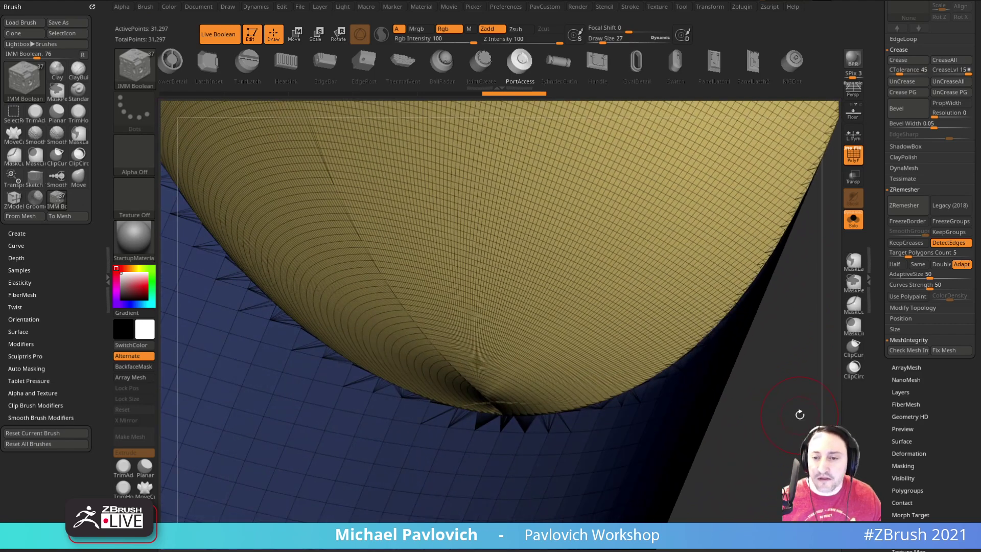
key("3")
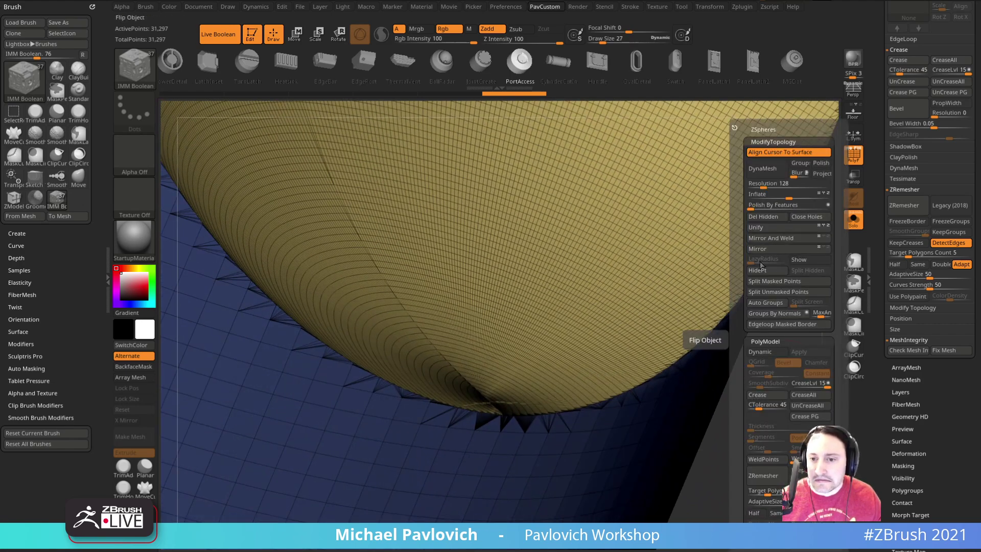
mouse_move(750, 413)
left_mouse_down()
mouse_move(707, 282)
mouse_move(759, 471)
mouse_move(745, 366)
mouse_move(727, 436)
mouse_move(706, 334)
left_mouse_up()
left_click_drag(711, 291, 665, 325, "alt")
key("s")
left_click_drag(613, 348, 698, 303)
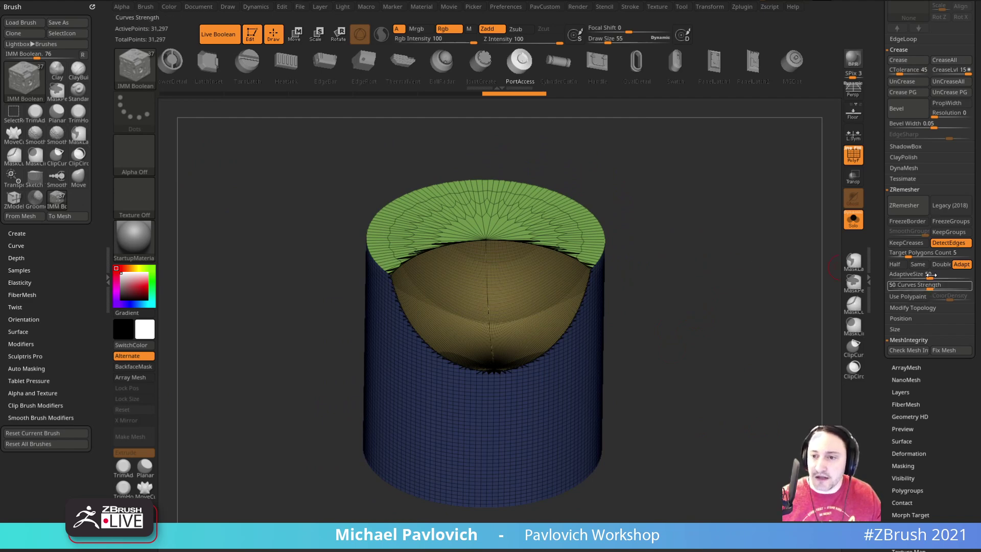
Switch ZRemesher from DetectEdges to KeepGroups, check the cylinder's underside polygroup, and set SmoothGroups to 0.
left_click(948, 242)
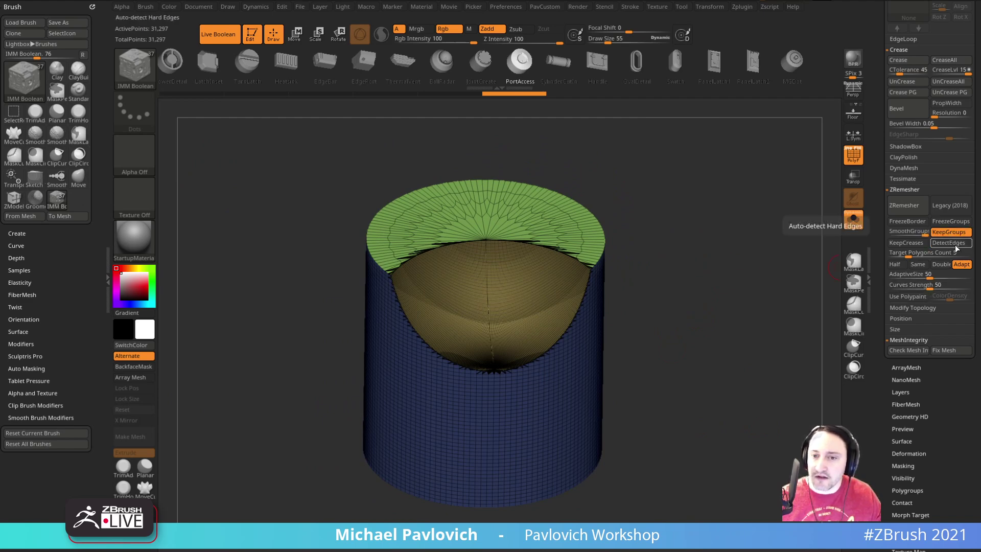
mouse_move(766, 286)
left_mouse_down()
mouse_move(740, 135)
mouse_move(762, 119)
mouse_move(752, 196)
left_mouse_up()
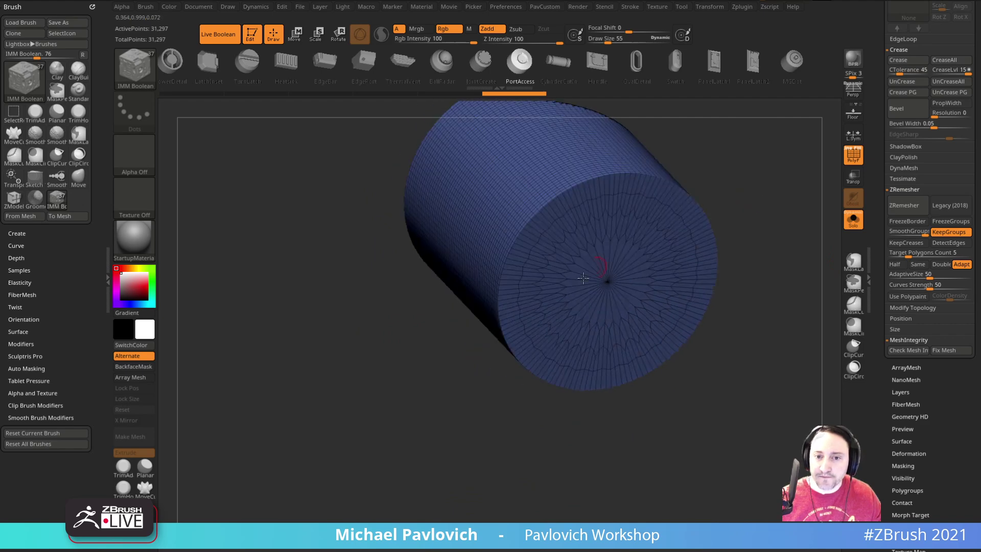
left_click(622, 277, "ctrl+shift")
left_click(762, 245, "ctrl+shift")
mouse_move(763, 246)
left_mouse_down()
mouse_move(740, 322)
mouse_move(715, 342)
left_mouse_up()
left_click_drag(919, 231, 890, 231)
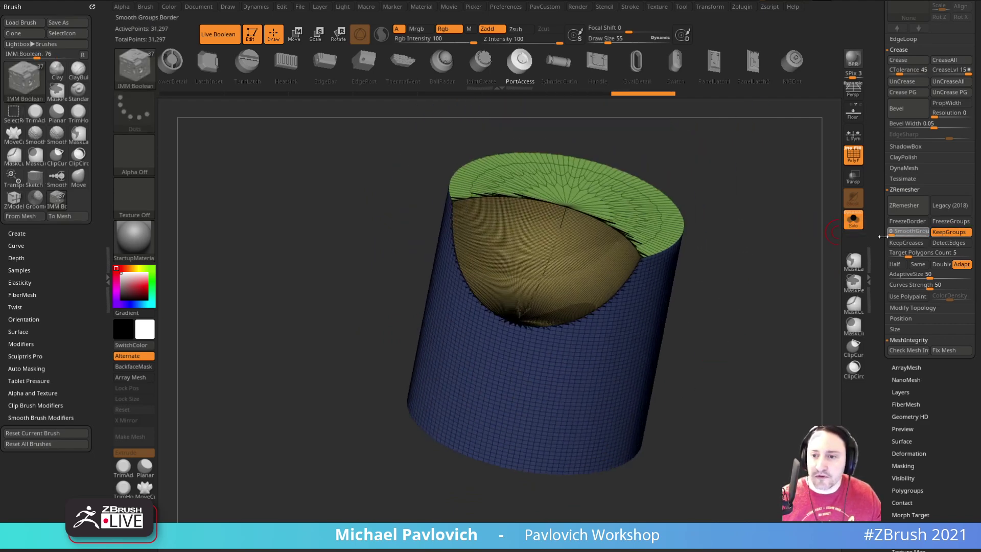
left_click_drag(749, 304, 783, 277)
left_click_drag(657, 289, 613, 282)
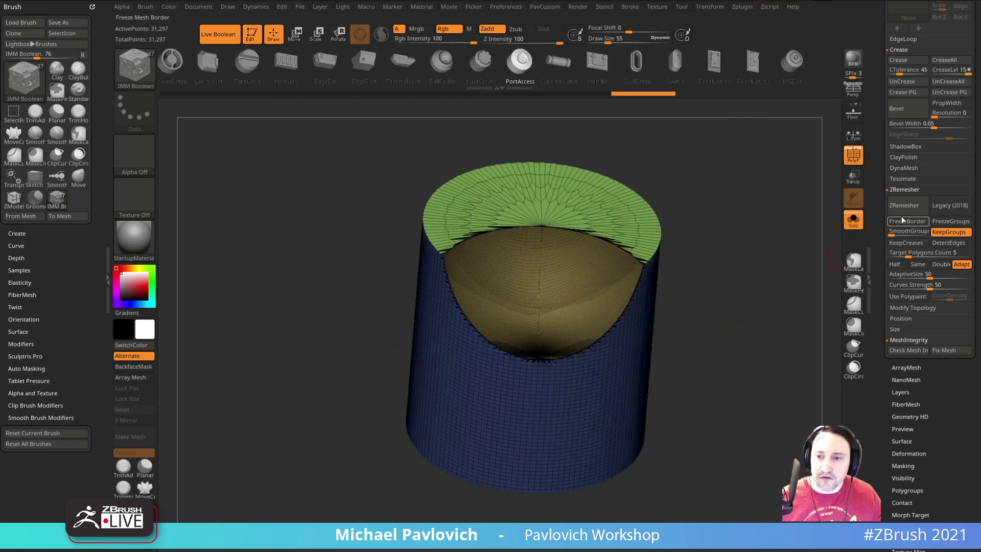
Try ZRemesher with KeepGroups, Half and AdaptiveSize 0, and inspect the remeshed cut from several angles.
left_click(905, 207)
key("Escape")
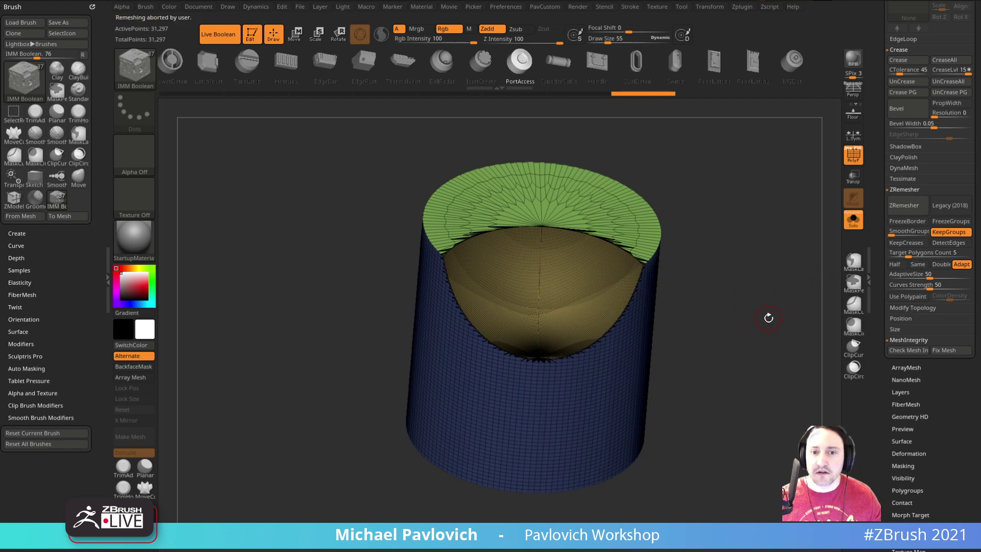
left_click(895, 265)
left_click_drag(916, 275, 879, 280)
left_click_drag(754, 300, 789, 286)
left_click(906, 206)
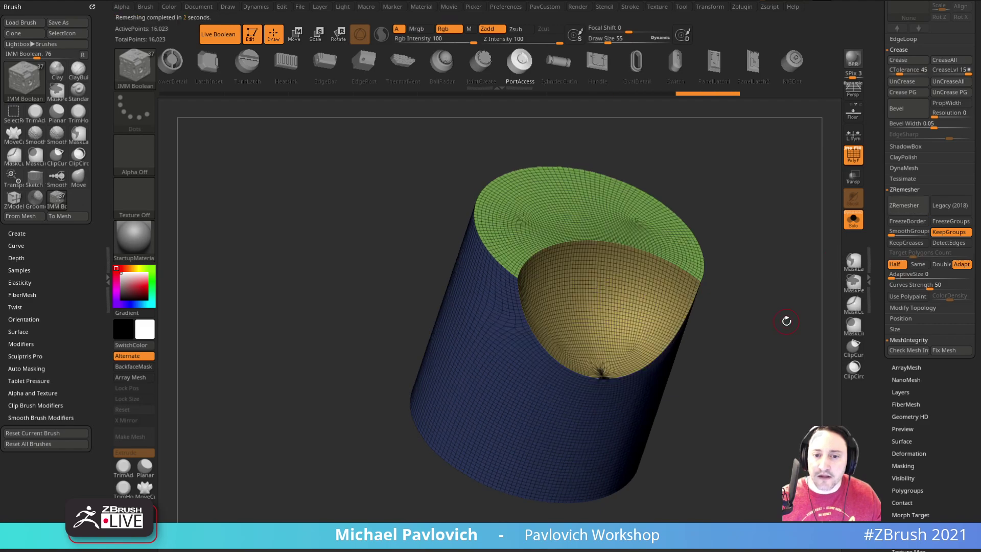
left_click_drag(794, 315, 633, 276)
left_click_drag(693, 308, 715, 347)
mouse_move(500, 410)
left_mouse_down("shift")
mouse_move(473, 415)
mouse_move(472, 403)
left_mouse_up("shift")
left_click_drag(722, 377, 795, 327)
Undo the ZRemesher pass and re-examine the dense sphere topology along the cut.
key("ctrl+z")
key("ctrl+z")
key("ctrl+z")
mouse_move(802, 138)
left_mouse_down("alt")
mouse_move(762, 105)
mouse_move(758, 204)
mouse_move(786, 287)
mouse_move(772, 308)
mouse_move(746, 310)
mouse_move(758, 317)
mouse_move(742, 310)
left_mouse_up("alt")
key("s")
key("s")
left_click_drag(743, 310, 732, 311)
left_click_drag(497, 360, 635, 321)
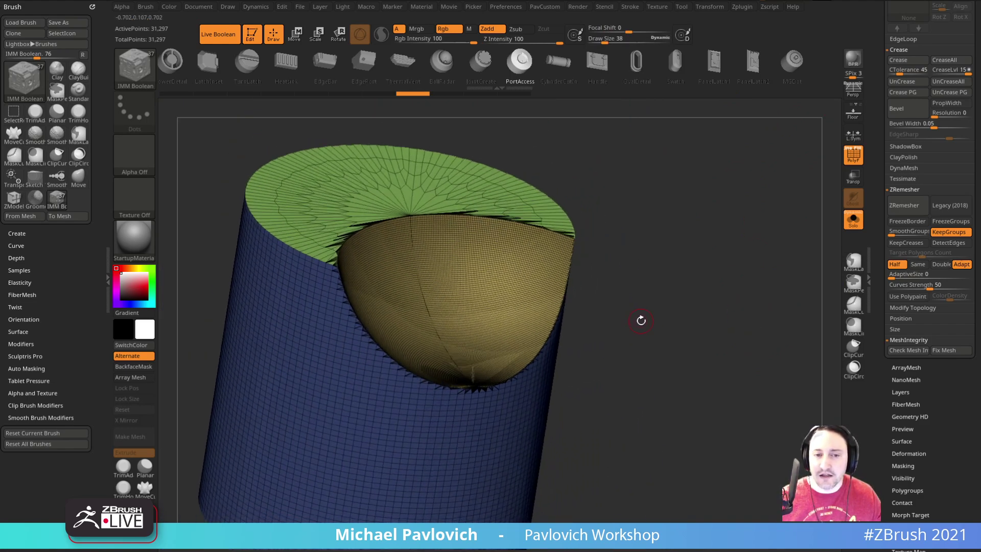
left_click_drag(751, 281, 746, 311)
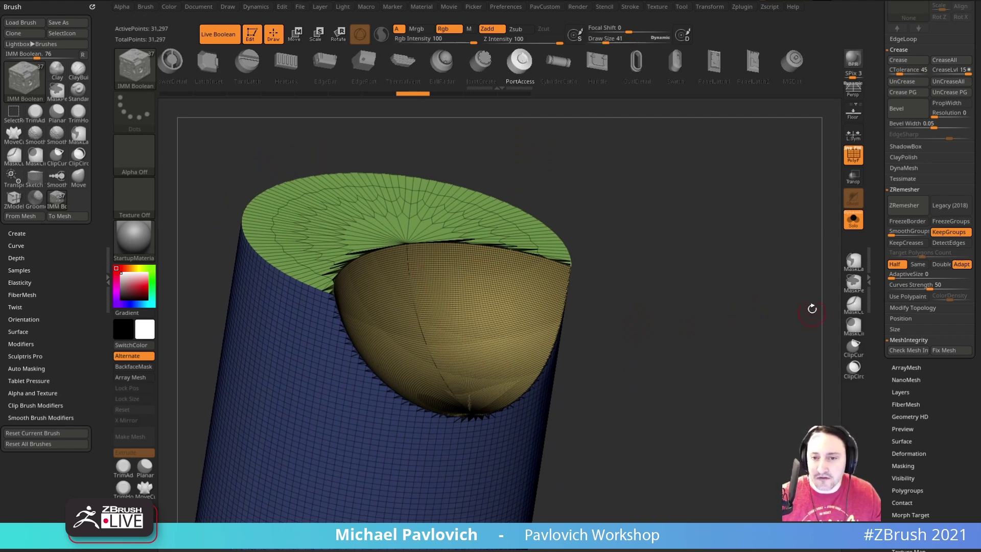
Delete the Boolean result subtool and return to the original tool with the cylinder and sphere subtools.
left_click_drag(878, 226, 890, 392)
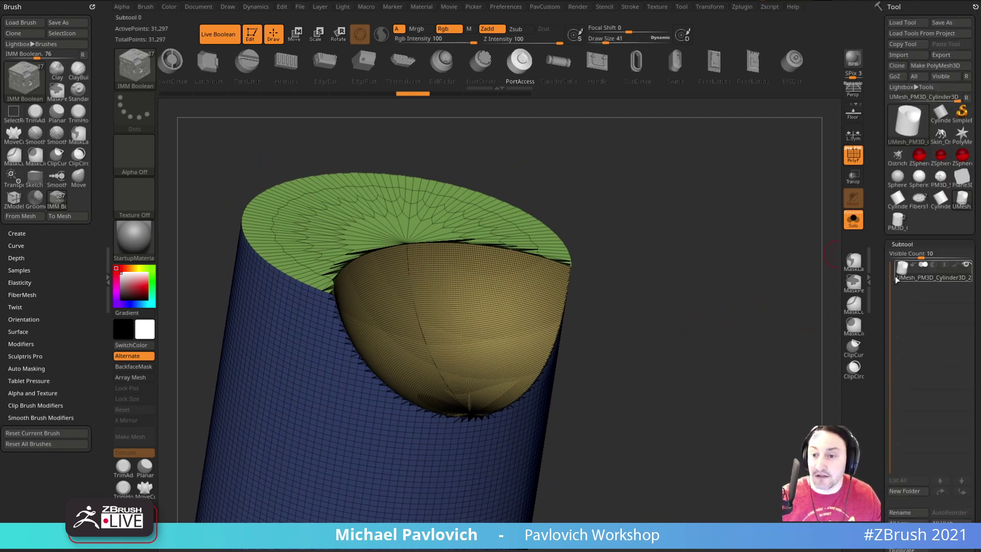
left_click_drag(885, 341, 884, 252)
left_click(906, 486)
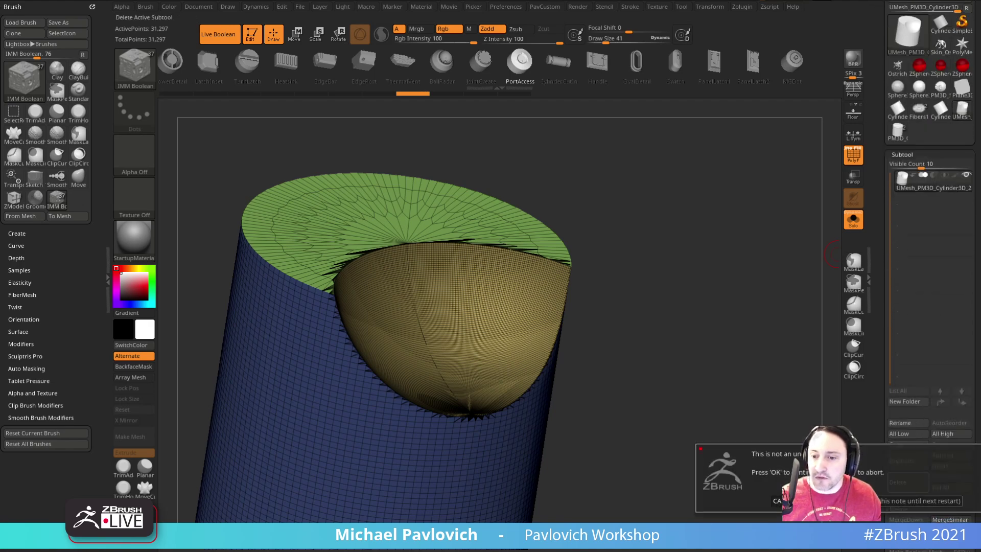
left_click(919, 500)
left_click(961, 113)
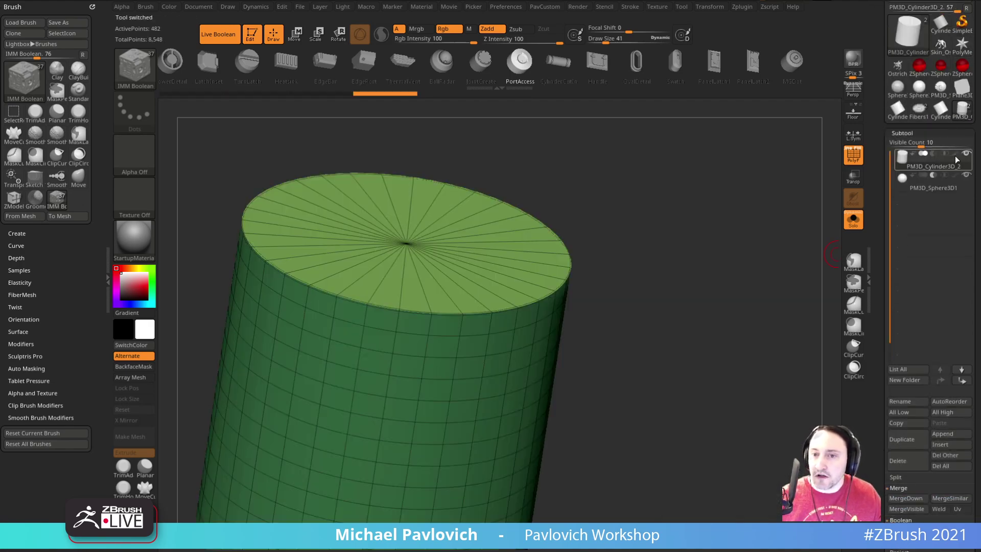
left_click_drag(740, 310, 745, 285, "alt")
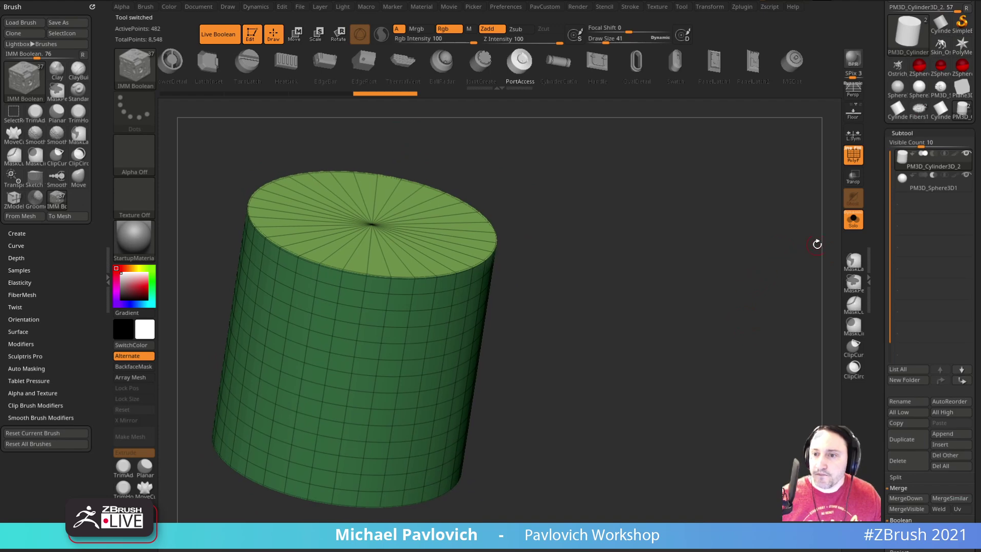
Select the PM3D_Sphere3D1 subtool and examine the pole topology at its top.
left_click(922, 190)
left_click_drag(807, 286, 708, 339)
left_click_drag(660, 293, 650, 282)
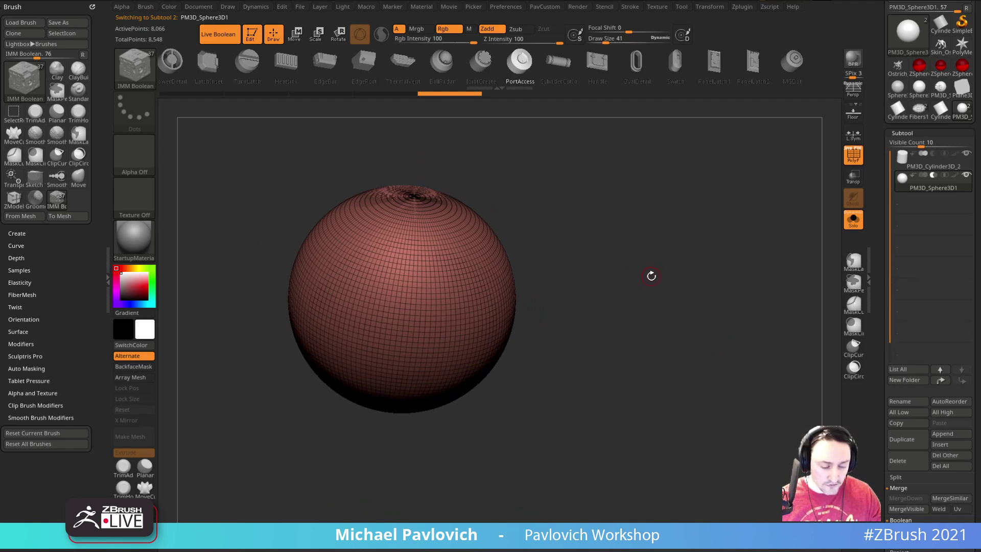
Load the tool from the PolySphere.ZPR project and check its quad topology with the wireframe off and on.
key("comma")
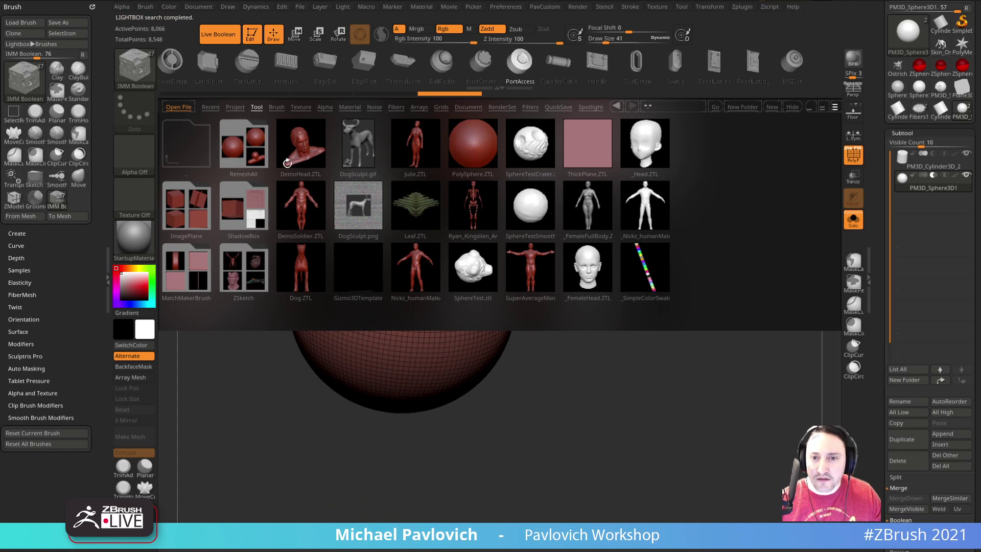
key("comma")
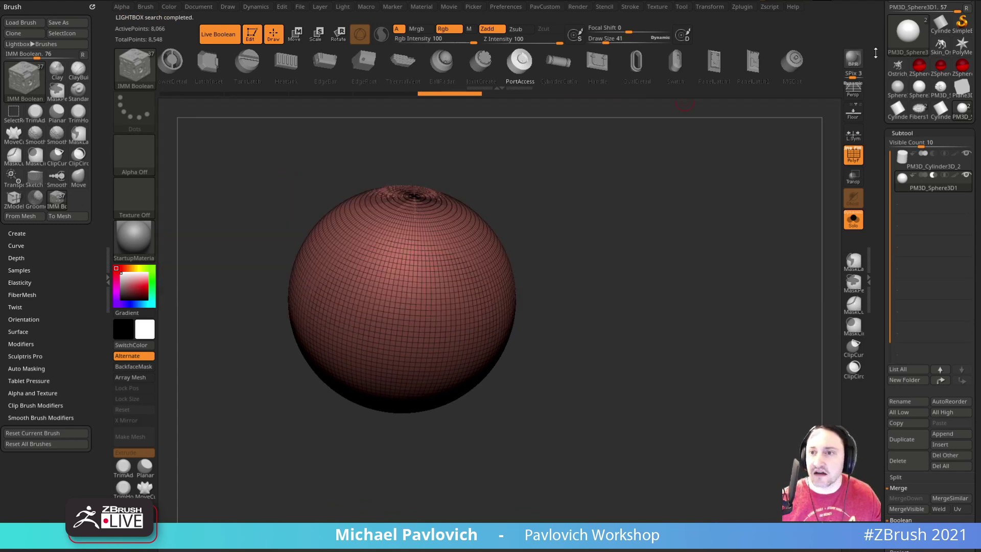
left_click_drag(874, 53, 888, 211)
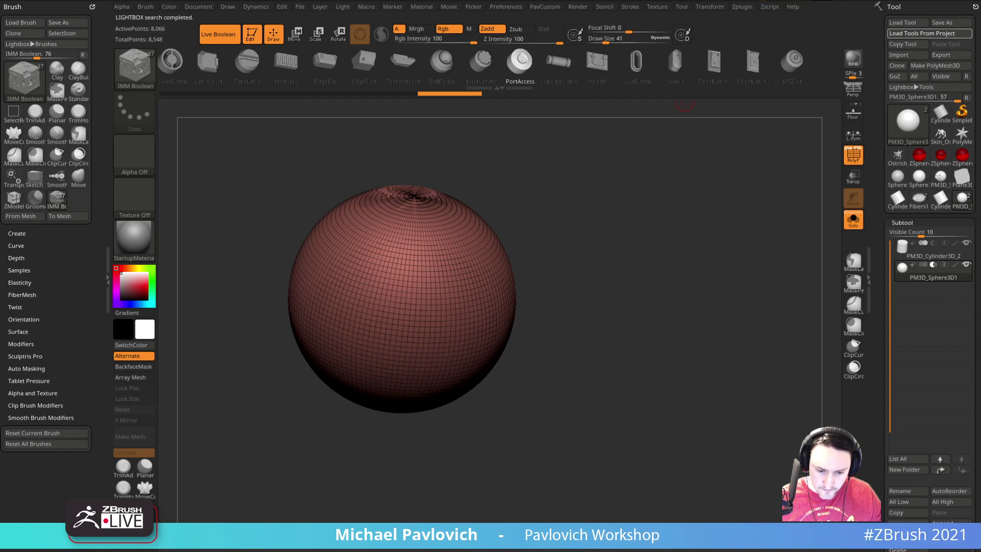
scroll(408, 357, "down", 6)
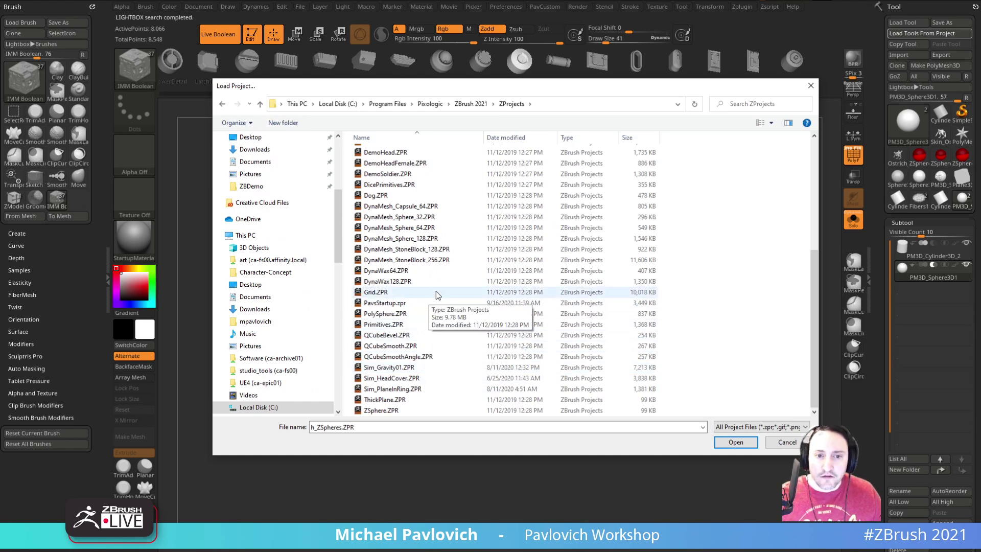
double_click(419, 313)
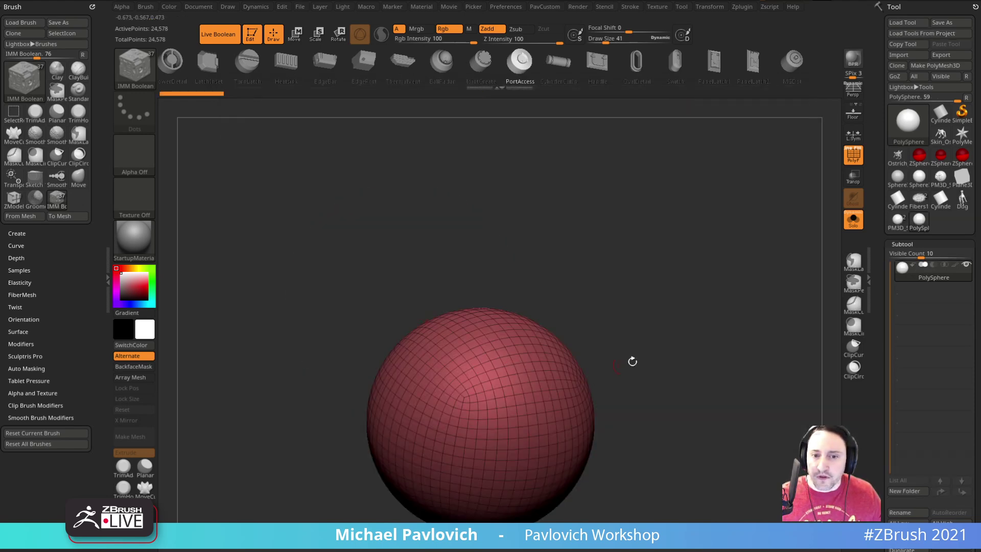
left_click_drag(593, 372, 573, 303, "alt")
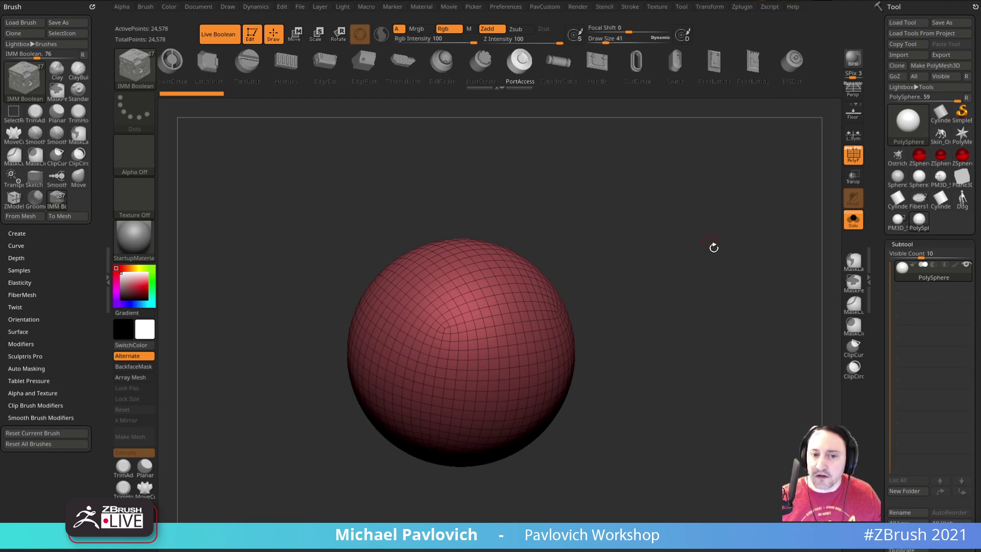
key("shift+f")
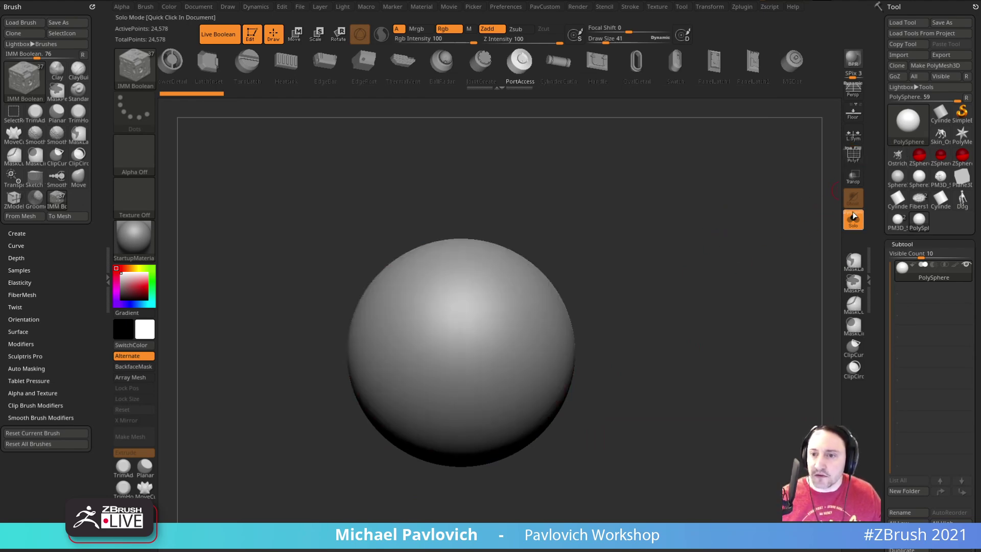
left_click(852, 155)
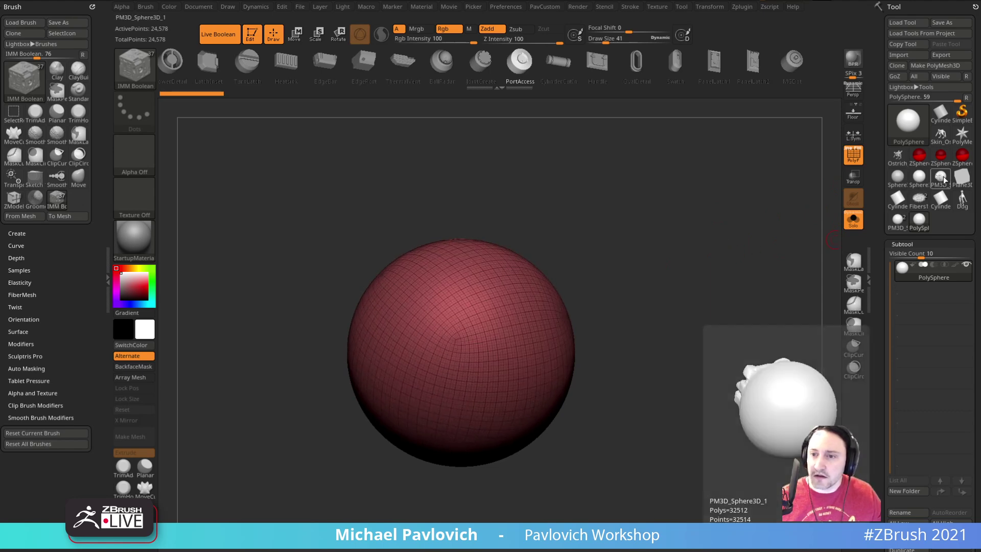
Return to the cylinder and sphere tool, append PolySphere as a subtool, and select it.
left_click(901, 224)
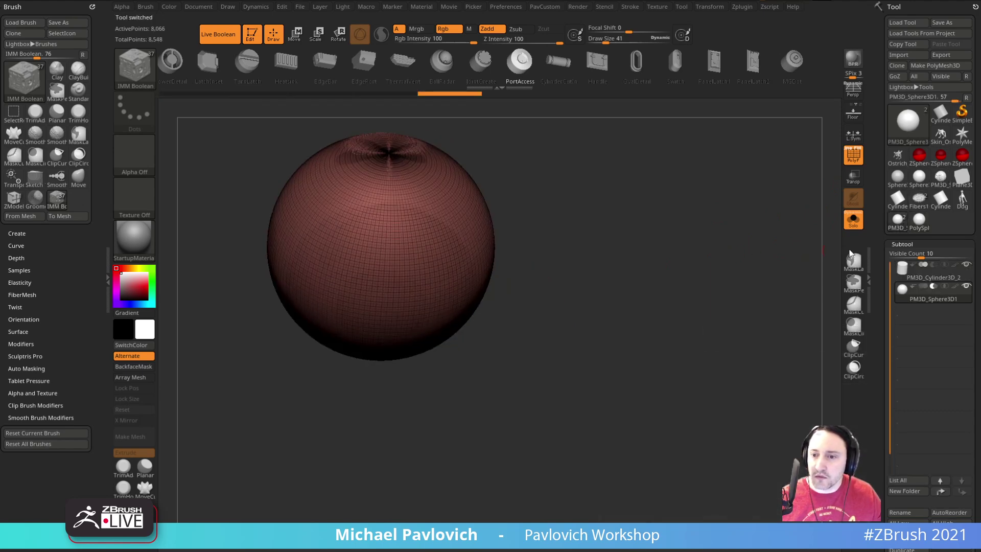
scroll(930, 431, "down", 3)
left_click(941, 477)
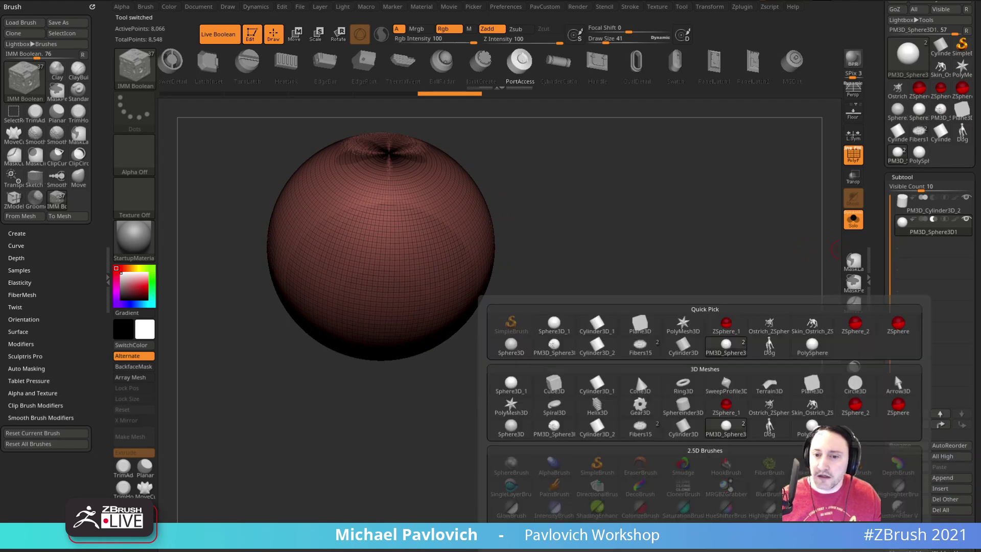
left_click(811, 428)
left_click(923, 254)
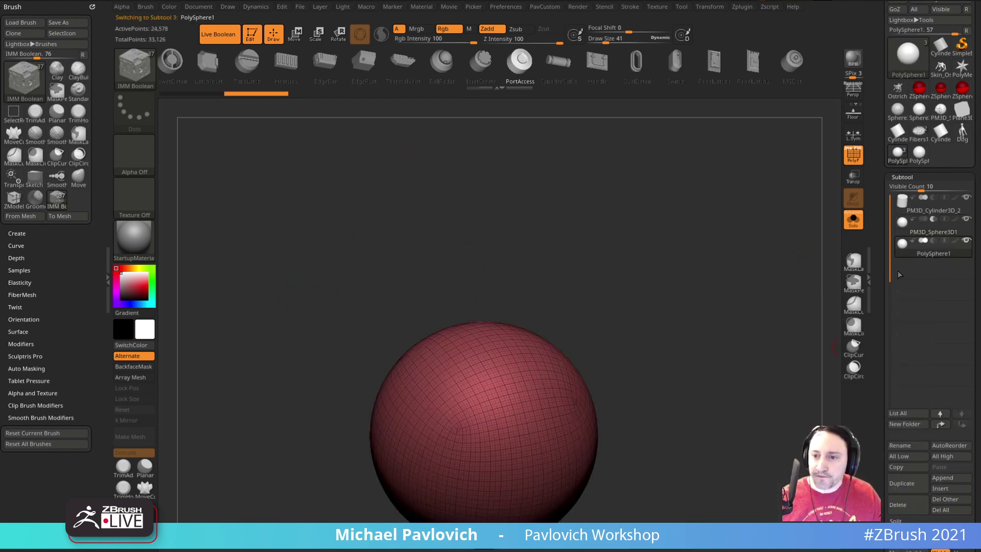
left_click_drag(794, 300, 769, 235, "alt")
left_click_drag(880, 310, 880, 293)
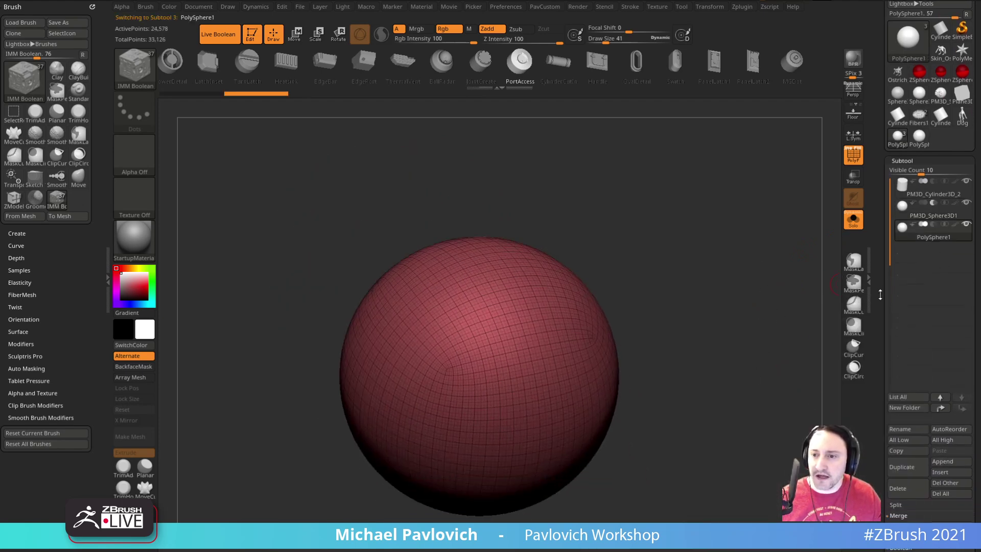
Delete the PM3D_Sphere3D1 subtool and turn off Solo mode to show the PolySphere together with the cylinder.
left_click(924, 207)
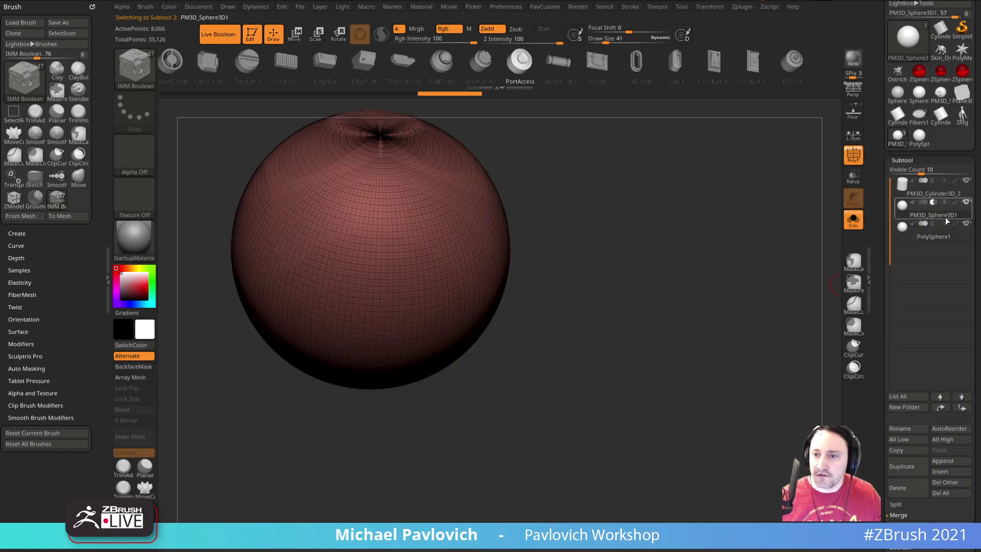
left_click(907, 484)
left_click_drag(738, 305, 833, 263)
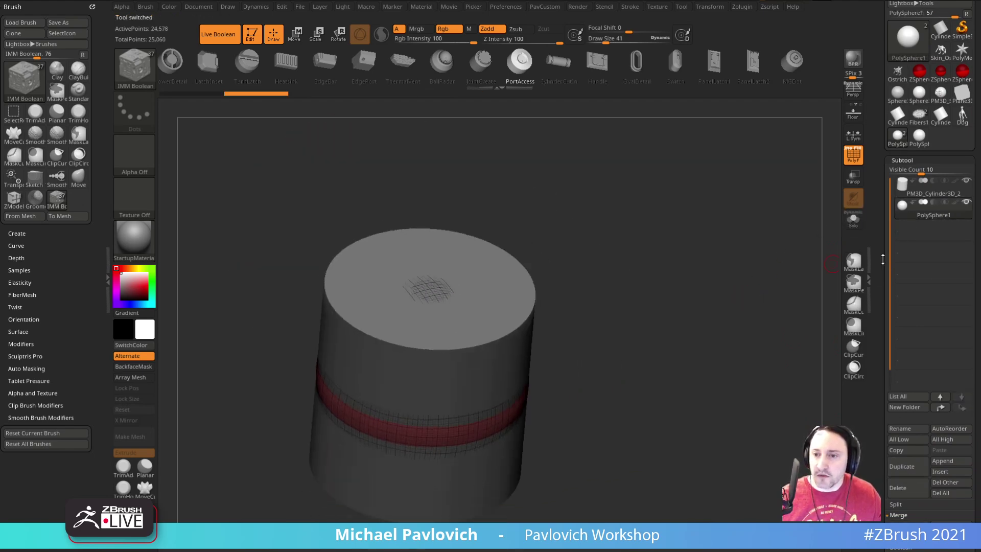
Lower the PolySphere to subdivision level 1 and delete its higher subdivision levels.
scroll(910, 276, "down", 5)
left_click_drag(908, 234, 864, 287)
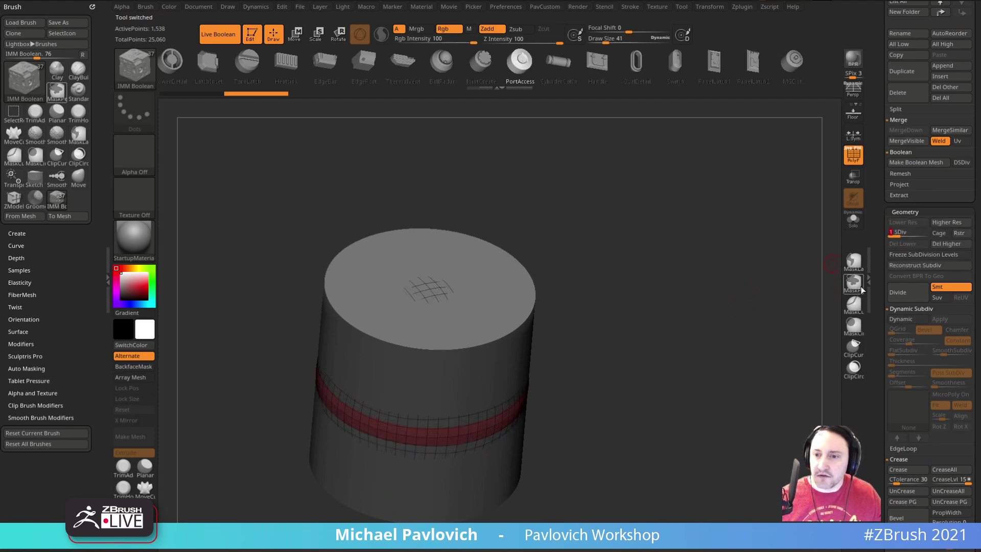
left_click(950, 247)
Move the PolySphere up and sideways so it overlaps one side of the cylinder's top rim.
left_click_drag(766, 292, 723, 317, "shift")
key("w")
left_click_drag(420, 320, 420, 212)
left_click_drag(565, 219, 602, 222, "shift")
mouse_move(460, 234)
left_mouse_down()
mouse_move(566, 271)
mouse_move(571, 246)
left_mouse_up()
key("q")
mouse_move(727, 248)
left_mouse_down()
mouse_move(665, 266)
mouse_move(554, 355)
left_mouse_up()
Select the cylinder subtool and turn off its Dynamic Subdiv preview.
left_click(485, 389, "alt")
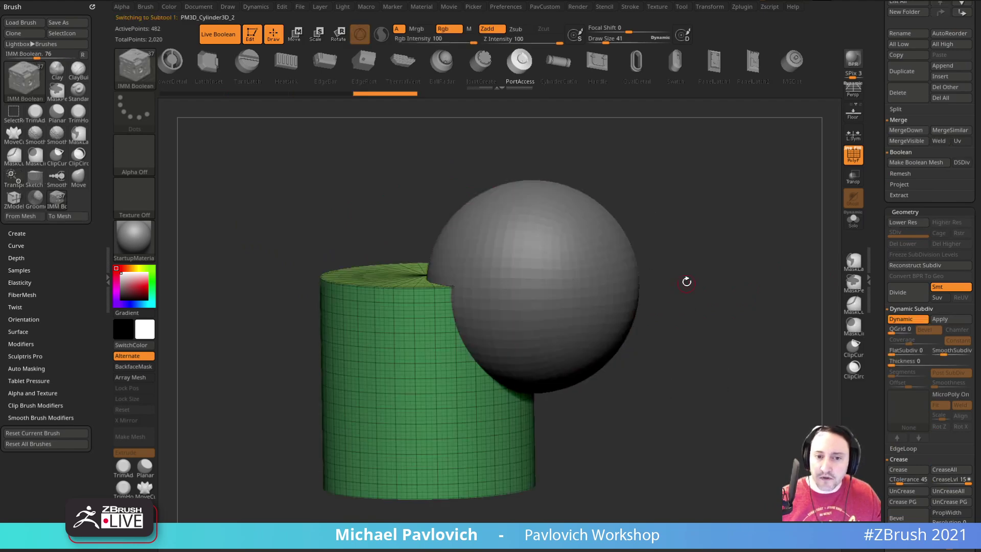
left_click_drag(683, 284, 703, 284)
left_click(904, 320)
Hide the cylinder's top cap polygroup and remove it with Del Hidden.
left_click_drag(750, 335, 724, 302)
left_click(413, 263, "ctrl+shift")
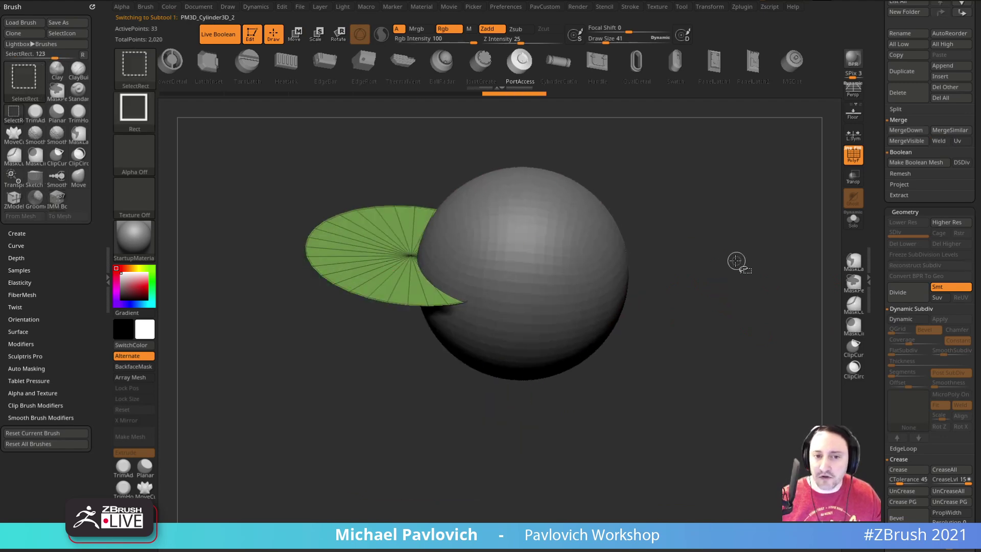
left_click(733, 266, "ctrl+shift")
key("space")
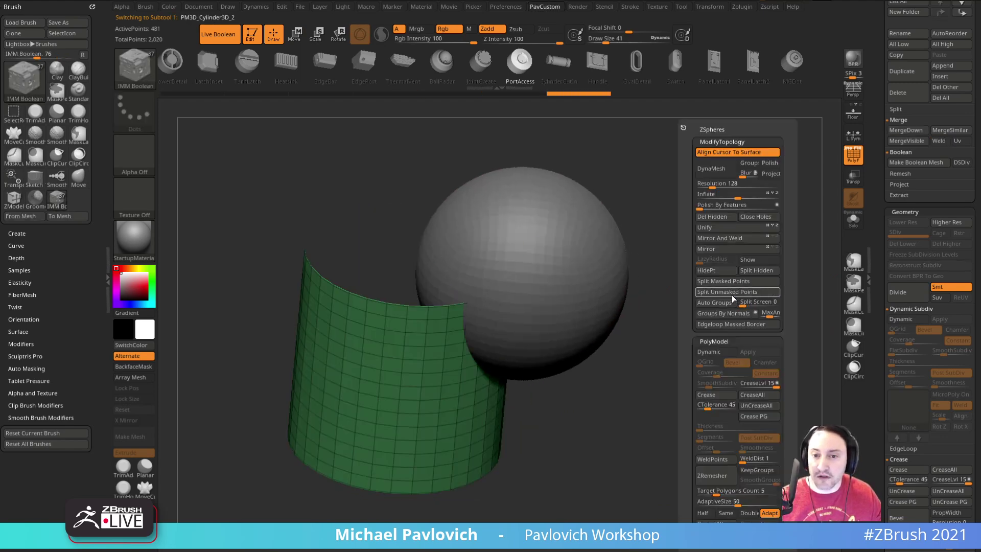
left_click(718, 218)
Close the cylinder's open top with the ZModeler edge action Close, using the Convex Hole target.
key("b")
key("z")
key("m")
key("space")
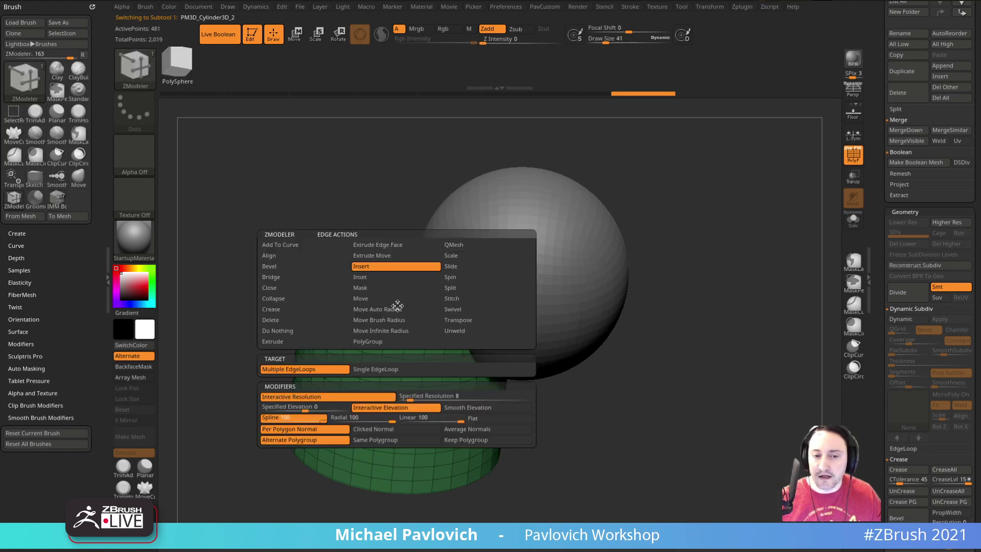
left_click(271, 288)
left_click(396, 368)
left_click(400, 295)
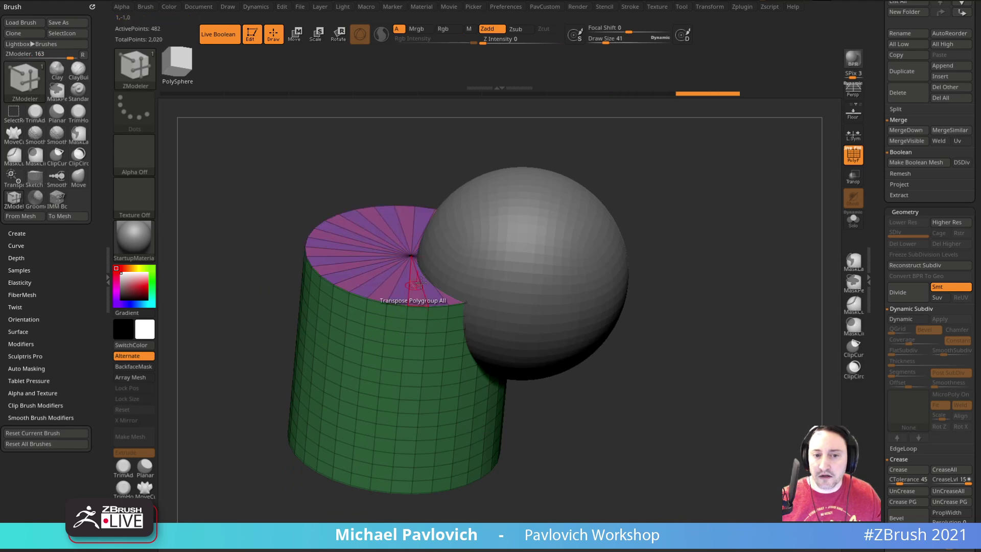
Isolate the new top cap, group it into a single polygroup, and show the whole cylinder again.
left_click(429, 258, "ctrl+shift")
key("ctrl+w")
left_click(692, 250, "ctrl+shift")
left_click_drag(695, 249, 712, 176)
left_click_drag(679, 302, 727, 273)
Try to ZRemesh the cylinder with KeepGroups and Same enabled and AdaptiveSize set to 0.
key("space")
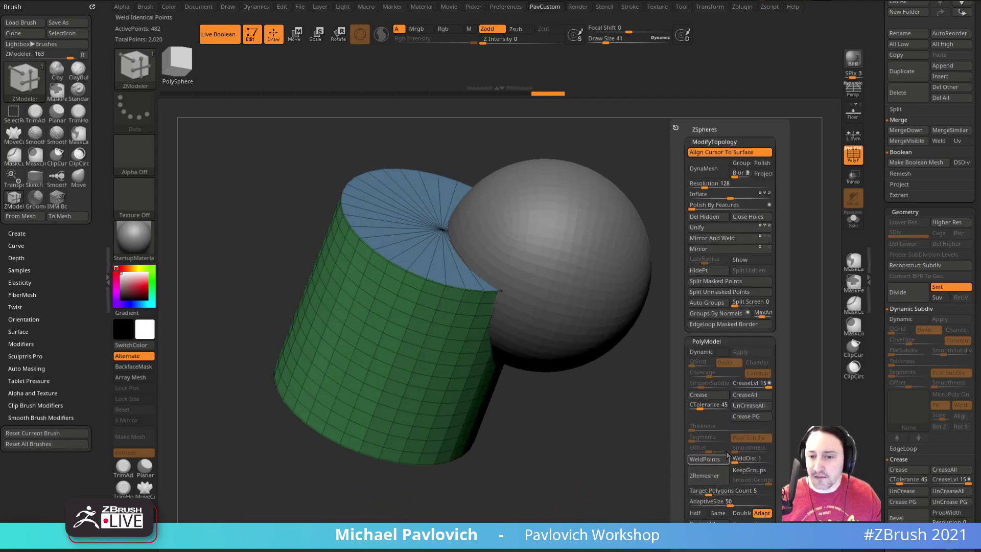
left_click(746, 471)
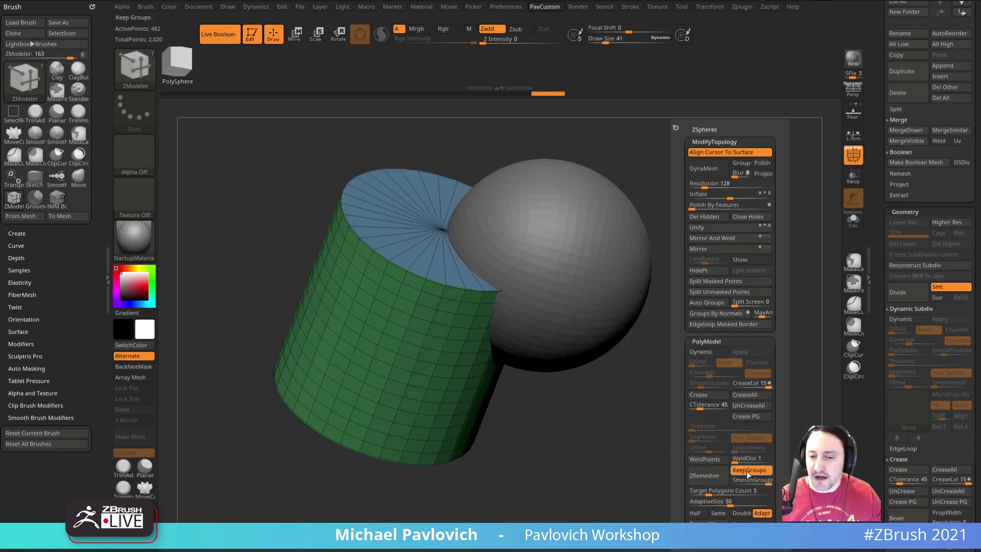
left_click(718, 513)
left_click_drag(729, 505, 687, 504)
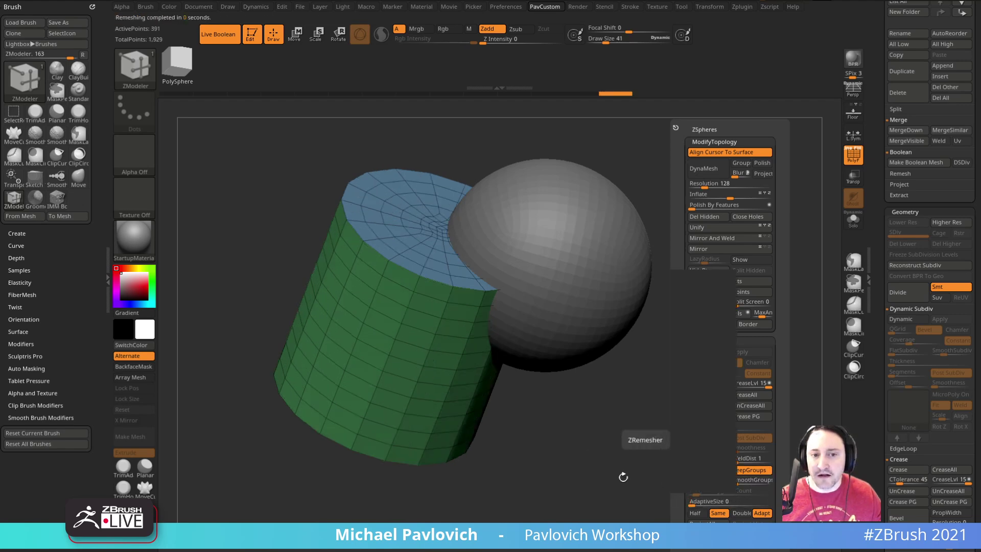
Isolate the remeshed top cap to examine its topology, and undo the cylinder's ZRemesh.
left_click(464, 236, "ctrl+shift")
left_click(442, 231, "ctrl+shift")
mouse_move(654, 269)
left_mouse_down()
mouse_move(711, 274)
mouse_move(698, 271)
mouse_move(687, 319)
mouse_move(705, 201)
mouse_move(723, 334)
mouse_move(729, 271)
mouse_move(583, 244)
left_mouse_up()
left_click(680, 272, "ctrl+shift")
key("ctrl+z")
key("ctrl+z")
key("ctrl+z")
key("ctrl+z")
key("ctrl+z")
Select the PolySphere and move it slightly away from the cylinder's axis, keeping it overlapping the top rim.
key("w")
left_click(570, 233, "alt")
mouse_move(501, 291)
left_mouse_down()
mouse_move(583, 291)
mouse_move(543, 287)
left_mouse_up()
key("q")
left_click_drag(756, 271, 725, 303)
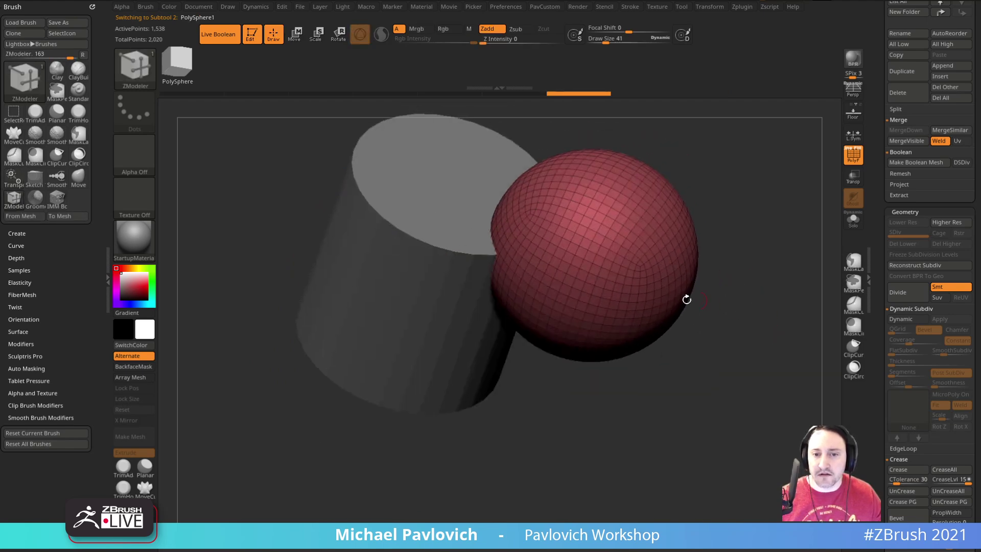
Turn on Dynamic Subdiv for the PolySphere and the cylinder, and set the draw size to 95.
left_click(476, 217, "alt")
key("space")
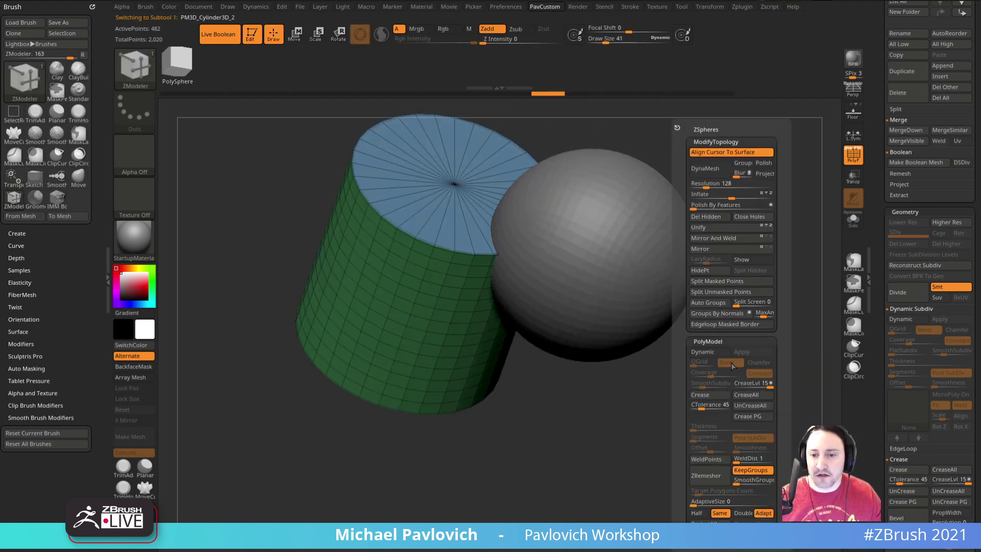
key("alt+Down")
key("space")
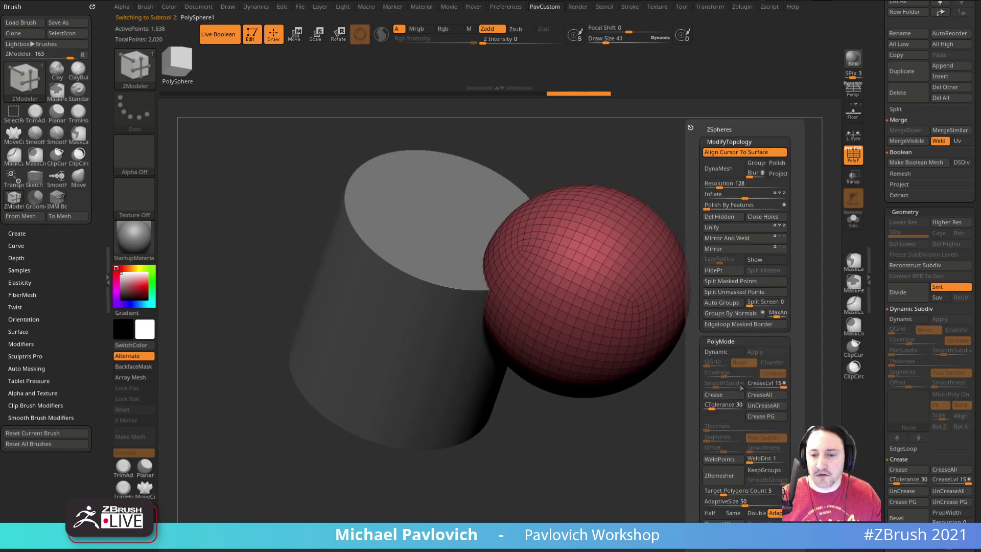
left_click(729, 355)
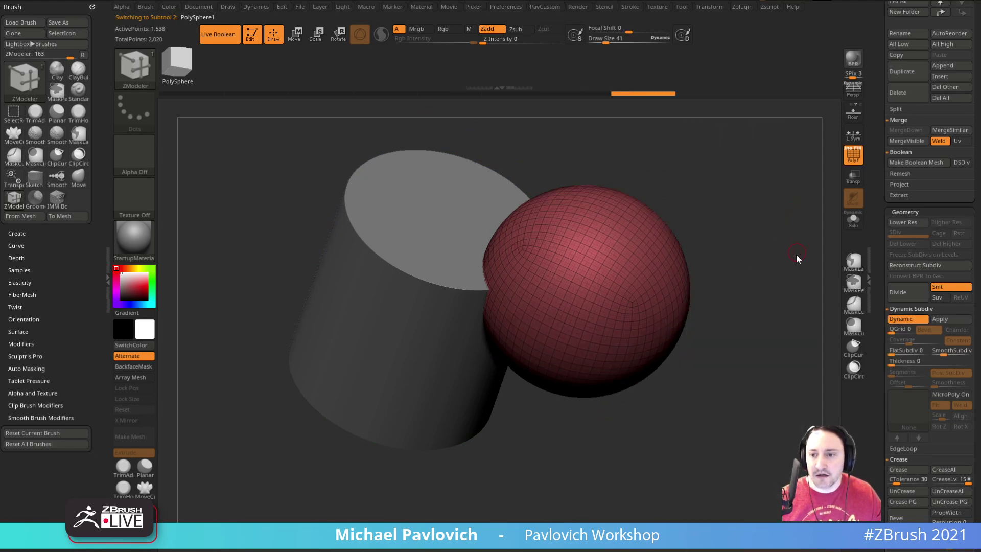
key("space")
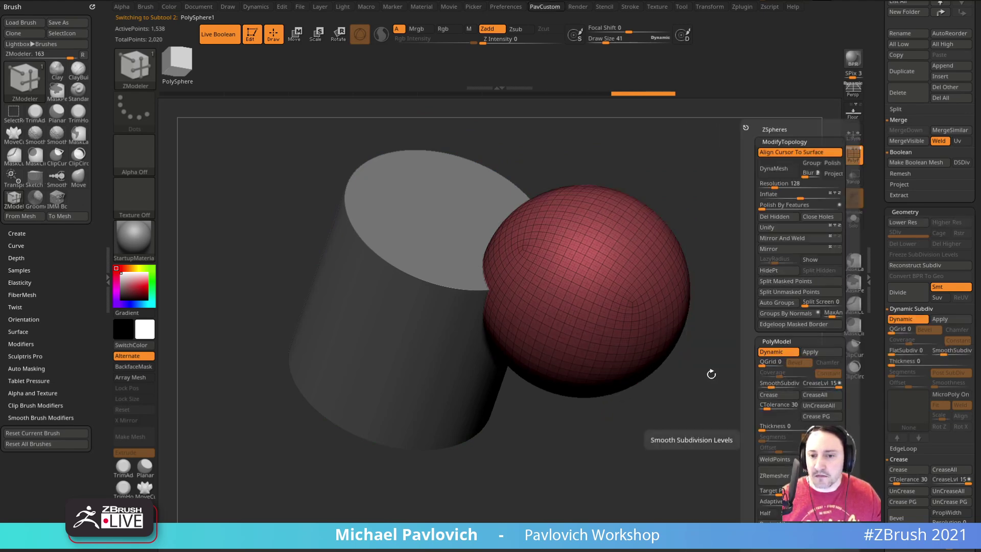
key("alt+Up")
key("space")
key("s")
mouse_move(721, 396)
left_mouse_down()
mouse_move(752, 283)
mouse_move(761, 283)
mouse_move(755, 319)
left_mouse_up()
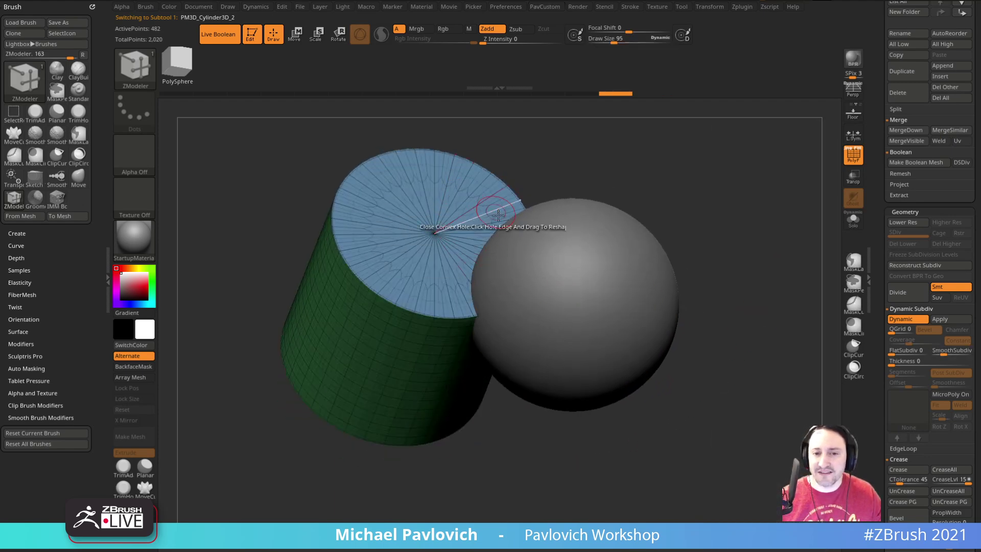
left_click_drag(735, 280, 710, 236)
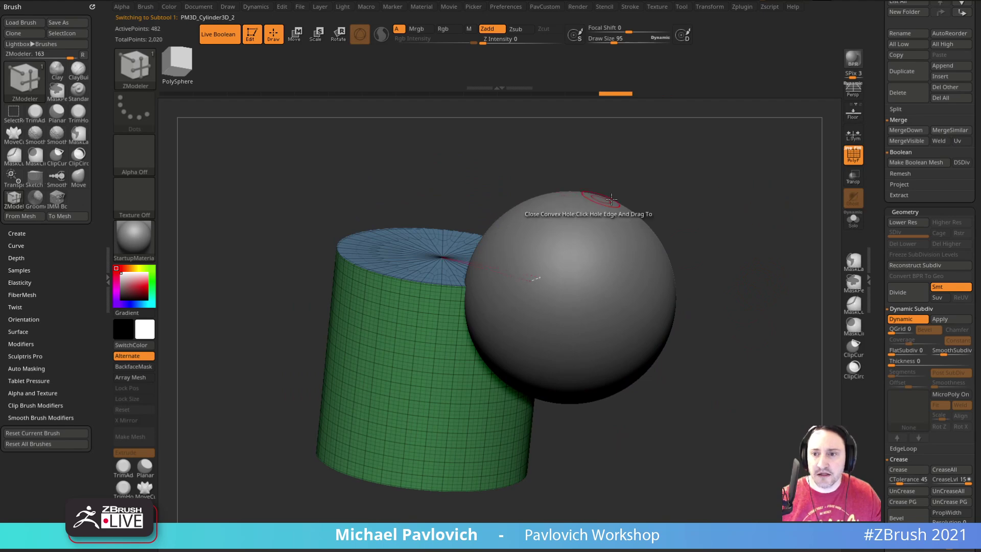
Set the PolySphere subtool to subtraction, compare with Live Boolean off and on, and hide the polyframe.
scroll(881, 149, "up", 5)
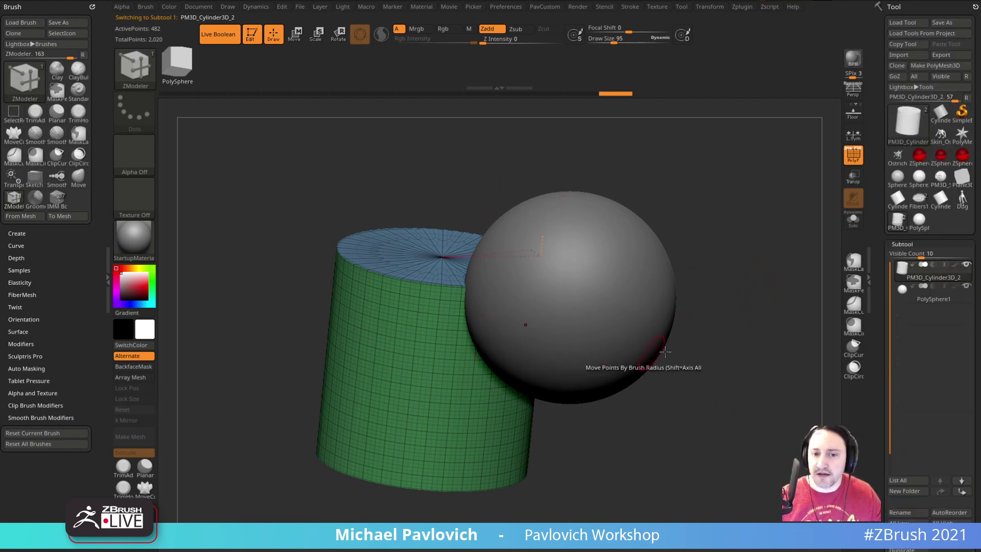
left_click(932, 286)
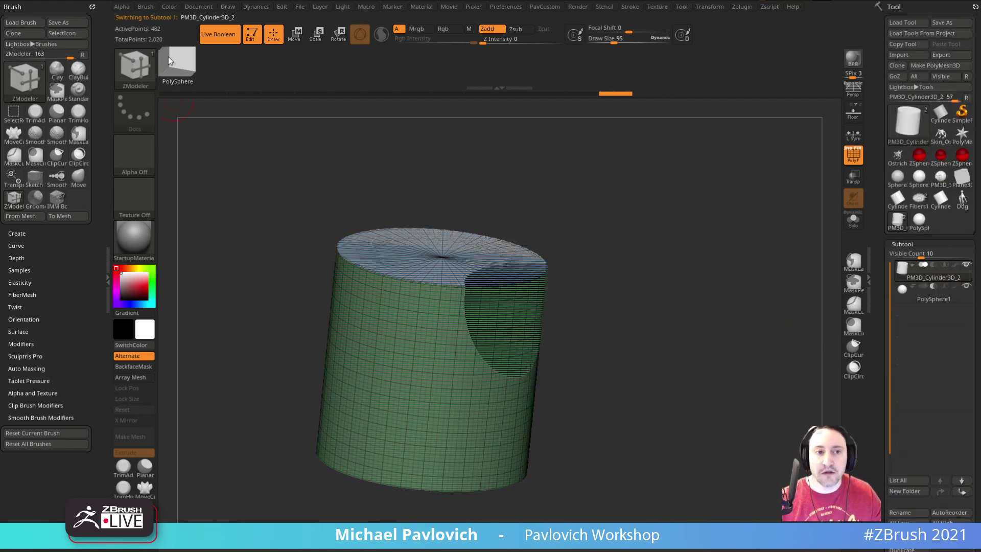
left_click(218, 34)
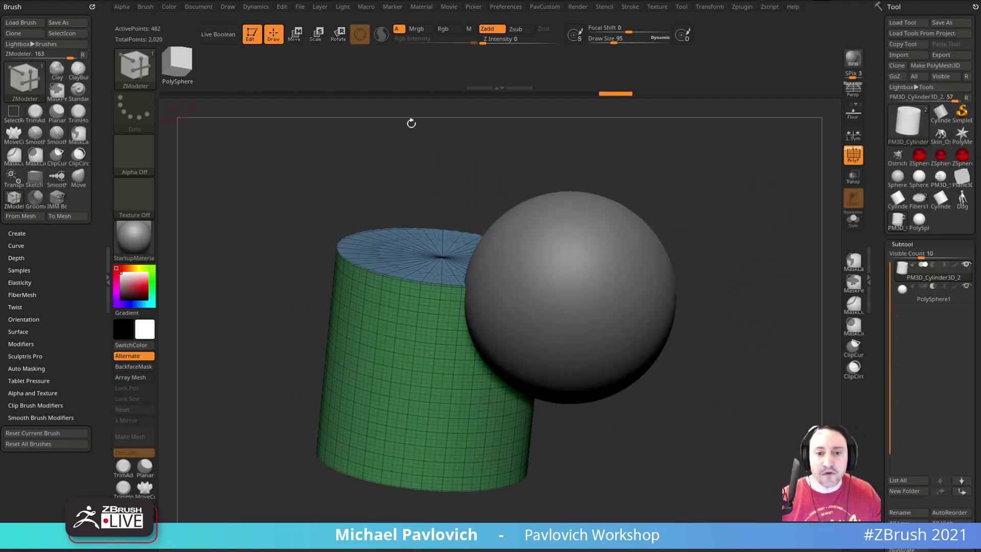
left_click(218, 34)
key("shift+f")
left_click_drag(797, 229, 602, 307)
Select the PolySphere subtool and try to reposition it against the cylinder in the boolean preview.
key("w")
left_click_drag(553, 284, 585, 294)
key("q")
mouse_move(689, 286)
left_mouse_down()
mouse_move(721, 234)
mouse_move(738, 283)
mouse_move(700, 252)
mouse_move(721, 352)
mouse_move(722, 302)
mouse_move(714, 405)
left_mouse_up()
left_click(923, 303)
key("w")
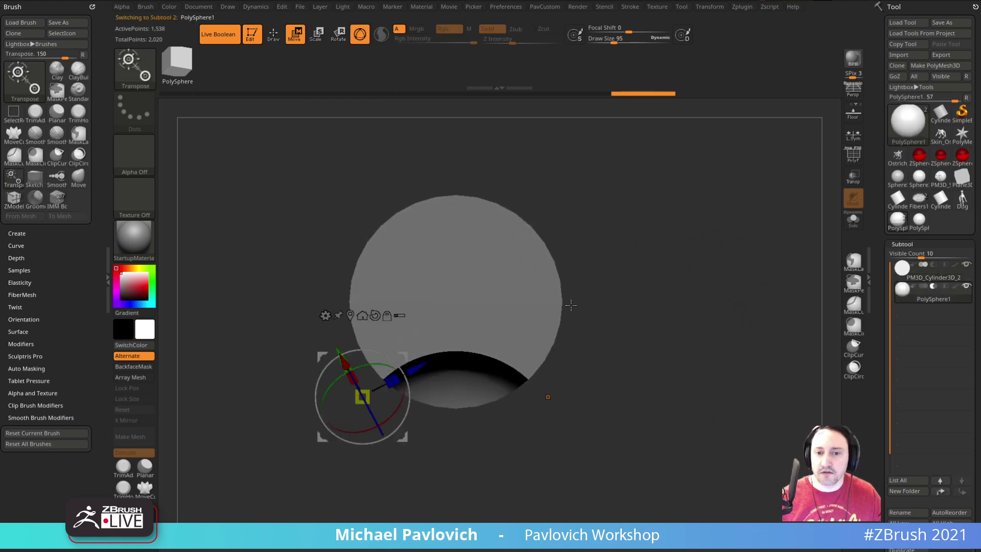
left_click_drag(406, 356, 603, 263)
key("ctrl+z")
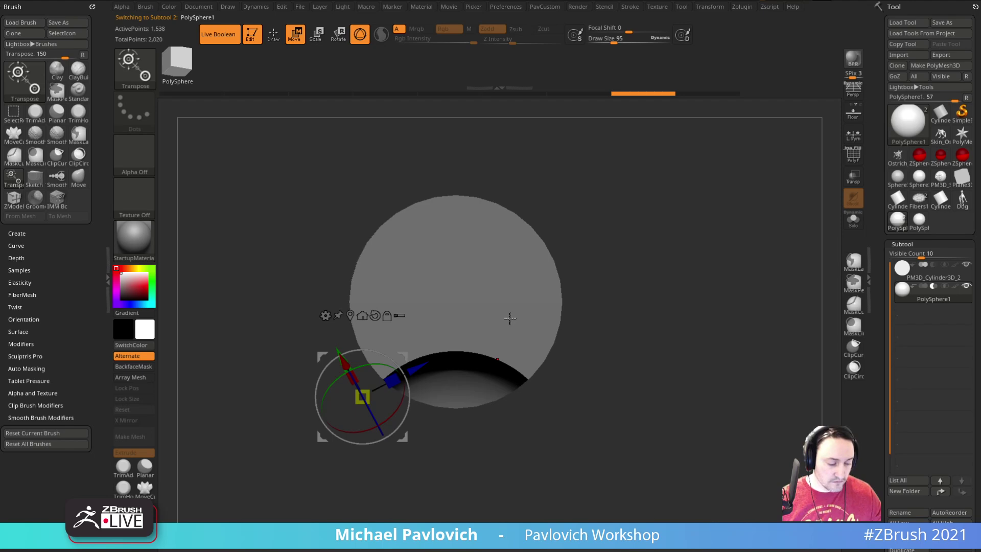
Realign the transform gizmo on the PolySphere, shift the sphere sideways at the cylinder's rim, and hide the polyframe.
left_click_drag(638, 348, 658, 235)
left_click(856, 158)
left_click_drag(740, 301, 584, 222)
left_click(472, 373)
left_click(447, 372)
left_click_drag(461, 412, 419, 411)
key("q")
mouse_move(659, 316)
left_mouse_down()
mouse_move(663, 217)
mouse_move(685, 328)
mouse_move(821, 179)
left_mouse_up()
key("shift+f")
left_click_drag(770, 214, 697, 271)
Select the cylinder subtool and turn its Dynamic Subdiv back on.
left_click(475, 423, "alt")
key("space")
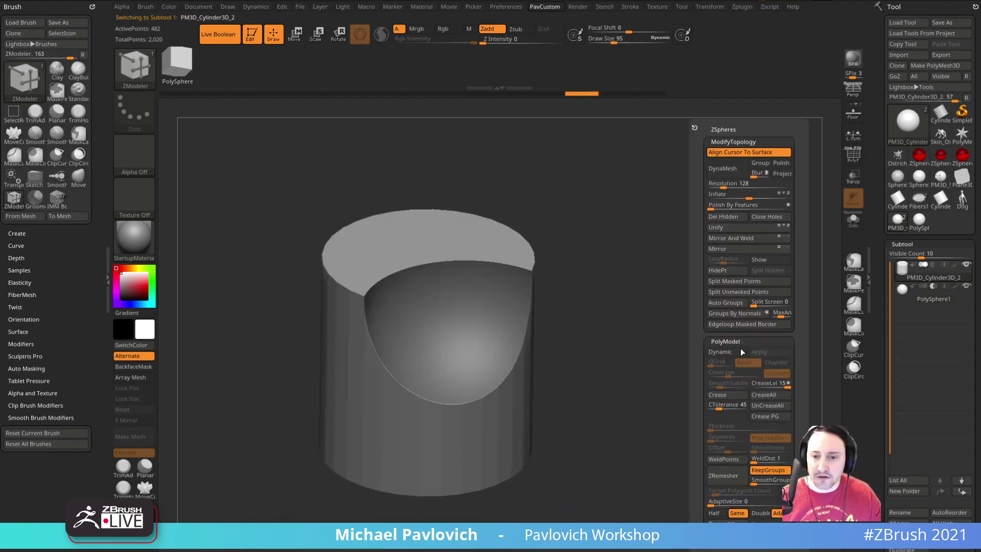
left_click_drag(641, 328, 651, 296)
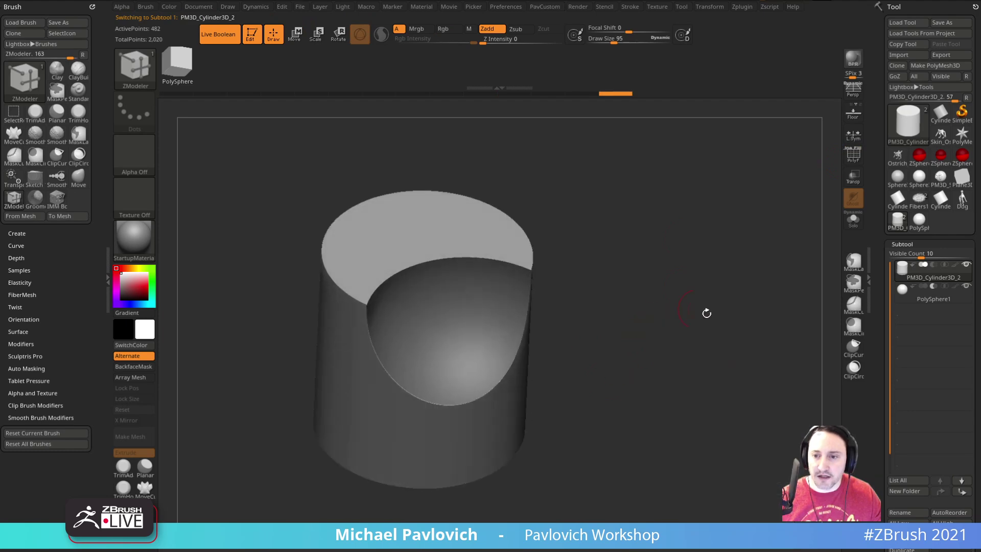
Make the boolean mesh from both subtools, and switch to the resulting UMesh tool with the polyframe shown.
scroll(886, 331, "down", 5)
left_click(941, 254)
scroll(887, 269, "up", 8)
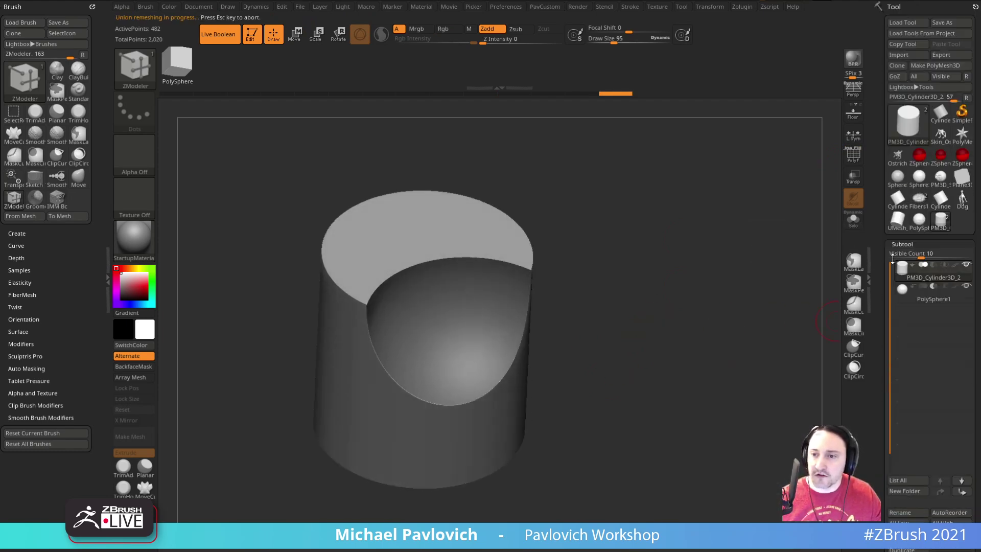
left_click(858, 155)
right_click_drag(779, 275, 766, 296)
right_click_drag(767, 296, 738, 352, "ctrl")
mouse_move(747, 312)
right_mouse_down("ctrl")
mouse_move(748, 265)
mouse_move(750, 306)
right_mouse_up("ctrl")
key("p")
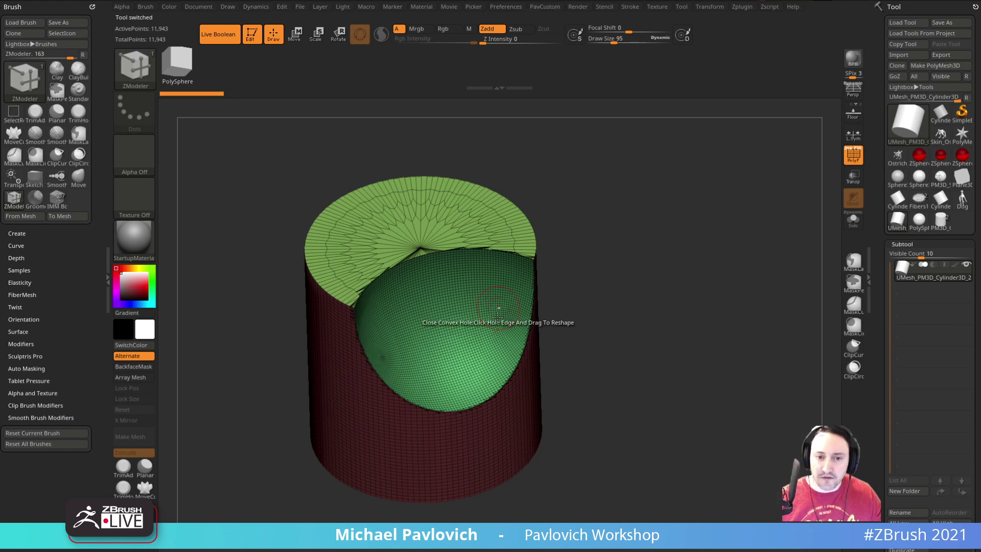
key("p")
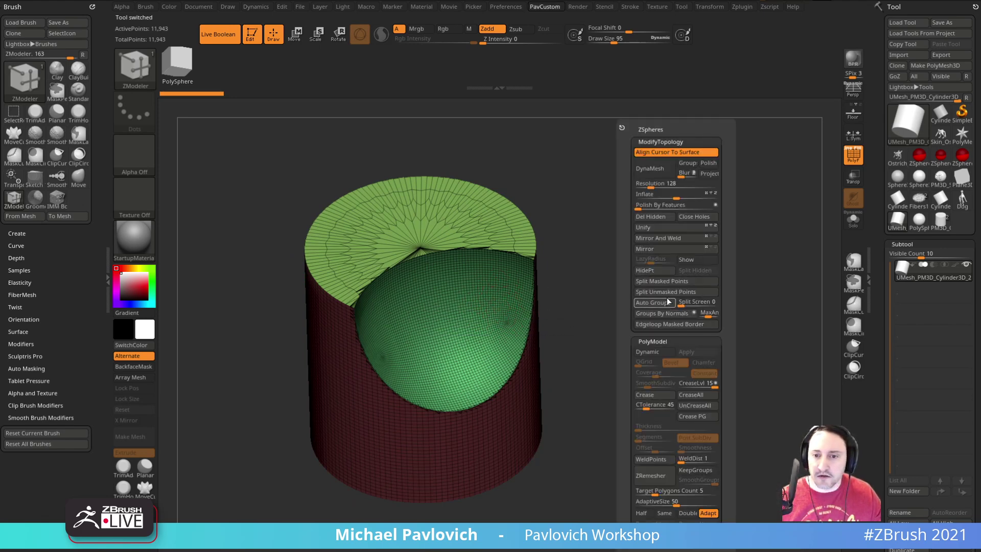
Mirror and weld the boolean mesh, and set ZRemesher to KeepGroups with SmoothGroups 0 and AdaptiveSize 0.
left_click(666, 246)
left_click_drag(567, 265, 687, 272)
key("space")
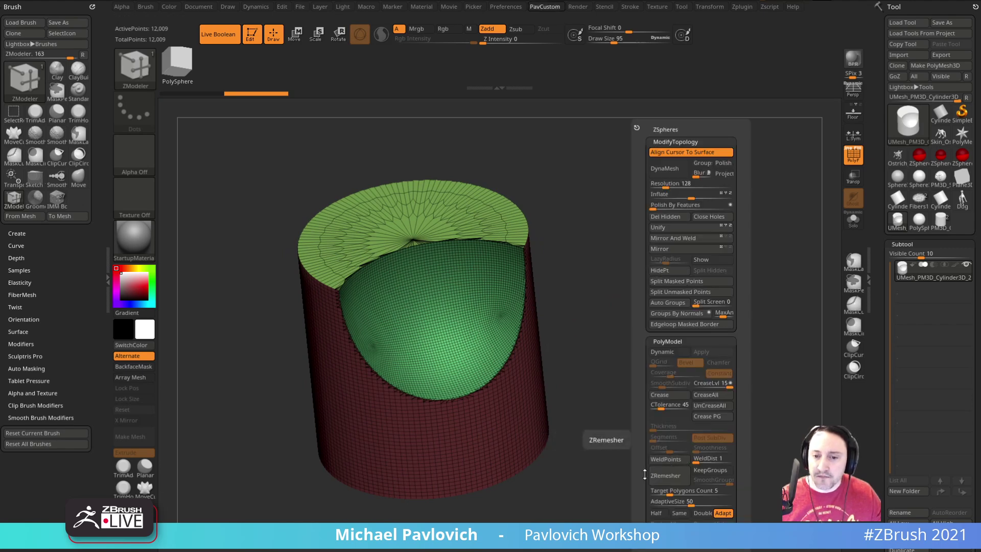
left_click_drag(640, 504, 641, 355)
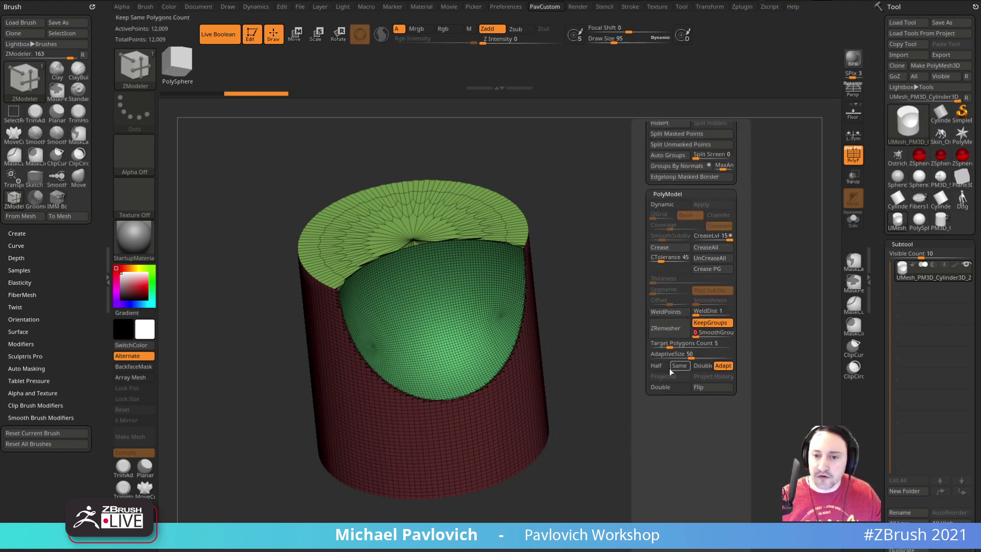
key("space")
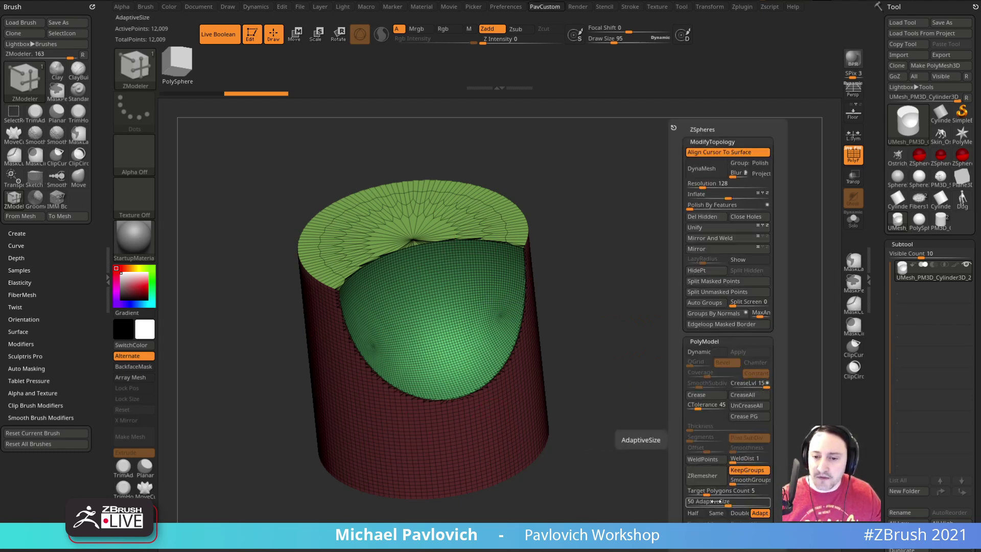
left_click_drag(719, 502, 686, 505)
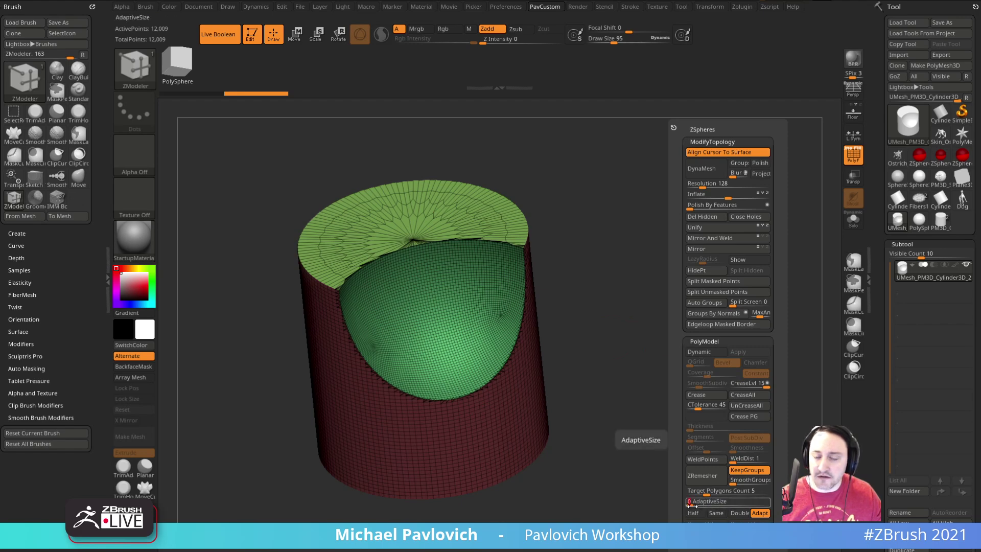
ZRemesh the boolean mesh in repeated passes with Half enabled to reduce its density while keeping the polygroups.
left_click_drag(664, 258, 711, 289)
key("space")
left_click(713, 483)
left_click(717, 481)
left_click(717, 481)
left_click_drag(705, 398, 730, 346)
key("ctrl+z")
key("space")
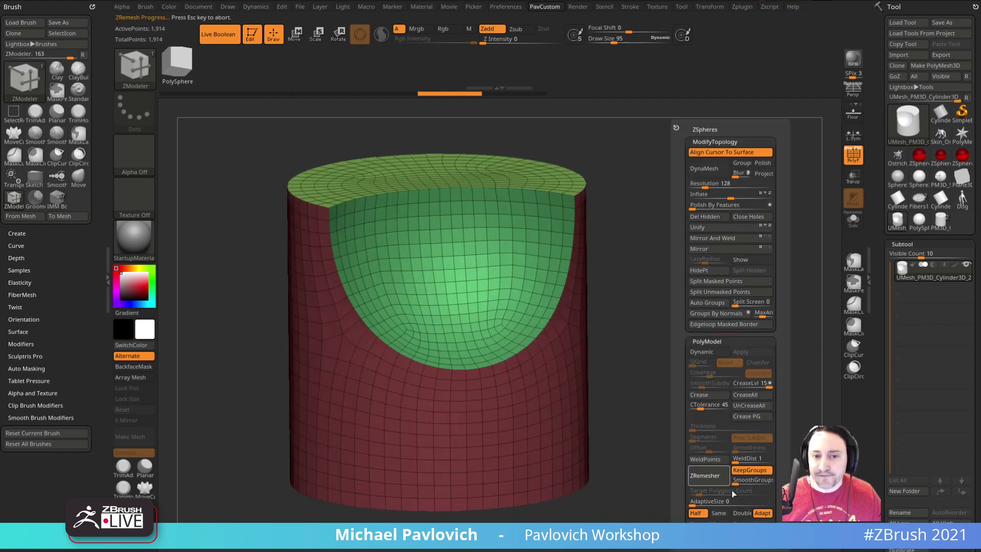
left_click_drag(661, 268, 718, 296)
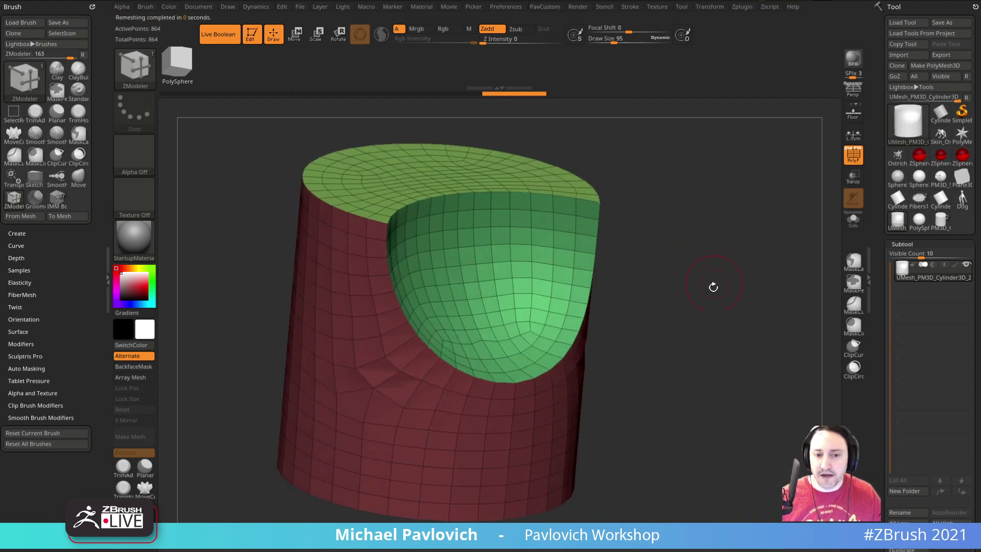
Crease the polygroup borders with CreaseLvl 2, and preview the softened edges in Dynamic Subdiv at SmoothSubdiv 3.
key("space")
left_click_drag(767, 387, 749, 389)
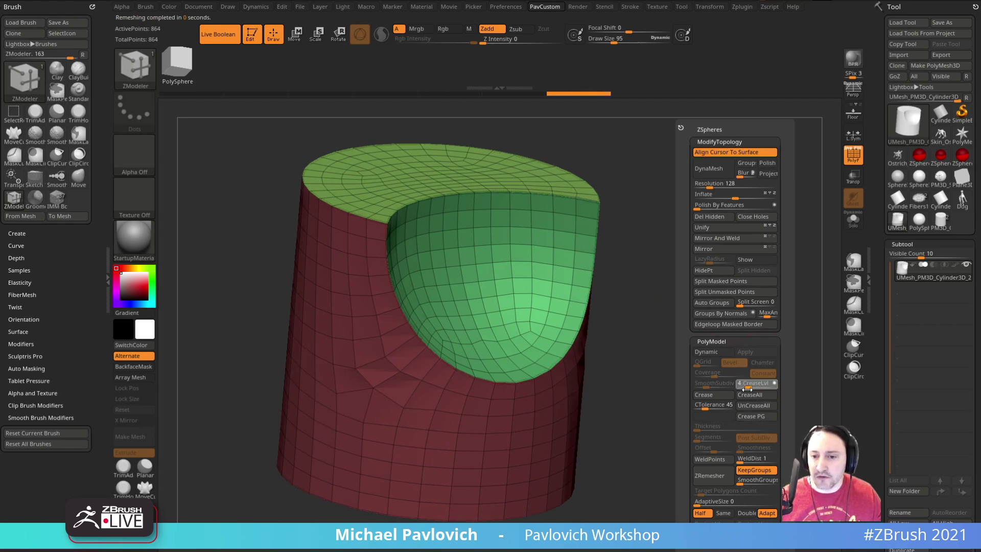
left_click(713, 352)
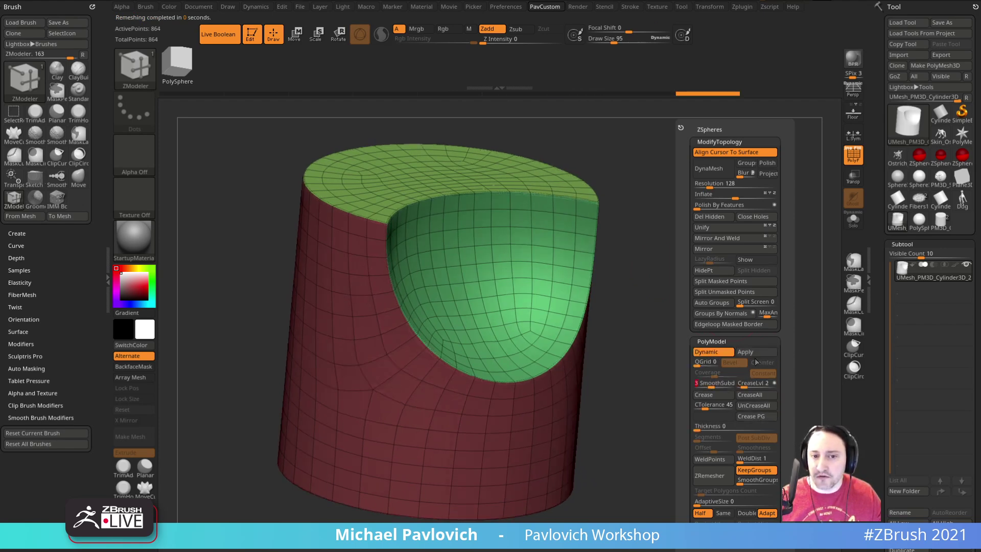
key("shift+f")
mouse_move(729, 251)
left_mouse_down()
mouse_move(765, 258)
mouse_move(766, 248)
mouse_move(757, 276)
mouse_move(744, 241)
mouse_move(746, 252)
mouse_move(868, 274)
mouse_move(874, 143)
left_mouse_up()
key("shift+f")
Turn off Dynamic Subdiv and try a wider bevel on the creased edges with Bevel Width 0.30942.
key("shift+d")
left_click_drag(890, 215, 884, 176)
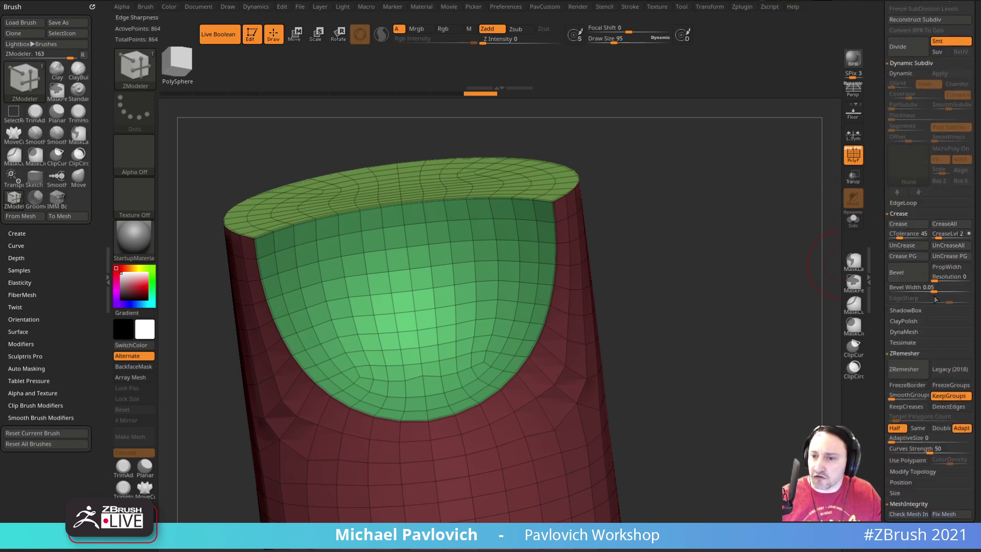
left_click_drag(936, 289, 974, 292, "ctrl")
key("ctrl+z")
Hide the polyframe, and set CreaseLvl to 3 and SmoothSubdiv to 4 on the remeshed cylinder.
mouse_move(707, 295)
left_mouse_down()
mouse_move(738, 297)
mouse_move(781, 263)
left_mouse_up()
left_click(853, 155)
key("space")
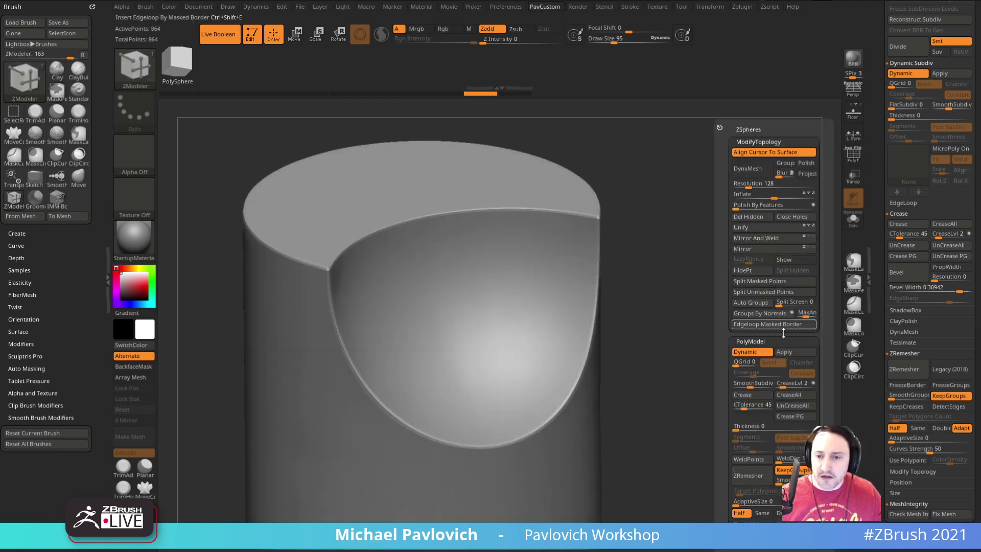
left_click(782, 387)
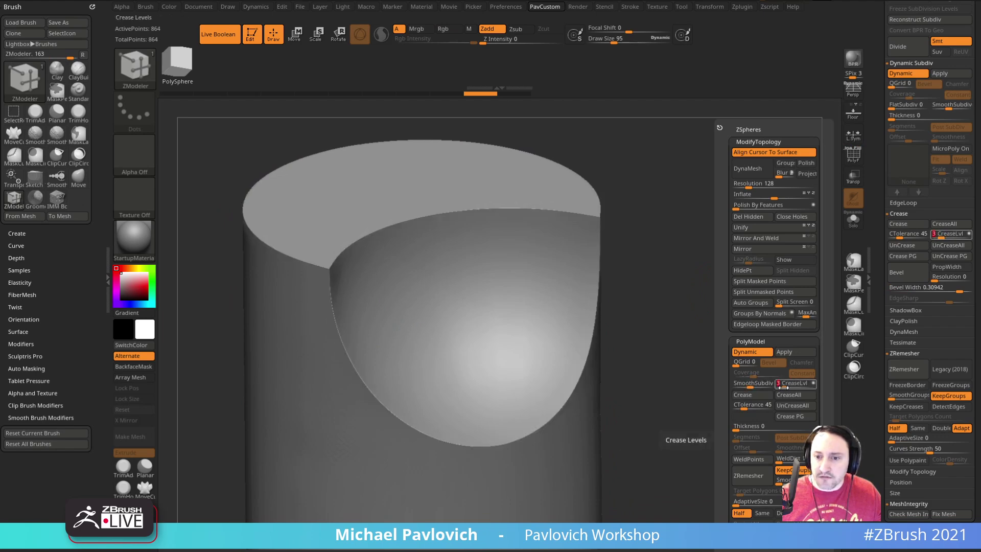
left_click(756, 386)
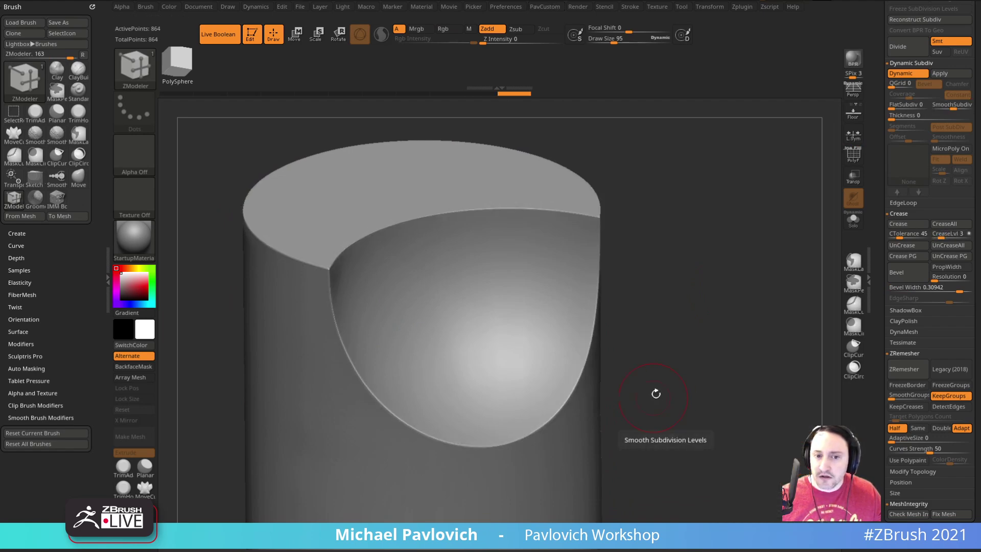
Set the mesh's CreaseLvl to 2 to soften the creased edges.
left_click_drag(654, 396, 641, 408)
key("space")
left_click(776, 387)
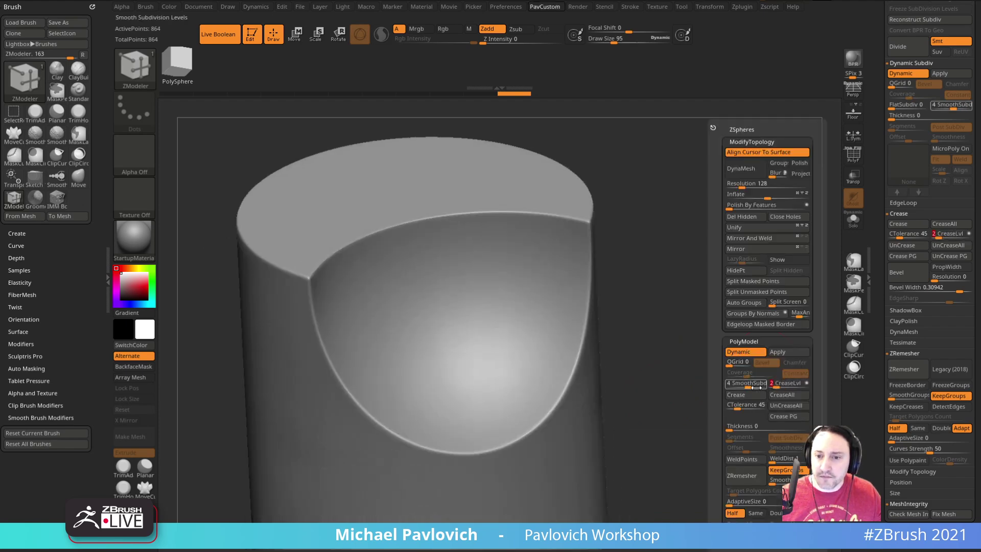
Show the polyframe on the remeshed cylinder and turn off Dynamic Subdiv.
left_click(853, 154)
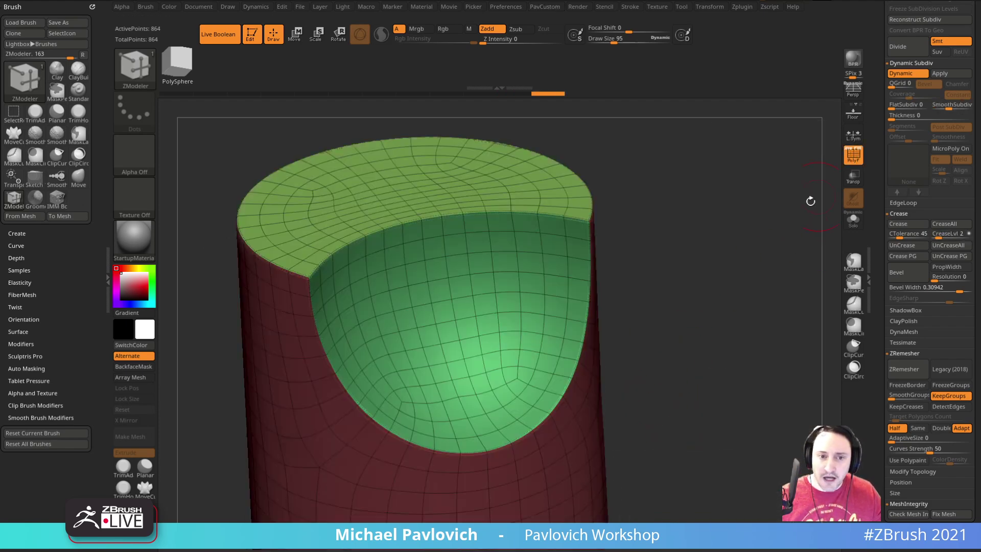
key("shift+d")
left_click_drag(731, 300, 748, 300)
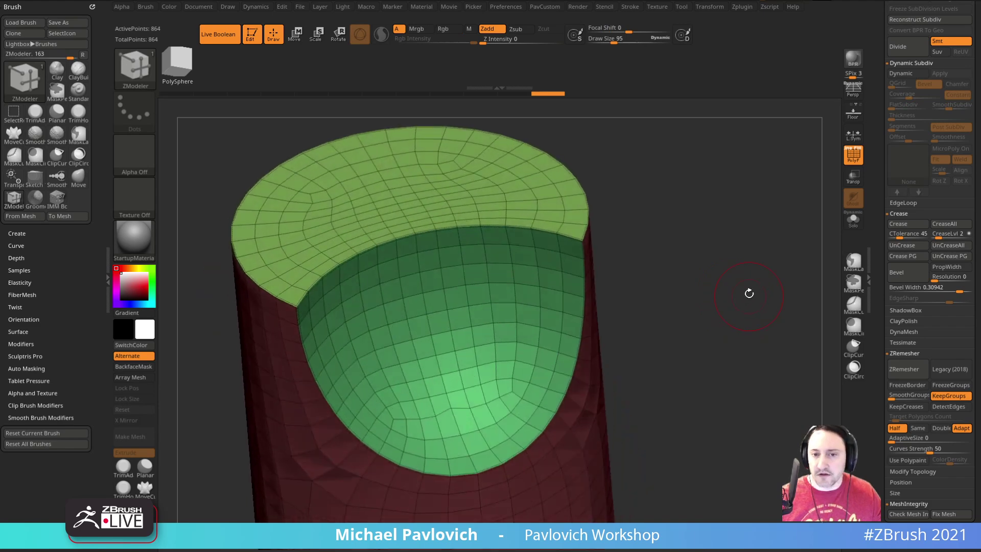
Try insetting the cylinder's whole top cap polygroup with ZModeler and raising the inset area with QMesh.
key("space")
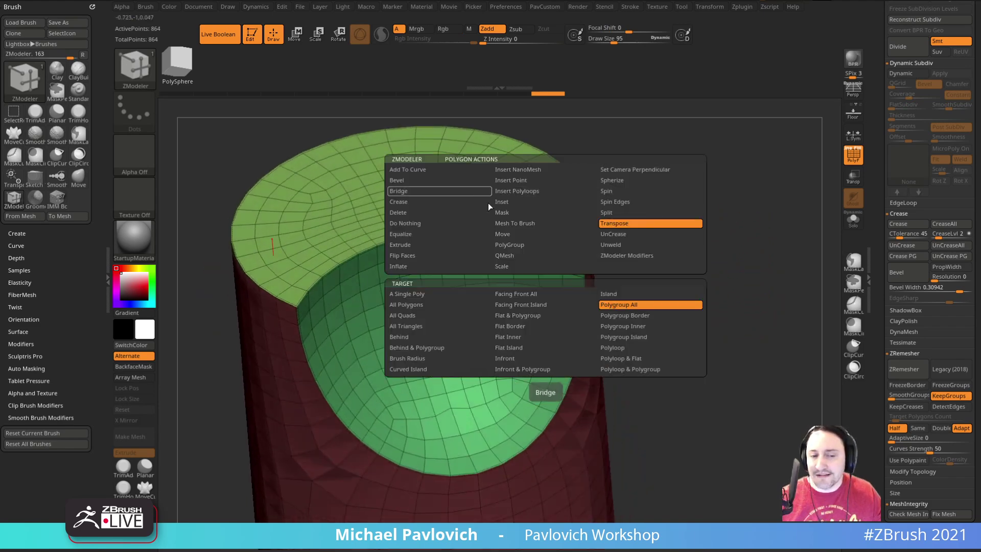
left_click(548, 202)
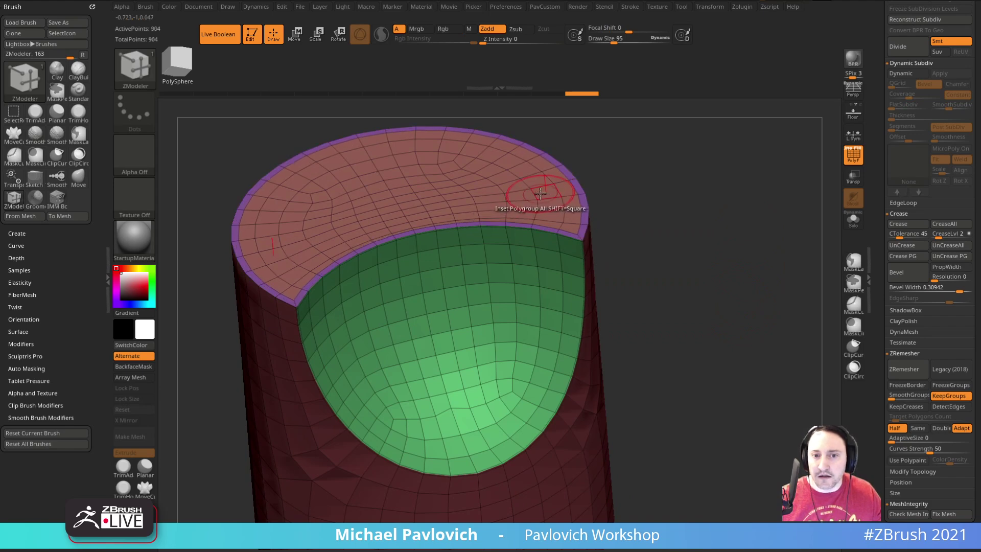
key("space")
left_click(499, 257)
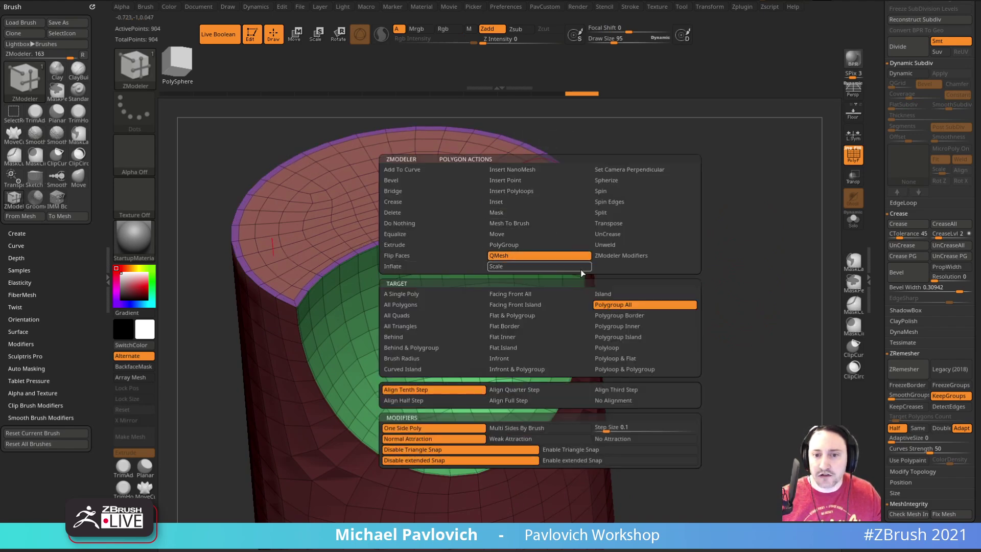
left_click_drag(517, 199, 518, 195)
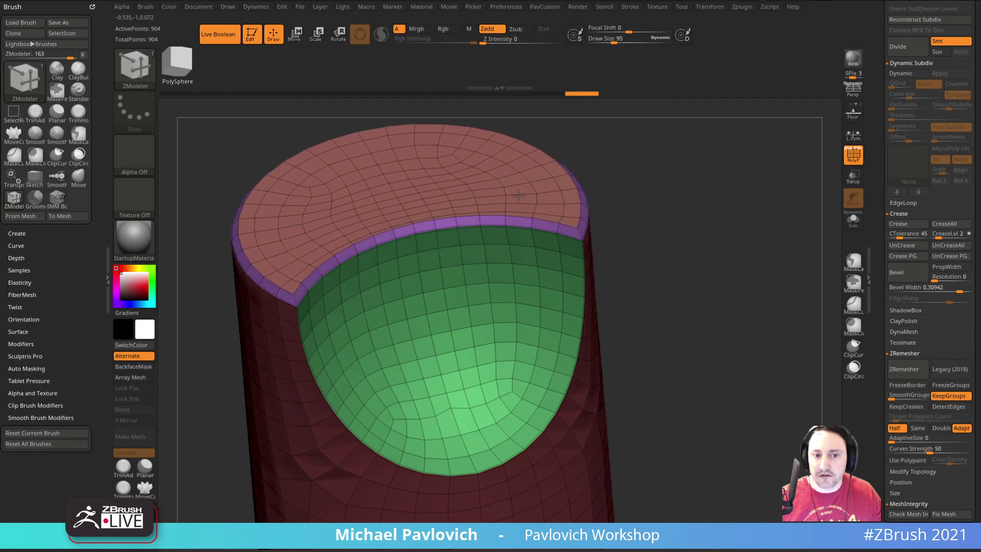
left_click_drag(687, 188, 694, 197)
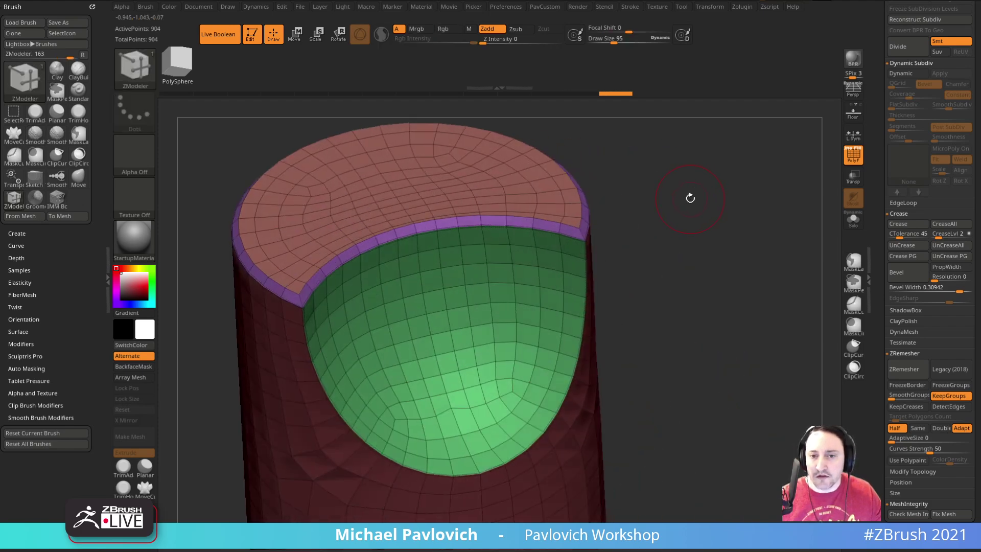
key("ctrl+z")
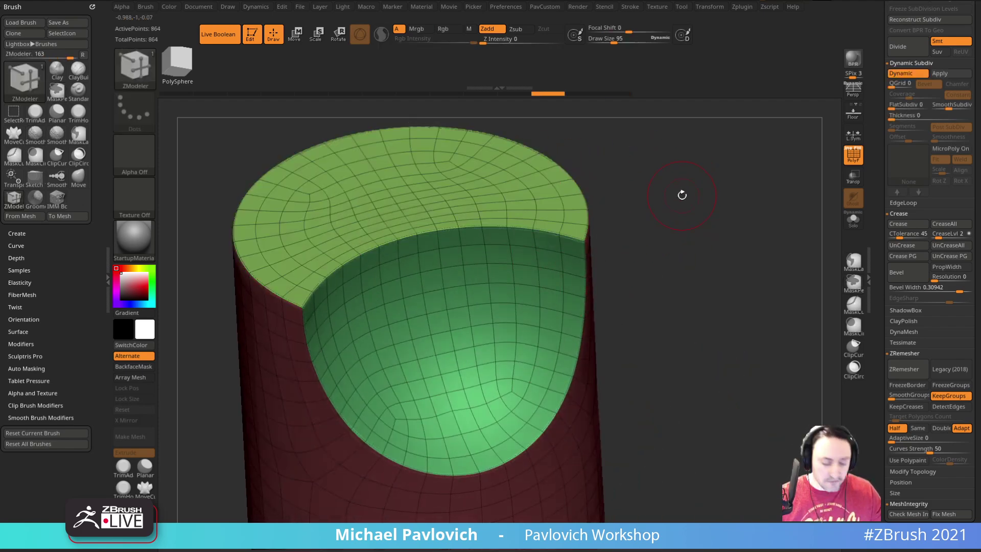
With Dynamic Subdiv off, hide the cylinder's bottom cap polygroup and delete the hidden geometry.
key("shift+d")
left_click_drag(676, 217, 673, 196)
left_click_drag(765, 399, 716, 298, "alt")
left_click(503, 325, "ctrl+shift")
left_click(503, 325, "ctrl+shift")
key("grave")
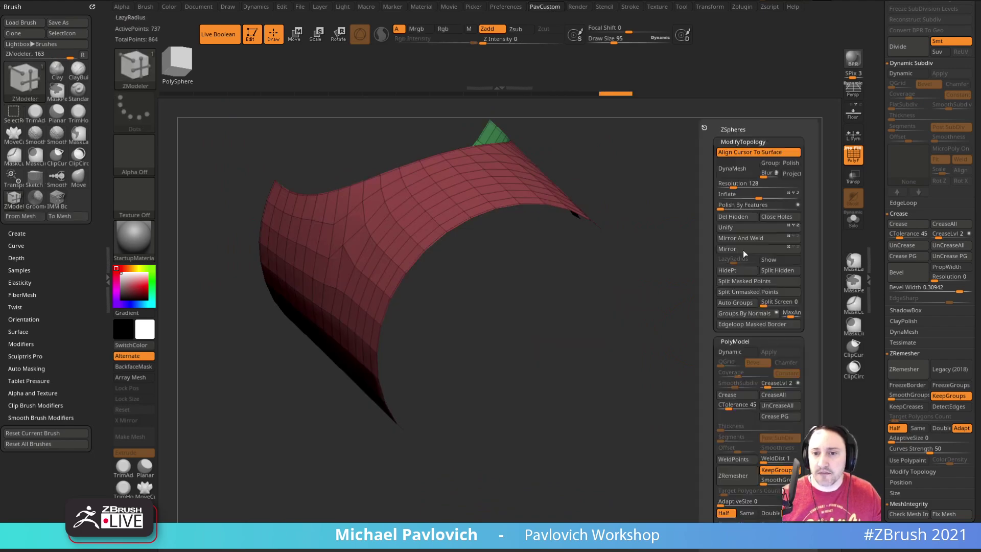
Close the cylinder's open bottom hole with the ZModeler Close edge action, and inspect the whole mesh.
key("space")
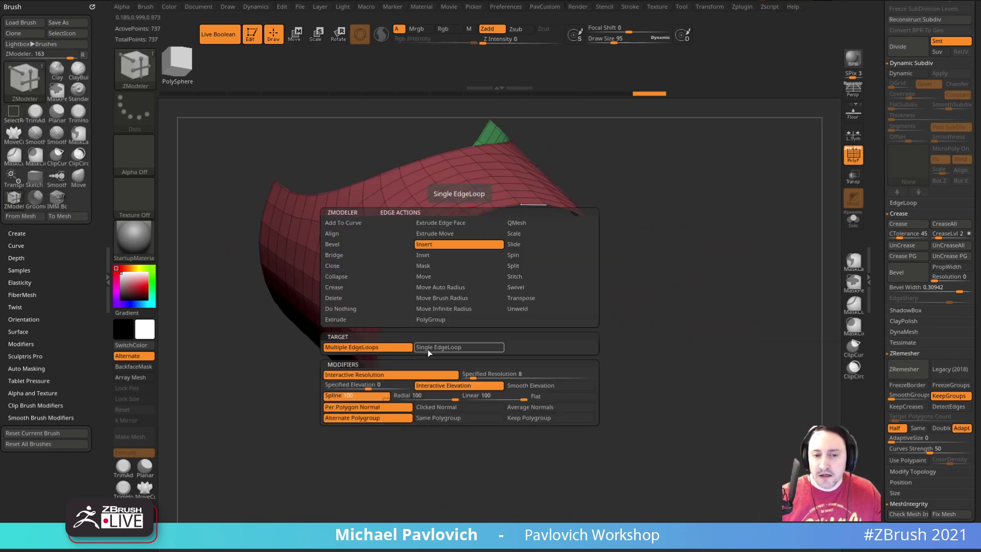
left_click(383, 267)
left_click(468, 220)
left_click(503, 332, "ctrl+shift")
left_click(649, 260, "ctrl+shift")
mouse_move(649, 260)
left_mouse_down()
mouse_move(697, 234)
mouse_move(685, 390)
mouse_move(757, 342)
mouse_move(615, 368)
mouse_move(680, 306)
mouse_move(726, 287)
mouse_move(686, 217)
mouse_move(707, 261)
left_mouse_up()
Clear the canvas, draw a new Sphere3D in the middle, and convert it to an editable PolyMesh3D.
key("s")
left_click(683, 278)
left_click(254, 36)
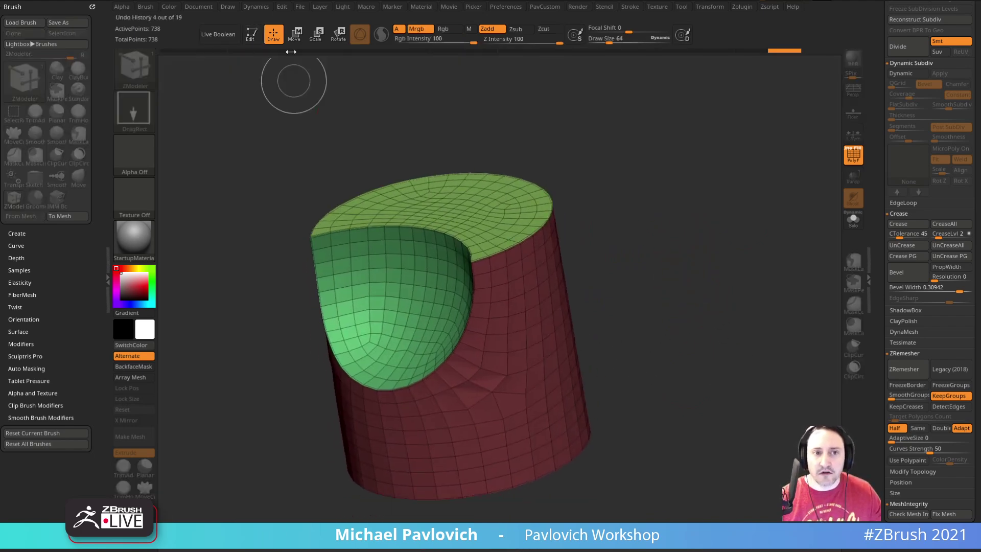
key("ctrl+n")
left_click_drag(882, 185, 881, 383)
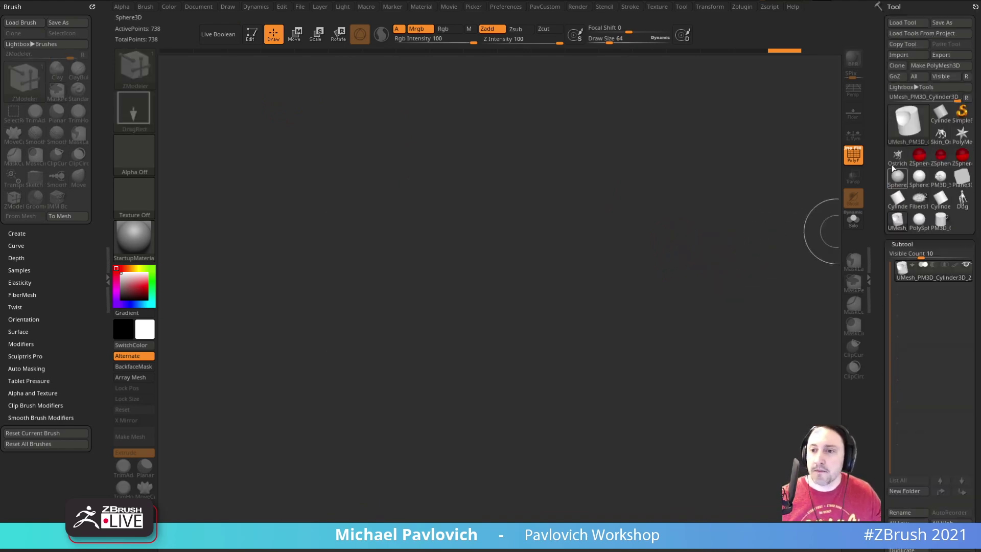
left_click(898, 178)
left_click_drag(482, 322, 526, 398)
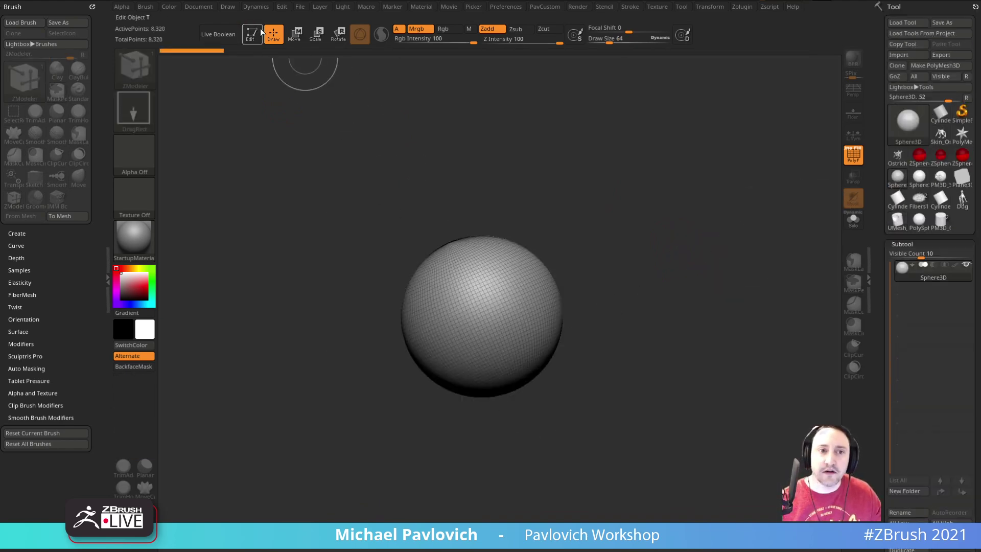
key("t")
left_click(929, 65)
key("f")
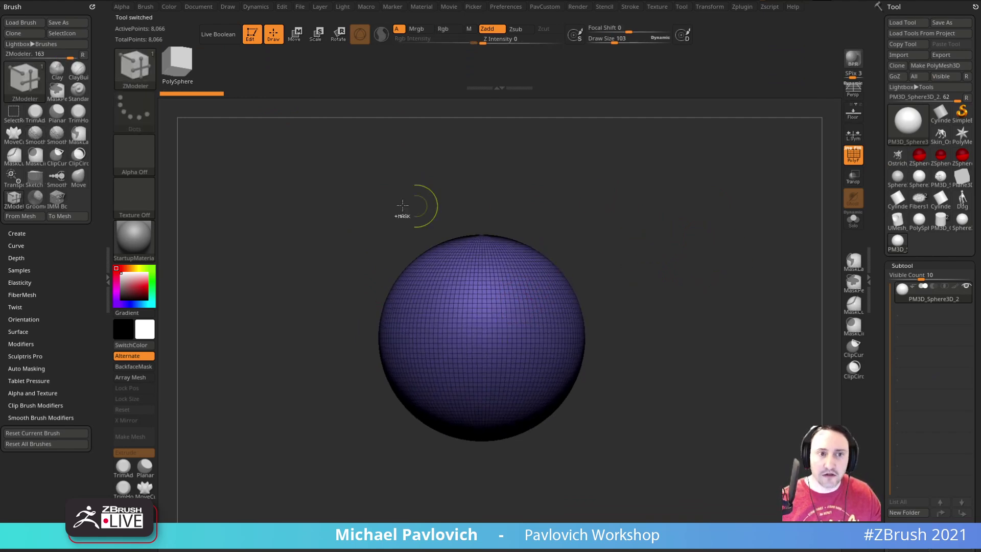
Cut two curved polygroup bands into one side of the sphere with the SliceCurve brush.
key("ctrl+shift")
left_click(25, 80, "ctrl+shift")
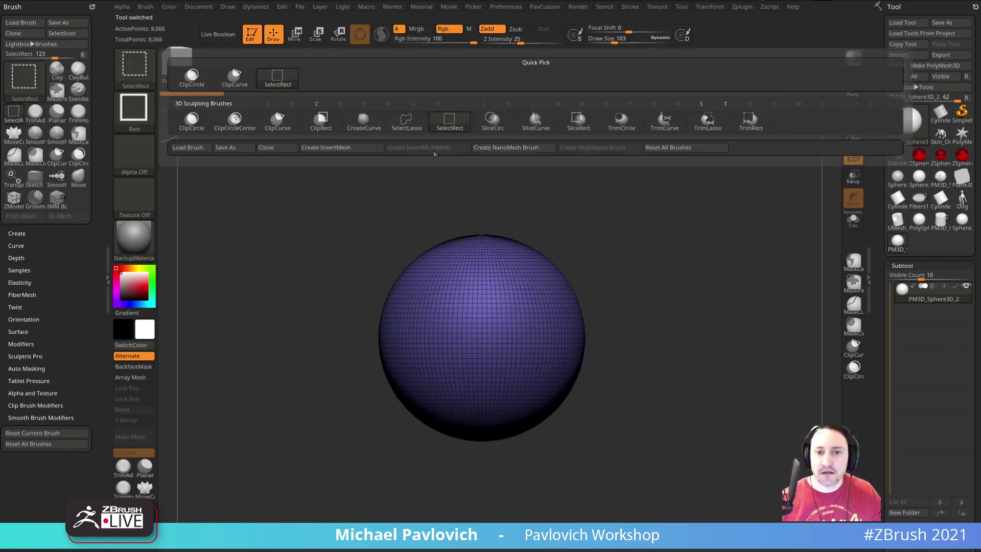
left_click(527, 132, "ctrl+shift")
mouse_move(634, 208)
left_mouse_down("ctrl+shift")
mouse_move(589, 250)
mouse_move(564, 439)
mouse_move(541, 361)
mouse_move(566, 473)
left_mouse_up("ctrl+shift")
left_click_drag(574, 231, 567, 463, "ctrl+shift")
mouse_move(712, 311)
left_mouse_down()
mouse_move(617, 328)
mouse_move(612, 350)
left_mouse_up()
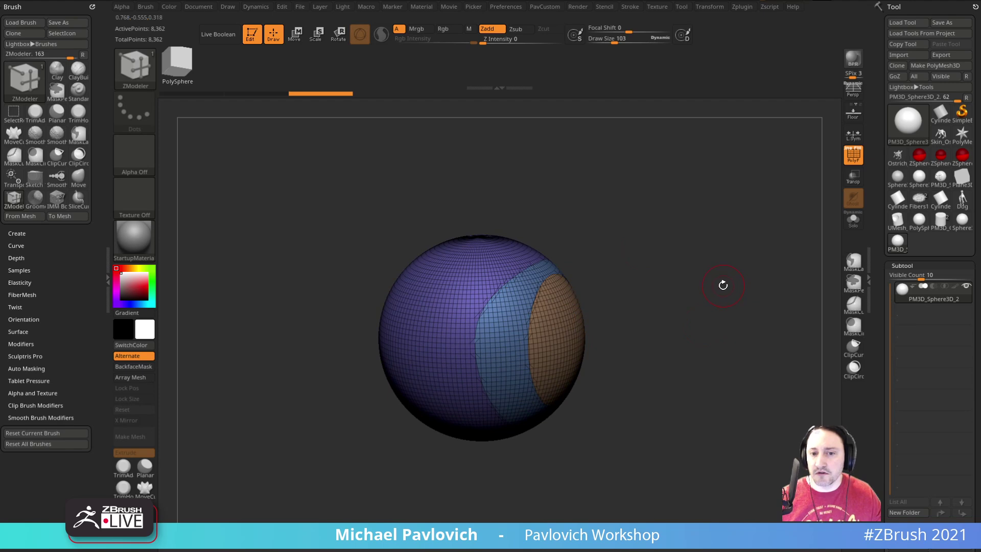
Mirror and weld the sphere so the sliced polygroup bands appear on both sides.
key("space")
left_click(715, 238)
left_click(715, 239)
left_click_drag(679, 265, 741, 278, "alt")
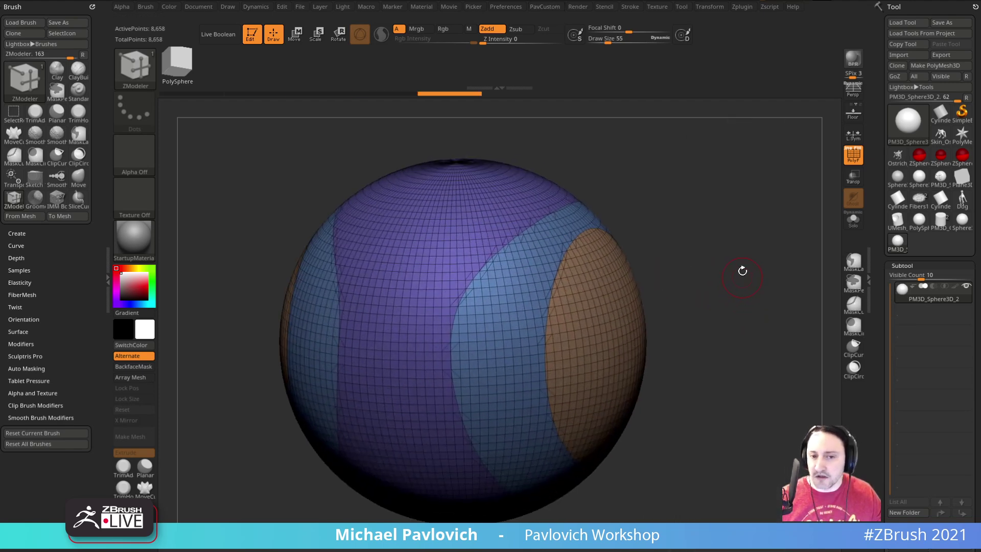
Hide the polyframe to examine the sliced sphere's surface, and show it again.
left_click_drag(710, 231, 832, 166)
left_click(853, 154)
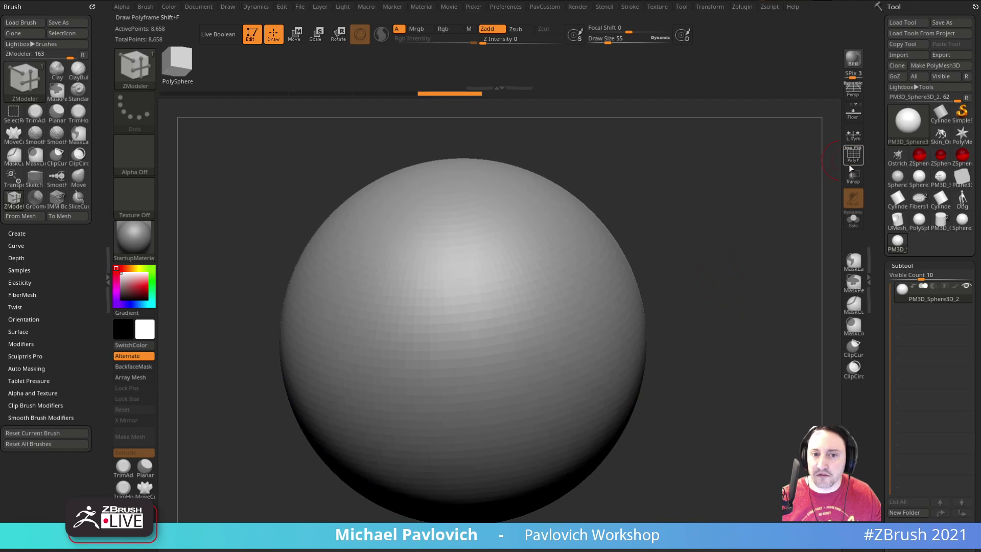
left_click(853, 154)
left_click_drag(735, 306, 735, 273)
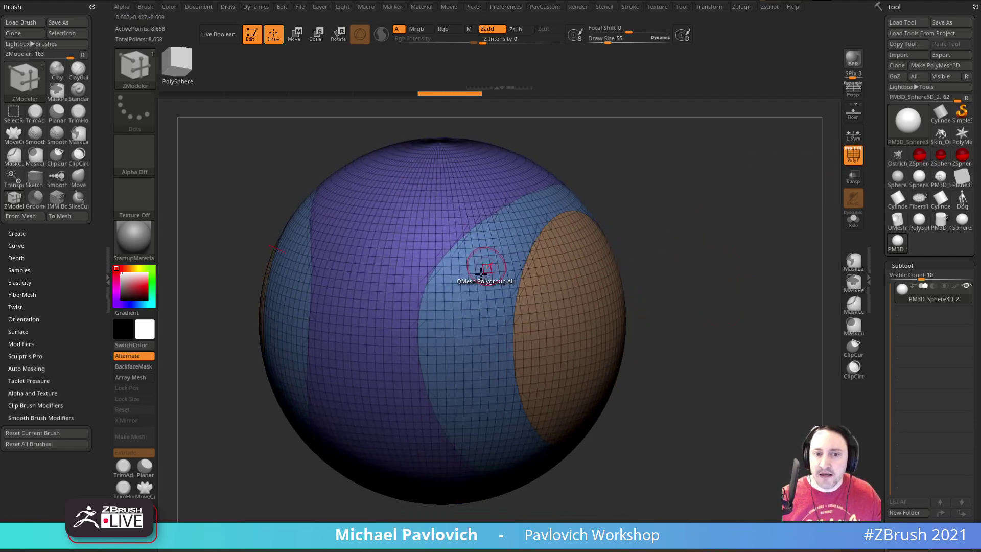
Set ZRemesher to KeepGroups, SmoothGroups 0, AdaptiveSize 0 and Half, and try remeshing the sphere.
key("4")
left_click(750, 475)
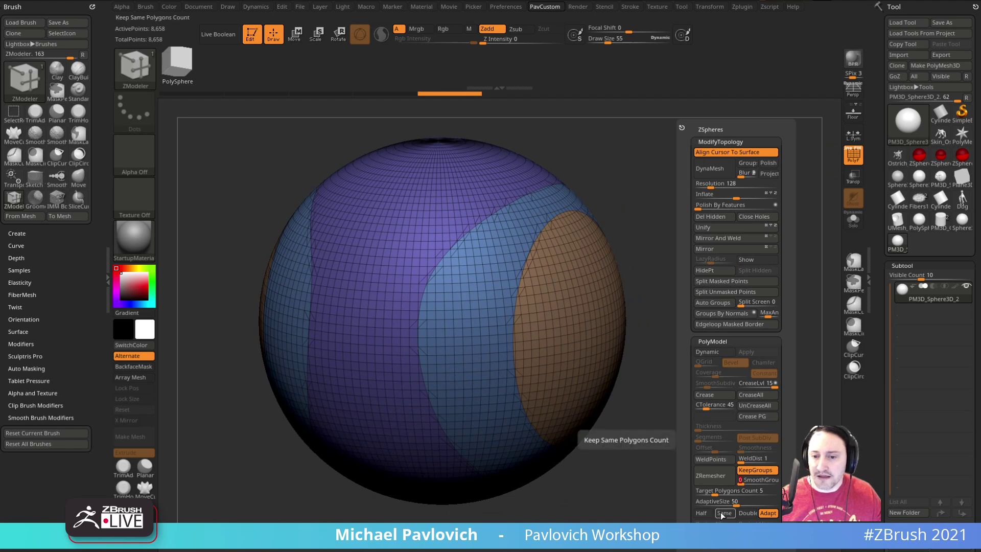
left_click(700, 513)
left_click(728, 482)
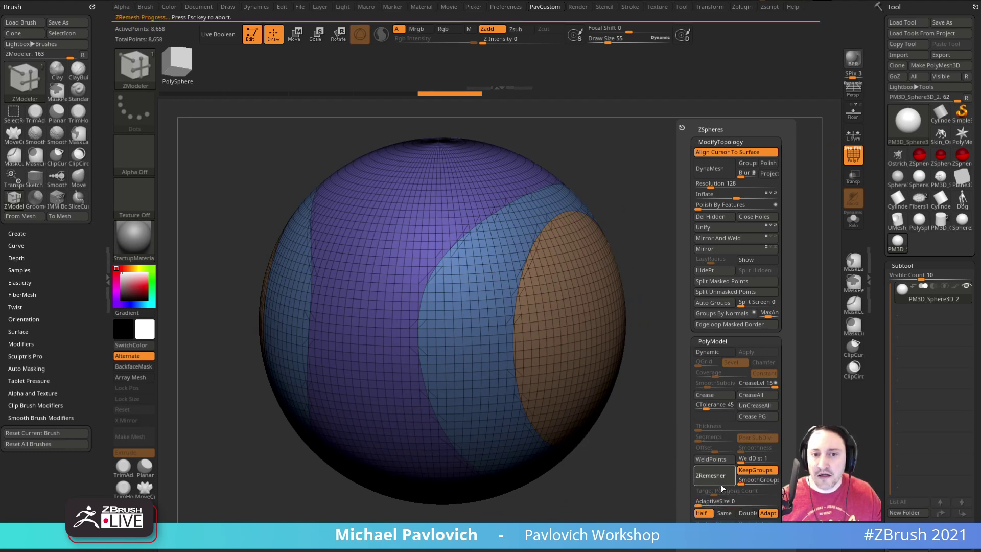
left_click_drag(715, 327, 754, 353)
key("ctrl+z")
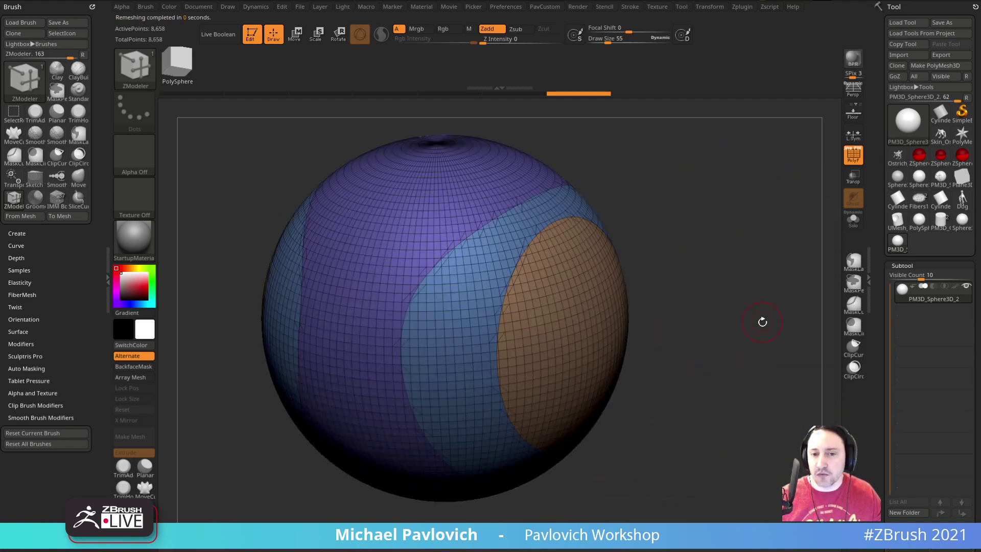
Try reducing the sphere's density with successive Half passes of ZRemesher while keeping its polygroups.
key("space")
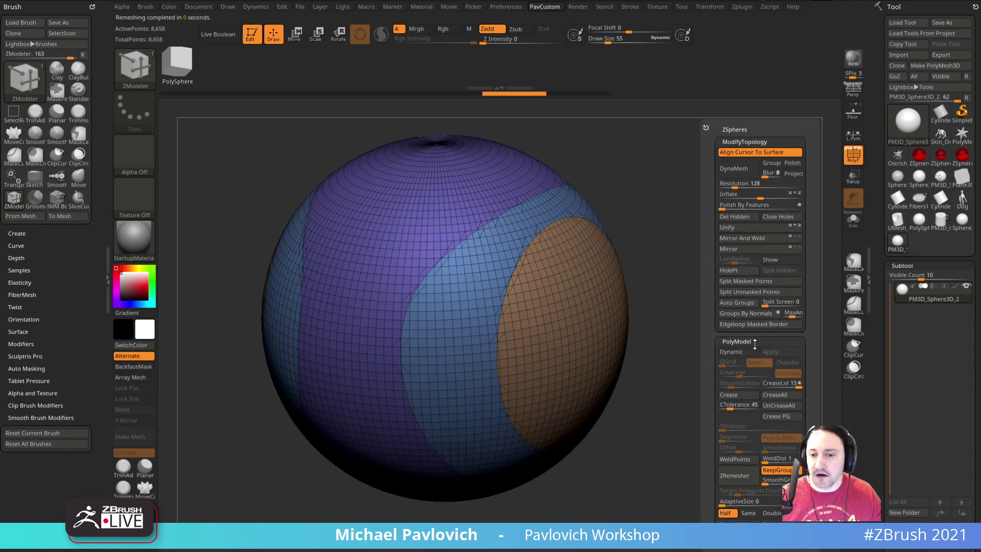
left_click(747, 477)
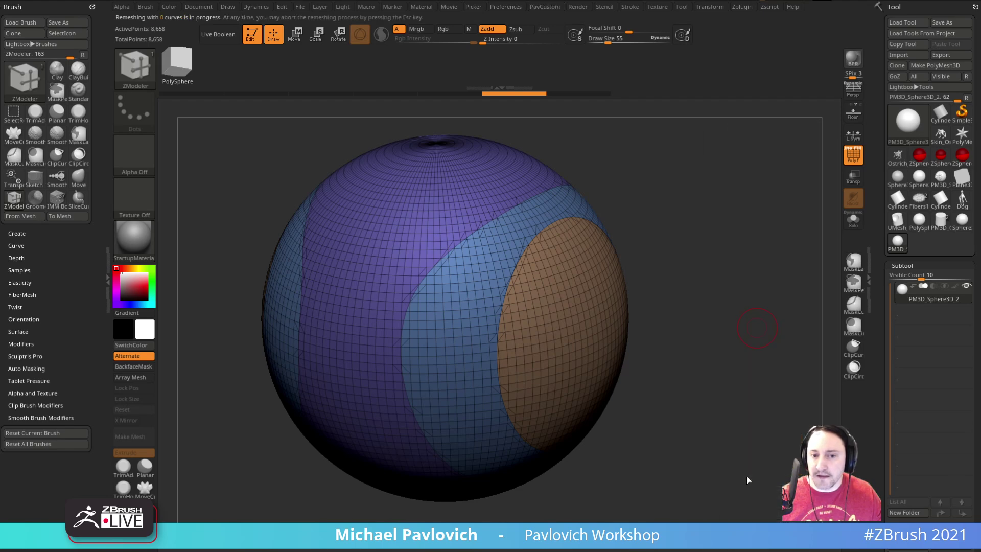
key("space")
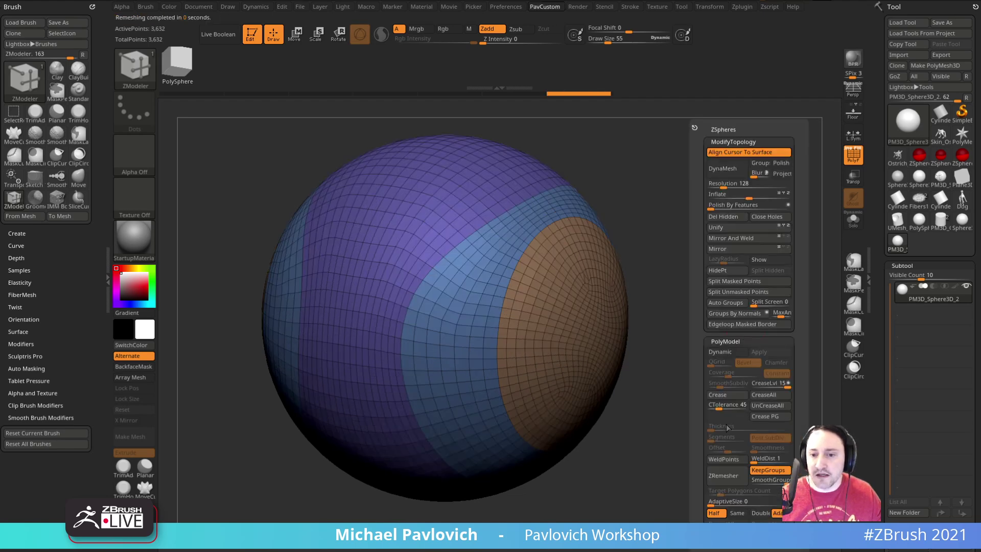
left_click(728, 474)
key("space")
left_click(730, 475)
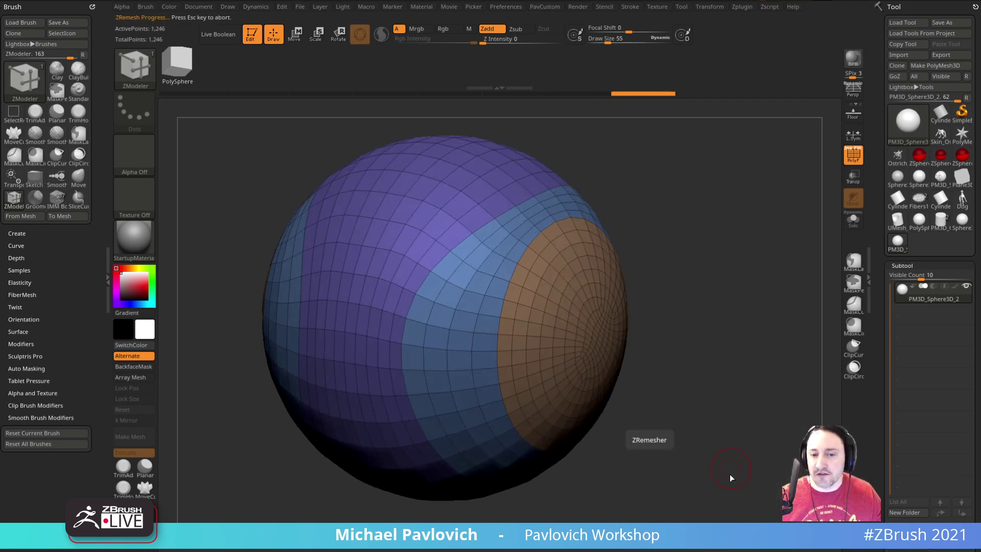
key("ctrl+z")
key("ctrl+z")
key("ctrl+z")
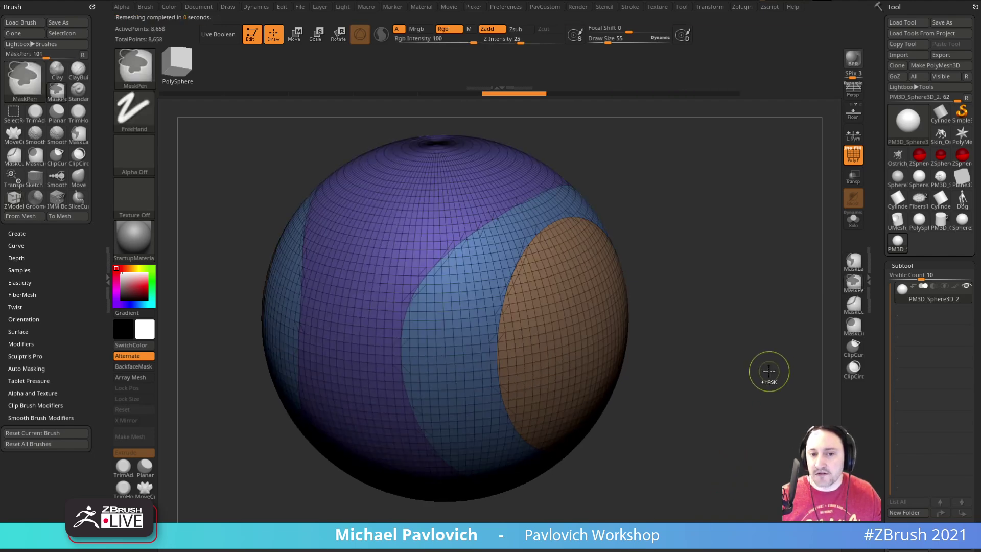
Remesh the original sliced sphere again with repeated Half passes of ZRemesher, and undo the last pass.
key("space")
left_click(755, 474)
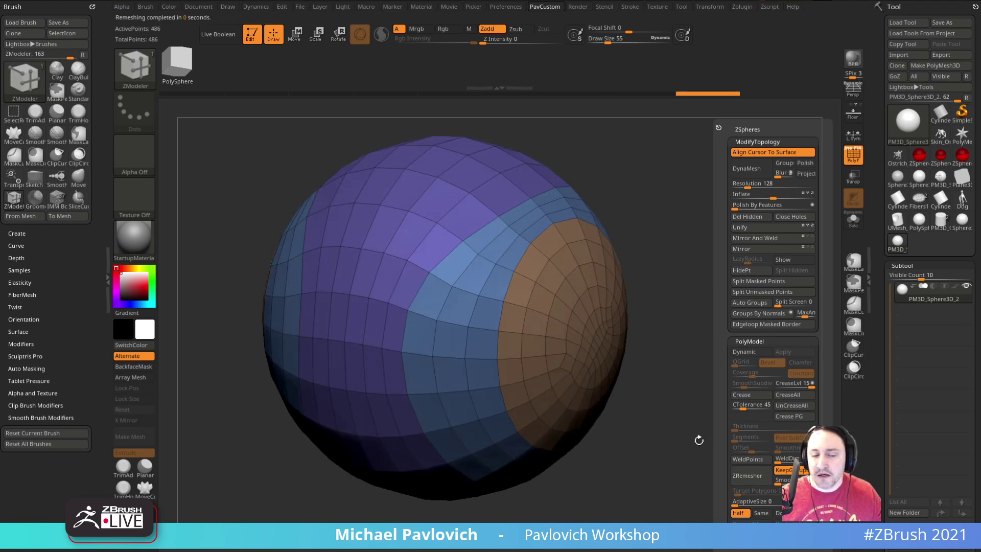
key("ctrl+z")
key("space")
Set the Panel Loops Thickness to 0.02753 and Polish to 0, and try inserting panels on the remeshed sphere.
left_click_drag(882, 333, 906, 170)
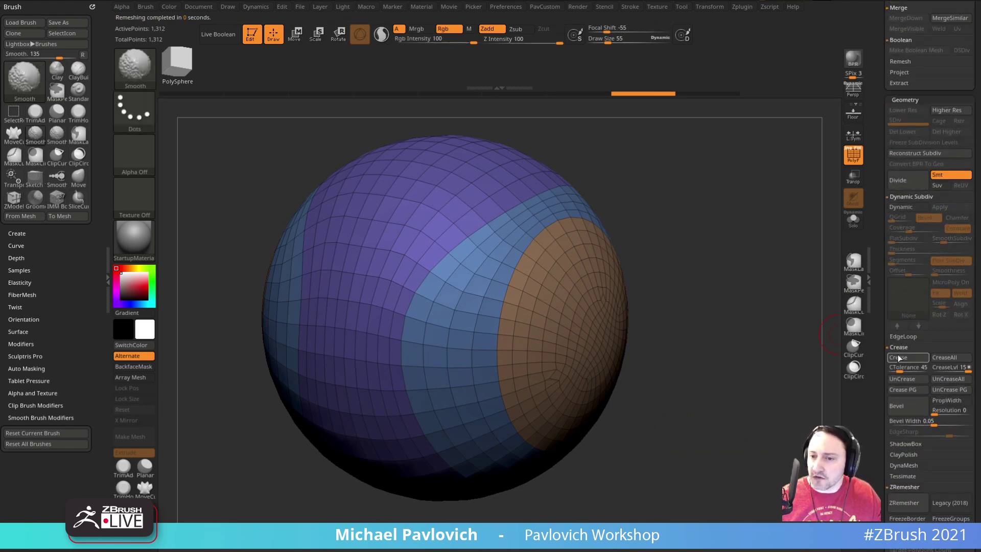
left_click(900, 336)
scroll(912, 280, "down", 3)
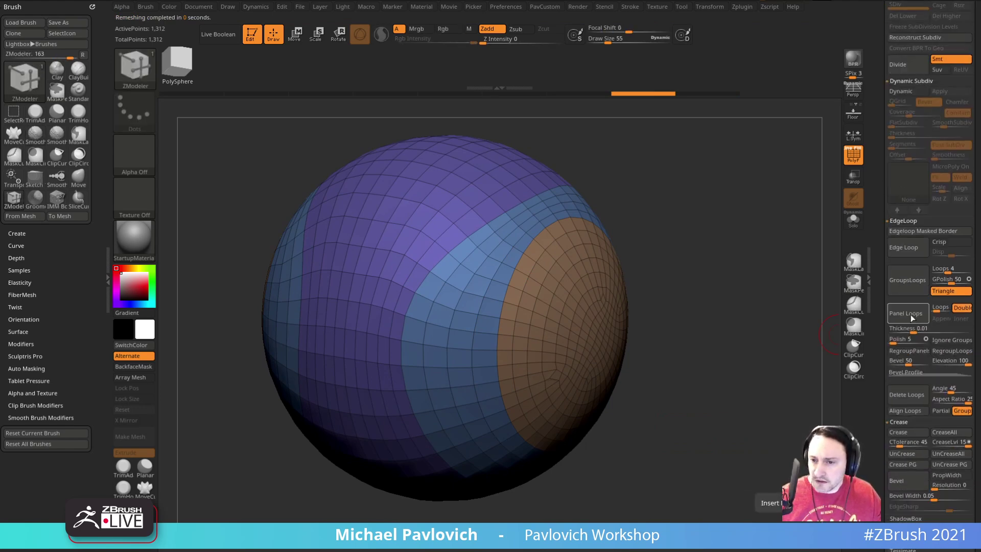
left_click_drag(913, 329, 883, 343)
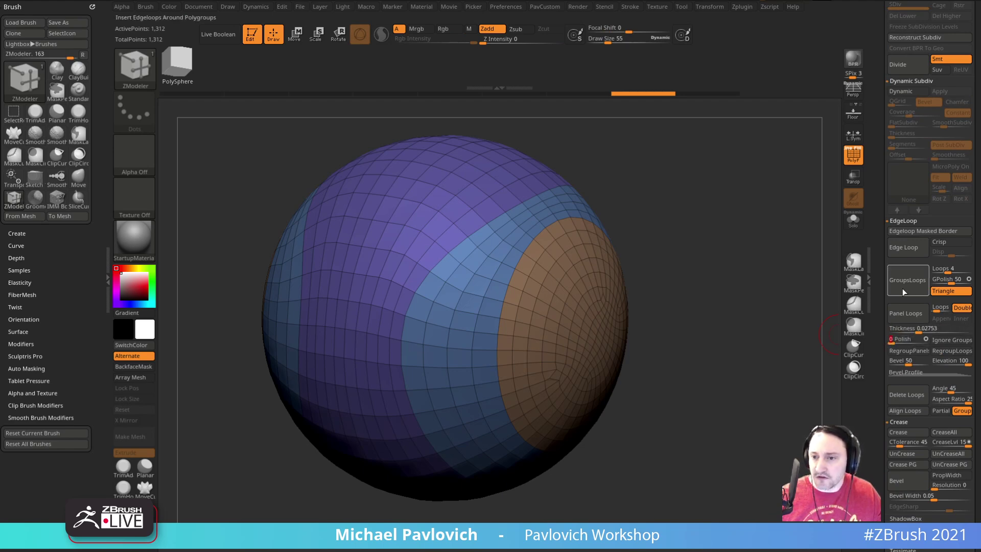
left_click(902, 313)
key("ctrl+z")
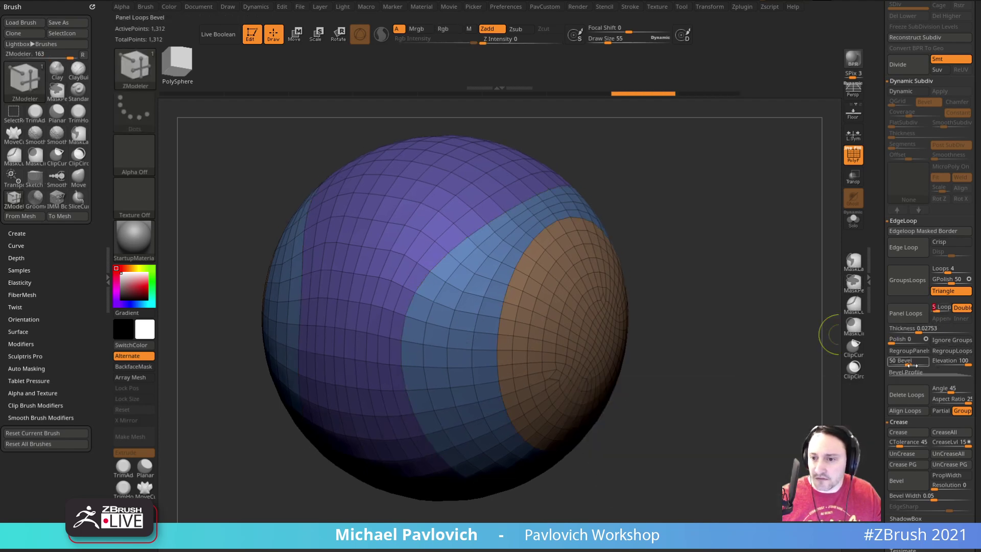
Insert Panel Loops around the sphere's polygroups with Bevel 65 and Thickness 0.05561.
left_click_drag(905, 362, 923, 331)
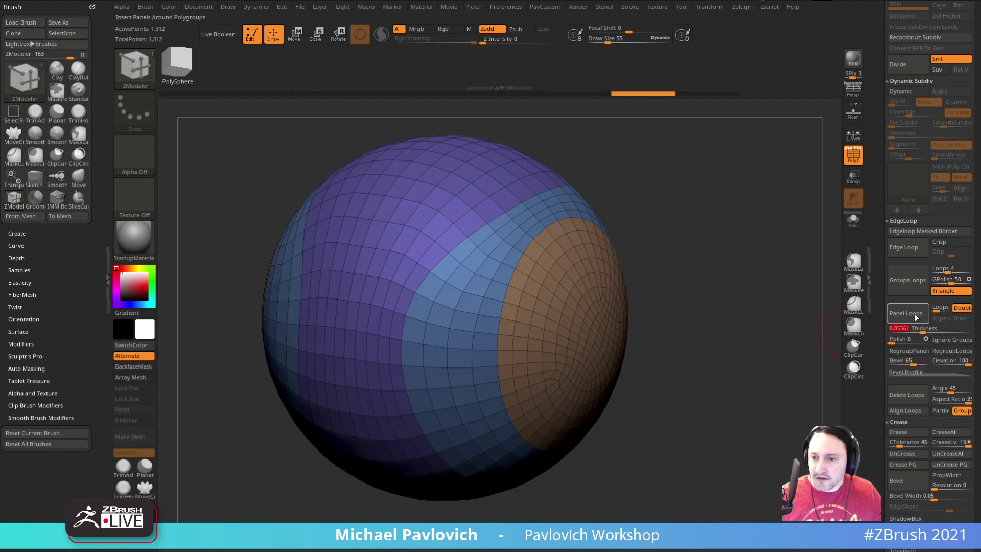
left_click(918, 316)
mouse_move(740, 335)
left_mouse_down()
mouse_move(531, 337)
mouse_move(777, 342)
left_mouse_up()
Isolate individual polygroups of the paneled sphere to examine the bevels and gaps, and restore the full view.
left_click(489, 335, "ctrl+shift")
mouse_move(738, 278)
left_mouse_down()
mouse_move(792, 301)
mouse_move(748, 278)
mouse_move(797, 291)
left_mouse_up()
left_click(749, 279, "ctrl+shift")
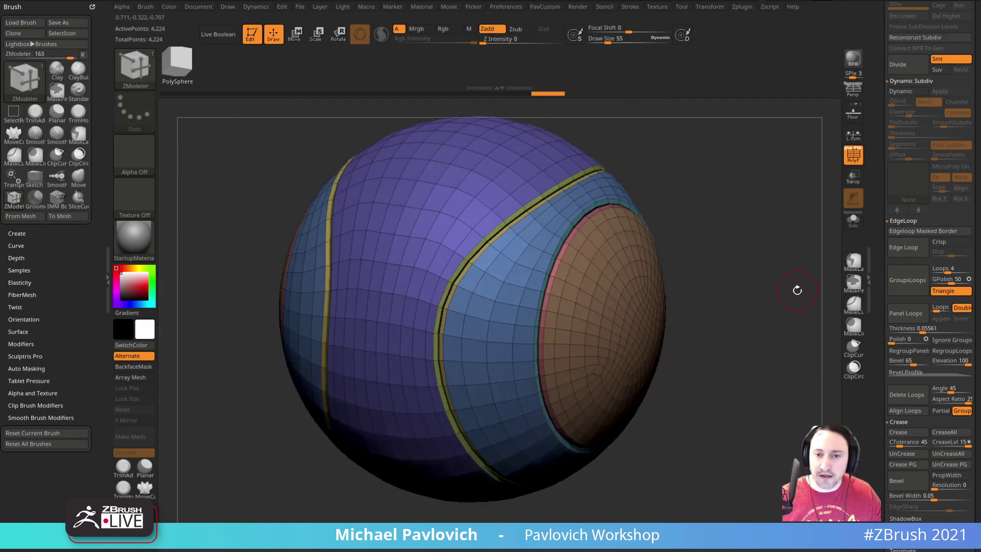
left_click_drag(736, 235, 753, 282)
left_click(503, 301, "ctrl+shift")
key("ctrl+z")
key("ctrl+z")
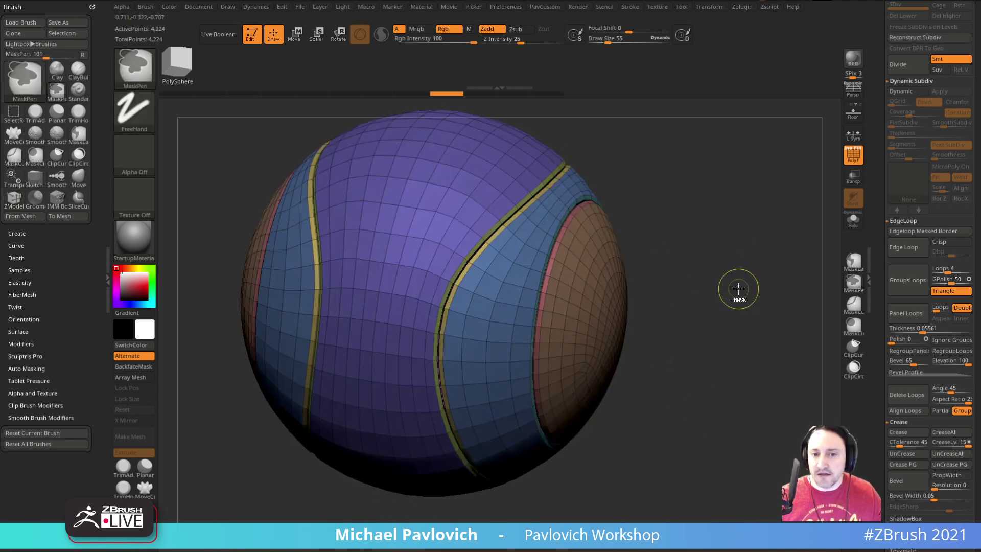
Insert Panel Loops again on the sphere's polygroups with the Elevation set to -100.
left_click_drag(957, 362, 922, 367)
left_click(902, 310)
left_click_drag(777, 383, 726, 369)
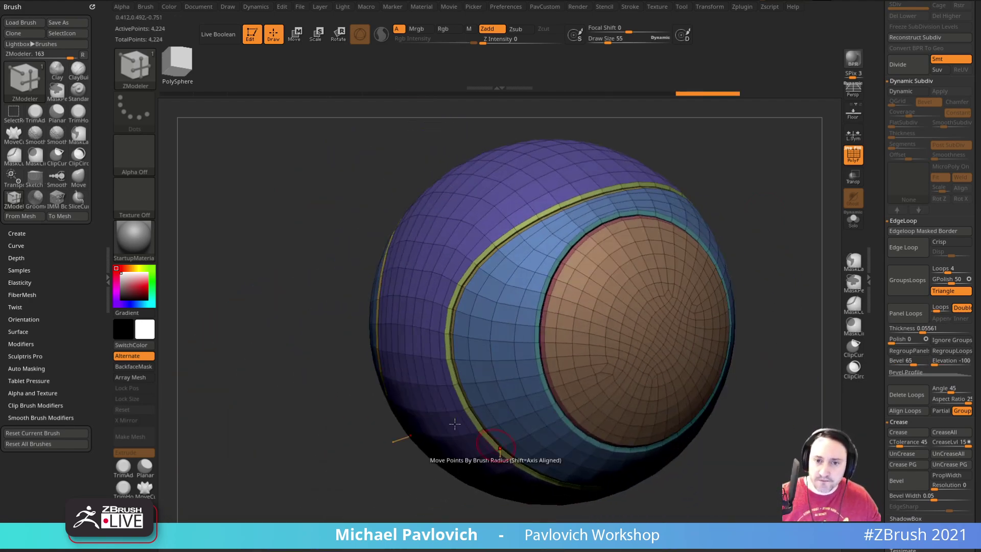
left_click_drag(648, 193, 764, 167)
mouse_move(738, 199)
left_mouse_down()
mouse_move(822, 352)
mouse_move(763, 208)
mouse_move(738, 246)
mouse_move(761, 232)
mouse_move(756, 198)
left_mouse_up()
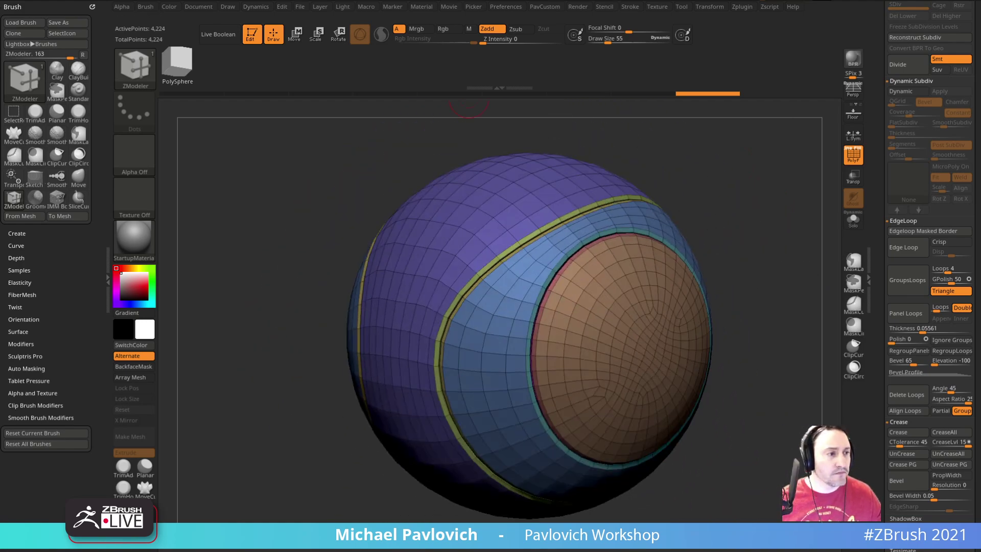
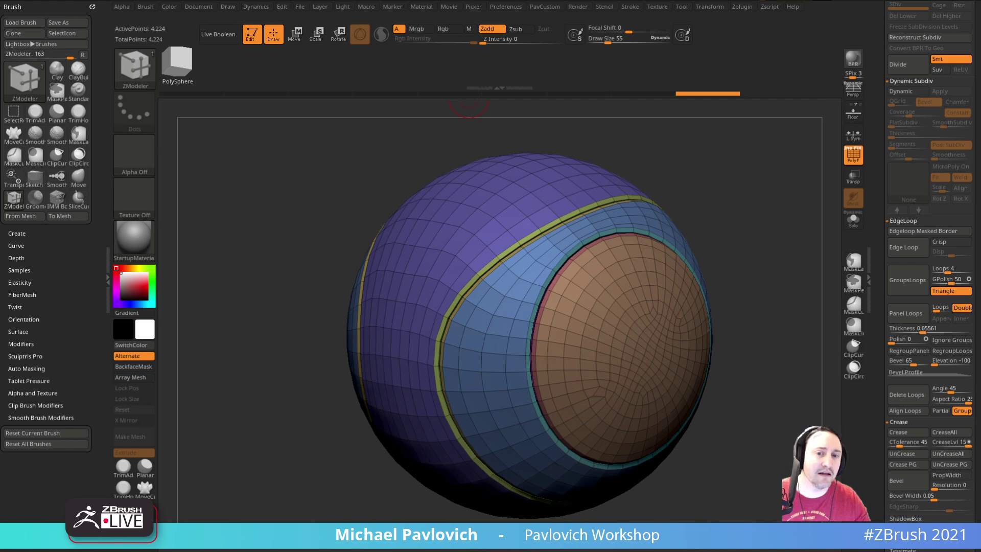
Reduce the brush Draw Size to 44.
key("s")
mouse_move(664, 155)
left_mouse_down()
mouse_move(731, 177)
mouse_move(711, 151)
mouse_move(713, 198)
left_mouse_up()
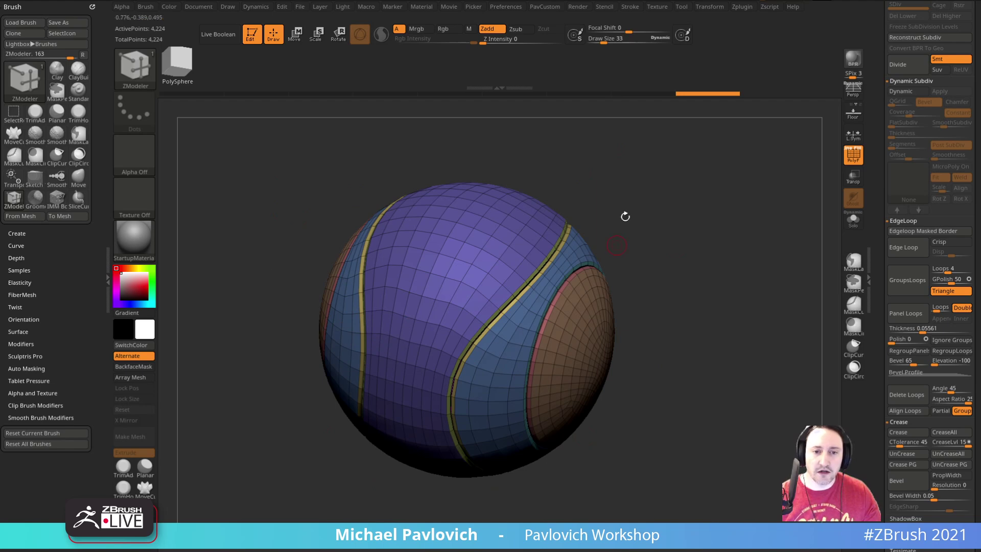
key("s")
left_click_drag(685, 266, 698, 285)
key("s")
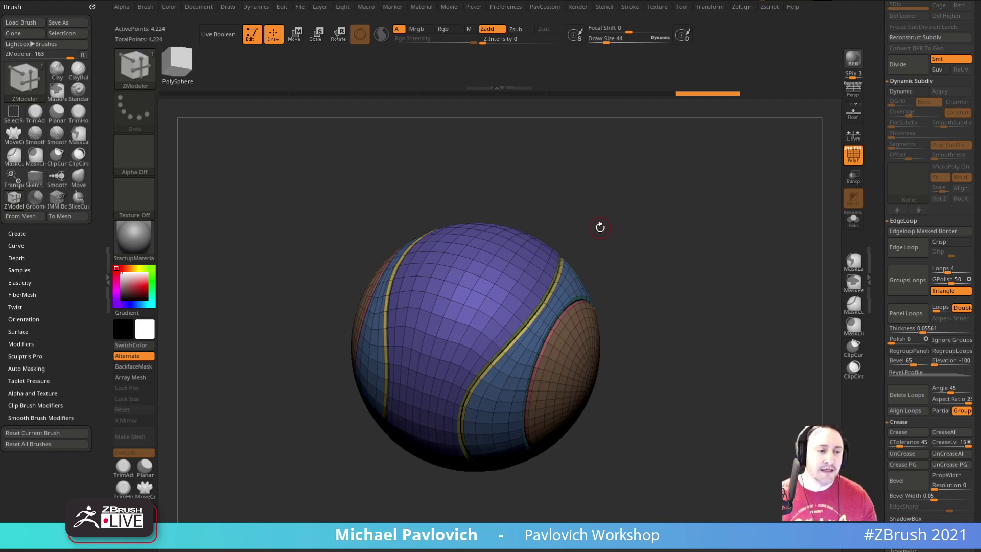
left_click_drag(689, 192, 673, 205)
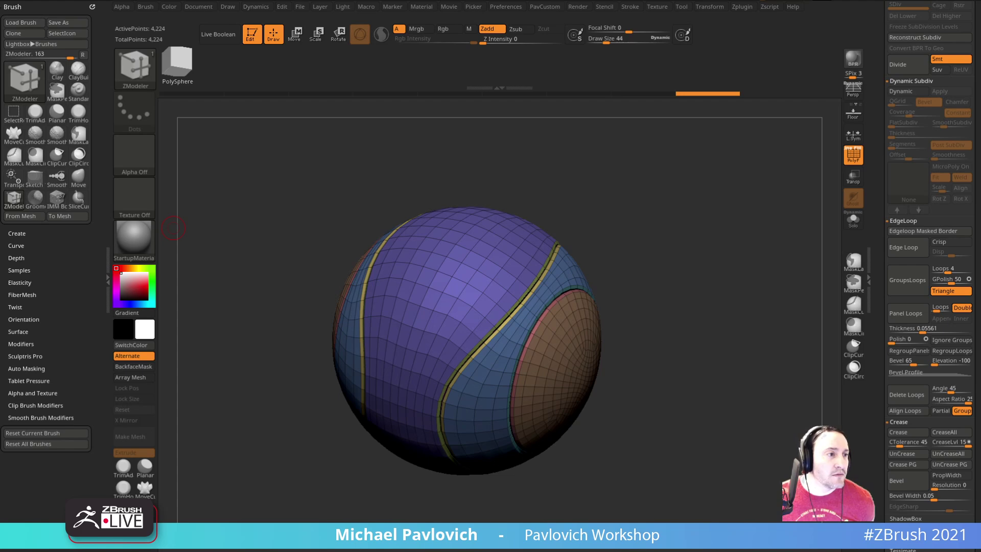
Clear the canvas, draw a Cylinder3D primitive on it, and make the cylinder editable.
left_click(252, 34)
key("ctrl+n")
scroll(889, 210, "up", 5)
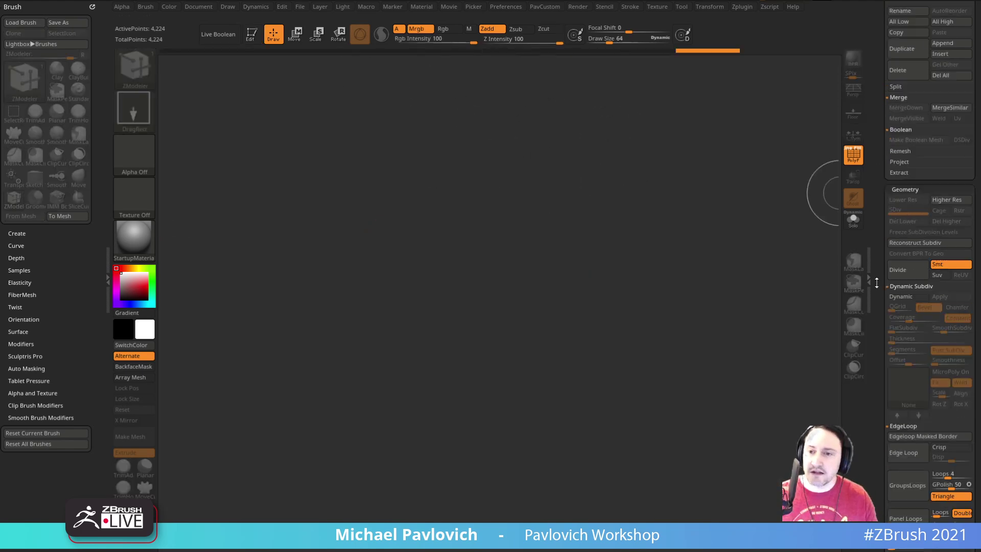
left_click(950, 118)
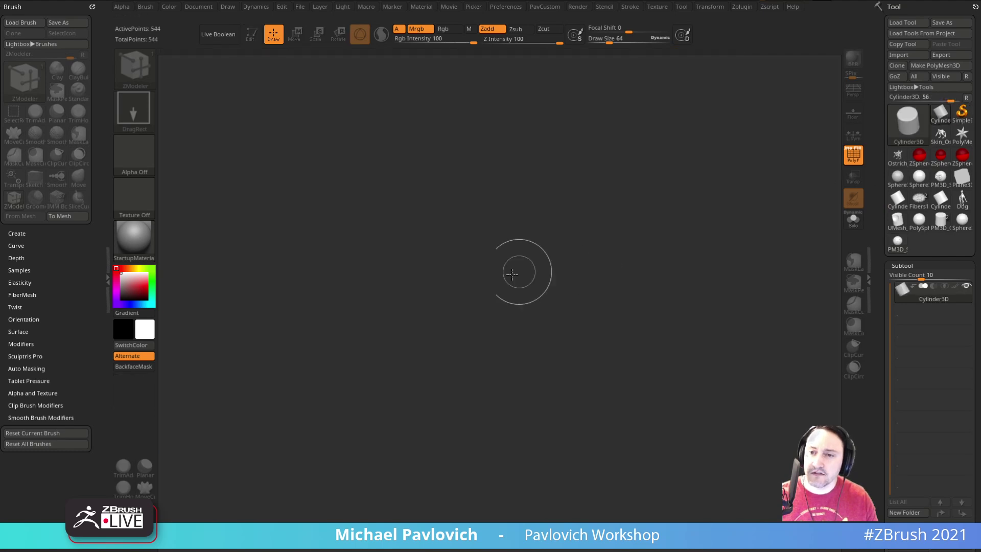
left_click_drag(530, 271, 613, 220)
left_click(252, 33)
Open the cylinder's Initialize settings and try out its Inner Radius, ending at 0.
mouse_move(881, 345)
left_mouse_down()
mouse_move(881, 195)
mouse_move(882, 206)
left_mouse_up()
left_click(902, 260)
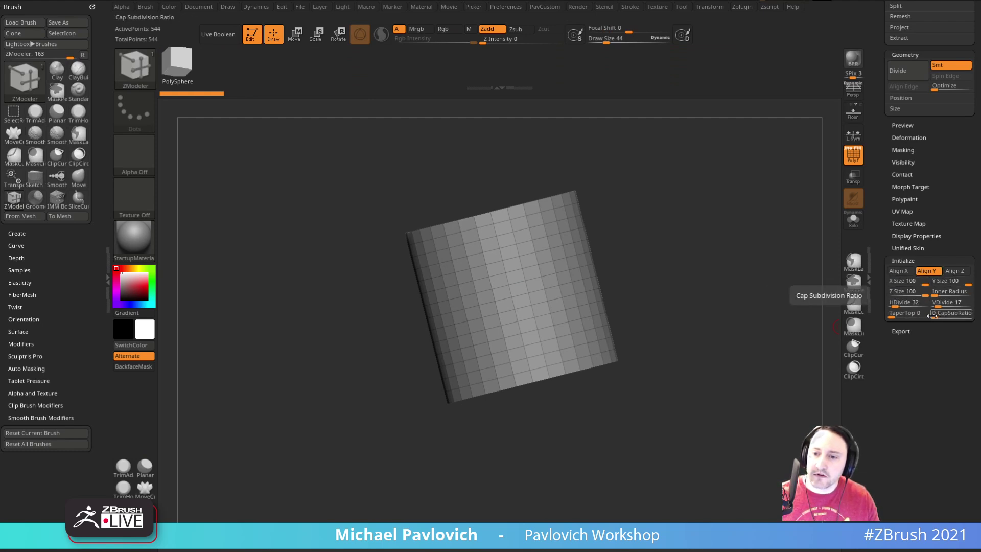
left_click_drag(789, 283, 823, 328)
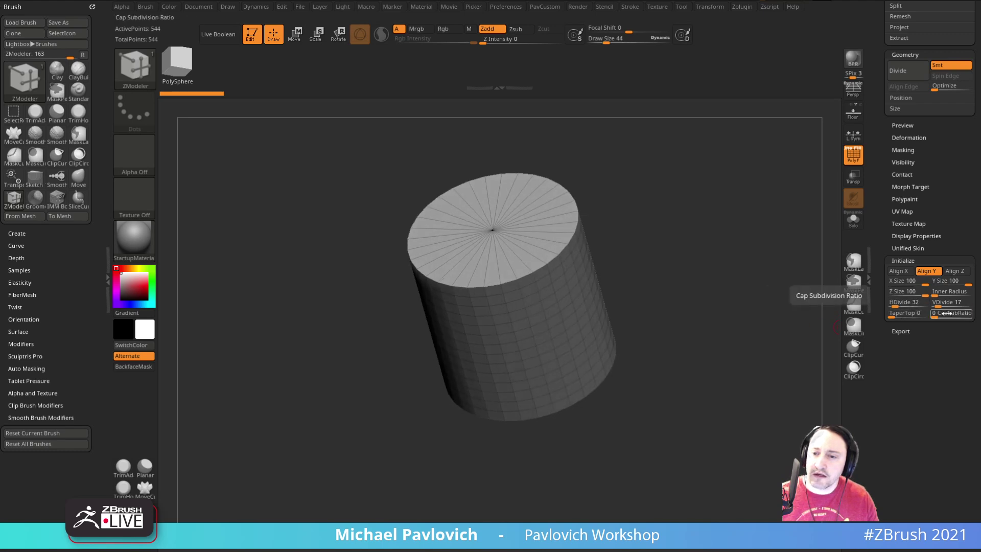
left_click_drag(937, 294, 930, 295)
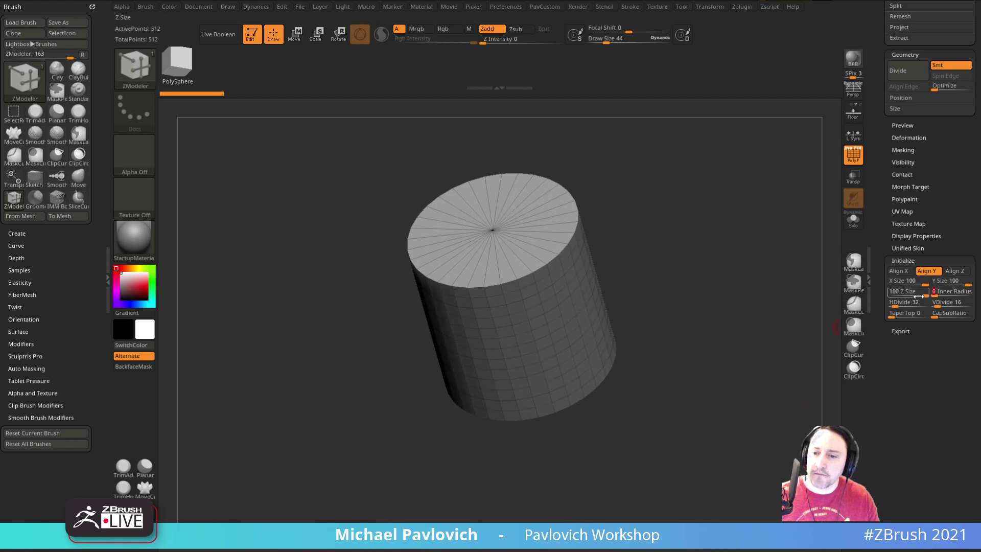
Switch to the Sphere3D primitive and lower its Coverage in the Initialize settings to leave only a wedge.
left_click(867, 195)
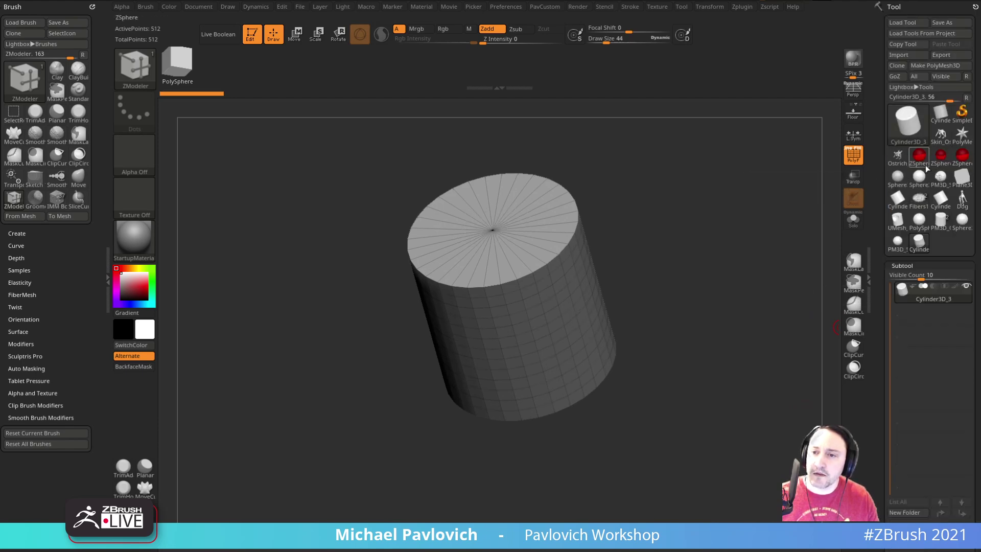
left_click(918, 129)
left_click(678, 198)
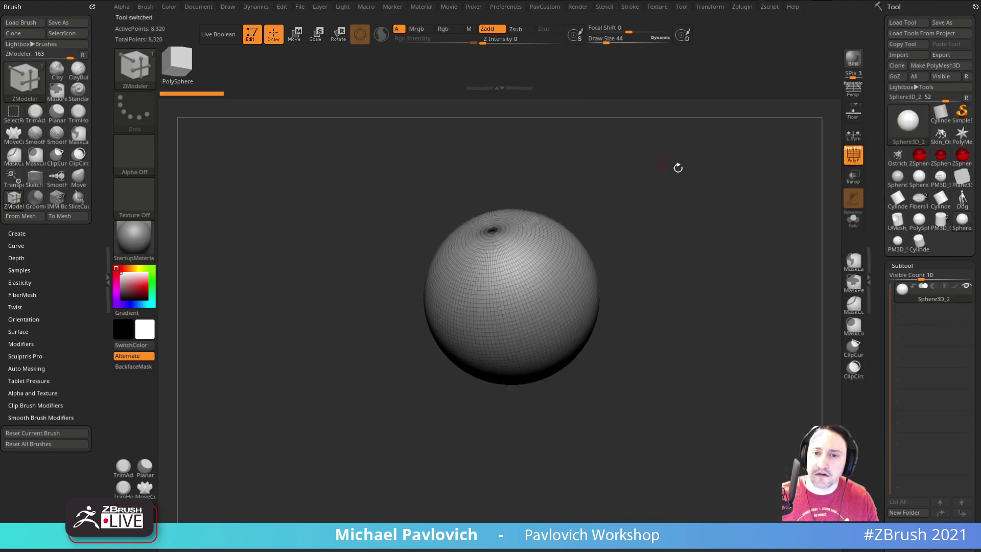
left_click(868, 286)
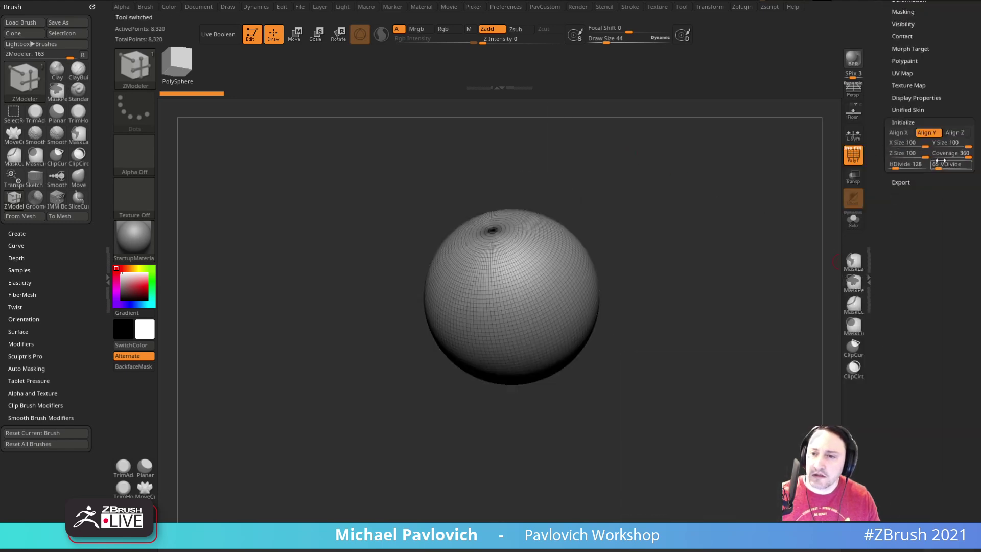
left_click_drag(960, 156, 938, 156)
left_click(883, 98, "shift")
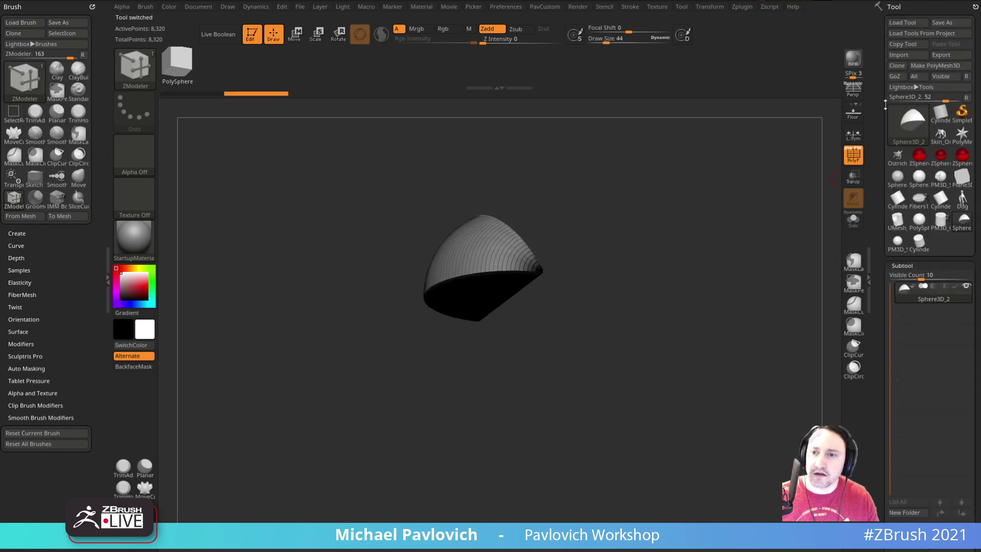
Convert the partial-coverage sphere wedge into a PolyMesh3D.
left_click(922, 67)
left_click_drag(686, 230, 633, 235)
left_click_drag(703, 191, 669, 245)
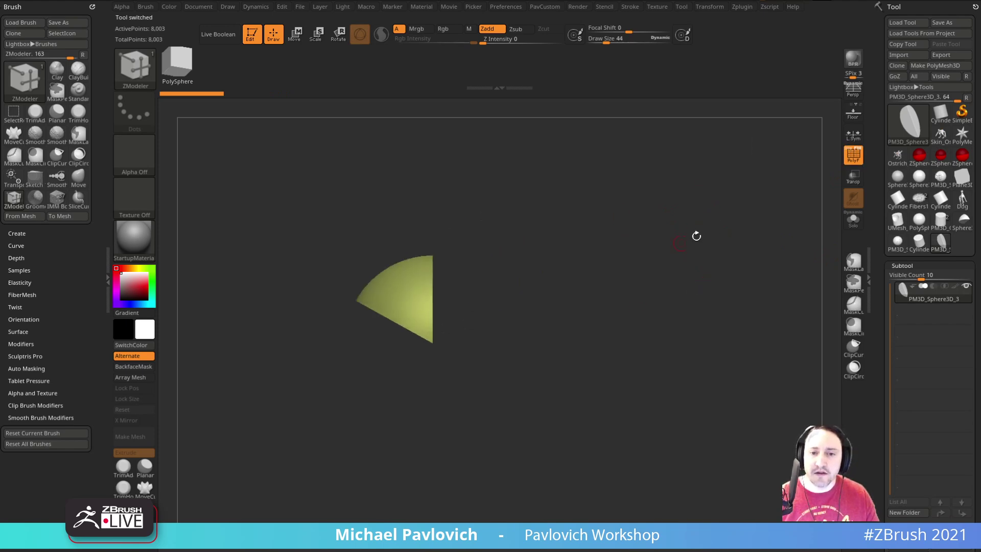
Enable Array Mesh on the sphere wedge with Lock Pos and Lock Size turned on.
left_click_drag(880, 299, 875, 117)
left_click(904, 180)
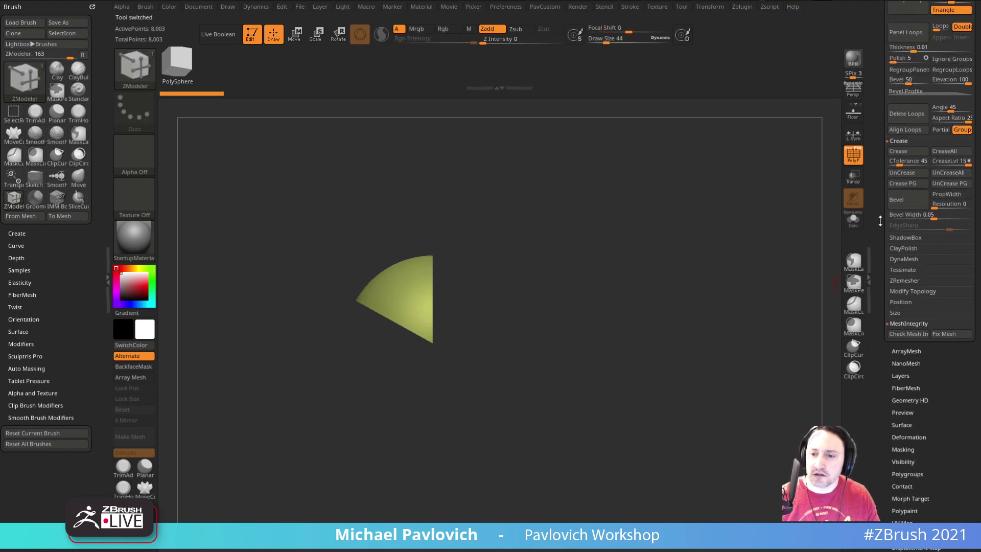
left_click(905, 263)
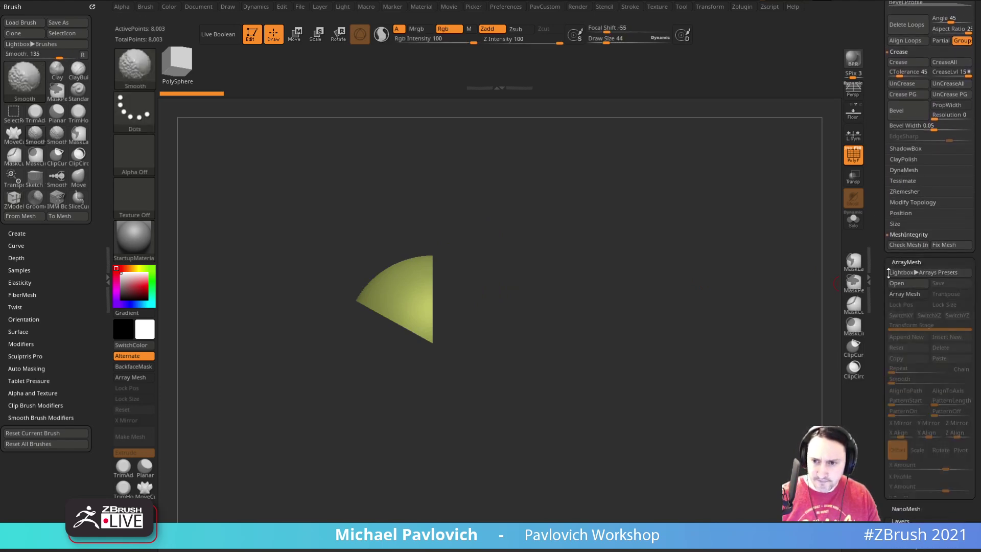
scroll(880, 240, "down", 3)
left_click(904, 204)
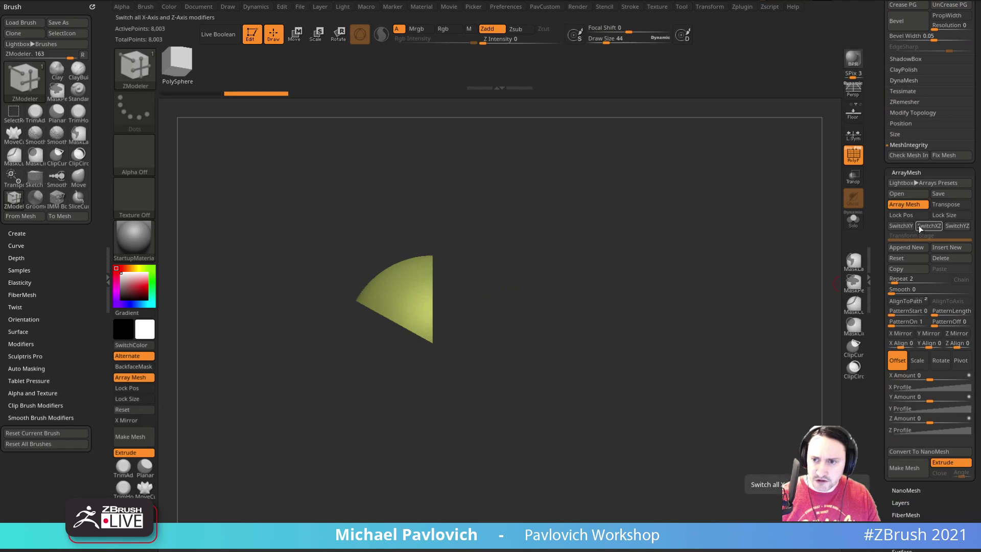
left_click(912, 216)
left_click(936, 218)
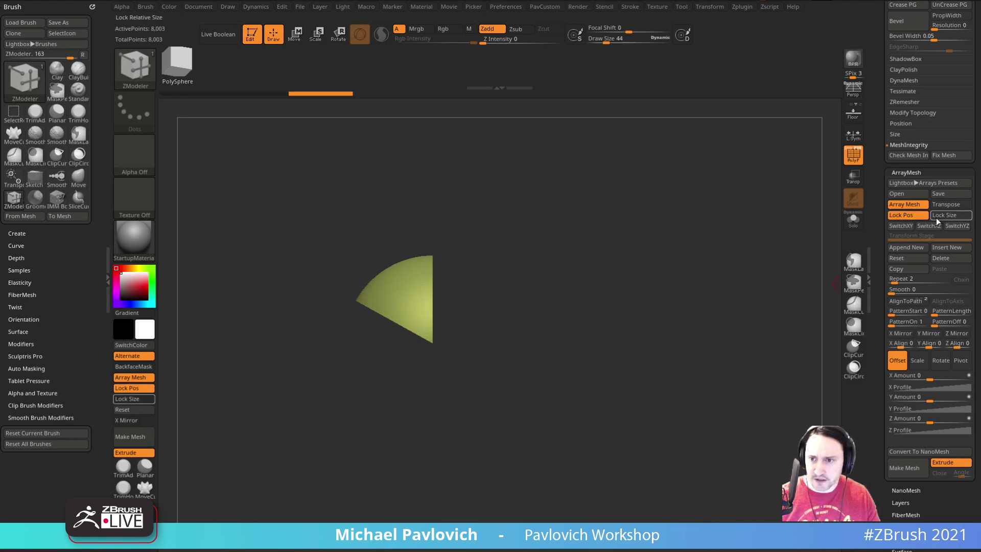
Show the floor grid and set the array's Rotate Y Amount to 360.
scroll(930, 241, "down", 2)
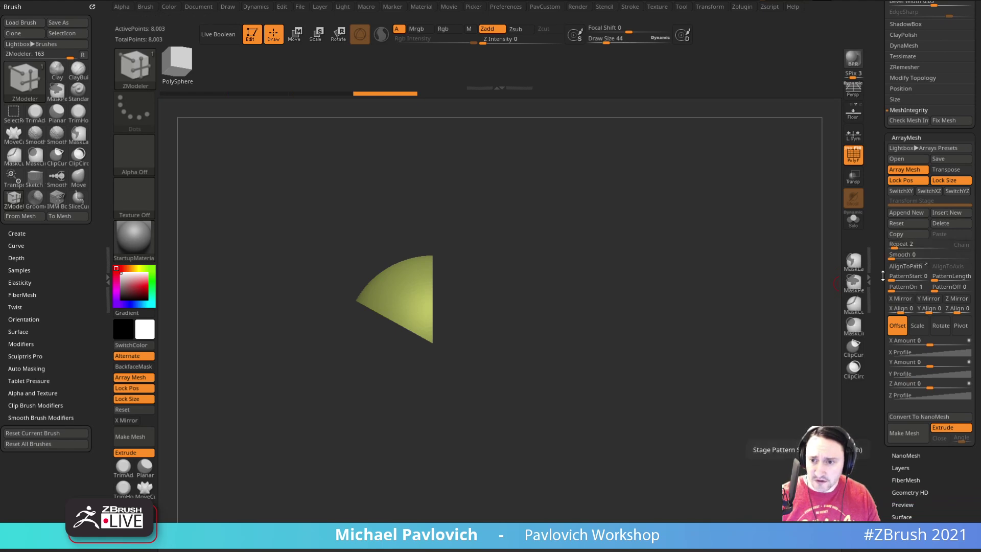
scroll(902, 286, "down", 1)
left_click(941, 305)
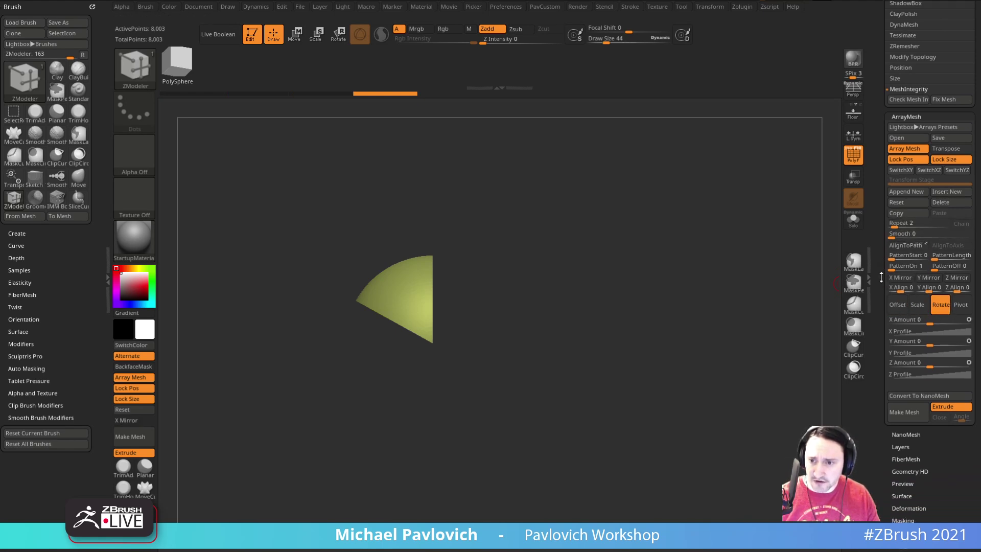
scroll(889, 293, "up", 2)
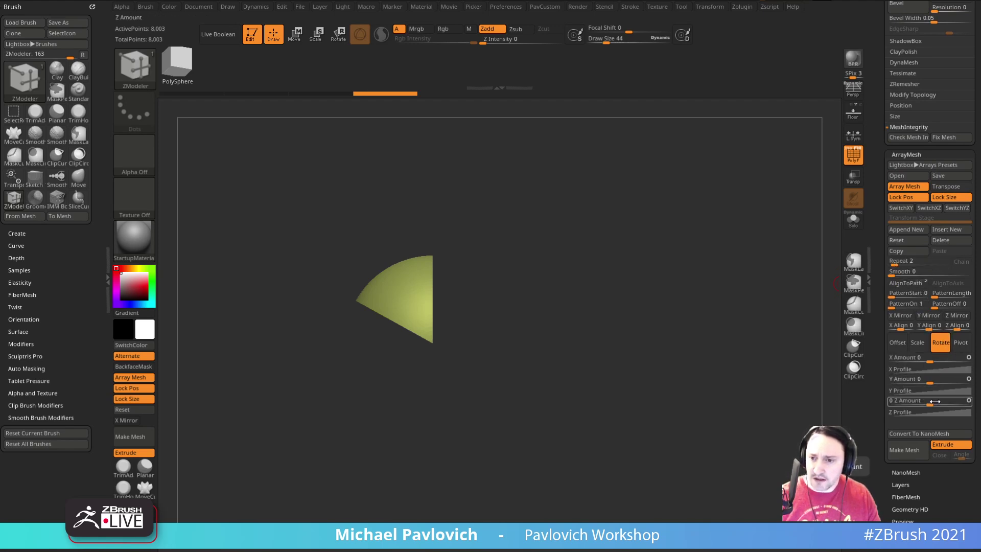
left_click(853, 111)
left_click_drag(787, 148, 775, 295)
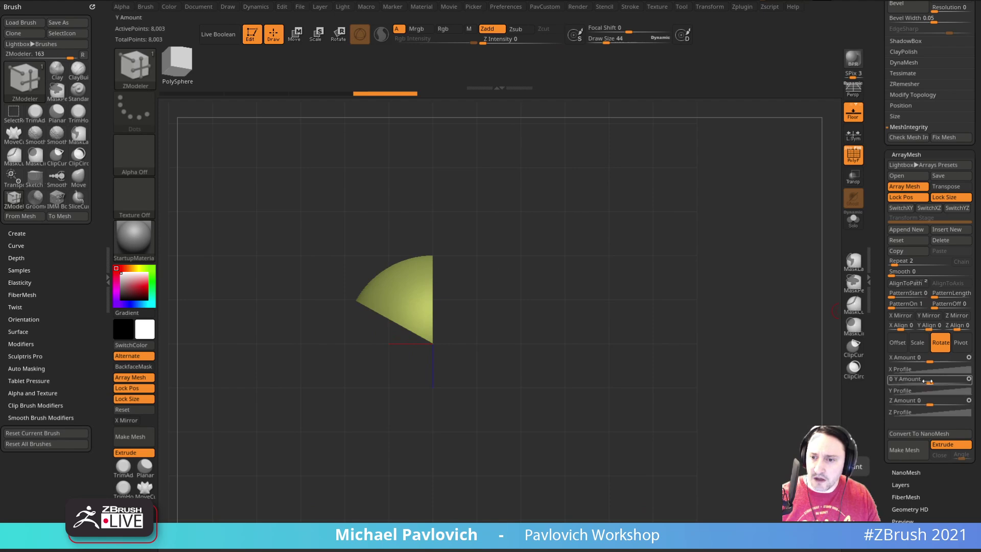
left_click_drag(930, 382, 957, 379)
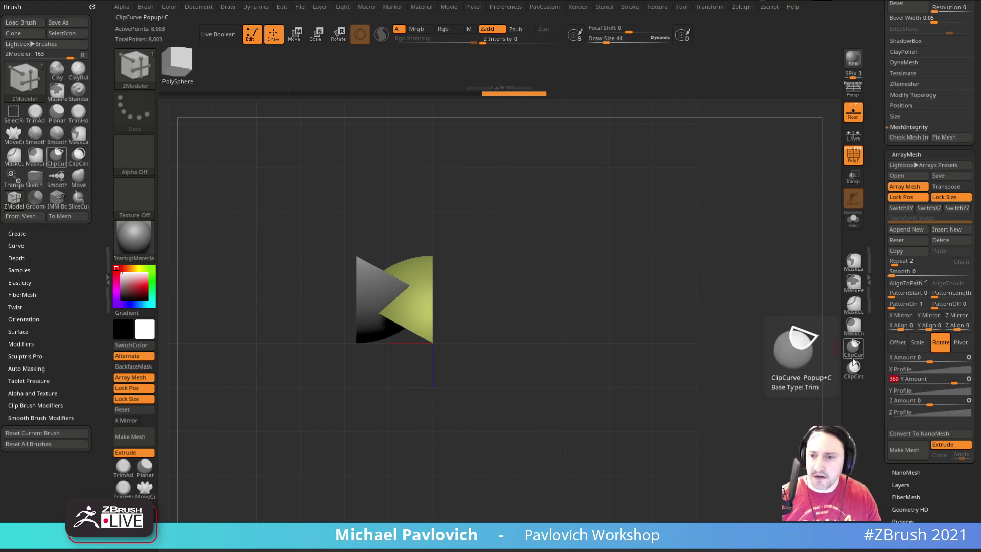
Enable Transpose for the array, place its pivot at the wedge's inner tip, and reset the array values.
left_click(945, 187)
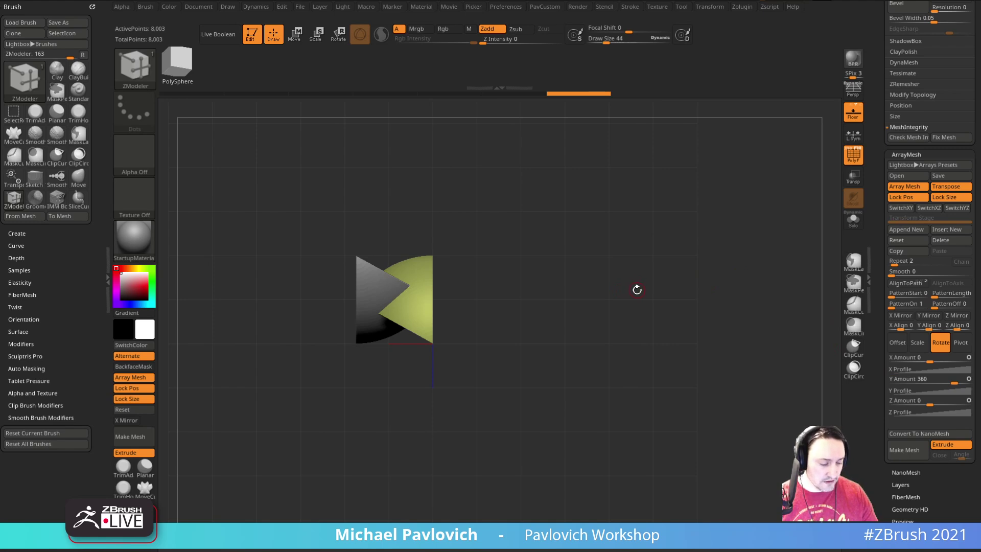
key("w")
key("y")
left_click_drag(394, 299, 432, 344)
left_click(910, 242)
left_click(910, 242)
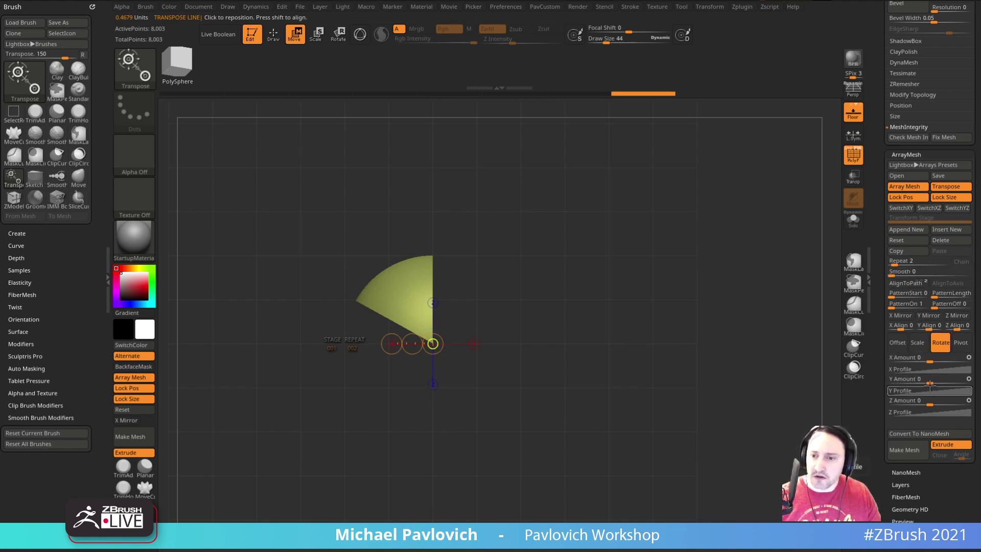
Set the array's Rotate Y Amount to 590 and its Repeat count to 6.
left_click_drag(929, 378, 956, 380)
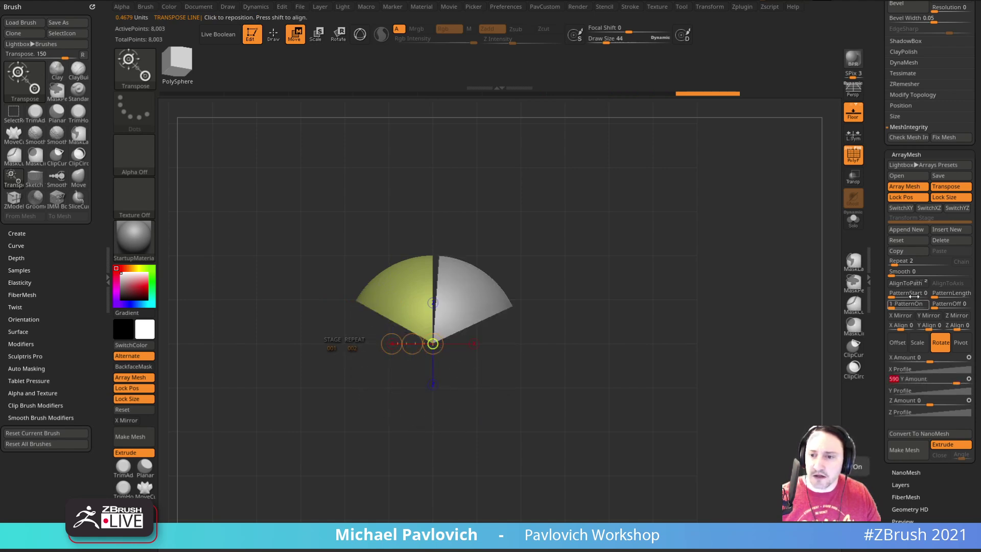
left_click_drag(893, 264, 899, 264)
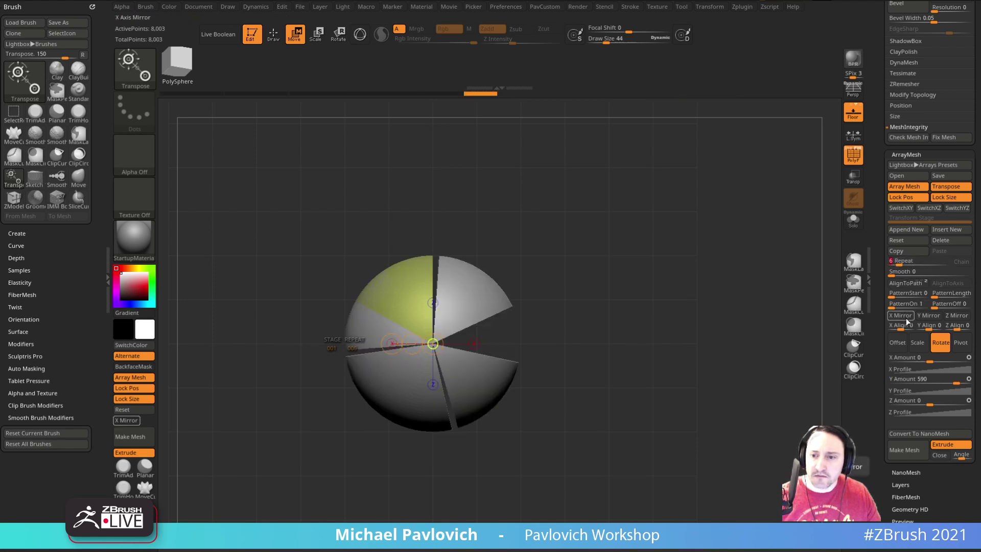
key("q")
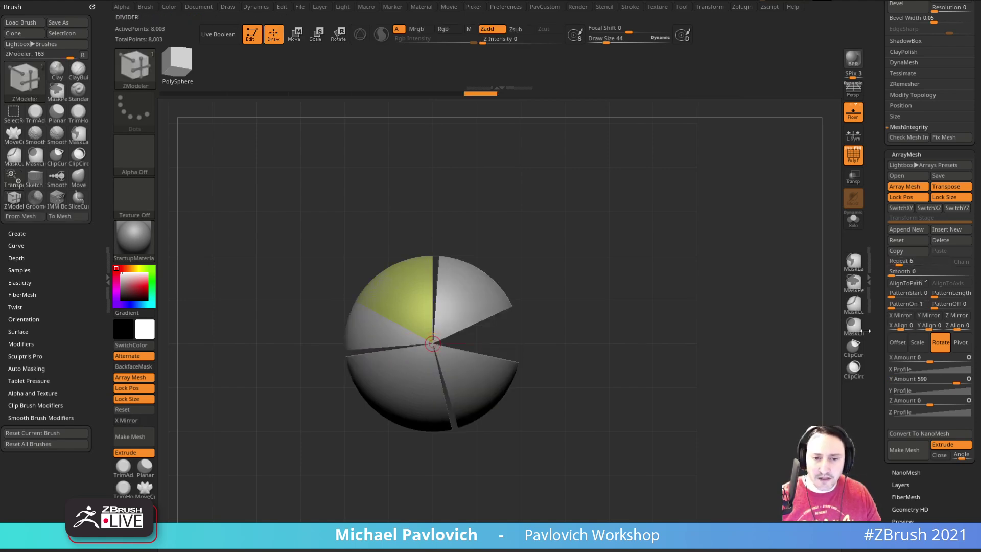
key("w")
mouse_move(450, 344)
left_mouse_down()
mouse_move(444, 370)
mouse_move(471, 383)
left_mouse_up()
key("ctrl+z")
mouse_move(718, 342)
left_mouse_down()
mouse_move(703, 271)
mouse_move(727, 351)
mouse_move(719, 351)
left_mouse_up()
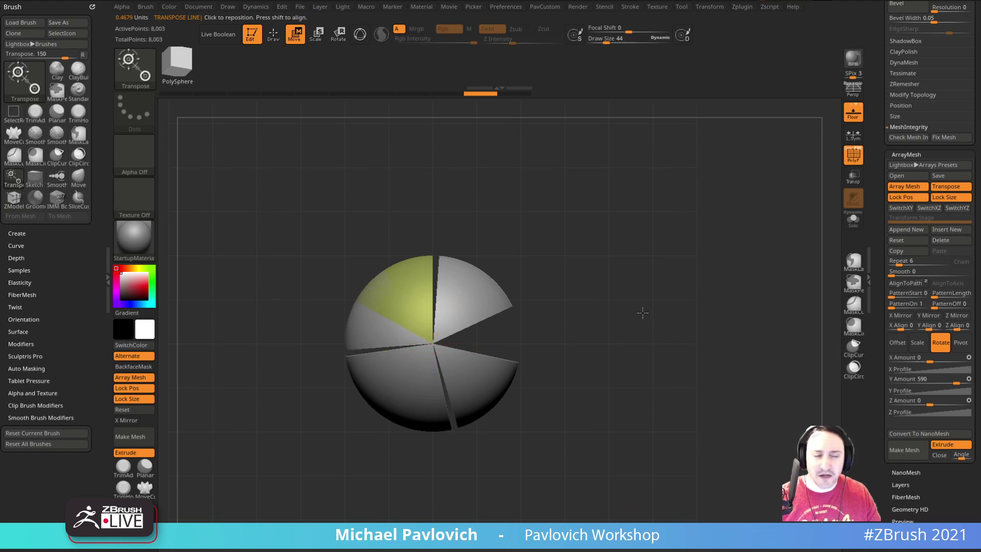
left_click_drag(631, 308, 653, 316, "alt")
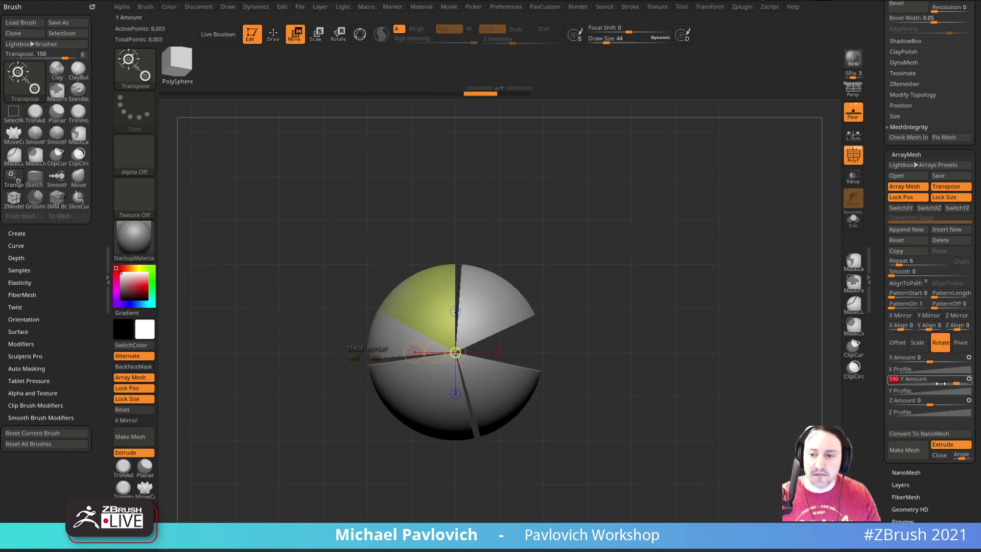
Try a Rotate Y Amount of 72 on the array, reduce Repeat to 3, and raise the Y Amount to 435.
type("72")
key("Return")
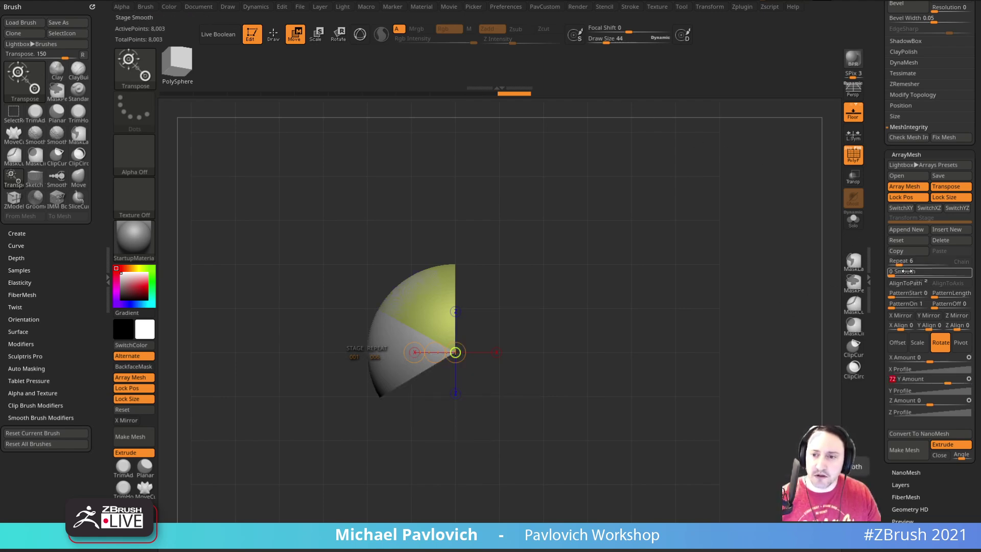
mouse_move(899, 264)
left_mouse_down()
mouse_move(942, 263)
mouse_move(896, 265)
left_mouse_up()
left_click_drag(947, 381, 960, 383)
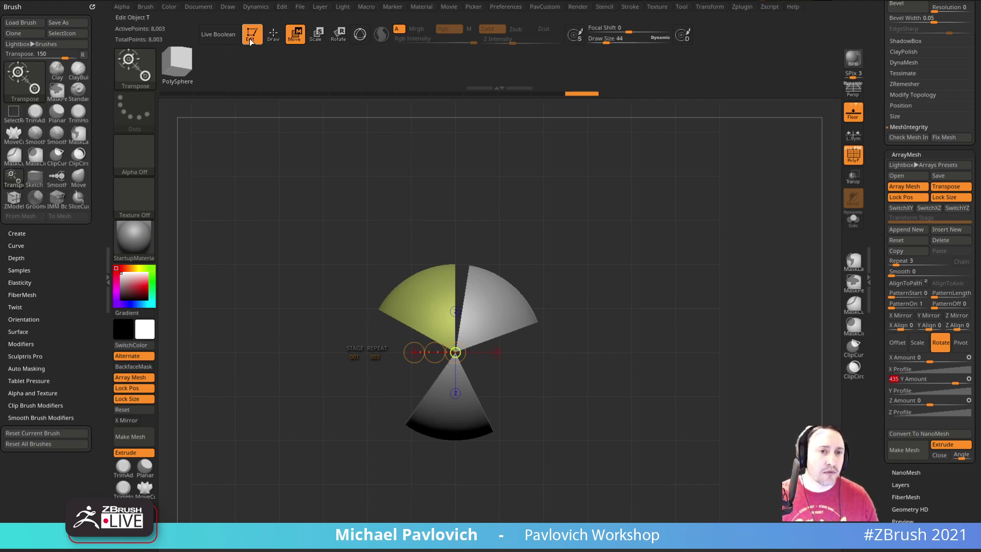
Switch the active tool from the wedge array to PM3D_Cylinder3D_2.
left_click_drag(877, 99, 884, 353)
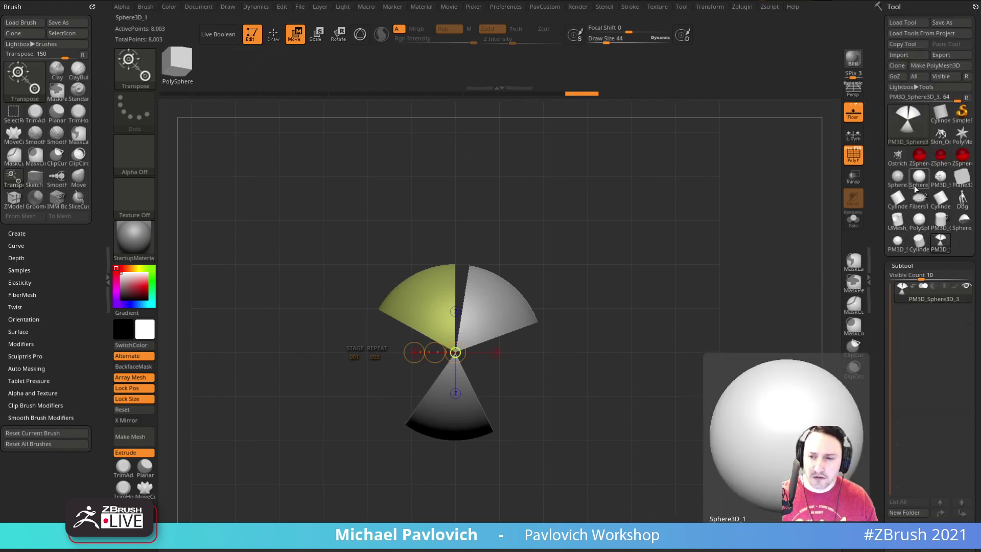
left_click(894, 185)
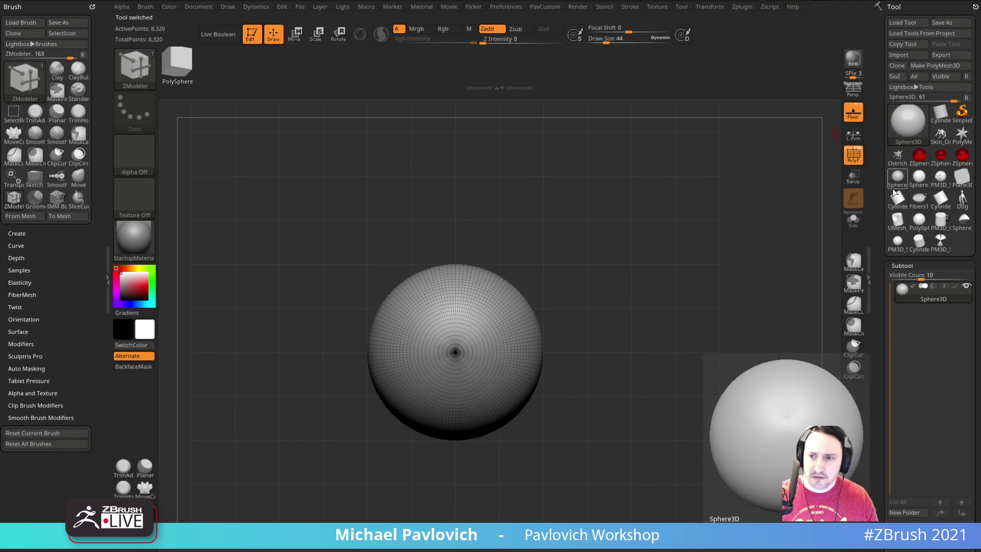
left_click(959, 221)
left_click(948, 222)
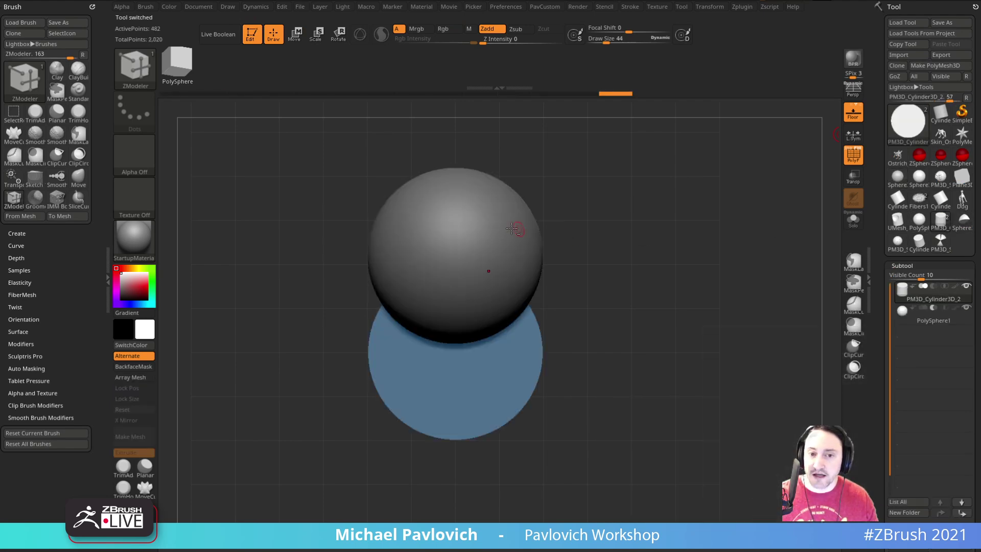
Delete the cylinder subtool so that only PolySphere1 is left in the tool.
key("Down")
left_click_drag(510, 92, 157, 103)
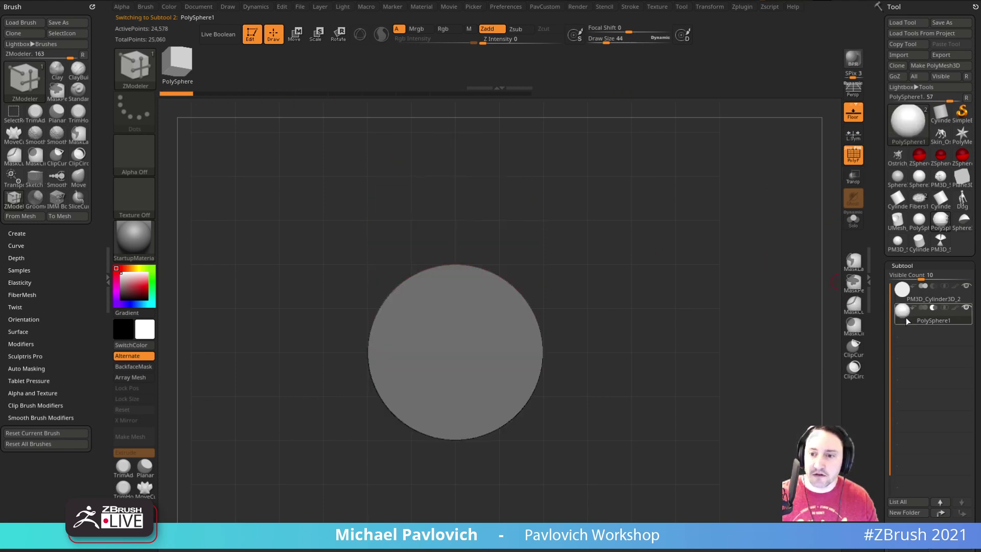
left_click(906, 301)
left_click_drag(887, 412, 887, 314)
left_click(897, 491)
left_click_drag(669, 272, 675, 196)
left_click(849, 149)
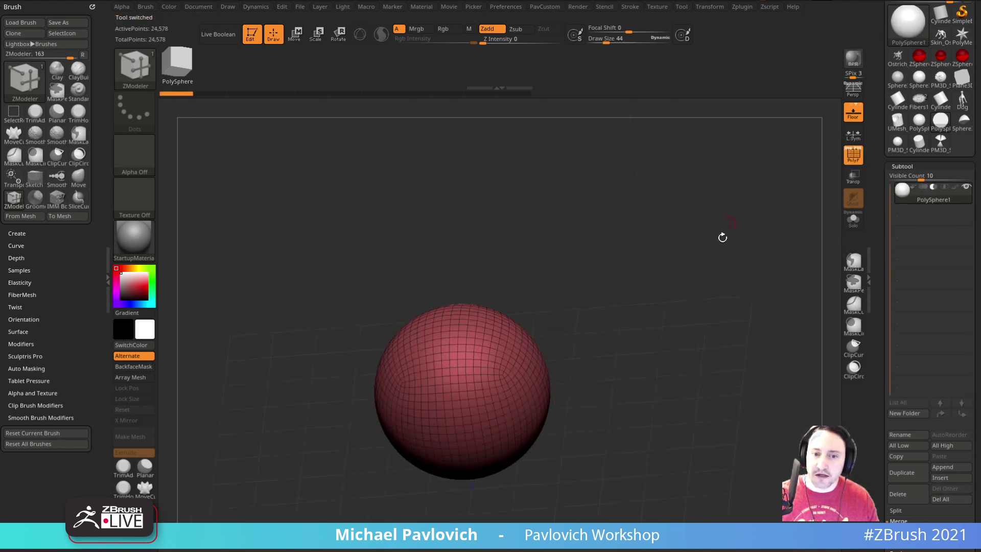
Reconstruct the PolySphere's subdivision levels down to its coarsest base mesh.
left_click_drag(800, 277, 729, 289)
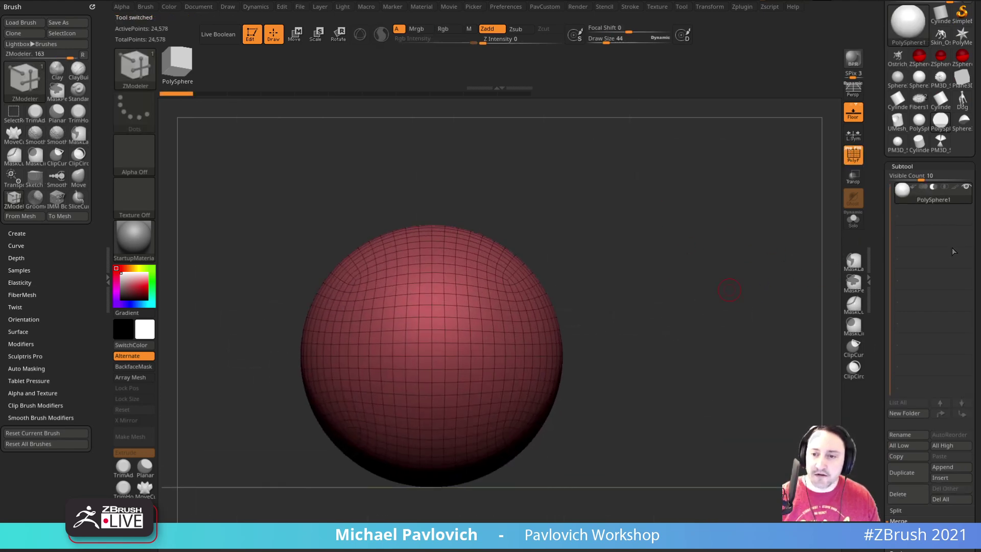
left_click_drag(881, 307, 884, 209)
left_click(935, 242)
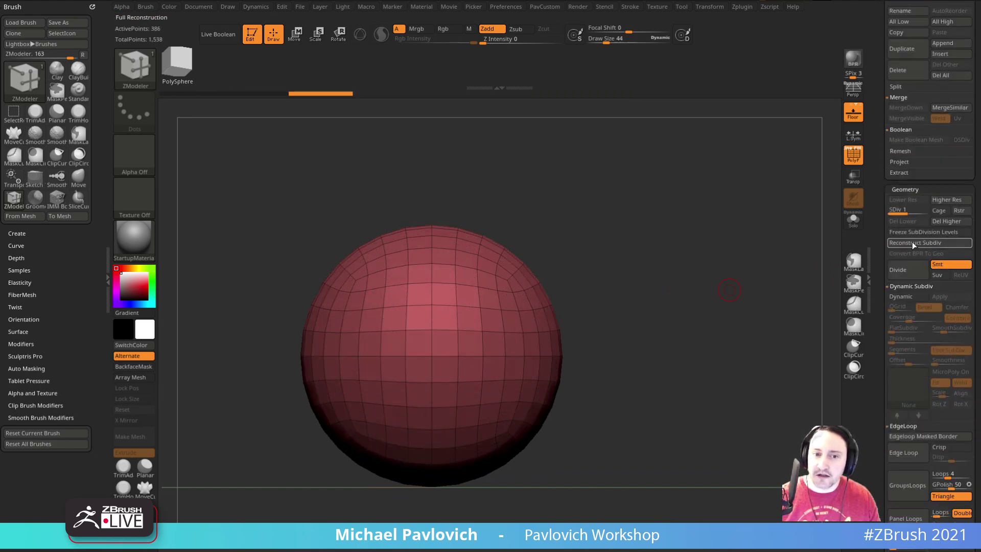
left_click_drag(744, 244, 724, 278)
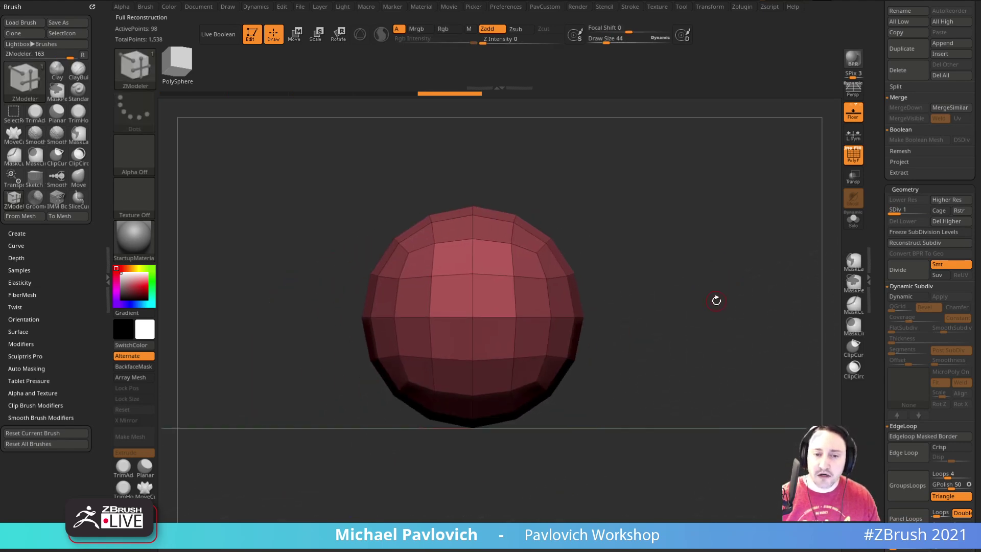
Keep only the sphere's upper half using SelectRect visibility and delete the hidden lower half.
left_click_drag(706, 310, 623, 298)
mouse_move(634, 445)
left_mouse_down("ctrl+shift")
mouse_move(328, 366)
mouse_move(323, 333)
left_mouse_up("ctrl+shift")
key("b")
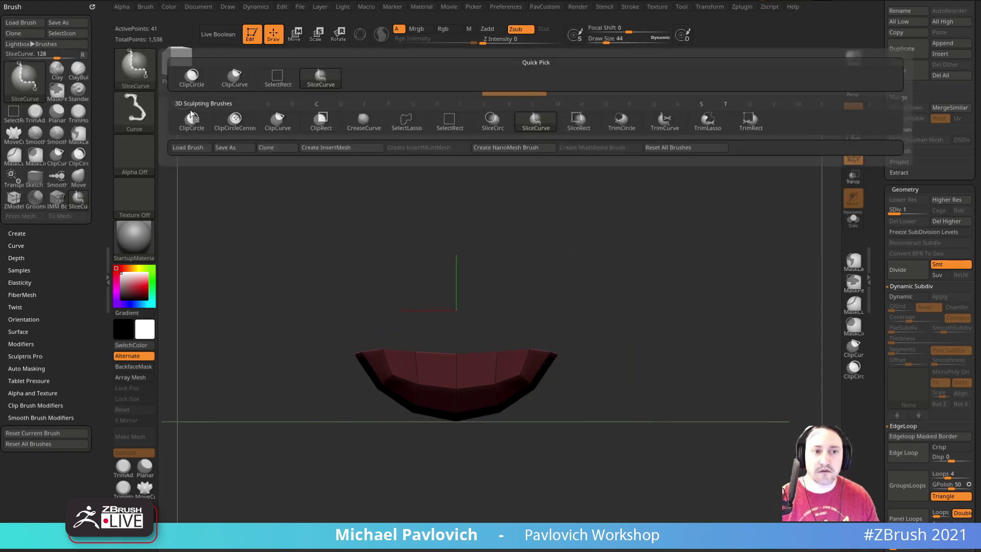
left_click(276, 80, "ctrl+shift")
left_click(659, 323, "ctrl+shift")
left_click_drag(709, 465, 277, 294, "ctrl+shift")
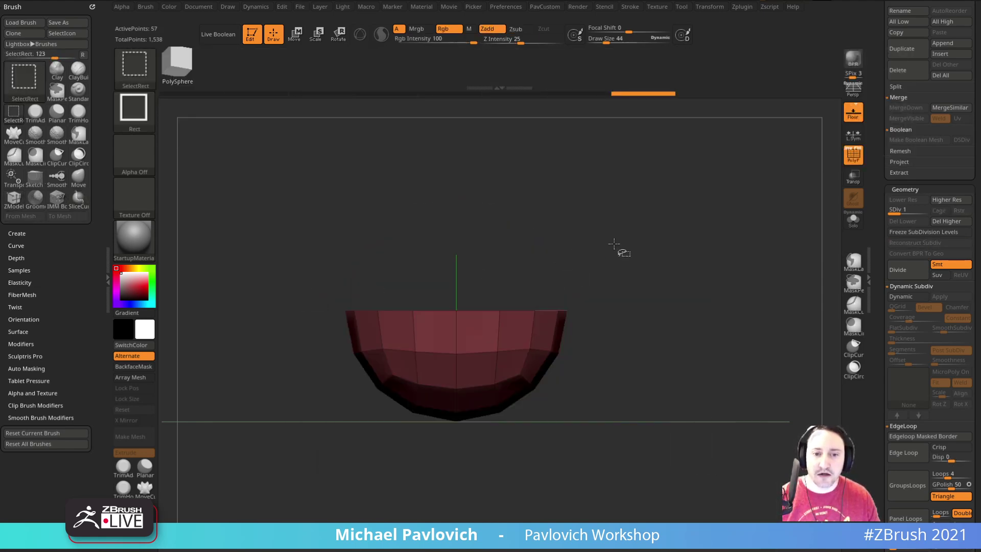
left_click_drag(715, 281, 758, 295, "ctrl+shift")
key("3")
left_click(715, 226)
Set the ZModeler edge action to Extrude and delete the dome's higher subdivision levels.
left_click_drag(646, 276, 675, 275, "alt")
key("space")
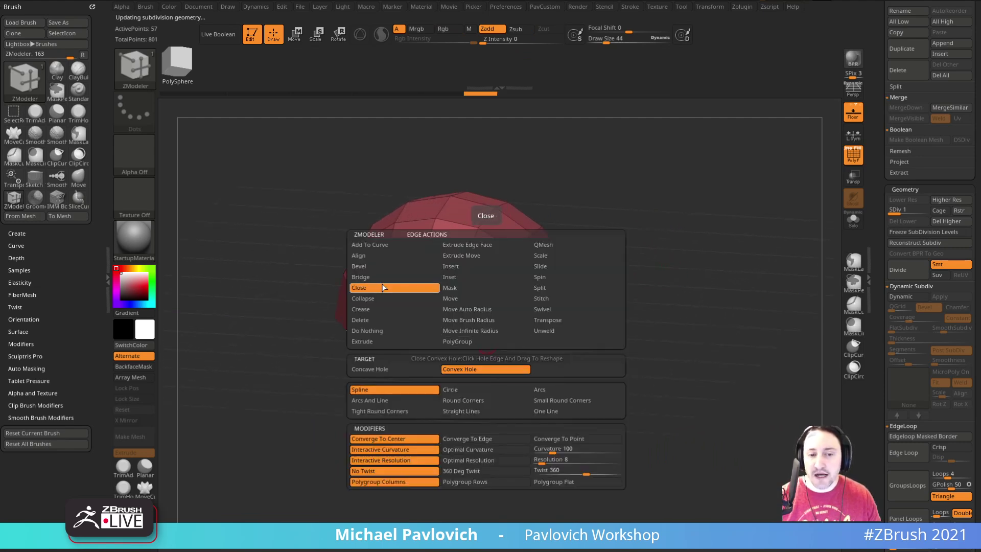
left_click(393, 341)
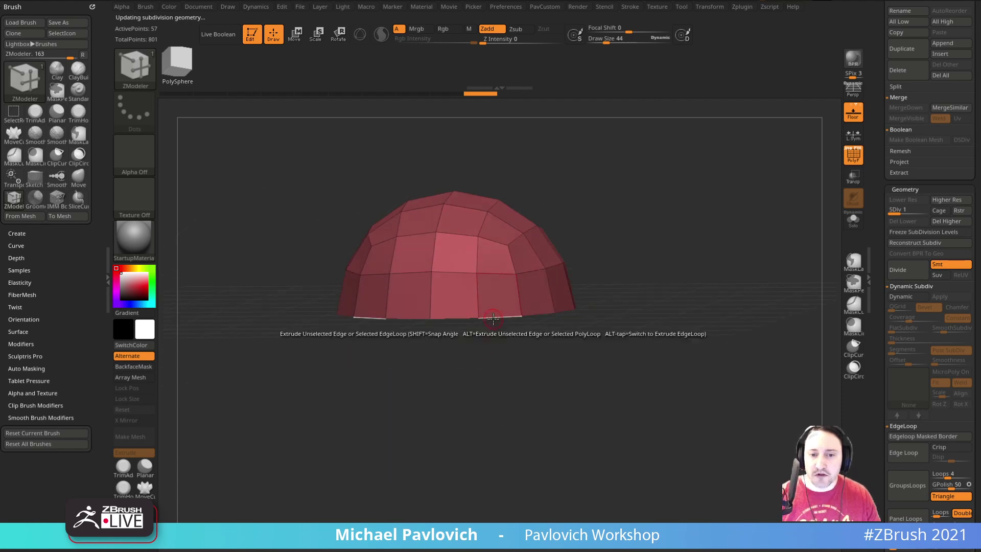
left_click_drag(495, 356, 494, 366)
left_click_drag(619, 278, 628, 294)
left_click(949, 221)
left_click_drag(714, 315, 701, 311)
Try extruding the dome's open rim as an edge loop with different angle constraints.
left_click_drag(500, 312, 429, 398)
key("alt")
key("shift")
key("shift")
key("alt")
key("alt")
key("ctrl+z")
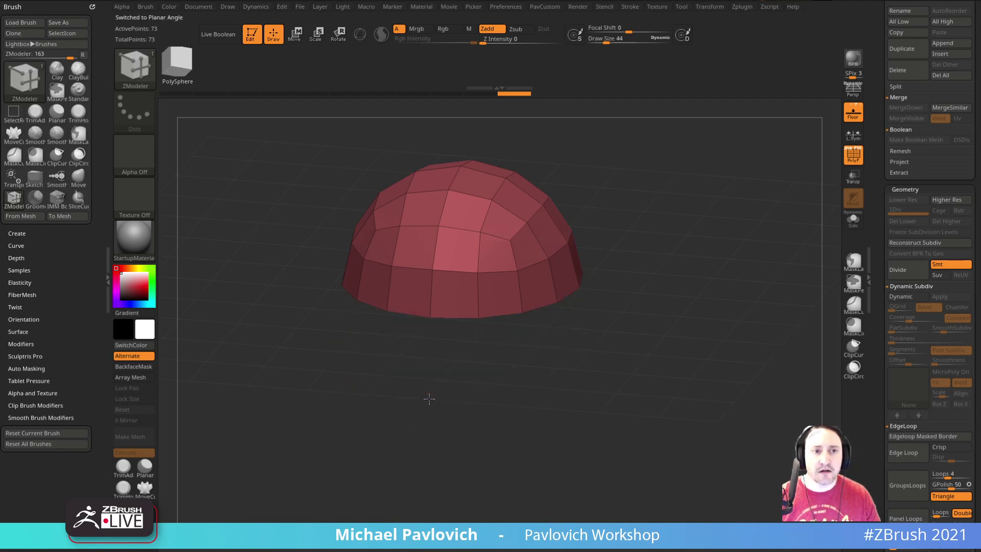
left_click_drag(462, 343, 619, 324)
key("ctrl+z")
Close the dome's open bottom with the ZModeler Close edge action, targeting Convex Hole.
left_click_drag(710, 301, 677, 286, "shift")
key("space")
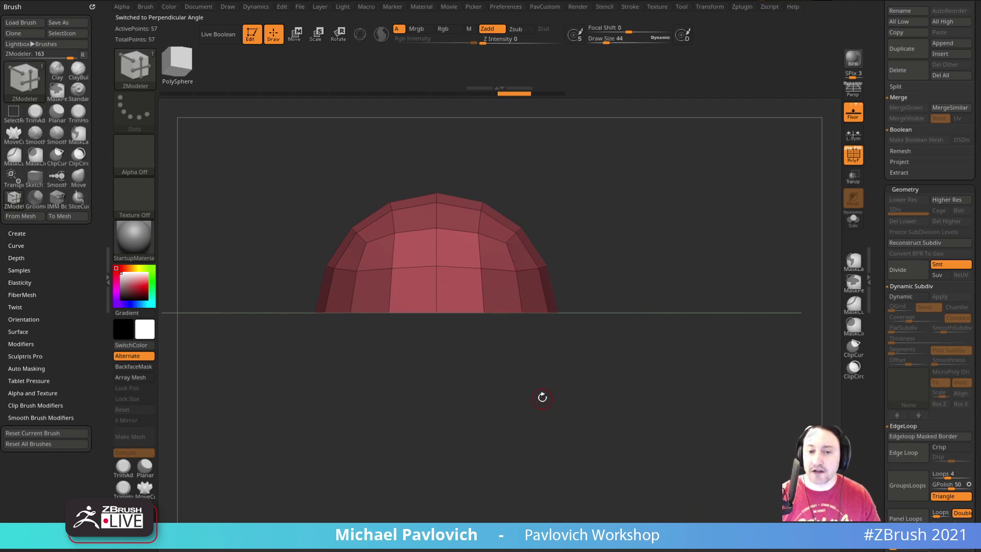
key("space")
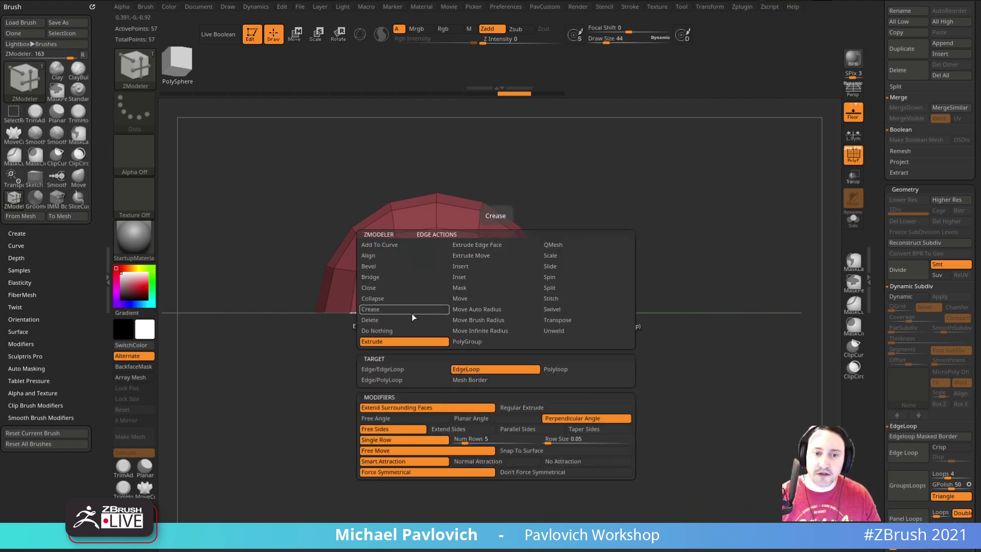
left_click(411, 289)
left_click_drag(620, 321, 581, 227)
left_click(468, 300)
Isolate the flat bottom cap, assign it its own polygroup, and show the whole dome again.
left_click_drag(548, 353, 586, 294, "alt")
left_click(495, 340, "ctrl+shift")
key("ctrl+w")
left_click(589, 301, "ctrl+shift")
Extrude the bottom cap downward with the gizmo into a tall cylindrical body and hide the polyframe.
key("w")
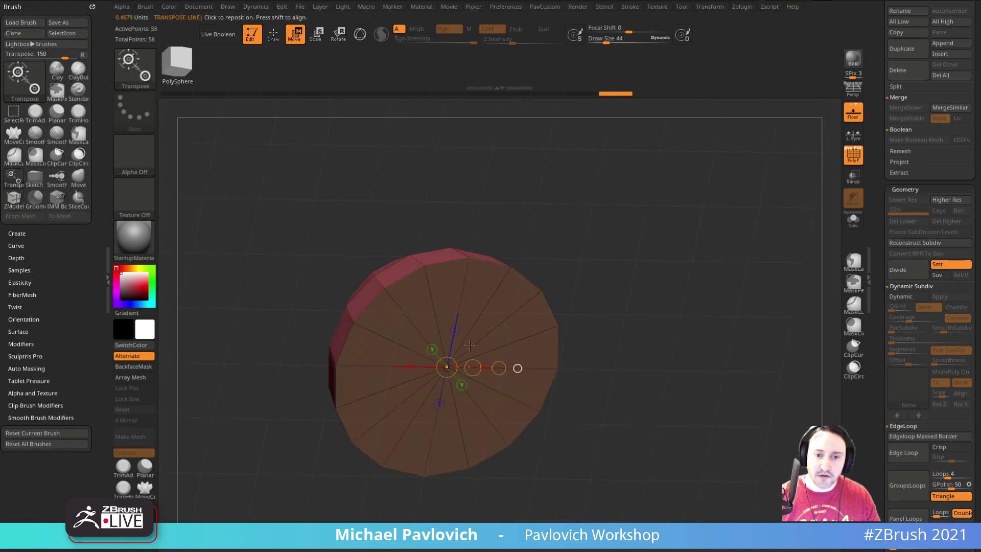
key("y")
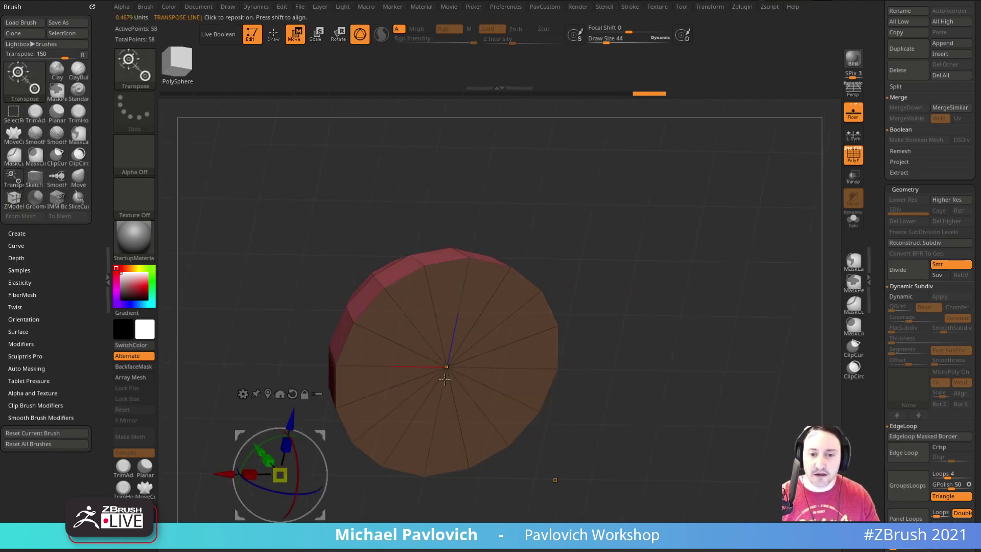
left_click_drag(577, 242, 592, 297)
left_click_drag(494, 400, 669, 541, "ctrl")
mouse_move(649, 316)
left_mouse_down()
mouse_move(729, 285)
mouse_move(760, 307)
mouse_move(736, 241)
mouse_move(726, 276)
left_mouse_up()
left_click(850, 156)
key("q")
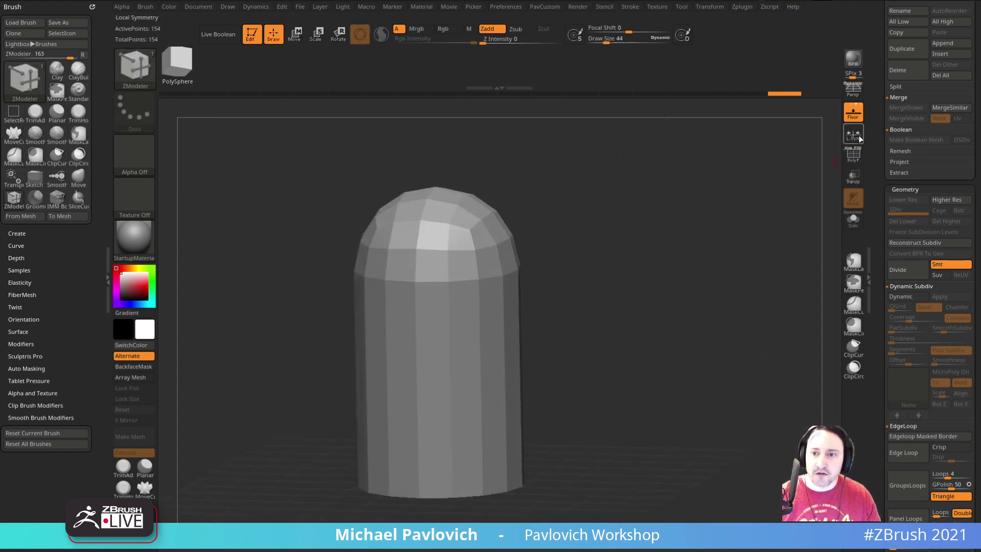
Set the brush draw size to 55.
left_click_drag(741, 210, 730, 210)
left_click_drag(731, 211, 787, 179, "alt")
mouse_move(754, 210)
left_mouse_down()
mouse_move(755, 241)
mouse_move(764, 239)
left_mouse_up()
key("s")
left_click(760, 228)
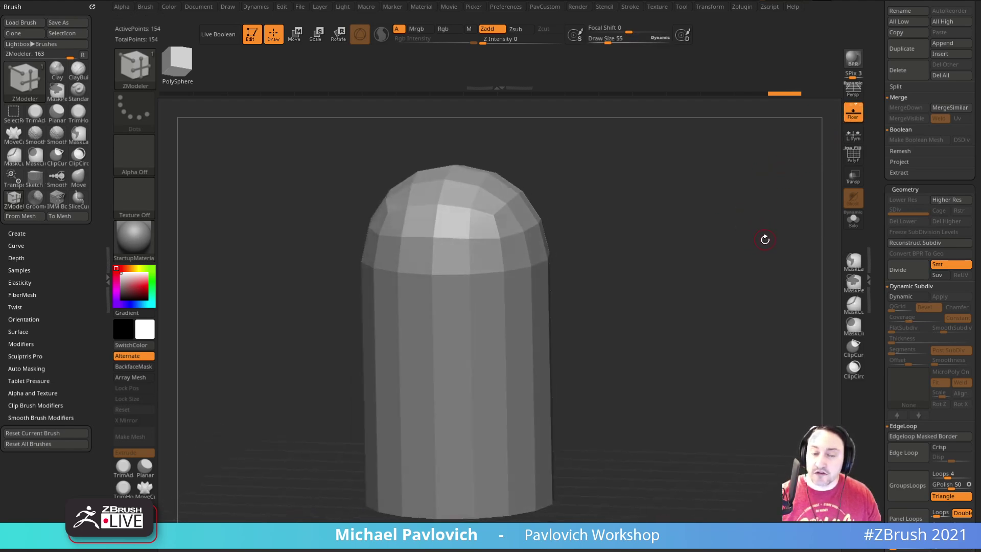
Open NoiseMaker for the mesh's surface and choose the Brick pattern as the NoisePlug.
scroll(877, 287, "down", 10)
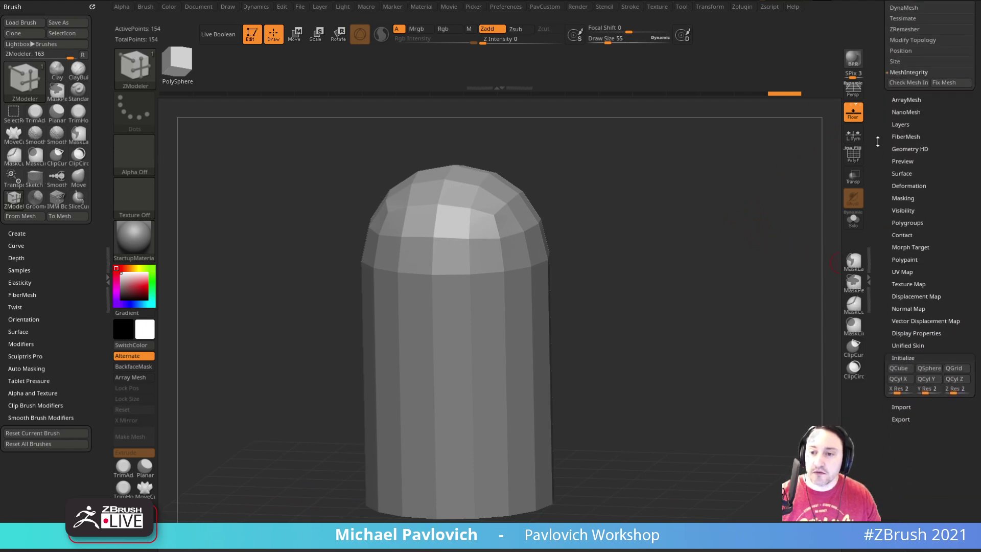
key("shift")
left_click(902, 154)
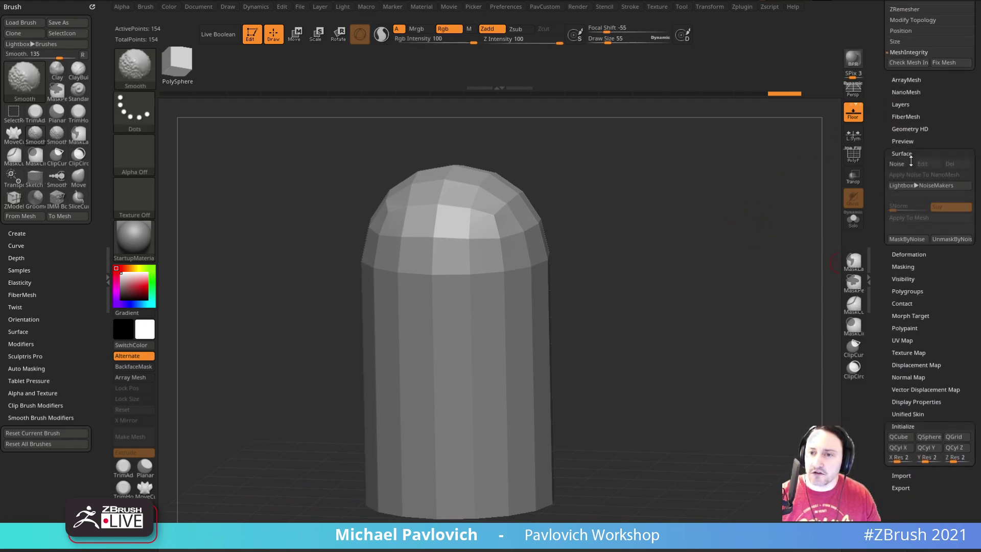
left_click(899, 165)
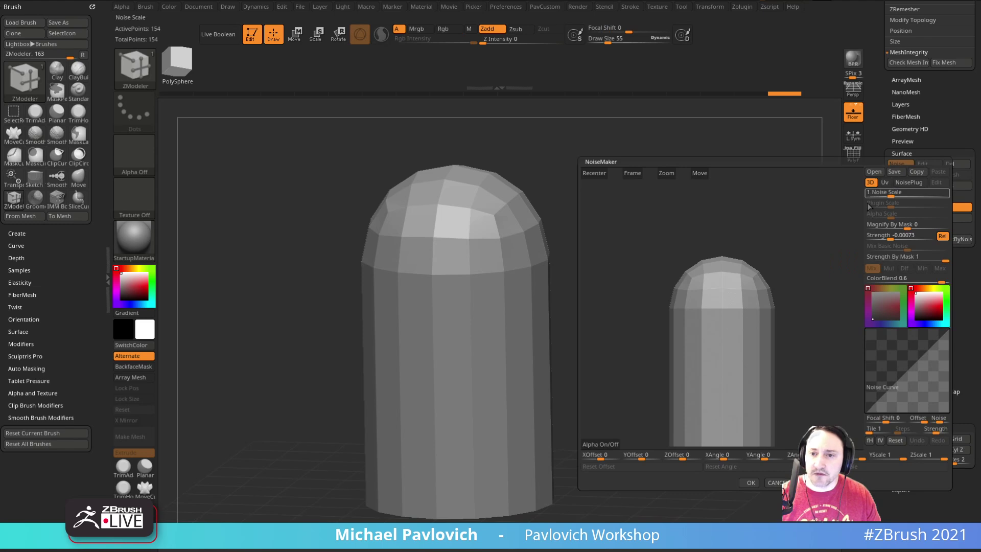
left_click(908, 182)
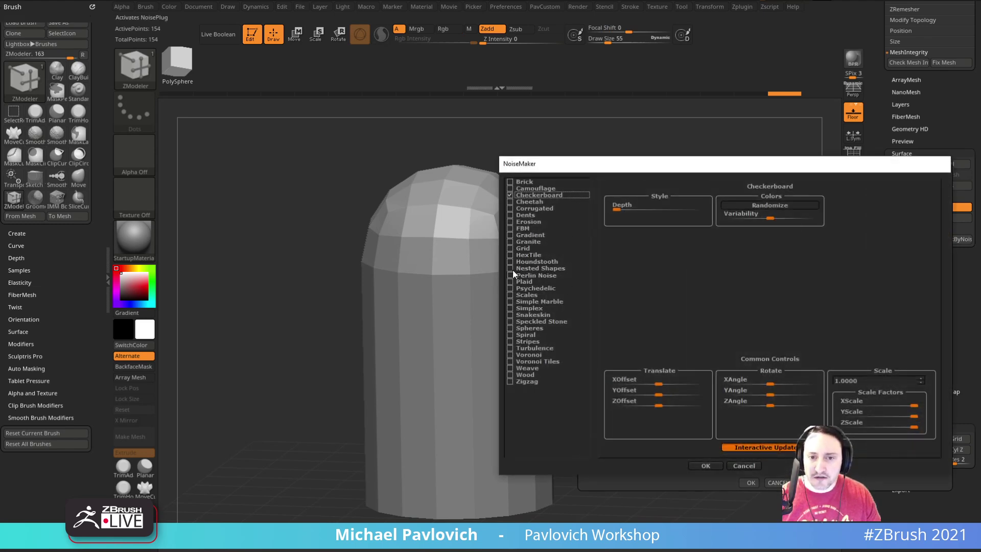
left_click(516, 182)
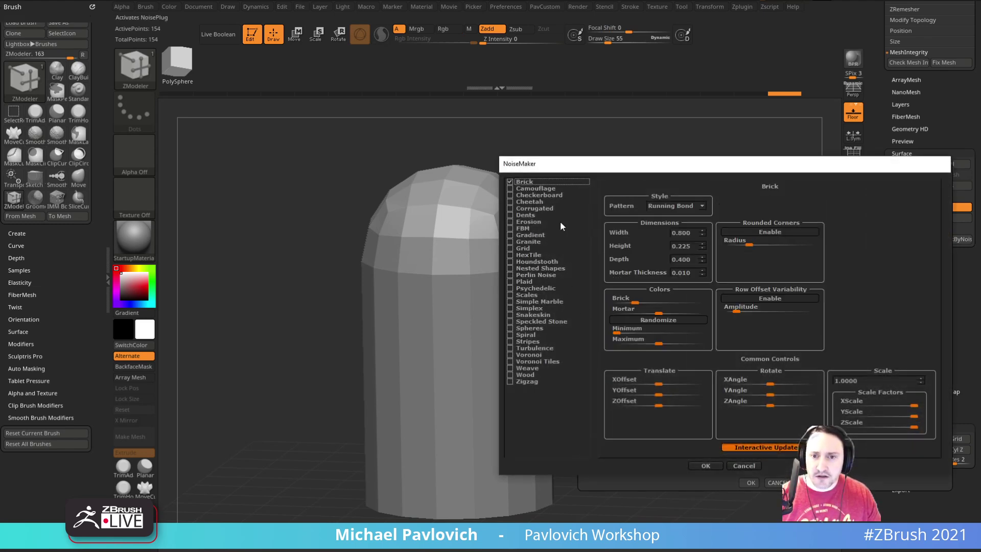
left_click(706, 466)
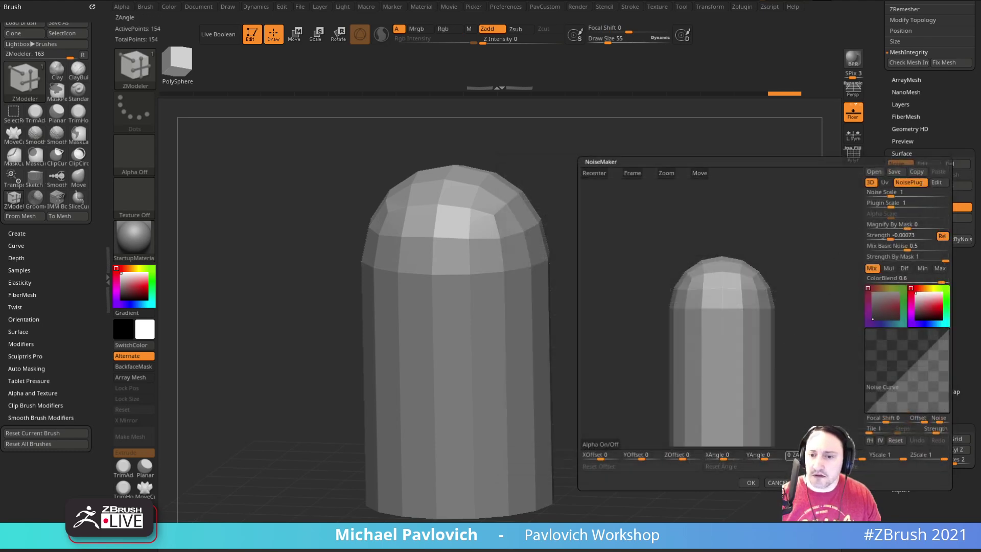
Set the noise Strength to about -0.06173 and Mix Basic Noise to 0, and accept the brick noise.
left_click_drag(812, 357, 852, 411)
left_click(879, 237)
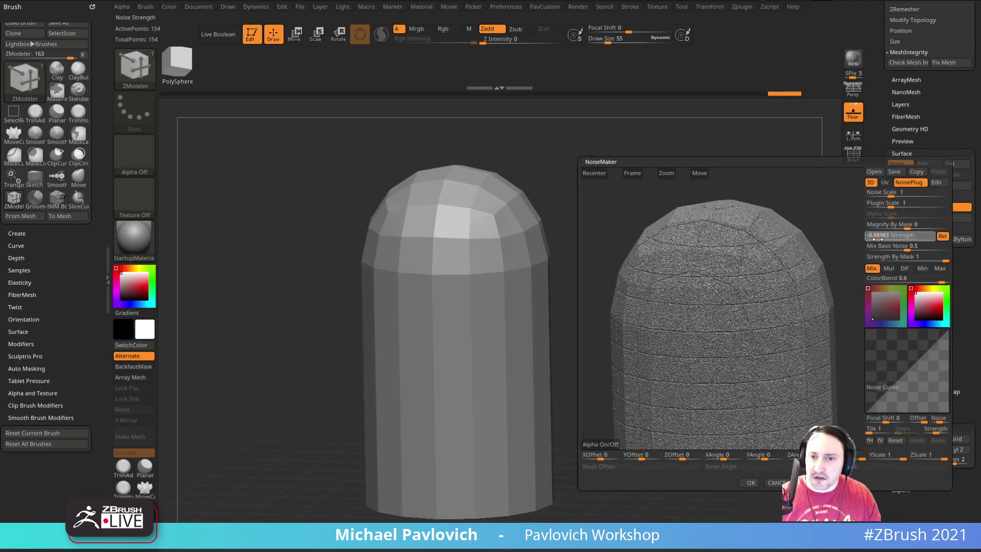
left_click_drag(907, 248, 846, 240)
left_click_drag(814, 271, 775, 376)
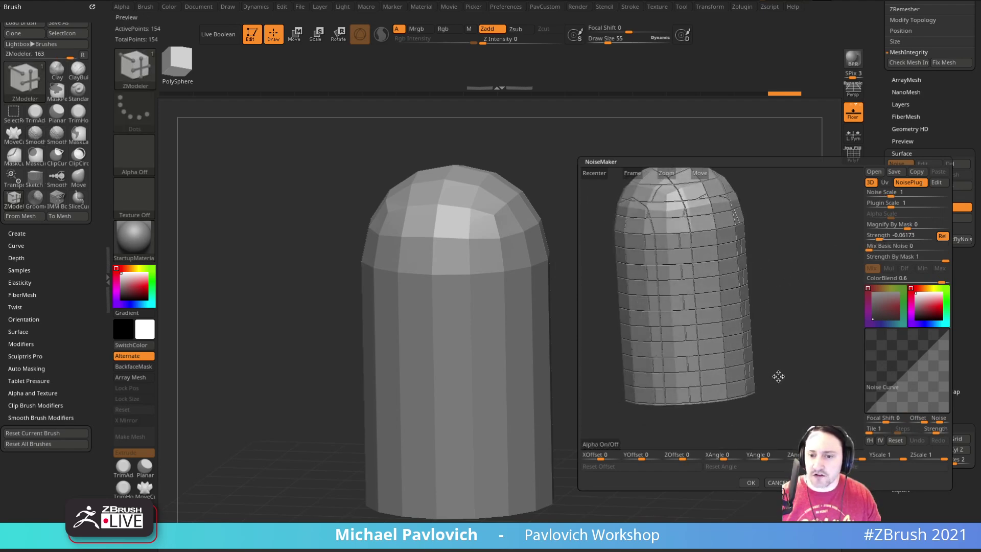
left_click(750, 482)
Turn on dynamic subdivision for the brick tower and crease its sharp bottom edge with a CTolerance of 30.
mouse_move(704, 281)
left_mouse_down()
mouse_move(646, 295)
mouse_move(716, 296)
left_mouse_up()
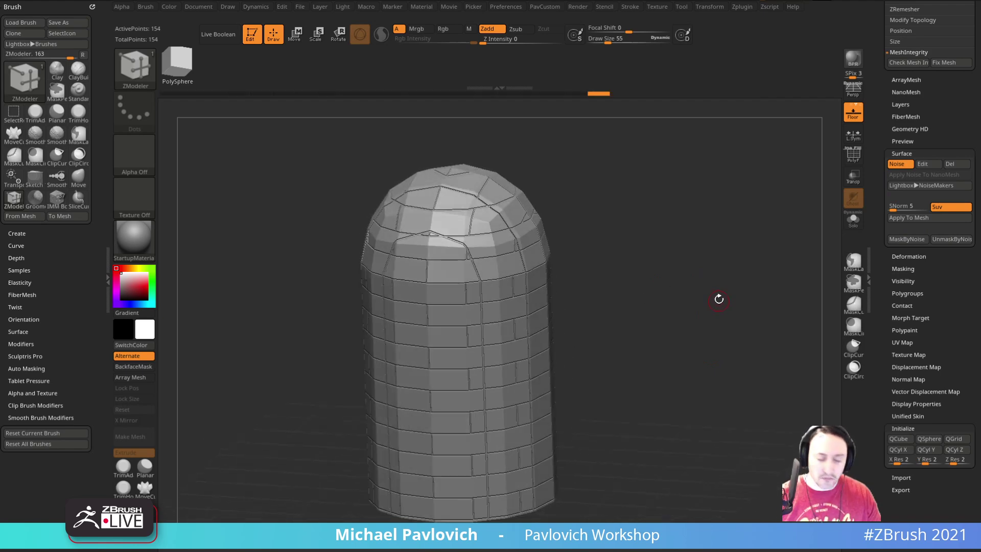
key("space")
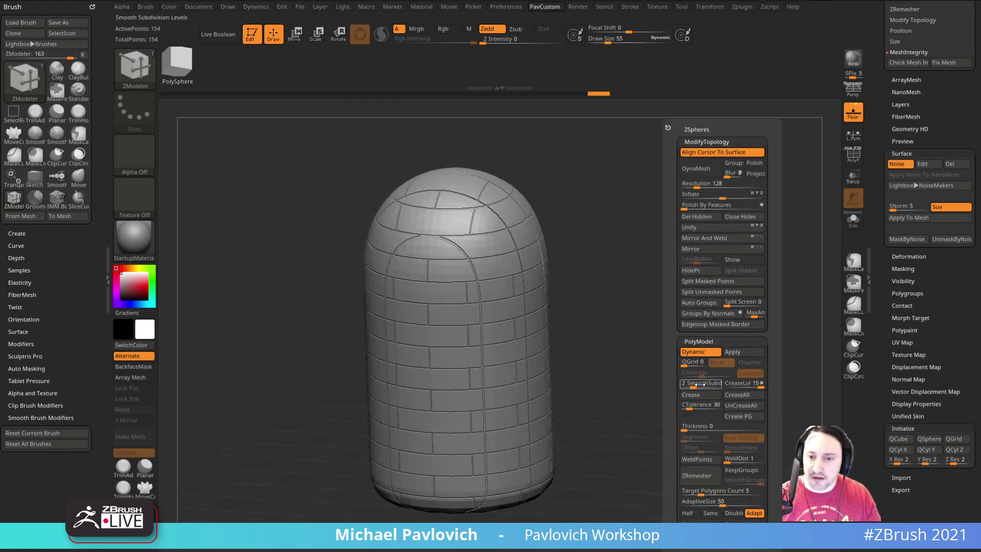
left_click(748, 383)
left_click_drag(587, 308, 730, 327)
key("space")
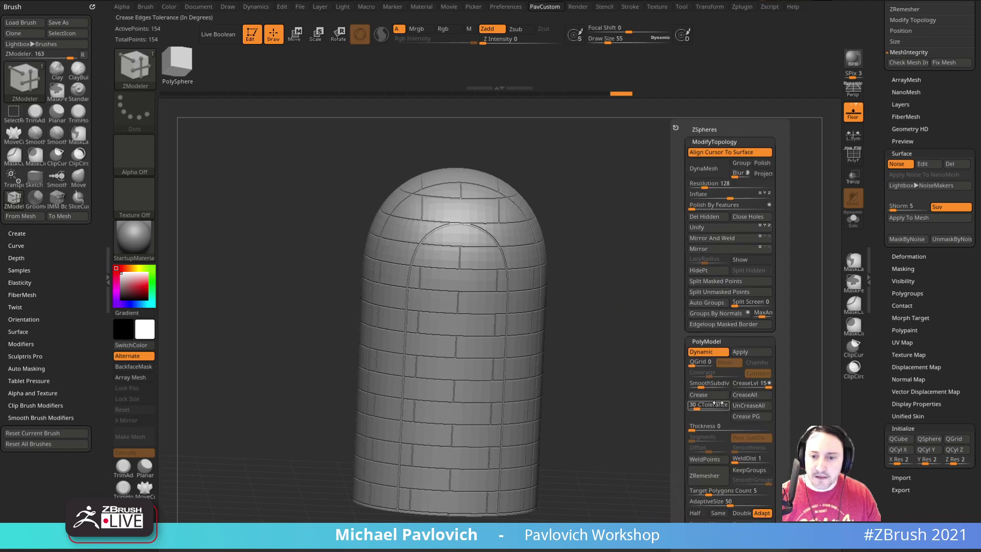
left_click_drag(722, 260, 743, 301)
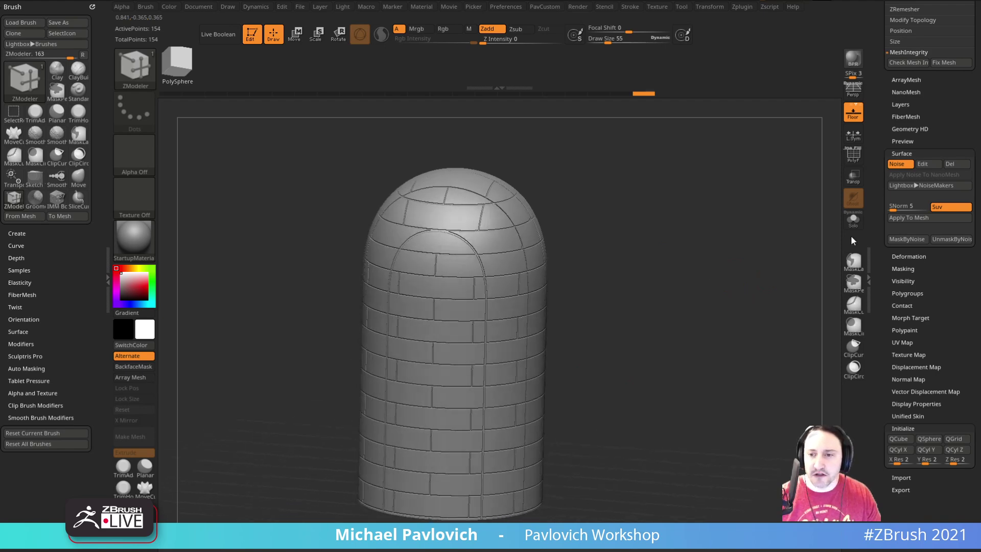
Turn off the brick surface noise and dynamic subdivision, and show the polyframe.
left_click_drag(747, 256, 699, 267)
mouse_move(876, 214)
left_mouse_down()
mouse_move(878, 393)
mouse_move(874, 231)
left_mouse_up()
left_click(908, 206)
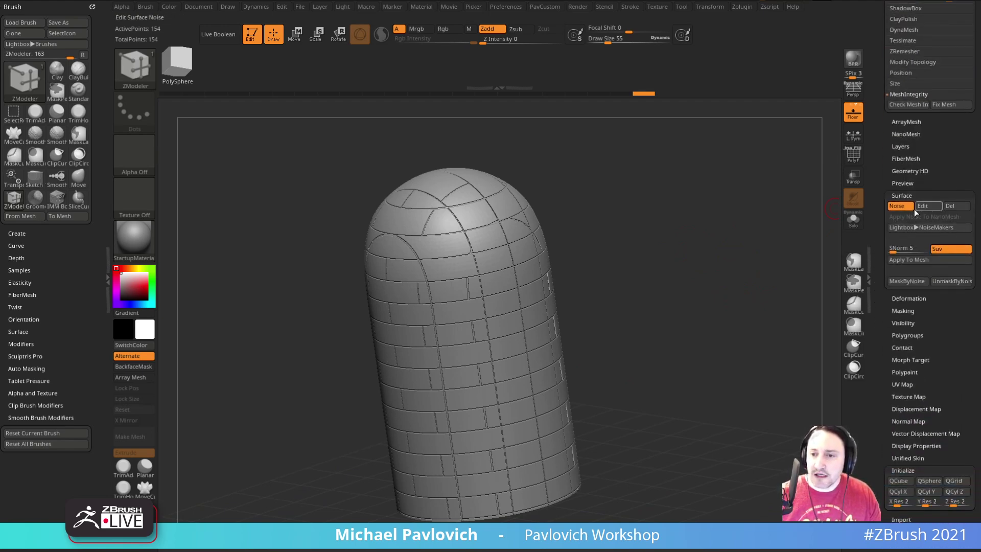
key("shift+f")
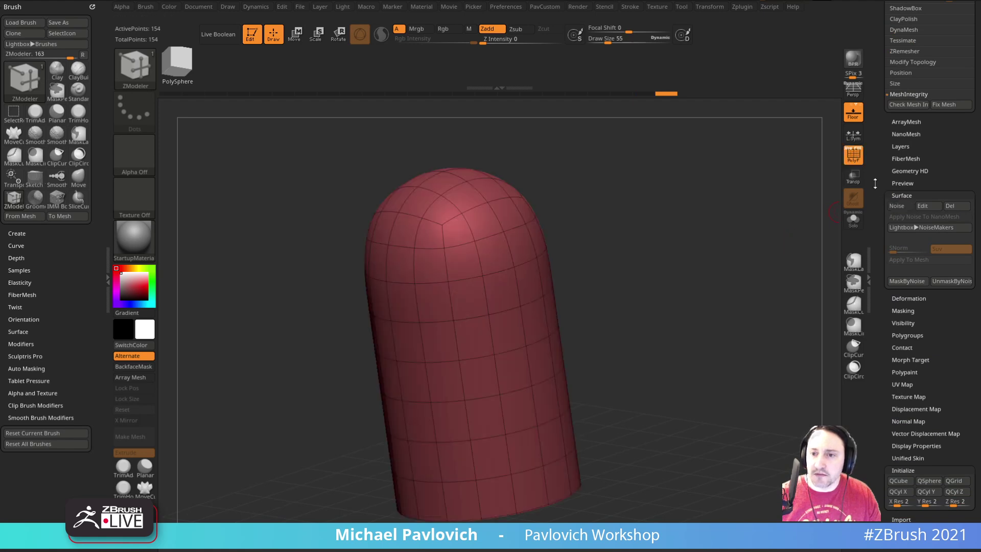
left_click_drag(766, 242, 744, 265)
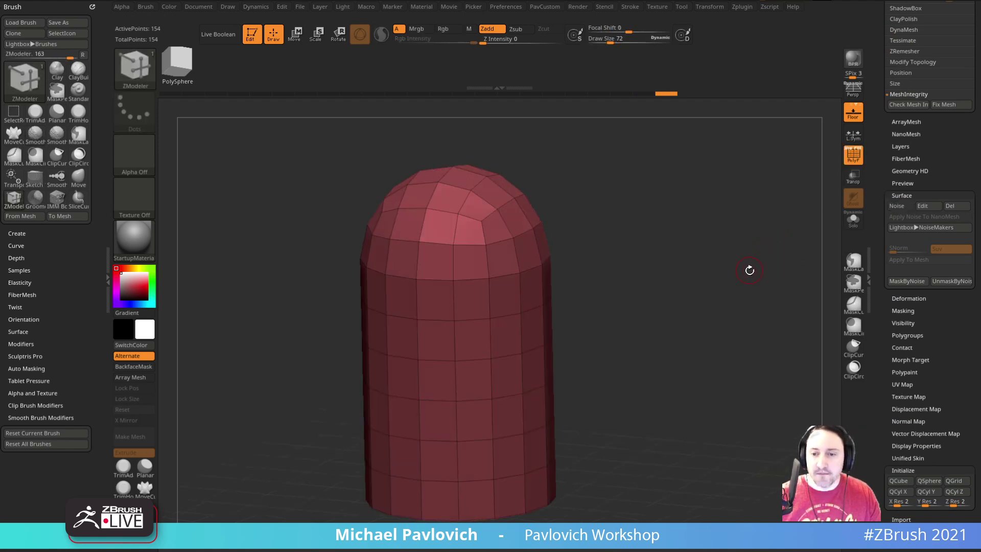
Browse the LightBox brush library to the Insert-IMM folder and load the IMM Bricks brush.
key("comma")
left_click(275, 107)
double_click(203, 210)
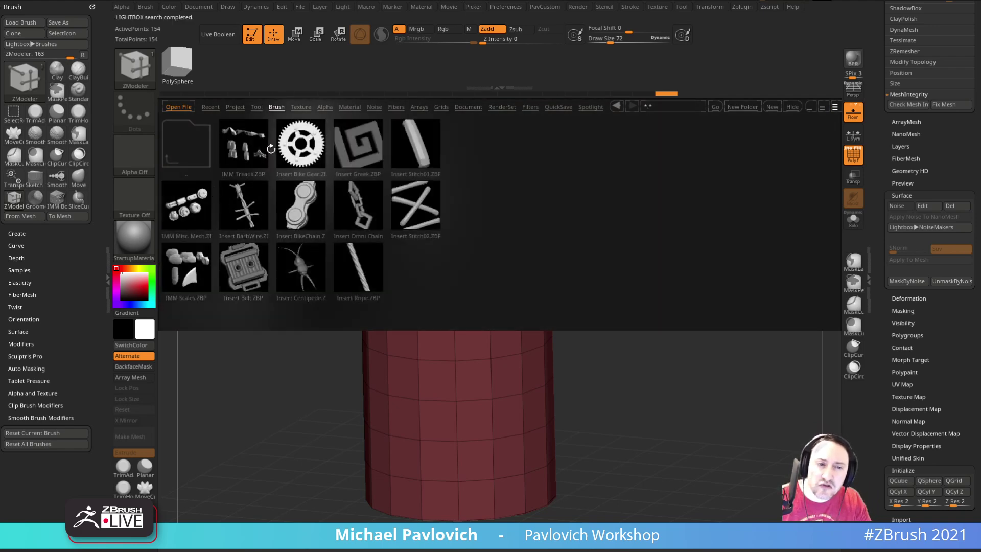
left_click(272, 108)
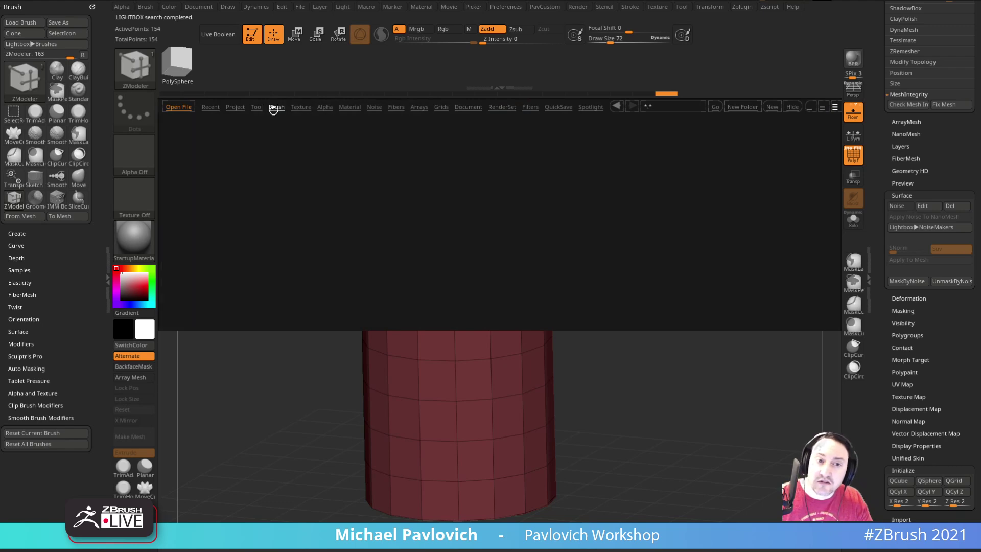
left_click_drag(319, 188, 308, 181)
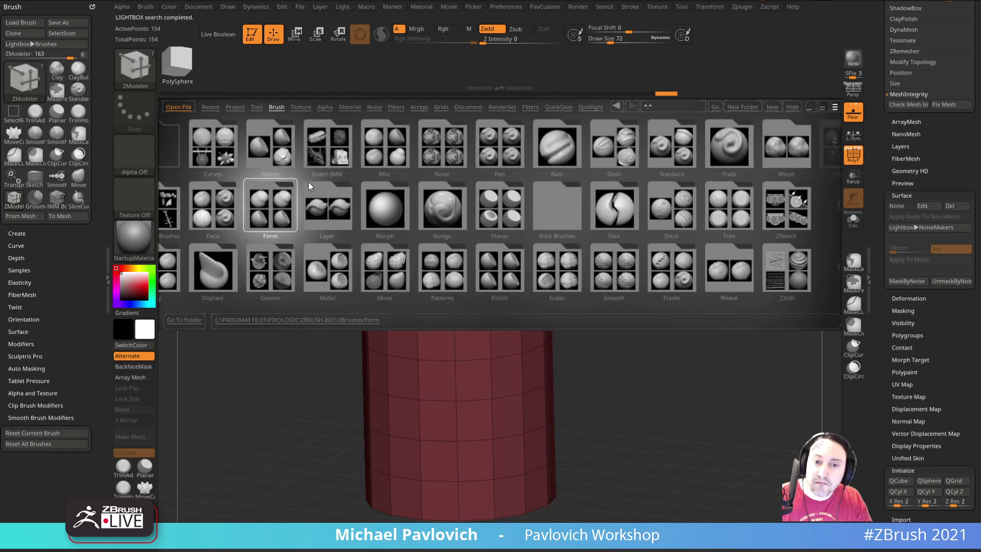
left_click(328, 151)
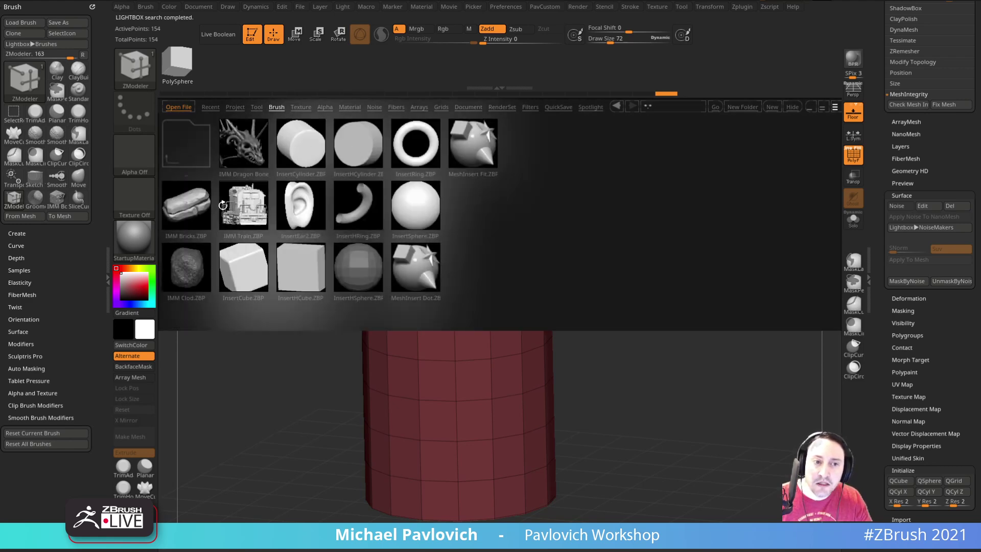
double_click(189, 202)
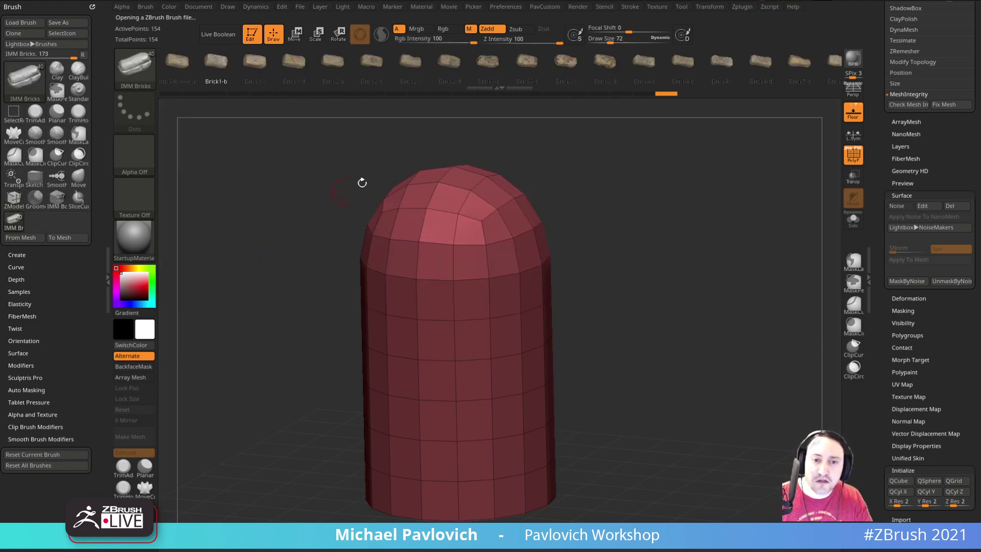
Create a NanoMesh brush from the IMM Bricks brush.
left_click_drag(362, 183, 663, 234)
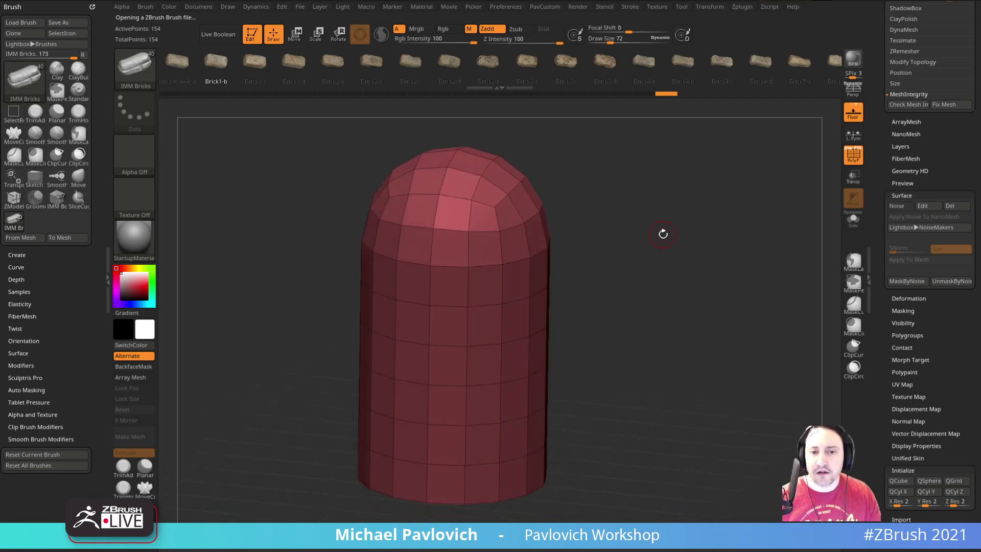
left_click(145, 7)
left_click(166, 270)
left_click(167, 257)
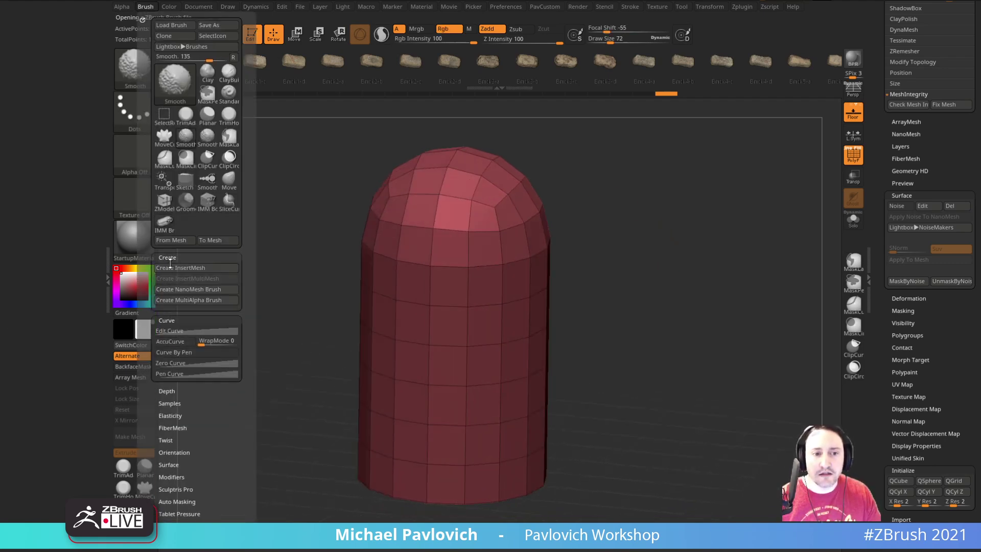
left_click(185, 293)
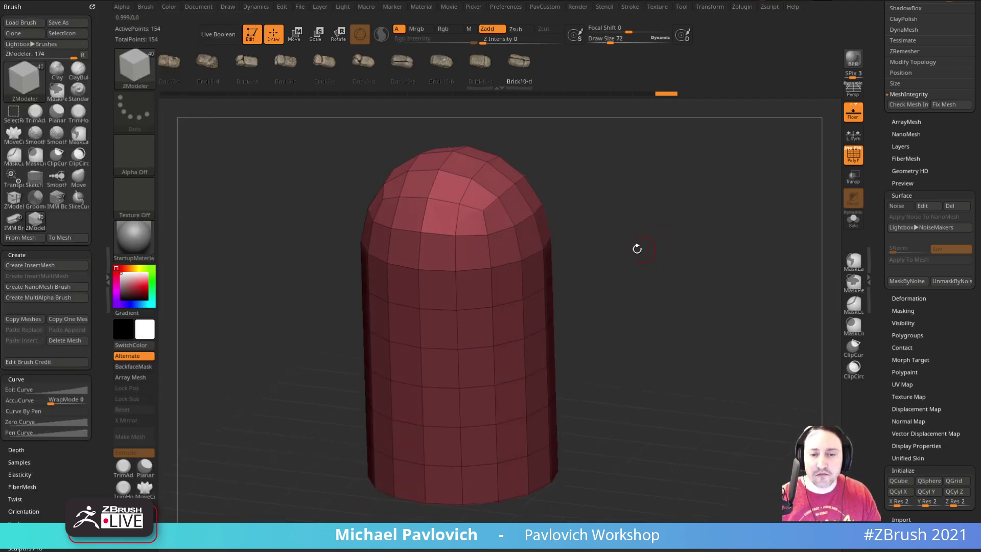
Insert the Brick6-d mesh as a NanoMesh across the tower's whole polygroup, with a size of about 0.64.
key("space")
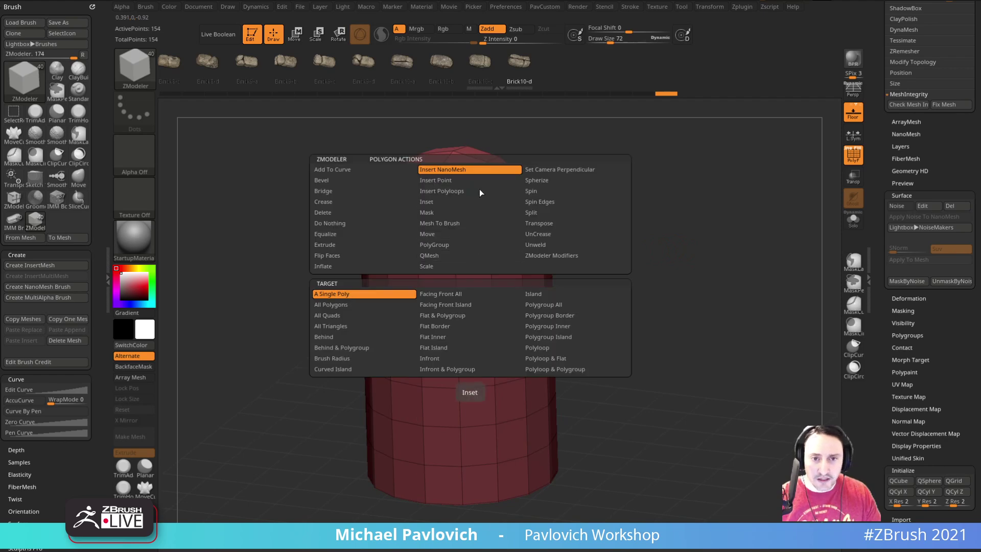
left_click(537, 305)
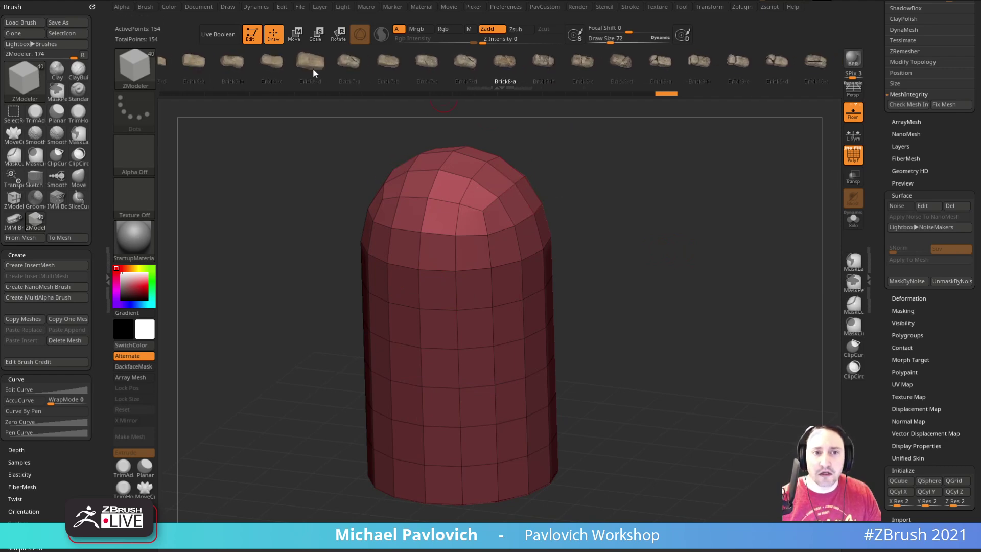
left_click(305, 59)
left_click(471, 267)
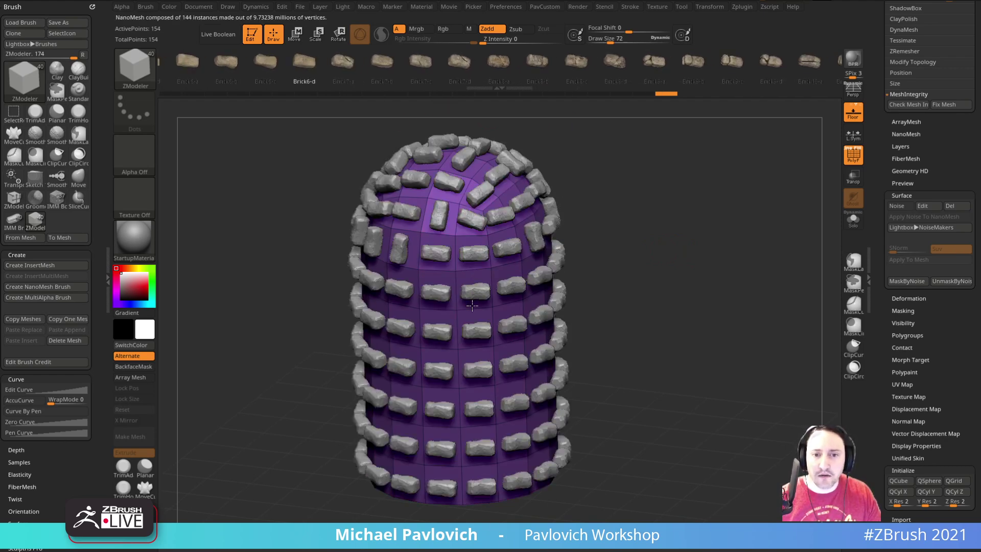
left_click_drag(710, 273, 556, 347)
key("ctrl+z")
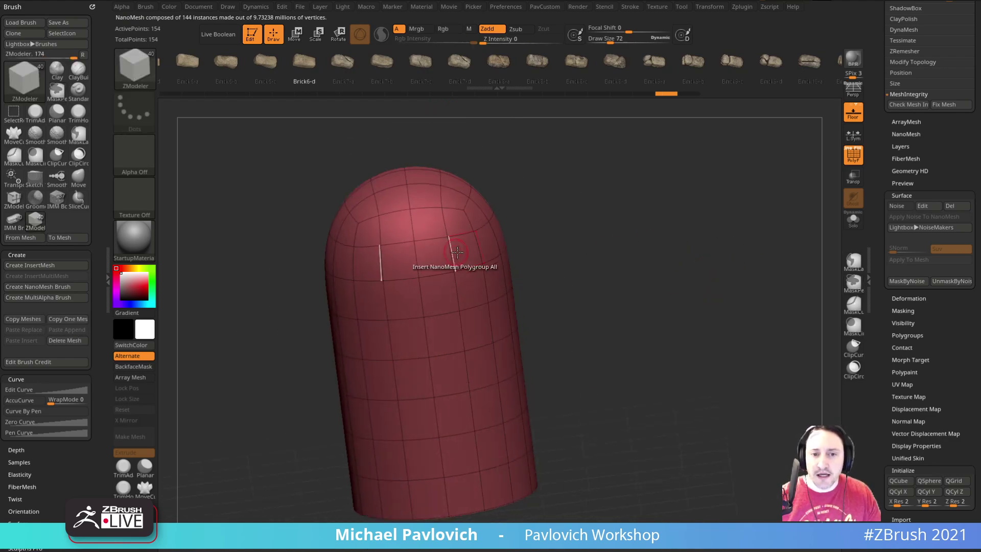
key("shift")
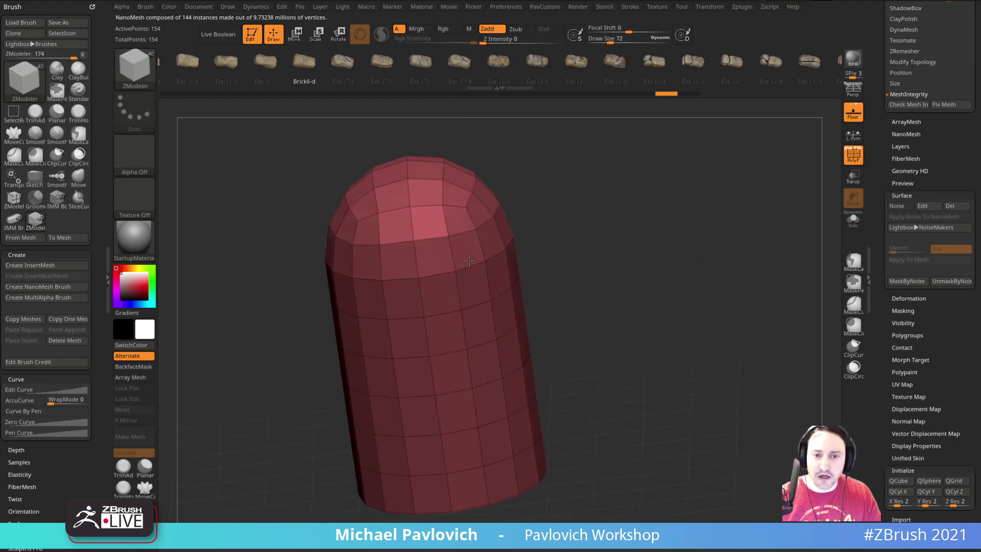
left_click(472, 271)
left_click_drag(472, 270, 572, 241)
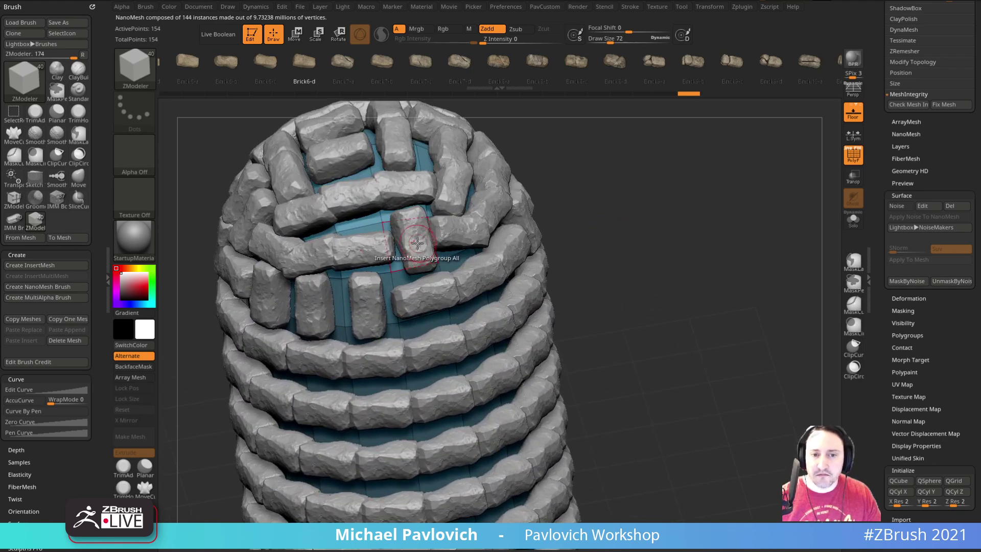
Spin the edges of single polygons clockwise around the dome so the misaligned bricks follow the horizontal rows.
key("space")
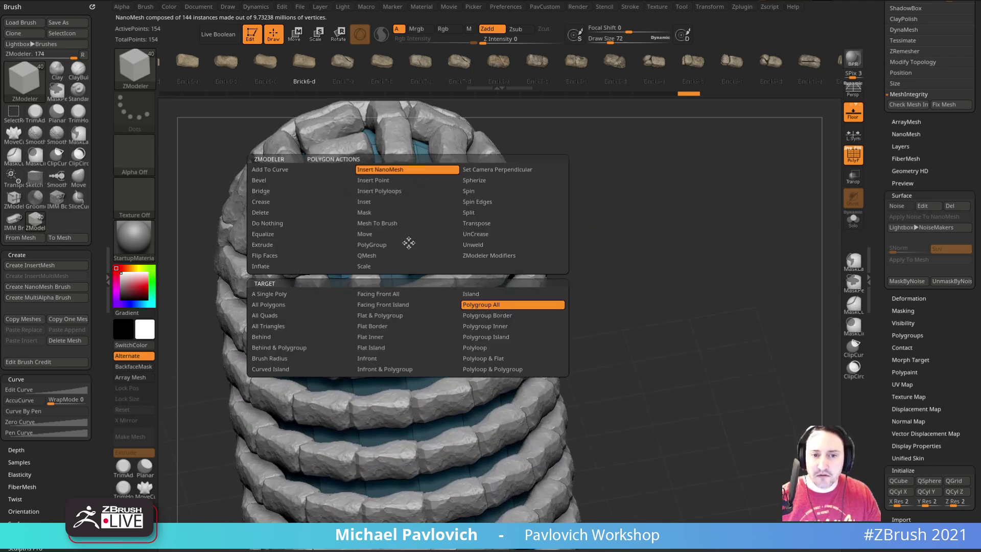
left_click(482, 192)
left_click(488, 202)
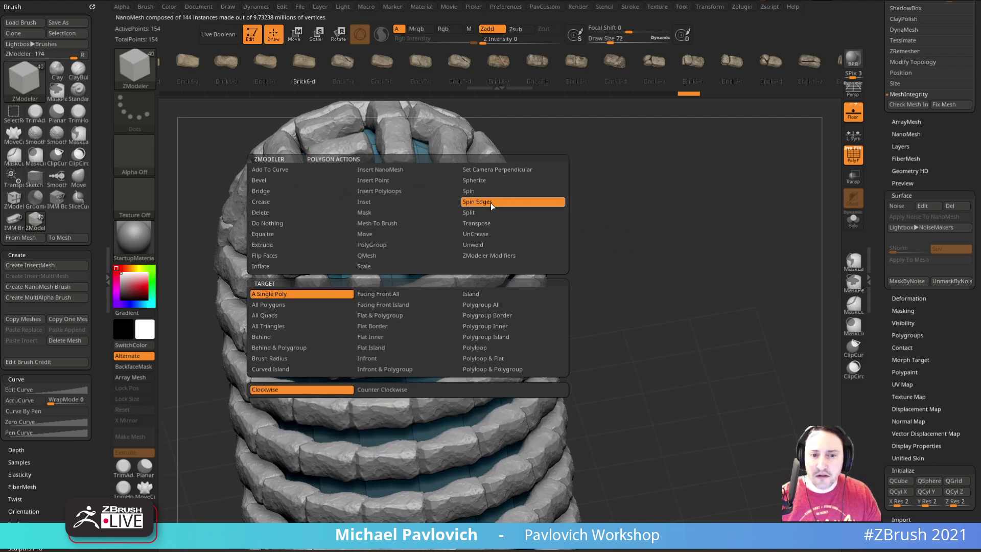
left_click(425, 245)
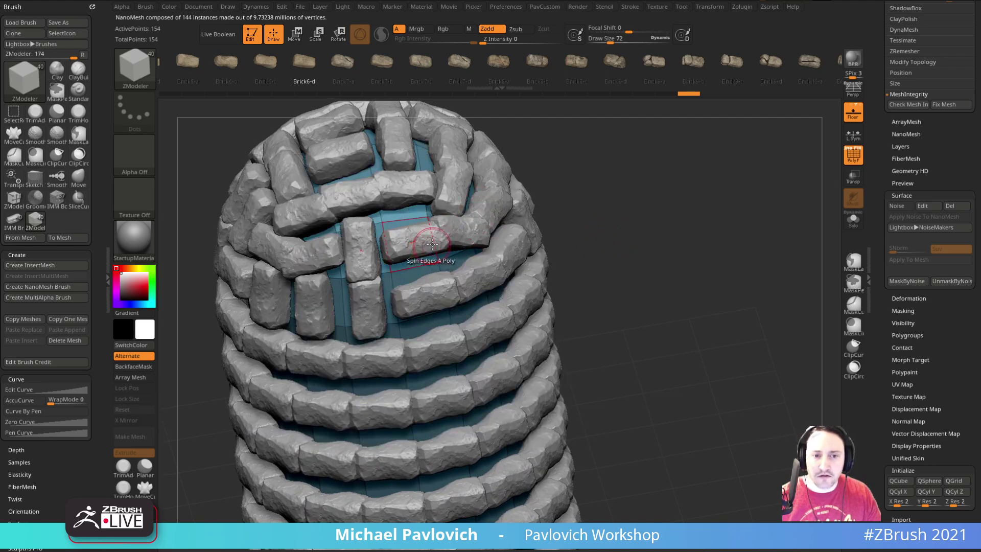
key("ctrl+z")
left_click(417, 240)
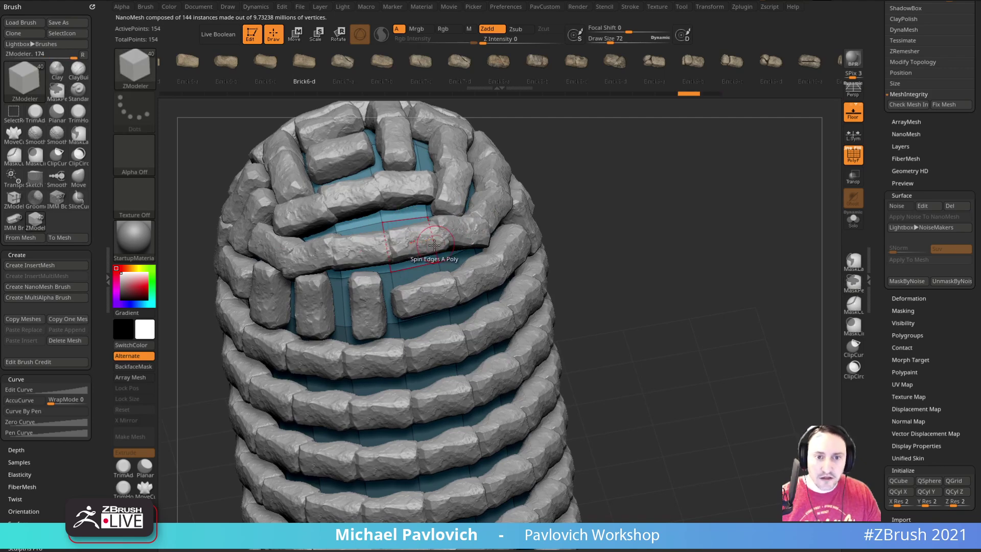
left_click_drag(550, 198, 510, 243)
left_click(401, 270)
left_click(426, 258)
left_click(449, 288)
left_click(316, 332)
left_click(286, 313)
left_click(379, 340)
left_click(332, 338)
left_click(294, 335)
left_click_drag(584, 278, 595, 270)
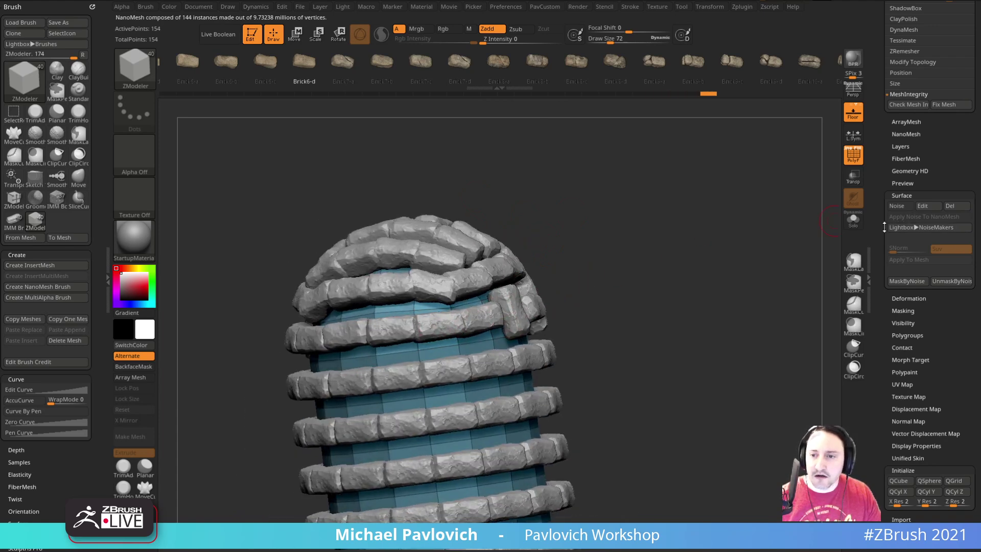
Open the NanoMesh settings and examine the bricks with the placement polygons hidden and shown again.
left_click(909, 196, "shift")
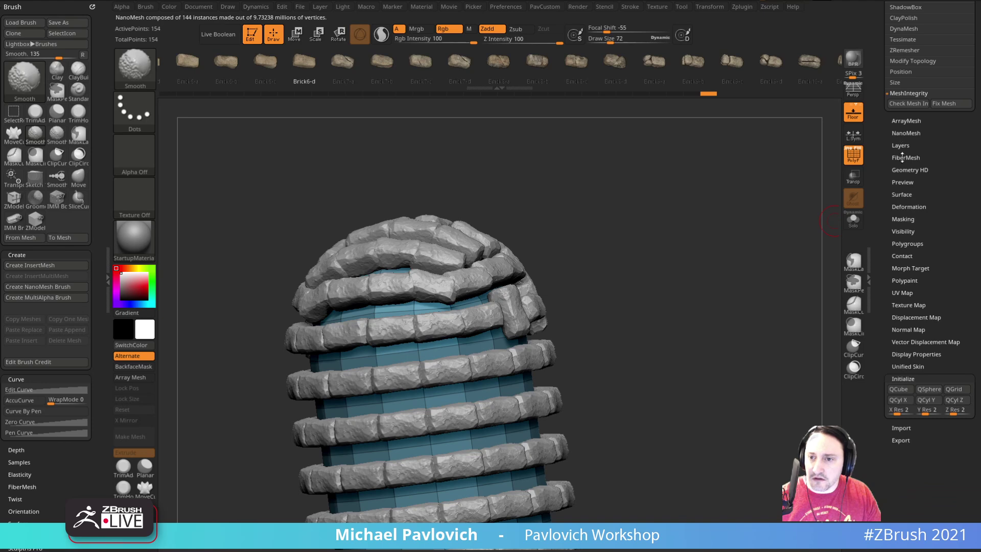
mouse_move(882, 200)
left_mouse_down()
mouse_move(882, 233)
mouse_move(883, 201)
left_mouse_up()
left_click(904, 165, "shift")
scroll(909, 203, "down", 1)
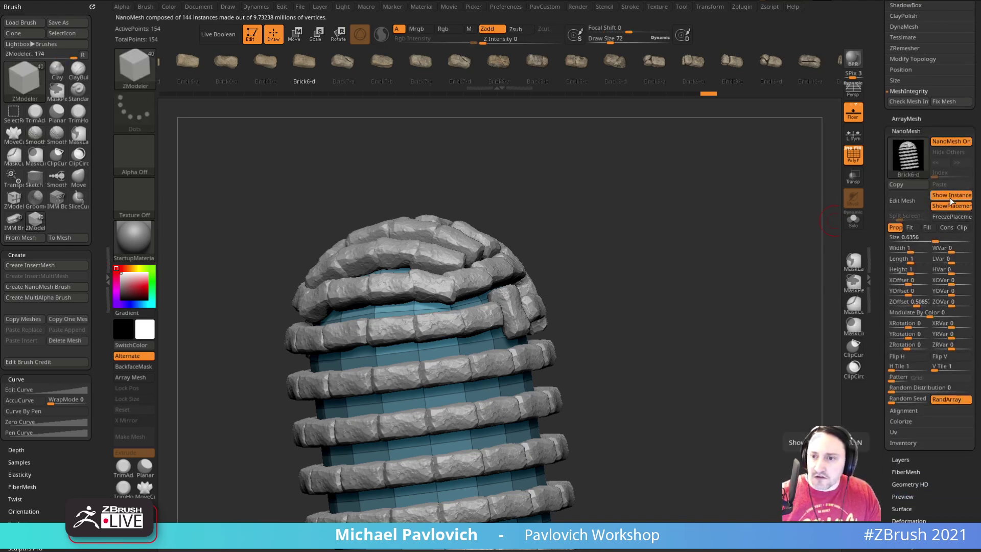
left_click(950, 195)
left_click(951, 196)
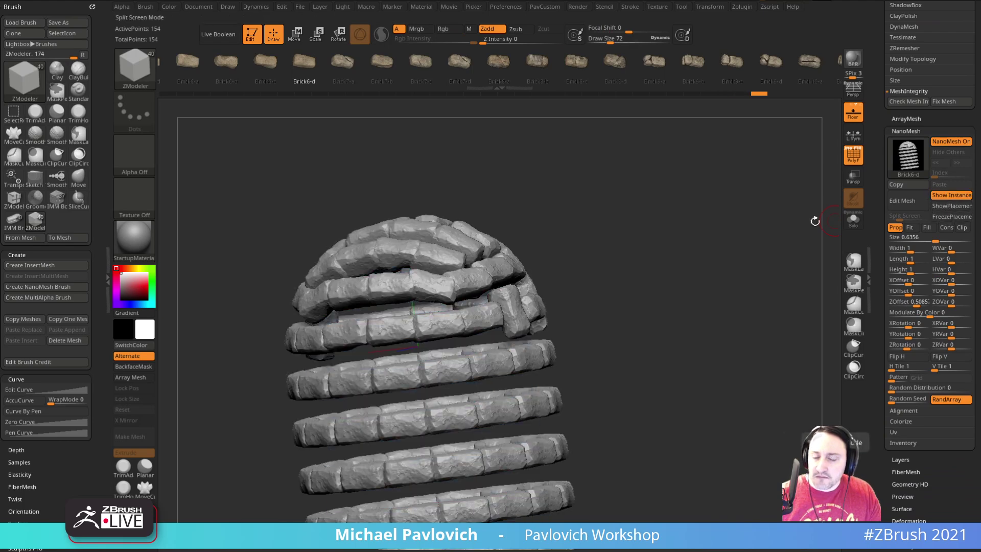
left_click(949, 208)
left_click(948, 206)
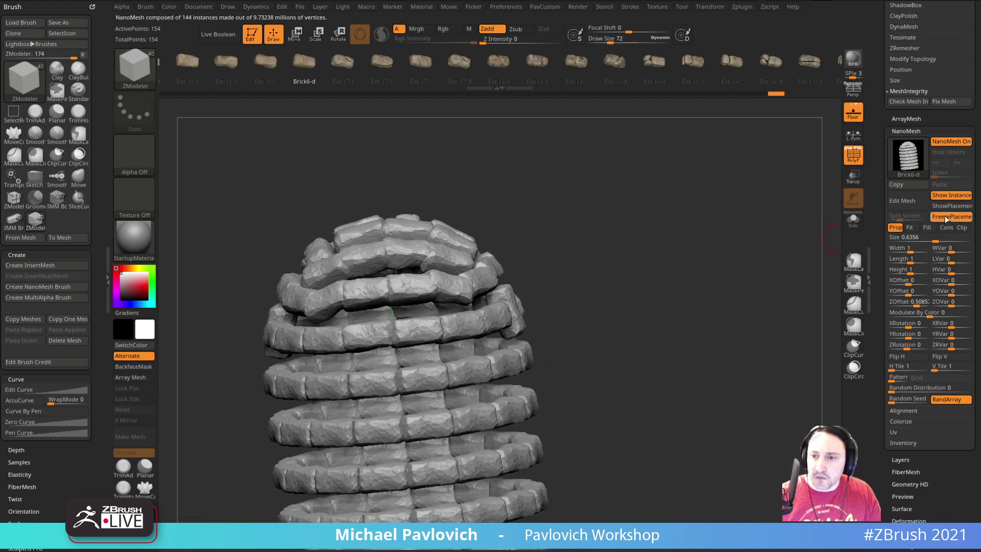
right_click_drag(740, 267, 737, 284, "ctrl")
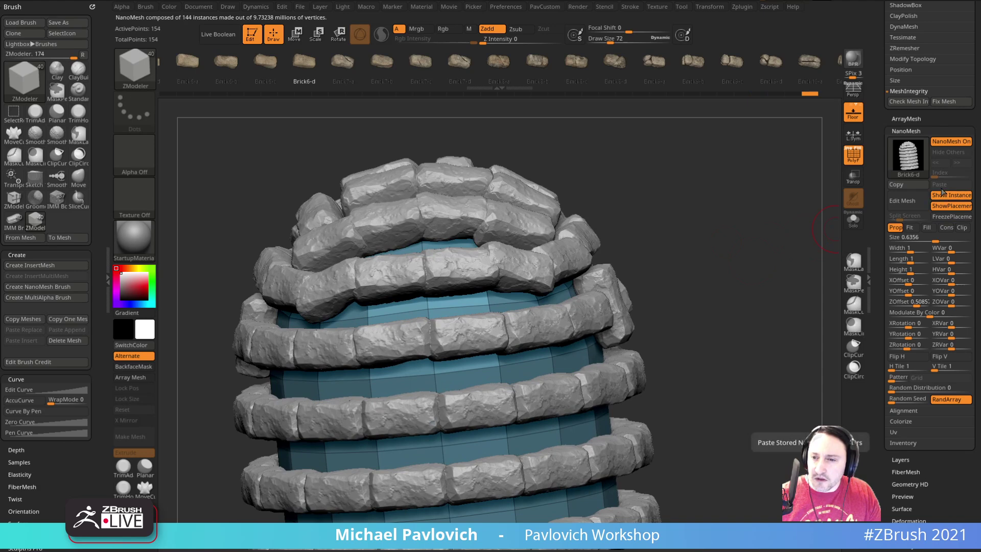
Switch the NanoMesh bricks from proportional to Fill and raise their Size to about 1.19 to close the gaps.
left_click(937, 238)
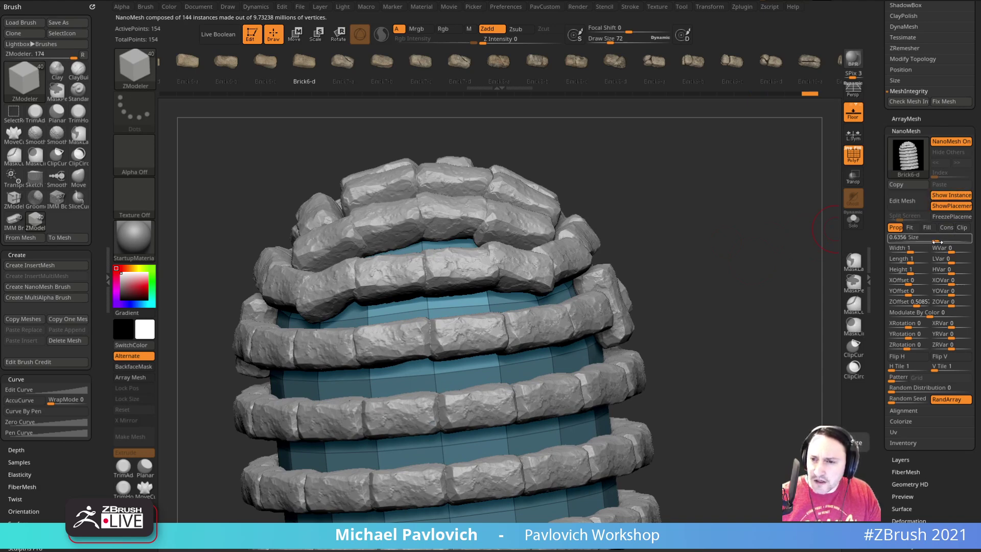
left_click(927, 227)
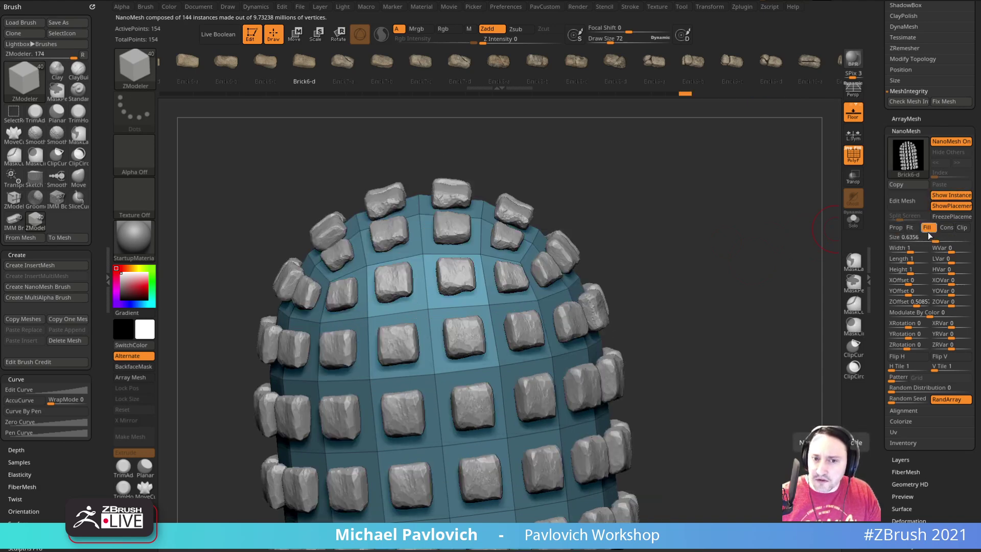
left_click_drag(927, 237, 923, 238)
type("1")
key("Return")
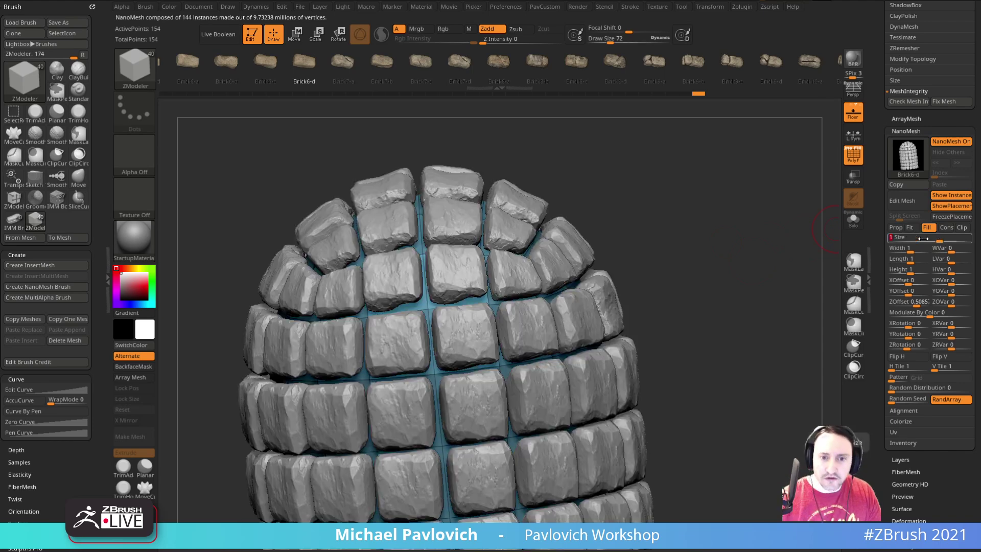
mouse_move(712, 239)
left_mouse_down()
mouse_move(749, 237)
mouse_move(718, 237)
left_mouse_up()
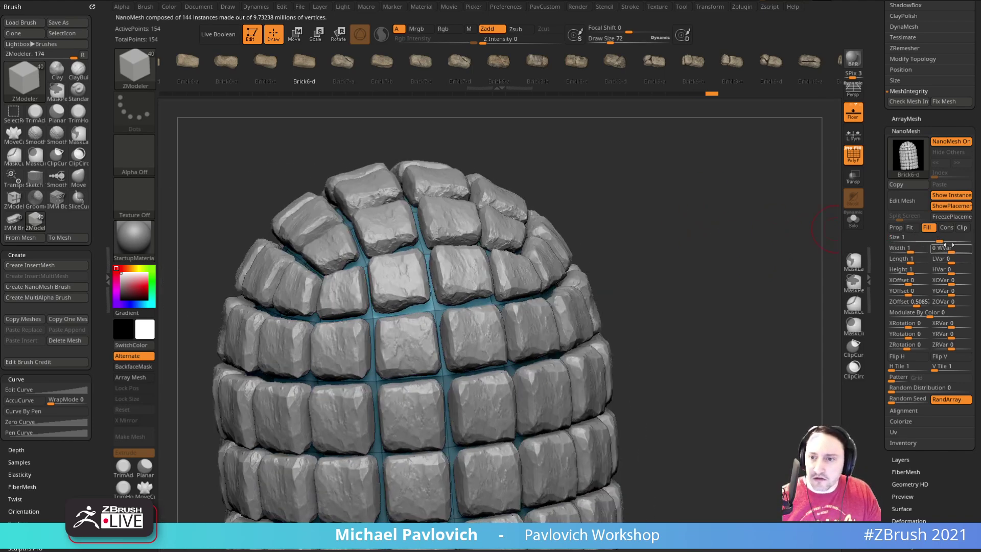
mouse_move(944, 241)
left_mouse_down()
mouse_move(953, 241)
mouse_move(942, 242)
left_mouse_up()
left_click_drag(725, 327, 700, 262, "alt")
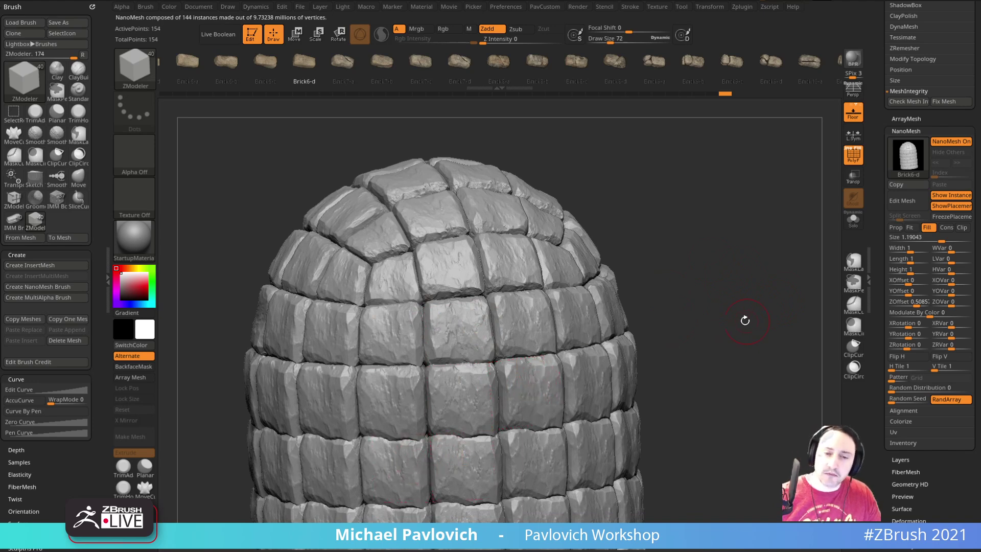
left_click_drag(751, 324, 753, 306)
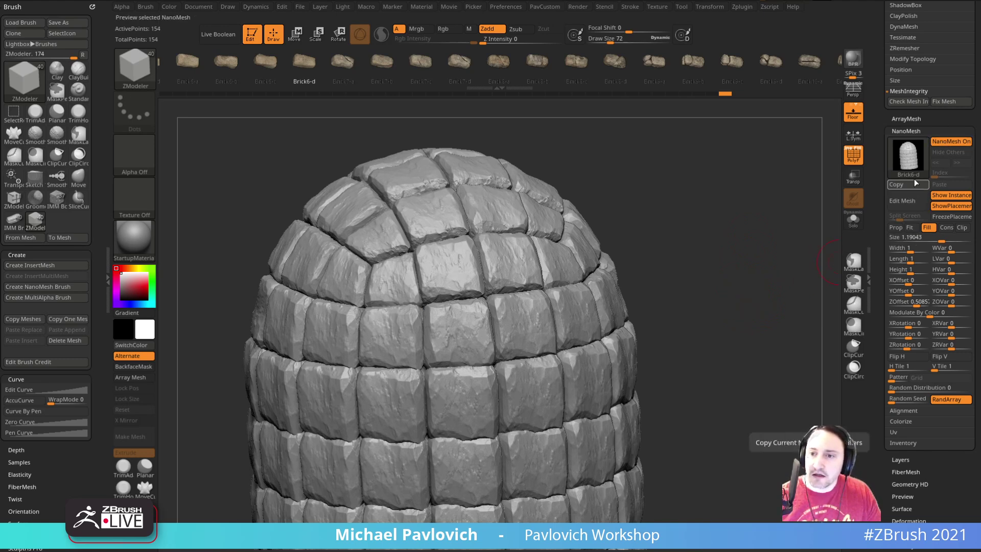
Turn off the brick NanoMesh and switch back to the standard ZModeler brush.
left_click(942, 141)
left_click_drag(707, 300, 713, 259)
key("b")
key("z")
key("m")
Set the ZModeler edge action to PolyGroup on polyloops and assign a new polygroup to every other horizontal row of the tower.
key("space")
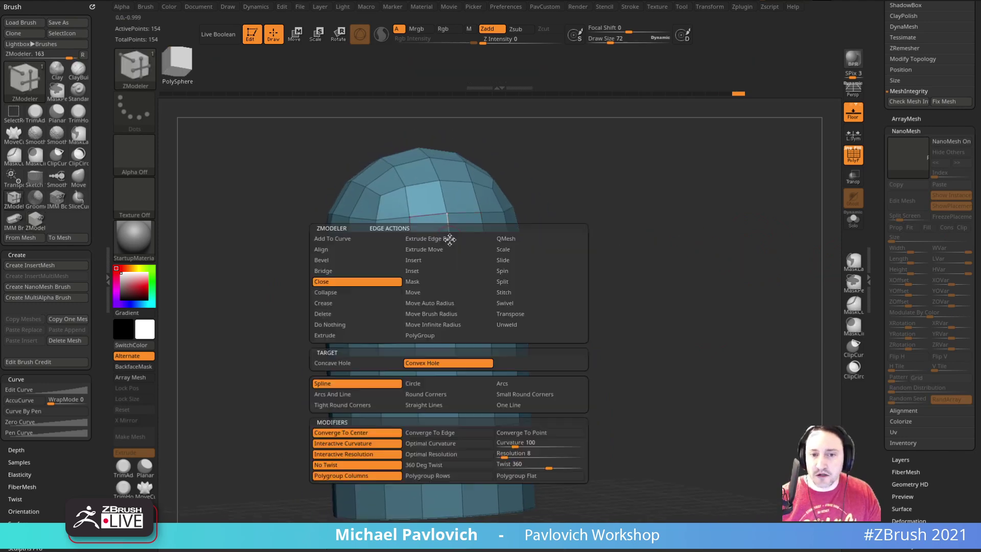
left_click(433, 338)
left_click(449, 221)
left_click(448, 327)
left_click(464, 401)
left_click(444, 485)
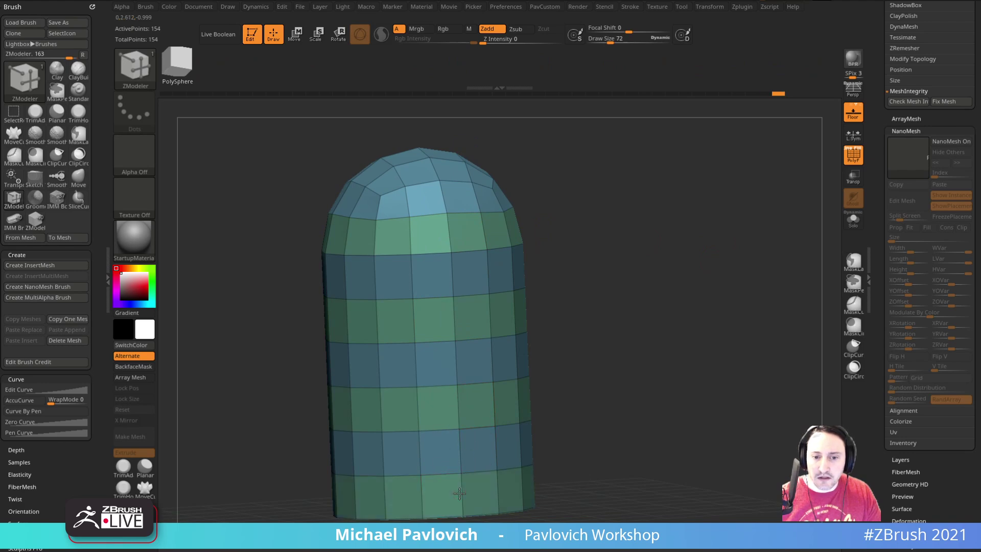
left_click_drag(509, 197, 573, 155)
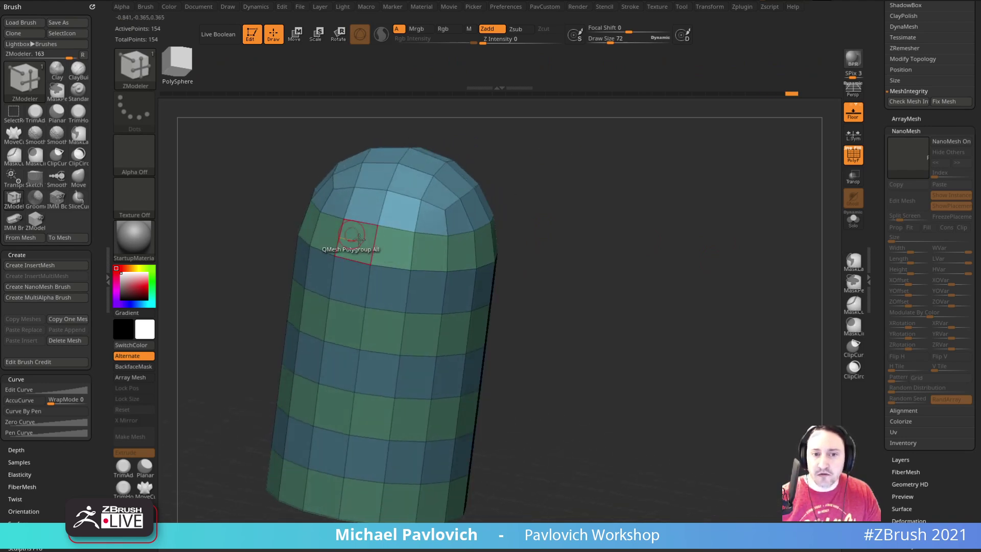
left_click_drag(602, 329, 583, 332)
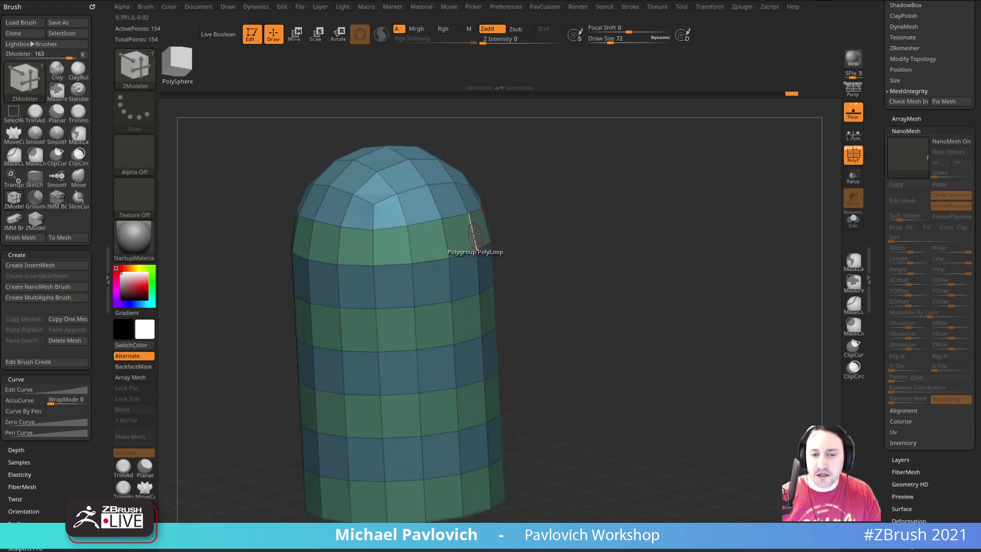
mouse_move(630, 268)
left_mouse_down()
mouse_move(621, 249)
mouse_move(628, 269)
left_mouse_up()
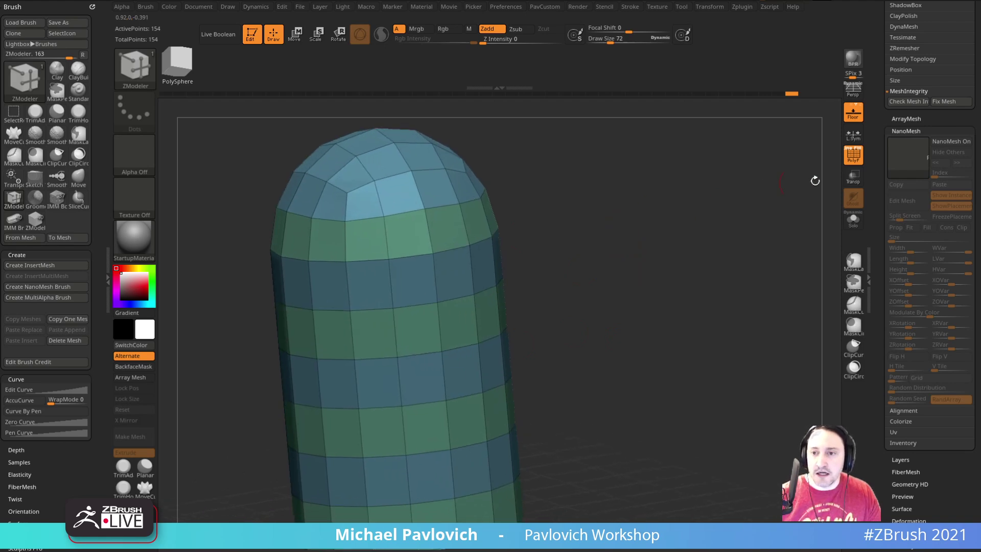
Turn the brick NanoMesh back on and switch to the ZModeler brush that carries the brick meshes.
left_click(942, 143)
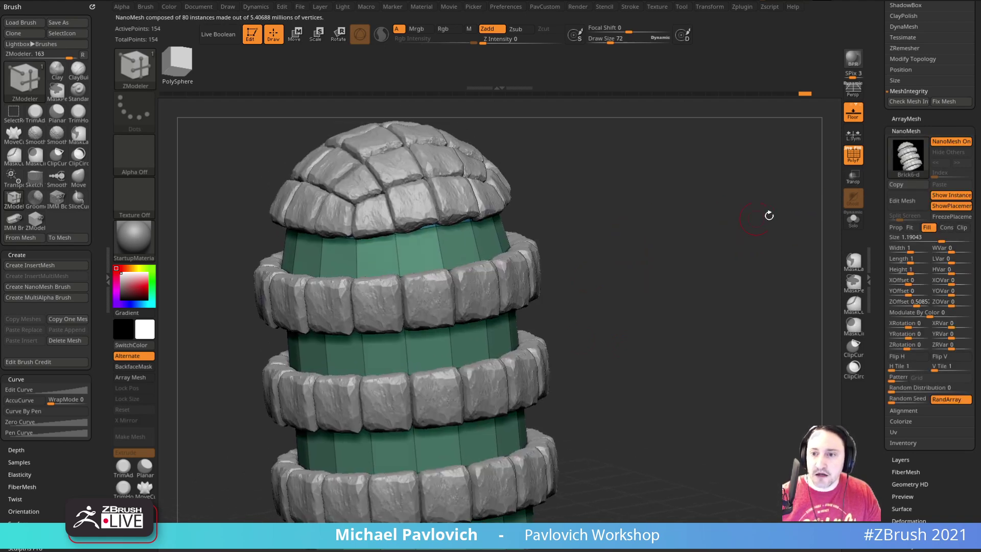
left_click_drag(706, 228, 714, 240)
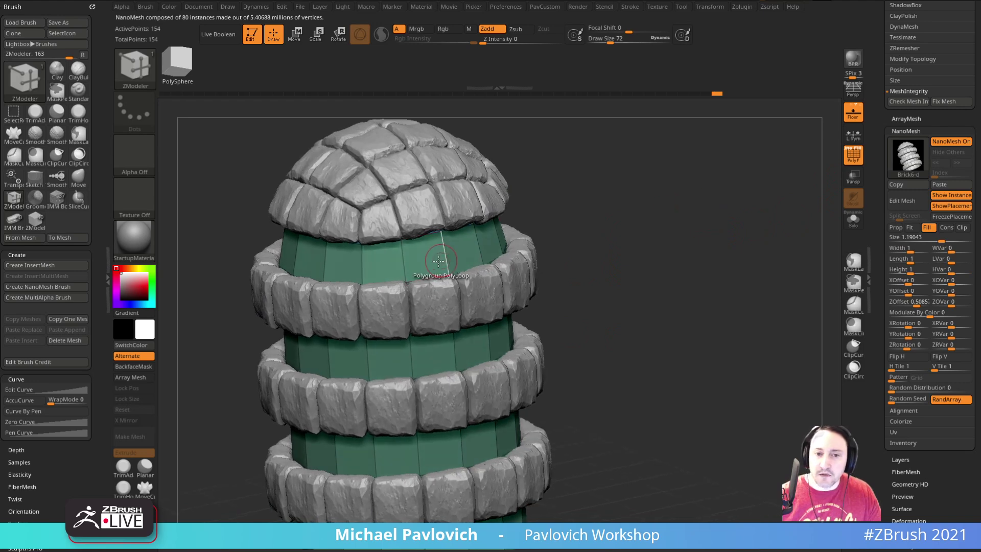
key("ctrl+z")
key("b")
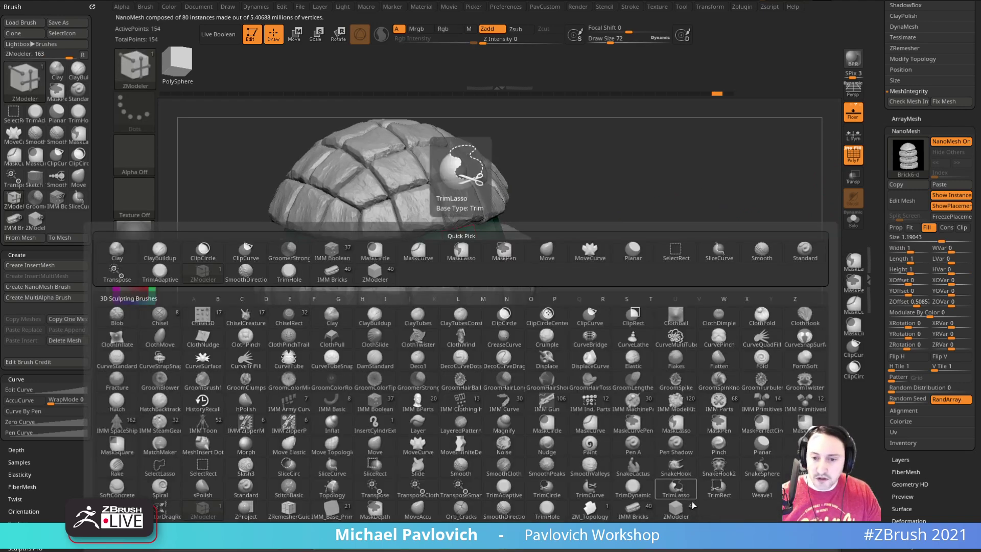
left_click(677, 498)
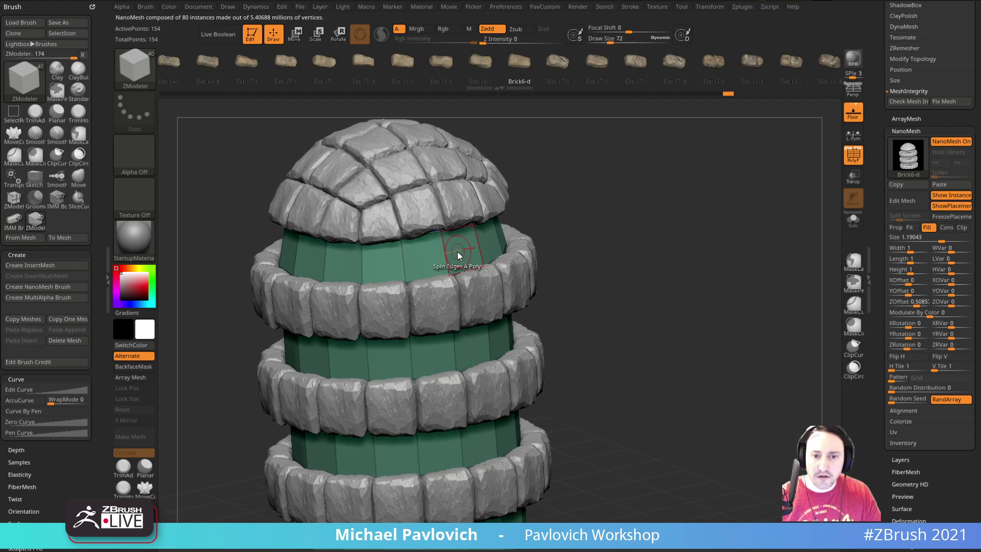
Insert the Brick6-d NanoMesh on all rows of the remaining polygroup, using Fill and a Size of about 1.19.
key("space")
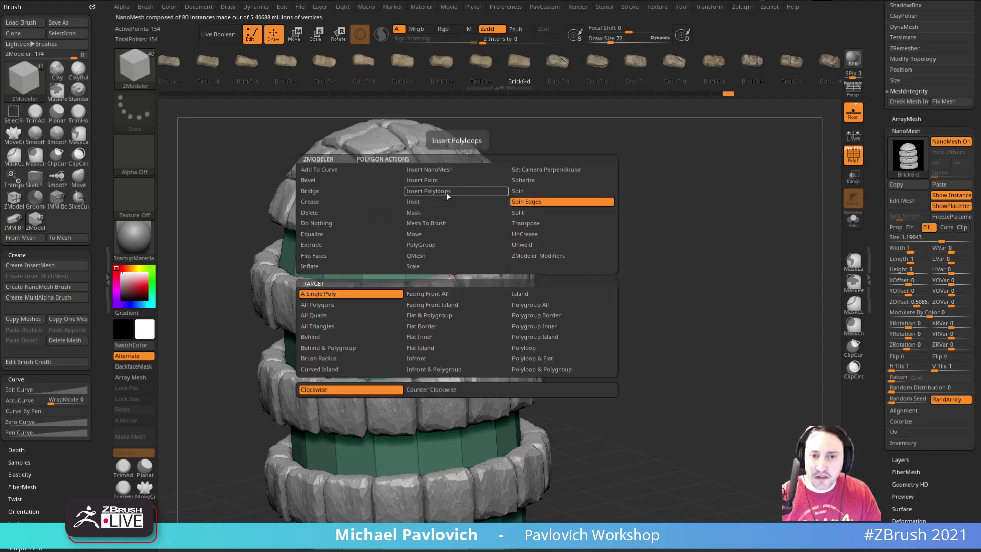
left_click(445, 265)
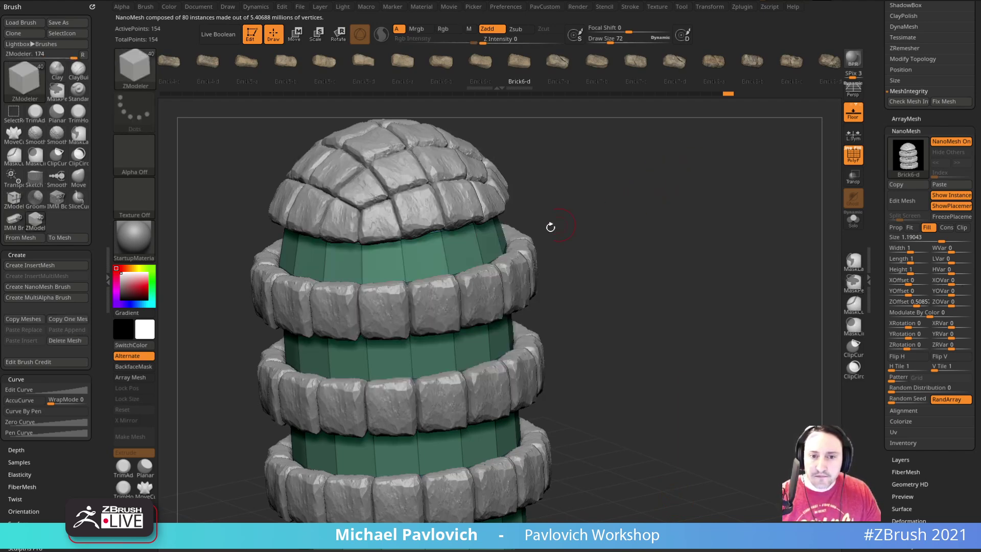
key("space")
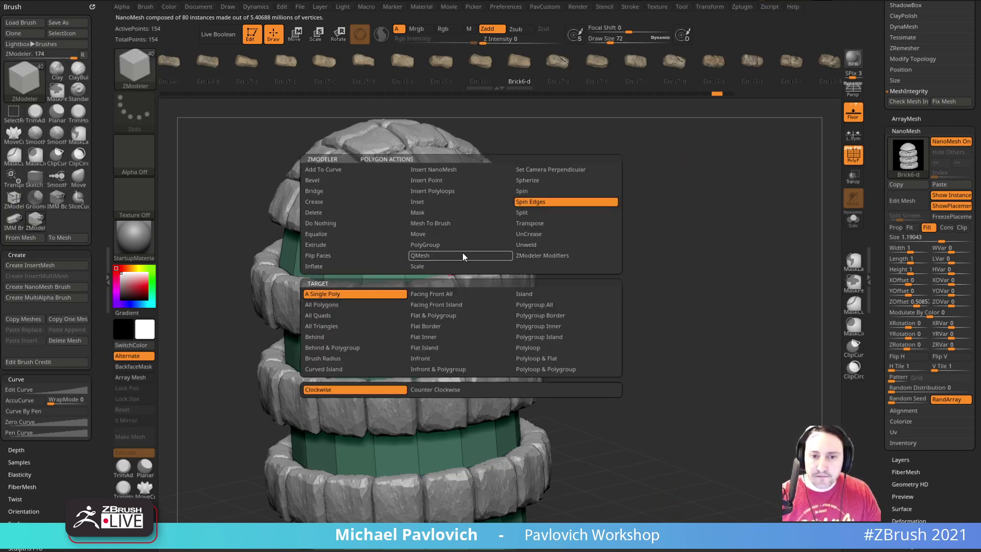
left_click(450, 177)
left_click_drag(467, 269, 550, 268)
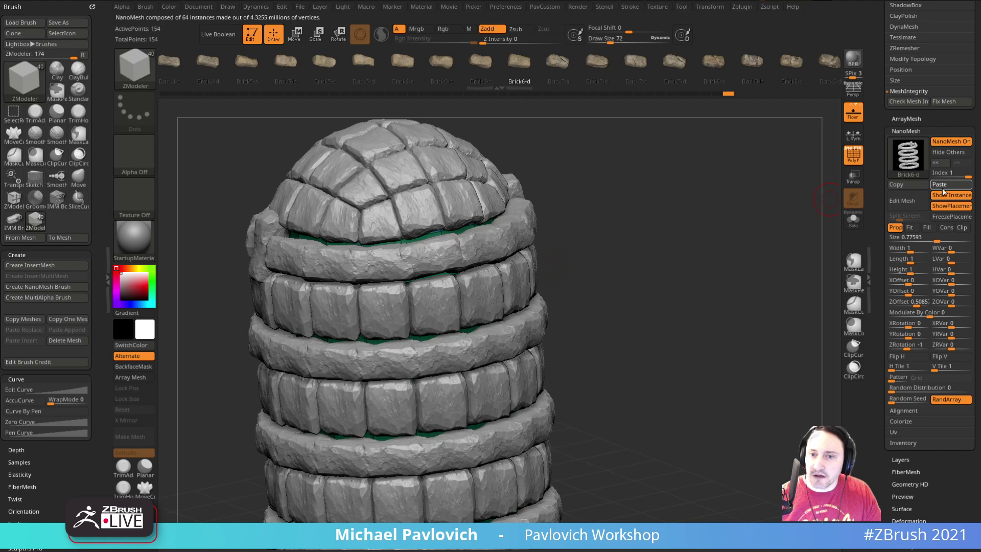
left_click(926, 227)
left_click_drag(722, 279, 792, 253)
Try shifting the alternate brick rows sideways with an XOffset of about 1.67, and undo it.
left_click_drag(912, 295, 914, 302)
key("ctrl+z")
key("ctrl+z")
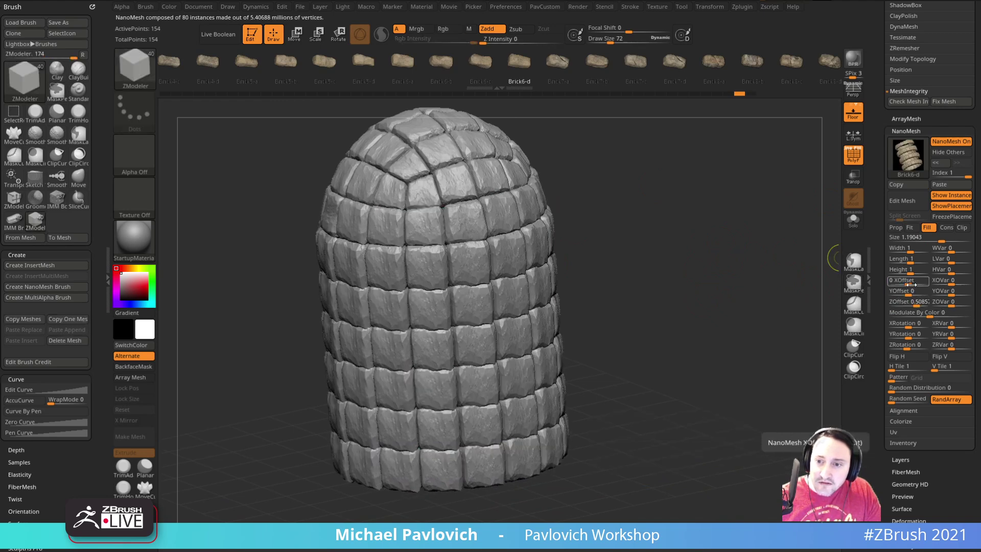
left_click_drag(913, 284, 922, 284)
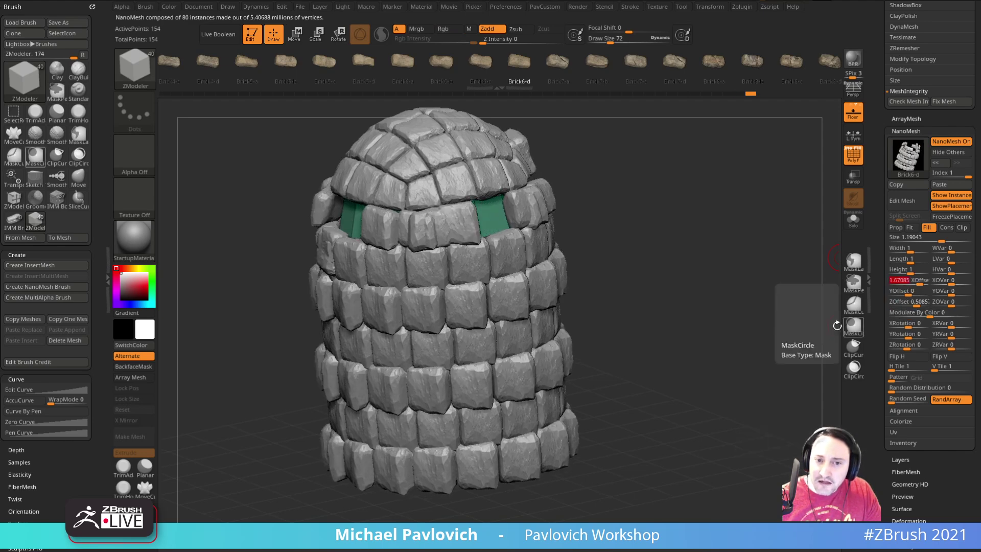
key("ctrl+z")
Convert the tower's NanoMesh bricks into real geometry with Convert BPR To Geo.
left_click_drag(721, 257, 760, 223)
left_click_drag(884, 223, 883, 176)
left_click(906, 362, "shift")
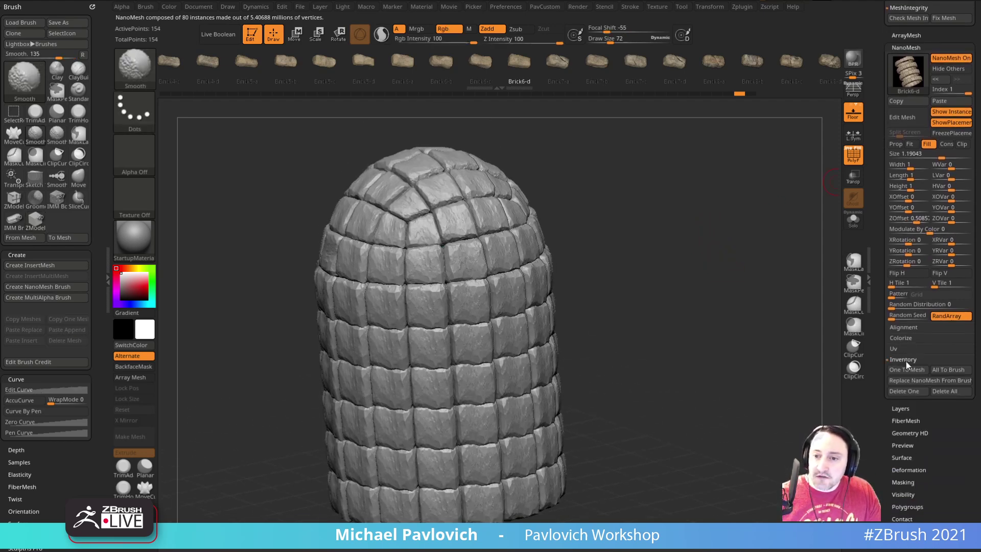
mouse_move(878, 300)
left_mouse_down()
mouse_move(880, 292)
mouse_move(884, 444)
left_mouse_up()
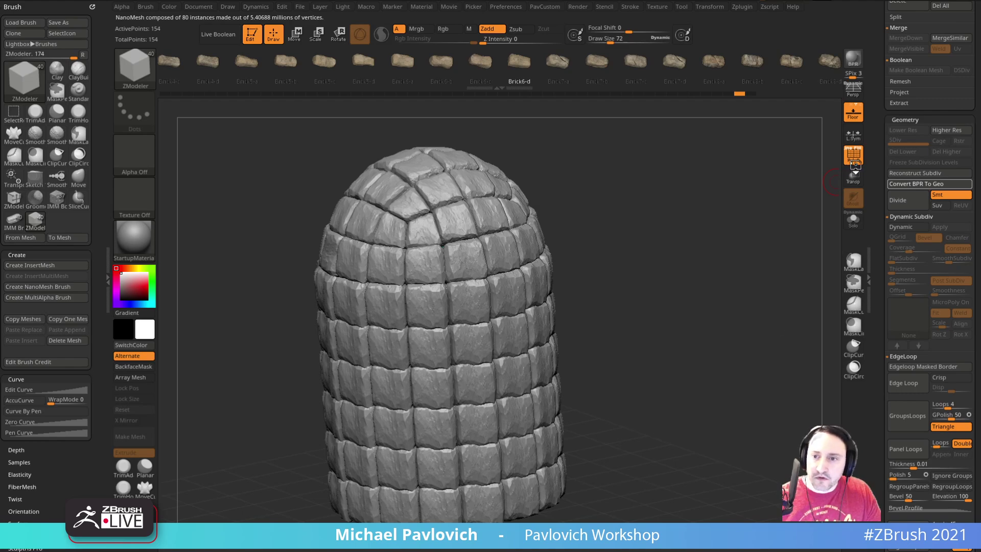
left_click_drag(659, 286, 743, 362, "alt")
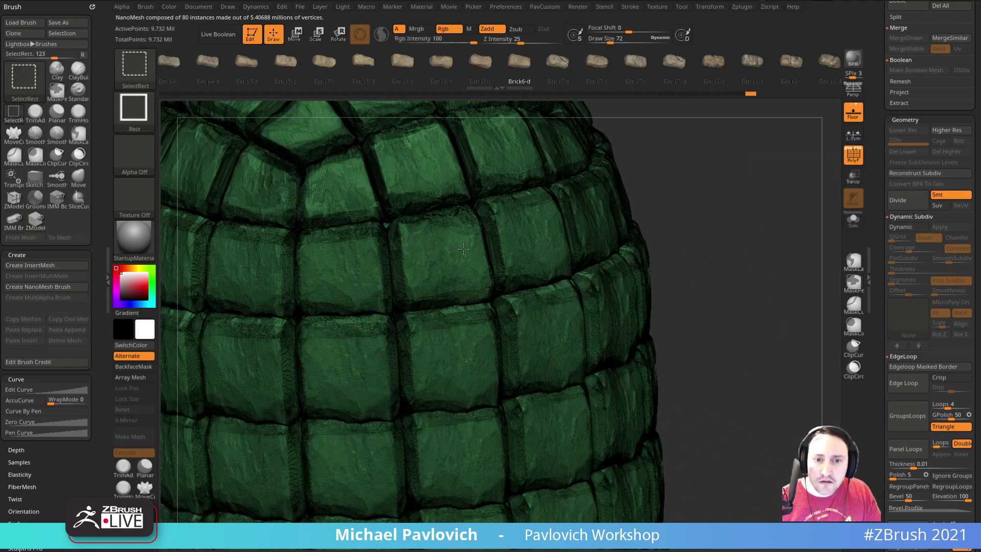
Examine the converted brick tower from several angles with the polyframe hidden and shown.
key("b")
key("z")
key("m")
key("f")
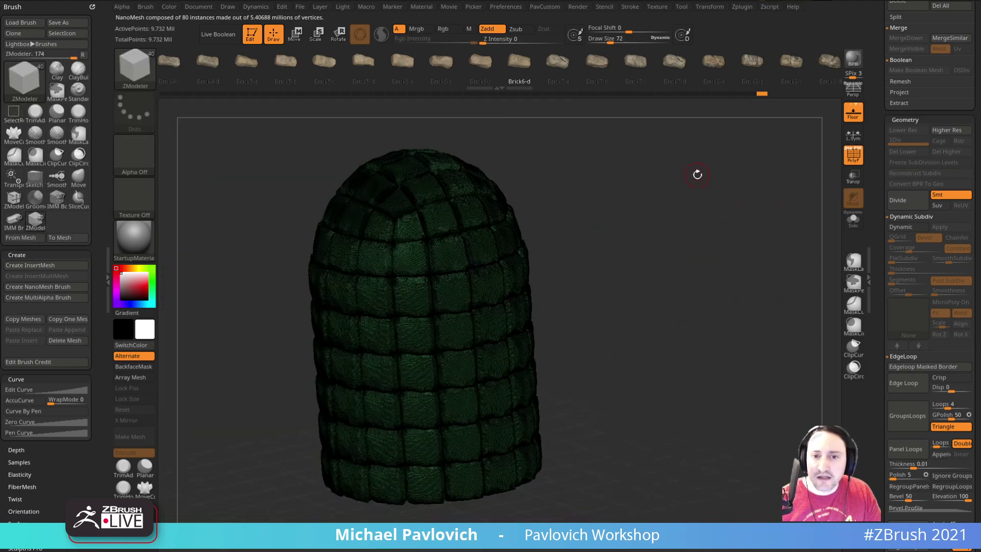
left_click_drag(696, 167, 726, 147, "alt")
mouse_move(716, 228)
left_mouse_down()
mouse_move(727, 199)
mouse_move(694, 217)
mouse_move(715, 219)
mouse_move(701, 201)
left_mouse_up()
key("ctrl+shift")
left_click(845, 162)
left_click_drag(799, 184, 750, 236, "alt")
key("ctrl+shift")
mouse_move(729, 303)
left_mouse_down()
mouse_move(717, 204)
mouse_move(710, 245)
mouse_move(718, 175)
mouse_move(683, 230)
mouse_move(683, 271)
left_mouse_up()
left_click(844, 159)
left_click_drag(722, 198, 759, 289, "ctrl+shift")
Isolate the brick row just below the dome from a thin selection strip and invert the visibility to hide it.
key("2")
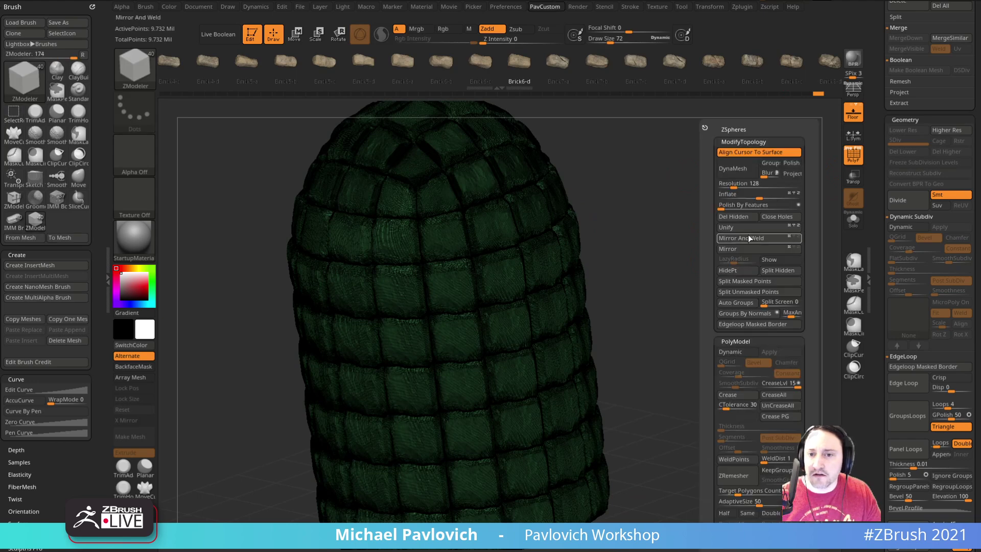
left_click_drag(652, 182, 713, 204)
key("ctrl+shift")
left_click_drag(349, 213, 689, 203, "ctrl+shift")
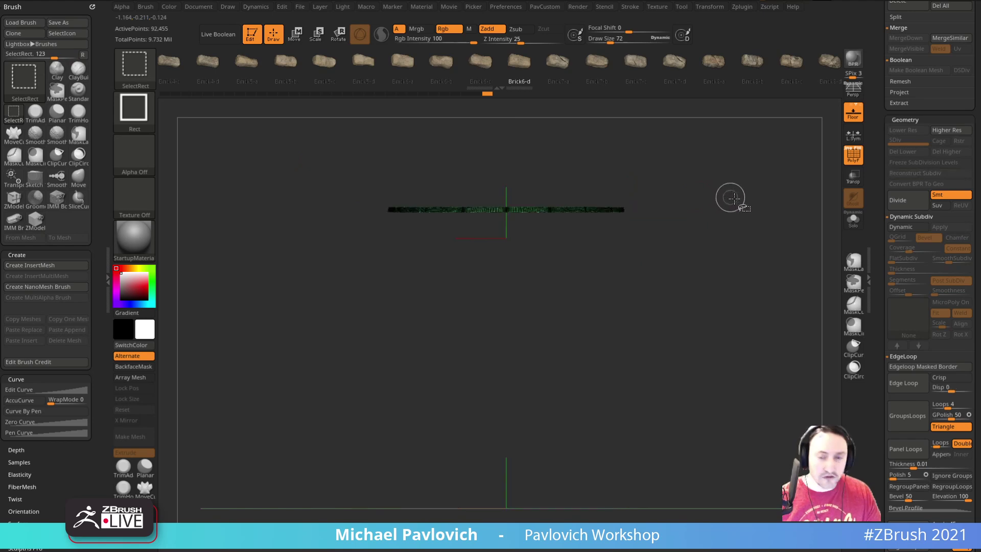
left_click(733, 199, "ctrl+shift")
left_click_drag(735, 176, 768, 238, "ctrl+shift")
Isolate every other brick row as whole bricks and split the hidden rows into a separate subtool.
mouse_move(354, 299)
left_mouse_down("ctrl+shift")
mouse_move(656, 301)
mouse_move(675, 292)
left_mouse_up("ctrl+shift")
left_click_drag(351, 387, 668, 383, "ctrl+shift")
left_click_drag(364, 479, 623, 479, "ctrl+shift")
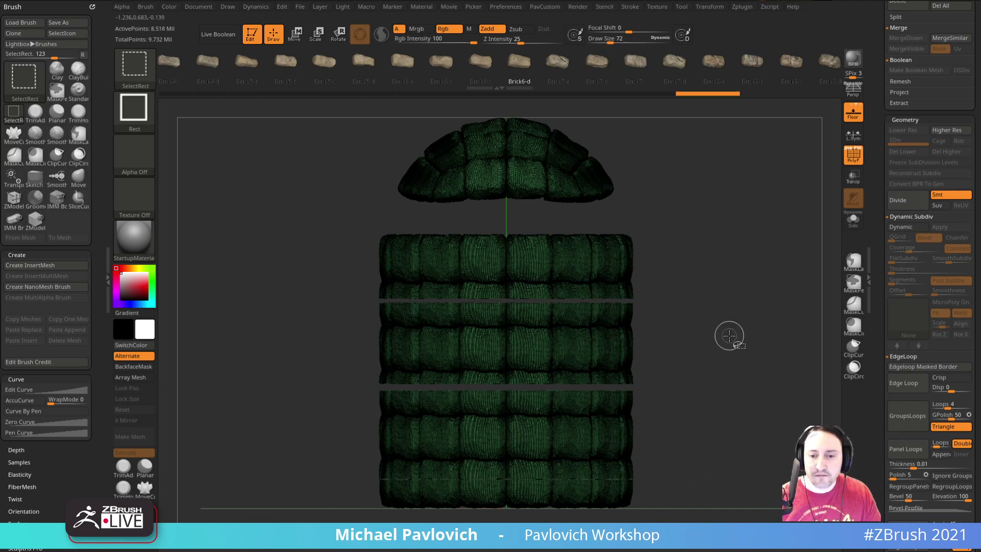
left_click_drag(735, 253, 783, 337, "ctrl+shift")
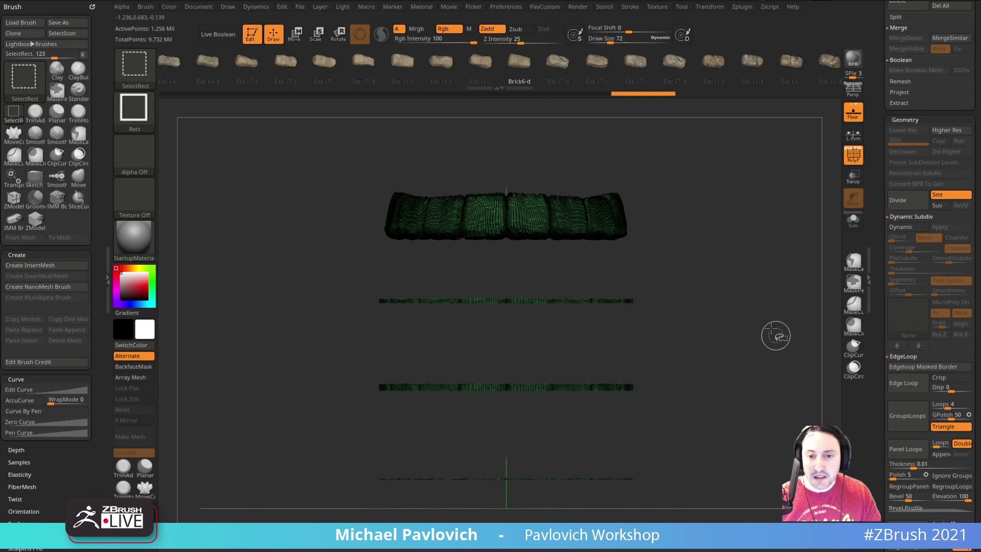
left_click(768, 252, "ctrl+shift")
key("2")
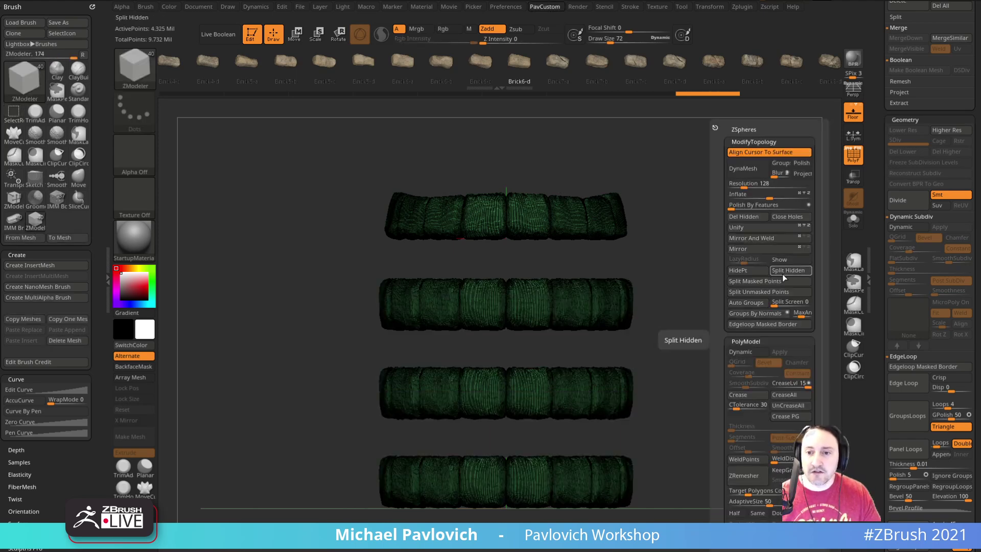
left_click(656, 336)
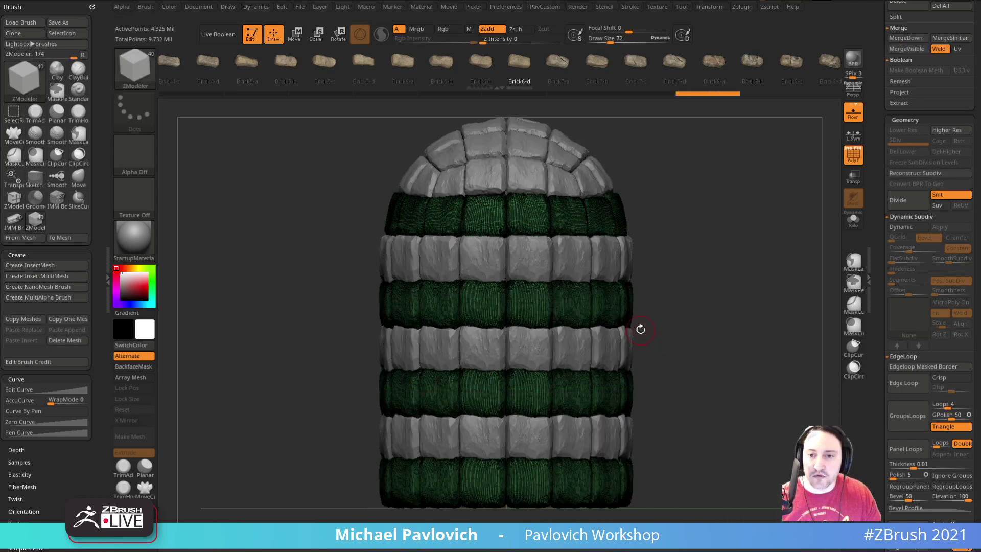
Rotate the isolated alternate brick rows slightly about the vertical axis to stagger the joints, and inspect them without polyframe.
left_click_drag(714, 255, 728, 188)
key("w")
left_click(849, 149)
left_click_drag(663, 331, 668, 377)
mouse_move(486, 483)
left_mouse_down()
mouse_move(478, 483)
mouse_move(499, 480)
left_mouse_up()
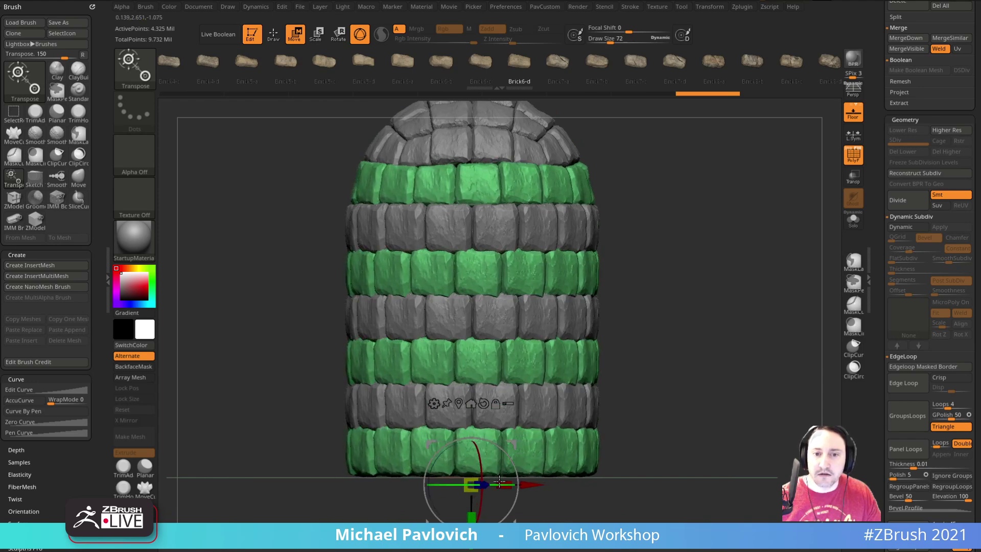
key("q")
left_click_drag(716, 263, 740, 276)
left_click(847, 162)
mouse_move(733, 242)
left_mouse_down()
mouse_move(761, 253)
mouse_move(744, 313)
mouse_move(782, 210)
mouse_move(748, 234)
left_mouse_up()
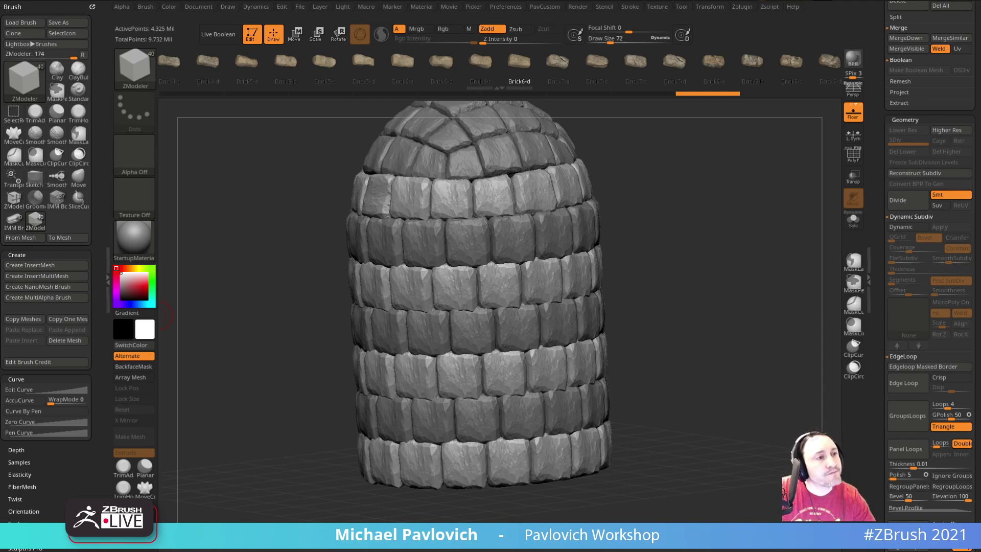
Delete all subtools of the brick tower, accepting the warning with Always OK.
left_click_drag(879, 106, 873, 370)
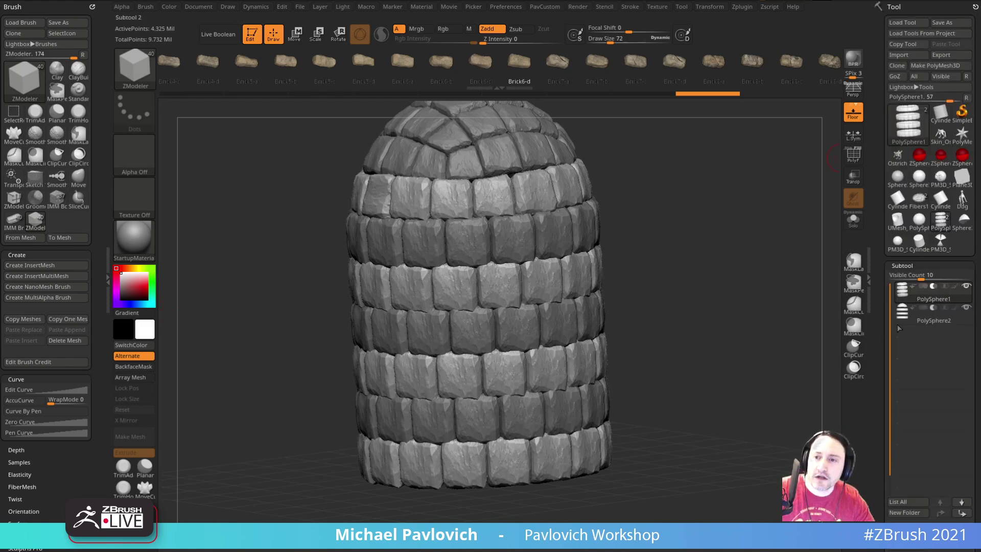
scroll(874, 390, "down", 5)
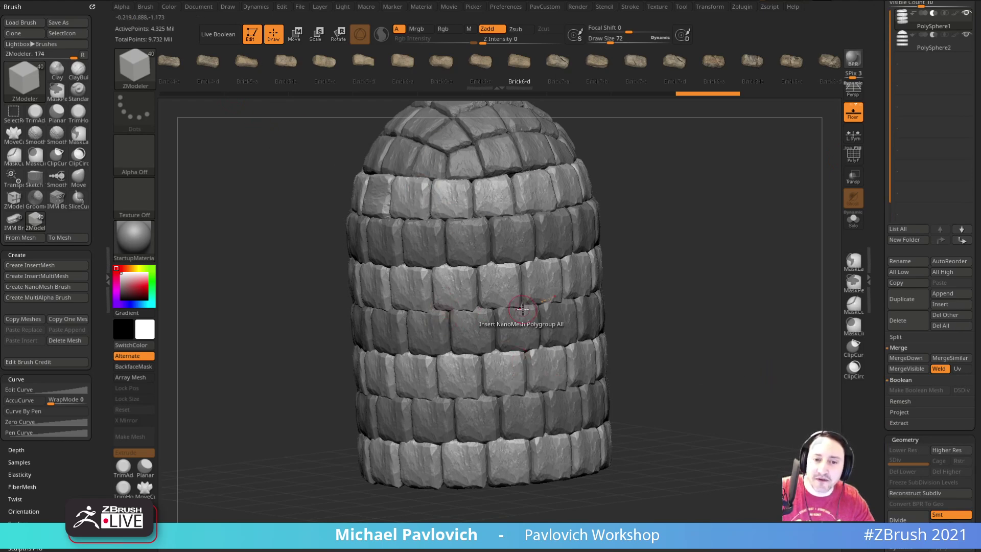
mouse_move(883, 391)
left_mouse_down()
mouse_move(894, 296)
mouse_move(871, 409)
mouse_move(879, 460)
mouse_move(899, 261)
left_mouse_up()
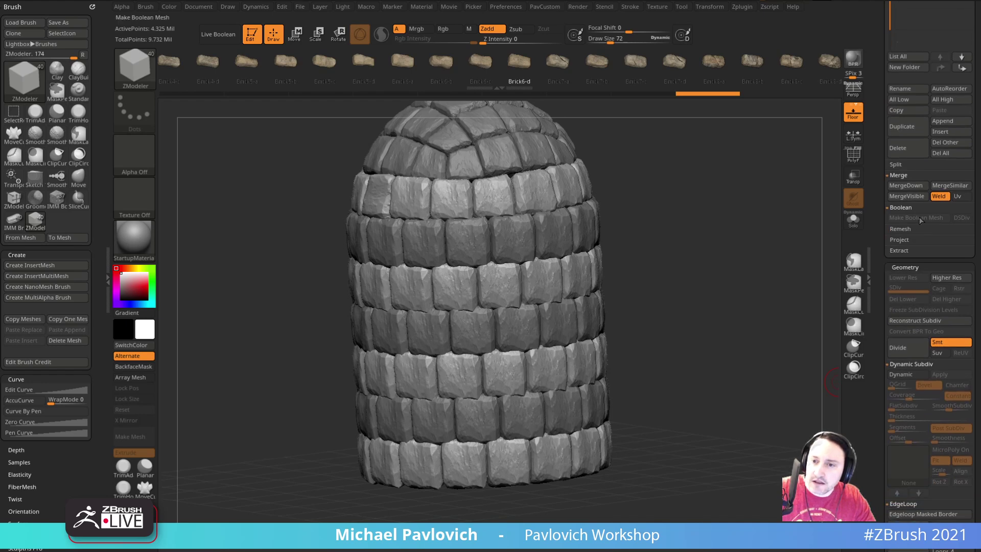
key("shift")
left_click(903, 267)
key("shift")
left_click(944, 153)
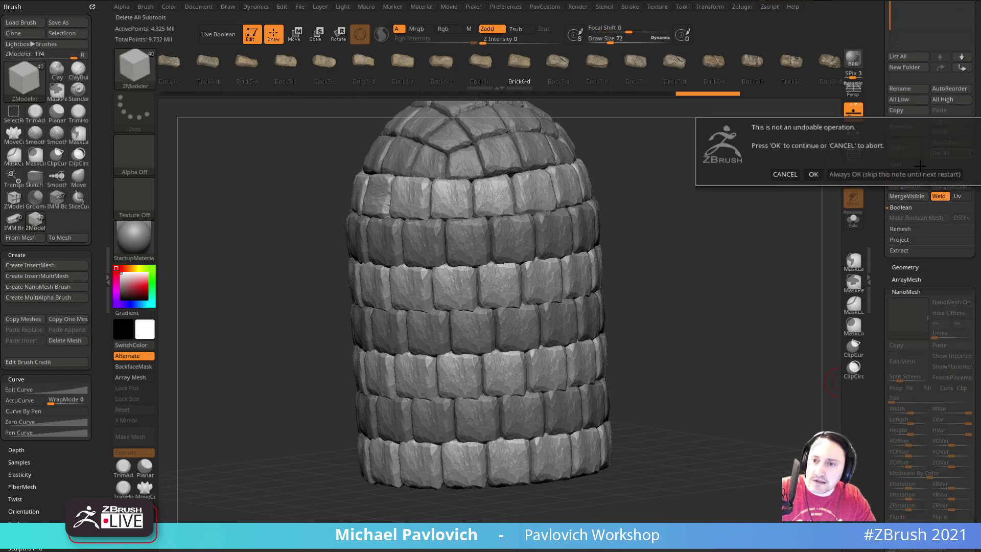
left_click(871, 176)
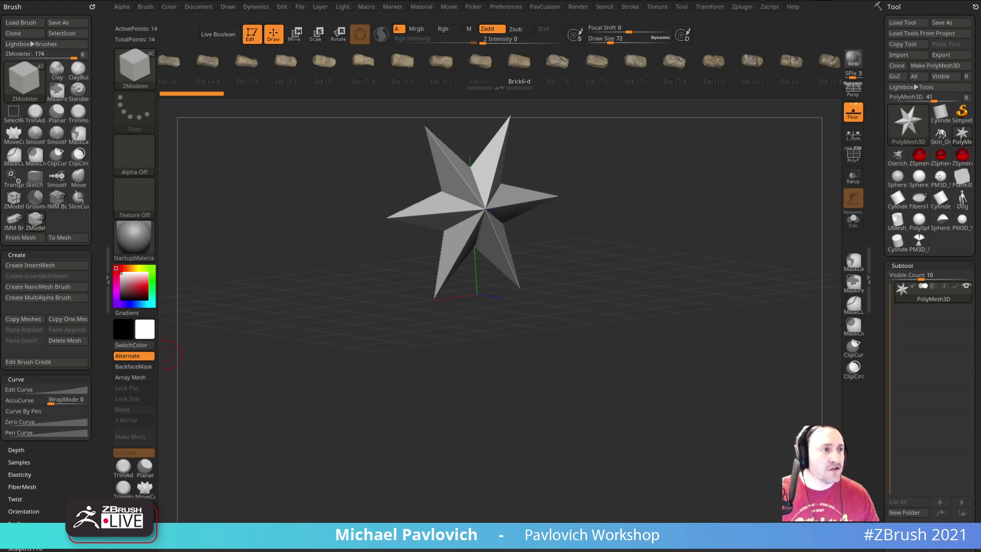
left_click_drag(460, 346, 539, 342)
key("space")
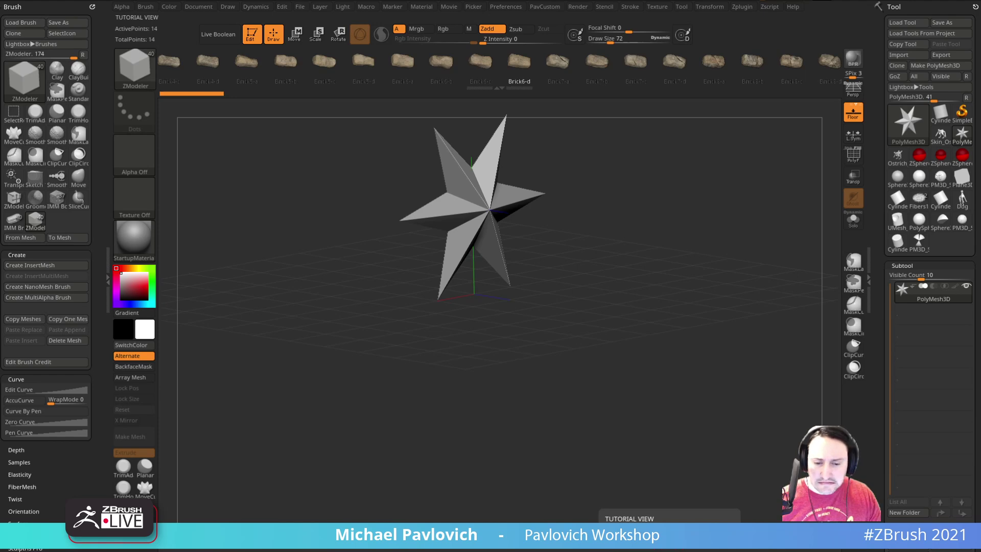
Switch to the browser and look through the product listing of the Gumroad store for the Intro To ZBrush files.
key("alt+Tab")
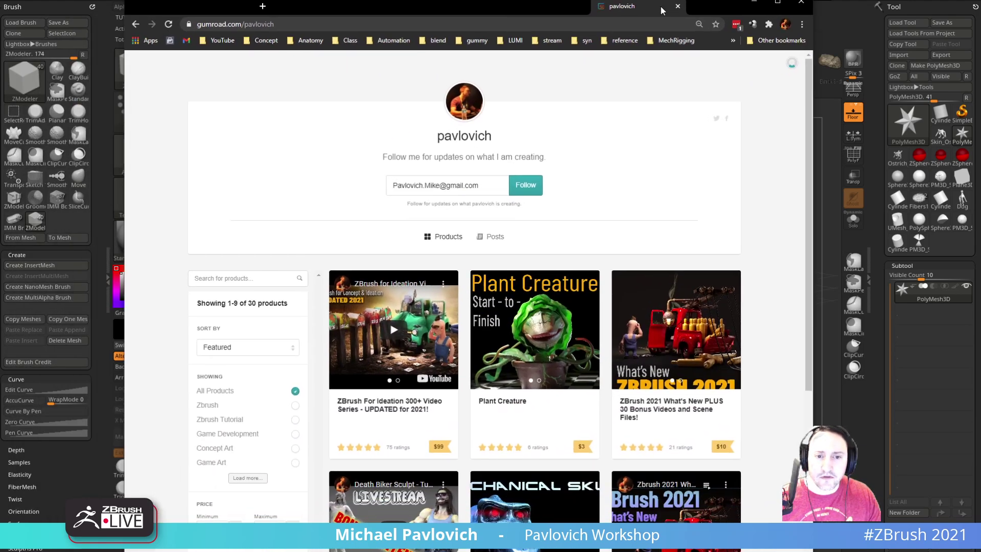
scroll(465, 343, "down", 5)
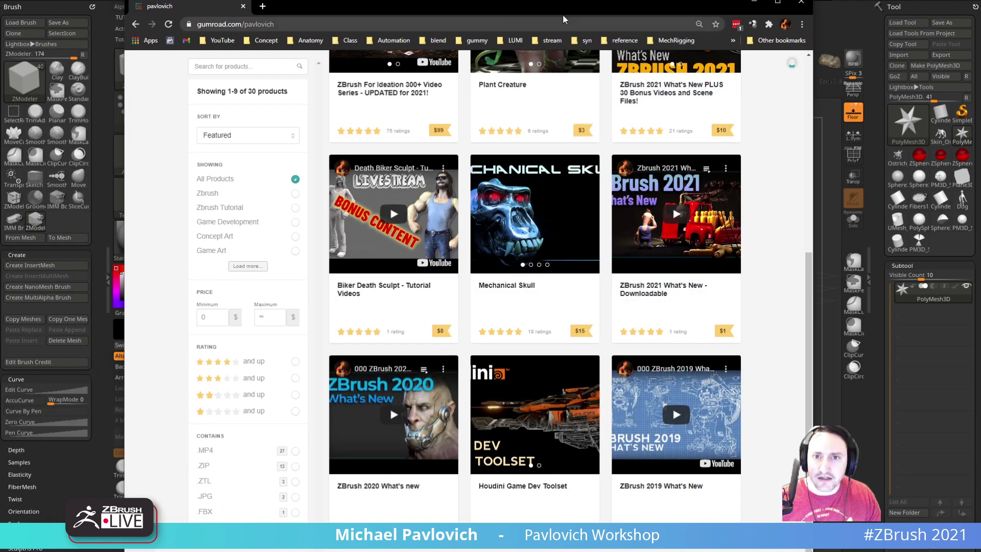
left_click_drag(560, 5, 552, 0)
scroll(550, 240, "up", 2)
scroll(551, 298, "down", 2)
left_click(518, 510)
scroll(416, 409, "down", 10)
scroll(416, 409, "down", 5)
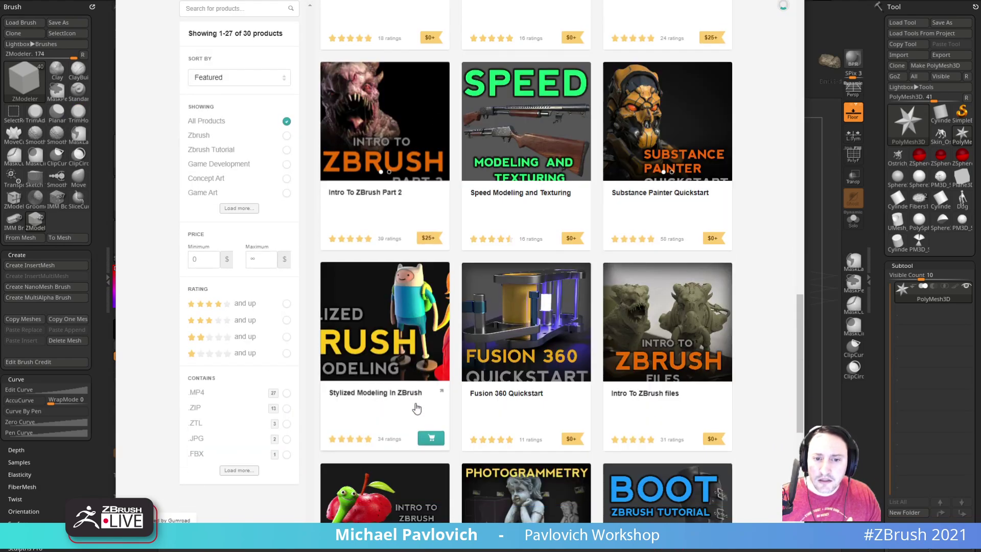
scroll(418, 406, "down", 6)
scroll(418, 403, "down", 5)
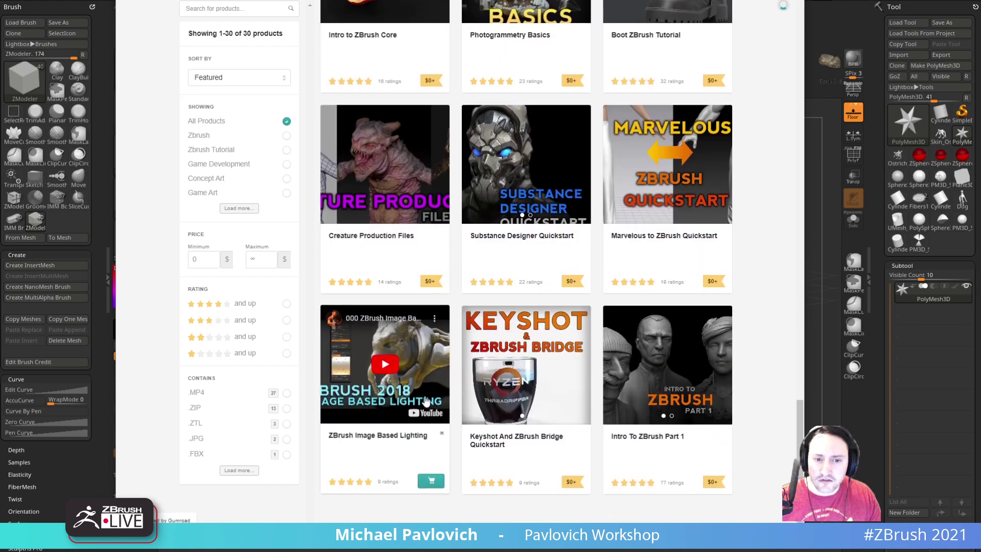
scroll(529, 397, "up", 3)
scroll(527, 396, "up", 9)
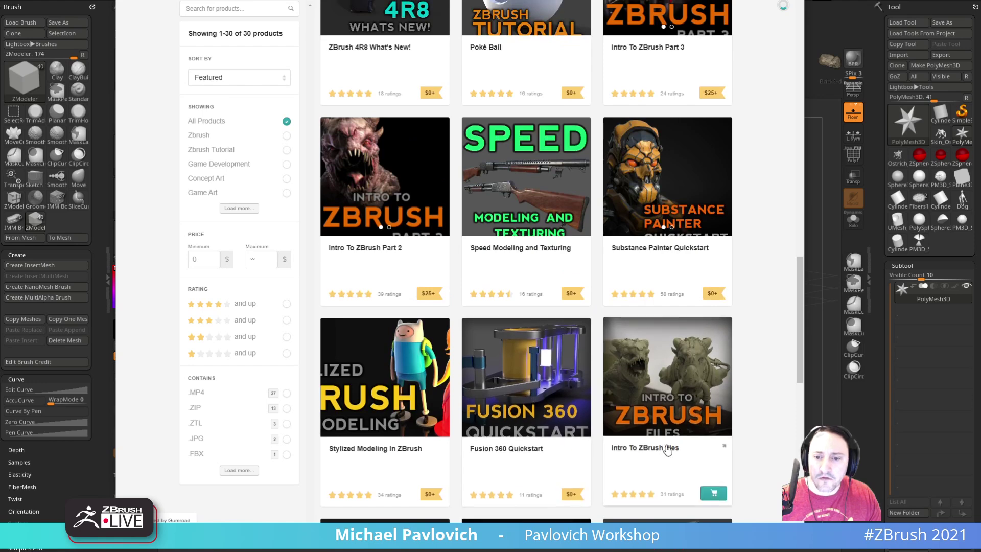
Open the Intro To ZBrush files product on its own page and read its description.
left_click(642, 445)
scroll(446, 439, "down", 1)
scroll(438, 439, "down", 4)
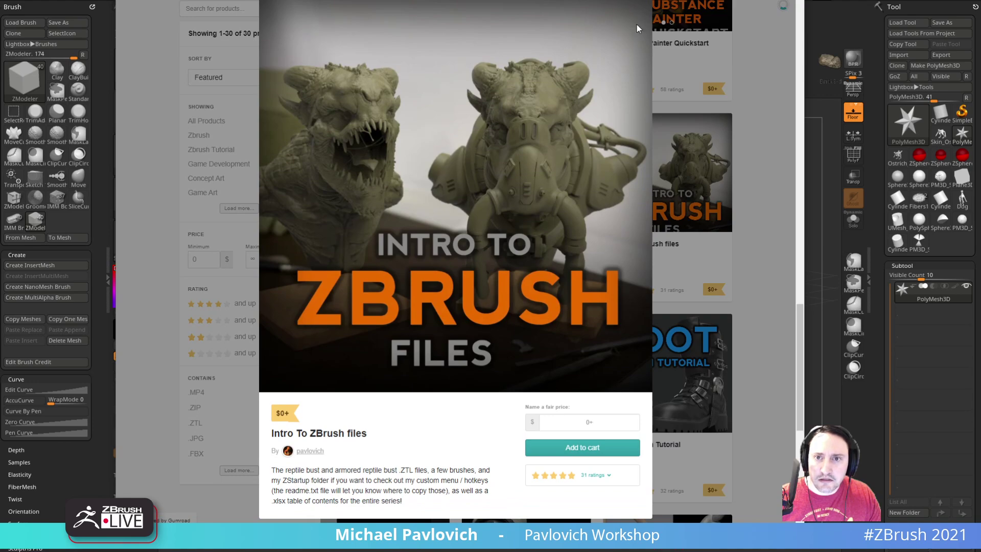
left_click(755, 53)
left_click(726, 245)
scroll(447, 301, "down", 2)
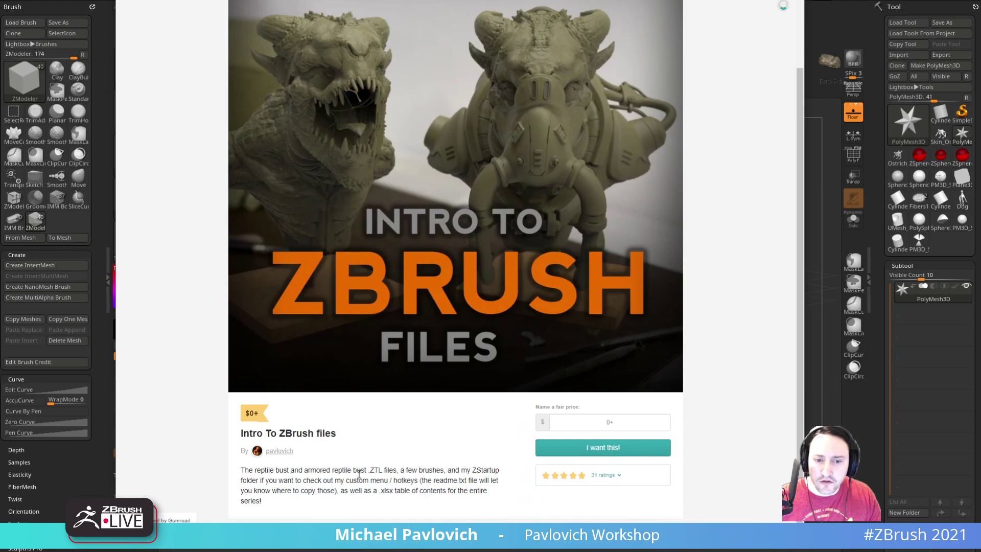
Highlight the custom menu and hotkeys mention in the product description, close the product page, and return to ZBrush.
left_click_drag(346, 480, 447, 481)
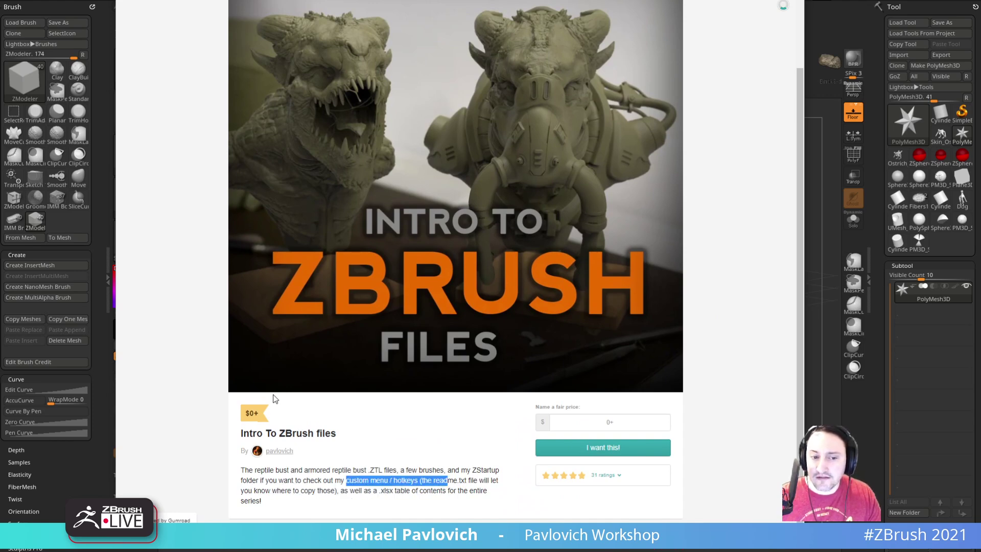
left_click(731, 290)
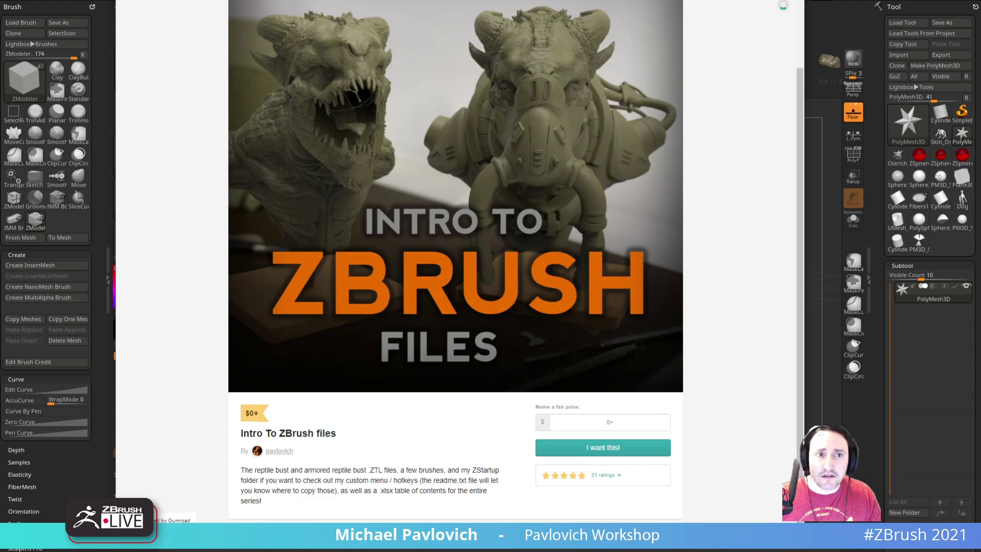
key("ctrl+w")
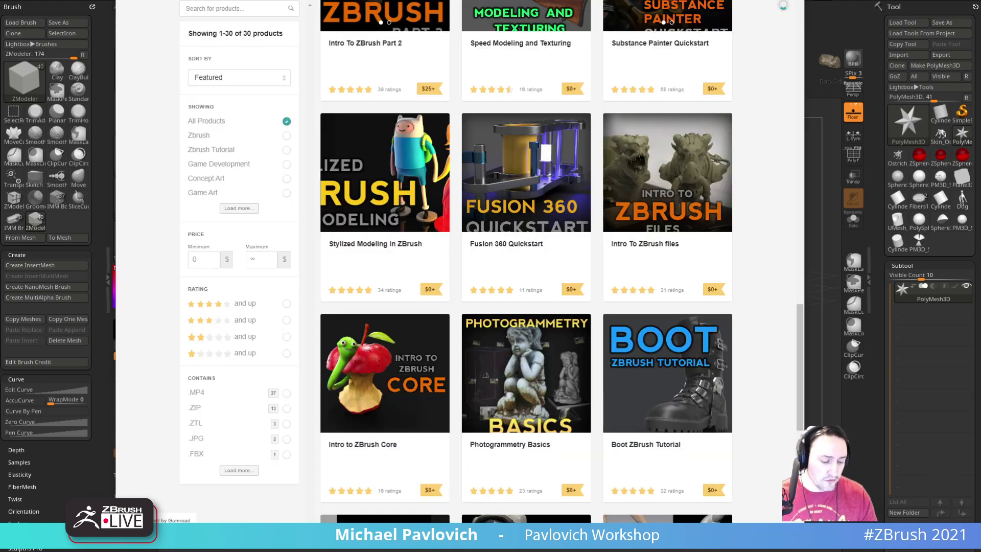
key("alt+Tab")
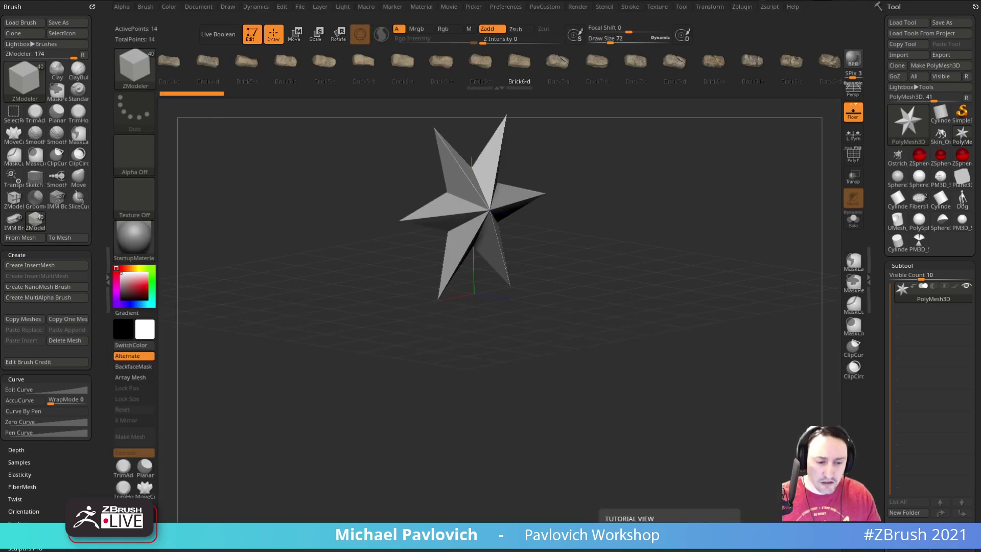
Open the ZBrushData2021 folder in File Explorer and show its full path.
key("super+e")
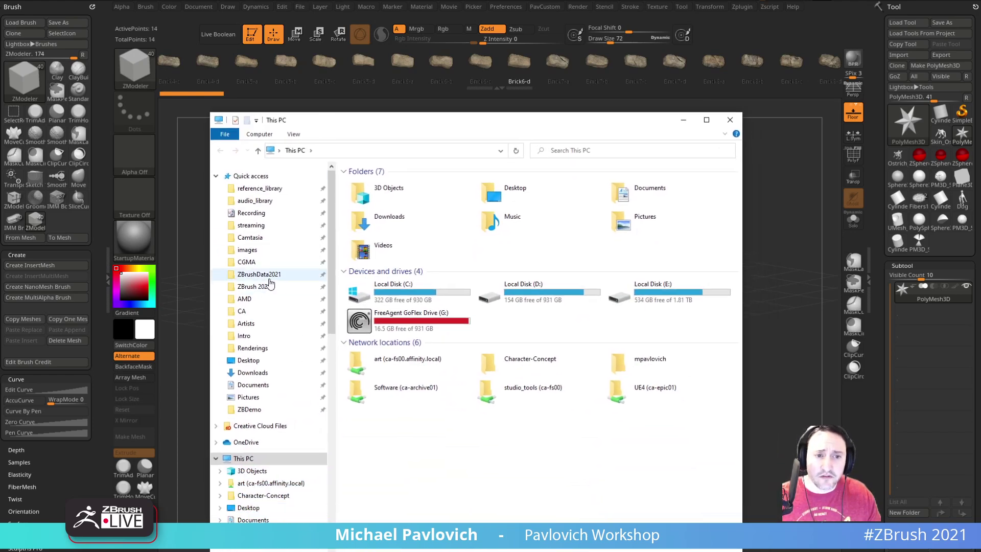
left_click(280, 217)
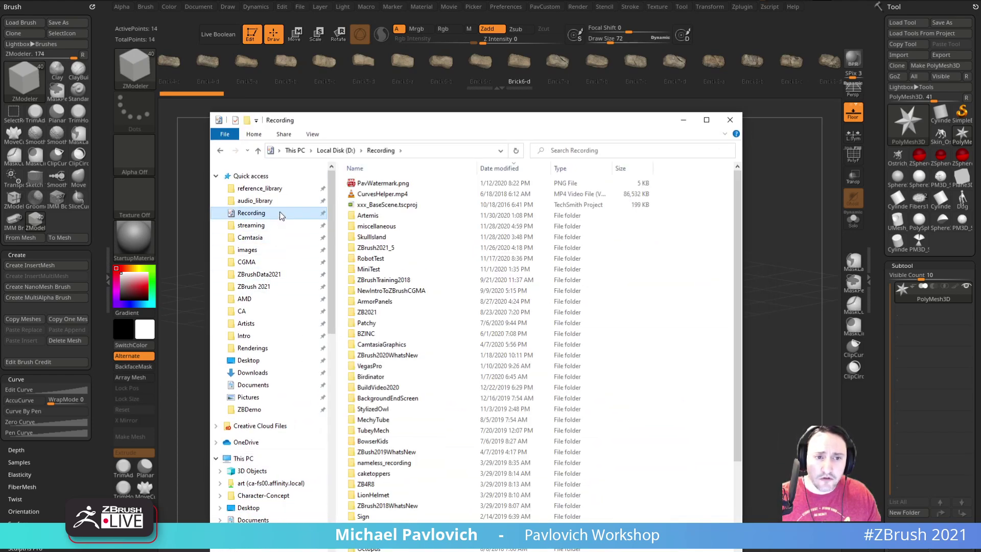
key("alt+Tab")
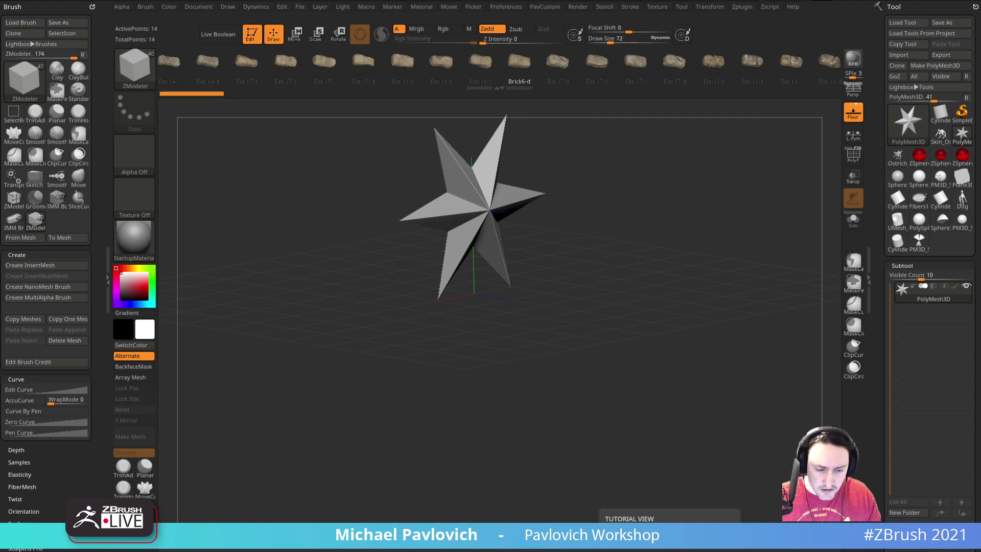
left_click_drag(381, 551, 368, 58)
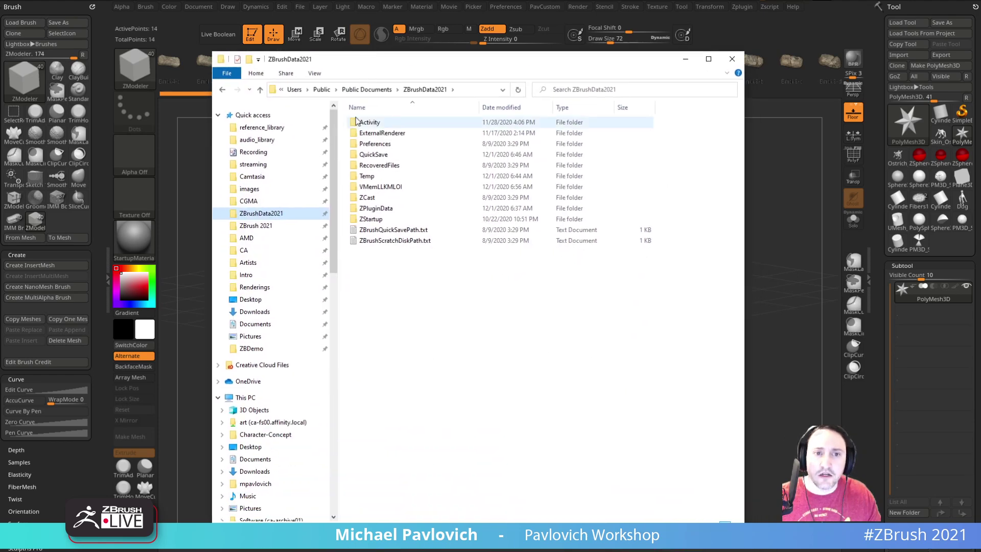
left_click(482, 90)
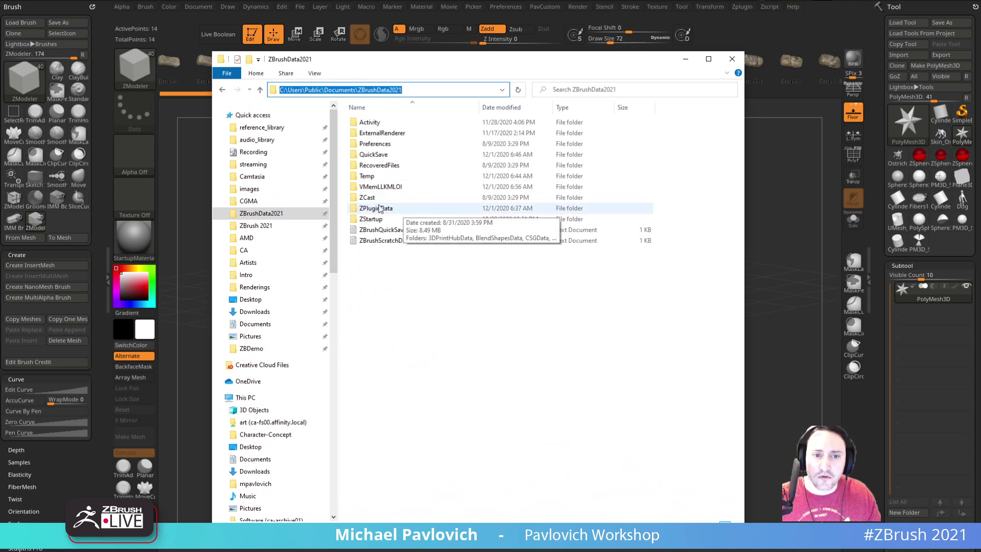
Look at StartupHotkeys.txt in the Hotkeys folder of ZStartup, and close the file and the folder window.
double_click(385, 219)
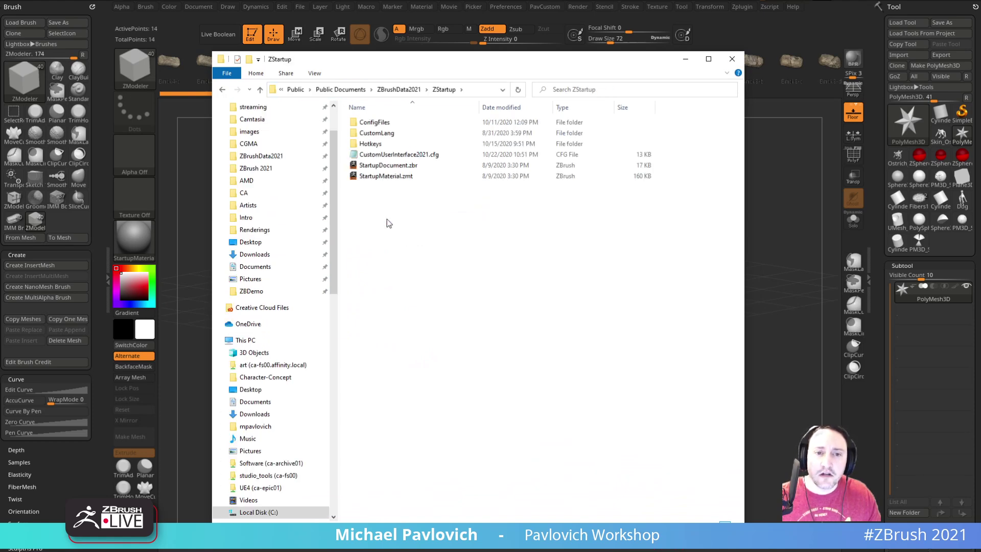
double_click(390, 145)
double_click(389, 124)
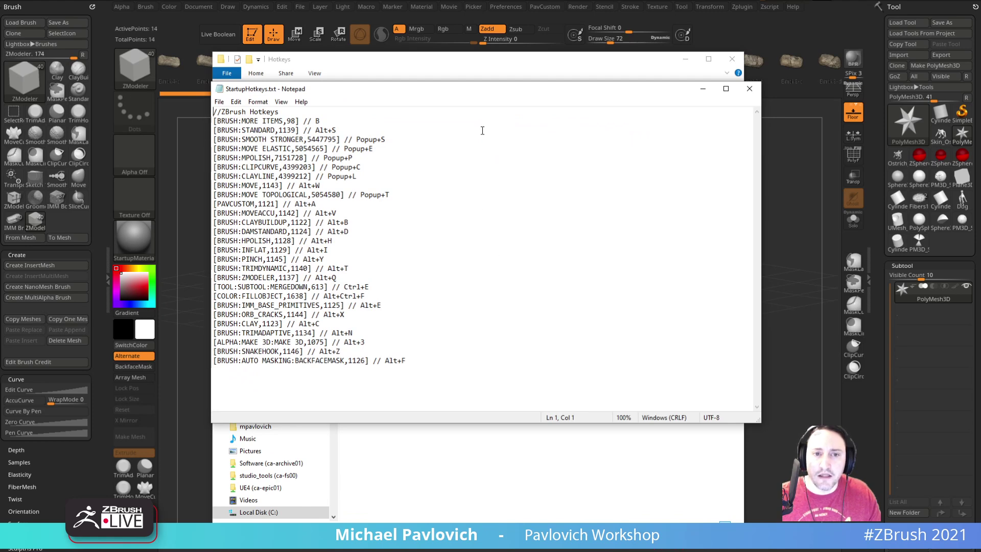
left_click(749, 88)
left_click(732, 59)
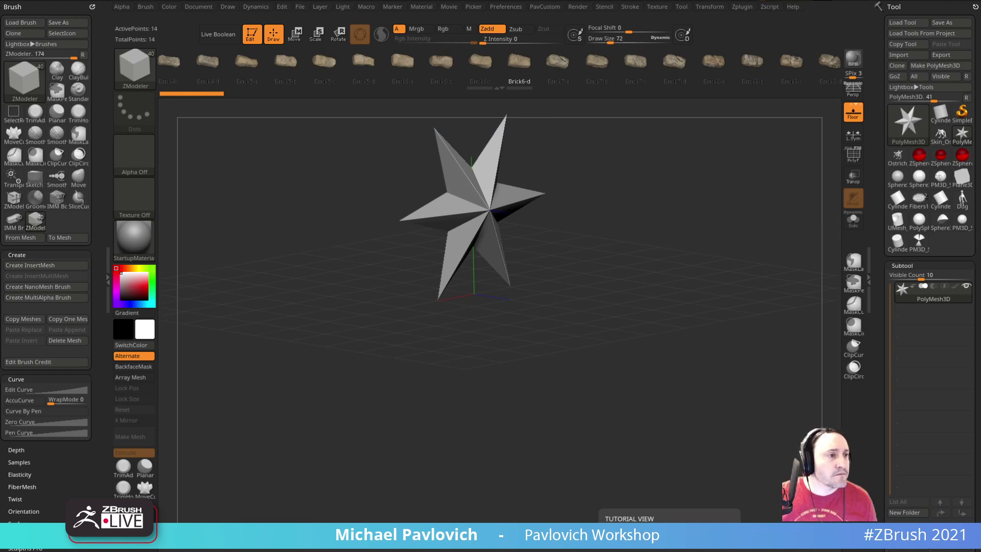
Inspect the custom PavCustom pop-up menu with the star mesh active and with a ZSphere tool active.
key("5")
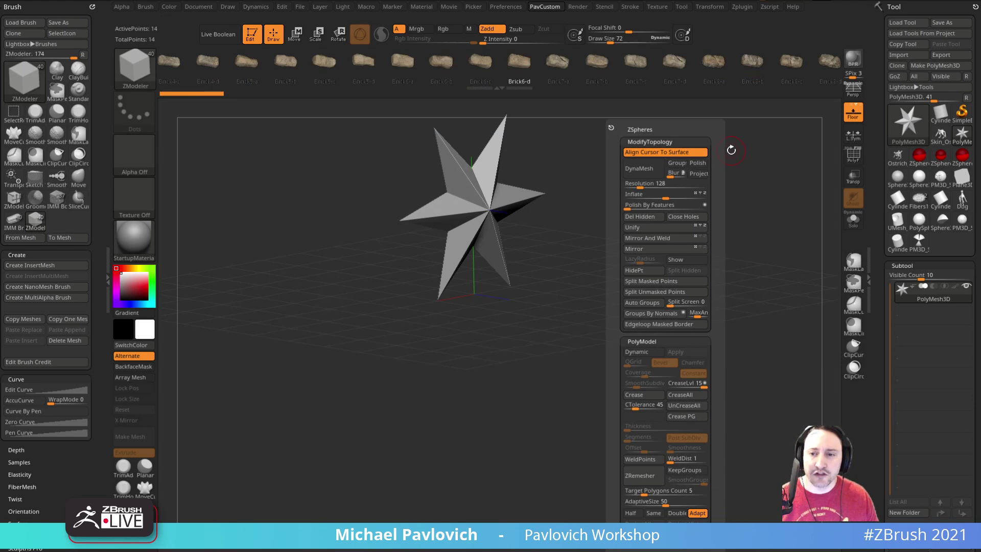
left_click(927, 151)
key("5")
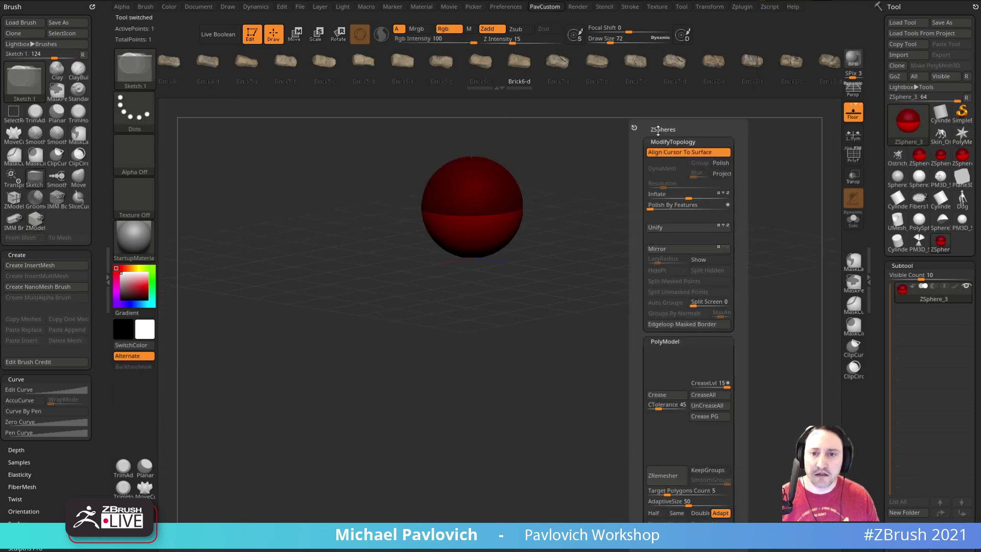
key("5")
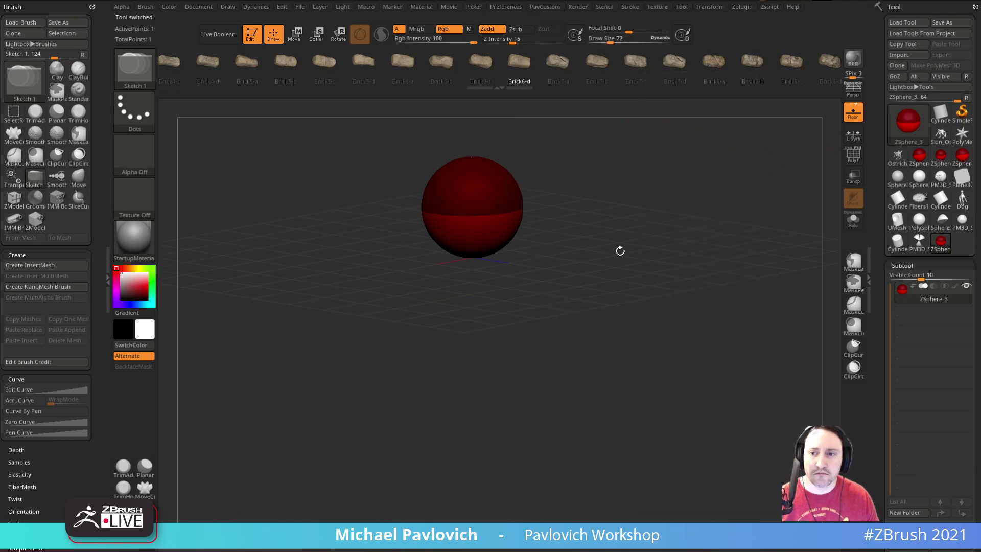
key("5")
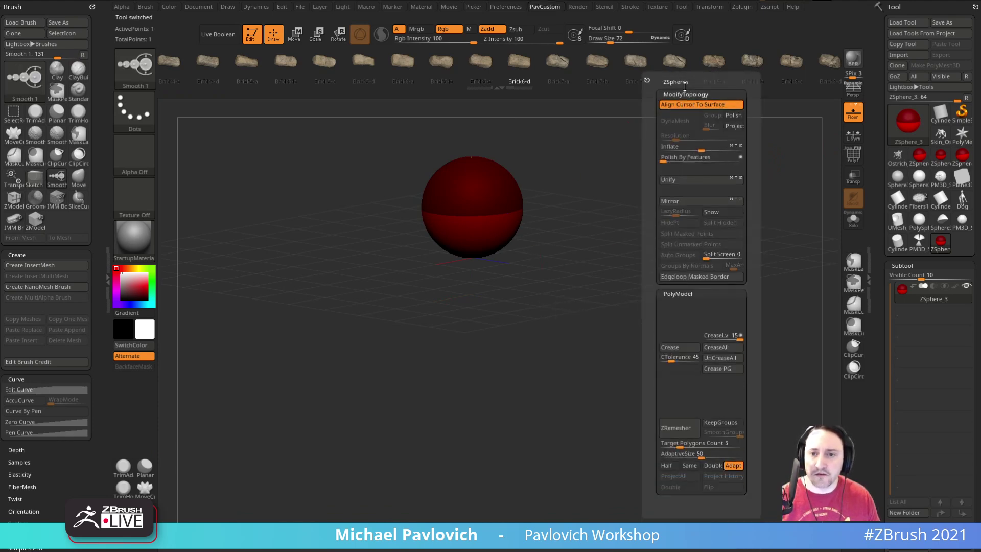
Switch to the Skin_Ostrich_ZSpheres tool and view the ostrich mesh from the front at an angle, with Lightbox hidden.
left_click(942, 137)
mouse_move(700, 208)
left_mouse_down()
mouse_move(729, 273)
mouse_move(696, 238)
mouse_move(715, 225)
mouse_move(657, 226)
left_mouse_up()
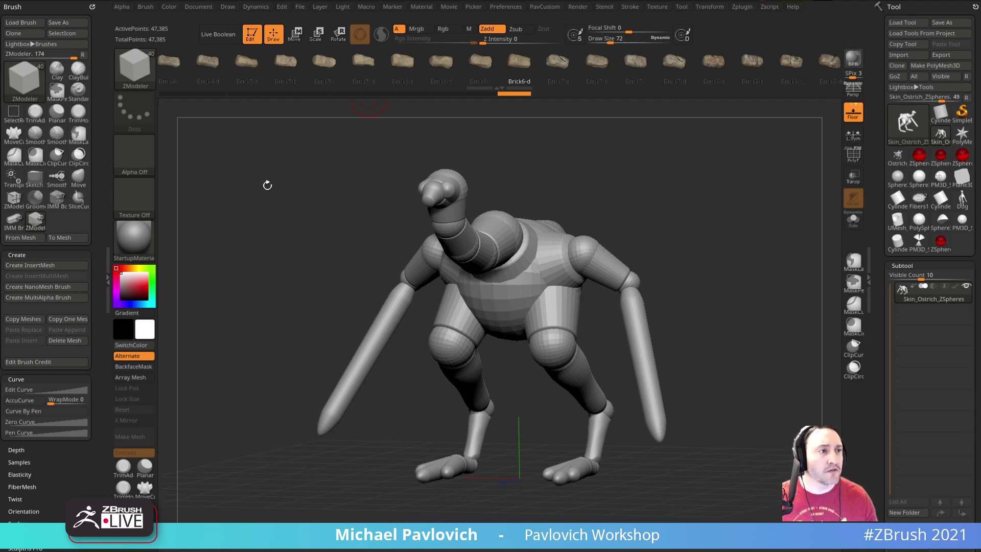
left_click_drag(599, 158, 607, 158)
key("4")
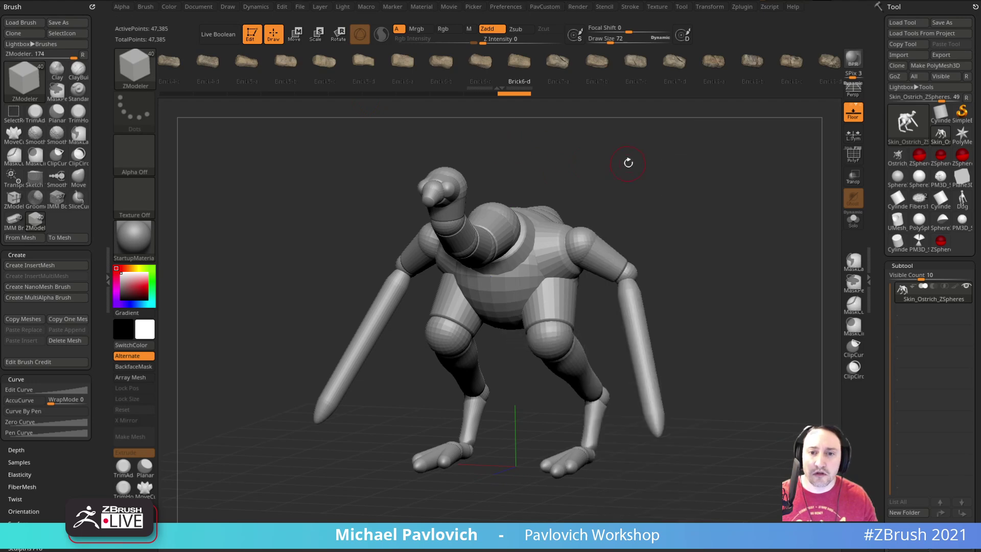
key("comma")
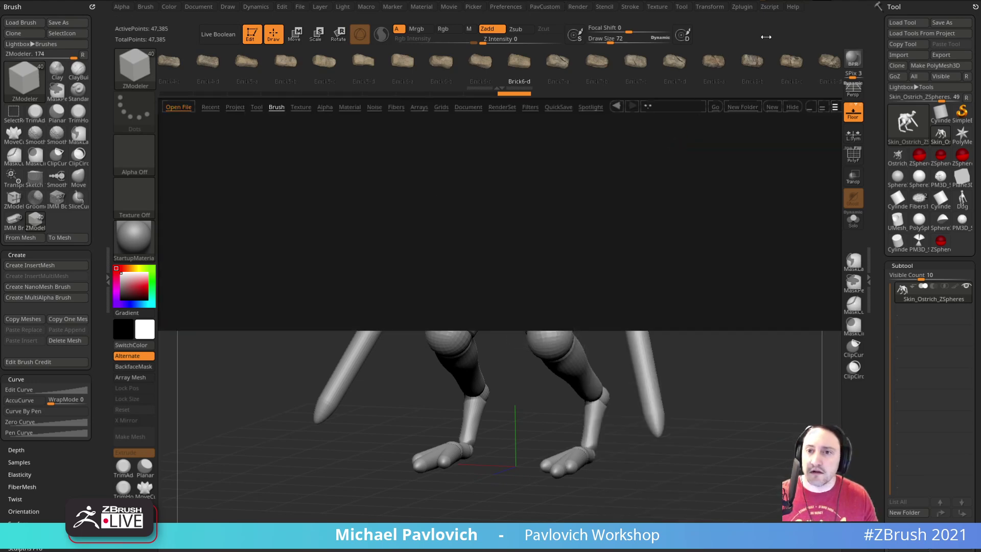
key("comma")
Dock the Zplugin palette in the tray above the Brush palette and expand Scale Master.
left_click(744, 8)
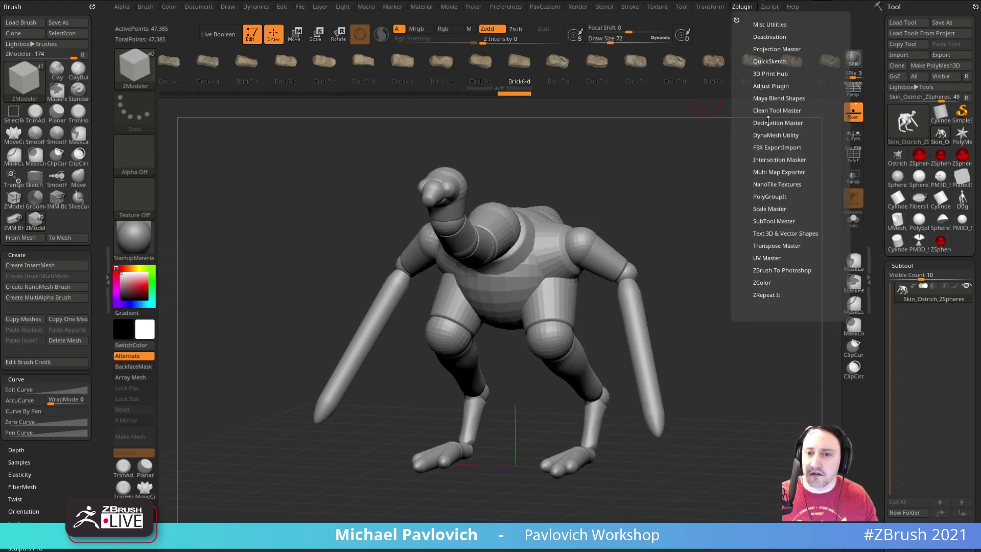
left_click_drag(736, 19, 15, 13)
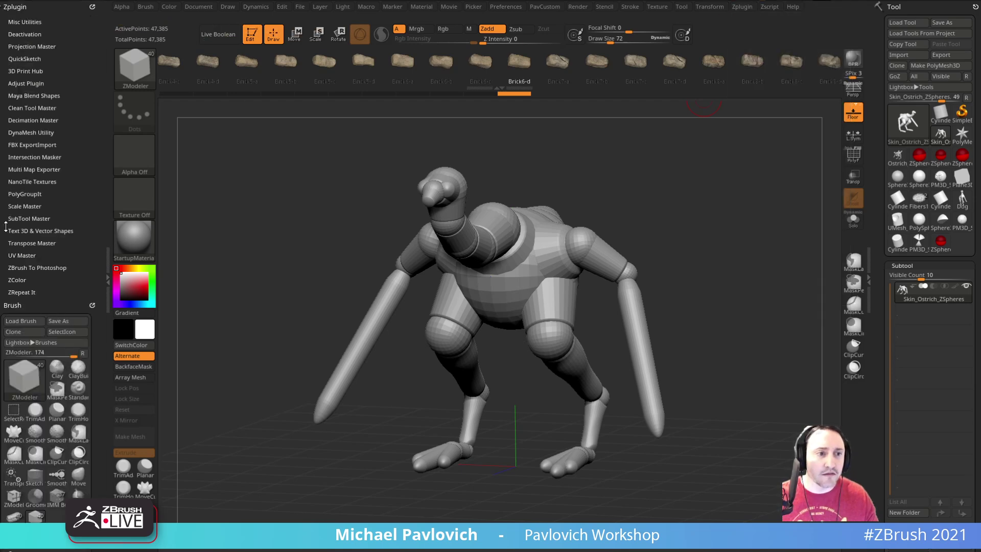
left_click(24, 206)
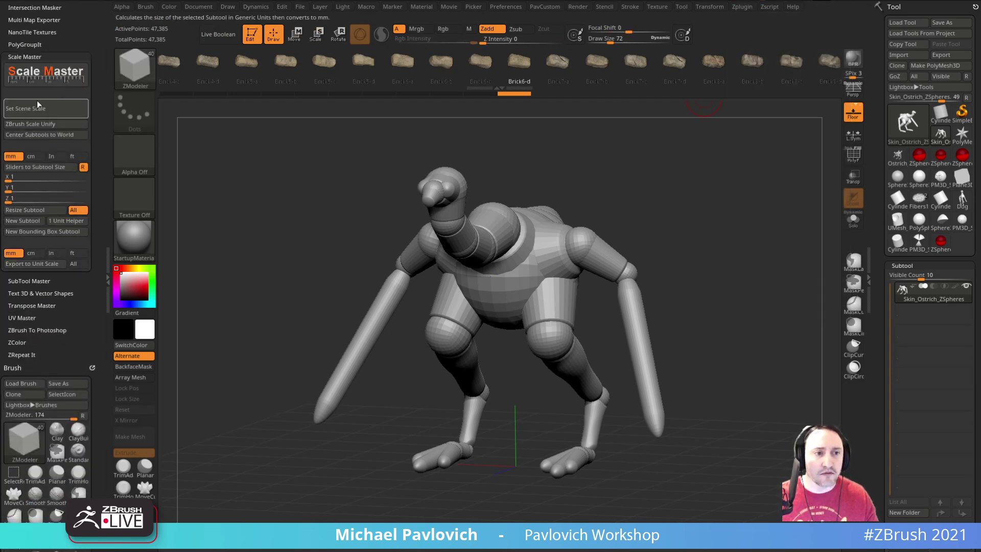
Set the Draw Size to 31, add a 1 mm unit helper cube with Scale Master, and compare it with the ostrich.
key("s")
left_click_drag(285, 233, 278, 233)
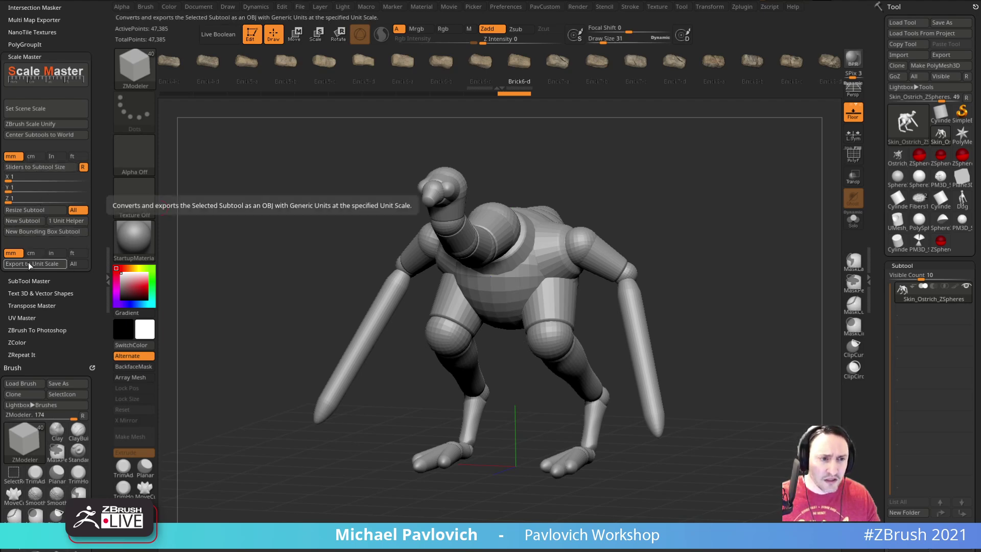
left_click(57, 222)
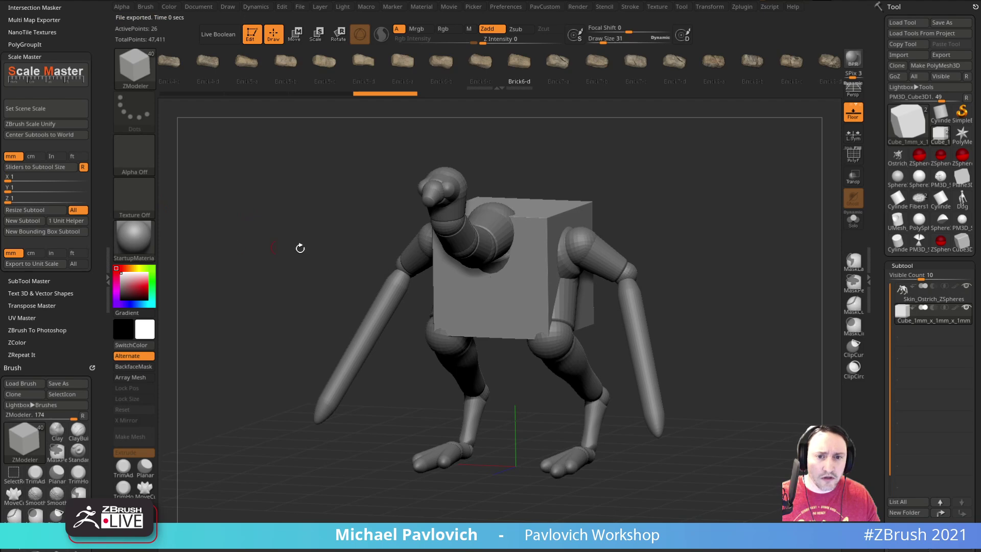
left_click_drag(590, 165, 493, 219)
left_click_drag(696, 160, 675, 199)
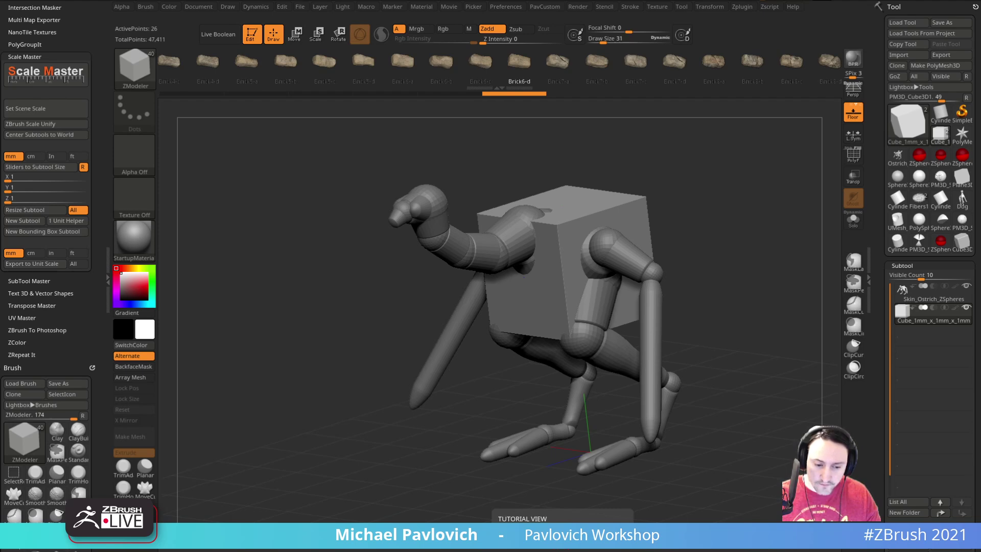
Switch to the browser and search the Top Tips Collection Day 2 video for the raised floral ornament segment around 13:26.
left_click_drag(552, 551, 625, 24)
left_click(180, 459)
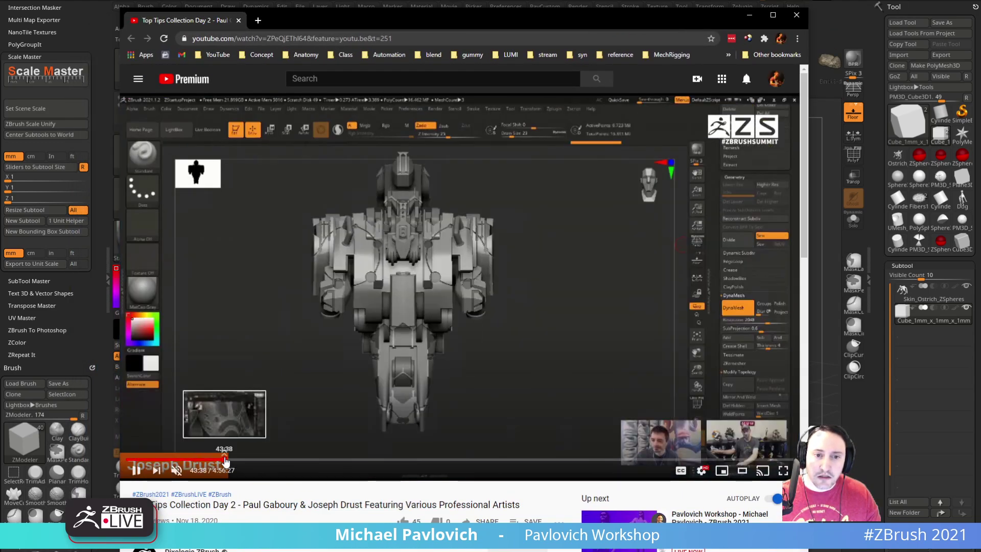
left_click(224, 460)
left_click(259, 459)
left_click(158, 460)
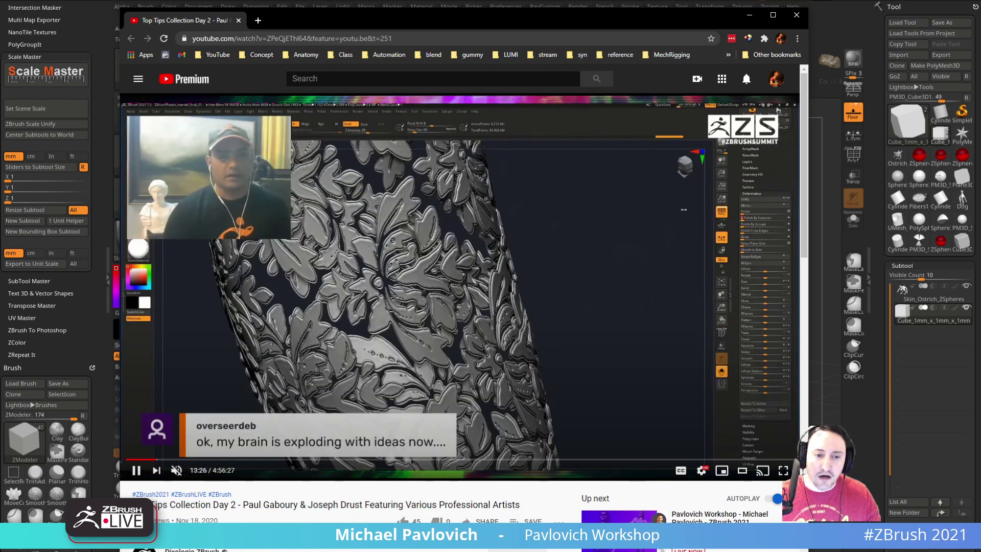
mouse_move(367, 258)
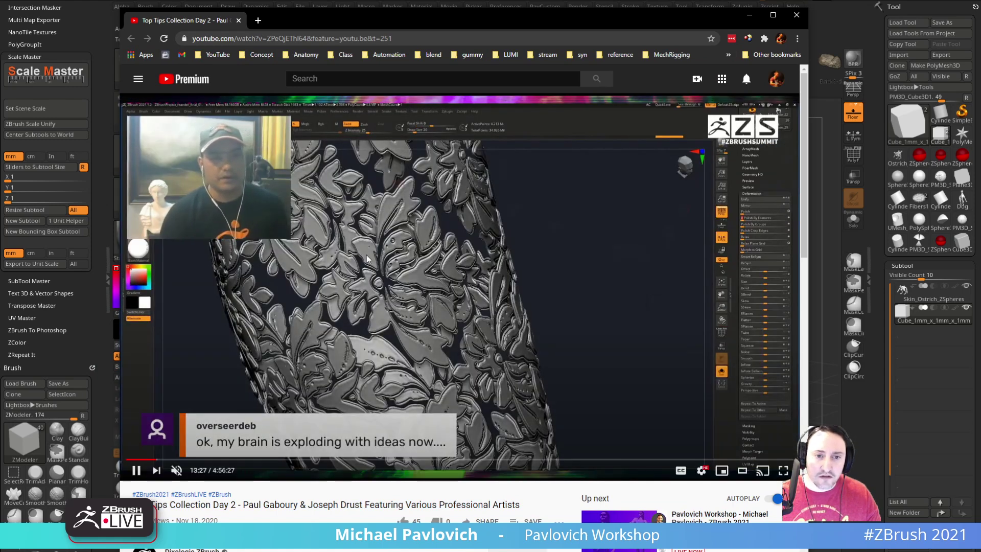
Review the floral-pattern workflow on the arm in the video, sampling from about 5:13 through 13:11.
left_click(153, 460)
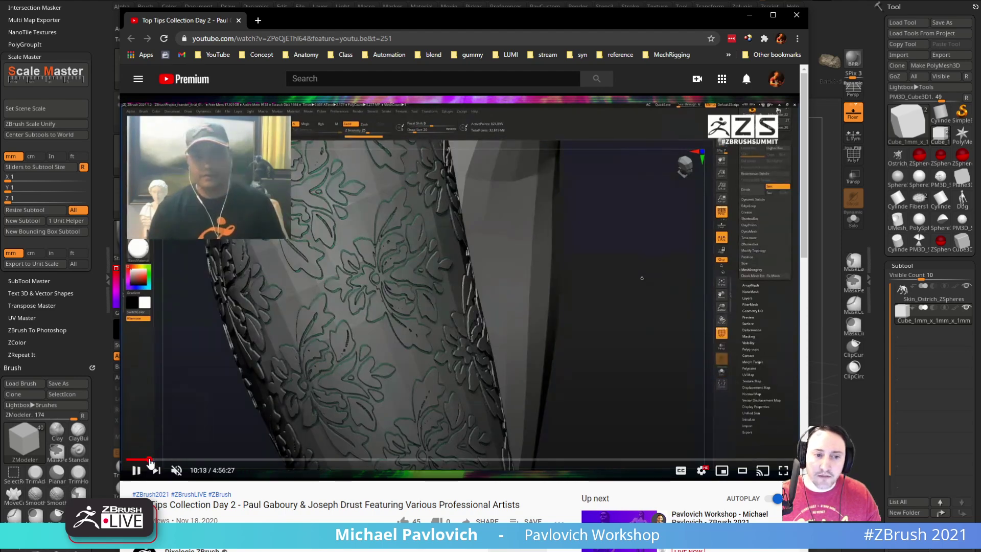
left_click(145, 460)
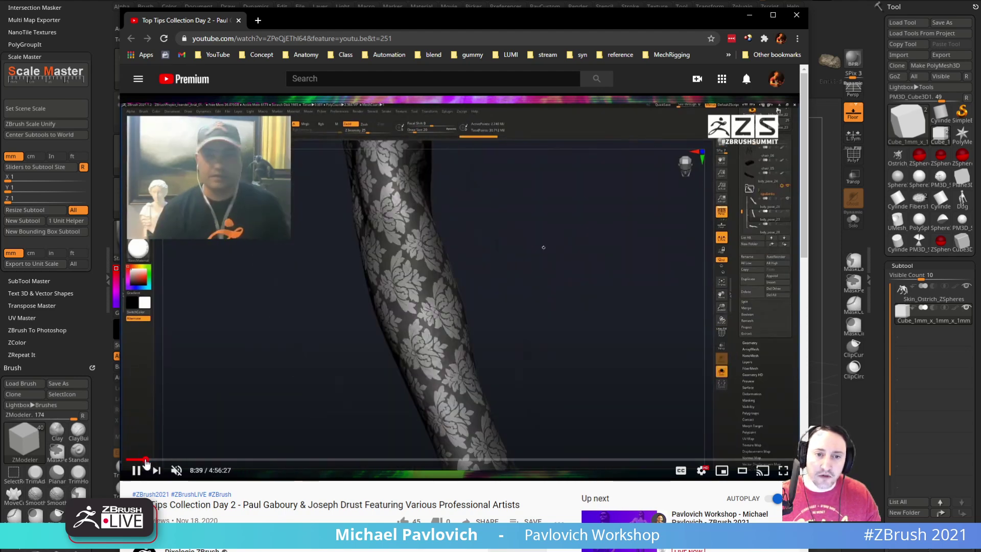
left_click(142, 461)
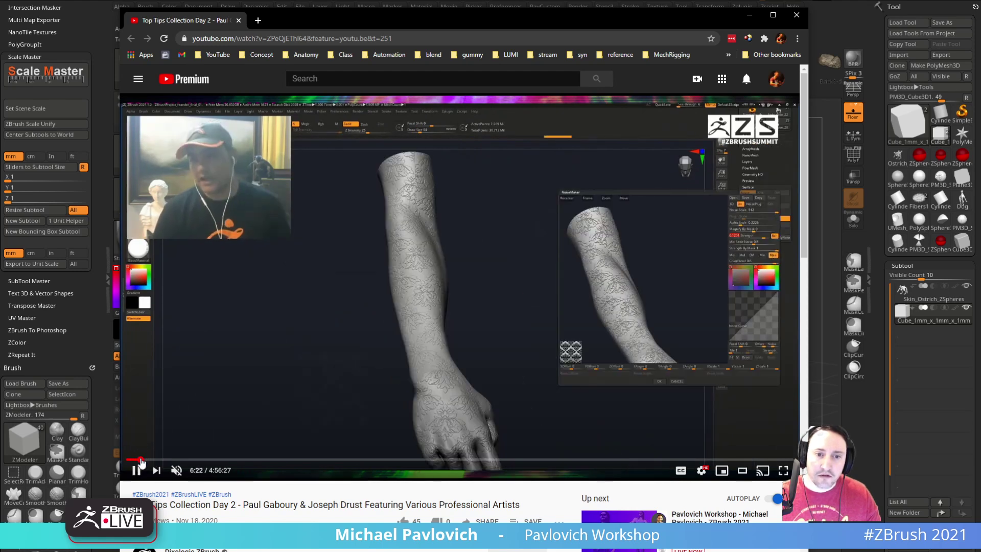
left_click(137, 461)
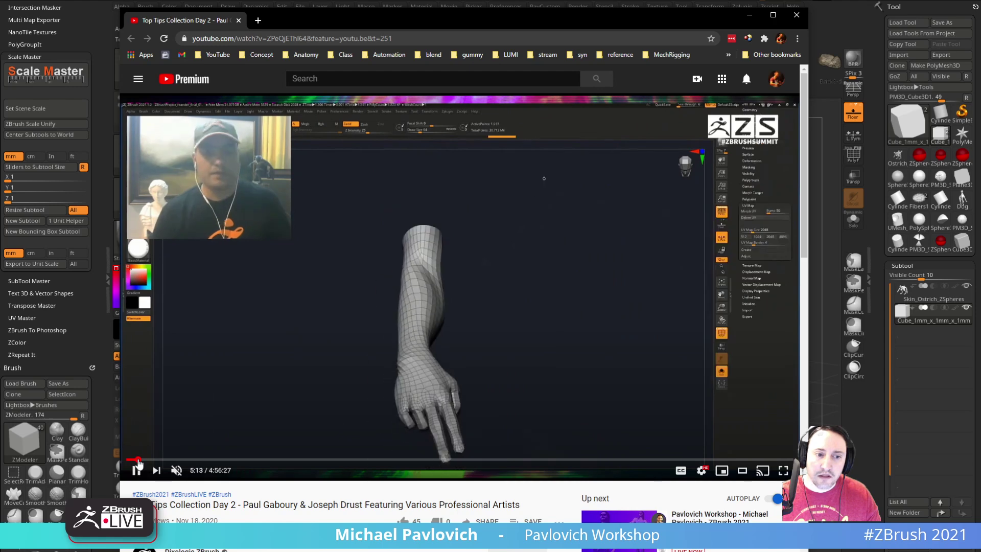
left_click(144, 462)
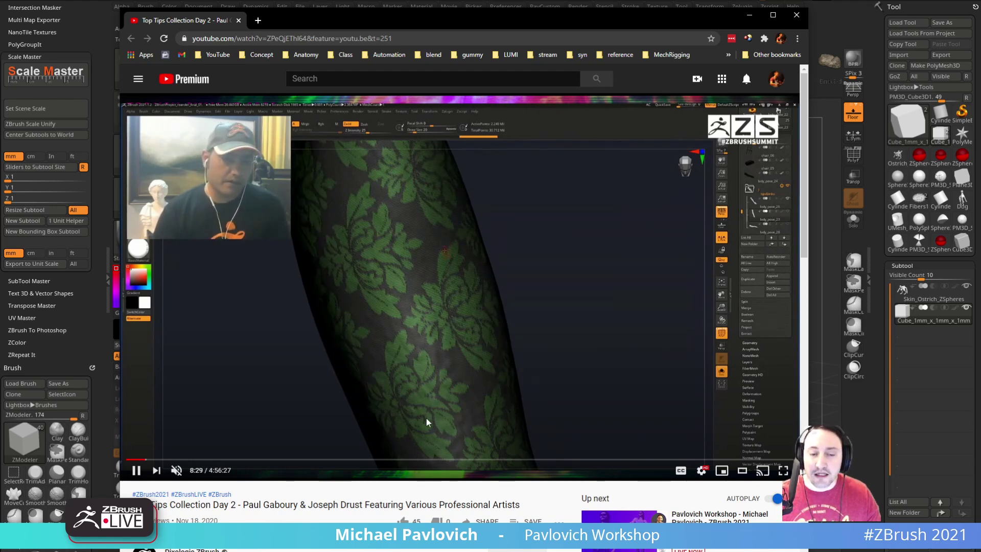
left_click(147, 461)
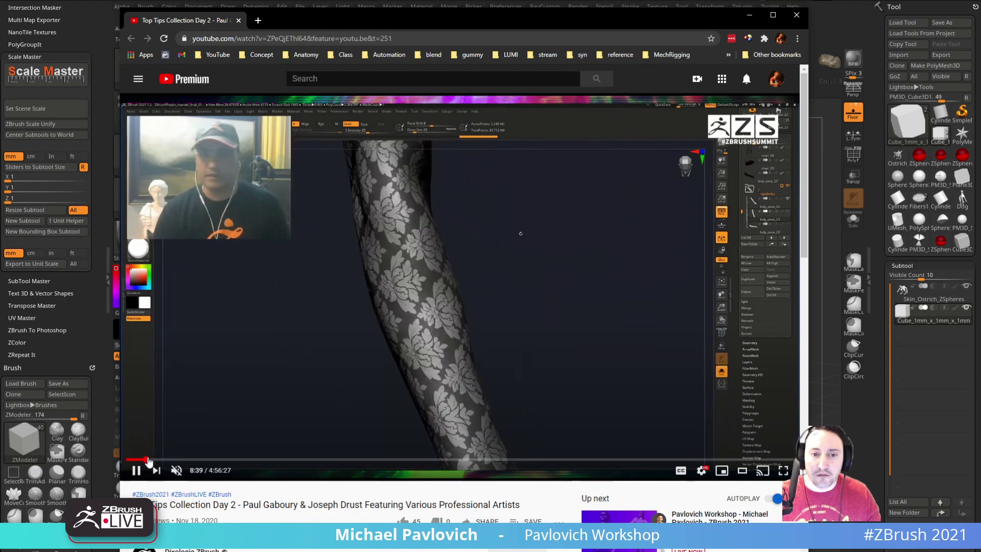
left_click(148, 461)
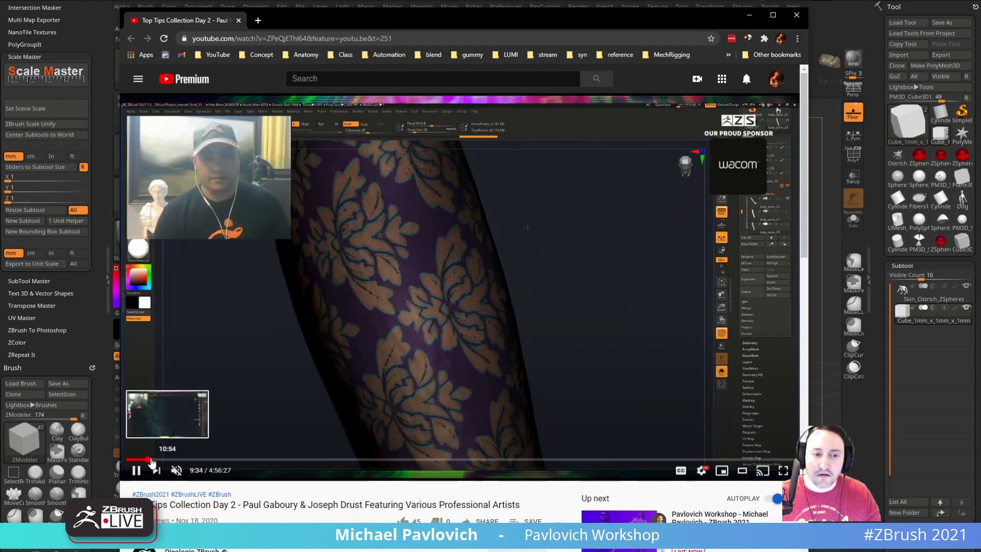
left_click(151, 461)
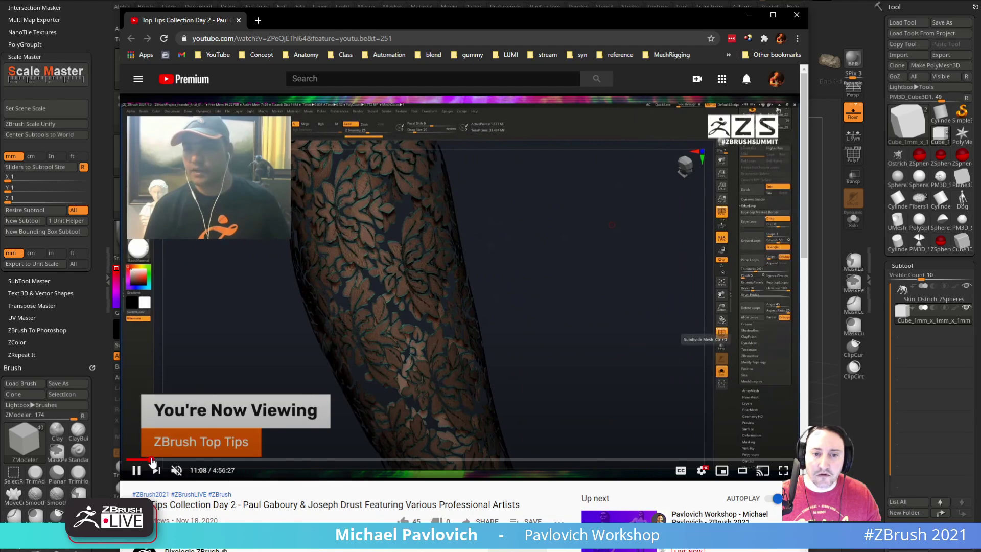
left_click(153, 461)
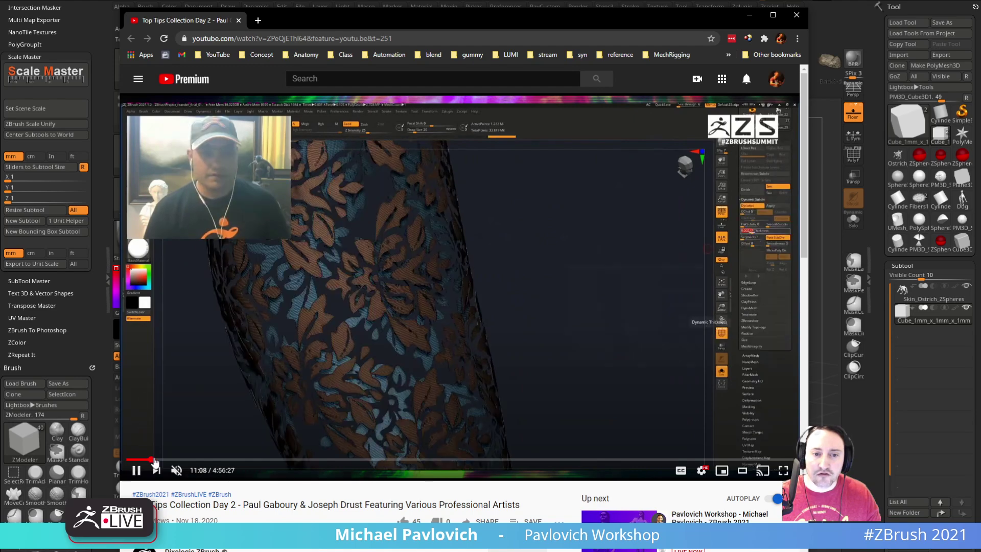
left_click(155, 460)
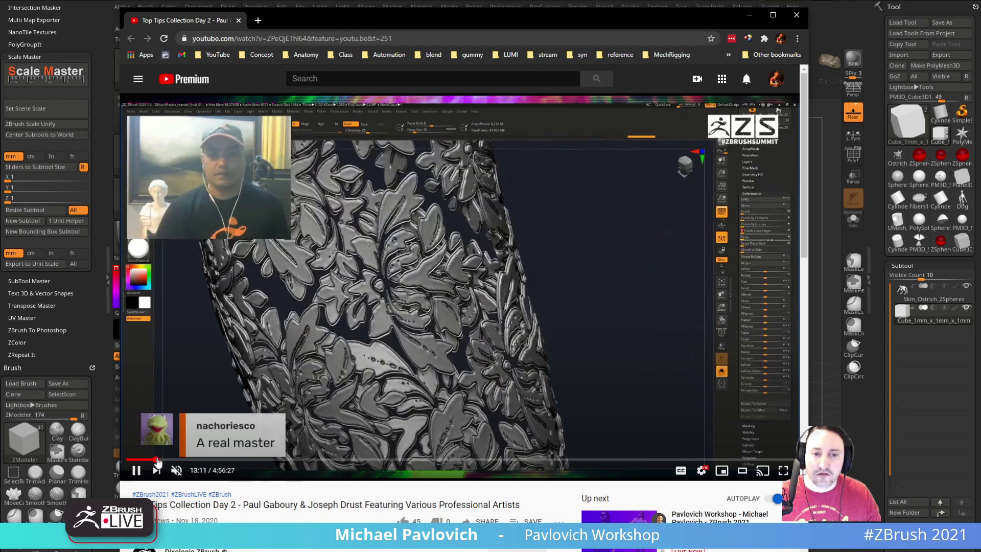
Look for the finished patterned arm in the video, jumping ahead to the segment around 17:30.
left_click(163, 461)
left_click(167, 461)
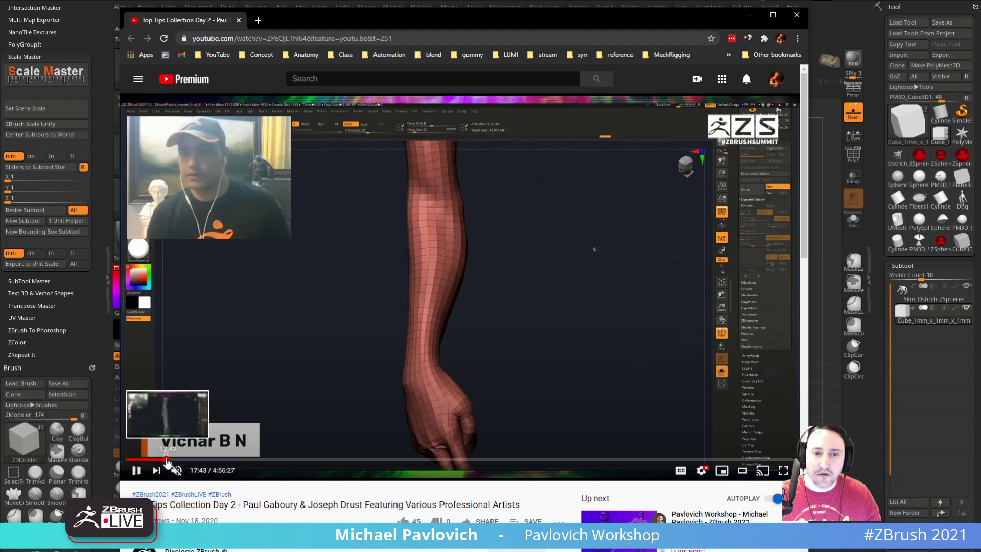
left_click(170, 462)
left_click(176, 463)
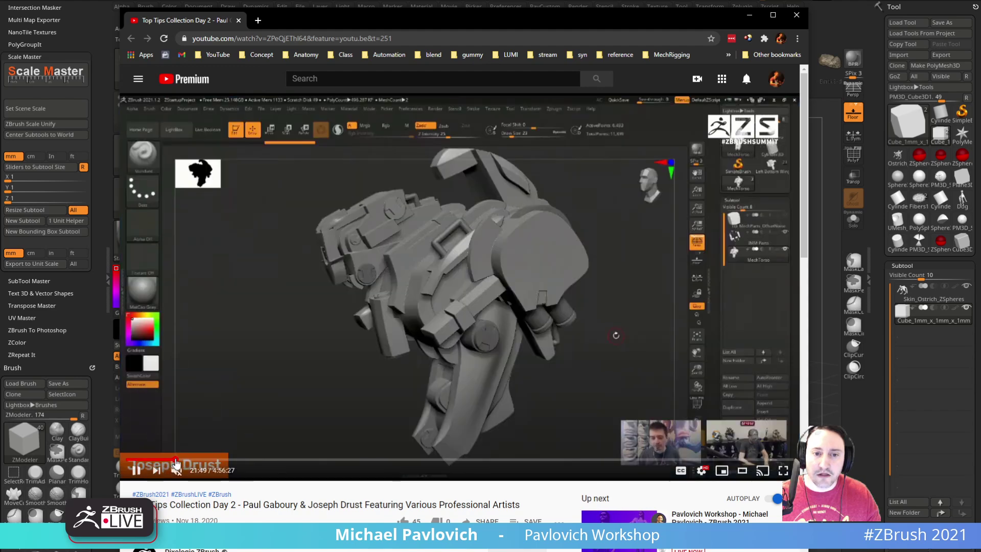
left_click(166, 462)
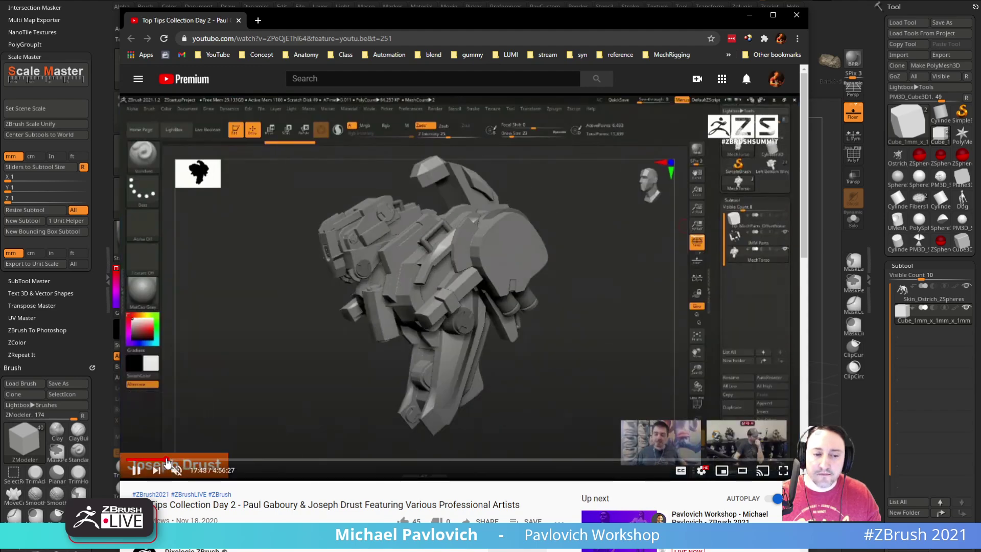
left_click(166, 461)
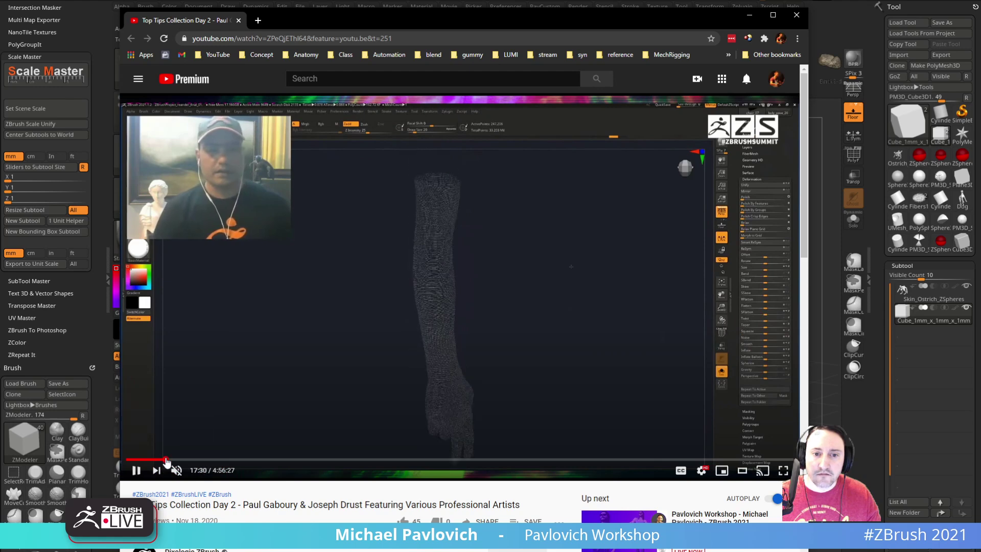
left_click(166, 461)
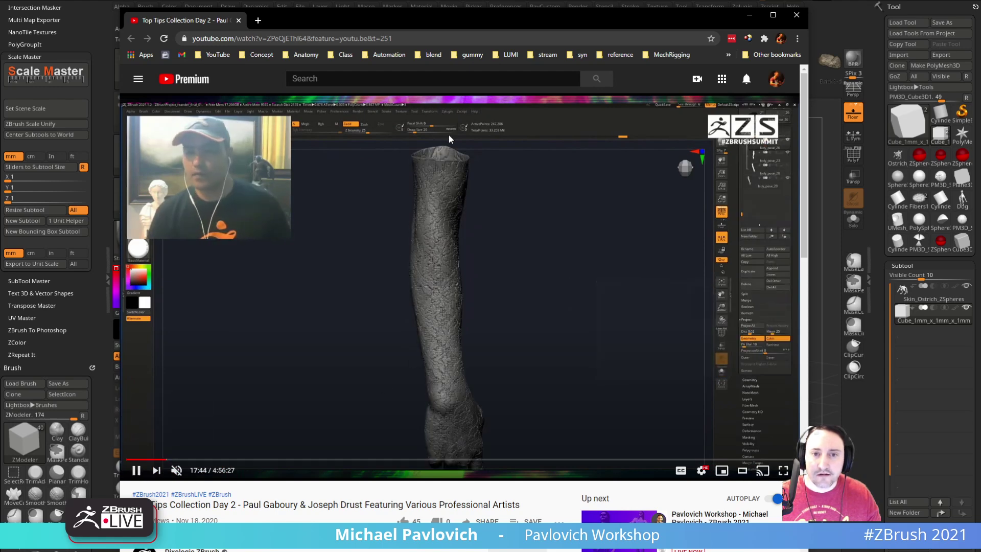
Switch back to ZBrush, clear the canvas, draw a Sphere3D, convert it to a PolyMesh3D and frame it with polyframe shown.
key("alt+Tab")
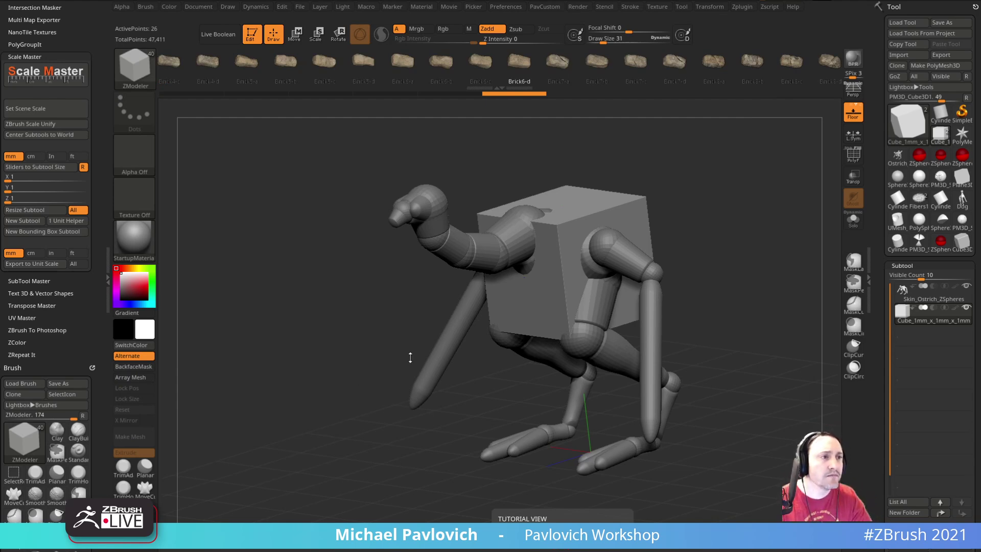
left_click(250, 33)
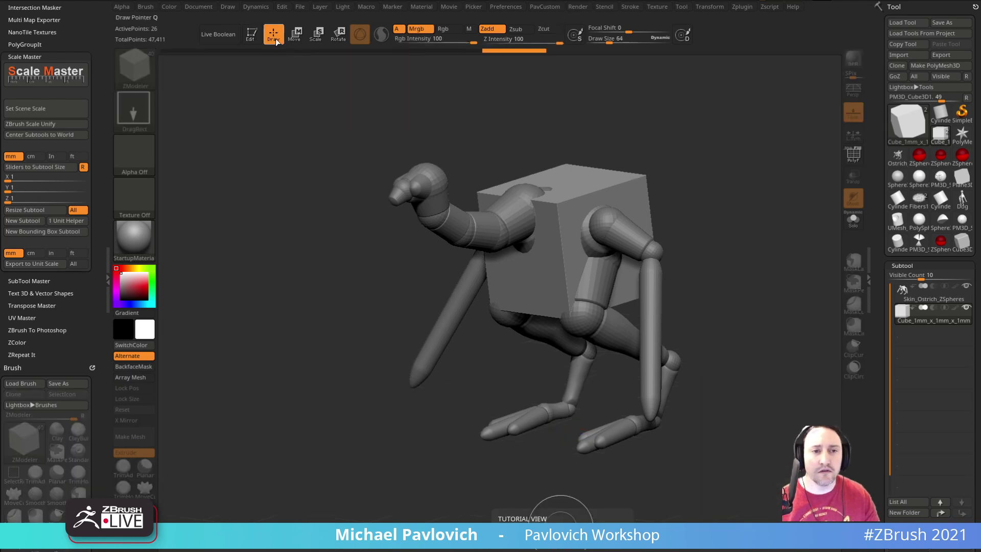
key("ctrl+n")
left_click(897, 111)
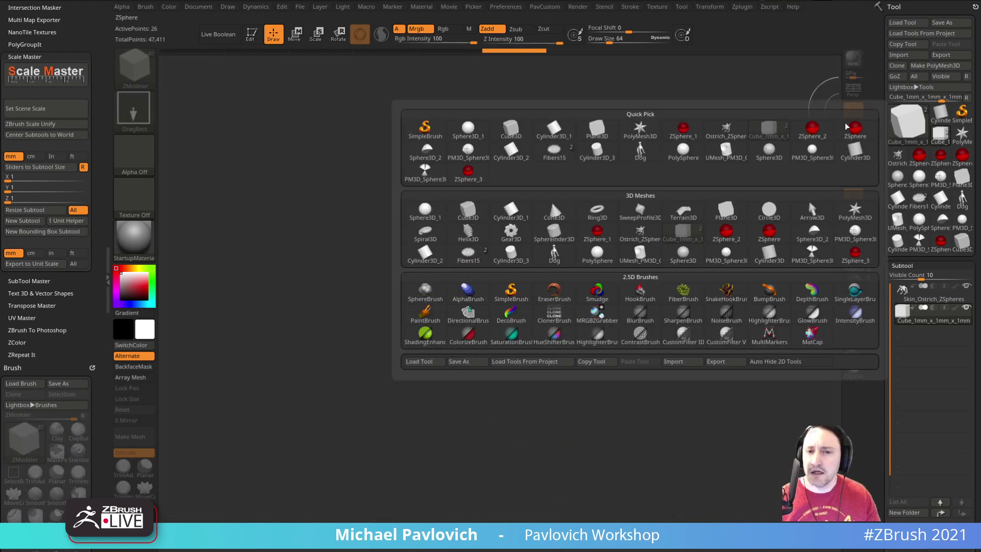
left_click(466, 152)
left_click_drag(441, 299, 480, 412)
left_click(246, 43)
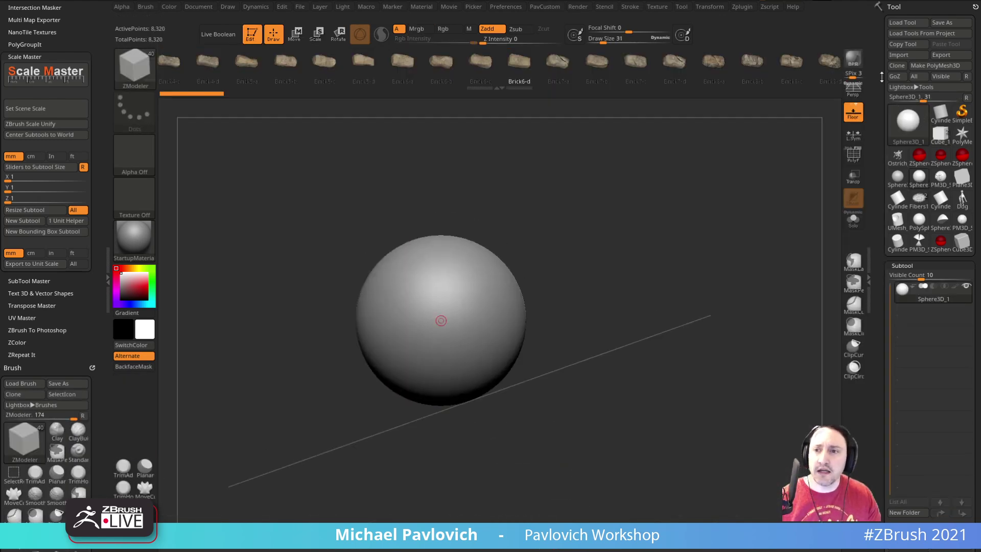
left_click(921, 67)
left_click(853, 155)
mouse_move(722, 221)
left_mouse_down("shift")
mouse_move(684, 245)
mouse_move(686, 222)
left_mouse_up("shift")
key("f")
left_click(848, 148)
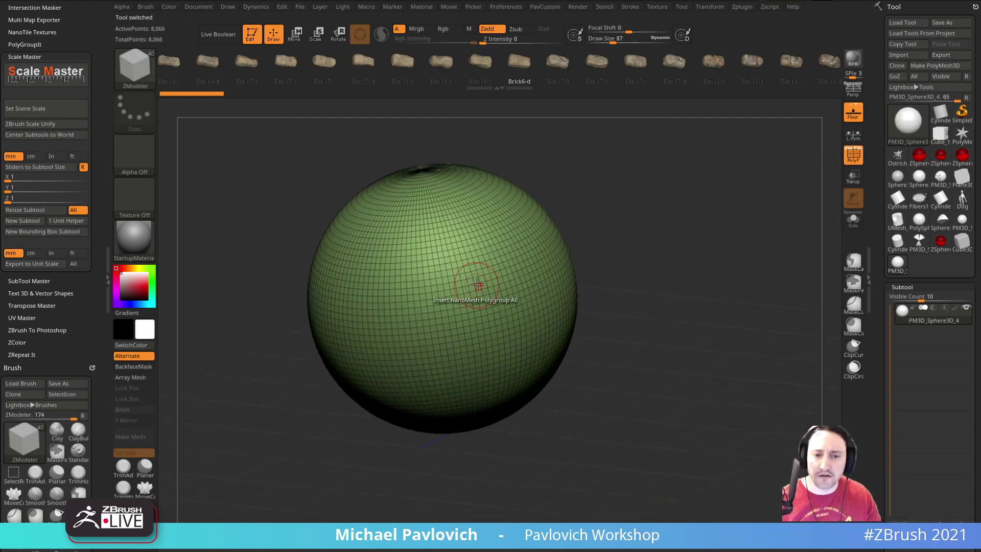
Mask a slanted oval patch on the sphere, apply Edgeloop Masked Border, and isolate and reshow the resulting polygroup.
mouse_move(497, 228)
left_mouse_down("ctrl")
mouse_move(509, 277)
mouse_move(464, 305)
mouse_move(471, 278)
left_mouse_up("ctrl")
key("ctrl+w")
key("ctrl+z")
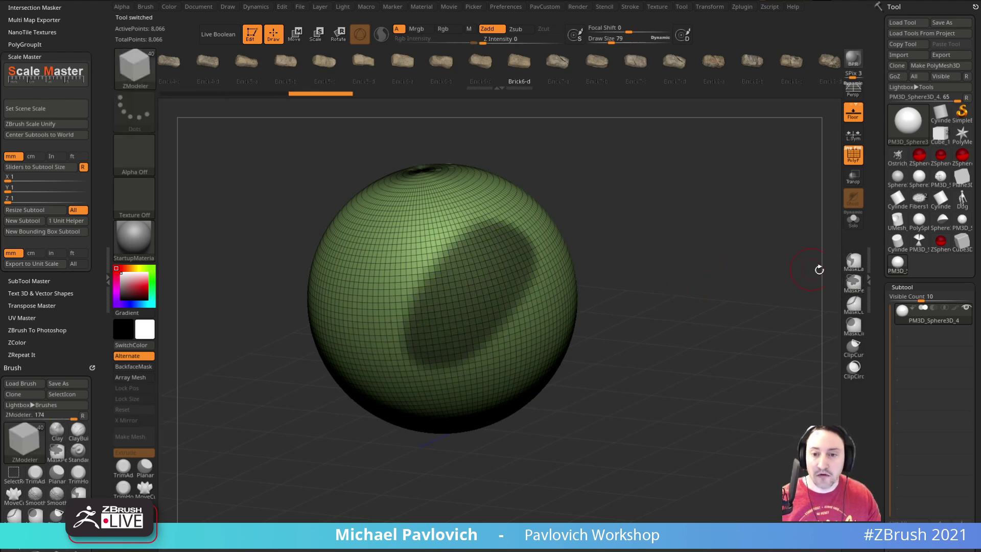
left_click_drag(889, 320, 892, 214)
left_click(899, 227)
key("b")
key("z")
key("m")
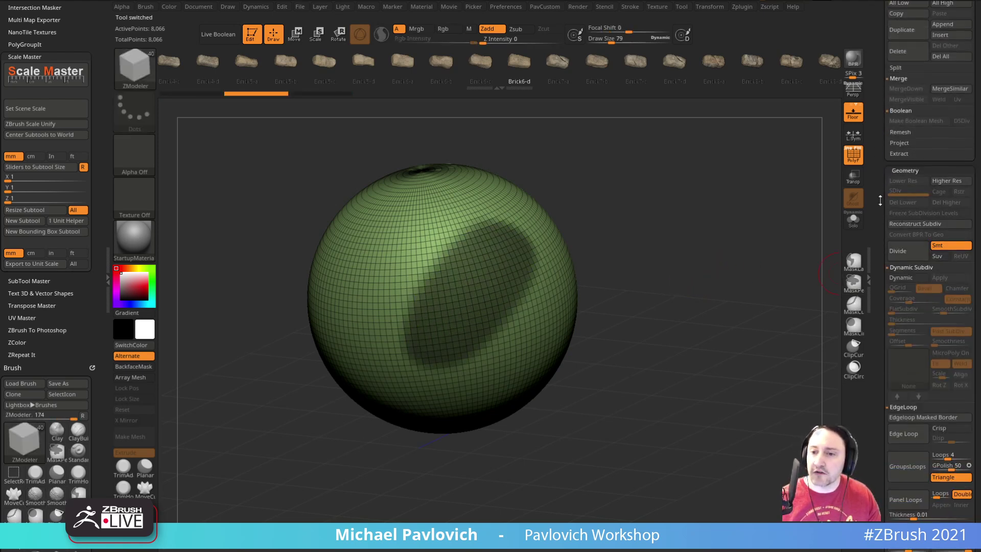
left_click(901, 418)
left_click(526, 281, "ctrl+shift")
left_click(700, 282, "ctrl+shift")
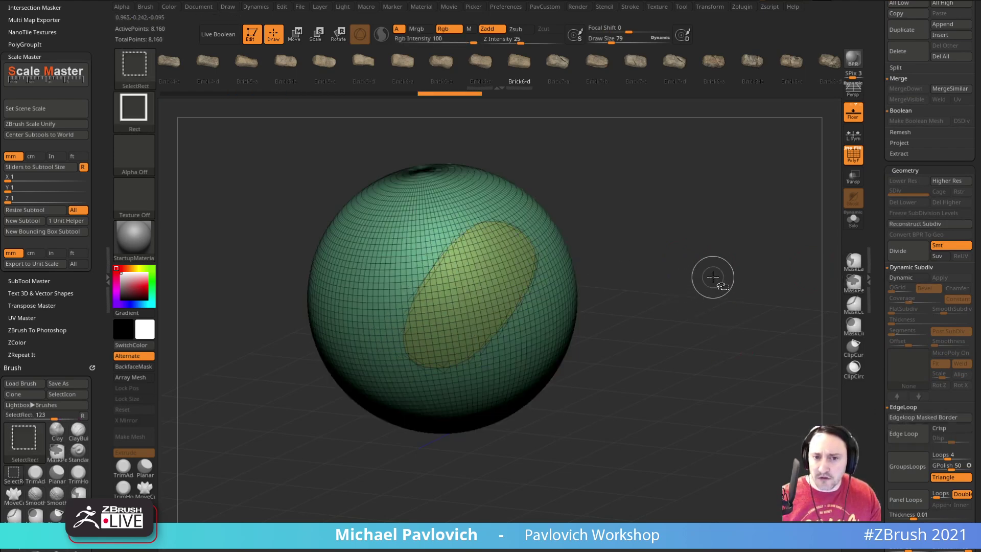
Undo the masked-border edge loop and clear the mask from the sphere.
key("ctrl+z")
key("ctrl+z")
key("ctrl+z")
key("ctrl+z")
mouse_move(702, 216)
left_mouse_down("ctrl")
mouse_move(743, 288)
mouse_move(714, 267)
mouse_move(675, 194)
left_mouse_up("ctrl")
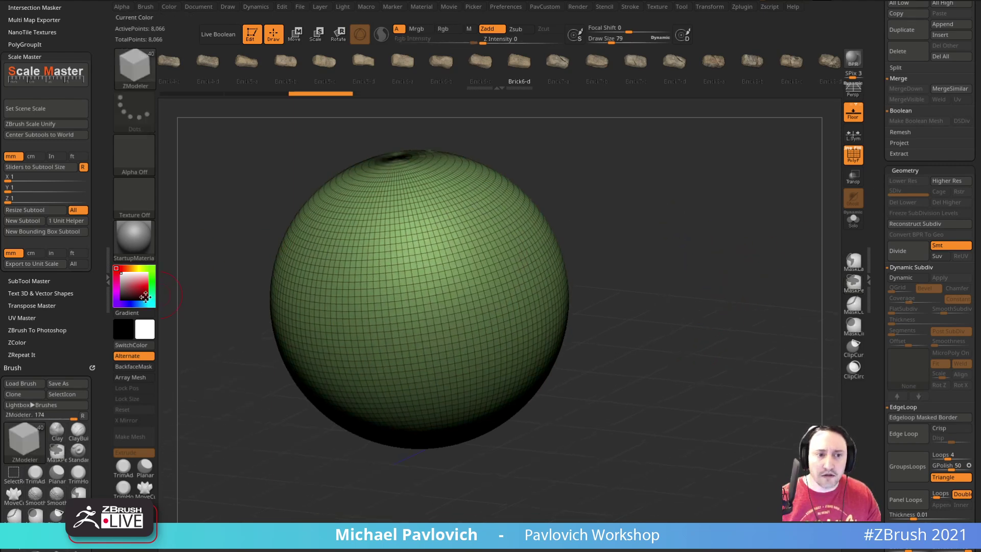
Choose red as the active color, enable polypaint display for the sphere subtool and hide its polyframe.
left_click(147, 287)
left_click_drag(879, 148, 879, 316)
left_click(954, 293)
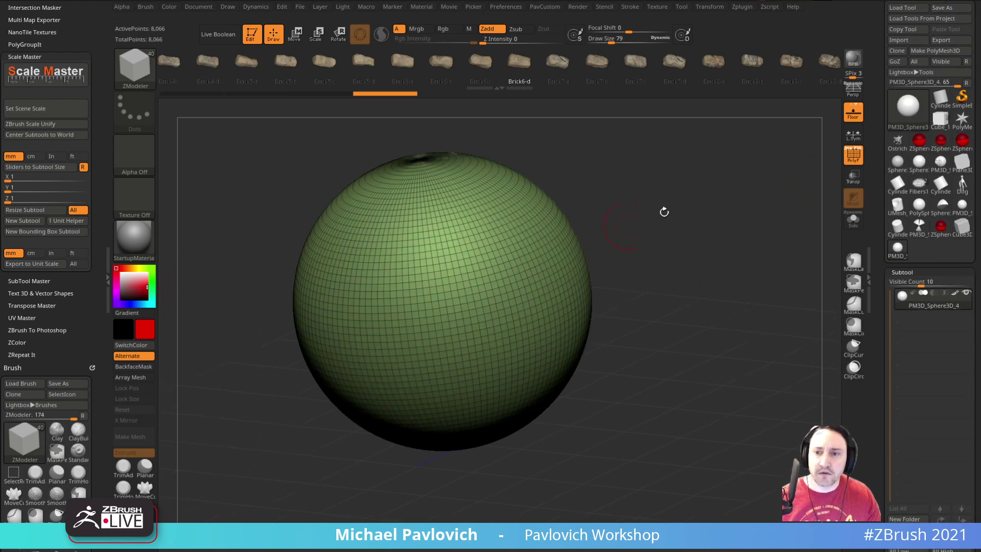
left_click(853, 155)
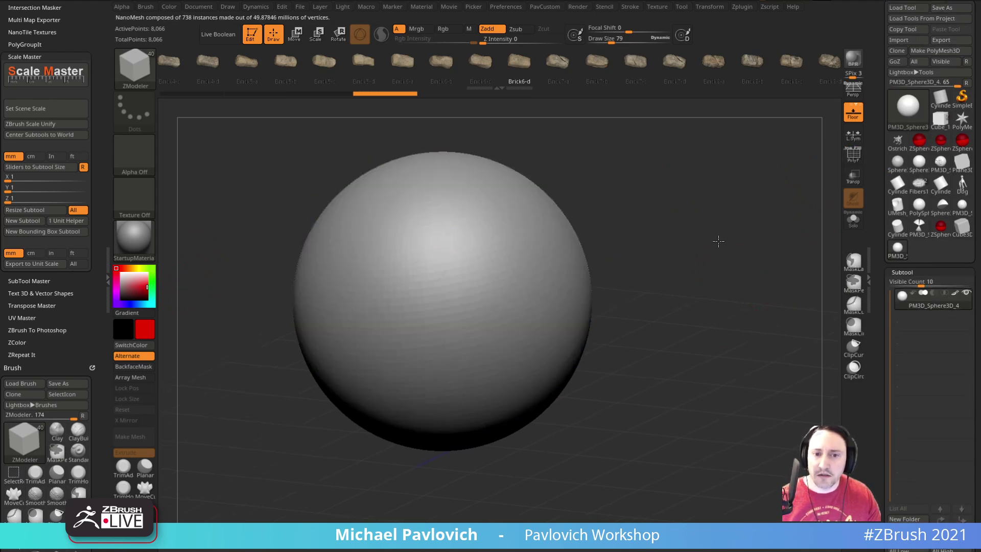
left_click_drag(709, 224, 700, 207)
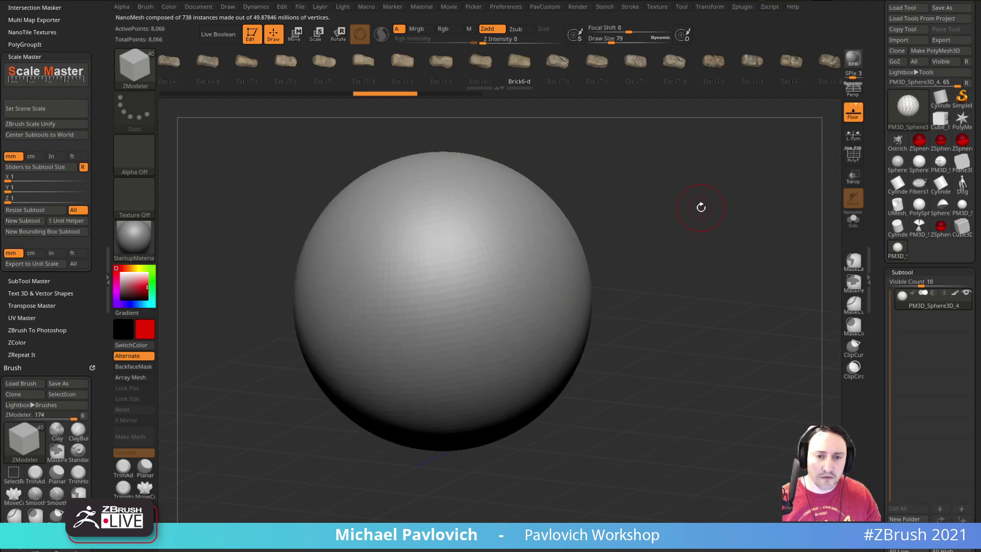
Polypaint two separate red ovals on the sphere's front using the Standard brush with Rgb on and Zadd off.
key("b")
key("s")
key("t")
left_click(449, 30)
left_click(487, 30)
mouse_move(502, 239)
left_mouse_down()
mouse_move(475, 226)
mouse_move(433, 269)
left_mouse_up()
left_click_drag(730, 260, 675, 270, "alt")
mouse_move(587, 222)
left_mouse_down()
mouse_move(599, 210)
mouse_move(541, 245)
left_mouse_up()
mouse_move(484, 274)
left_mouse_down()
mouse_move(496, 248)
mouse_move(470, 258)
left_mouse_up()
mouse_move(703, 270)
left_mouse_down()
mouse_move(690, 263)
mouse_move(705, 285)
mouse_move(718, 274)
left_mouse_up()
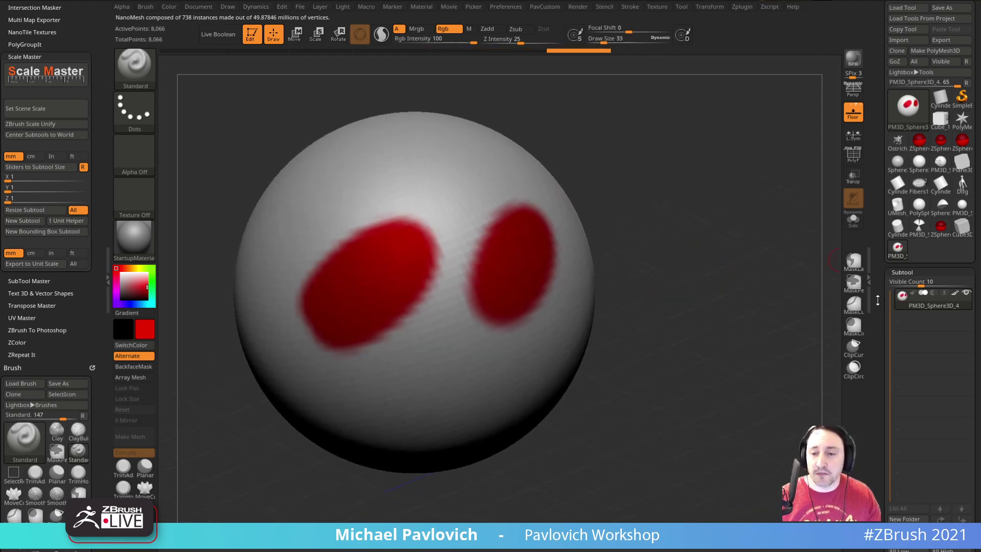
Create polygroups from the sphere's polypaint and toggle the paint display to inspect the group borders.
scroll(879, 308, "down", 5)
key("shift")
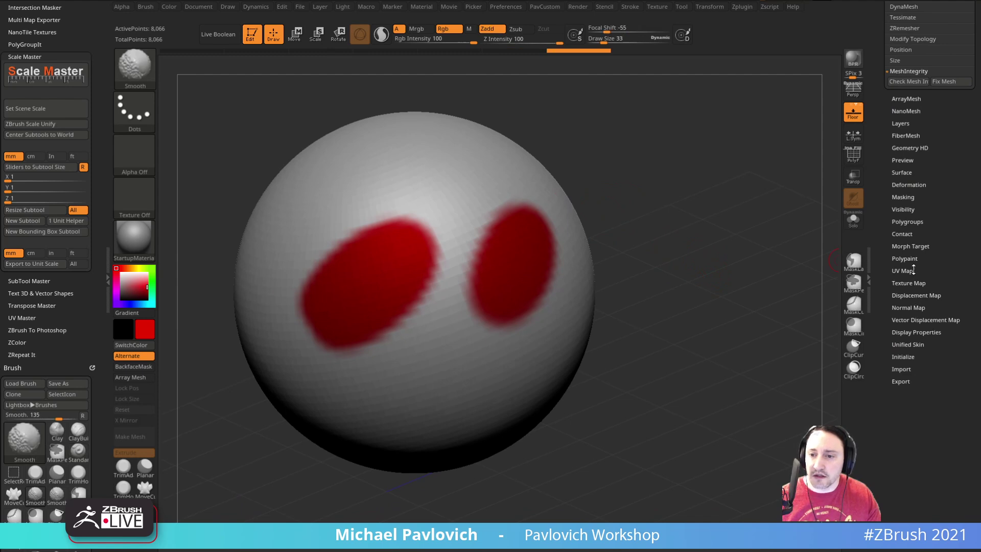
left_click(903, 222)
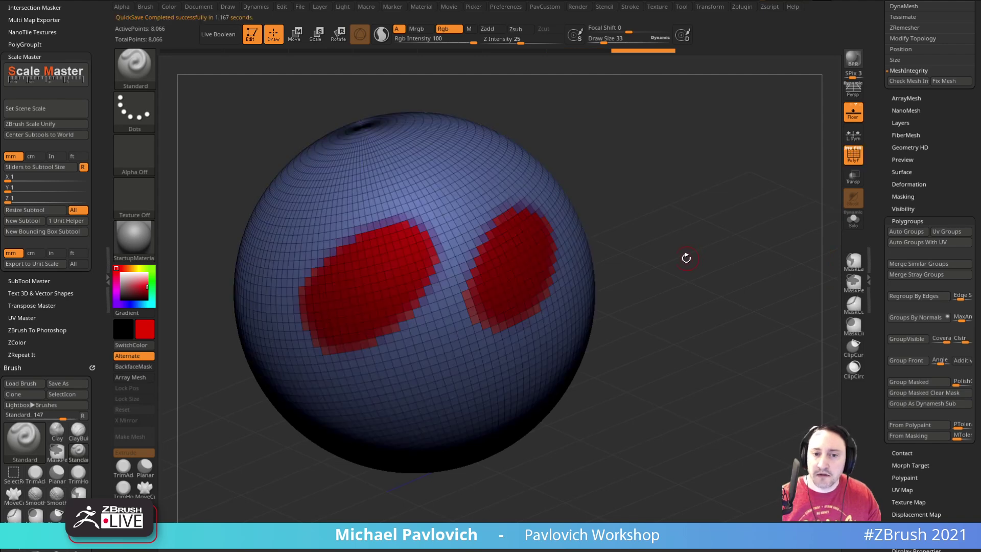
left_click_drag(883, 175, 885, 361)
left_click(953, 104)
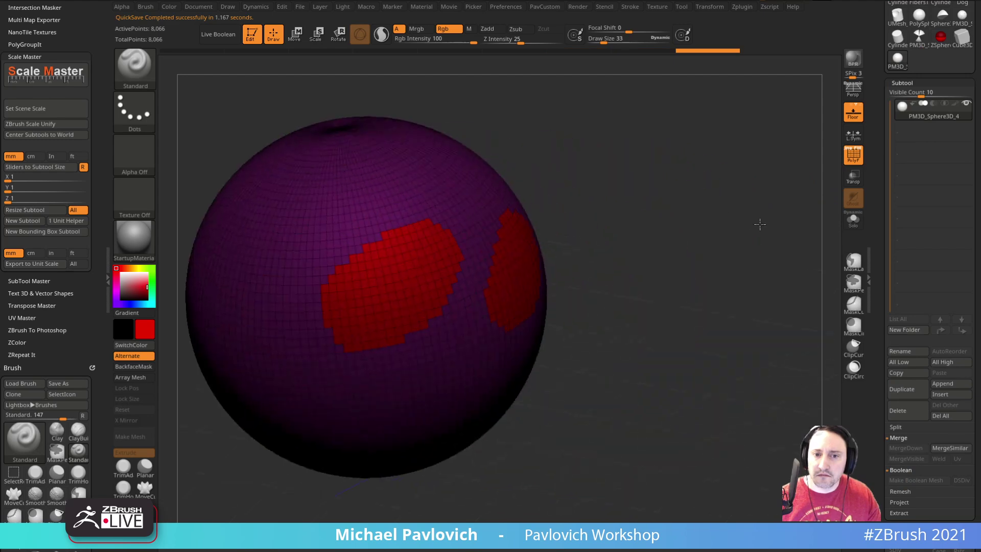
left_click(953, 104)
left_click_drag(755, 226, 771, 226)
Undo the polygroups made from the polypaint on the sphere.
left_click_drag(882, 200, 884, 59)
key("ctrl+z")
key("ctrl+z")
key("ctrl+z")
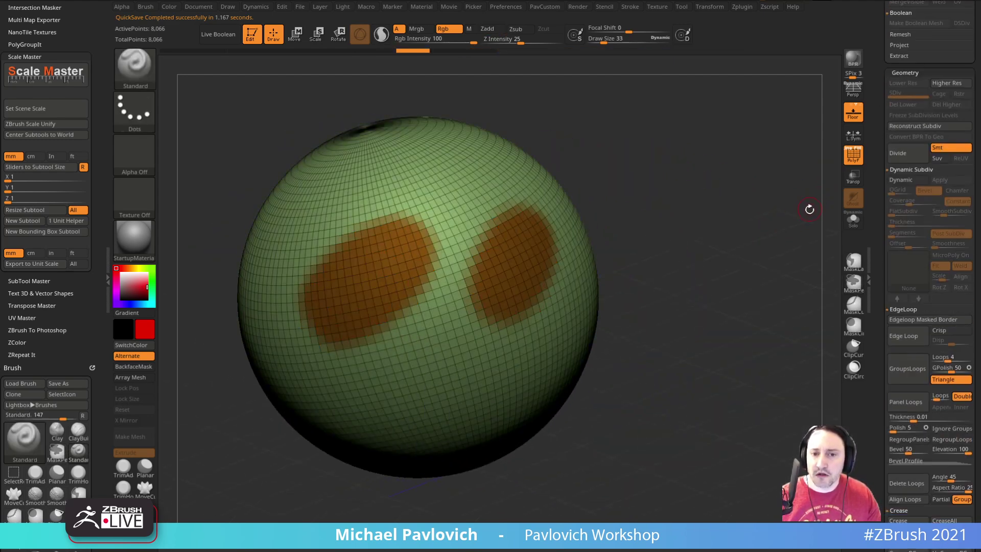
Close the polygroup options and open the sphere's masking options.
left_click_drag(882, 199, 878, 96)
scroll(878, 95, "down", 3)
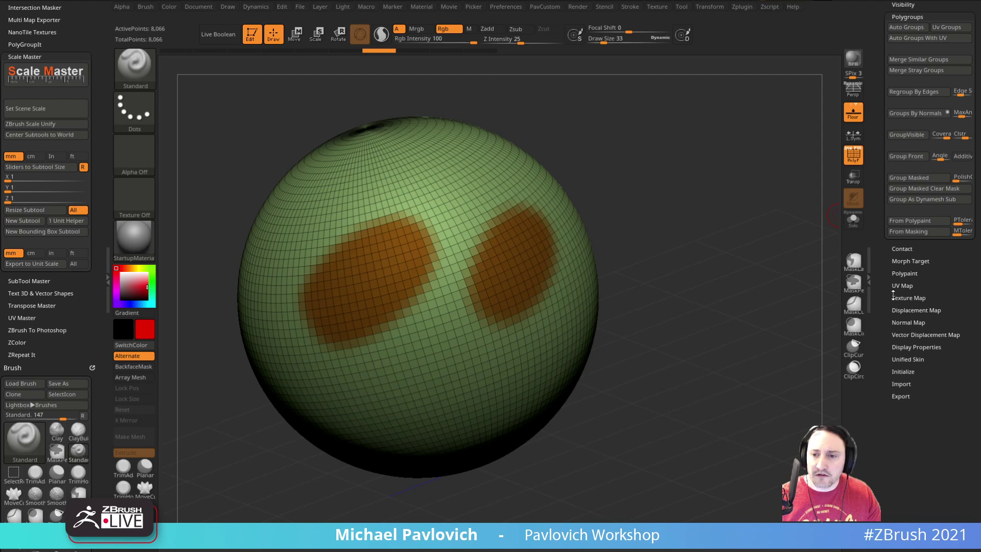
scroll(896, 291, "up", 7)
key("shift")
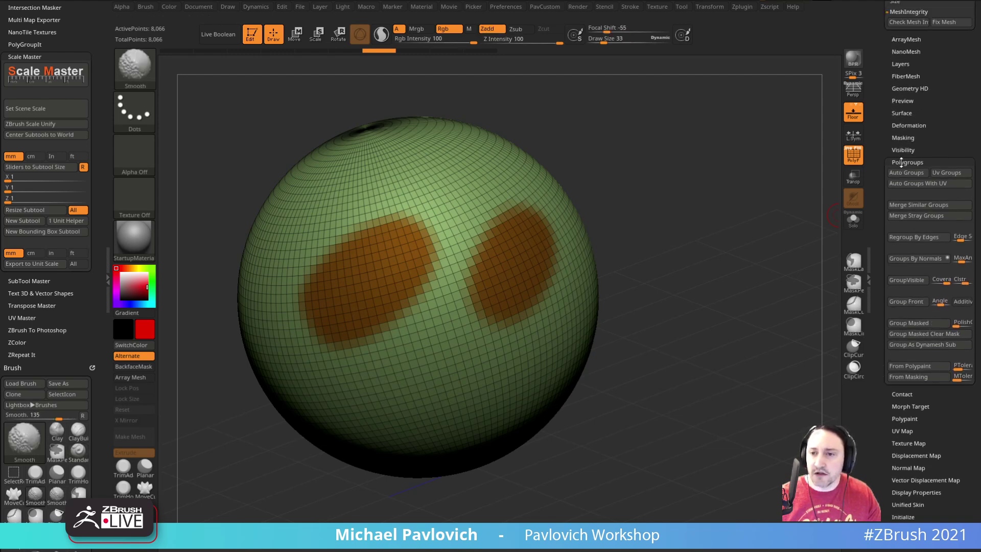
left_click(900, 162)
left_click(902, 137)
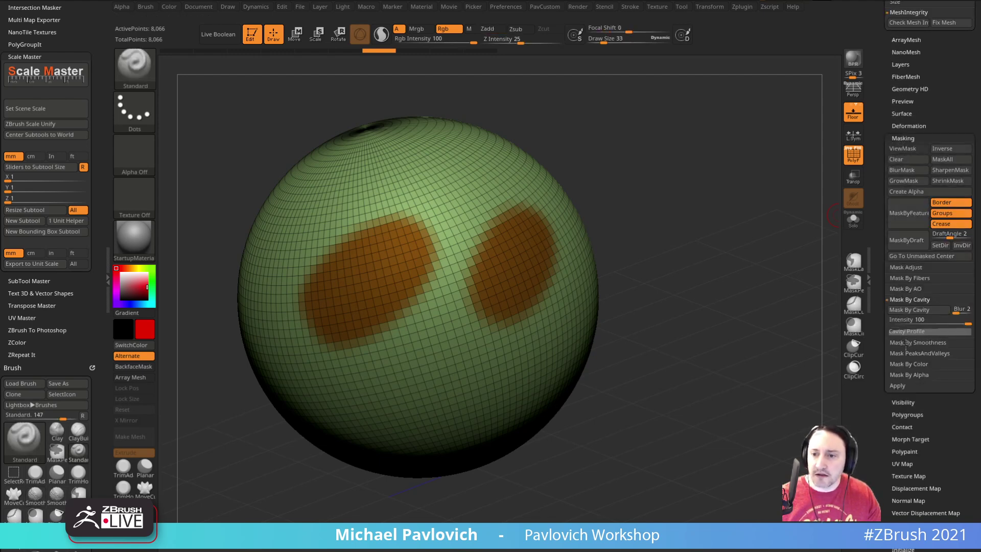
key("shift")
left_click_drag(747, 244, 767, 253)
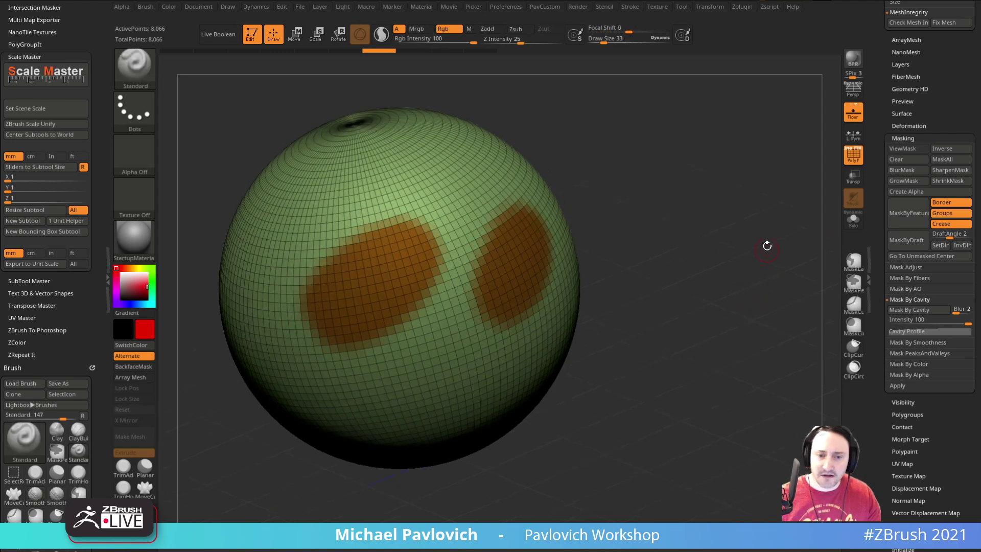
Undo both red painted ovals and subdivide the sphere twice.
key("ctrl")
key("ctrl+z")
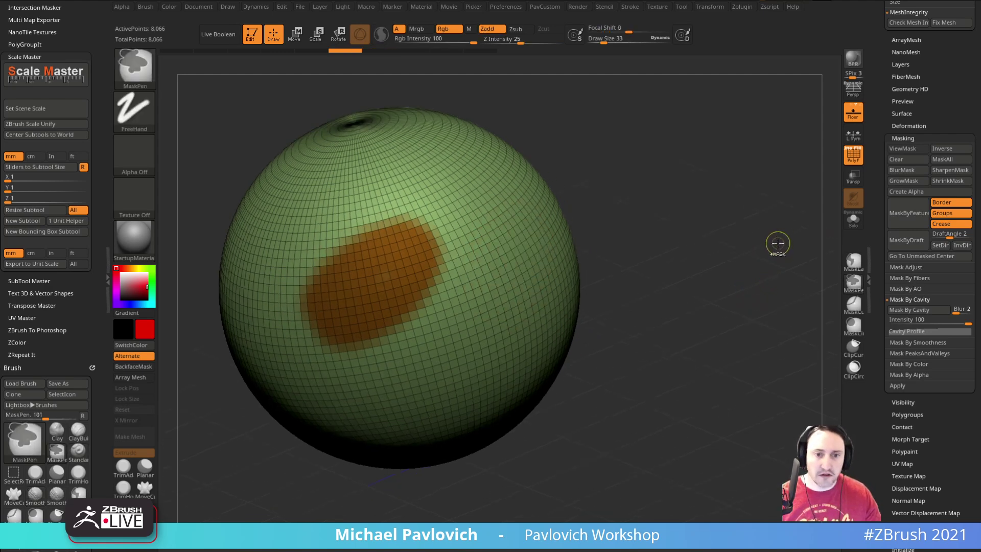
key("ctrl+z")
key("ctrl+d")
Polypaint three separate red spots on the sphere's front, one at draw size 59 and two smaller ones at draw size 36.
left_click_drag(775, 245, 762, 271)
key("s")
left_click(417, 261)
left_click_drag(434, 246, 444, 250, "ctrl")
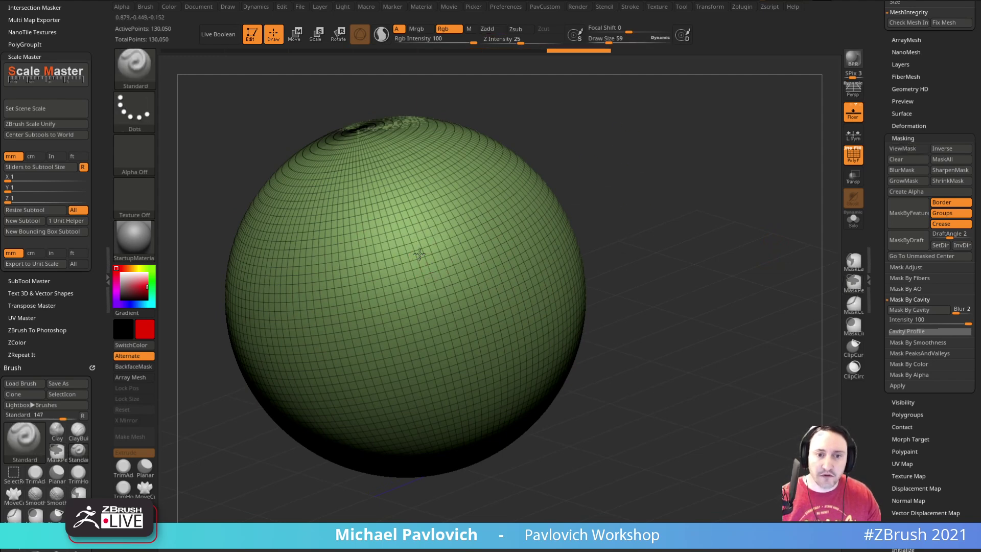
key("s")
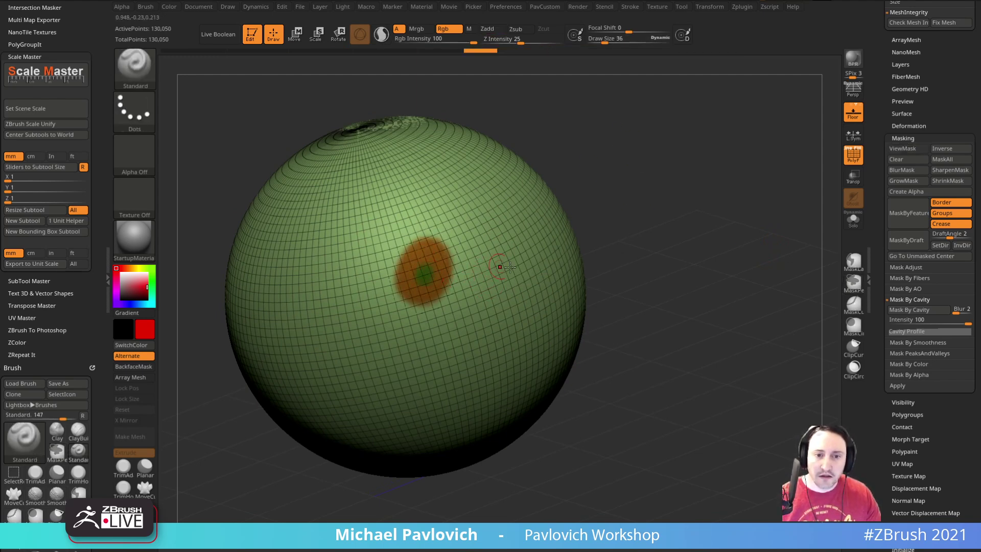
left_click_drag(492, 280, 504, 282, "ctrl")
left_click_drag(476, 201, 484, 220, "ctrl")
left_click_drag(634, 220, 572, 244)
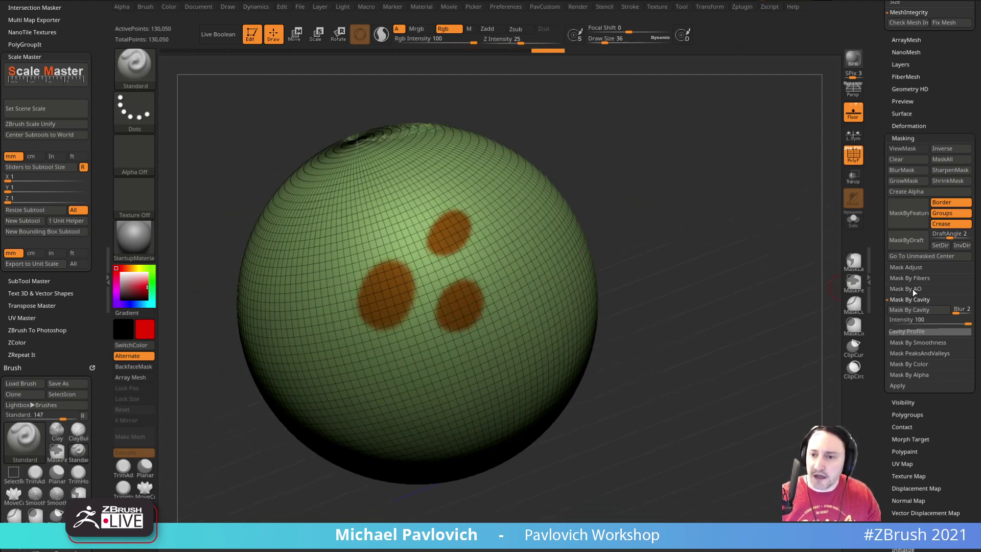
Choose blue, hide the polyframe and polypaint two blue spots on either side of the upper red spot.
left_click_drag(123, 301, 127, 304)
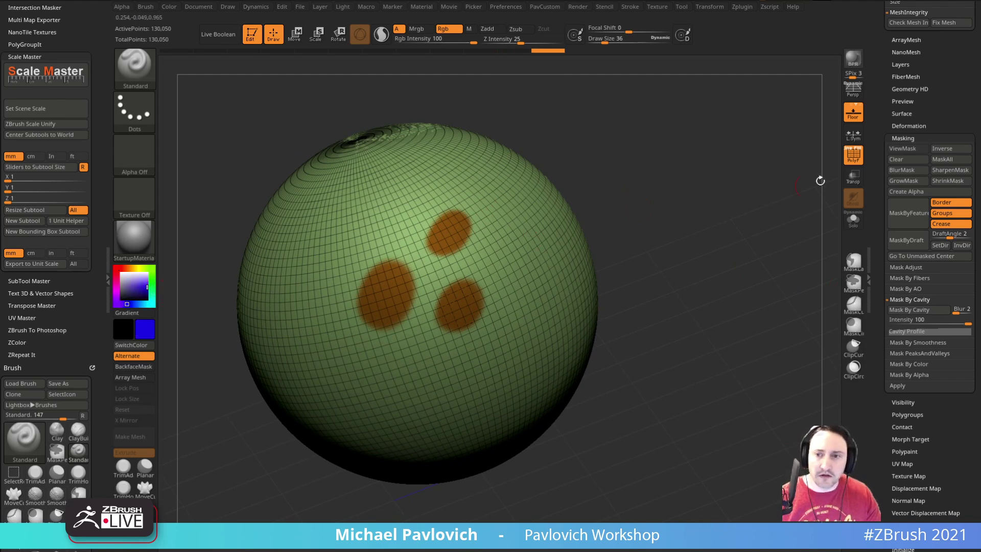
key("shift+f")
left_click_drag(493, 255, 503, 256)
left_click_drag(401, 225, 397, 238)
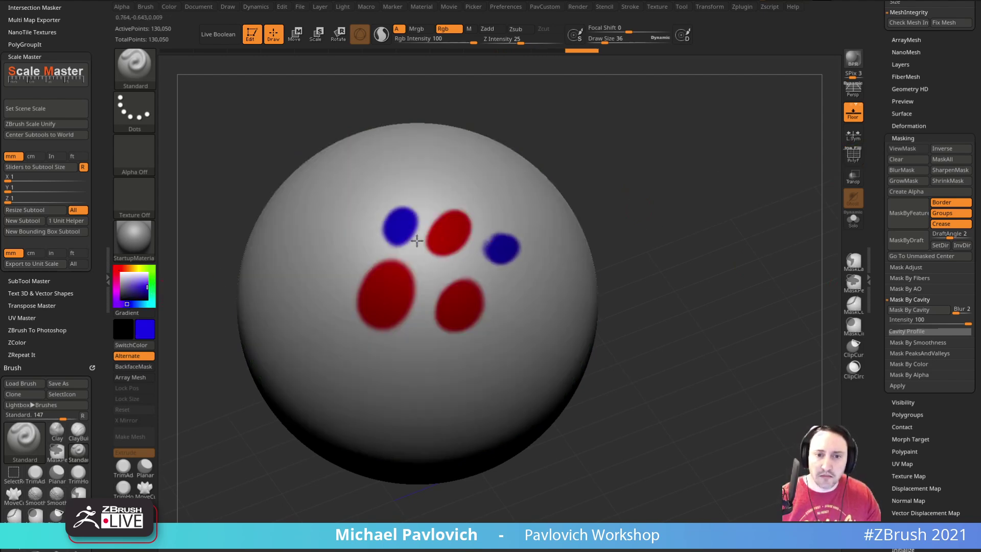
left_click_drag(493, 241, 489, 236)
Choose bright green and polypaint two green spots above the blue ones.
left_click(152, 269)
left_click_drag(496, 204, 499, 199)
left_click_drag(420, 189, 425, 183)
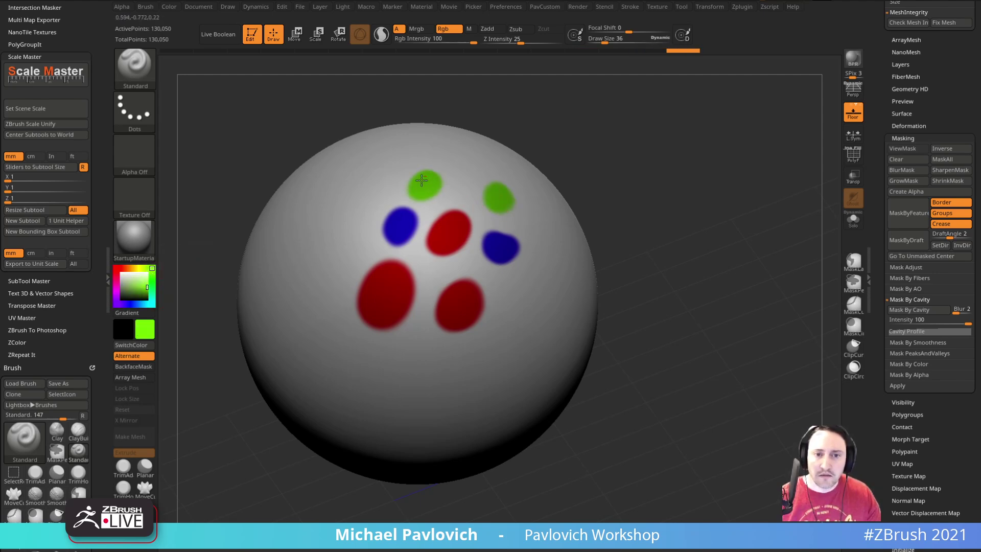
Mask only the red spots with Mask By Polypaint, using the red sampled from the preview at tolerance 30.
left_click(908, 299)
left_click(905, 333)
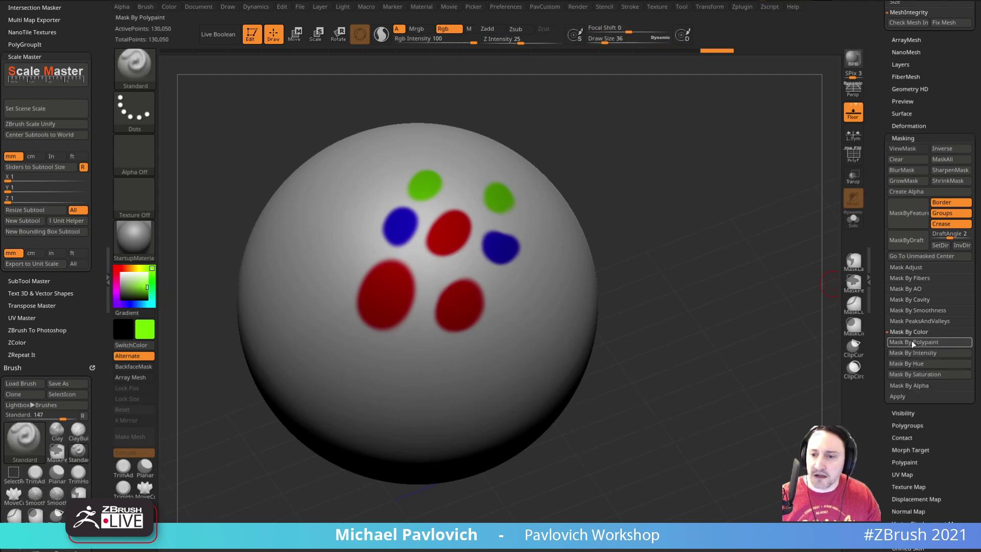
left_click(912, 342)
left_click_drag(794, 301, 754, 304)
mouse_move(734, 246)
left_mouse_down("alt")
mouse_move(604, 254)
mouse_move(621, 252)
left_mouse_up("alt")
left_click(681, 322)
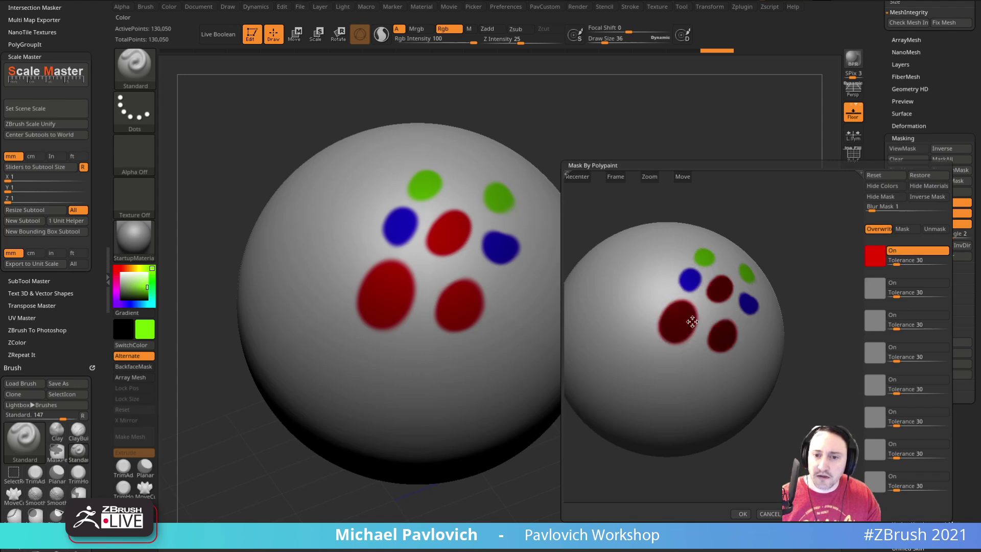
left_click(740, 514)
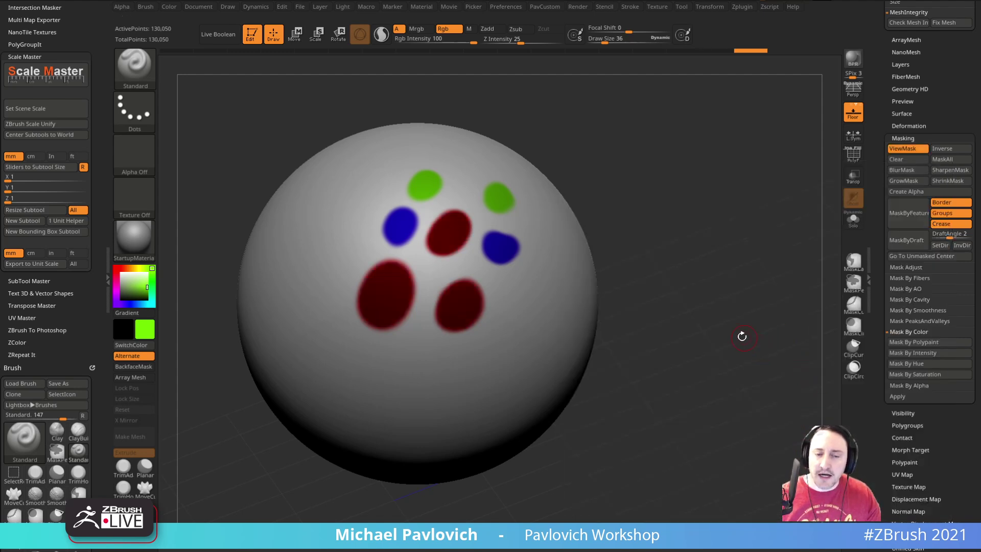
Clear the mask from the red spots.
left_click_drag(747, 338, 737, 335)
left_click_drag(687, 265, 723, 289, "alt")
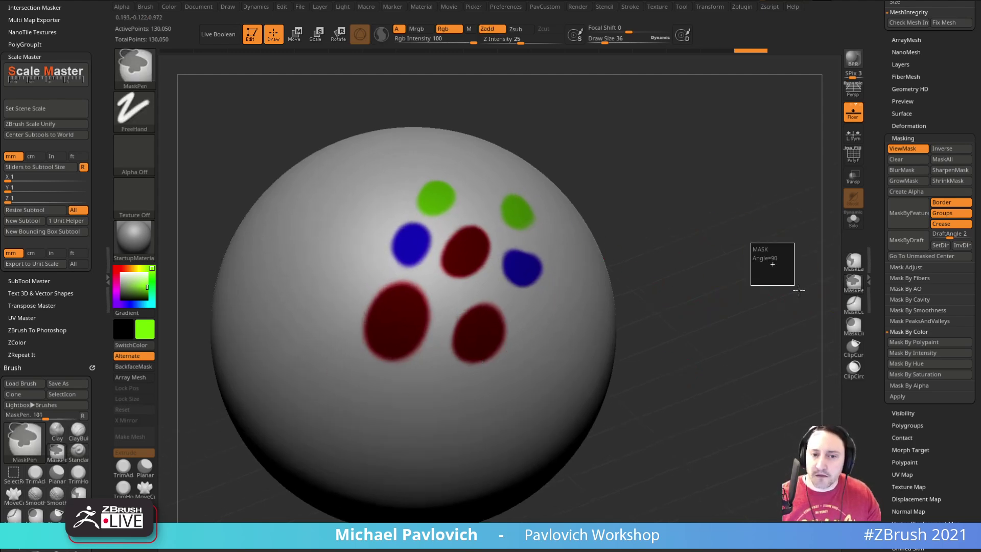
key("ctrl+h")
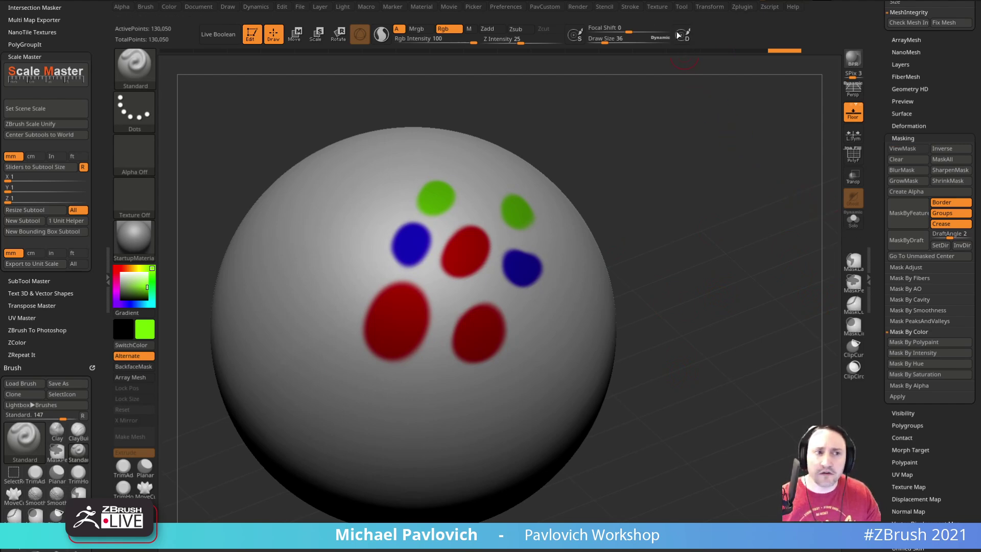
Open the PolyGroupIt plugin's options for creating polygroups from paint.
left_click(57, 56)
left_click(54, 45)
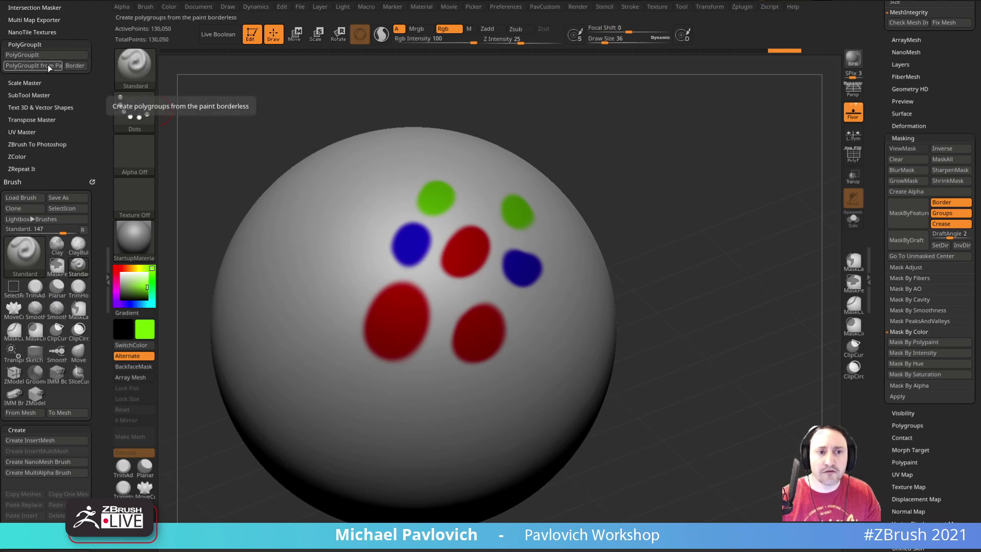
left_click(49, 65)
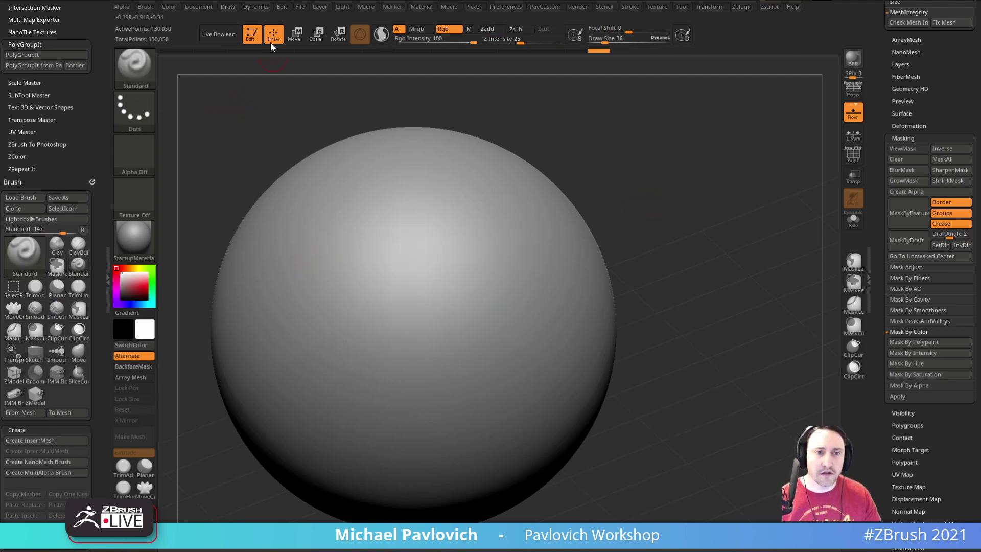
Replace the coloured spots with a closed black four-sided outline polypainted on the sphere's front.
left_click(179, 6)
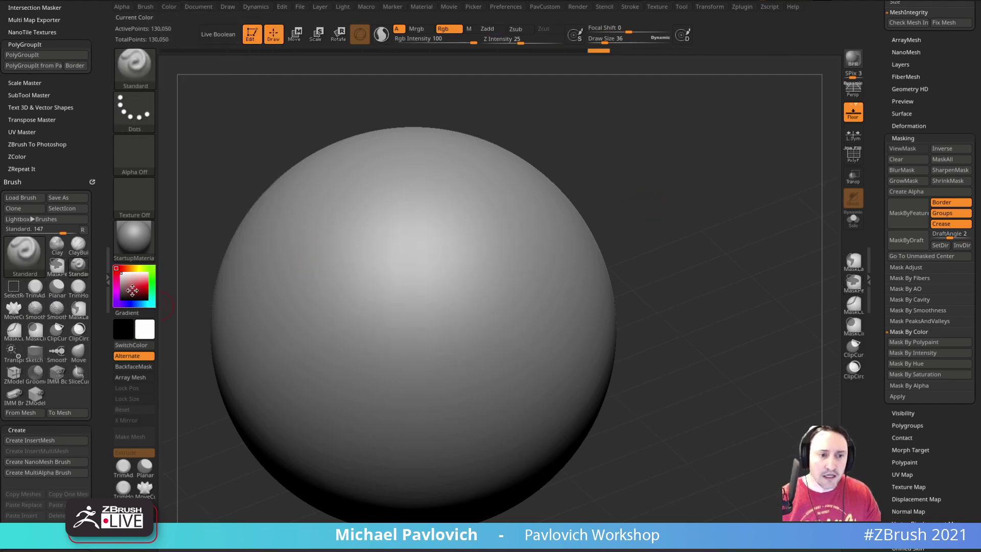
left_click(117, 297)
mouse_move(381, 254)
left_mouse_down()
mouse_move(408, 350)
mouse_move(383, 252)
mouse_move(469, 254)
mouse_move(412, 351)
mouse_move(497, 324)
mouse_move(452, 223)
mouse_move(376, 251)
left_mouse_up()
Drop the sphere to its middle subdivision level and delete its lower and higher levels.
left_click_drag(879, 94, 883, 227)
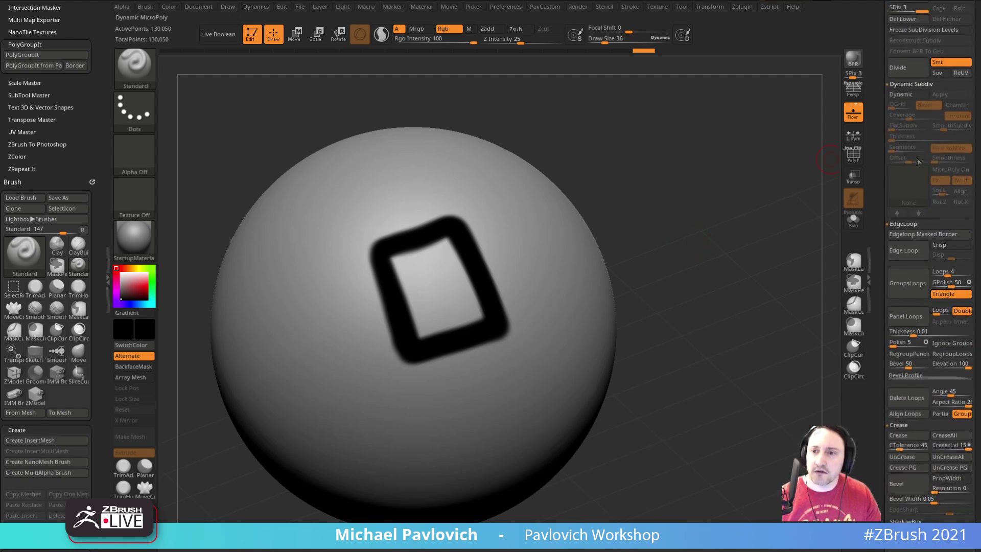
left_click(908, 8)
left_click(907, 21)
left_click(944, 21)
mouse_move(690, 230)
left_mouse_down()
mouse_move(746, 256)
mouse_move(651, 306)
left_mouse_up()
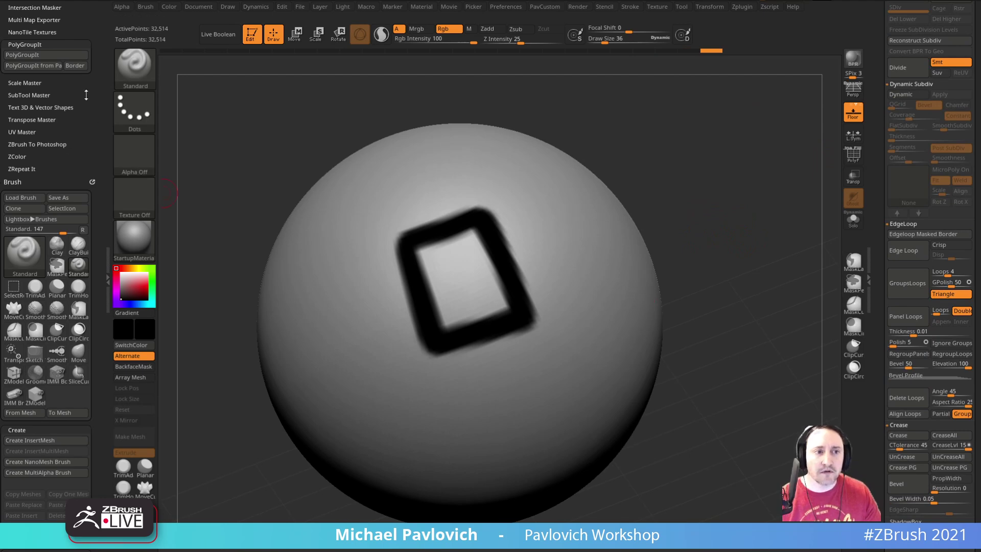
Create borderless polygroups from the sphere's paint with PolyGroupIt and display the polyframe.
scroll(88, 95, "up", 2)
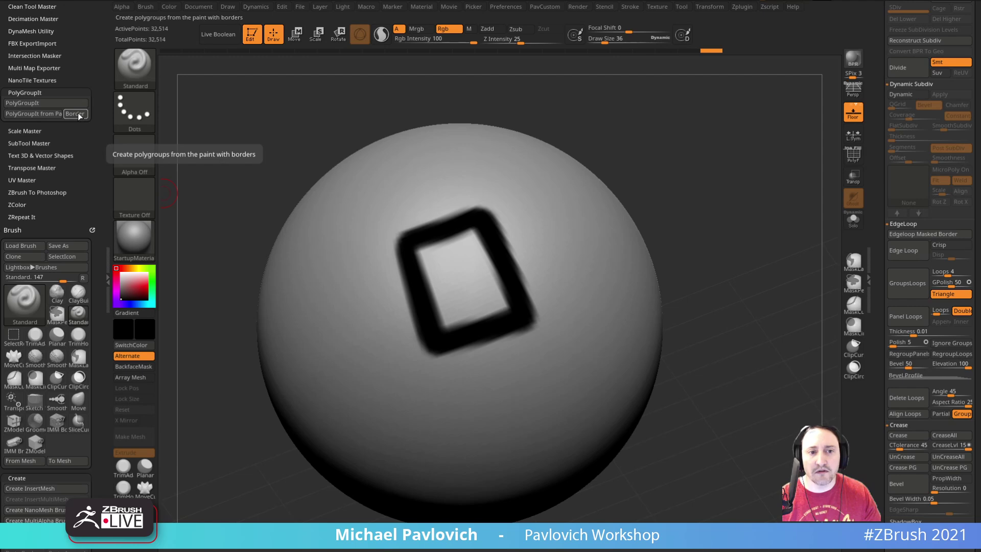
left_click(57, 114)
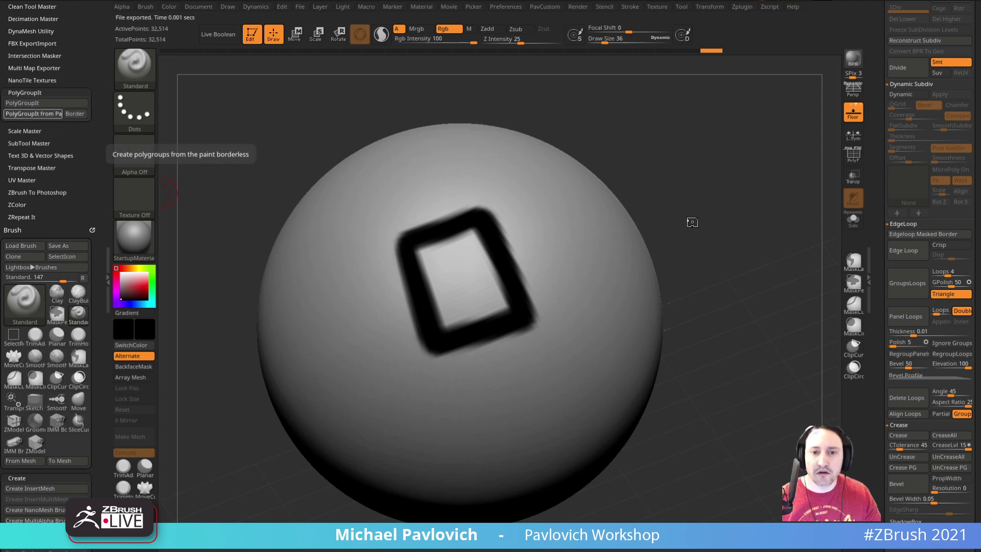
left_click(853, 154)
right_click_drag(776, 199, 778, 207, "ctrl")
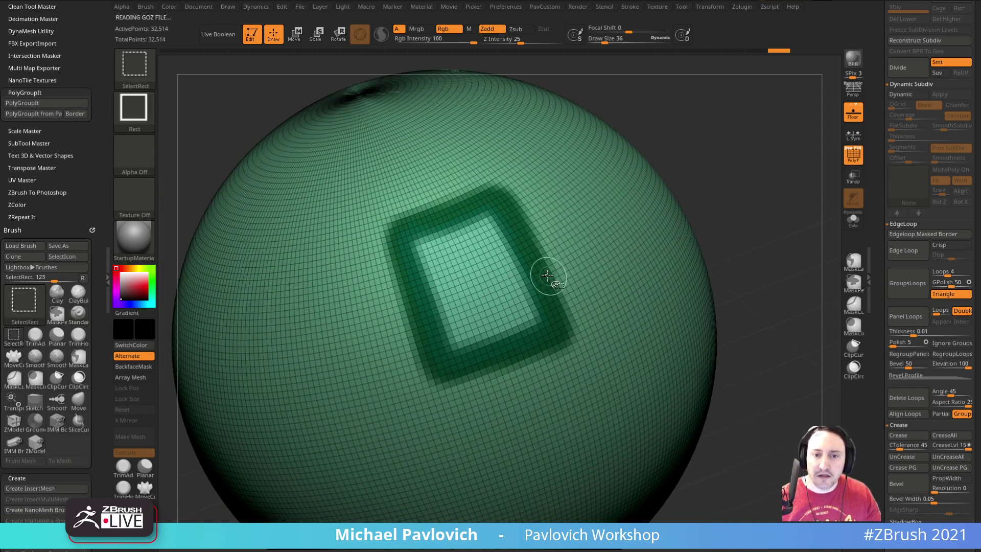
Isolate regions inside, on and outside the black outline to check the borderless polygroups.
left_click(550, 276, "ctrl+shift")
left_click(739, 221, "ctrl+shift")
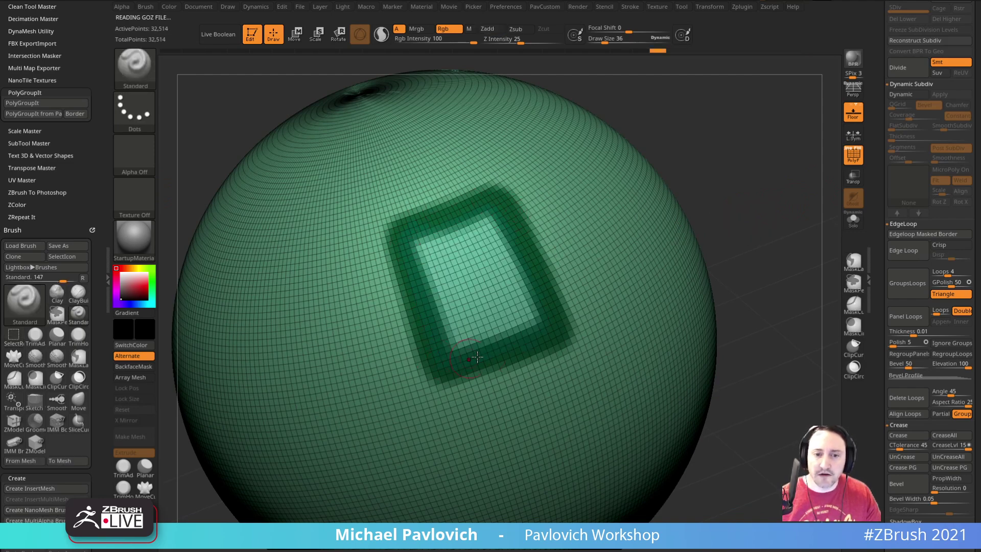
left_click(480, 289, "ctrl+shift")
left_click(527, 252, "ctrl+shift")
left_click(650, 204, "ctrl+shift")
left_click(753, 205, "ctrl+shift")
Undo the borderless polygroups and create polygroups from the black outline with borders instead.
key("ctrl+z")
key("ctrl+z")
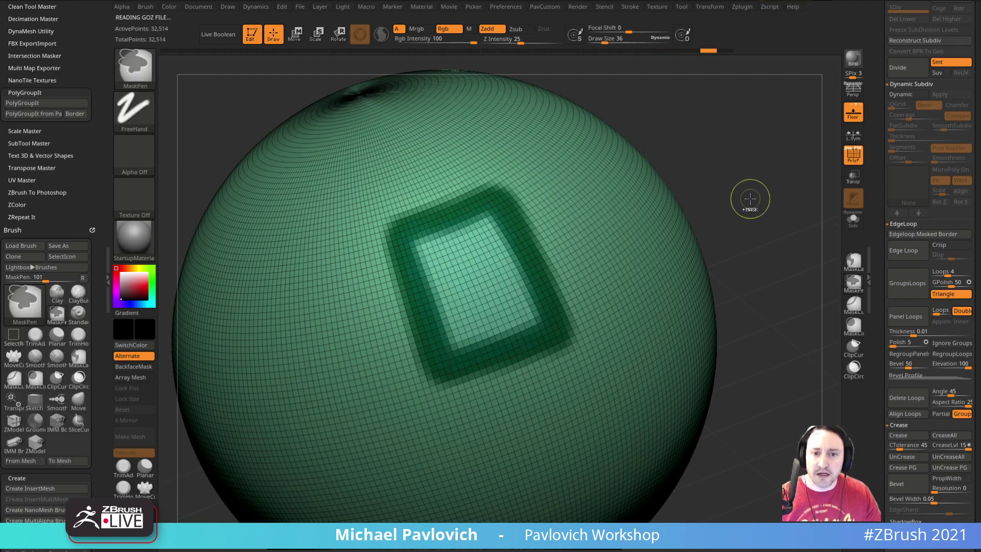
key("ctrl+z")
key("ctrl+z")
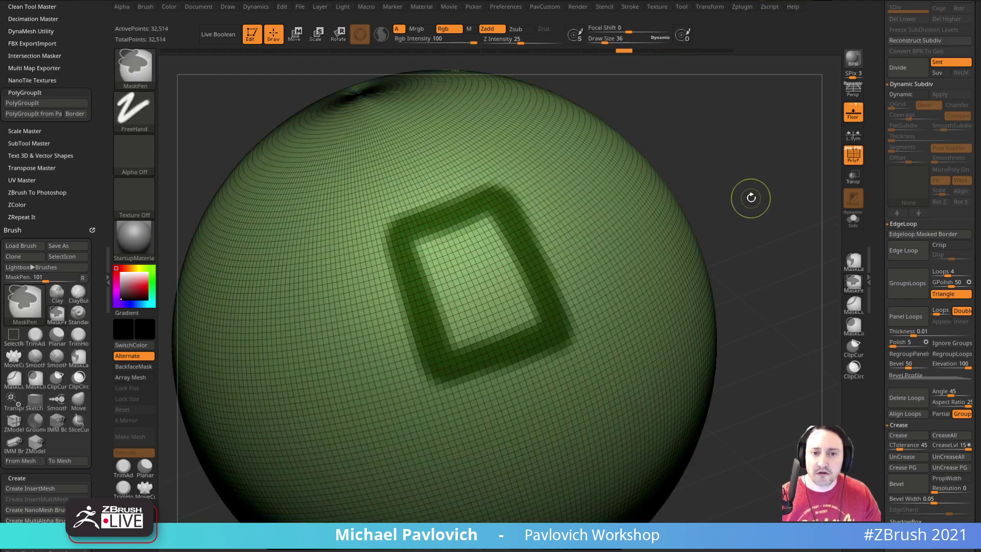
left_click(73, 113)
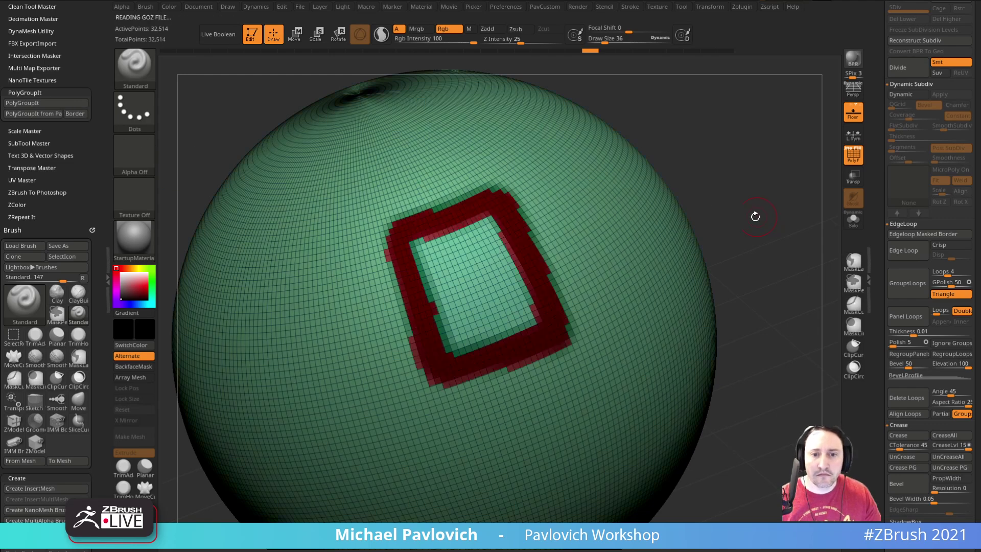
key("ctrl+shift+z")
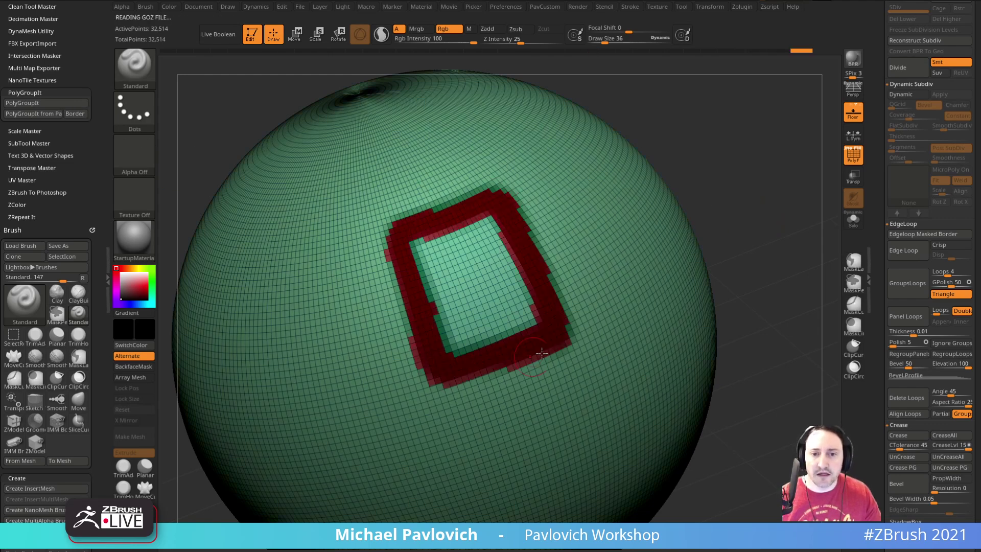
Undo back to the denser sphere mesh and create polygroups with borders from its painted outline.
key("ctrl+z")
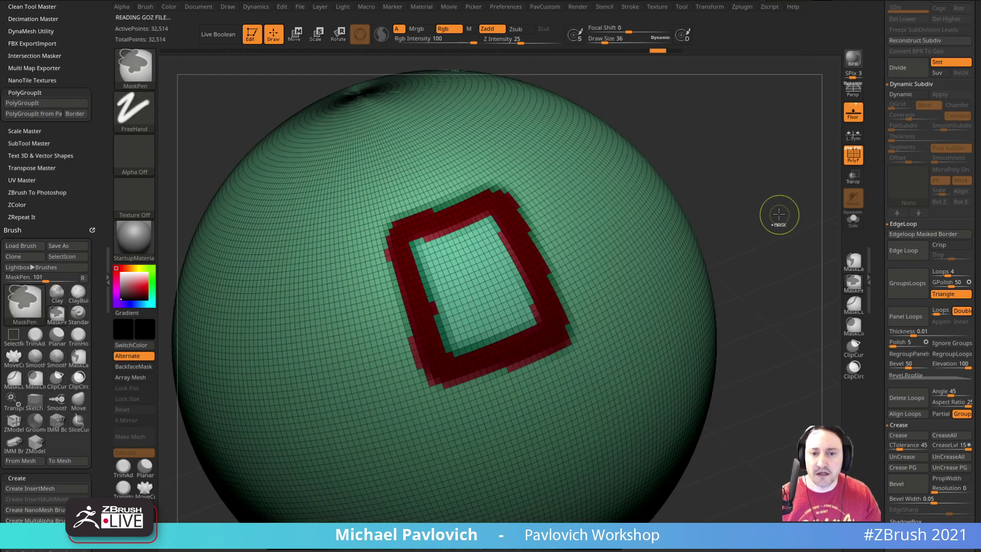
key("ctrl+z")
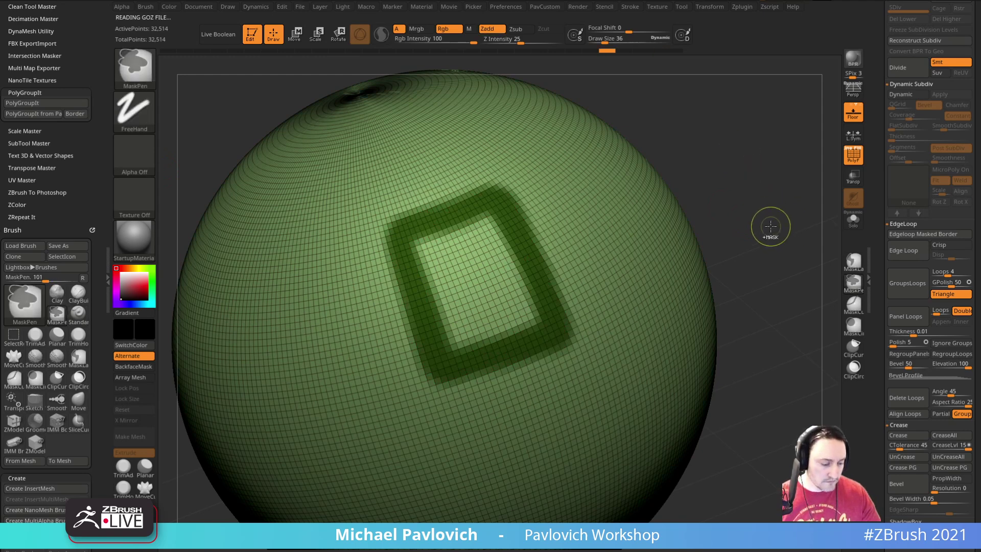
key("ctrl+z")
key("ctrl+z")
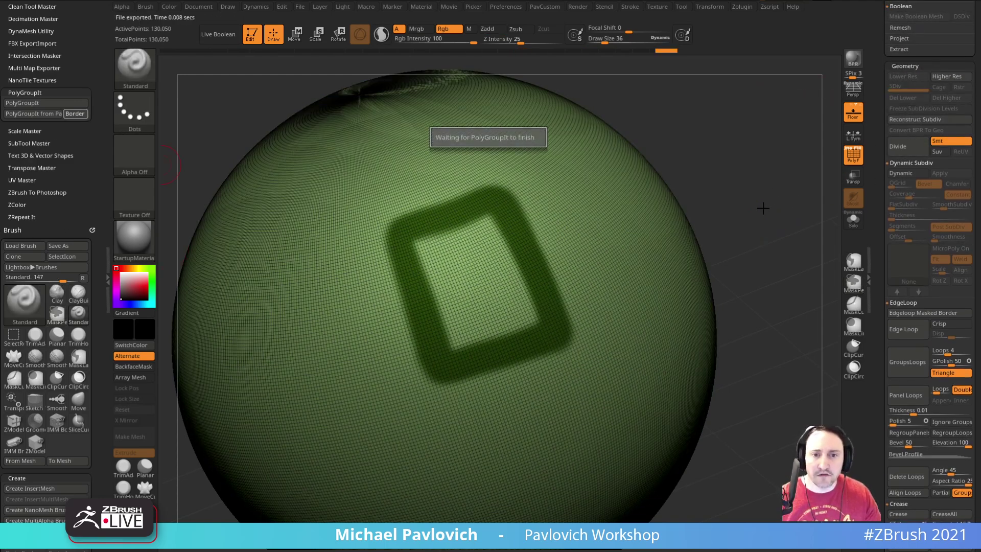
Isolate the border polygroup and the enclosed polygroup in turn, restoring the whole sphere each time.
left_click(516, 252, "ctrl+shift")
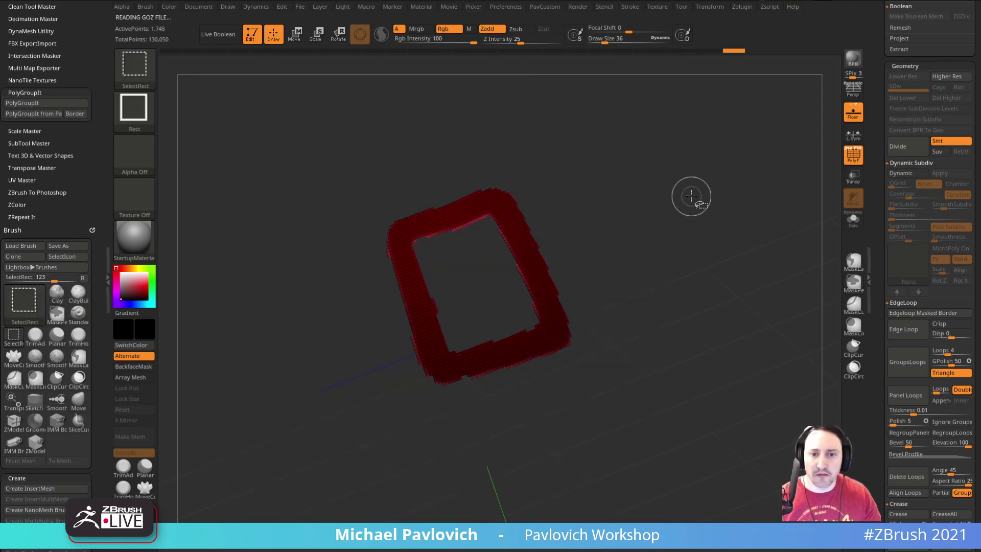
left_click(689, 201, "ctrl+shift")
left_click(504, 274, "ctrl+shift")
left_click_drag(684, 157, 695, 203, "ctrl+shift")
left_click(761, 210, "ctrl+shift")
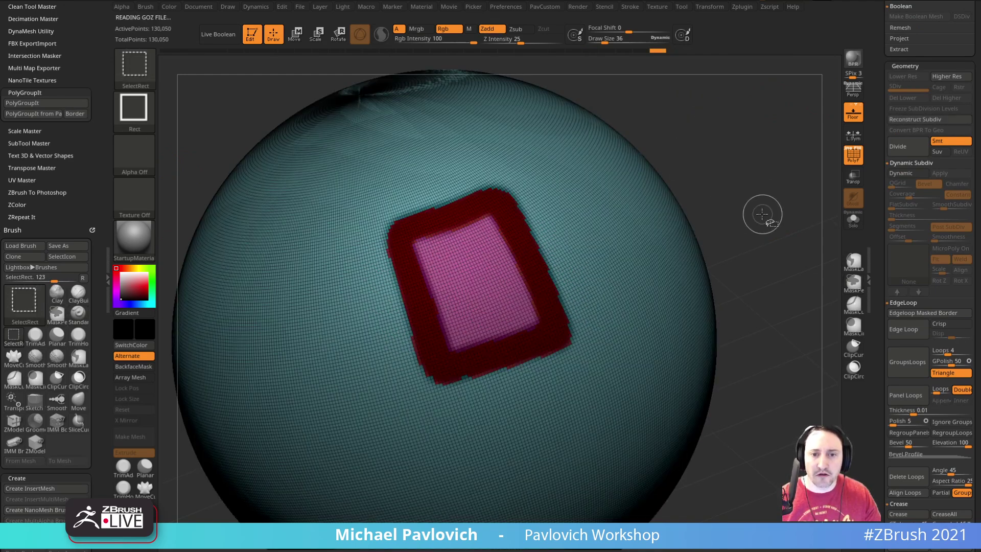
Hide the polyframe to view the black painted outline on the sphere.
mouse_move(757, 219)
left_mouse_down()
mouse_move(767, 229)
mouse_move(761, 218)
mouse_move(823, 210)
left_mouse_up()
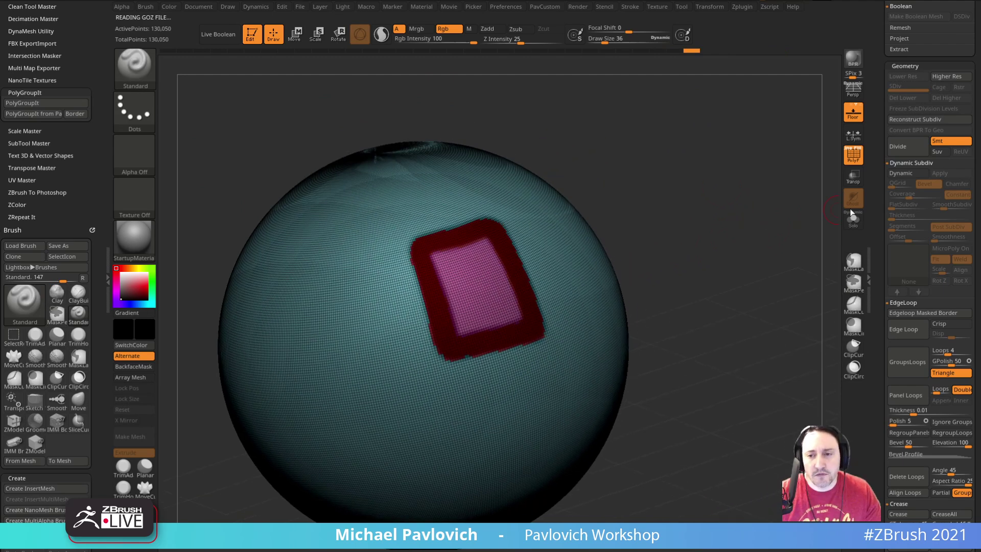
left_click(853, 155)
left_click_drag(735, 194, 749, 200, "alt")
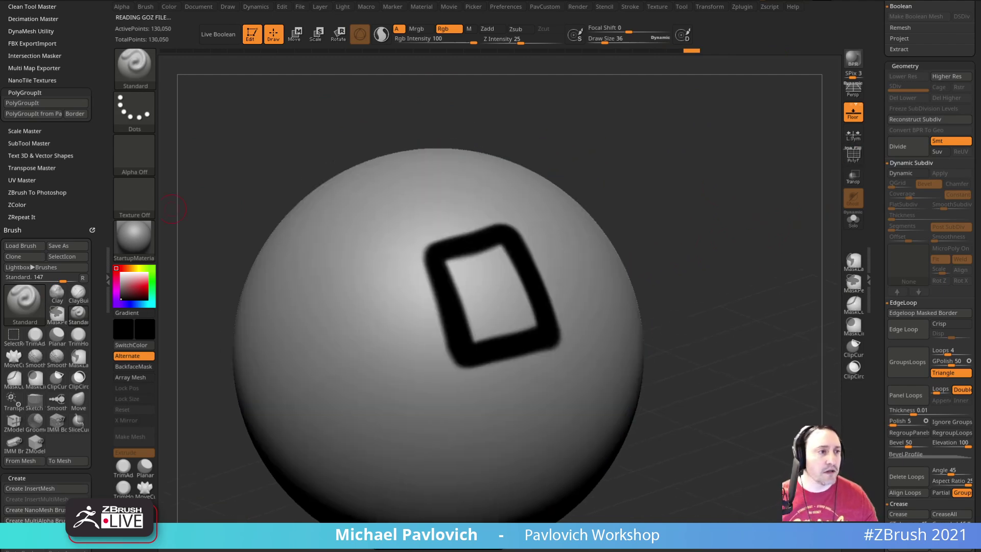
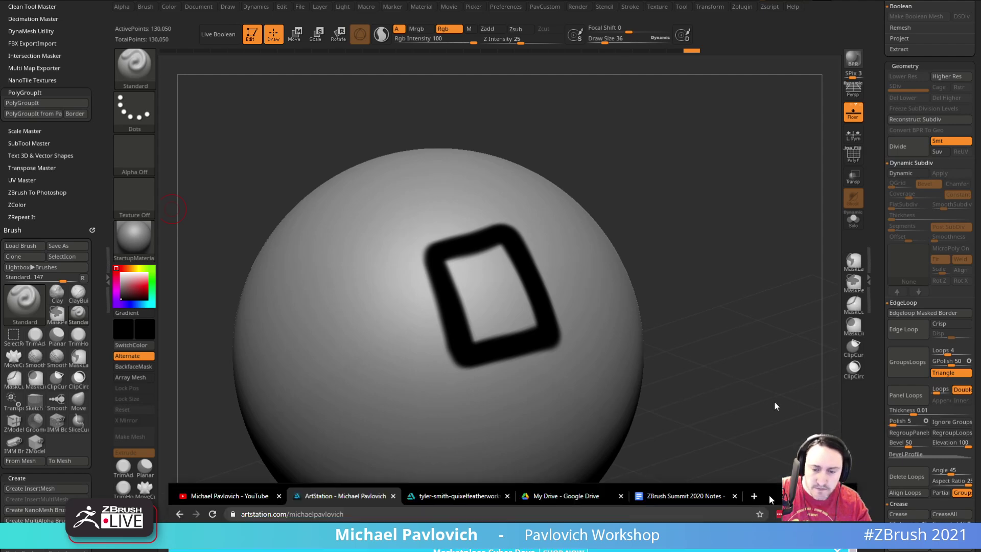
Switch to the browser's ArtStation portfolio, look through the ZBrush for Ideation 300+ Video Series post, and return to the portfolio.
key("alt+Tab")
left_click(390, 9)
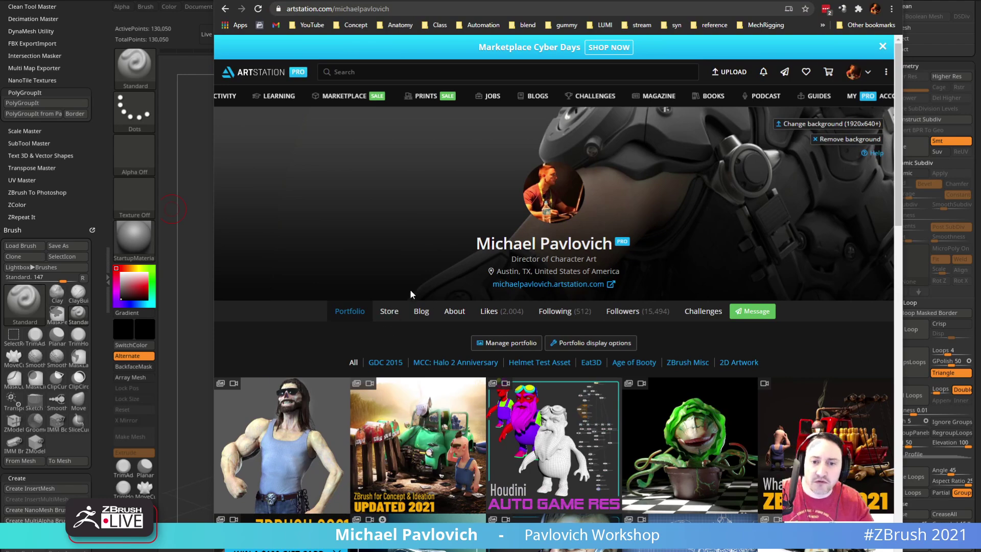
scroll(412, 292, "down", 5)
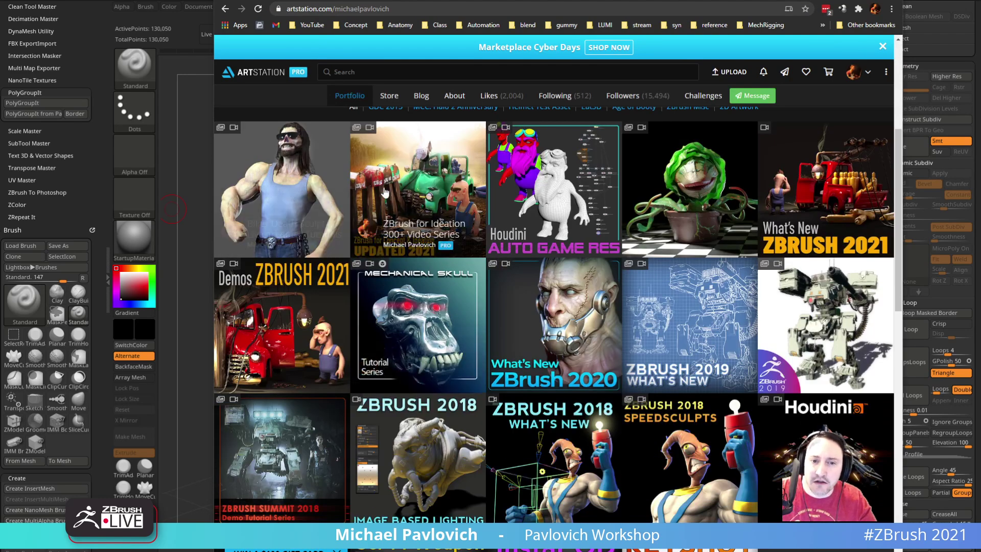
left_click(441, 153)
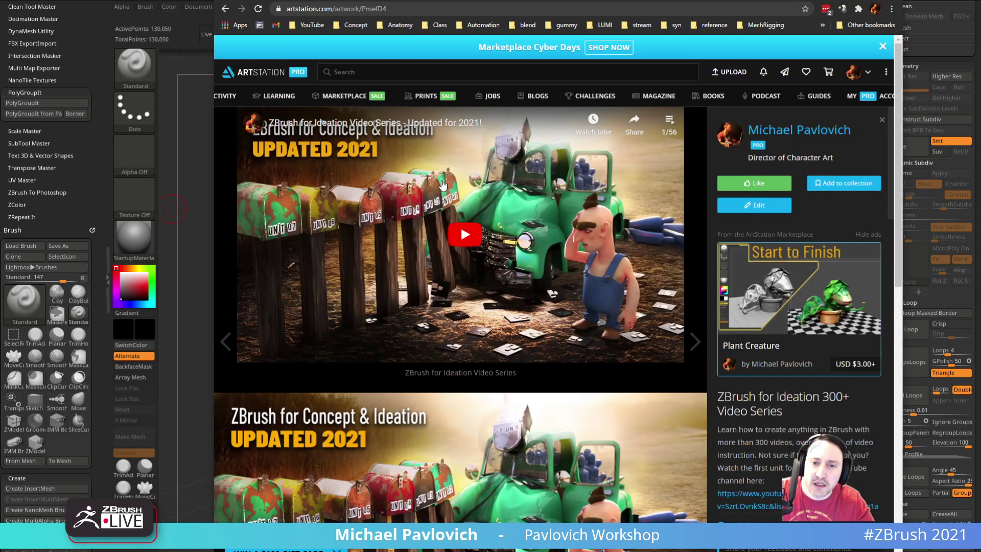
scroll(465, 240, "down", 12)
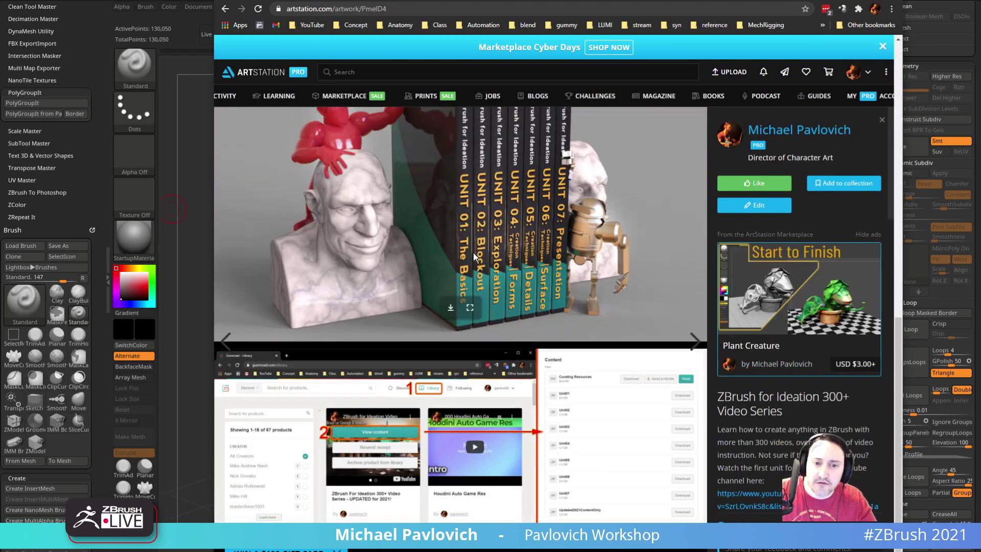
scroll(471, 252, "up", 12)
left_click(227, 12)
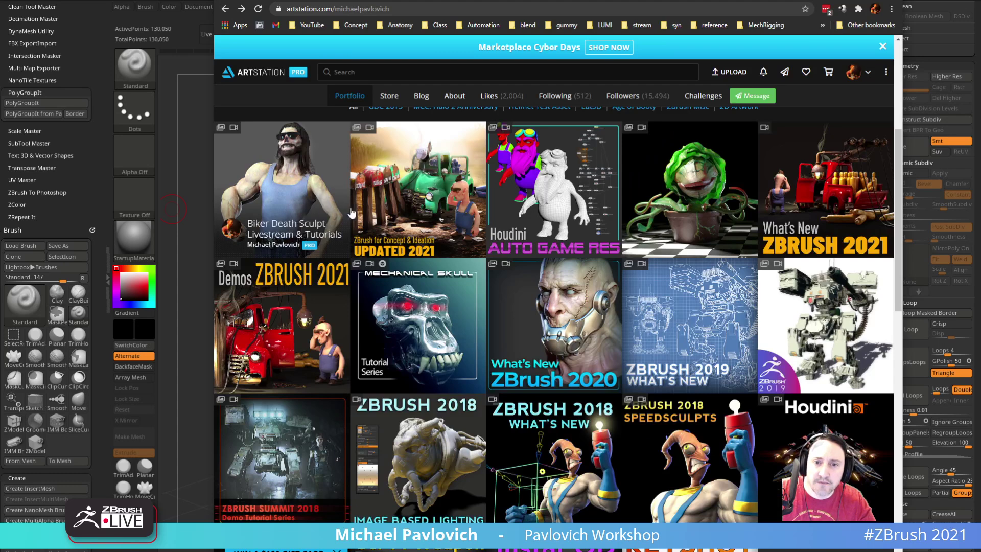
Open the ZBrush 2021 What's New post from the portfolio and browse its embedded video playlist.
left_click(882, 178)
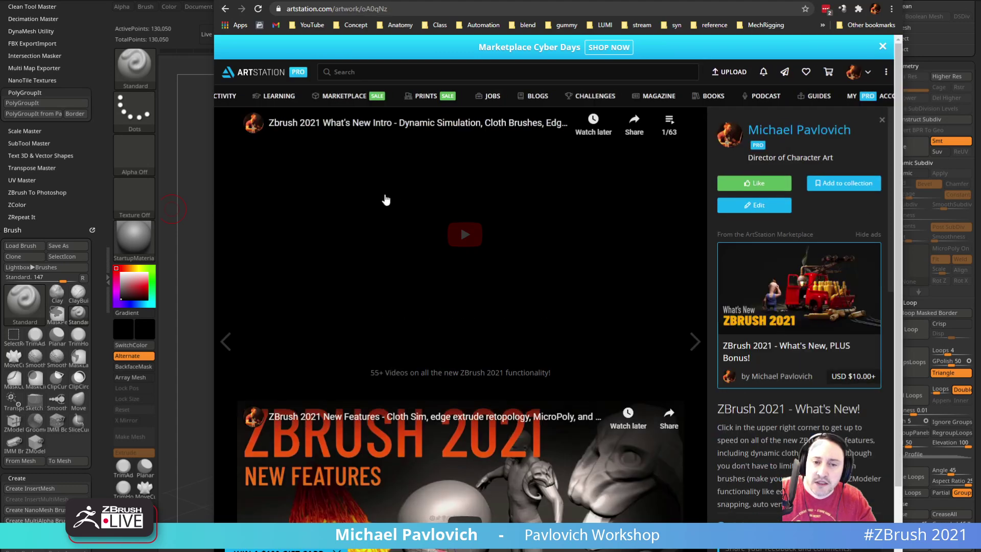
scroll(337, 243, "down", 2)
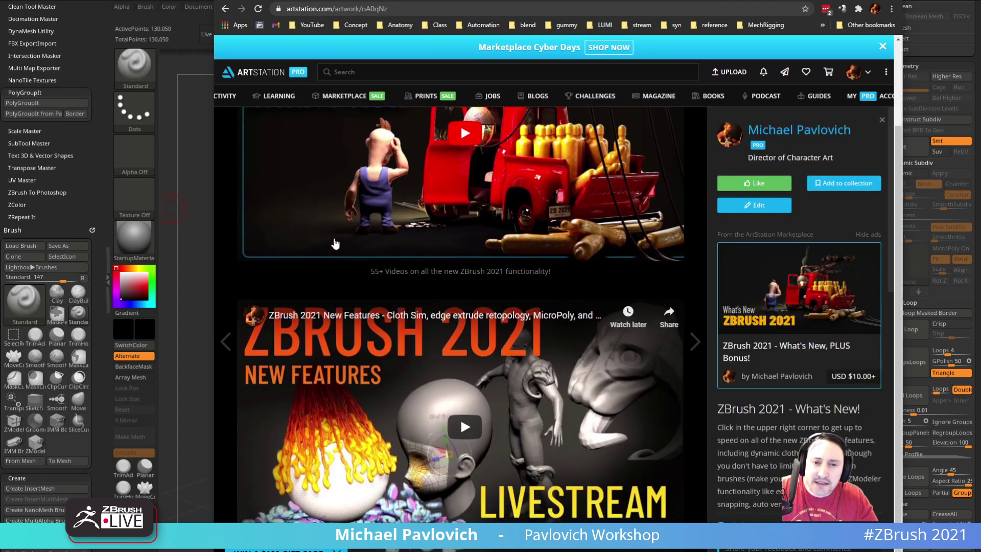
scroll(335, 243, "up", 2)
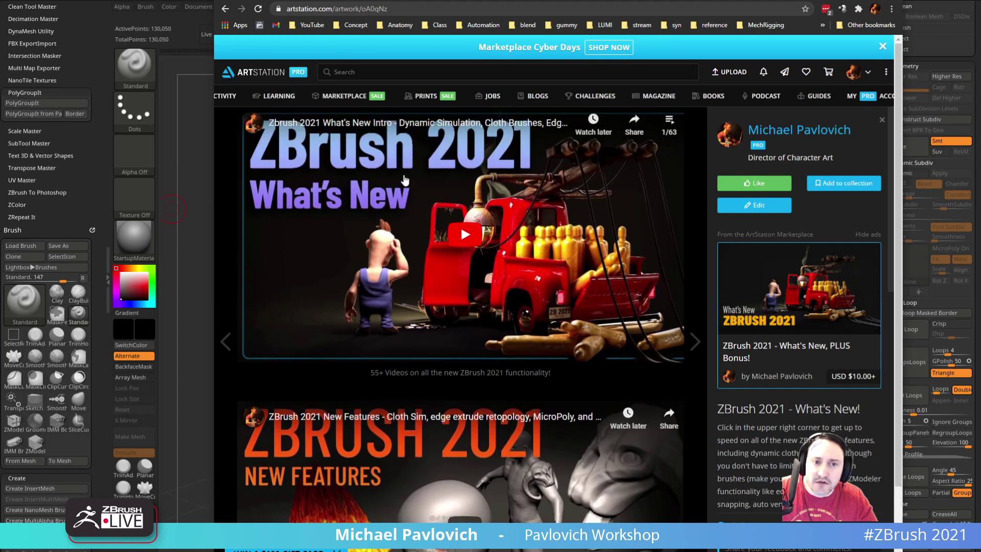
left_click(669, 120)
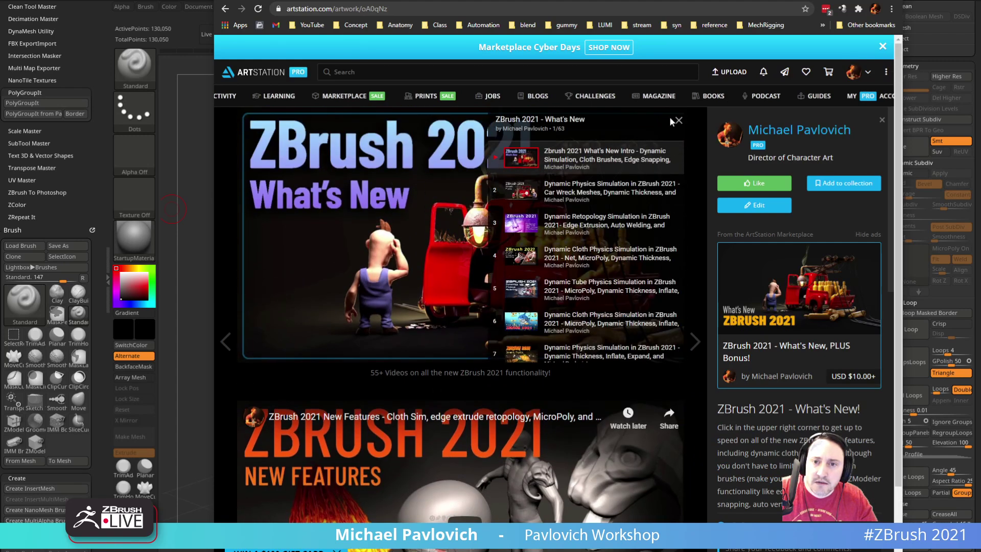
scroll(574, 197, "down", 3)
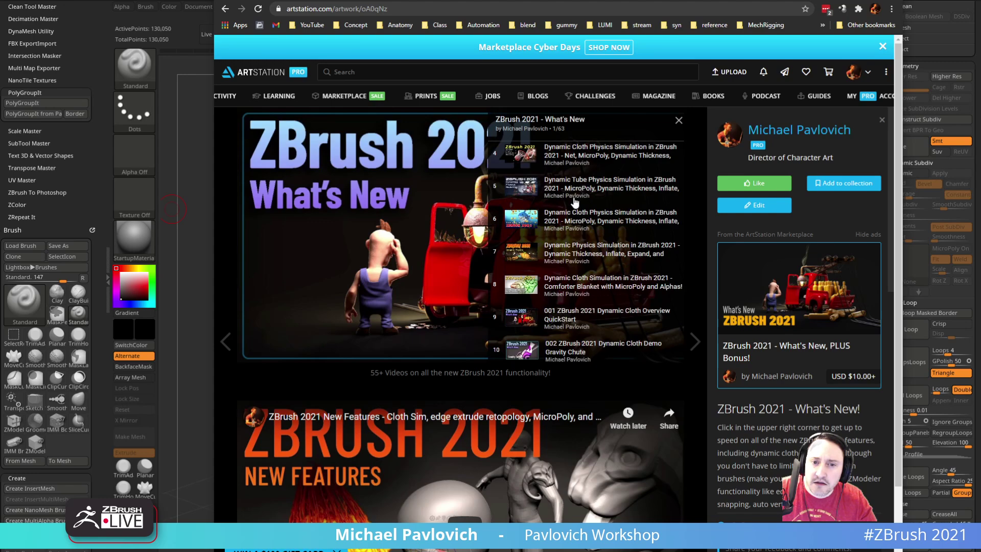
left_click(573, 204)
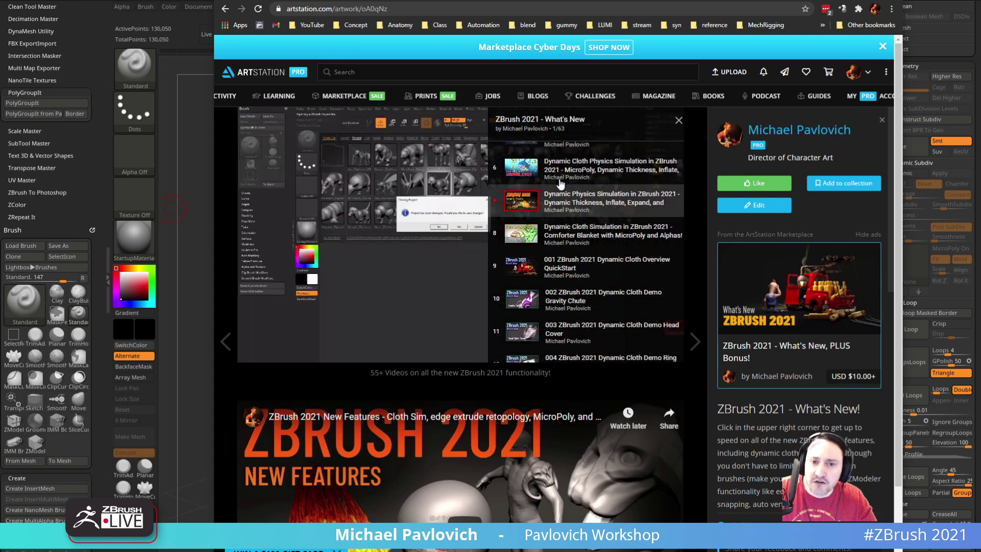
left_click(226, 342)
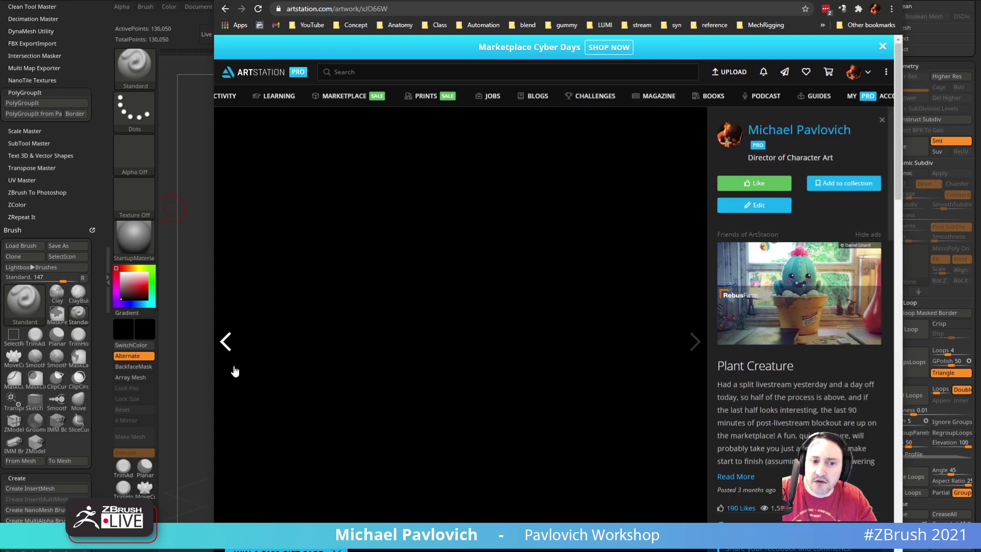
left_click(692, 342)
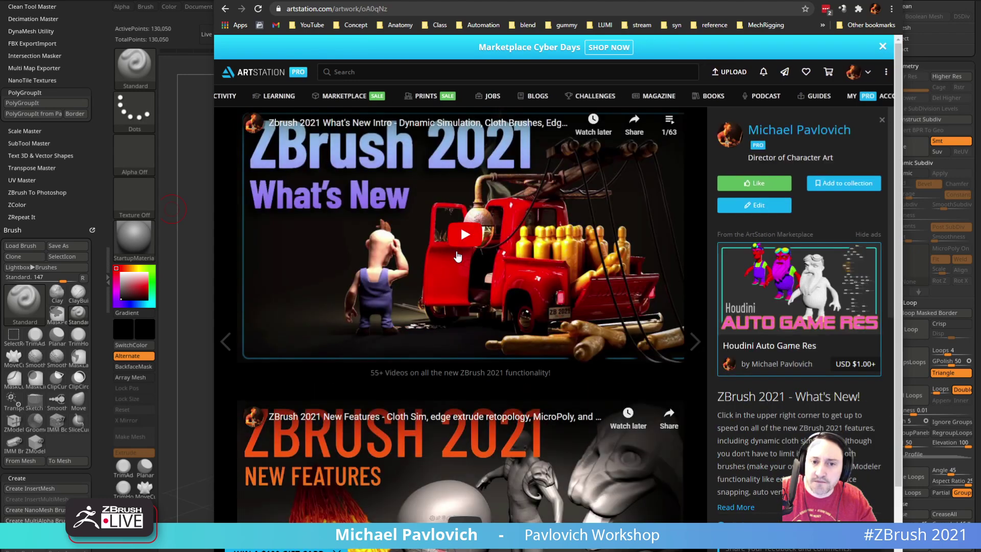
Play the seventh playlist video, about Dynamic Physics Simulation with Dynamic Thickness, Inflate and Expand.
left_click(669, 122)
scroll(509, 252, "down", 3)
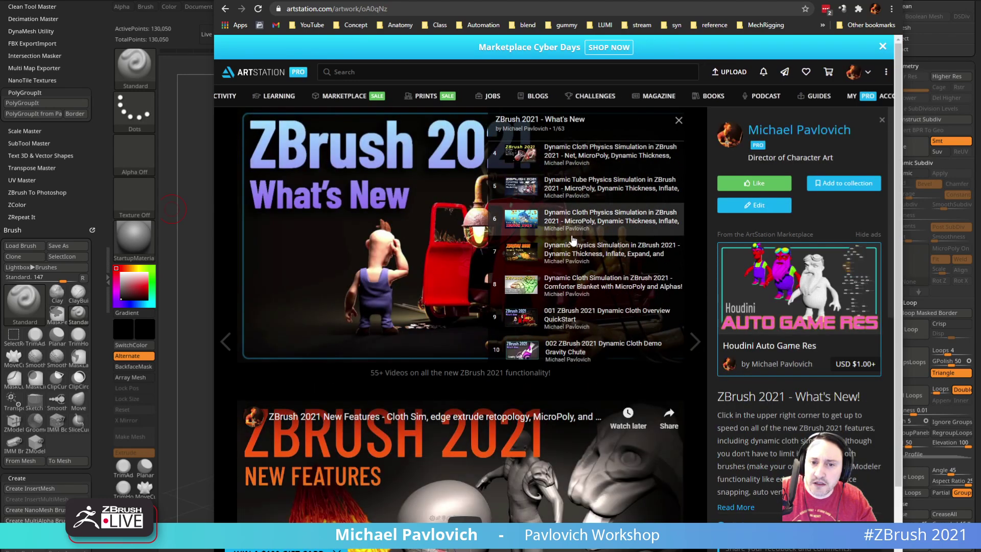
left_click(510, 253)
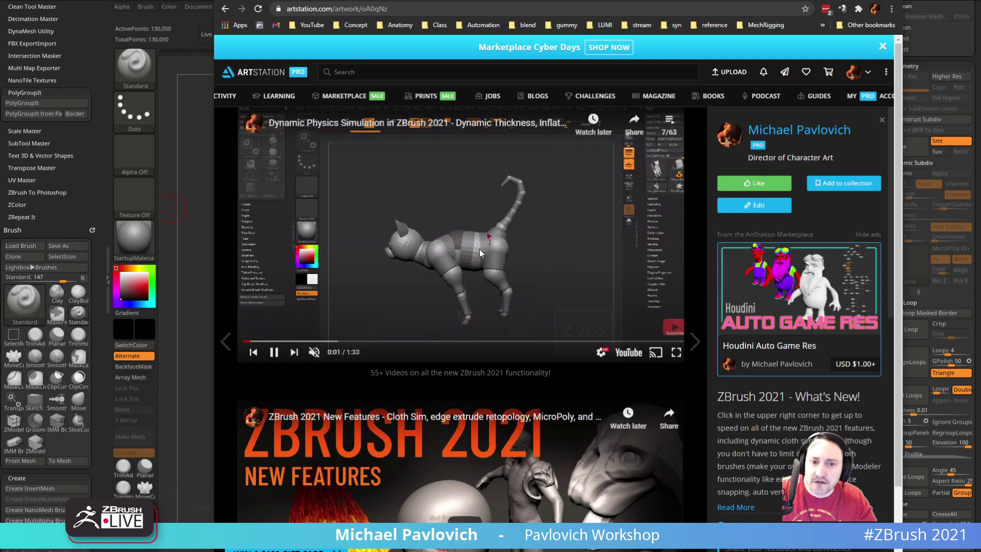
Skim through the playing video to the Happy Halloween text demo at about 0:34 and pause it.
left_click(302, 341)
left_click(332, 340)
left_click(356, 341)
left_click(381, 341)
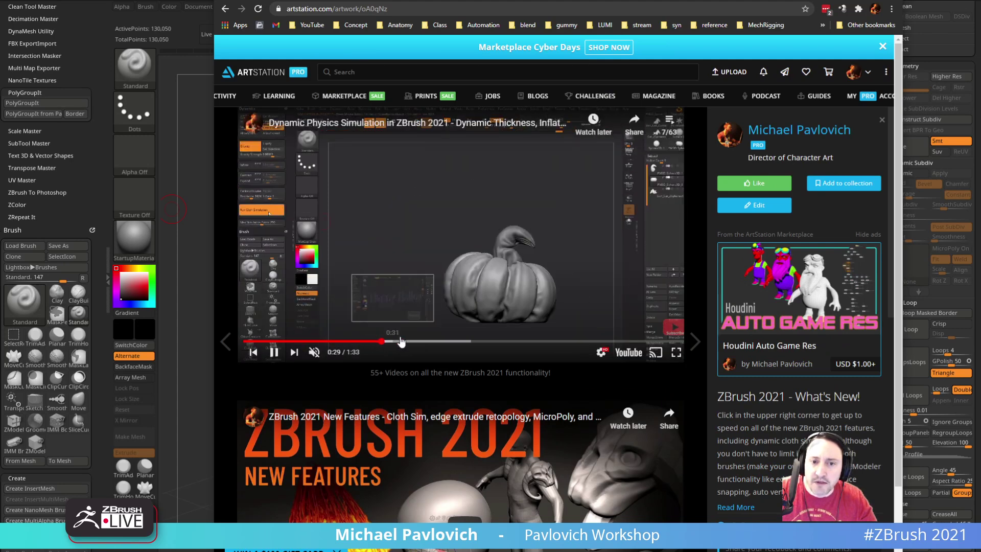
left_click(410, 341)
left_click(440, 341)
left_click(400, 341)
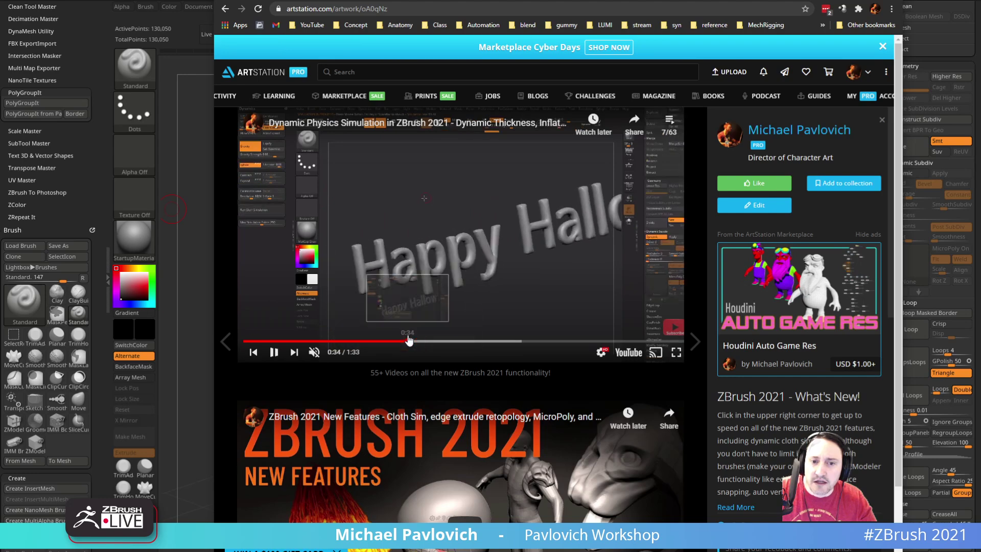
left_click(408, 341)
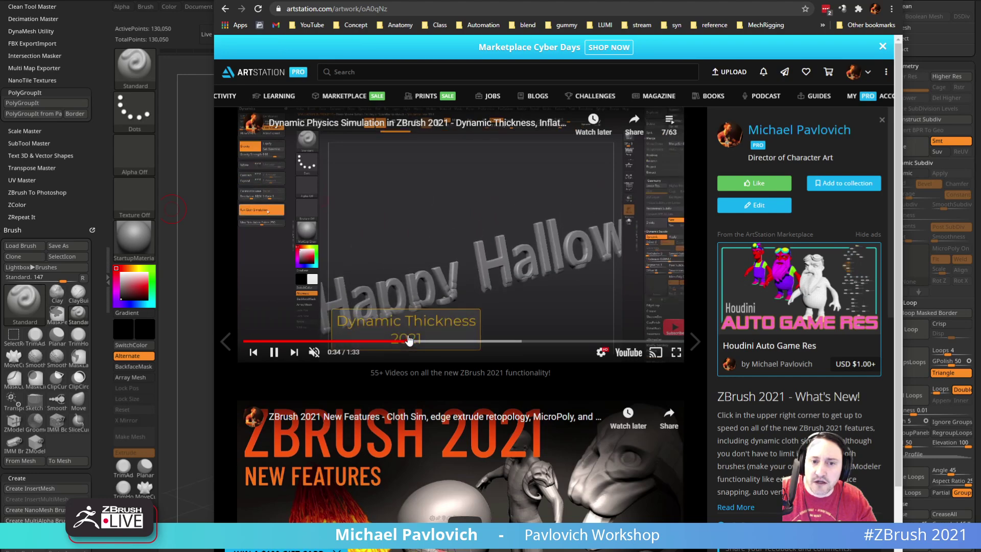
left_click(274, 352)
Return to ZBrush, clear the canvas, draw a PolyMesh3D star on it and enter Edit mode.
left_click(837, 1)
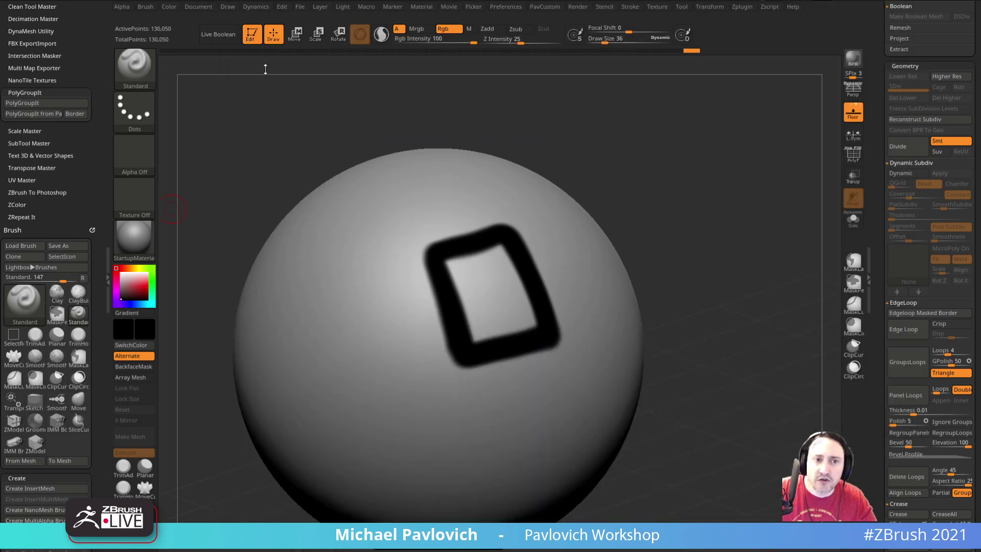
left_click(256, 39)
key("ctrl+n")
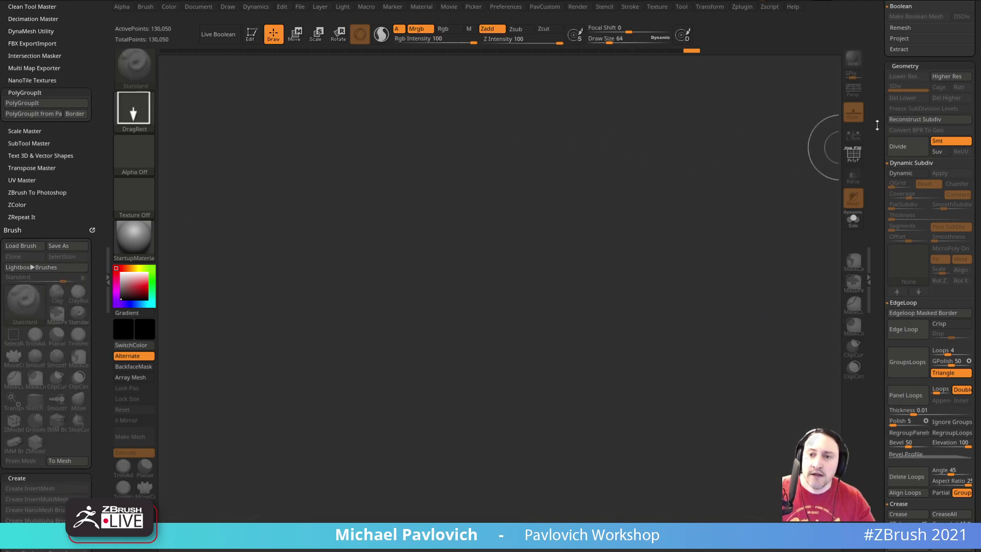
left_click_drag(873, 127, 885, 412)
left_click(962, 134)
left_click_drag(410, 293, 396, 366)
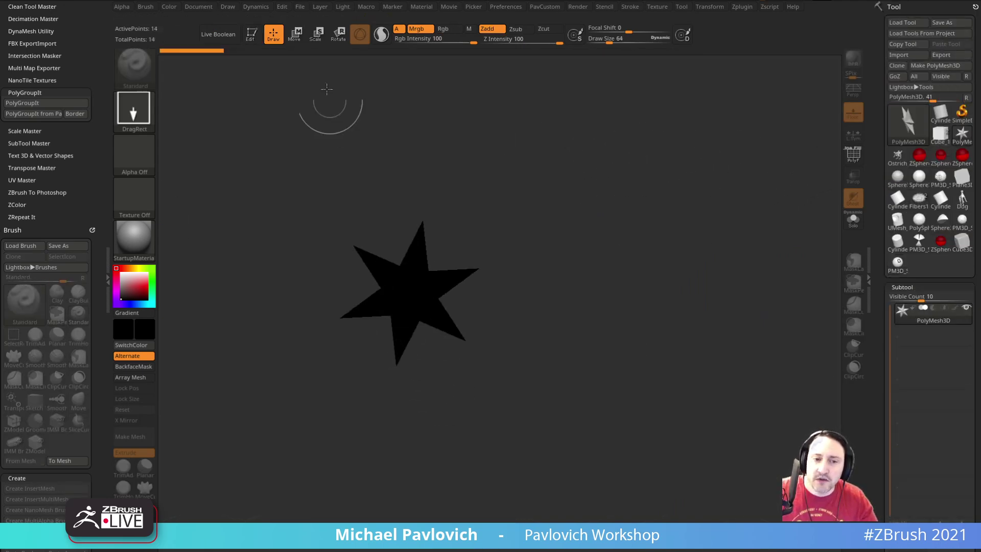
left_click(252, 35)
left_click_drag(609, 189, 649, 231)
key("shift")
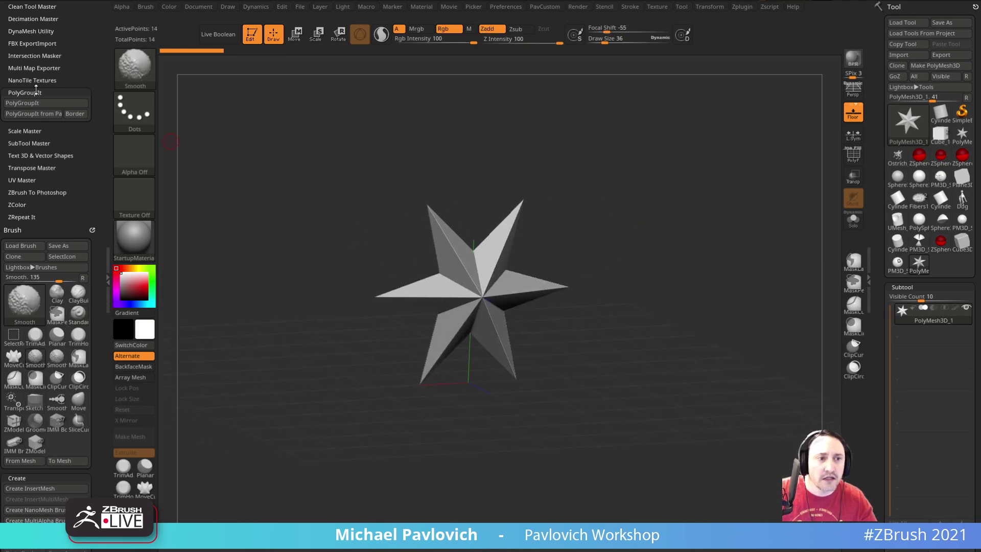
Create a new 3D text reading "Chat!" with the Text 3D & Vector Shapes plugin.
left_click(31, 92, "shift")
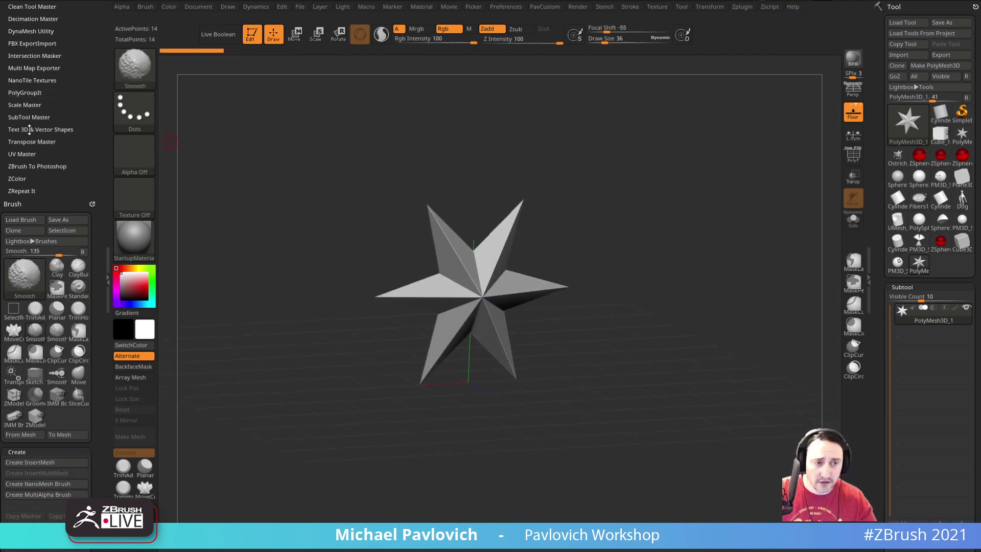
left_click(29, 129)
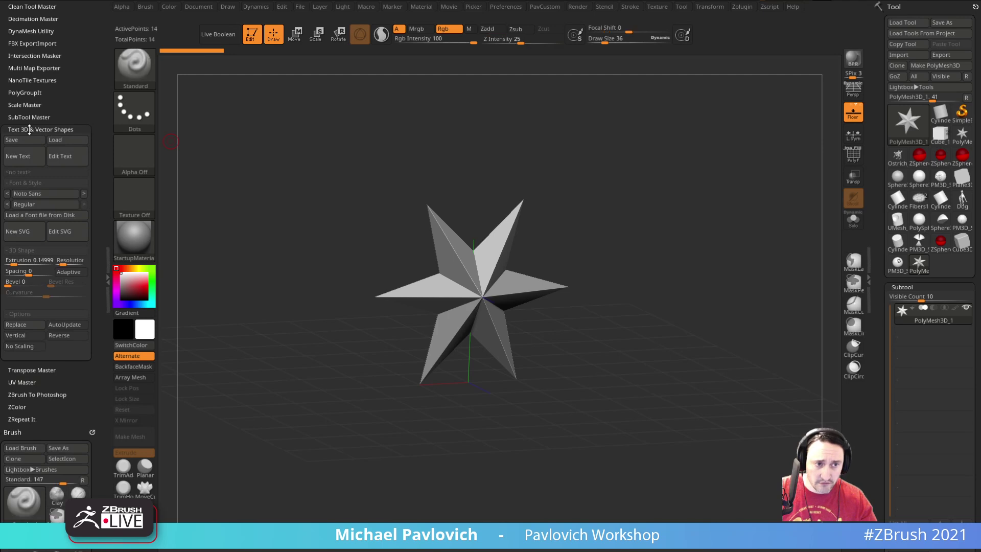
left_click(22, 158)
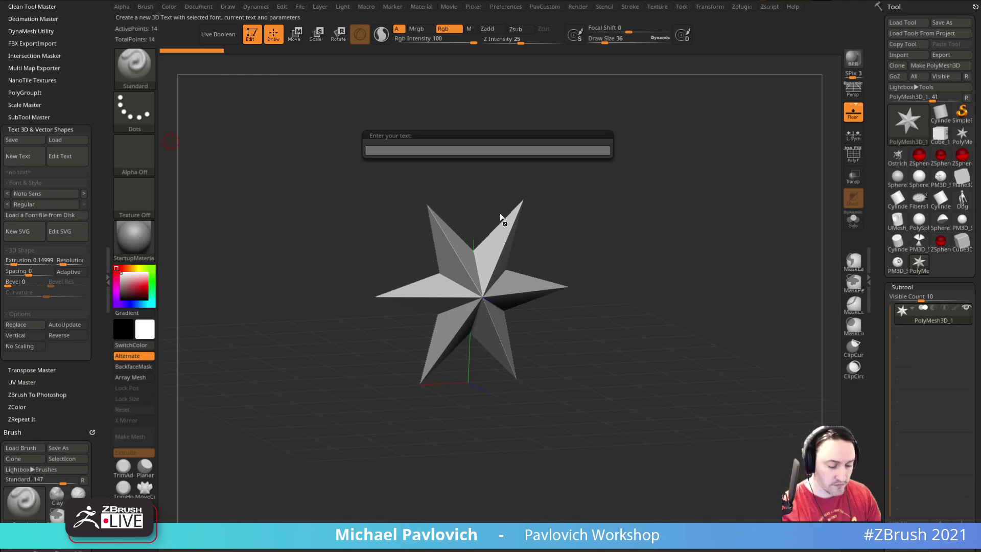
type("Chat!")
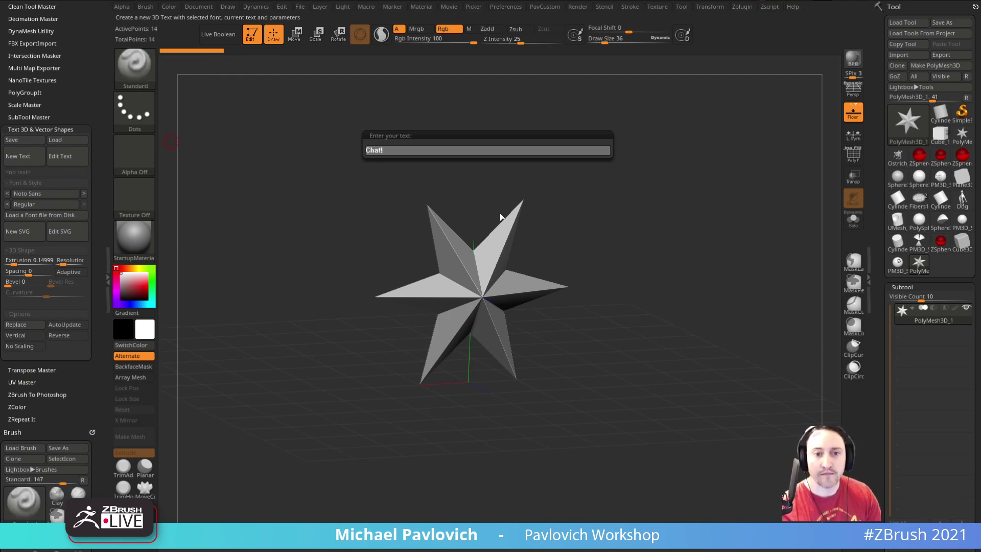
key("Return")
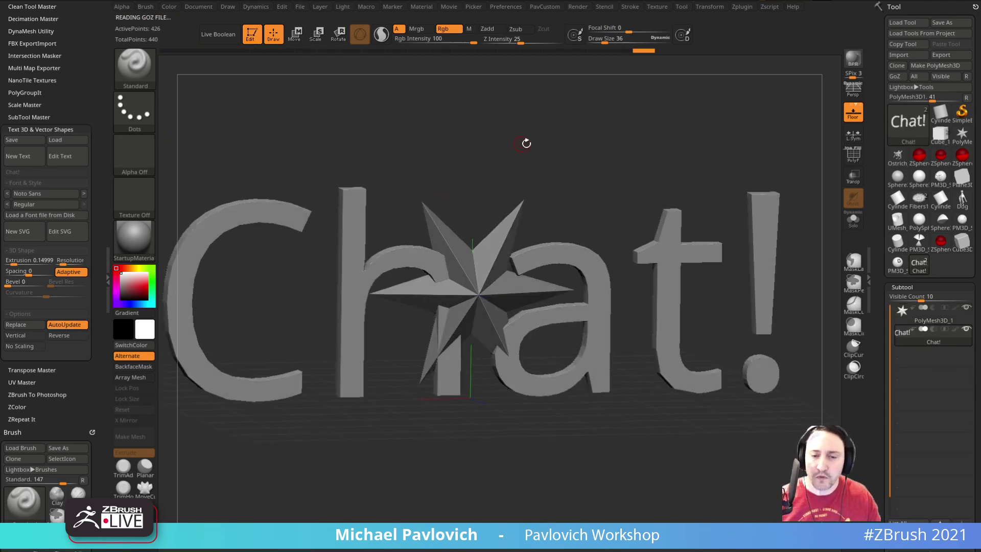
Hide the star subtool and show the text's polygon wireframe with PolyFrame.
left_click_drag(519, 144, 643, 245)
left_click(965, 308)
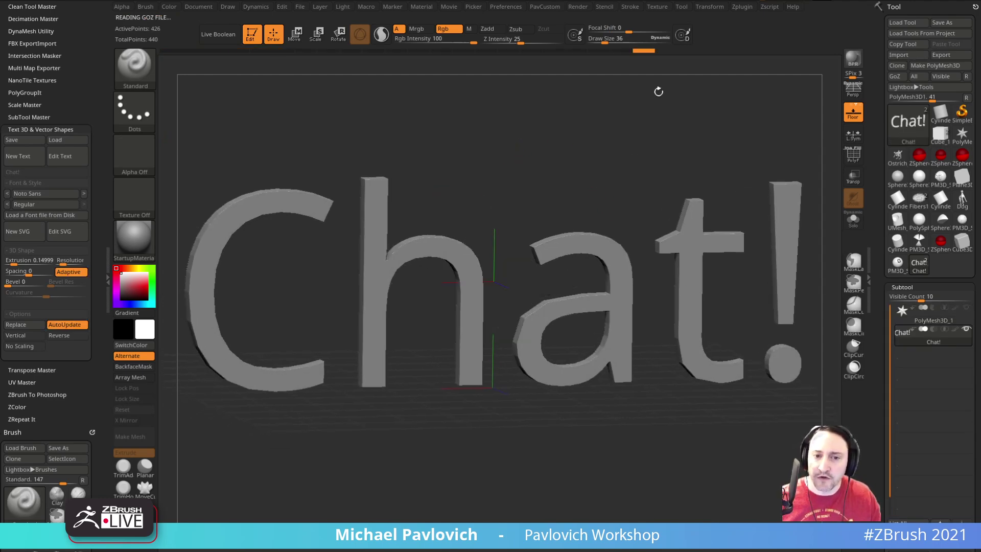
left_click_drag(653, 120, 683, 140, "shift")
left_click(853, 158)
left_click_drag(583, 130, 548, 126)
Try out a bevel on the 3D text and set the Bevel value back to 0.
left_click_drag(13, 285, 64, 295)
left_click(64, 295)
type("0")
key("Return")
left_click_drag(61, 285, 2, 285)
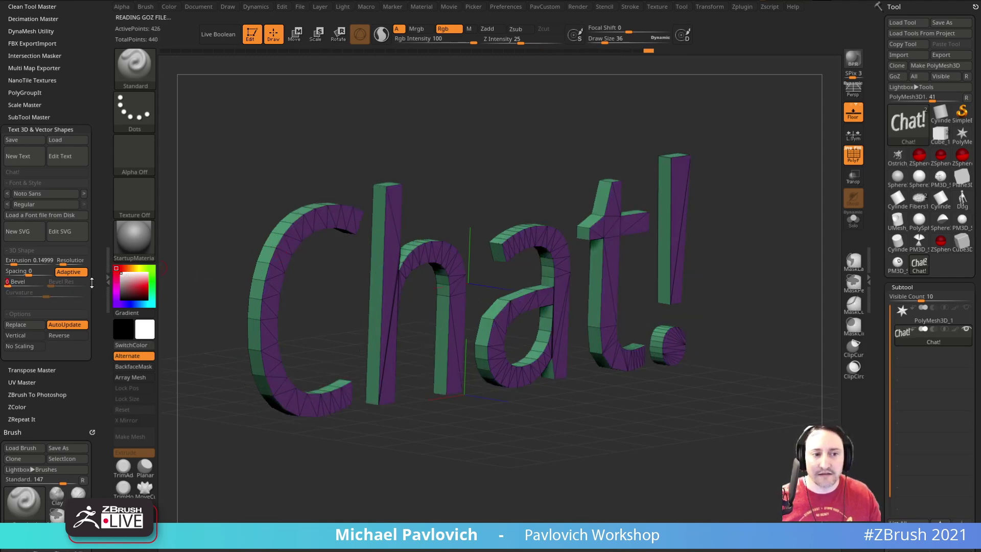
Turn off Adaptive for the 3D text, isolate its front-face polygroup and delete the hidden geometry.
left_click(76, 273)
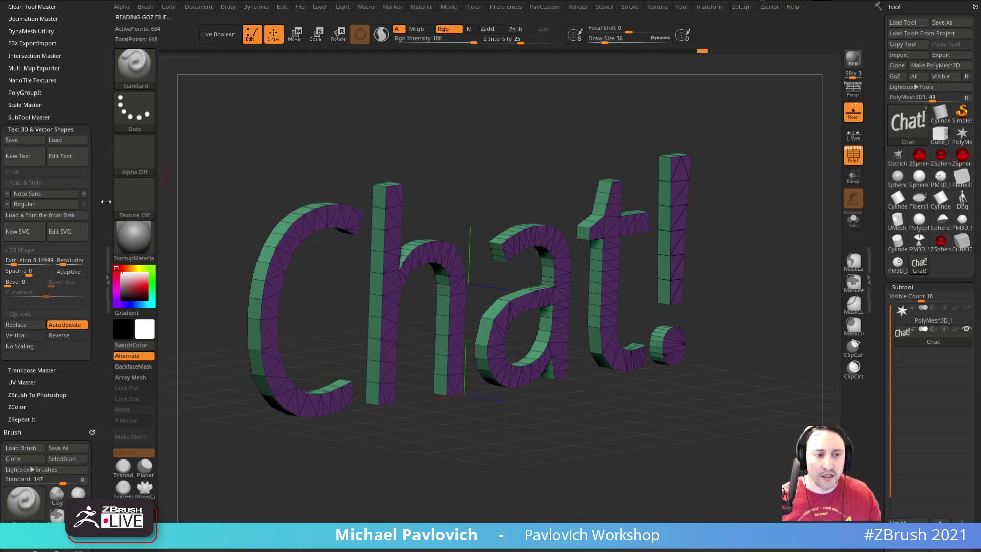
left_click_drag(265, 163, 318, 133)
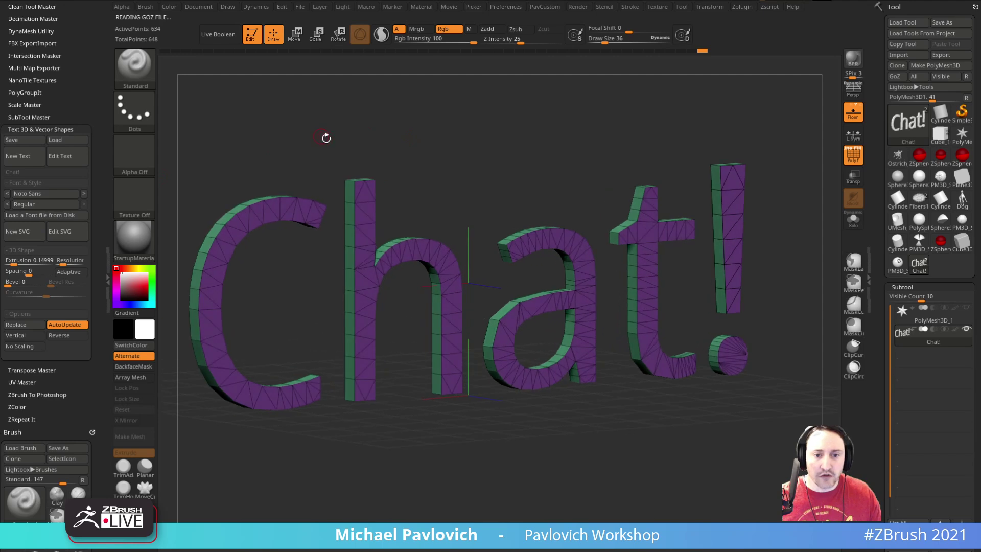
key("ctrl+shift")
left_click(357, 181, "ctrl+shift")
mouse_move(470, 136)
left_mouse_down()
mouse_move(542, 145)
mouse_move(392, 122)
mouse_move(464, 129)
mouse_move(476, 112)
left_mouse_up()
key("2")
left_click(442, 216)
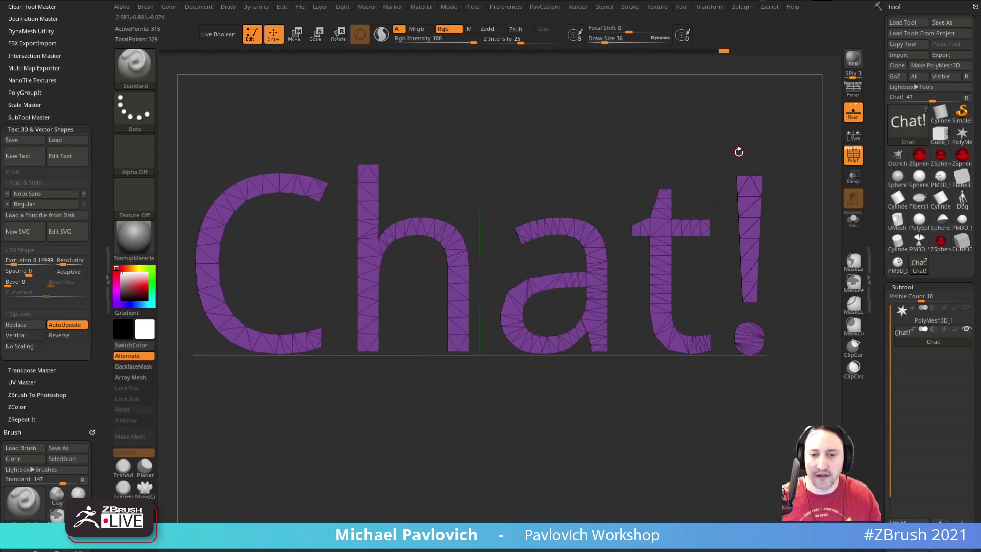
Try welding the flat text's points with a WeldDist of 1, and undo the weld.
key("space")
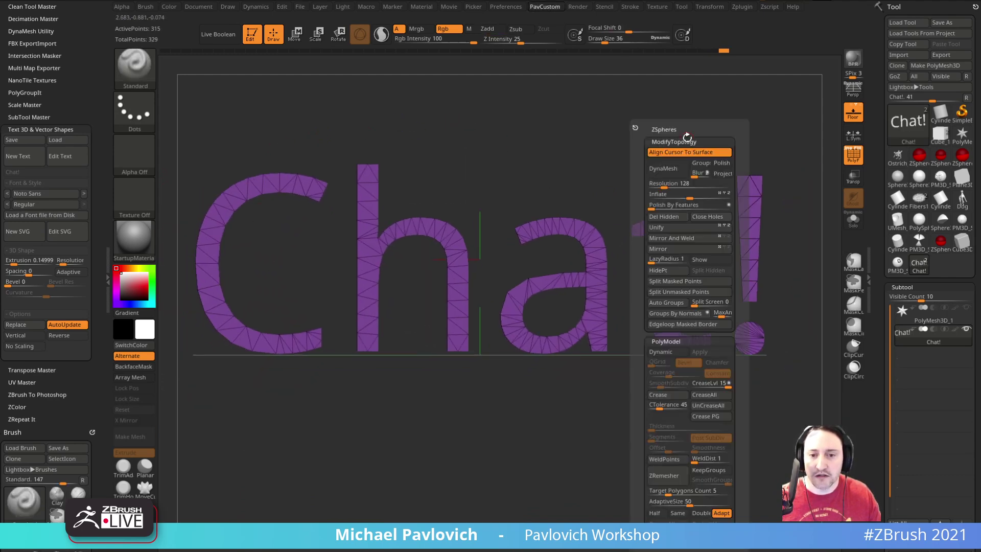
left_click(681, 461)
key("ctrl+z")
key("space")
left_click(698, 461)
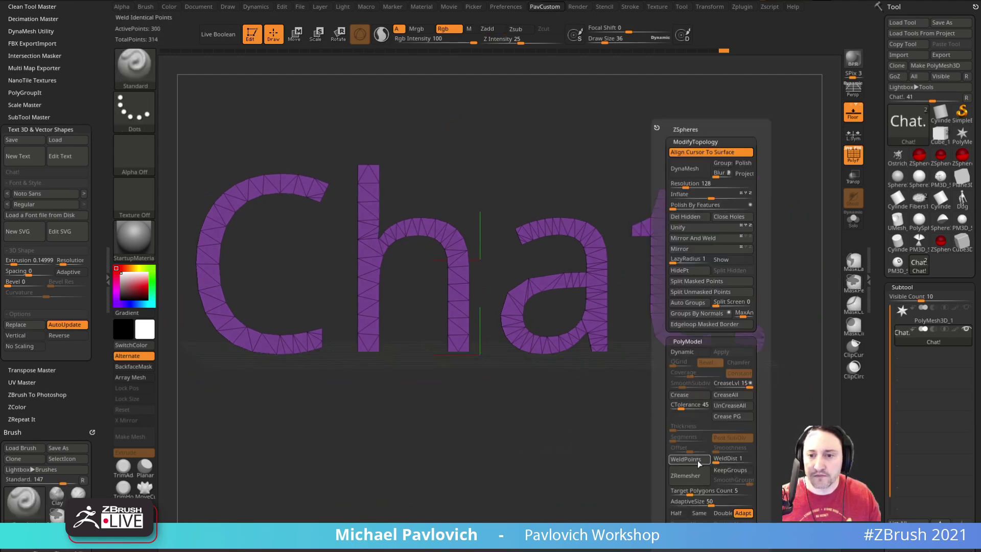
key("ctrl+z")
mouse_move(596, 438)
left_mouse_down()
mouse_move(553, 442)
mouse_move(638, 439)
left_mouse_up()
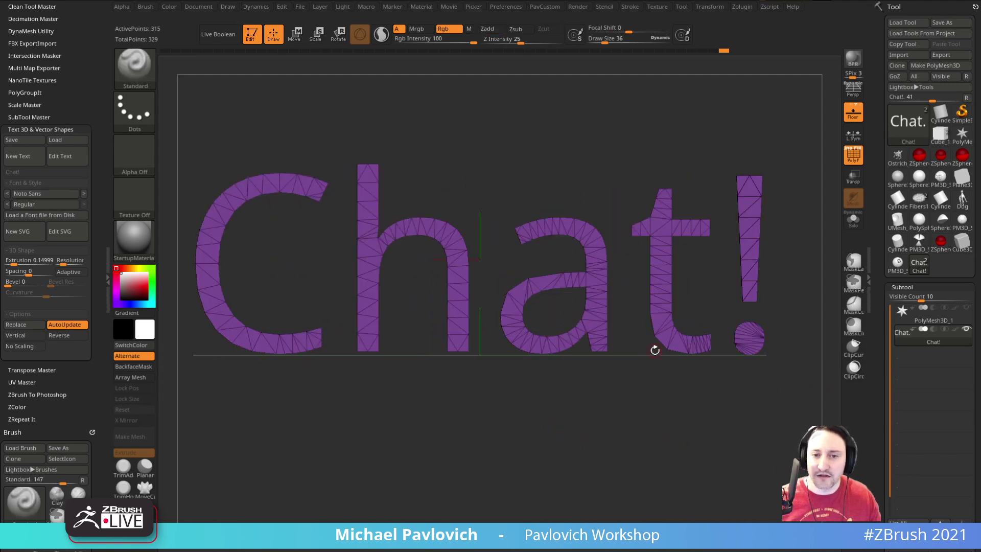
Try remeshing the flat text with ZRemesher set to Same, and undo the remesh.
left_click_drag(543, 157, 544, 171, "alt")
key("space")
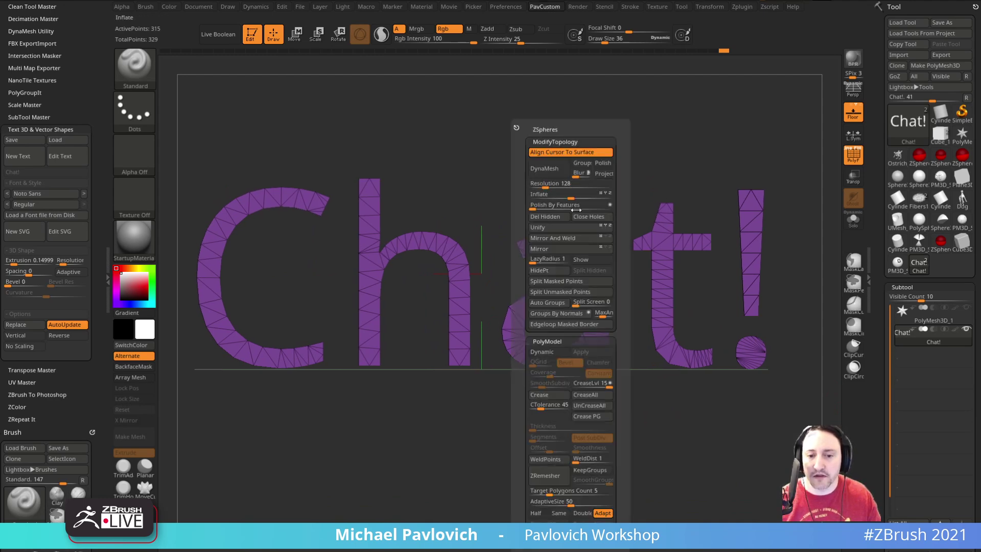
left_click(559, 512)
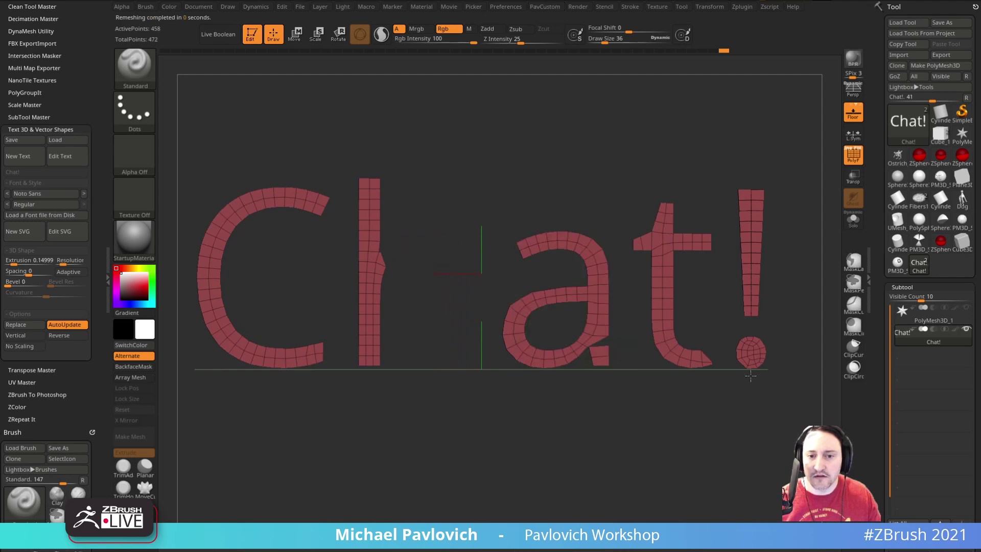
key("ctrl+z")
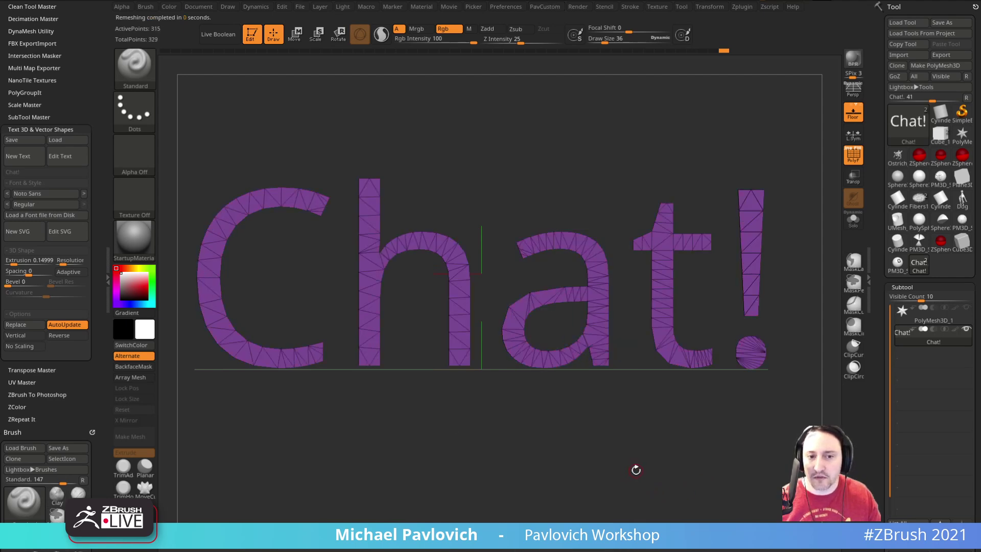
Remesh the flat text with ZRemesher set to Double.
key("space")
left_click(650, 513)
left_click(633, 479)
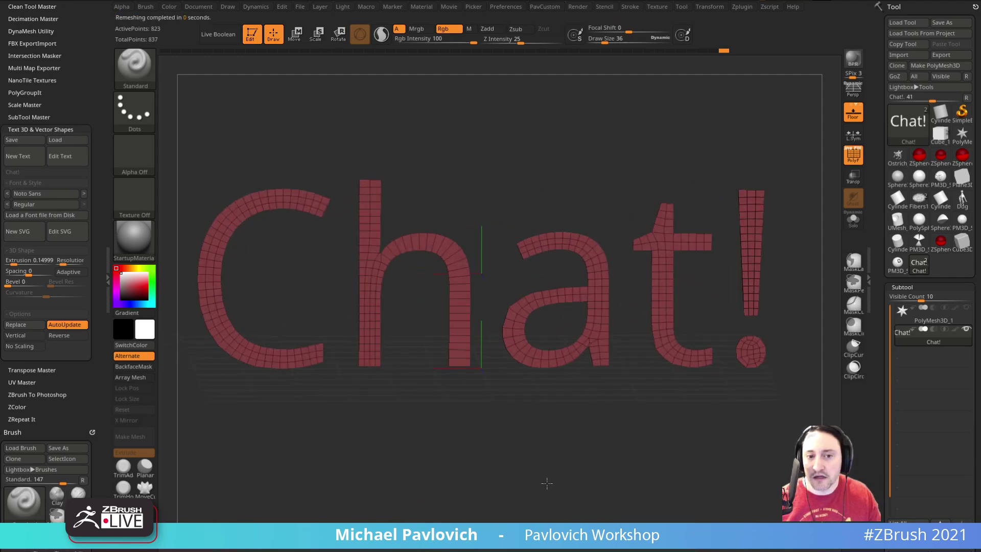
left_click_drag(608, 445, 628, 495, "alt")
left_click_drag(626, 223, 315, 104, "alt")
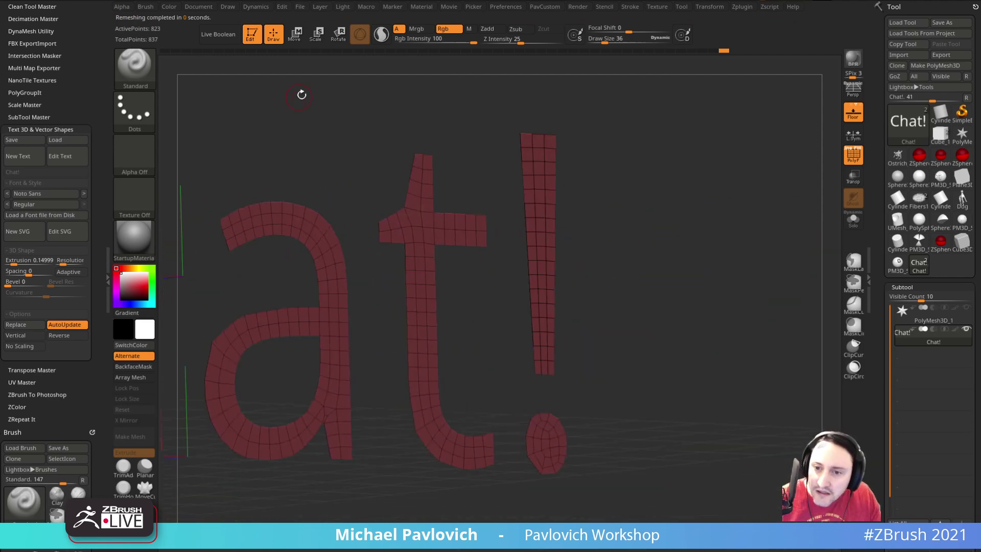
mouse_move(583, 213)
left_mouse_down()
mouse_move(624, 213)
mouse_move(664, 297)
mouse_move(560, 220)
mouse_move(562, 196)
left_mouse_up()
Set the brush draw size to 14 for close work on the letter h.
key("s")
left_click(618, 216)
left_click_drag(714, 315, 839, 256, "alt")
left_click_drag(266, 509, 450, 182, "alt")
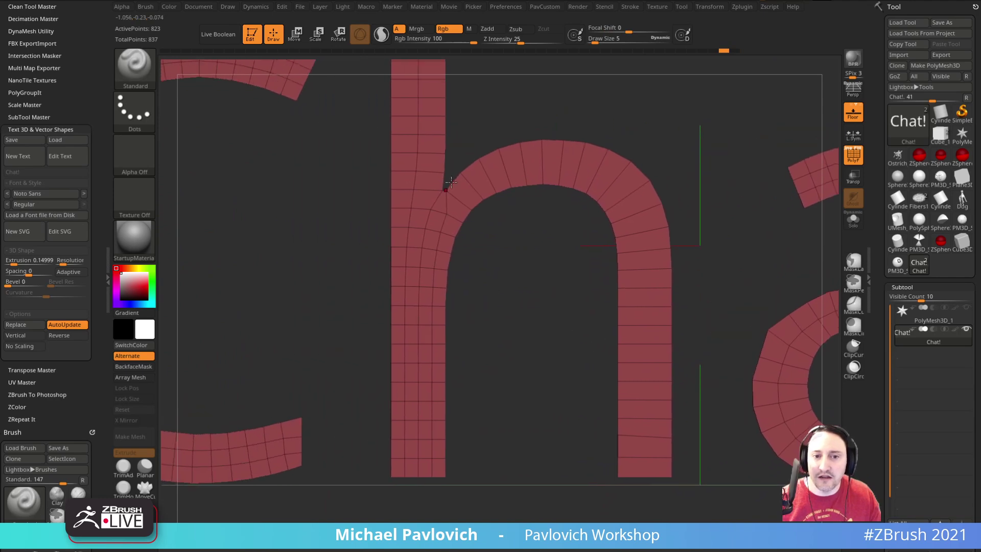
key("s")
left_click(506, 311)
mouse_move(529, 271)
left_mouse_down("alt")
mouse_move(363, 332)
mouse_move(552, 269)
mouse_move(565, 273)
left_mouse_up("alt")
Switch to the ZModeler brush and collapse the edge where the h's arch meets its stem.
key("b")
key("z")
key("m")
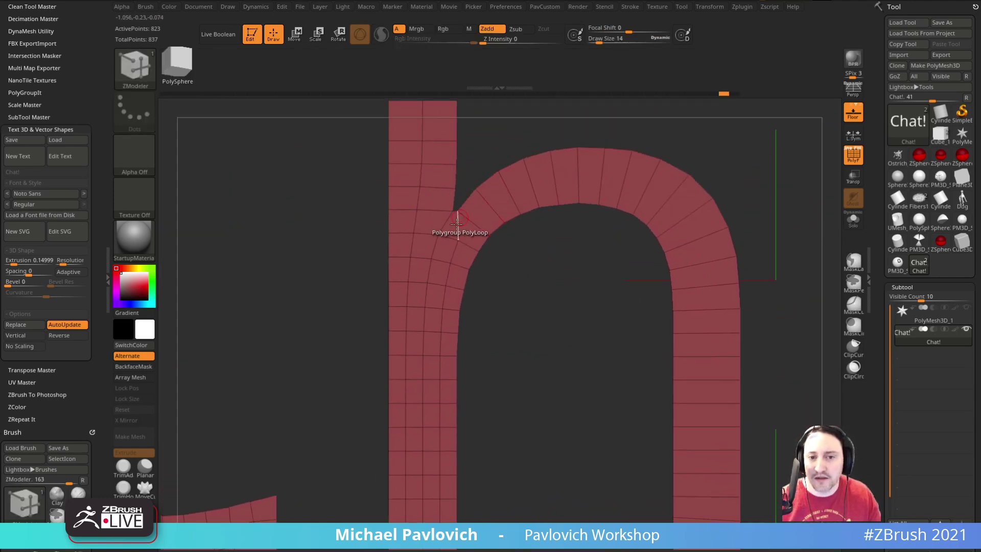
key("space")
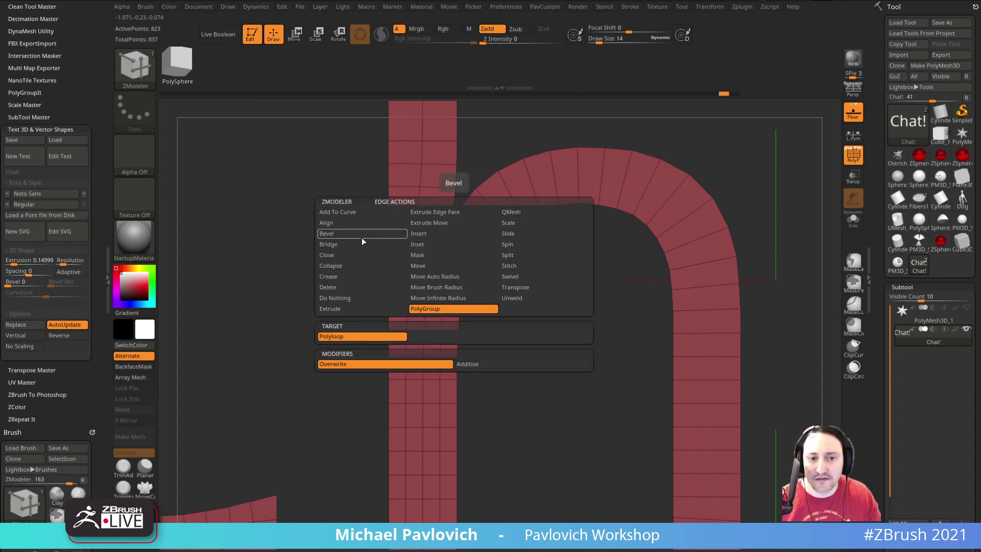
left_click(347, 269)
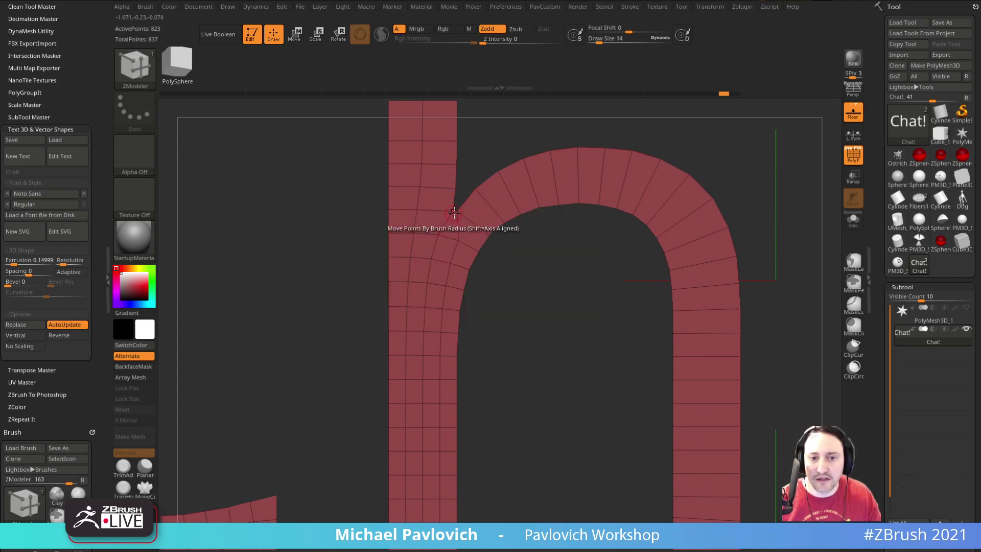
Try collapsing a whole polyloop at the h's arch junction.
key("space")
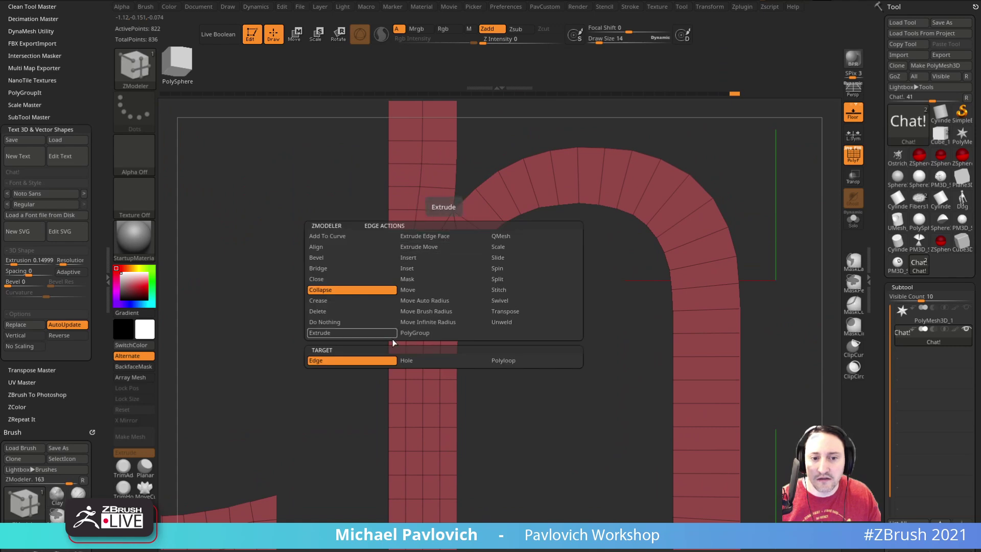
left_click(500, 361)
left_click(449, 236)
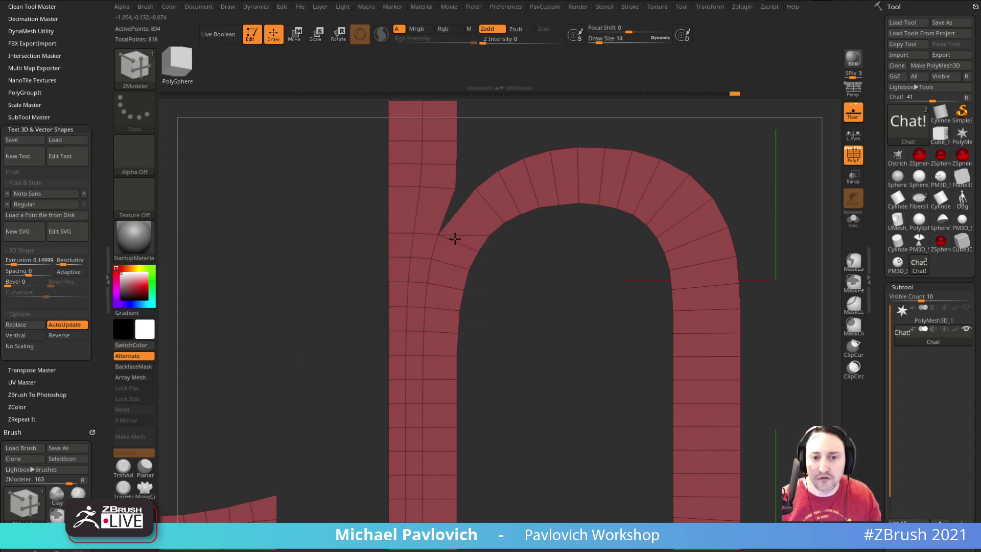
Set the Collapse target back to Edge and collapse the extra crosswise edges one by one down the h's stem.
key("space")
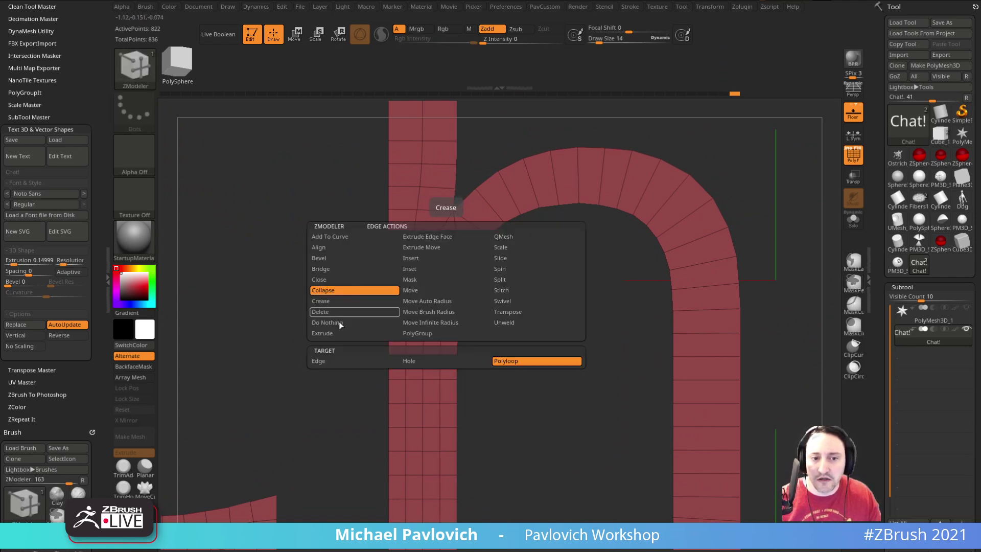
left_click(332, 361)
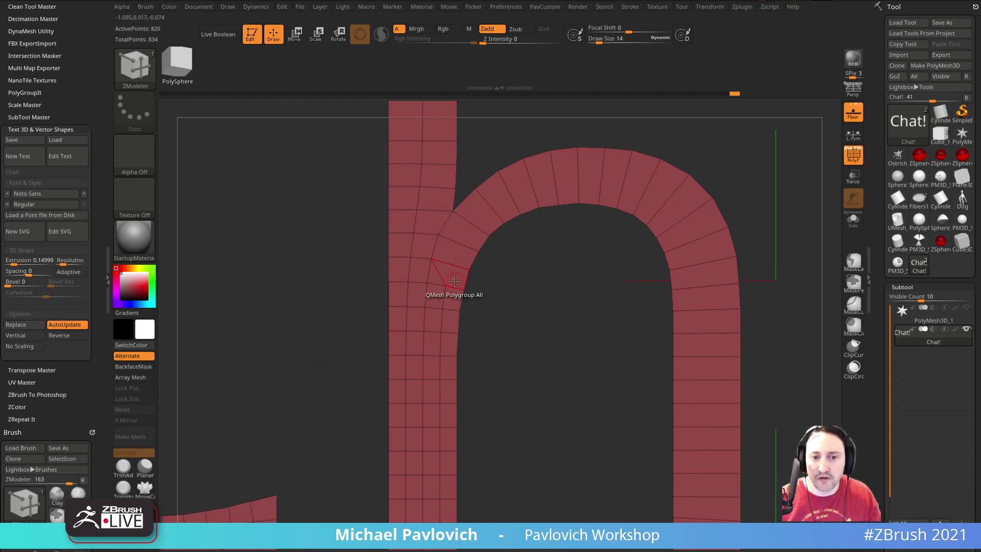
left_click(437, 308)
right_click_drag(437, 309, 499, 219)
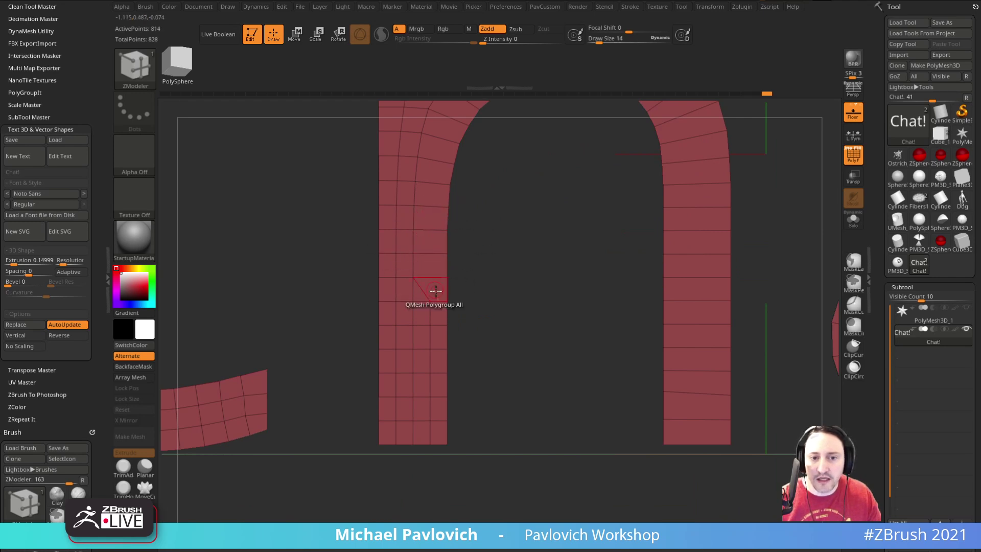
left_click(421, 324)
left_click(421, 347)
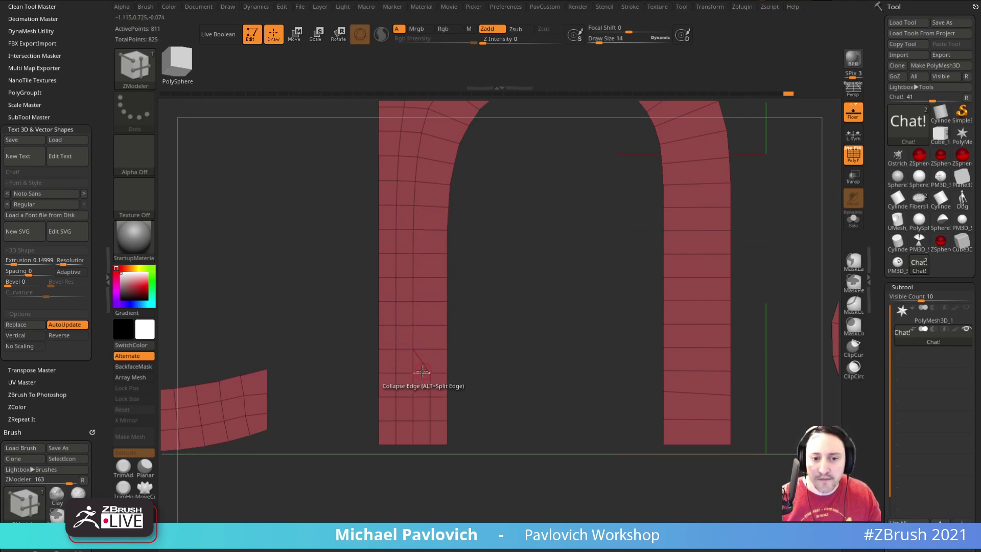
left_click(429, 391)
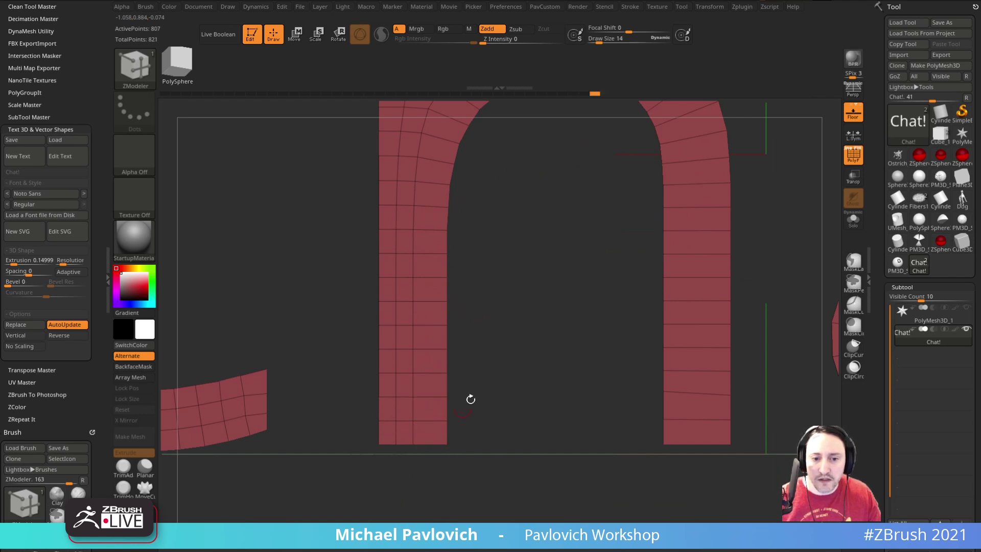
Unmask the h stem's lengthwise partial edge loop with the Transpose edge action, nudge it and clear the mask.
right_click_drag(450, 420, 484, 287)
key("space")
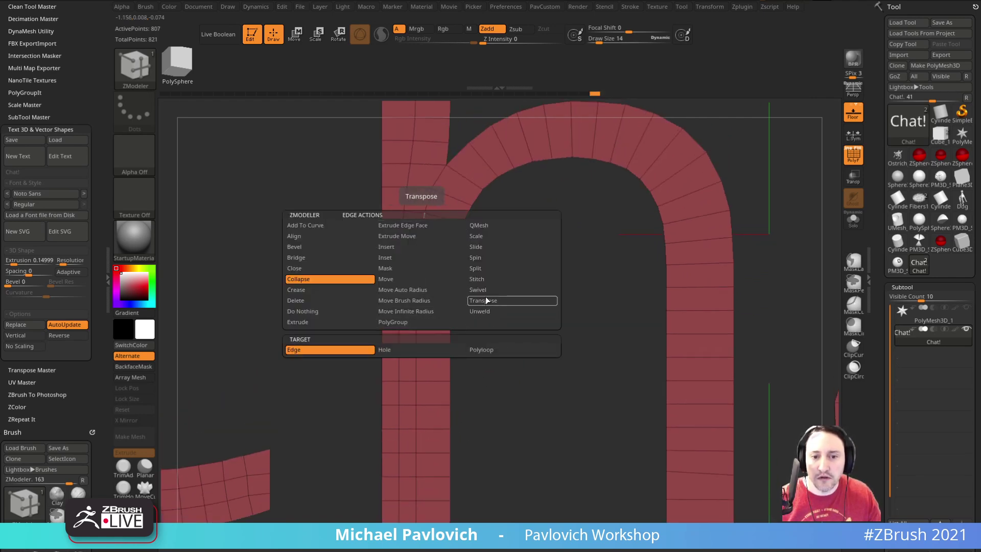
left_click(486, 301)
left_click(395, 361)
left_click(422, 225)
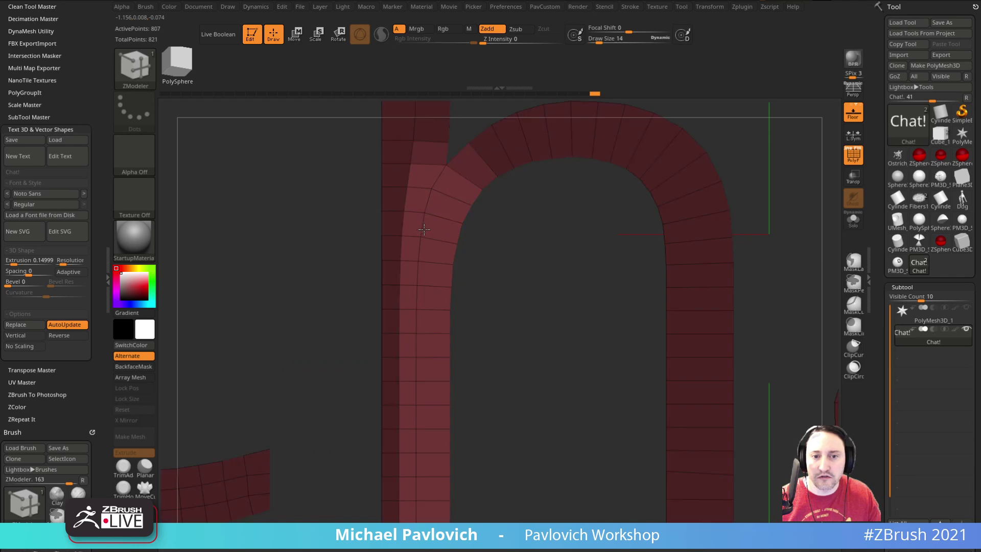
left_click_drag(464, 185, 464, 185)
left_click(447, 143)
left_click(435, 144)
left_click_drag(364, 225, 366, 225)
left_click_drag(537, 306, 511, 294, "ctrl")
key("q")
Set the ZModeler edge action to Insert and delete the letter C's lengthwise middle edge loop.
key("f")
left_click_drag(470, 268, 459, 245, "alt")
left_click_drag(638, 118, 704, 266, "alt")
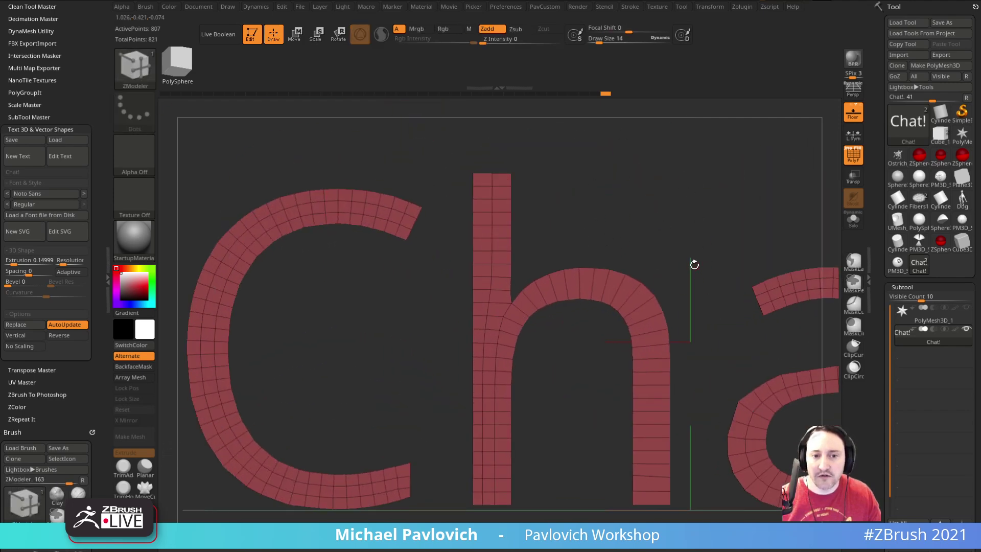
left_click_drag(389, 292, 454, 260, "alt")
key("space")
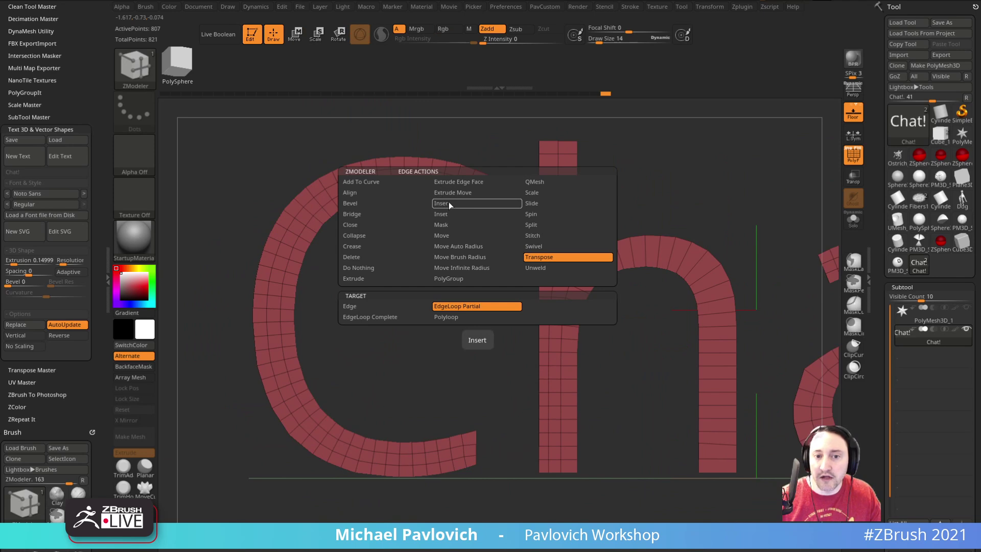
left_click(439, 307)
left_click(480, 186, "alt")
left_click(473, 194, "alt")
left_click_drag(488, 204, 504, 280, "alt")
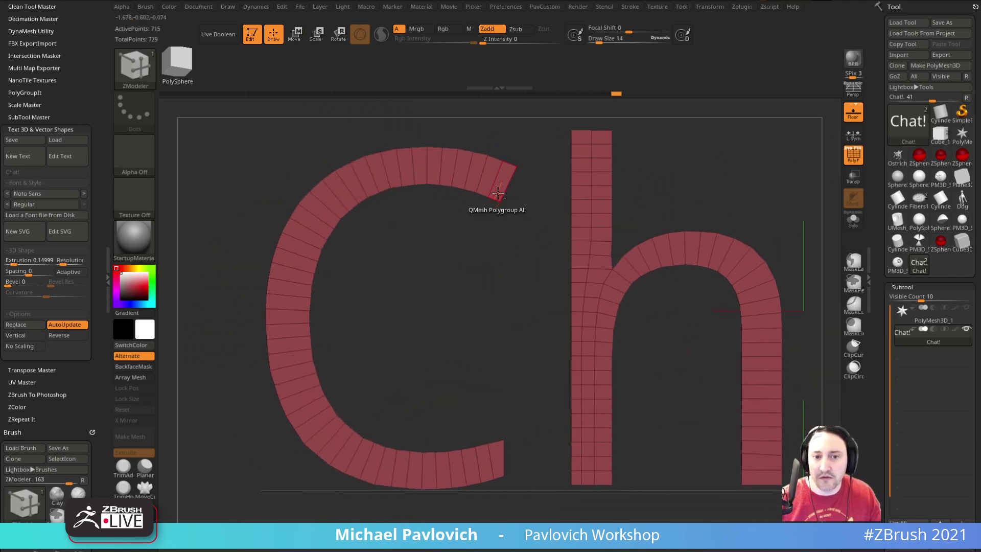
Delete alternate crosswise edge loops all the way around the letter C.
left_click(470, 166, "alt")
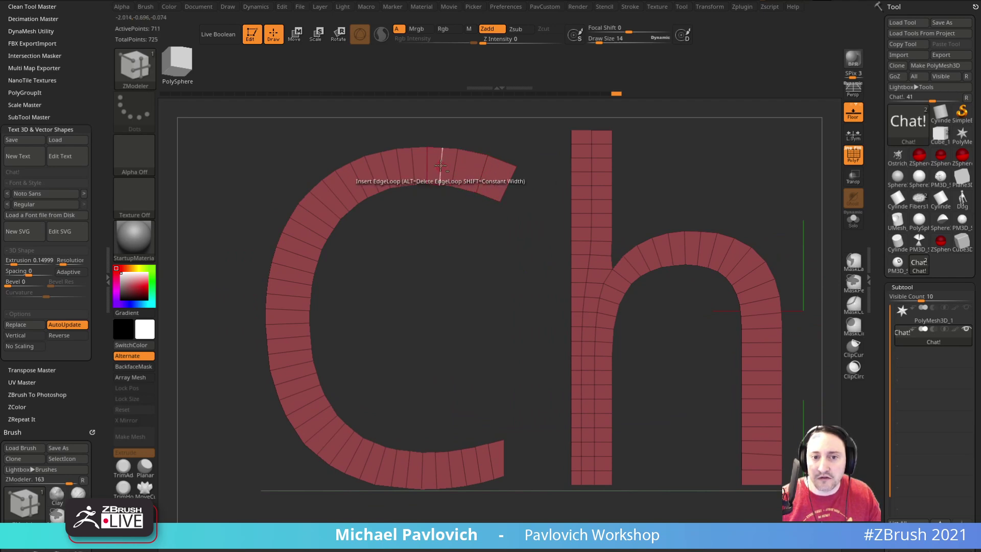
left_click(442, 162, "alt")
left_click(414, 165, "alt")
left_click(384, 173, "alt")
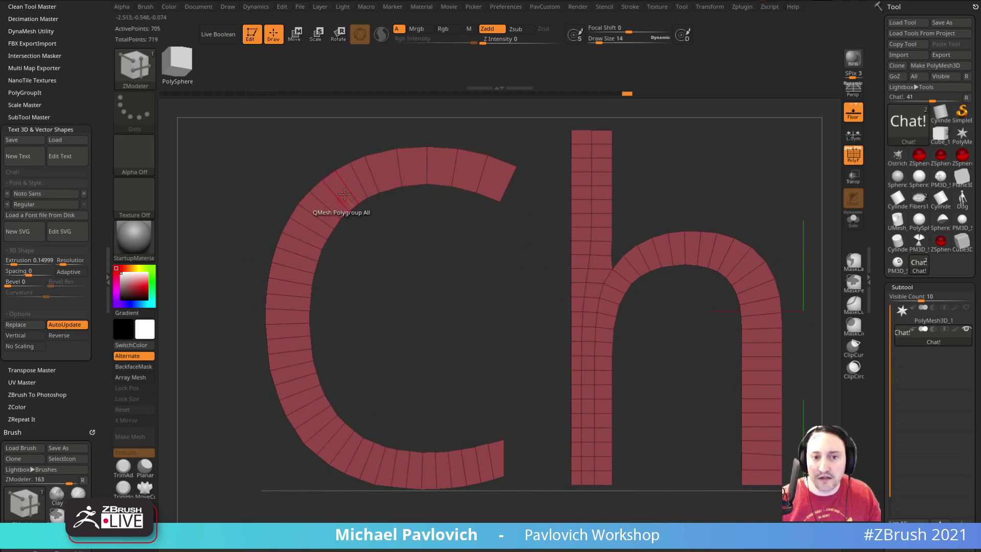
left_click(355, 180, "alt")
left_click(346, 190, "alt")
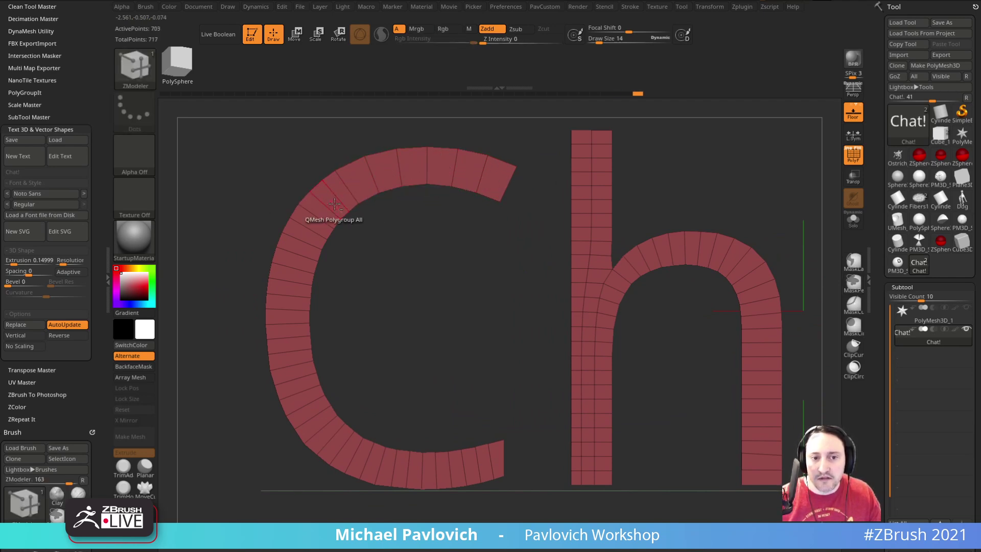
left_click(323, 214, "alt")
left_click(310, 236, "alt")
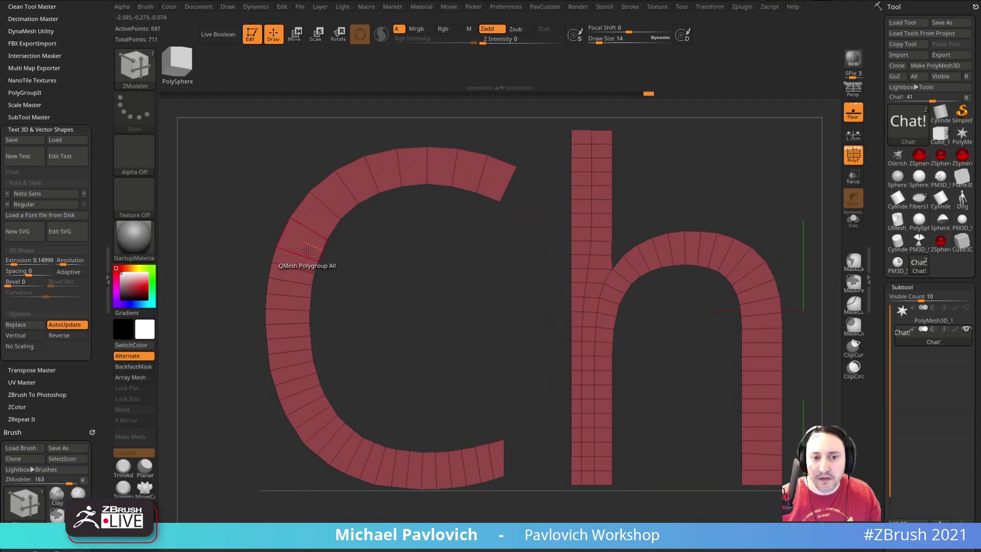
left_click(299, 266, "alt")
left_click(305, 294, "alt")
left_click(296, 326, "alt")
left_click(297, 350, "alt")
left_click(300, 381, "alt")
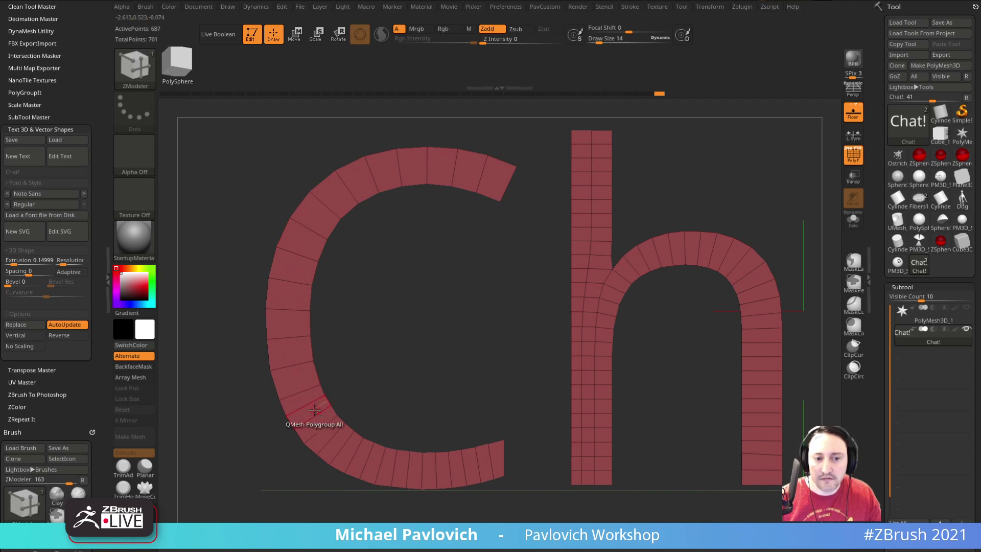
left_click(328, 427, "alt")
left_click(354, 447, "alt")
left_click(378, 452, "alt")
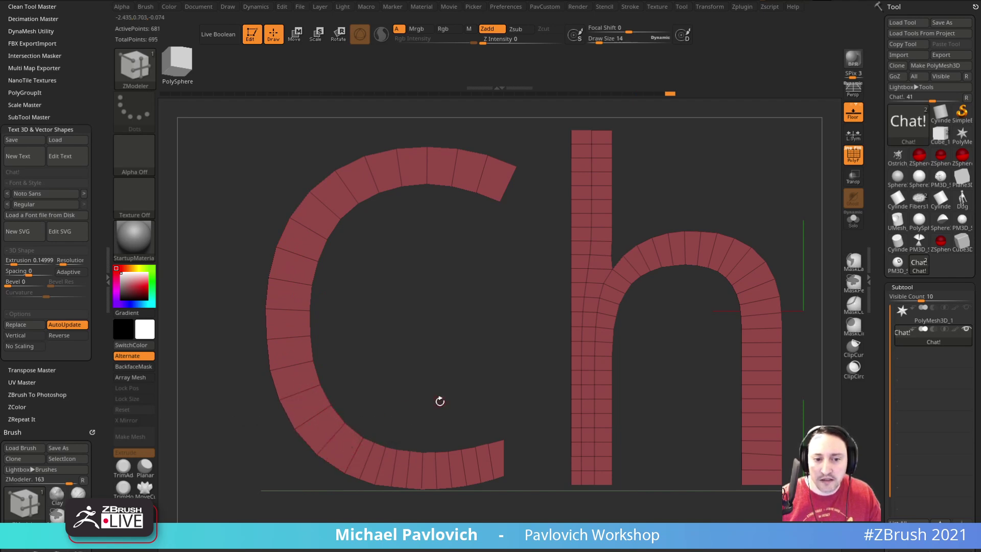
left_click_drag(439, 398, 394, 372, "alt")
left_click(330, 436, "alt")
left_click(357, 444, "alt")
left_click(381, 448, "alt")
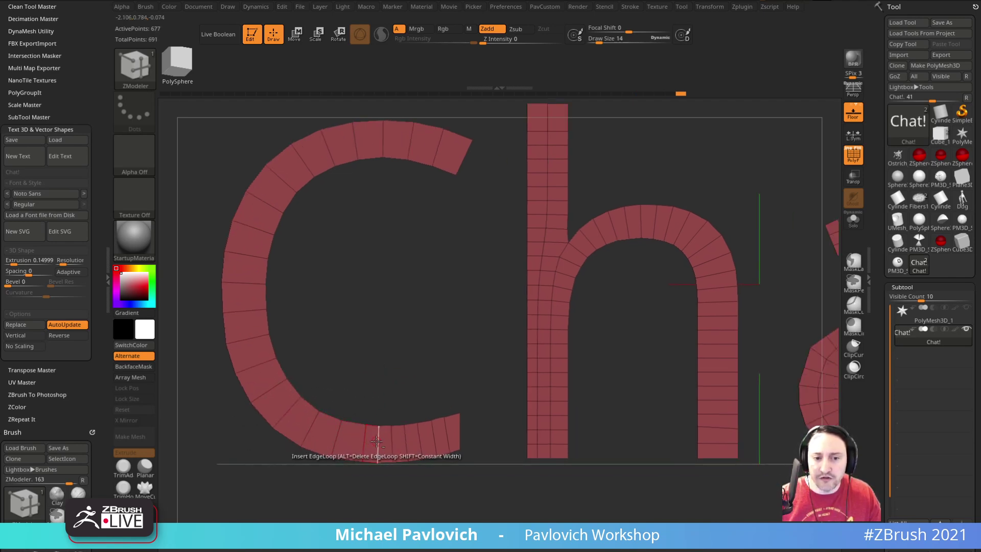
left_click(402, 442, "alt")
left_click(432, 437, "alt")
left_click_drag(466, 367, 378, 293, "alt")
left_click(420, 429, "alt")
Delete a lengthwise inner edge loop from the letter h and another from the letter t.
left_click_drag(587, 260, 690, 217, "alt")
left_click_drag(689, 218, 631, 245)
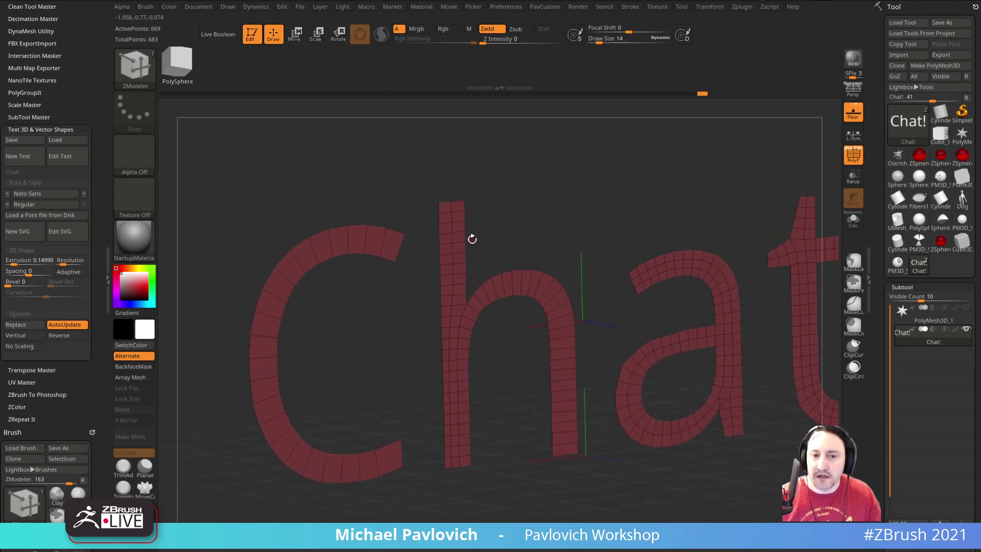
left_click_drag(503, 214, 512, 183)
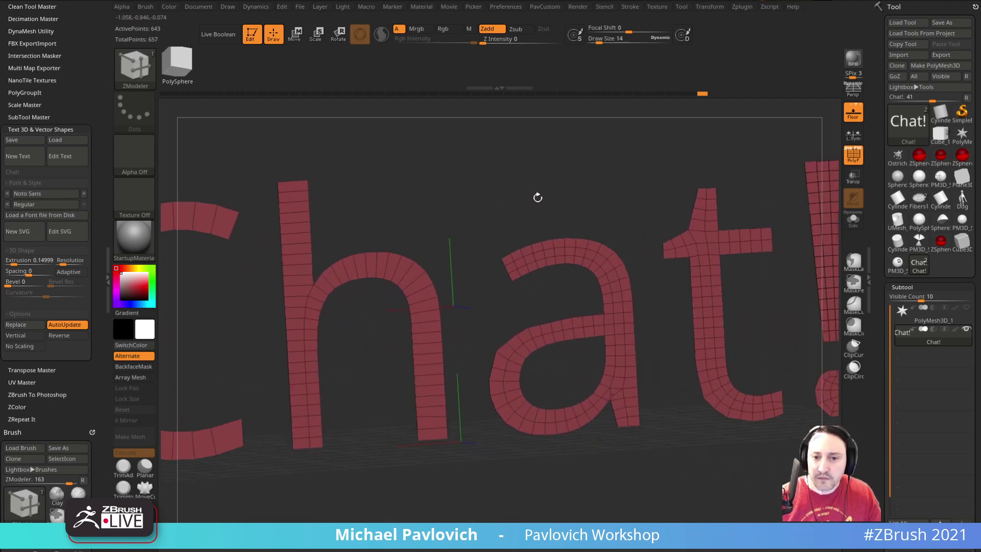
mouse_move(652, 351)
left_mouse_down("alt")
mouse_move(604, 274)
mouse_move(641, 350)
left_mouse_up("alt")
left_click_drag(758, 339, 688, 278, "alt")
left_click_drag(581, 210, 603, 367)
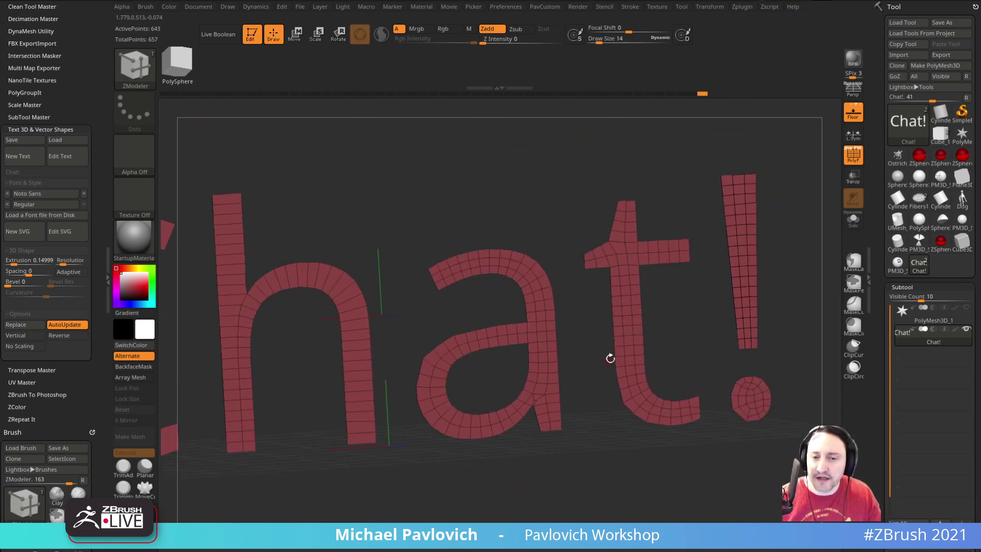
left_click(625, 238, "alt")
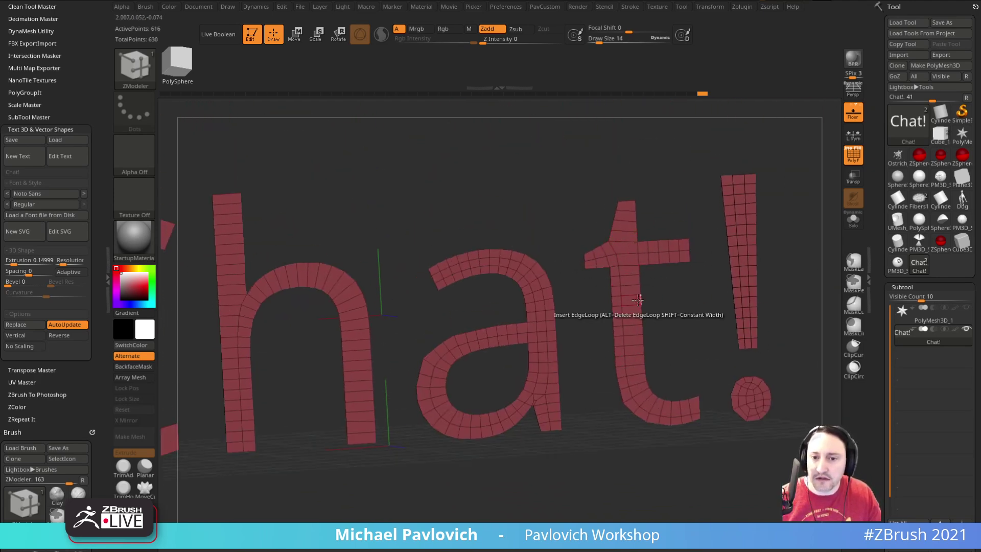
Delete lengthwise edge loops in the upper part of the exclamation mark and undo the last deletion.
left_click(737, 233, "alt")
left_click(745, 230, "alt")
left_click_drag(771, 239, 681, 303, "alt")
key("ctrl+z")
Assign a separate polygroup to each disconnected piece of the text with Auto Groups.
right_click_drag(601, 271, 638, 251, "ctrl")
key("grave")
left_click(648, 313)
right_click_drag(576, 329, 552, 286, "ctrl")
Hide one of the overlapping polygroups on the exclamation mark and restore full visibility.
left_click(554, 276, "ctrl+shift")
left_click(571, 257, "ctrl+shift")
key("b")
key("z")
key("m")
key("space")
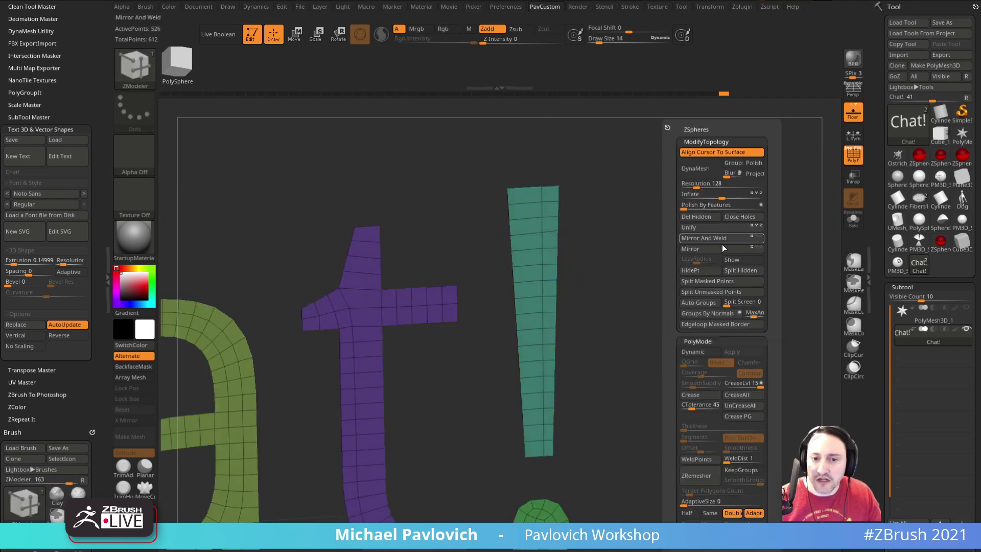
left_click(664, 262, "ctrl+shift")
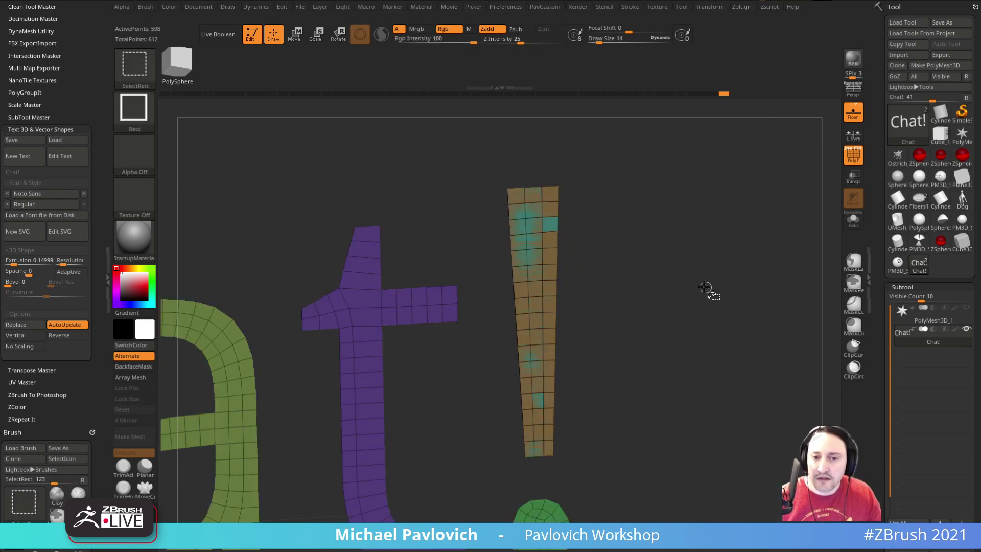
Hide the overlapping duplicate polygroup on the exclamation mark's stem and delete the hidden geometry.
left_click(541, 256, "ctrl+shift")
left_click(735, 278, "ctrl+shift")
key("b")
key("z")
key("m")
key("space")
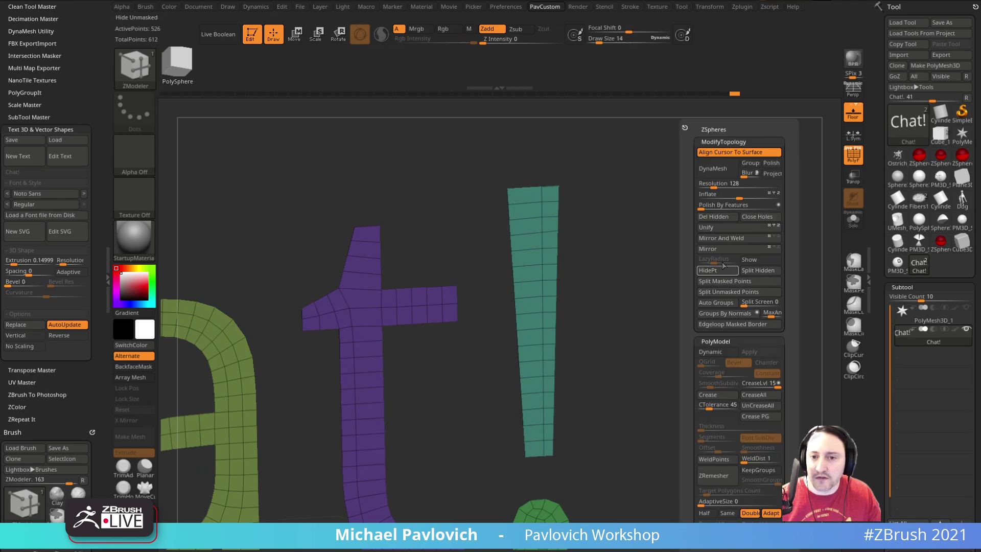
left_click(719, 219)
Delete the lengthwise inner edge loop and several crosswise edge loops on the exclamation mark's stem with ZModeler.
key("space")
left_click(547, 242)
left_click(543, 224, "alt")
left_click(549, 201, "alt")
left_click(546, 234, "alt")
left_click(545, 331, "alt")
left_click(546, 363, "alt")
left_click(541, 395, "alt")
left_click(543, 427, "alt")
left_click(544, 440, "alt")
left_click_drag(613, 409, 751, 303, "alt")
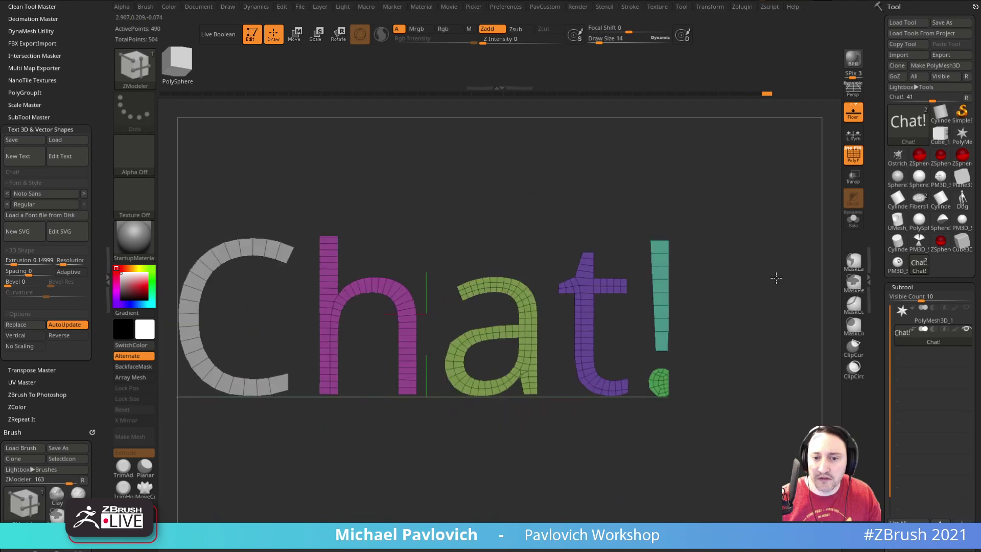
Try to extrude only the letter a with QMesh targeting Polygroup All.
left_click_drag(764, 262, 574, 267)
key("space")
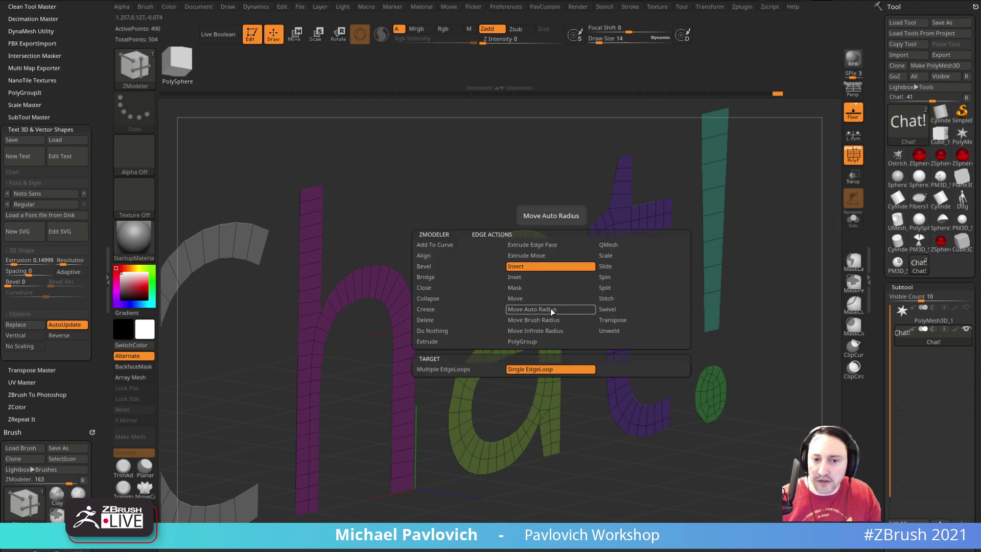
left_click(523, 342)
key("space")
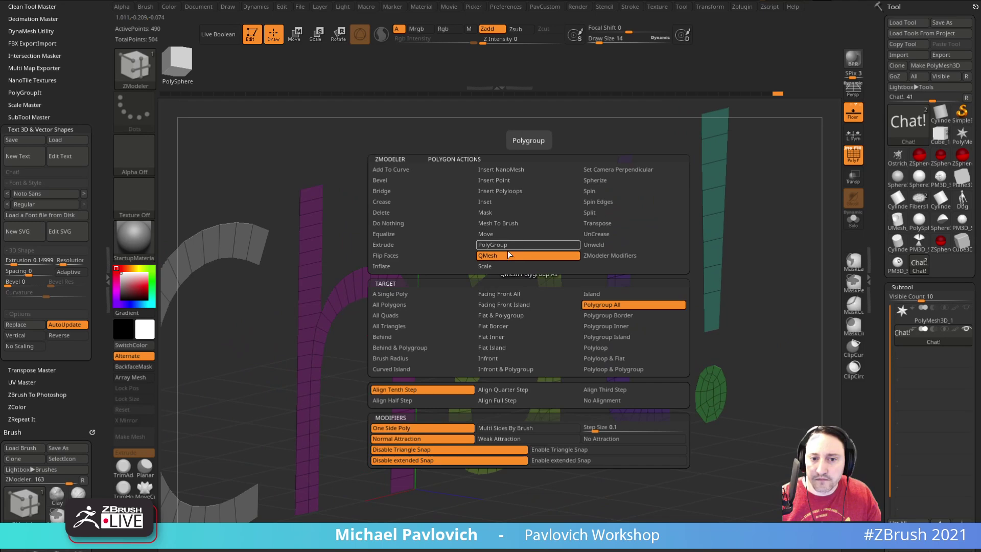
left_click(611, 313)
left_click_drag(543, 290, 553, 298)
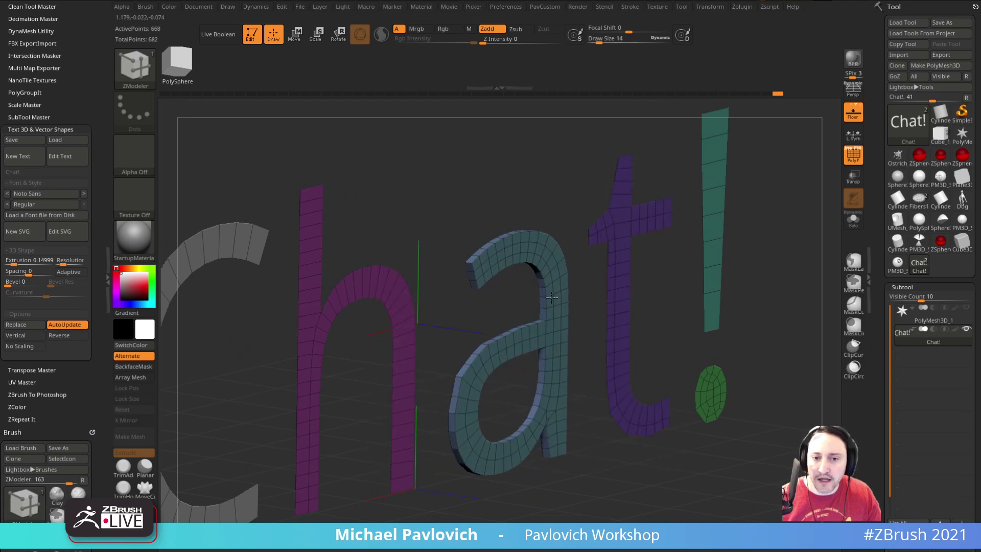
key("ctrl+z")
Set the QMesh target to All Polygons and extrude the whole flat text into solid letters.
key("space")
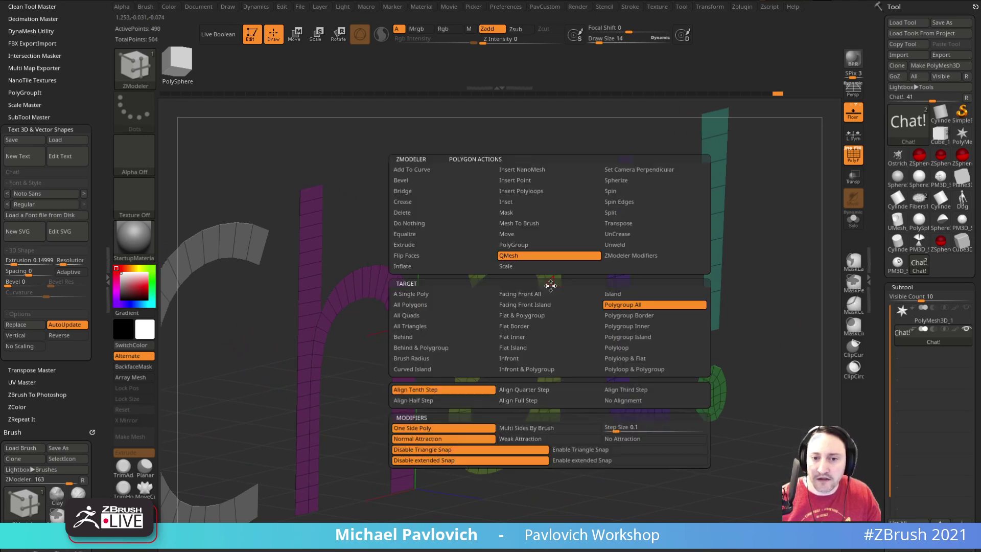
left_click(453, 305)
left_click_drag(538, 282, 560, 291)
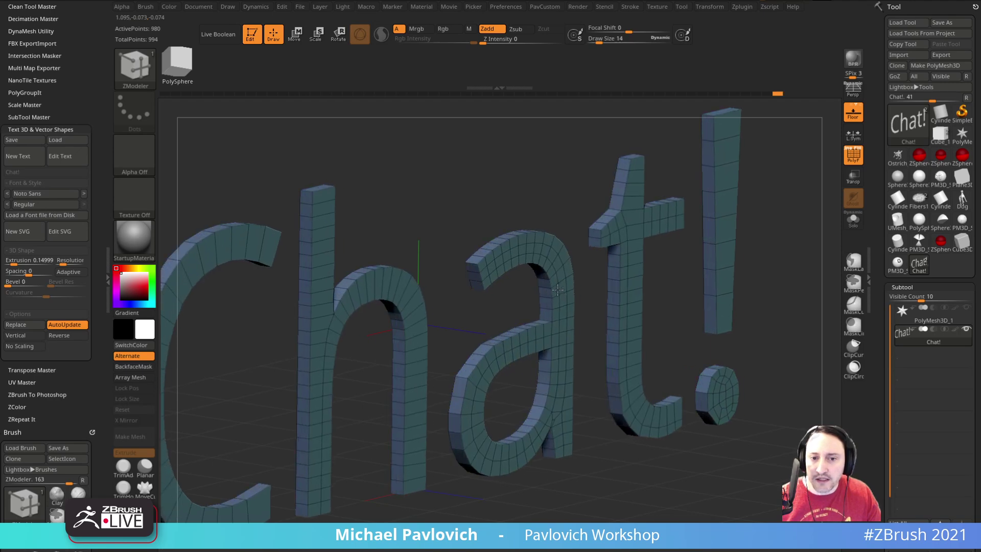
left_click_drag(661, 479, 672, 431)
left_click_drag(791, 325, 751, 348, "alt")
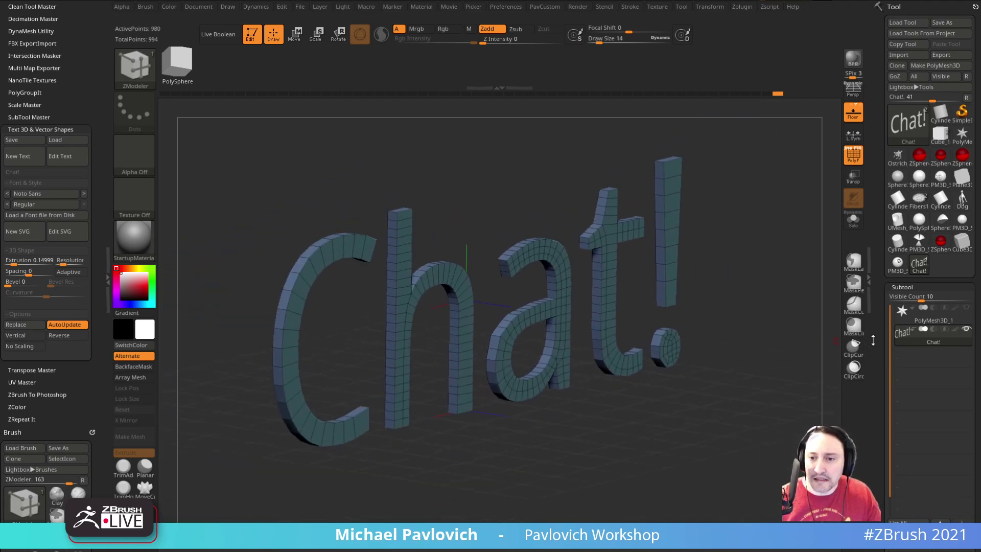
Bevel the border edges of the extruded letters with a bevel width of about 0.156.
left_click_drag(883, 337, 887, 220)
scroll(886, 220, "down", 8)
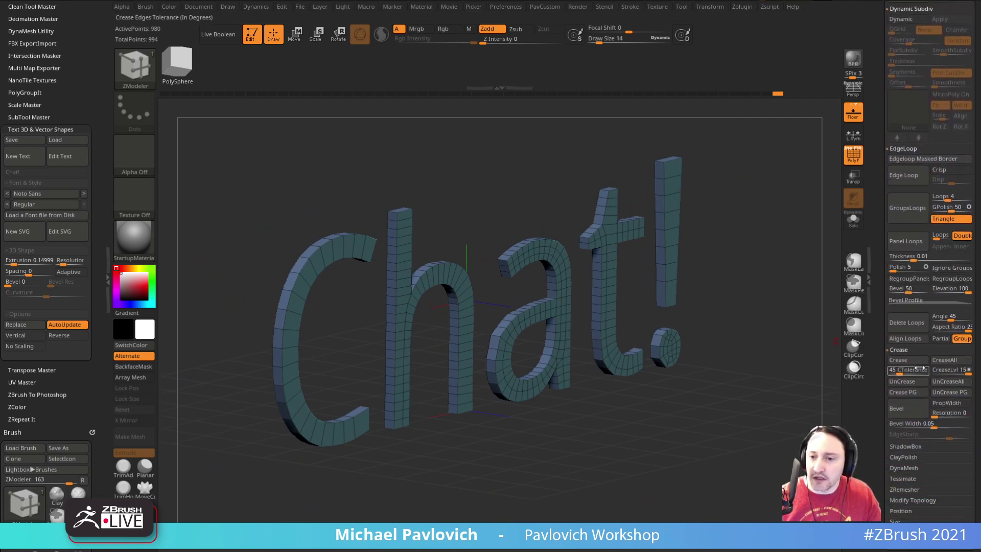
left_click_drag(759, 278, 750, 304)
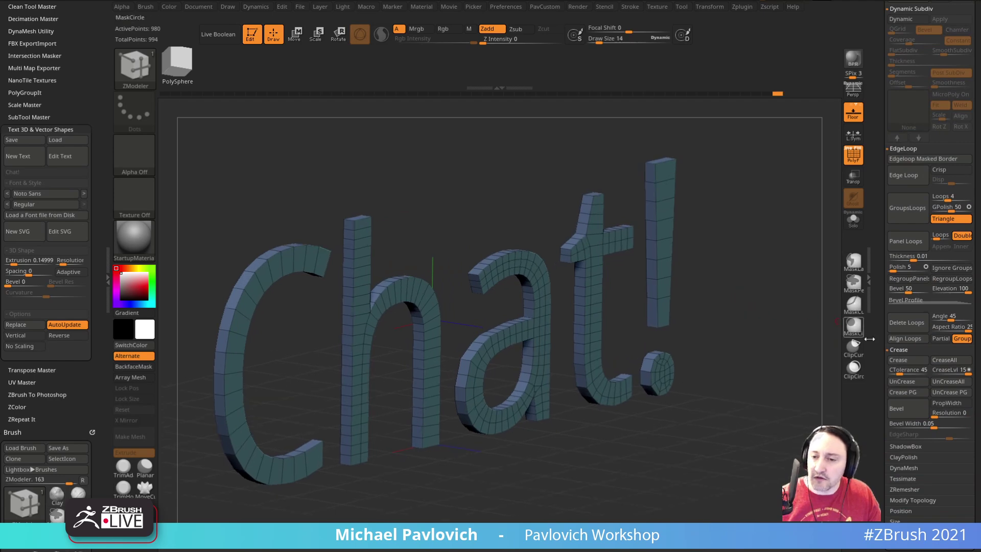
left_click_drag(885, 373, 884, 298)
left_click_drag(933, 350, 948, 351, "ctrl")
Set the ZModeler edge Insert target to Multiple EdgeLoops and insert a loop along the outer front bevel of the letter a.
mouse_move(779, 362)
left_mouse_down("alt")
mouse_move(804, 342)
mouse_move(800, 310)
mouse_move(839, 315)
mouse_move(792, 306)
left_mouse_up("alt")
left_click_drag(449, 166, 653, 245, "alt")
left_click_drag(684, 172, 607, 195, "alt")
key("space")
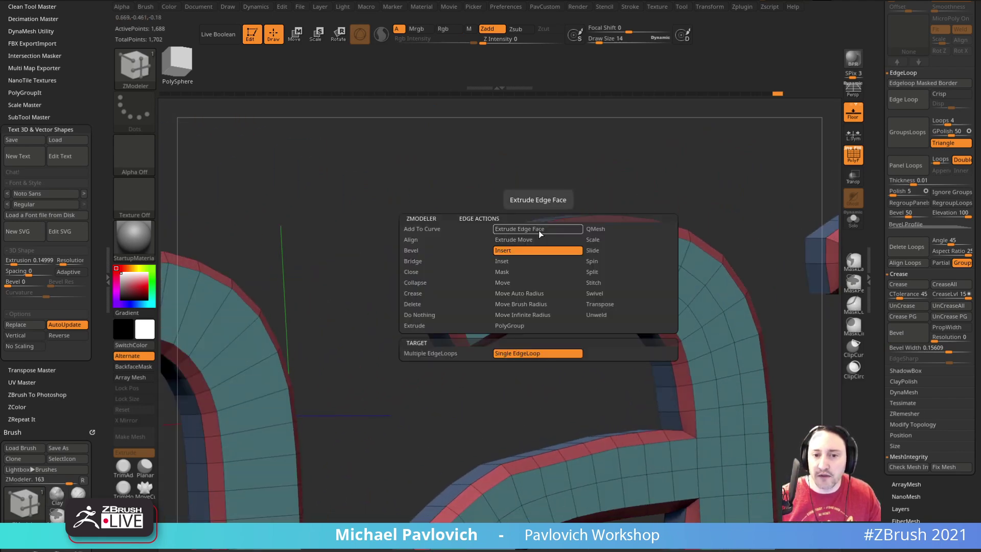
left_click(462, 353)
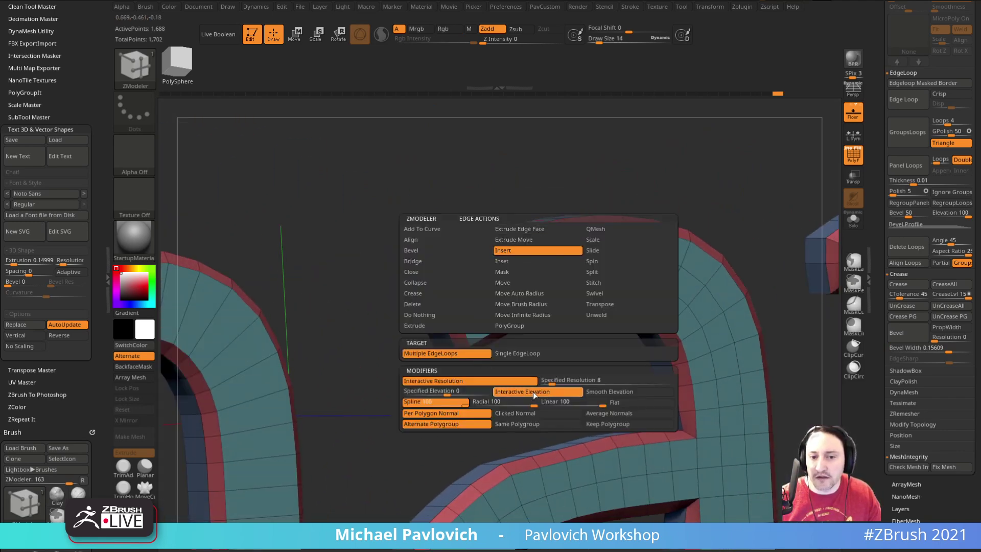
left_click_drag(546, 172, 599, 164)
left_click_drag(617, 228, 621, 232)
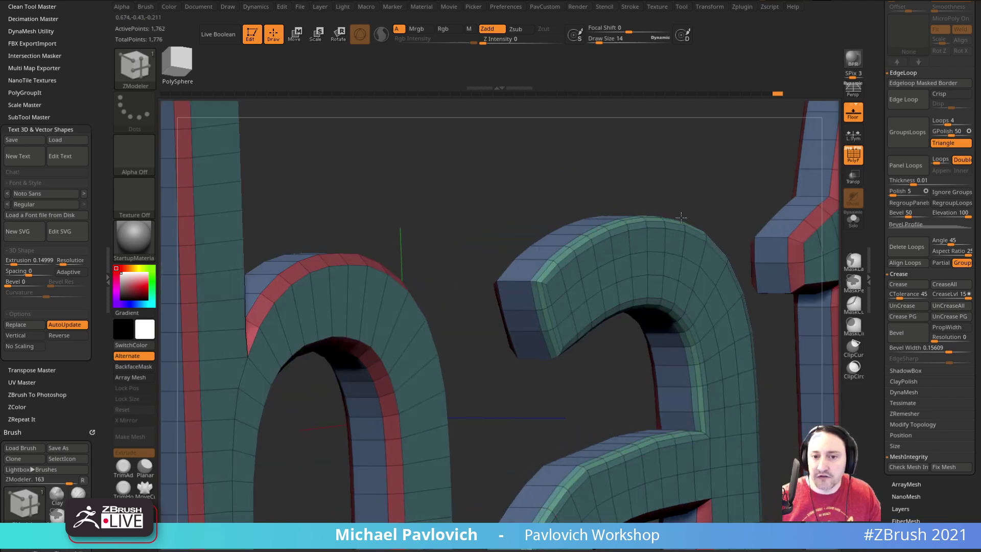
Insert edge loops along the front bevels of the h, C, t, the exclamation mark's stem and dot, and the a's inner hole.
mouse_move(692, 194)
left_mouse_down("alt")
mouse_move(690, 175)
mouse_move(701, 177)
left_mouse_up("alt")
left_click(438, 203)
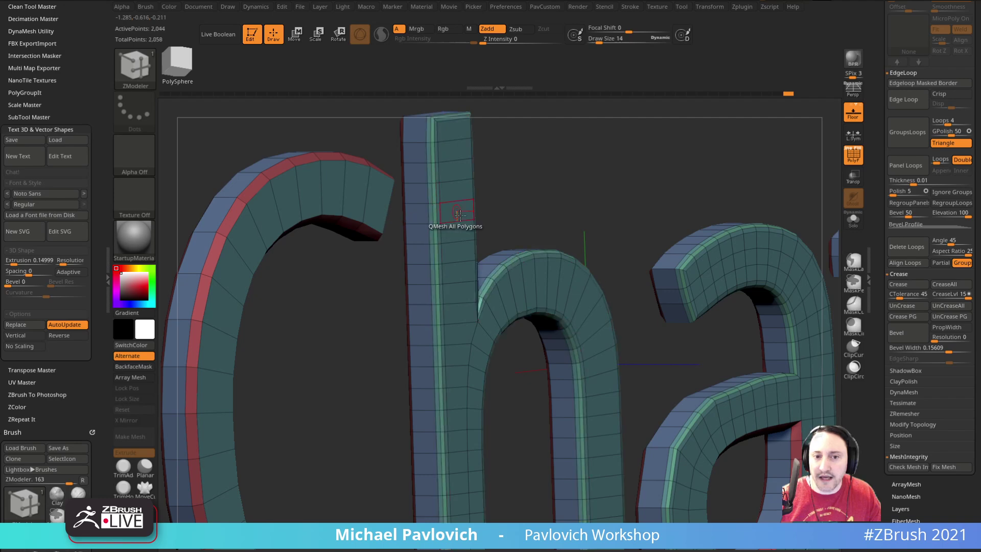
left_click(242, 201)
left_click_drag(622, 158, 473, 246, "alt")
left_click(373, 235)
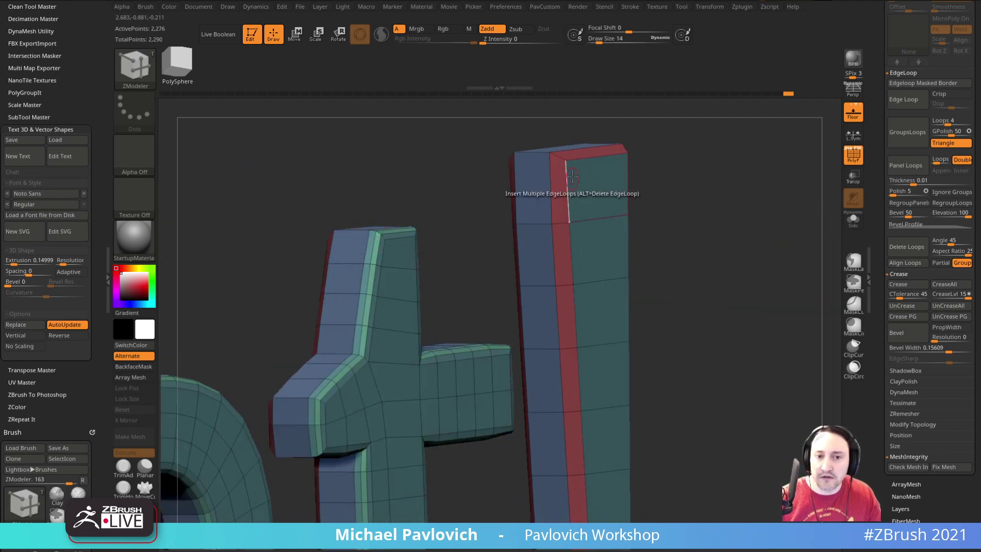
left_click(555, 156)
left_click_drag(677, 205, 814, 235, "alt")
left_click(691, 352)
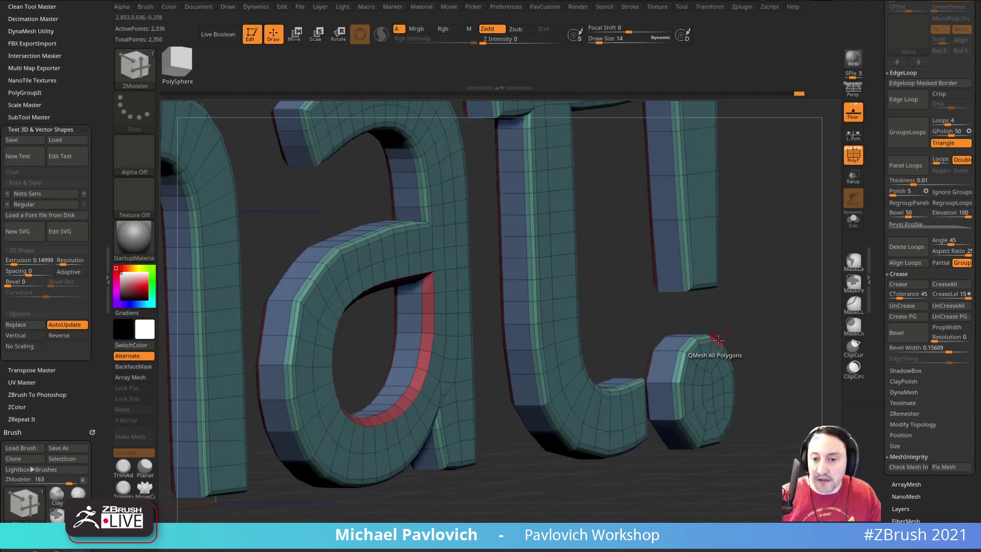
left_click_drag(551, 266, 553, 265)
Hide the floor grid and set the draw size to 36.
mouse_move(613, 245)
left_mouse_down("alt")
mouse_move(738, 193)
mouse_move(799, 217)
mouse_move(791, 214)
mouse_move(818, 192)
mouse_move(782, 216)
mouse_move(791, 196)
mouse_move(780, 201)
mouse_move(795, 236)
left_mouse_up("alt")
key("shift+f")
key("shift+p")
key("shift+f")
key("s")
key("2")
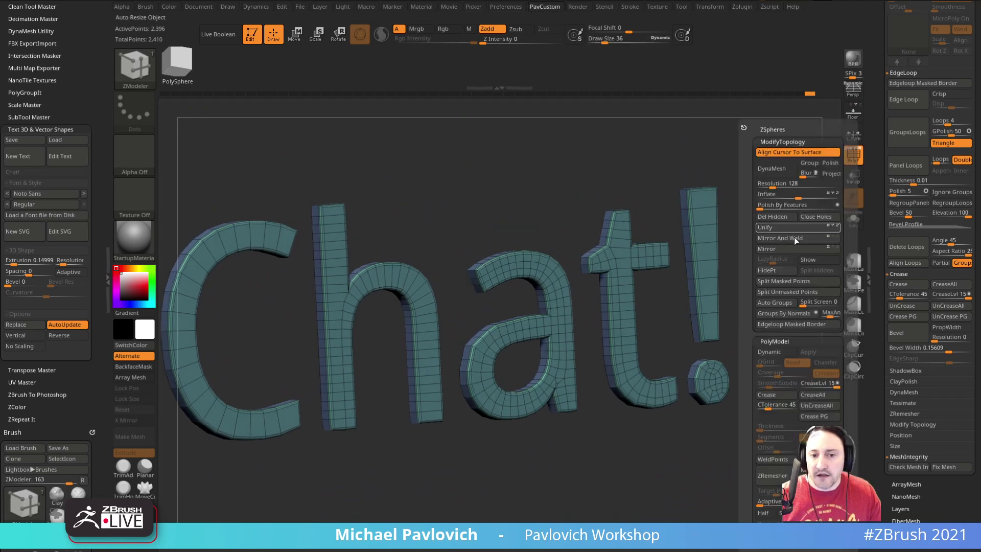
key("2")
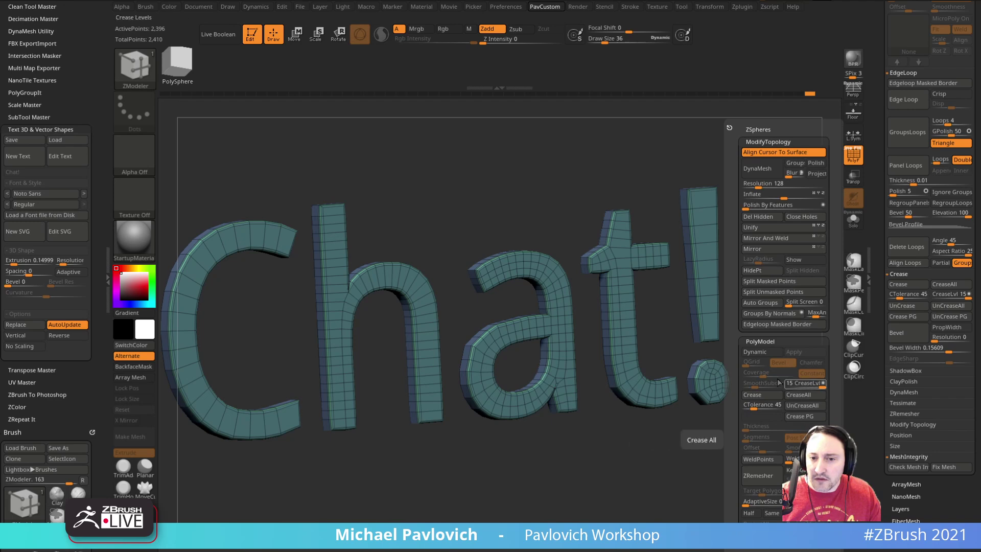
Hide the side faces of the text and restore full visibility.
key("ctrl+shift")
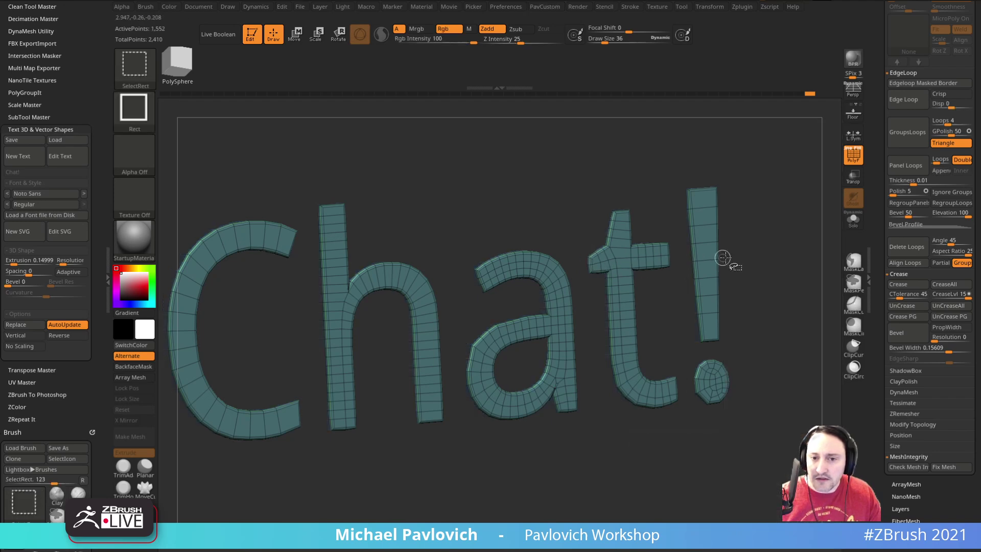
left_click(622, 259, "ctrl+shift")
left_click(776, 245, "ctrl+shift")
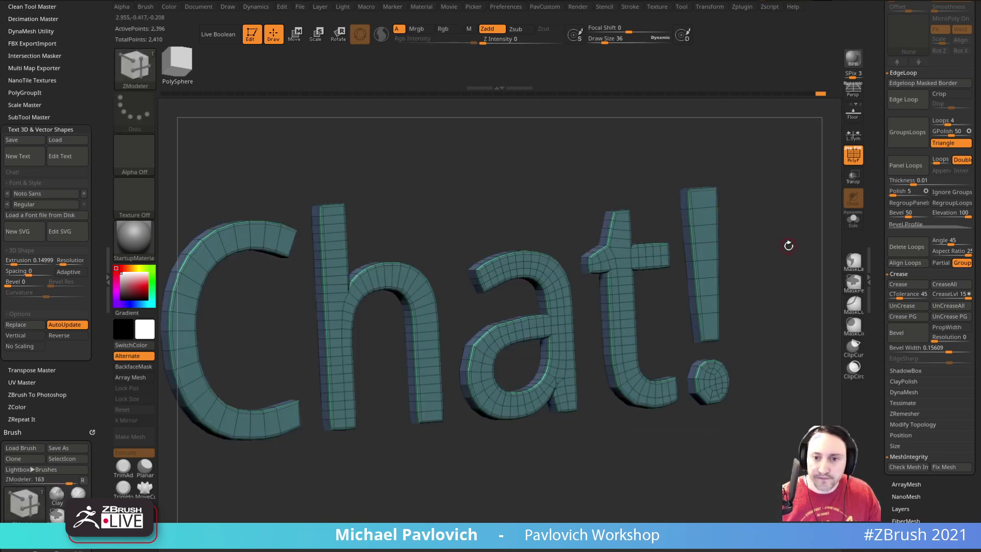
Isolate the front faces with their bevels, merge them into one polygroup, and show the whole text again.
right_click_drag(788, 245, 793, 256)
key("3")
right_click_drag(619, 266, 625, 392, "ctrl")
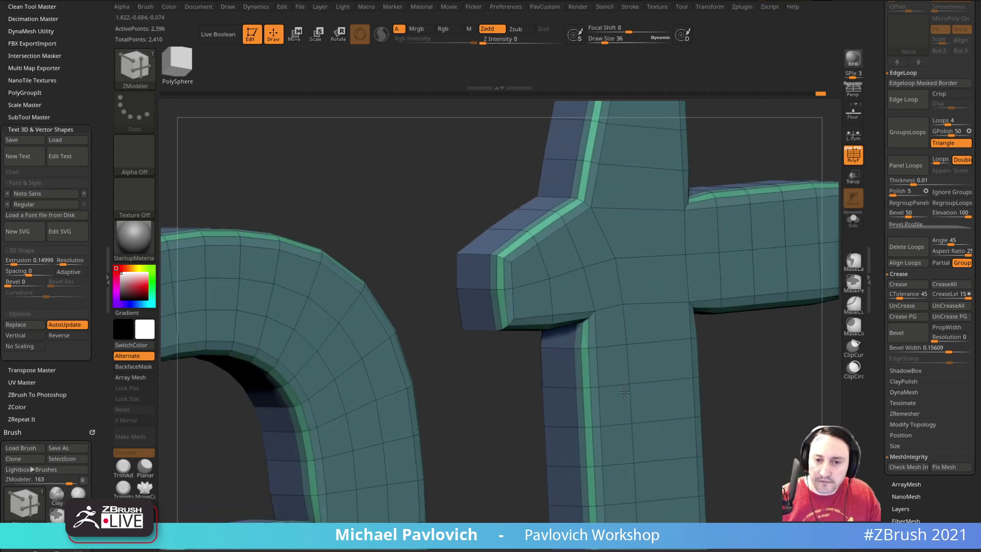
left_click(511, 261, "ctrl+shift")
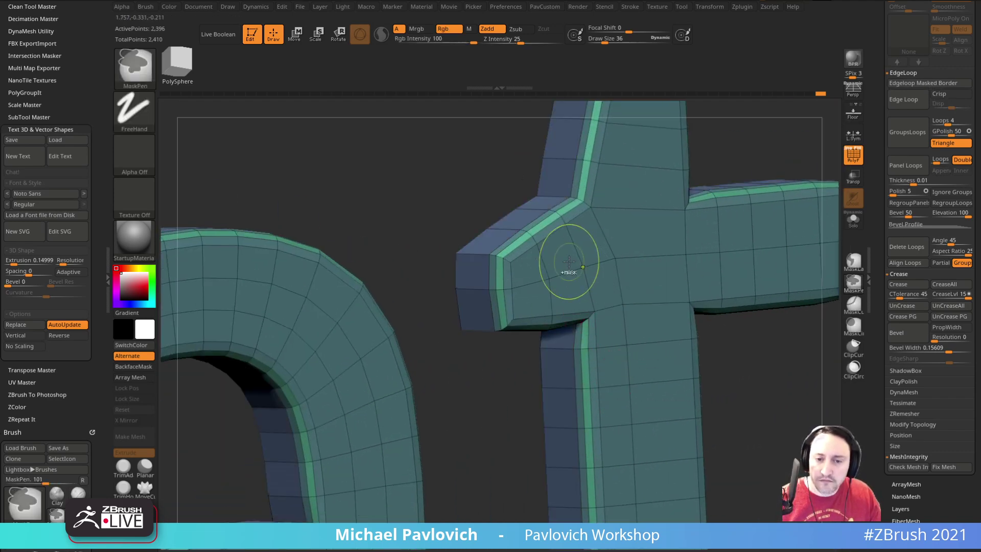
left_click(567, 262, "ctrl+shift")
left_click(577, 255, "ctrl+shift")
left_click(532, 237, "ctrl+shift")
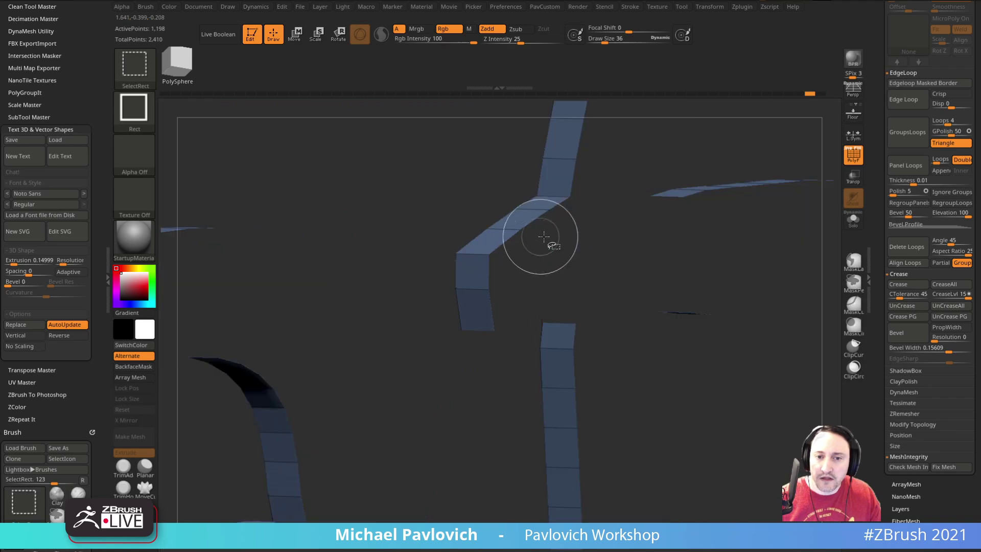
left_click(515, 232, "ctrl+shift")
key("ctrl+w")
left_click_drag(506, 400, 541, 306, "alt")
left_click(713, 225, "ctrl+shift")
Turn on dynamic subdivision for the text and hide the polyframe to show the smoothed letters.
left_click_drag(766, 301, 802, 256, "alt")
key("4")
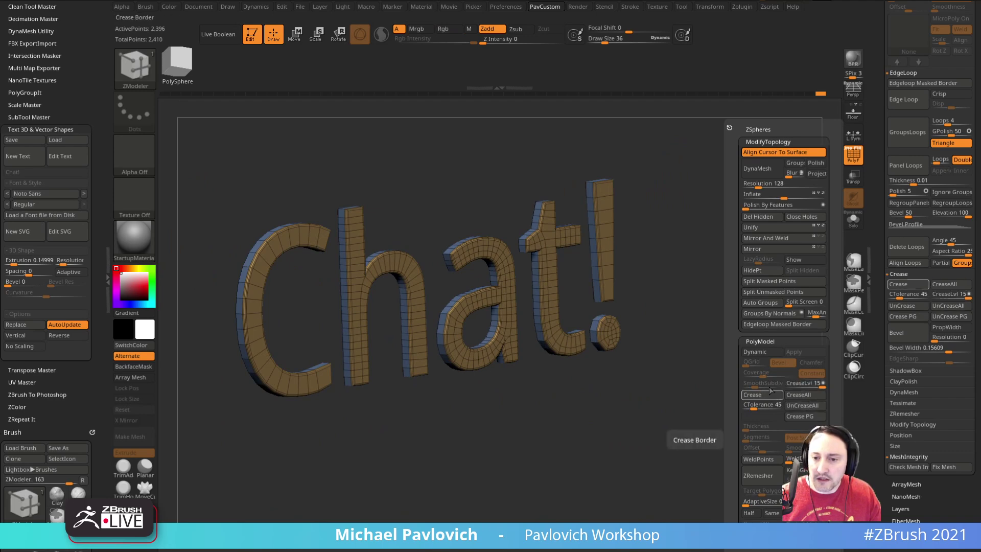
left_click(761, 351)
key("shift+f")
left_click_drag(802, 225, 802, 273, "shift")
key("4")
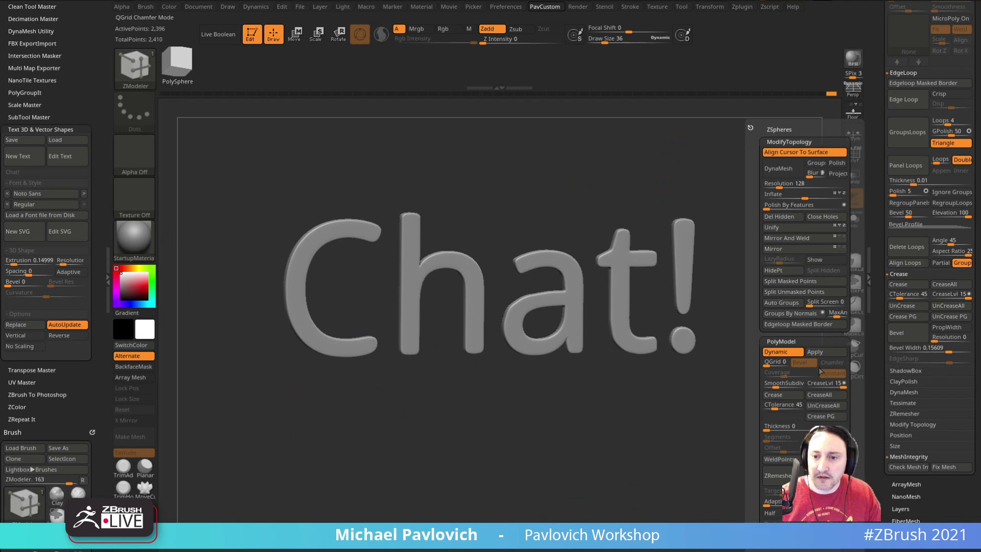
left_click_drag(661, 237, 790, 290)
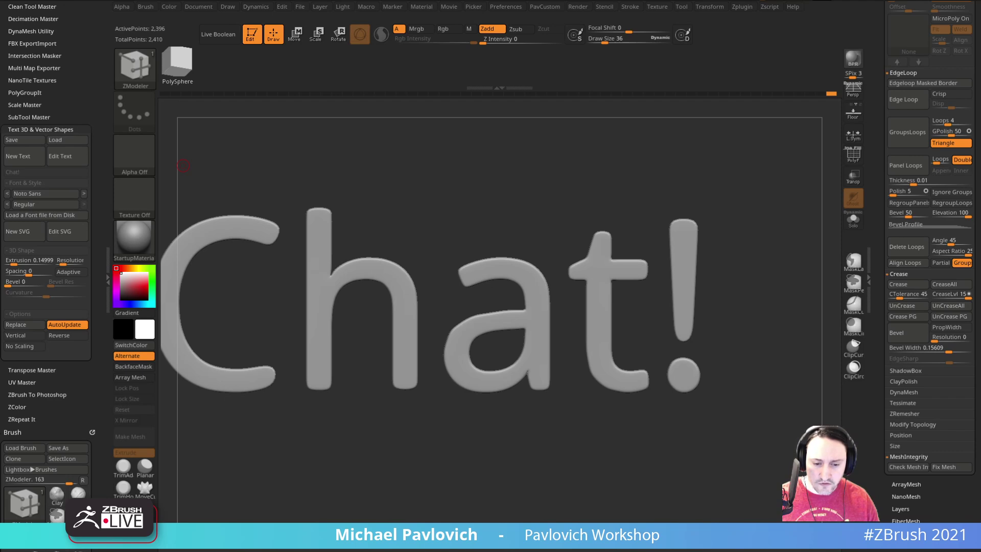
Switch to the web browser and select the address of the Pavlovich Workshop playlist on YouTube.
key("alt+Tab")
left_click(513, 54)
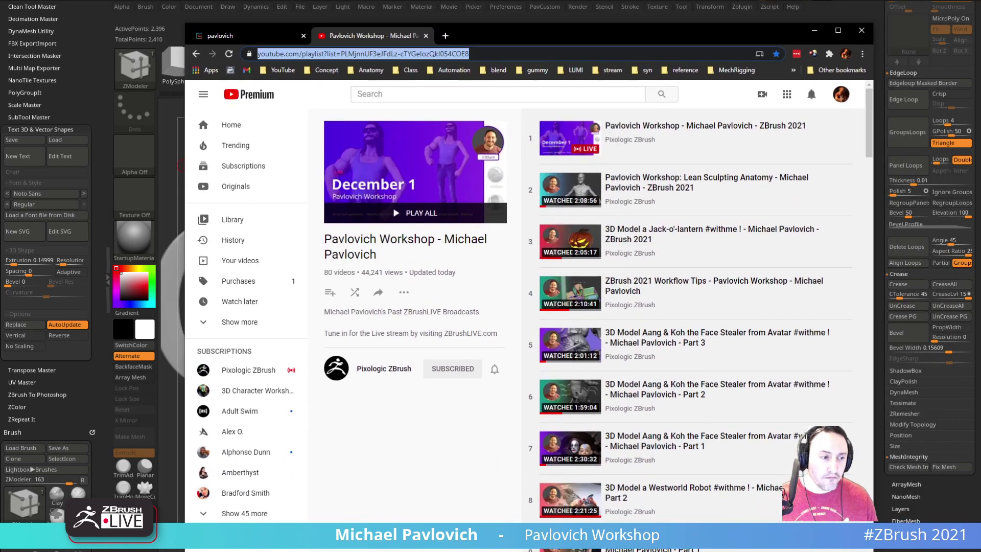
key("alt+Tab")
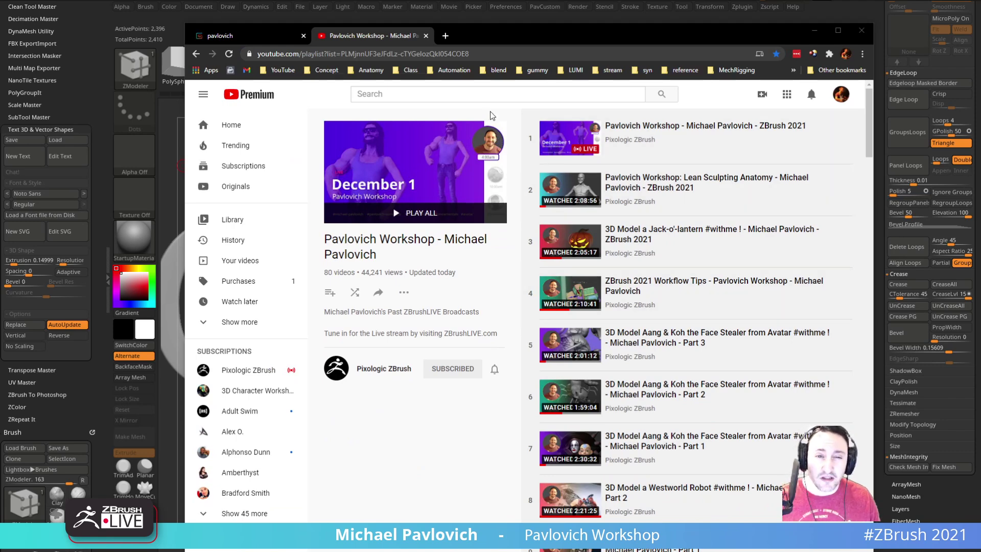
scroll(650, 327, "down", 4)
scroll(651, 327, "up", 4)
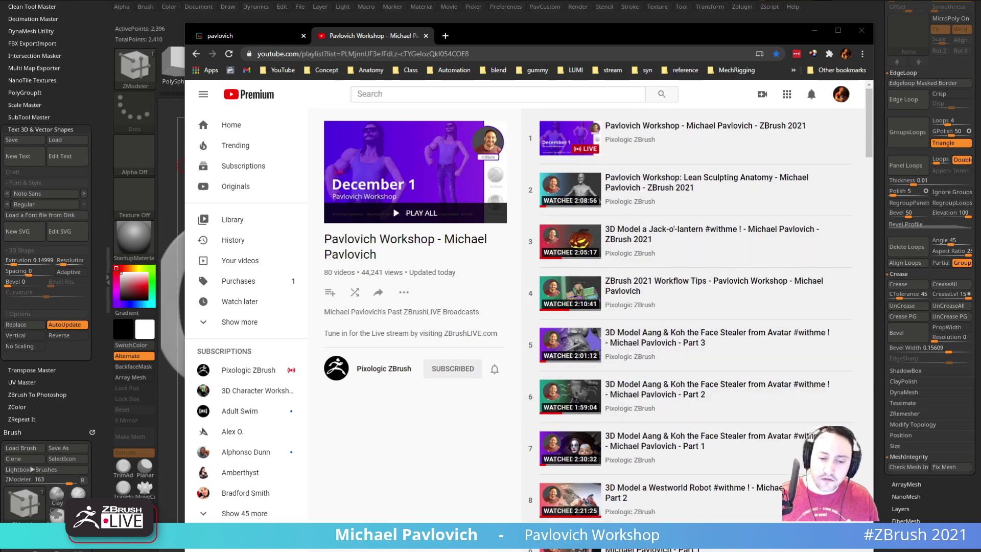
Bring up the YouTube channel page, look through its playlists, uploads and past live streams, and select the page address.
left_click_drag(781, 551, 736, 0)
scroll(331, 341, "down", 4)
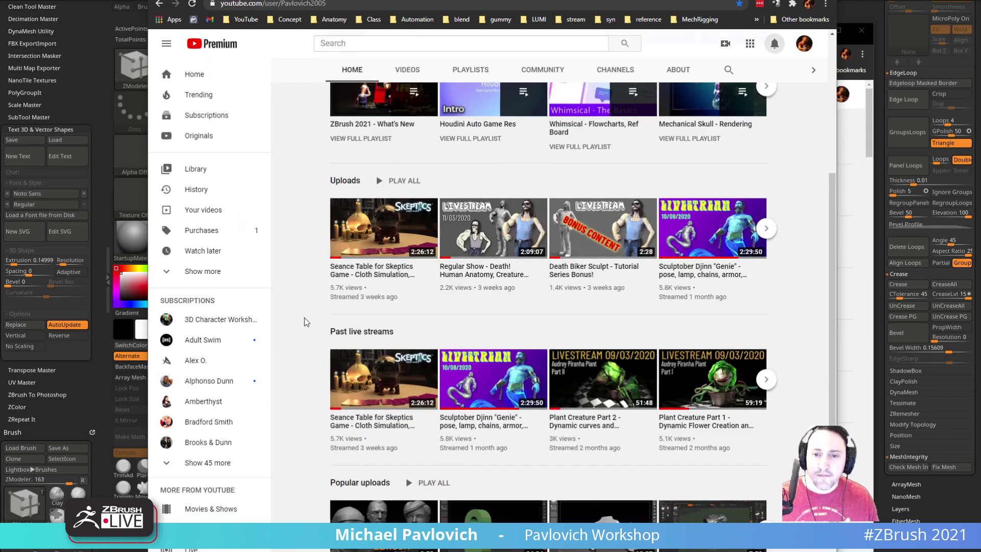
scroll(325, 323, "down", 1)
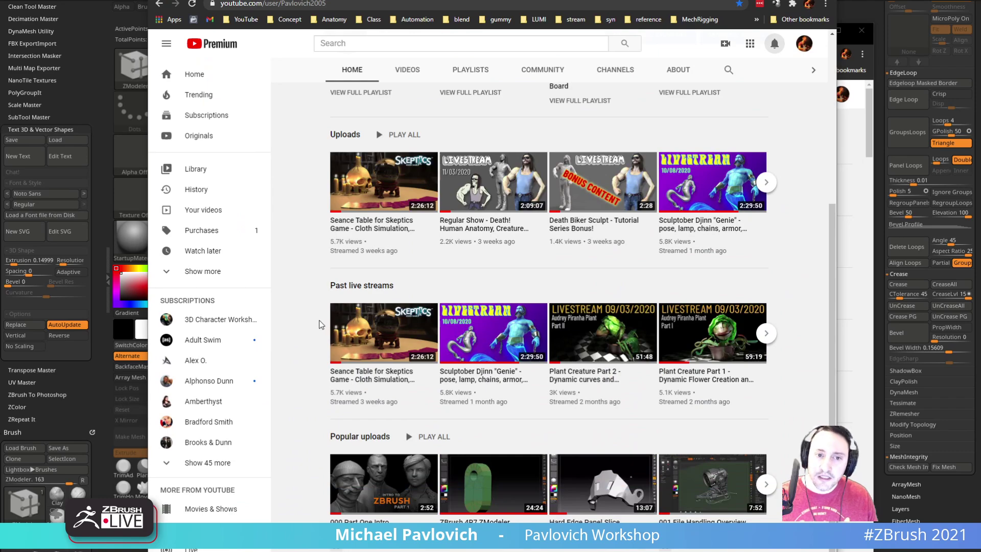
scroll(378, 261, "up", 5)
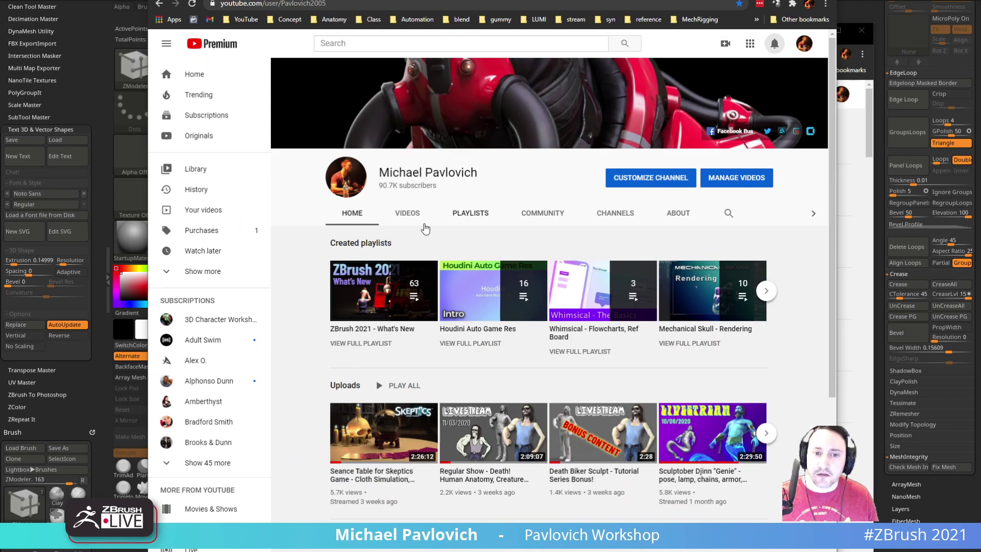
scroll(424, 225, "down", 5)
scroll(418, 217, "up", 5)
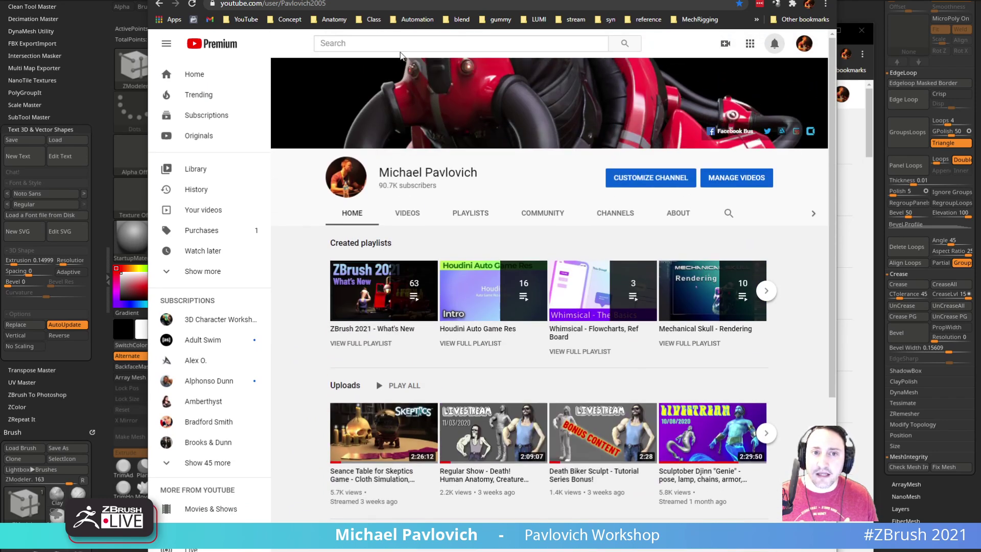
left_click(385, 5)
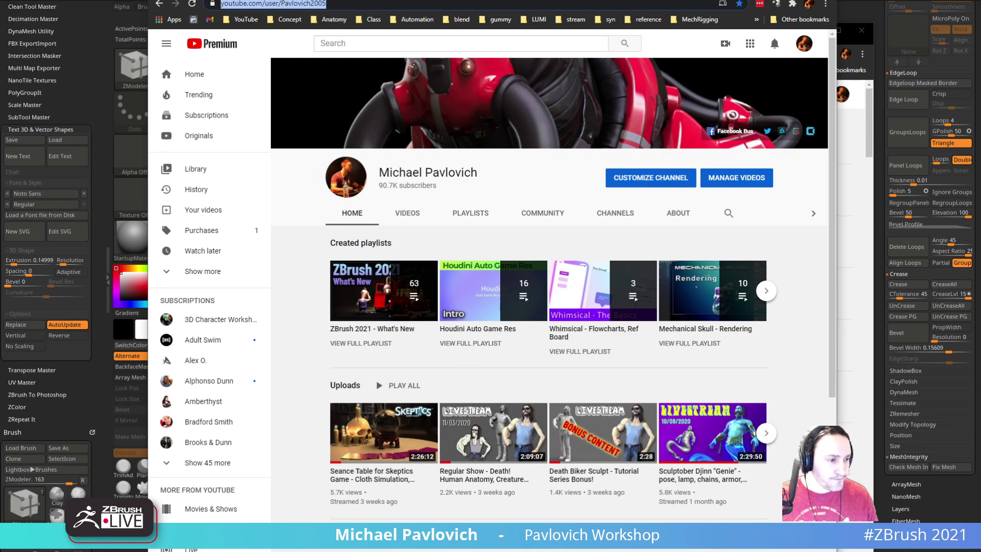
key("alt+Tab")
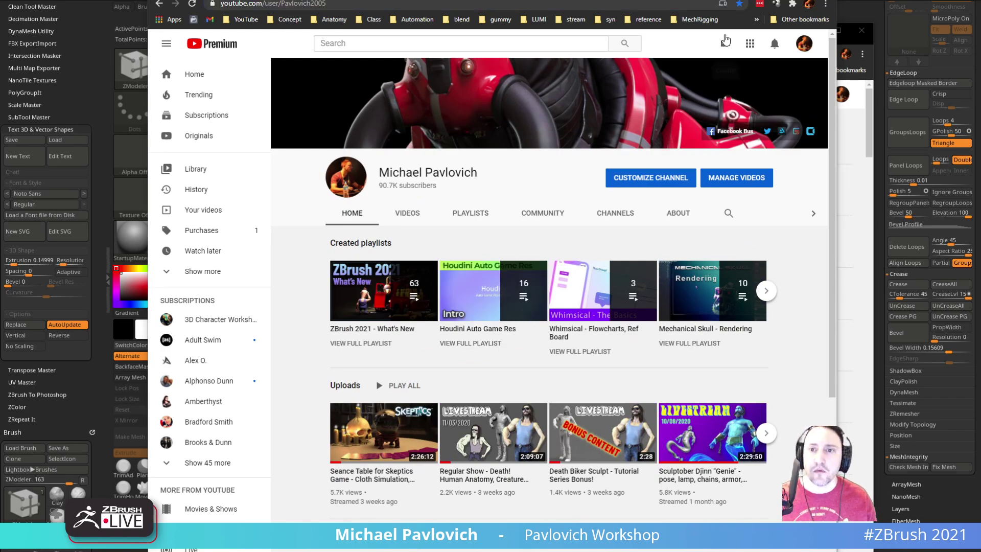
Go from the Pavlovich Workshop playlist to the Pixologic ZBrush channel and open the featured video "ZBrush 2021.5 New Features Sneak Preview".
left_click(777, 0)
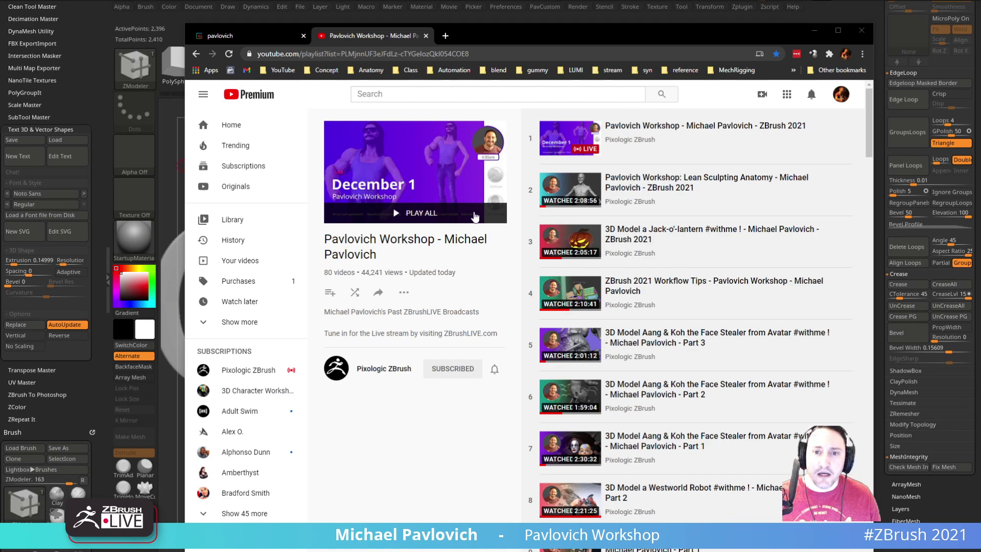
left_click(370, 368)
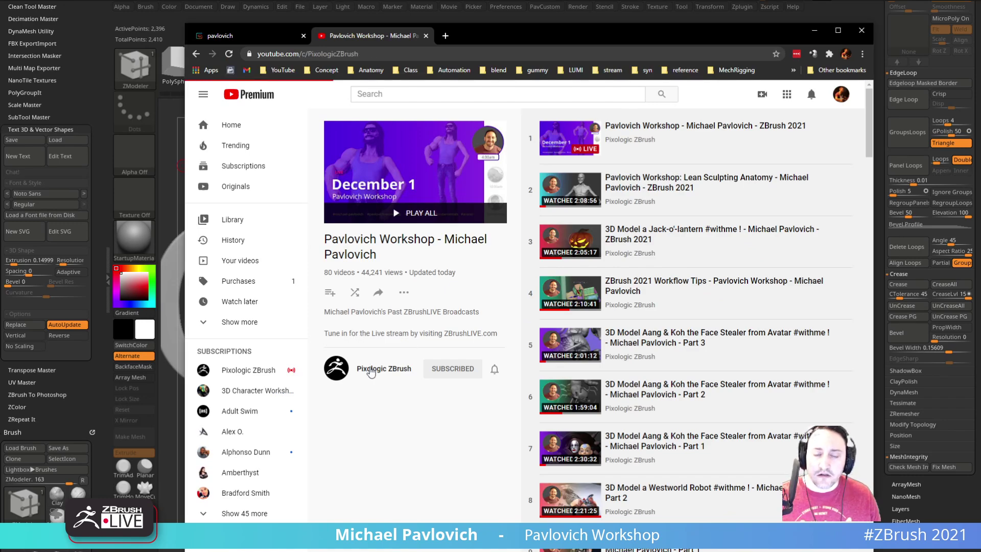
scroll(351, 336, "down", 6)
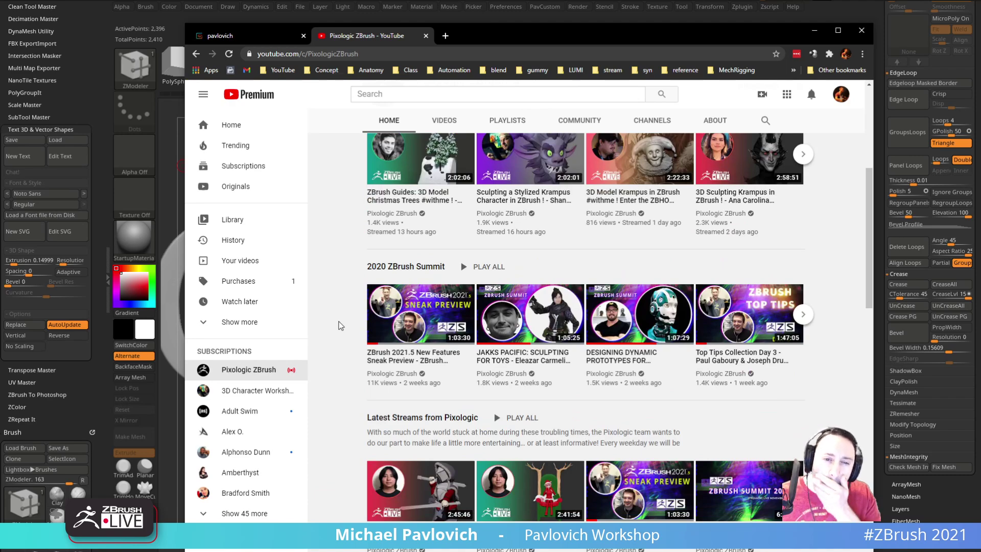
scroll(340, 328, "down", 5)
scroll(342, 326, "down", 2)
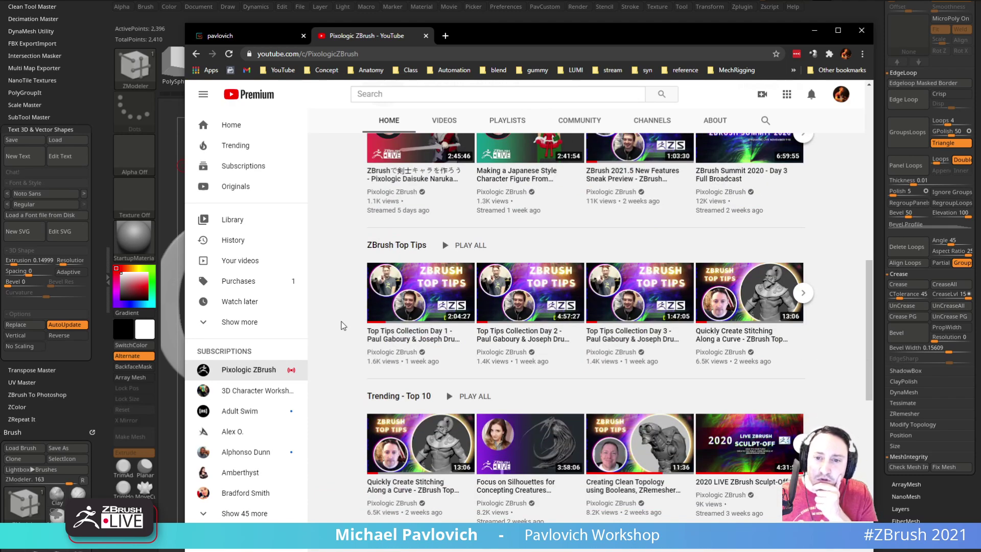
scroll(343, 325, "down", 3)
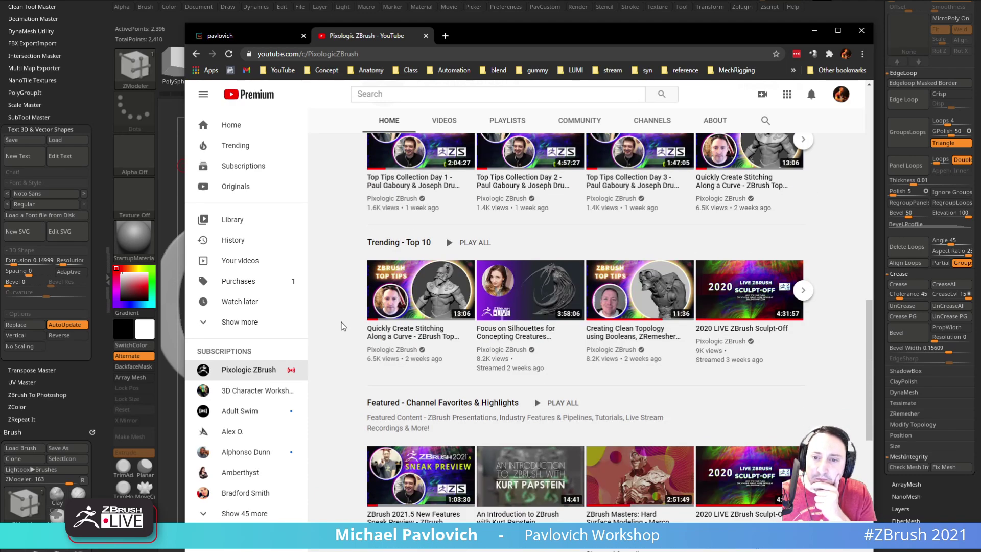
scroll(343, 325, "down", 2)
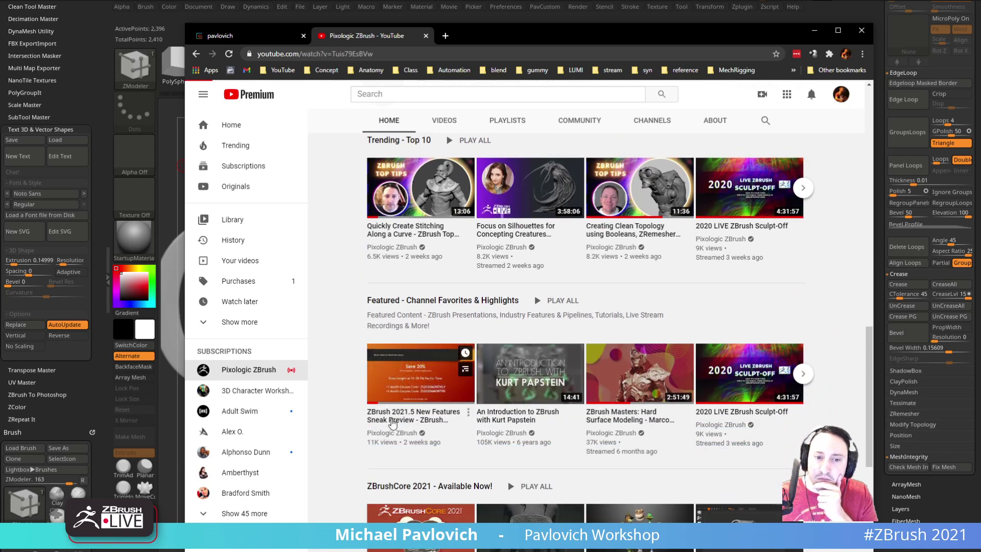
left_click(392, 420)
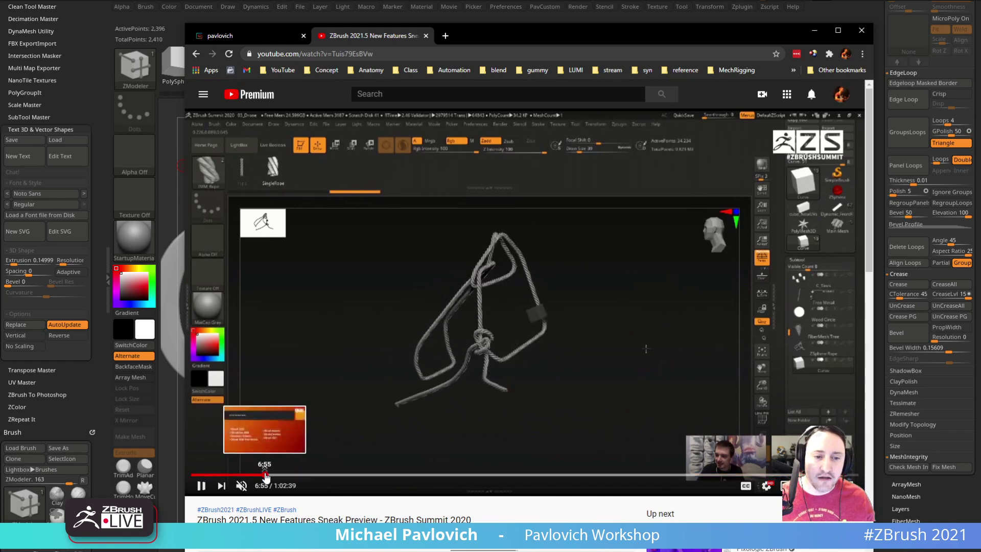
Skip ahead in the Sneak Preview video to about 19:24, pause it, and copy its address.
left_click(302, 475)
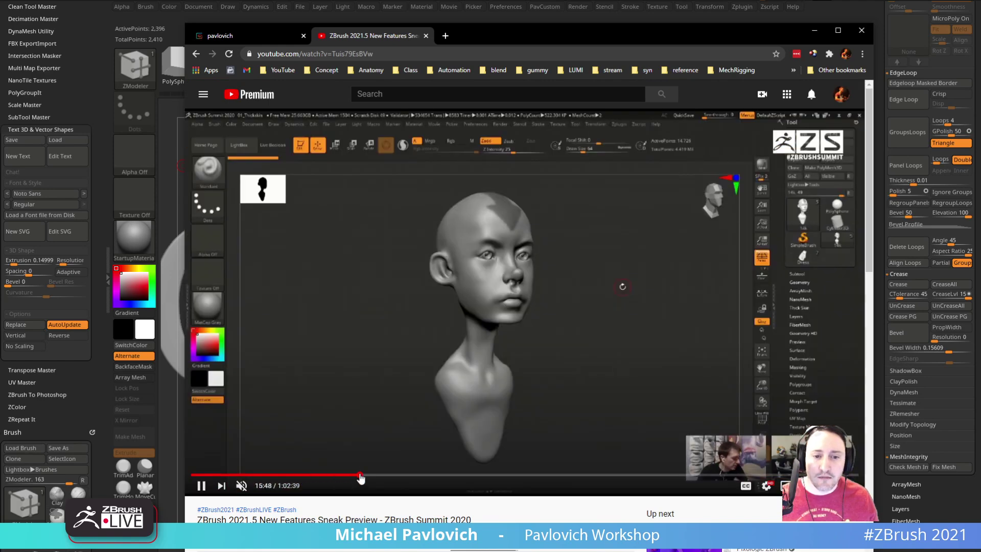
left_click(397, 475)
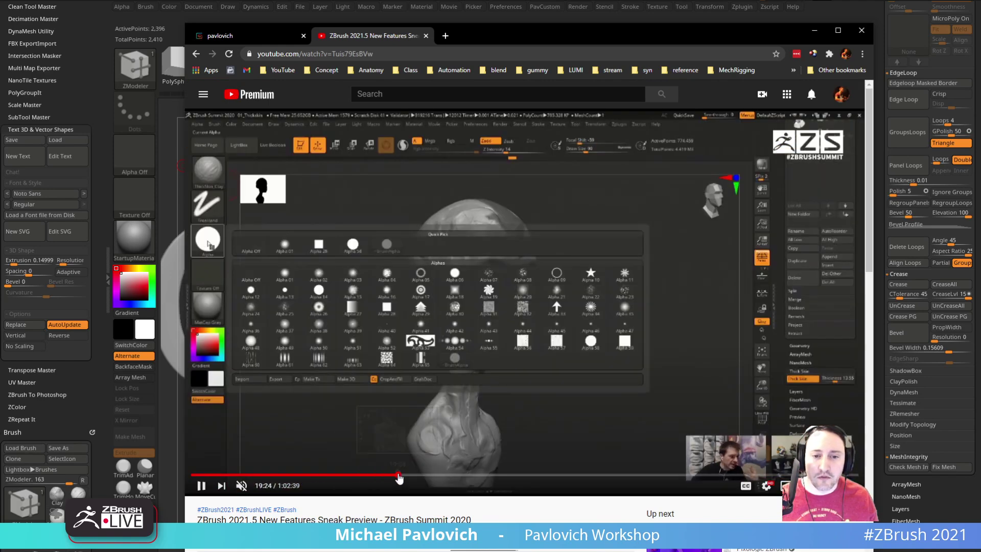
left_click(202, 485)
left_click(367, 56)
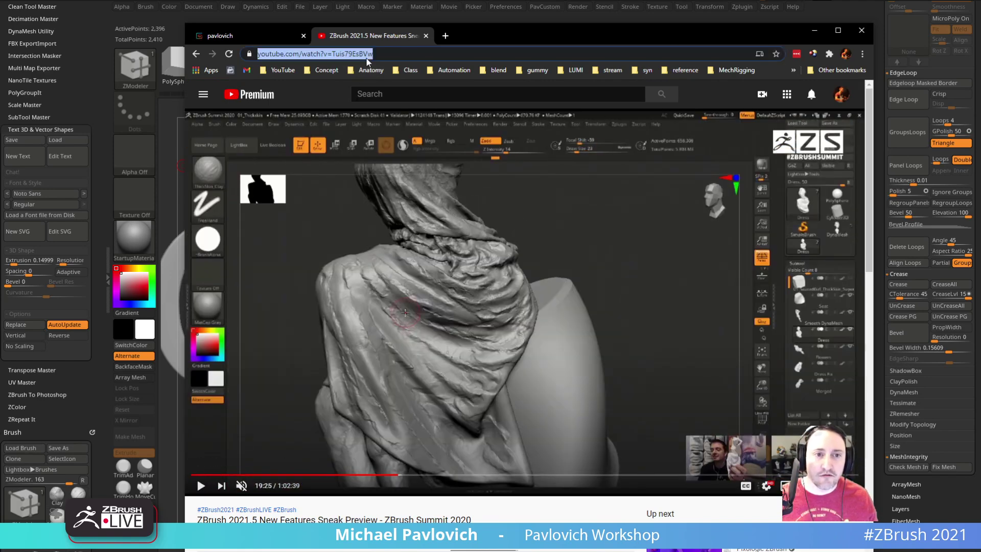
key("ctrl+c")
key("alt+Tab")
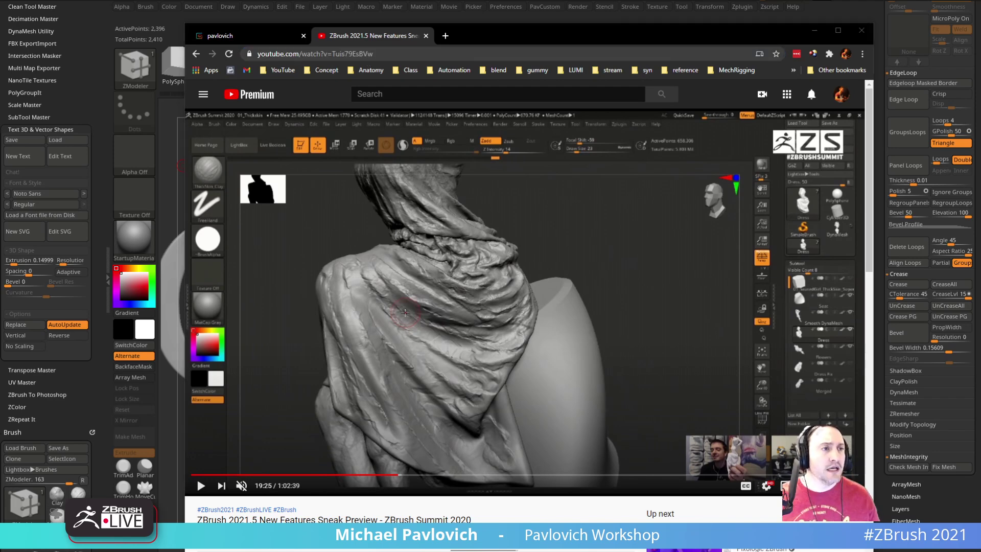
Move the browser window off the ZBrush canvas and set the brush's Draw Size to 55.
left_click_drag(482, 43, 482, 551)
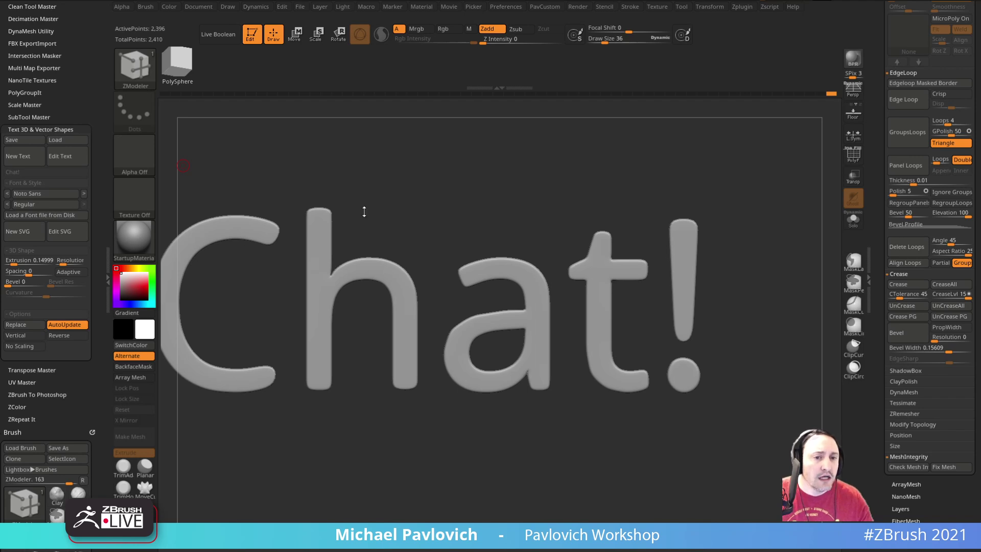
key("s")
left_click_drag(435, 202, 438, 201)
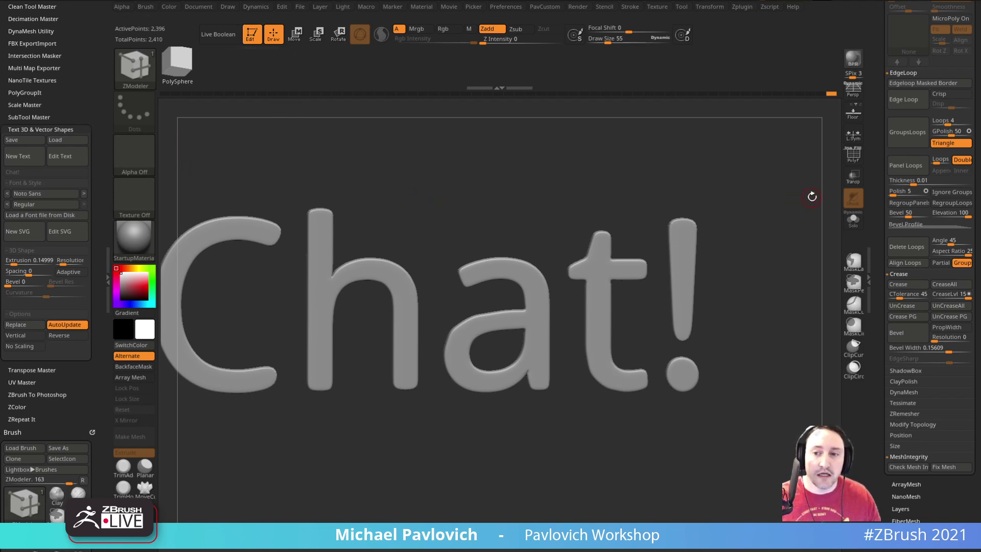
Collapse the Masking settings of the text tool and expand its FiberMesh settings.
left_click_drag(886, 198, 896, 168)
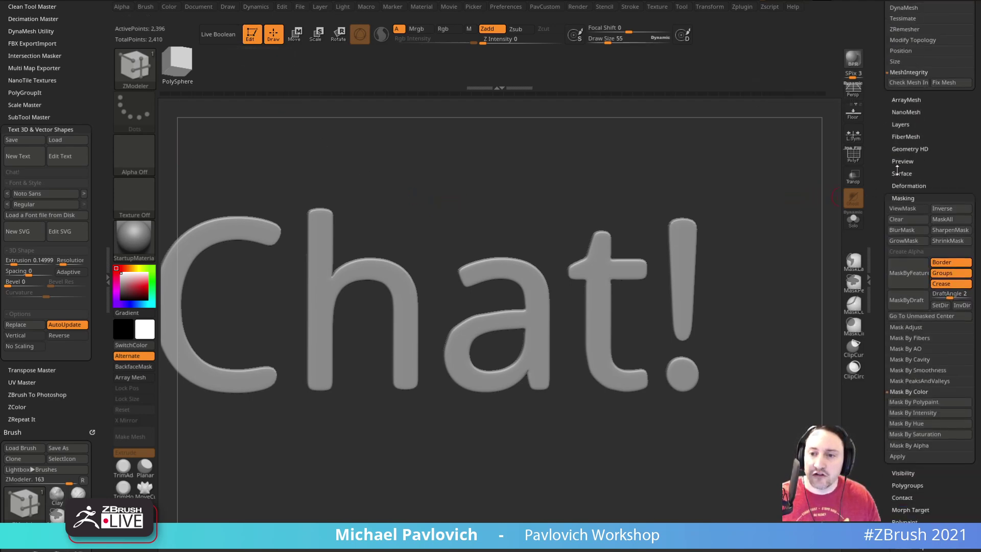
left_click(914, 199)
left_click(902, 137)
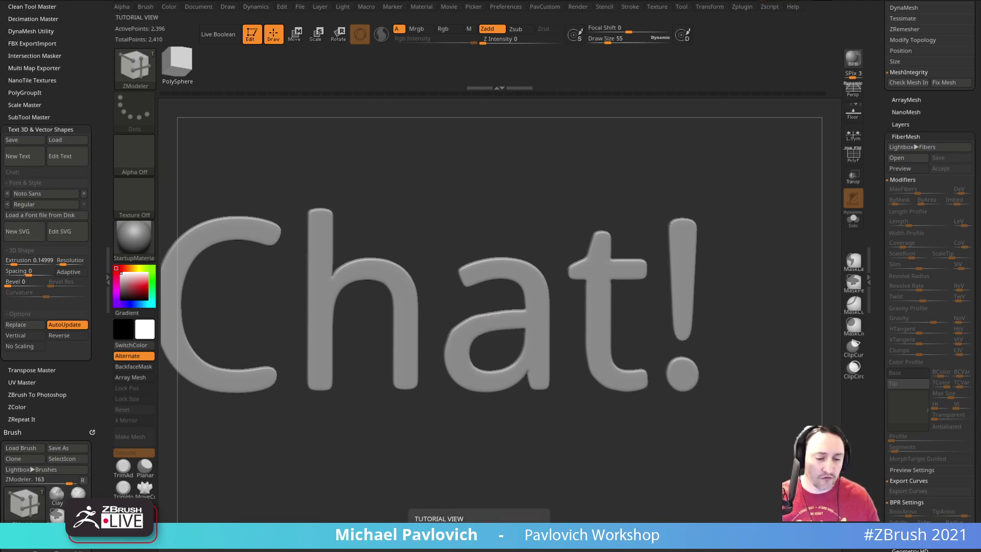
Bring the browser window with the YouTube channel page over ZBrush and search the channel for "controlling curves".
left_click_drag(638, 551, 562, 551)
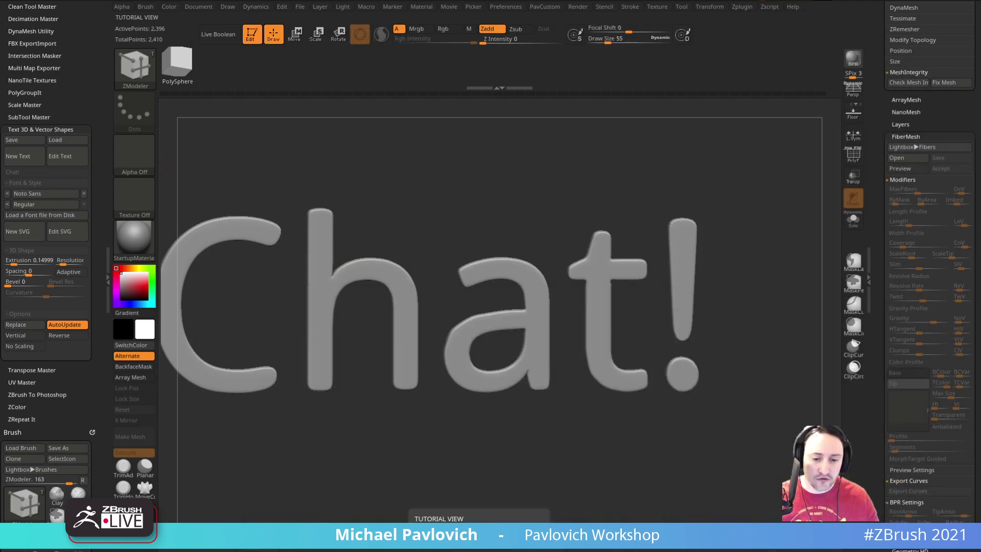
left_click_drag(730, 551, 737, 30)
left_click(714, 260)
type("controlling curves")
key("Return")
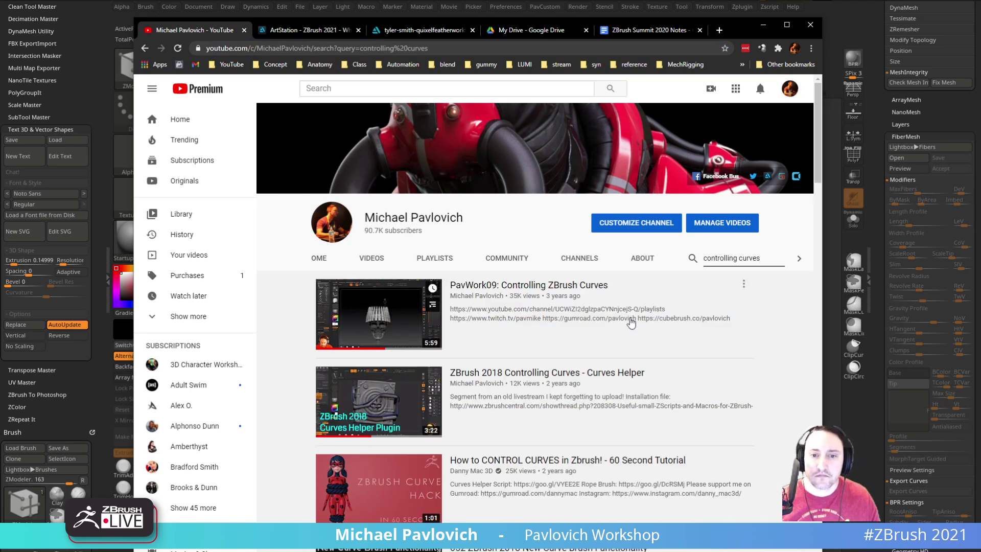
Look over the curve video results, select the address of the results page, and return to ZBrush.
scroll(347, 365, "down", 3)
scroll(302, 363, "up", 3)
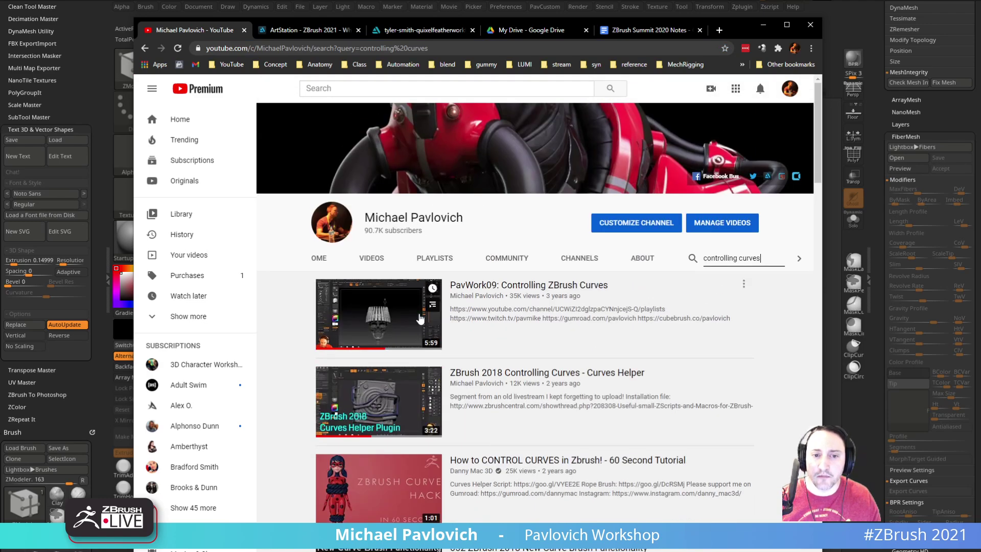
left_click(370, 48)
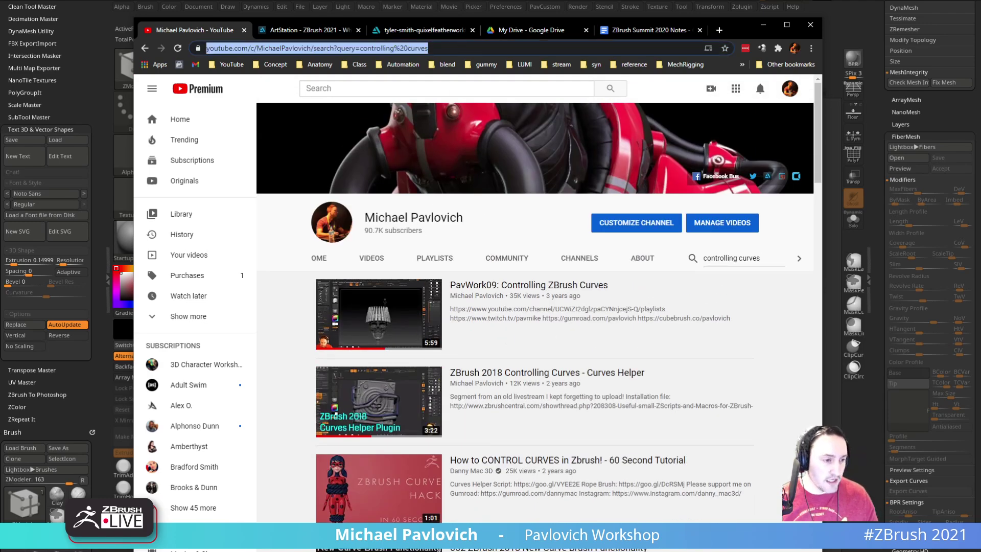
key("alt+Tab")
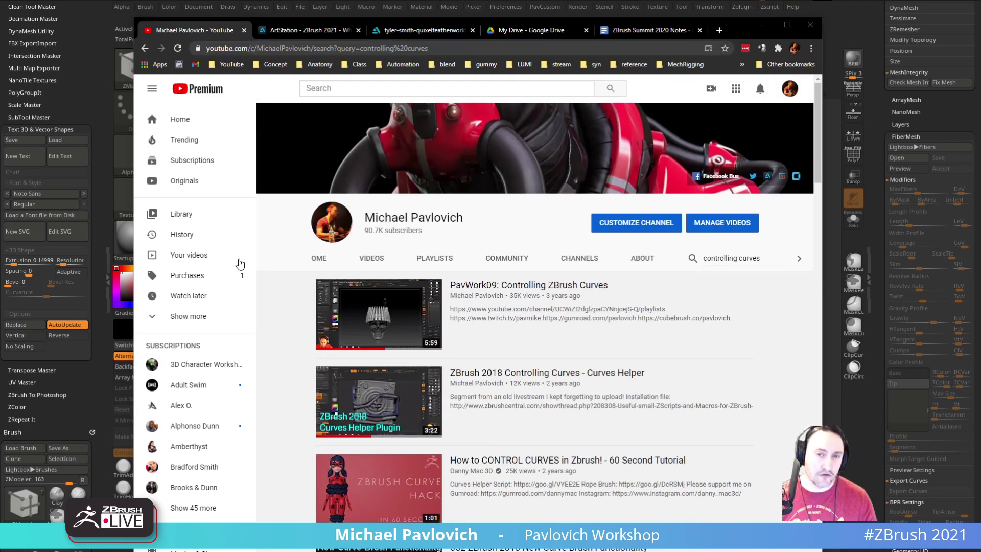
left_click(764, 25)
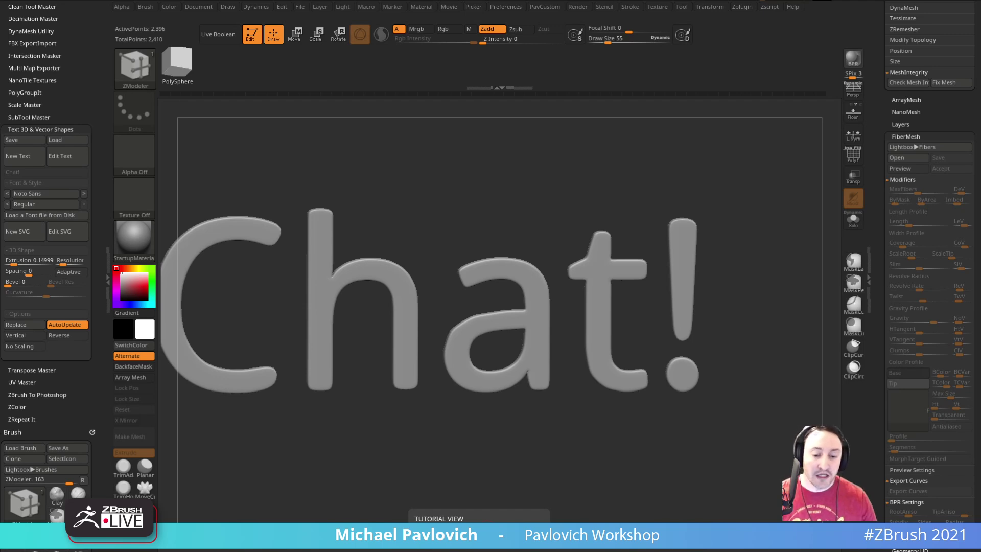
Bring the browser back, return to the channel's main page to view its playlists and uploads, and switch back to ZBrush.
left_click_drag(705, 11, 704, 1)
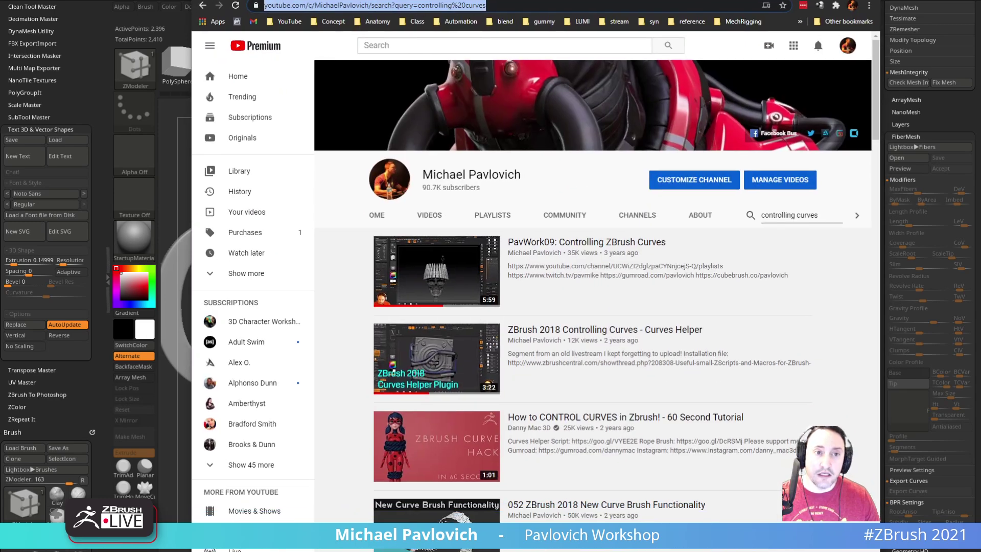
left_click(203, 5)
scroll(564, 289, "down", 2)
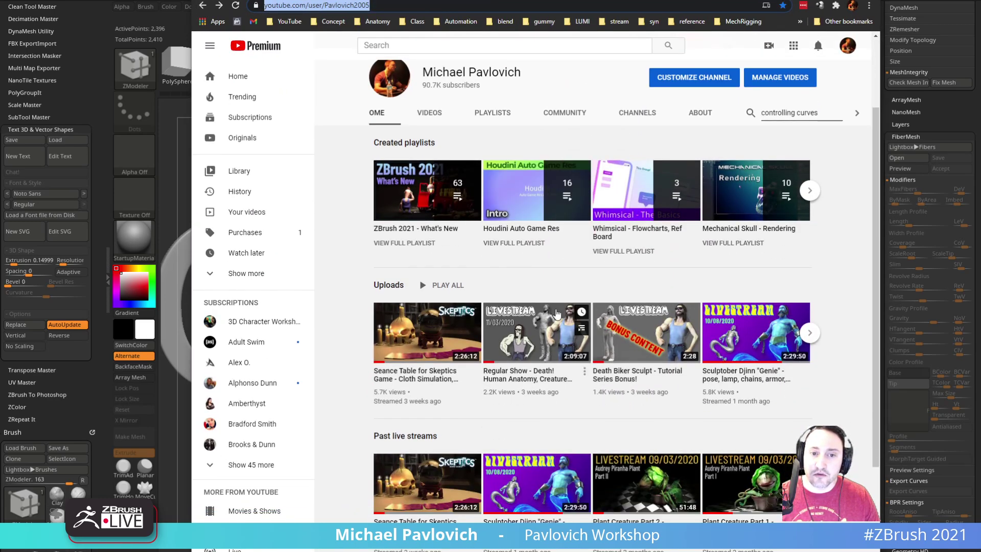
key("alt+Tab")
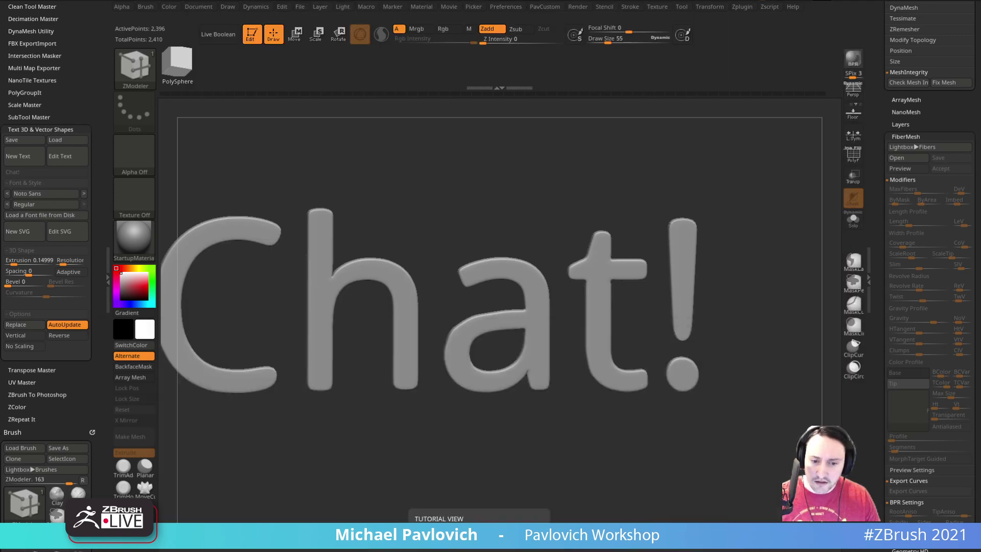
Bring up the ArtStation "What's New" post, list the embedded video's playlist, and search the page for "micro".
left_click_drag(980, 31, 766, 0)
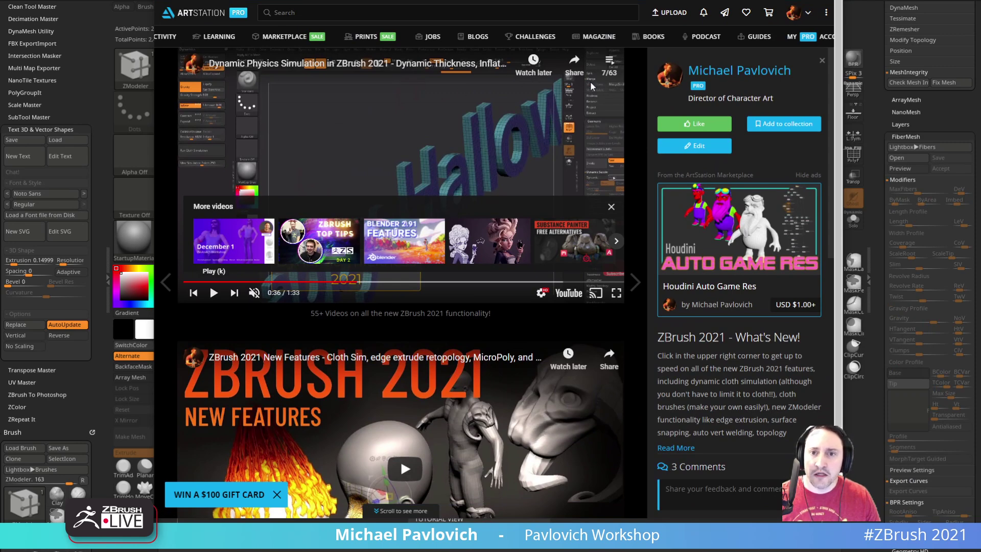
left_click(606, 62)
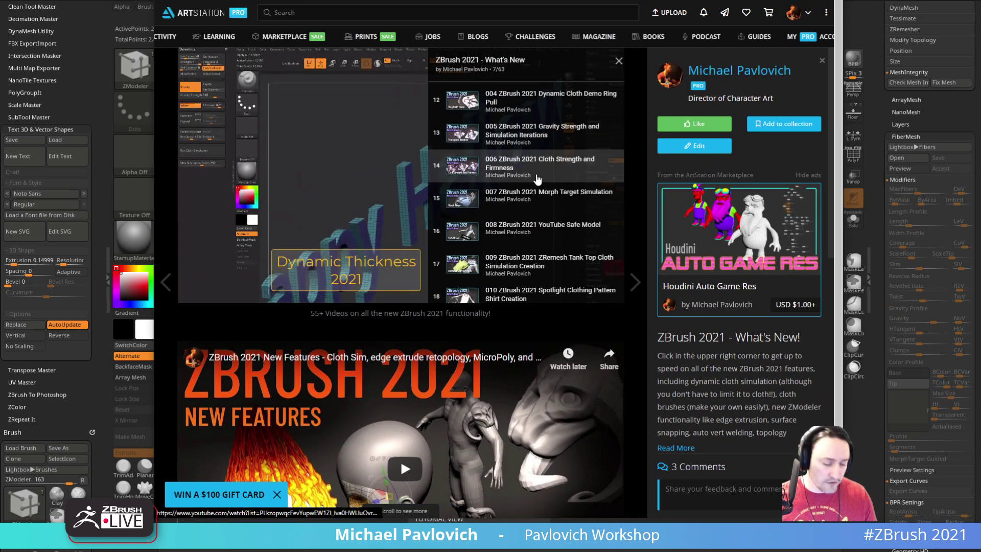
key("ctrl+f")
type("micro")
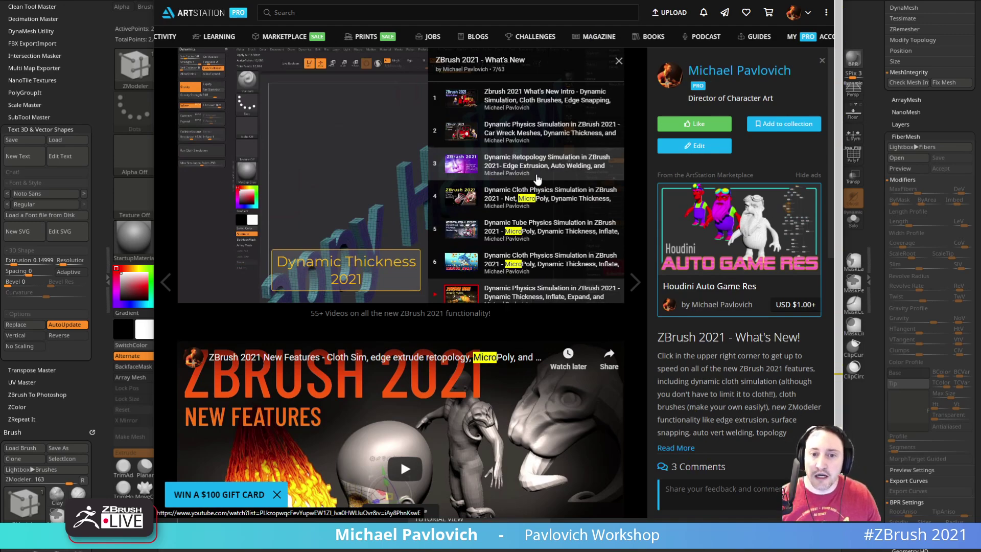
Look through the MicroPoly entries in the playlist, play "039 ZBrush 2021 MicroPoly vs MicroMesh", and close the playlist.
scroll(536, 179, "down", 3)
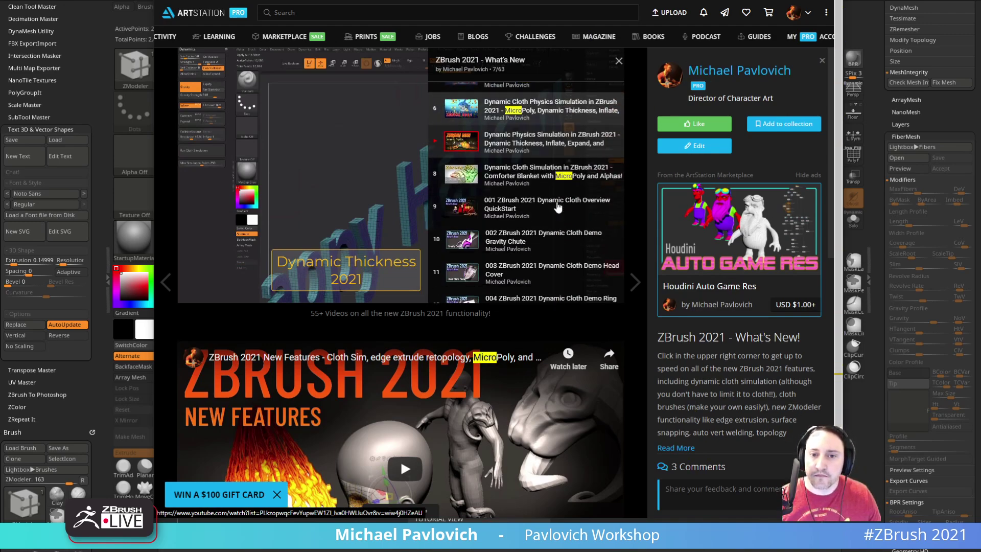
scroll(559, 208, "down", 18)
scroll(567, 208, "down", 3)
scroll(573, 209, "down", 3)
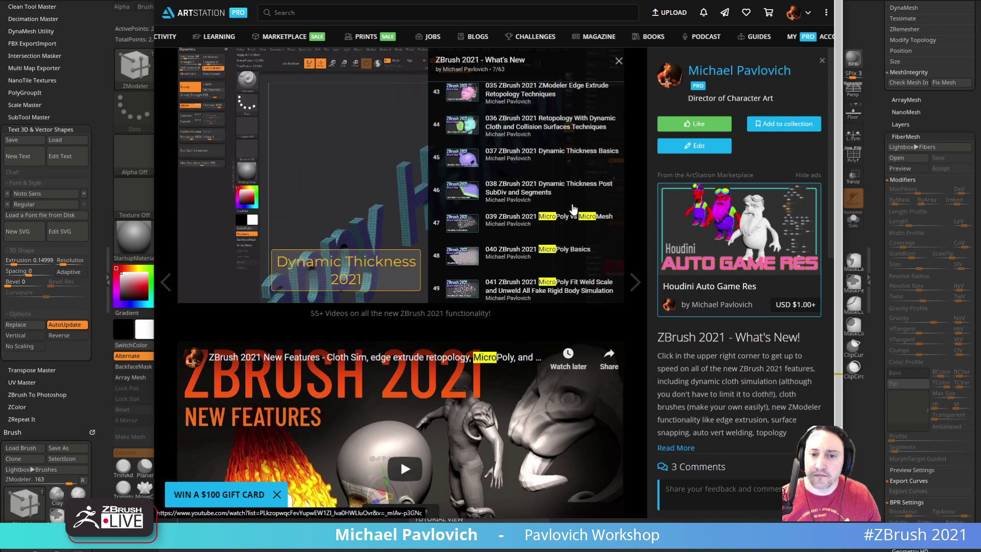
scroll(572, 204, "down", 1)
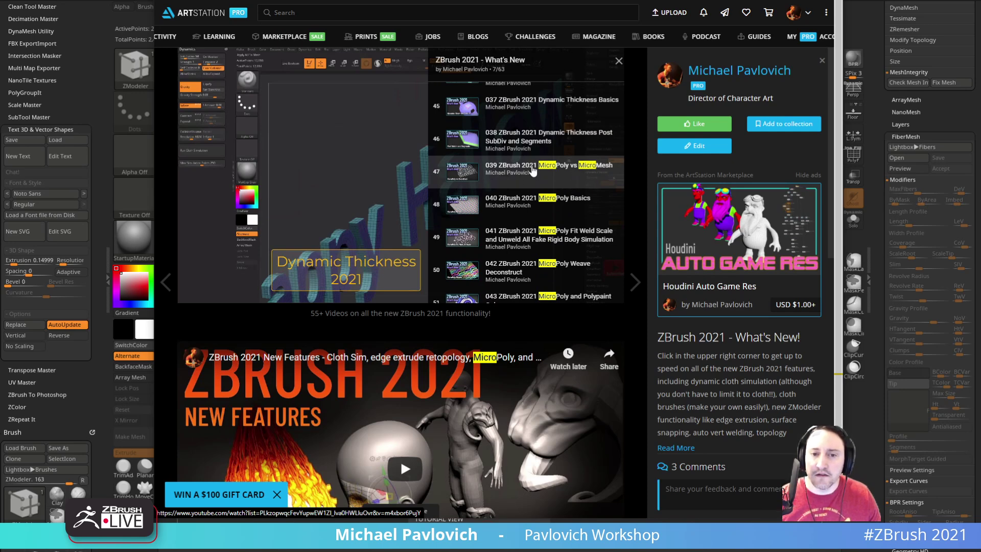
scroll(543, 207, "down", 1)
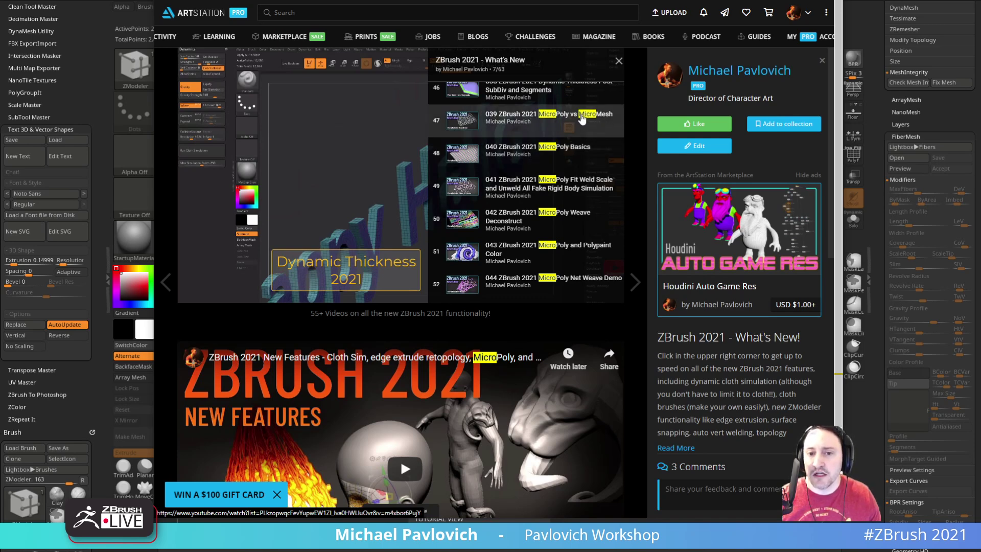
scroll(512, 122, "down", 3)
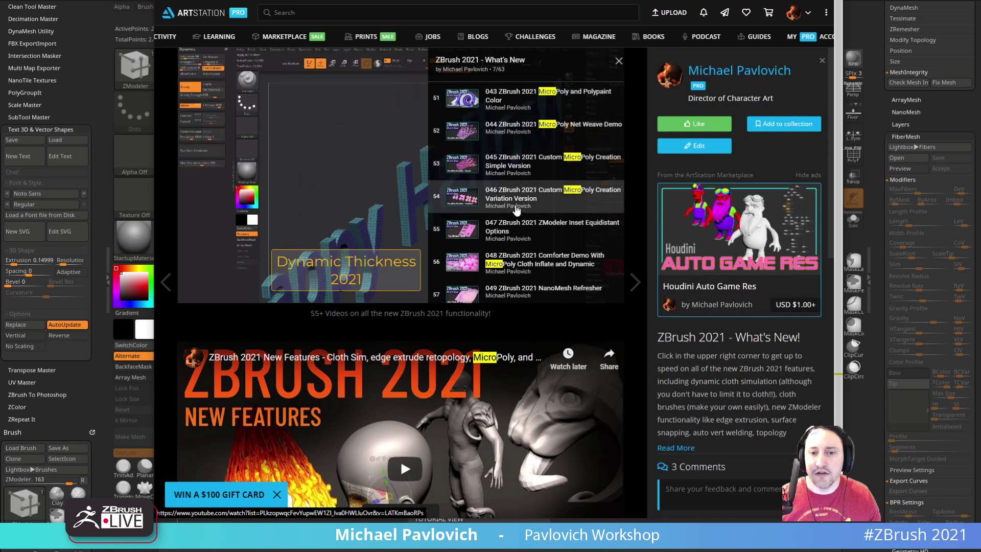
scroll(526, 214, "up", 4)
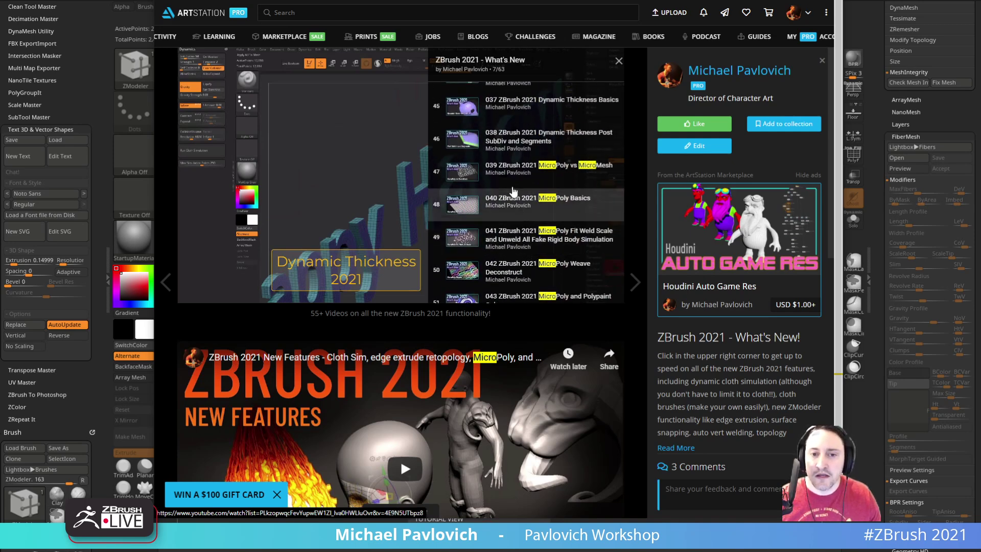
left_click(509, 173)
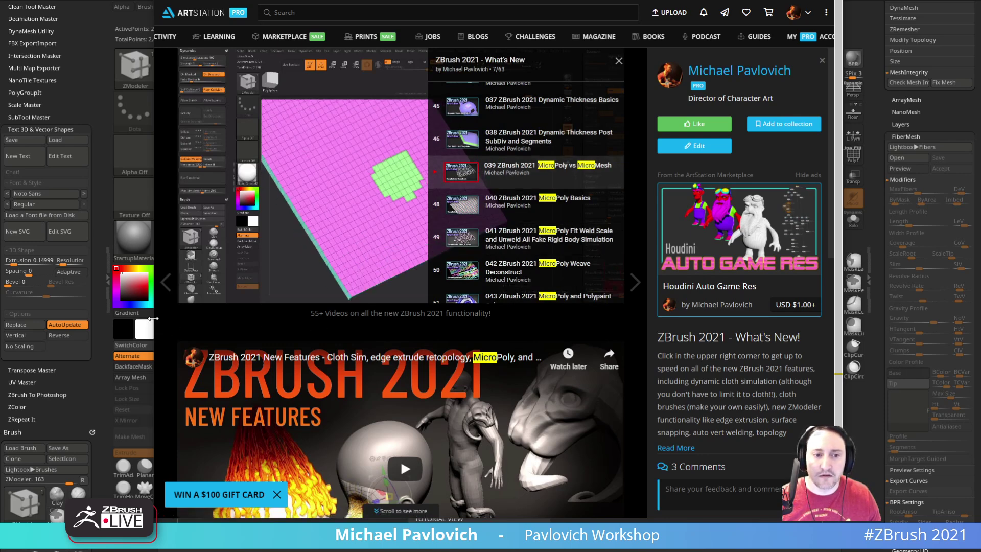
left_click(621, 62)
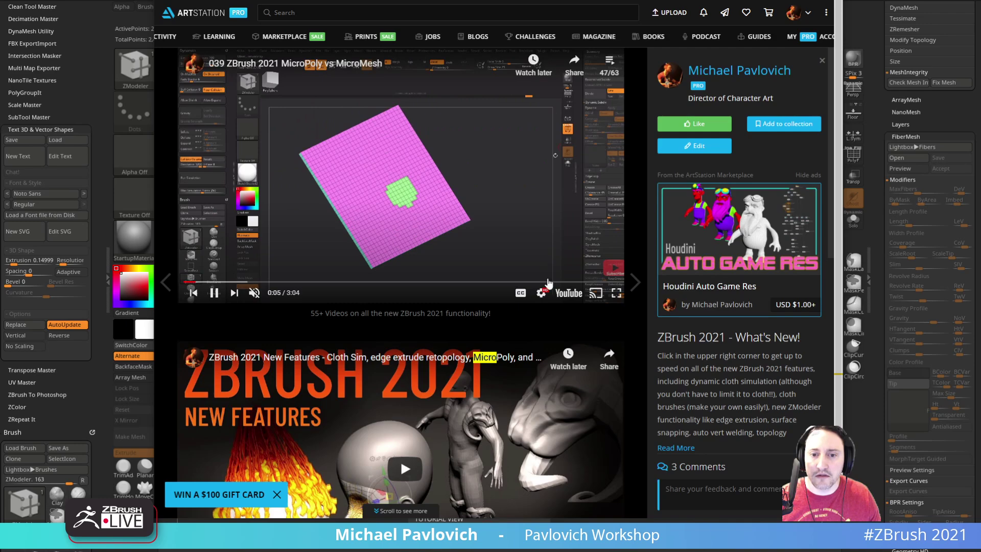
Open "039 ZBrush 2021 MicroPoly vs MicroMesh" on YouTube and look through its comments and the "ZBrush 2021 - What's New" playlist.
left_click(570, 295)
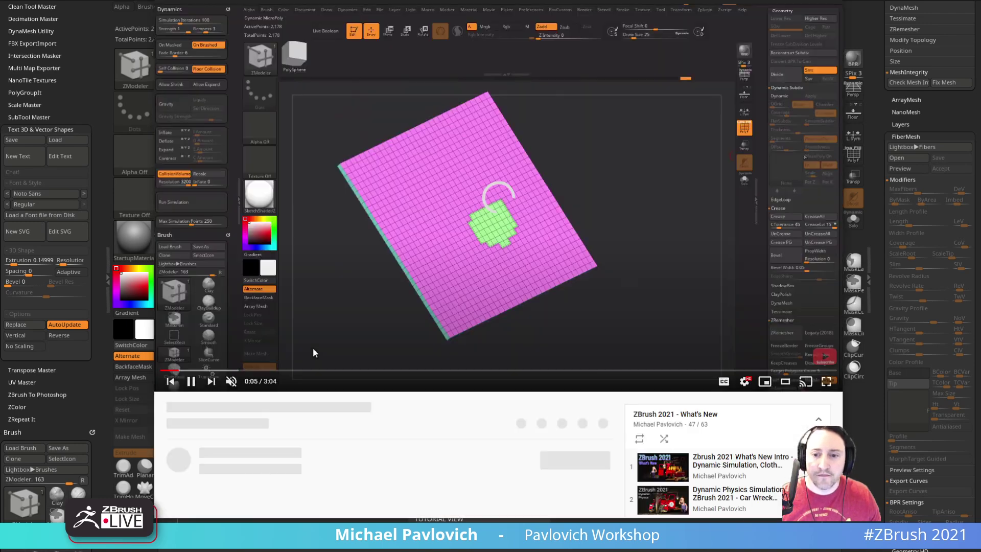
scroll(730, 462, "up", 2)
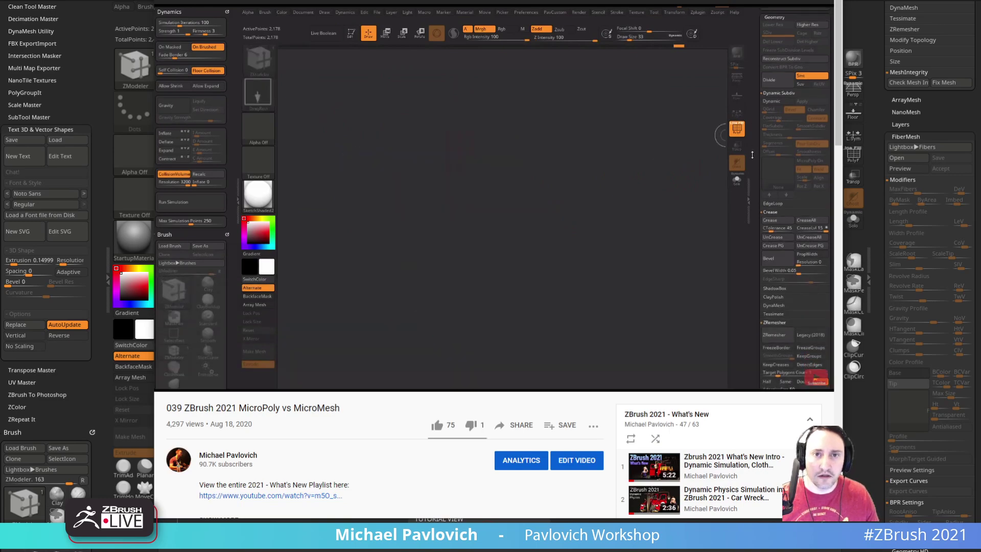
mouse_move(514, 80)
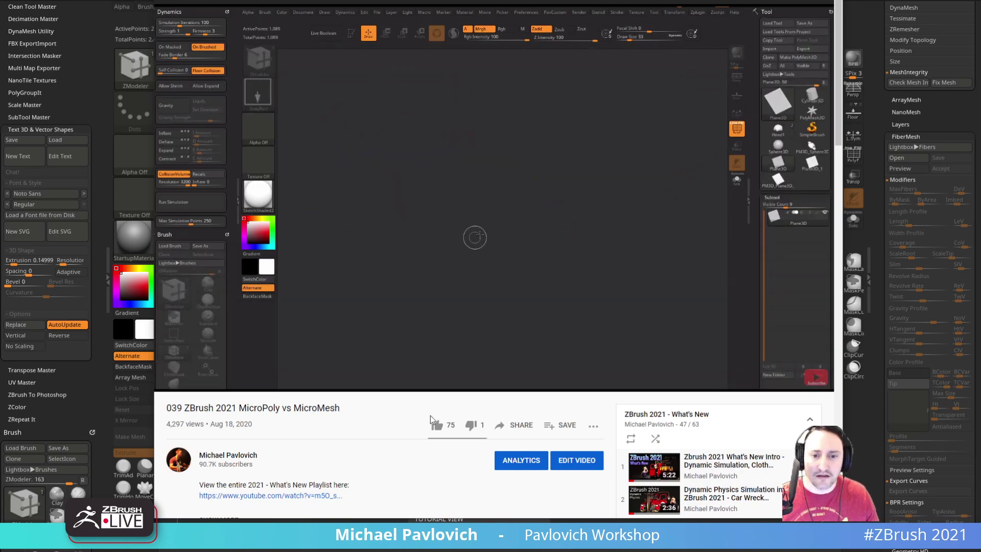
scroll(745, 449, "down", 5)
scroll(745, 448, "down", 5)
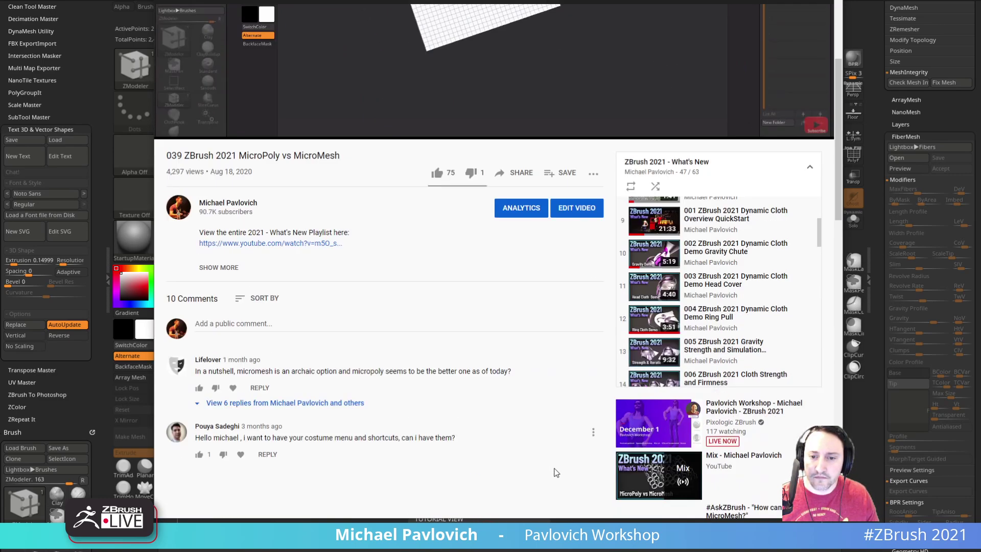
scroll(587, 179, "up", 3)
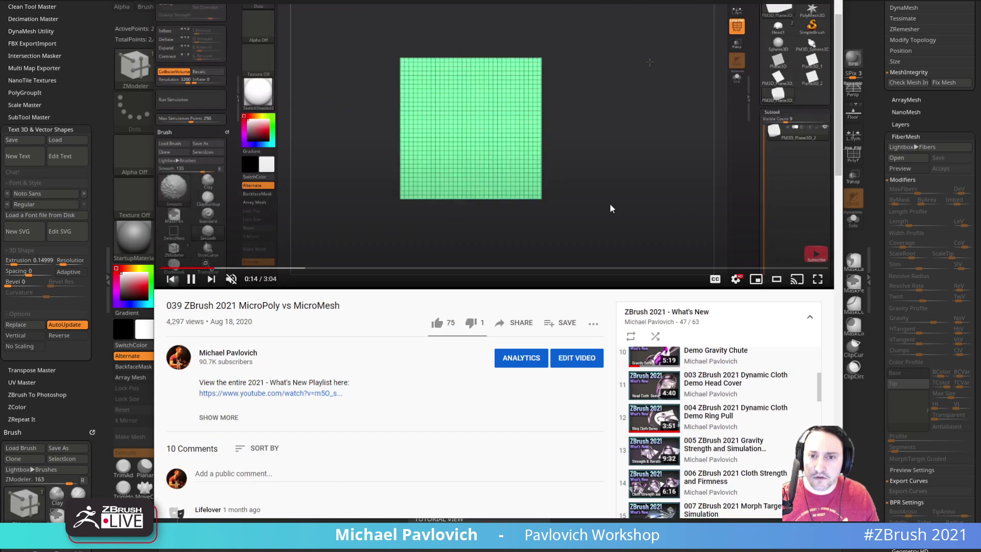
scroll(712, 294, "down", 2)
scroll(713, 294, "up", 2)
scroll(758, 170, "down", 10)
scroll(757, 170, "down", 5)
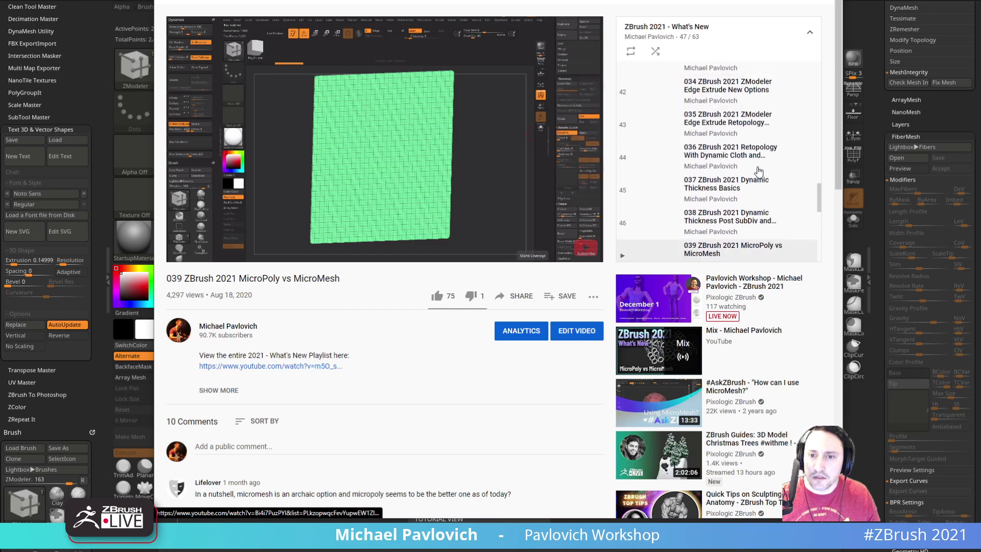
Search the video page for "micromesh" and look through the MicroPoly and NanoMesh entries in the playlist.
key("ctrl+f")
type("m")
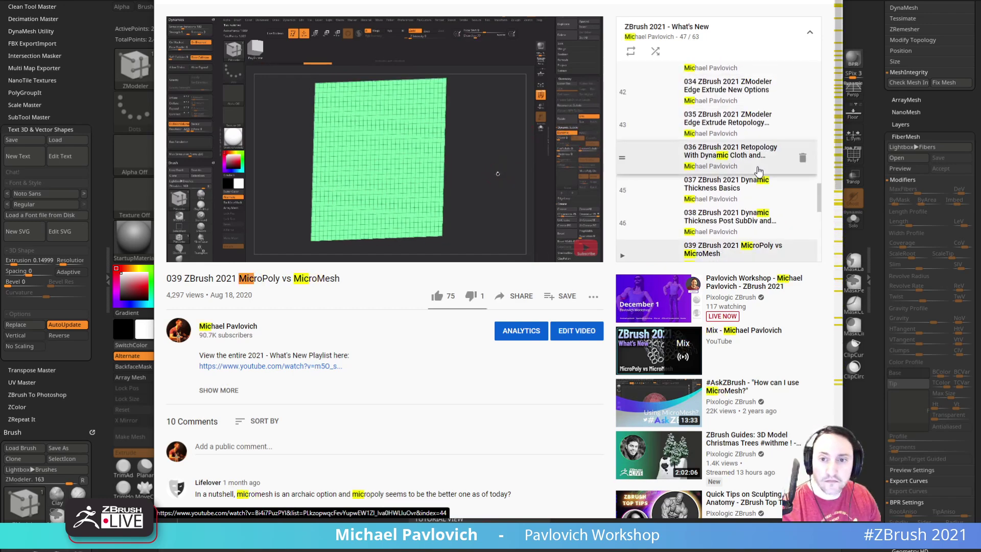
type("icromesh")
scroll(758, 172, "down", 1)
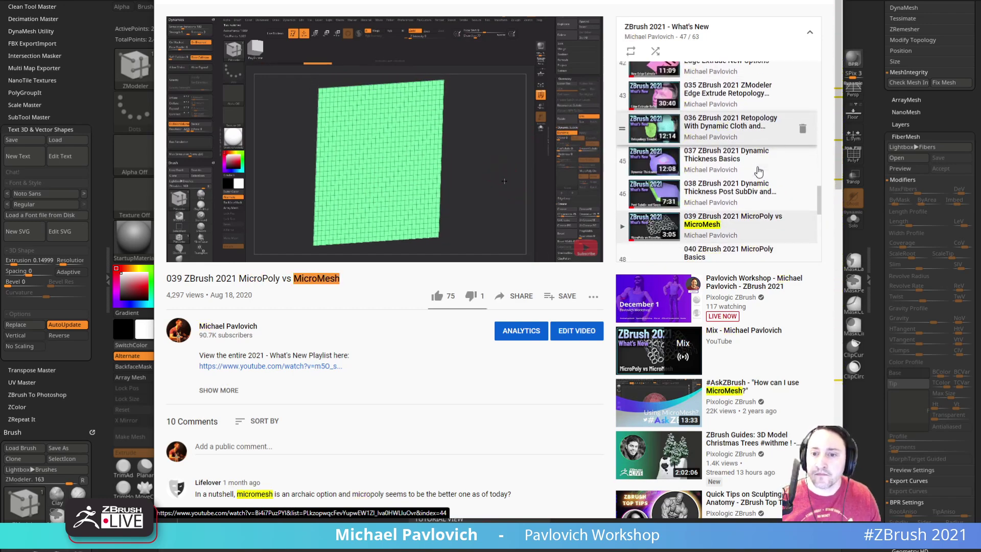
left_click(733, 212)
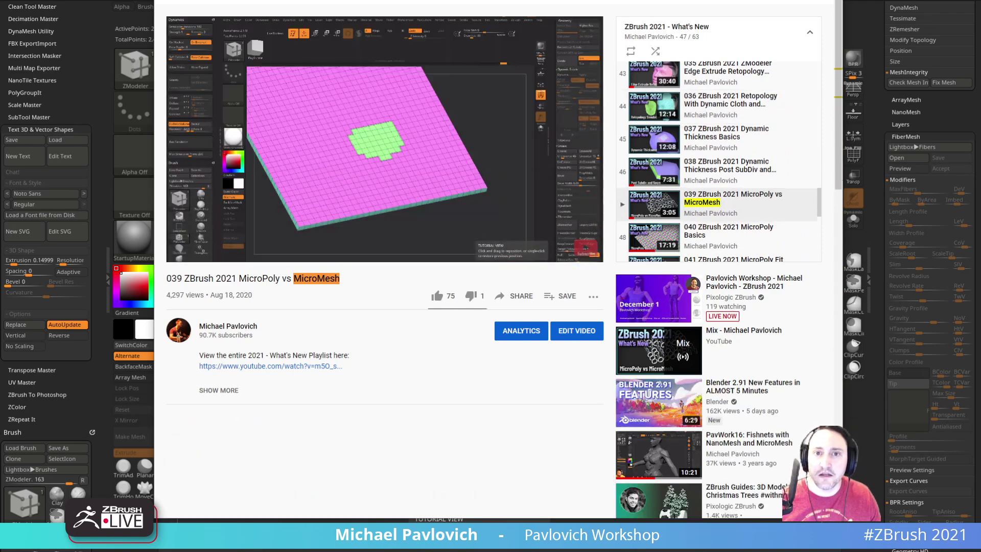
scroll(715, 159, "down", 7)
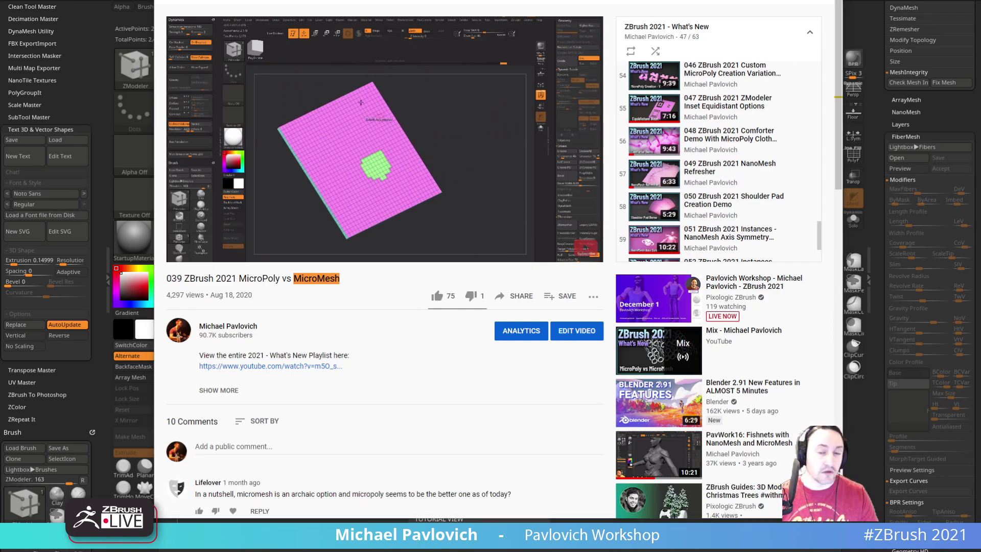
Return to ZBrush, show the polyframe on the "Chat!" letters, and turn off their Dynamic Subdiv smoothing.
left_click_drag(768, 0, 787, 0)
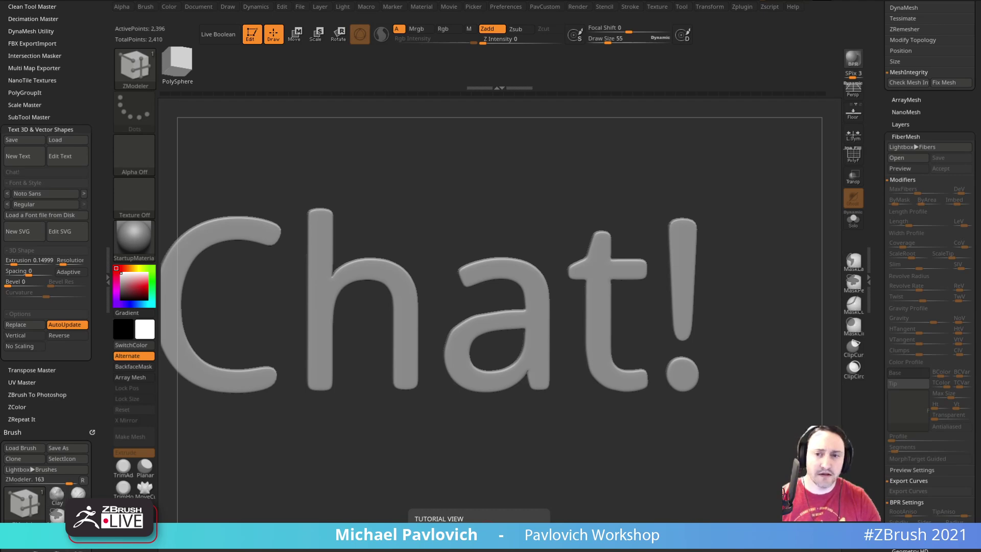
left_click(857, 155)
mouse_move(727, 199)
left_mouse_down()
mouse_move(740, 197)
mouse_move(783, 280)
mouse_move(700, 185)
mouse_move(635, 204)
mouse_move(648, 213)
mouse_move(647, 241)
mouse_move(630, 228)
mouse_move(623, 274)
mouse_move(578, 263)
mouse_move(616, 184)
left_mouse_up()
key("shift+d")
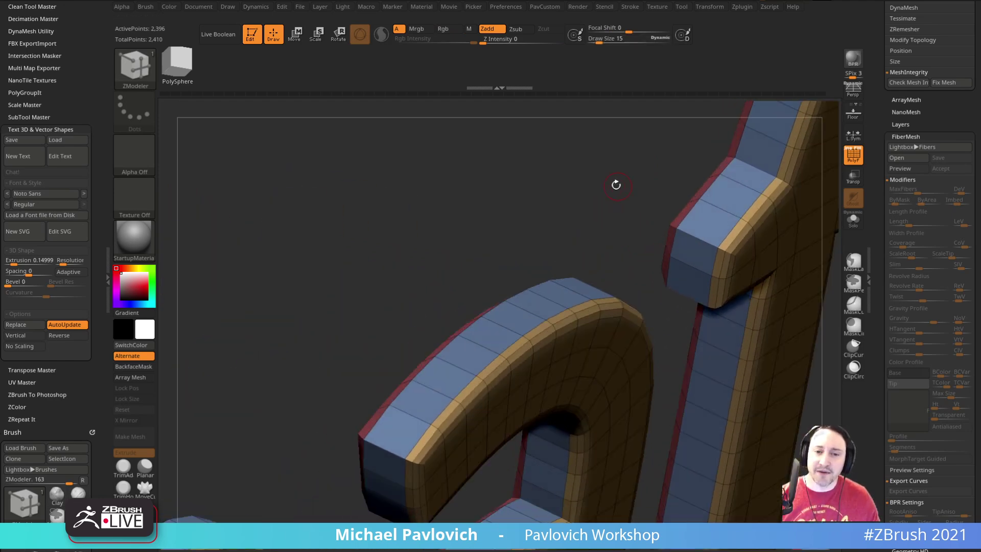
Inset the side-wall polygroup of all the letters with the ZModeler Inset action and the Polygroup All target.
right_click(534, 306)
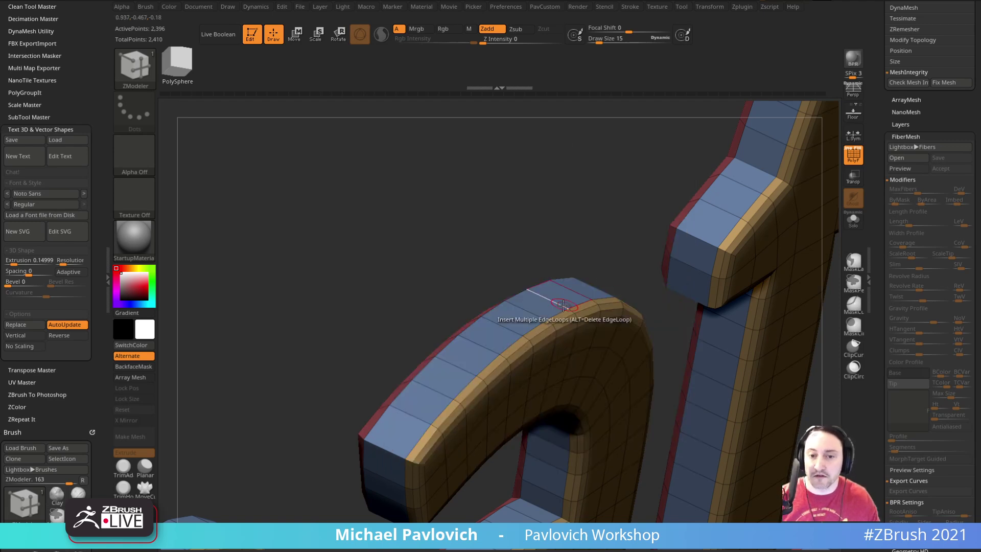
key("space")
left_click(526, 203)
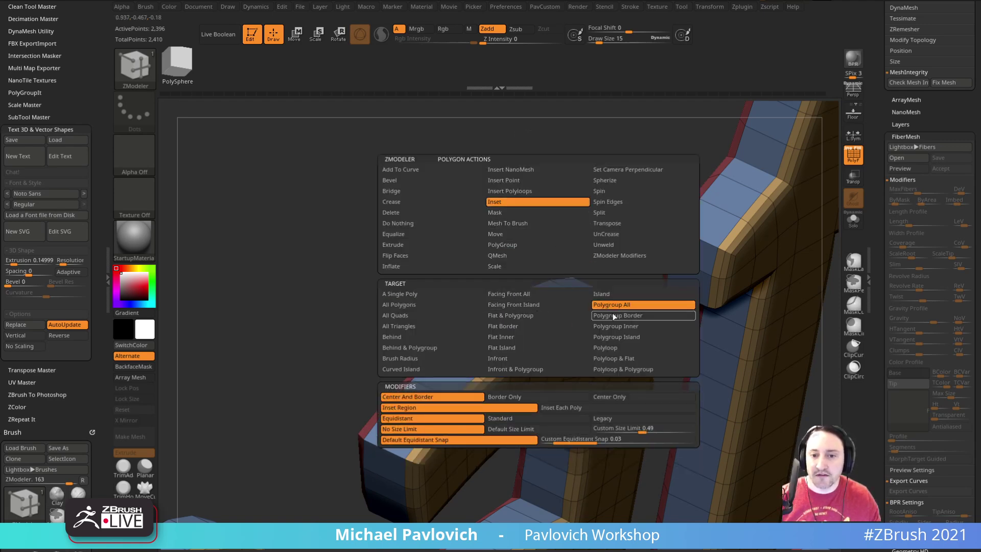
left_click_drag(546, 314, 545, 311)
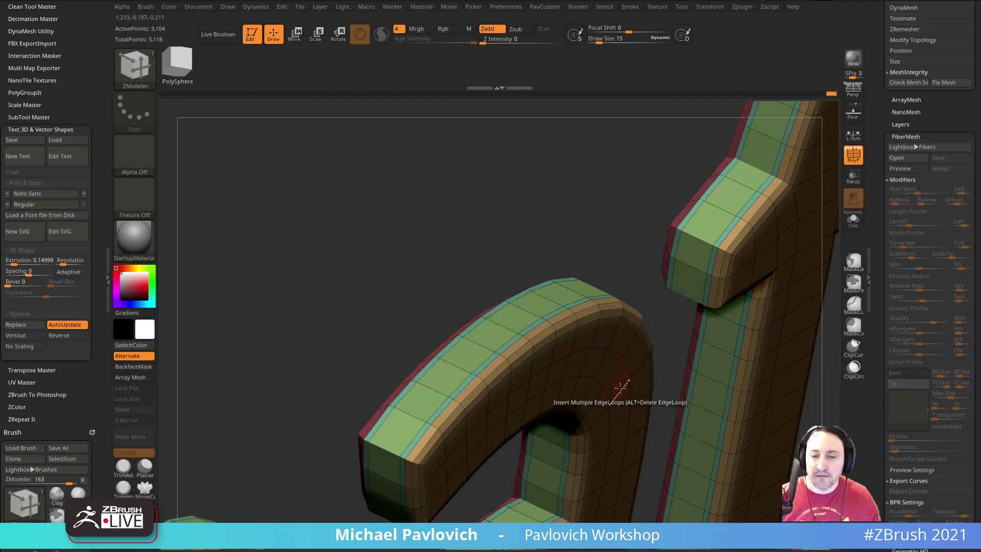
Push the inset side-wall polygroup inward as a groove using QMesh with the Polygroup All target.
key("space")
left_click(522, 256)
left_click(608, 308)
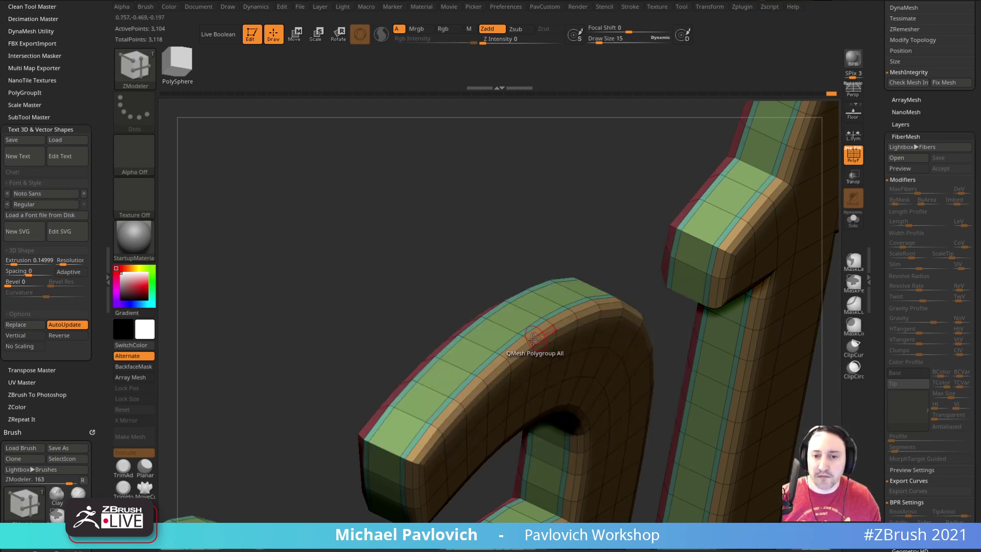
left_click_drag(551, 336, 635, 357)
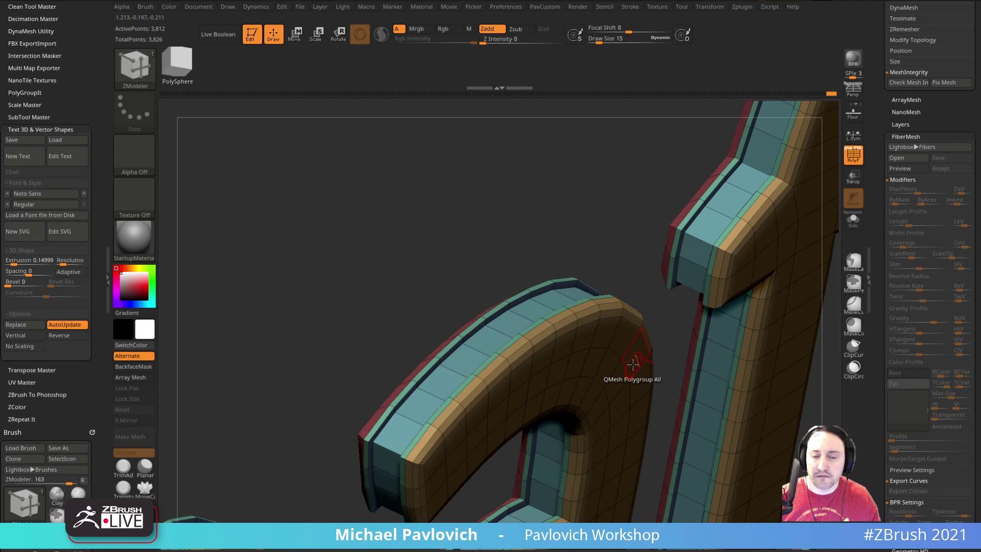
Look through the targets and modifiers of the ZModeler polygon actions QMesh, Inset, Bevel and Extrude.
right_click_drag(630, 361, 528, 300)
key("space")
left_click(475, 369)
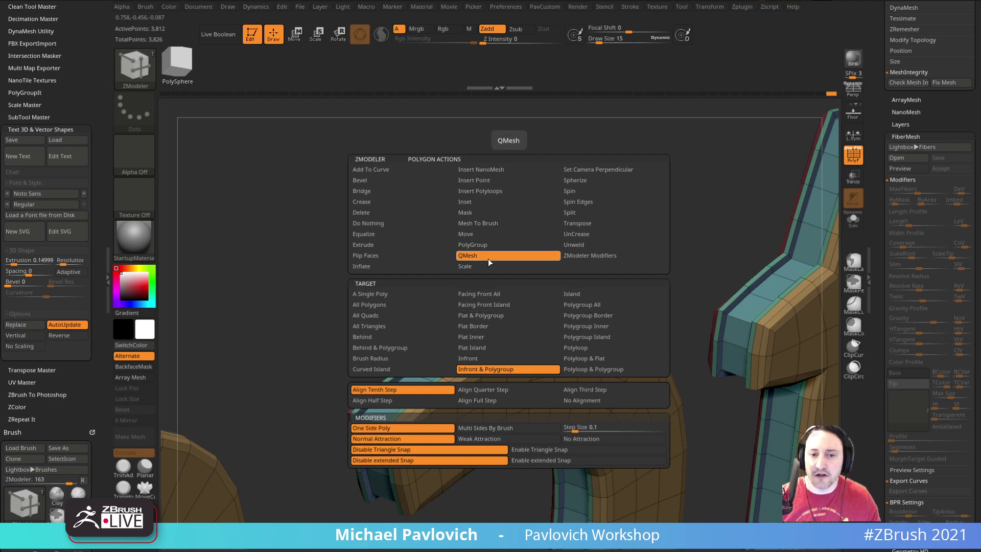
left_click(483, 202)
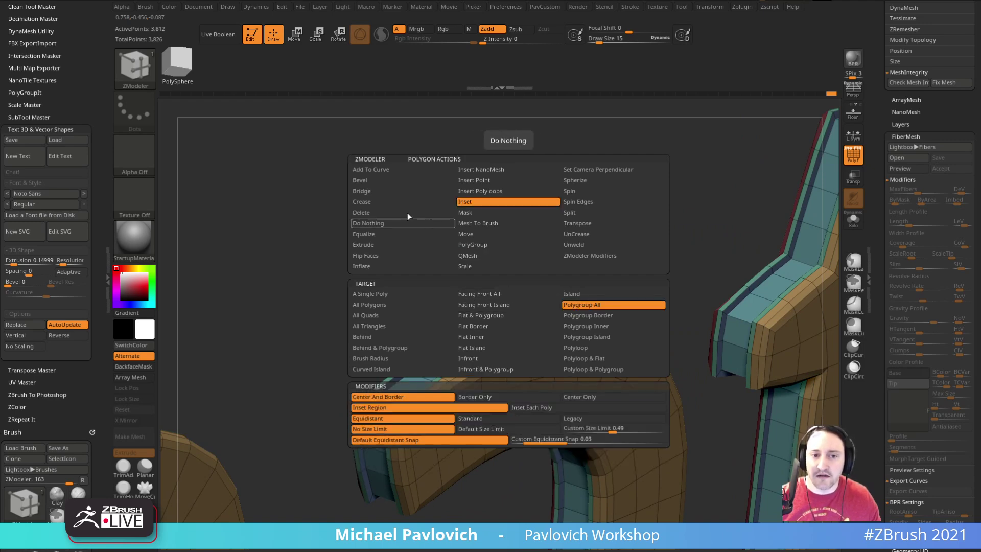
left_click(386, 192)
left_click(386, 181)
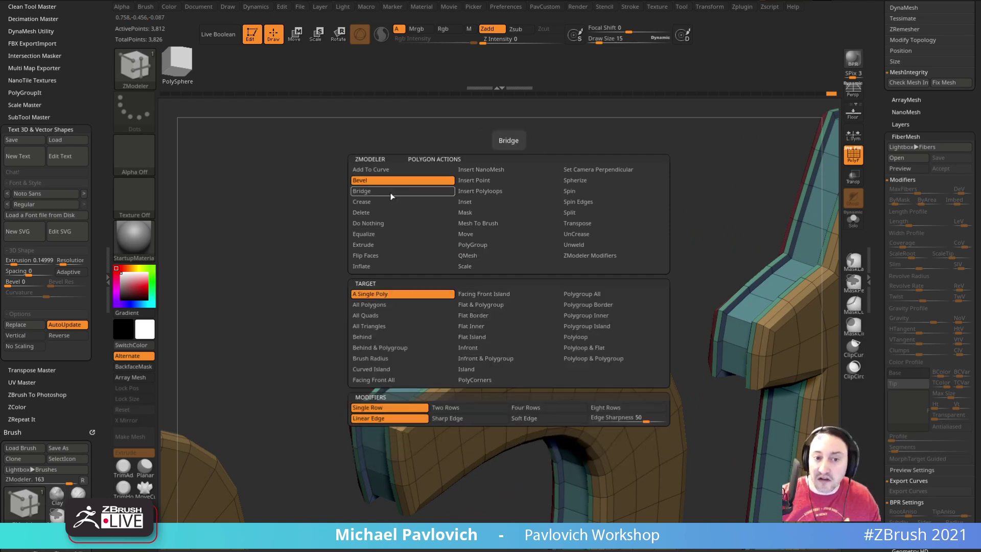
left_click(397, 246)
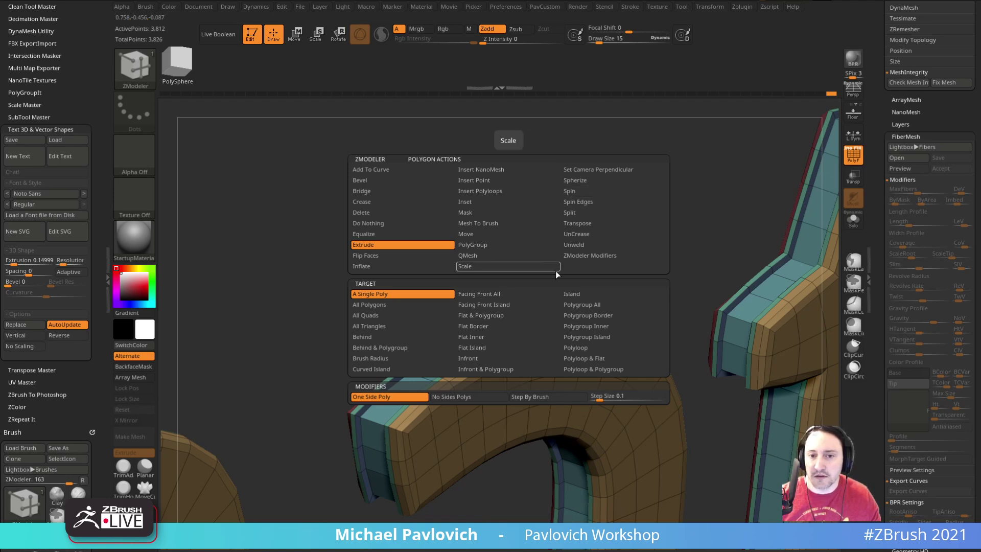
left_click_drag(602, 234, 553, 265)
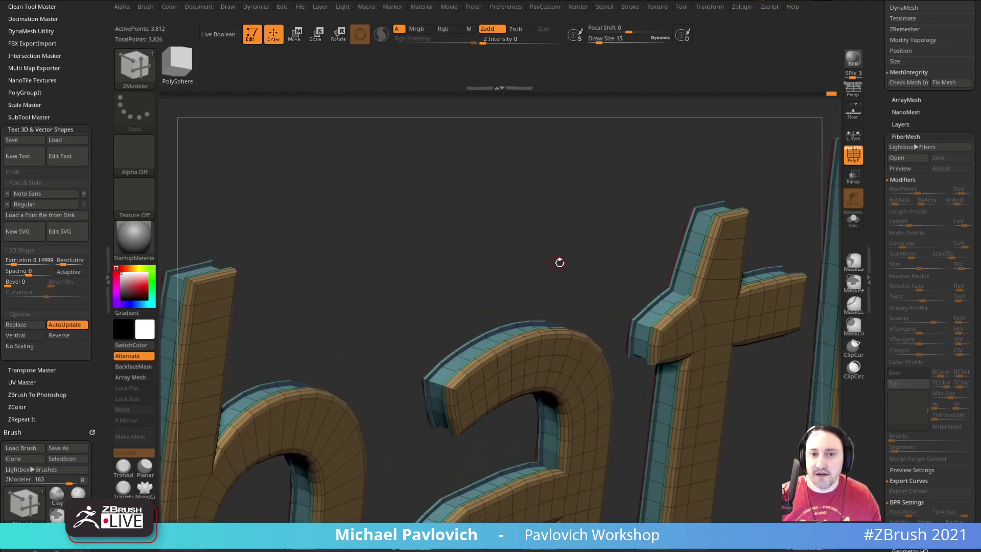
Examine the ZModeler edge and polygon action lists over the front of the letter "a", including the Extrude targets.
key("space")
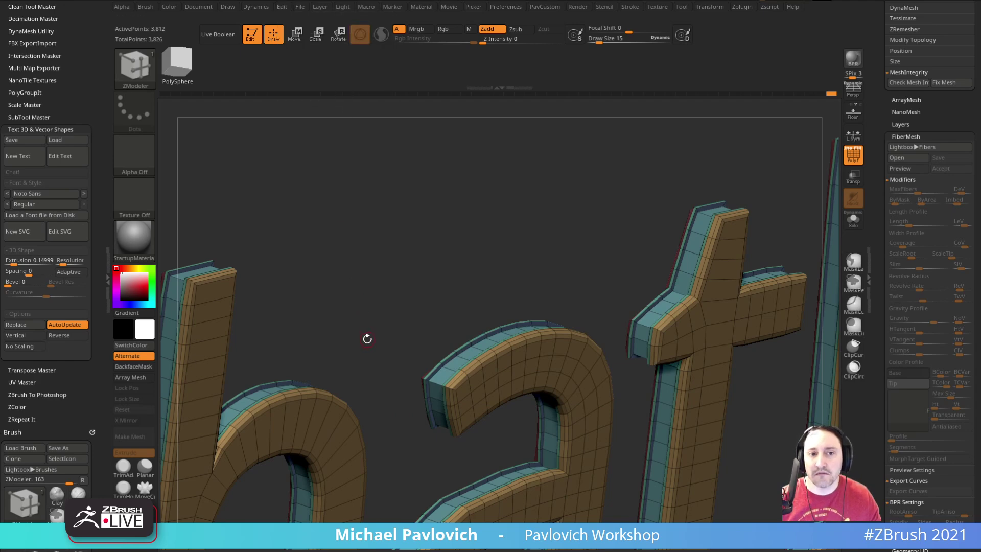
left_click(255, 8)
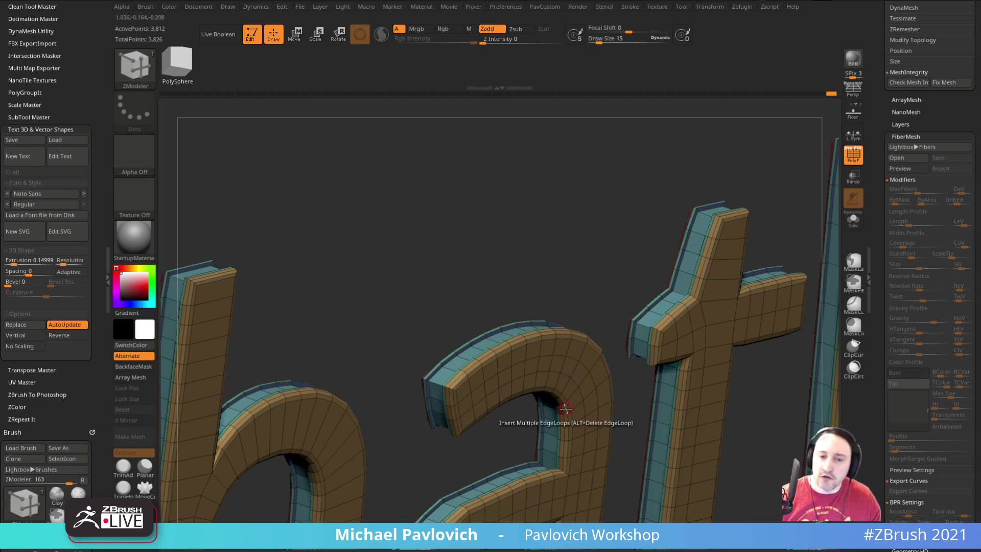
key("space")
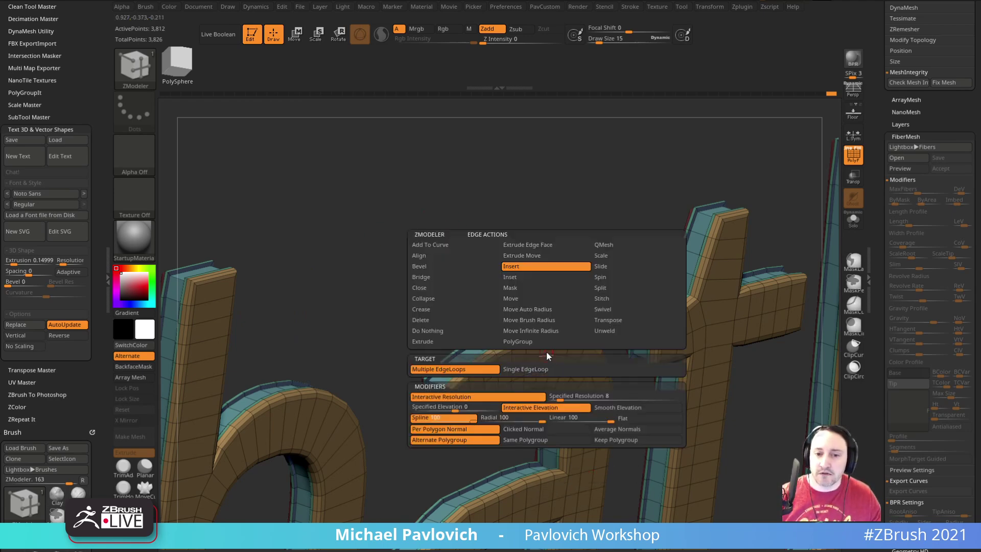
key("space")
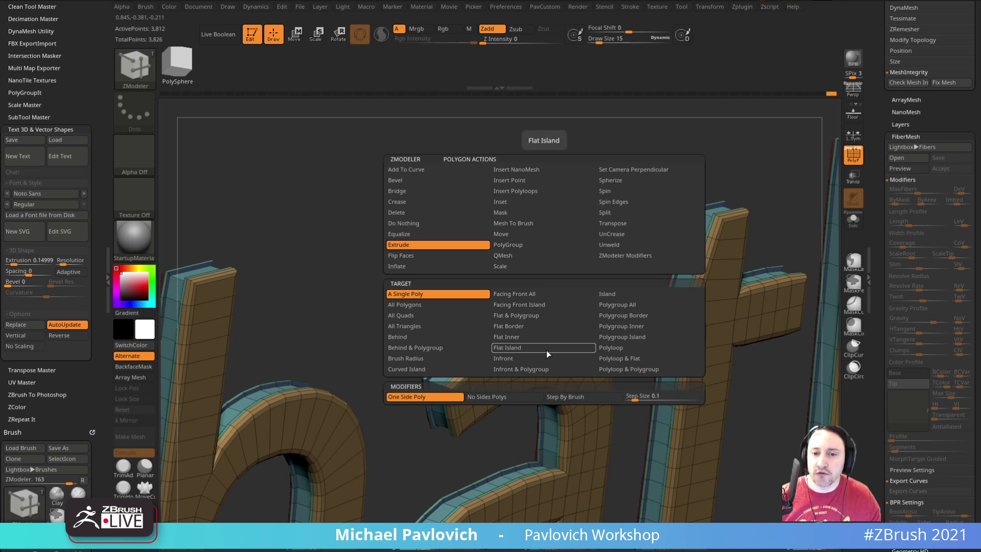
left_click(626, 213)
left_click(282, 7)
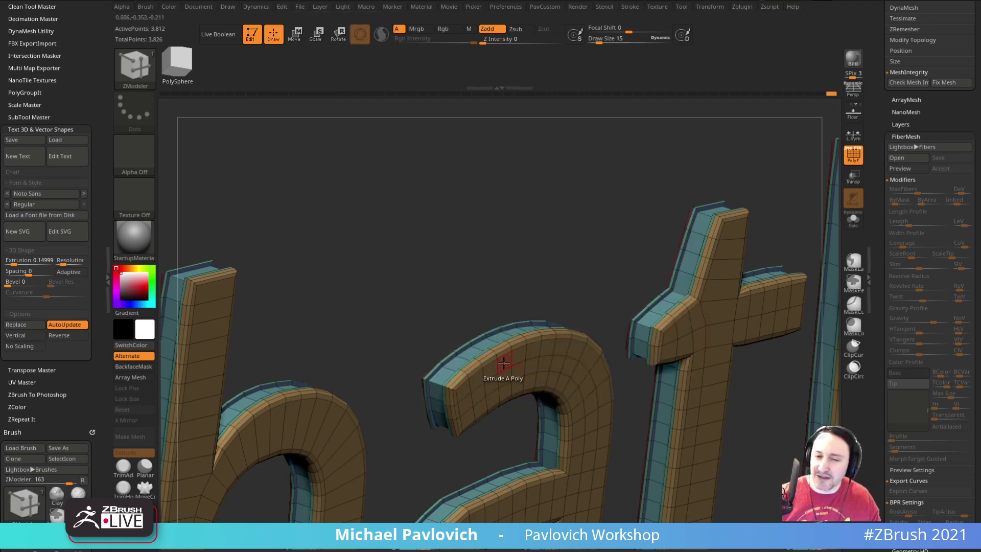
key("space")
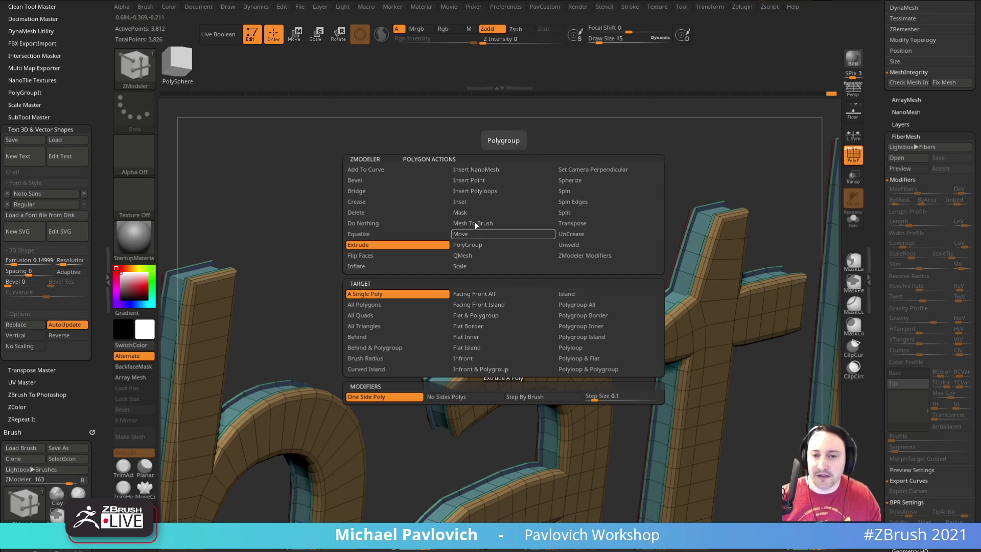
left_click_drag(600, 216, 551, 193)
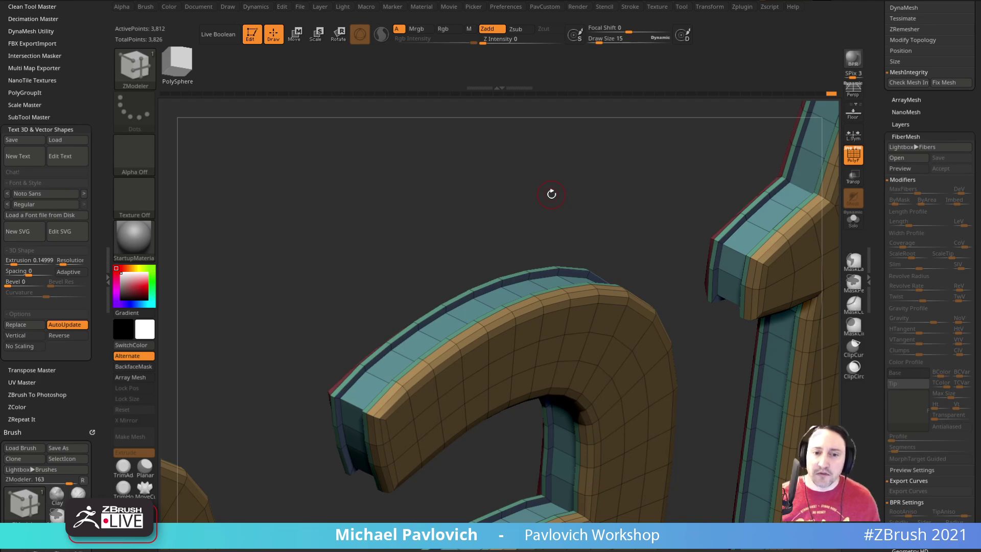
left_click_drag(514, 191, 456, 193)
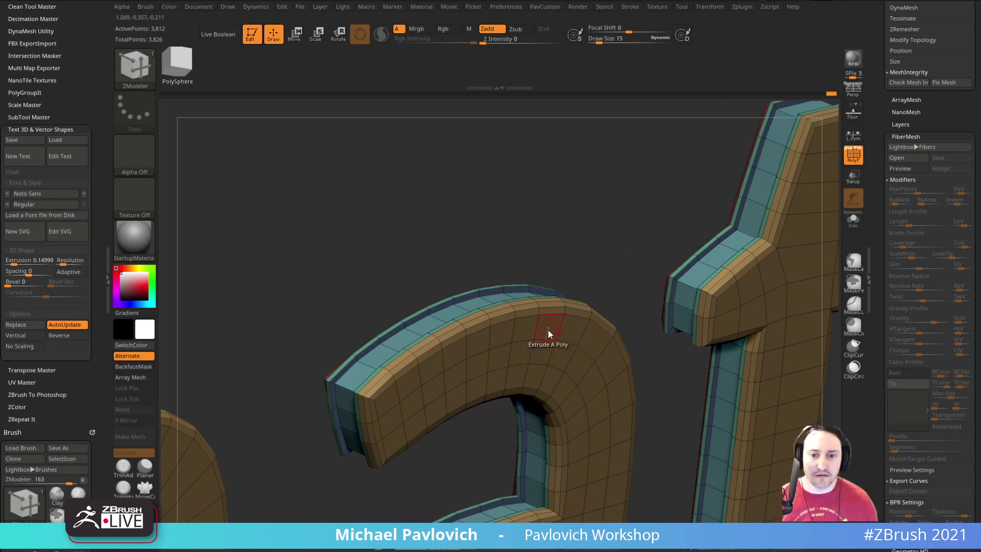
key("space")
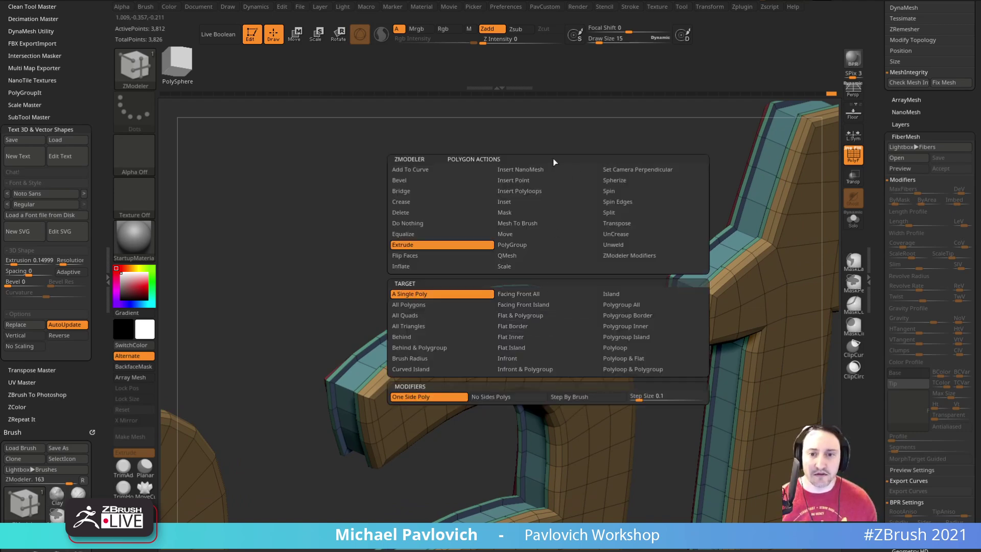
left_click(646, 319)
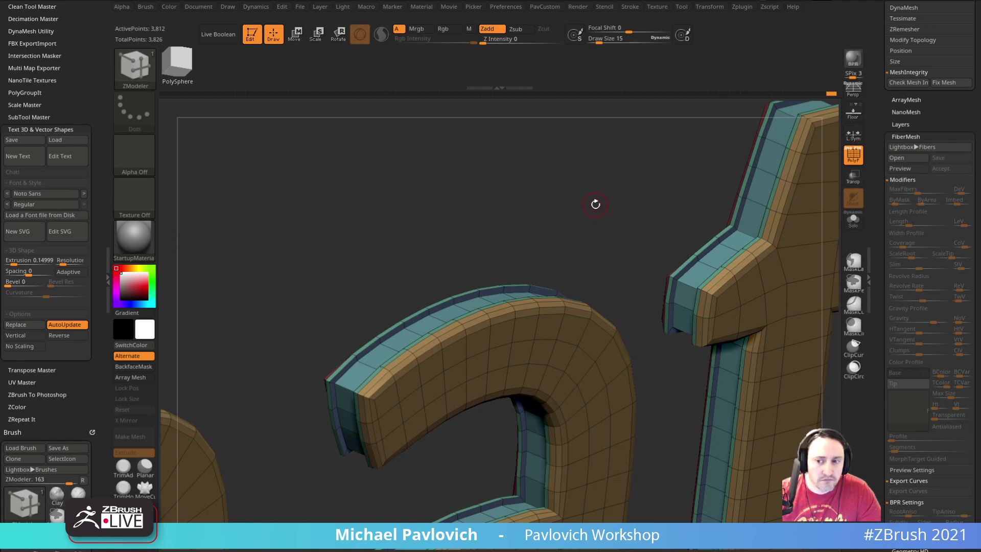
Leave Edit mode, clear the "Chat!" letters from the canvas, and draw a ZSphere in the middle.
left_click(257, 42)
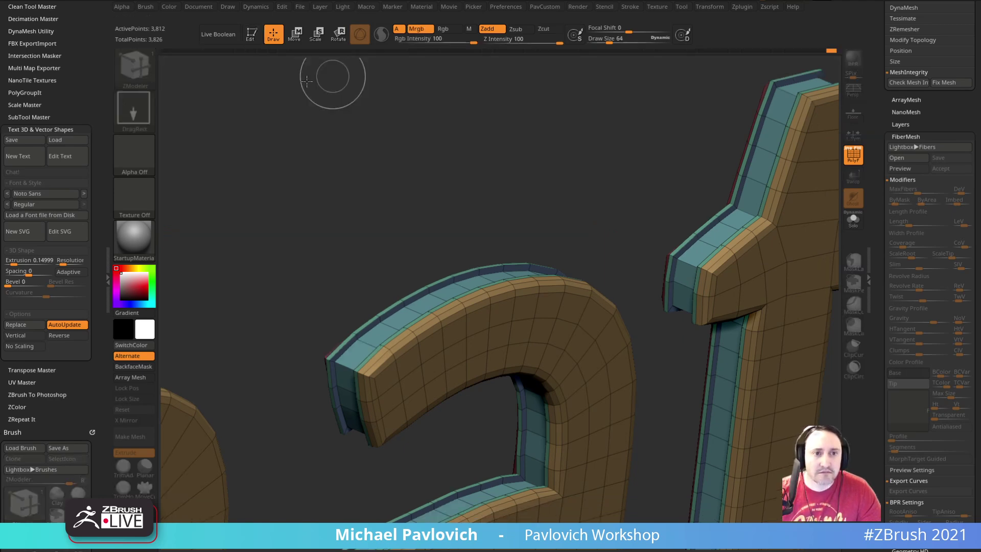
key("ctrl+n")
left_click_drag(885, 121, 910, 443)
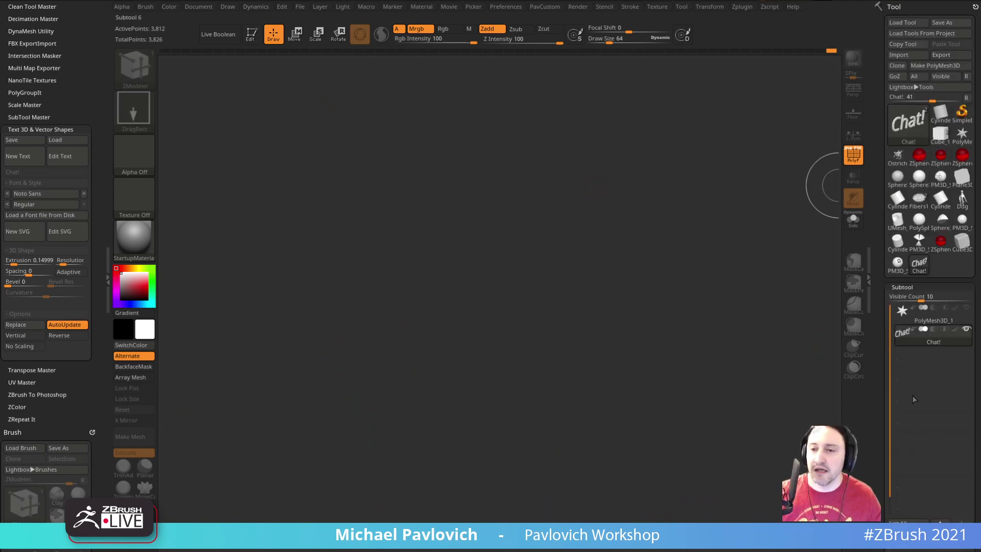
left_click(919, 155)
left_click_drag(448, 285, 477, 317)
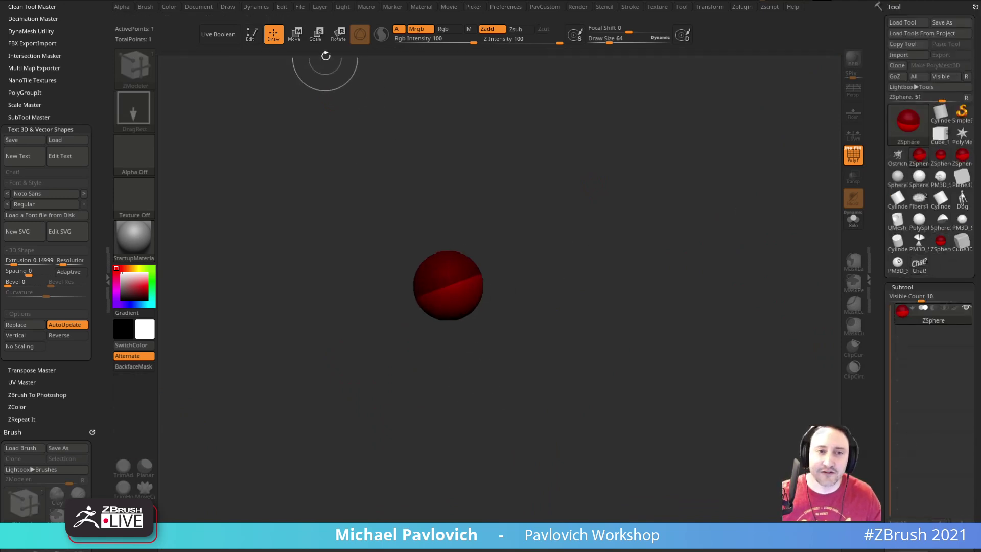
Enter Edit mode on the ZSphere, hide the polyframe, and add child spheres to form the torso and hips.
left_click(255, 39)
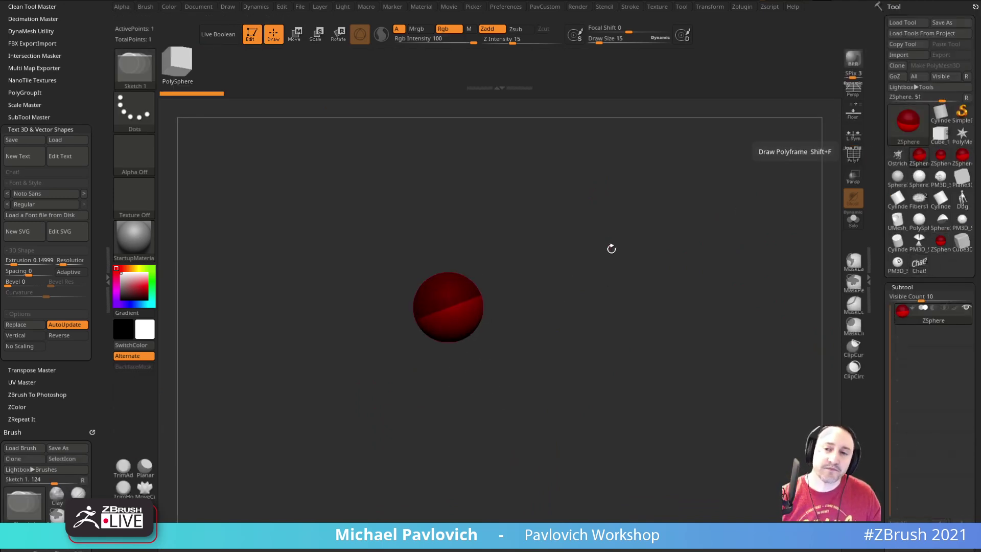
left_click_drag(610, 244, 604, 287, "shift")
left_click_drag(506, 228, 504, 260)
left_click_drag(443, 280, 465, 289)
left_click_drag(453, 338, 464, 344)
left_click_drag(506, 335, 508, 309)
key("ctrl+z")
left_click_drag(454, 333, 472, 345)
Extend the hip spheres downward into a mirrored pair of legs, inserting and positioning knee spheres midway.
mouse_move(507, 313)
left_mouse_down()
mouse_move(505, 341)
mouse_move(471, 348)
mouse_move(517, 335)
mouse_move(472, 512)
left_mouse_up()
key("w")
key("q")
left_click(470, 408)
key("w")
left_click_drag(470, 408, 459, 409)
mouse_move(530, 418)
left_mouse_down("shift")
mouse_move(557, 354)
mouse_move(581, 410)
left_mouse_up("shift")
left_click_drag(496, 368, 501, 360)
mouse_move(538, 310)
left_mouse_down()
mouse_move(521, 307)
mouse_move(547, 296)
left_mouse_up()
Add shoulder spheres on both sides of the upper torso and pull them out into arms.
key("q")
mouse_move(474, 267)
left_mouse_down()
mouse_move(485, 276)
mouse_move(512, 269)
left_mouse_up()
key("w")
mouse_move(541, 284)
left_mouse_down()
mouse_move(528, 260)
mouse_move(520, 278)
left_mouse_up()
key("q")
mouse_move(557, 286)
left_mouse_down("shift")
mouse_move(526, 284)
mouse_move(483, 444)
left_mouse_up("shift")
key("w")
mouse_move(554, 353)
left_mouse_down()
mouse_move(613, 351)
mouse_move(598, 279)
left_mouse_up()
Insert elbow spheres in the arms and move the arm joints into position.
key("q")
left_click(498, 339)
key("w")
left_click_drag(506, 300, 522, 273)
left_click_drag(524, 332, 549, 332)
left_click_drag(620, 329, 555, 306, "alt")
Reposition the limb joints to refine the stance and proportions of the ZSphere figure.
left_click_drag(537, 379, 576, 380, "shift")
left_click_drag(447, 397, 461, 398)
left_click_drag(448, 513, 461, 513)
left_click_drag(553, 448, 503, 421, "alt")
left_click_drag(461, 339, 606, 256)
left_click_drag(578, 219, 586, 252)
key("q")
mouse_move(612, 296)
left_mouse_down("alt")
mouse_move(604, 228)
mouse_move(591, 237)
mouse_move(554, 327)
left_mouse_up("alt")
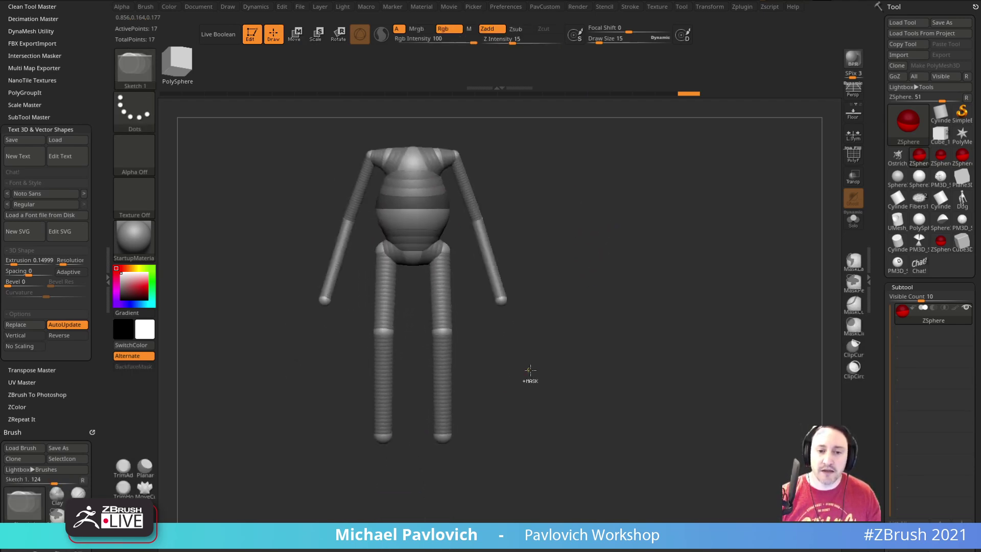
Mask the lower legs of the ZSphere figure, adjust the limb pose with the Move tool, and clear the mask.
left_click_drag(528, 373, 321, 492, "ctrl")
left_click_drag(685, 304, 589, 292)
key("w")
left_click_drag(499, 263, 551, 254)
mouse_move(418, 217)
left_mouse_down()
mouse_move(414, 252)
mouse_move(429, 251)
mouse_move(428, 261)
left_mouse_up()
key("ctrl+z")
key("ctrl+z")
mouse_move(443, 299)
left_mouse_down()
mouse_move(426, 302)
mouse_move(437, 301)
left_mouse_up()
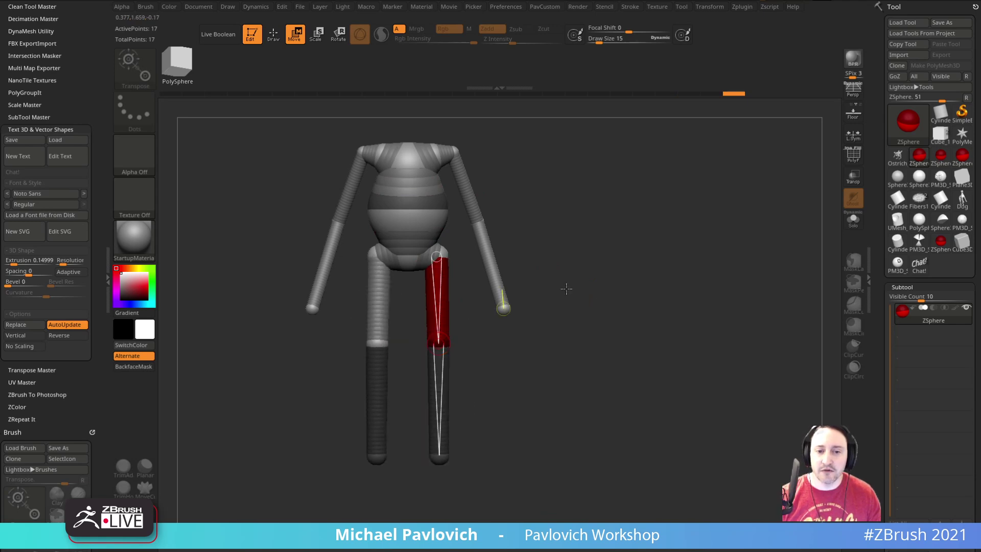
key("q")
left_click_drag(602, 254, 613, 297, "ctrl")
left_click_drag(617, 335, 554, 352)
left_click_drag(554, 385, 588, 273)
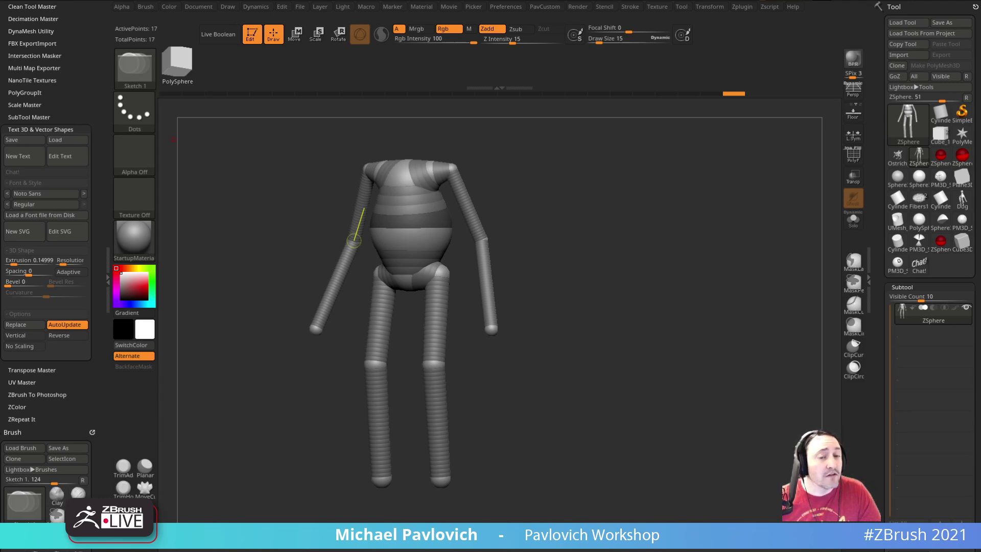
left_click_drag(632, 230, 672, 241)
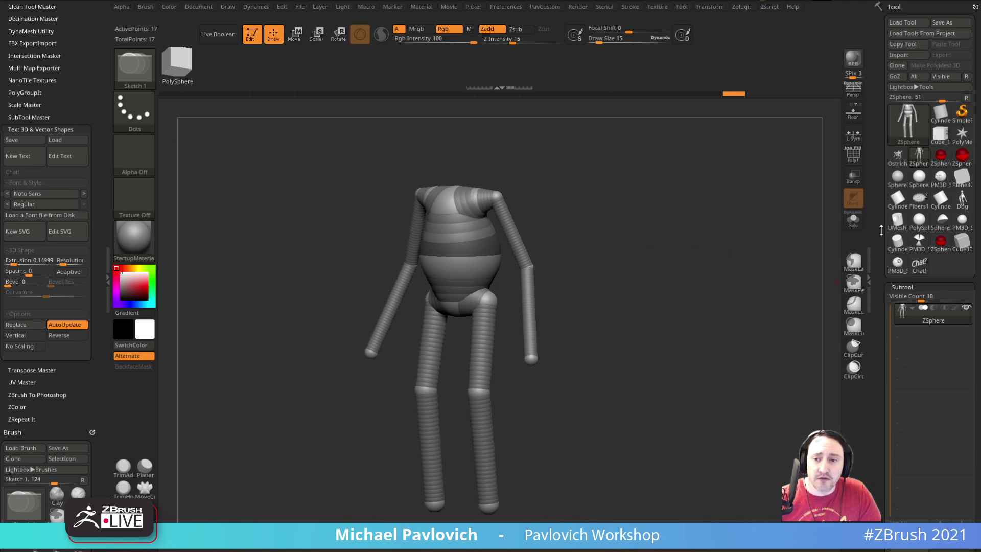
key("2")
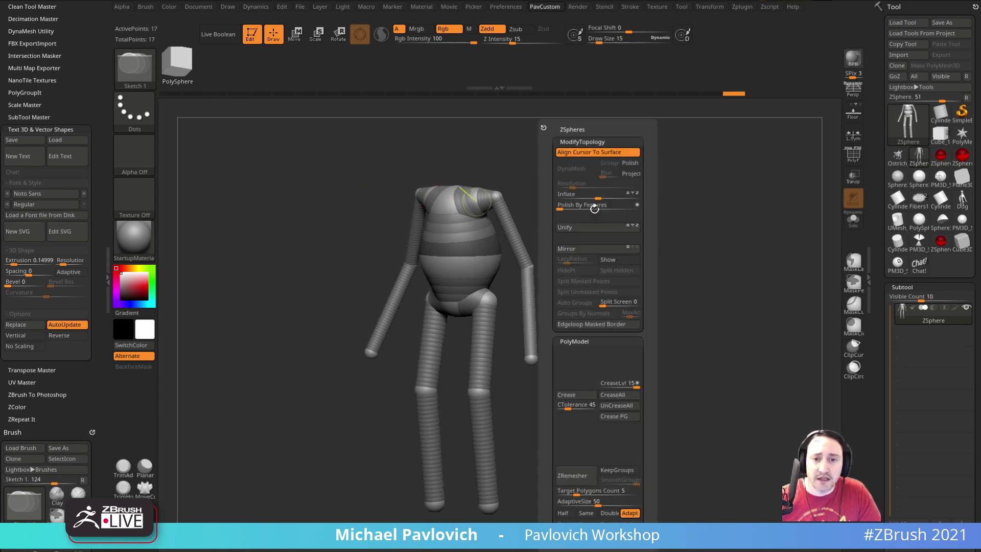
Switch to the Cylinder3D primitive, display its polyframe, and convert it to a PolyMesh3D.
left_click(940, 114)
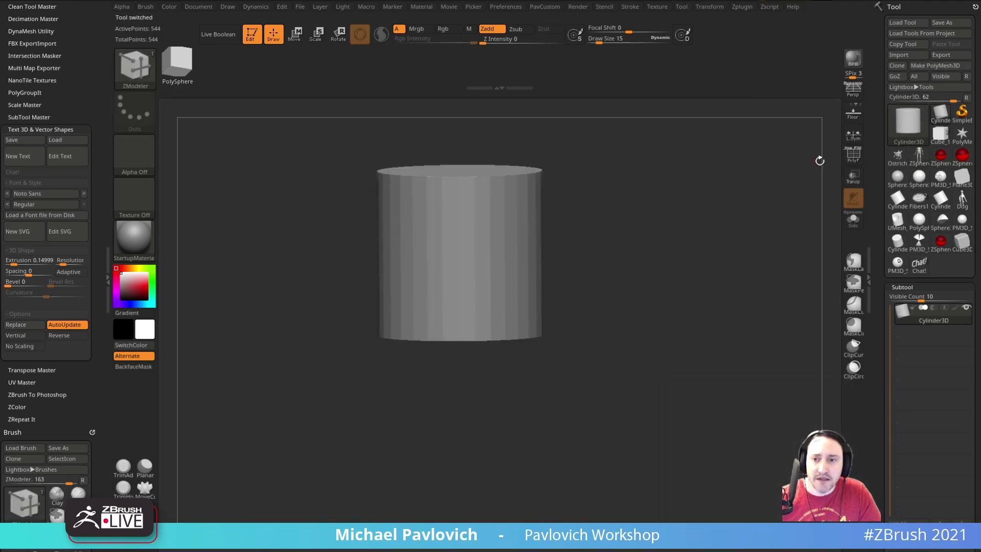
left_click(853, 154)
left_click_drag(771, 140, 707, 271)
left_click(913, 67)
Bevel the cylinder's top rim edge loop with the ZModeler Bevel edge action.
key("space")
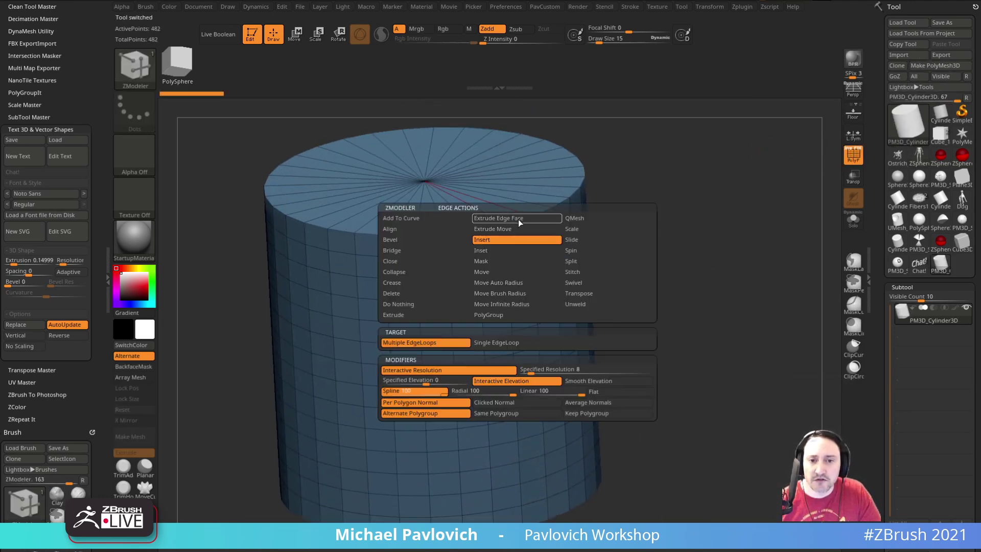
left_click(409, 240)
left_click_drag(538, 219, 603, 216)
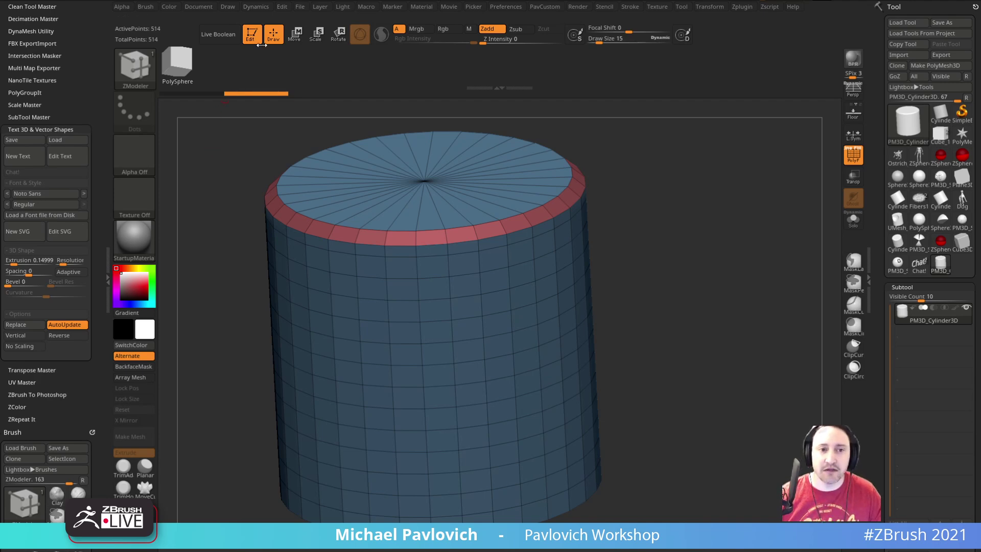
Clear the beveled cylinder from the canvas and draw a Sphere3D in its place, ready for editing.
left_click(252, 34)
left_click(920, 119)
left_click(424, 129)
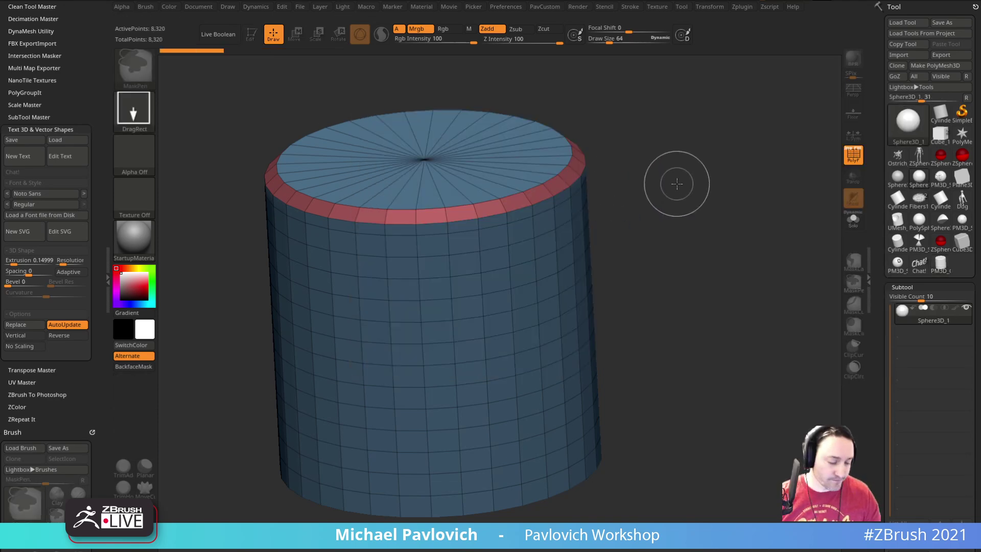
key("ctrl+n")
left_click_drag(463, 282, 473, 361)
left_click(252, 36)
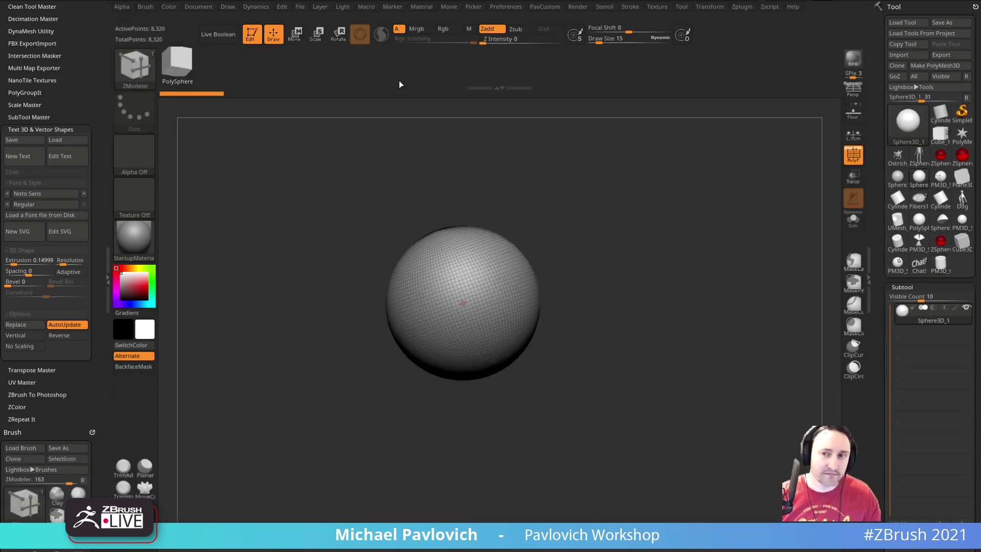
Convert the sphere to a PolyMesh3D and scale it along one axis into an egg shape.
left_click(918, 68)
key("e")
left_click_drag(452, 270, 444, 234)
key("q")
ZRemesh the egg with the Half option and AdaptiveSize set to 0.
key("2")
left_click(637, 513)
left_click_drag(638, 503, 619, 503)
left_click(648, 476)
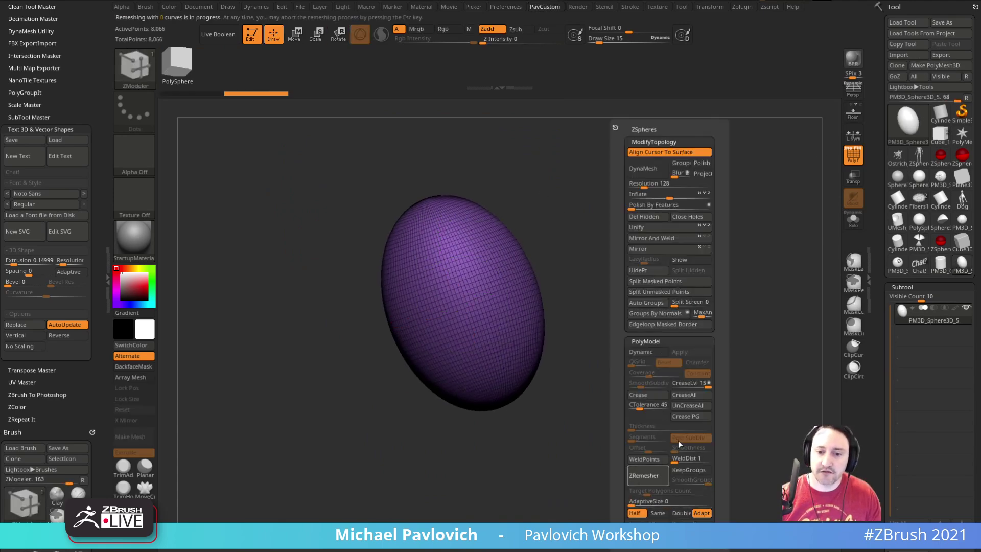
key("ctrl+z")
key("ctrl+z")
key("space")
left_click(634, 475)
Set the draw size to 36 and duplicate the remeshed egg subtool.
mouse_move(571, 233)
left_mouse_down()
mouse_move(640, 239)
mouse_move(642, 204)
mouse_move(611, 245)
mouse_move(620, 240)
left_mouse_up()
key("s")
mouse_move(666, 265)
left_mouse_down()
mouse_move(666, 247)
mouse_move(679, 254)
left_mouse_up()
left_click_drag(875, 312, 875, 141)
left_click(901, 422)
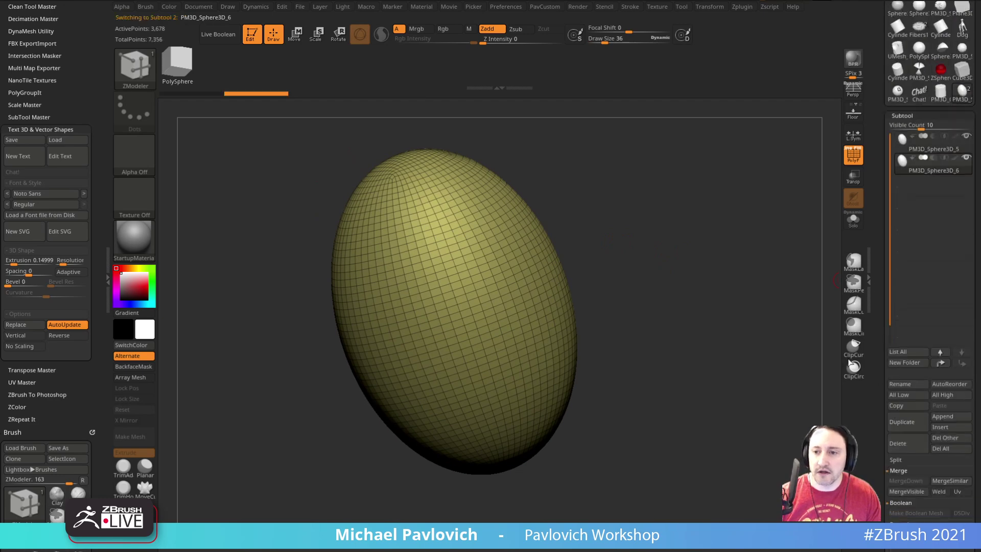
Set the draw size to 55 and subdivide the duplicated egg once with its polyframe hidden.
left_click_drag(597, 197, 603, 220, "shift")
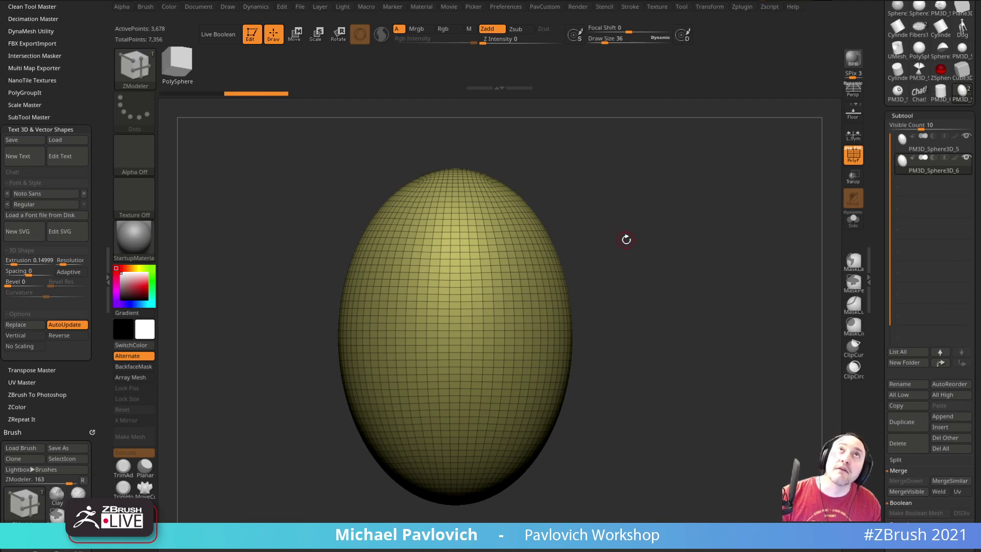
key("s")
left_click_drag(650, 196, 645, 198)
left_click_drag(650, 192, 628, 231)
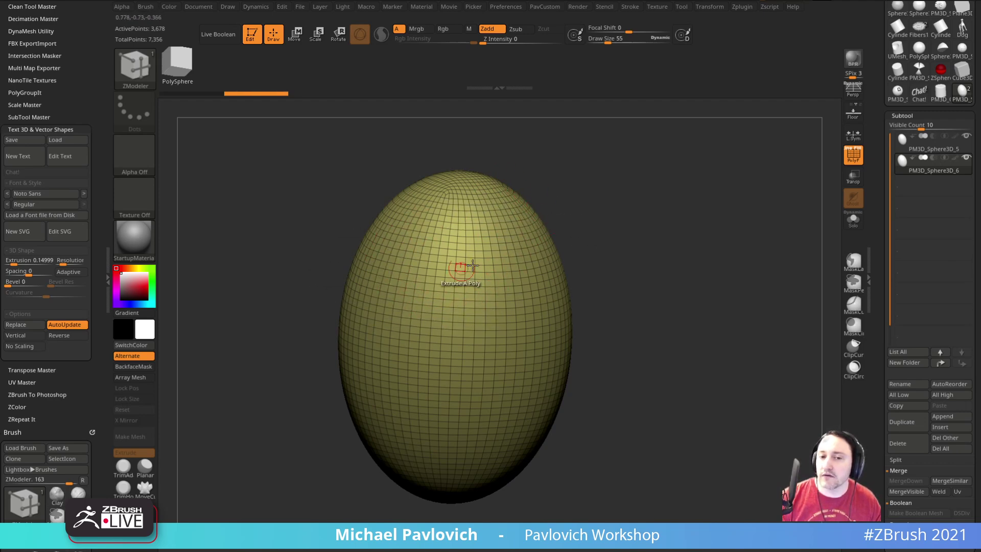
left_click_drag(675, 263, 647, 244)
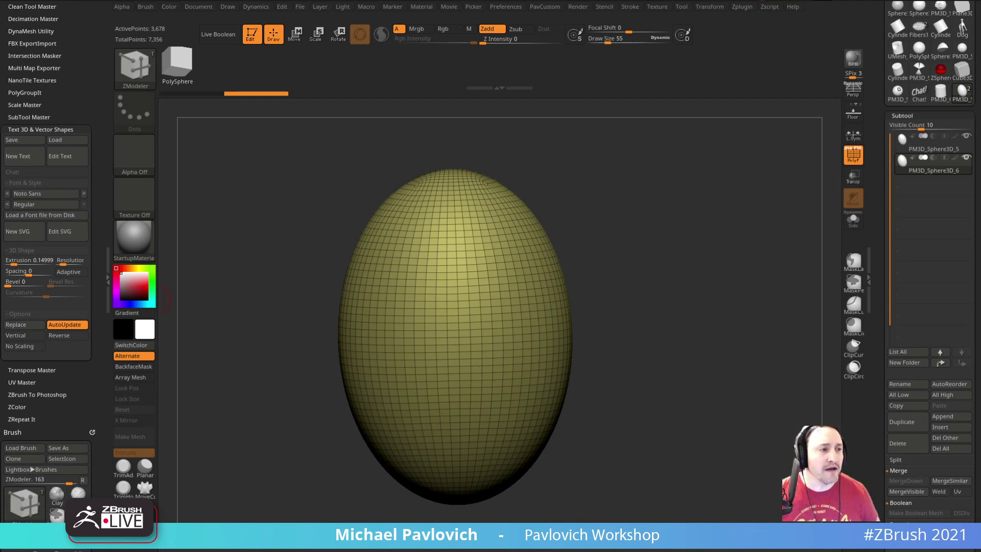
mouse_move(589, 210)
left_mouse_down()
mouse_move(631, 191)
mouse_move(593, 219)
left_mouse_up()
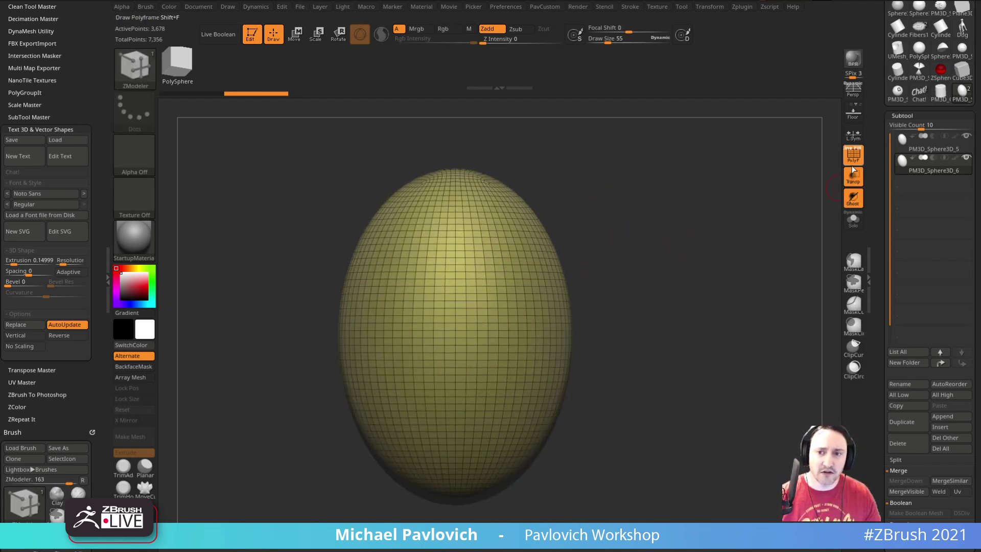
key("shift+f")
key("ctrl+d")
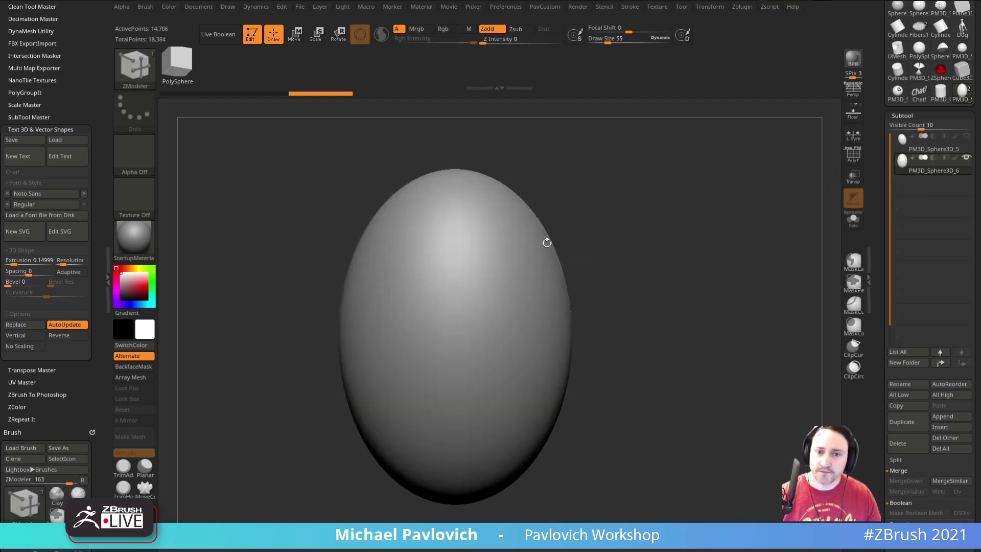
Enlarge the Clay brush and start sculpting symmetrical eye sockets on the upper front of the egg.
key("b")
key("c")
key("l")
key("]")
key("]")
key("]")
key("]")
key("]")
key("]")
key("]")
key("]")
key("]")
key("]")
key("]")
key("]")
key("]")
key("]")
mouse_move(492, 252)
left_mouse_down()
mouse_move(475, 278)
mouse_move(495, 272)
mouse_move(475, 258)
left_mouse_up()
Sculpt the cheekbones and carve hollows beneath them on both sides of the face with the Clay brush.
key("s")
mouse_move(473, 260)
left_mouse_down()
mouse_move(498, 244)
mouse_move(515, 275)
mouse_move(508, 328)
mouse_move(494, 341)
left_mouse_up()
left_click_drag(584, 349, 664, 337)
mouse_move(371, 300)
left_mouse_down("alt")
mouse_move(424, 394)
mouse_move(331, 323)
mouse_move(336, 342)
left_mouse_up("alt")
mouse_move(659, 334)
left_mouse_down()
mouse_move(572, 330)
mouse_move(423, 439)
mouse_move(477, 355)
left_mouse_up()
left_click_drag(572, 331, 636, 331)
mouse_move(516, 228)
left_mouse_down()
mouse_move(587, 225)
mouse_move(565, 310)
left_mouse_up()
Pull the chin and lower jaw forward in side view using the Move brush at draw size 463.
key("b")
key("m")
key("v")
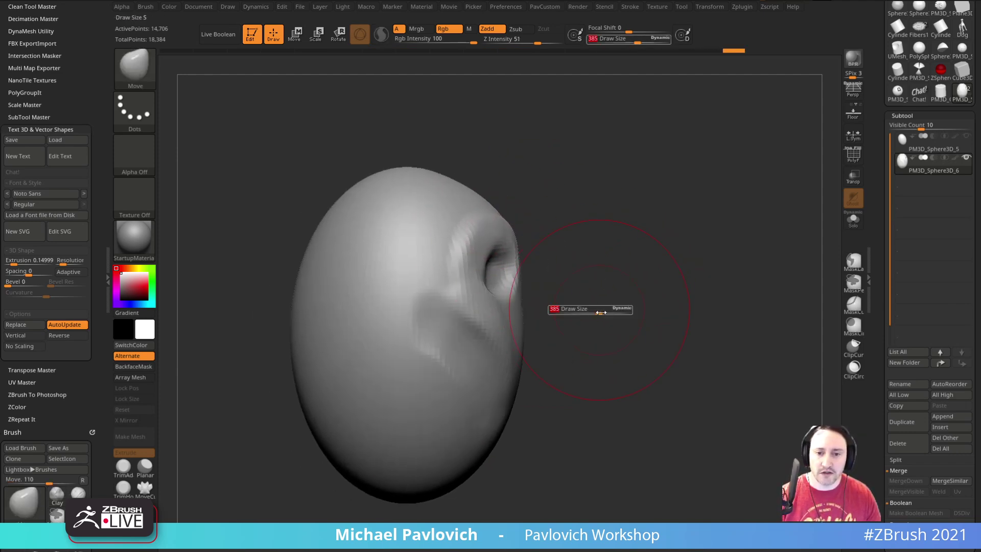
left_click_drag(520, 446, 532, 460)
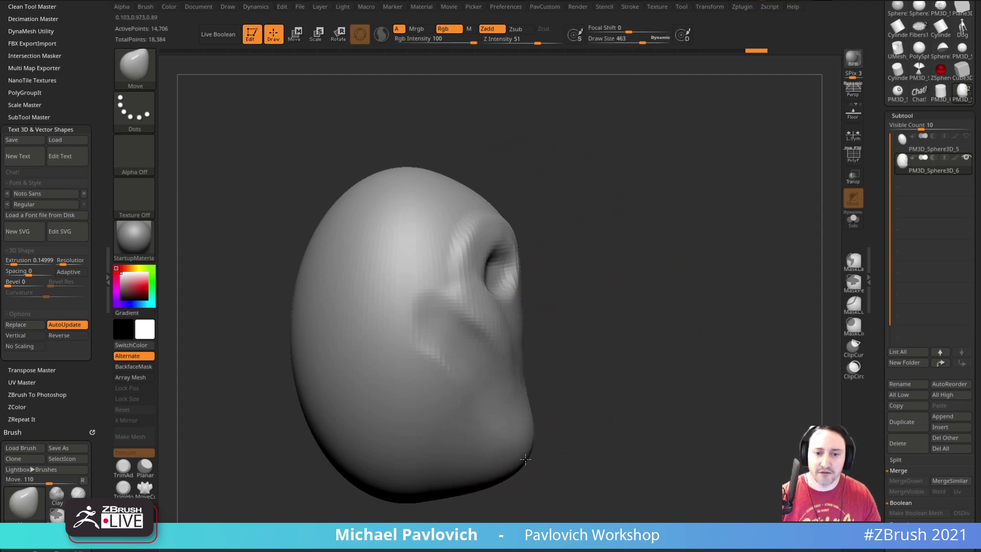
mouse_move(522, 373)
left_mouse_down()
mouse_move(534, 356)
mouse_move(629, 302)
mouse_move(602, 307)
left_mouse_up()
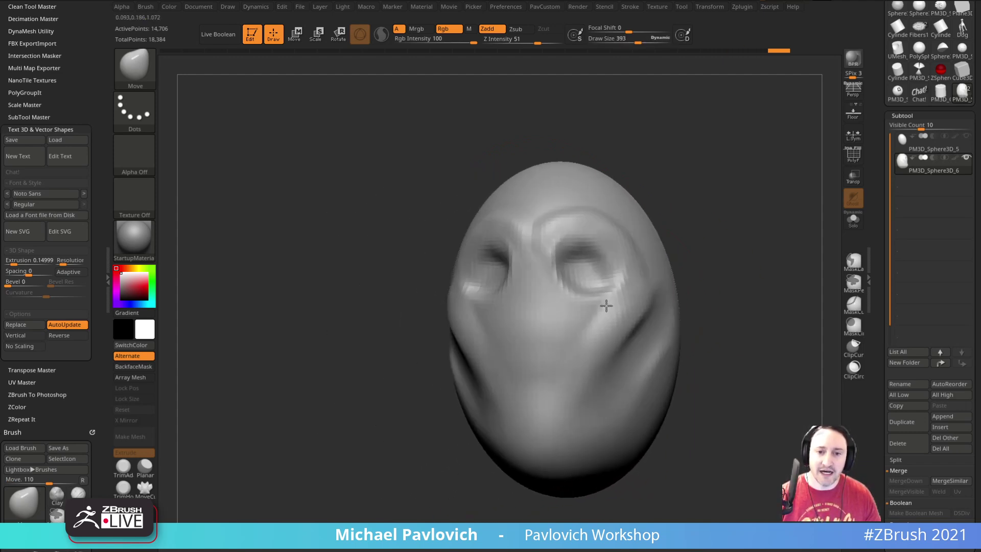
Try pulling the middle of the brow down between the eyes with a smaller Move brush from the front.
key("3")
left_click(717, 153)
left_click_drag(731, 209, 715, 224, "shift")
key("[")
left_click_drag(440, 240, 441, 289)
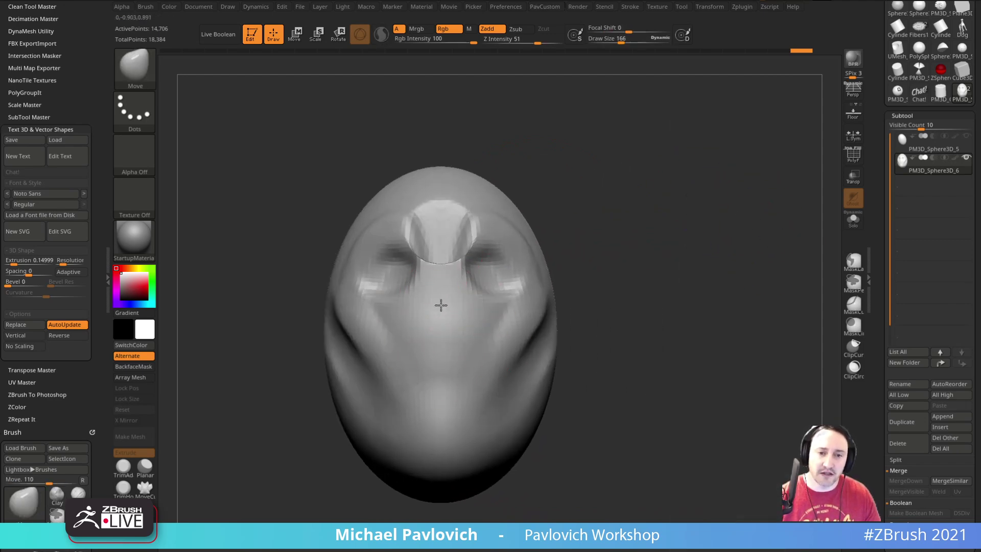
key("ctrl+z")
Build up a nose ridge down the center of the face with the Clay brush.
key("b")
key("c")
key("l")
key("]")
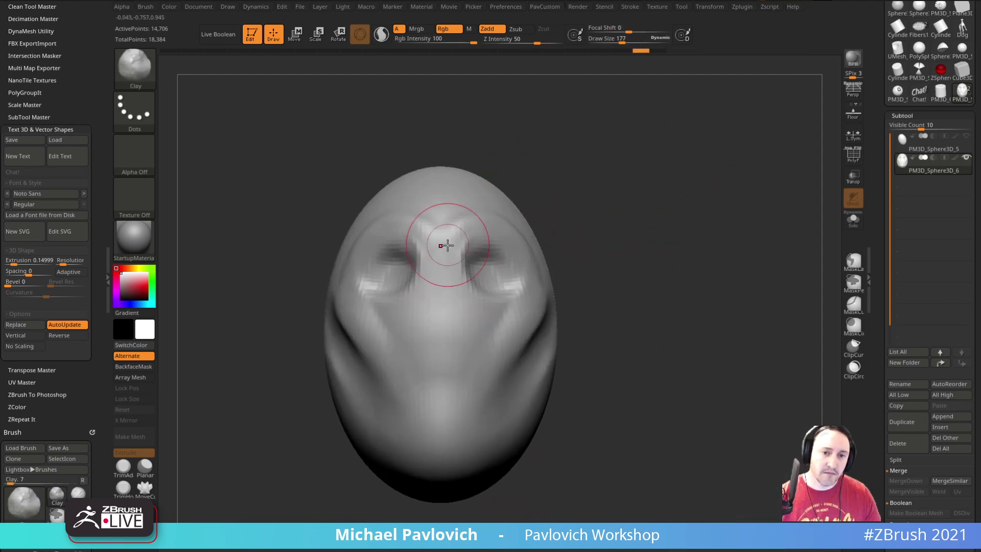
left_click_drag(449, 300, 443, 306)
left_click_drag(443, 271, 440, 335)
Reshape the nose and mouth profile from the side with a large Move brush.
left_click_drag(700, 232, 575, 246)
right_click_drag(574, 246, 416, 307)
key("v")
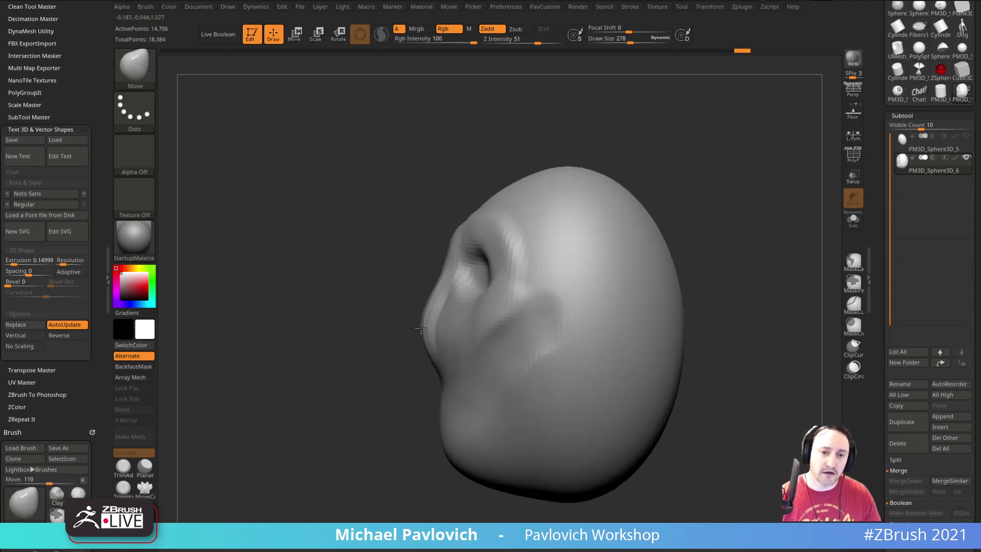
key("]")
left_click_drag(448, 347, 436, 419)
mouse_move(311, 434)
left_mouse_down()
mouse_move(466, 450)
mouse_move(434, 434)
left_mouse_up()
Build up the brow ridge and forehead with the Clay brush at draw size 329.
right_click_drag(613, 303, 609, 284, "ctrl")
key("c")
key("bracketleft")
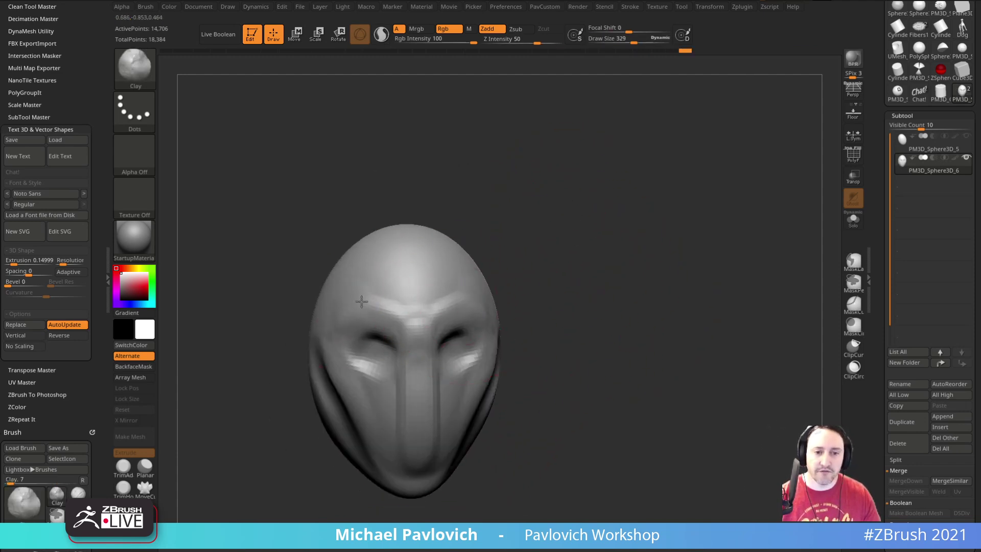
right_click_drag(504, 284, 402, 289)
right_click_drag(569, 245, 547, 263)
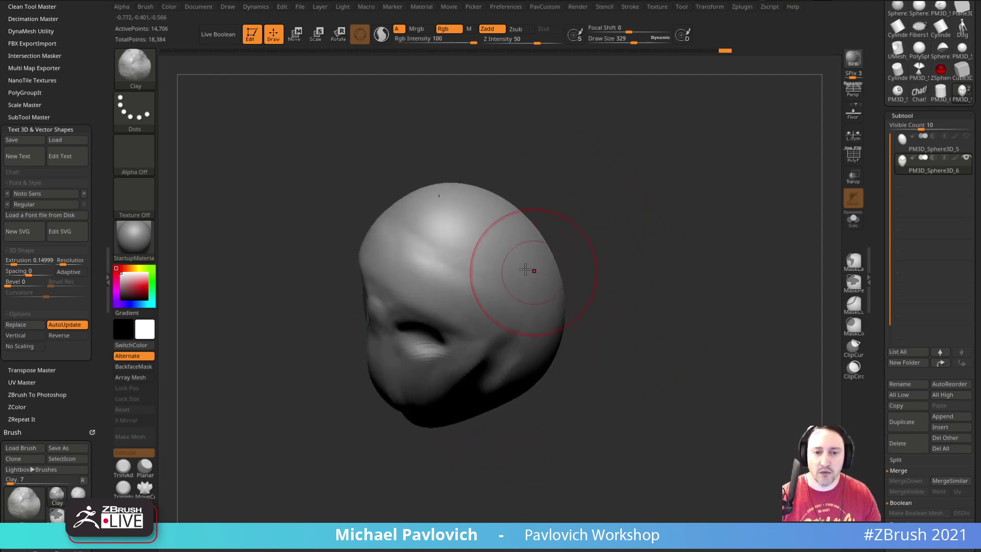
right_click_drag(593, 240, 514, 227)
Build up volume on the top and sides of the cranium with the Clay brush at draw size 361.
key("bracketright")
mouse_move(491, 240)
left_mouse_down()
mouse_move(467, 199)
mouse_move(482, 265)
mouse_move(545, 220)
left_mouse_up()
mouse_move(545, 219)
right_mouse_down()
mouse_move(615, 164)
mouse_move(573, 229)
right_mouse_up()
mouse_move(476, 239)
left_mouse_down()
mouse_move(438, 169)
mouse_move(408, 175)
mouse_move(511, 225)
mouse_move(557, 179)
left_mouse_up()
mouse_move(423, 285)
left_mouse_down()
mouse_move(442, 304)
mouse_move(503, 311)
left_mouse_up()
mouse_move(577, 284)
left_mouse_down()
mouse_move(615, 274)
mouse_move(577, 245)
mouse_move(598, 291)
left_mouse_up()
mouse_move(431, 289)
left_mouse_down()
mouse_move(484, 281)
mouse_move(438, 294)
mouse_move(473, 306)
left_mouse_up()
right_click_drag(585, 294, 545, 221)
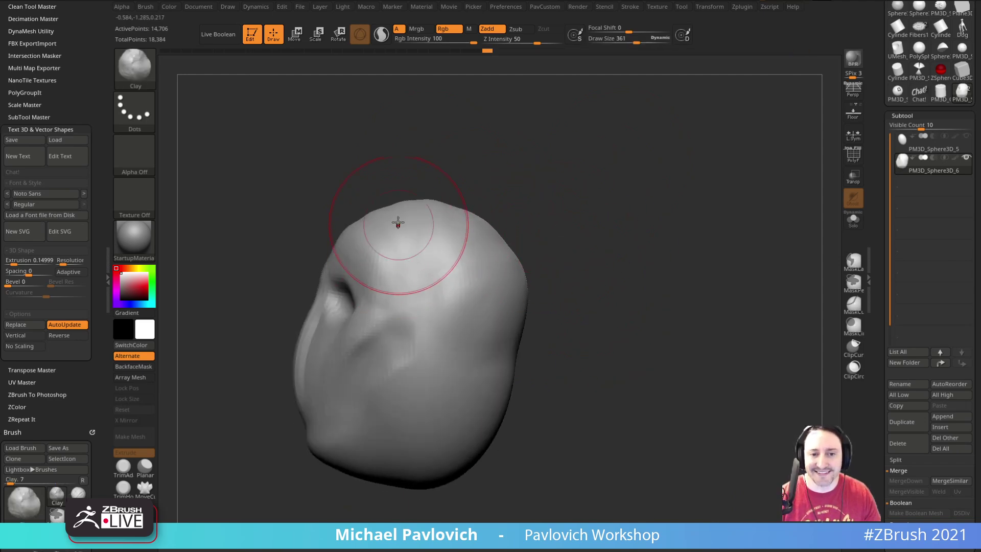
right_click_drag(418, 322, 621, 289)
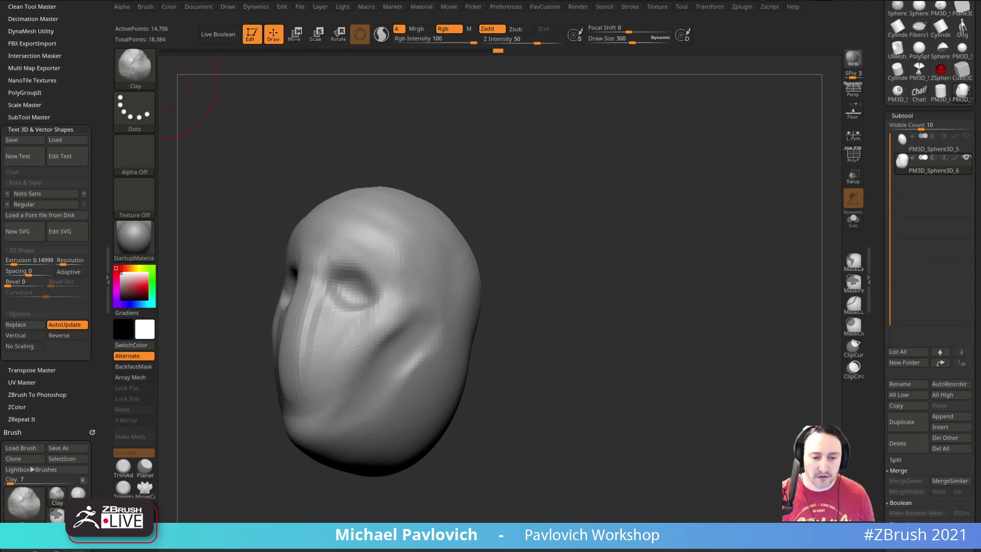
Switch to the browser, search the YouTube channel for "nanotile", and select the results page's address.
left_click_drag(725, 551, 681, 18)
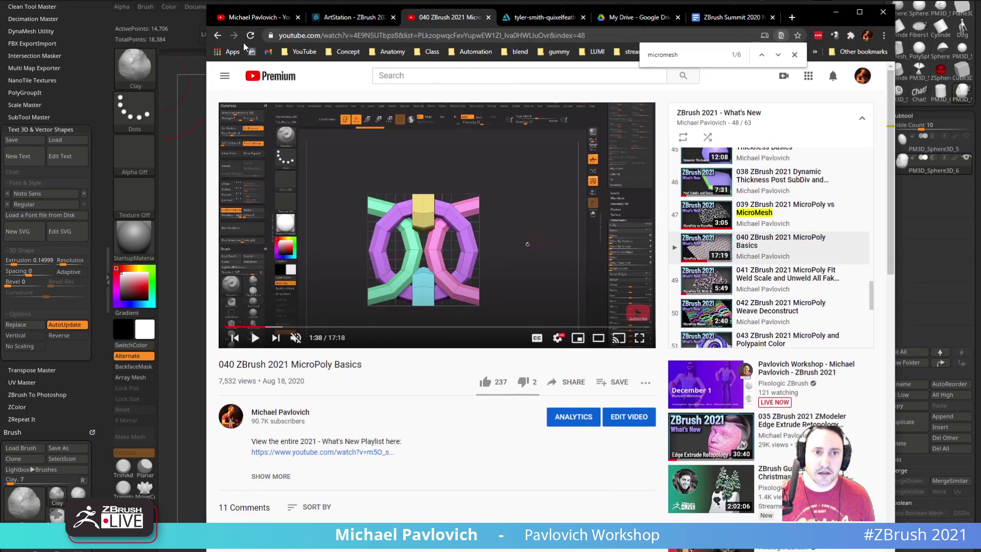
key("alt+Left")
triple_click(809, 145)
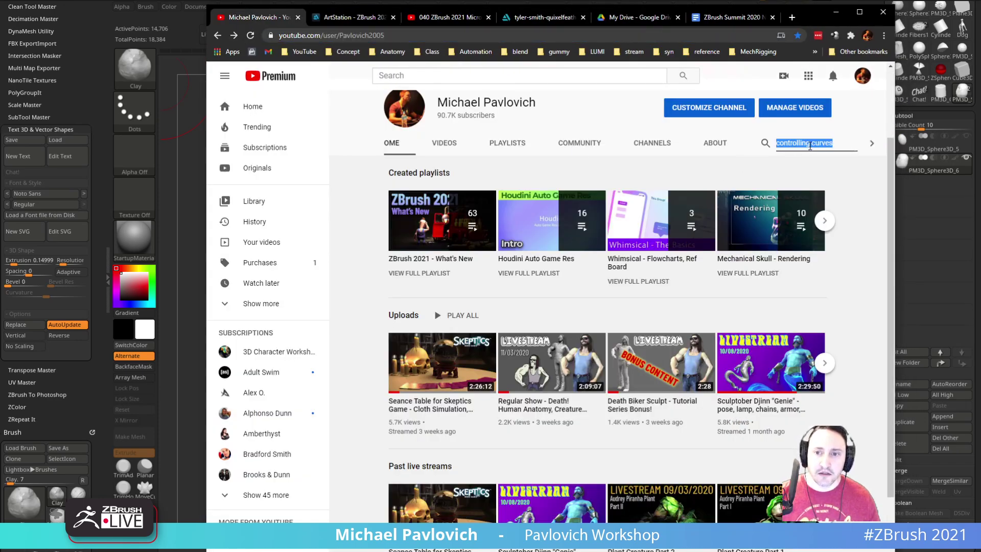
type("nanotile")
key("Return")
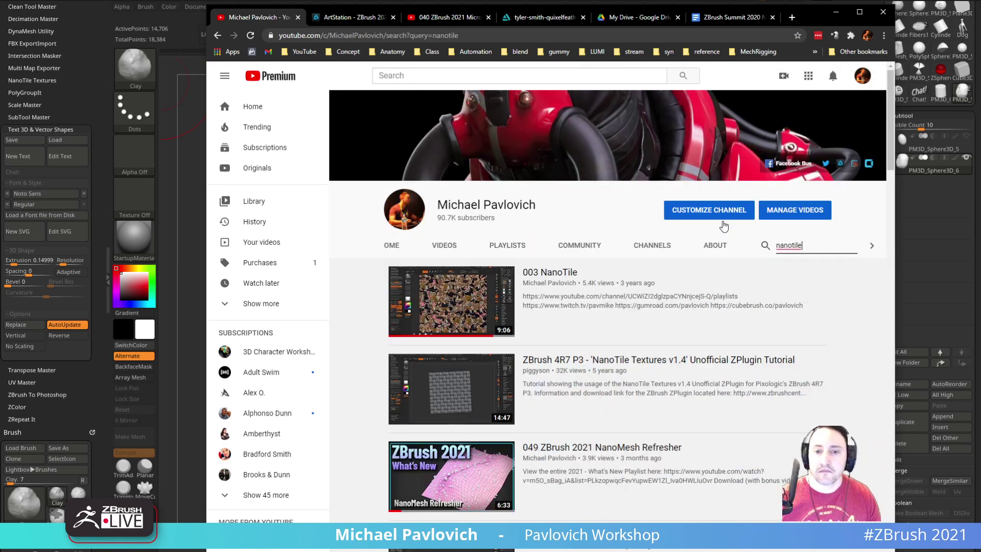
left_click(486, 35)
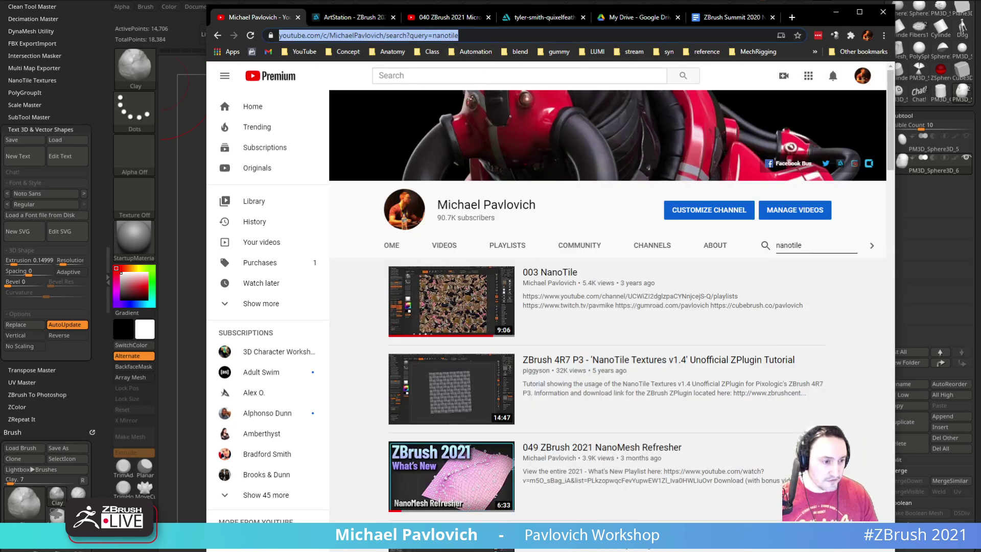
Search the YouTube channel for "hardsurface", look through the results, and return to the channel's home page.
left_click(893, 13)
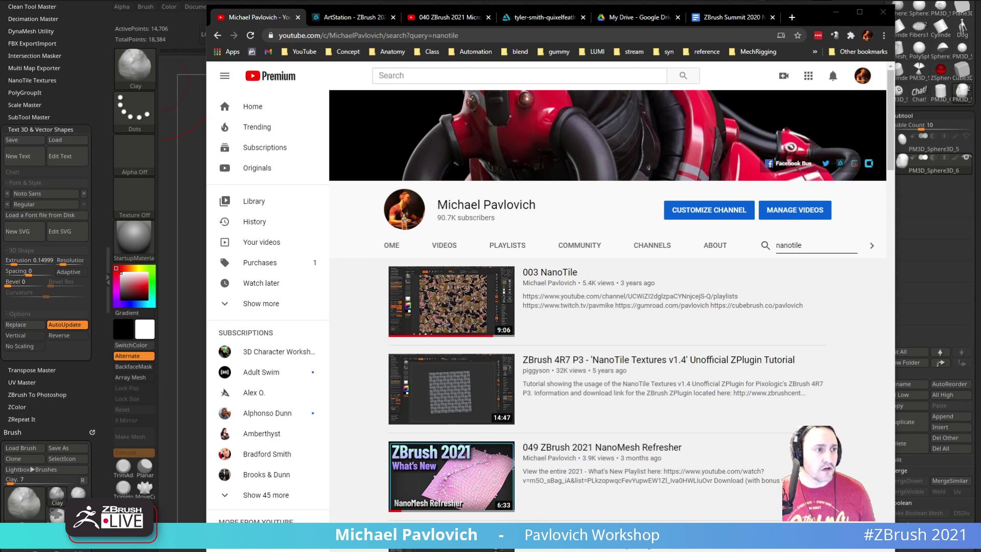
left_click(213, 36)
left_click_drag(816, 145, 731, 143)
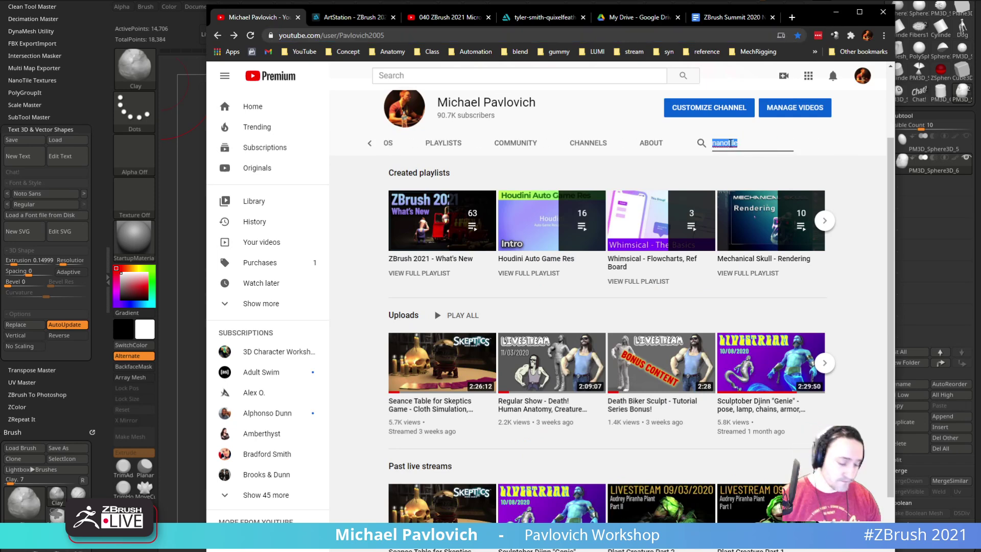
type("hardsurface")
key("Return")
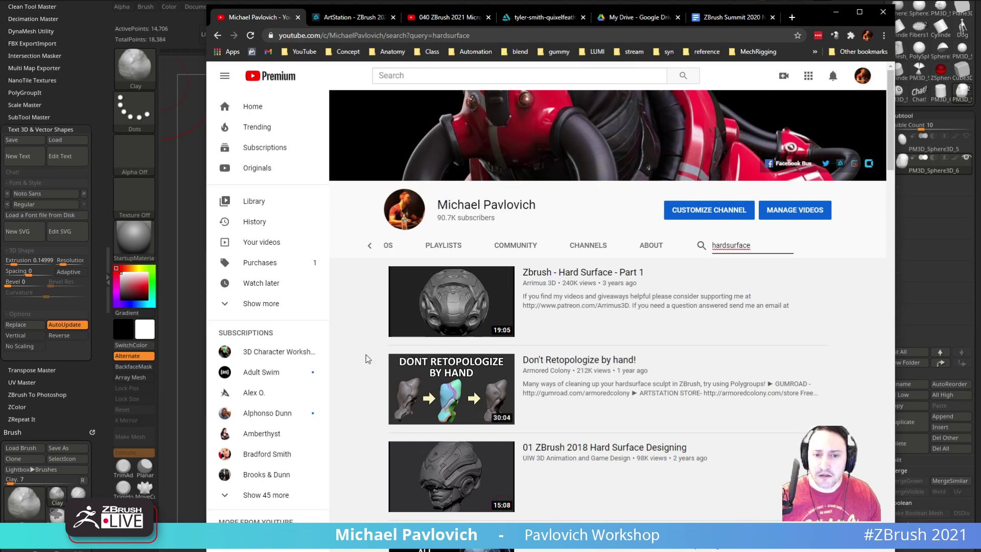
scroll(358, 357, "down", 10)
scroll(359, 361, "down", 3)
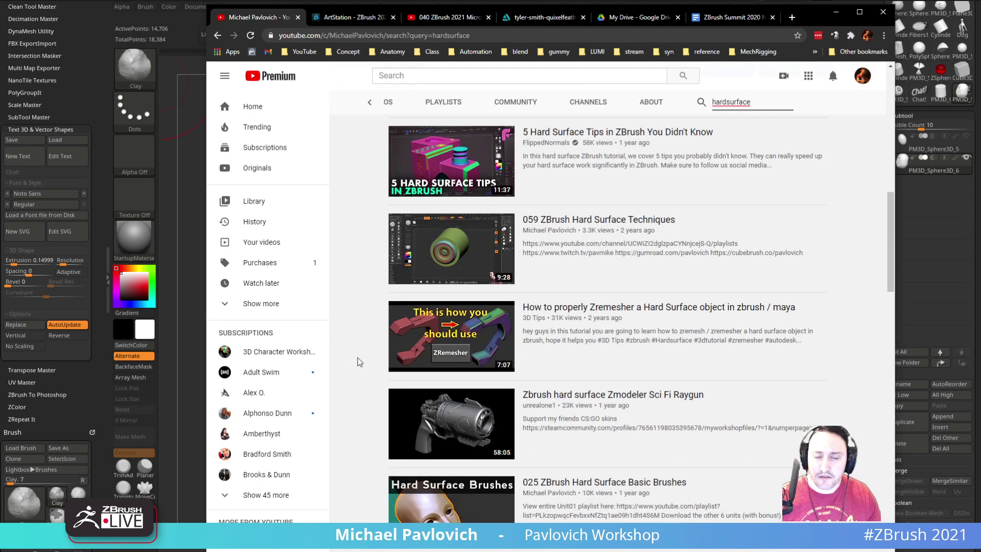
scroll(360, 327, "up", 7)
left_click(218, 35)
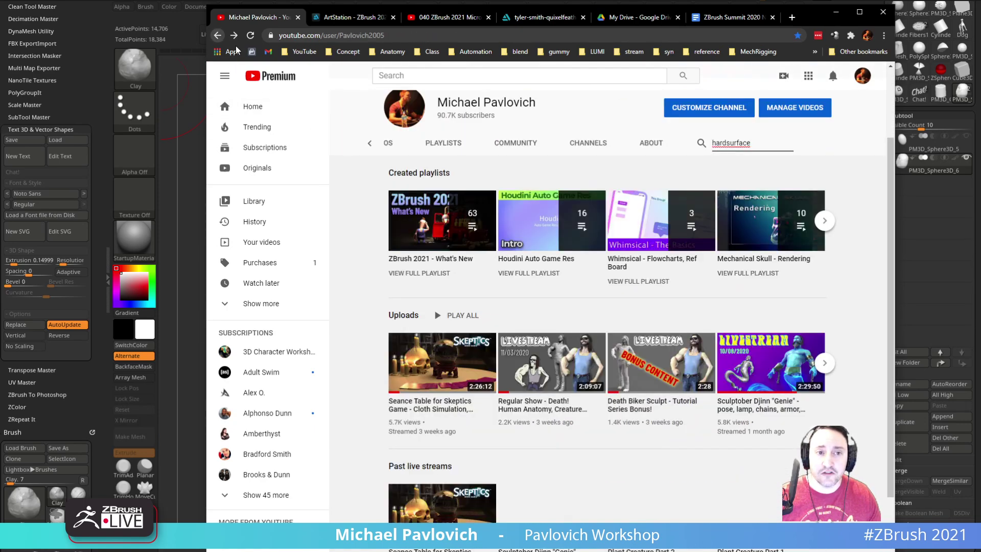
Open the Mechanical Skull Series from the ArtStation portfolio and look through its videos, 3D viewer and renders.
left_click(353, 17)
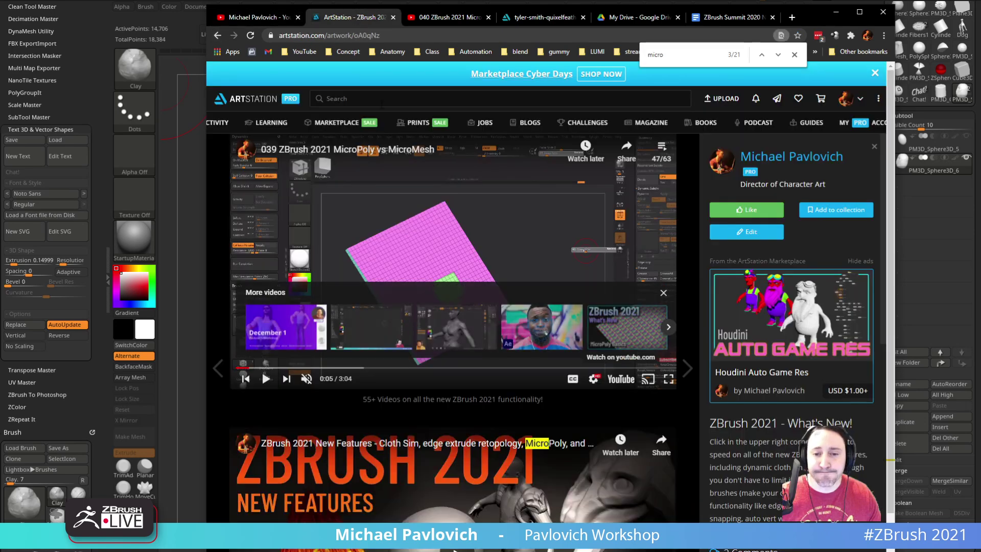
left_click(218, 37)
left_click(218, 35)
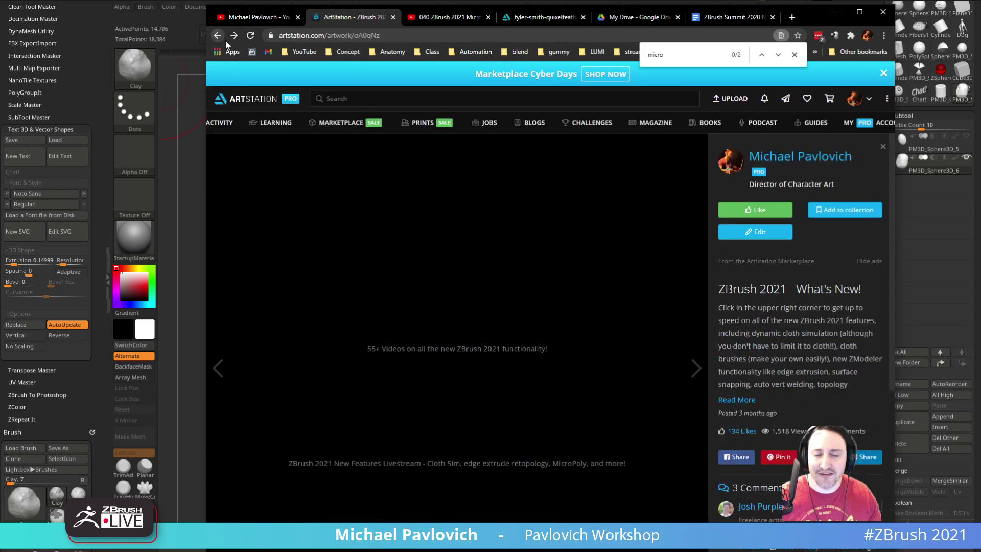
left_click(217, 35)
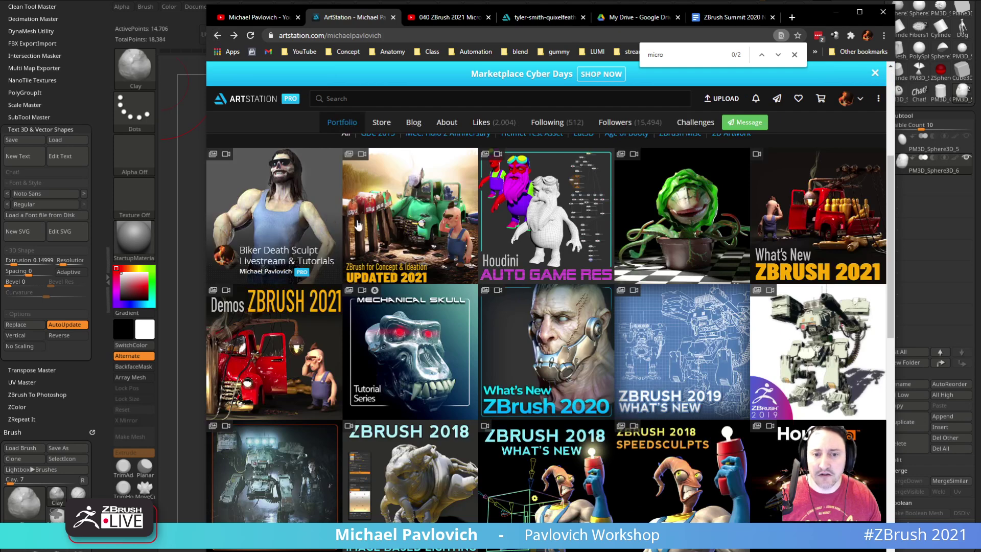
left_click(418, 330)
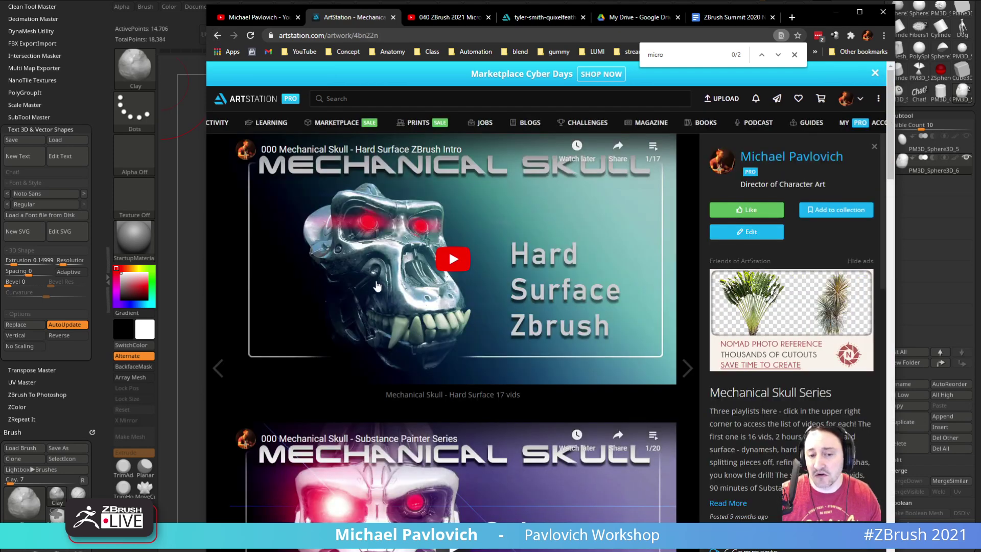
scroll(364, 268, "down", 10)
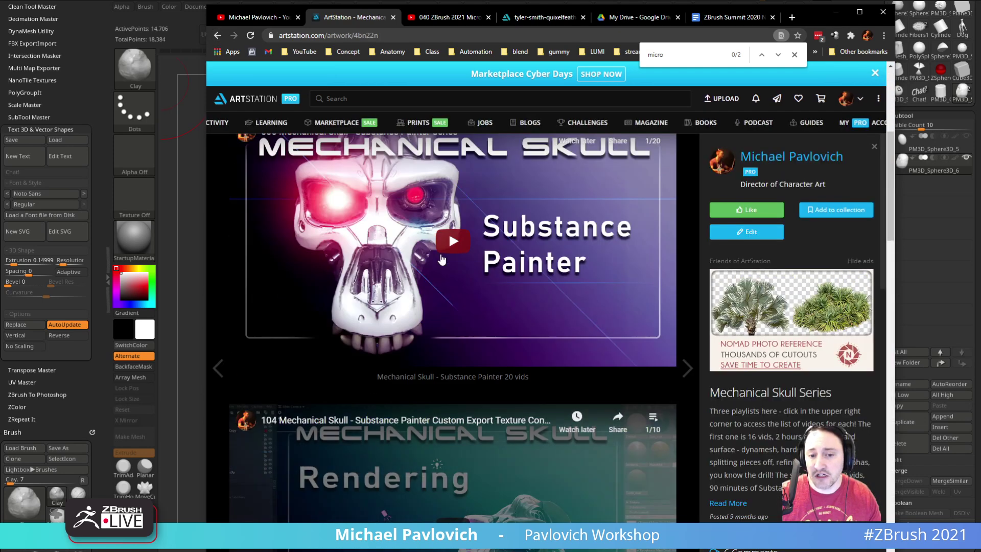
scroll(445, 260, "down", 5)
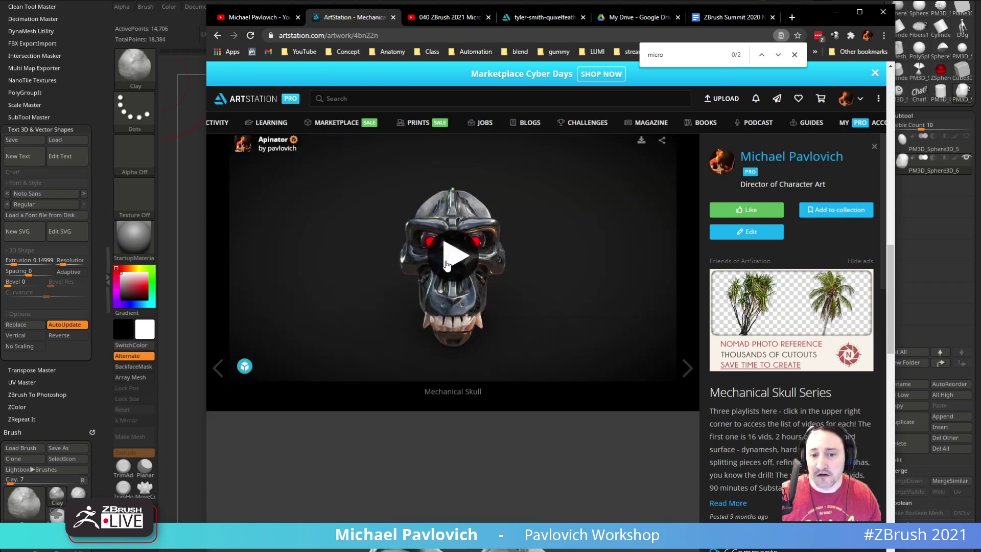
scroll(557, 322, "down", 5)
scroll(557, 321, "down", 5)
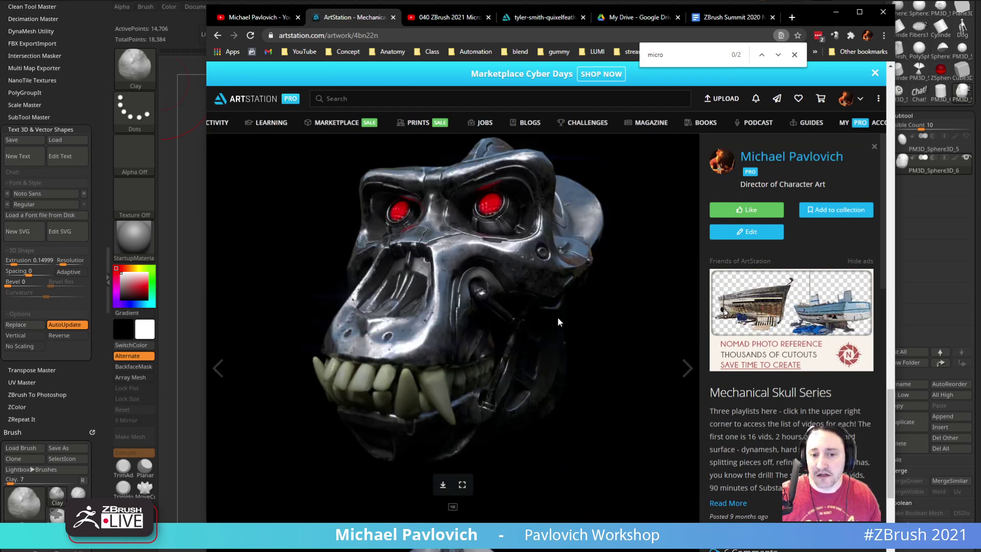
scroll(508, 324, "up", 15)
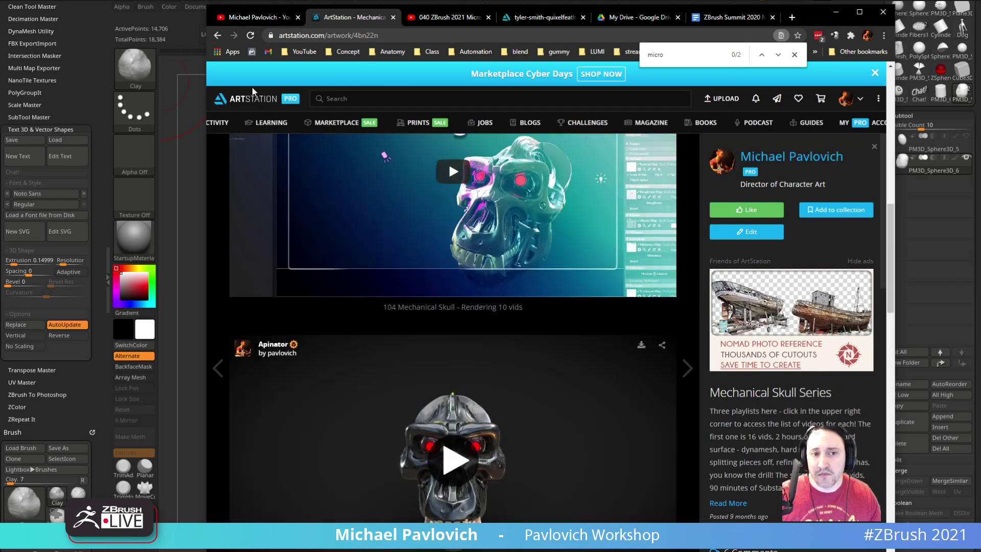
Return to the portfolio, open the Helmet Test Asset project, and examine its renders and mech helmet sculpting videos.
left_click(219, 36)
scroll(507, 295, "down", 8)
scroll(507, 295, "down", 8)
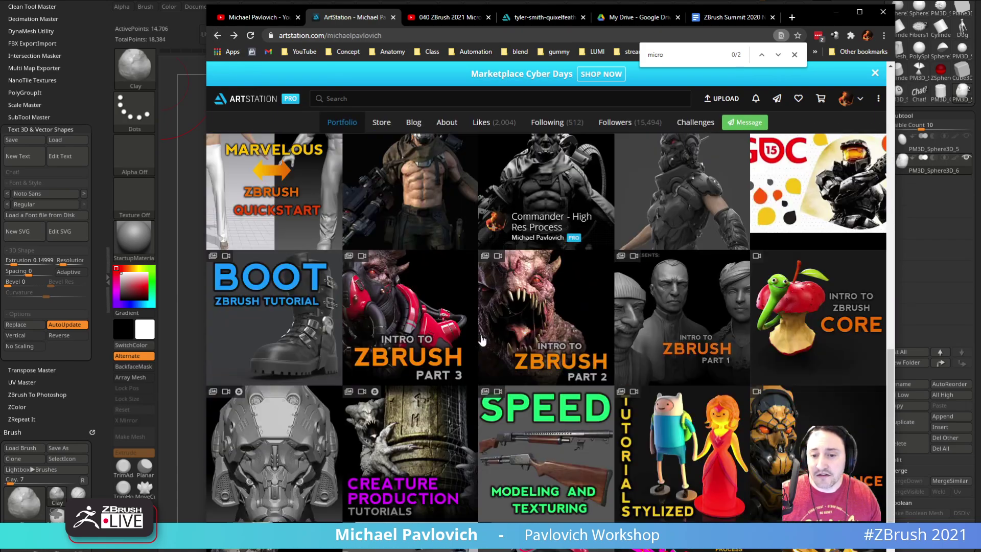
scroll(482, 336, "up", 3)
scroll(482, 336, "up", 1)
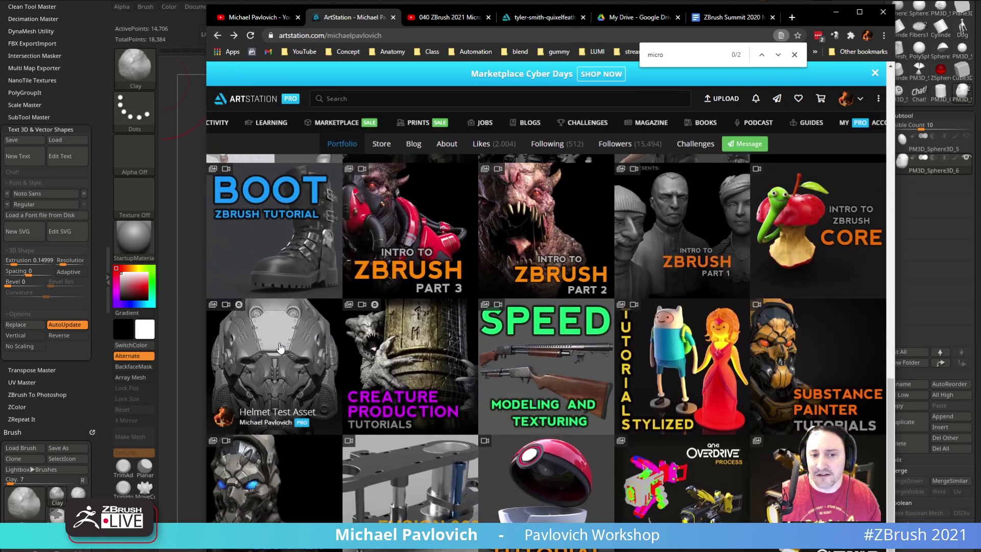
left_click(281, 343)
scroll(513, 332, "down", 20)
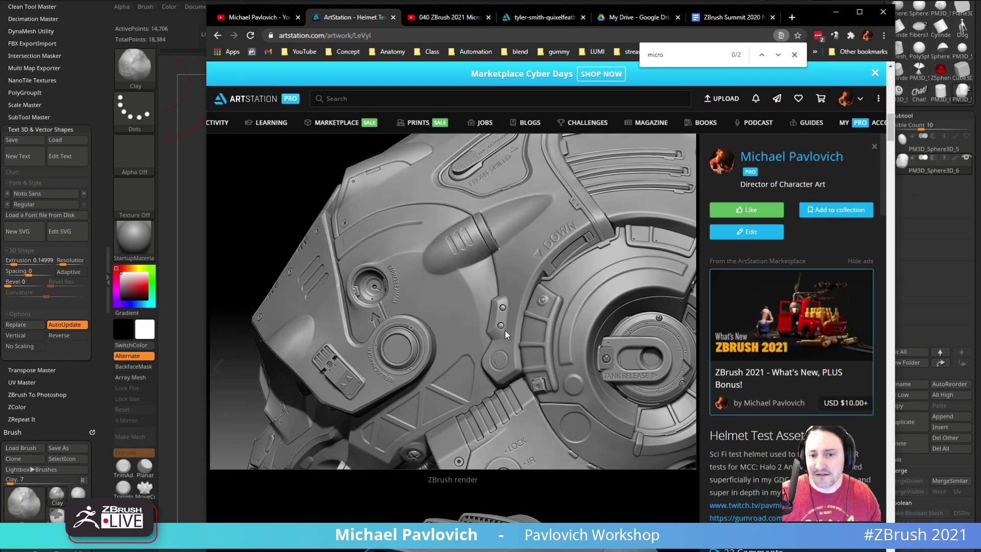
scroll(513, 341, "down", 20)
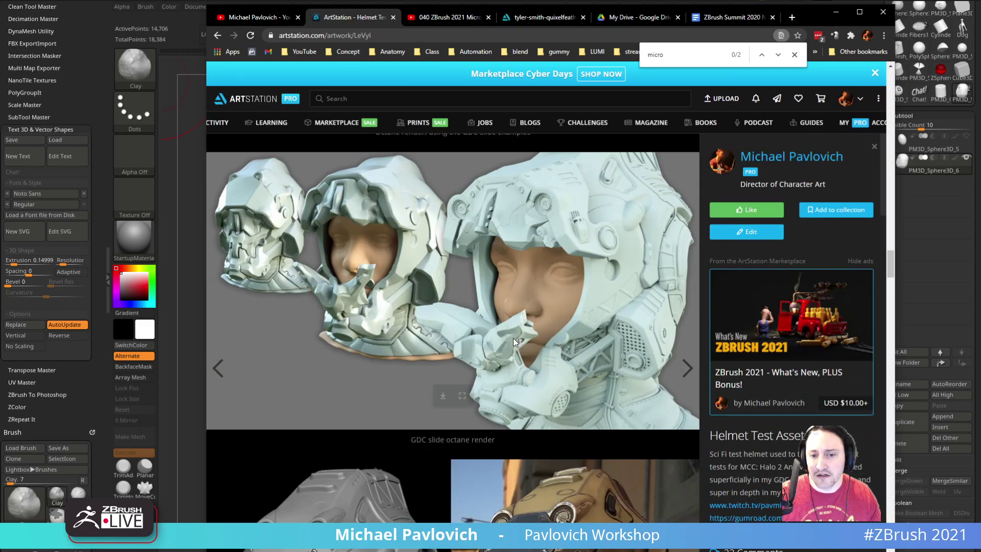
scroll(517, 348, "up", 15)
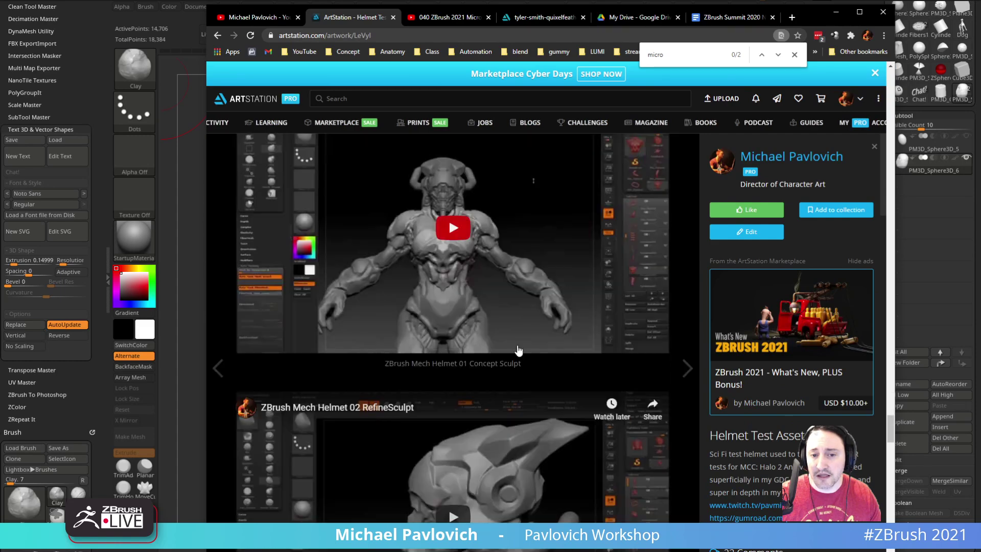
scroll(450, 314, "up", 5)
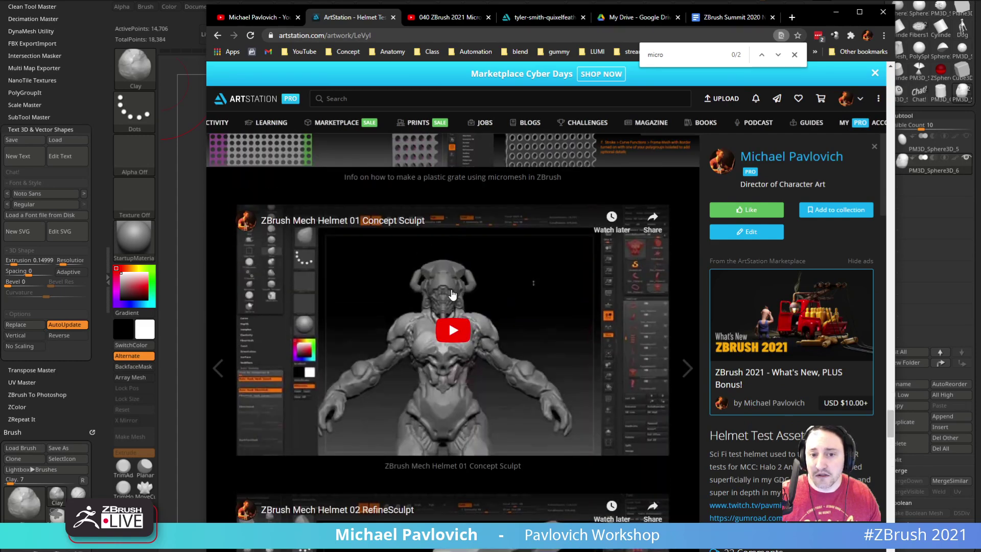
scroll(474, 352, "down", 6)
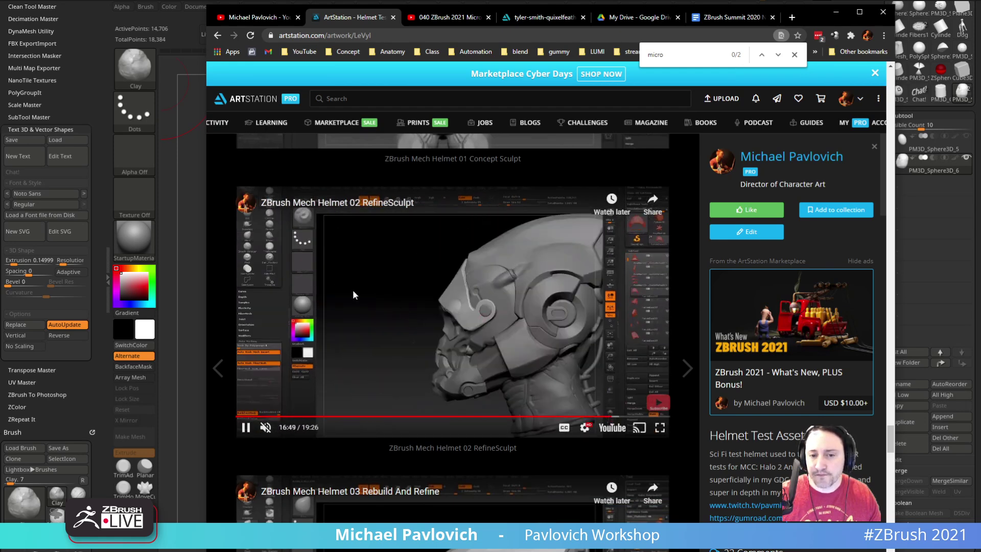
Open the GDC 2015 FPS Female project from the portfolio, examine its images and concept sketch videos, and return to ZBrush.
left_click(217, 35)
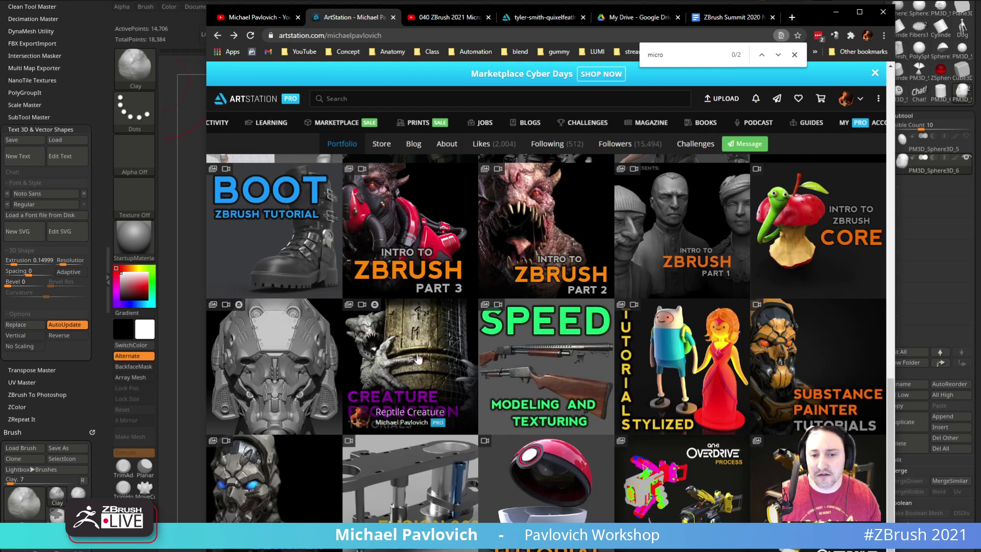
scroll(411, 350, "down", 2)
scroll(468, 381, "up", 4)
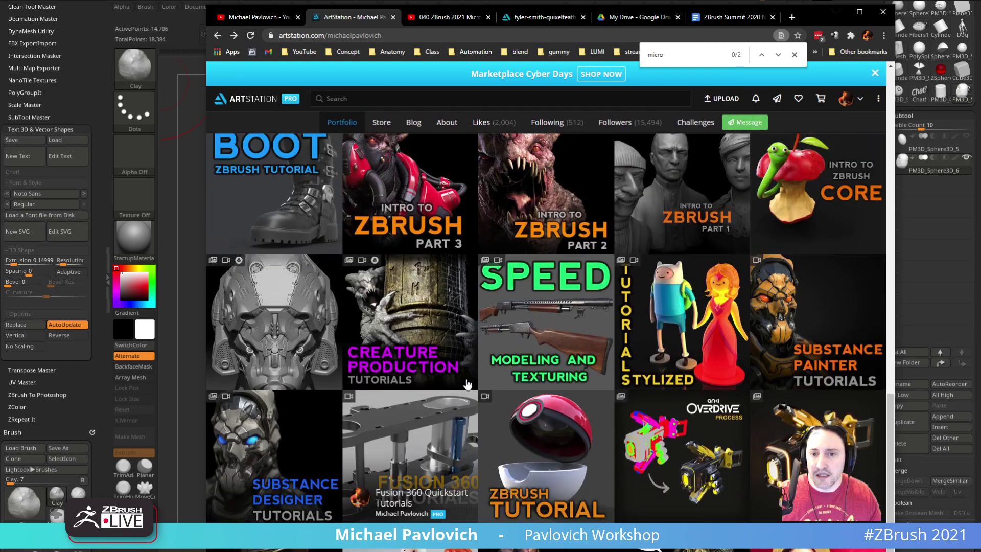
scroll(468, 381, "up", 3)
left_click(837, 393)
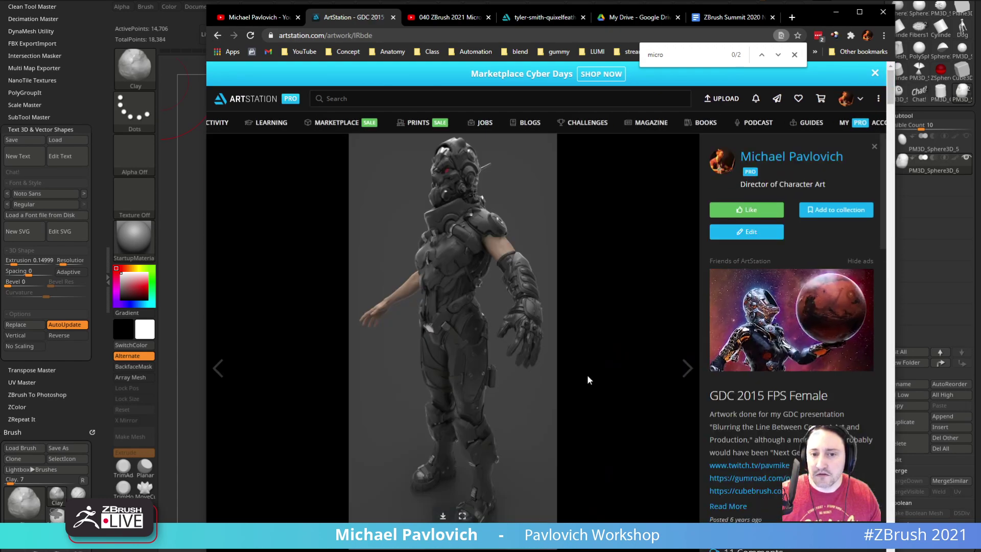
scroll(416, 295, "down", 20)
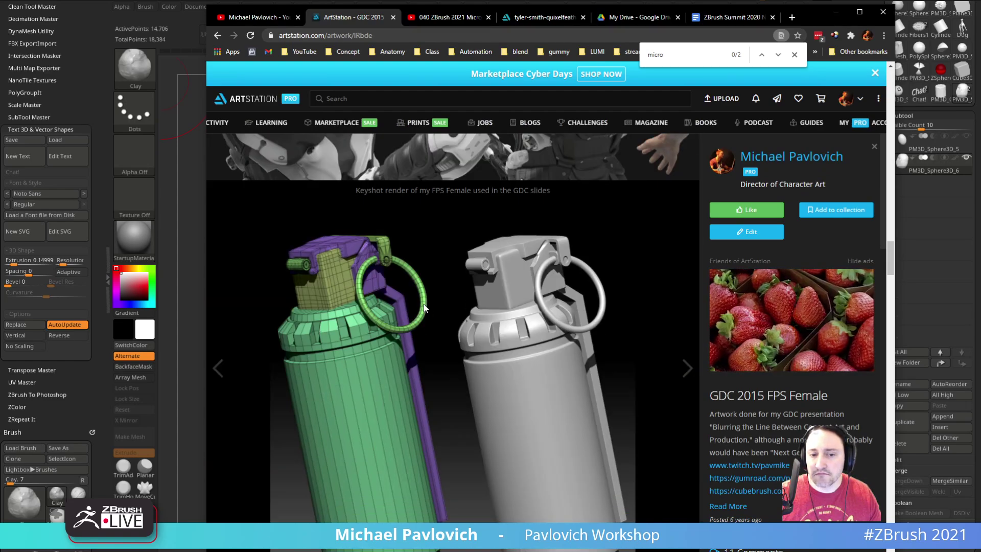
scroll(427, 308, "down", 15)
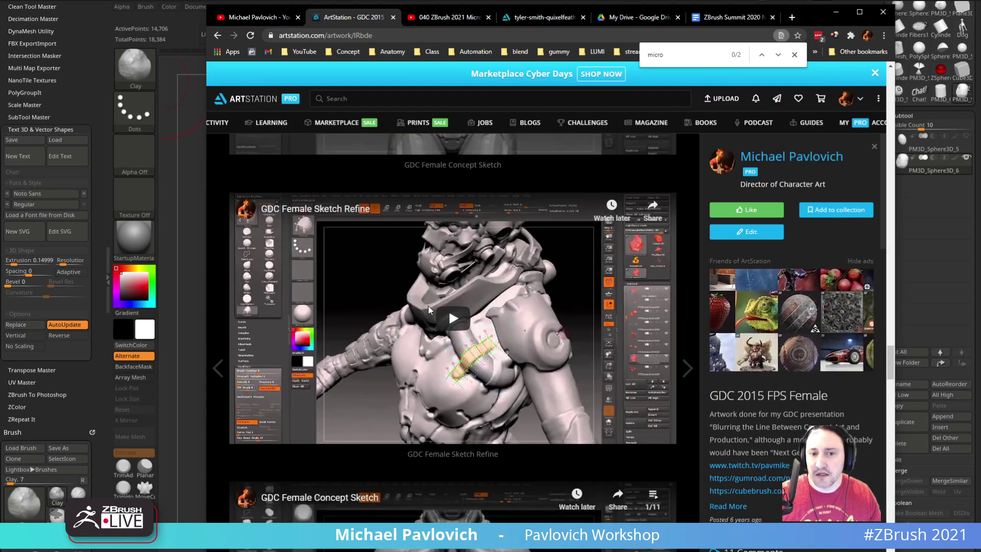
scroll(428, 310, "down", 10)
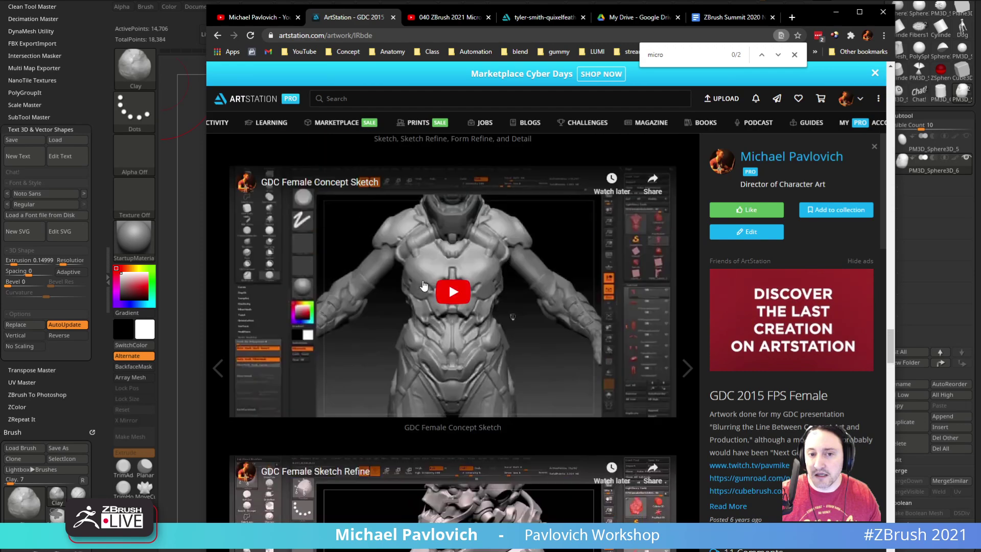
scroll(401, 305, "down", 12)
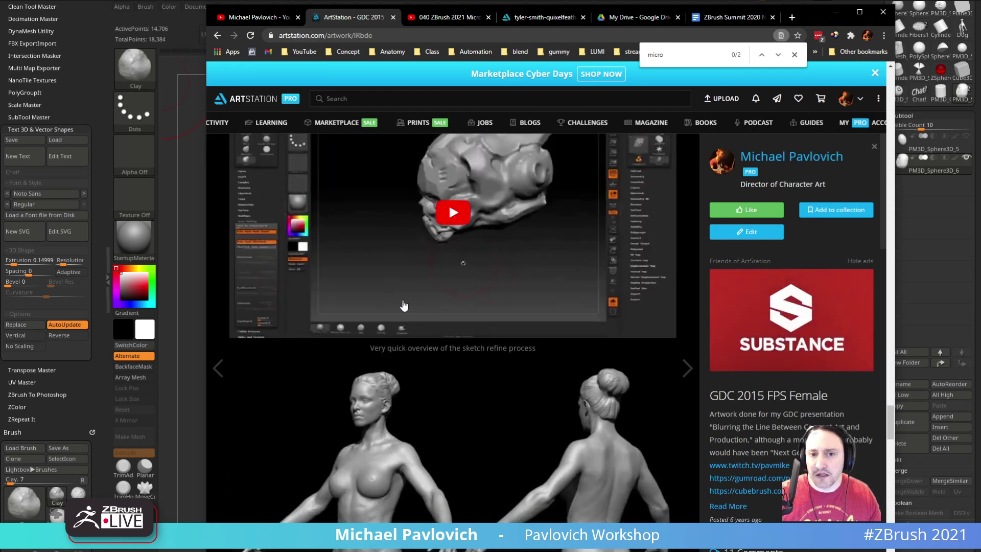
scroll(444, 320, "down", 6)
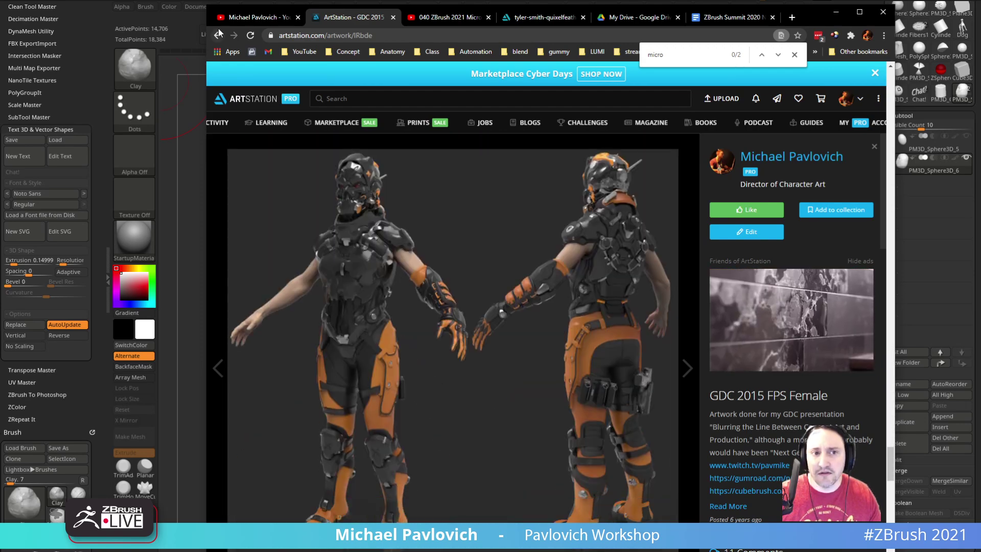
left_click(443, 22)
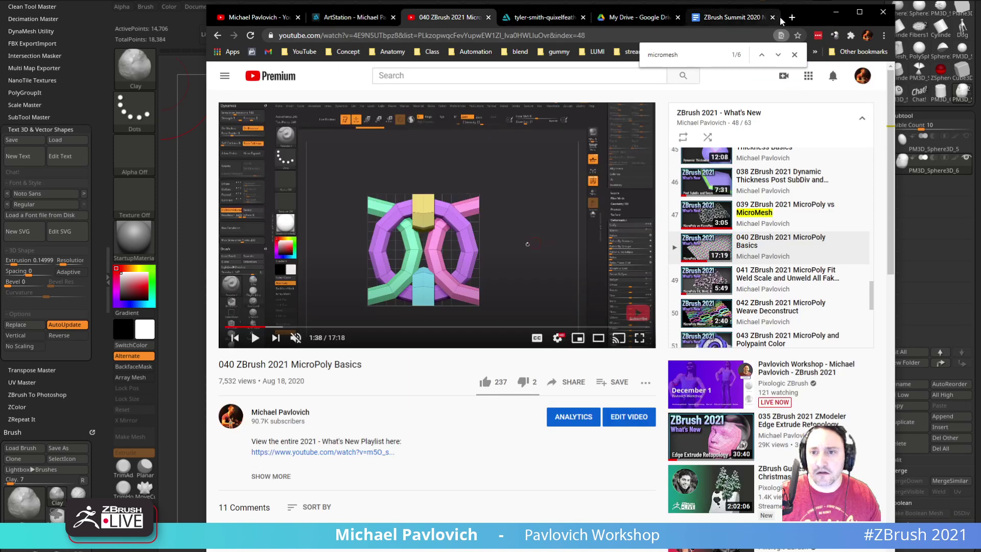
left_click(836, 12)
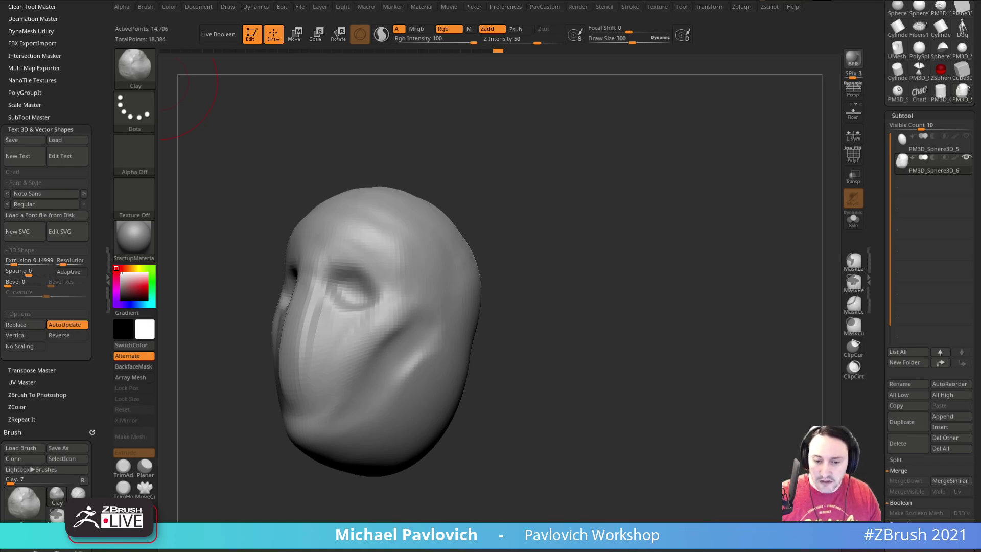
Switch to the browser, look through the early episodes in the Pavlovich Workshop playlist, and move the window off the ZBrush canvas.
key("alt+Tab")
scroll(711, 340, "down", 20)
scroll(685, 363, "down", 10)
scroll(592, 397, "up", 3)
scroll(594, 399, "up", 6)
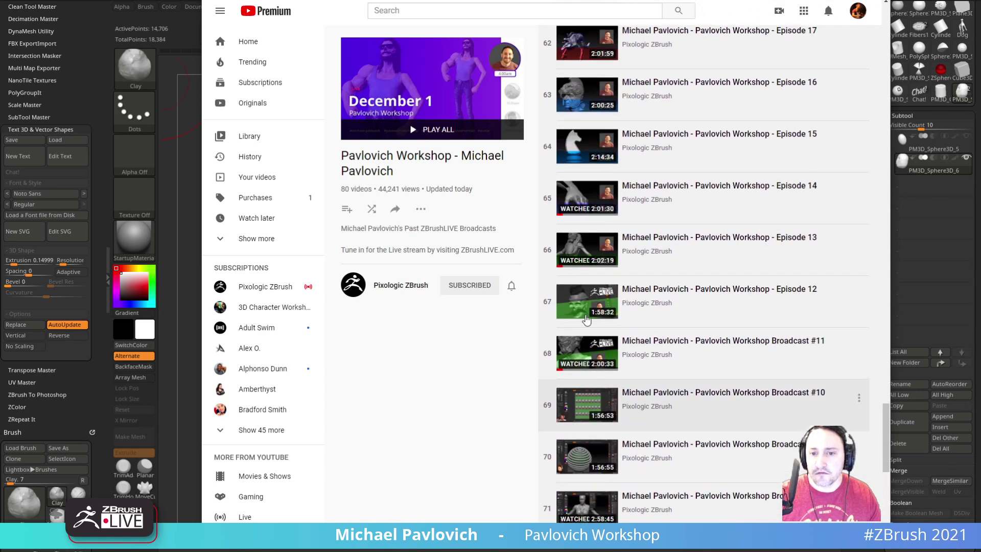
left_click(575, 253)
mouse_move(803, 0)
left_mouse_down()
mouse_move(782, 107)
mouse_move(767, 549)
left_mouse_up()
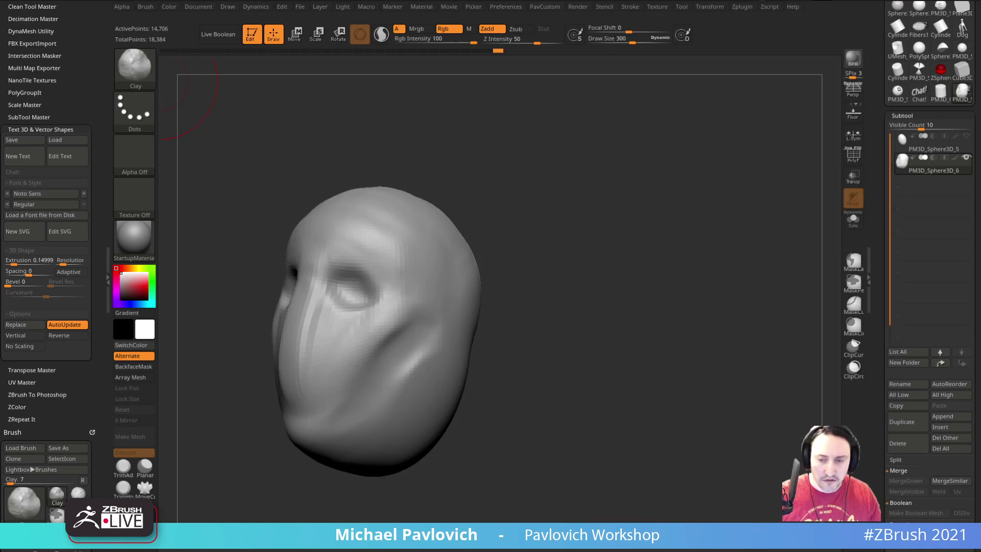
Load the female tech-suit character from a saved tool file, moving the file dialog off the canvas.
scroll(874, 28, "up", 5)
left_click(902, 23)
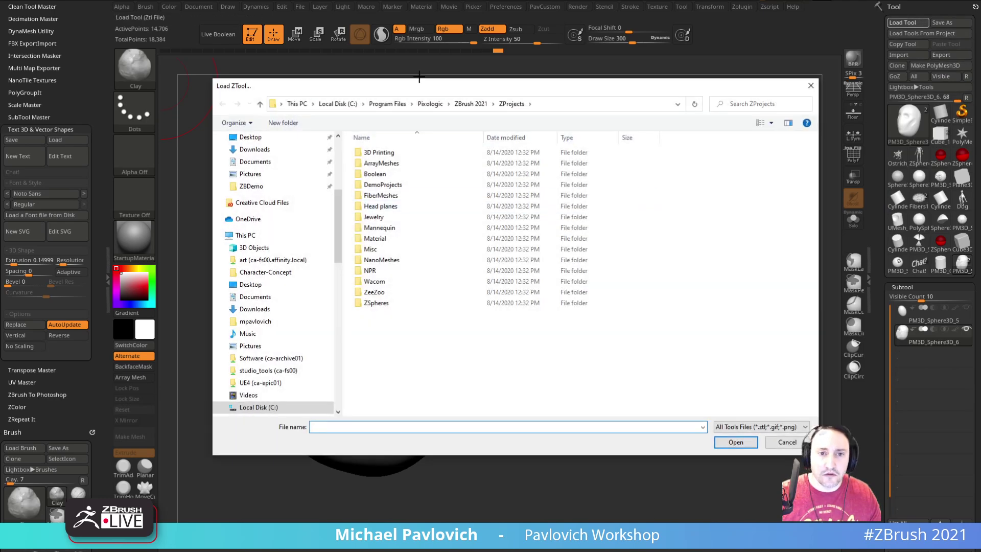
left_click_drag(425, 86, 415, 551)
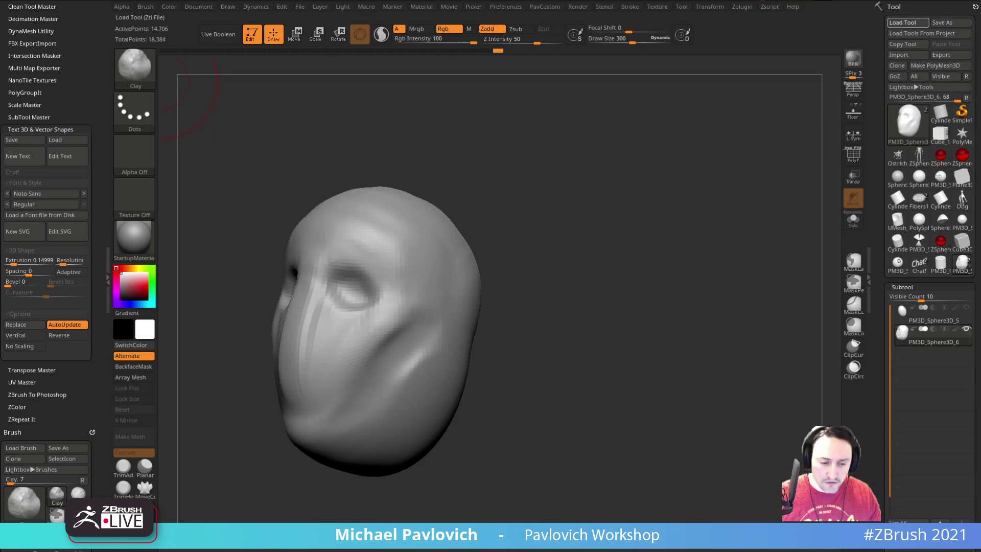
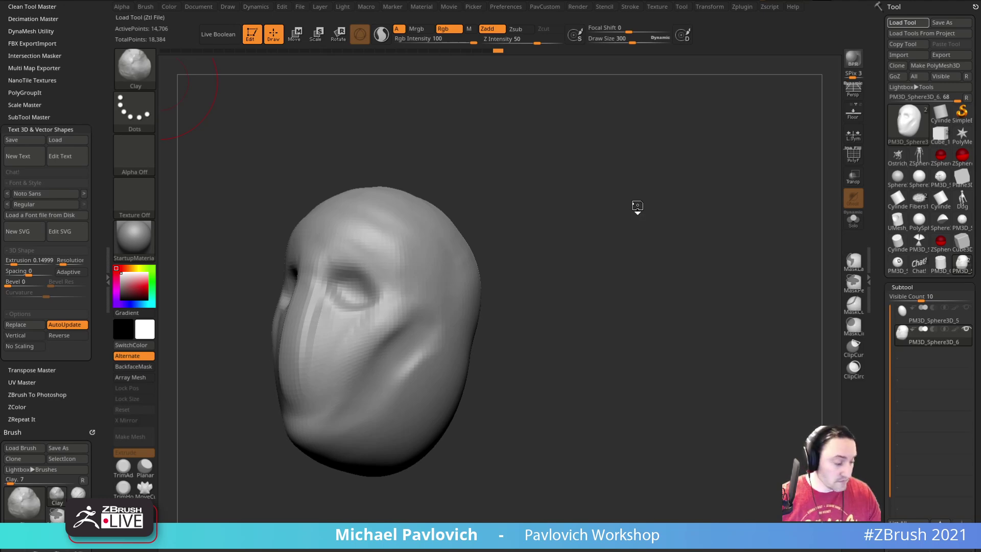
left_click_drag(637, 206, 632, 285)
Examine the loaded character's helmeted head and chest armor, selecting individual subtools on the model.
left_click_drag(569, 202, 607, 475, "alt")
key("s")
left_click_drag(480, 199, 450, 198)
left_click(451, 190, "alt")
mouse_move(726, 103)
left_mouse_down("alt")
mouse_move(719, 247)
mouse_move(714, 217)
mouse_move(748, 230)
left_mouse_up("alt")
key("s")
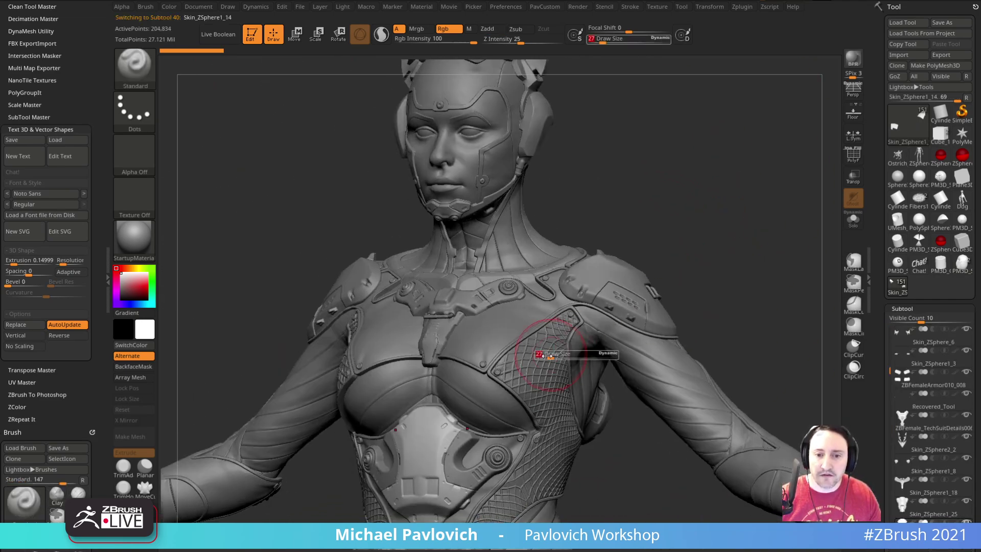
left_click_drag(549, 355, 540, 356)
left_click(542, 357, "alt")
Inspect the abdomen plate, mesh side panels and hip pieces by selecting each subtool on the suit.
left_click_drag(756, 300, 751, 220, "alt")
mouse_move(751, 220)
left_mouse_down()
mouse_move(629, 219)
mouse_move(771, 226)
mouse_move(789, 217)
left_mouse_up()
left_click(489, 427, "alt")
left_click_drag(789, 217, 756, 138, "alt")
left_click(516, 401, "alt")
left_click_drag(633, 396, 642, 369, "alt")
left_click(544, 356, "alt")
left_click(586, 344, "alt")
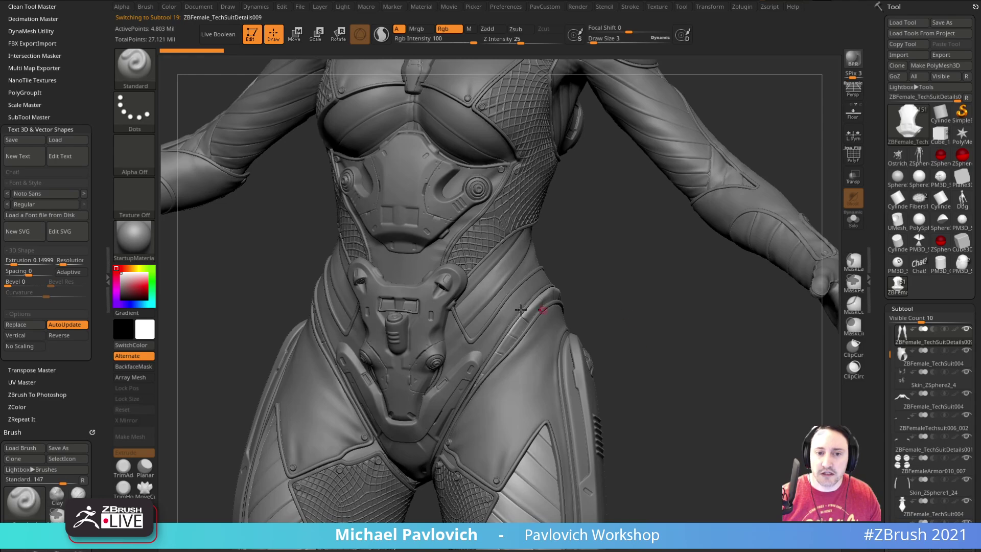
Select the pelvis plate and helmet subtools and look over the suit from the front around to the back of the head.
left_click(418, 296, "alt")
key("s")
left_click_drag(615, 259, 603, 258)
left_click_drag(606, 217, 620, 445, "alt")
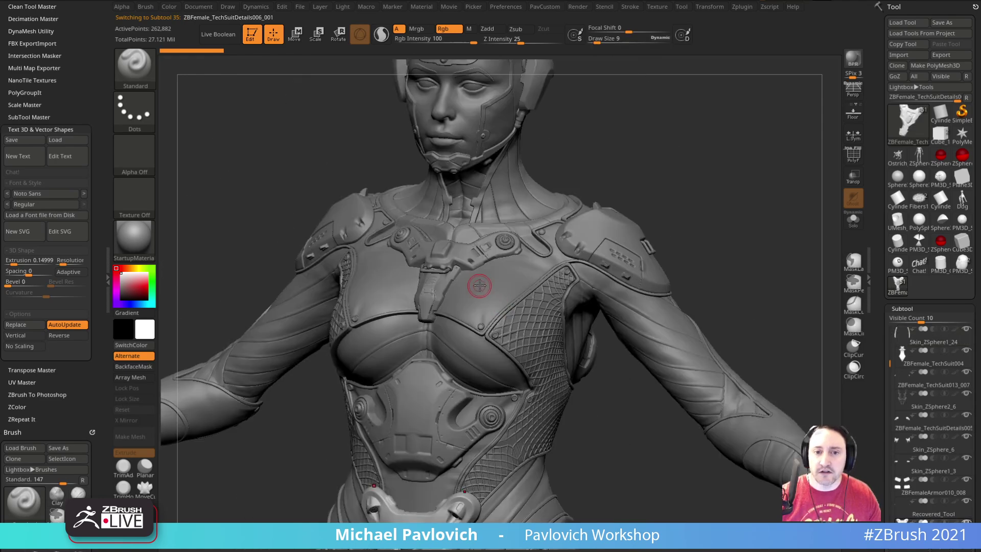
left_click_drag(654, 194, 633, 217, "alt")
left_click(538, 190, "alt")
left_click_drag(745, 194, 650, 164)
left_click_drag(734, 210, 579, 118)
left_click(564, 102, "alt")
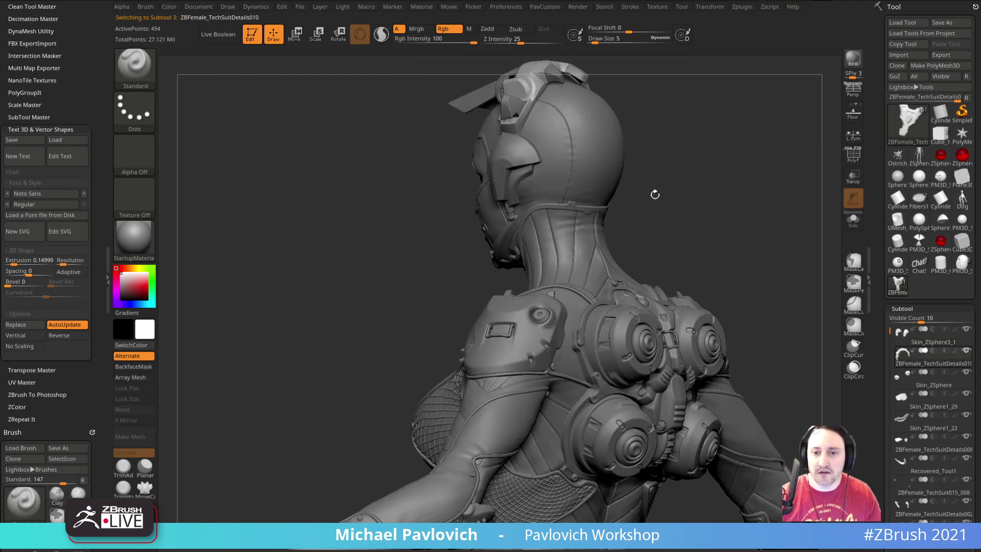
Inspect the round back thrusters, spine pieces and shoulder armor by selecting their subtools, and return to a front three-quarter view.
left_click_drag(730, 220, 649, 286)
left_click(638, 309, "alt")
left_click_drag(773, 278, 746, 219)
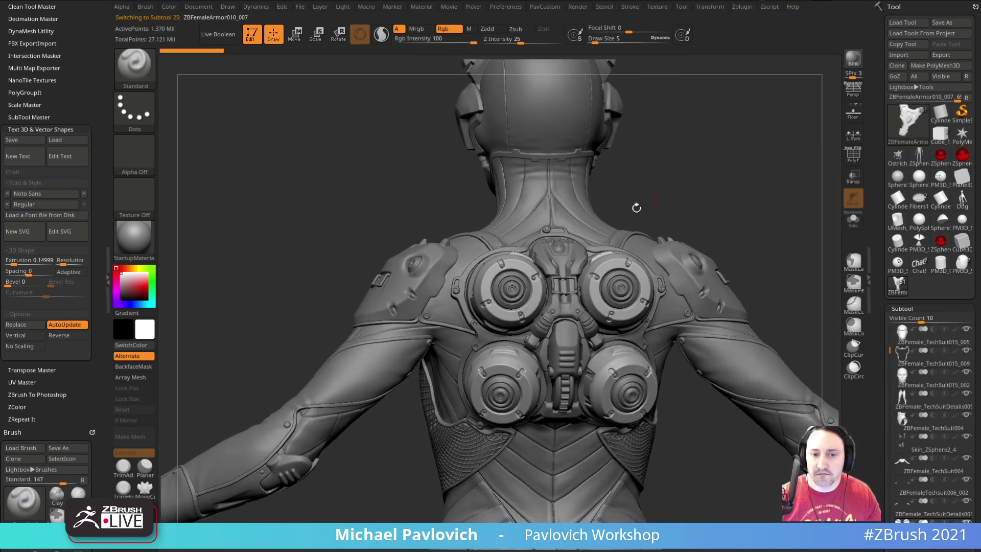
left_click(561, 317, "alt")
left_click(541, 319, "alt")
left_click(555, 344, "alt")
left_click(559, 387, "alt")
left_click(416, 259, "alt")
left_click_drag(343, 250, 397, 260)
left_click(389, 308, "alt")
left_click(409, 291, "alt")
left_click_drag(613, 264, 739, 269)
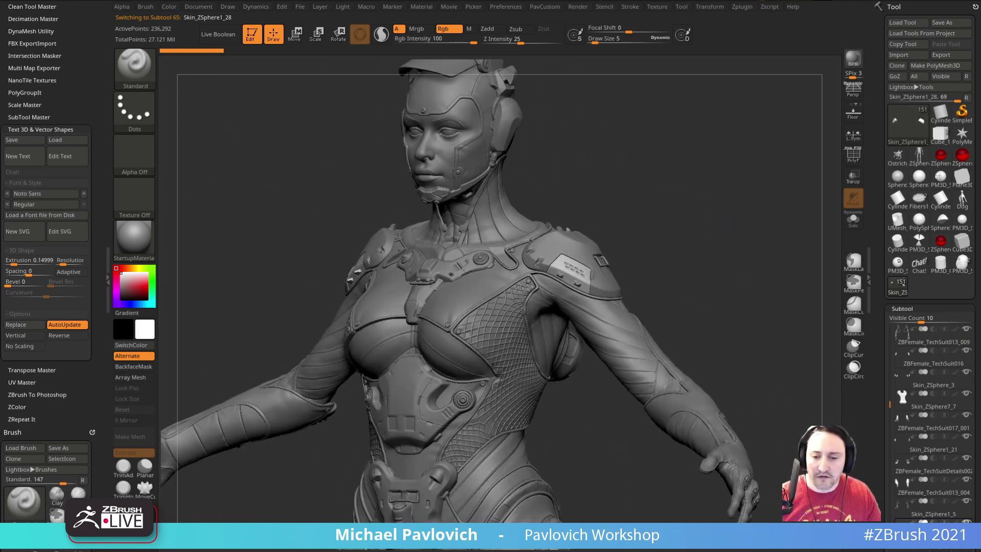
Switch to the browser, open the Boot ZBrush Tutorial from the ArtStation portfolio, and look over its video list and renders.
key("alt+Tab")
scroll(516, 235, "up", 9)
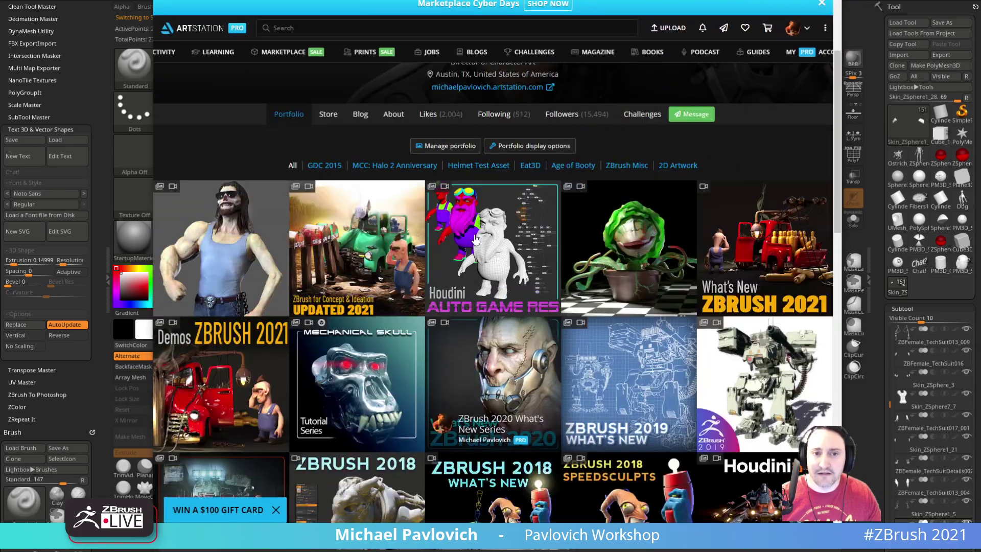
scroll(475, 239, "down", 20)
scroll(425, 259, "up", 6)
scroll(436, 267, "up", 6)
scroll(430, 271, "down", 10)
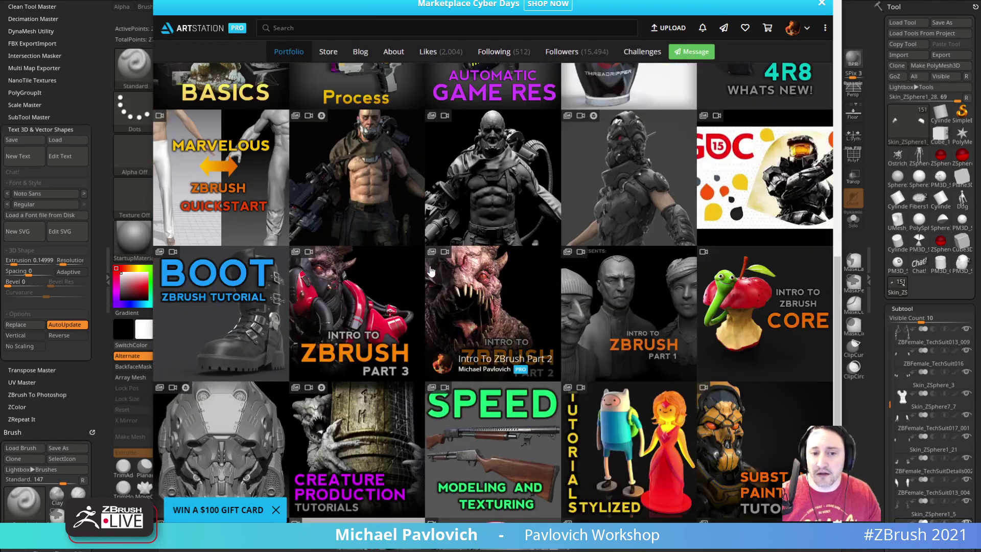
left_click(246, 311)
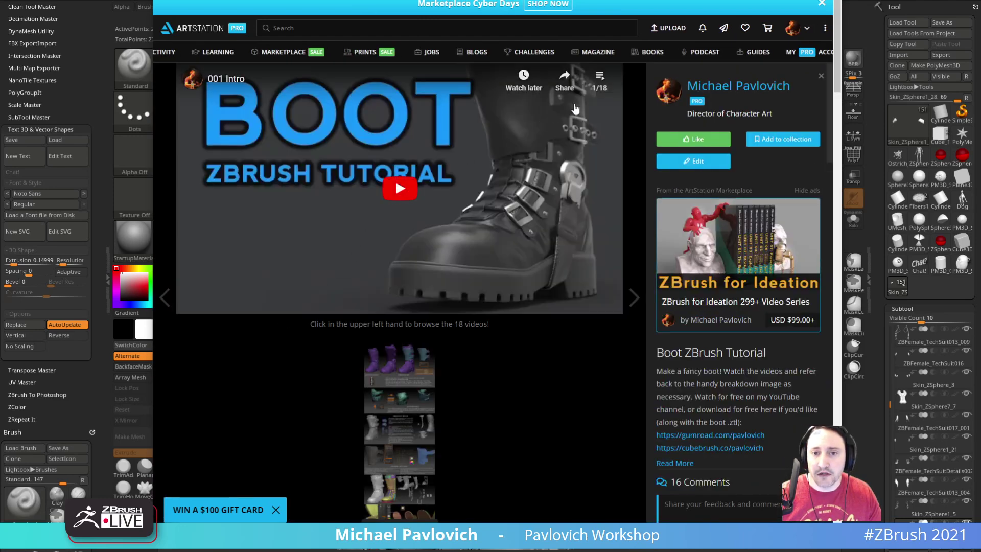
left_click(602, 76)
scroll(528, 164, "down", 8)
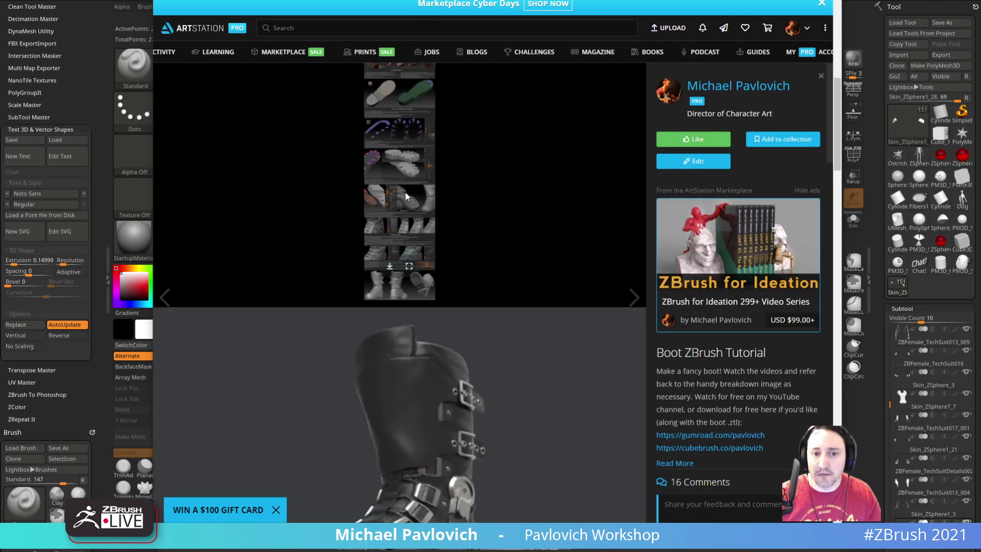
View the boot breakdown image at full size, examine its stages from quick blockout to finished boots, and return to the portfolio.
left_click(411, 264)
left_click(506, 208)
scroll(506, 208, "up", 15)
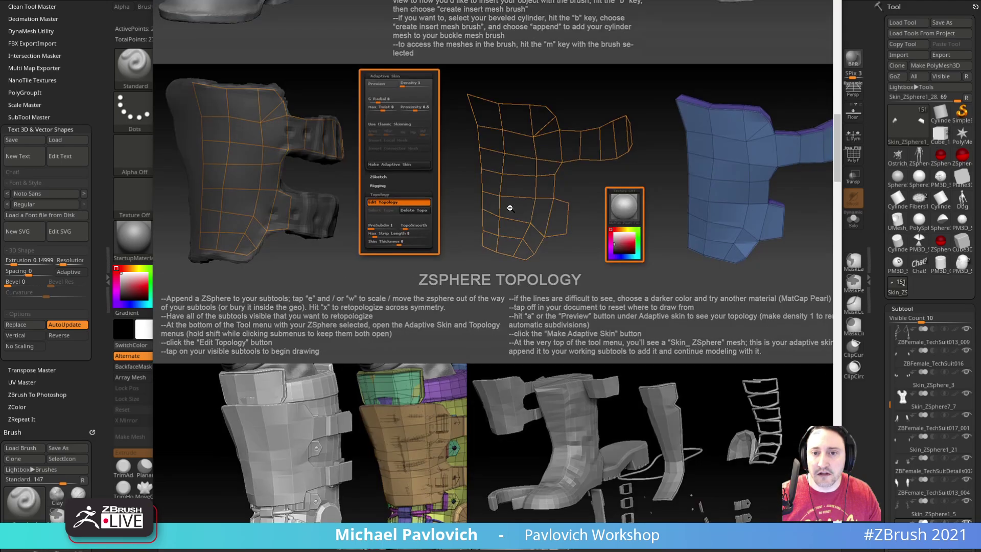
scroll(498, 208, "up", 5)
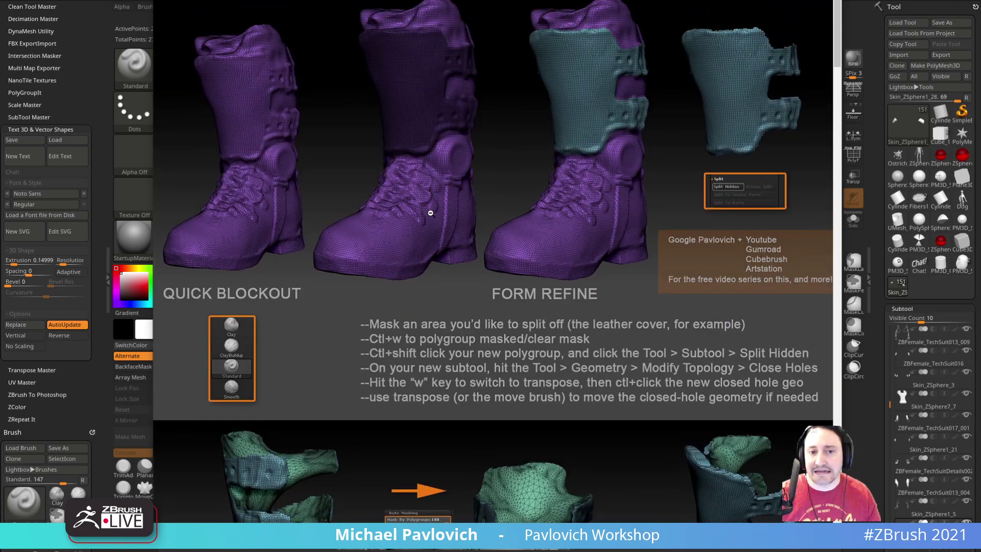
scroll(430, 212, "down", 10)
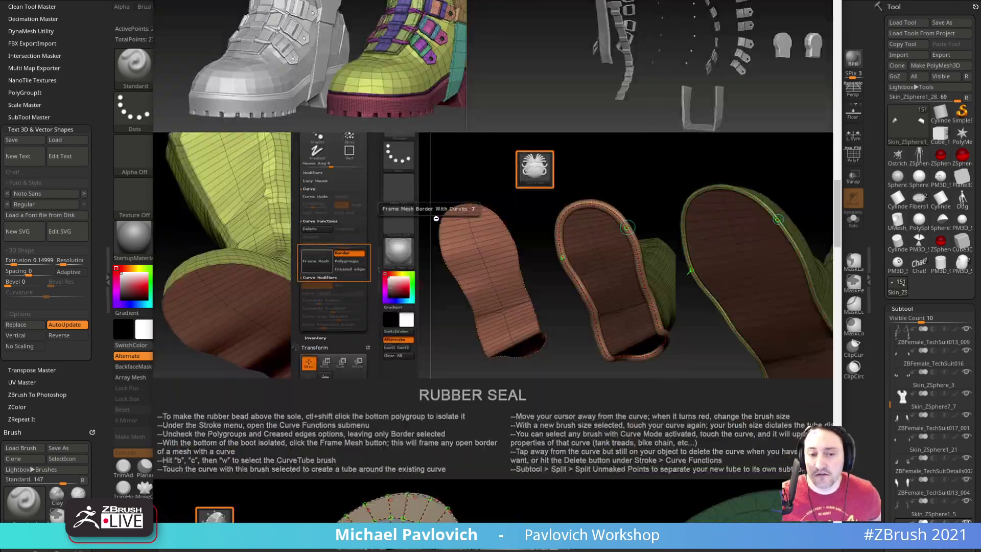
scroll(436, 218, "down", 12)
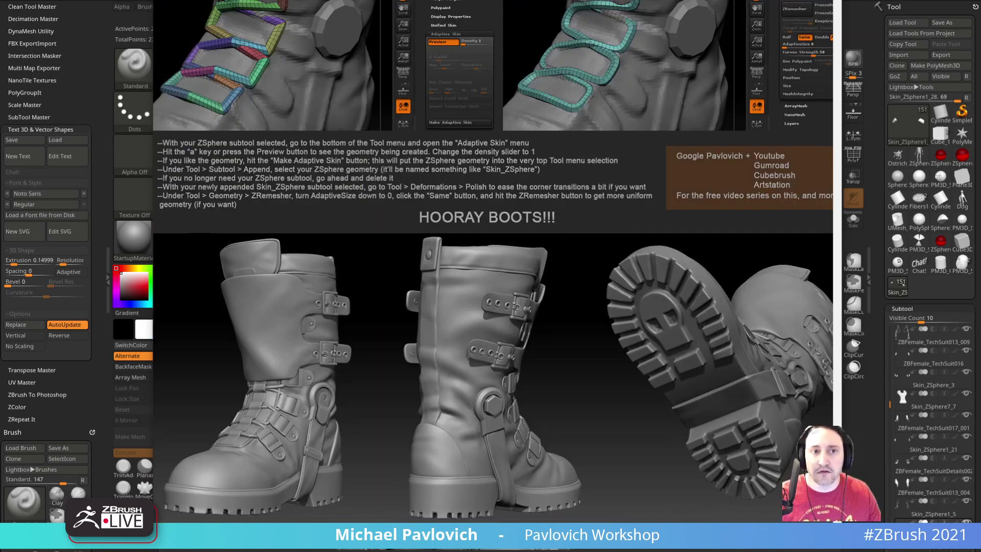
key("ctrl+w")
key("Escape")
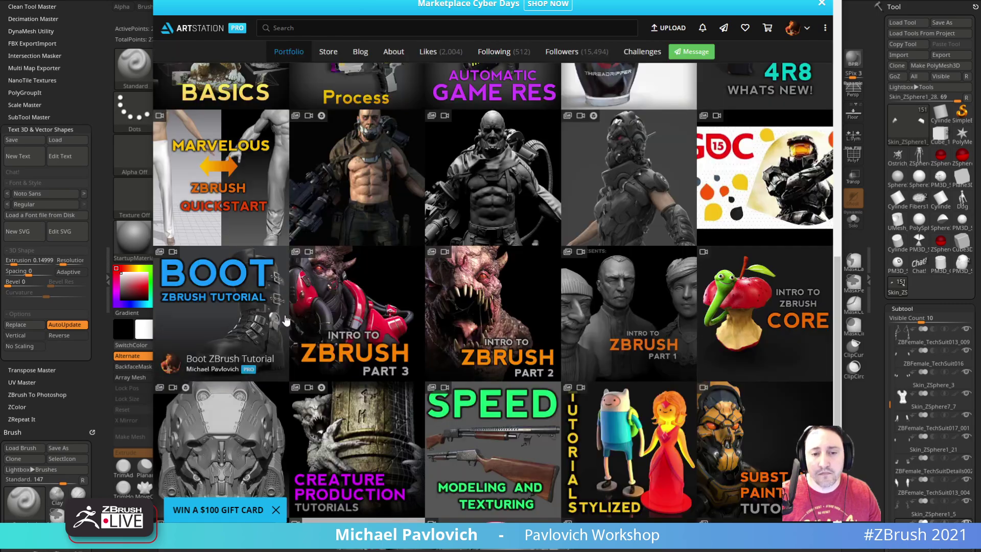
Open the Commander - High Res Process project and examine its final renders and early character blockouts.
left_click(457, 172)
scroll(462, 276, "down", 10)
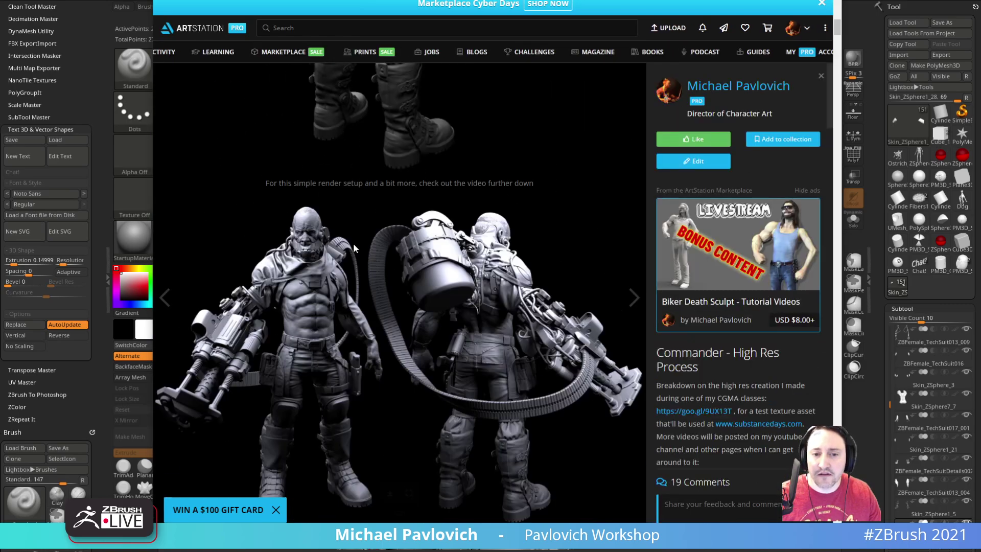
scroll(473, 249, "down", 15)
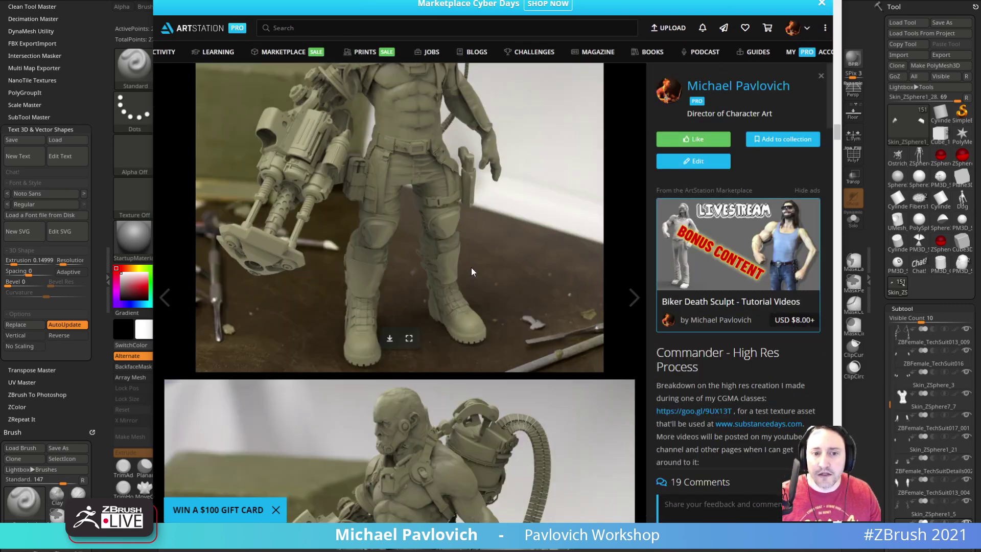
scroll(492, 290, "down", 5)
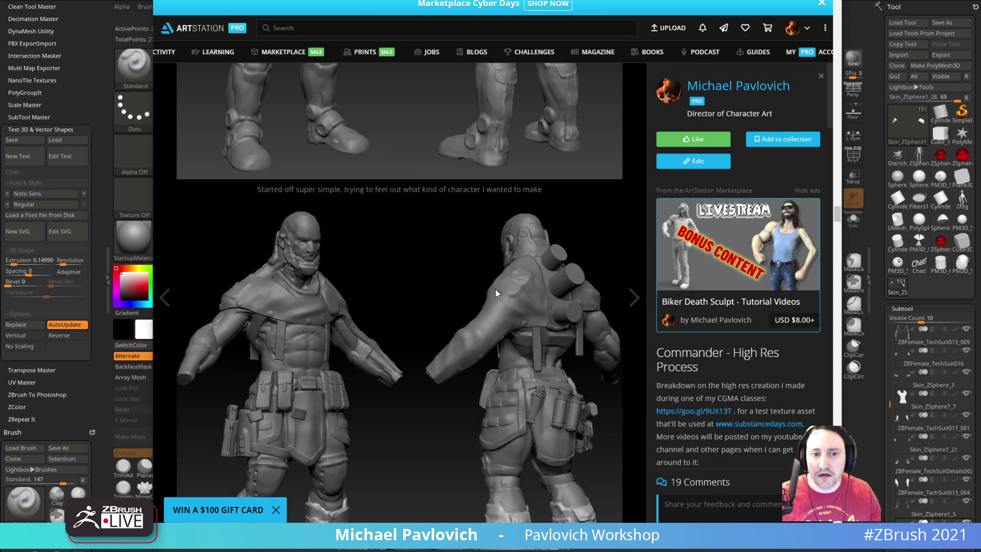
scroll(327, 225, "up", 2)
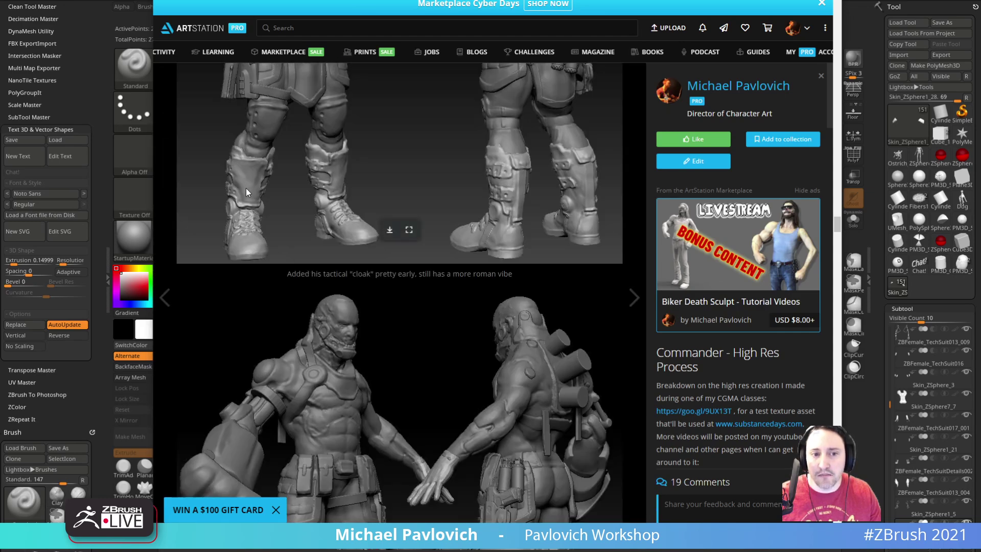
scroll(240, 225, "down", 5)
scroll(265, 224, "up", 5)
scroll(278, 238, "down", 5)
scroll(278, 238, "down", 5)
scroll(276, 246, "up", 10)
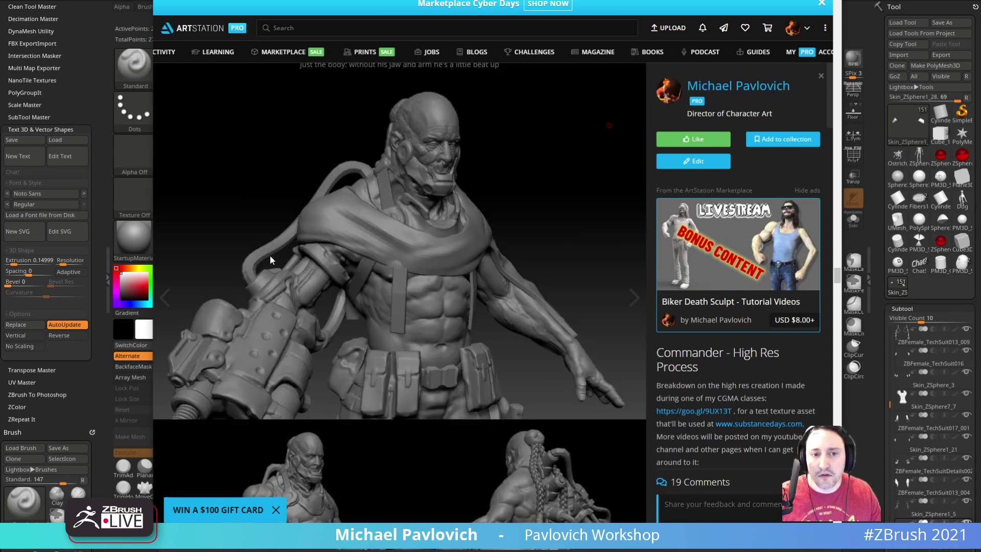
Compare the Commander's rebuilt and detailed boot images, close the project, and return to ZBrush.
scroll(273, 251, "down", 5)
scroll(271, 253, "up", 10)
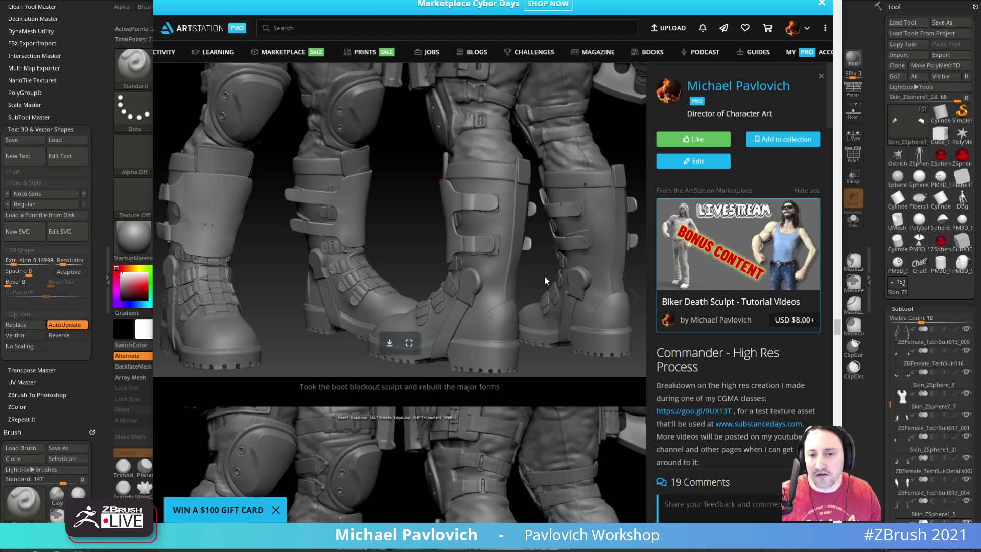
scroll(363, 210, "down", 5)
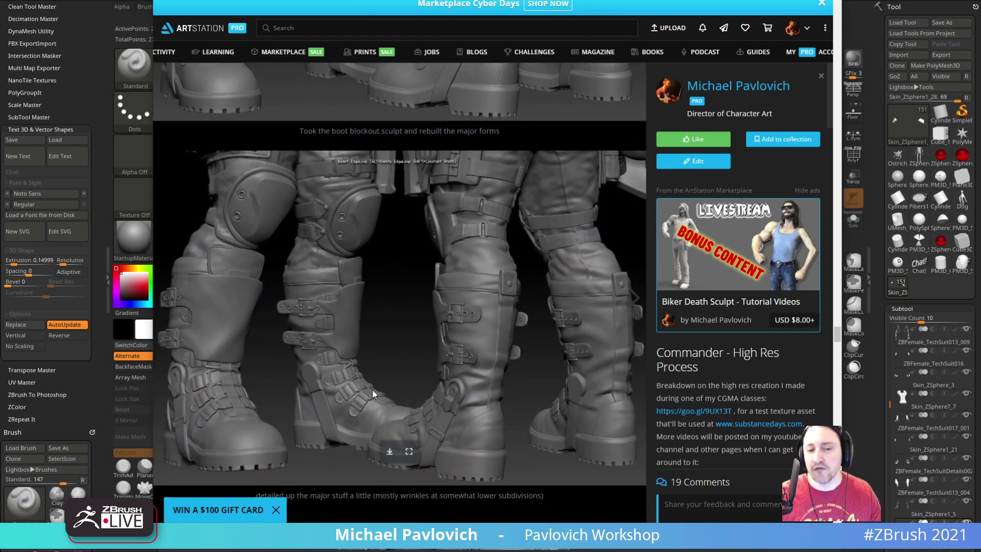
scroll(372, 394, "up", 5)
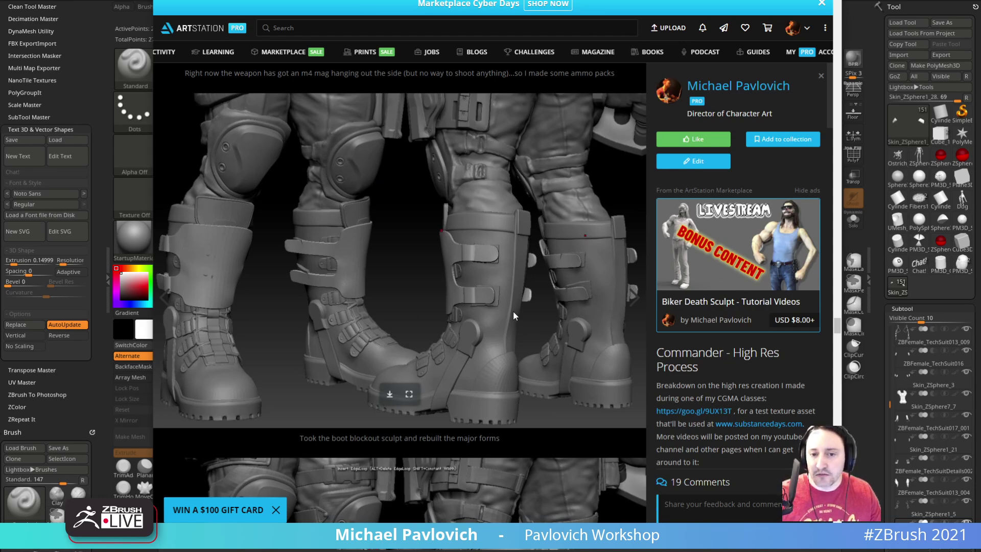
scroll(513, 310, "down", 5)
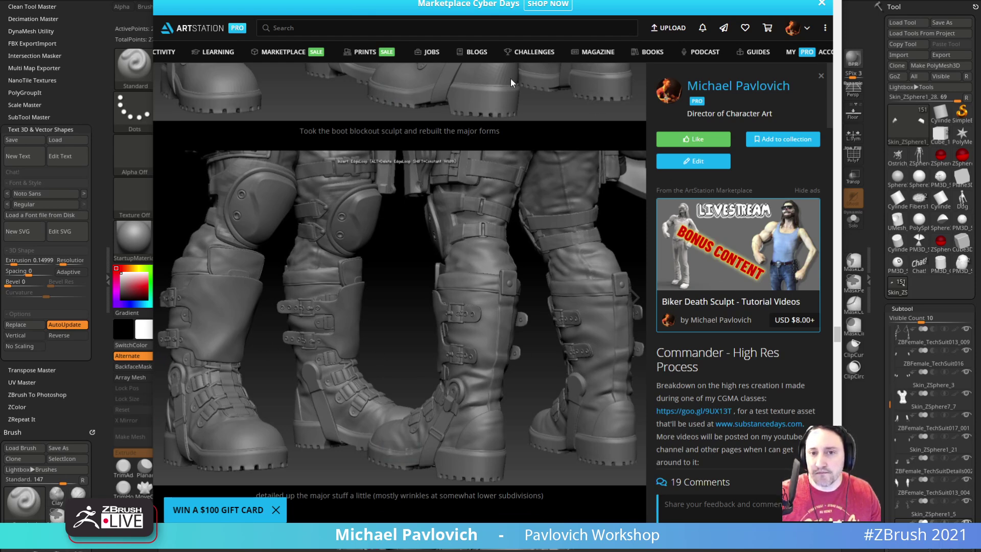
key("Escape")
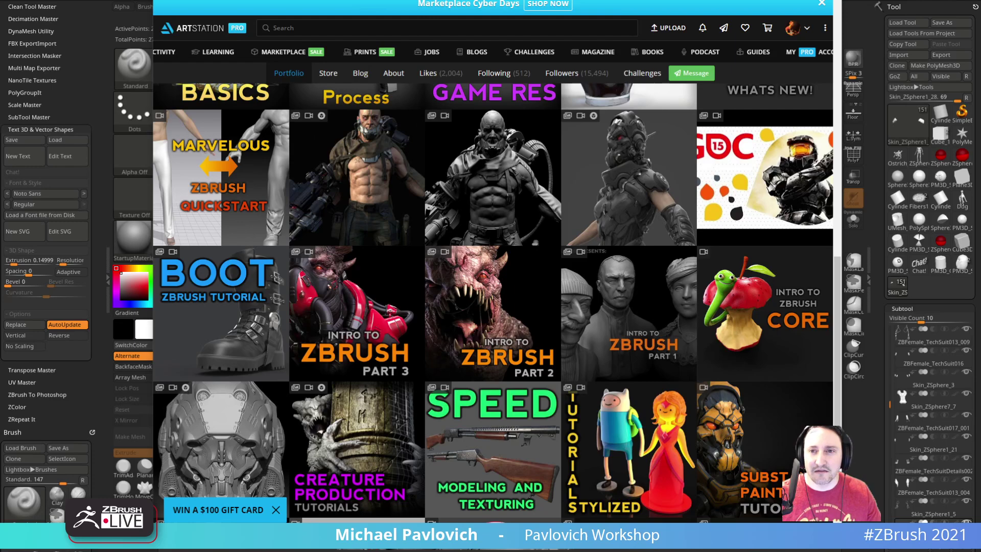
key("alt+Tab")
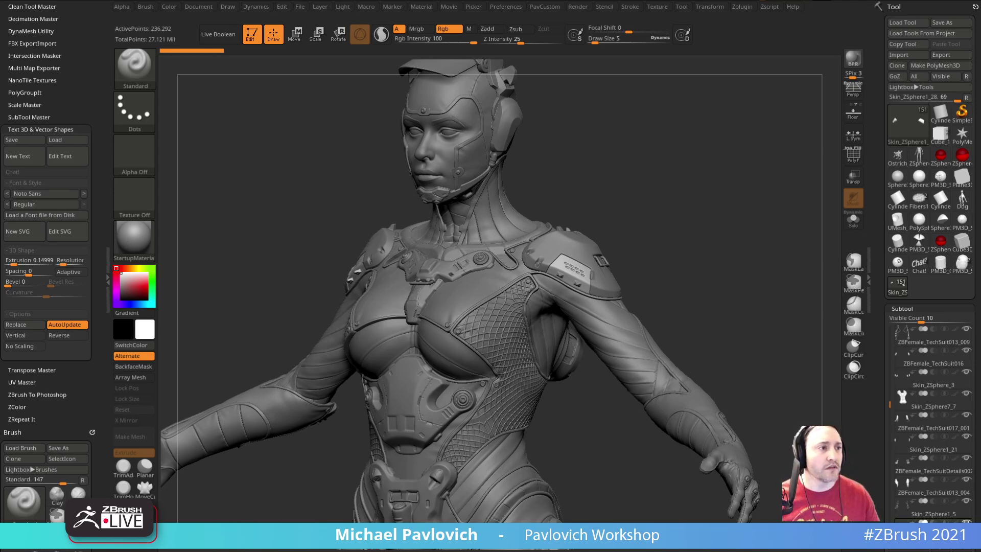
Clear the character from the canvas, draw the ZSphere mannequin body in its place, and make it editable.
left_click(250, 41)
key("ctrl+n")
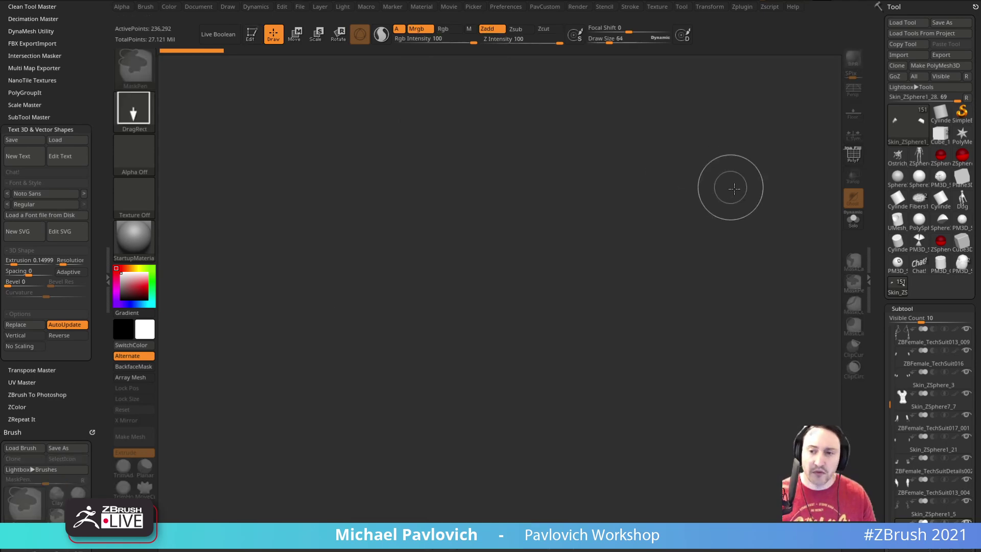
key("s")
left_click_drag(743, 201, 730, 203)
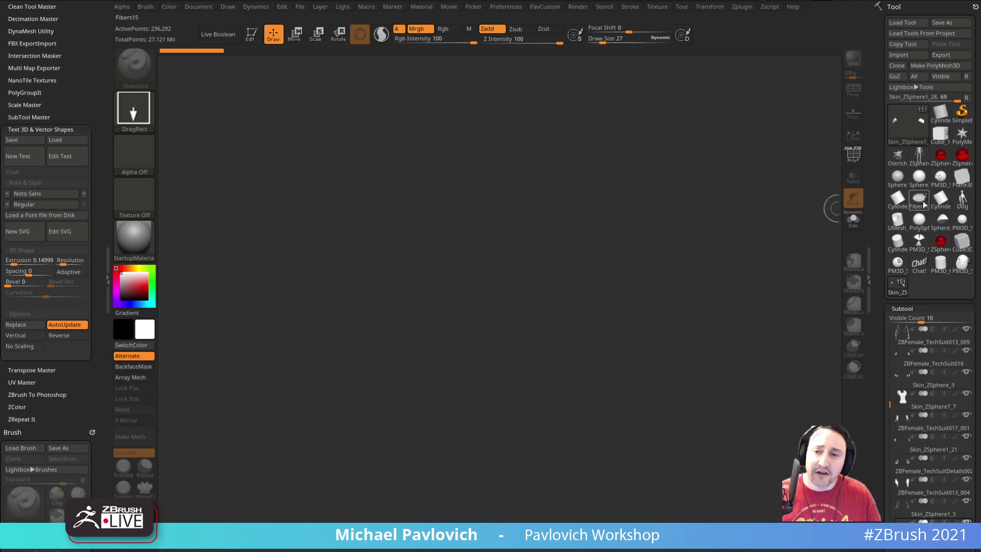
left_click(926, 164)
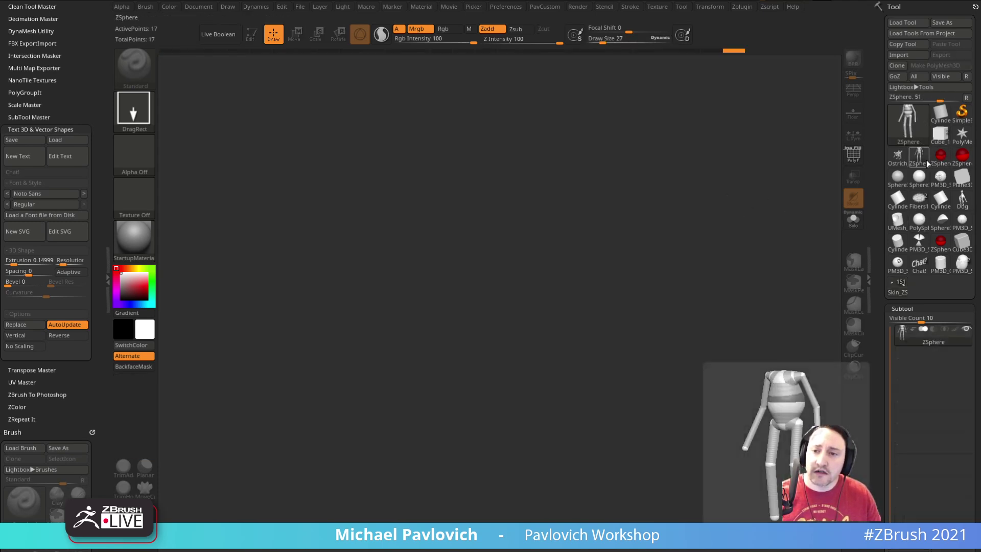
left_click_drag(483, 310, 505, 425)
left_click(251, 41)
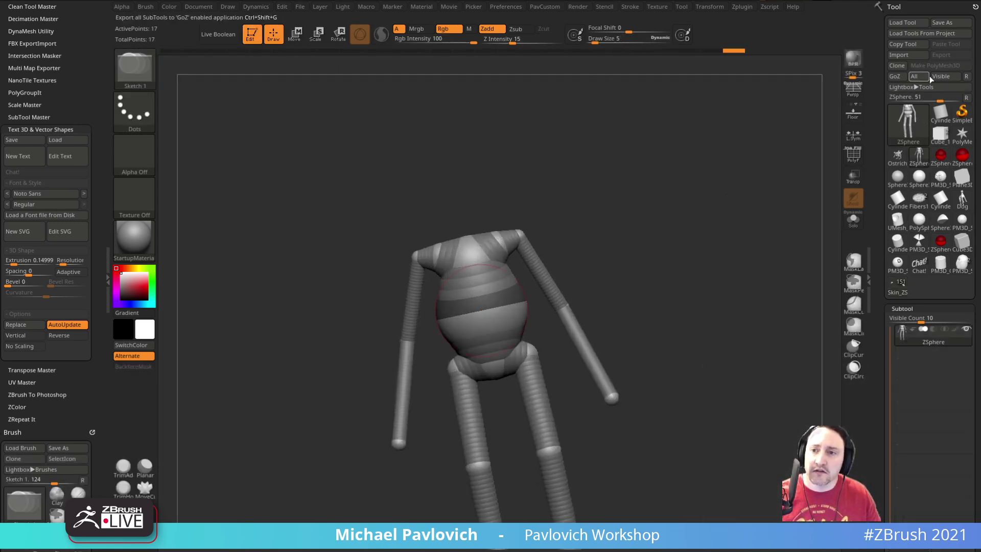
Open the custom ZSpheres controls and preview the mannequin's adaptive skin mesh.
key("2")
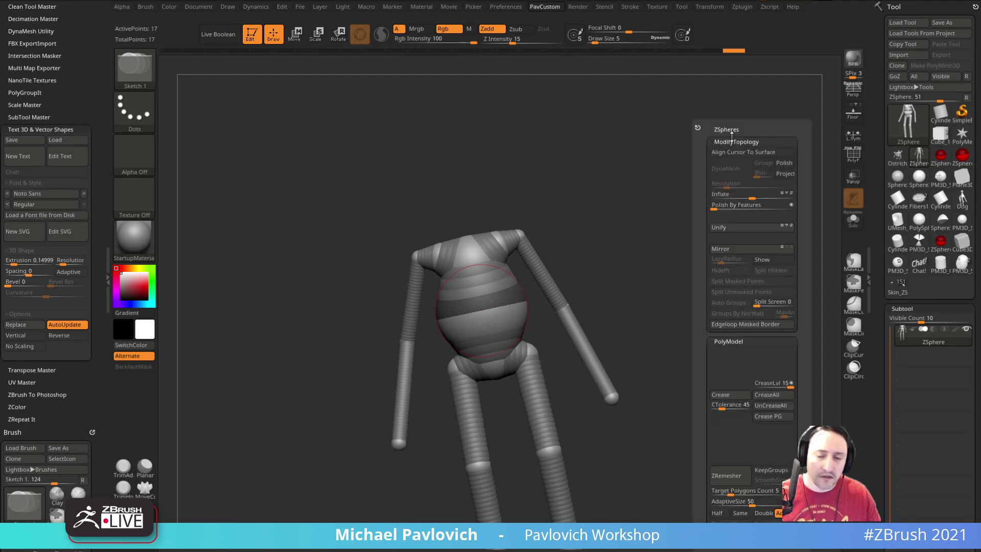
left_click(734, 131)
key("a")
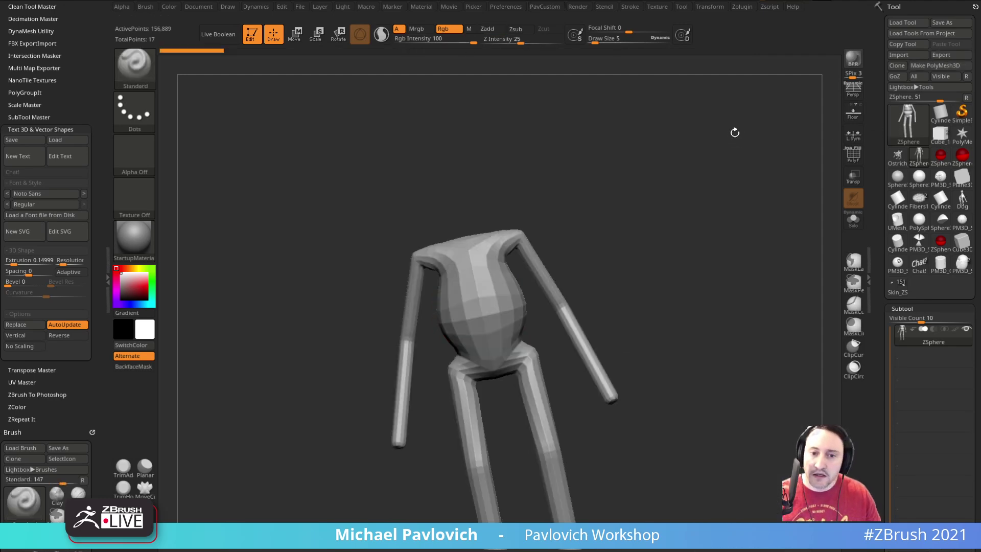
Turn off the adaptive skin preview, convert the ZSphere mannequin into an adaptive skin mesh, and switch to it.
key("a")
key("space")
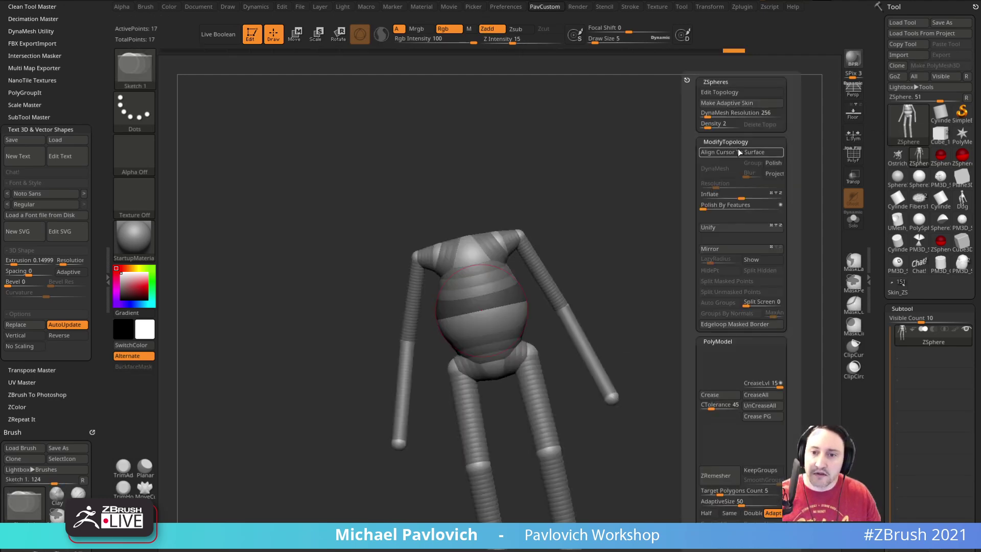
left_click(735, 104)
key("space")
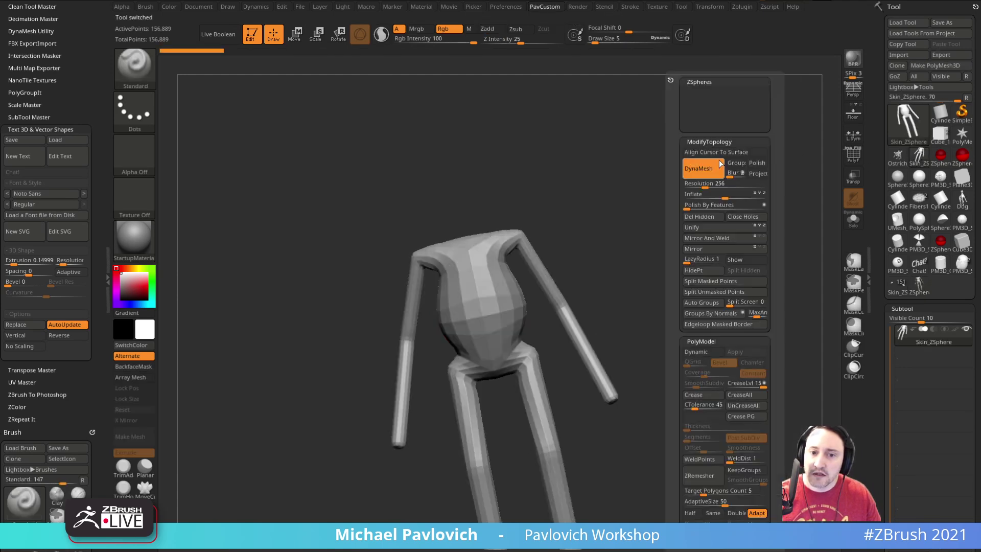
left_click(704, 226)
key("f")
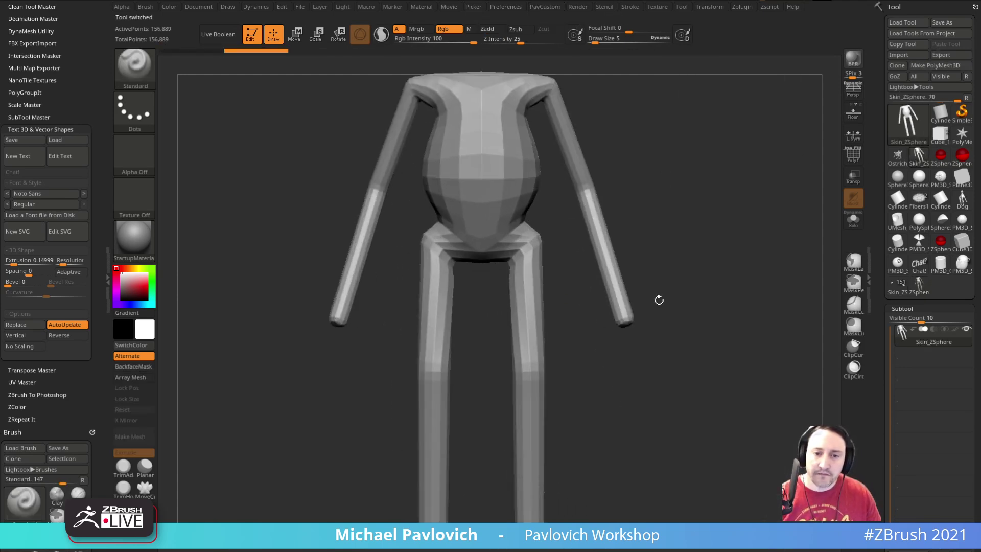
Remesh the body with DynaMesh at a resolution of 128.
left_click_drag(683, 294, 730, 286)
key("s")
key("s")
left_click_drag(534, 243, 587, 265)
key("s")
mouse_move(464, 286)
left_mouse_down()
mouse_move(475, 284)
mouse_move(433, 276)
mouse_move(437, 353)
mouse_move(350, 373)
left_mouse_up()
key("grave")
left_click_drag(634, 152, 699, 218, "ctrl")
key("grave")
left_click(675, 185)
type("128")
key("Return")
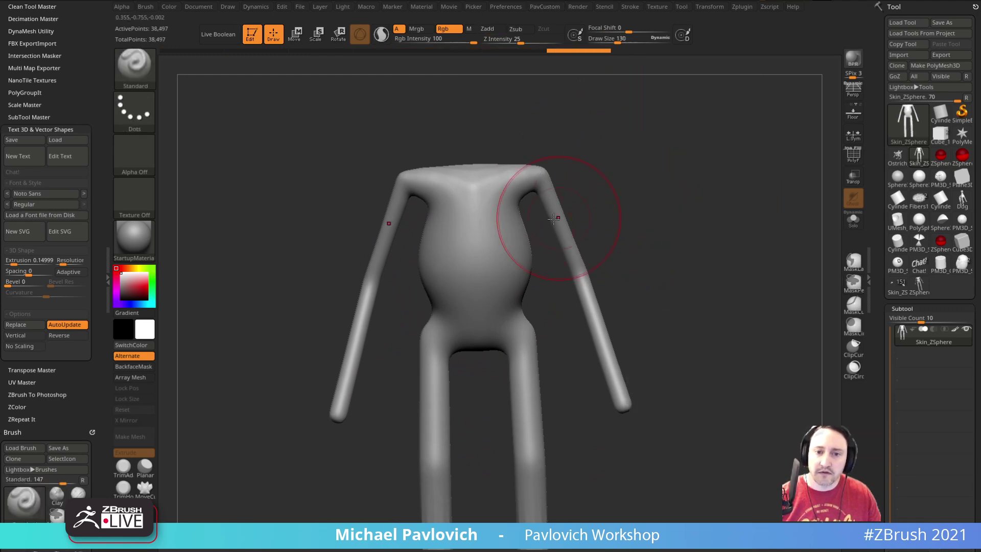
left_click_drag(680, 174, 699, 246, "ctrl")
Smooth the torso and upper legs, adjusting the brush size for each area.
left_click_drag(699, 250, 701, 275, "shift")
mouse_move(444, 264)
left_mouse_down("shift")
mouse_move(449, 220)
mouse_move(451, 267)
left_mouse_up("shift")
key("s")
key("shift+f")
key("shift+f")
mouse_move(428, 390)
left_mouse_down("shift")
mouse_move(427, 359)
mouse_move(464, 343)
mouse_move(431, 389)
mouse_move(434, 329)
left_mouse_up("shift")
key("s")
mouse_move(671, 278)
left_mouse_down("alt")
mouse_move(641, 274)
mouse_move(664, 278)
mouse_move(652, 278)
mouse_move(684, 260)
left_mouse_up("alt")
key("s")
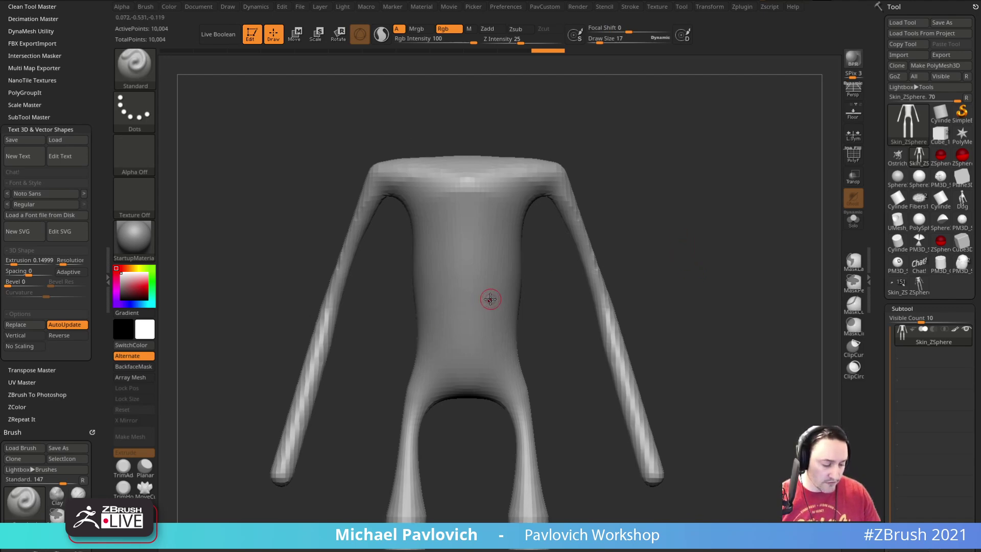
Try to wrap a strap around the waist with the CurveStrapSnap brush, and undo it.
key("b")
key("i")
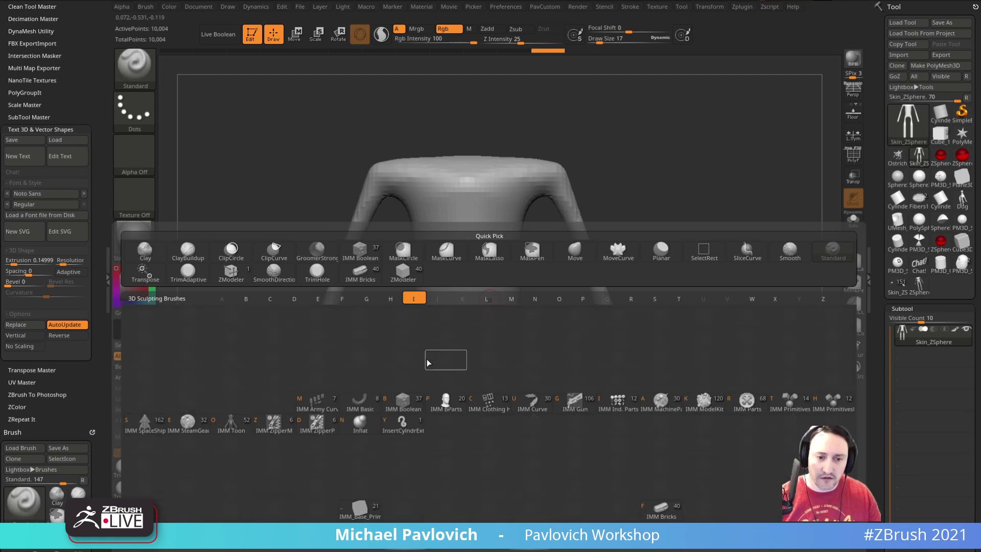
key("b")
key("c")
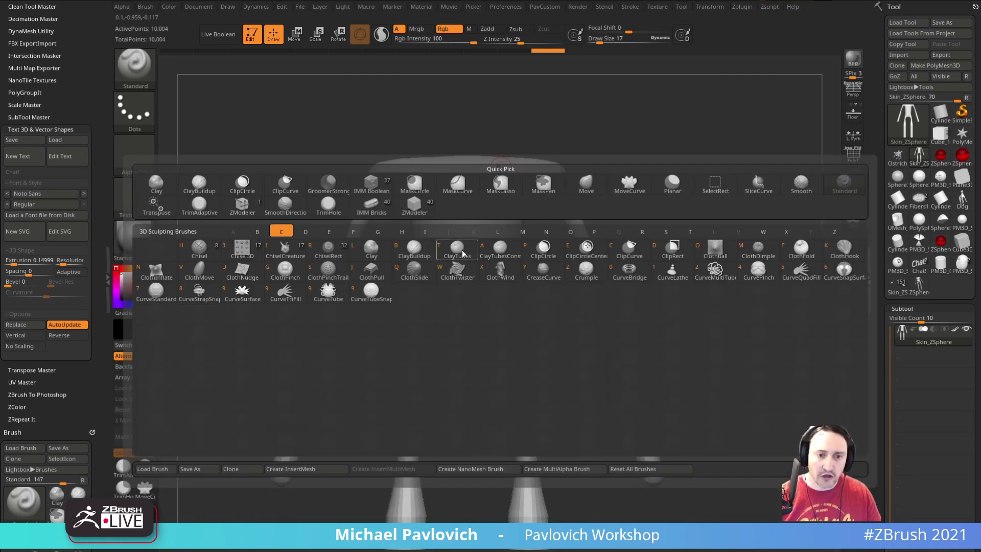
key("8")
mouse_move(475, 309)
left_mouse_down()
mouse_move(558, 313)
mouse_move(563, 301)
left_mouse_up()
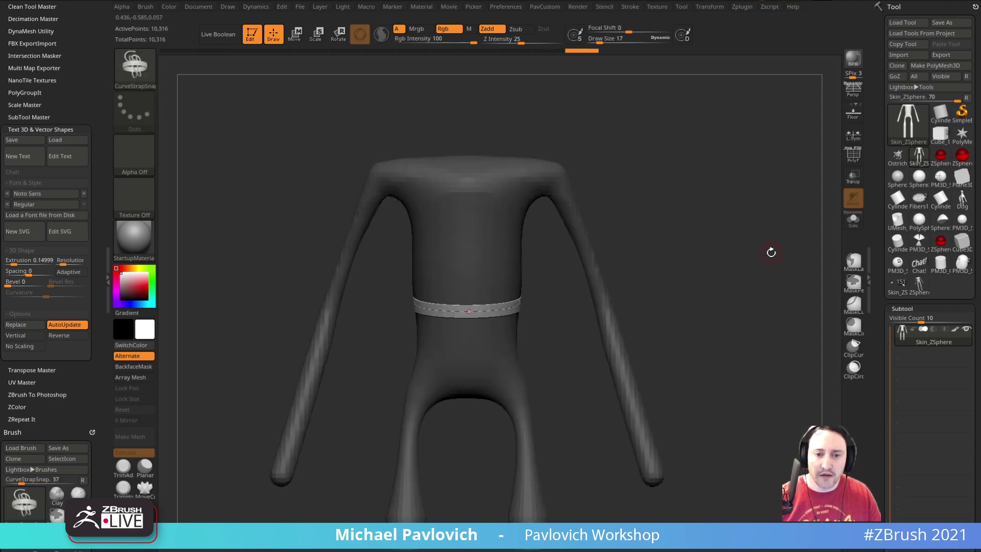
mouse_move(694, 200)
left_mouse_down("alt")
mouse_move(690, 245)
mouse_move(626, 280)
mouse_move(716, 243)
mouse_move(744, 188)
mouse_move(729, 220)
left_mouse_up("alt")
left_click(529, 212)
key("ctrl+z")
key("ctrl+z")
Show the wireframe, duplicate the body subtool, and isolate the copy.
left_click(853, 155)
scroll(884, 302, "down", 5)
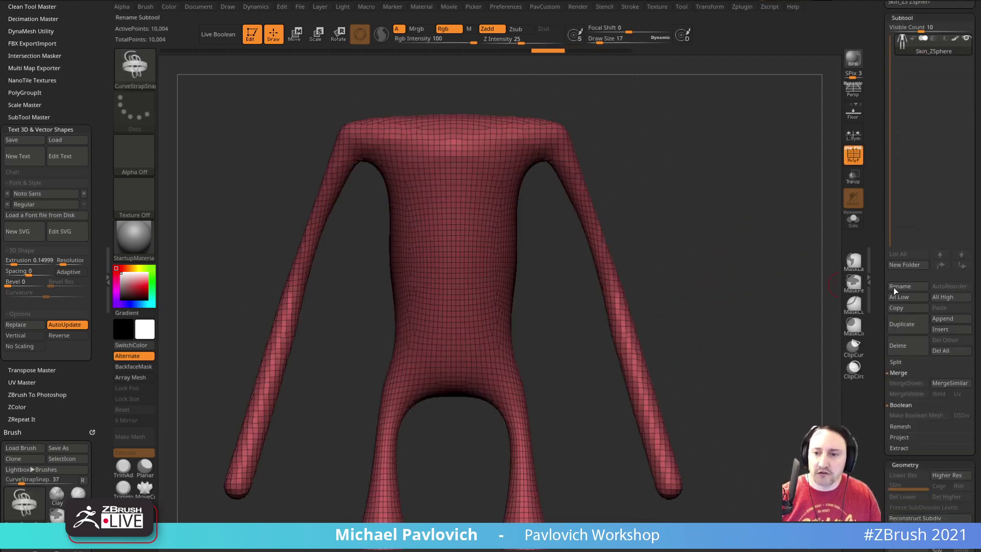
left_click(900, 327)
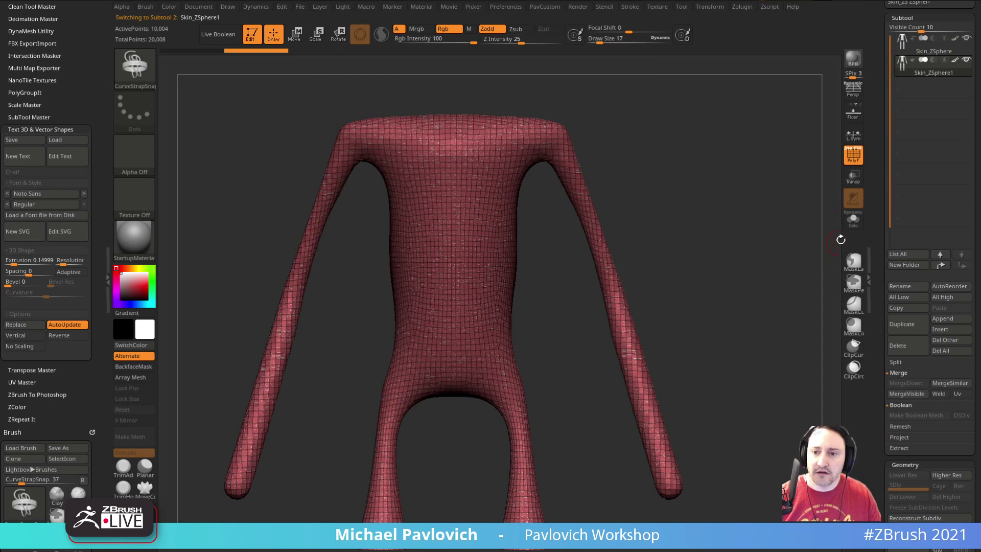
left_click(853, 219)
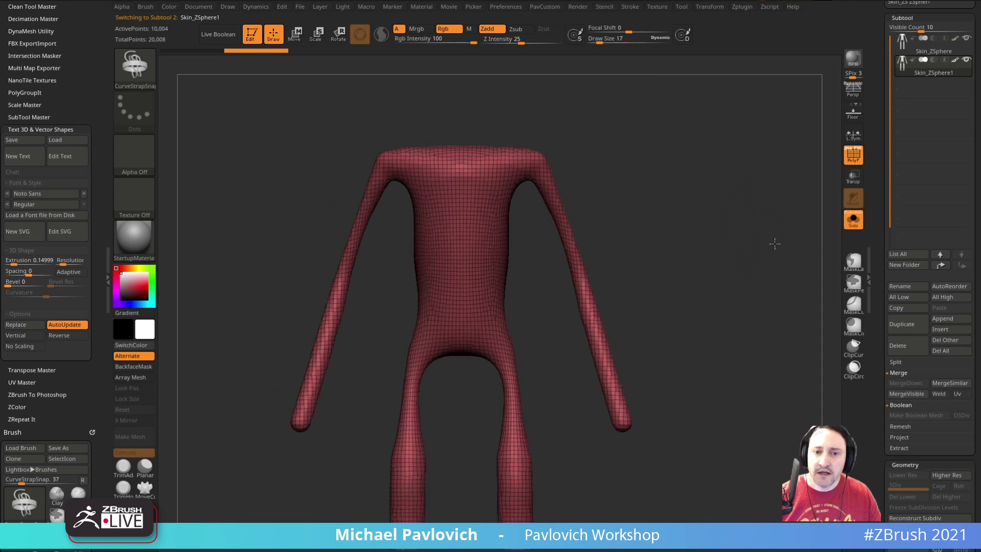
Hide one arm of the copied body, delete the hidden geometry, and use Mirror And Weld to remove the other arm too.
left_click(143, 74, "ctrl+shift")
left_click(528, 124)
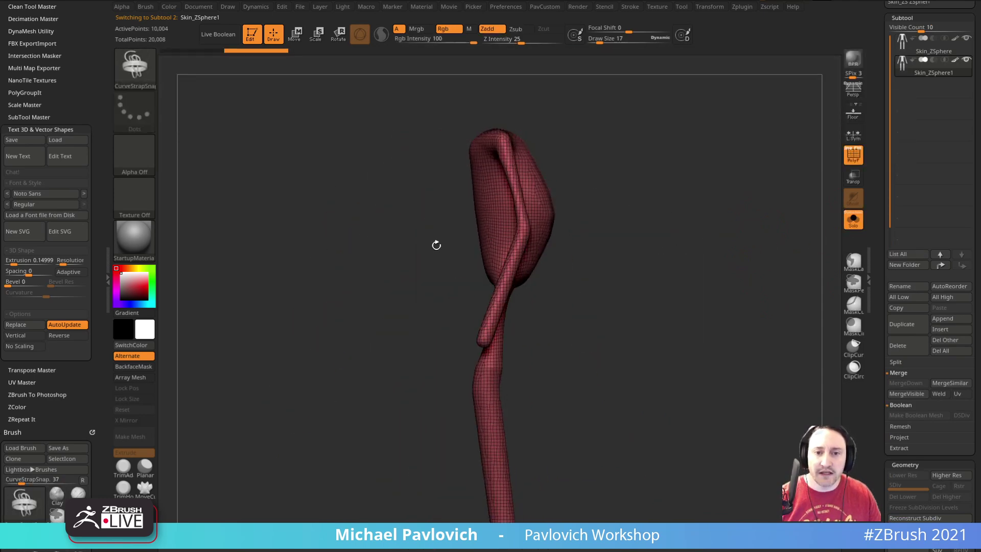
mouse_move(674, 108)
left_mouse_down("ctrl+shift")
mouse_move(653, 252)
mouse_move(661, 295)
mouse_move(634, 285)
mouse_move(546, 369)
mouse_move(524, 353)
left_mouse_up("ctrl+shift")
key("2")
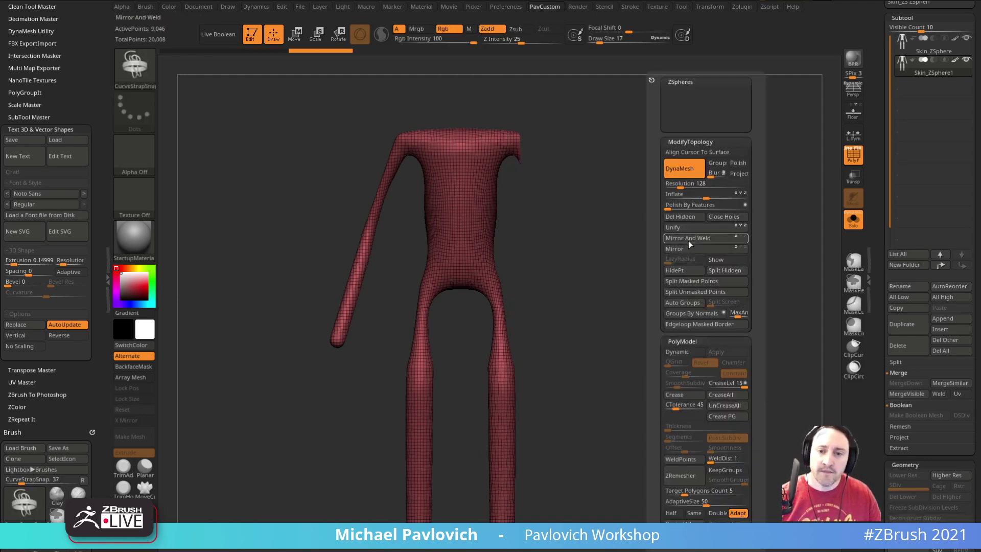
left_click(678, 216)
key("2")
left_click(661, 239)
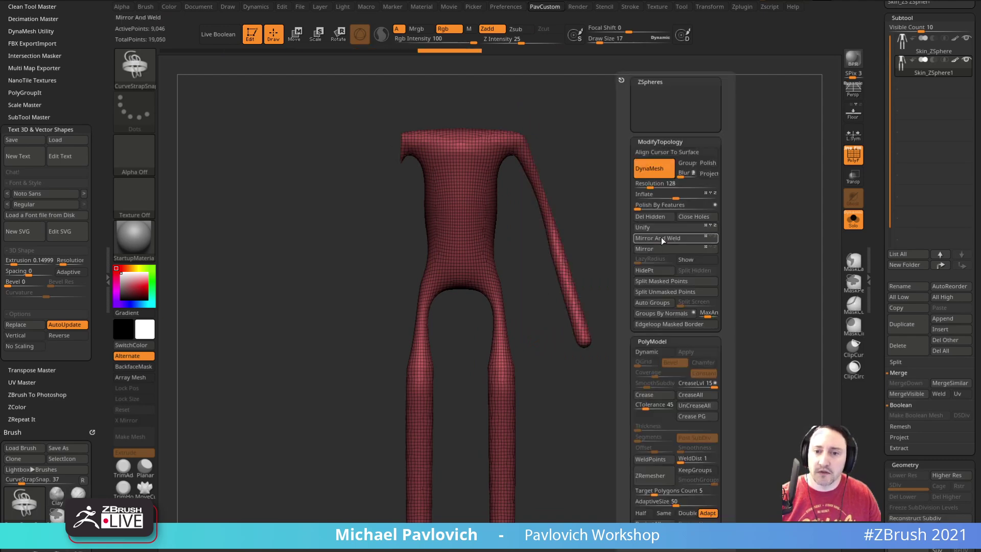
mouse_move(685, 226)
left_mouse_down("shift")
mouse_move(668, 220)
mouse_move(698, 251)
left_mouse_up("shift")
Try to slice the armless body across the waist with the SliceCurve brush, and undo the cuts.
left_click_drag(333, 307, 696, 250, "ctrl+shift")
left_click_drag(719, 281, 333, 313, "ctrl+shift")
key("ctrl+z")
key("ctrl+z")
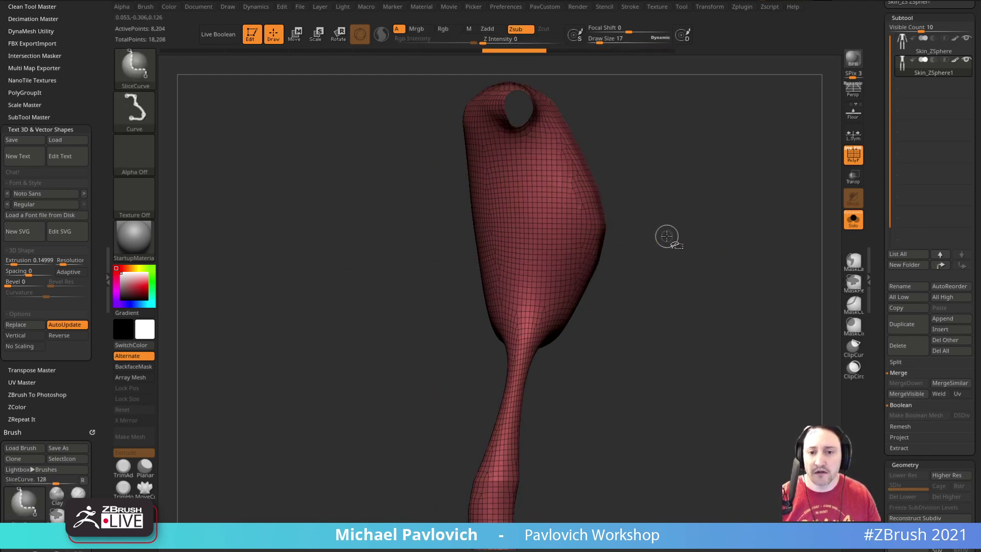
Set SliceCurve to cut a band as wide as the brush, test it across the waist, and undo the test cuts.
key("ctrl+shift+space")
left_click(660, 223, "ctrl+shift")
mouse_move(401, 305)
left_mouse_down("ctrl+shift")
mouse_move(588, 282)
mouse_move(684, 313)
left_mouse_up("ctrl+shift")
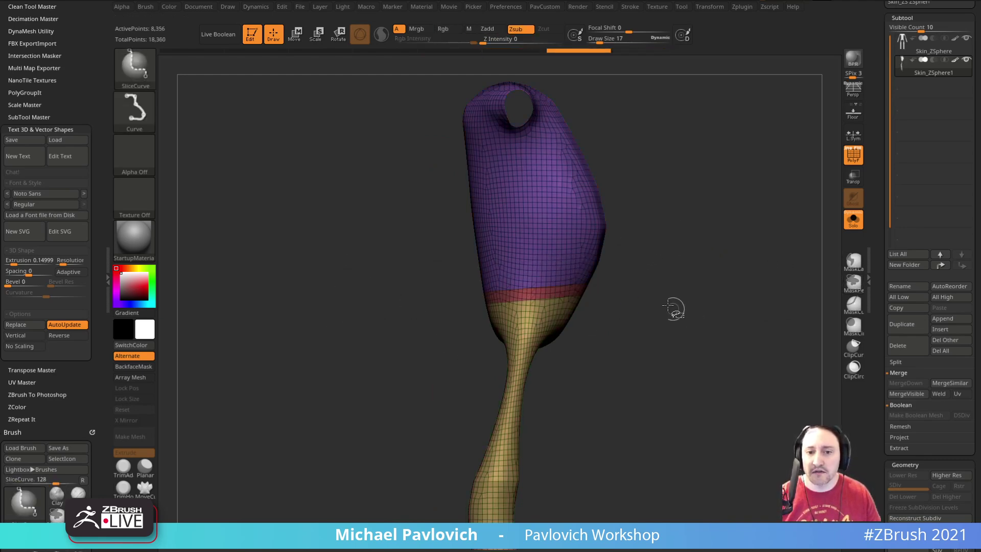
key("ctrl+z")
mouse_move(440, 301)
left_mouse_down("ctrl+shift")
mouse_move(690, 278)
mouse_move(682, 263)
mouse_move(753, 281)
mouse_move(708, 282)
mouse_move(717, 281)
left_mouse_up("ctrl+shift")
key("ctrl+z")
Slice a wider band around the waist using draw size 33, isolate the band, and delete the hidden rest of the body.
key("s")
mouse_move(392, 306)
left_mouse_down("ctrl+shift")
mouse_move(647, 272)
mouse_move(728, 240)
left_mouse_up("ctrl+shift")
left_click(568, 284, "ctrl+shift")
left_click_drag(683, 280, 725, 255)
key("2")
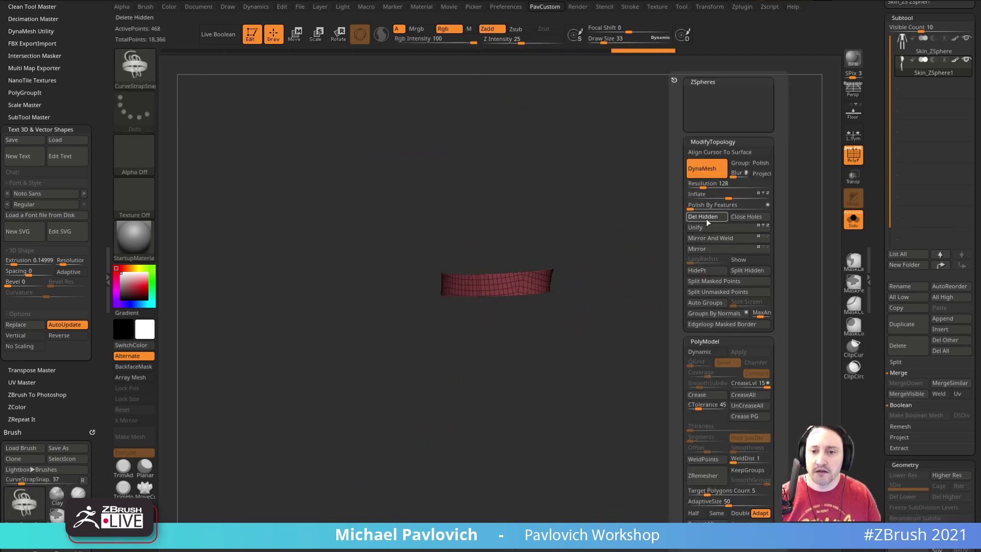
left_click(709, 216)
ZRemesh the waist band with the Half option and an adaptive size of 0.
key("2")
left_click(588, 513)
left_click(616, 478)
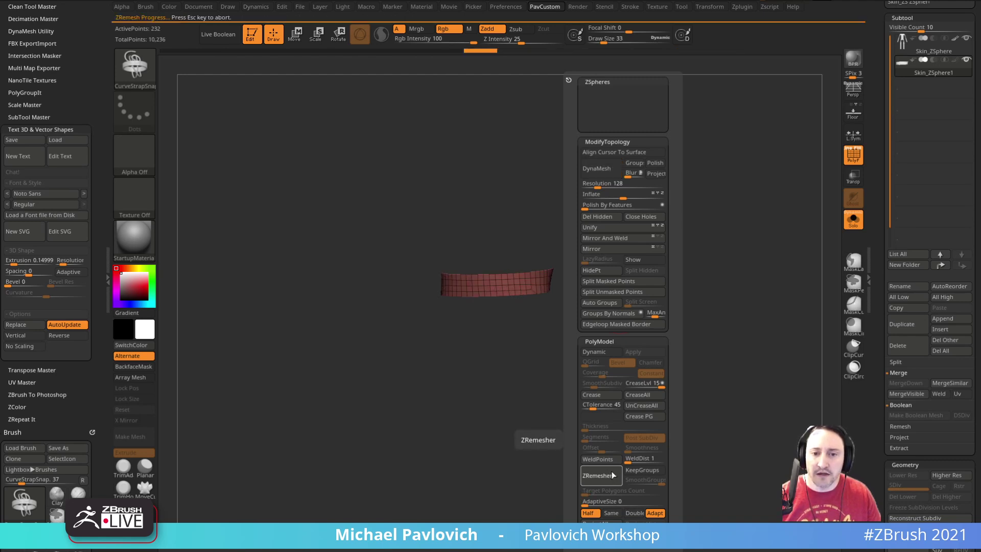
left_click_drag(609, 342, 684, 355)
left_click_drag(702, 298, 737, 282)
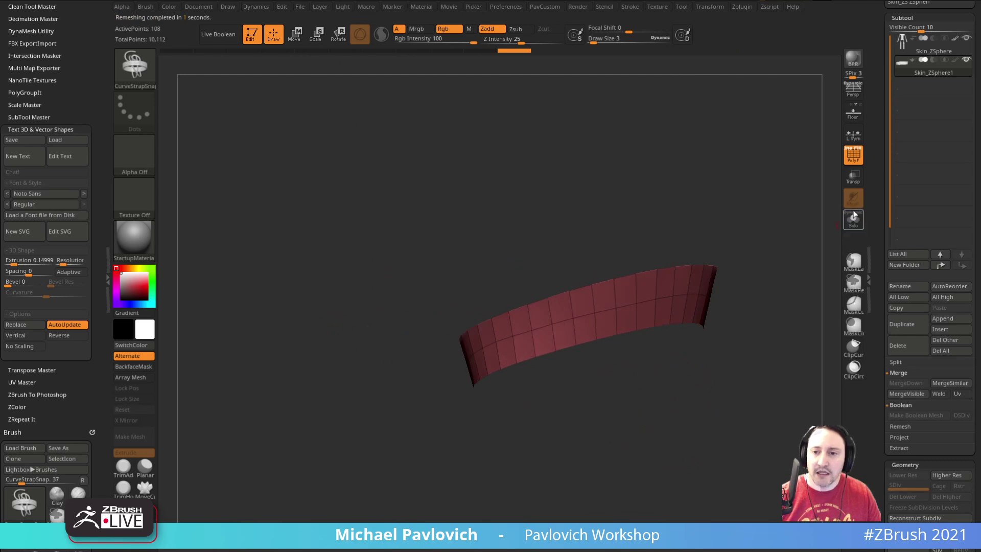
Check the band against the full body with the wireframe off, and isolate the band again.
left_click(853, 220)
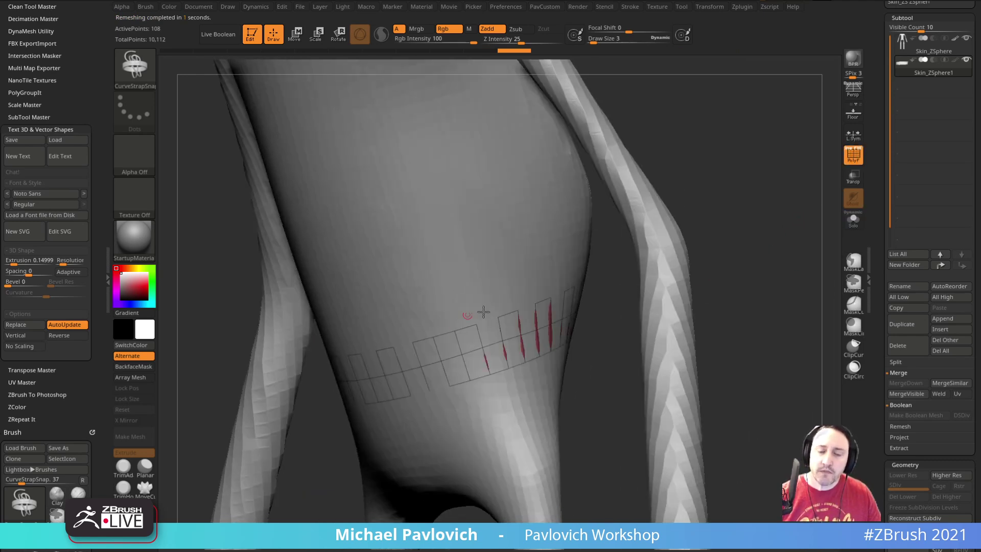
left_click_drag(757, 259, 772, 261)
left_click(852, 158)
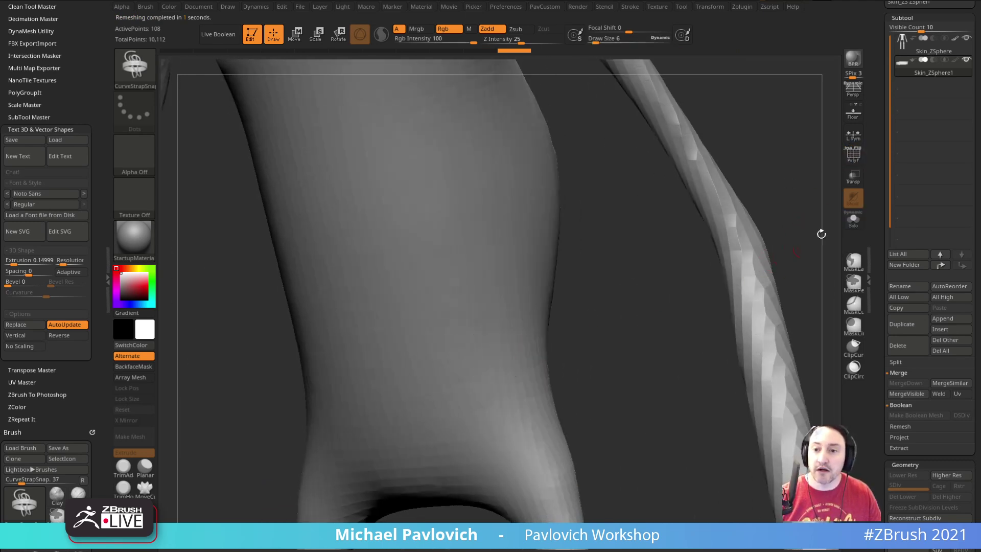
left_click(853, 221)
left_click_drag(810, 247, 689, 322)
Give the band's upper and lower polygon loops separate polygroups with the ZModeler brush.
key("b")
key("z")
key("m")
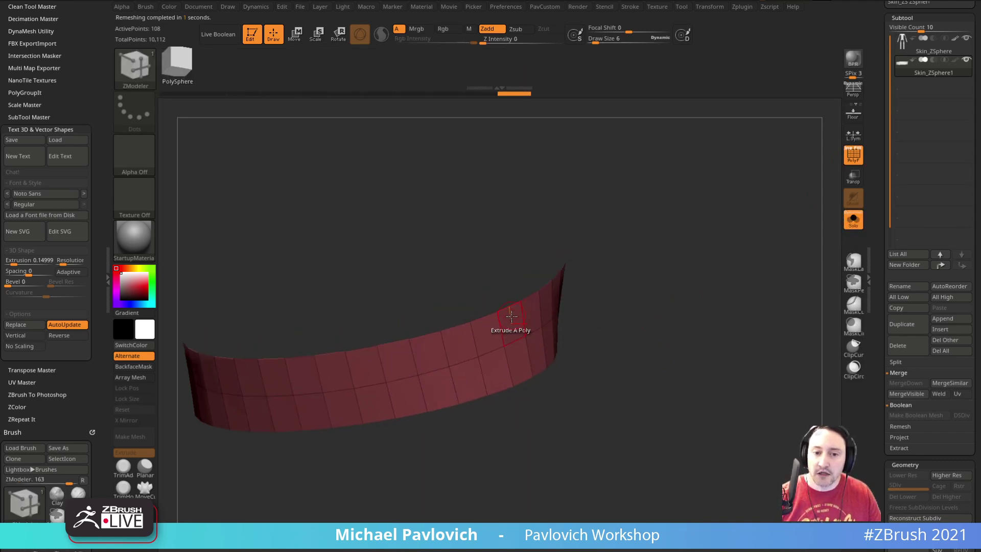
key("space")
left_click(475, 361)
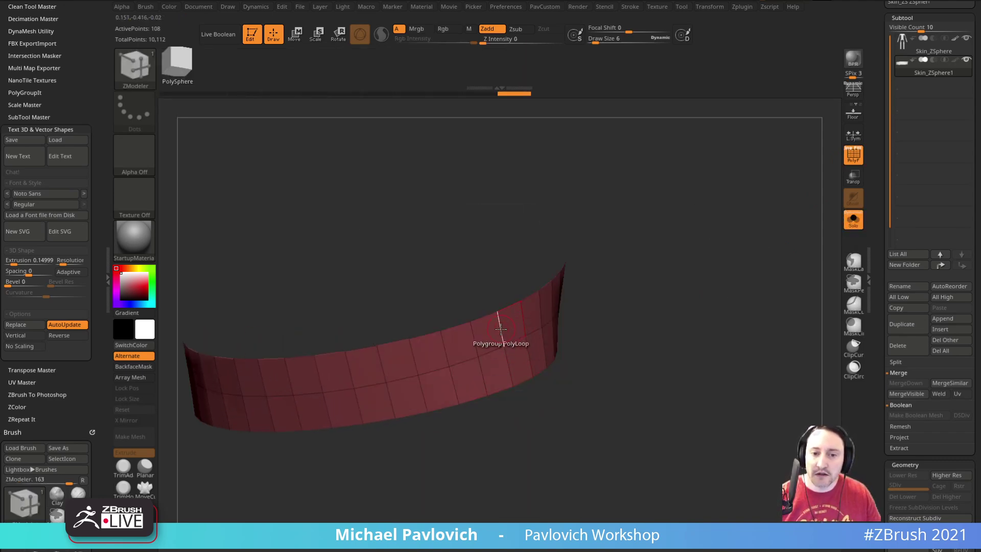
left_click(499, 328)
left_click(477, 368)
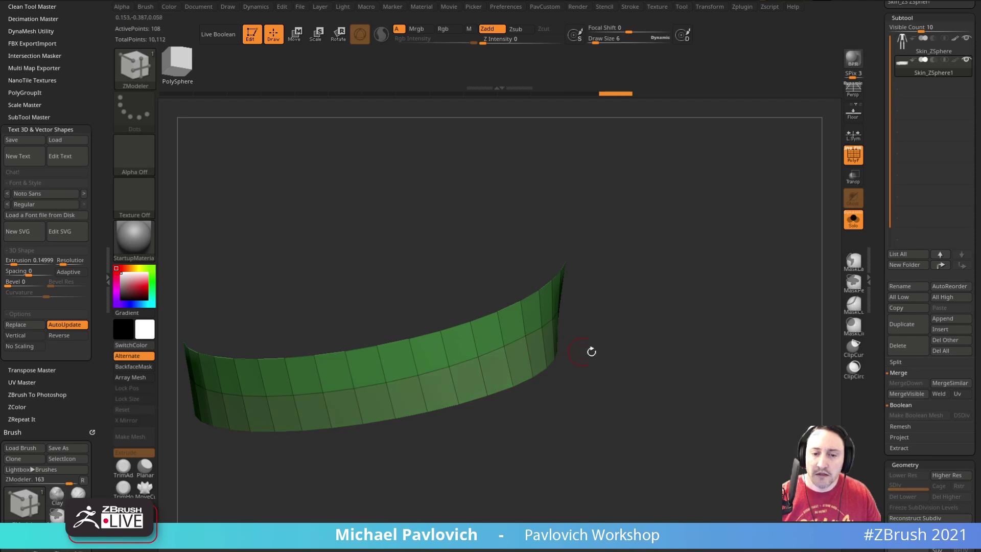
Frame the band with a curve along its polygroup boundary only, leaving out the open borders.
left_click(629, 7)
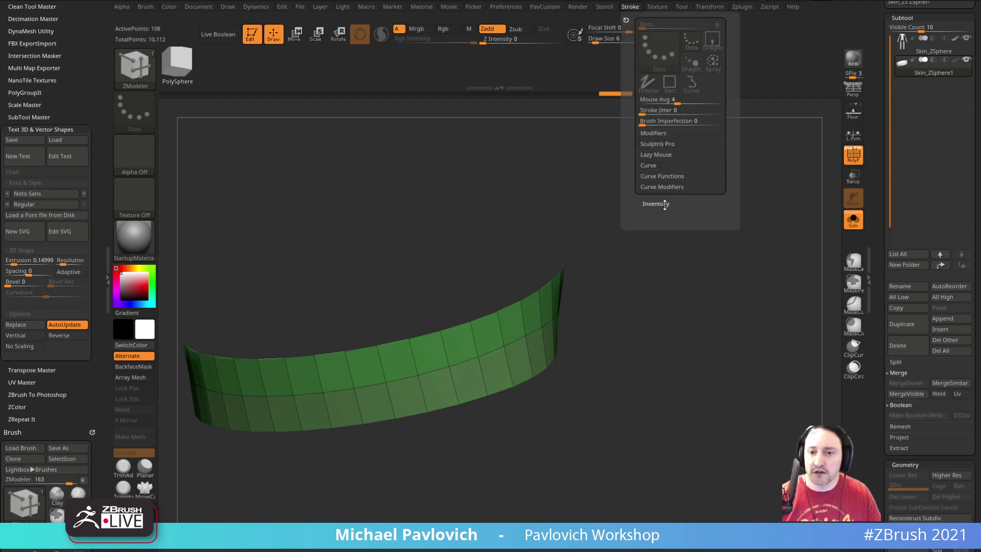
left_click(663, 175)
left_click(671, 250)
left_click(694, 219)
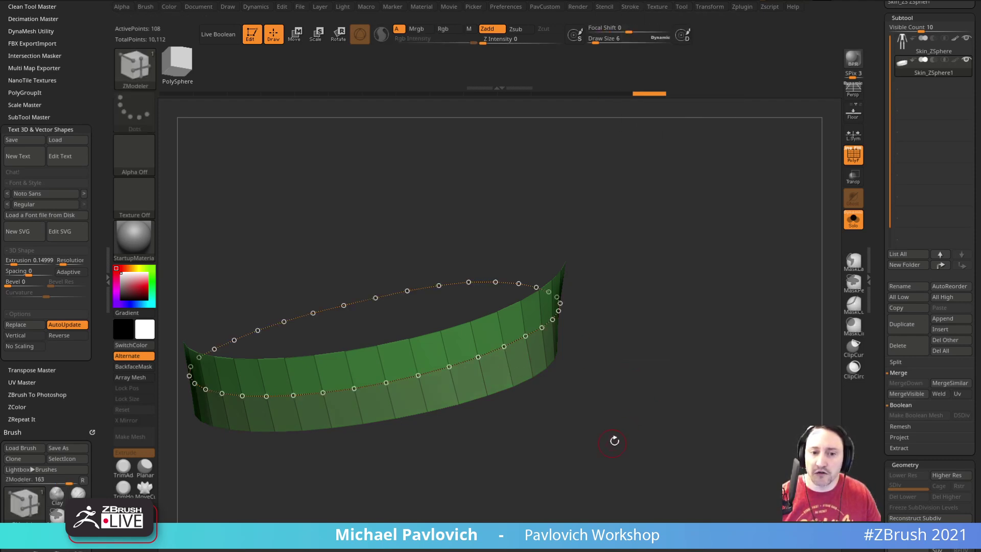
Choose the IMM Curve brush and its Bracelet Link mesh.
key("b")
key("Escape")
key("b")
key("i")
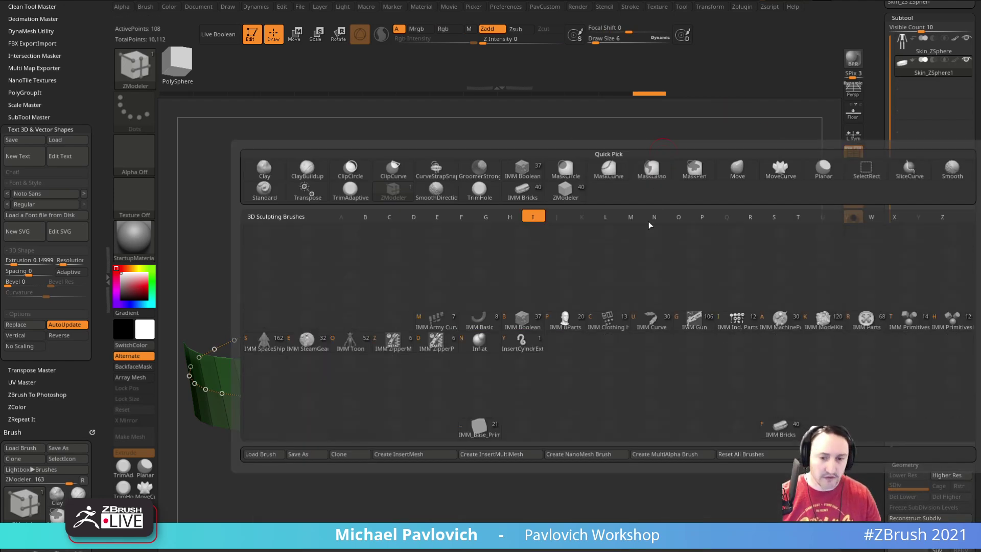
left_click(646, 323)
key("m")
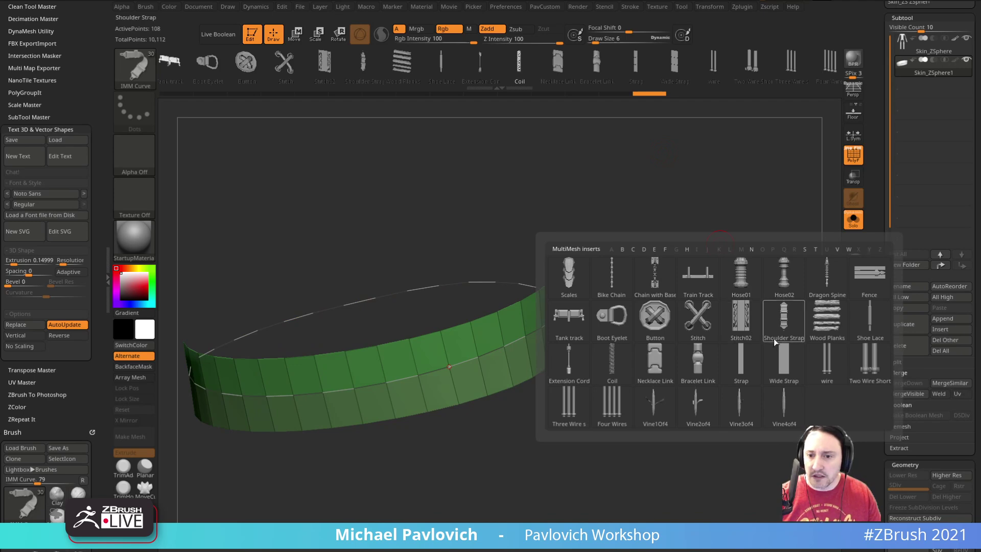
left_click(698, 364)
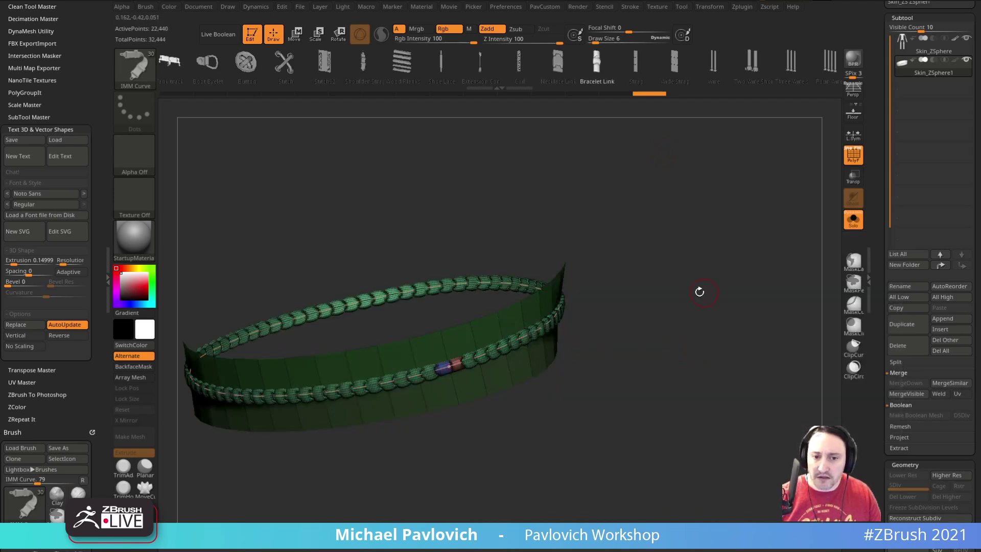
Apply the bracelet links along the band's curve, enlarge them, and undo the stray curve adjustments.
left_click(558, 319)
key("bracketleft")
key("bracketleft")
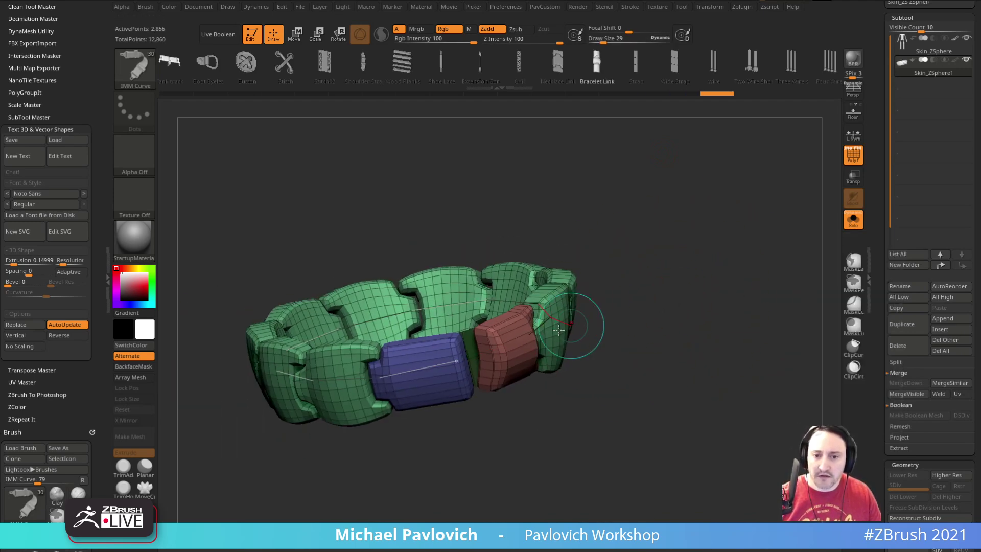
left_click(557, 319)
mouse_move(599, 311)
left_mouse_down()
mouse_move(490, 322)
mouse_move(736, 308)
mouse_move(588, 318)
left_mouse_up()
mouse_move(457, 359)
left_mouse_down()
mouse_move(519, 352)
mouse_move(506, 313)
left_mouse_up()
key("ctrl+z")
left_click_drag(678, 273, 572, 275)
key("ctrl+z")
Show the linked belt on the full body without the wireframe and examine its fit around the waist.
left_click(853, 216)
key("shift+f")
left_click_drag(450, 388, 637, 320)
key("2")
left_click(678, 316)
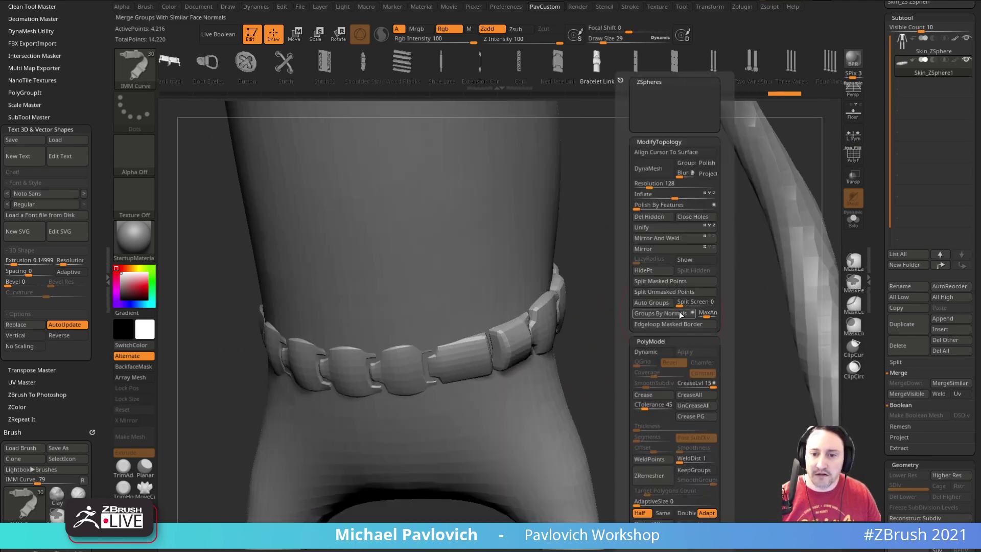
Isolate the belt with Transparency and Solo on, and look through the stroke's curve settings.
left_click(853, 176)
left_click(853, 218)
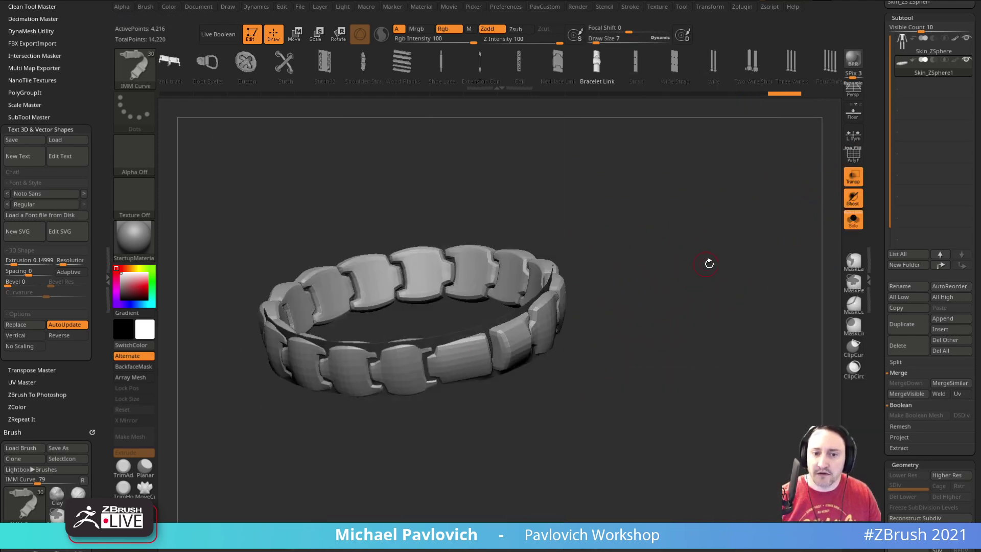
left_click_drag(702, 264, 735, 255)
key("shift")
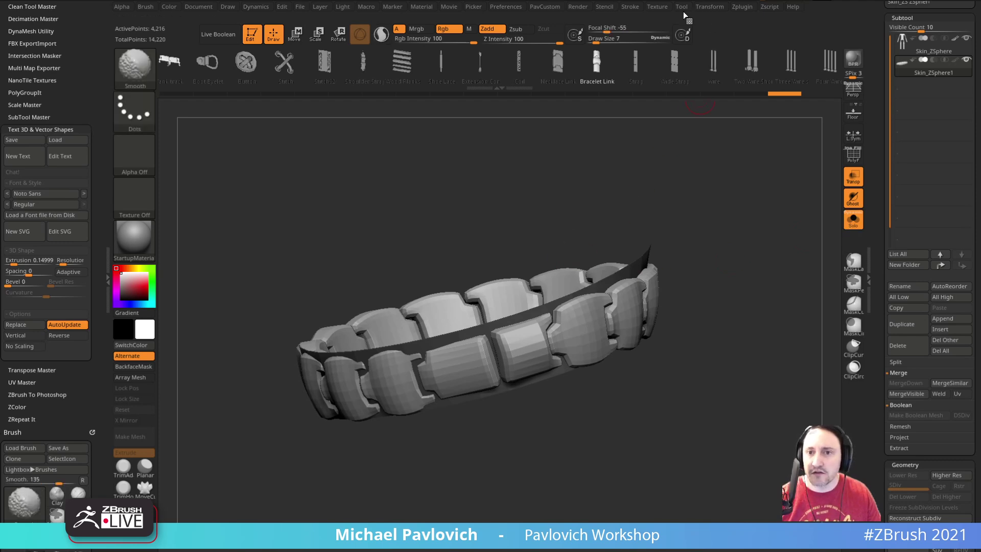
left_click(628, 7)
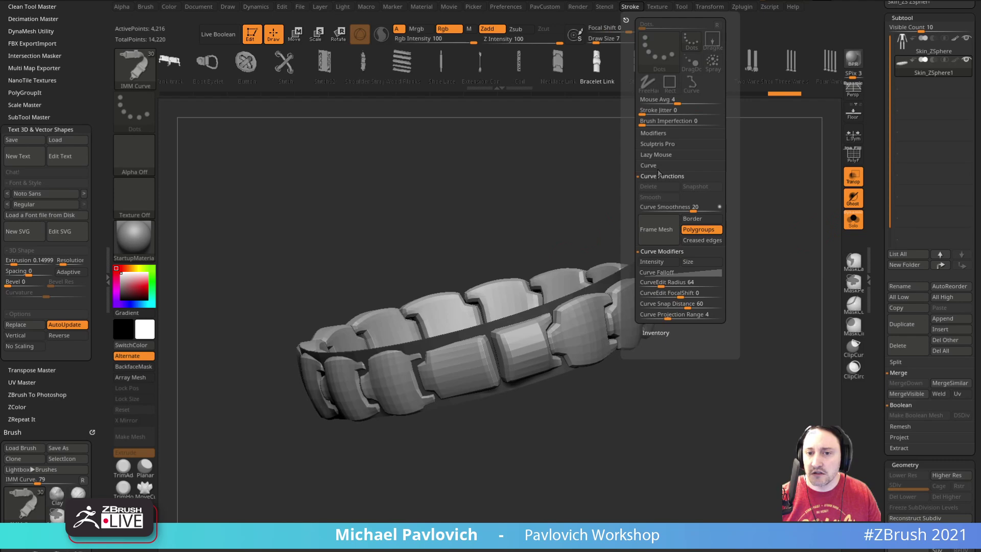
key("shift")
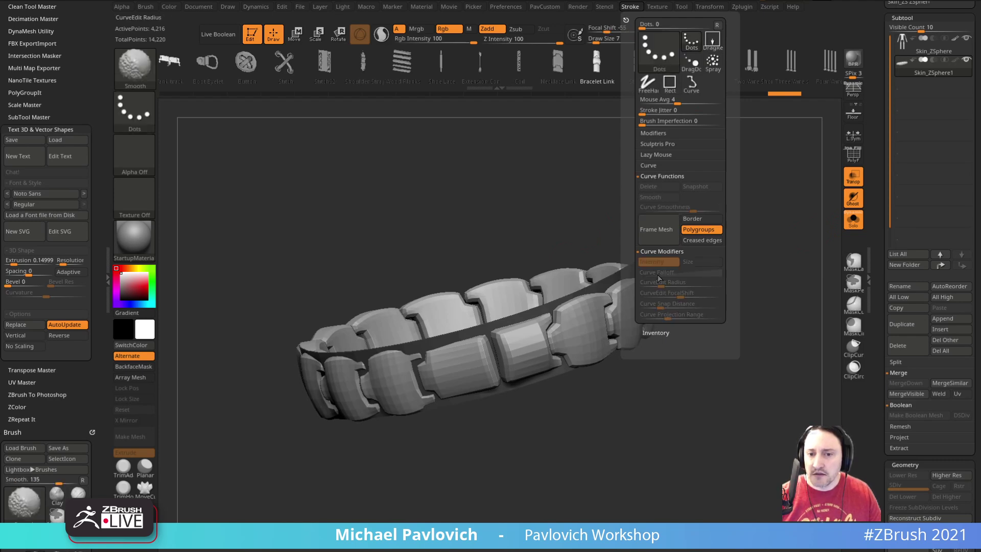
left_click(657, 165)
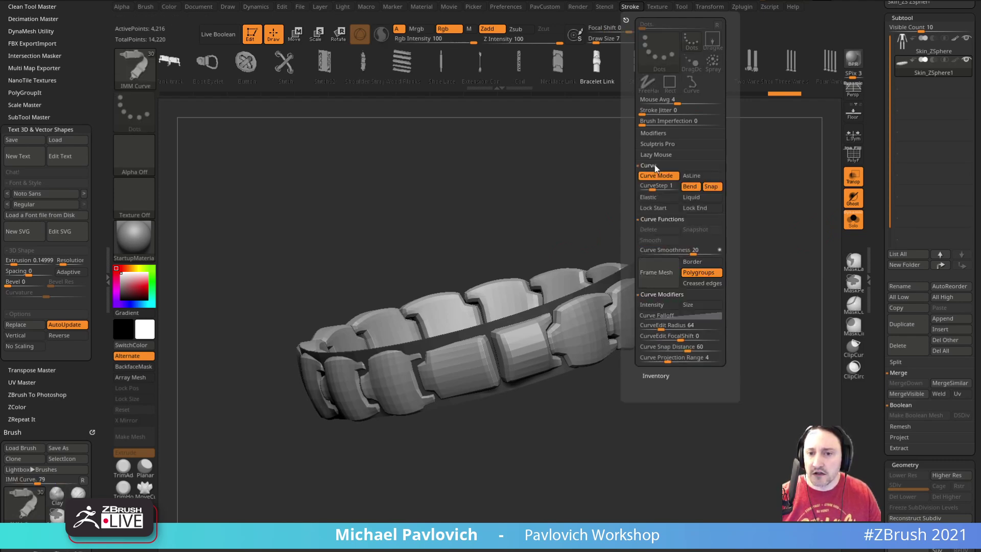
Hide the unmasked links, invert the visibility with SelectRect, and delete the hidden original band so only the bracelet links remain.
left_click_drag(745, 252, 761, 268)
key("1")
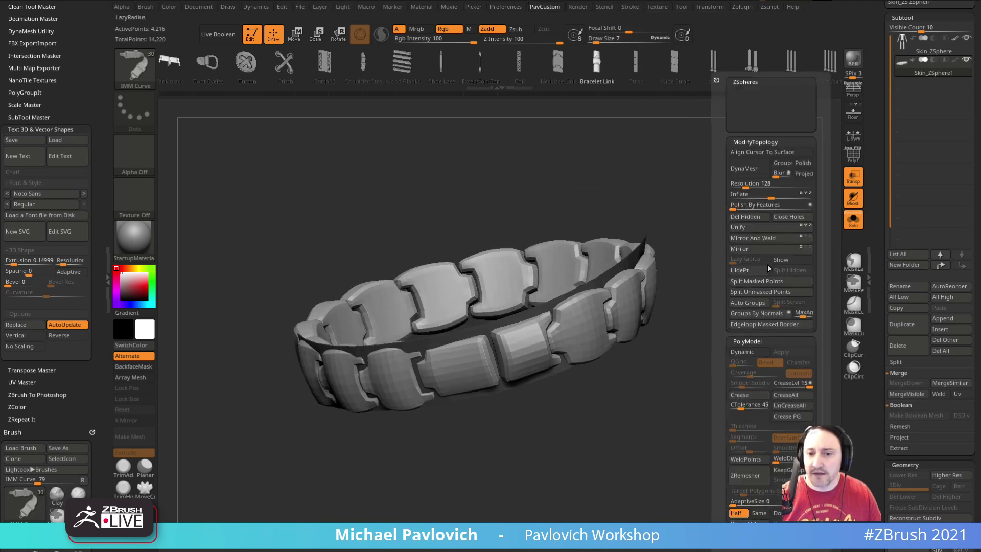
left_click(743, 272)
key("ctrl+shift")
left_click(135, 68, "ctrl+shift")
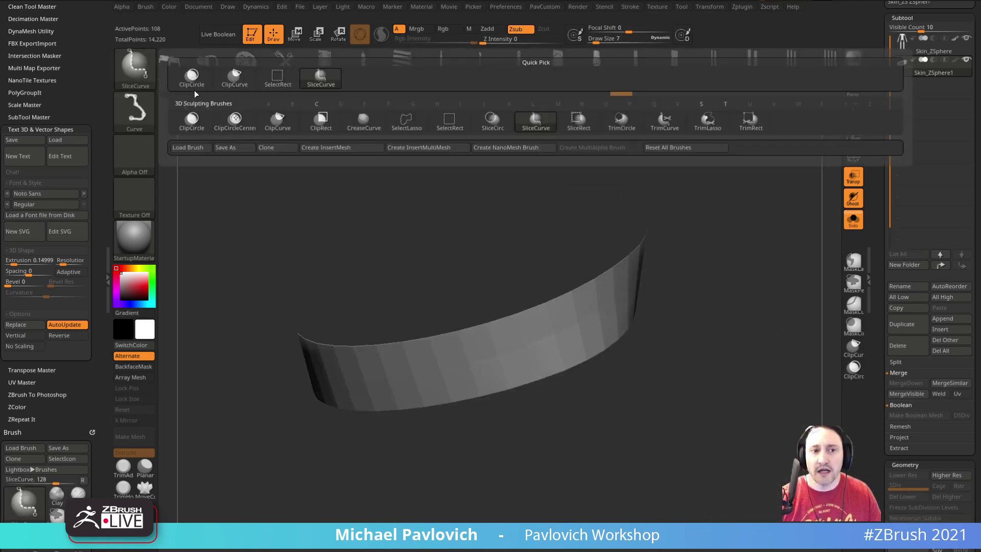
left_click(281, 82, "ctrl+shift")
left_click_drag(736, 226, 758, 320, "ctrl+shift")
key("1")
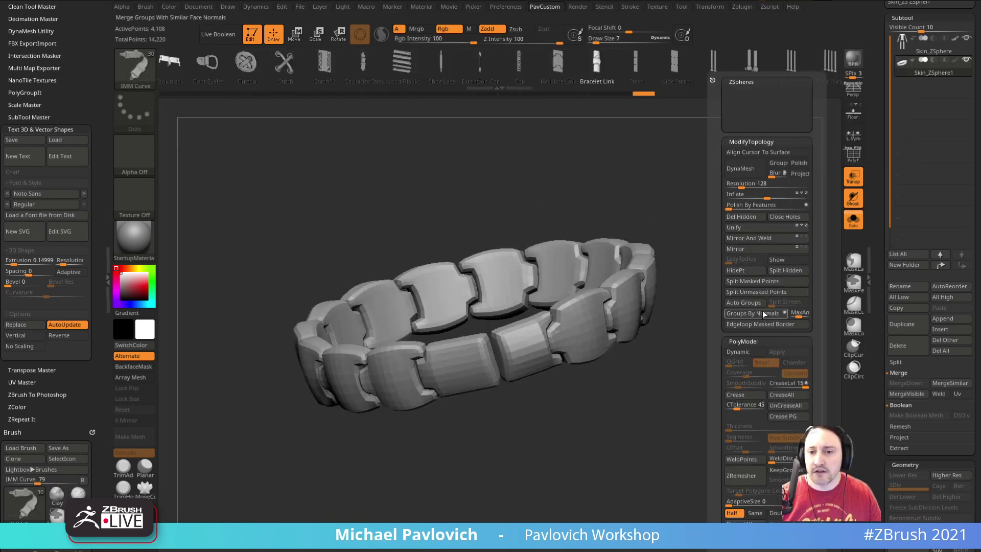
left_click(741, 219)
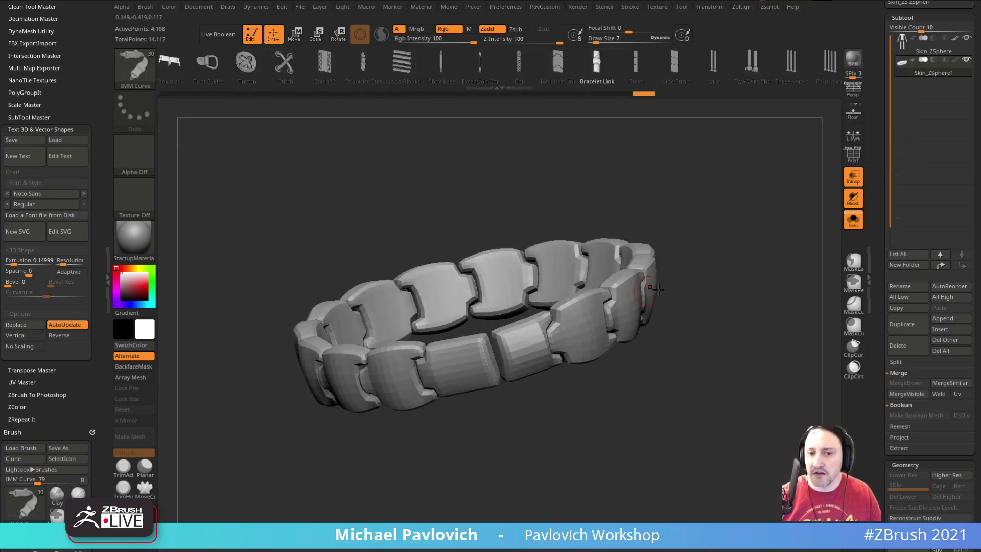
Bring back the full body with Solo and Transparency off and examine the linked belt around the waist.
left_click(853, 221)
left_click(853, 176)
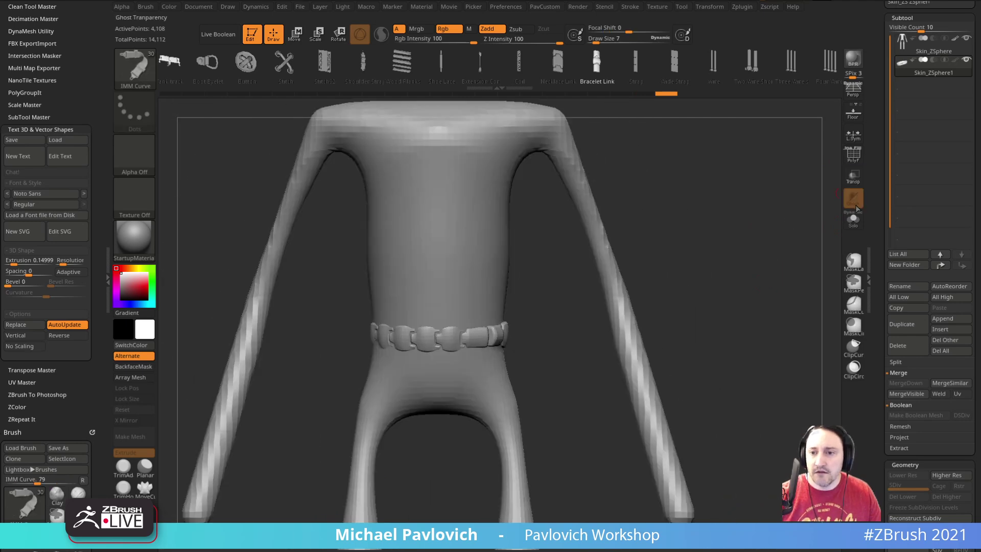
mouse_move(771, 226)
left_mouse_down()
mouse_move(674, 246)
mouse_move(790, 236)
mouse_move(743, 237)
mouse_move(737, 219)
mouse_move(505, 276)
mouse_move(542, 276)
mouse_move(664, 229)
mouse_move(702, 261)
left_mouse_up()
key("s")
left_click_drag(702, 261, 707, 260)
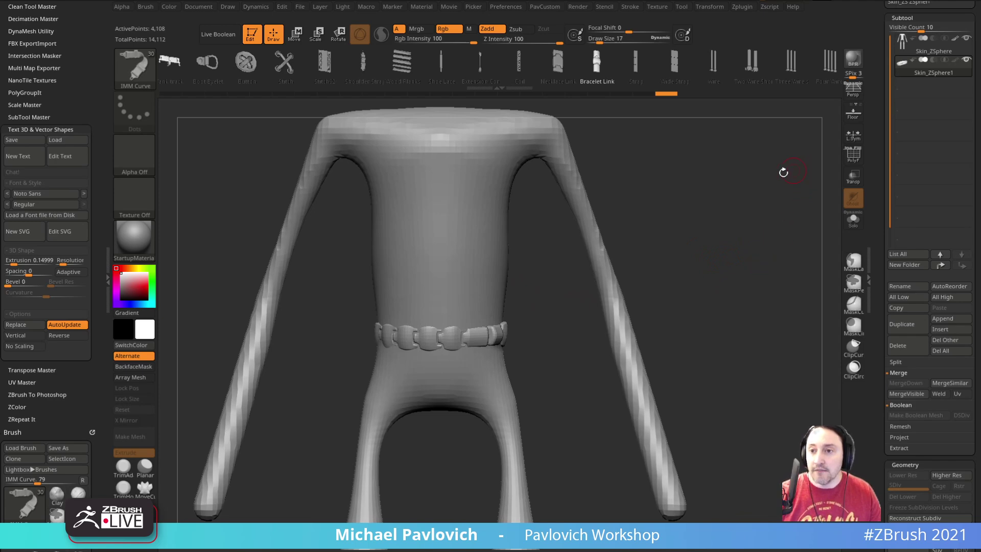
left_click_drag(799, 170, 758, 197)
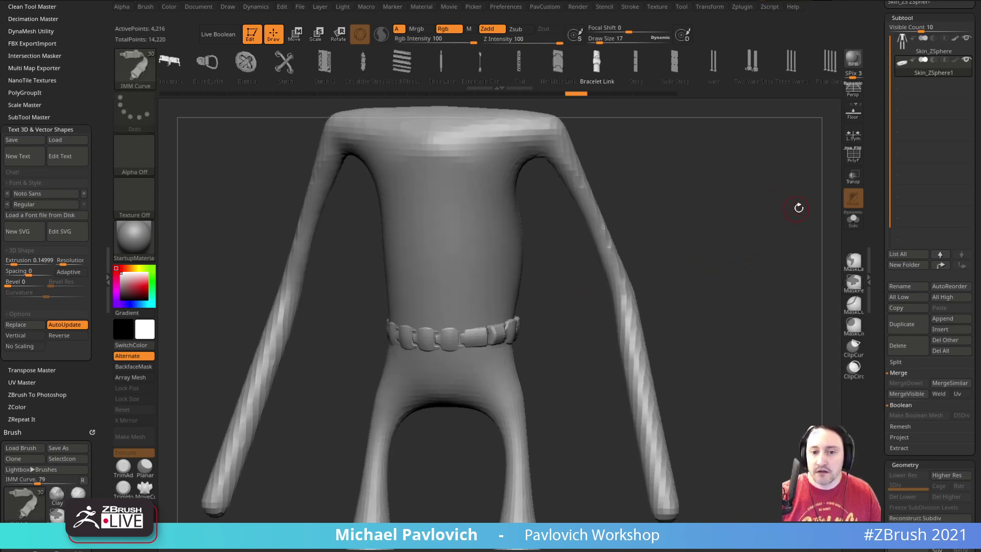
Undo the bracelet links and their framed curve back to the plain waist band, and show its wireframe.
key("ctrl+z")
key("ctrl+z")
key("ctrl+z")
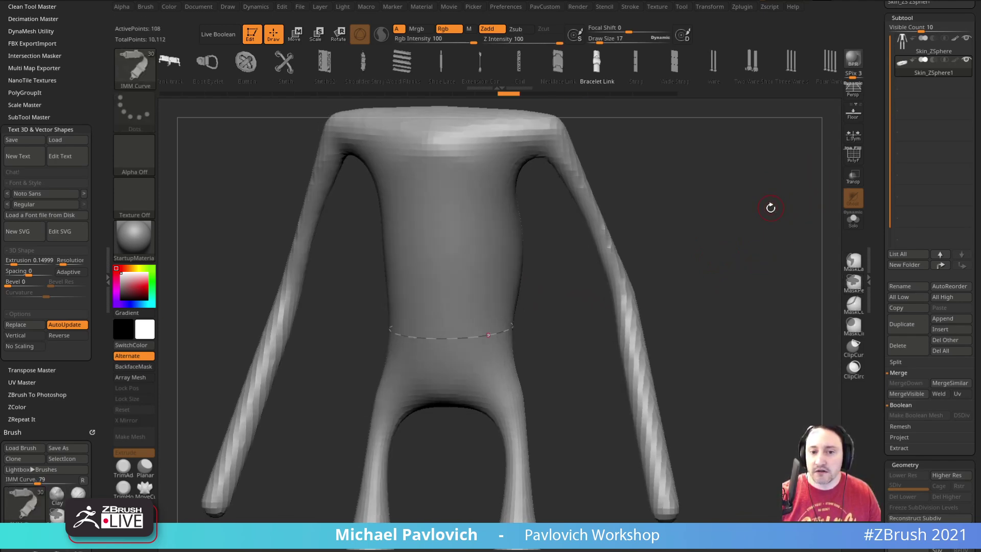
key("ctrl+z")
key("ctrl+z")
key("shift+f")
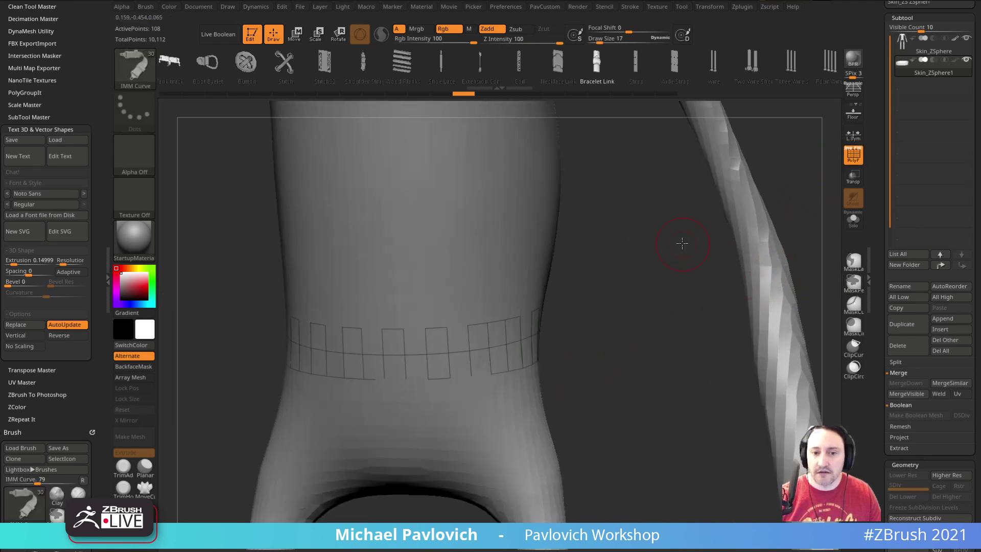
Thicken the waist band with the ZModeler brush's QMesh action targeting All Polygons, and set the draw size to 2.
left_click_drag(683, 243, 687, 316)
key("b")
key("z")
key("m")
key("space")
left_click(499, 256)
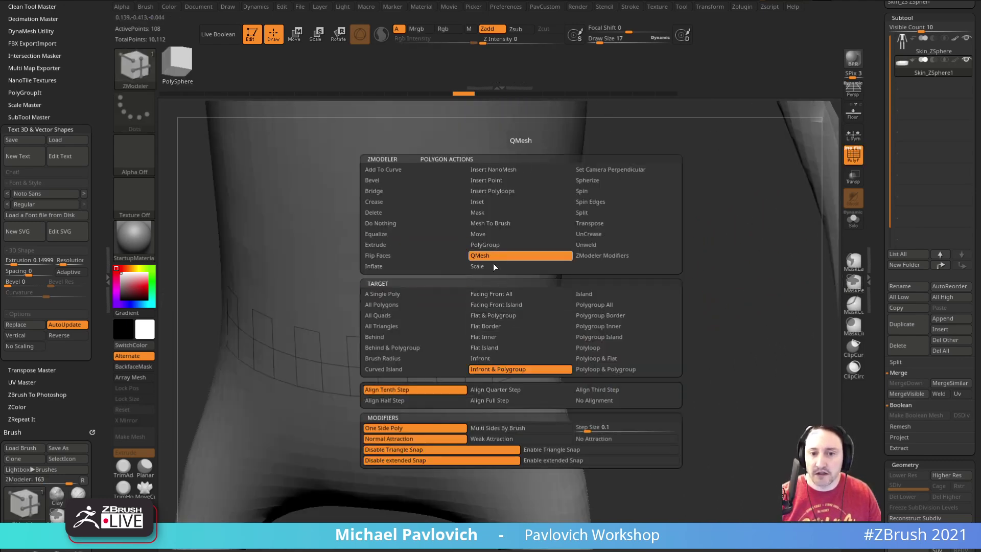
left_click(417, 305)
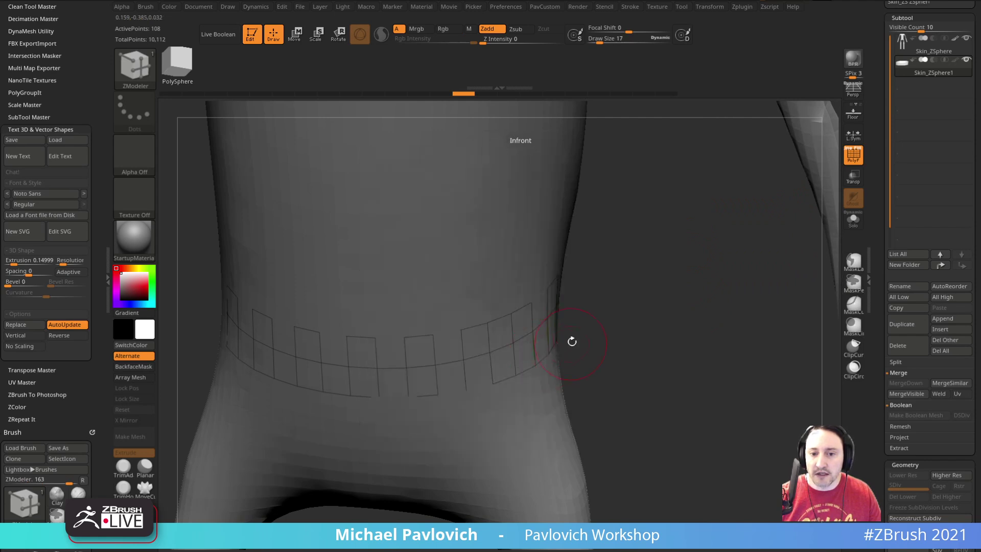
left_click_drag(519, 330, 624, 318)
key("s")
left_click_drag(595, 360, 582, 325)
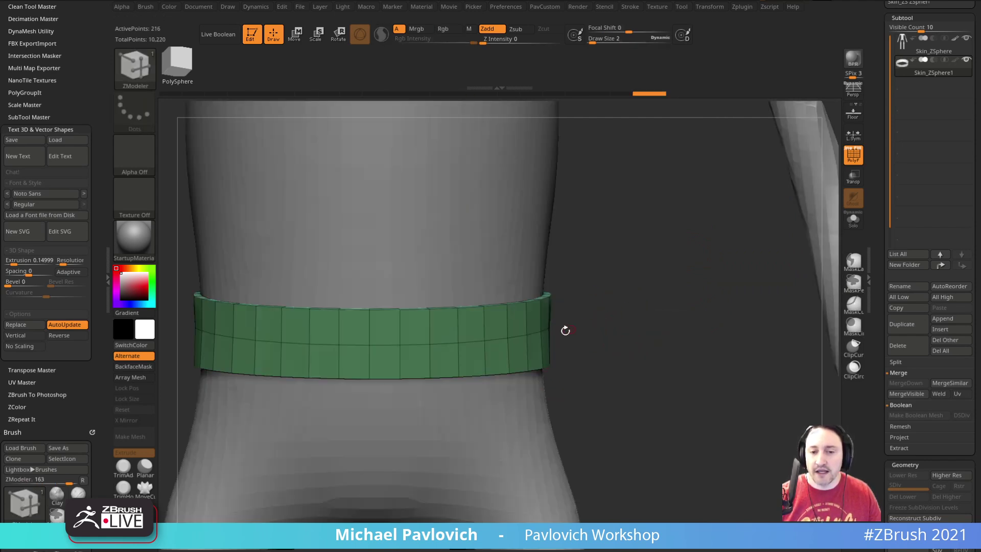
mouse_move(680, 266)
left_mouse_down("alt")
mouse_move(710, 311)
mouse_move(805, 282)
left_mouse_up("alt")
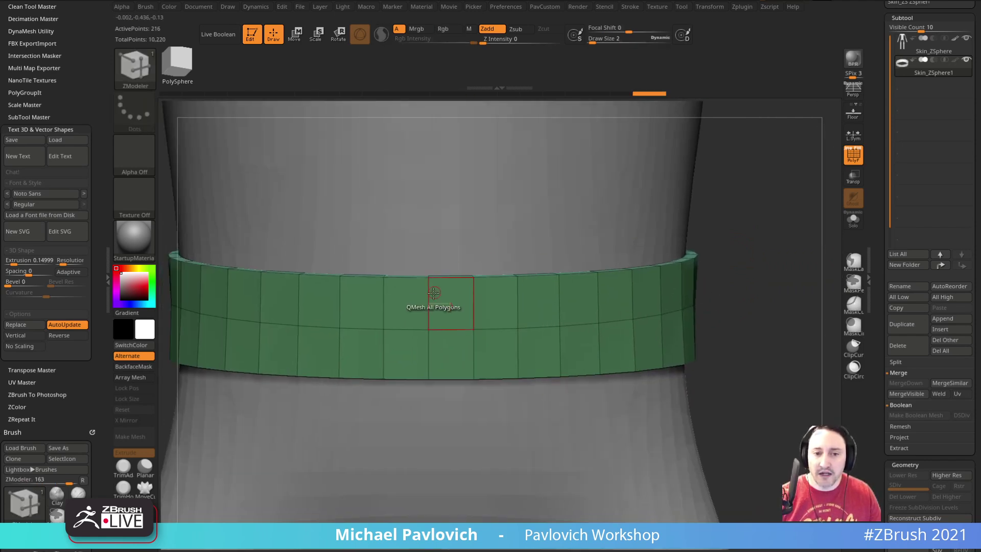
Bevel the vertical edge loop at the front of the band with the EdgeLoop Complete target, and isolate the band.
key("space")
left_click(343, 279)
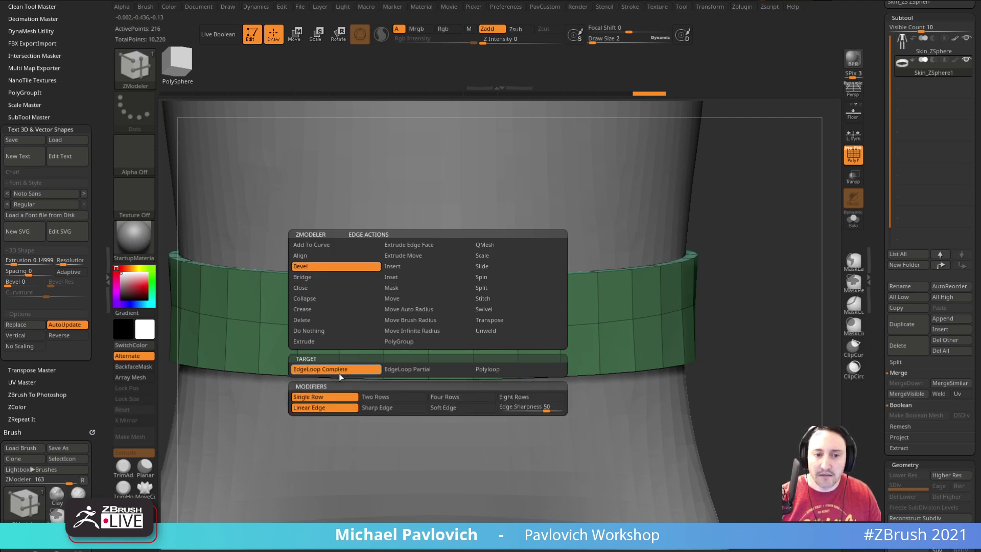
left_click(338, 372)
left_click(429, 327)
left_click(852, 219)
left_click_drag(828, 223, 489, 332)
Cut the bevelled strip out of the band with QMesh on Polygroup All, and widen the resulting gap.
key("space")
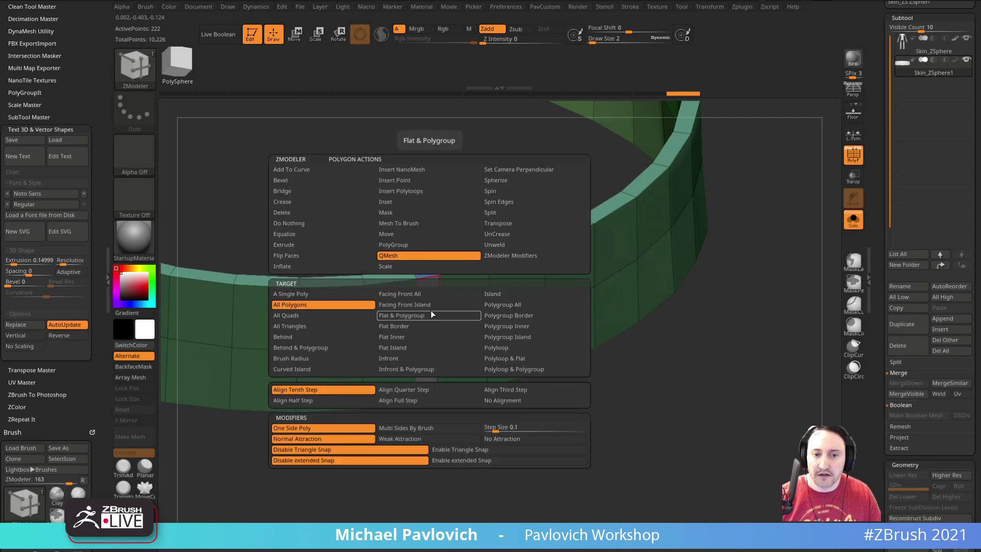
left_click(430, 311)
left_click(475, 309)
key("space")
left_click(512, 308)
left_click(426, 312)
left_click_drag(690, 390, 703, 449)
left_click_drag(648, 354, 526, 469)
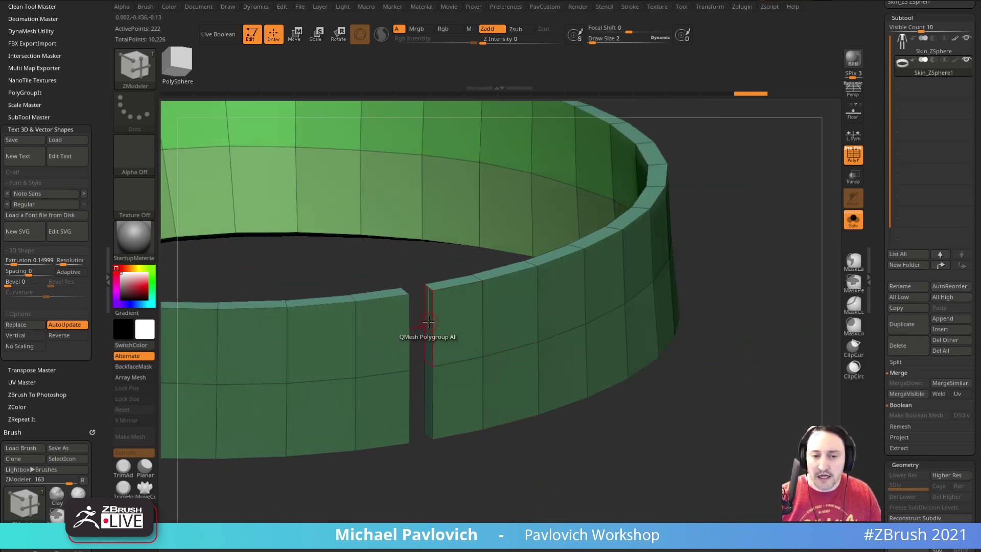
left_click_drag(450, 314, 473, 379)
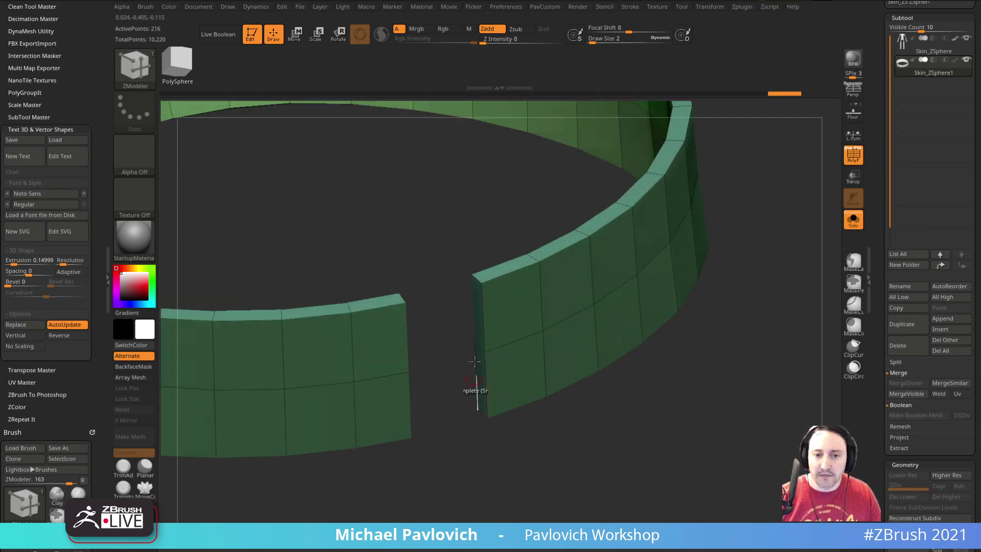
Delete the end-cap faces on both sides of the band's gap with the A Single Poly target.
key("space")
left_click_drag(478, 317, 476, 379, "alt")
key("space")
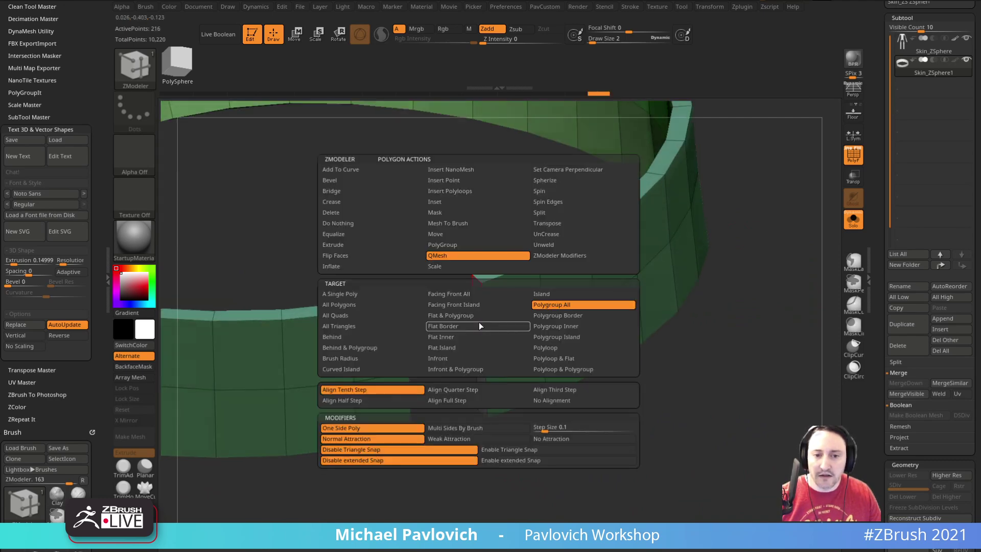
mouse_move(440, 315)
left_mouse_down()
mouse_move(397, 336)
mouse_move(464, 392)
left_mouse_up()
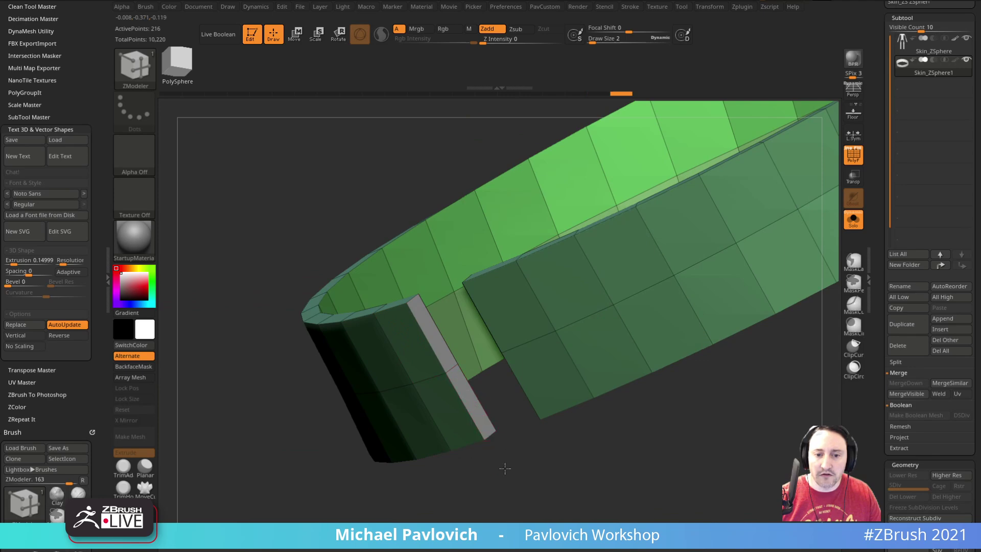
left_click_drag(495, 464, 504, 315)
key("space")
left_click(398, 212)
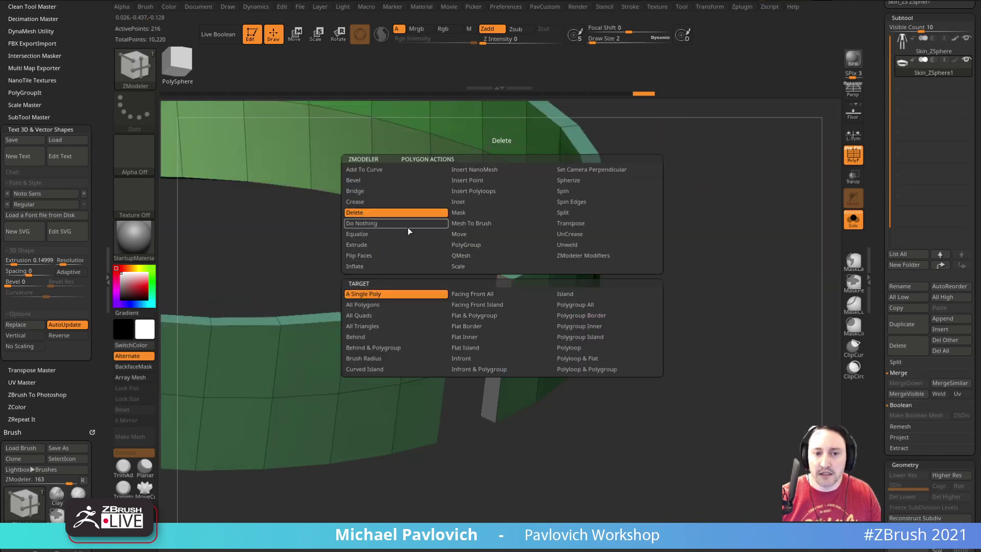
left_click(498, 320)
left_click_drag(459, 296, 396, 388)
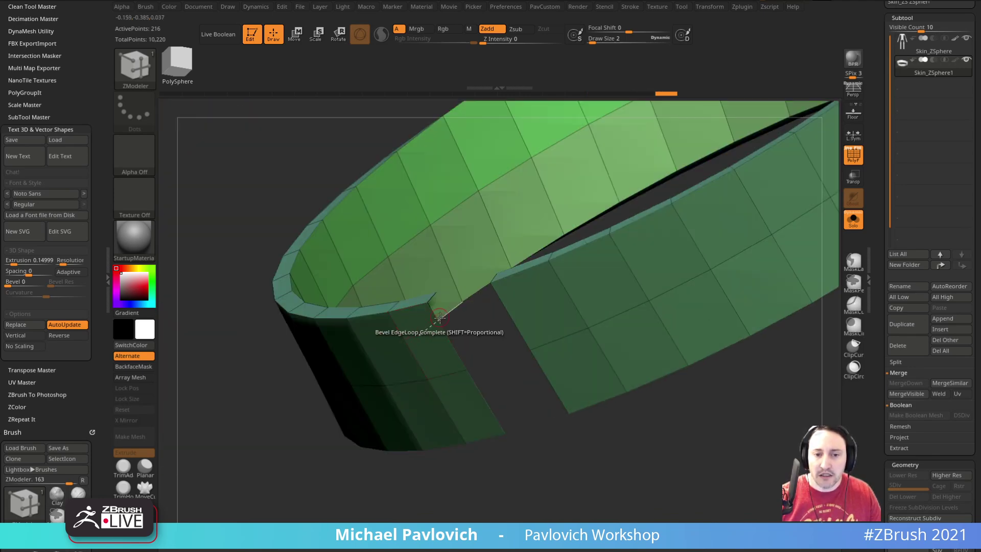
Close the gap in the band by bridging its two open ends with the Two Holes target.
left_click_drag(490, 480, 508, 327)
key("space")
left_click(422, 277)
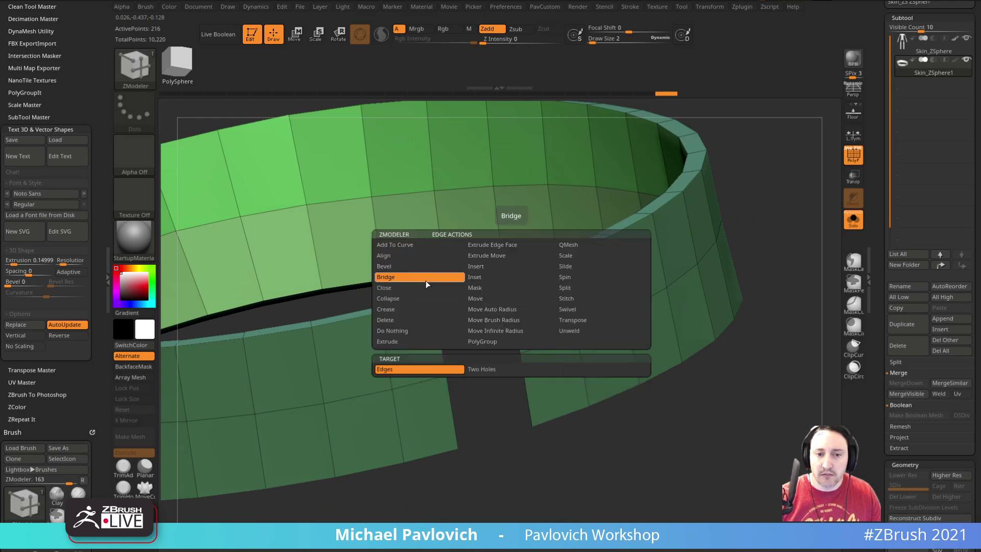
left_click(474, 370)
left_click(510, 314)
left_click(438, 321)
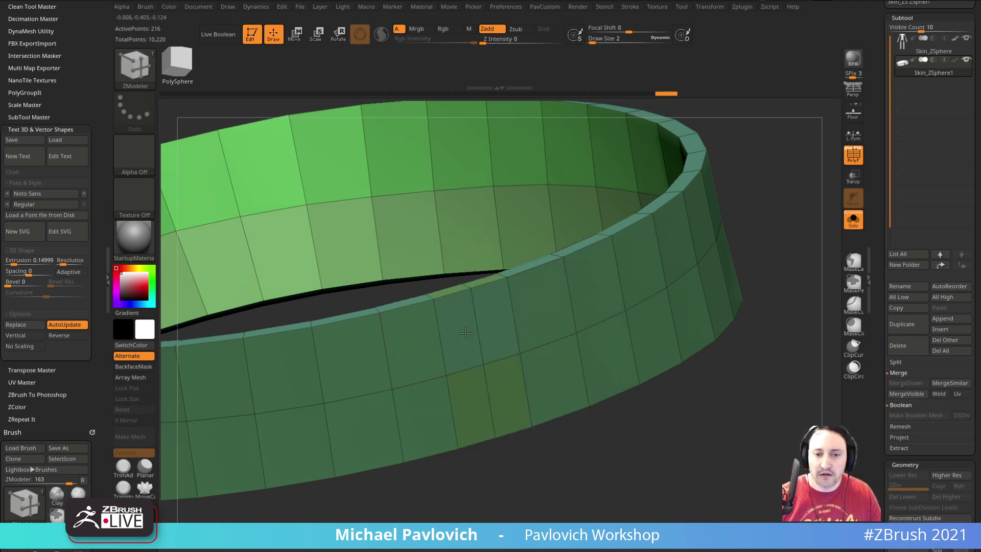
Show the closed band on the full body without the wireframe and examine how it sits at the waist.
key("space")
left_click(469, 266)
left_click(478, 328, "alt")
right_click_drag(496, 330, 652, 272, "ctrl")
key("2")
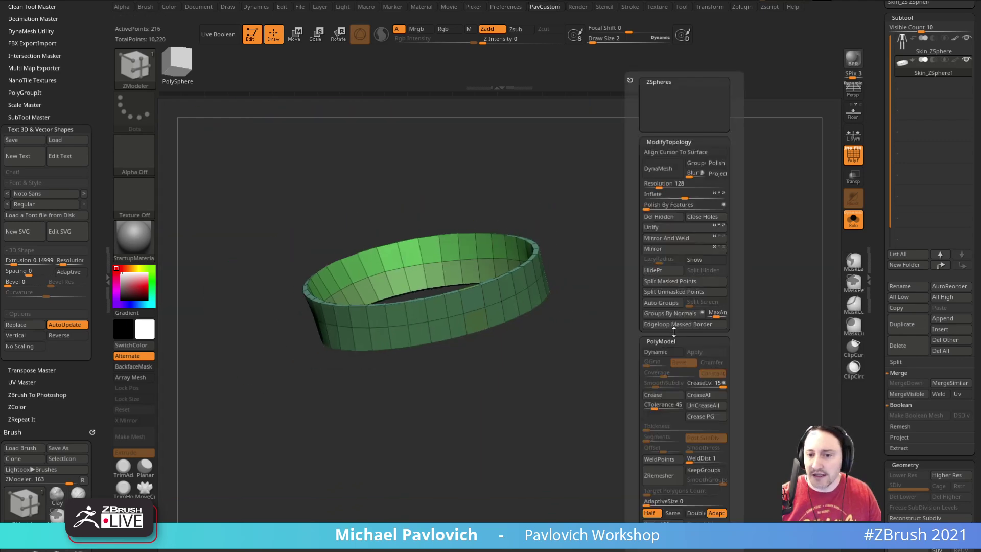
right_click_drag(671, 313, 709, 378)
left_click(853, 220)
left_click(853, 156)
right_click_drag(816, 200, 772, 228)
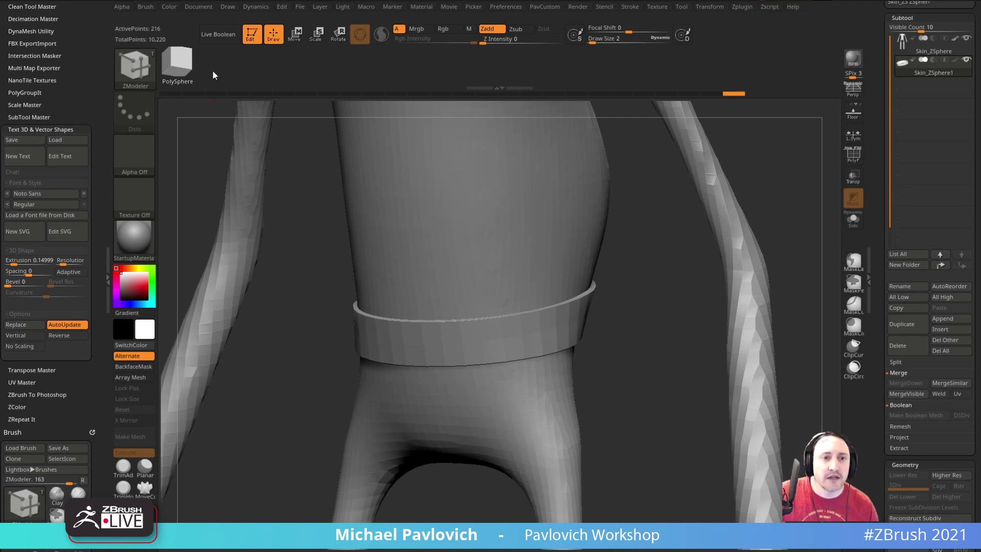
Clear the canvas and draw a Plane3D primitive in Edit mode.
left_click(261, 33)
key("ctrl+n")
left_click_drag(884, 80, 884, 372)
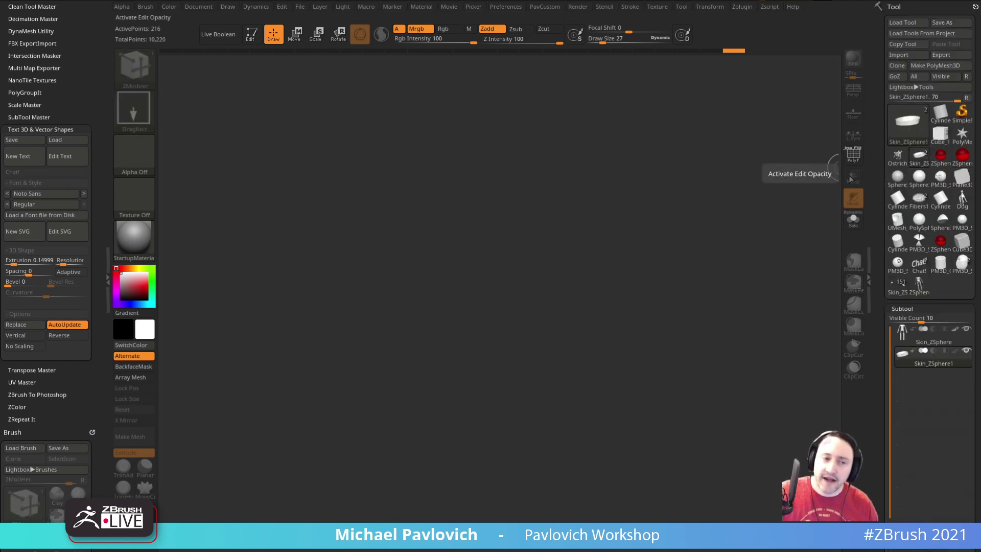
left_click(908, 123)
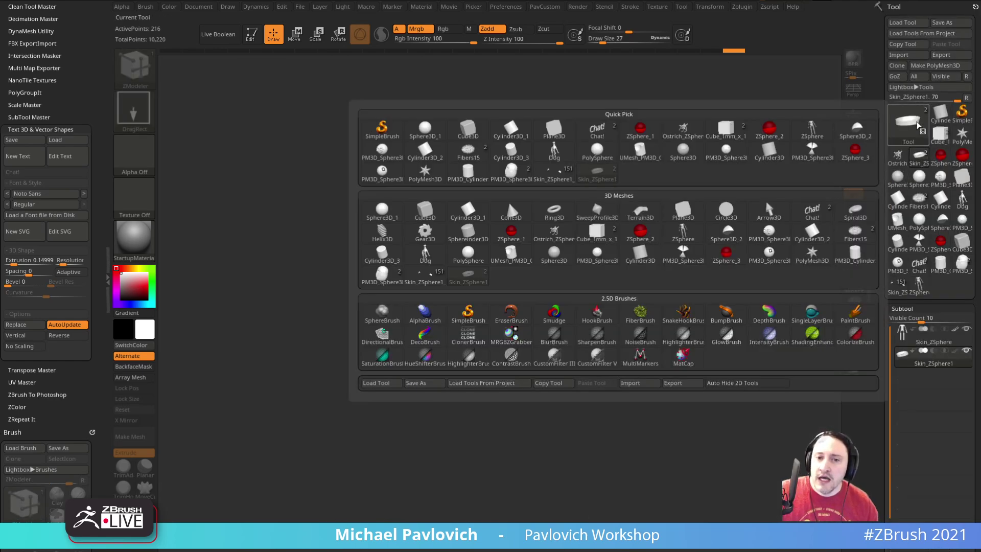
left_click(554, 129)
left_click_drag(488, 243, 534, 392)
left_click(252, 33)
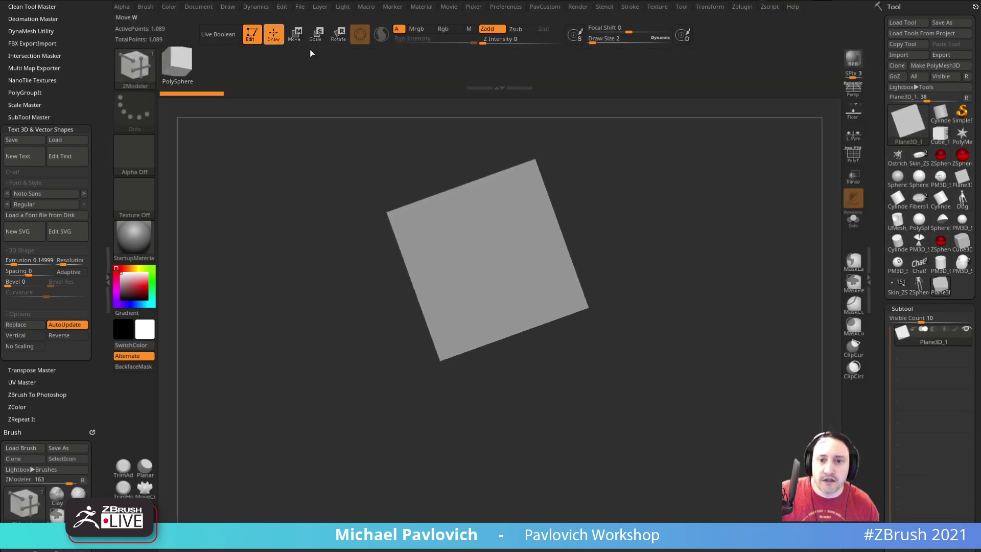
Convert the plane to a PolyMesh3D, frame it in a straight front view, and choose the ZModeler brush.
left_click(938, 65)
left_click_drag(776, 174, 766, 180, "shift")
key("b")
key("z")
key("m")
key("f")
left_click_drag(695, 188, 692, 249, "alt")
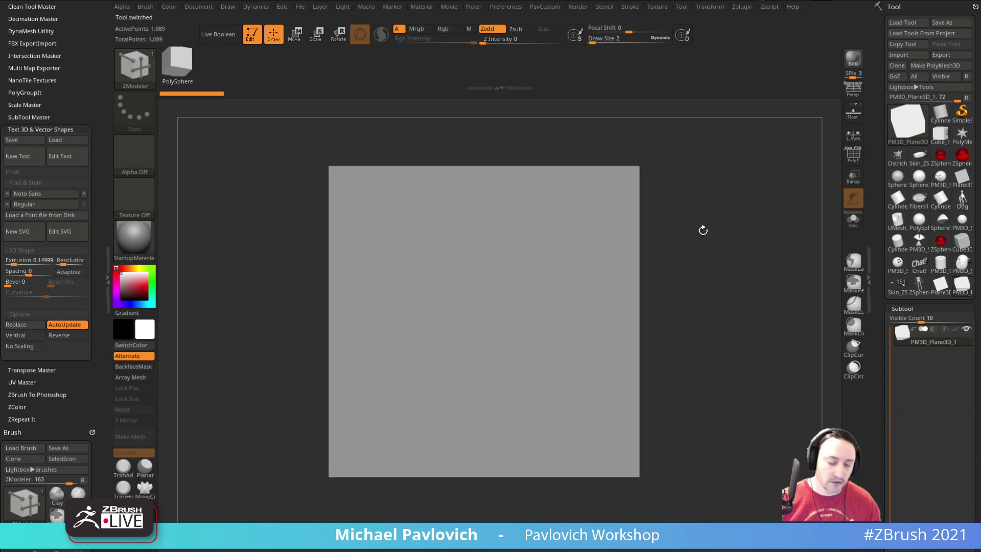
left_click_drag(882, 317, 882, 180)
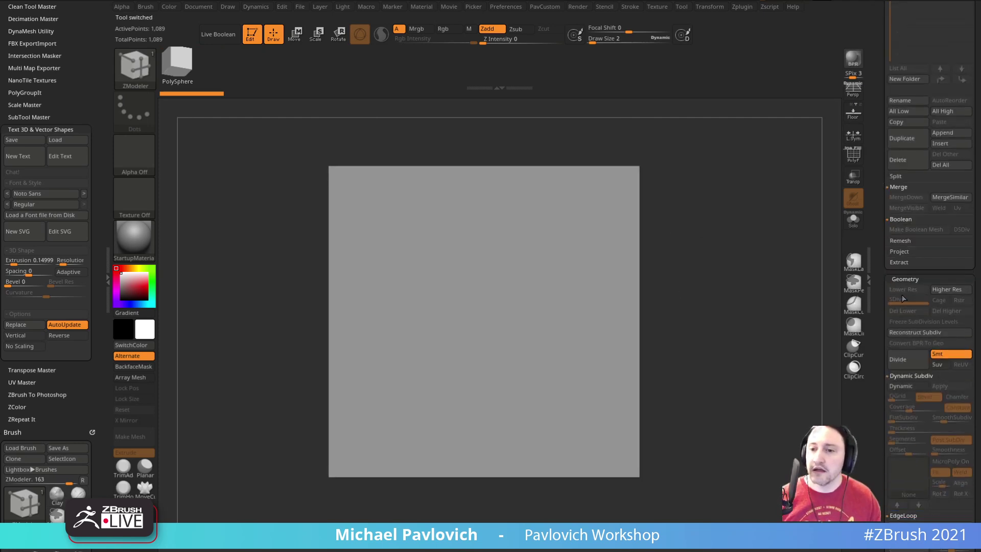
Divide the plane up to subdivision level 3 without smoothing, and choose the Standard brush.
left_click(909, 362)
left_click(908, 363)
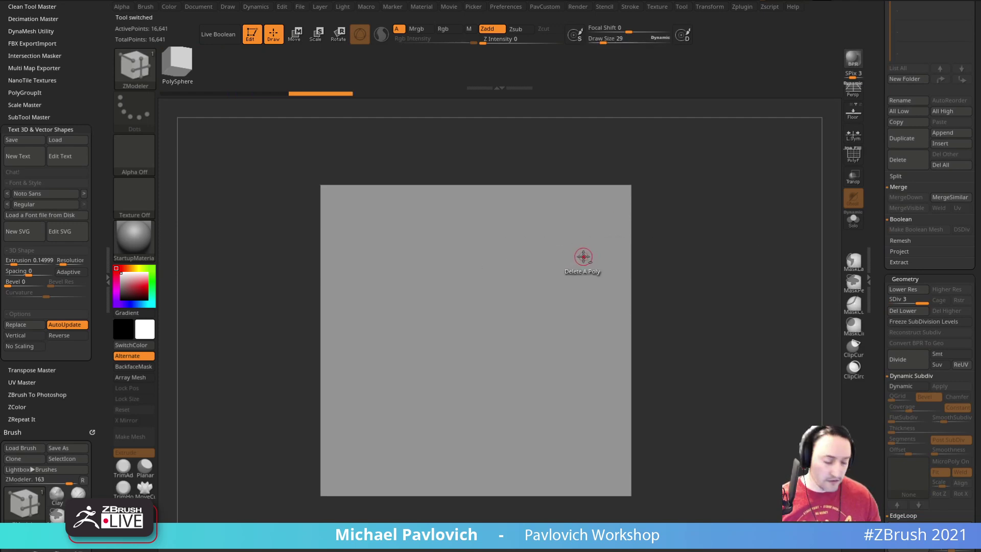
key("b")
key("s")
key("t")
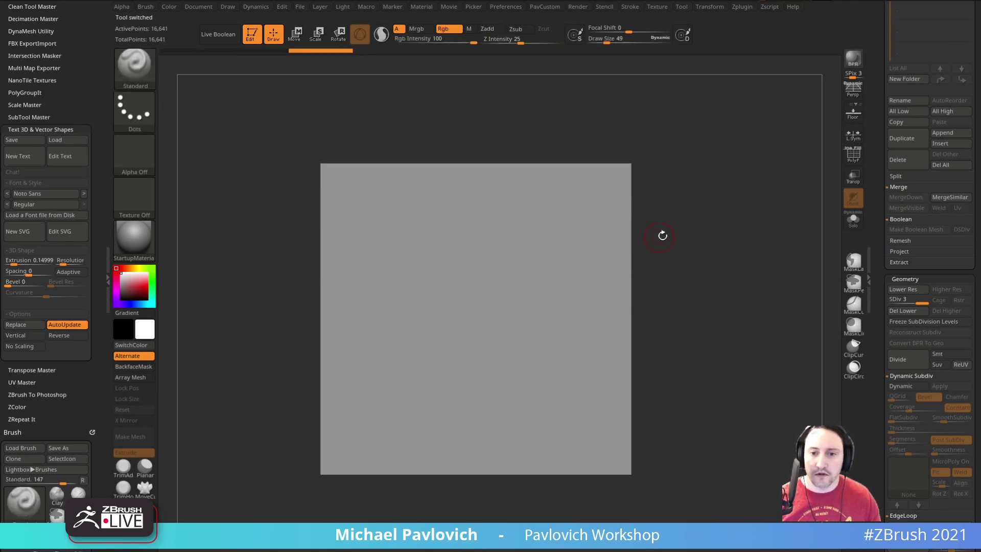
Switch the Standard brush from Rgb to Zadd, test a stroke across the plane's side edge, and undo it.
left_click(449, 29)
left_click_drag(581, 248, 647, 219)
key("ctrl+z")
Set the brush's curve WrapMode to 2, test a stroke running off the plane's edge, and undo it.
left_click(71, 71)
left_click_drag(78, 399, 79, 191)
left_click_drag(79, 495, 70, 174)
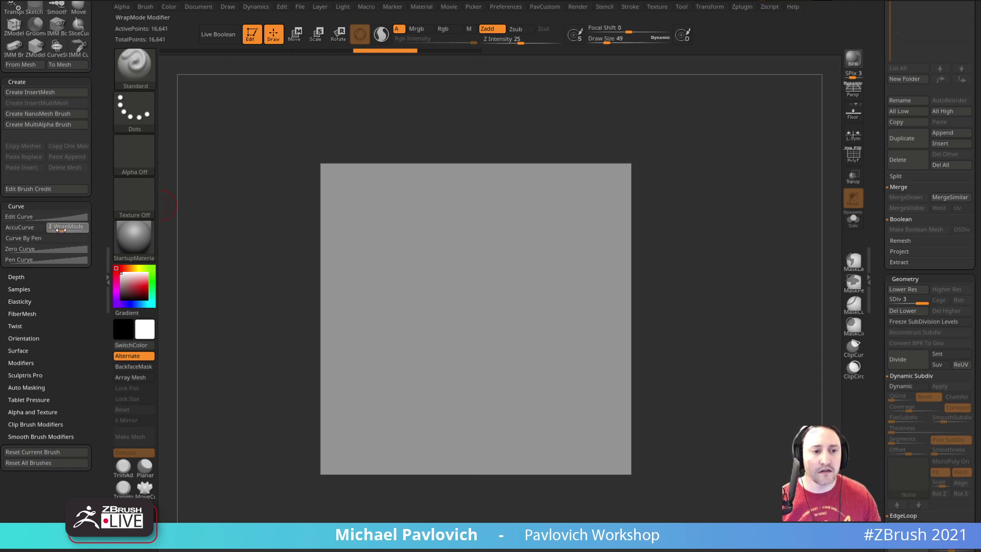
mouse_move(585, 215)
left_mouse_down()
mouse_move(672, 176)
mouse_move(658, 191)
left_mouse_up()
key("ctrl+z")
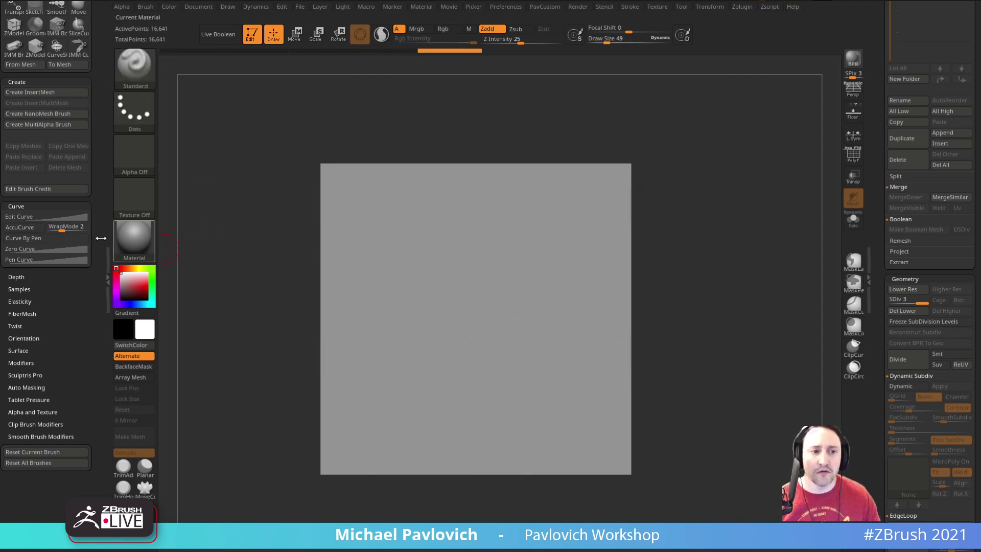
Set the brush's curve WrapMode to 1, test a stroke running off the plane's edge, and undo it.
left_click_drag(62, 230, 56, 230)
mouse_move(569, 227)
left_mouse_down()
mouse_move(643, 169)
mouse_move(544, 322)
mouse_move(394, 263)
mouse_move(467, 429)
mouse_move(632, 225)
mouse_move(697, 237)
left_mouse_up()
key("ctrl+z")
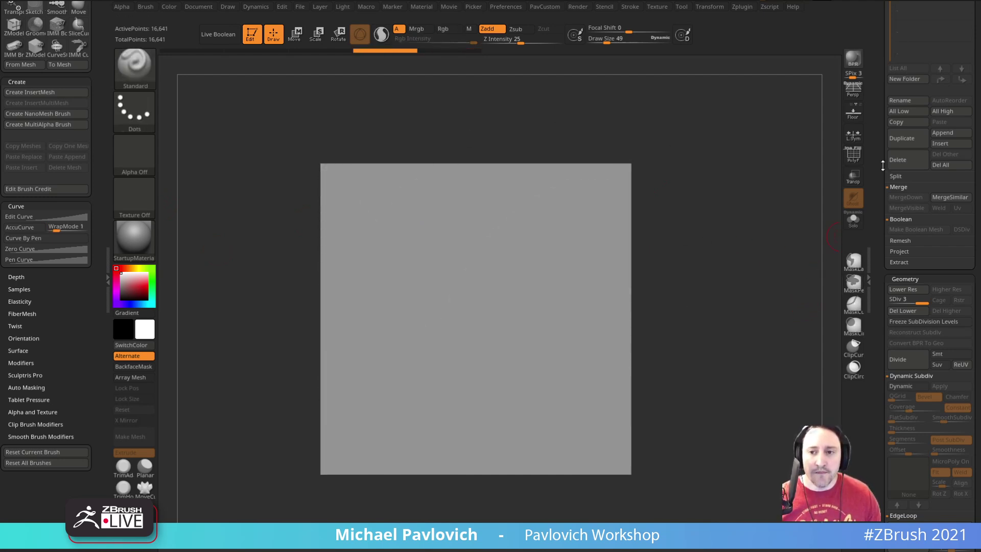
Check the plane's wireframe briefly, try one more wrapping stroke over the plane's edge, and undo it.
left_click(860, 159)
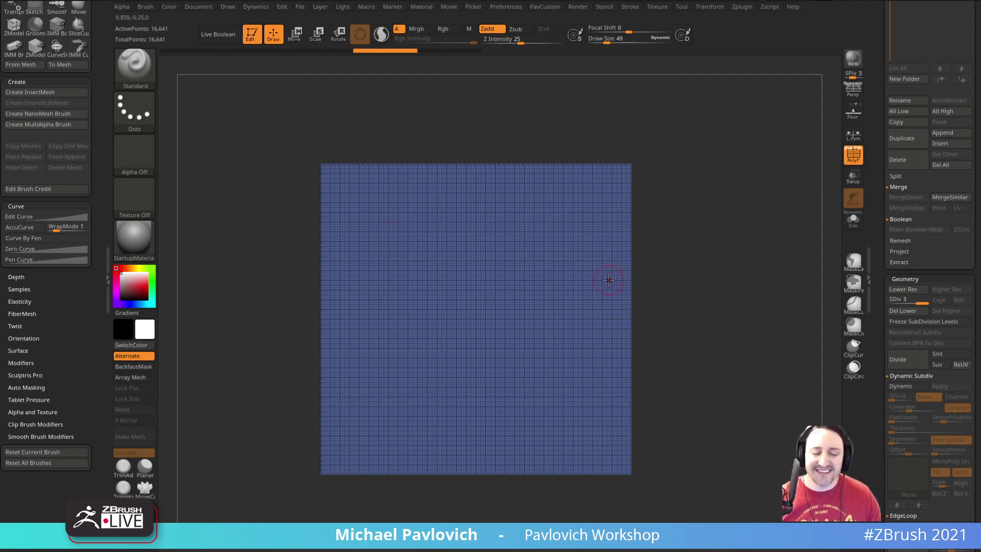
left_click(861, 154)
left_click_drag(754, 169, 747, 177, "alt")
mouse_move(533, 252)
left_mouse_down()
mouse_move(596, 158)
mouse_move(657, 180)
left_mouse_up()
key("ctrl+z")
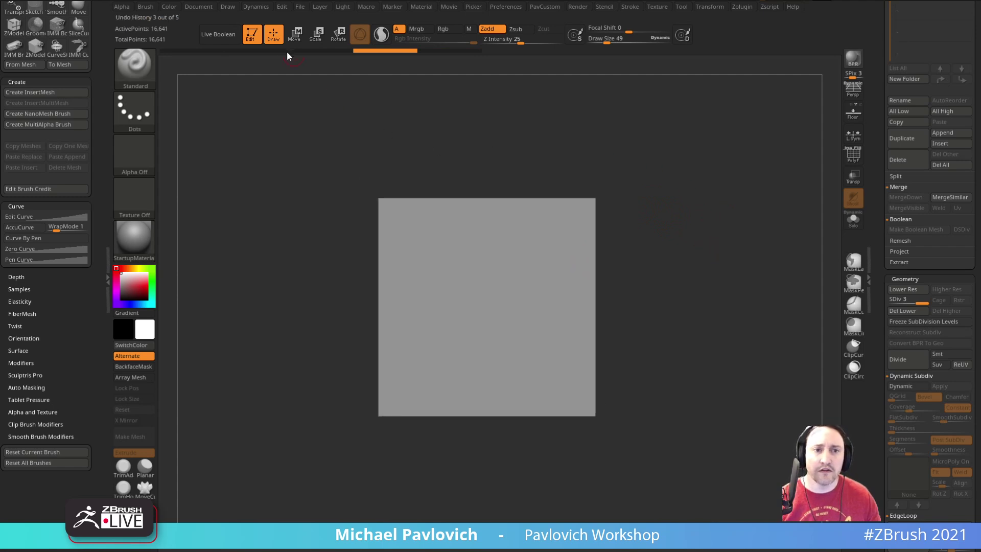
Clear the canvas, resize the document to 512 by 512 without proportion lock, and give it a lighter grey background.
left_click(252, 34)
key("ctrl+n")
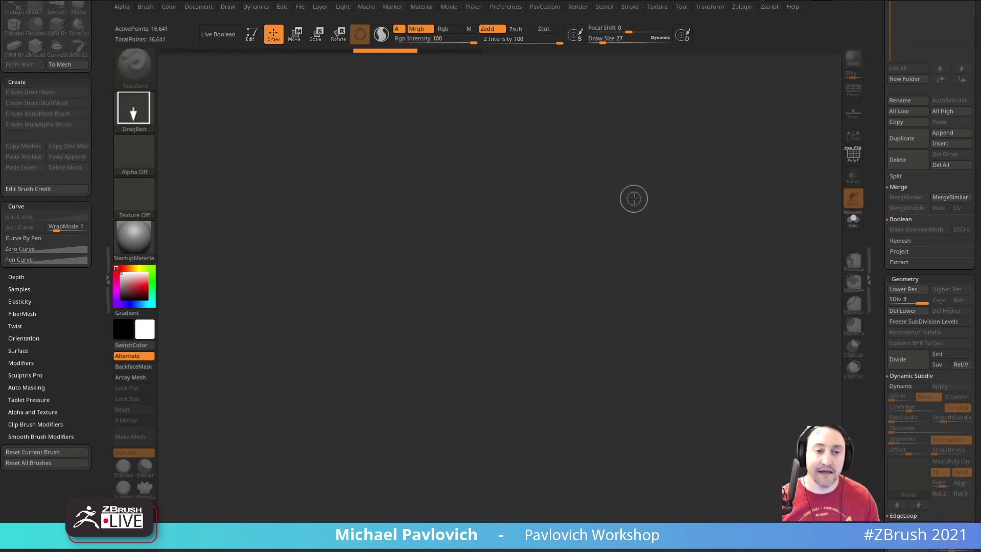
left_click(204, 8)
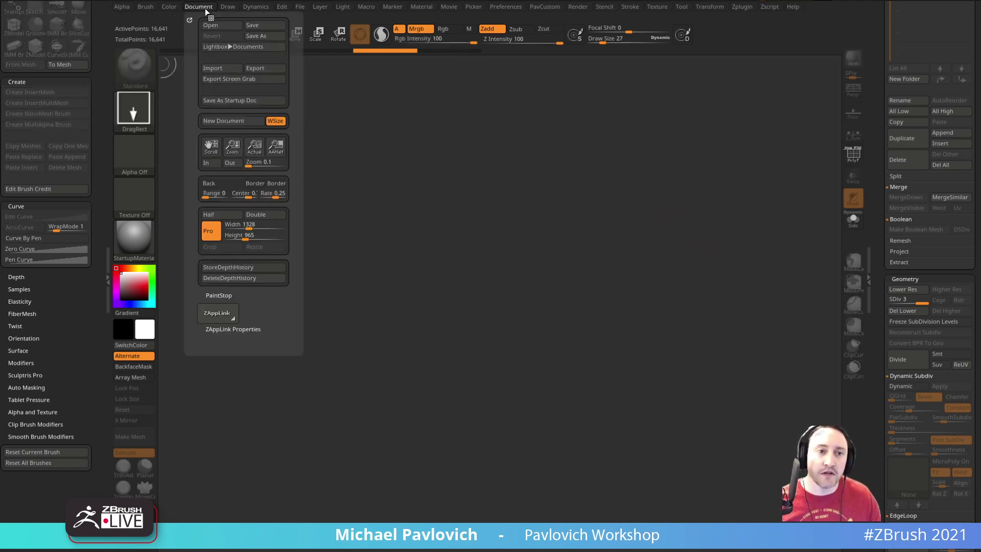
left_click(241, 225)
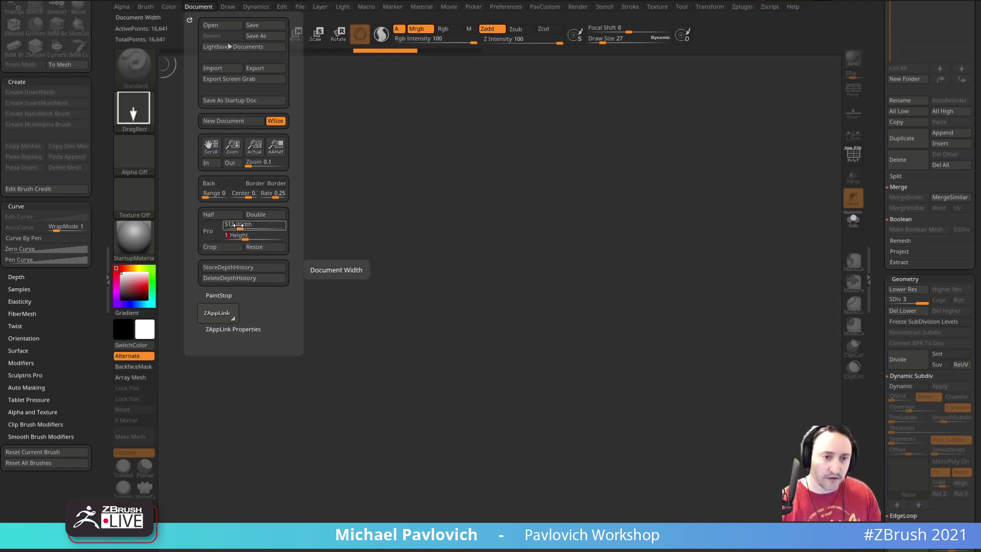
type("512")
key("Return")
left_click(253, 247)
left_click(485, 262)
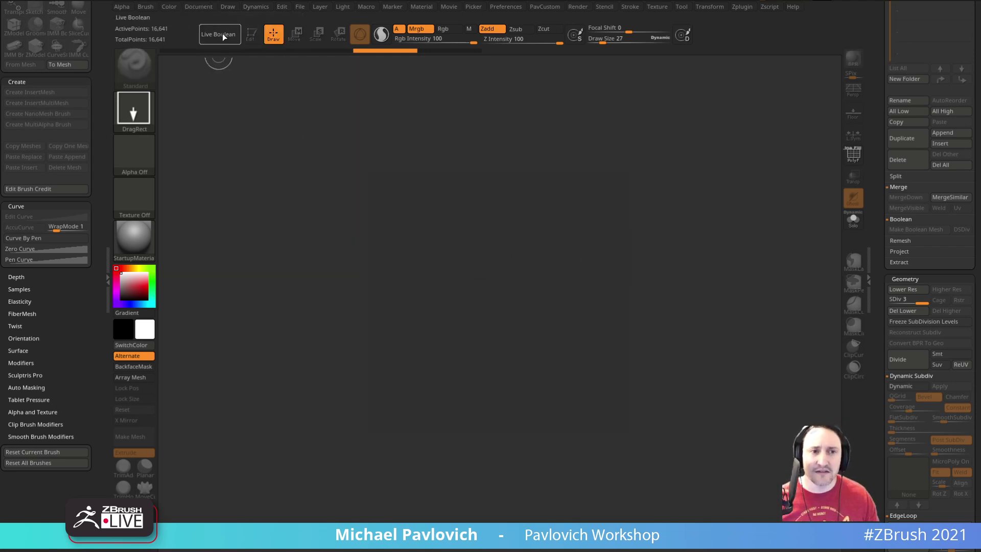
left_click(198, 7)
left_click_drag(212, 184, 120, 296)
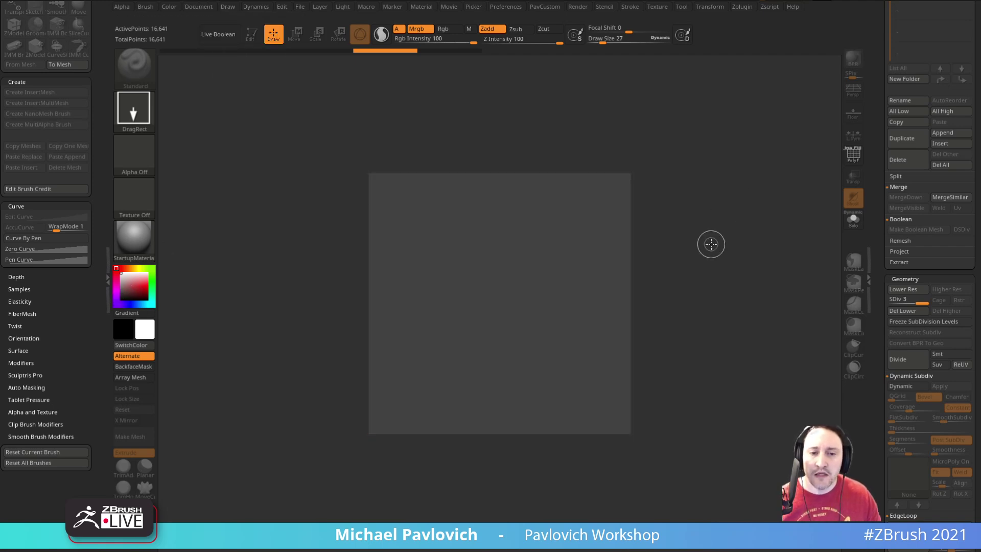
Draw the PolyMesh3D star on the canvas and snapshot it into four stars at different positions.
left_click_drag(877, 172, 880, 286)
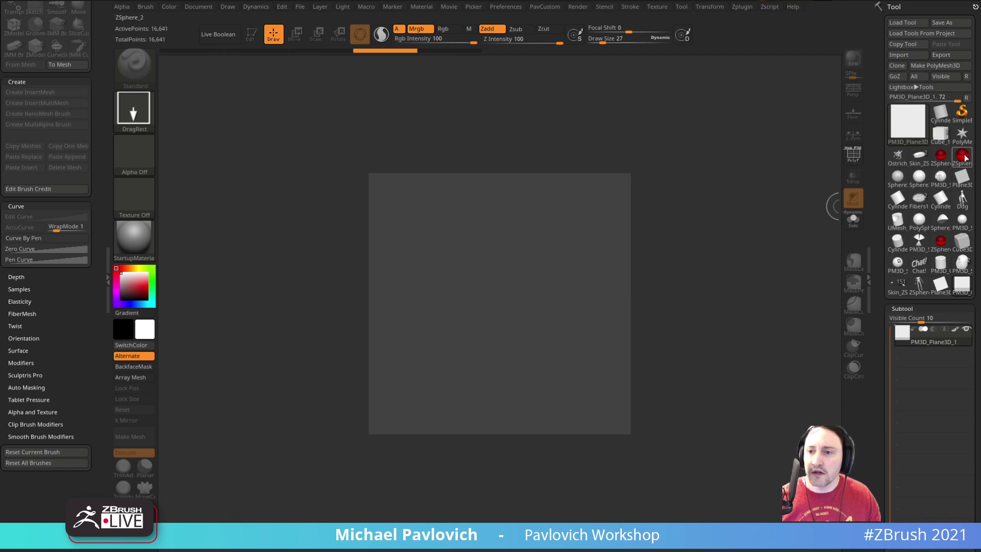
left_click(962, 134)
mouse_move(488, 281)
left_mouse_down()
mouse_move(562, 255)
mouse_move(601, 298)
mouse_move(516, 232)
mouse_move(610, 296)
left_mouse_up()
key("t")
key("shift+s")
key("shift+s")
left_click_drag(575, 358, 656, 284, "alt")
key("shift+s")
left_click_drag(595, 317, 449, 444, "alt")
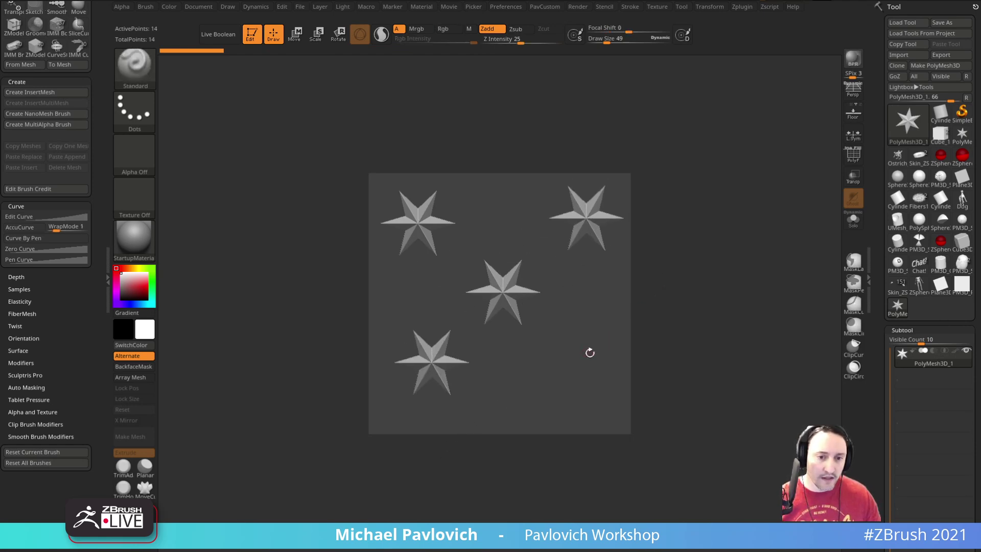
key("t")
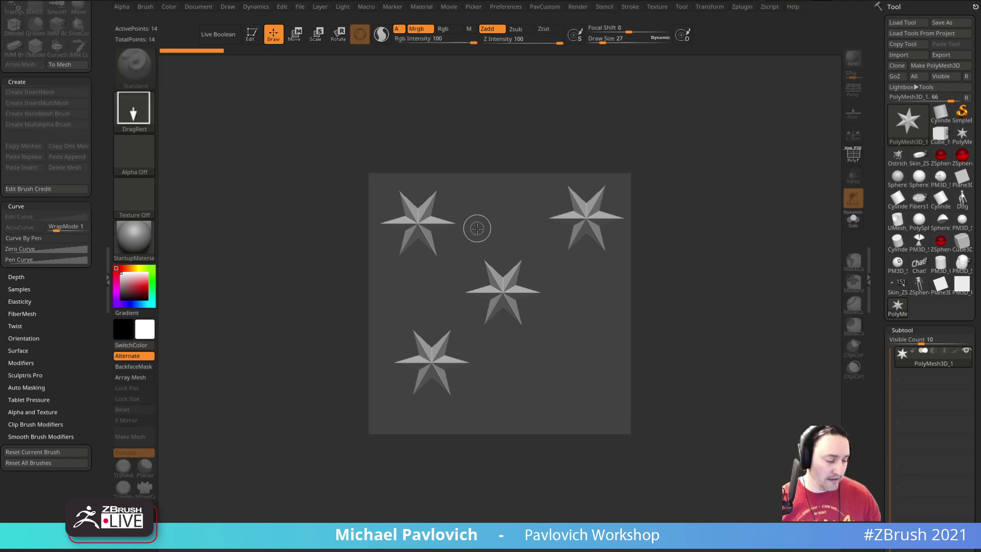
Offset the tiling canvas so the stars wrap around, and fill the gaps with three Sphere3D copies using snapshots.
mouse_move(482, 236)
left_mouse_down()
mouse_move(639, 377)
mouse_move(618, 331)
mouse_move(760, 432)
mouse_move(665, 394)
mouse_move(510, 236)
mouse_move(563, 315)
mouse_move(580, 317)
left_mouse_up()
left_click(897, 177)
left_click_drag(431, 221, 447, 234)
key("t")
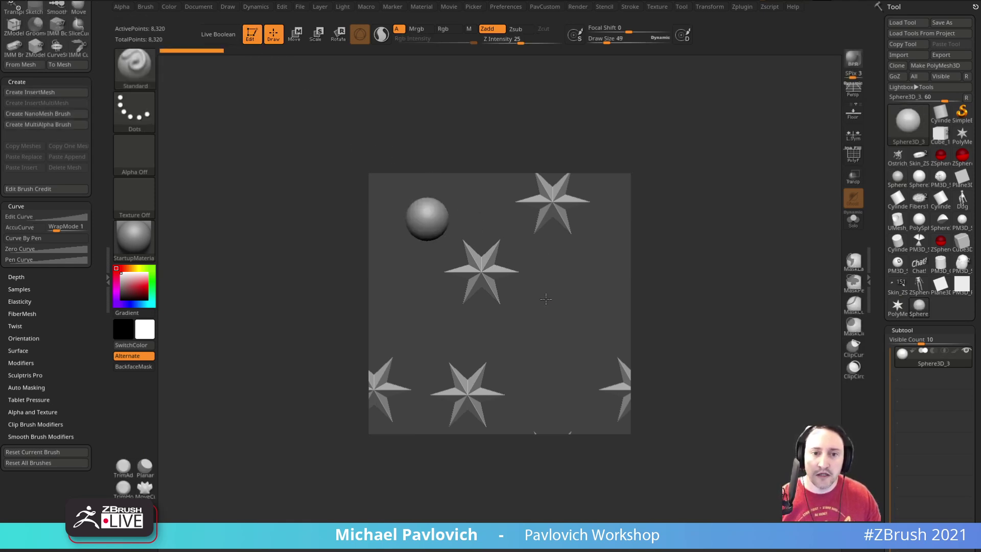
left_click_drag(567, 303, 553, 300, "alt")
key("shift+s")
left_click_drag(564, 259, 701, 312, "alt")
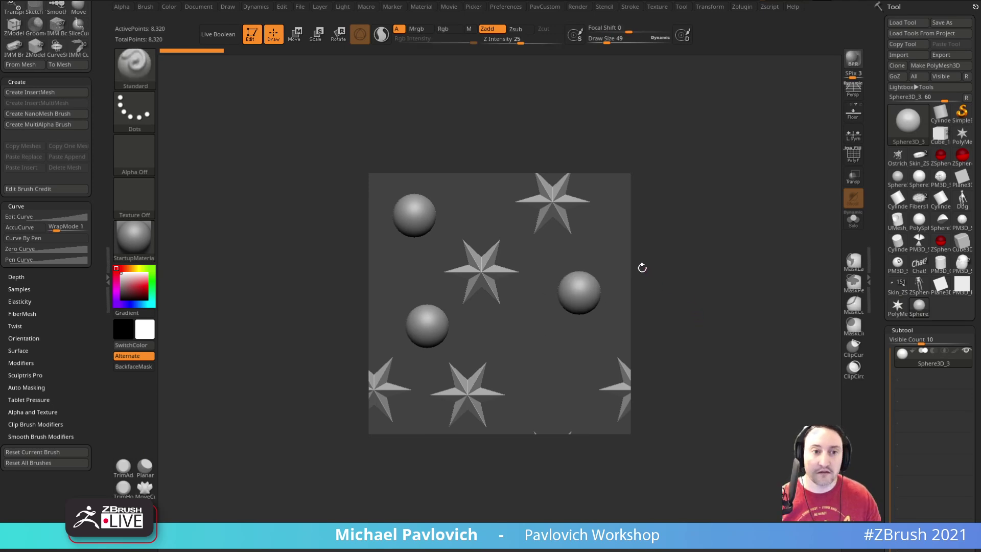
key("t")
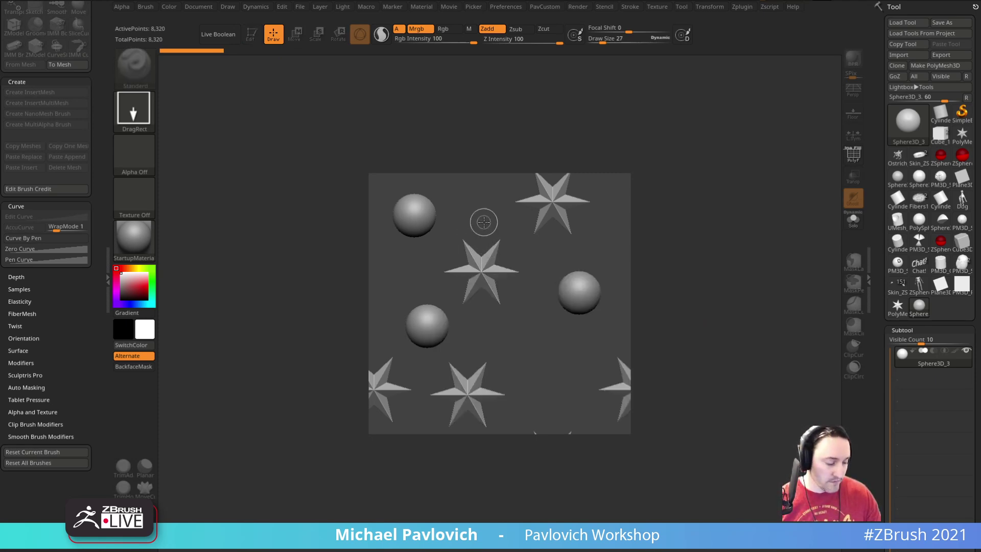
Offset the canvas diagonally to expose an empty area and draw an Arrow3D in its middle.
left_click_drag(480, 218, 642, 392)
left_click_drag(413, 202, 560, 366)
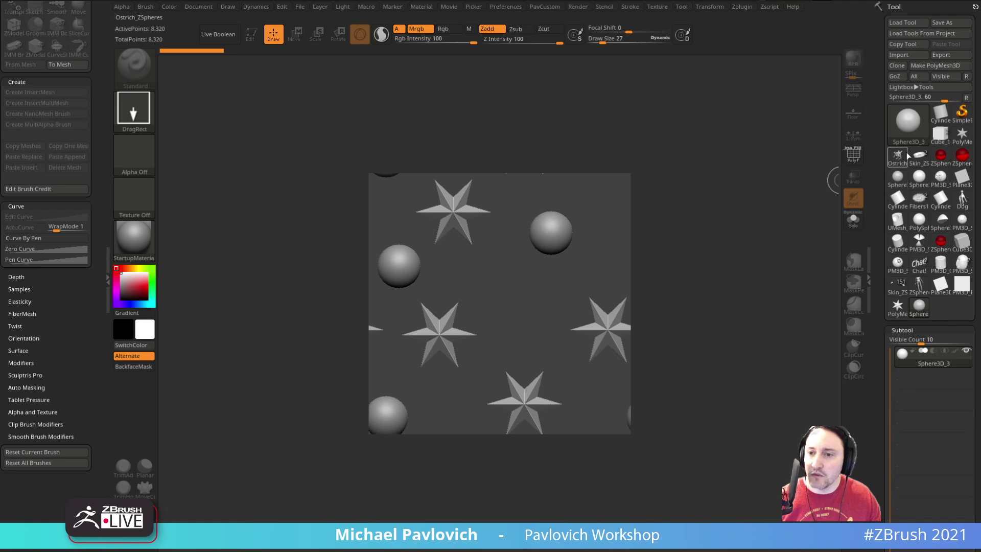
left_click(910, 127)
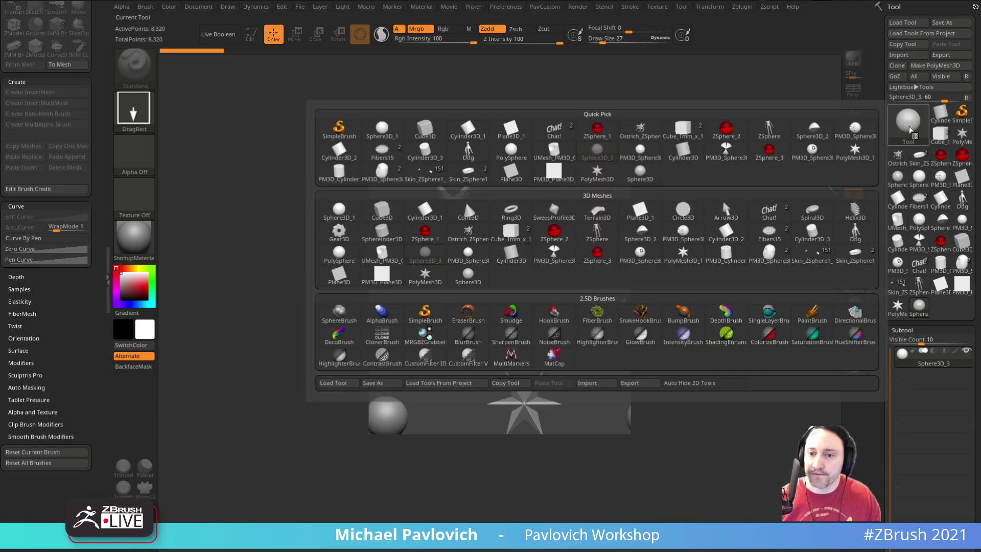
left_click(726, 211)
left_click_drag(518, 301, 602, 274)
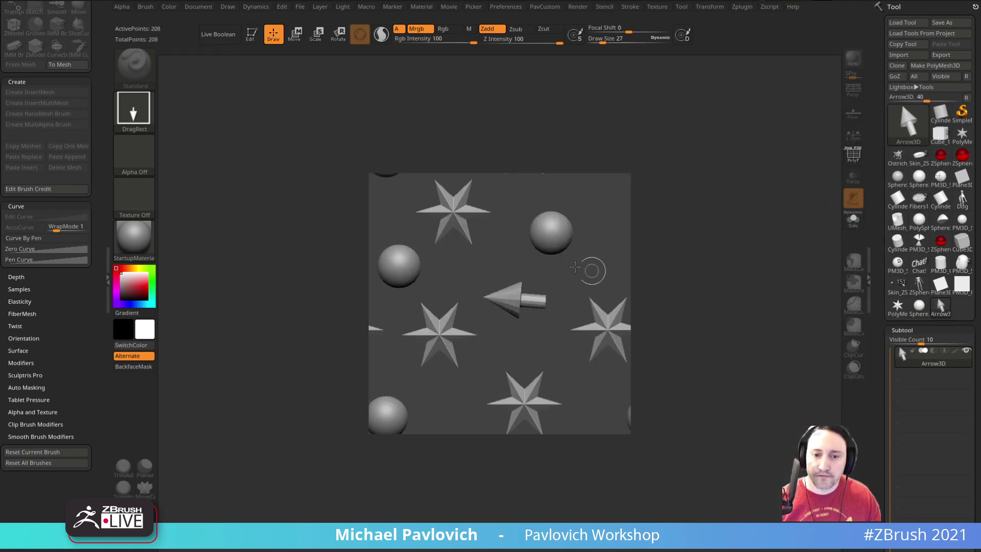
Convert the arrow to a PolyMesh3D, snapshot it pointing sideways, and snapshot a second copy pointing up above it.
left_click(251, 37)
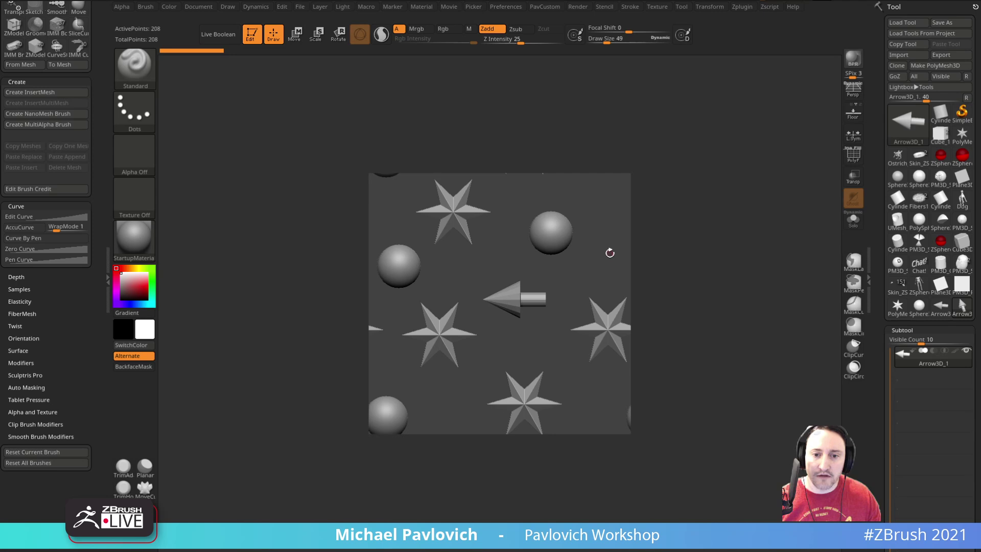
left_click_drag(608, 258, 604, 259)
left_click(935, 65)
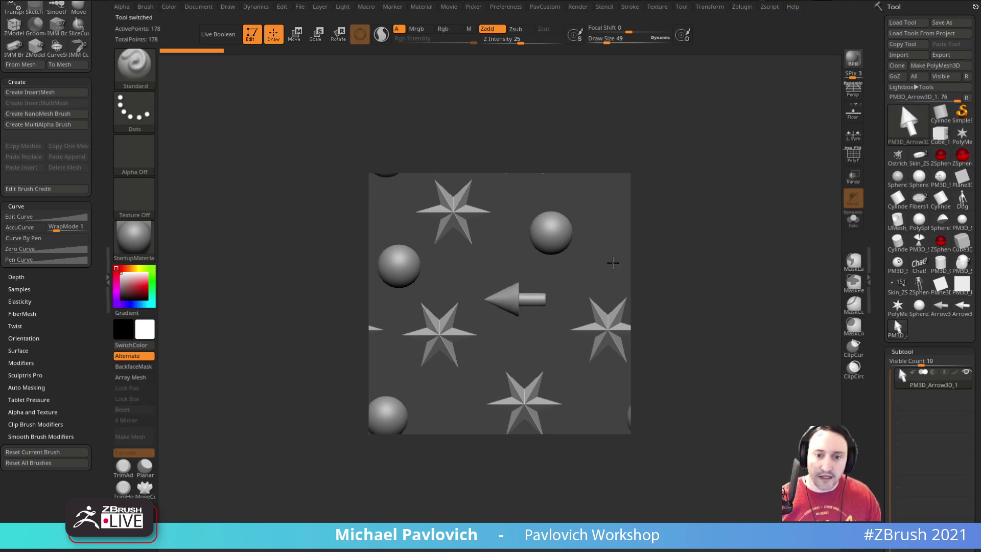
key("shift")
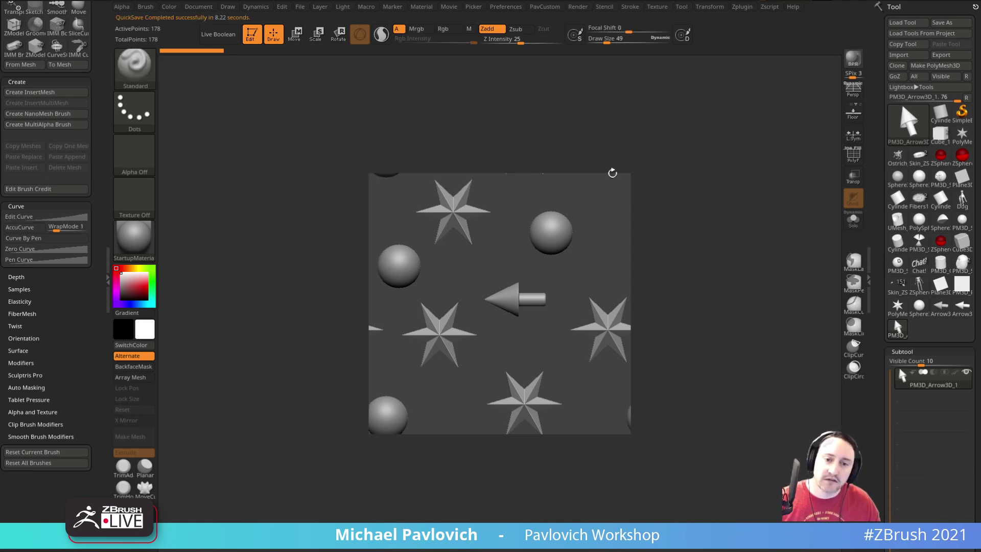
key("shift+s")
mouse_move(602, 275)
left_mouse_down("alt")
mouse_move(607, 250)
mouse_move(594, 230)
mouse_move(616, 245)
mouse_move(606, 257)
mouse_move(608, 235)
left_mouse_up("alt")
key("shift+s")
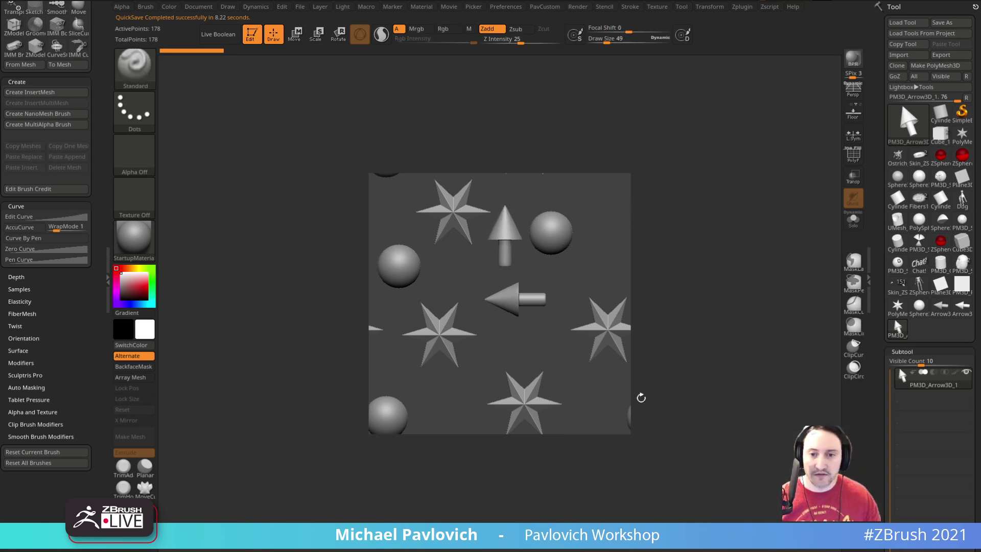
Leave Edit mode, offset the canvas once more, and grab the document as both a texture and an alpha.
left_click(251, 34)
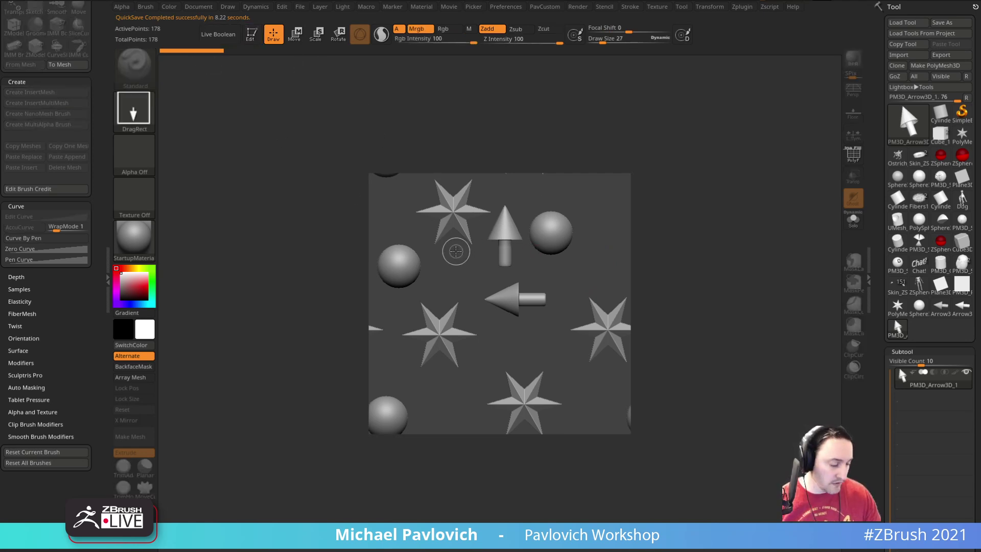
mouse_move(448, 246)
left_mouse_down()
mouse_move(636, 378)
mouse_move(546, 270)
mouse_move(643, 357)
left_mouse_up()
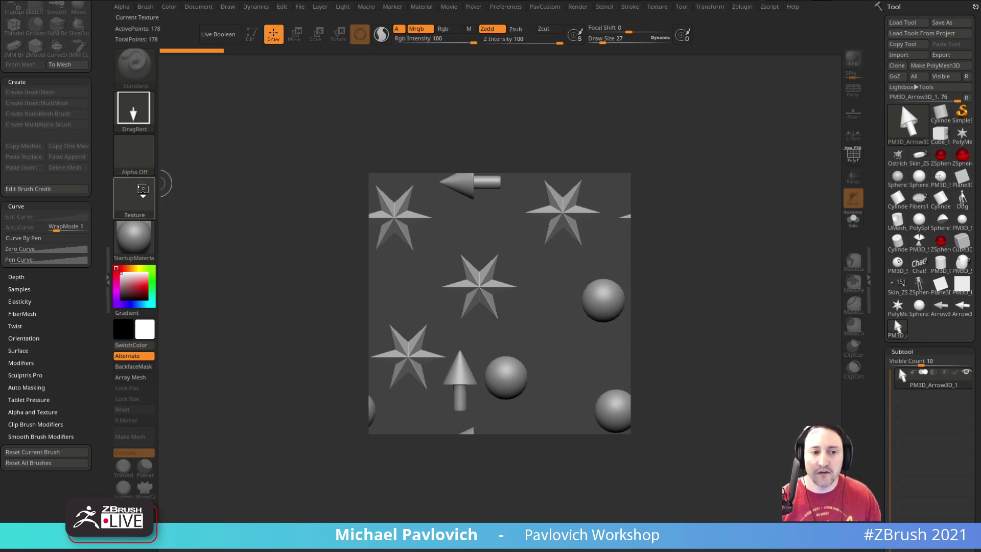
left_click(134, 198)
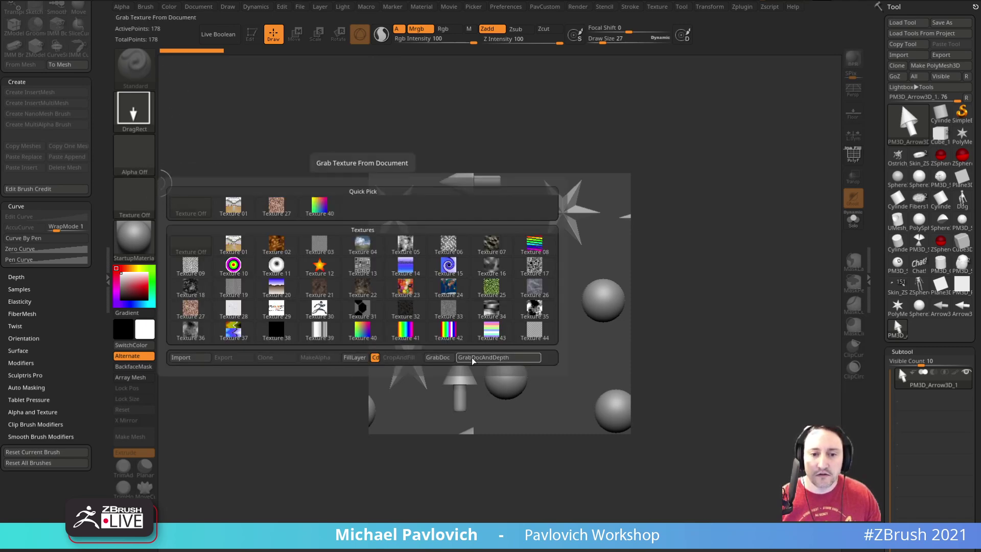
left_click(438, 357)
left_click(151, 162)
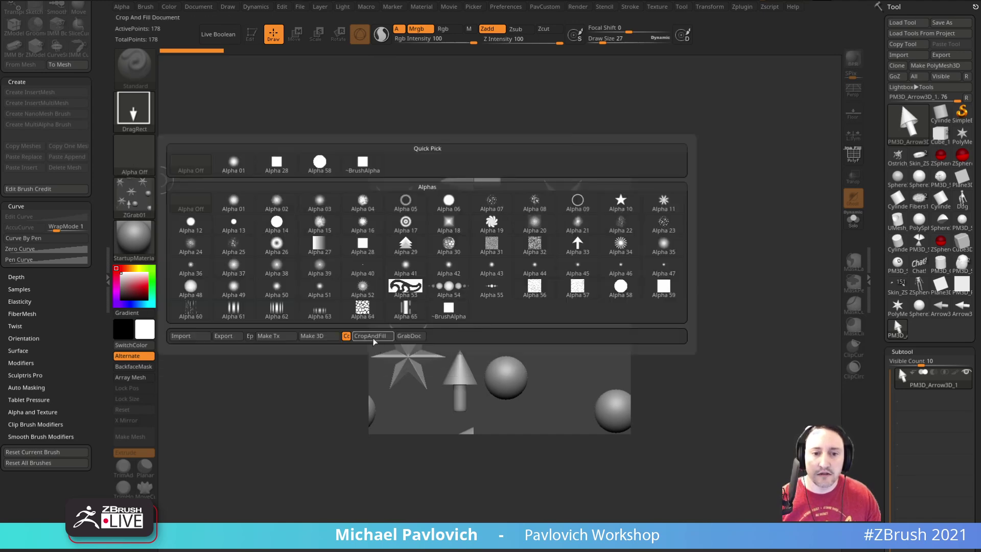
left_click(409, 336)
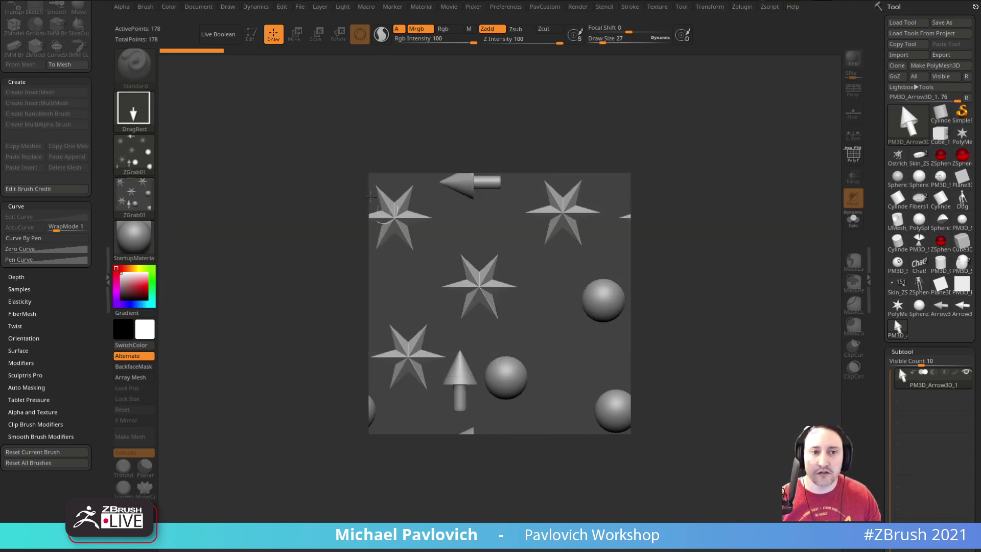
Create a new blank document in place of the canvas with the drawn stars, spheres and arrows.
left_click(198, 8)
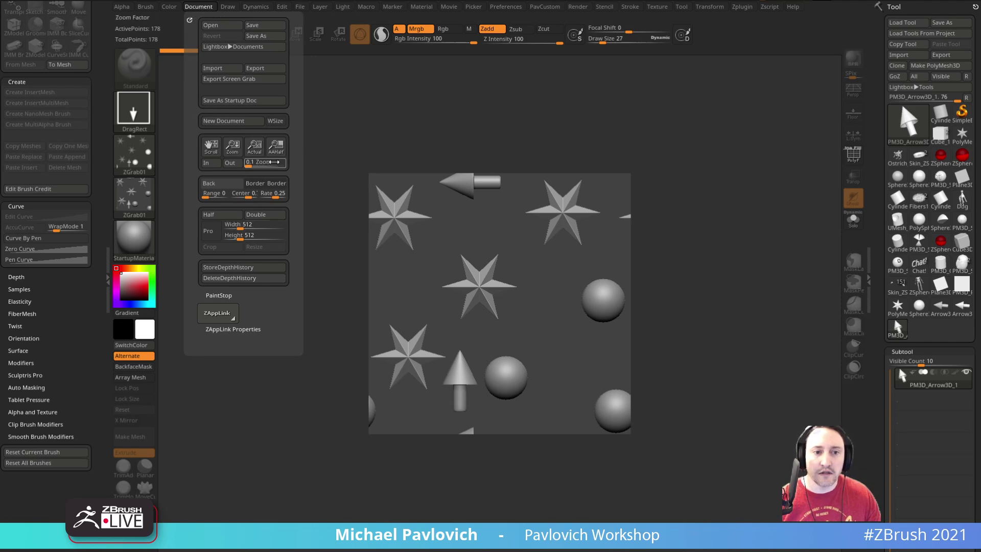
left_click(232, 120)
left_click(468, 258)
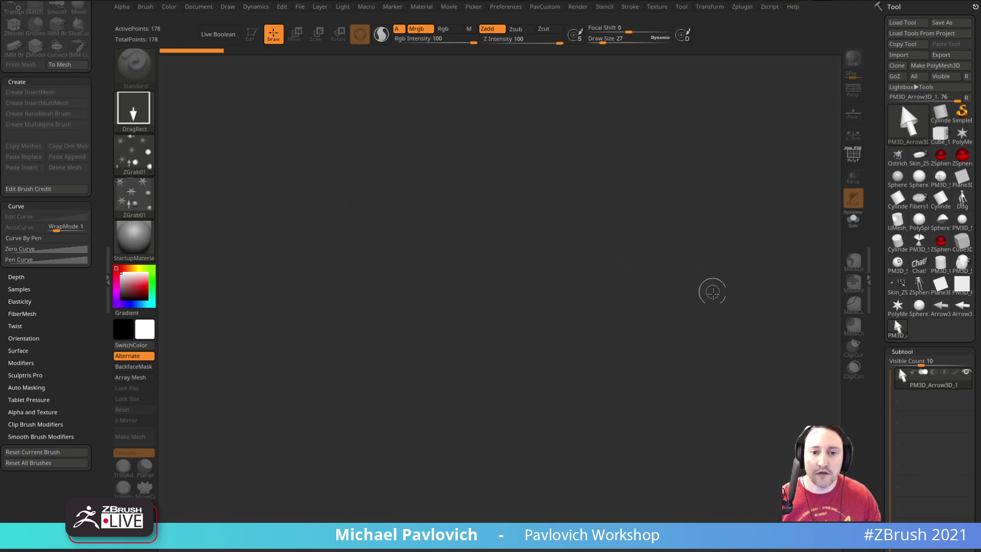
Draw the PM3D_Plane3D_1 mesh on the canvas, enter Edit mode, and frame it facing front with the polyframe shown.
left_click(940, 114)
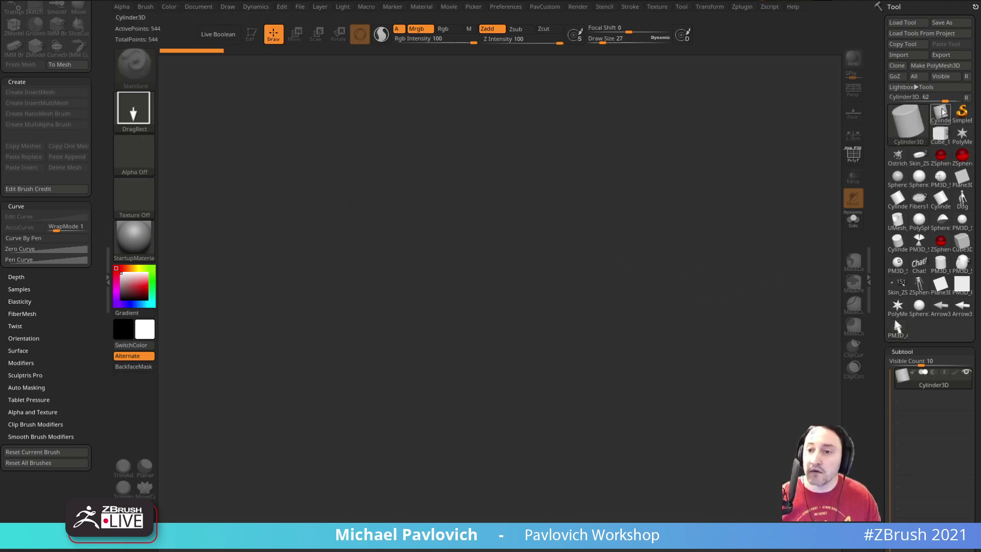
left_click(913, 125)
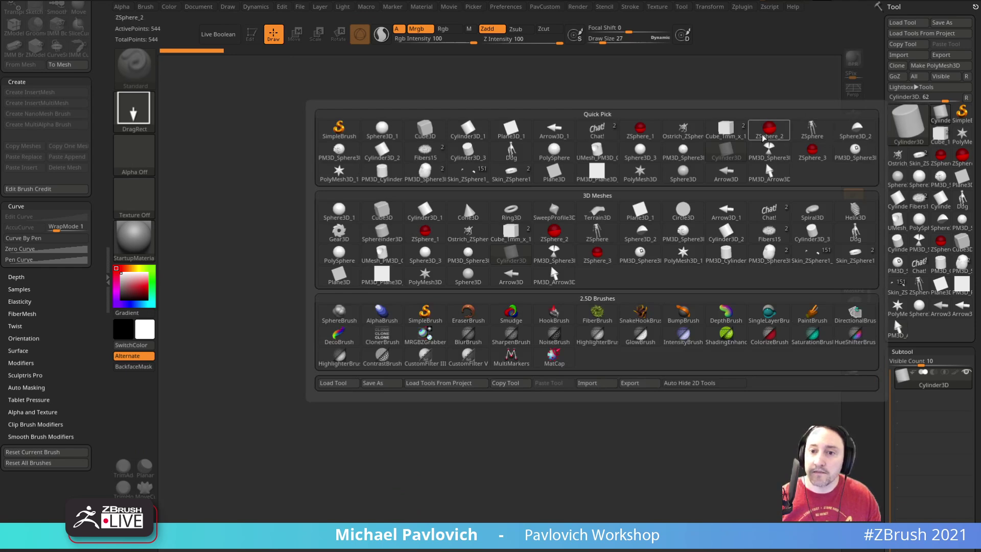
left_click(608, 177)
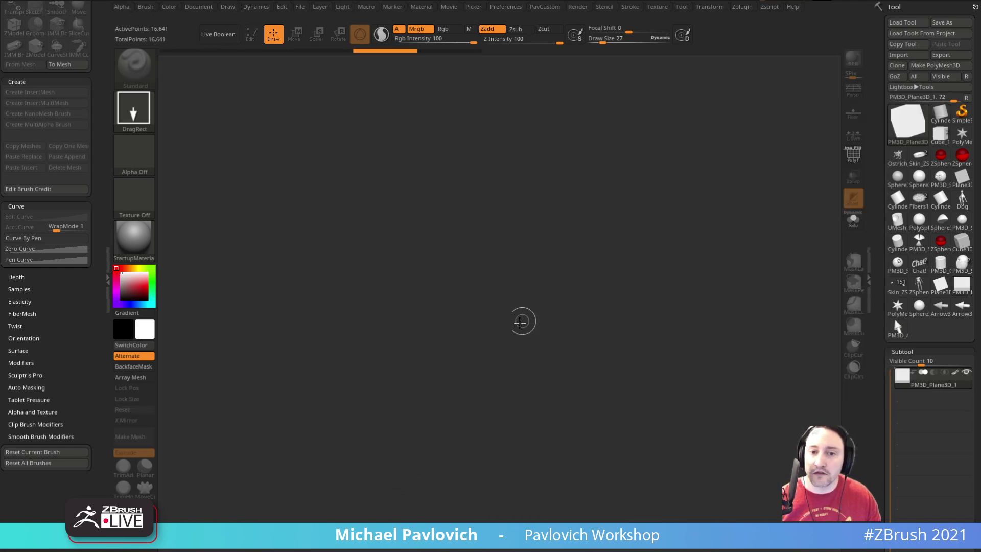
left_click_drag(532, 306, 422, 192)
key("t")
left_click_drag(703, 249, 772, 225, "shift")
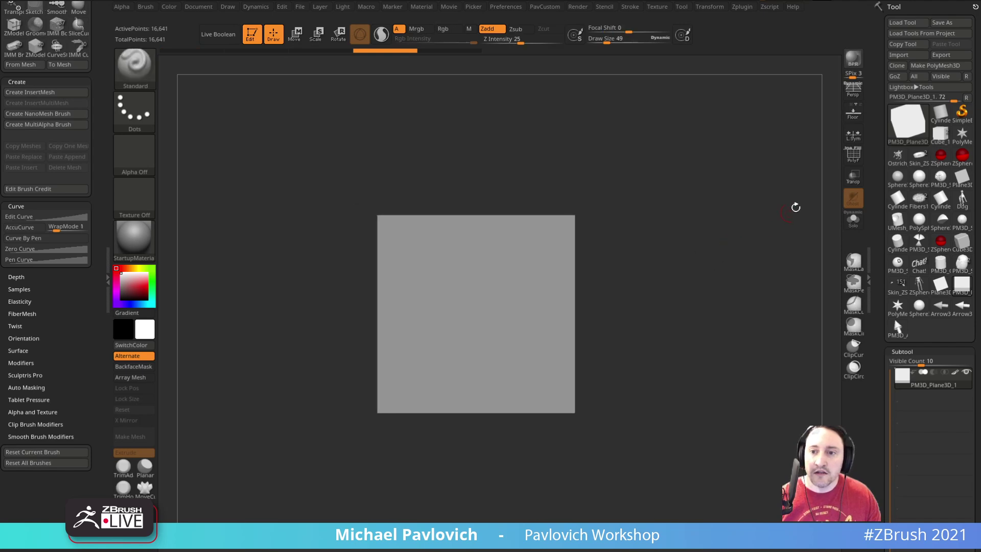
key("shift+f")
key("f")
left_click_drag(757, 188, 755, 220)
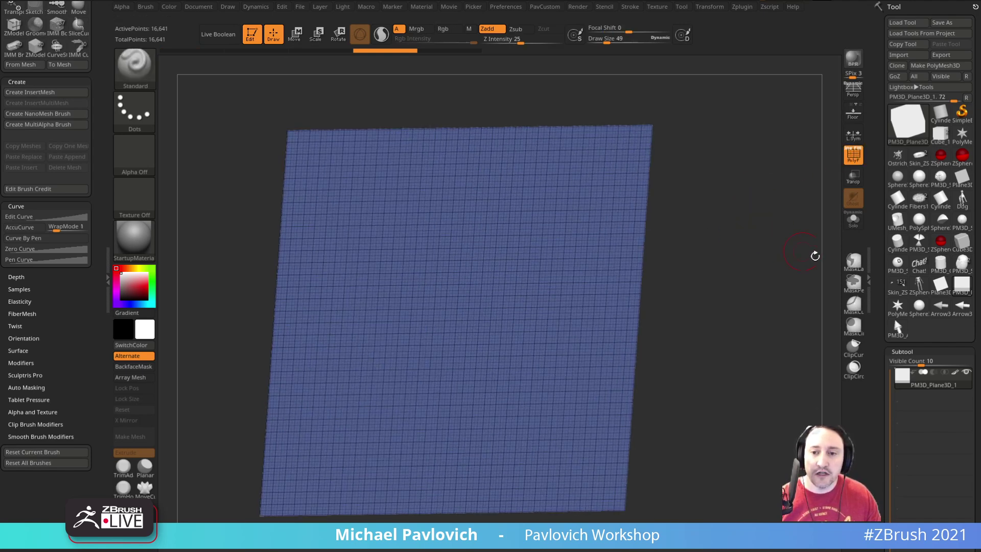
Set the ZGrab01 alpha as the current alpha and export it.
left_click_drag(880, 296, 878, 182)
left_click(143, 163)
left_click(408, 167)
left_click(143, 162)
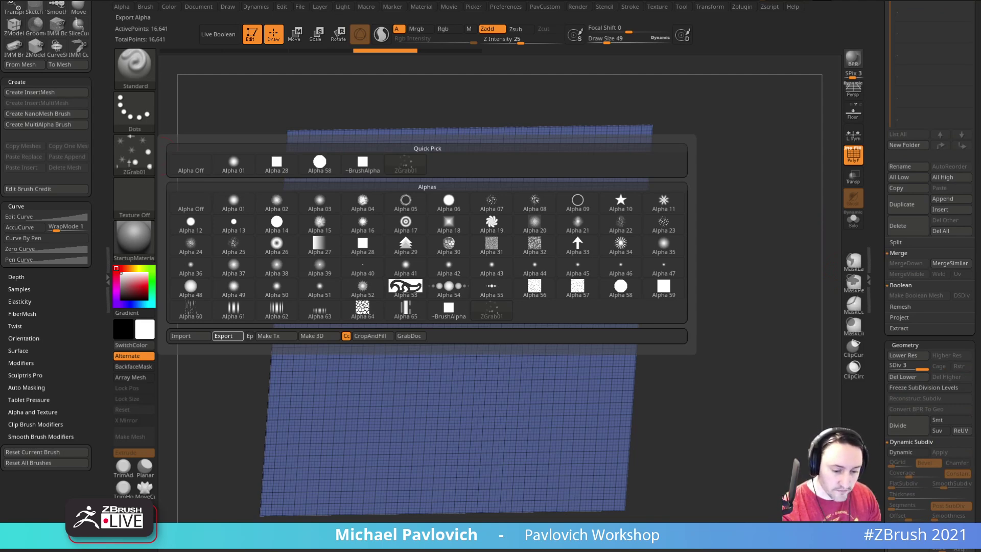
left_click(227, 336)
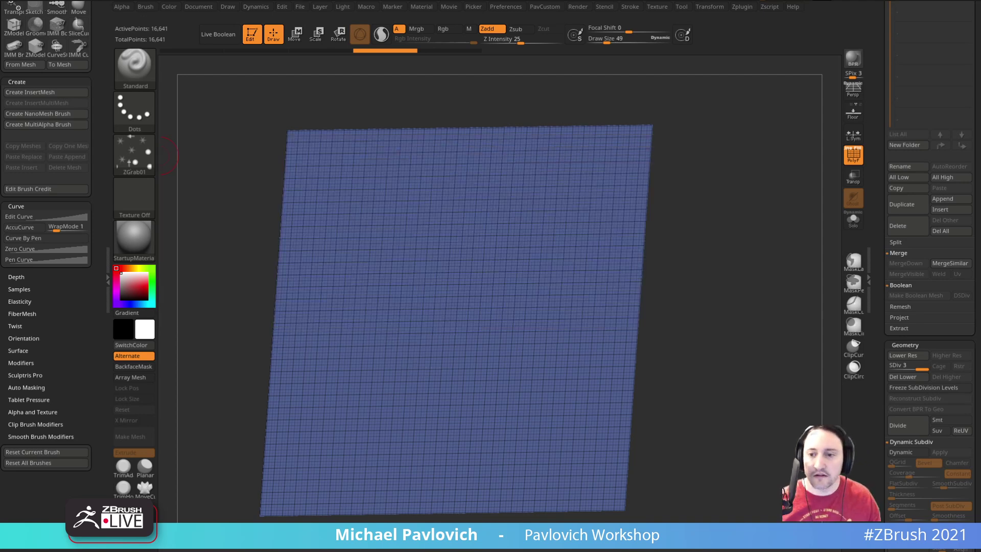
Add surface noise to the plane and open its NoiseMaker settings.
scroll(904, 222, "down", 10)
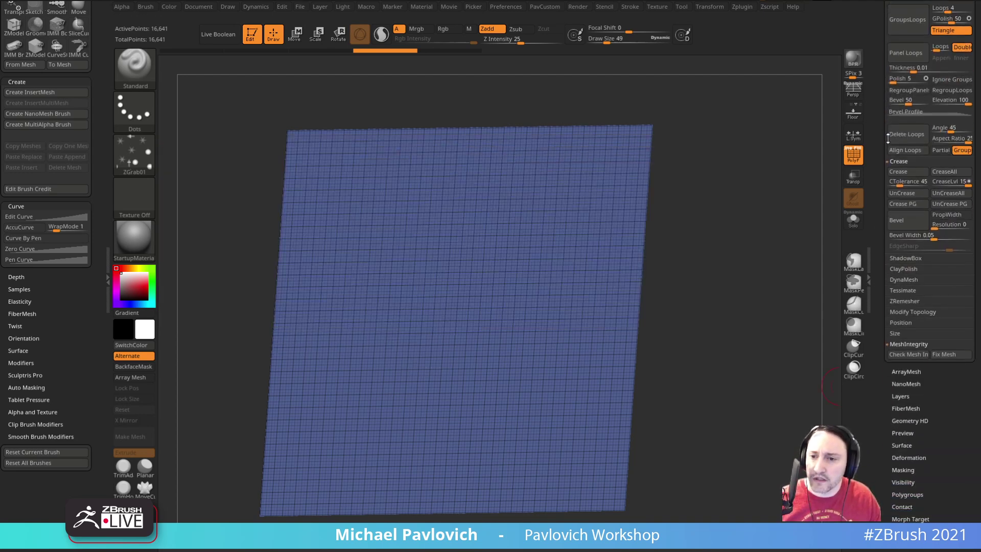
scroll(899, 306, "down", 5)
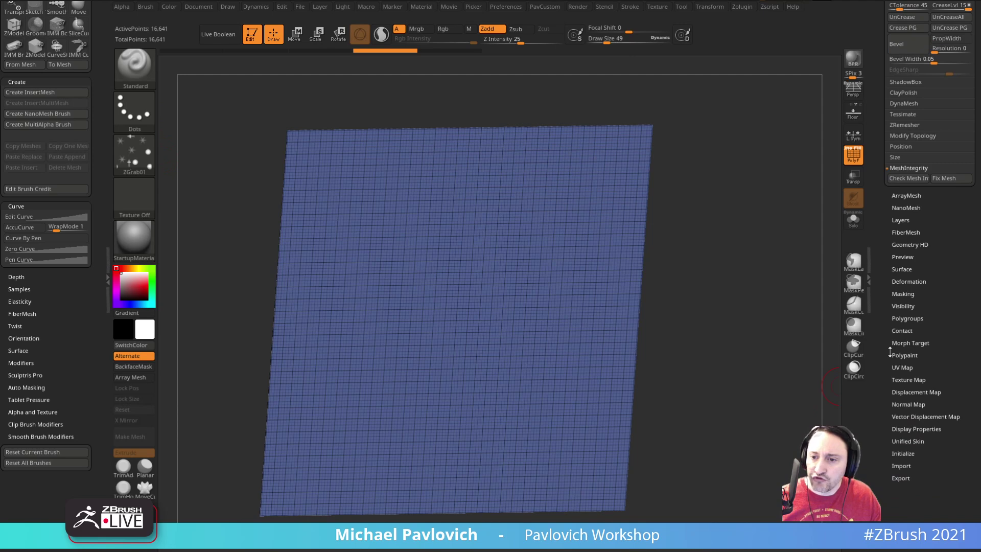
key("shift")
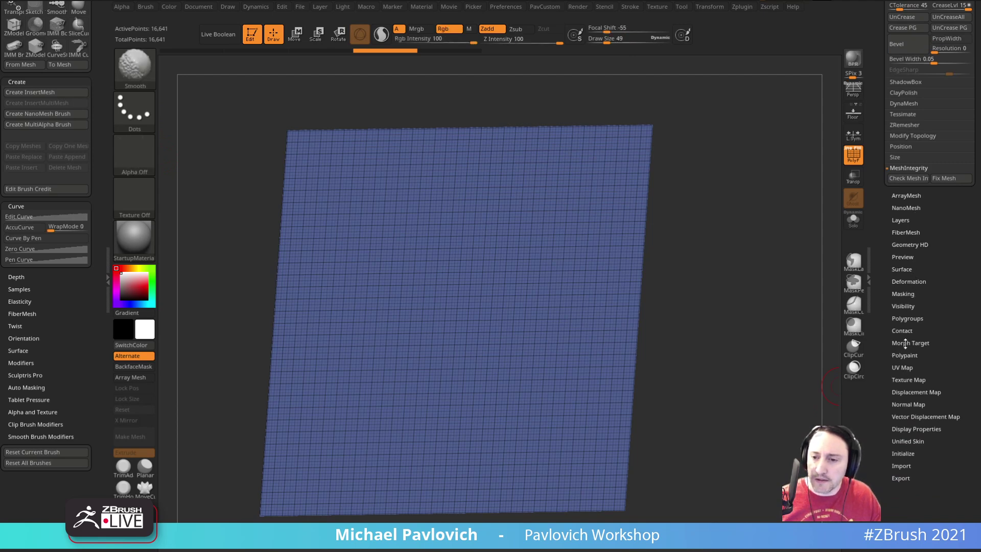
left_click(901, 269)
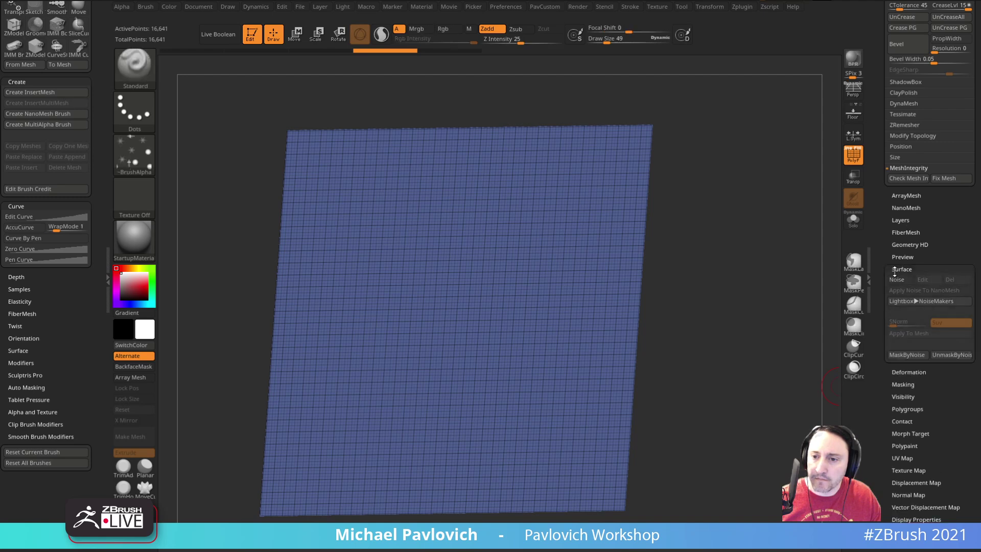
left_click(900, 279)
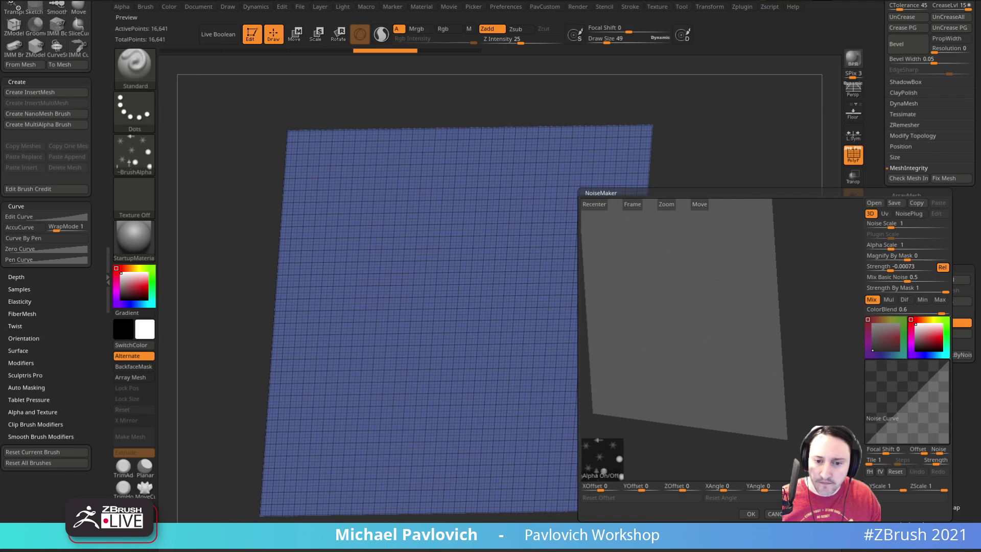
Set noise Strength to -0.05411, Mix Basic Noise to 0, Noise Scale to 0.09674 and Alpha Scale to 0.19303.
left_click_drag(819, 302, 860, 391)
left_click_drag(889, 271, 862, 284)
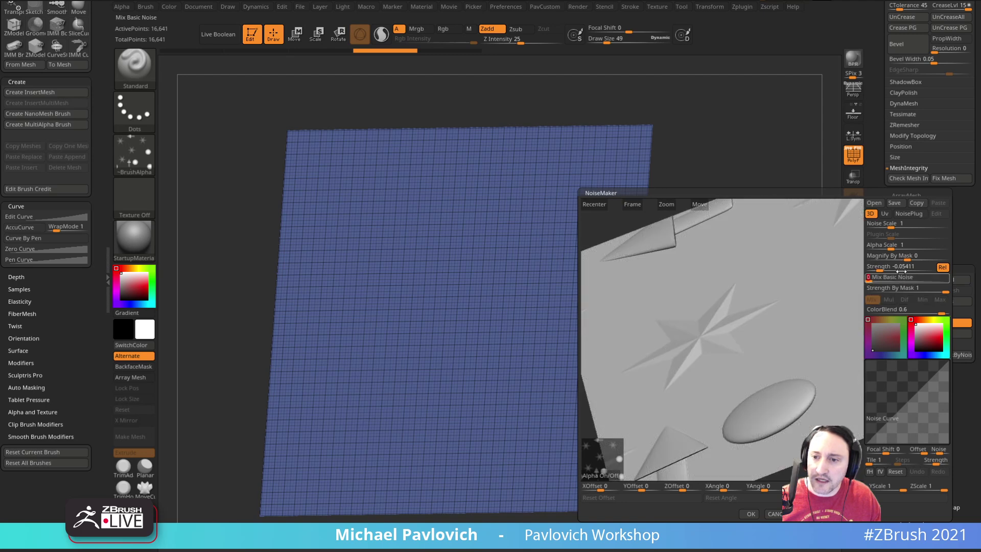
left_click_drag(891, 228, 884, 249)
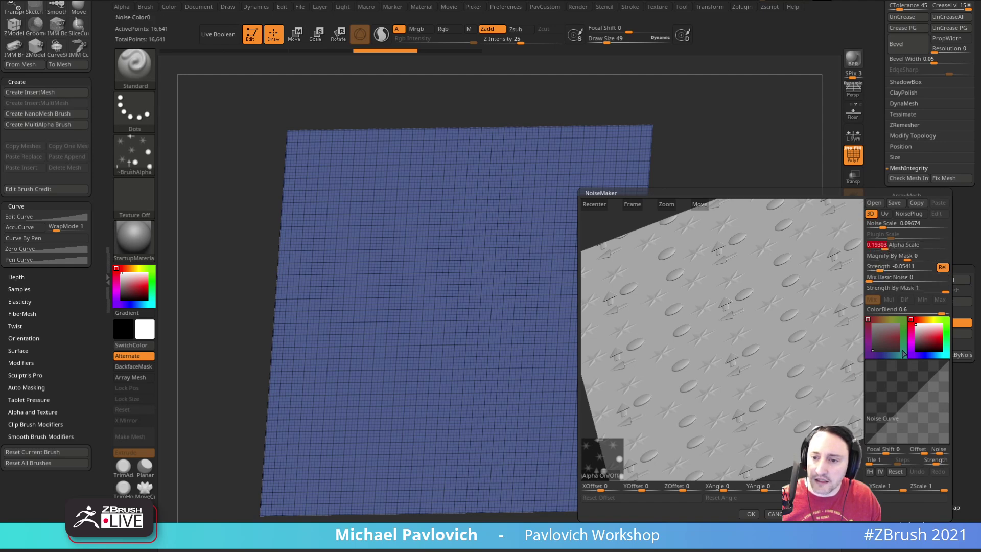
Flip the noise curve horizontally, set its Offset to -0.0833, and accept the noise.
left_click_drag(918, 450, 924, 452)
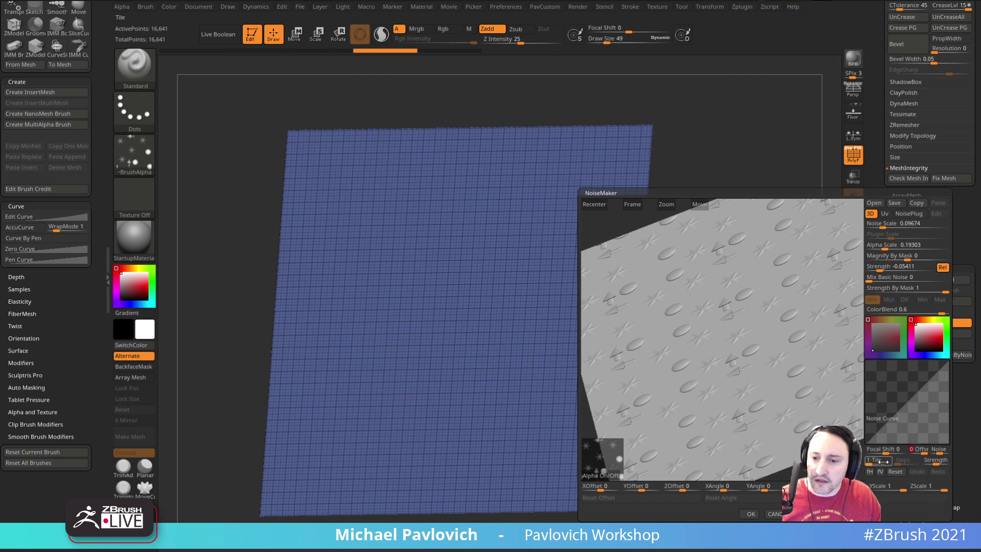
left_click(869, 472)
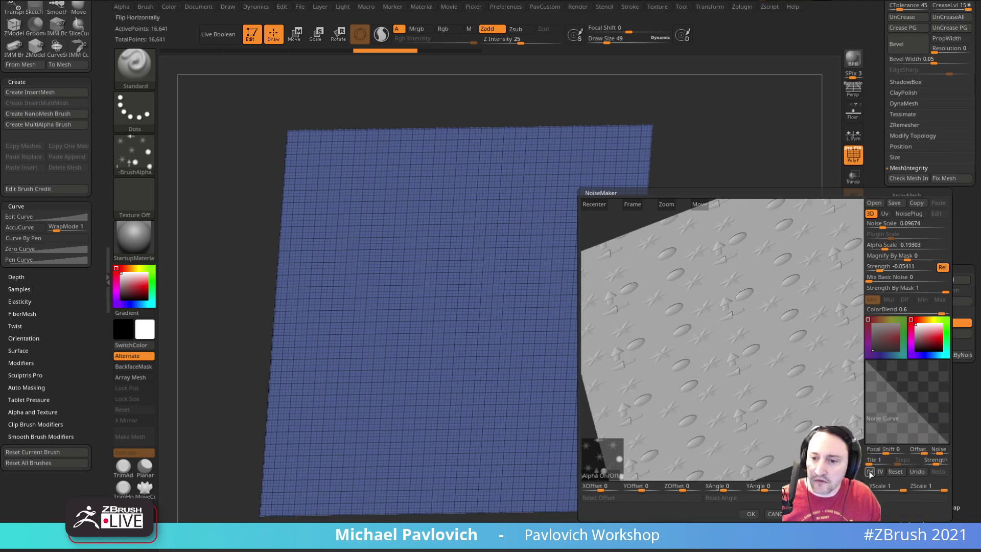
left_click_drag(918, 451, 916, 454)
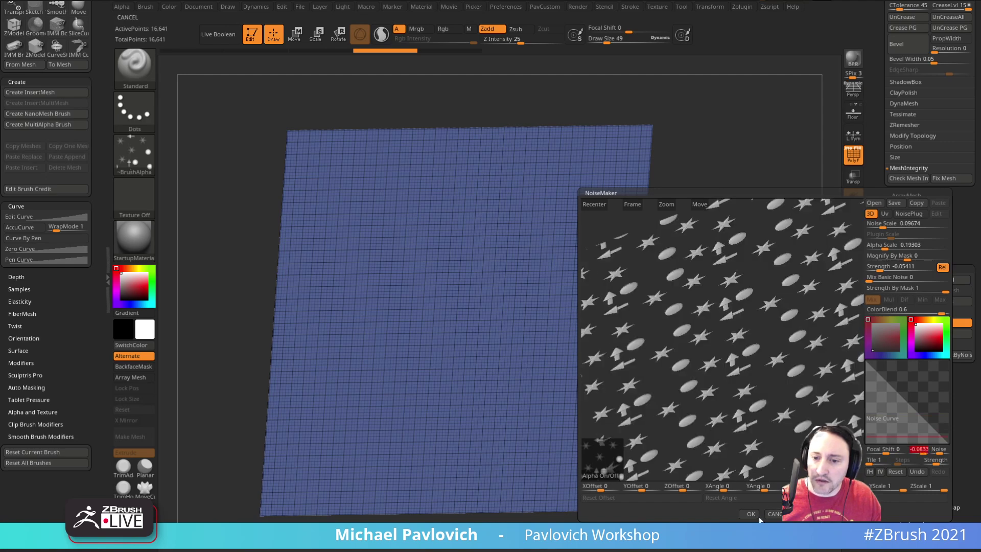
left_click(759, 515)
Hide the polyframe, then edit the plane's noise to set its Strength to 0.23968.
left_click(852, 155)
left_click_drag(789, 187, 801, 238)
left_click(925, 281)
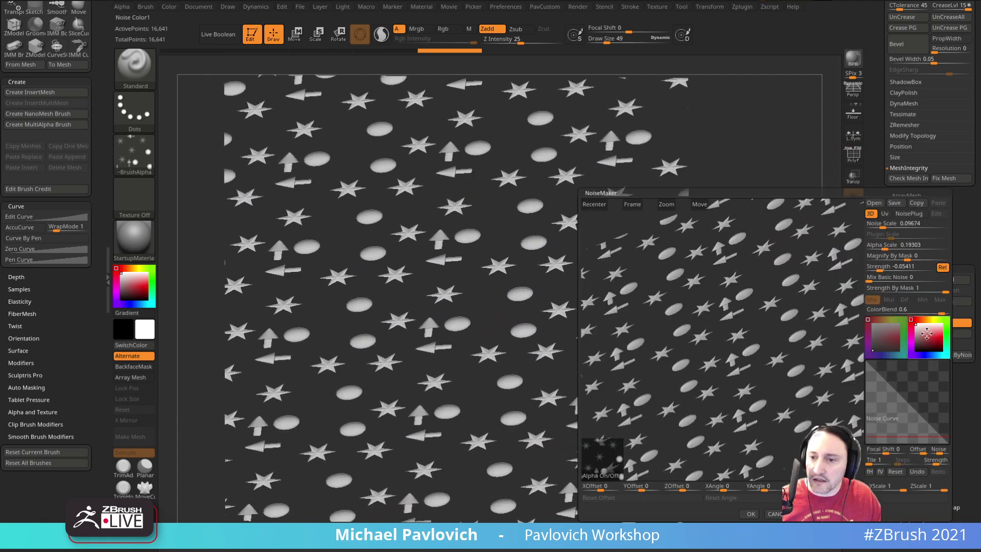
left_click_drag(904, 267, 927, 270)
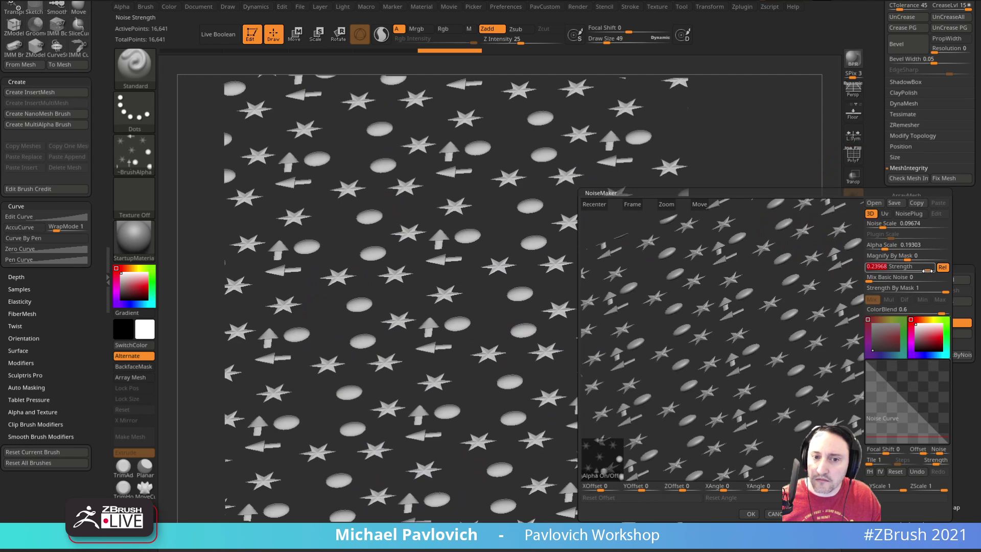
left_click(751, 514)
left_click_drag(753, 249, 767, 264)
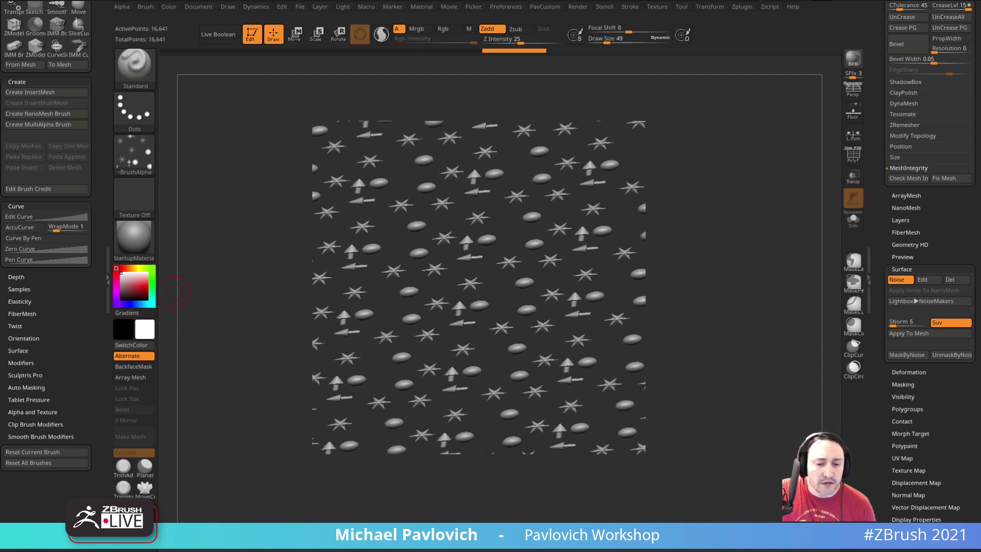
Load the Mitsuami insert mesh brush from the _Hair brush folder in LightBox.
key("comma")
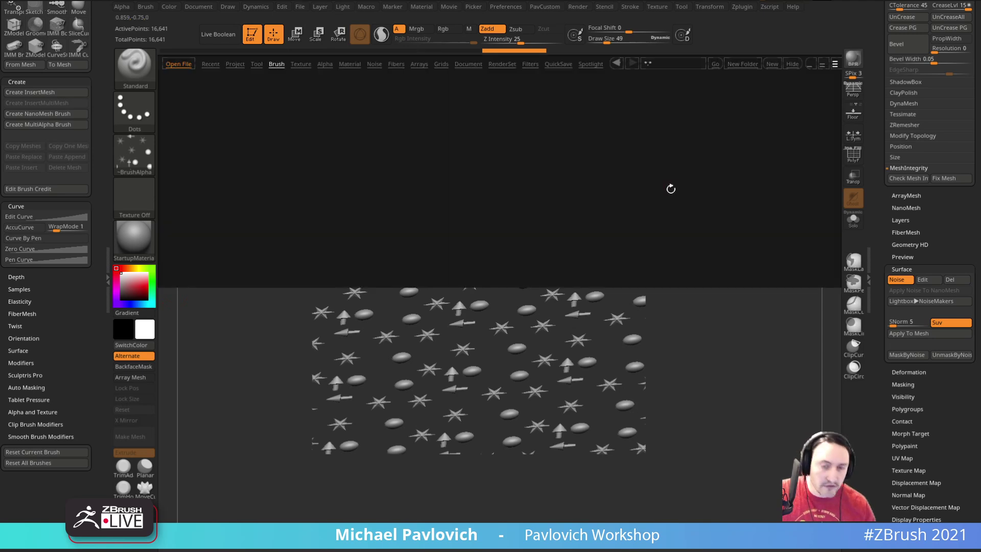
left_click(276, 64)
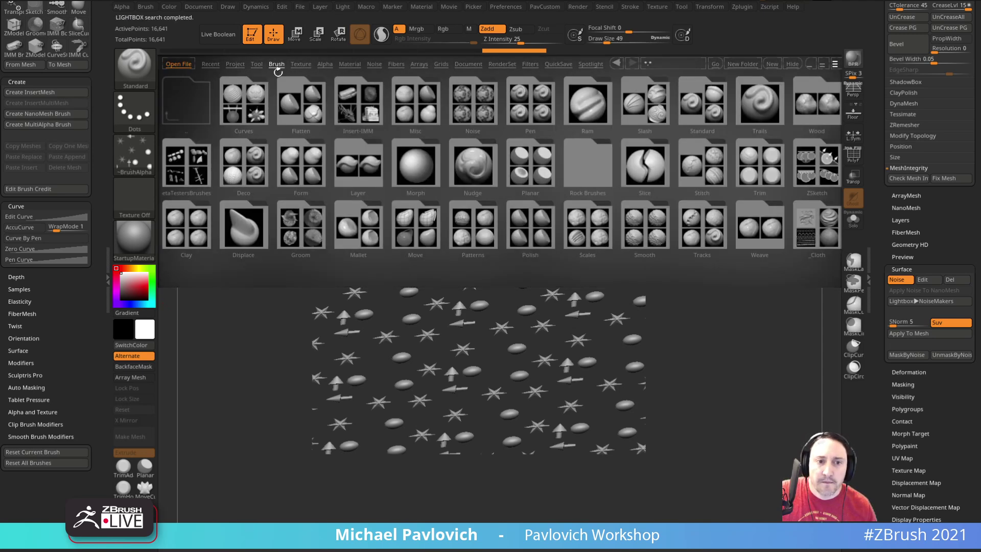
left_click(526, 174)
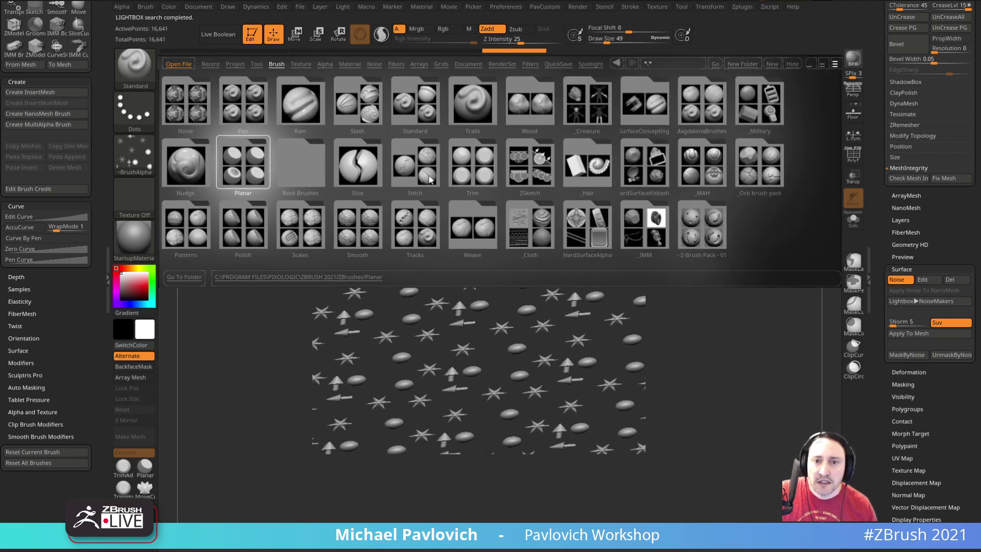
left_click_drag(429, 179, 617, 187)
left_click(363, 113)
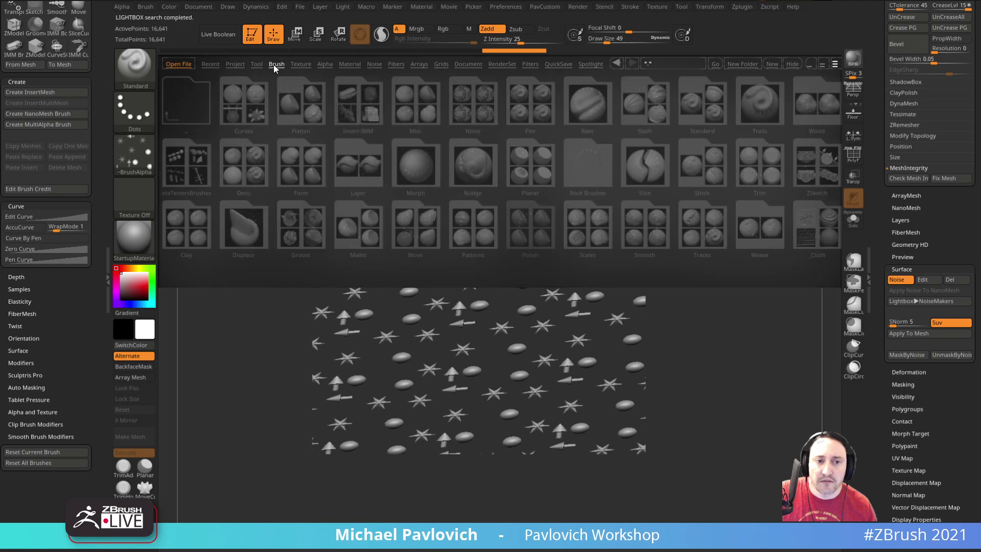
left_click_drag(425, 178, 344, 179)
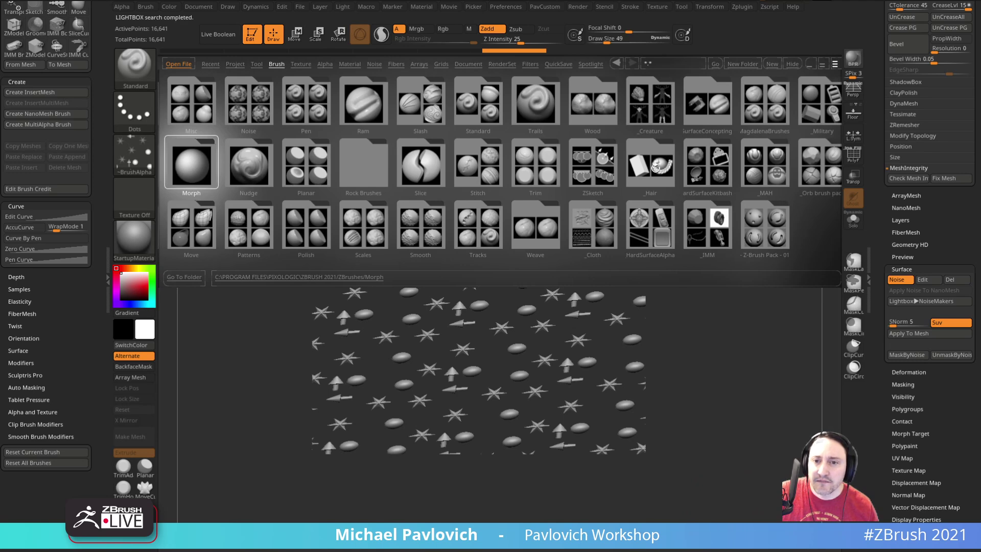
double_click(656, 169)
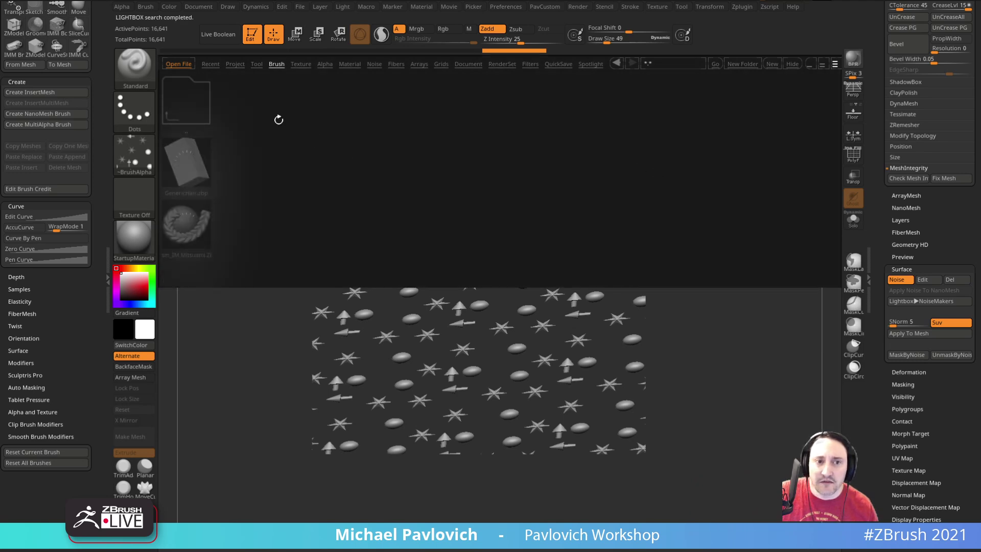
double_click(189, 206)
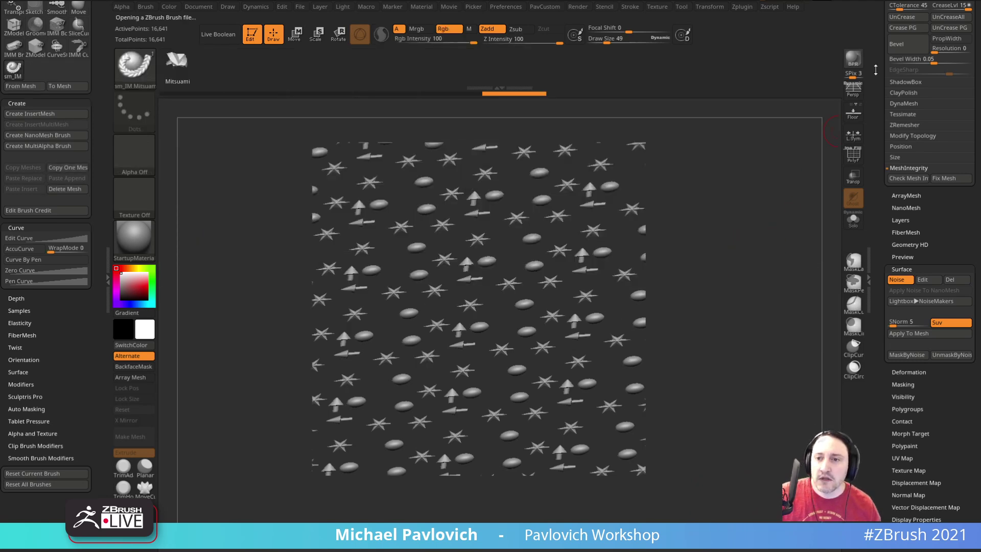
Switch to the PolyMesh3D star tool and remove all other tools with the Delete Unselected Tools macro.
left_click_drag(875, 73, 876, 306)
left_click(963, 137)
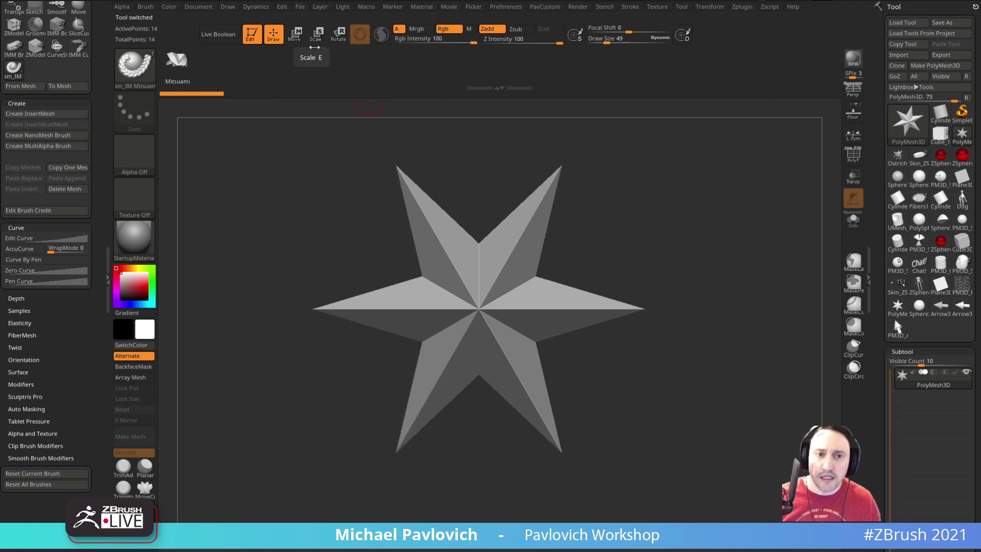
left_click(364, 7)
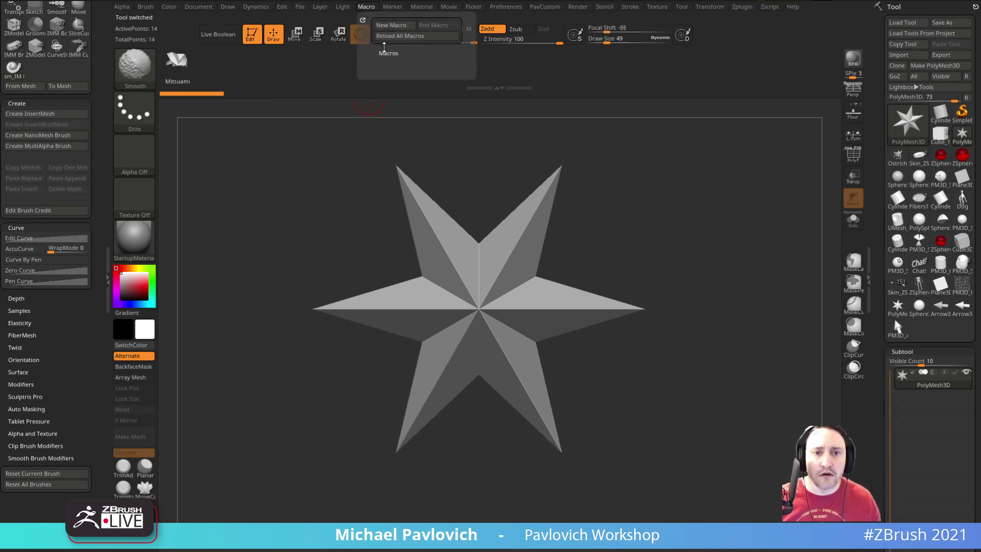
left_click(387, 53)
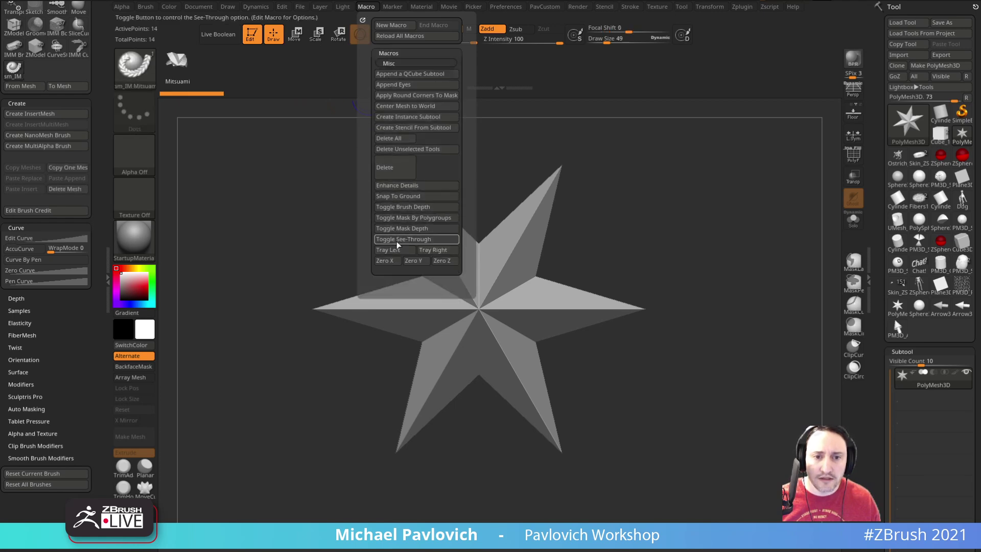
left_click(403, 148)
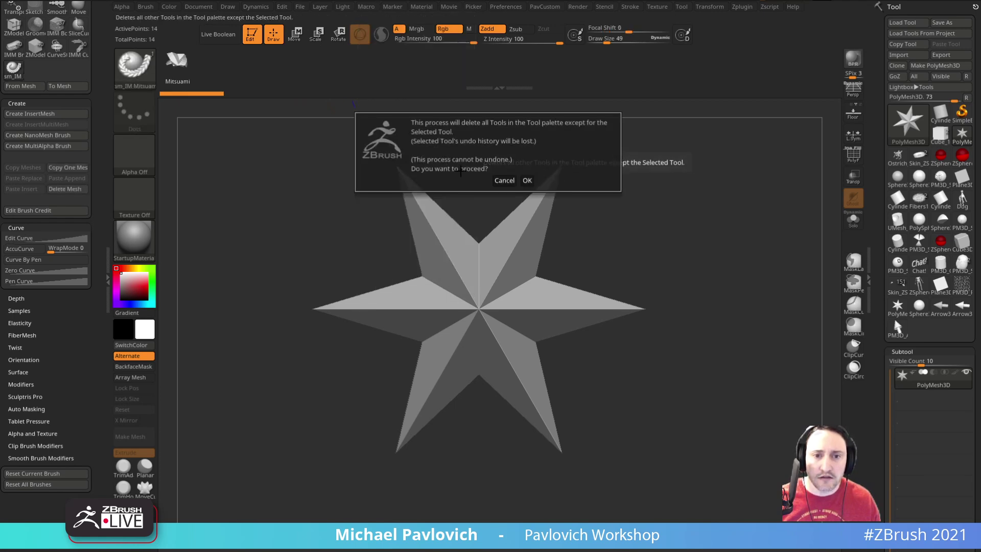
left_click(530, 181)
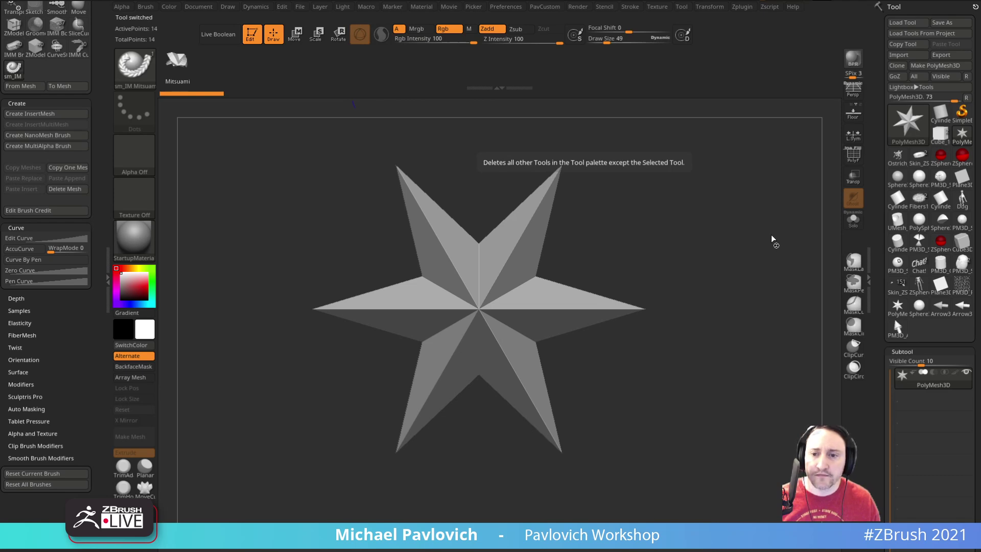
Set Draw Size to 59 and draw a curved Mitsuami braid starting from the star.
mouse_move(771, 224)
left_mouse_down()
mouse_move(643, 167)
mouse_move(698, 201)
mouse_move(669, 213)
left_mouse_up()
key("s")
left_click_drag(535, 283, 542, 284)
mouse_move(443, 326)
left_mouse_down()
mouse_move(619, 173)
mouse_move(548, 147)
mouse_move(657, 280)
mouse_move(405, 220)
mouse_move(698, 307)
mouse_move(578, 252)
mouse_move(437, 160)
mouse_move(388, 205)
left_mouse_up()
Split the unmasked braid from the star into its own subtool and show its polyframe.
key("grave")
left_click(720, 291)
mouse_move(653, 289)
left_mouse_down("alt")
mouse_move(841, 201)
mouse_move(729, 265)
mouse_move(759, 284)
left_mouse_up("alt")
key("shift+f")
Run ZRemesher on the braid with the Half option.
key("grave")
left_click(730, 513)
left_click(741, 477)
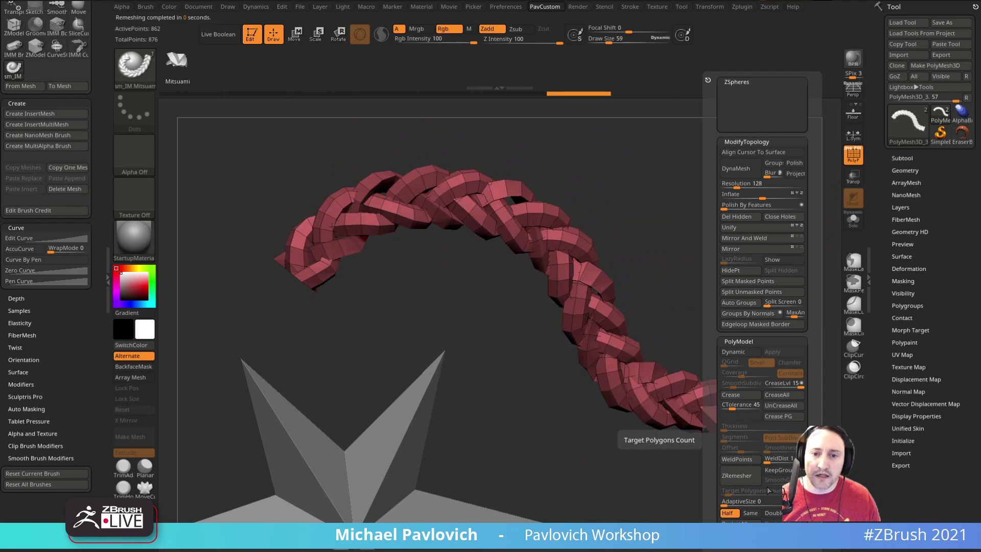
Undo the half-density remesh and run ZRemesher on the braid again with the Same option.
left_click_drag(691, 256, 742, 263)
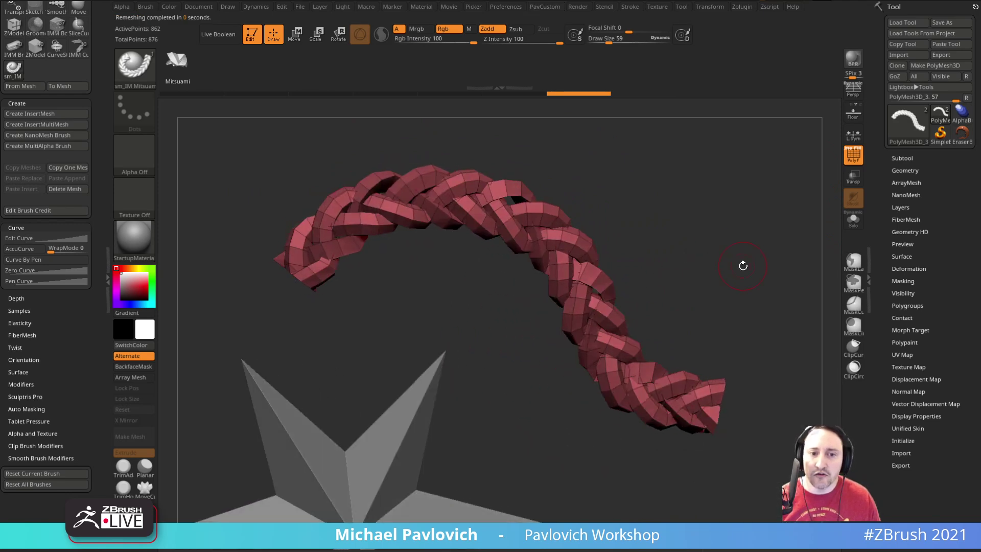
key("ctrl+z")
key("grave")
left_click(732, 513)
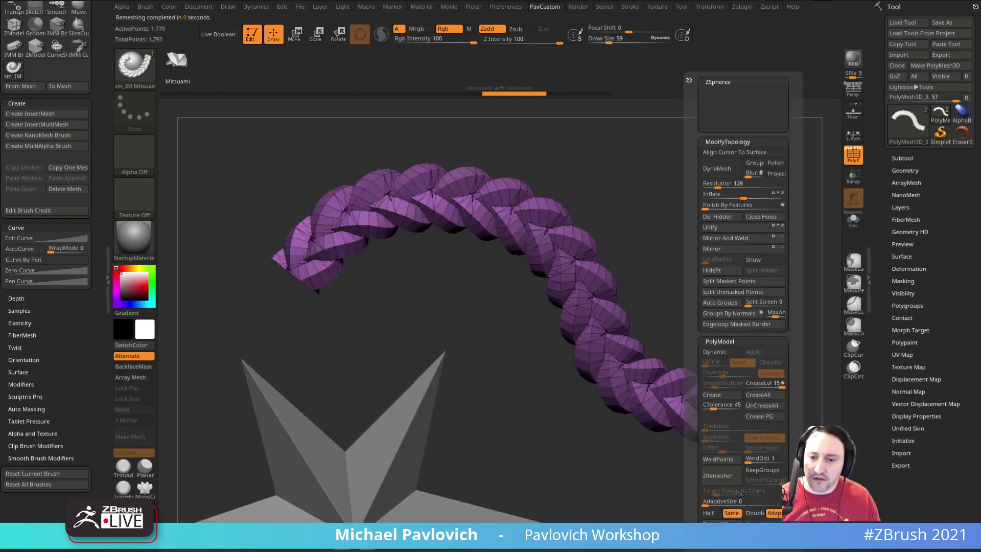
left_click(739, 478)
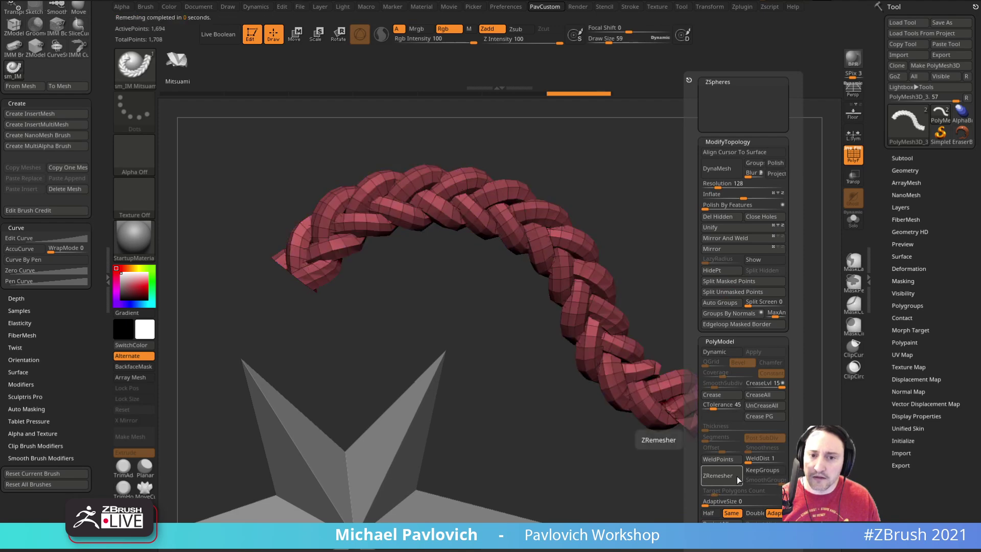
Assign separate polygroups to the remeshed braid's strands with Auto Groups.
left_click_drag(713, 289, 734, 285)
key("space")
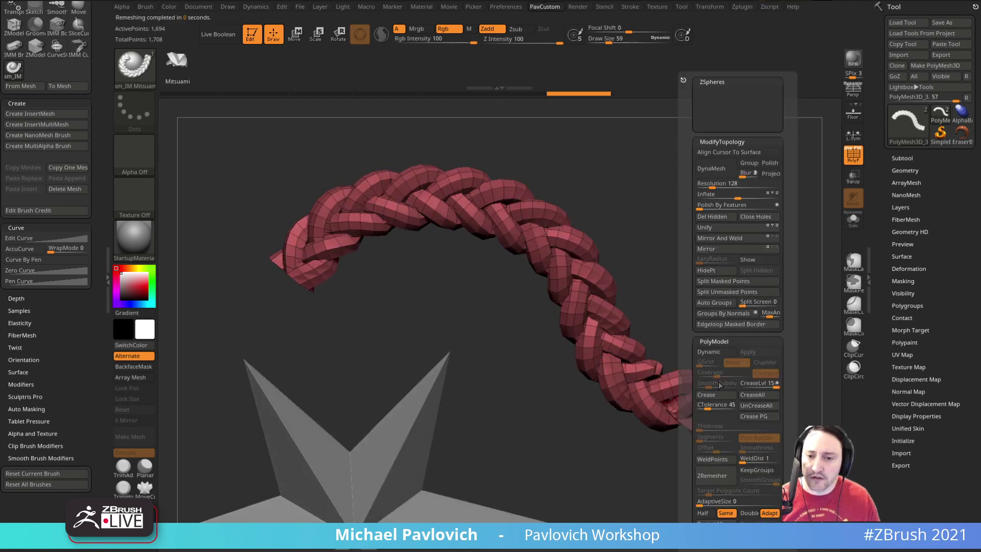
left_click(713, 302)
mouse_move(715, 247)
left_mouse_down()
mouse_move(613, 219)
mouse_move(612, 230)
mouse_move(741, 249)
mouse_move(730, 257)
left_mouse_up()
Draw a second curved Mitsuami braid from the star below the first one and set Draw Size to 69.
key("s")
mouse_move(730, 257)
left_mouse_down()
mouse_move(715, 255)
mouse_move(698, 367)
left_mouse_up()
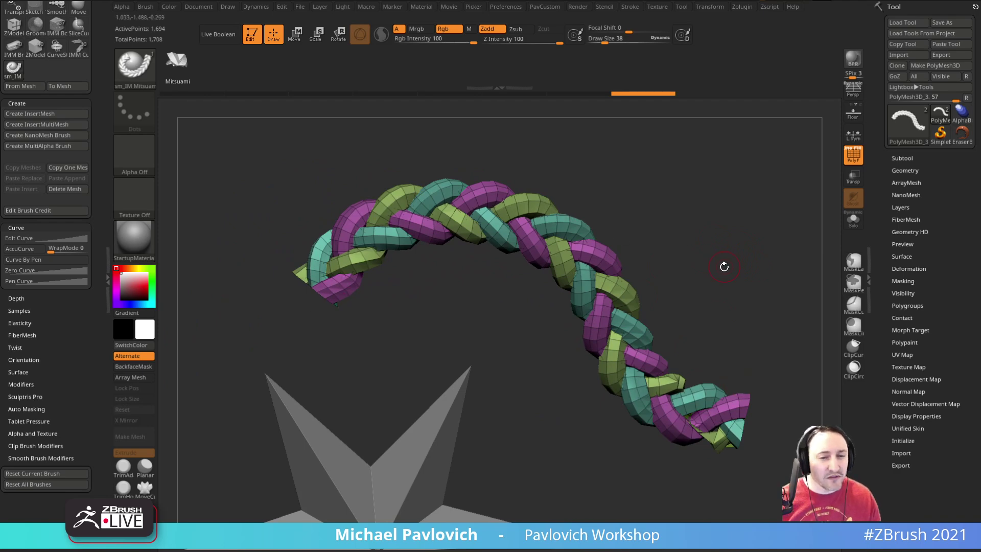
left_click_drag(715, 264, 722, 194)
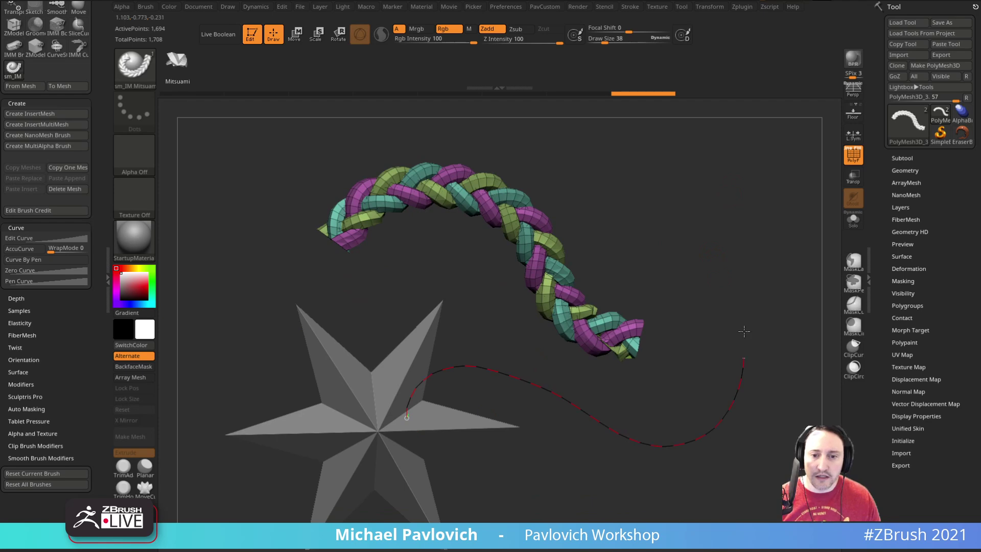
left_click_drag(744, 352, 744, 348)
key("s")
mouse_move(751, 296)
left_mouse_down()
mouse_move(705, 376)
mouse_move(719, 386)
left_mouse_up()
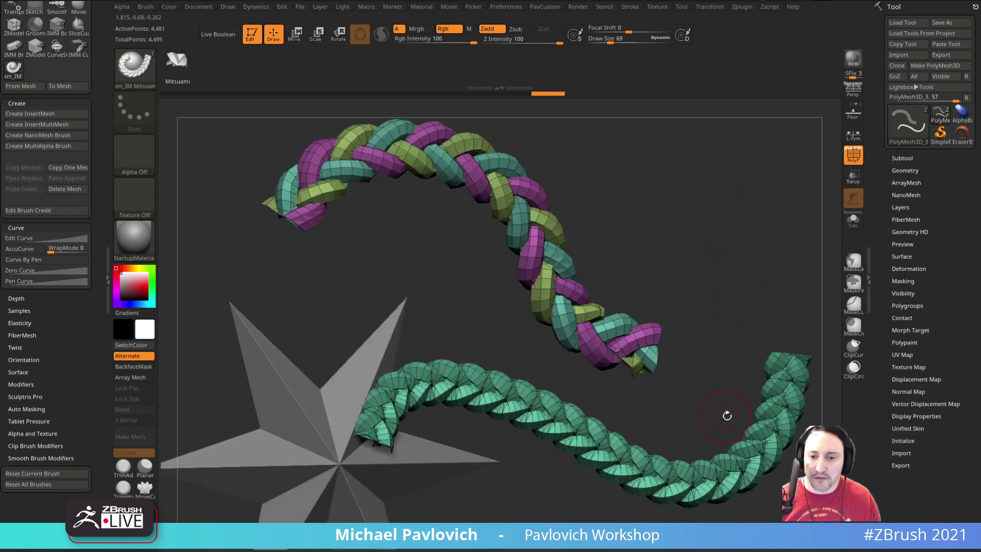
Hide the first braid, split it off as its own subtool with Split Hidden, and run Auto Groups on the new braid.
left_click_drag(728, 447, 776, 379, "ctrl+shift")
key("ctrl+shift+a")
key("2")
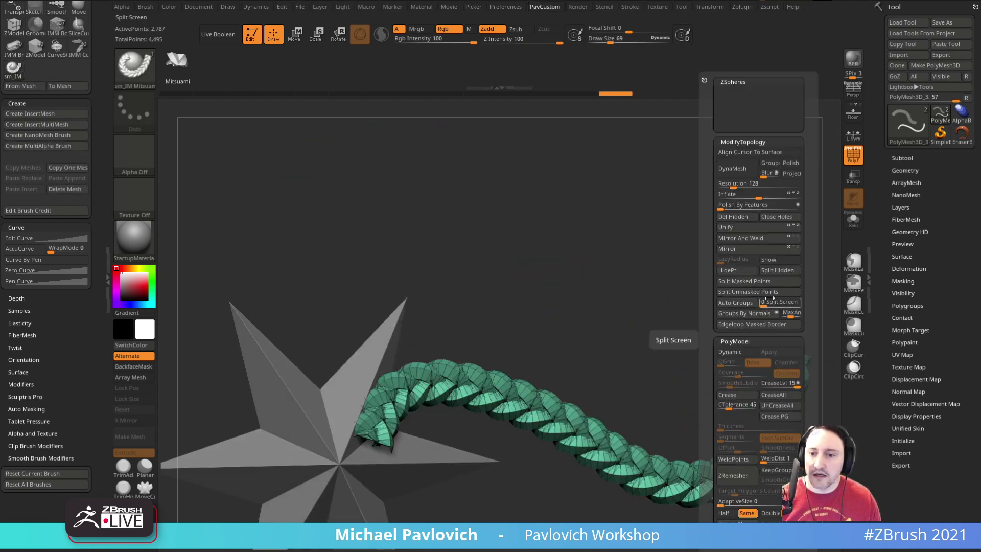
left_click(771, 271)
key("2")
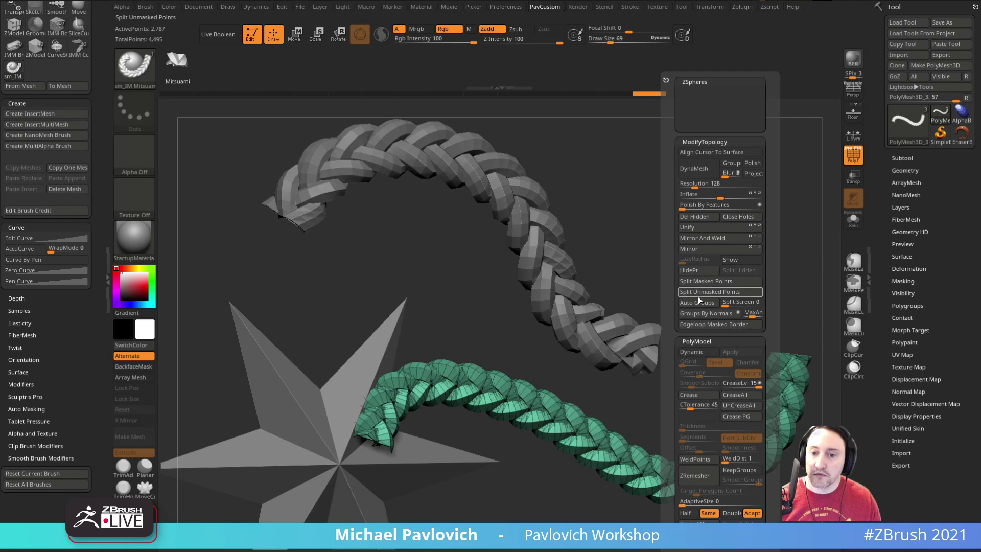
left_click(698, 302)
left_click_drag(722, 289, 679, 284)
Compare the two braids by switching the active subtool between them, ending on the remeshed braid.
left_click(624, 319, "alt")
left_click(617, 409, "alt")
mouse_move(719, 310)
left_mouse_down()
mouse_move(700, 314)
mouse_move(729, 313)
left_mouse_up()
left_click(594, 284, "alt")
left_click_drag(710, 261, 716, 256)
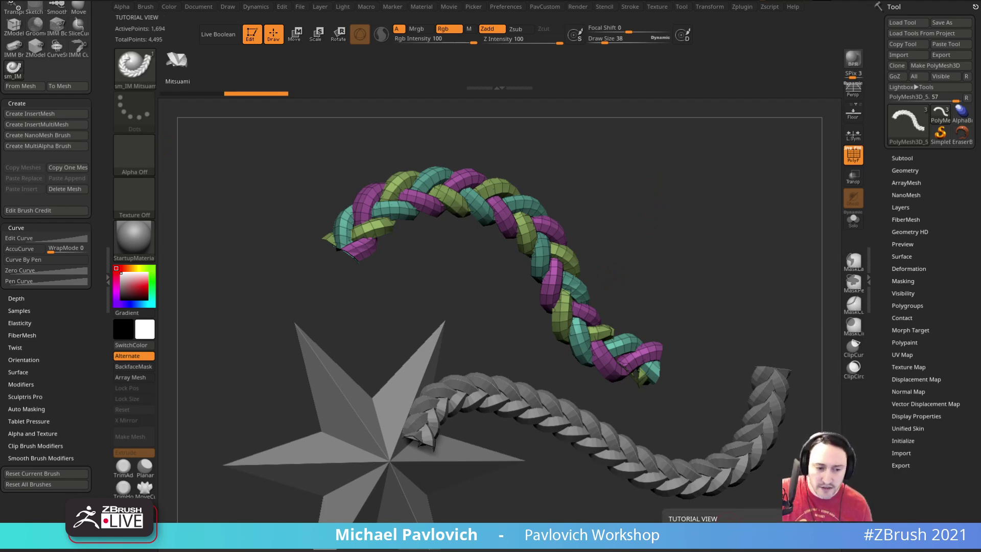
Switch to the web browser and search the open YouTube channel for "controlling curves".
left_click_drag(764, 551, 784, 36)
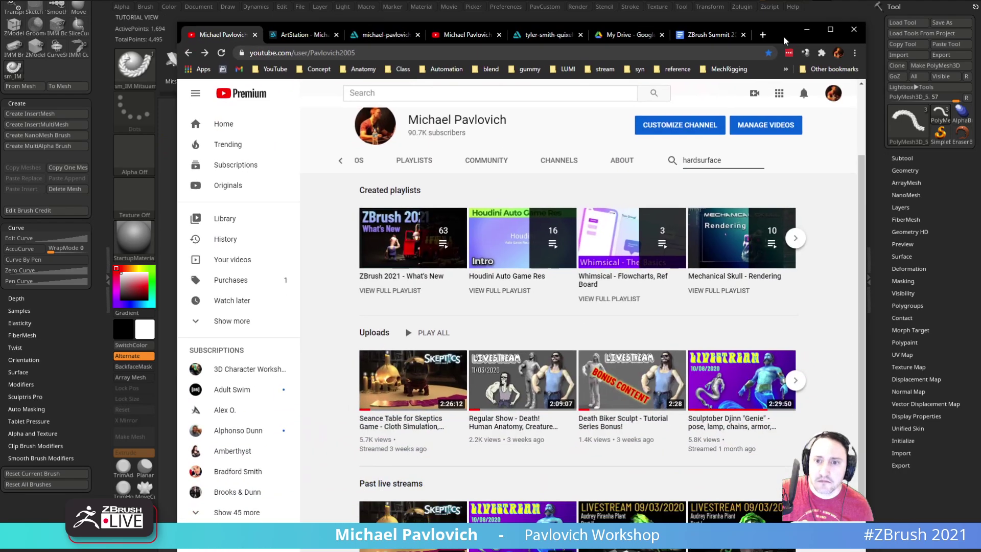
left_click_drag(729, 157, 632, 152)
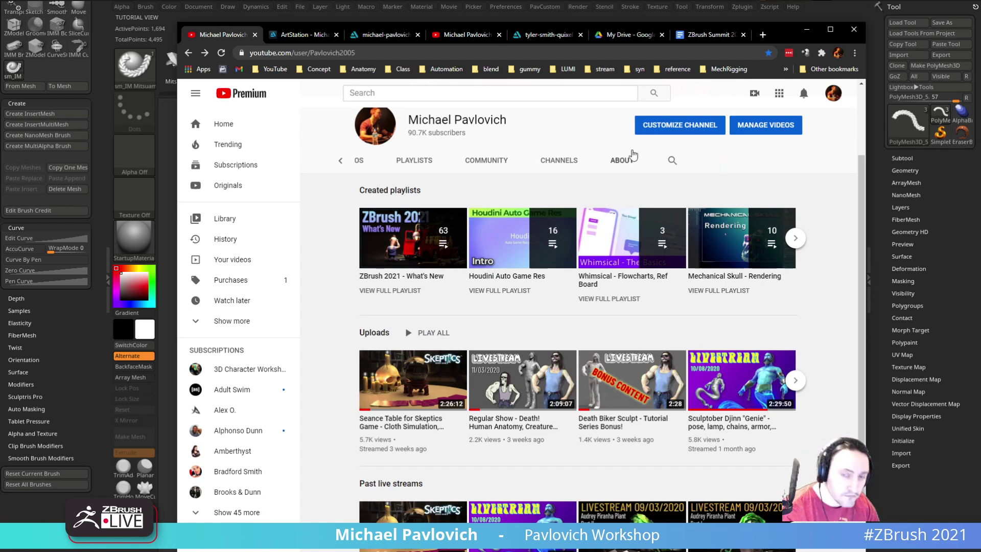
left_click(673, 160)
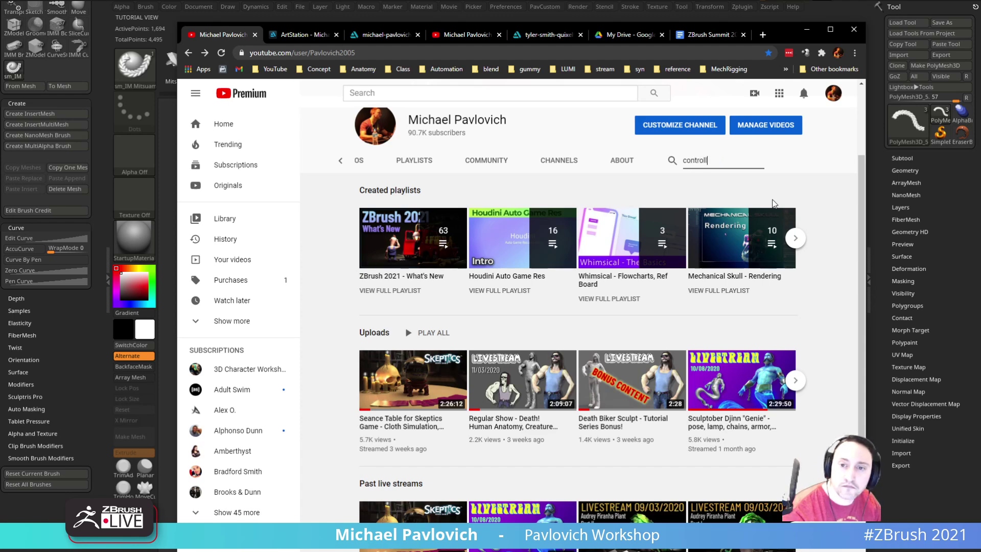
type("controlling curves")
key("Return")
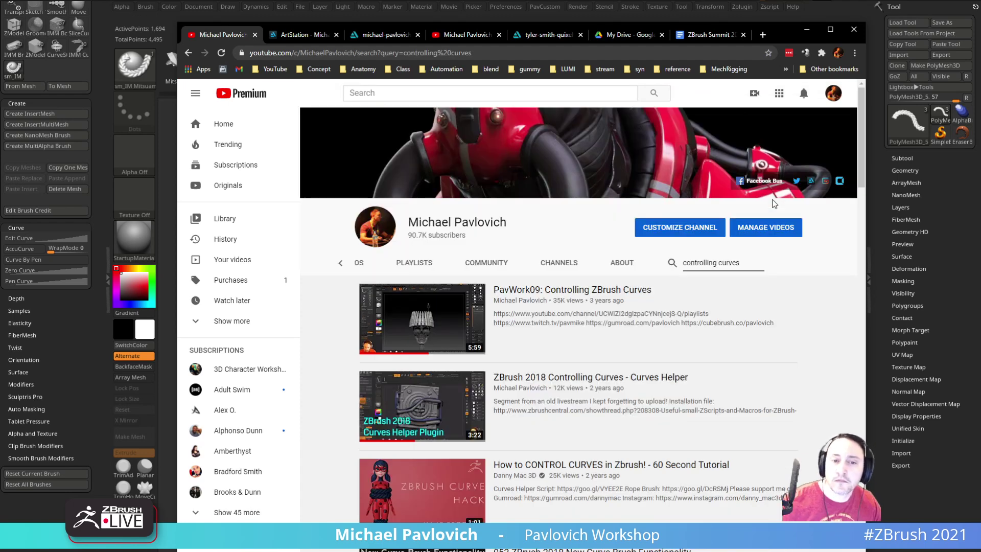
Open the video "ZBrush 2018 Controlling Curves - Curves Helper" and skim its section around 1:01 to 1:37.
scroll(562, 367, "down", 3)
left_click(517, 296)
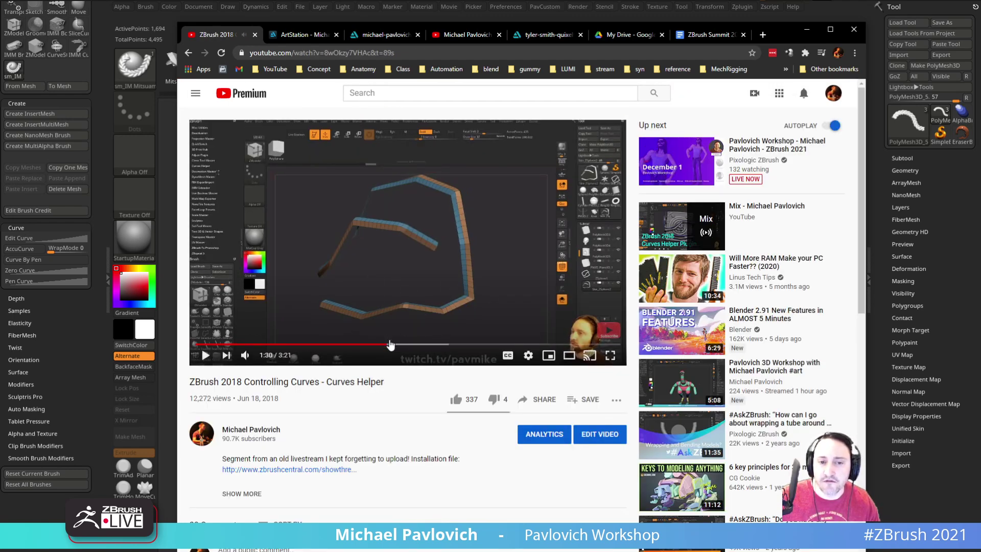
left_click(350, 345)
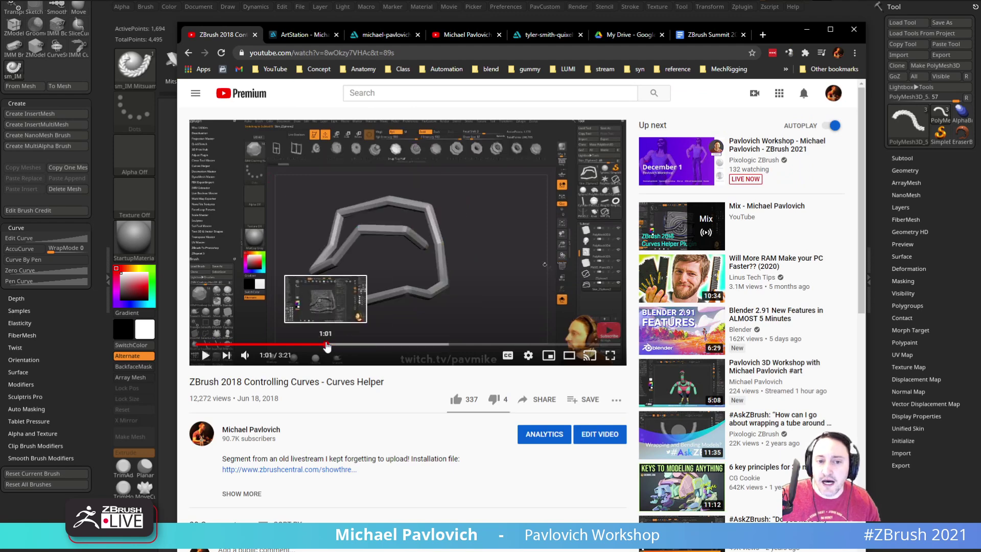
left_click(327, 345)
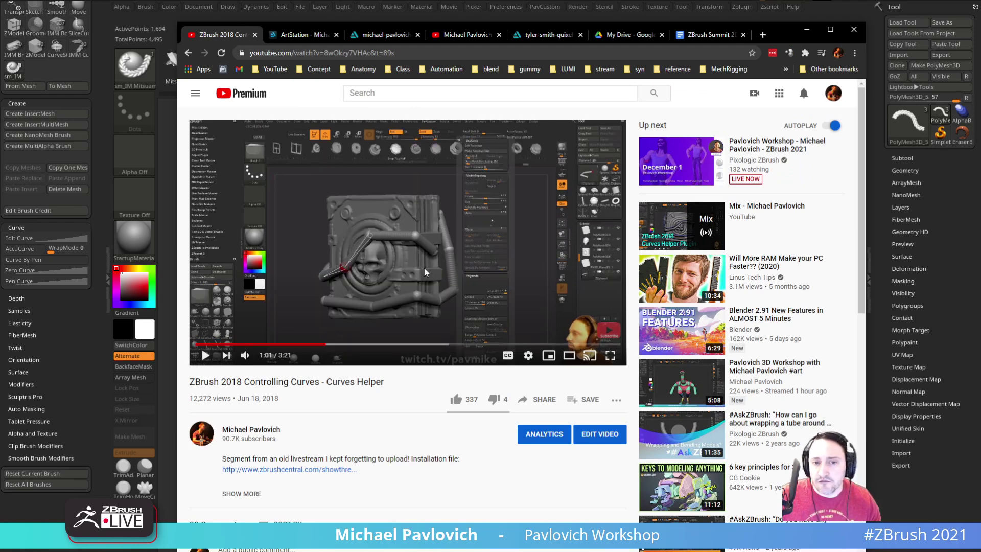
mouse_move(339, 345)
left_mouse_down()
mouse_move(441, 344)
mouse_move(402, 347)
left_mouse_up()
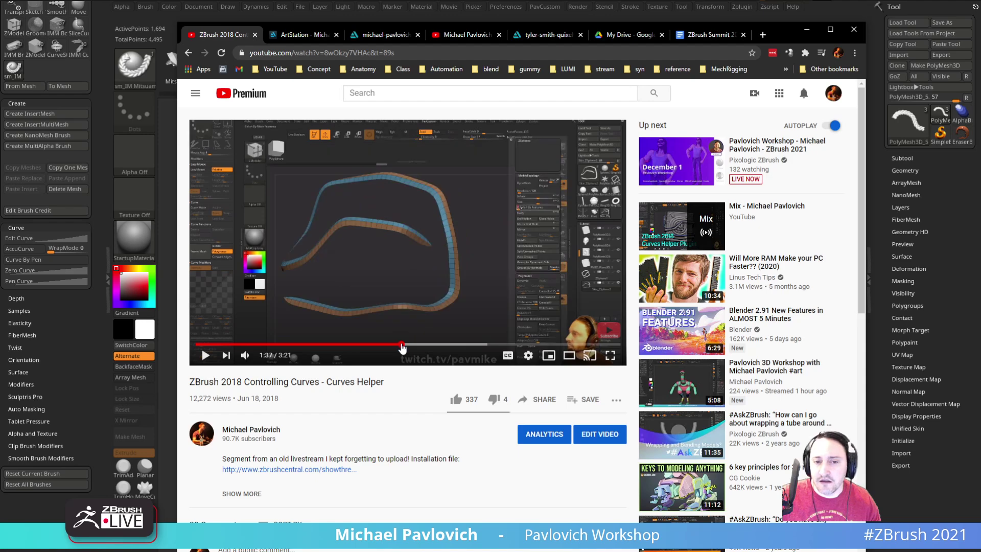
Switch back to ZBrush, clear the canvas, and place a single ZSphere in Edit mode.
left_click_drag(776, 30, 769, 551)
left_click(251, 33)
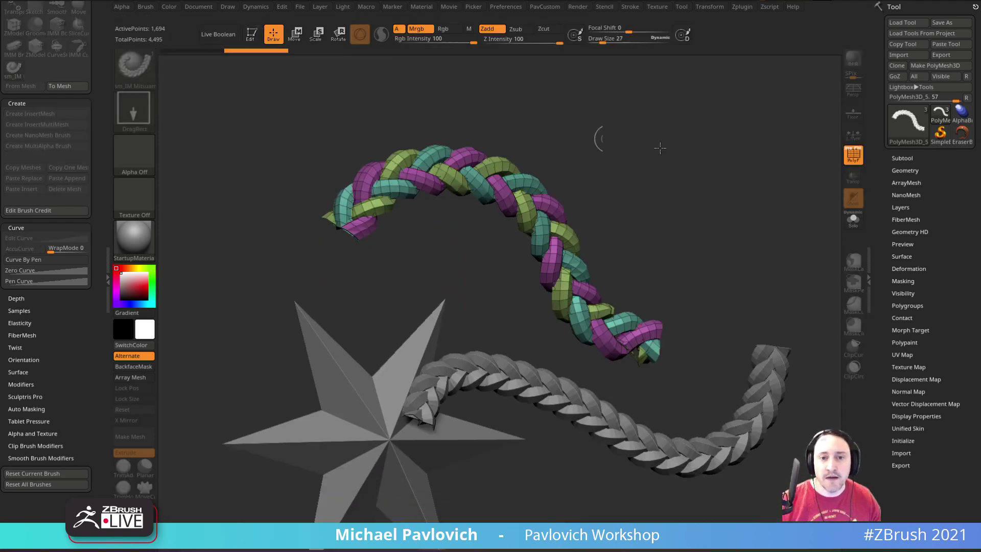
key("ctrl+n")
left_click(918, 132)
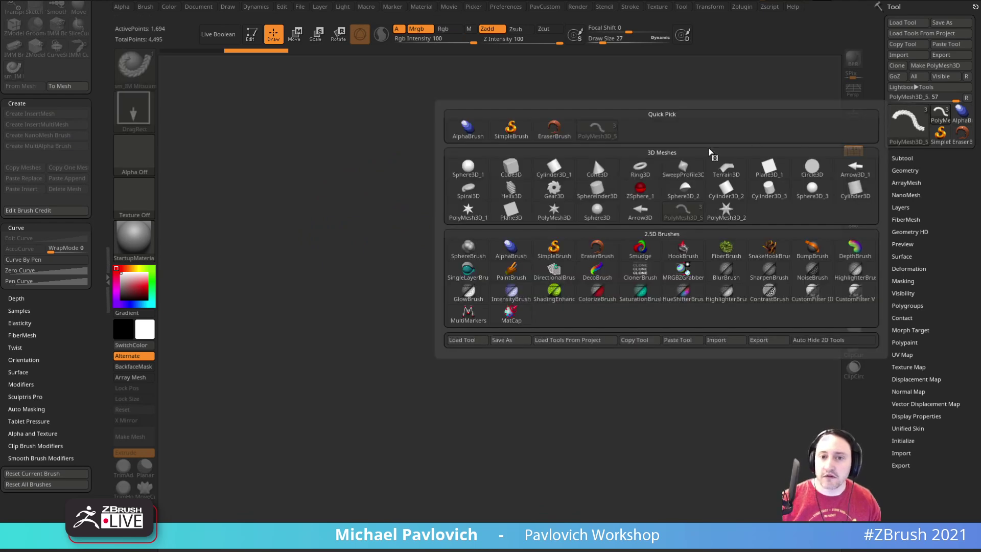
left_click(592, 155)
left_click_drag(504, 336, 529, 320)
key("t")
left_click_drag(632, 201, 579, 223, "alt")
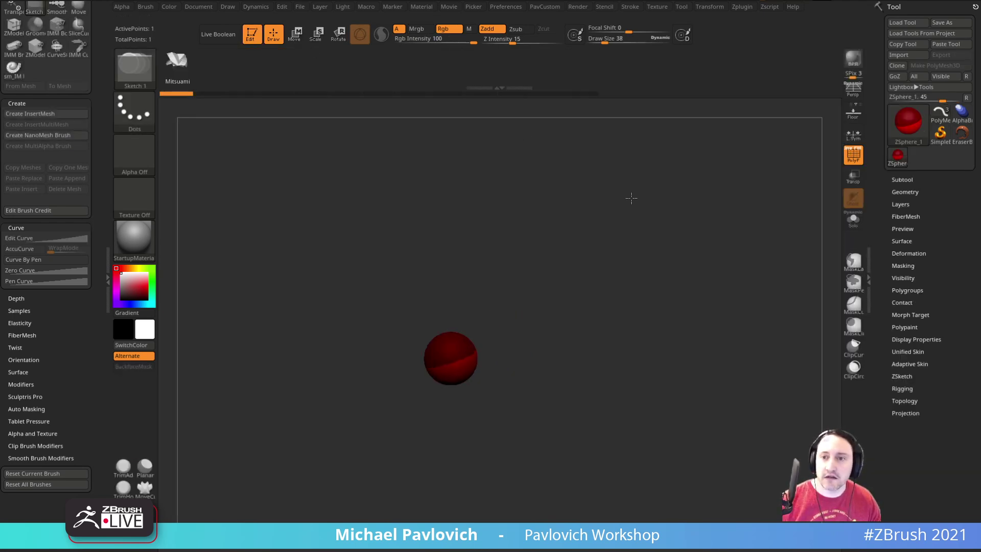
left_click_drag(716, 172, 580, 286)
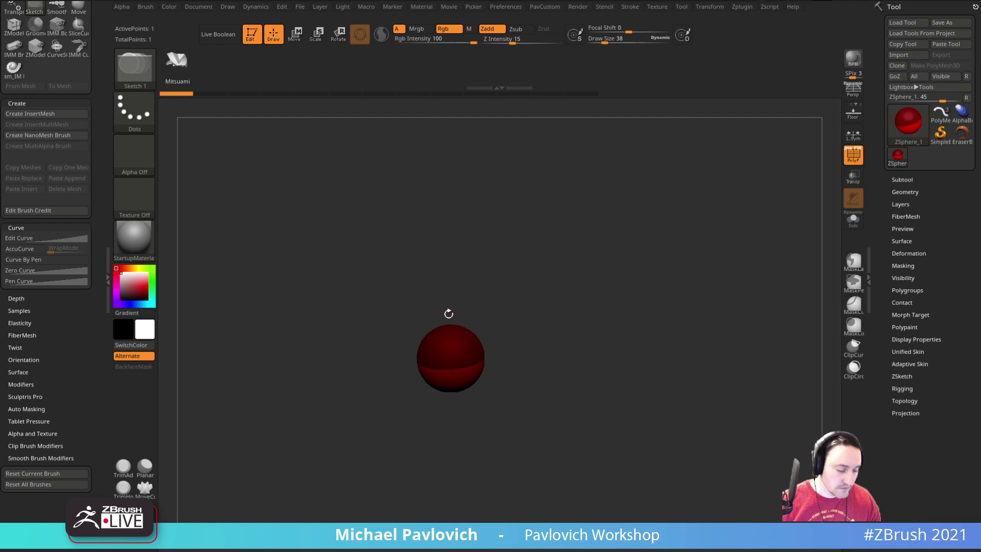
Scale the root ZSphere down, add a child ZSphere on it, and pull the child out diagonally upward.
key("e")
left_click_drag(450, 340, 413, 263)
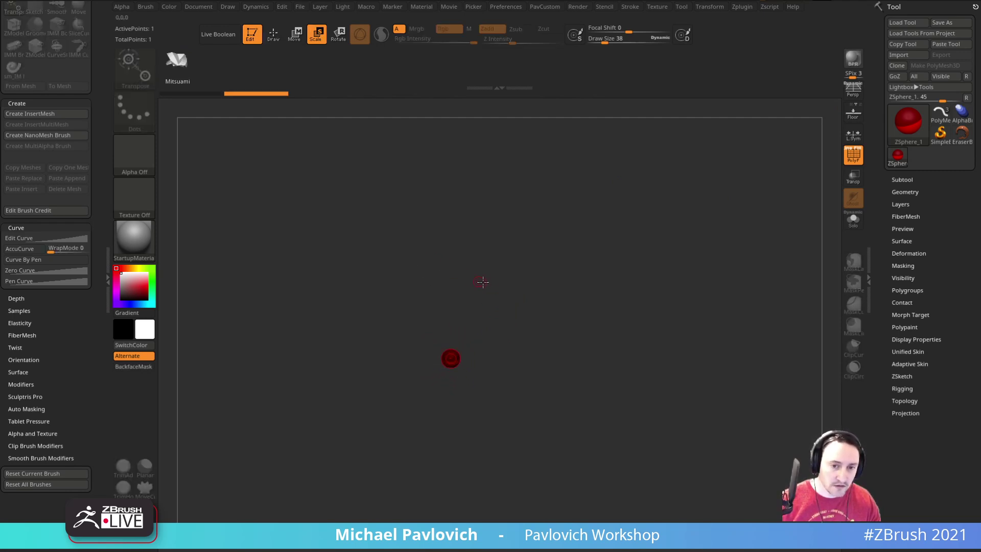
left_click_drag(491, 286, 512, 318)
key("q")
left_click(453, 352)
key("w")
mouse_move(454, 351)
left_mouse_down()
mouse_move(495, 286)
mouse_move(650, 245)
left_mouse_up()
Insert a ZSphere in the middle of the chain and bend the far end downward into a long lower segment.
key("q")
left_click(496, 285)
key("w")
mouse_move(691, 299)
left_mouse_down("alt")
mouse_move(640, 322)
mouse_move(576, 276)
mouse_move(591, 369)
mouse_move(606, 360)
mouse_move(610, 483)
left_mouse_up("alt")
key("q")
key("w")
key("q")
Insert three ZSpheres along the long descending segment and move the joints to bend it into a curve.
left_click(599, 416)
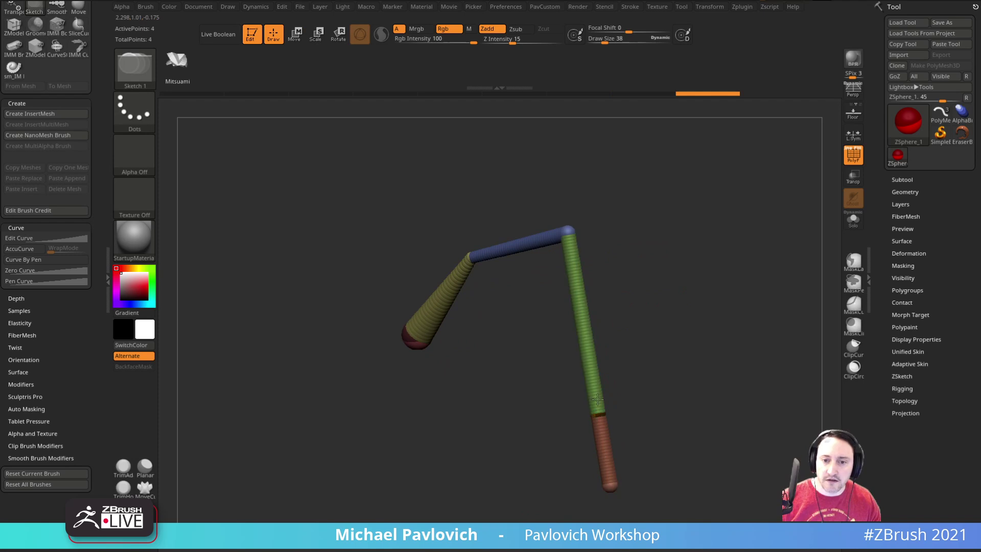
left_click(586, 336)
left_click(577, 281)
key("w")
left_click_drag(577, 281, 601, 266)
left_click_drag(584, 332, 550, 319)
left_click_drag(549, 401, 506, 383)
Insert a ZSphere in the middle of the chain's top segment and raise it to round the arch.
key("q")
left_click(514, 246)
key("w")
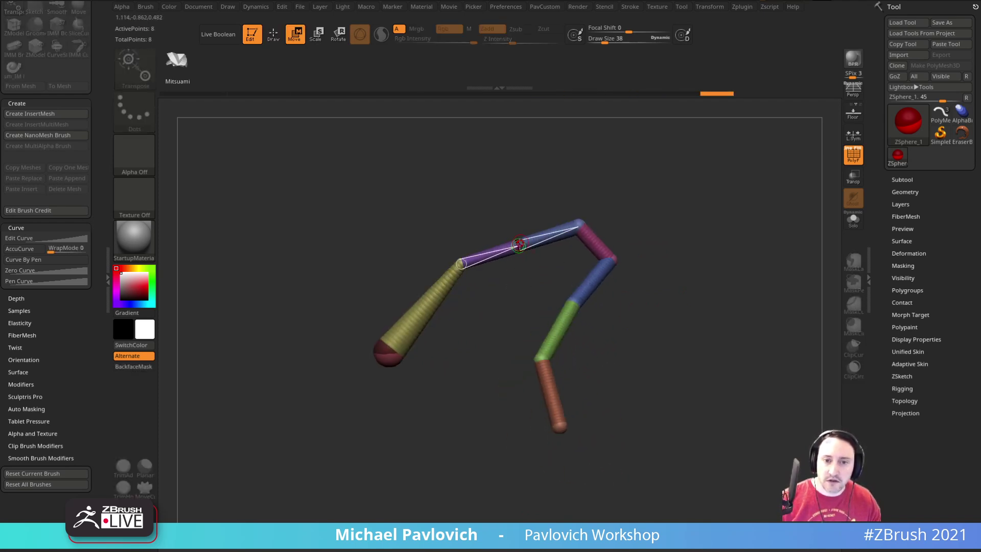
left_click_drag(520, 243, 504, 215)
Insert a ZSphere in the segment next to the root and move the neighbouring joints outward to smooth the bend.
key("q")
key("w")
key("q")
mouse_move(428, 302)
left_mouse_down()
mouse_move(478, 300)
mouse_move(411, 286)
left_mouse_up()
key("w")
left_click_drag(482, 241, 474, 226)
mouse_move(455, 252)
left_mouse_down()
mouse_move(428, 226)
mouse_move(437, 231)
left_mouse_up()
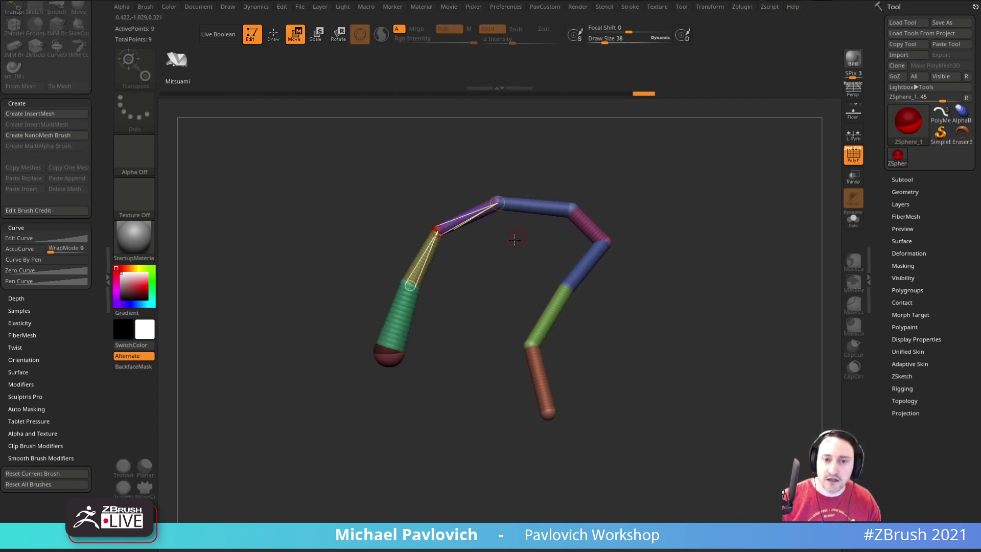
Insert ZSpheres in the two segments below the outer bend and move them to refine the S-shaped curve.
key("q")
left_click(586, 267)
key("w")
left_click_drag(586, 269, 603, 281)
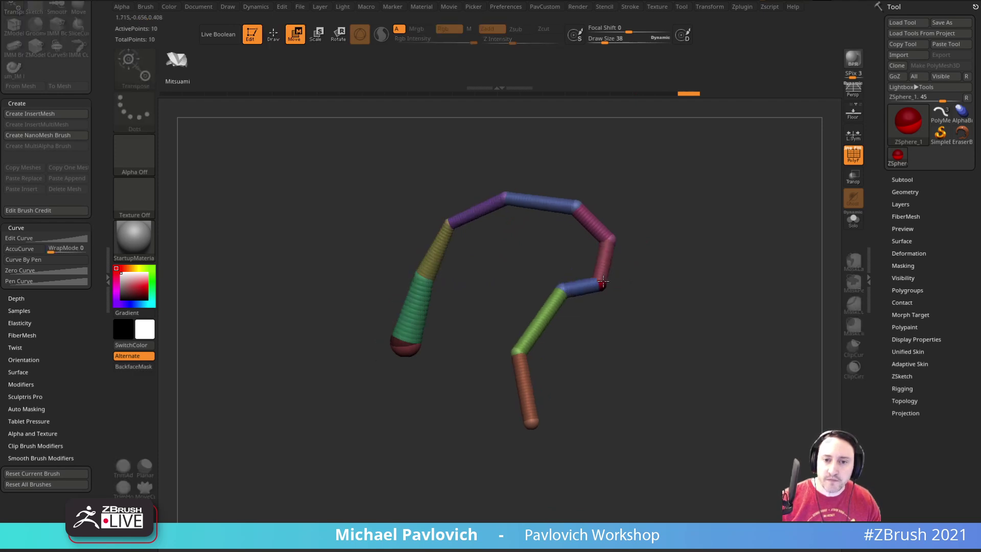
key("q")
left_click(539, 320)
key("w")
left_click_drag(539, 319, 531, 316)
Insert a ZSphere in the chain's end segment and shift the joint sideways to curve the tail.
mouse_move(558, 361)
left_mouse_down()
mouse_move(561, 370)
mouse_move(514, 390)
left_mouse_up()
key("q")
left_click(530, 383)
key("w")
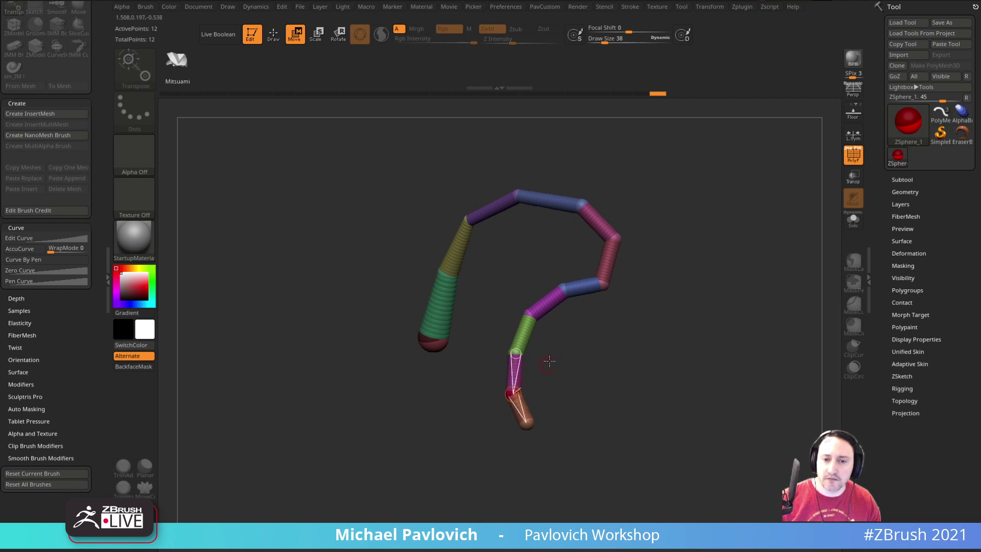
key("q")
left_click_drag(631, 317, 664, 314)
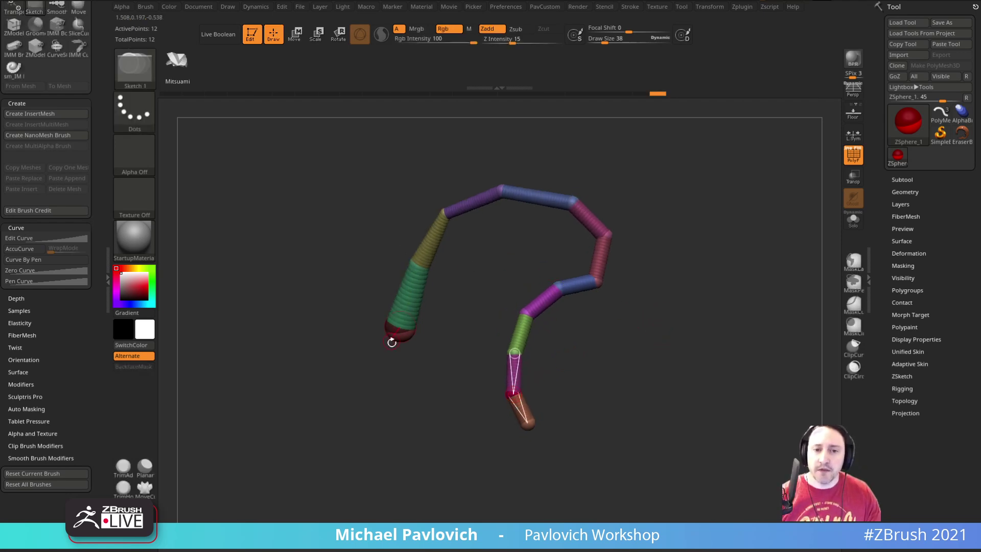
left_click_drag(651, 327, 631, 309)
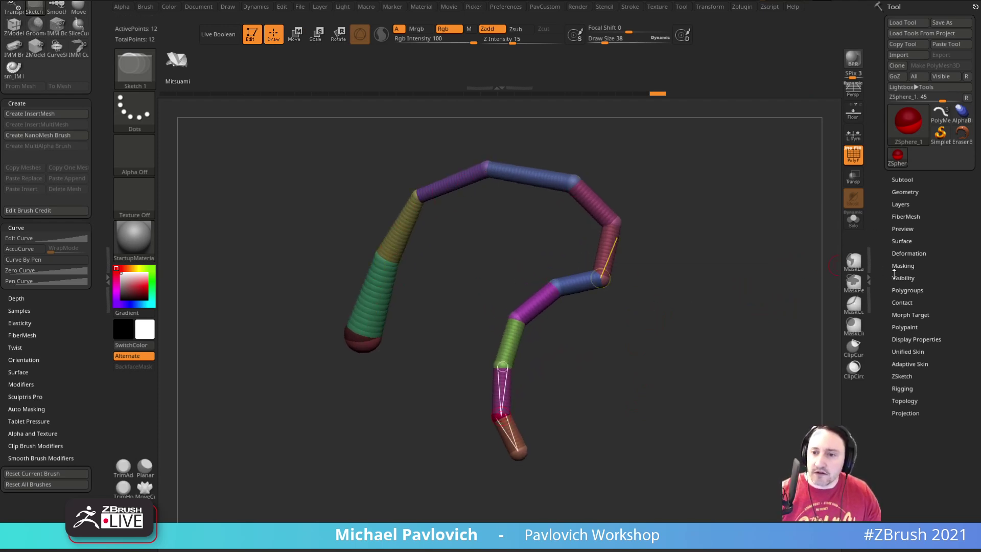
Preview the chain's adaptive skin with classic skinning, and preview it again with Use Classic Skinning turned off at Density 1.
left_click(908, 364)
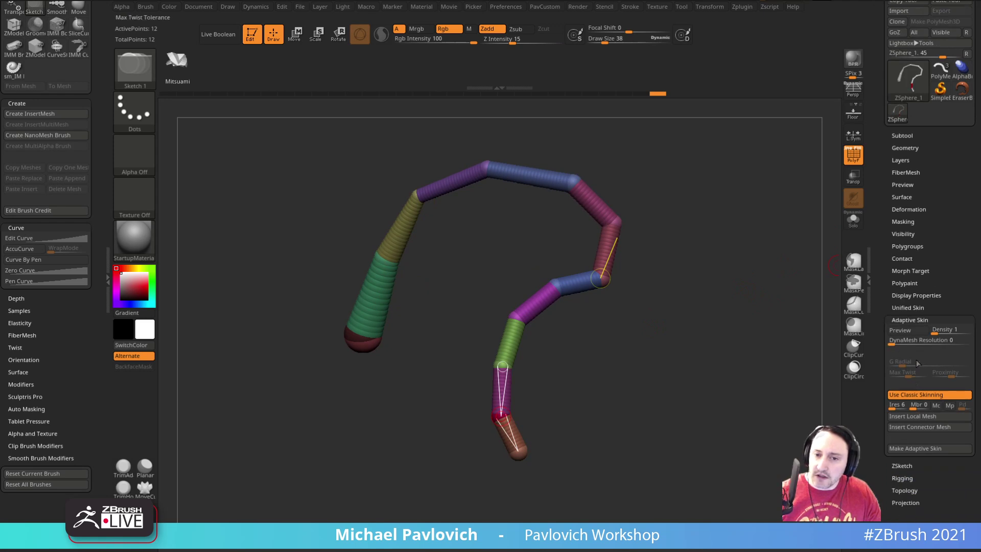
scroll(914, 327, "down", 1)
left_click(936, 317)
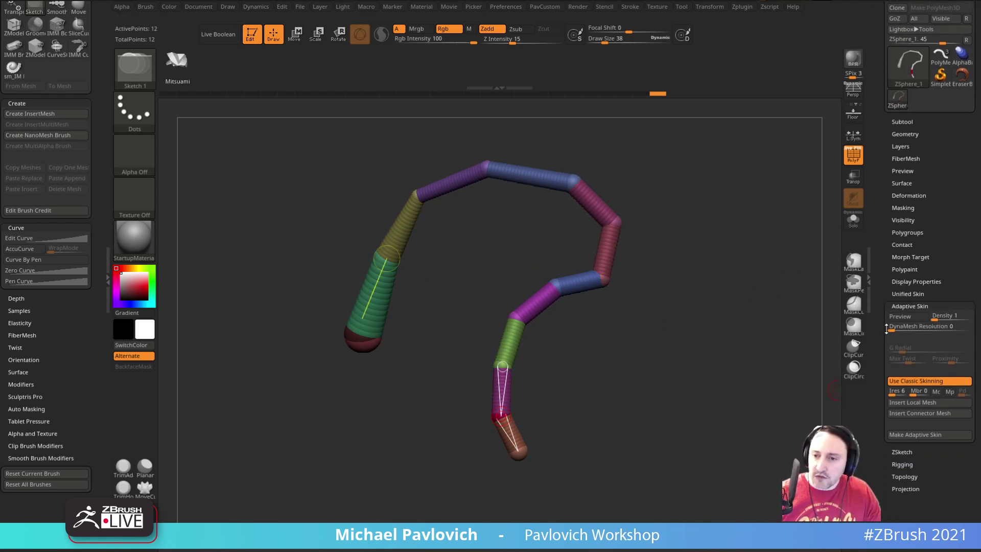
left_click(902, 319)
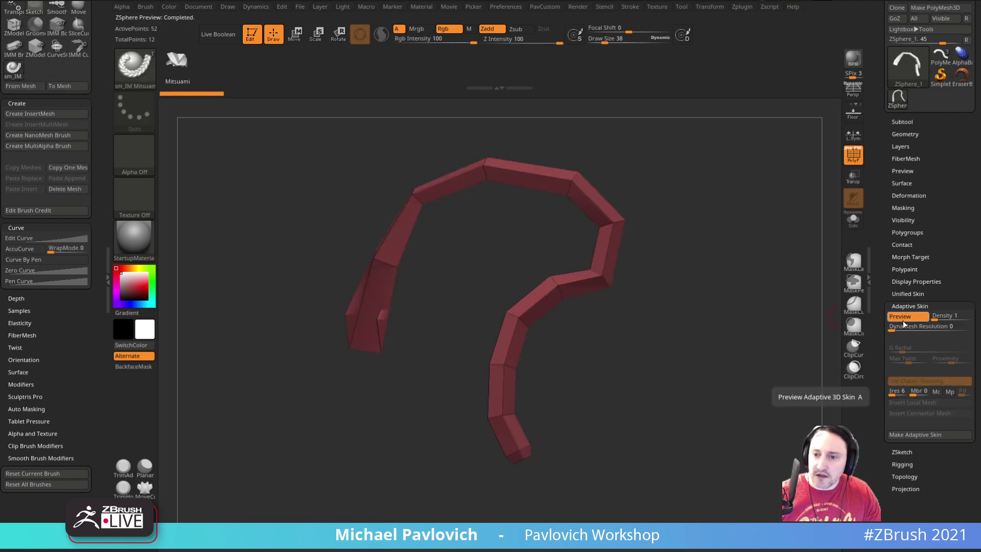
key("a")
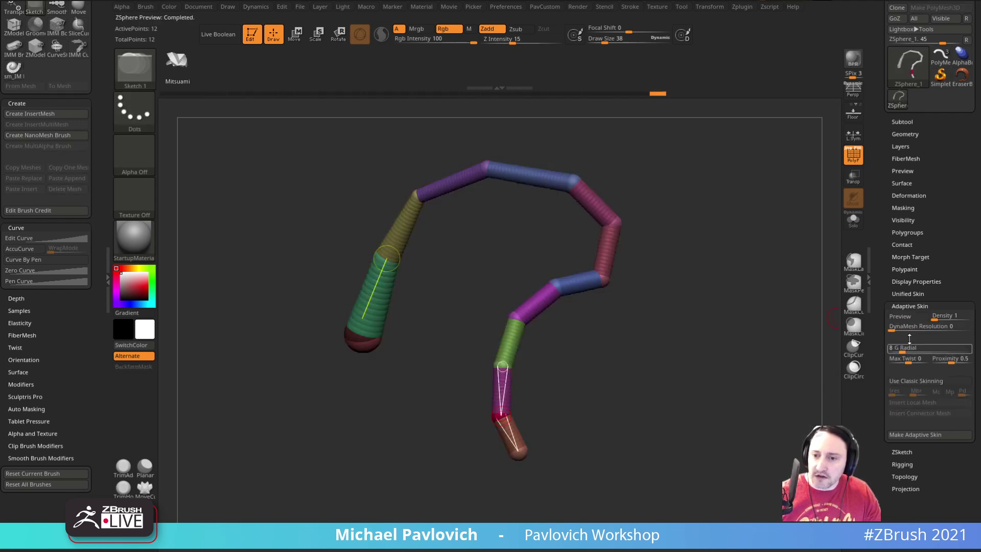
left_click(911, 317)
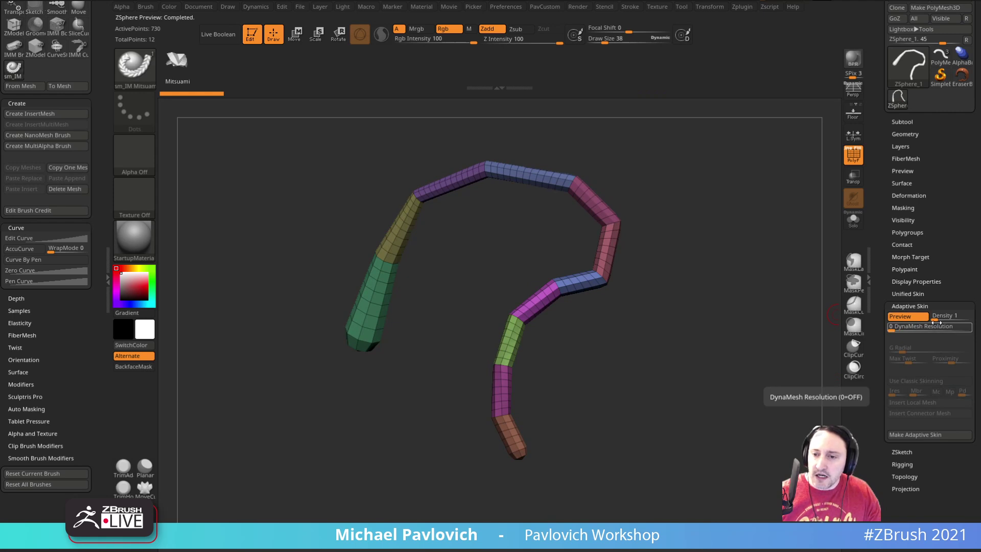
Make an adaptive skin from the ZSphere chain, select the generated skin mesh, and assign the whole mesh to one polygroup.
key("space")
left_click(789, 103)
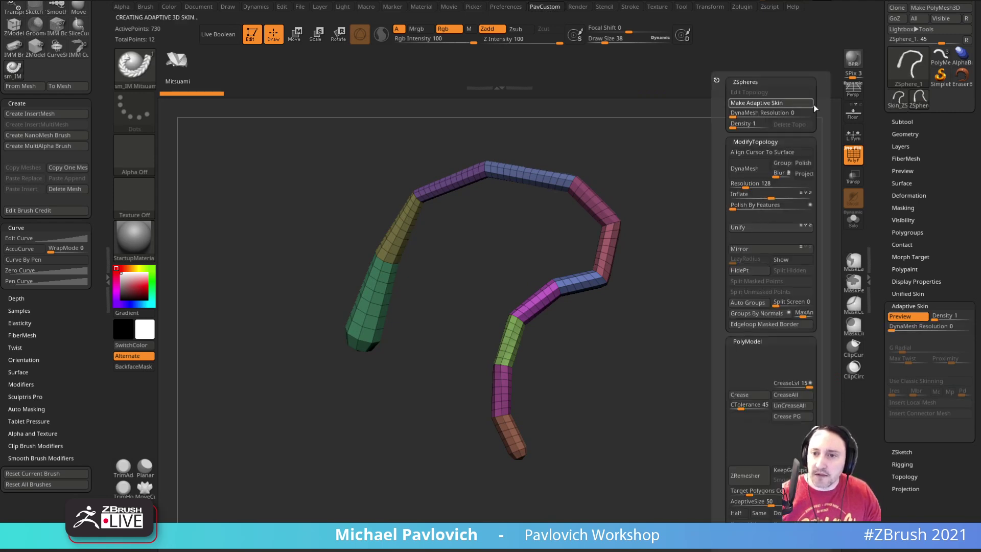
key("shift")
left_click(898, 99)
mouse_move(753, 263)
left_mouse_down()
mouse_move(744, 247)
mouse_move(767, 266)
mouse_move(719, 309)
mouse_move(664, 407)
left_mouse_up()
key("ctrl+w")
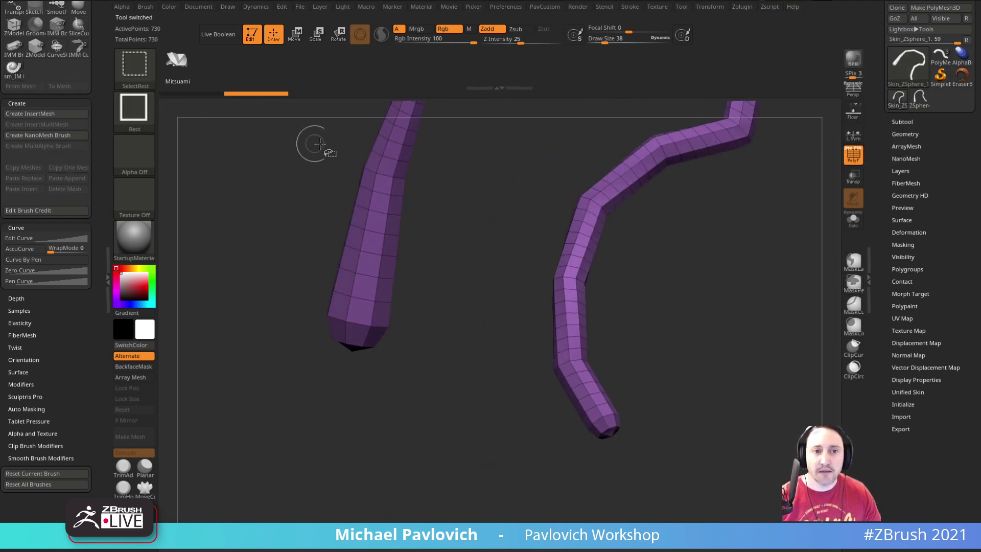
Hide the caps at both ends of the tube with the SelectLasso brush and delete the hidden geometry.
key("b")
left_click(394, 124)
left_click_drag(669, 311, 685, 332)
mouse_move(649, 427)
left_mouse_down("ctrl+alt+shift")
mouse_move(587, 470)
mouse_move(435, 401)
left_mouse_up("ctrl+alt+shift")
key("2")
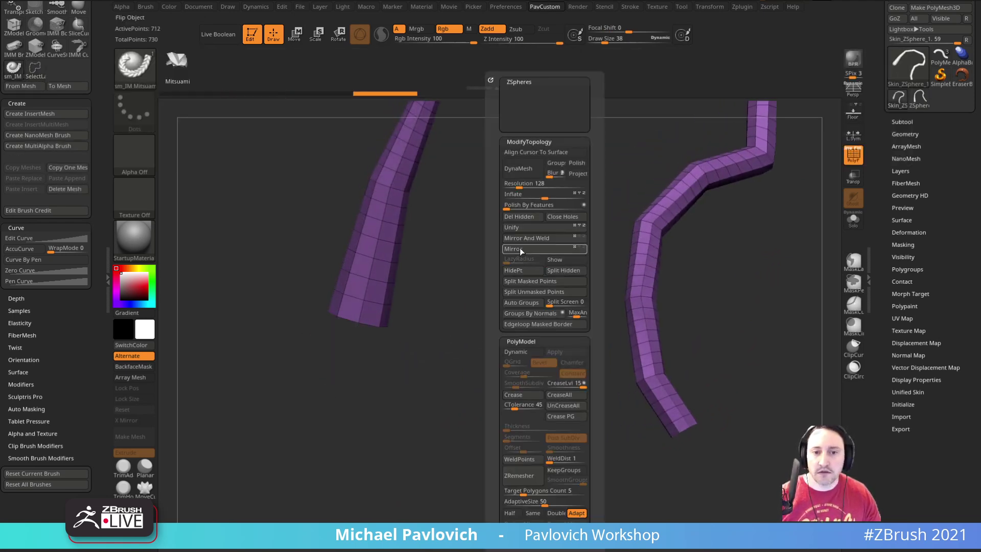
left_click(518, 216)
mouse_move(449, 209)
left_mouse_down()
mouse_move(541, 250)
mouse_move(492, 243)
mouse_move(510, 289)
mouse_move(413, 364)
left_mouse_up()
left_click_drag(674, 311, 646, 309)
Assign separate polygroups to the lengthwise face strips of the tube with the ZModeler edge action PolyGroup.
key("b")
key("z")
key("m")
key("space")
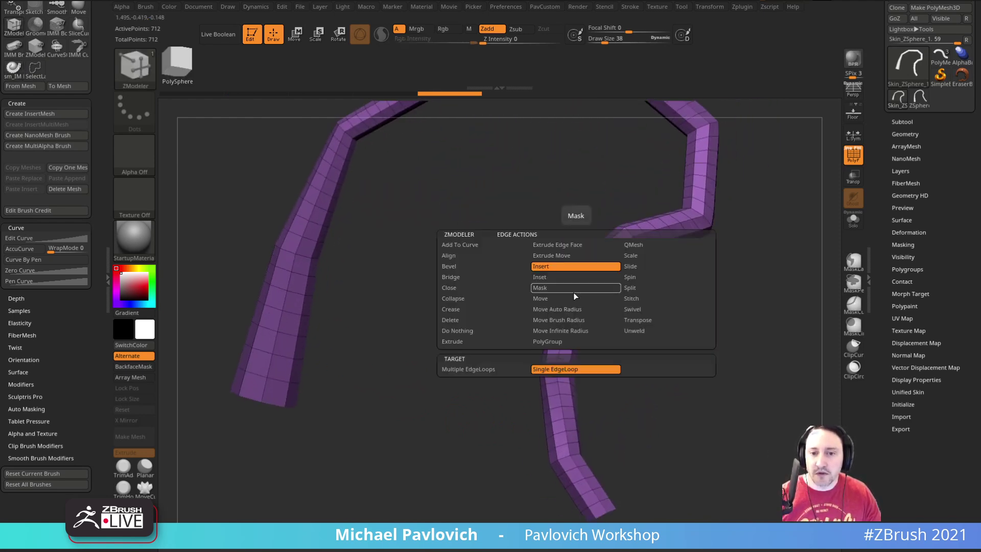
left_click(559, 341)
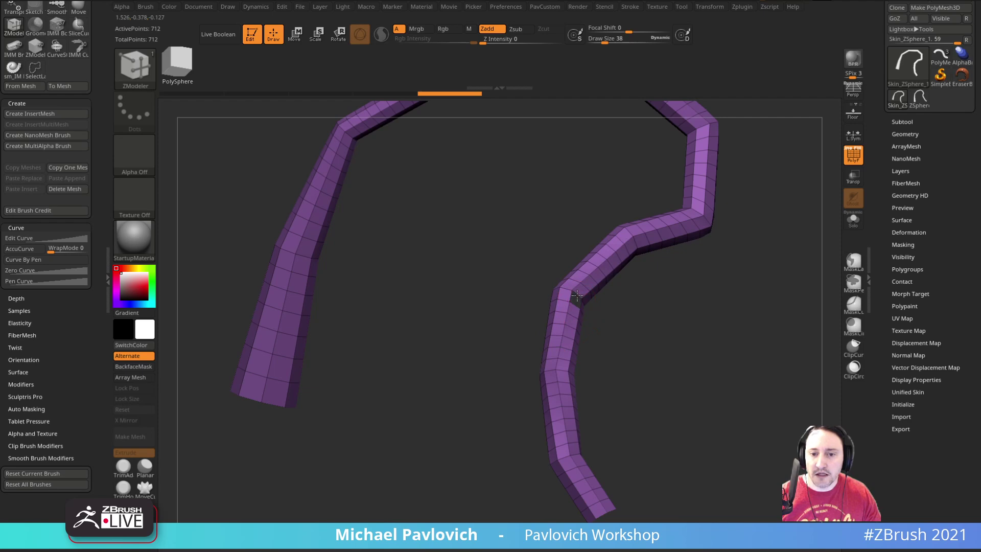
left_click(570, 291)
left_click(566, 290)
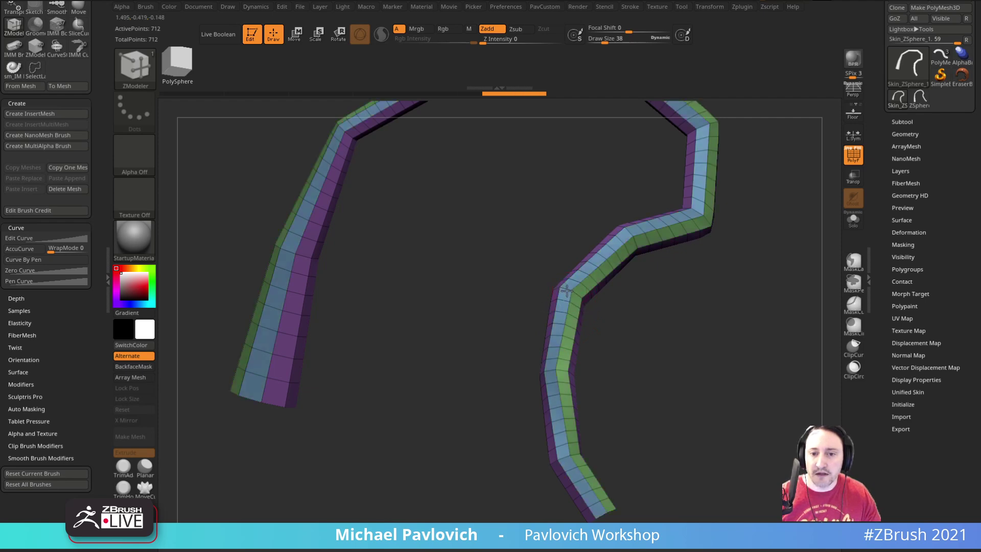
Isolate the adjoining blue and green lengthwise strips of the tube and delete the hidden faces.
right_click_drag(567, 290, 591, 302)
left_click(585, 297, "ctrl+alt+shift")
right_click_drag(657, 302, 716, 307)
key("3")
left_click(702, 217)
key("3")
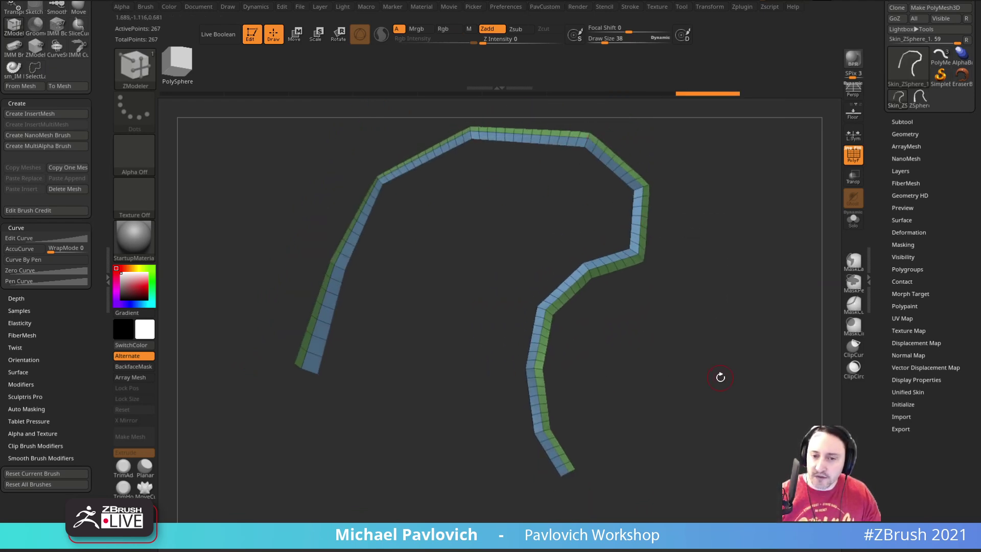
Smooth the angular two-strip mesh with Polish By Features.
key("3")
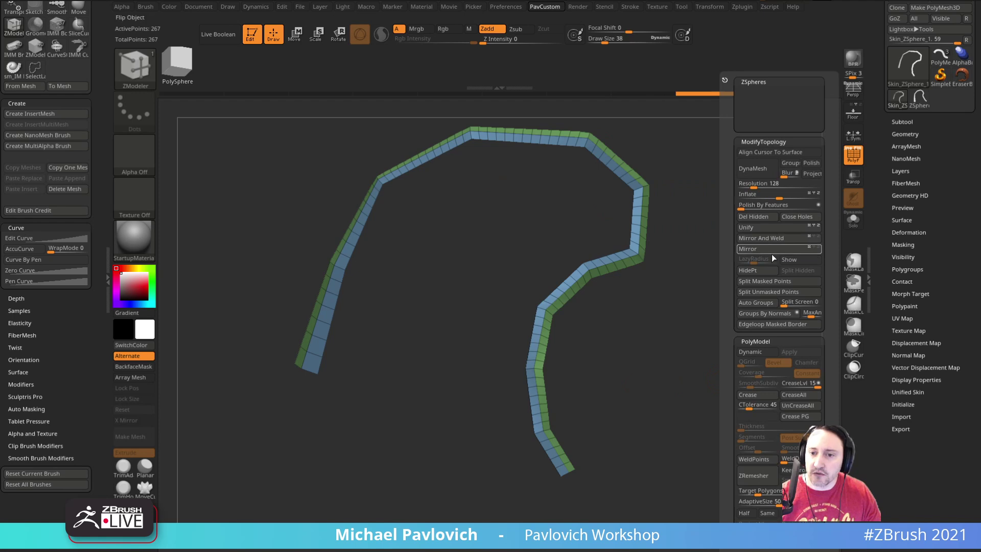
left_click(745, 205)
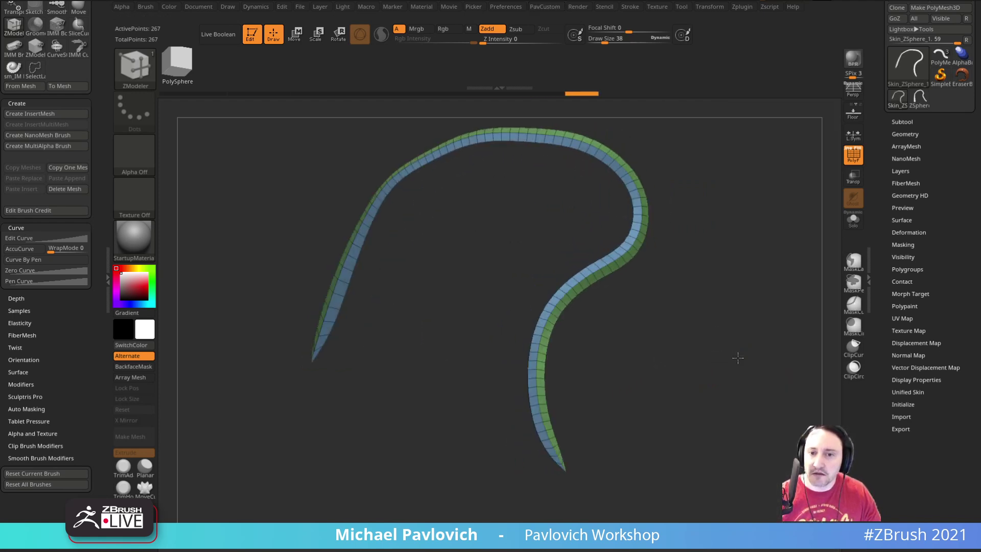
left_click_drag(732, 358, 747, 355)
left_click_drag(743, 318, 747, 313)
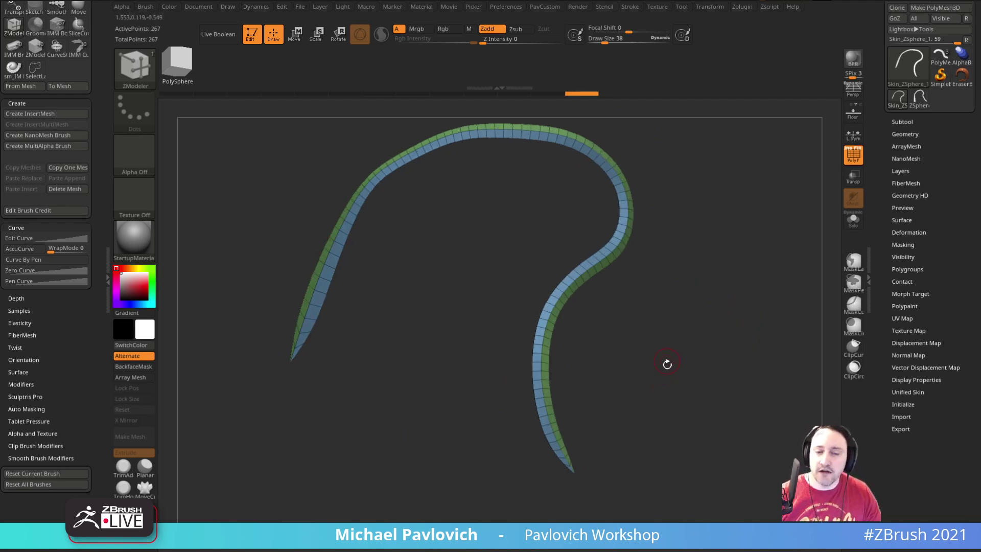
left_click_drag(666, 358, 664, 343)
Dock the Stroke palette beside the canvas and generate a curve along the polygroup boundary with Frame Mesh, using Polygroups only.
left_click(630, 7)
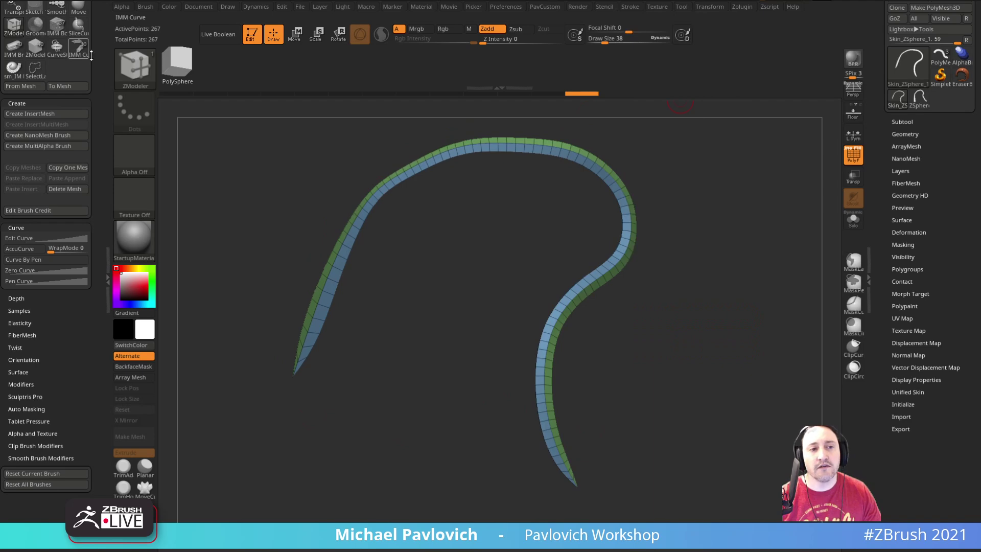
left_click(632, 7)
left_click_drag(626, 17, 63, 44)
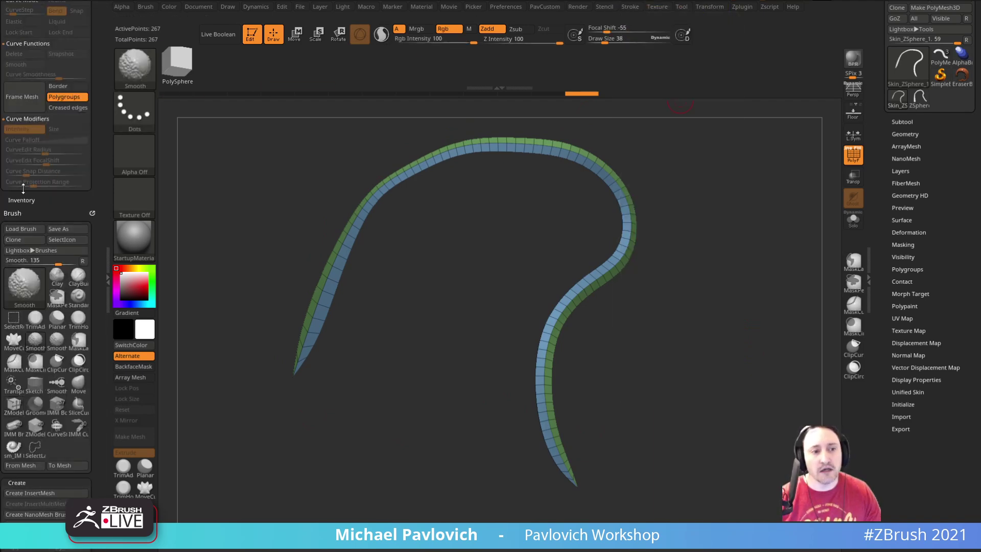
left_click_drag(731, 133, 644, 15)
left_click(39, 100)
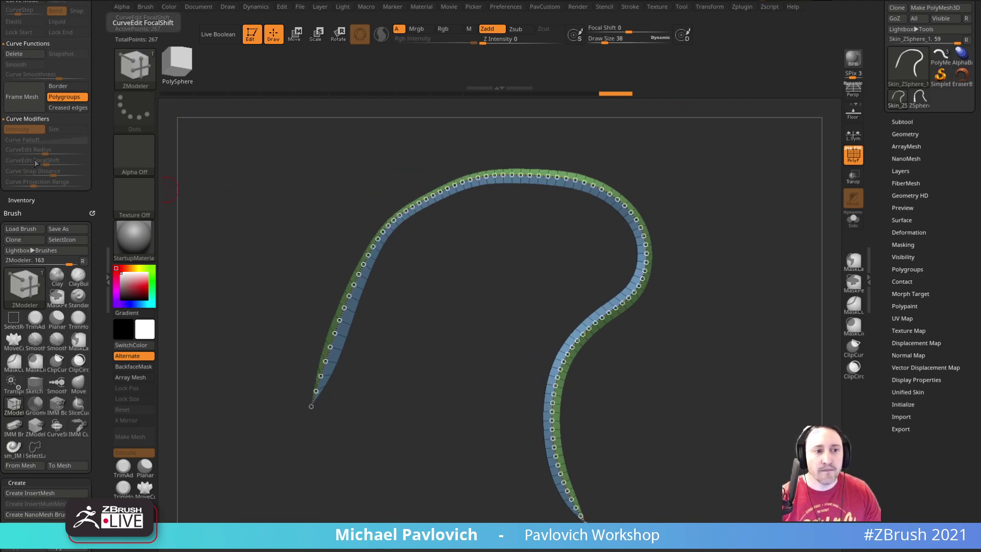
key("b")
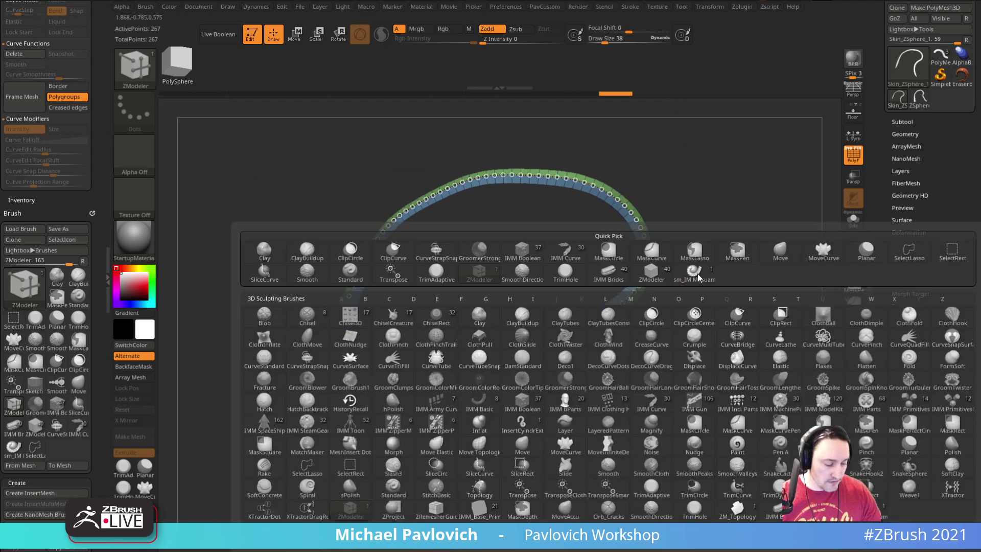
key("b")
key("i")
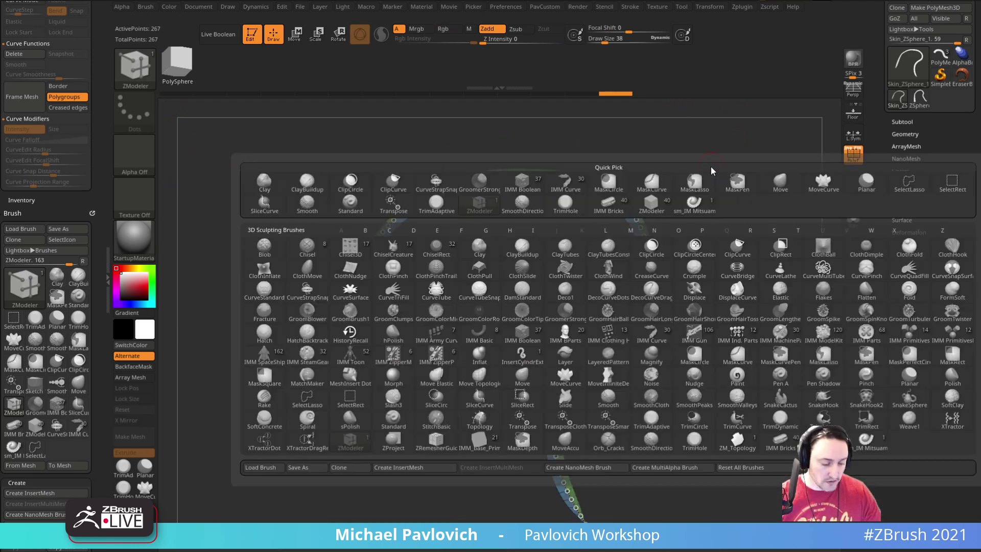
left_click(664, 340)
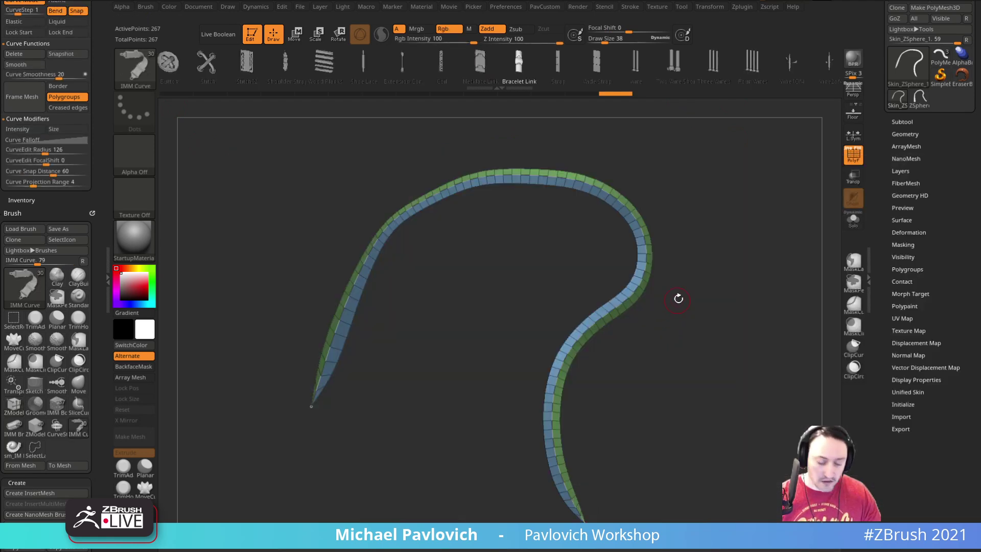
key("m")
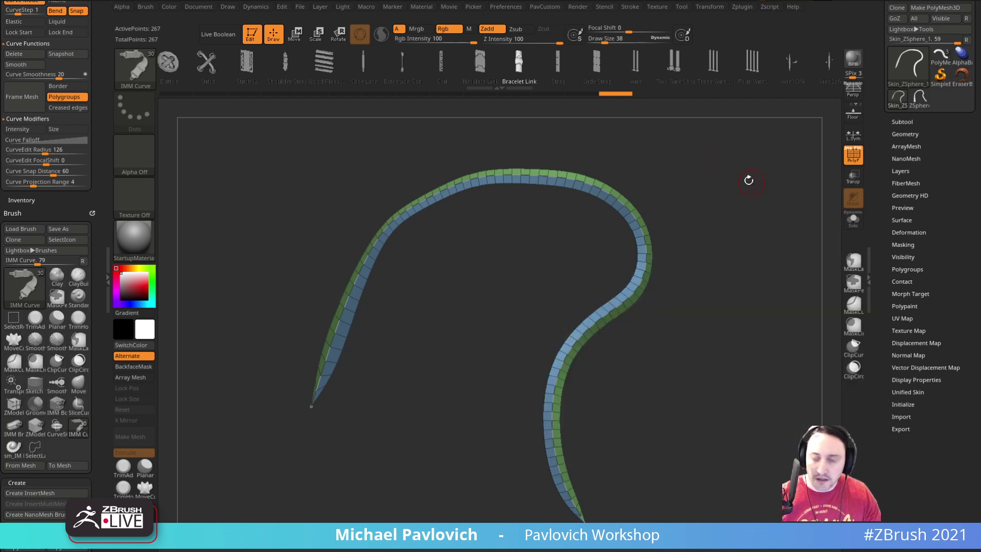
Apply the Bike Chain mesh of the IMM Army Curve brush to the framed curve at Draw Size 121 and turn off polyframe display.
key("b")
key("i")
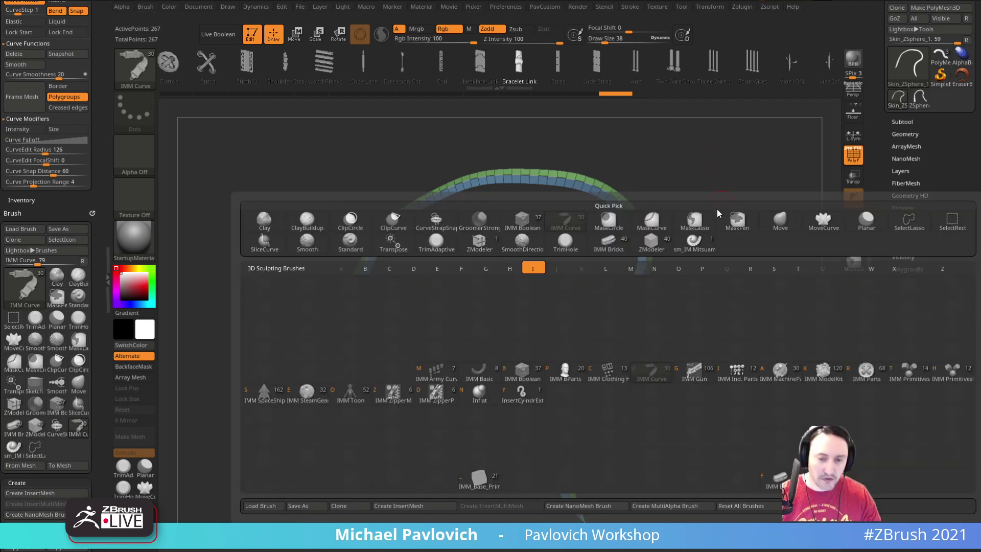
left_click(435, 372)
key("m")
left_click(729, 218)
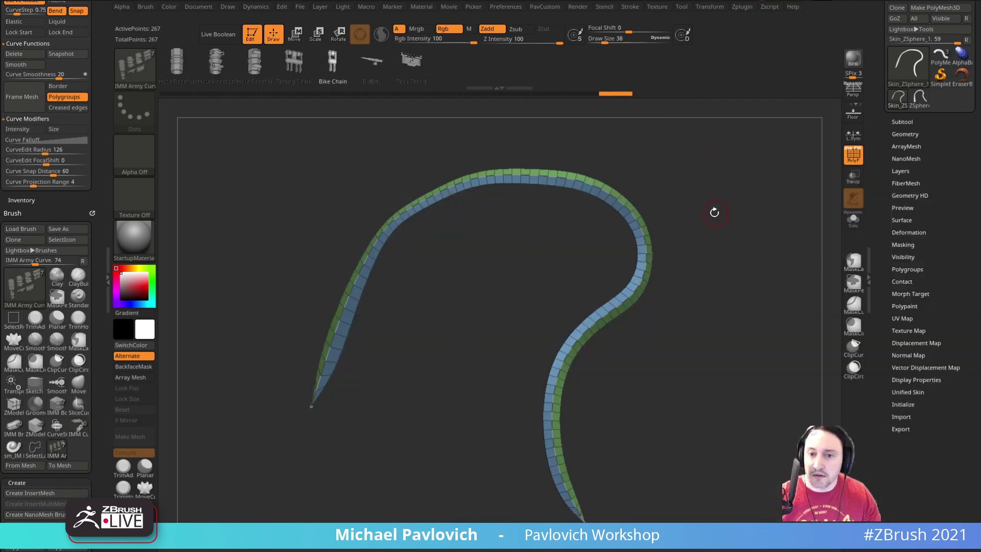
left_click(637, 218)
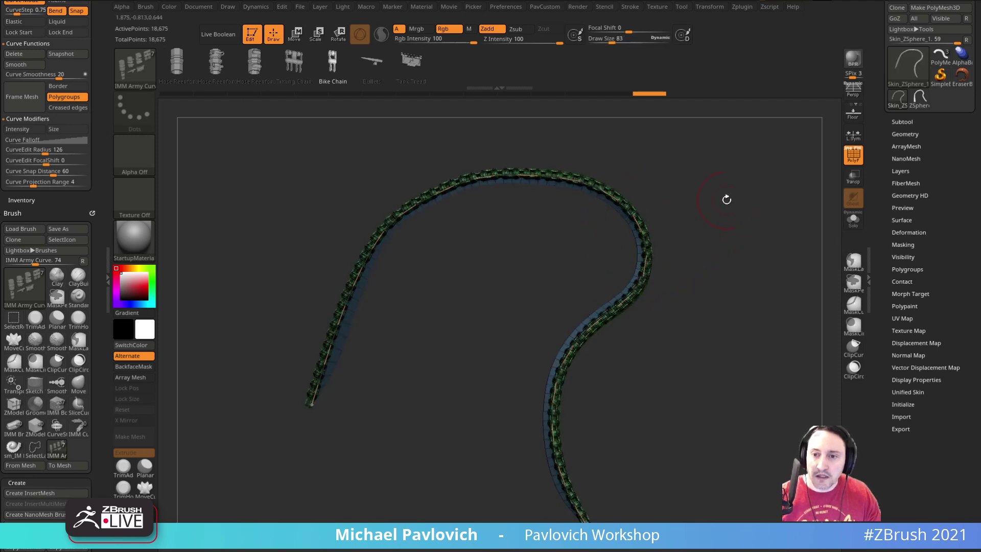
left_click(857, 159)
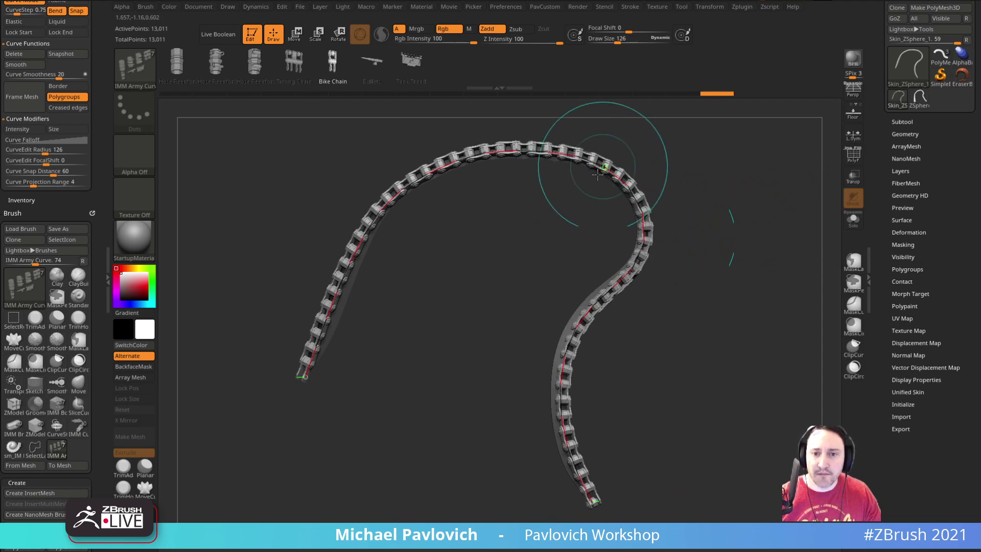
Turn off the curve's Snap and Bend options and shift the chain curve inward repeatedly to leave a row of offset chain copies.
left_click_drag(100, 129, 93, 191)
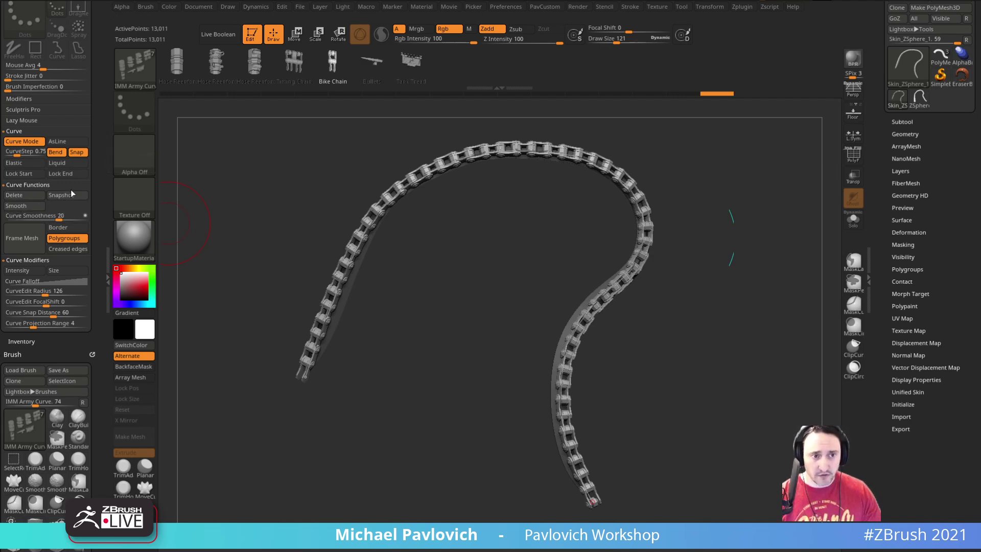
left_click_drag(725, 255, 684, 263, "alt")
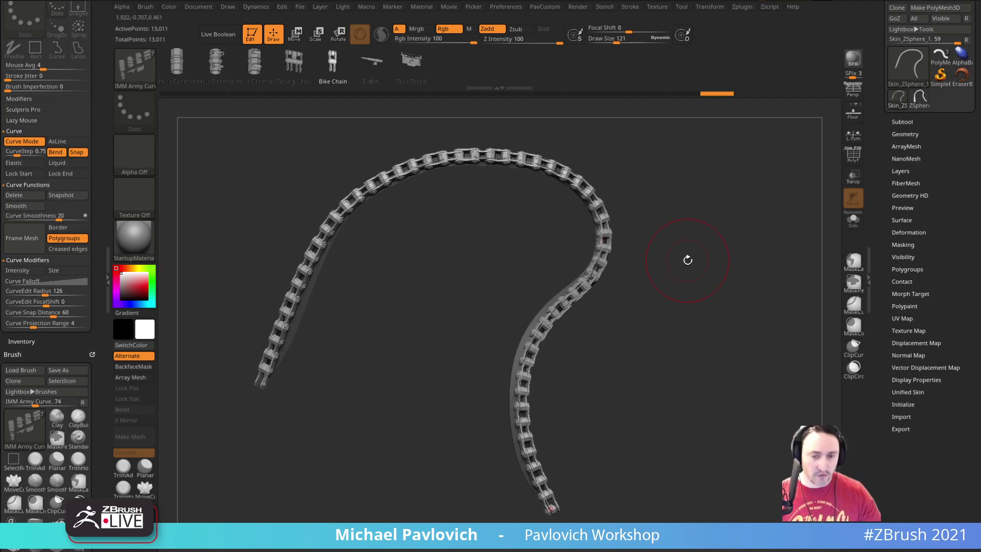
left_click(76, 152)
left_click(57, 152)
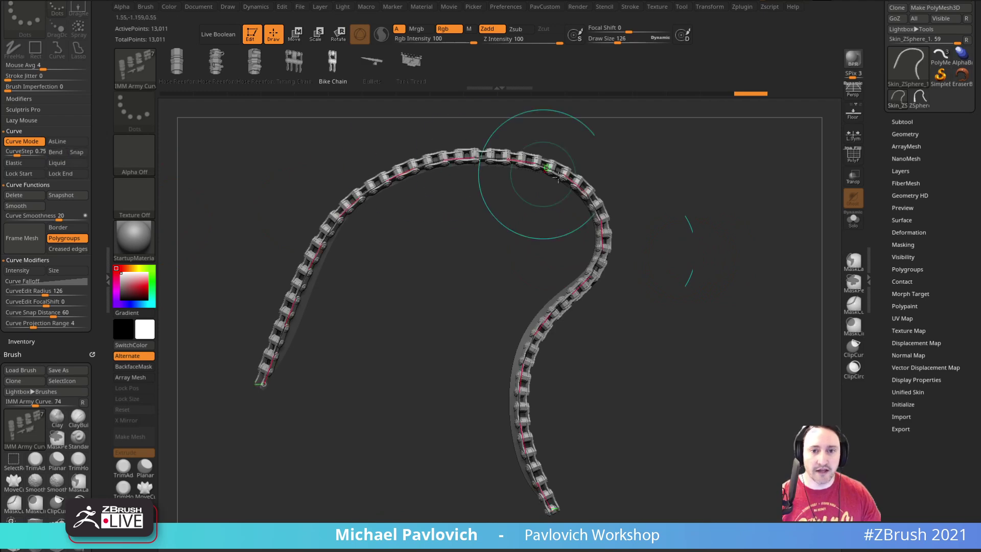
left_click_drag(563, 175, 458, 246)
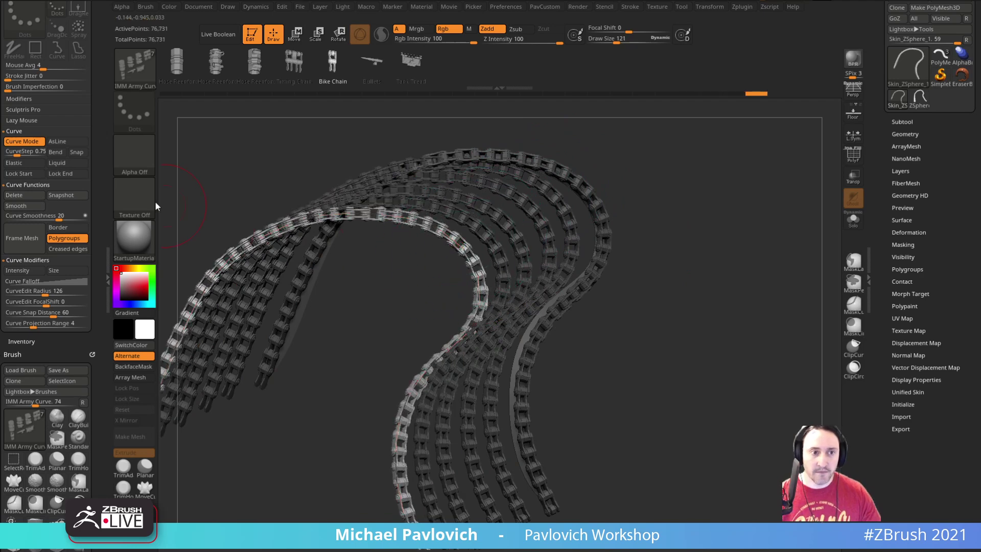
Turn on the curve's Bend option and extend the active chain's lower end outward into an upturned hook.
left_click(56, 153)
left_click_drag(674, 333, 720, 232, "alt")
left_click(510, 244)
left_click_drag(510, 244, 519, 222)
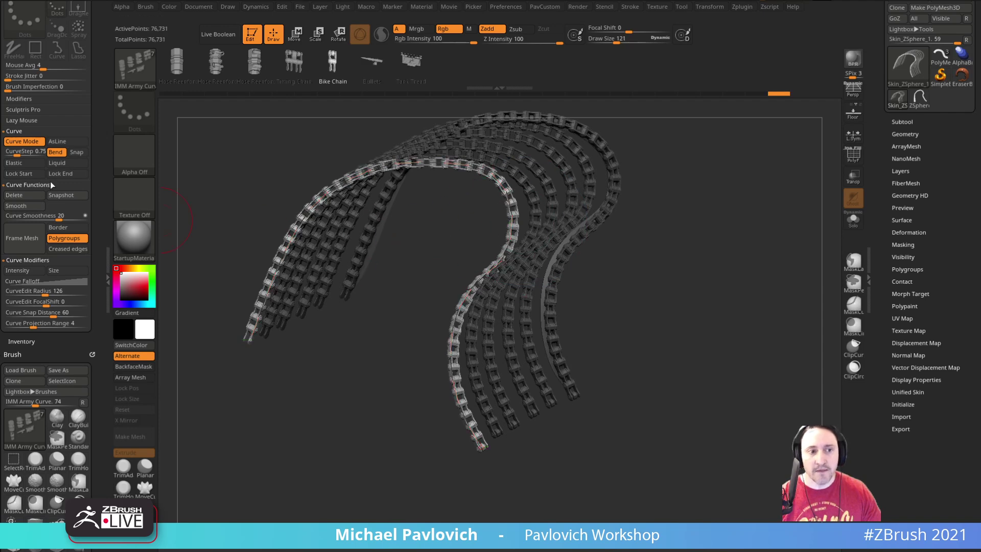
mouse_move(481, 447)
left_mouse_down()
mouse_move(471, 449)
mouse_move(546, 478)
left_mouse_up()
left_click_drag(651, 334, 651, 332)
Try pulling the outer bend of the active chain inward with the curve's Elastic option turned on.
left_click_drag(511, 218, 390, 303)
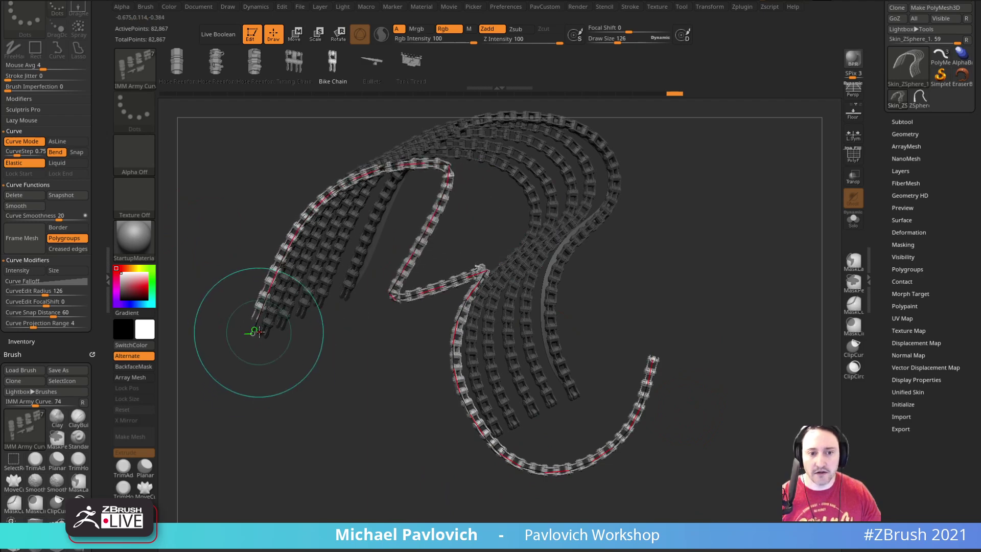
key("ctrl+z")
left_click_drag(502, 235, 460, 286)
Switch the curve to Liquid mode and pull the active chain's starting end down toward the middle to form a narrow arch.
left_click(56, 163)
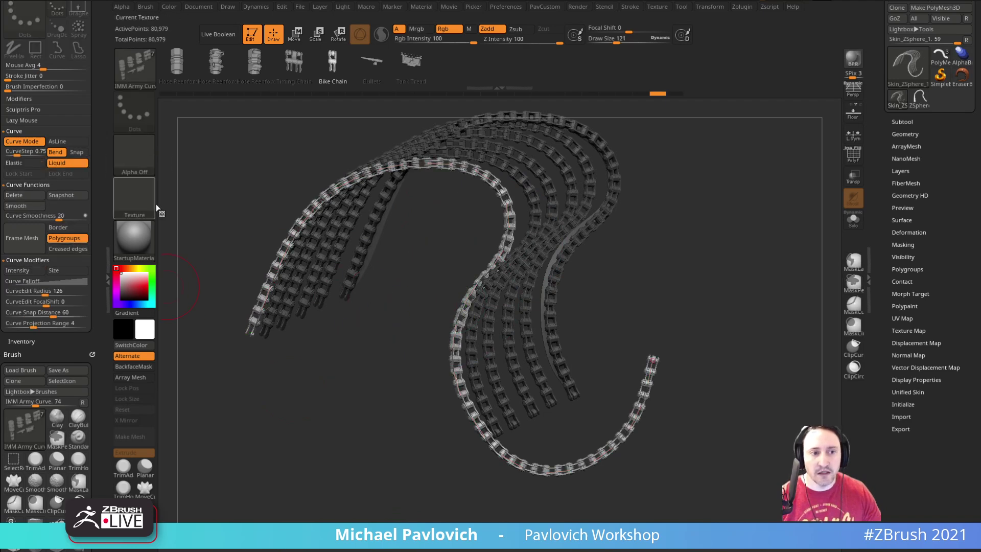
mouse_move(248, 333)
left_mouse_down()
mouse_move(267, 268)
mouse_move(401, 164)
mouse_move(511, 210)
mouse_move(493, 287)
mouse_move(461, 321)
mouse_move(511, 204)
mouse_move(404, 190)
mouse_move(449, 324)
mouse_move(571, 466)
mouse_move(439, 200)
mouse_move(401, 240)
mouse_move(385, 407)
left_mouse_up()
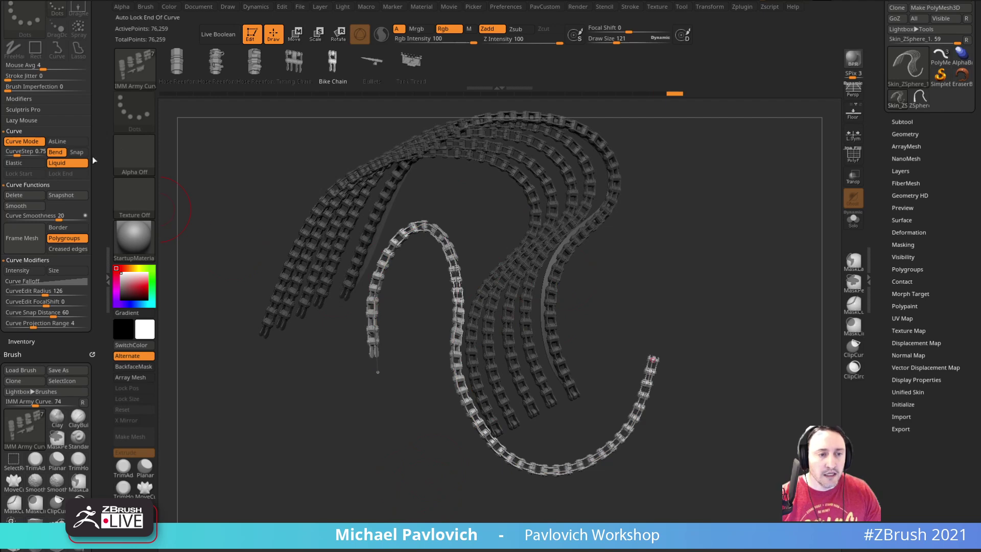
Try pulling the middle of the active chain downward in Liquid mode, and undo the curve edits.
left_click(455, 289)
left_click_drag(456, 289, 459, 325)
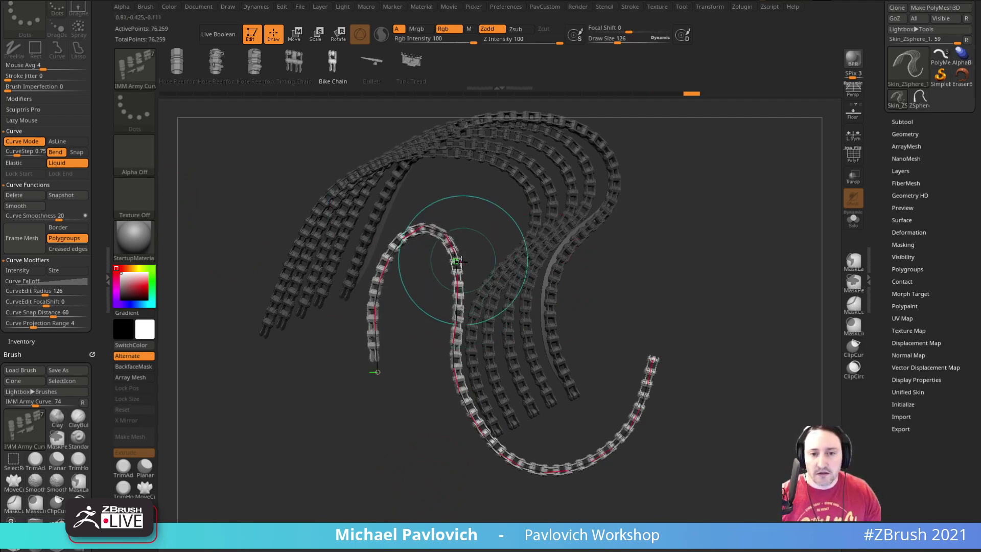
left_click_drag(459, 264, 461, 329)
key("ctrl+z")
key("ctrl+z")
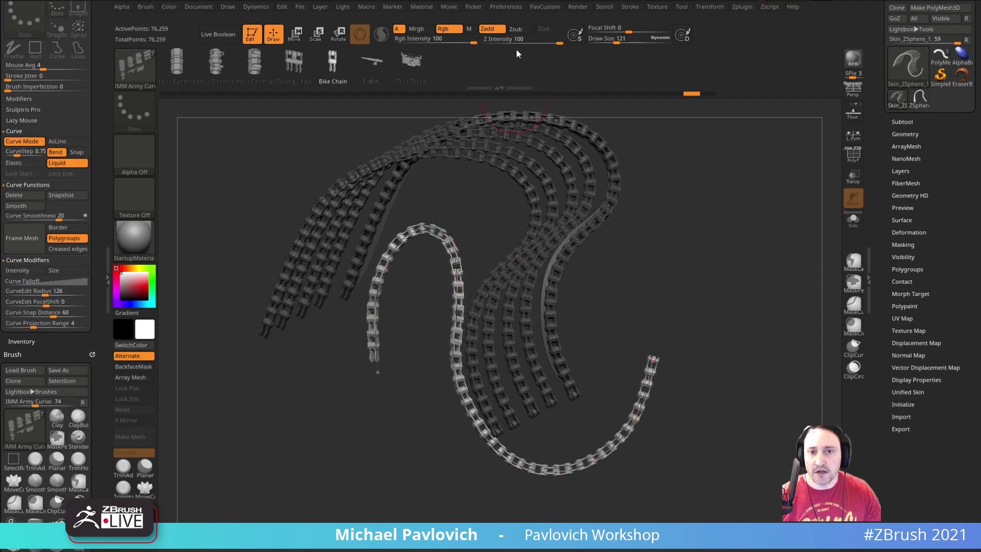
Set the Smooth brush's Z Intensity to 10 and smooth along the active chain curve until it runs straight.
left_click(533, 39, "shift")
left_click_drag(532, 40, 530, 41, "shift")
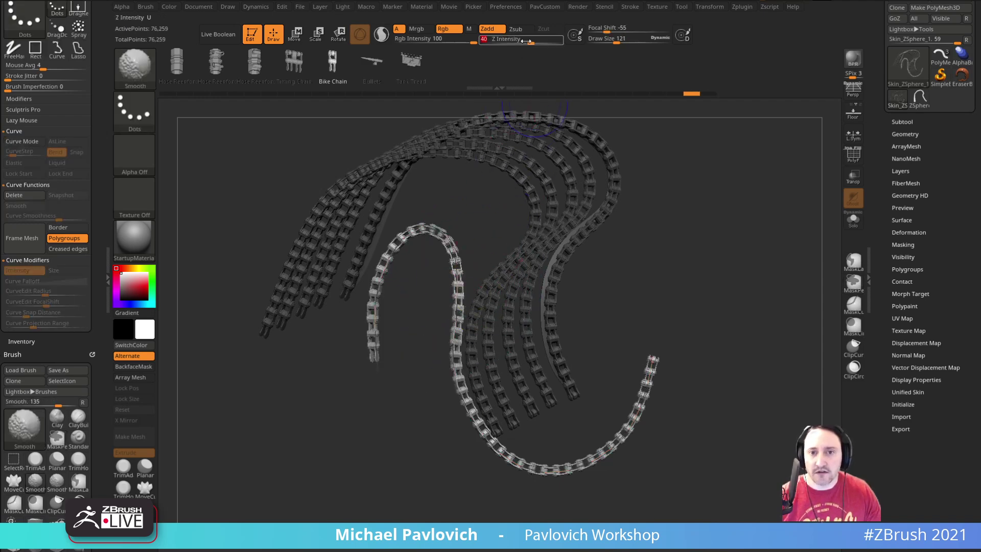
key("shift")
left_click_drag(455, 263, 456, 285, "shift")
key("ctrl+z")
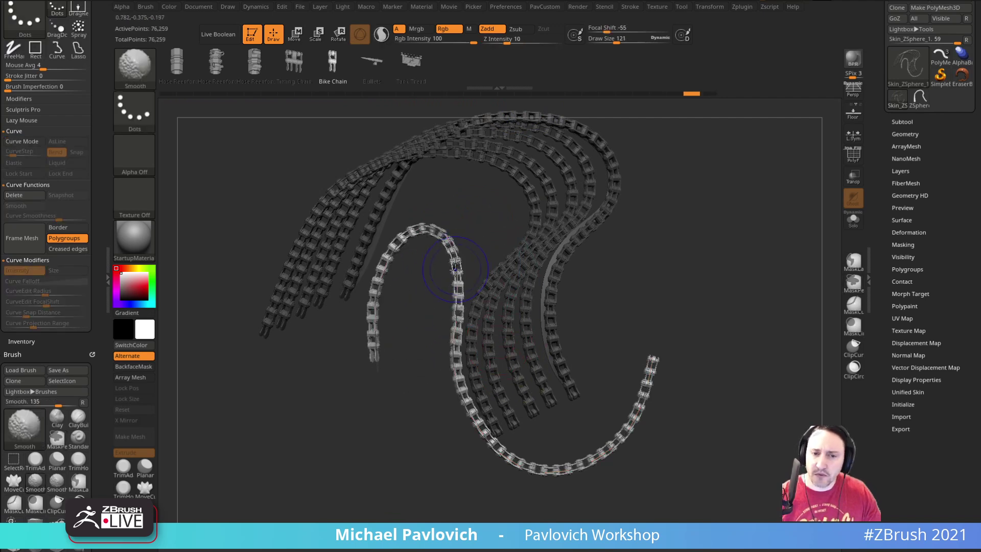
key("shift")
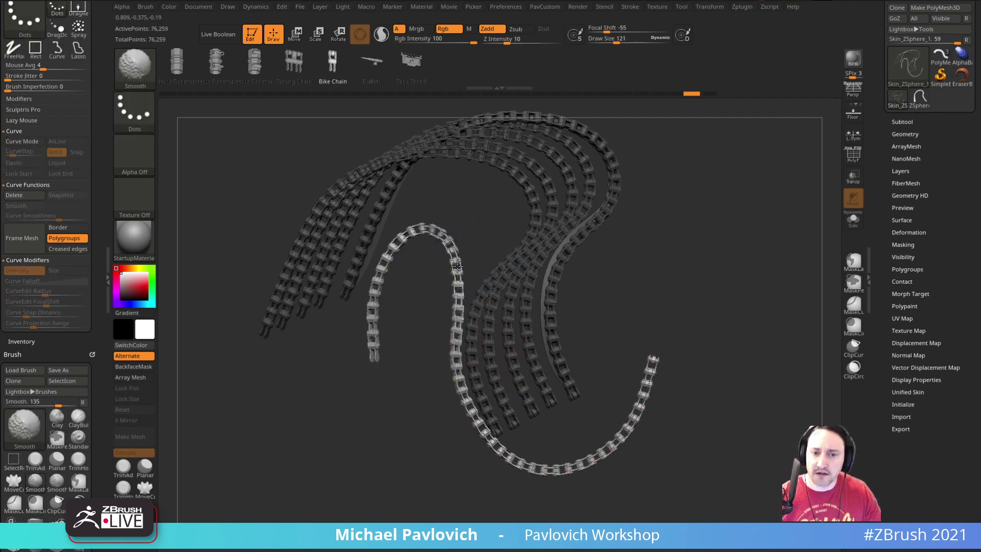
left_click_drag(459, 285, 459, 300, "shift")
key("ctrl+z")
mouse_move(456, 265)
left_mouse_down("shift")
mouse_move(458, 289)
mouse_move(538, 444)
mouse_move(401, 370)
mouse_move(511, 377)
mouse_move(649, 363)
left_mouse_up("shift")
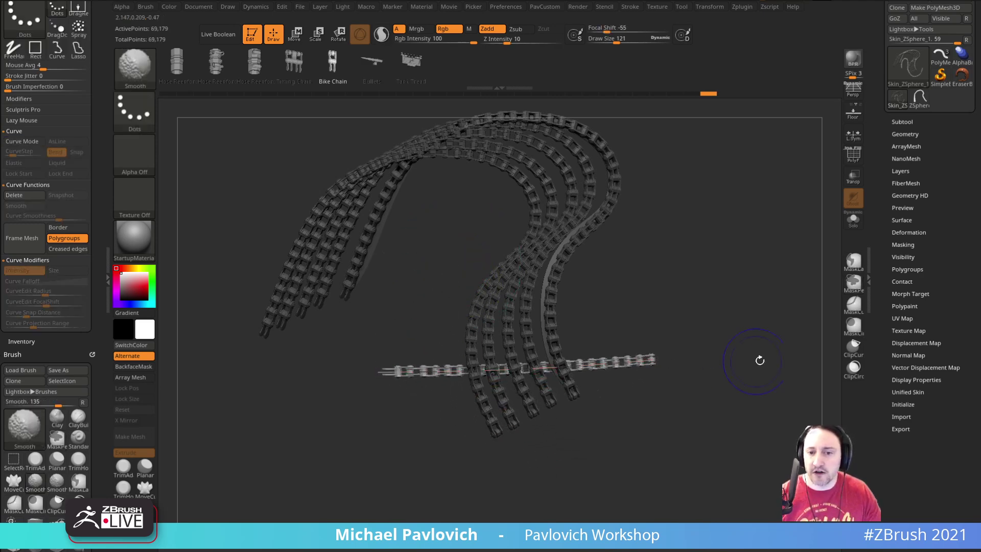
Undo the brush smoothing, and soften the active chain curve with the curve Smooth function at a Curve Smoothness of 9.
key("ctrl+z")
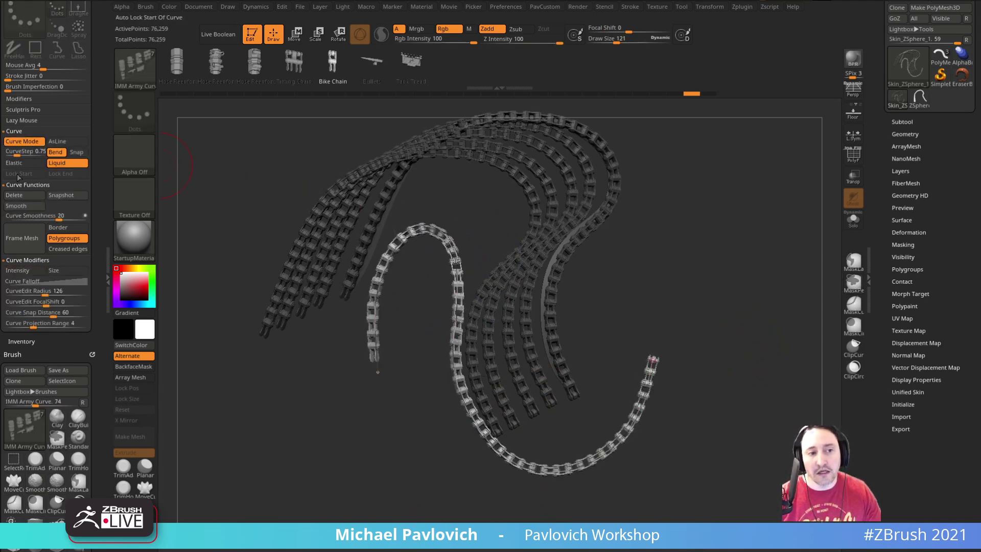
left_click(28, 207)
mouse_move(51, 218)
left_mouse_down()
mouse_move(34, 218)
mouse_move(47, 218)
left_mouse_up()
left_click(30, 206)
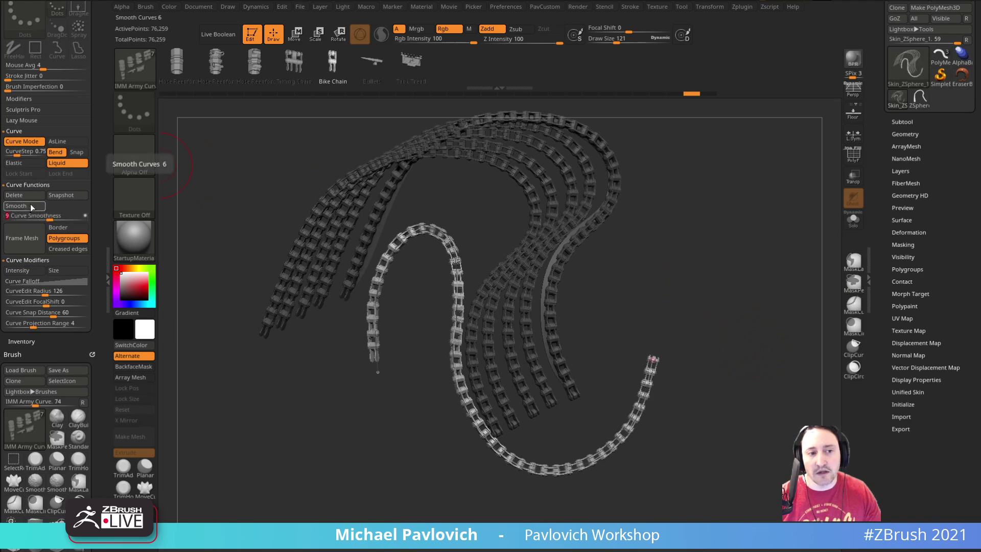
left_click(32, 205)
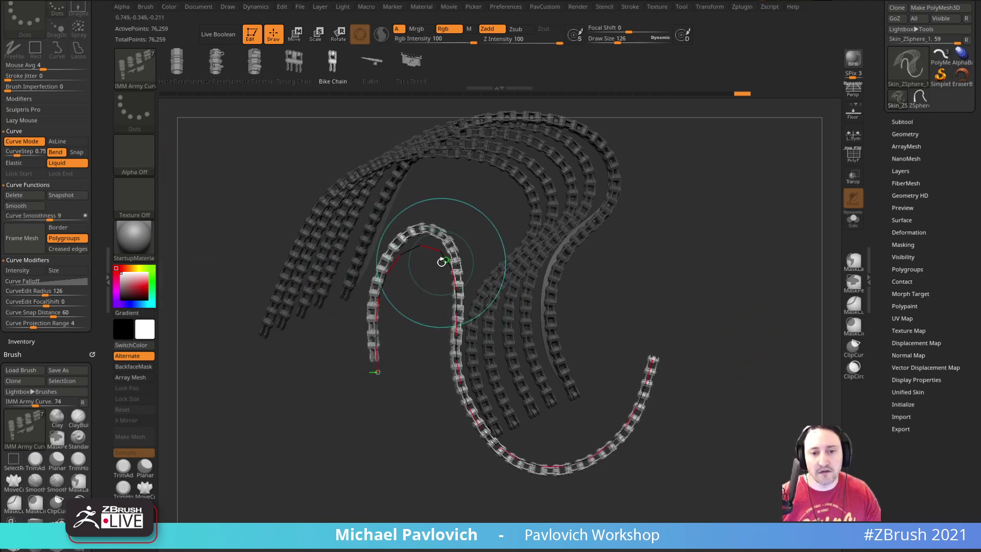
left_click(424, 249)
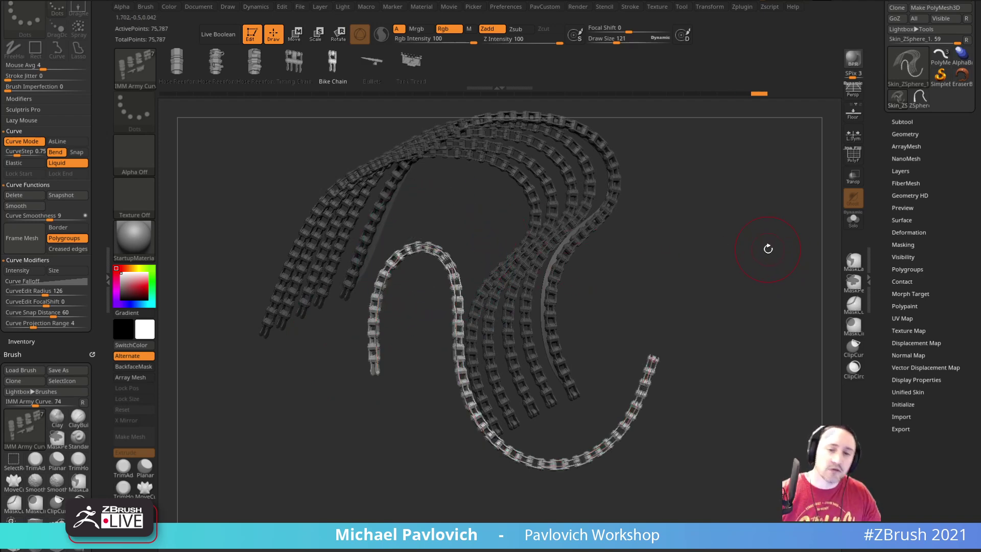
left_click(624, 270)
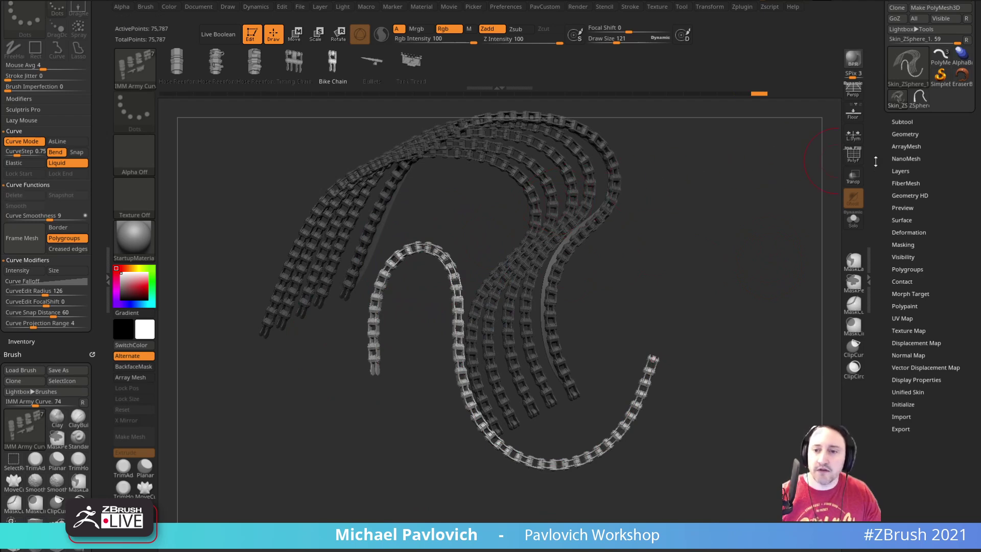
Show the polyframe, isolate the original thin strip's polygroup and delete the hidden chains.
left_click_drag(875, 166, 879, 208)
left_click(937, 116)
left_click_drag(753, 231, 757, 201)
left_click(919, 156)
left_click(853, 156)
left_click(897, 156)
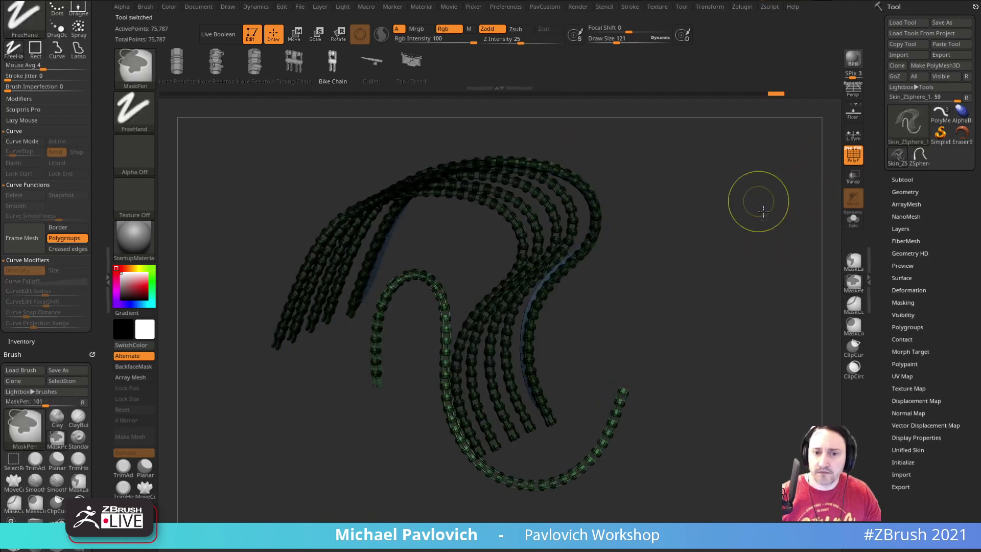
left_click(534, 304, "ctrl+shift")
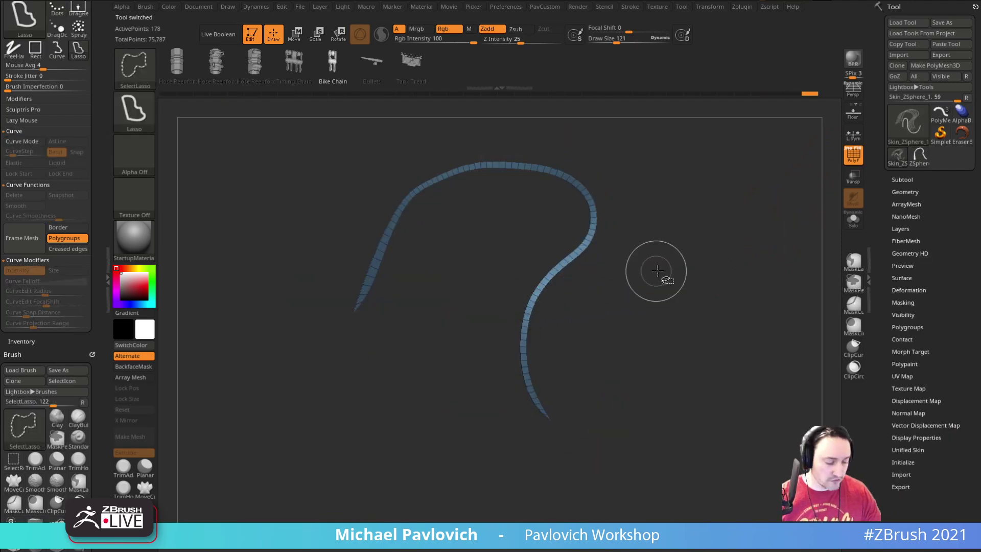
key("ctrl+shift+x")
key("2")
left_click(689, 216)
left_click_drag(684, 240, 432, 247)
Reshape the bends of the strip using the Move brush with a large draw size.
key("1")
key("s")
left_click(402, 193)
left_click_drag(397, 176, 392, 168)
left_click_drag(470, 163, 499, 160)
left_click_drag(554, 219, 558, 223)
left_click_drag(587, 278, 518, 309)
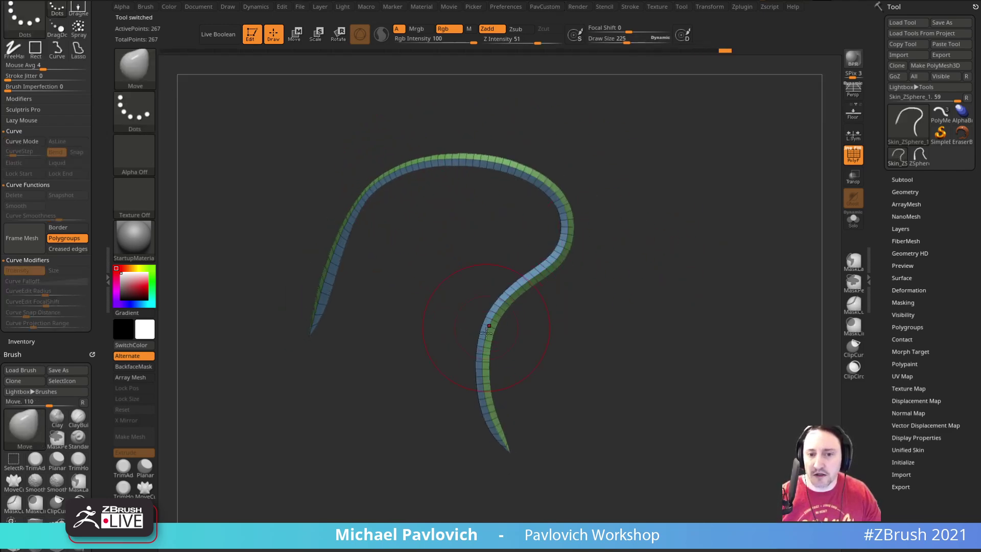
left_click_drag(659, 370, 648, 205)
key("s")
left_click(434, 212)
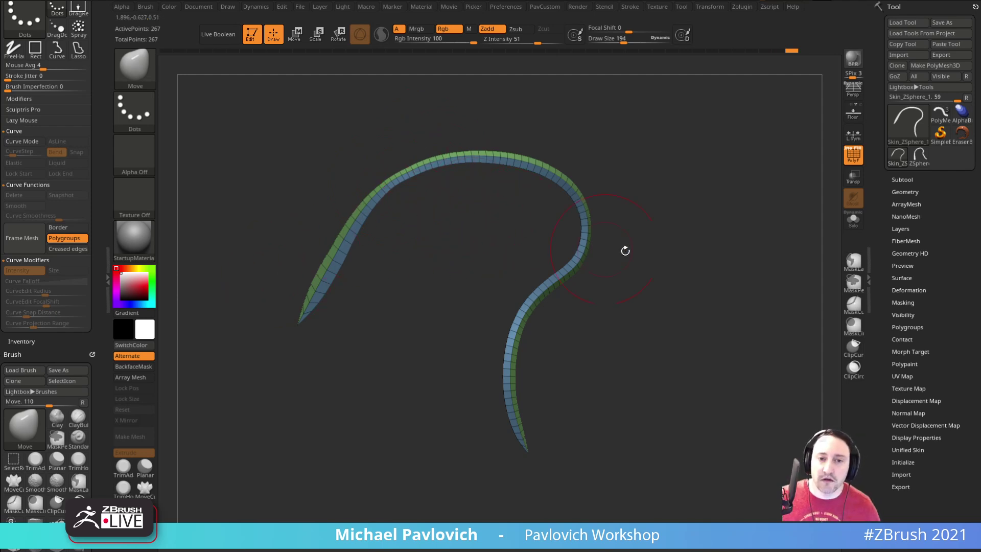
Set the Draw Size to 76 and switch to the long segmented cylinder of the IMM_Base_Primitives brush.
key("s")
left_click(703, 225)
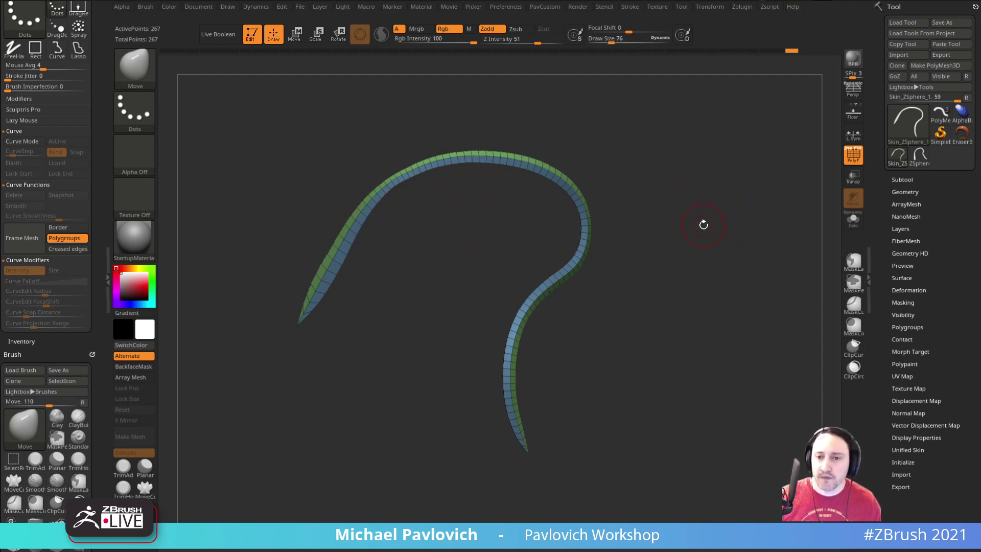
left_click_drag(703, 224, 635, 214)
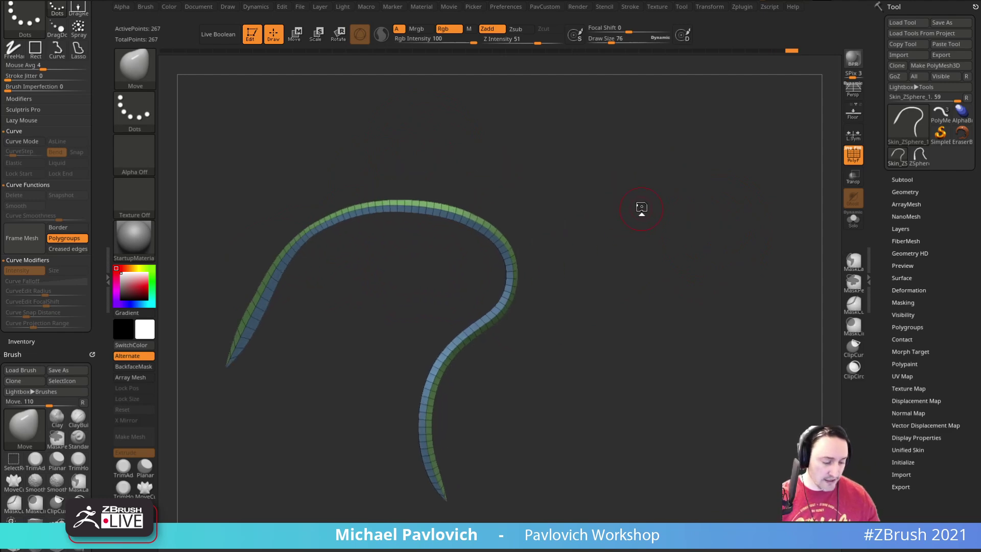
key("m")
left_click(487, 325)
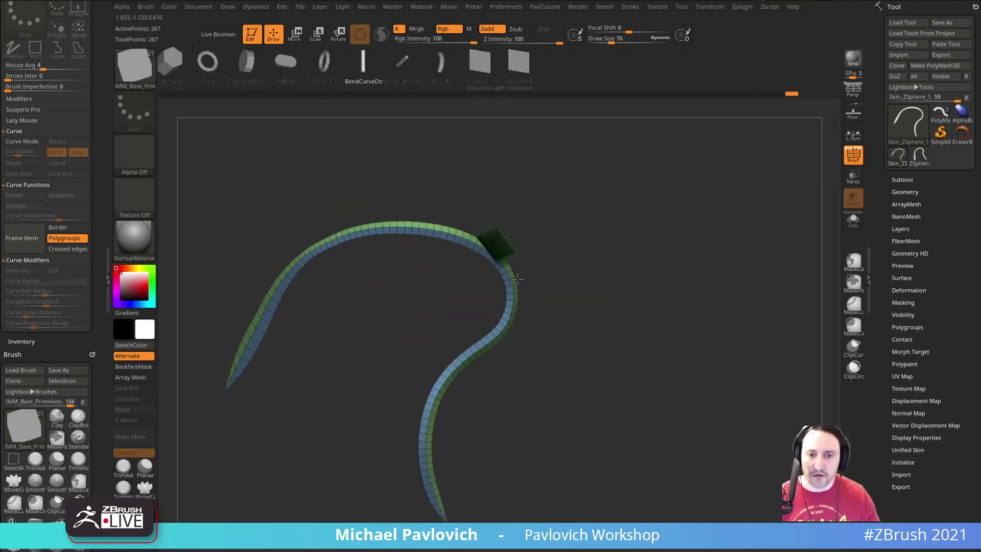
left_click_drag(512, 275, 566, 347)
left_click_drag(696, 321, 705, 293)
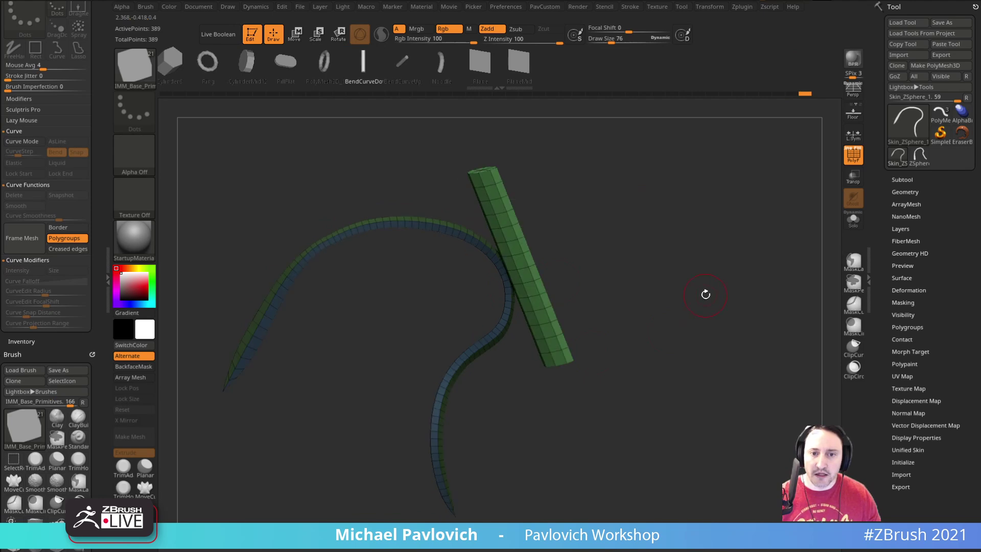
key("ctrl+z")
Insert a segmented cylinder at the strip's outer bend and split it off into its own subtool.
left_click_drag(657, 274, 626, 278)
left_click_drag(507, 270, 624, 317)
key("grave")
left_click(684, 281)
key("w")
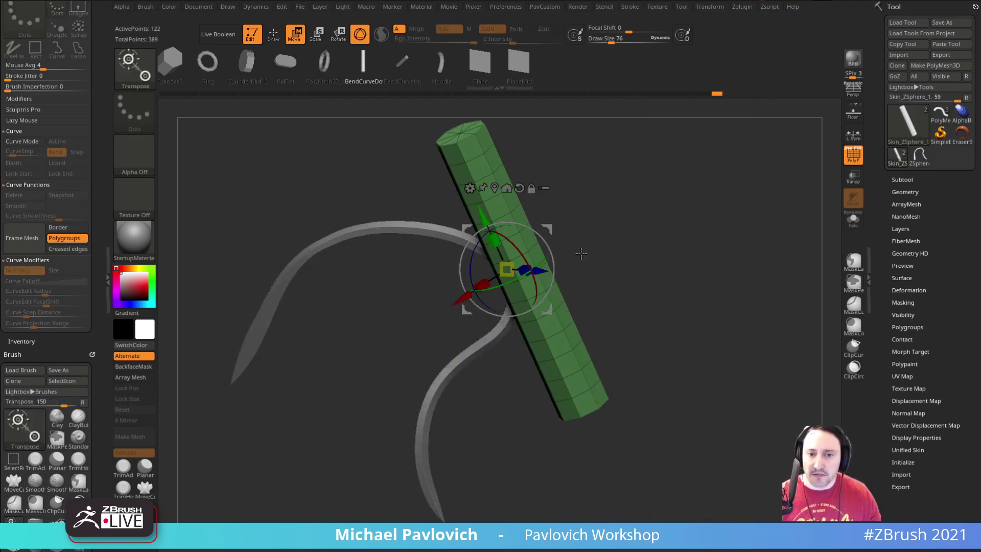
Thin the cylinder into a slender rod and apply a Bend Curve deformer with five control points.
left_click_drag(490, 244, 501, 258)
key("q")
left_click_drag(616, 262, 578, 270)
key("w")
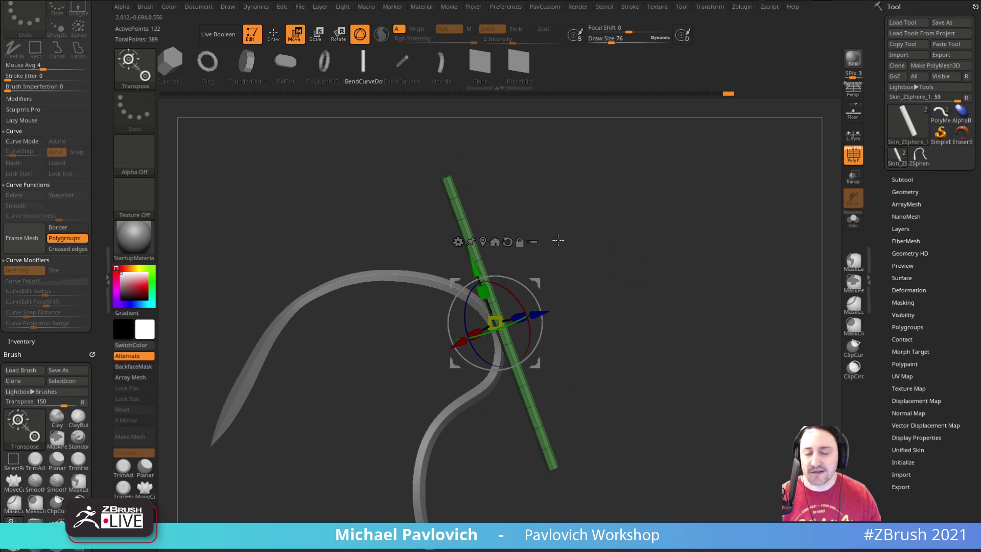
left_click(458, 241)
left_click(544, 272)
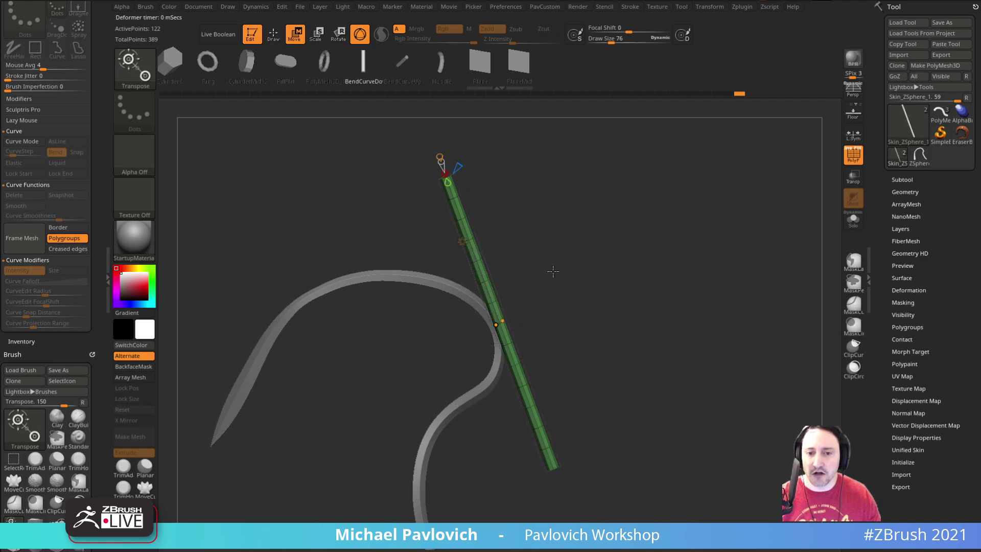
left_click_drag(440, 156, 428, 158)
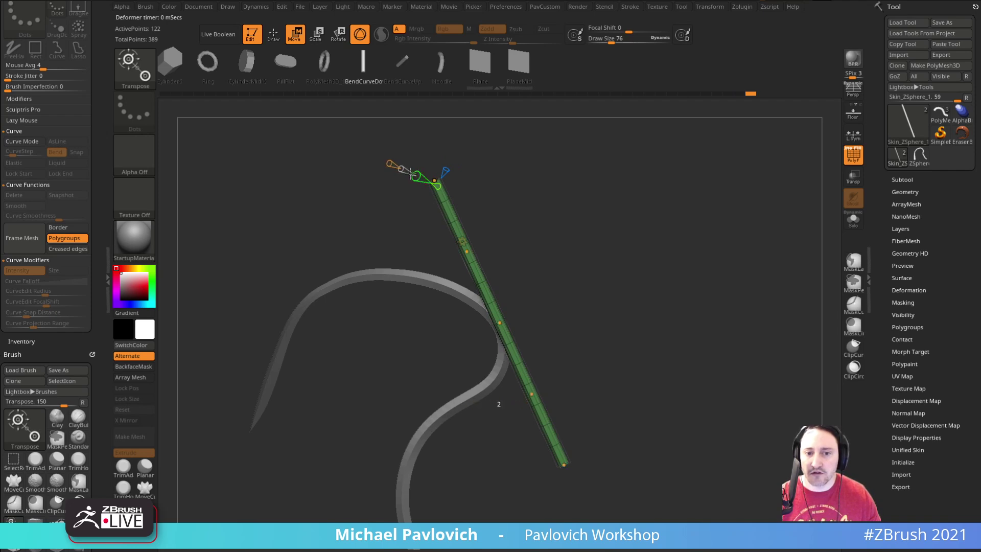
Move the deformer's curve points to bend the rod into an arch that hooks around the strip.
left_click_drag(436, 183, 370, 298)
left_click_drag(499, 323, 525, 274)
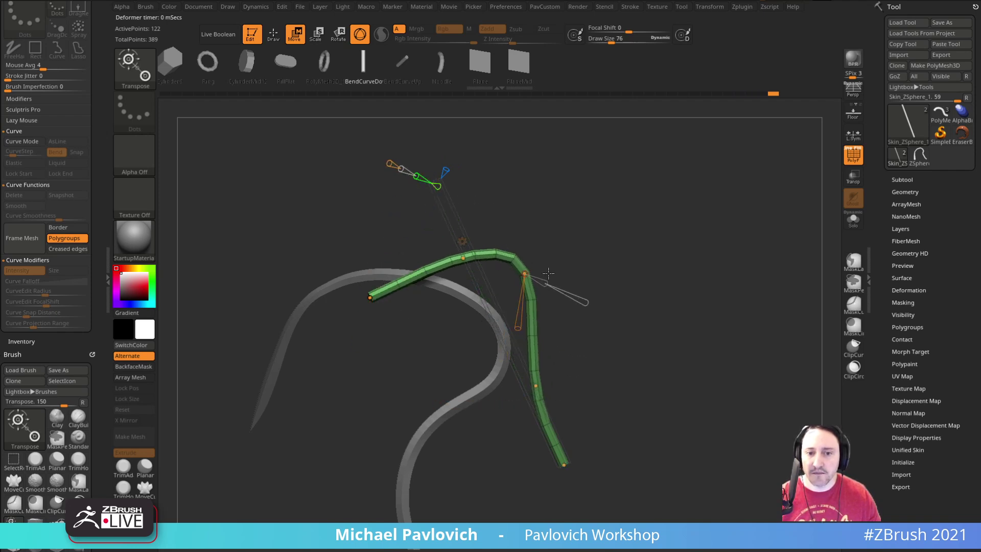
left_click_drag(535, 386, 462, 357)
left_click_drag(568, 372, 667, 376)
left_click_drag(477, 361, 427, 354)
left_click_drag(505, 259, 539, 283)
left_click_drag(466, 287, 488, 307)
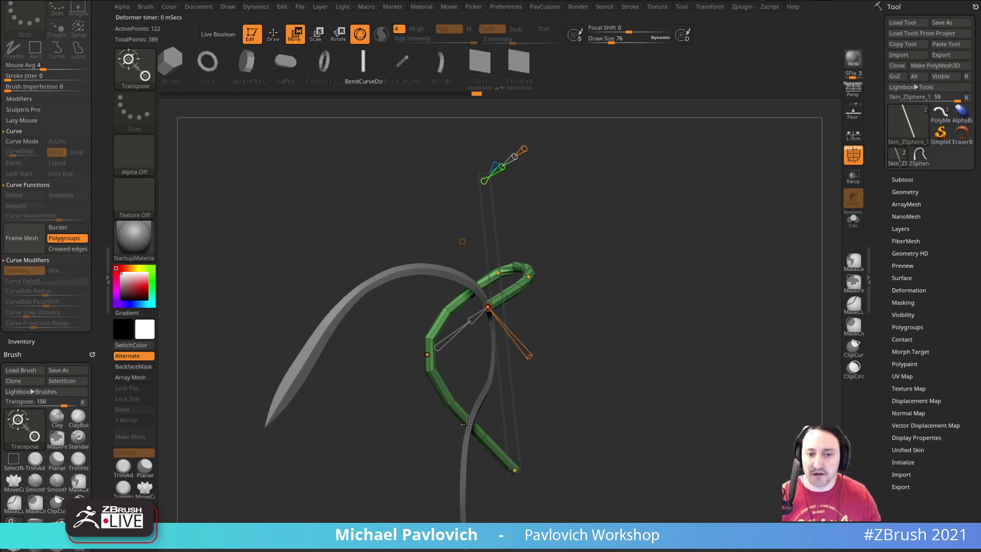
Reposition the curve points from several angles to form a loop with crossing ends, and leave the deformer.
left_click_drag(515, 467, 518, 370)
left_click_drag(427, 354, 429, 337)
left_click_drag(491, 311, 491, 327)
left_click_drag(565, 327, 574, 370)
left_click_drag(505, 273, 452, 266)
left_click_drag(569, 262, 604, 322)
left_click_drag(478, 330, 457, 276)
mouse_move(525, 217)
left_mouse_down()
mouse_move(566, 222)
mouse_move(500, 212)
mouse_move(517, 216)
left_mouse_up()
mouse_move(461, 272)
left_mouse_down()
mouse_move(458, 280)
mouse_move(462, 232)
left_mouse_up()
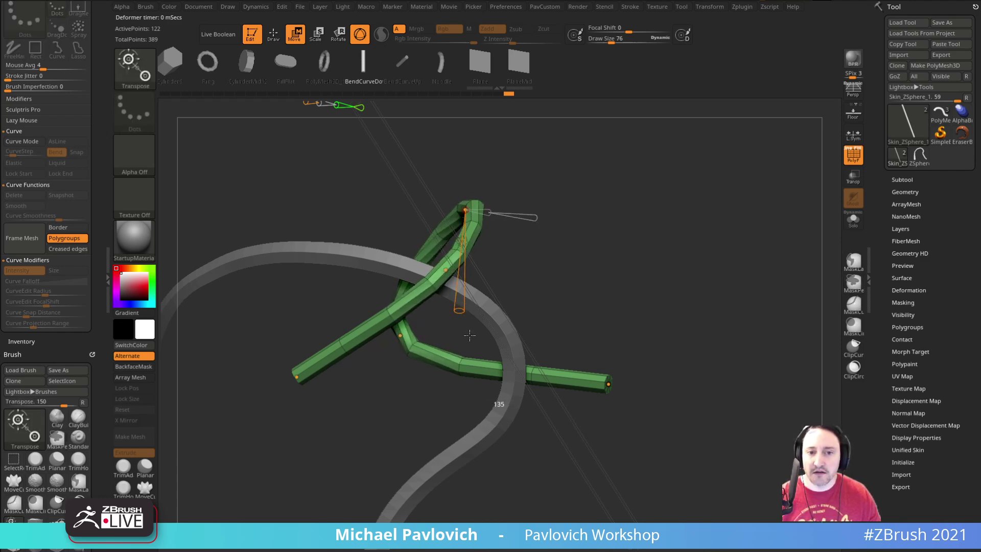
key("q")
left_click_drag(648, 269, 688, 324)
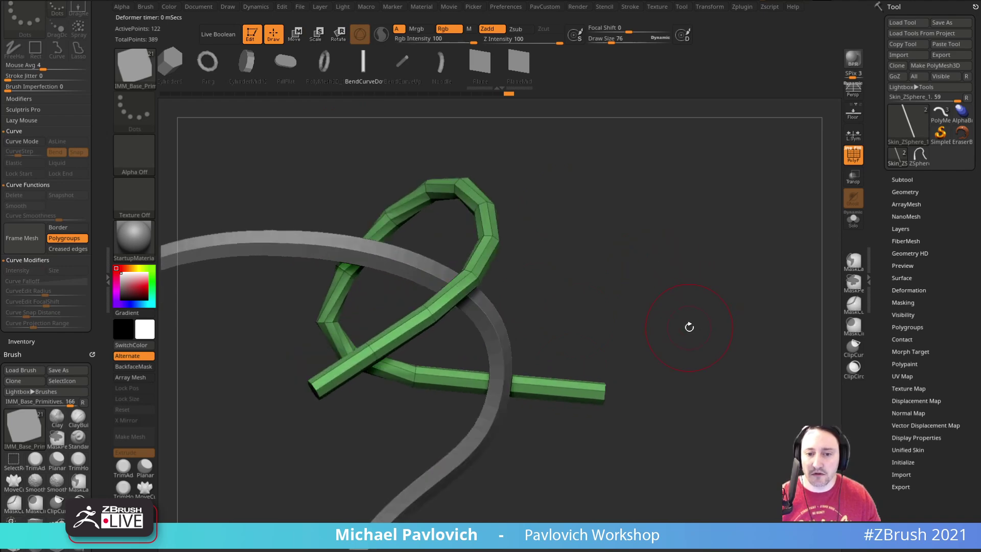
Hide the tube's end caps using the SelectRect brush and delete the hidden geometry.
key("space")
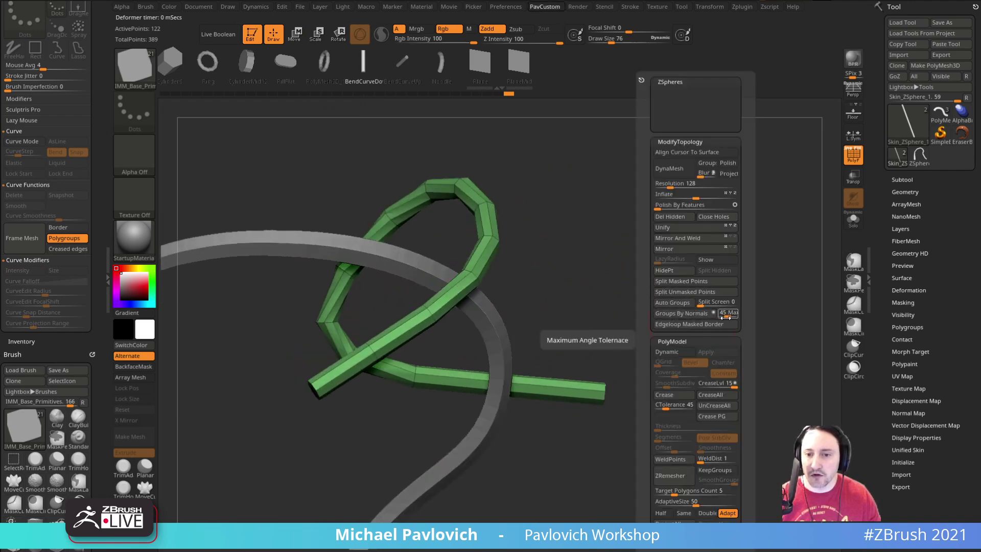
left_click(471, 276, "ctrl+shift")
key("space")
left_click(135, 67)
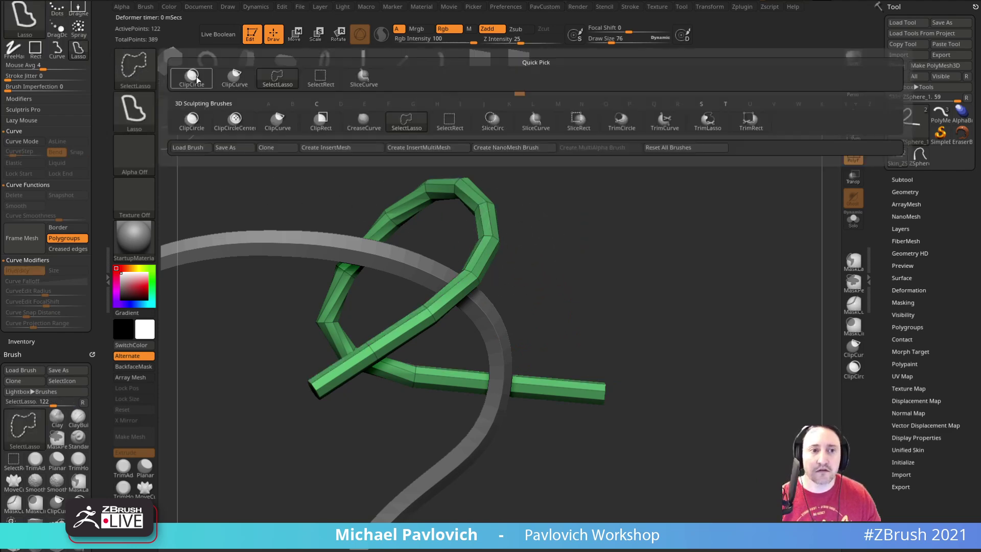
left_click(316, 81, "ctrl+shift")
left_click(480, 208, "ctrl+shift")
key("3")
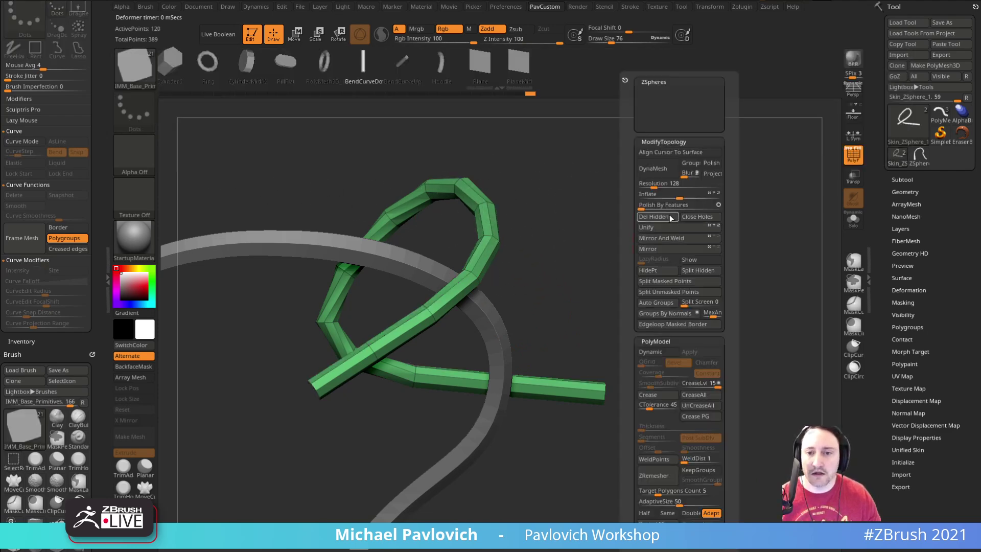
left_click(664, 217)
Give the tube's lengthwise polyloops new polygroups with the ZModeler brush's edge action.
key("b")
key("z")
key("m")
key("space")
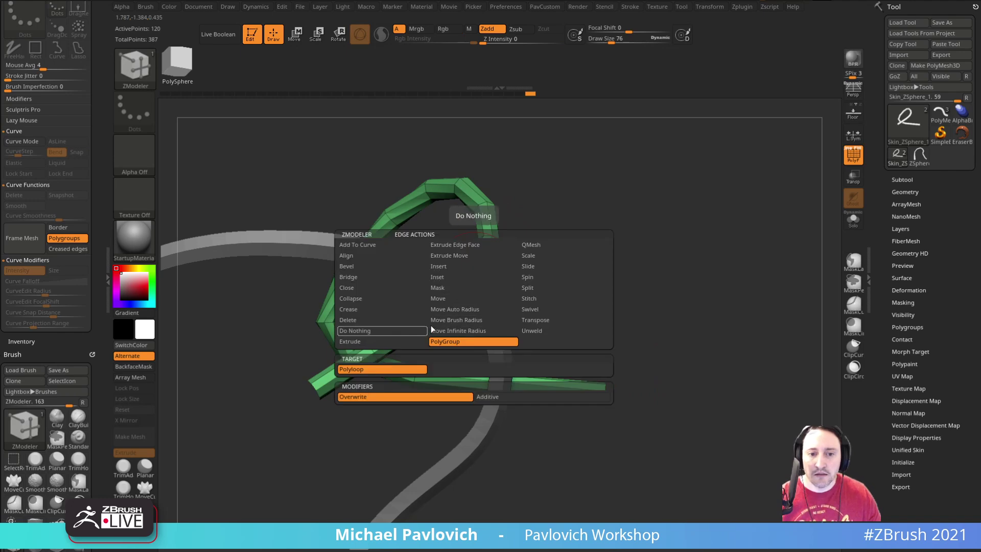
left_click(422, 337)
left_click(470, 270)
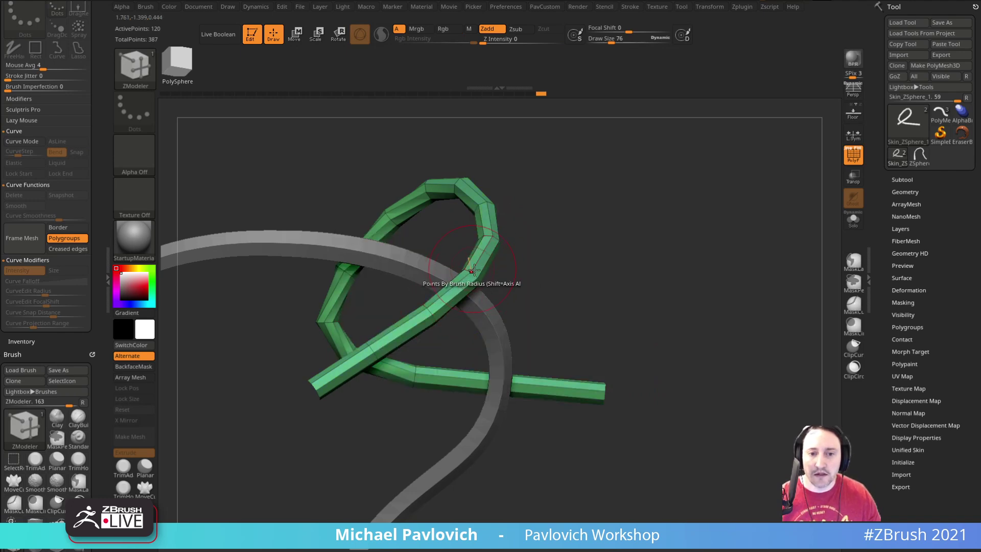
left_click(469, 269)
Isolate two adjacent lengthwise strips of the tube and delete the hidden remainder.
left_click(470, 270, "ctrl+shift")
key("3")
left_click(579, 216)
Frame the looped two-strip mesh with a curve along its polygroup border.
left_click(21, 238)
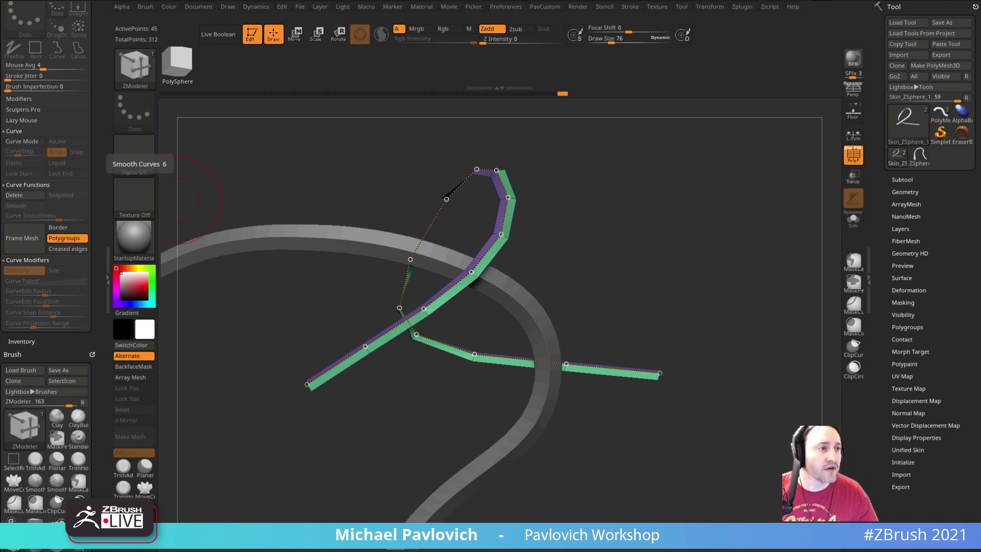
left_click_drag(389, 180, 411, 175)
key("grave")
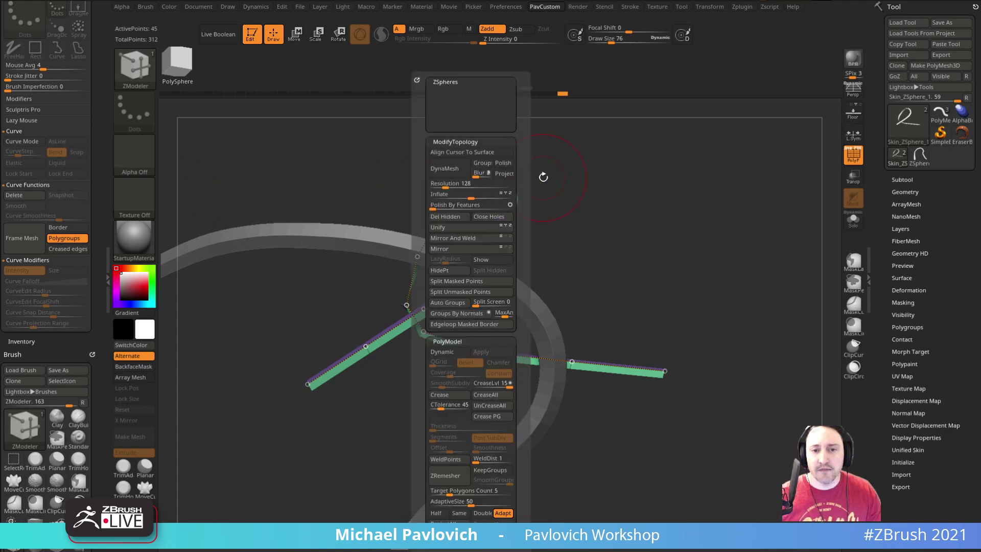
left_click_drag(462, 131, 263, 240)
left_click_drag(643, 201, 536, 245)
Reduce the brush Draw Size to 22.
key("space")
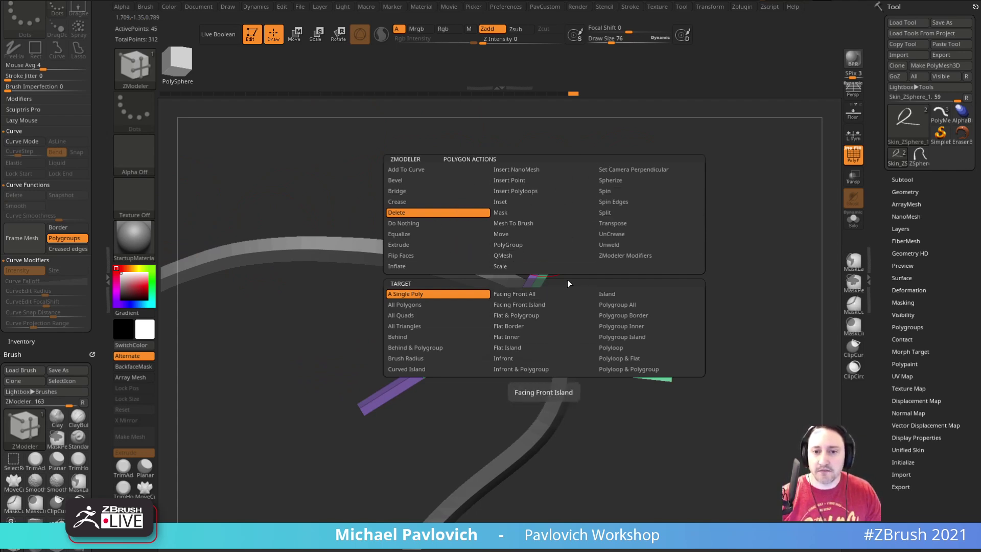
left_click(565, 180)
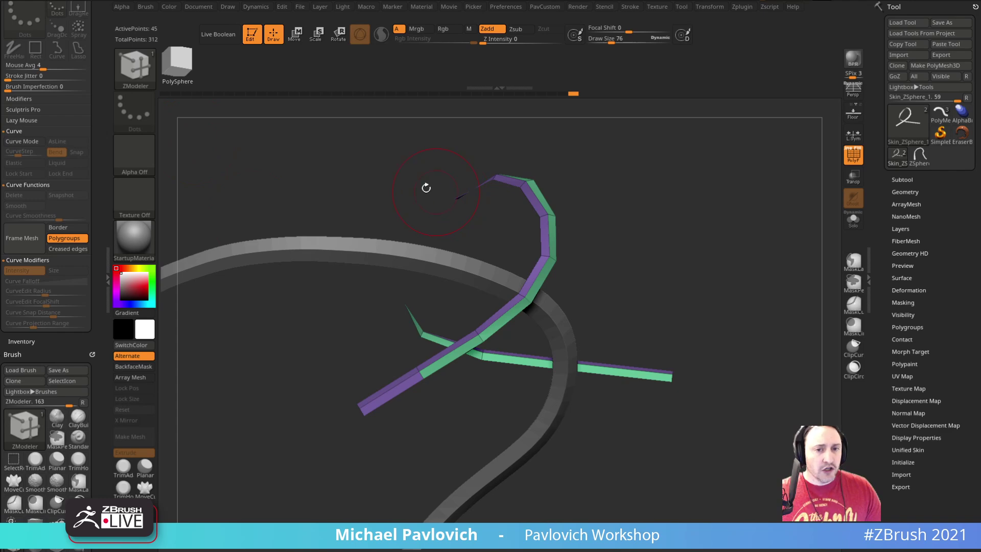
key("s")
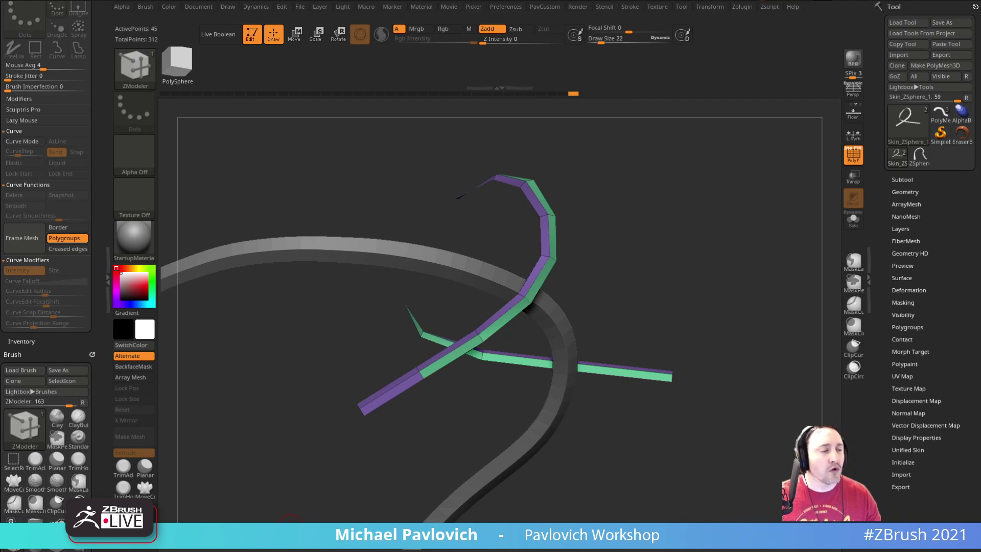
left_click_drag(319, 220, 337, 185)
Load the HeadPlanes_Female_128.ZPR project from the Head planes folder and hide the polyframe.
key("comma")
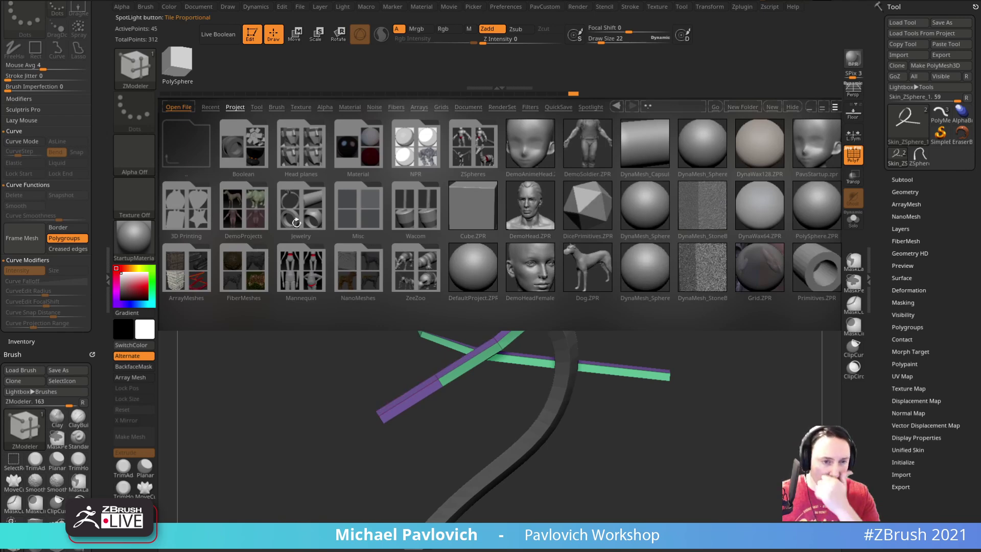
left_click(296, 155)
double_click(193, 222)
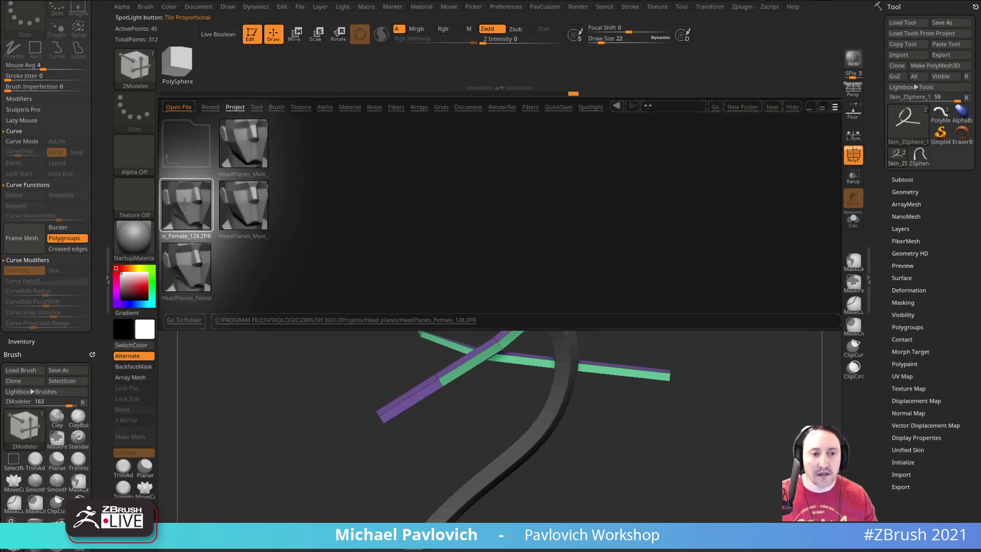
left_click(491, 260)
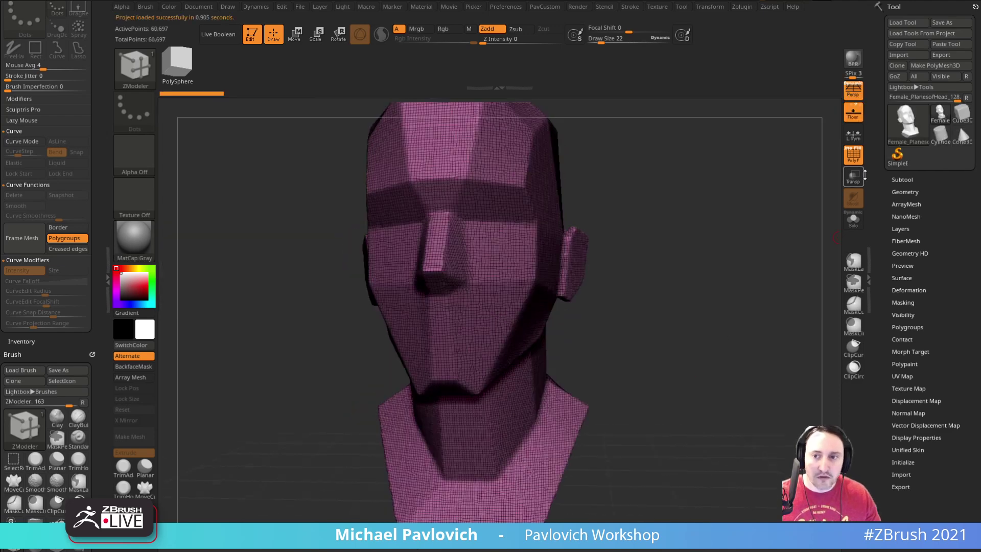
left_click(853, 155)
left_click_drag(773, 182, 759, 182)
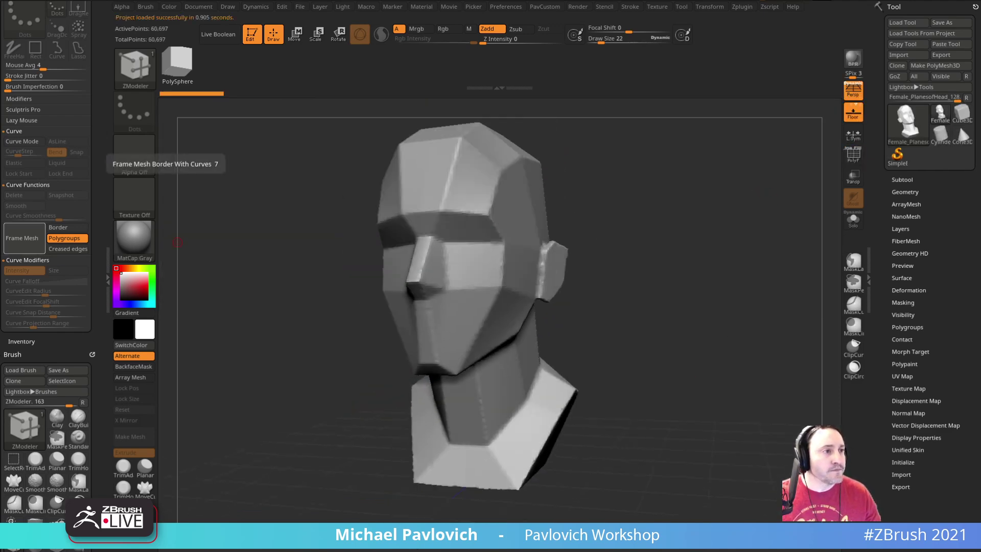
Load the Body_Female tool and DynaMesh it at resolution 296 with Project off and its size unified.
mouse_move(638, 250)
left_mouse_down()
mouse_move(618, 271)
mouse_move(645, 274)
mouse_move(616, 270)
left_mouse_up()
key("s")
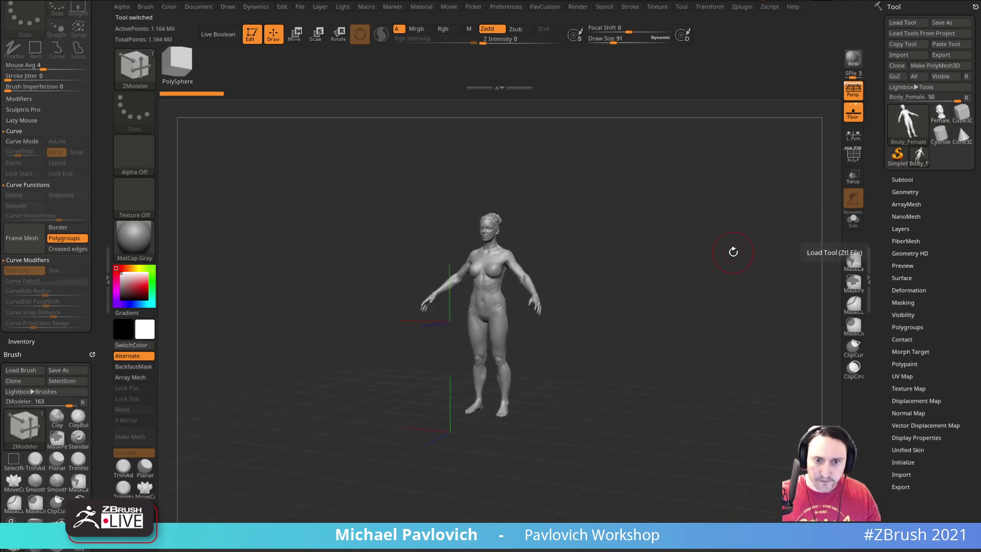
key("space")
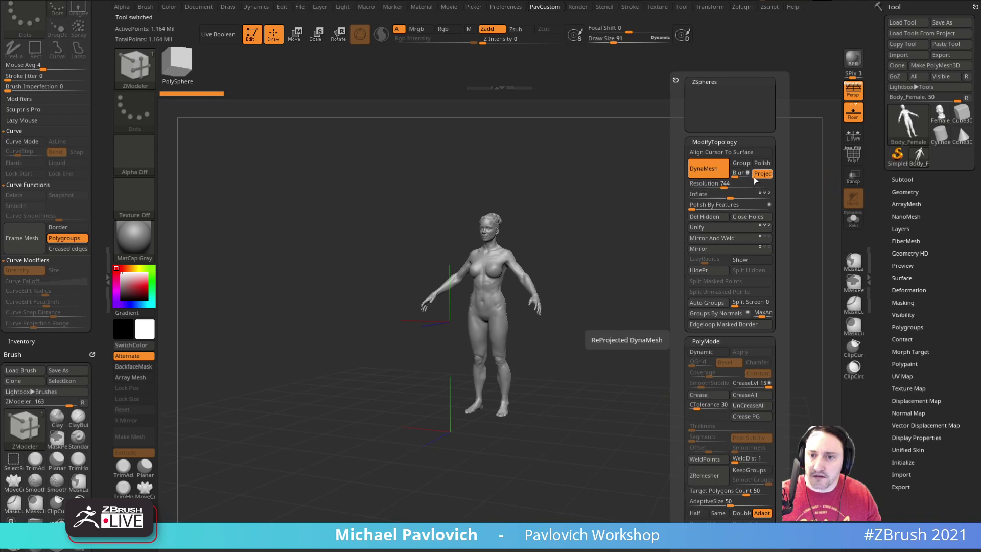
left_click_drag(721, 188, 711, 188)
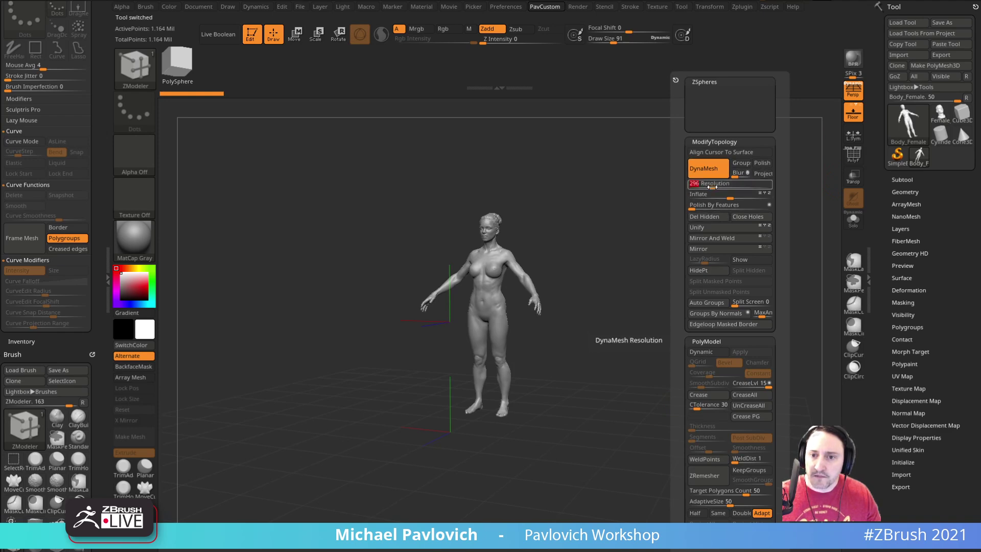
left_click(704, 225)
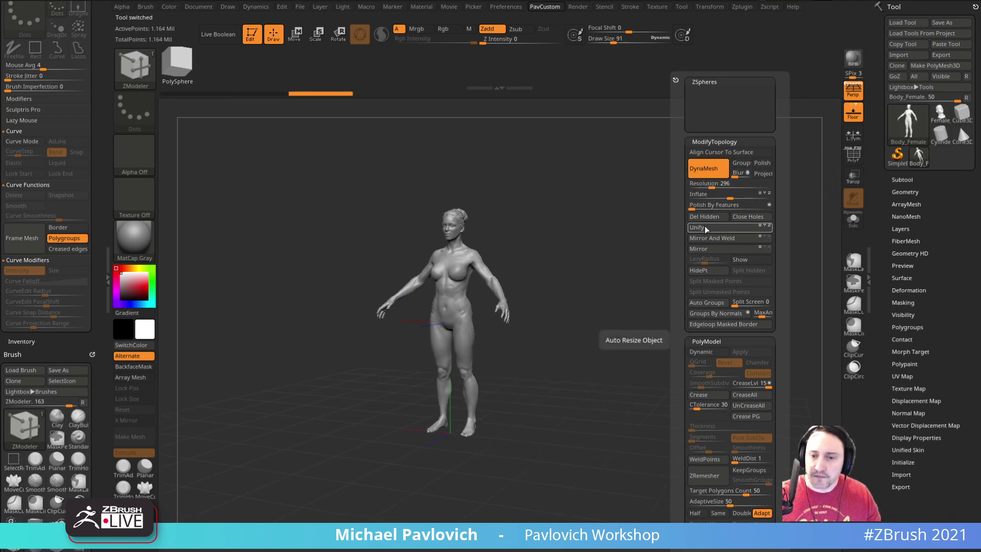
key("ctrl")
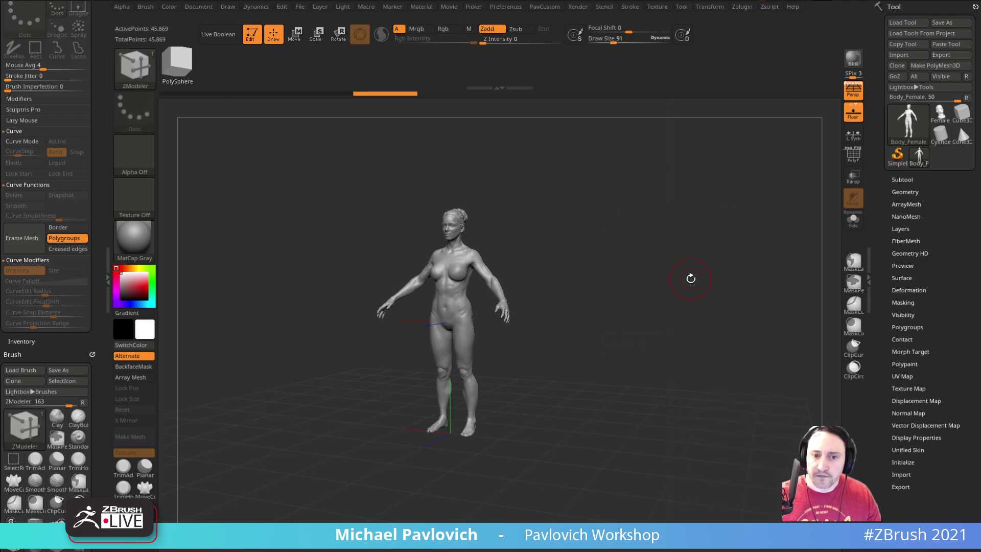
Trim away the body below the neck with the TrimCurve brush in a side view without perspective.
left_click_drag(690, 279, 655, 213, "shift")
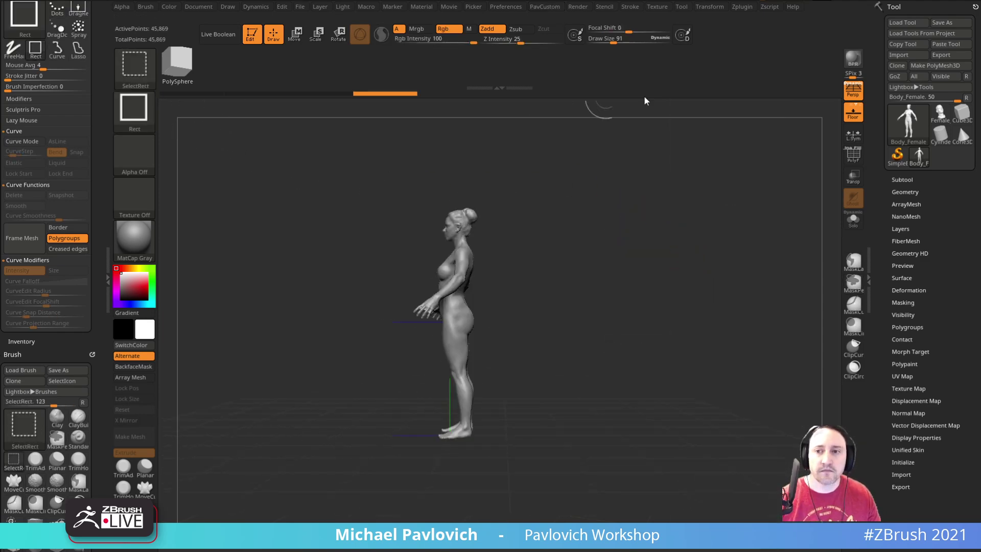
left_click(858, 97)
left_click(137, 71, "ctrl+shift")
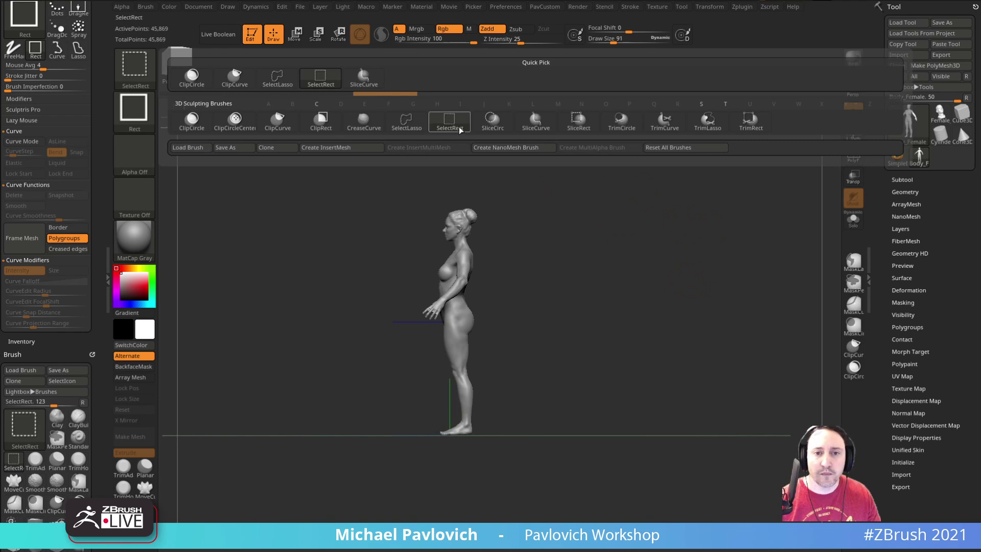
left_click(665, 121)
left_click_drag(585, 211, 307, 298, "ctrl+shift")
key("ctrl+z")
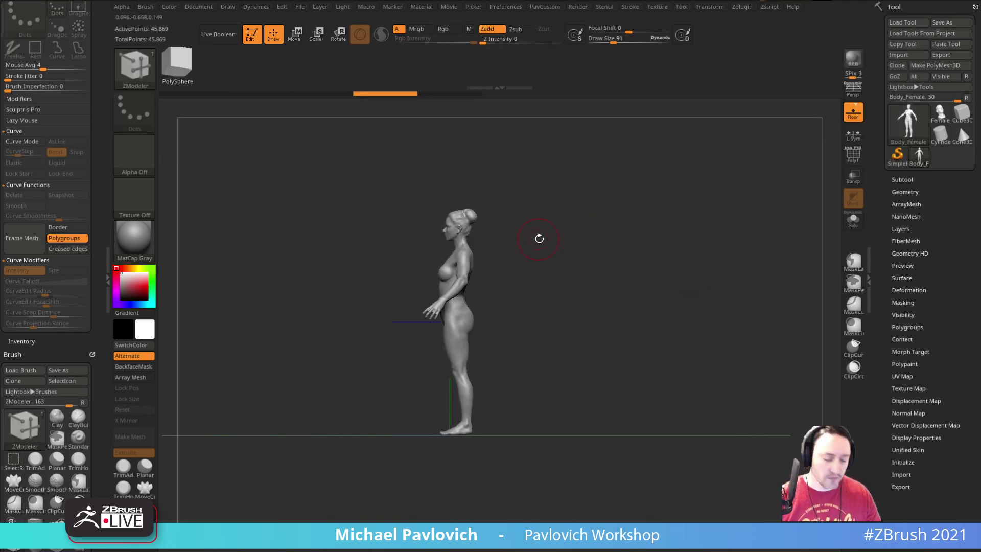
key("ctrl+shift+space")
left_click_drag(635, 186, 313, 285, "ctrl+shift")
key("f")
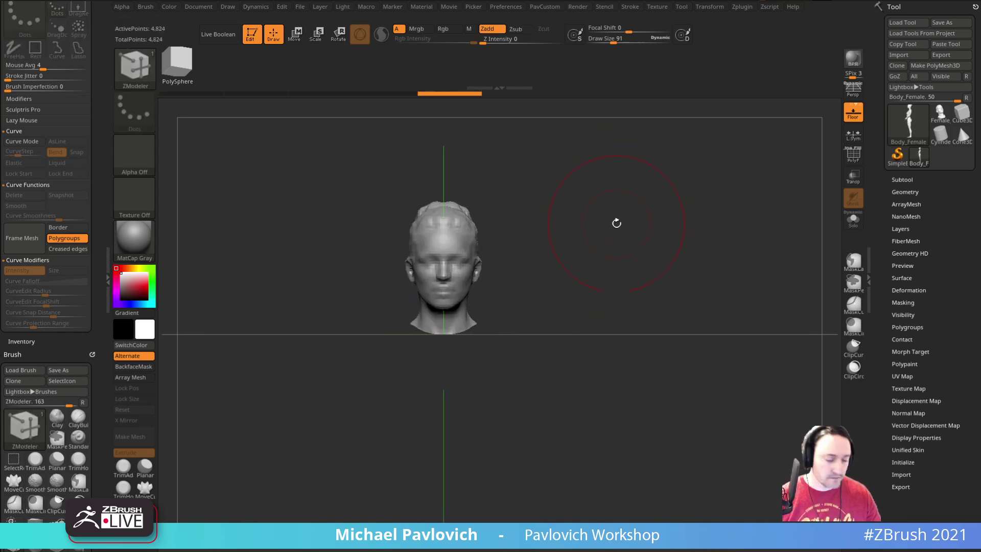
Unify the trimmed head to the working size and subdivide it twice.
key("f")
key("1")
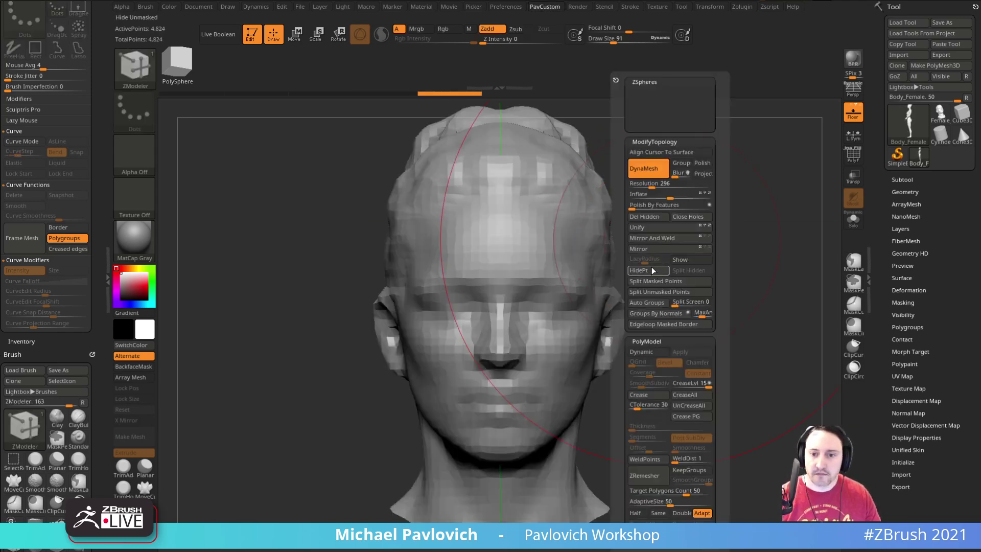
left_click(647, 226)
key("f")
key("f")
key("1")
mouse_move(703, 244)
left_mouse_down()
mouse_move(682, 249)
mouse_move(672, 231)
mouse_move(645, 226)
mouse_move(685, 222)
left_mouse_up()
left_click(696, 187)
key("ctrl+d")
key("ctrl+d")
Flatten the eye areas and the planes beside the nose with the hPolish brush.
key("b")
key("h")
key("p")
key("s")
left_click(431, 295)
mouse_move(440, 284)
left_mouse_down()
mouse_move(448, 269)
mouse_move(499, 259)
left_mouse_up()
left_click_drag(632, 265, 565, 201)
left_click_drag(424, 277, 474, 284)
left_click_drag(587, 279, 485, 275)
left_click_drag(418, 271, 402, 276)
mouse_move(402, 276)
left_mouse_down()
mouse_move(434, 259)
mouse_move(425, 259)
left_mouse_up()
Increase the Draw Size to 72 and polish a flat side plane into the cheek.
left_click_drag(658, 272, 608, 285)
key("bracketright")
left_click_drag(525, 305, 485, 333)
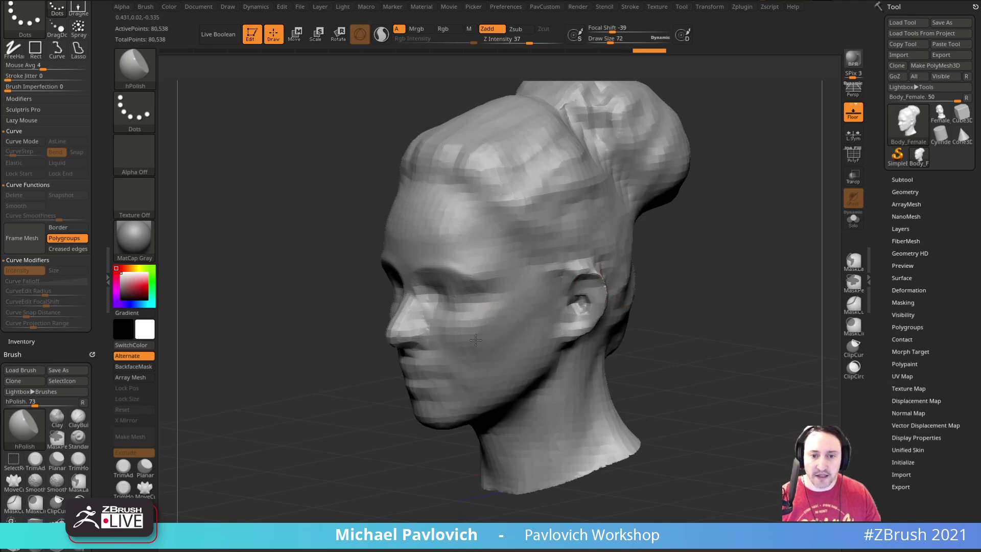
right_click_drag(496, 321, 608, 278)
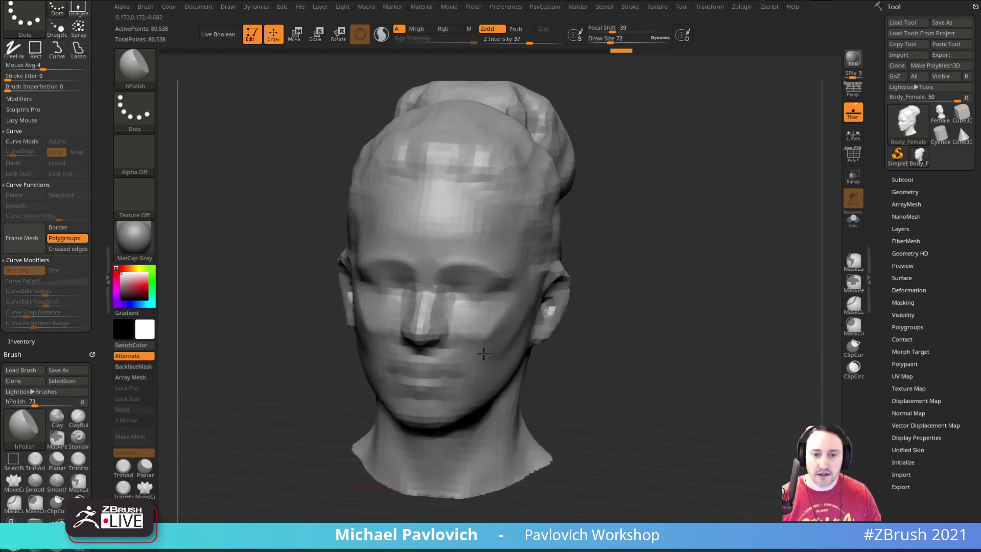
Reduce the Draw Size to 52 and polish the planes around the mouth.
right_click_drag(506, 323, 648, 316)
key("bracketleft")
key("bracketleft")
key("bracketleft")
left_click_drag(412, 349, 420, 363)
left_click_drag(415, 349, 428, 360)
right_click_drag(551, 330, 579, 286, "alt")
right_click_drag(579, 286, 592, 288, "ctrl")
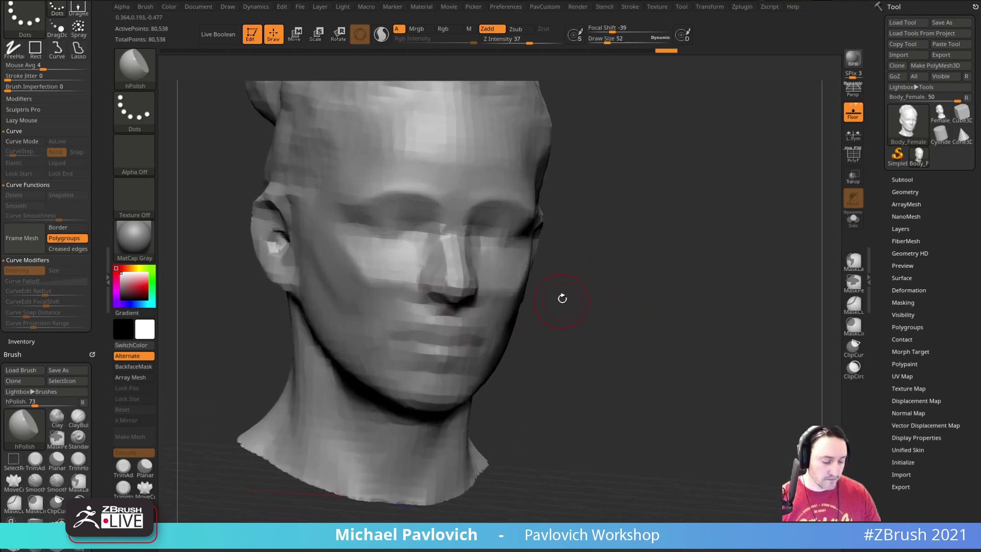
Carve the crease between the lips with the DamStandard brush.
key("b")
key("d")
key("s")
mouse_move(569, 323)
right_mouse_down()
mouse_move(562, 307)
mouse_move(577, 327)
right_mouse_up()
Polish the lips and the area just below them with hPolish at Draw Size 22.
key("b")
key("h")
key("p")
key("s")
mouse_move(429, 339)
left_mouse_down()
mouse_move(416, 337)
mouse_move(440, 332)
left_mouse_up()
key("bracketleft")
key("bracketleft")
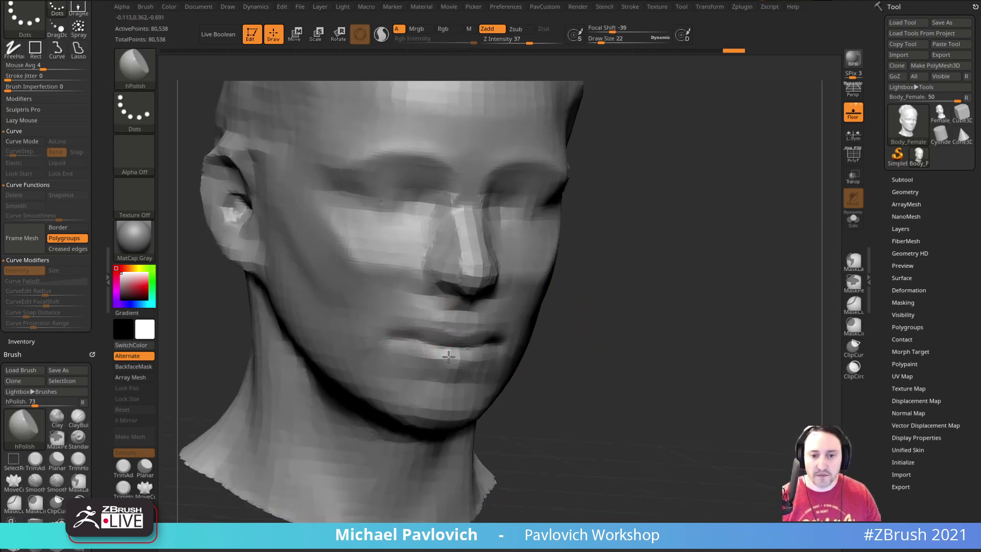
left_click_drag(428, 351, 460, 379)
Increase the Draw Size to 72 and flatten the planes of the chin and jaw.
right_click_drag(705, 352, 736, 317, "ctrl")
right_click_drag(736, 316, 633, 294)
key("bracketright")
key("bracketright")
key("bracketright")
left_click_drag(565, 298, 538, 346)
right_click_drag(538, 346, 646, 292)
left_click_drag(496, 343, 468, 344)
mouse_move(589, 354)
right_mouse_down()
mouse_move(486, 372)
mouse_move(519, 344)
mouse_move(587, 329)
right_mouse_up()
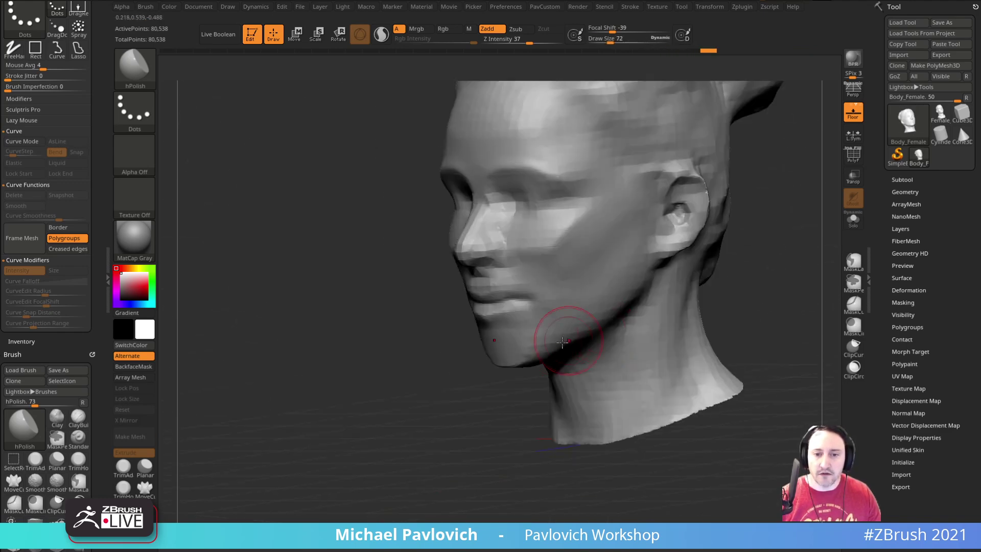
Polish the forehead into distinct front and temple planes.
right_click_drag(639, 247, 565, 262)
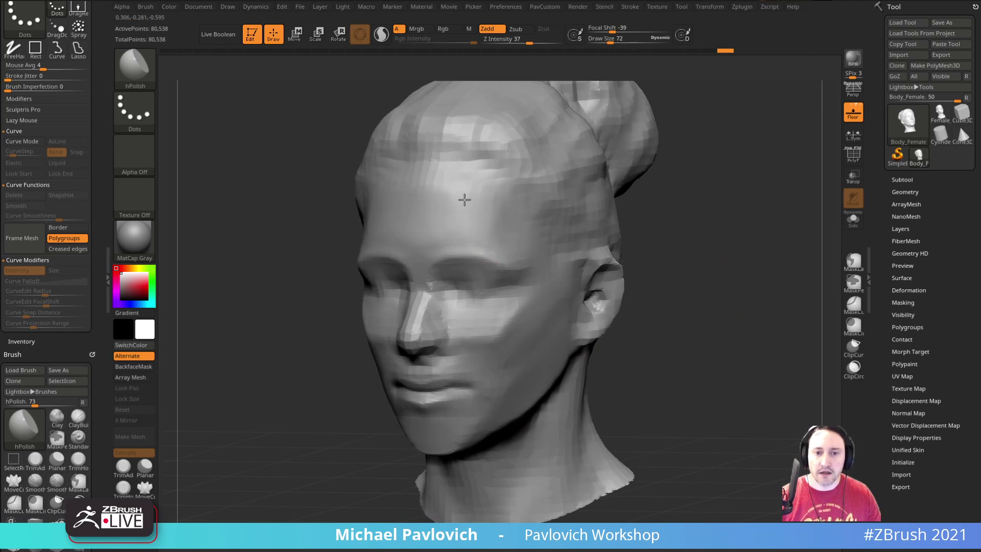
right_click_drag(418, 236, 543, 219)
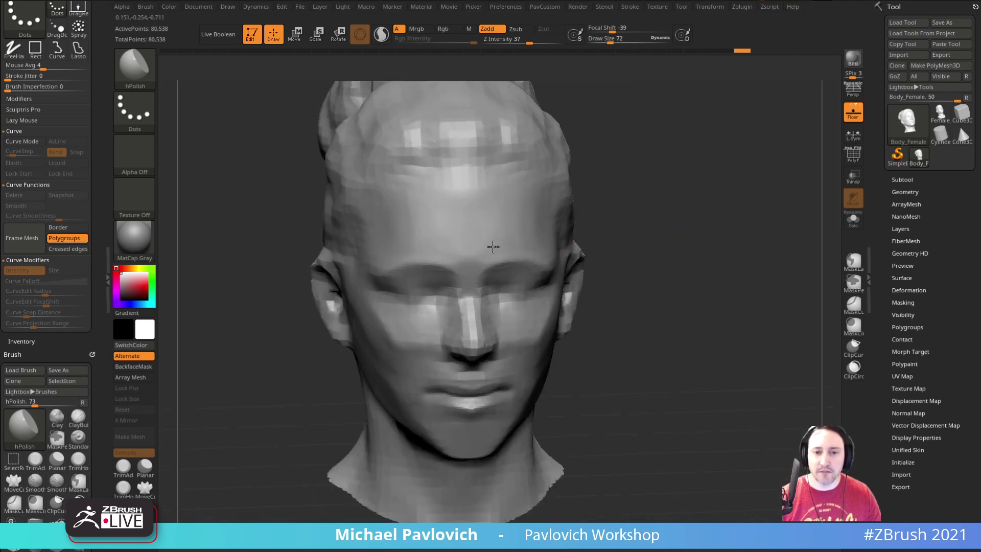
right_click_drag(441, 213, 497, 224)
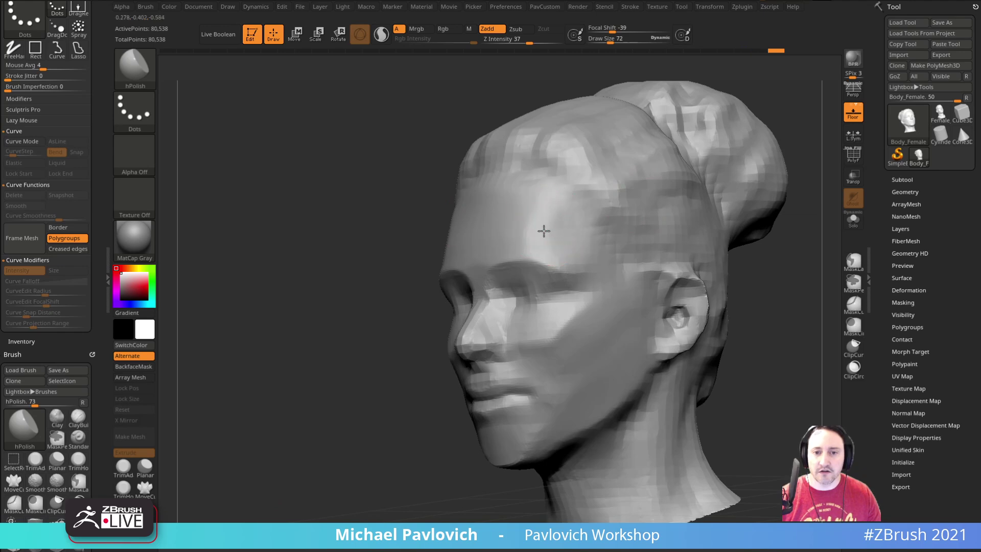
left_click_drag(564, 207, 569, 253)
mouse_move(523, 190)
left_mouse_down()
mouse_move(516, 240)
mouse_move(493, 201)
left_mouse_up()
left_click_drag(553, 207, 551, 251)
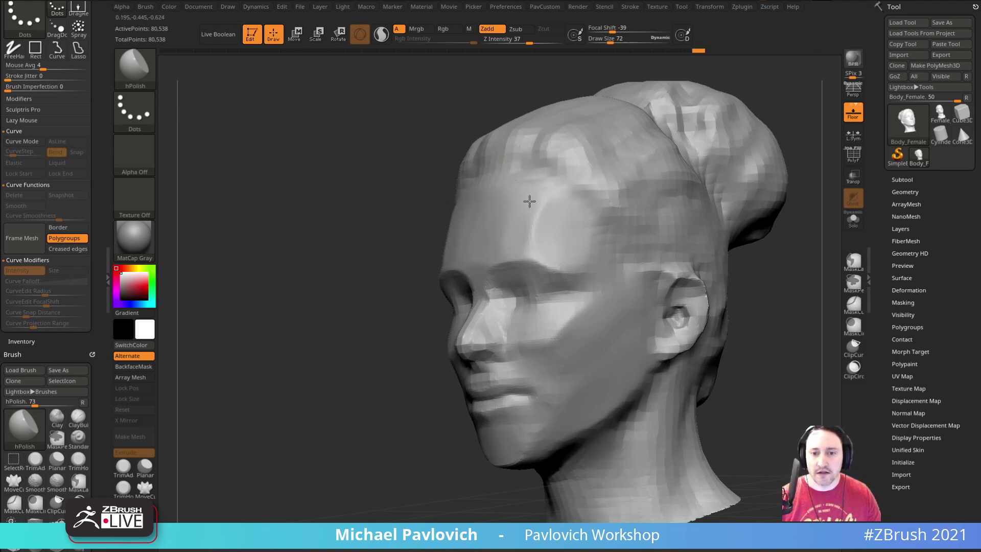
mouse_move(511, 213)
left_mouse_down()
mouse_move(549, 220)
mouse_move(549, 235)
left_mouse_up()
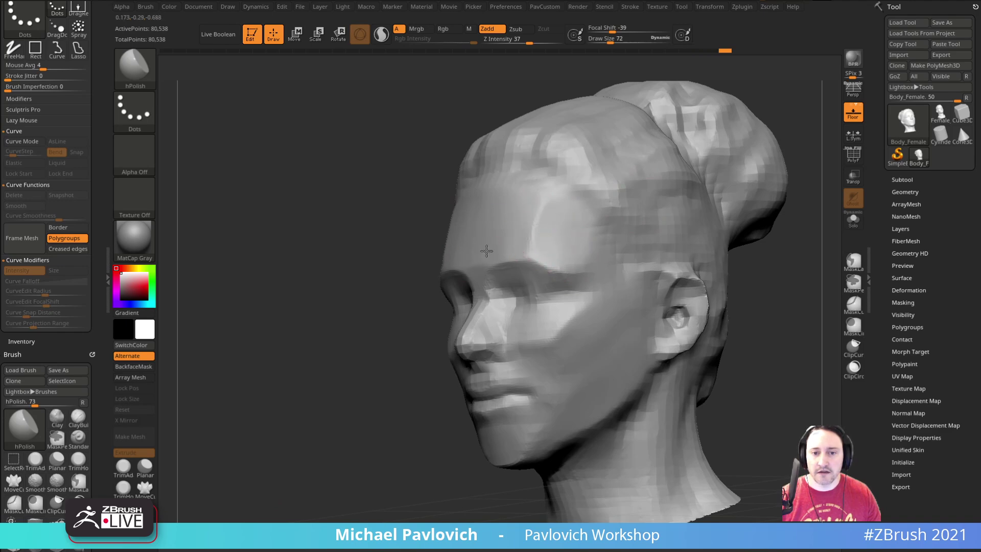
left_click_drag(459, 262, 453, 259)
left_click_drag(370, 233, 478, 240)
left_click_drag(636, 234, 740, 243)
Reduce the Draw Size to 38 and polish the planes of the brow and eye sockets.
key("s")
left_click_drag(460, 311, 458, 311)
left_click_drag(394, 325, 423, 337)
right_click_drag(593, 301, 600, 276)
key("[")
left_click_drag(507, 293, 487, 284)
right_click_drag(556, 245, 533, 210)
key("[")
left_click_drag(509, 223, 517, 206)
left_click_drag(518, 206, 484, 209)
Polish the bridge, sides and underside of the nose into flat planes.
left_click_drag(630, 188, 585, 192)
left_click_drag(477, 278, 460, 257)
left_click_drag(564, 240, 599, 242)
left_click_drag(475, 310, 475, 281)
left_click_drag(595, 281, 543, 289)
left_click_drag(476, 275, 469, 305)
left_click_drag(562, 278, 524, 280)
mouse_move(498, 278)
left_mouse_down()
mouse_move(487, 301)
mouse_move(488, 280)
left_mouse_up()
left_click_drag(413, 414, 423, 347)
right_click_drag(500, 302, 486, 321)
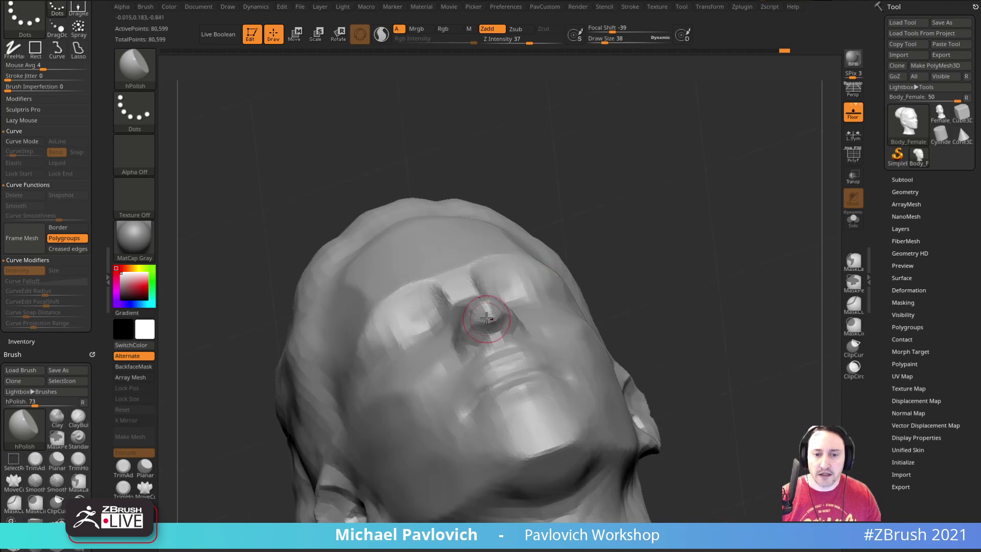
Set the Draw Size to 44 and polish the planes of the upper lip and cheek.
mouse_move(569, 244)
right_mouse_down()
mouse_move(496, 337)
mouse_move(453, 339)
right_mouse_up()
mouse_move(521, 309)
right_mouse_down()
mouse_move(501, 320)
mouse_move(462, 313)
mouse_move(536, 284)
right_mouse_up()
right_click_drag(486, 351, 487, 352)
left_click_drag(494, 356, 527, 356)
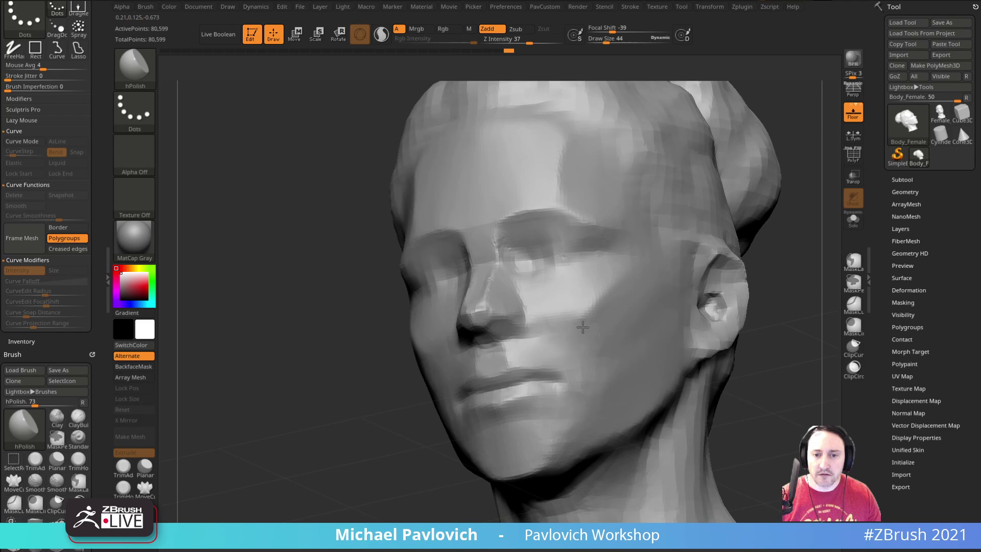
left_click_drag(580, 316, 583, 316)
Switch back to the Female_PlanesofHead tool and show it at a three-quarter angle.
right_click_drag(347, 363, 433, 386)
mouse_move(740, 217)
right_mouse_down("shift")
mouse_move(727, 212)
mouse_move(727, 234)
mouse_move(696, 245)
mouse_move(771, 245)
mouse_move(722, 247)
mouse_move(751, 250)
right_mouse_up("shift")
left_click(940, 112)
right_click_drag(751, 250, 671, 268, "ctrl")
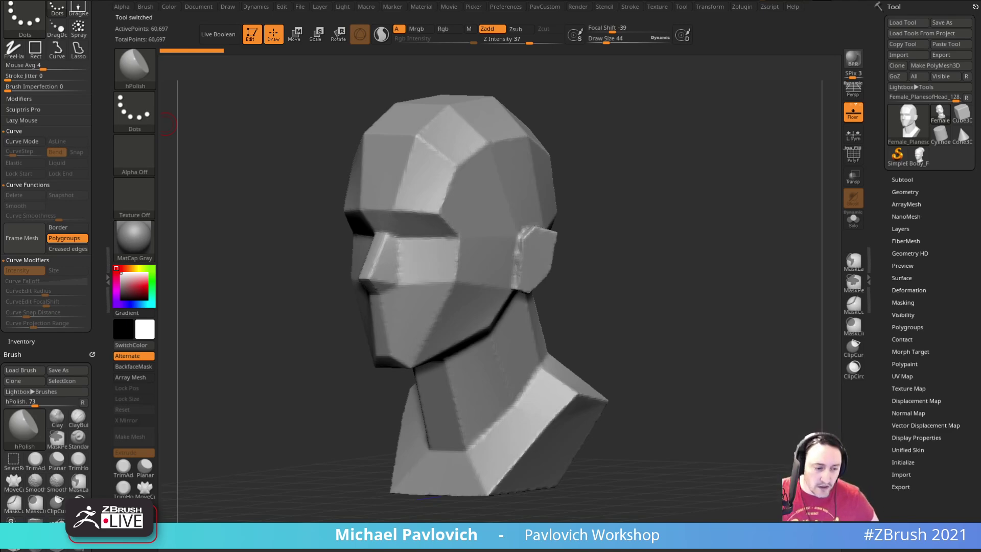
Switch to the browser and look through the ZBrush for Ideation video playlist from the ArtStation portfolio, returning to ZBrush.
left_click_drag(0, 82, 813, 0)
scroll(665, 296, "up", 15)
scroll(665, 296, "down", 3)
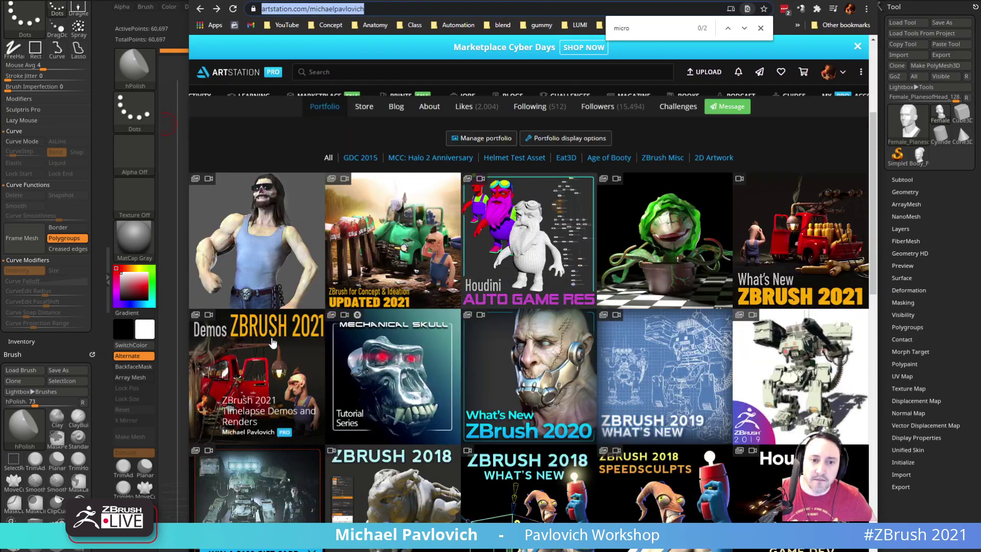
left_click(369, 228)
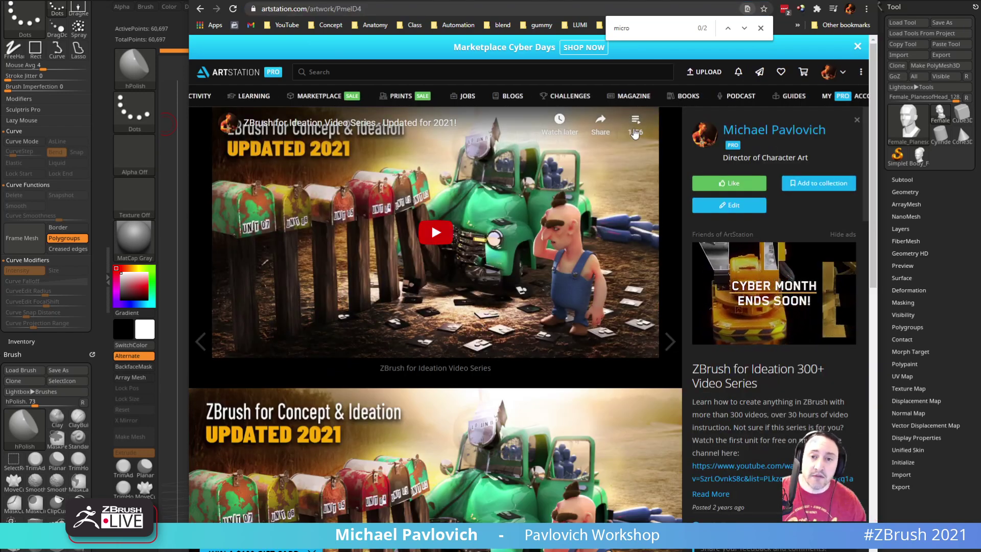
left_click(635, 125)
scroll(560, 197, "down", 10)
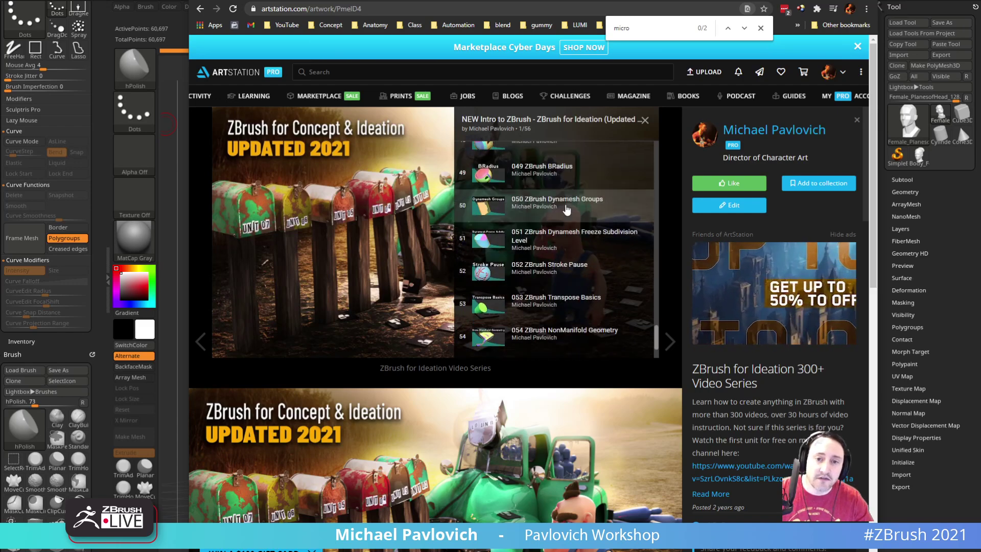
scroll(569, 246, "up", 20)
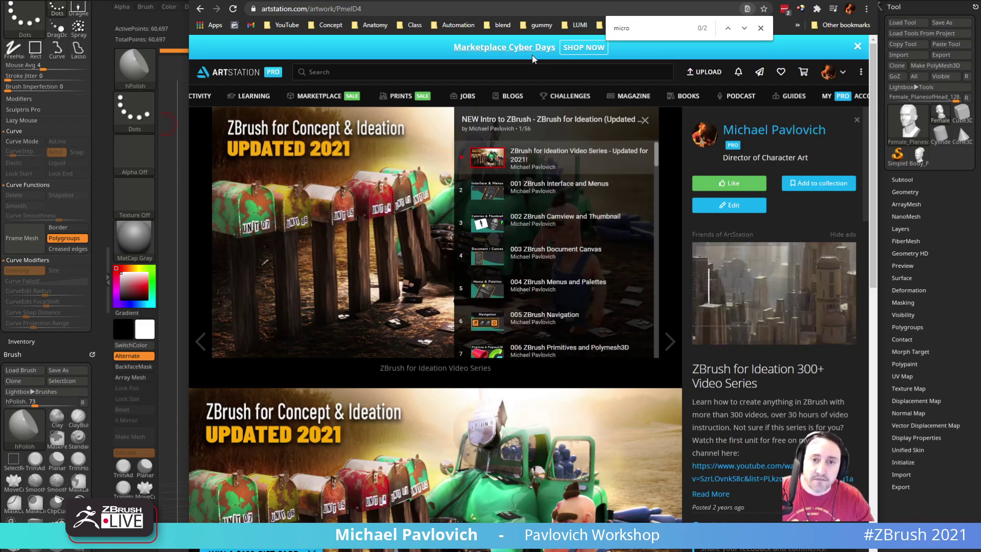
left_click(518, 11)
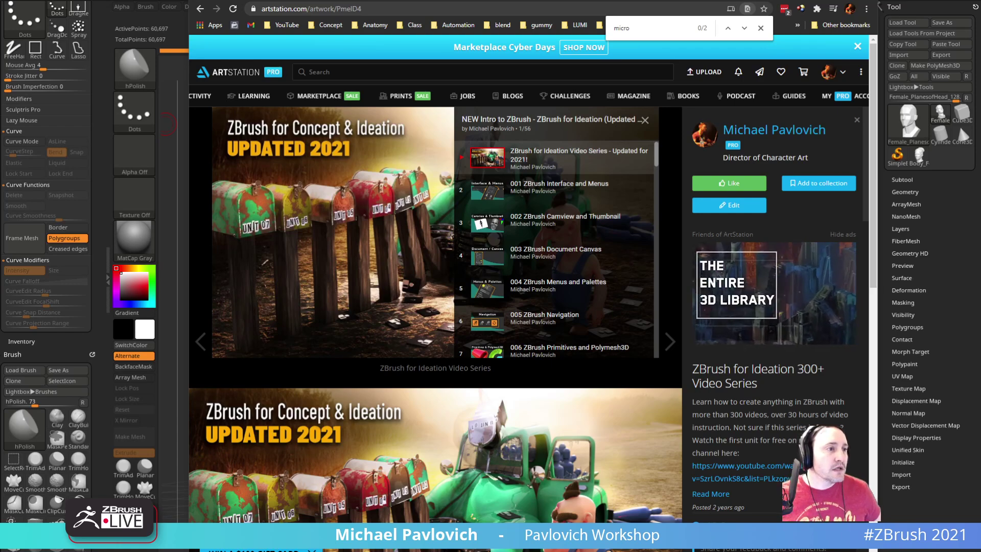
key("alt+Tab")
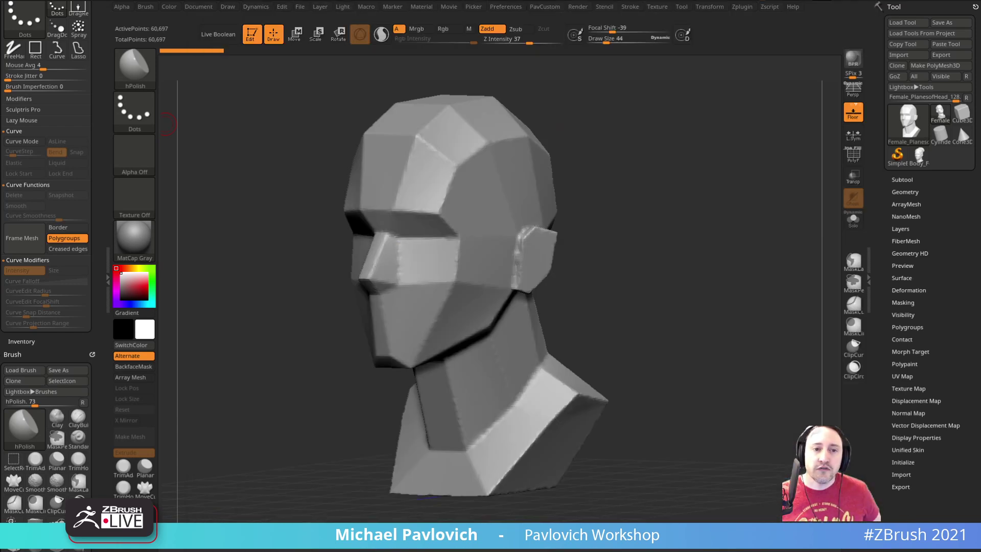
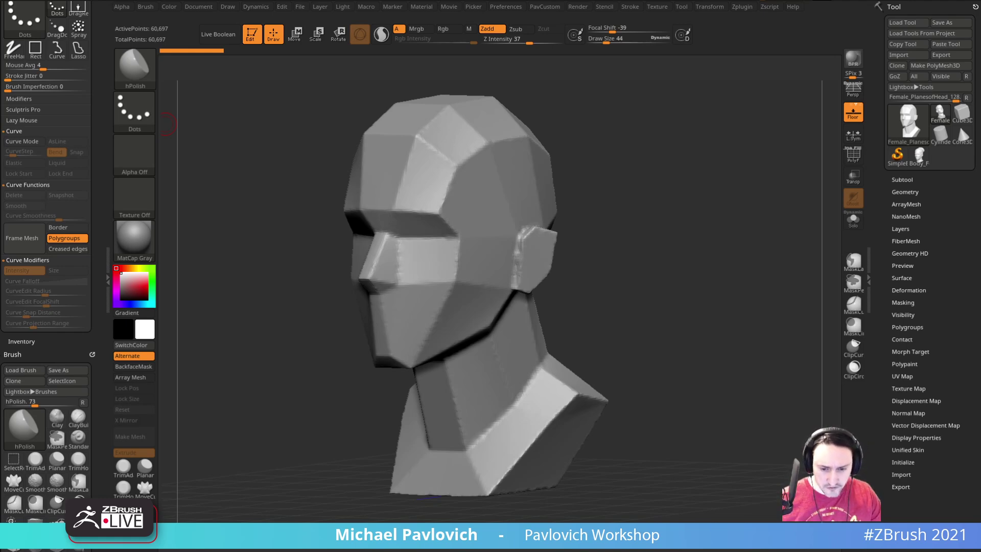
Open the ZBrush for Concept & Iteration course from the CGMA instructor profile and review its weekly outline, returning to ZBrush.
scroll(294, 277, "down", 3)
scroll(294, 277, "down", 10)
scroll(297, 306, "up", 6)
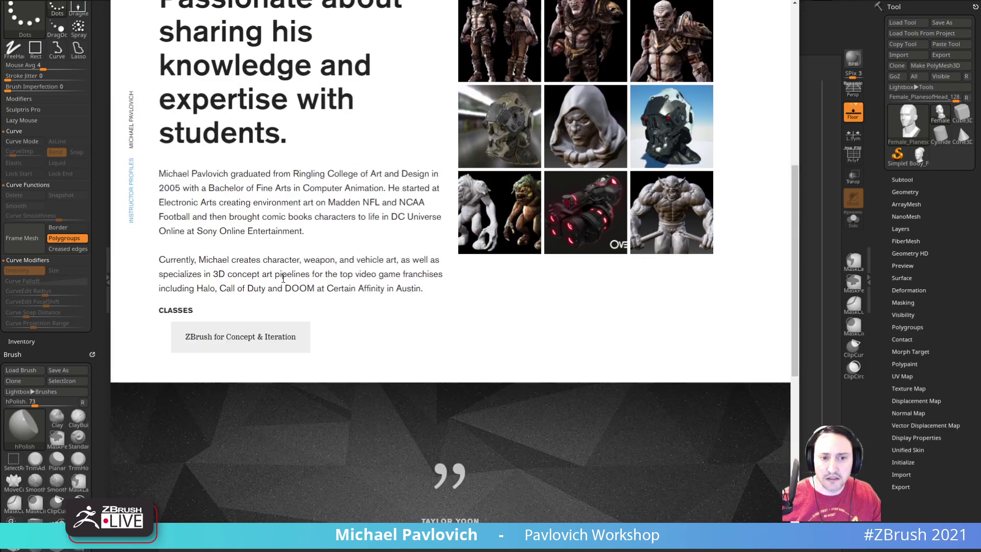
left_click(258, 337)
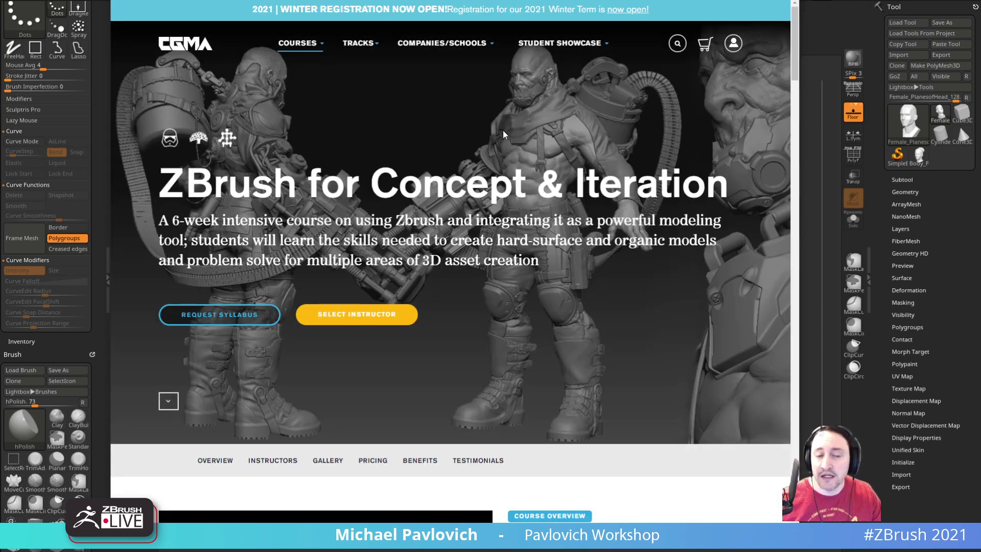
scroll(602, 221, "down", 7)
scroll(475, 244, "down", 7)
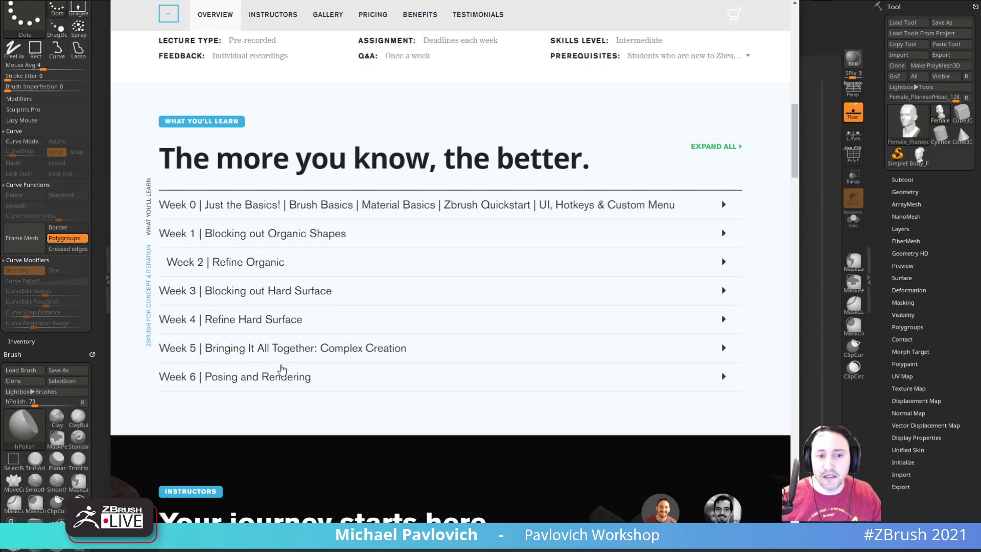
scroll(459, 339, "up", 14)
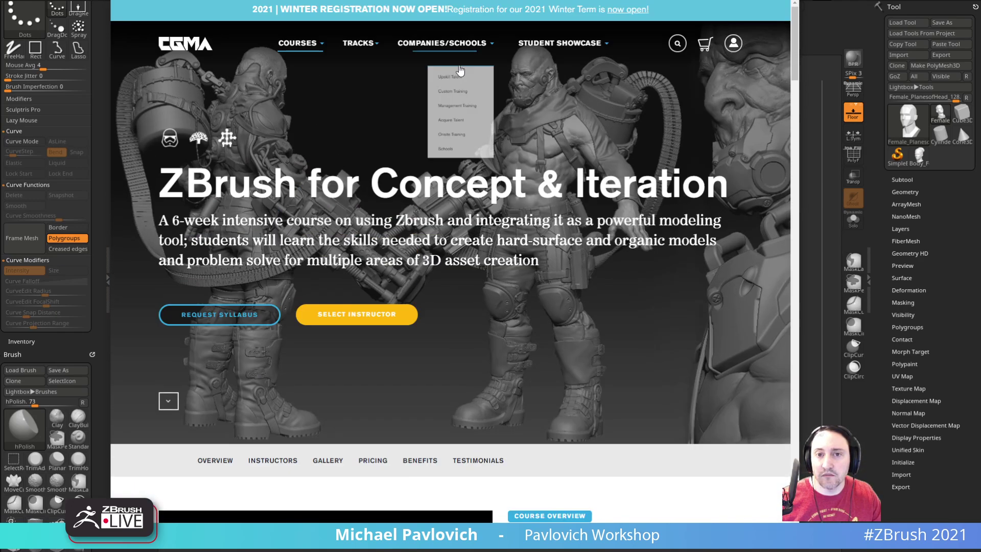
left_click_drag(455, 1, 1, 31)
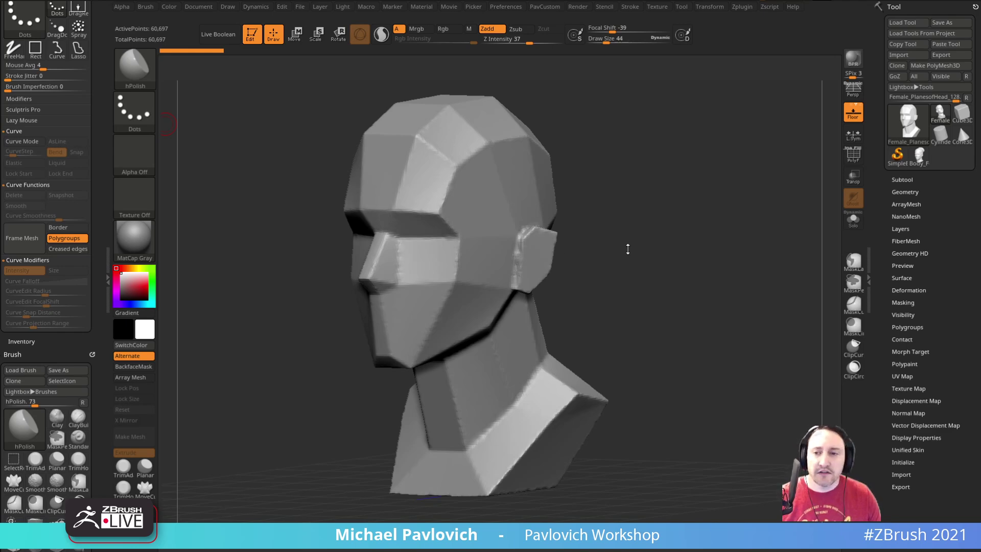
Look at the Body_Female tool in profile for comparison and return to the Female_PlanesofHead tool.
left_click_drag(708, 204, 679, 203)
left_click(917, 162)
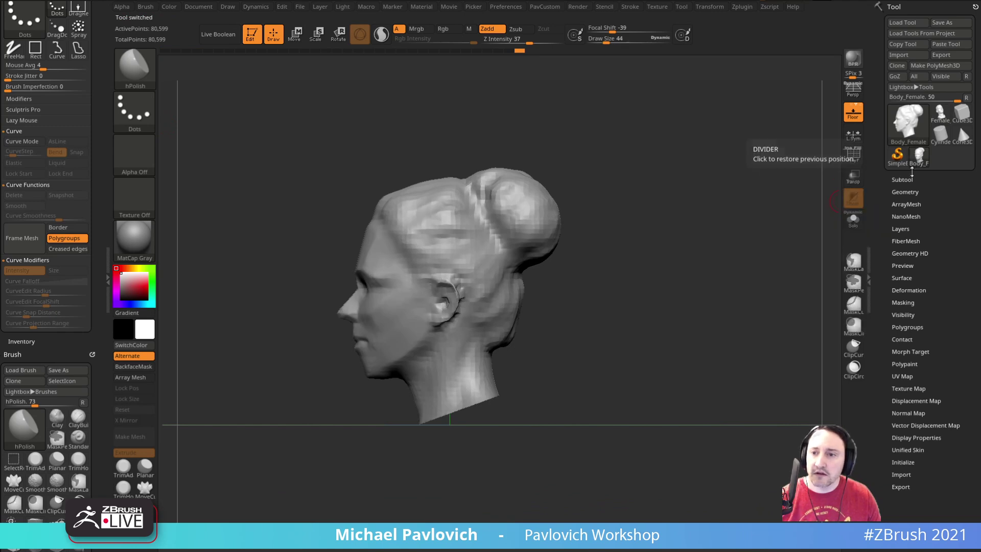
left_click(940, 114)
left_click_drag(741, 244, 739, 222, "alt")
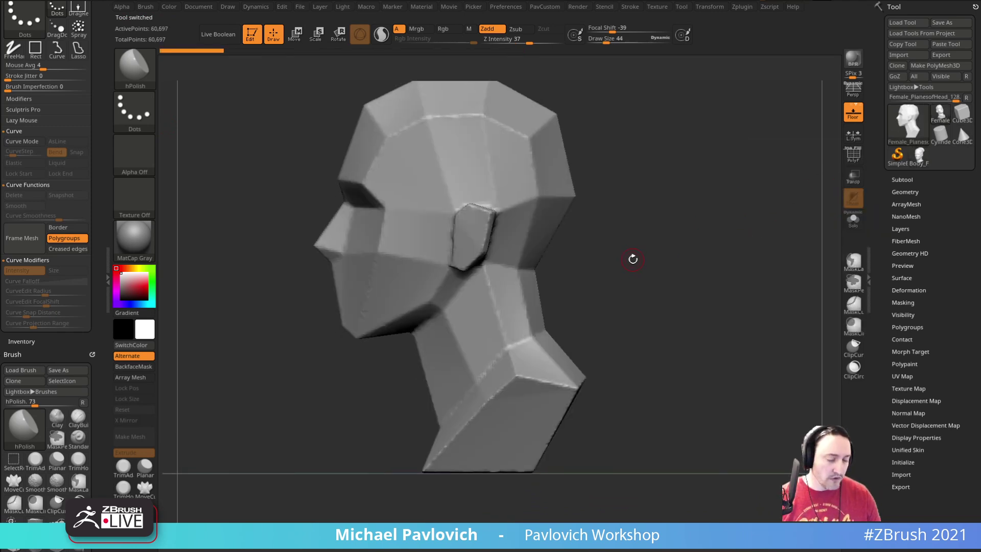
With the polyframe shown, slice a diagonal band across the head's neck using the slice curve brush and isolate that band.
key("ctrl+shift")
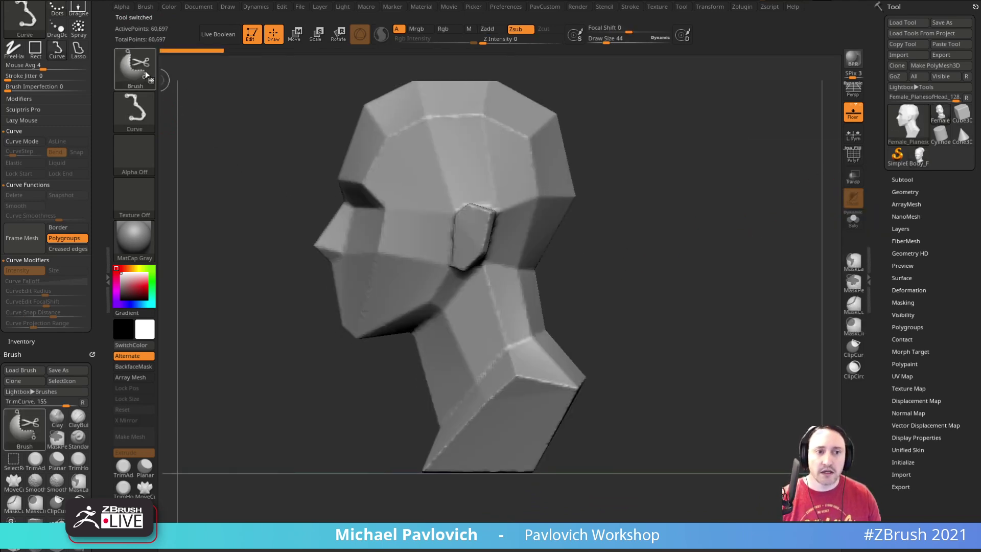
key("ctrl+shift+b")
left_click(361, 78, "ctrl+shift")
key("ctrl+shift+space")
left_click(853, 153)
left_click_drag(303, 428, 700, 264, "ctrl+shift")
left_click(527, 302, "ctrl+shift")
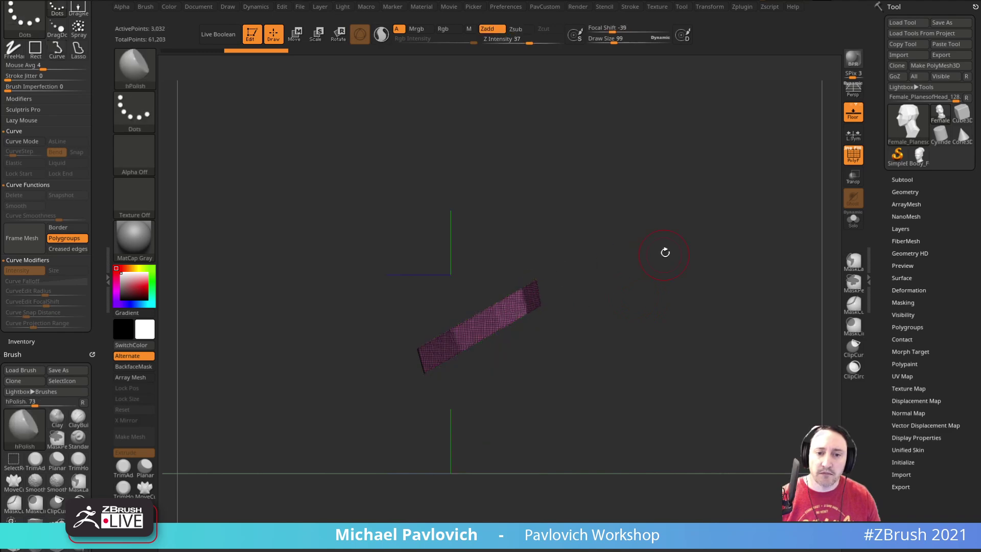
Delete the hidden geometry and ZRemesh the neck band at Half density with AdaptiveSize 0, repeating the remesh.
key("3")
left_click(647, 215)
left_click_drag(565, 240, 529, 251)
key("3")
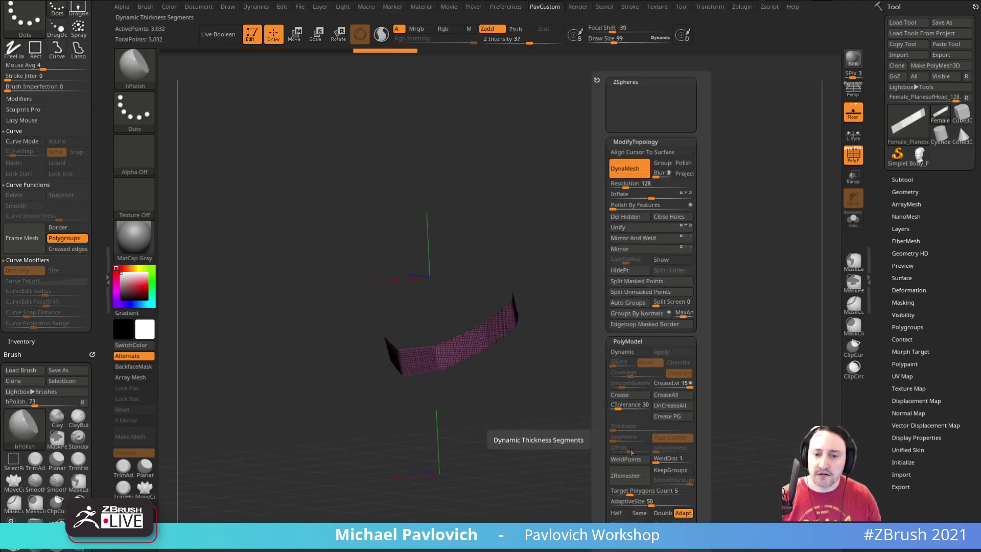
left_click(616, 513)
left_click(632, 475)
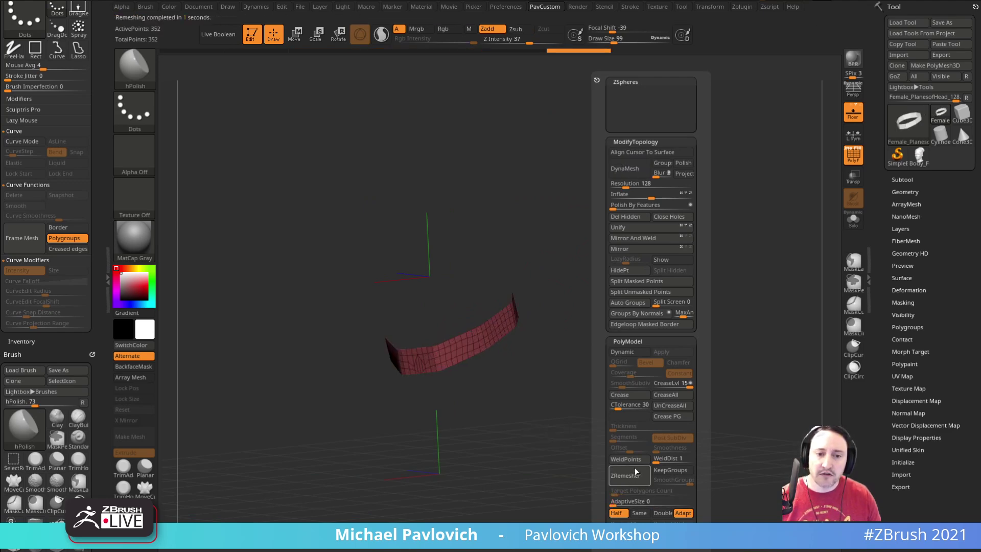
left_click(634, 470)
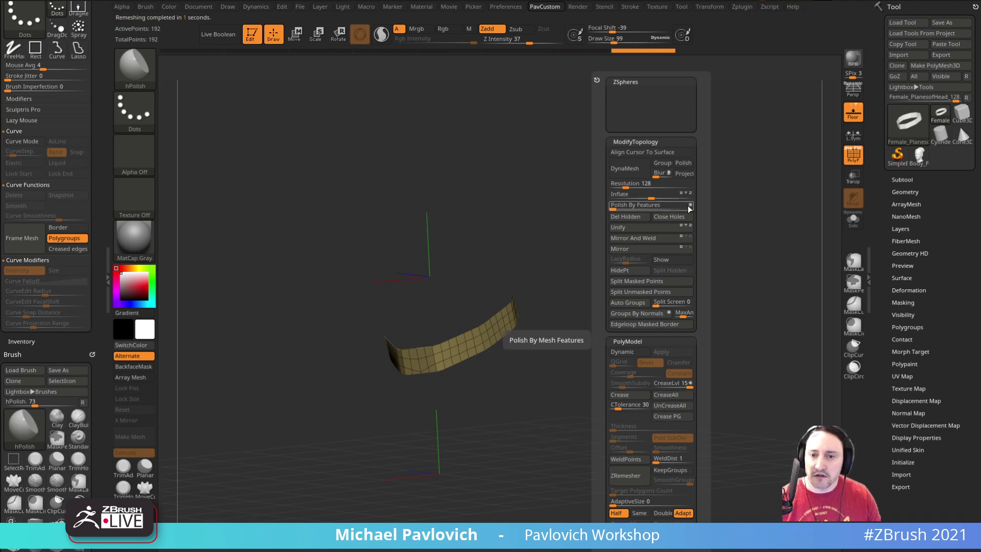
Polish the band with Polish By Features and ZRemesh it once more.
left_click(615, 204)
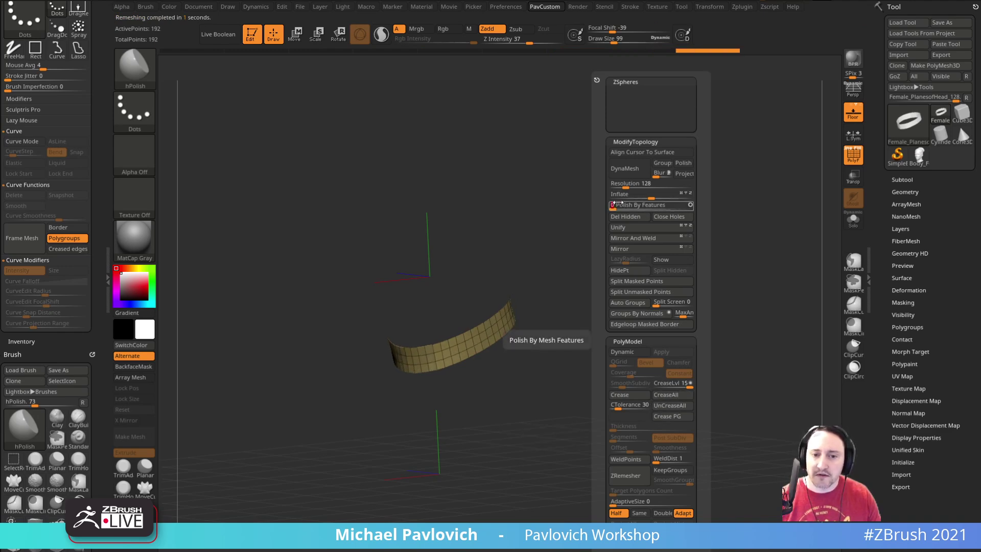
key("space")
left_click(648, 481)
mouse_move(563, 378)
right_mouse_down()
mouse_move(587, 358)
mouse_move(645, 339)
mouse_move(580, 366)
right_mouse_up()
Remove the lengthwise edge loops from the band with ZModeler's Insert Single EdgeLoop action, leaving one row of polygons.
key("b")
key("z")
key("m")
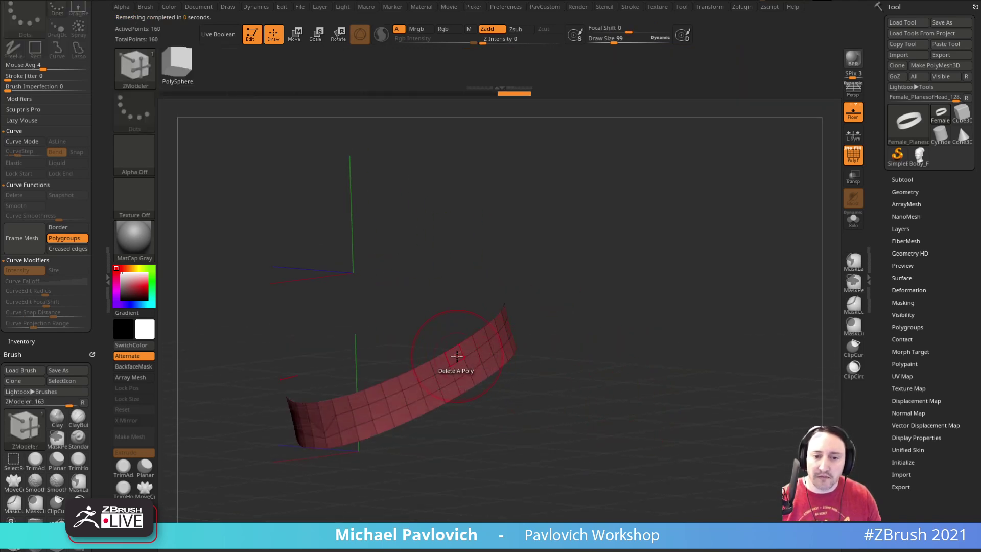
key("space")
left_click(434, 266)
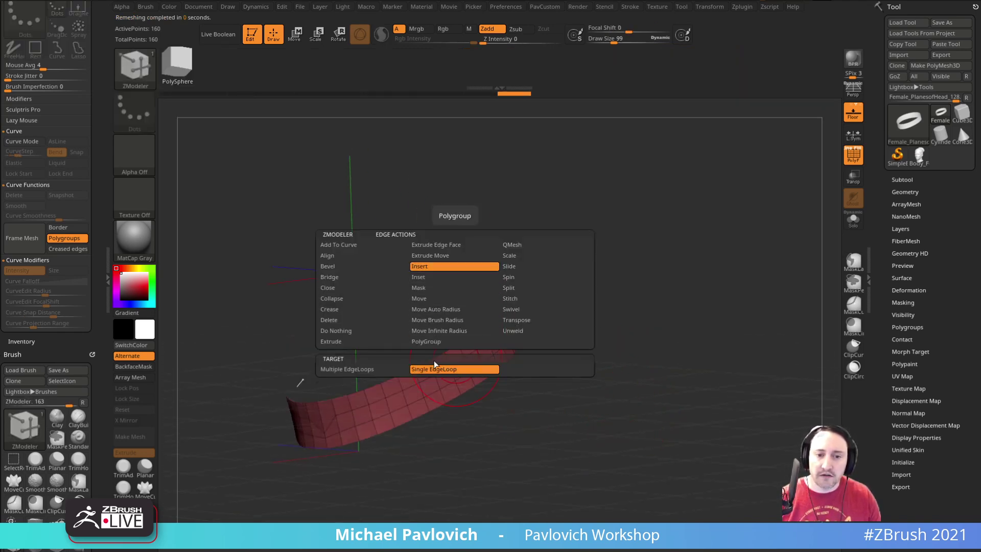
left_click(464, 365, "alt")
left_click(460, 377, "alt")
Set the Draw Size to 33 and check the band from the front with the polyframe off and on.
mouse_move(531, 351)
left_mouse_down()
mouse_move(580, 350)
mouse_move(569, 359)
left_mouse_up()
key("s")
right_click_drag(568, 359, 623, 309)
right_click_drag(564, 329, 615, 287, "shift")
left_click(853, 155)
left_click_drag(662, 293, 818, 186)
left_click(853, 154)
mouse_move(703, 265)
left_mouse_down()
mouse_move(714, 247)
mouse_move(700, 257)
left_mouse_up()
key("s")
left_click_drag(695, 268, 690, 274)
key("s")
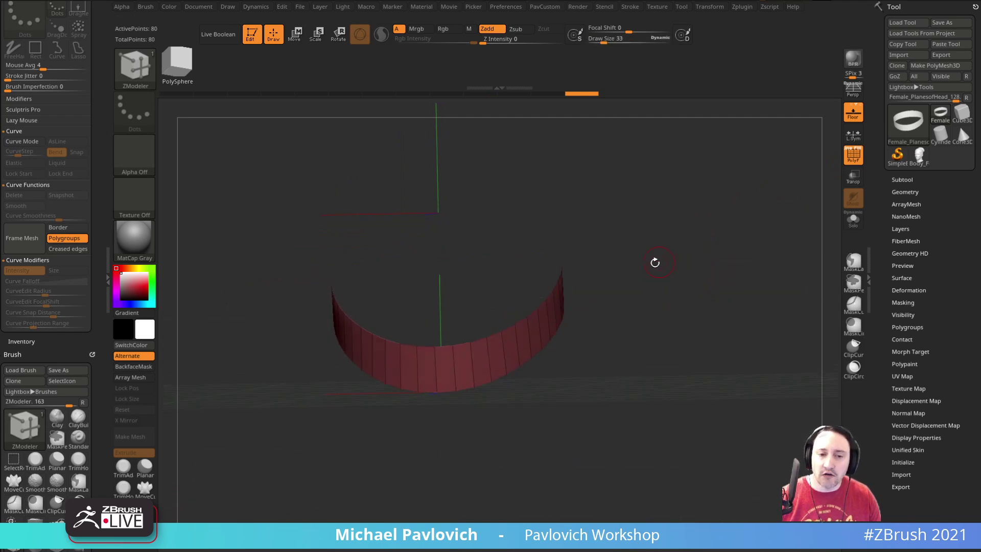
mouse_move(546, 359)
left_mouse_down()
mouse_move(657, 245)
mouse_move(676, 254)
left_mouse_up()
Choose the IMM Clothing Hardware brush and pick its Buckle Type02 mesh.
key("b")
key("i")
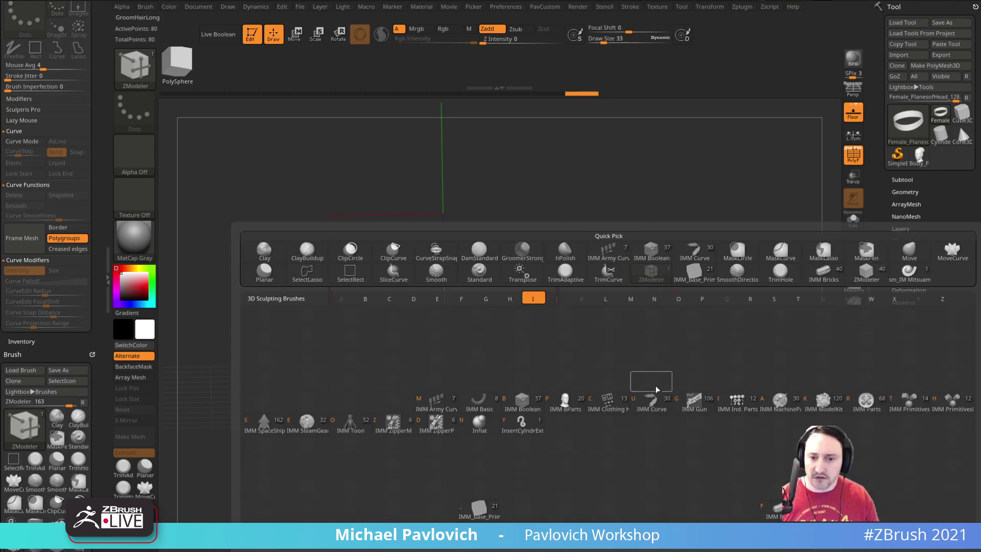
left_click(619, 396)
key("m")
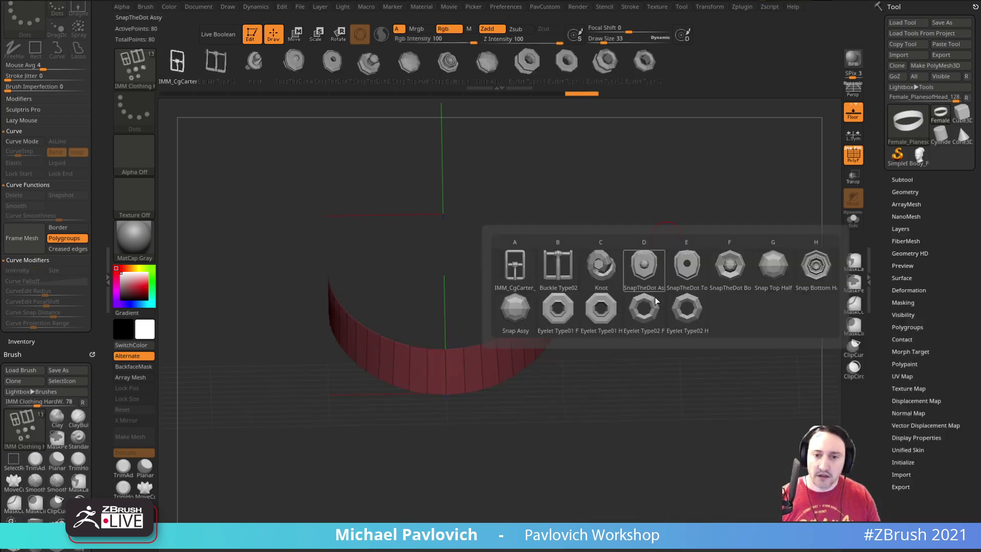
left_click(558, 266)
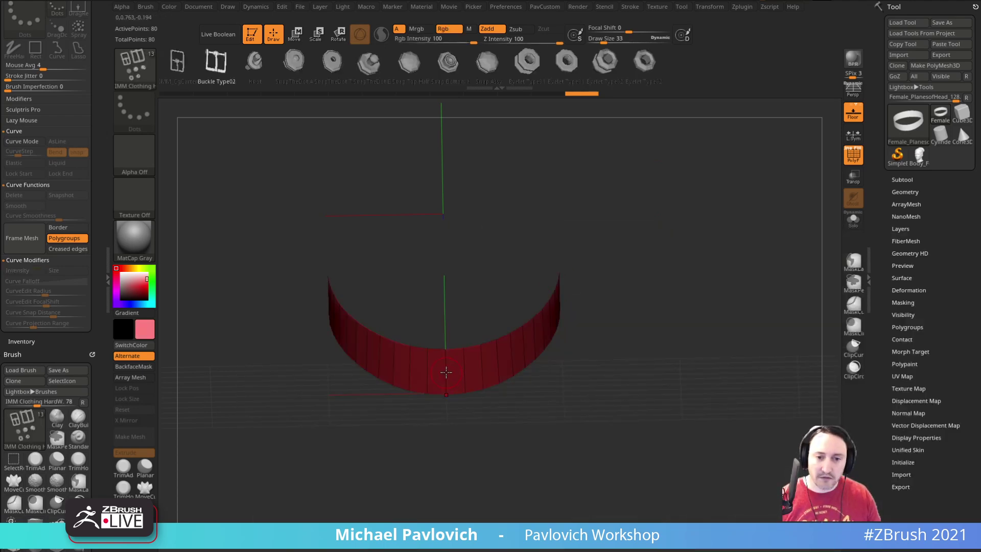
Set the active color to white and assign the SkinShade4 material.
left_click(122, 274)
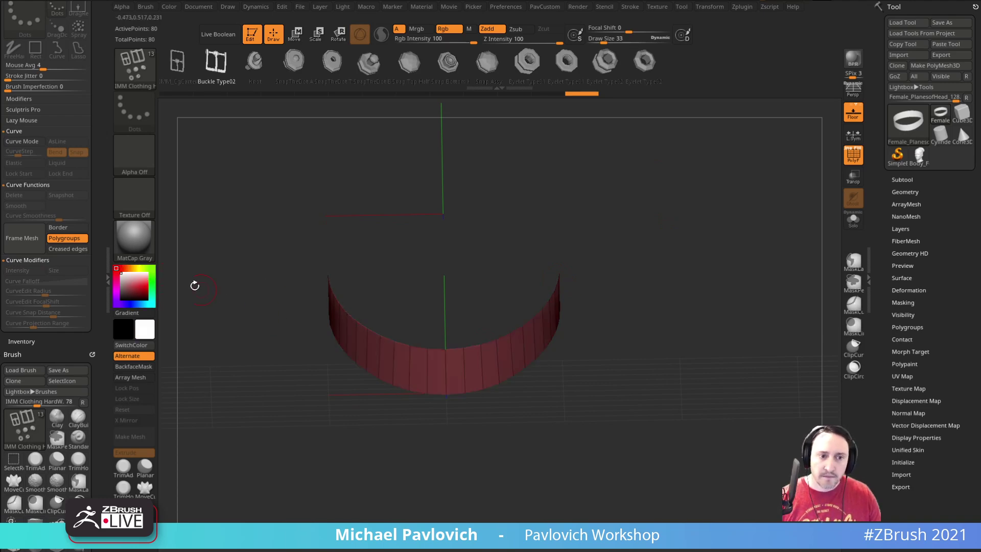
left_click(133, 238)
left_click(706, 433)
left_click_drag(448, 371, 478, 381)
left_click_drag(577, 345, 559, 394)
key("ctrl+z")
Insert the buckle at the front centre of the strap and split it off as its own subtool.
left_click_drag(441, 371, 471, 368)
left_click_drag(652, 329, 707, 337)
key("grave")
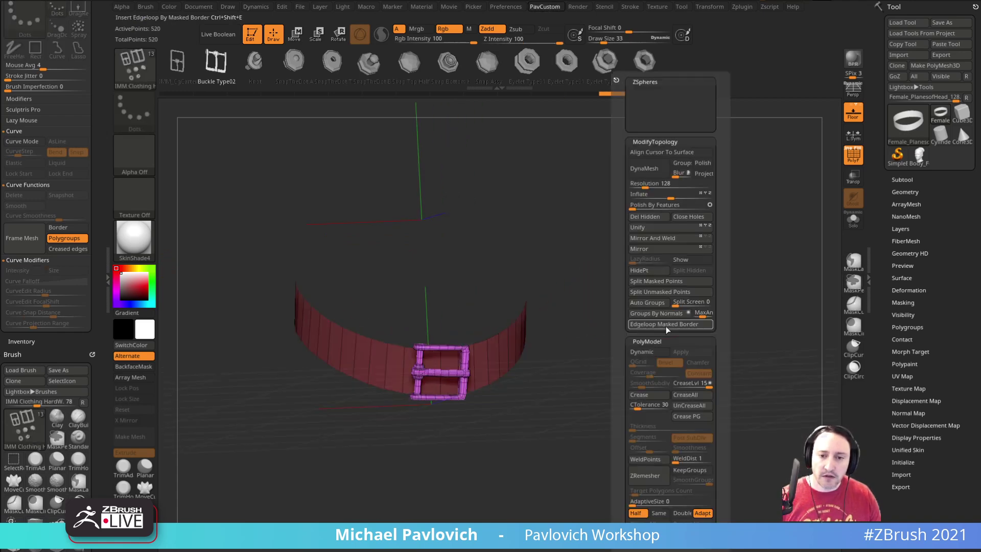
left_click(661, 294)
Make the strap the active subtool and set the Draw Size to 22.
left_click_drag(564, 333, 670, 339)
left_click(587, 327, "alt")
mouse_move(659, 381)
left_mouse_down()
mouse_move(594, 393)
mouse_move(606, 387)
left_mouse_up()
key("s")
key("s")
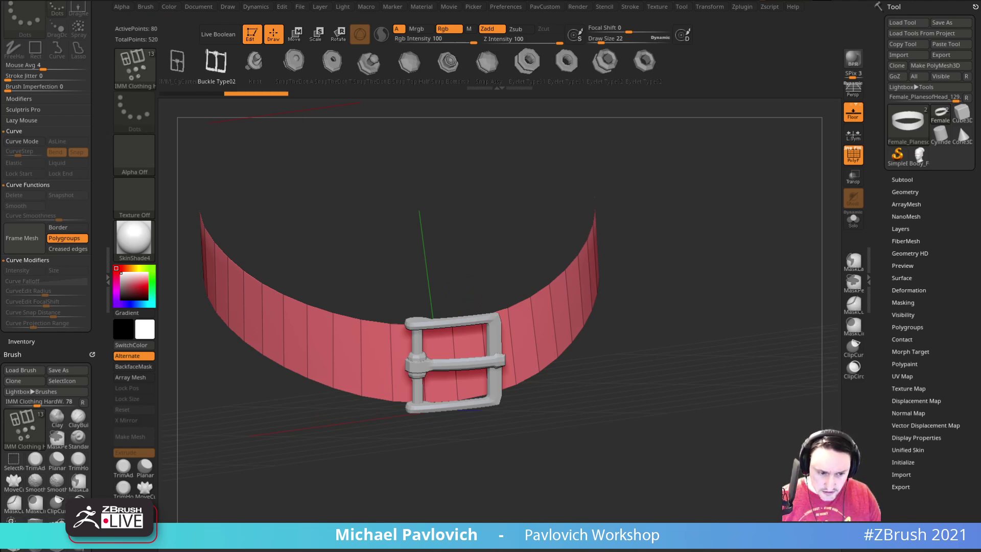
mouse_move(649, 551)
left_mouse_down()
mouse_move(664, 35)
mouse_move(644, 551)
left_mouse_up()
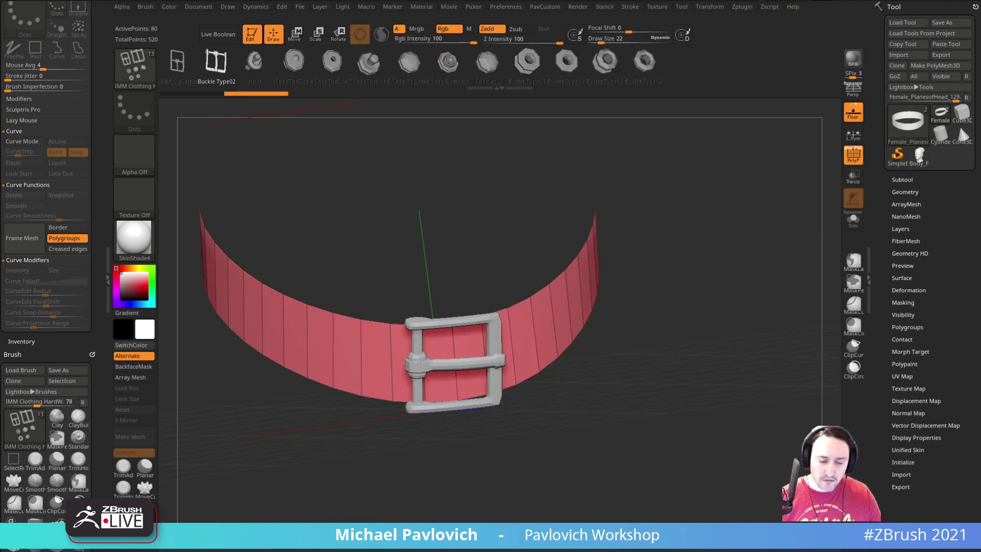
left_click_drag(722, 343, 713, 313)
key("w")
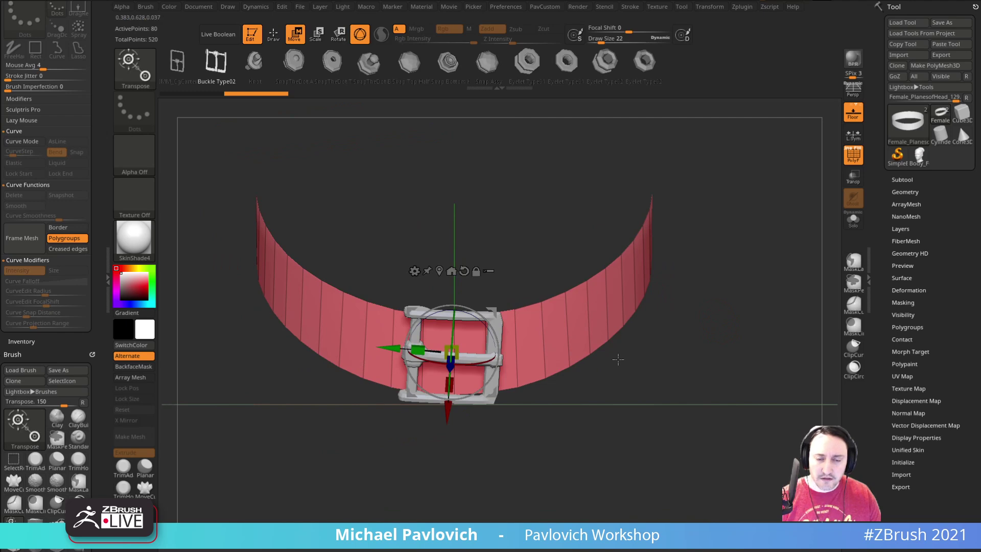
left_click_drag(618, 354, 615, 344)
left_click_drag(479, 314, 433, 309)
key("ctrl+z")
Select the buckle subtool, rotate it 180 degrees and position it over the front of the strap.
left_click(498, 321, "alt")
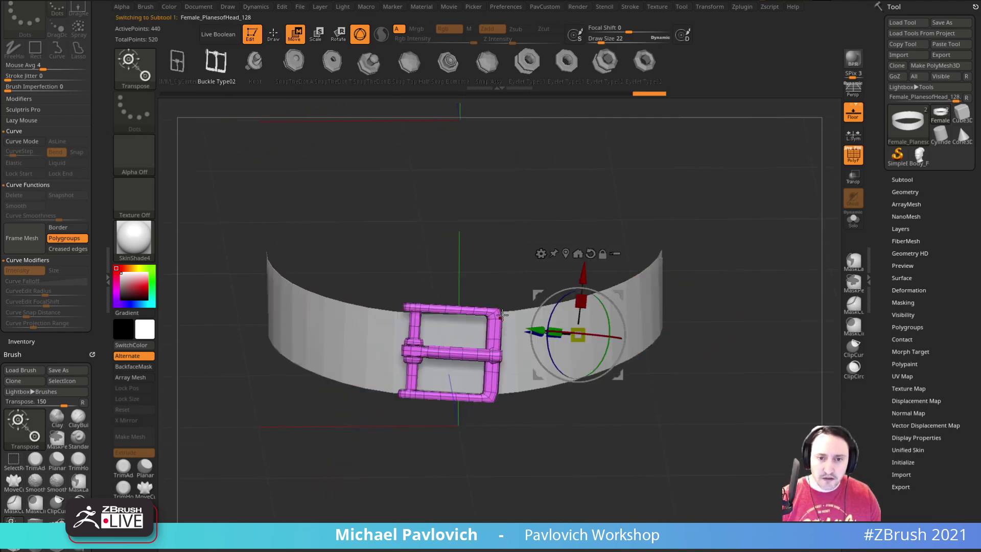
left_click(445, 309, "alt")
left_click_drag(481, 279, 373, 356)
left_click_drag(485, 270, 506, 362)
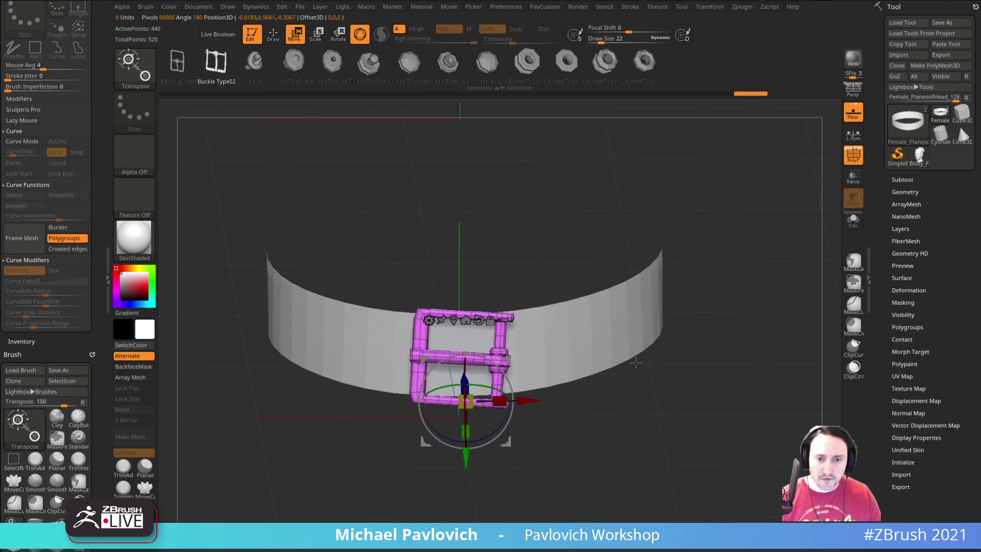
mouse_move(711, 346)
left_mouse_down()
mouse_move(736, 354)
mouse_move(615, 342)
mouse_move(536, 290)
left_mouse_up()
mouse_move(520, 252)
left_mouse_down()
mouse_move(507, 321)
mouse_move(494, 335)
left_mouse_up()
key("q")
Make the strap active and set ZModeler's polygon action to Transpose with the A Single Poly target.
left_click_drag(628, 310, 590, 394)
left_click(544, 310, "alt")
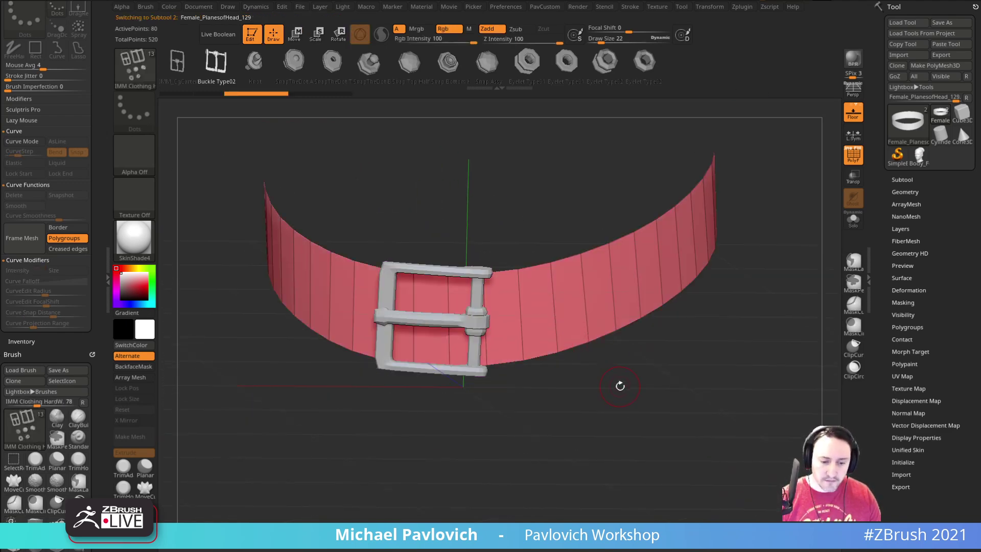
mouse_move(624, 366)
left_mouse_down()
mouse_move(628, 417)
mouse_move(624, 405)
left_mouse_up()
mouse_move(389, 423)
left_mouse_down()
mouse_move(383, 439)
mouse_move(394, 431)
mouse_move(395, 403)
left_mouse_up()
key("b")
key("z")
key("m")
key("space")
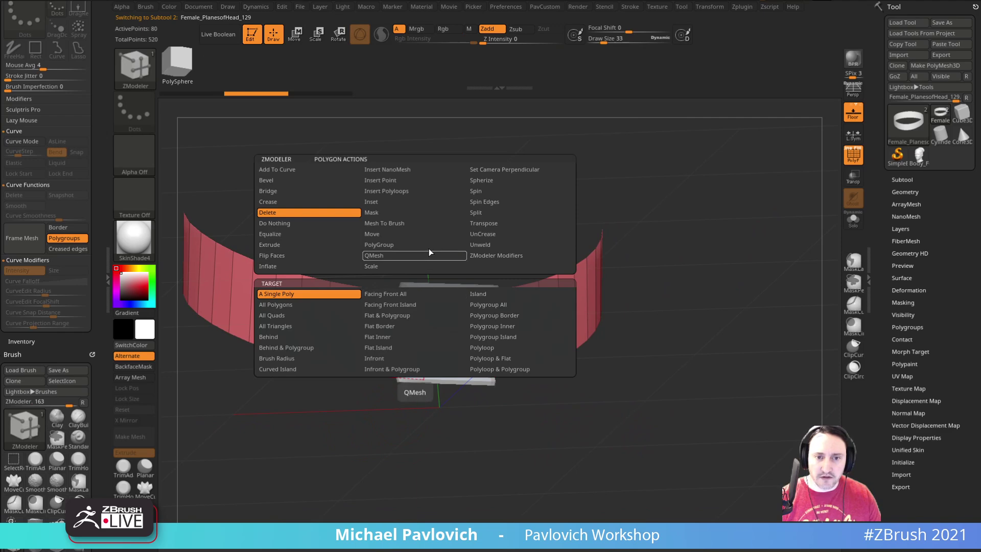
left_click(492, 223)
left_click(327, 294)
Move the strap polygon inside the buckle with the transpose gizmo and return to Draw mode.
left_click_drag(332, 380, 434, 427)
left_click(412, 325)
left_click_drag(460, 371, 475, 382)
key("q")
mouse_move(646, 352)
left_mouse_down()
mouse_move(572, 347)
mouse_move(631, 352)
left_mouse_up()
Switch ZModeler's polygon action to QMesh on a single poly and pull the strap face at the buckle.
key("space")
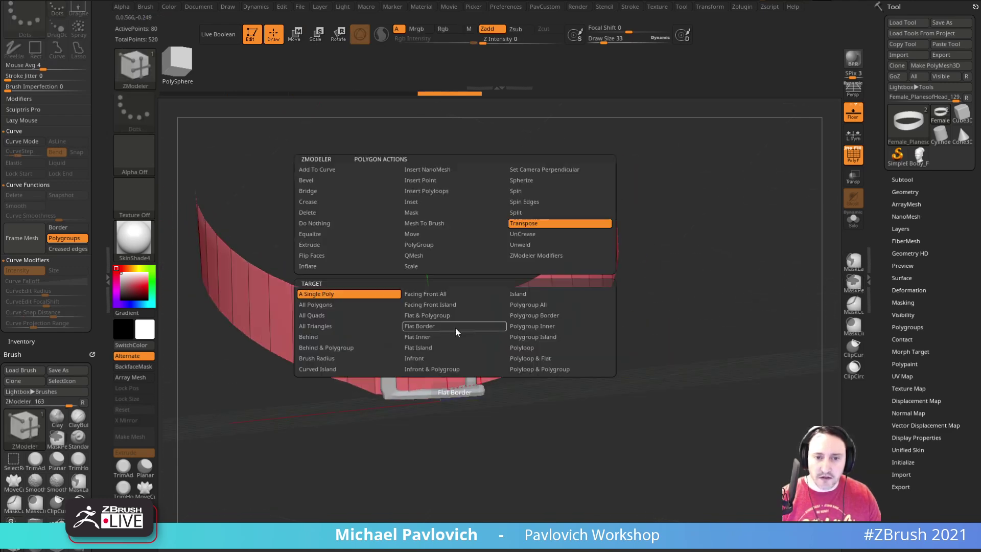
left_click(428, 255)
left_click_drag(450, 331, 458, 351)
right_click_drag(464, 355, 496, 353)
right_click_drag(585, 365, 439, 401)
Delete a single strap polygon just beside the buckle with ZModeler to open a gap.
key("space")
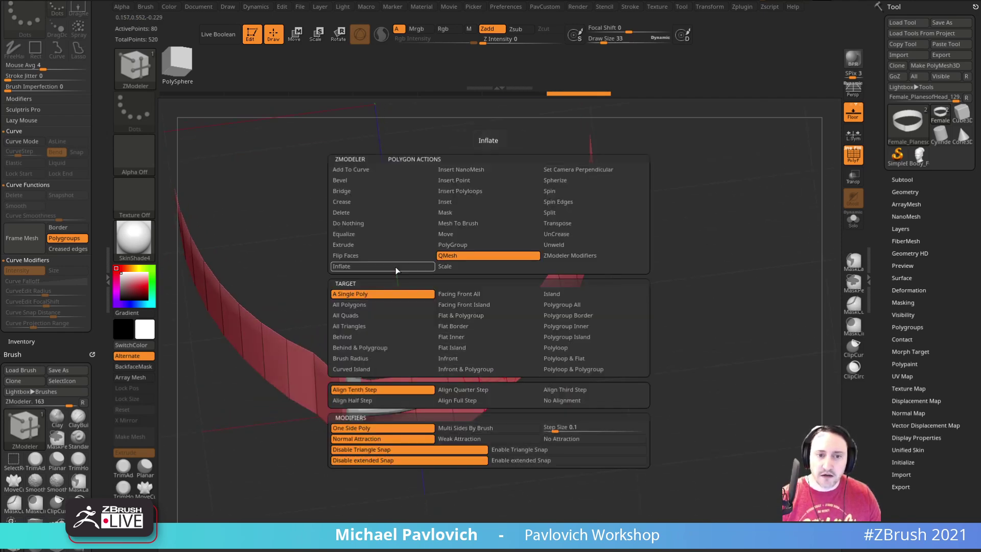
left_click(389, 213)
mouse_move(540, 379)
right_mouse_down()
mouse_move(562, 368)
mouse_move(556, 376)
right_mouse_up()
Set ZModeler's edge action to Extrude with the Edge/EdgeLoop target.
key("space")
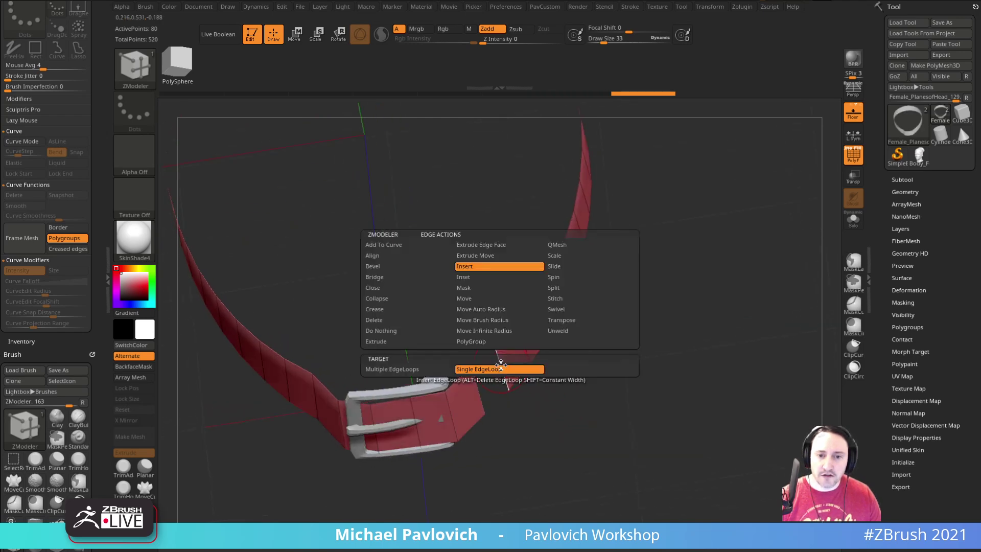
left_click(403, 343)
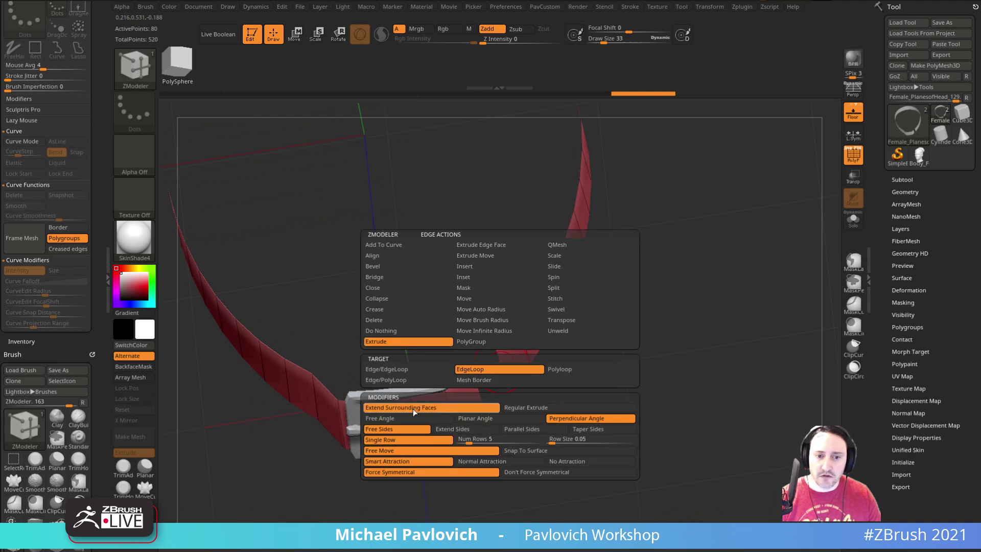
left_click(434, 371)
right_click_drag(568, 365, 571, 337)
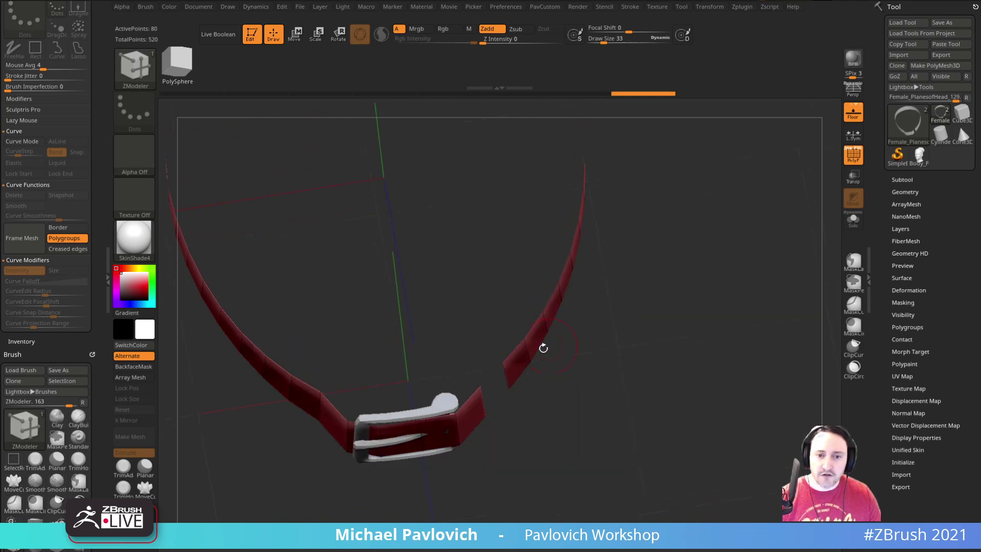
left_click_drag(504, 376, 469, 380)
key("ctrl+z")
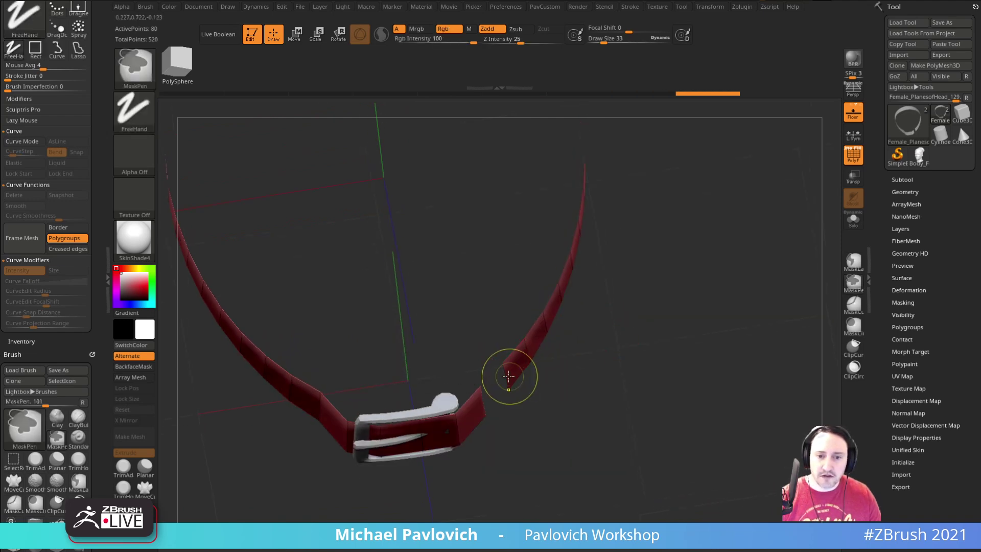
left_click_drag(469, 373, 468, 362)
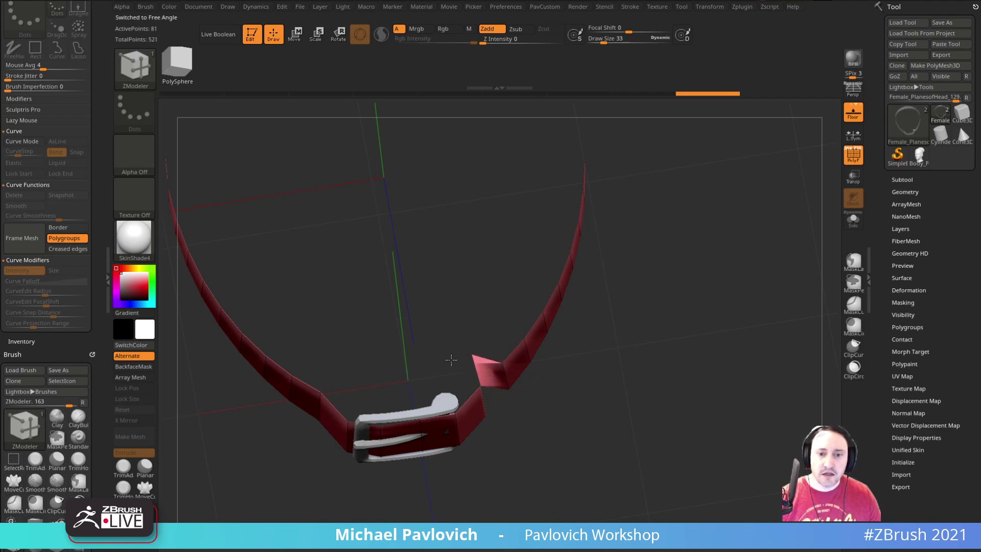
key("ctrl+z")
Adjust the Extrude modifiers and extrude the strap's open edge behind the buckle as an overlapping strap end.
key("space")
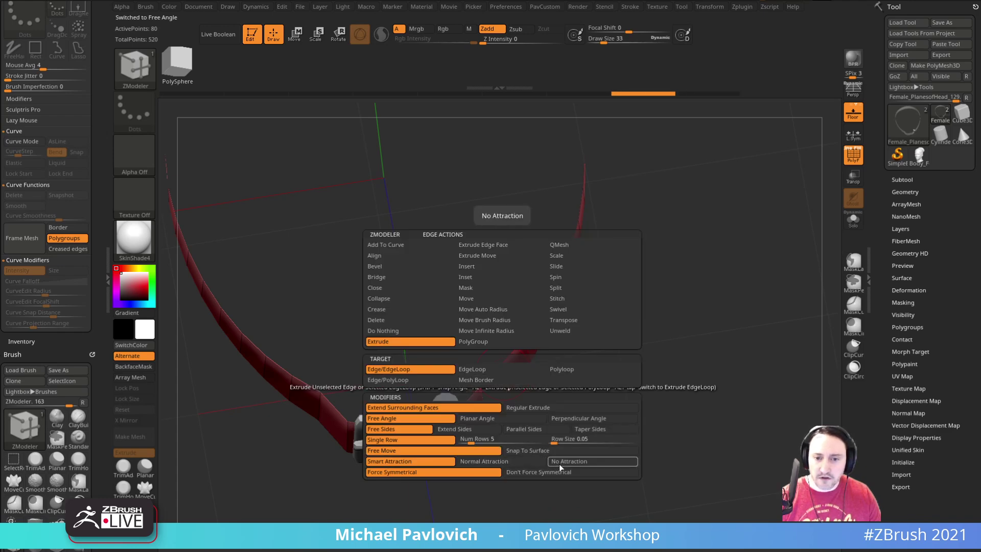
left_click_drag(592, 424, 591, 441)
left_click_drag(505, 373, 373, 390)
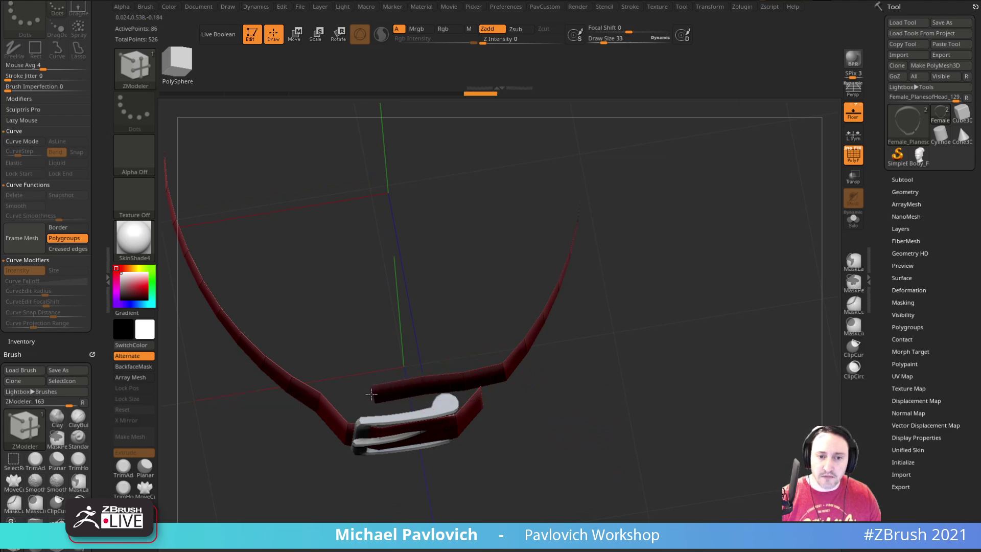
left_click_drag(651, 379, 638, 304)
right_click_drag(637, 303, 647, 350)
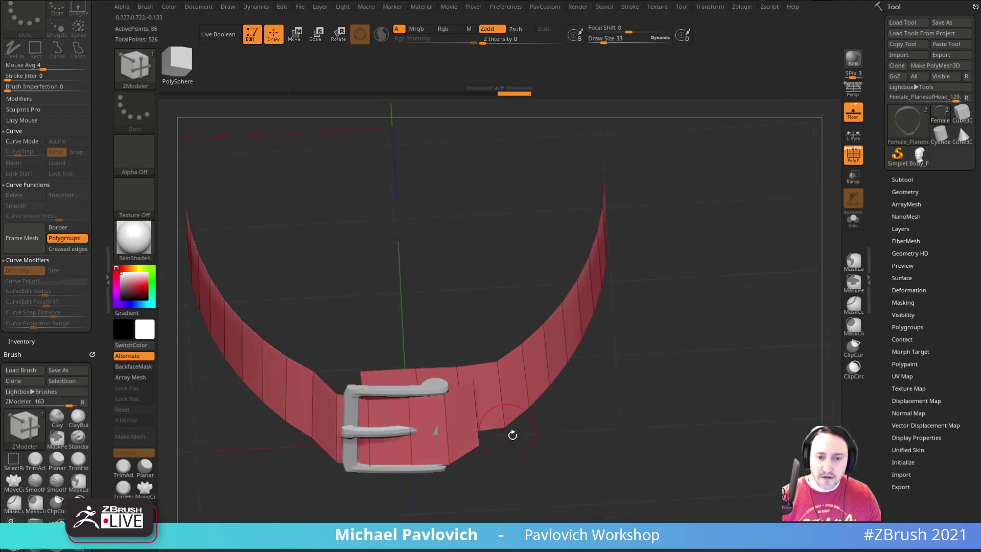
Set ZModeler's edge action to Transpose on EdgeLoop Partial, move the strap's loose end outward beside the buckle, and clear the mask.
right_click_drag(491, 416, 479, 419)
key("space")
left_click(535, 322)
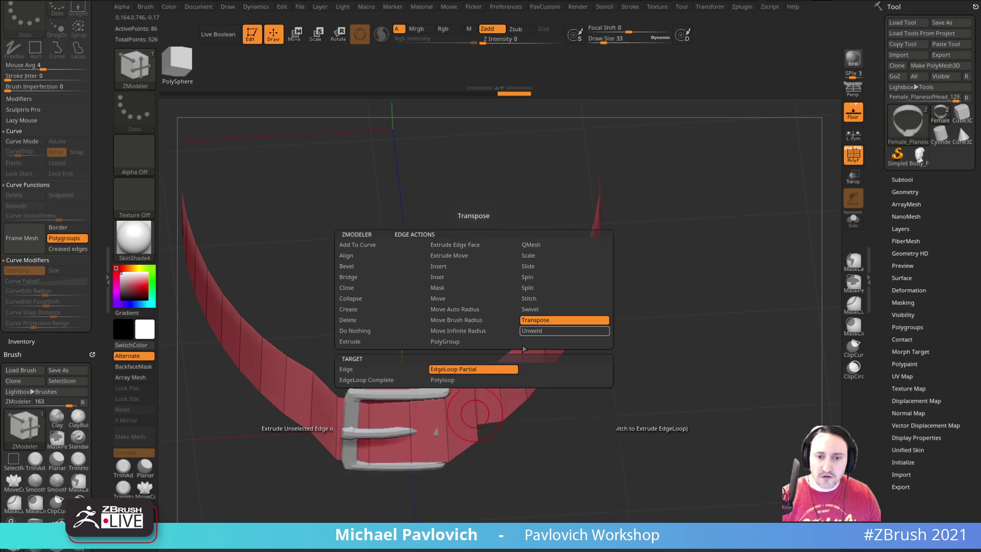
left_click(475, 411)
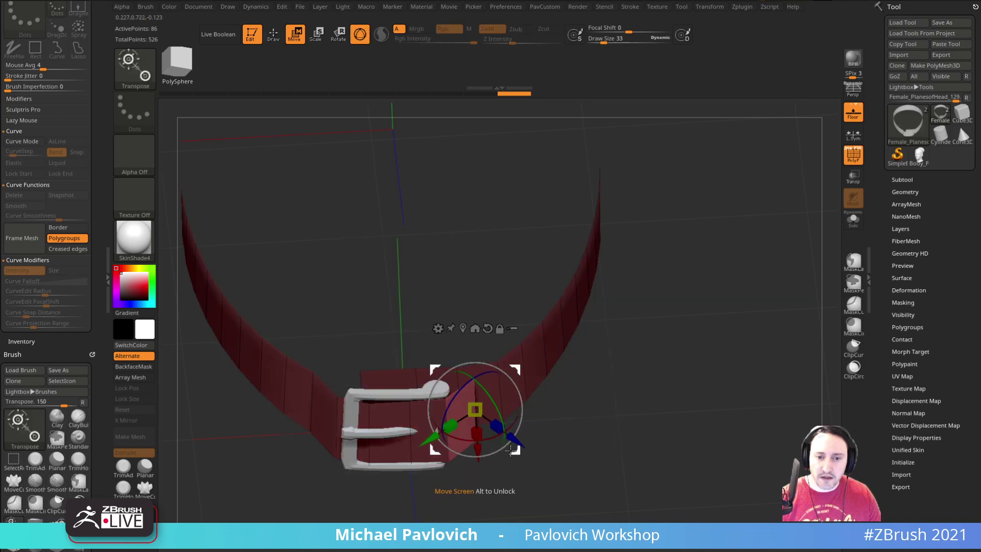
left_click_drag(515, 438, 528, 447)
key("q")
right_click_drag(593, 415, 571, 423)
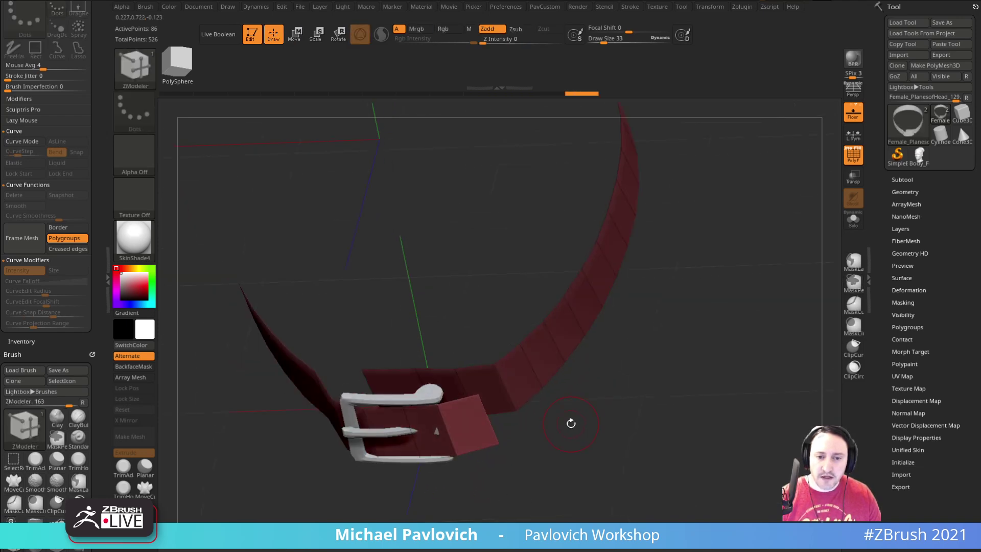
left_click_drag(572, 423, 582, 434, "ctrl")
Set ZModeler's edge action to Extrude and extend the loose strap end with more segments following the neck curve.
key("space")
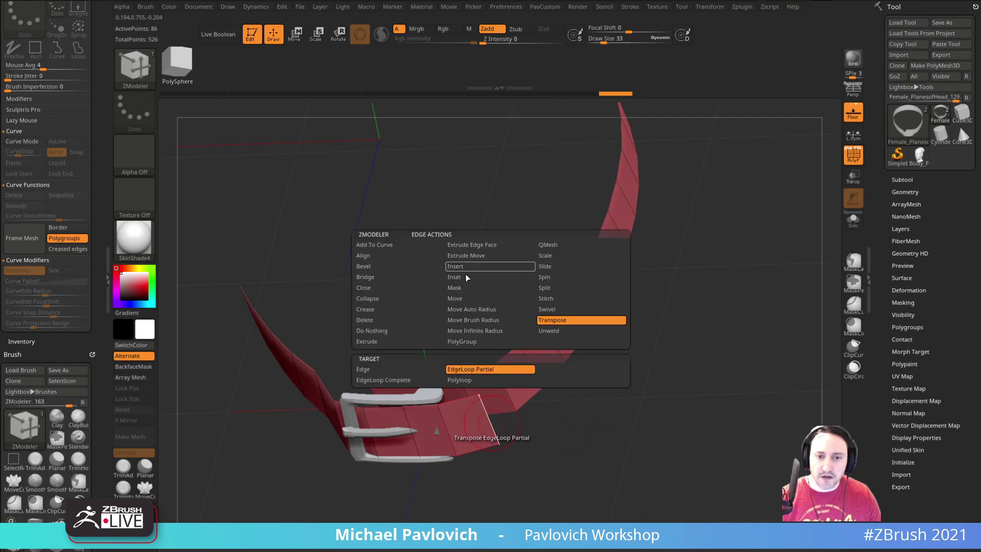
left_click(391, 342)
right_click_drag(520, 455, 521, 440)
left_click_drag(492, 425, 540, 401)
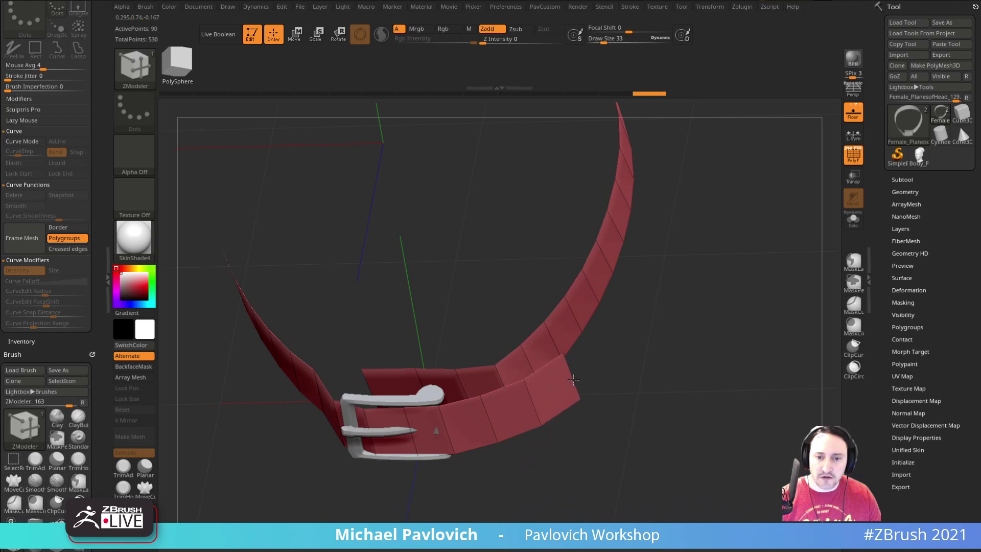
mouse_move(650, 361)
left_mouse_down()
mouse_move(654, 335)
mouse_move(648, 345)
mouse_move(629, 302)
mouse_move(641, 355)
left_mouse_up()
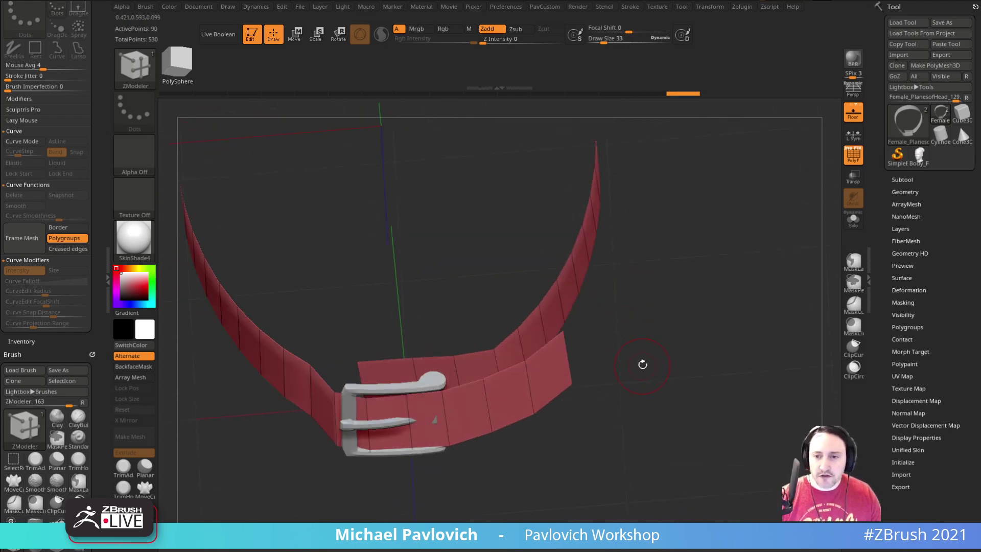
Duplicate the strap subtool and reselect the original strap, Female_PlanesofHead_129.
left_click(906, 182, "shift")
left_click(906, 182, "shift")
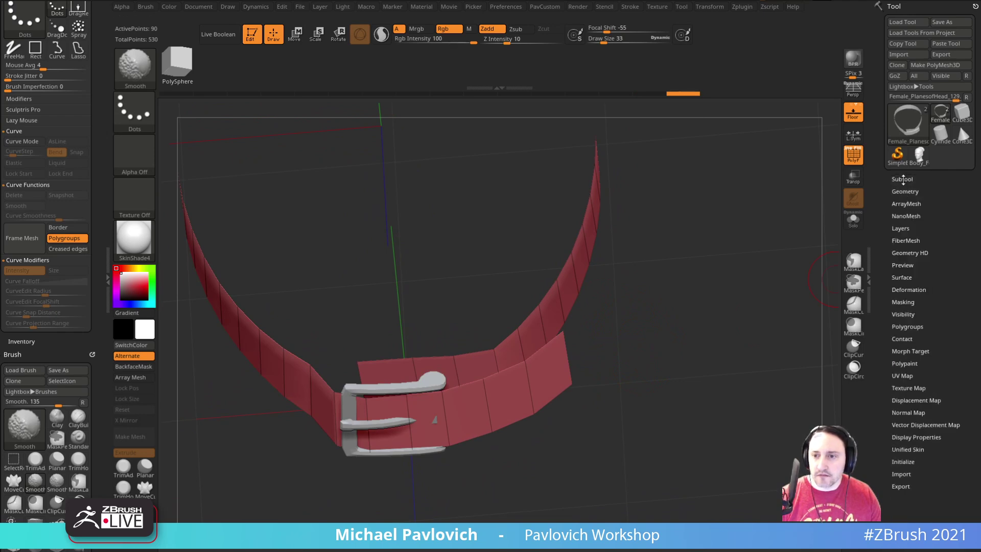
left_click(902, 179, "shift")
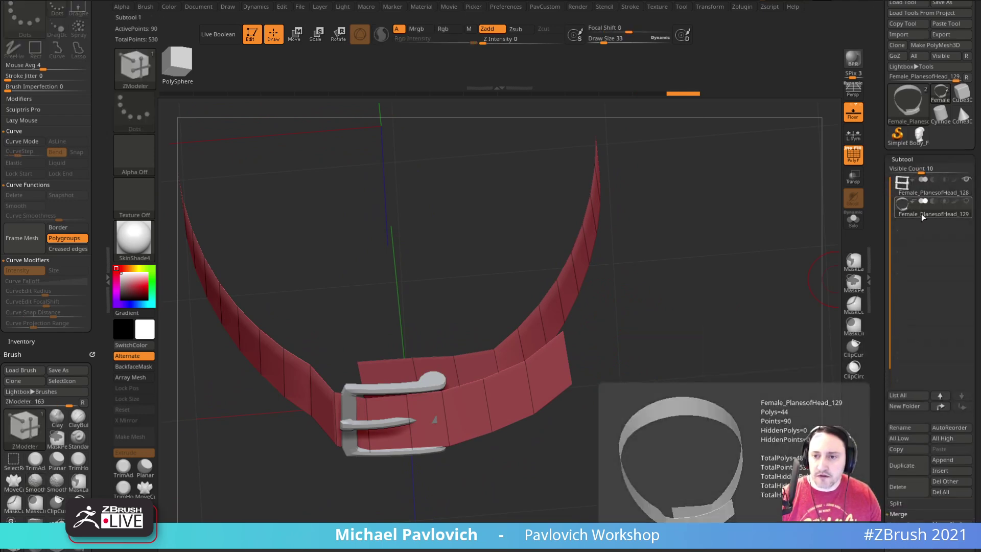
left_click(924, 190)
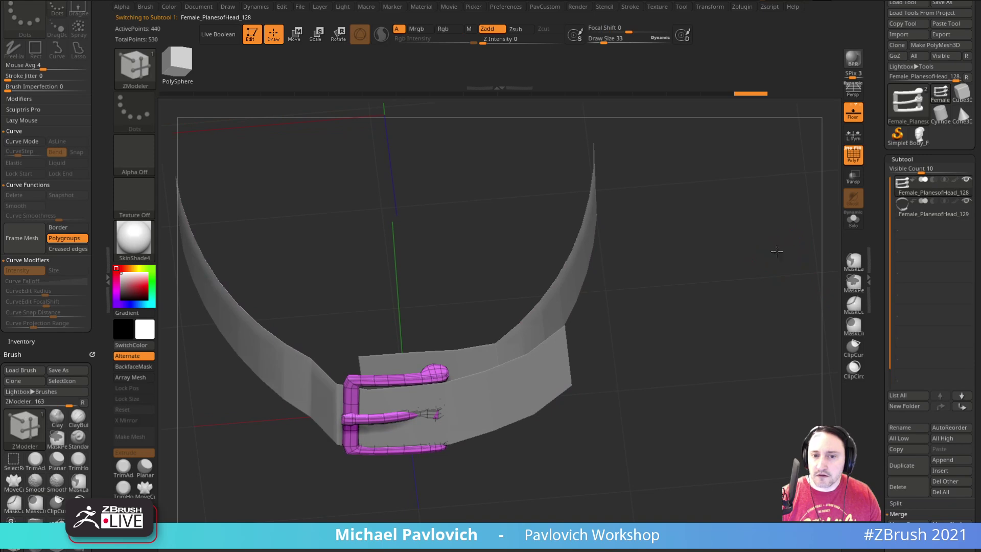
key("alt+Down")
left_click_drag(878, 357, 880, 340)
left_click(910, 393)
left_click_drag(762, 411, 760, 404)
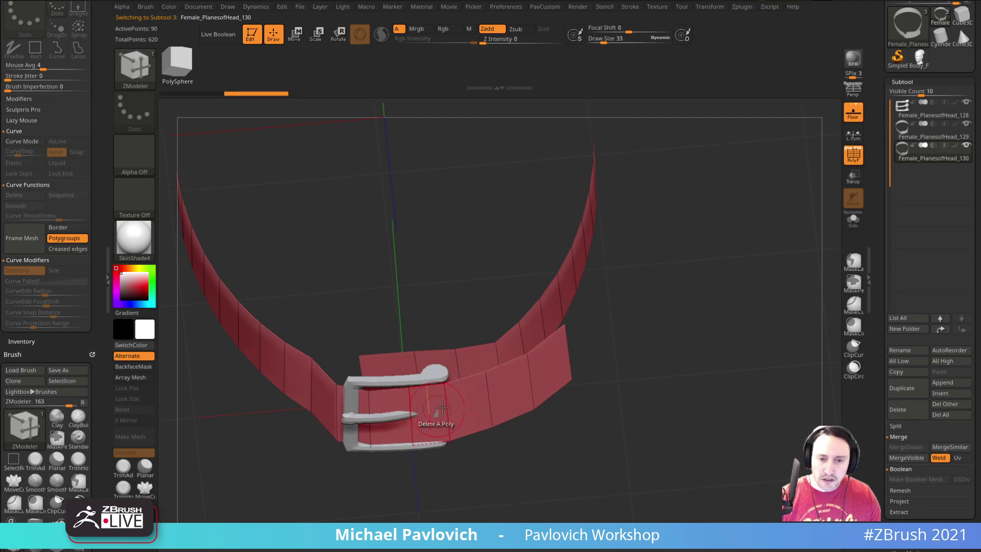
key("space")
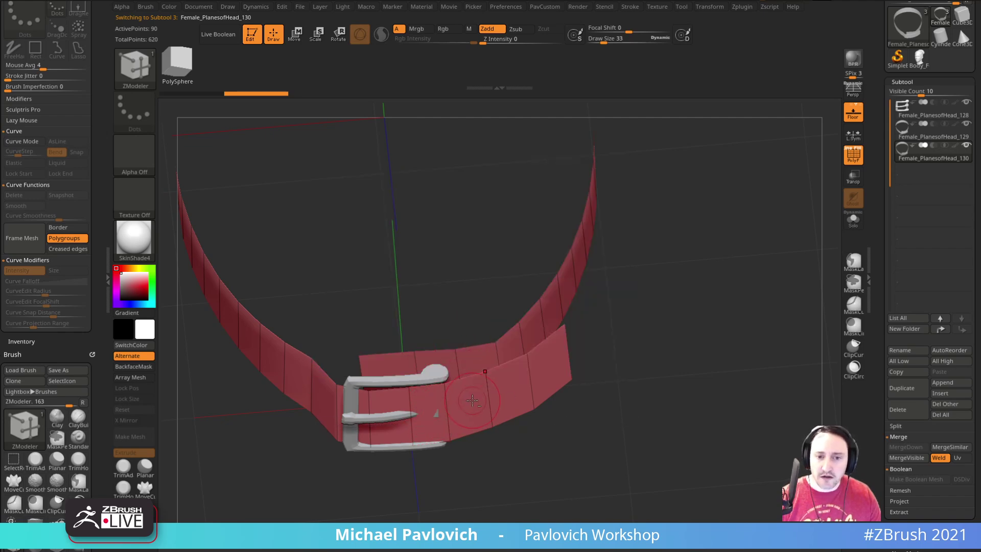
key("Up")
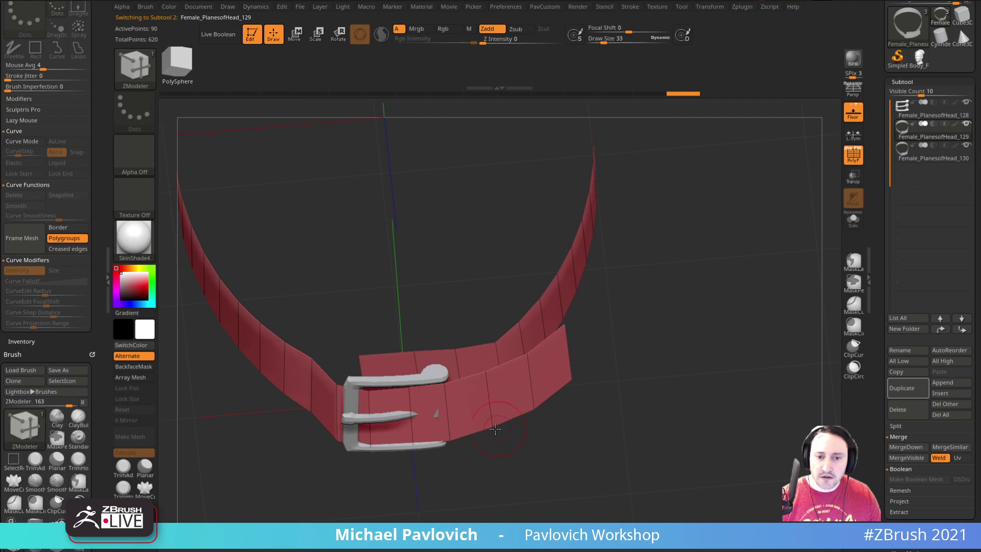
Try to raise the single strap polygon just beside the buckle with ZModeler.
key("space")
left_click(446, 266)
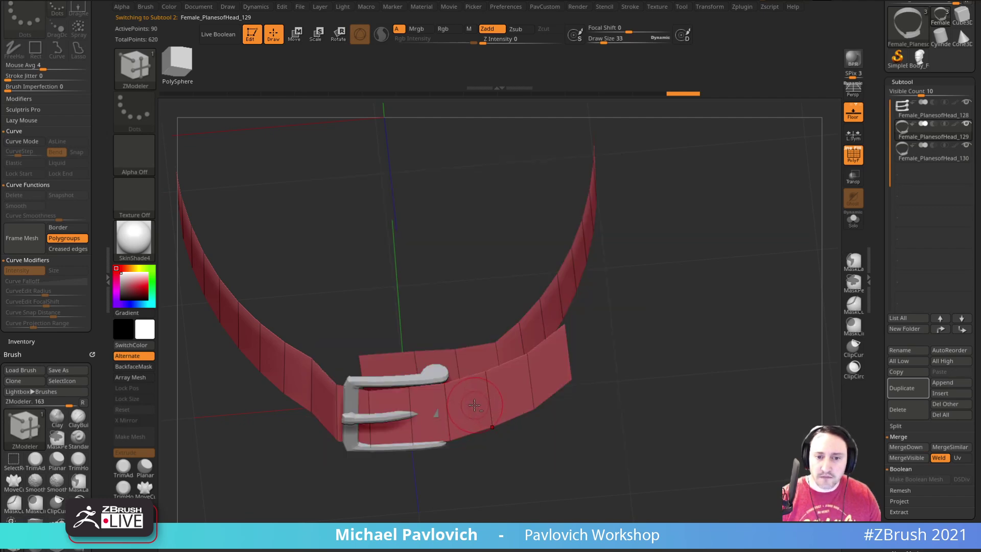
left_click_drag(504, 452, 504, 443)
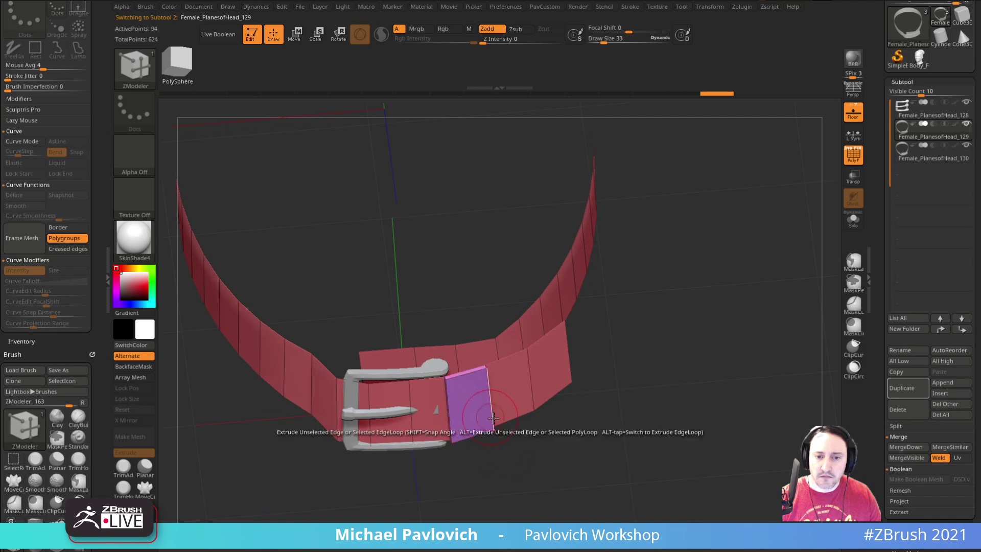
mouse_move(592, 362)
left_mouse_down()
mouse_move(640, 380)
mouse_move(591, 354)
mouse_move(558, 376)
mouse_move(600, 379)
left_mouse_up()
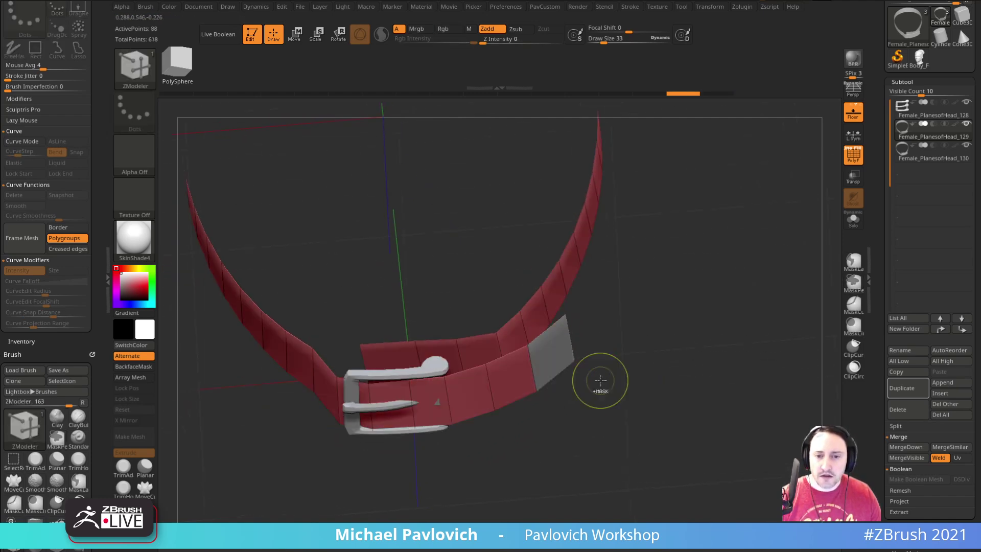
Undo the raised strap polygon and step through the undo history with the strap soloed.
key("ctrl+z")
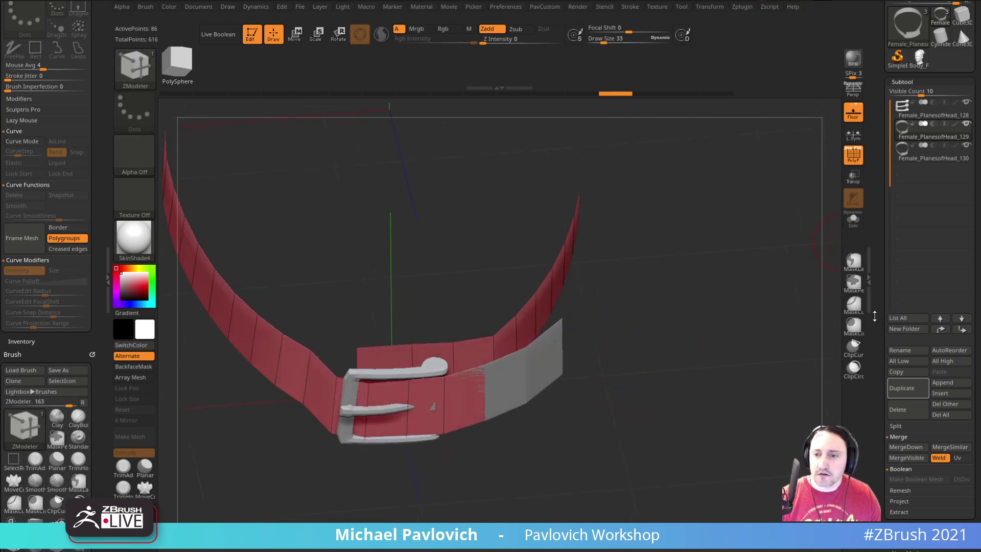
left_click(727, 94)
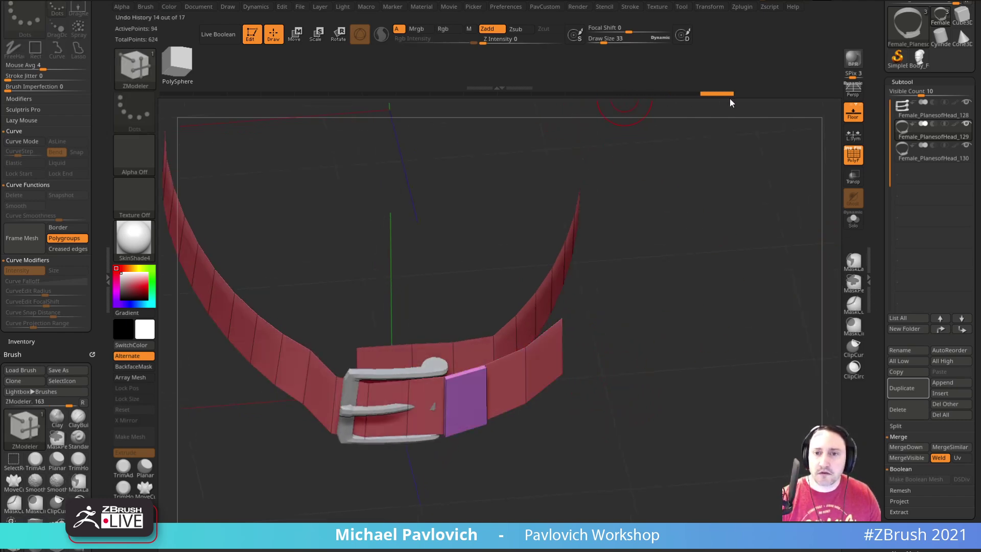
left_click(859, 227)
mouse_move(766, 262)
left_mouse_down()
mouse_move(743, 265)
mouse_move(762, 269)
left_mouse_up()
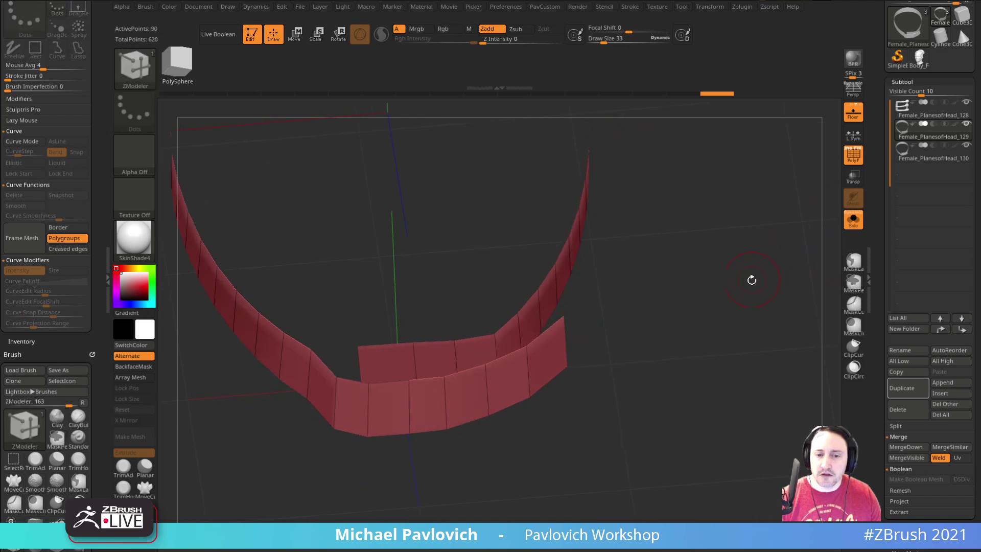
key("ctrl+z")
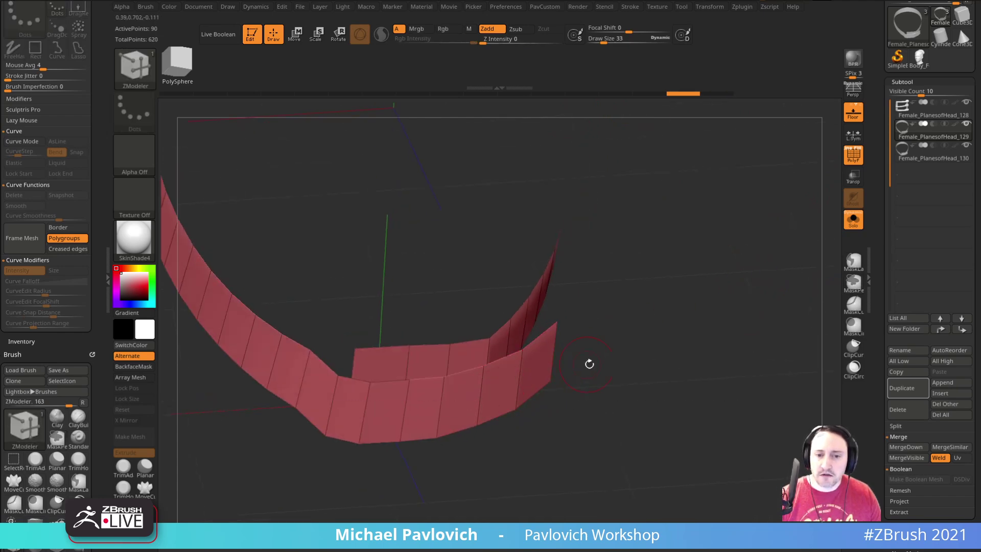
key("ctrl+shift+z")
key("ctrl+shift+z")
left_click_drag(600, 365, 599, 377)
key("ctrl+z")
key("ctrl+z")
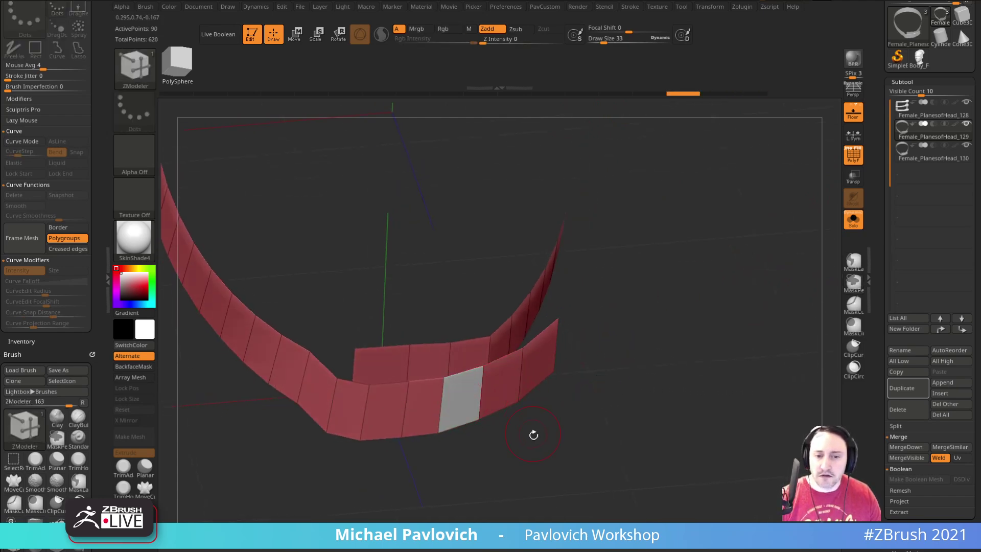
key("ctrl+shift+z")
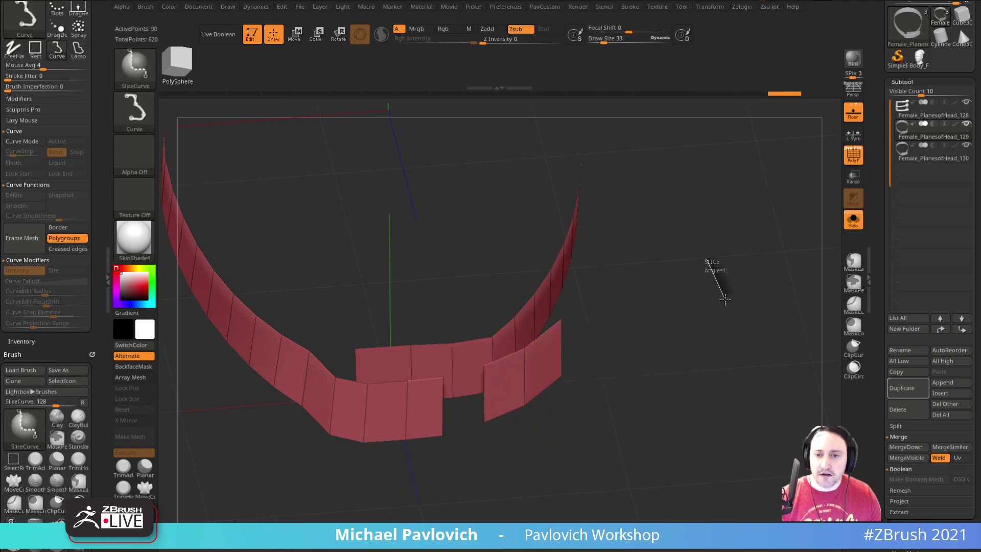
Reduce this strap subtool to the single polygon beside the buckle with Del Hidden and show the other subtools again.
left_click_drag(719, 289, 722, 295, "ctrl+shift")
key("2")
left_click(701, 217)
left_click(853, 221)
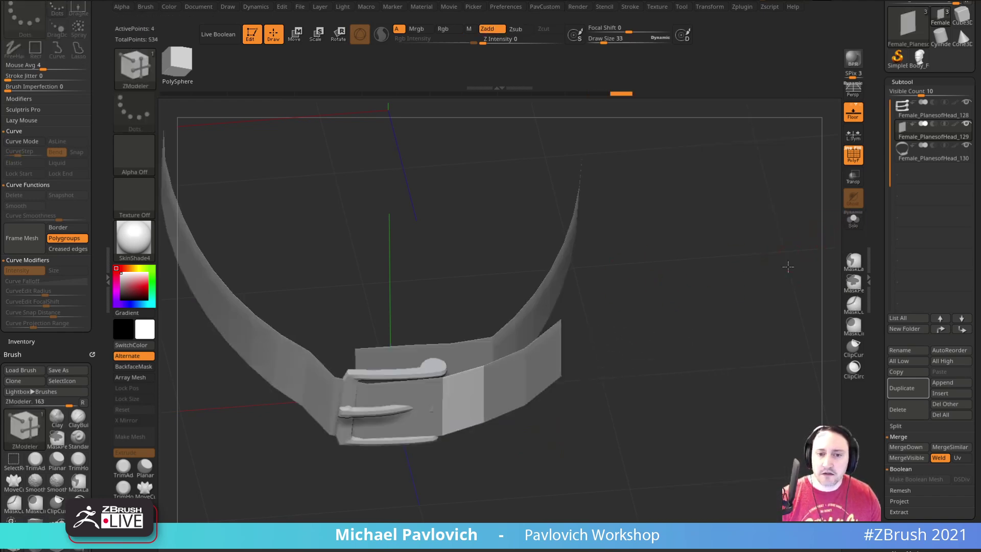
Pull the remaining polygon into a thick block around the strap with ZModeler's QMesh.
left_click_drag(789, 261, 770, 261)
left_click_drag(449, 414, 460, 426)
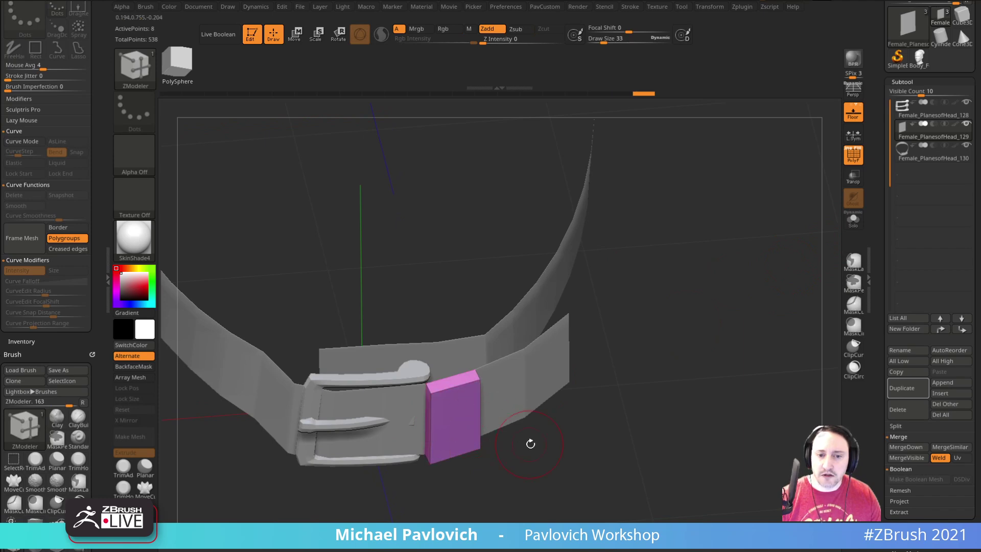
left_click_drag(526, 442, 485, 429)
left_click_drag(578, 450, 505, 443)
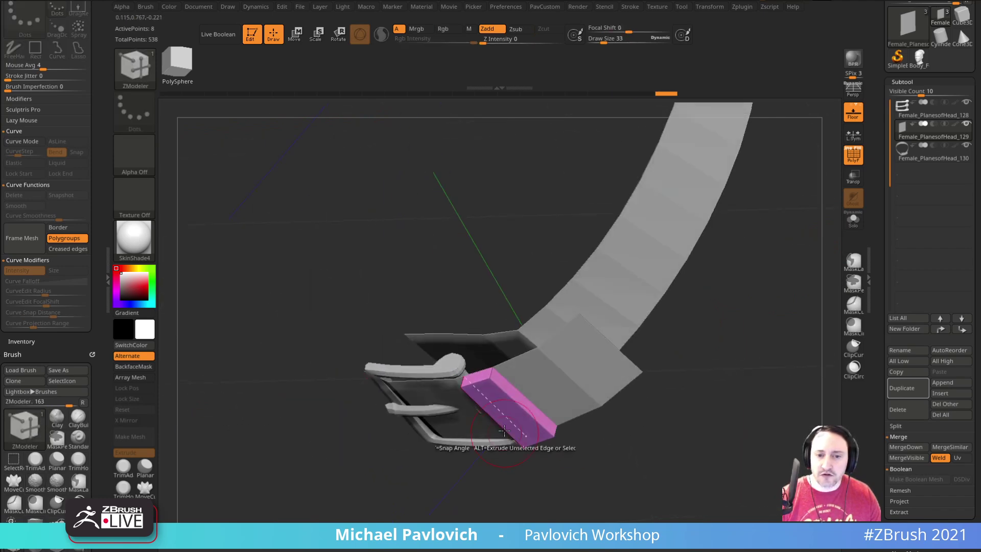
Adjust the block's side faces and pull its upper and lower faces past the strap edges with QMesh.
left_click_drag(509, 396, 502, 398)
left_click_drag(572, 475, 483, 319)
left_click_drag(554, 383, 614, 296)
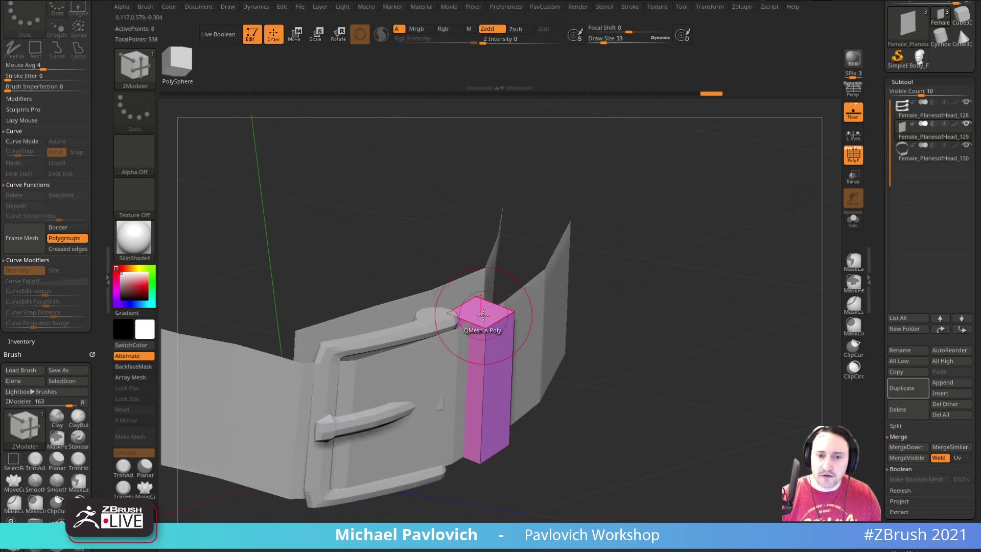
left_click_drag(483, 306, 483, 304)
left_click_drag(611, 358, 625, 250)
left_click_drag(470, 442, 470, 456)
left_click_drag(616, 302, 656, 352)
Solo the block and inset the faces where the strap passes through, using ZModeler's Inset on a single poly.
left_click(853, 220)
left_click_drag(766, 301, 704, 326)
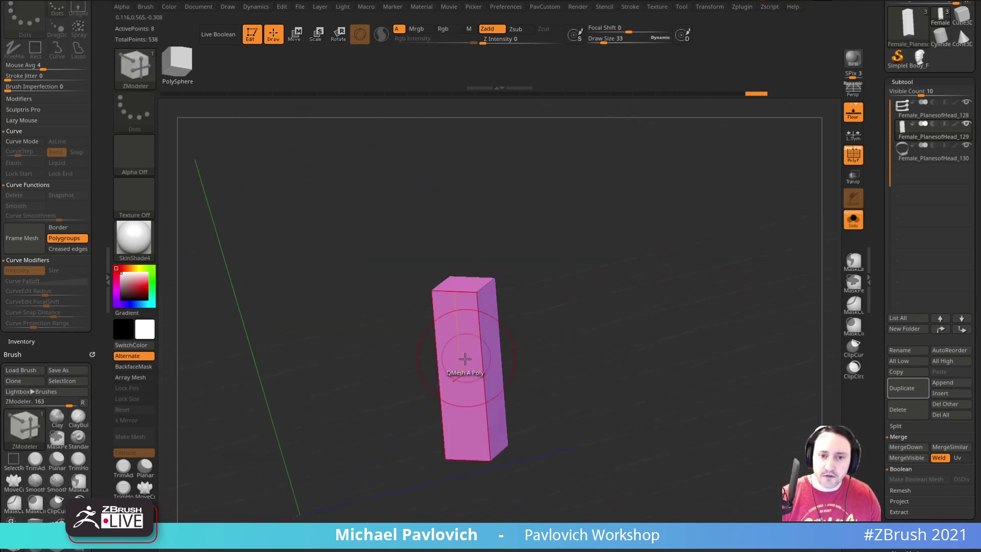
key("space")
left_click(414, 202)
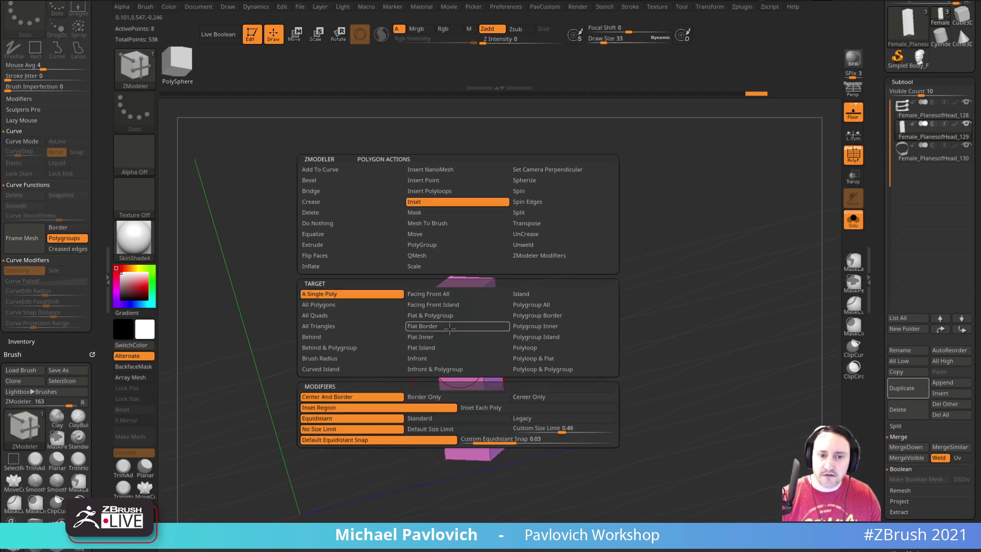
left_click_drag(455, 354, 455, 362)
left_click_drag(585, 304, 458, 357)
Set ZModeler's polygon action to QMesh with the Polygroup All target and push the inset face into the block.
key("space")
left_click(424, 255)
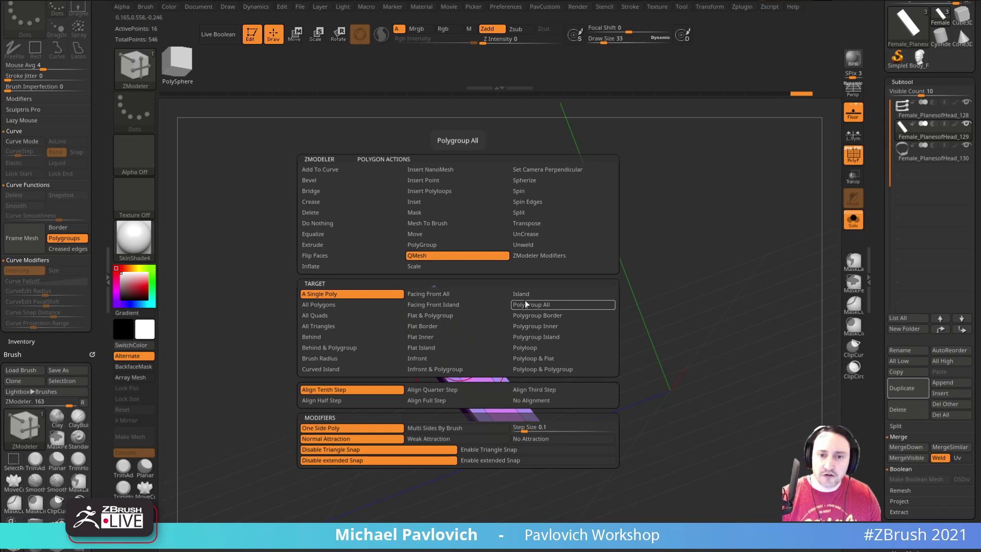
left_click(526, 305)
right_click_drag(371, 339, 499, 370)
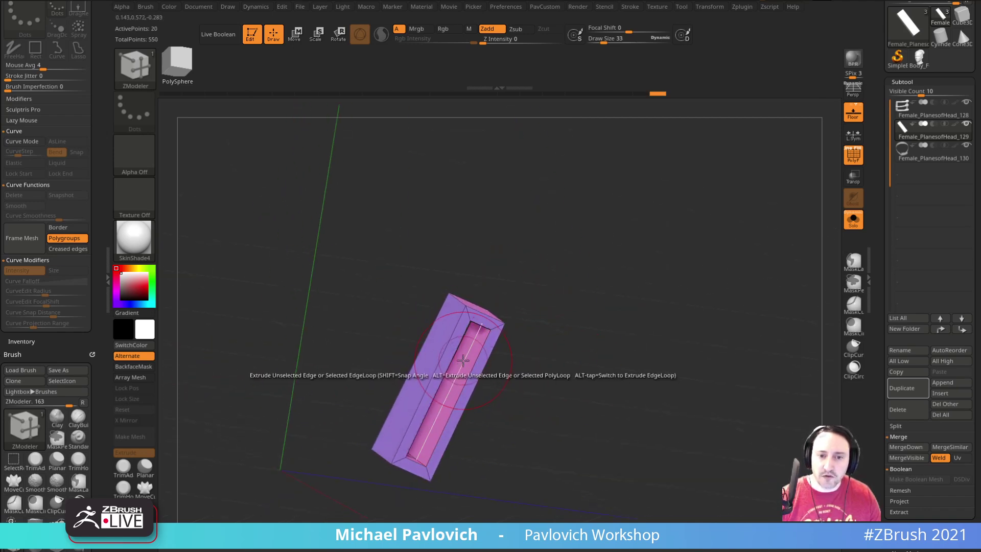
Open the block all the way through as a hollow strap loop, and show the full strap and buckle without polyframe.
key("space")
left_click(442, 268)
left_click_drag(466, 355, 611, 344)
right_click_drag(610, 344, 603, 295)
right_click_drag(751, 258, 744, 296)
left_click(853, 157)
right_click_drag(819, 245, 830, 245)
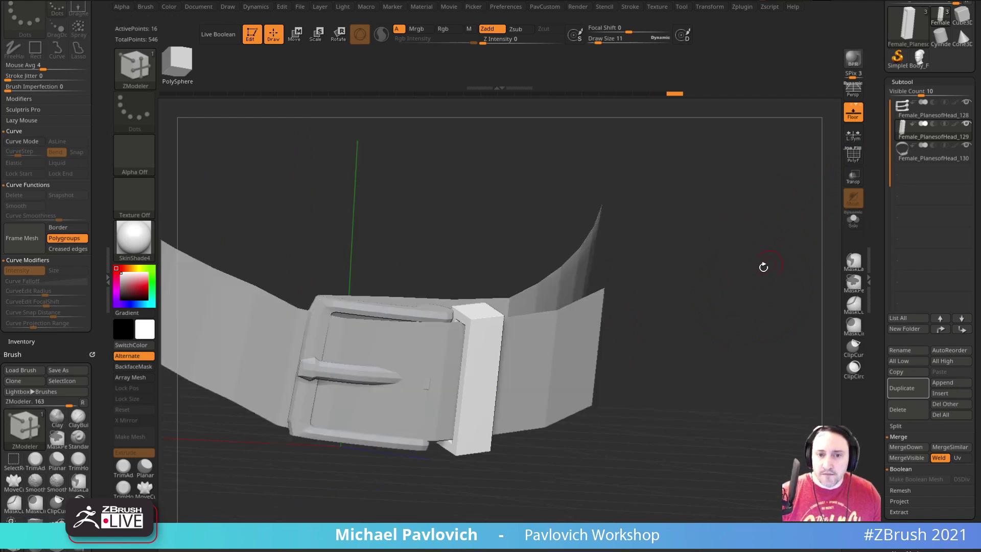
mouse_move(761, 265)
right_mouse_down()
mouse_move(766, 278)
mouse_move(750, 313)
mouse_move(731, 319)
mouse_move(727, 348)
mouse_move(722, 315)
mouse_move(734, 293)
right_mouse_up()
key("bracketleft")
Select the duplicate strap, enable Dynamic Subdiv in its geometry settings, and crease its edges with polyframe shown.
left_click(606, 326, "alt")
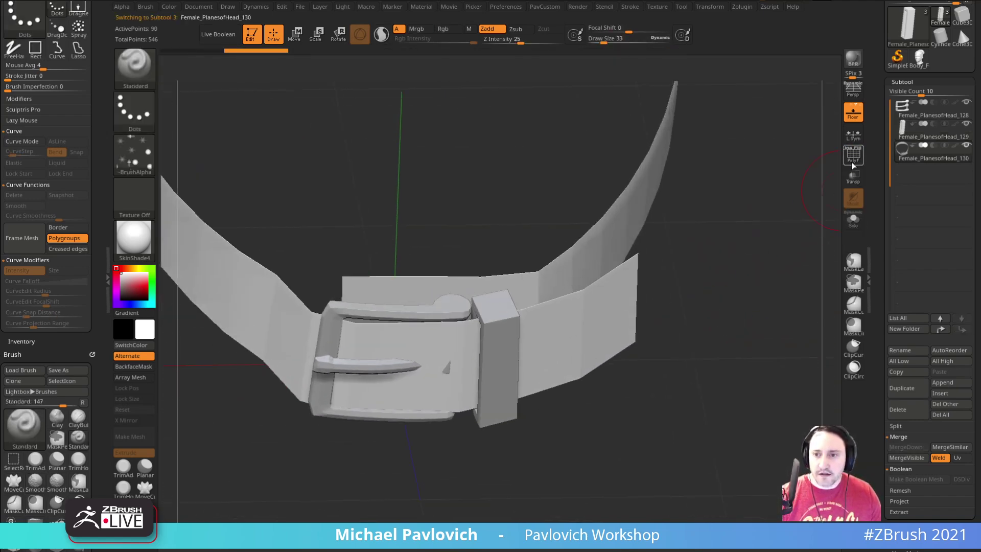
left_click(852, 157)
left_click_drag(879, 317, 881, 220)
left_click(904, 205, "shift")
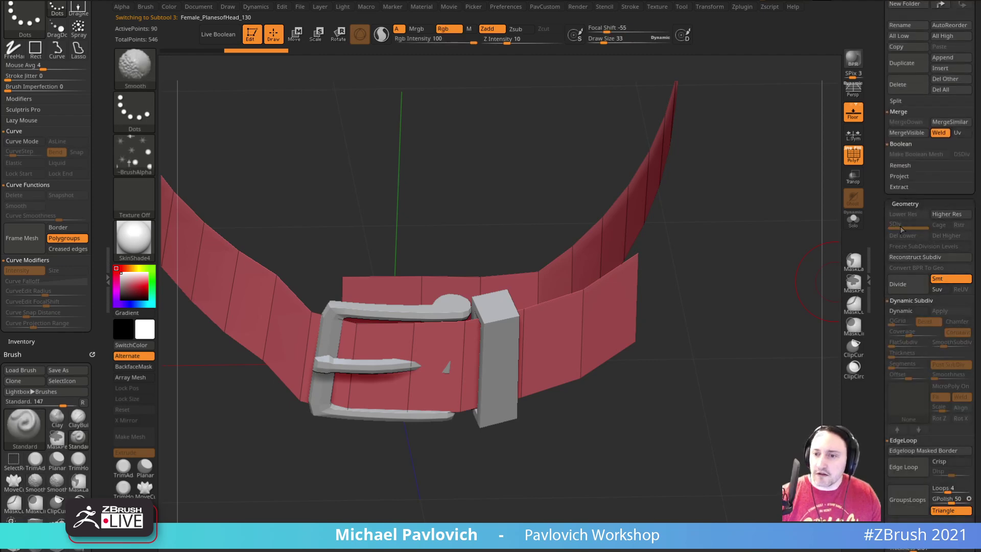
scroll(883, 238, "down", 2)
left_click(904, 264)
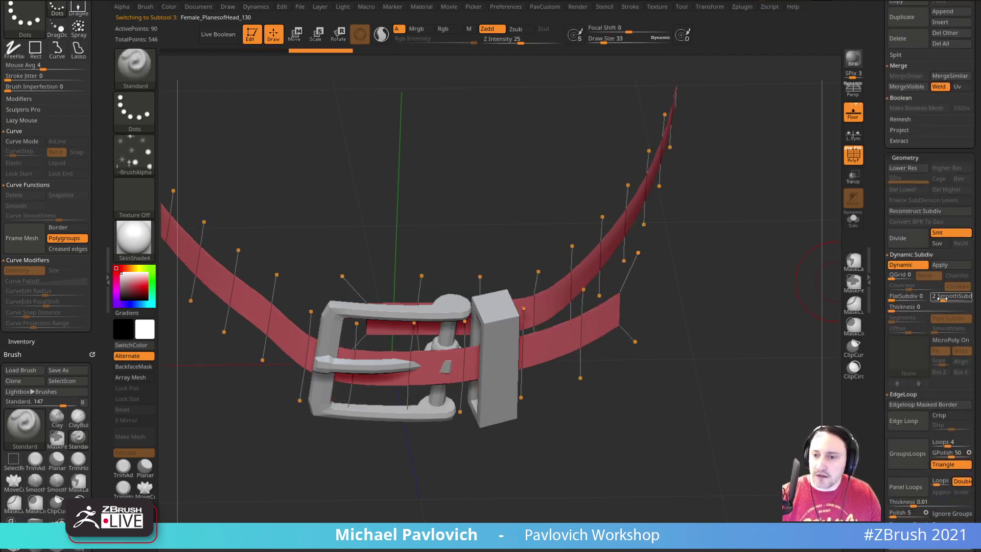
key("space")
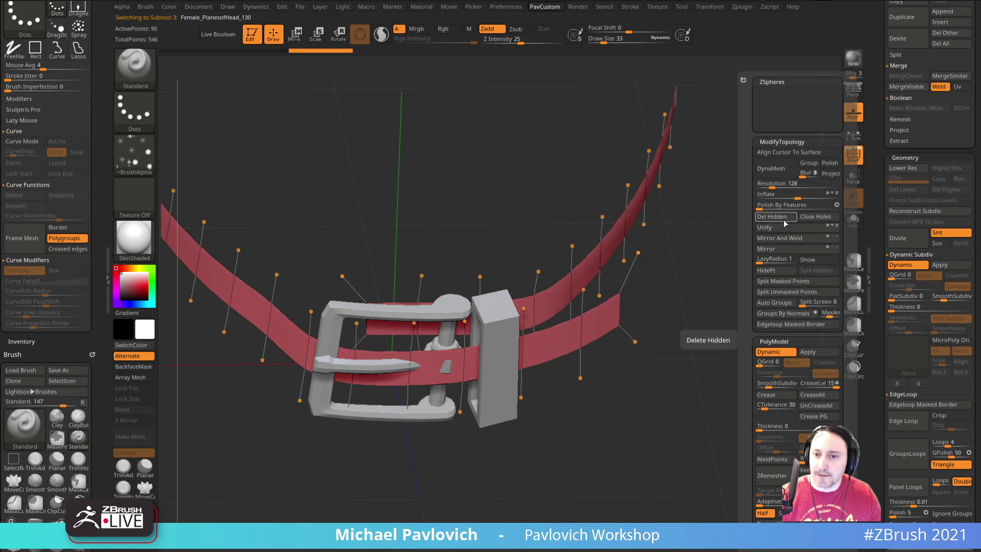
left_click(779, 383)
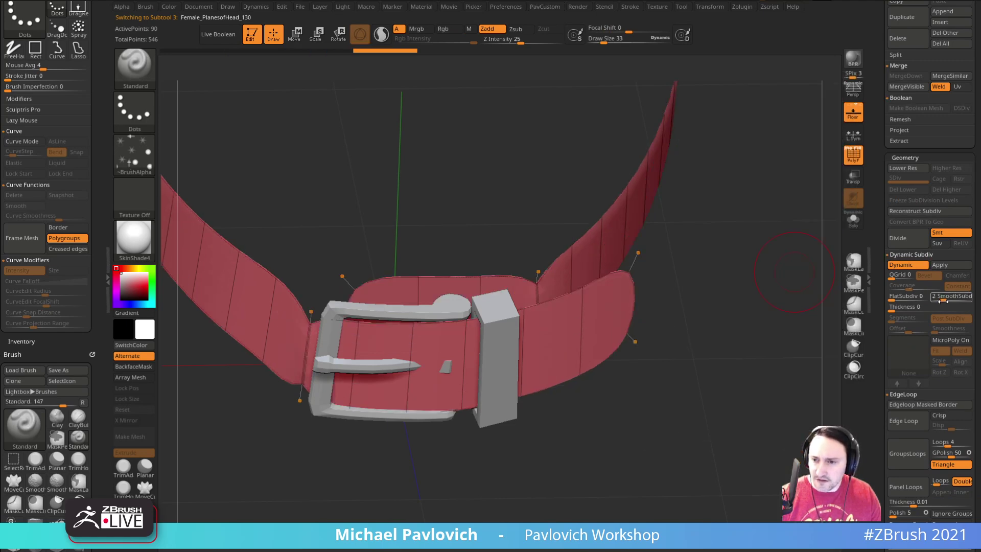
Give the strap a dynamic thickness of 0.00963, comparing it with Dynamic Subdivision off and on.
left_click_drag(891, 308, 909, 310)
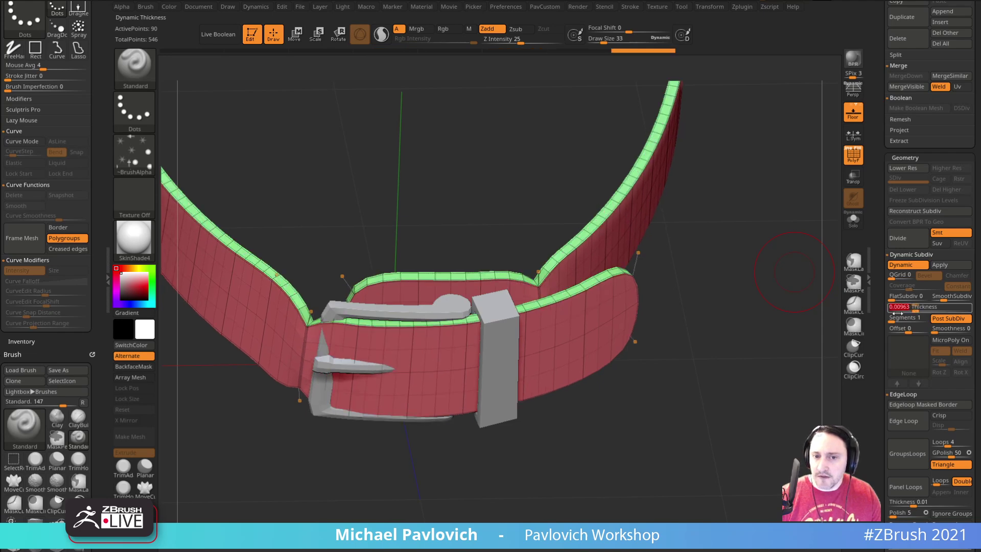
key("shift+d")
key("d")
left_click_drag(758, 320, 753, 334)
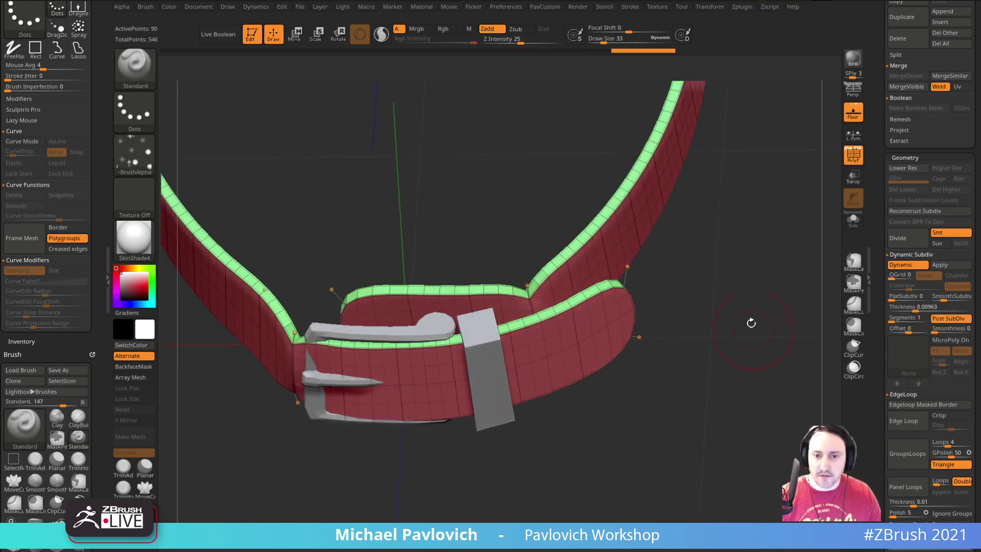
Set ZModeler's edge action to Crease with the EdgeLoop Complete target and inspect the thickened strap around the buckle.
key("b")
key("z")
key("m")
key("space")
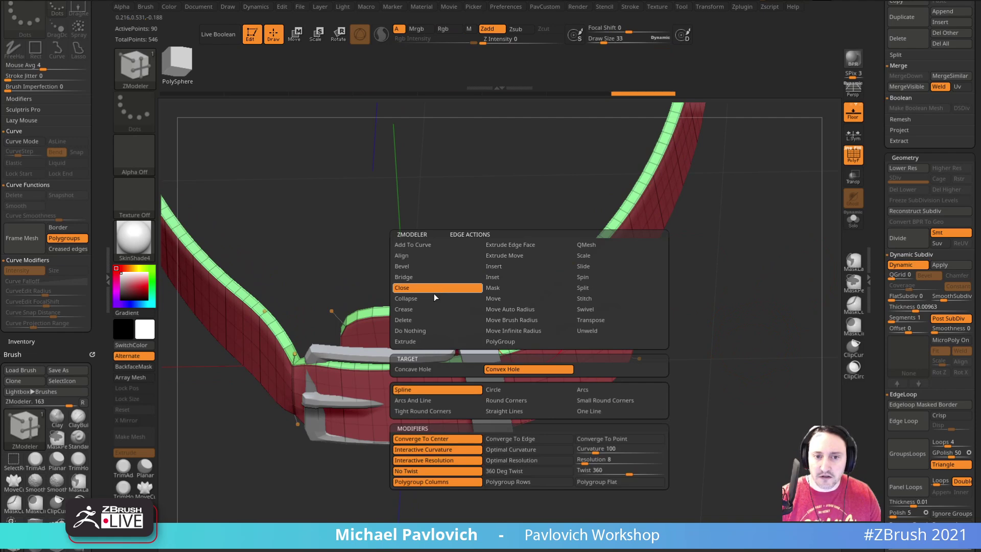
left_click(424, 309)
left_click(449, 374)
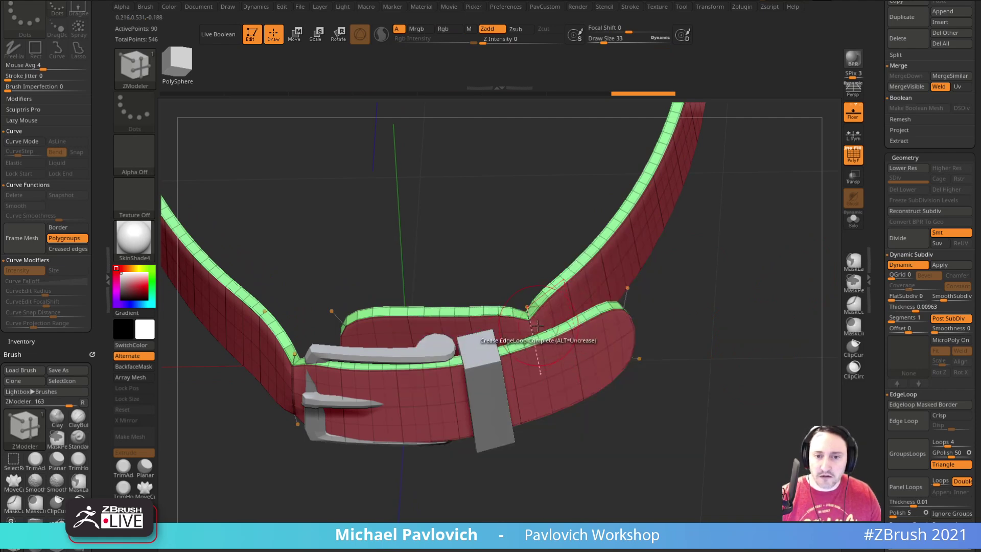
left_click_drag(647, 297, 284, 416)
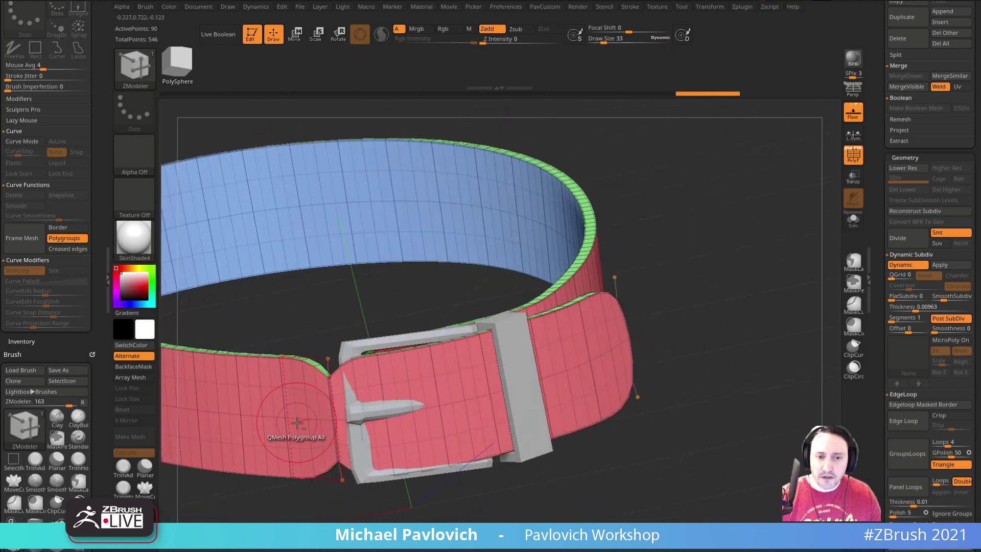
mouse_move(676, 361)
left_mouse_down()
mouse_move(735, 361)
mouse_move(700, 339)
mouse_move(403, 384)
mouse_move(398, 326)
left_mouse_up()
Select the buckle and reposition it with the gizmo so it fits around the thickened strap.
key("b")
key("m")
key("v")
left_click_drag(404, 401, 711, 365)
left_click(483, 293, "alt")
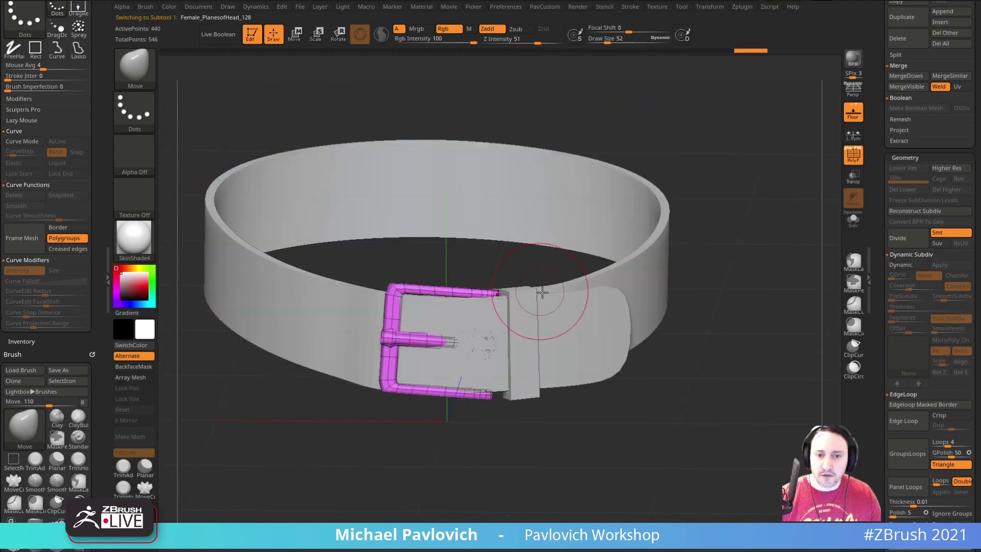
key("w")
left_click(543, 253)
left_click_drag(450, 306, 450, 300)
left_click_drag(317, 424, 362, 444)
left_click_drag(460, 355, 468, 354)
key("q")
key("s")
mouse_move(631, 323)
left_mouse_down()
mouse_move(716, 300)
mouse_move(699, 274)
mouse_move(705, 294)
mouse_move(766, 283)
left_mouse_up()
Make the strap the active subtool with polyframe shown and turn off its Dynamic Subdivision.
left_click(853, 162)
left_click(603, 306, "alt")
left_click(852, 160)
left_click_drag(779, 217, 783, 263)
key("shift+d")
Insert an edge loop lengthwise through the strap's middle, using ZModeler's Insert with Multiple EdgeLoops and Keep Polygroup.
key("b")
key("z")
key("m")
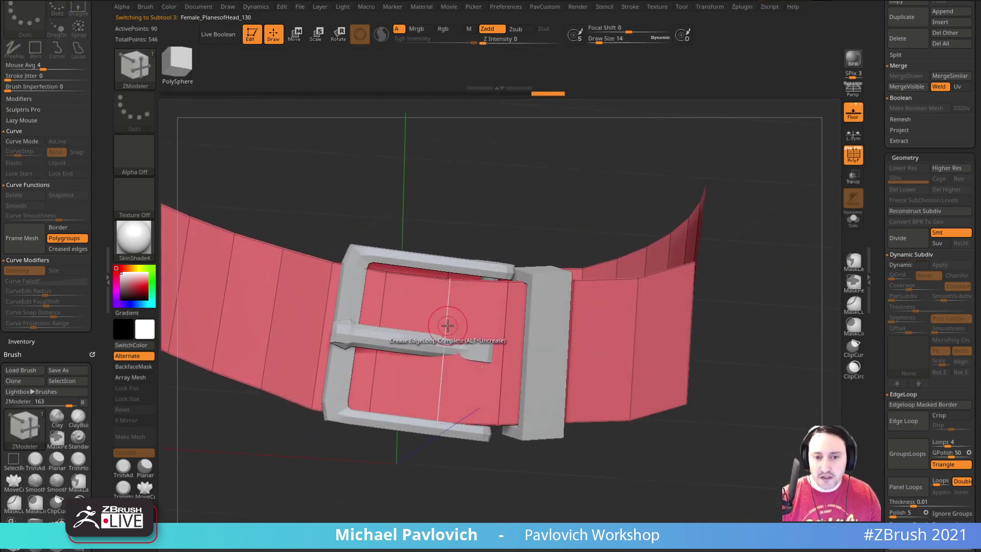
key("space")
left_click(352, 369)
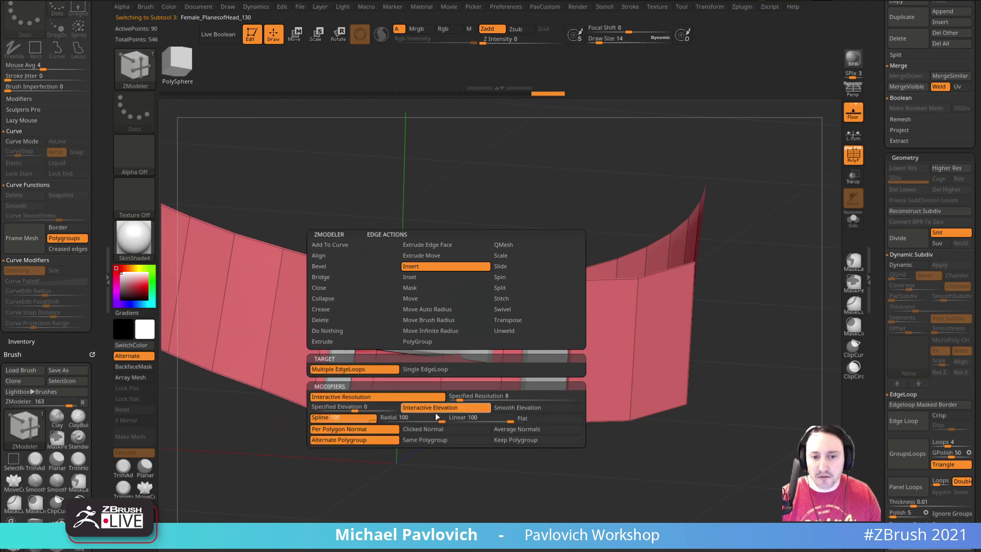
left_click(504, 439)
left_click(445, 338)
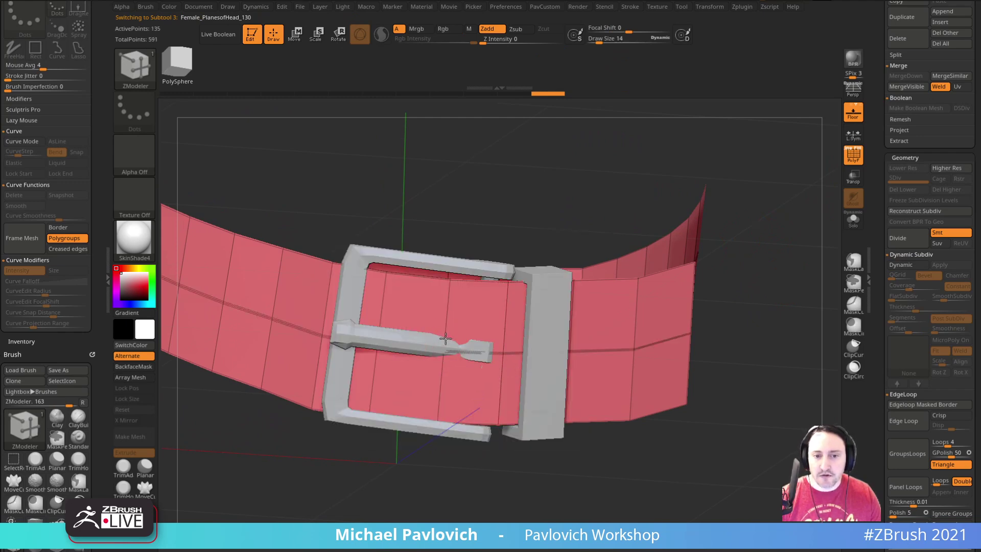
key("grave")
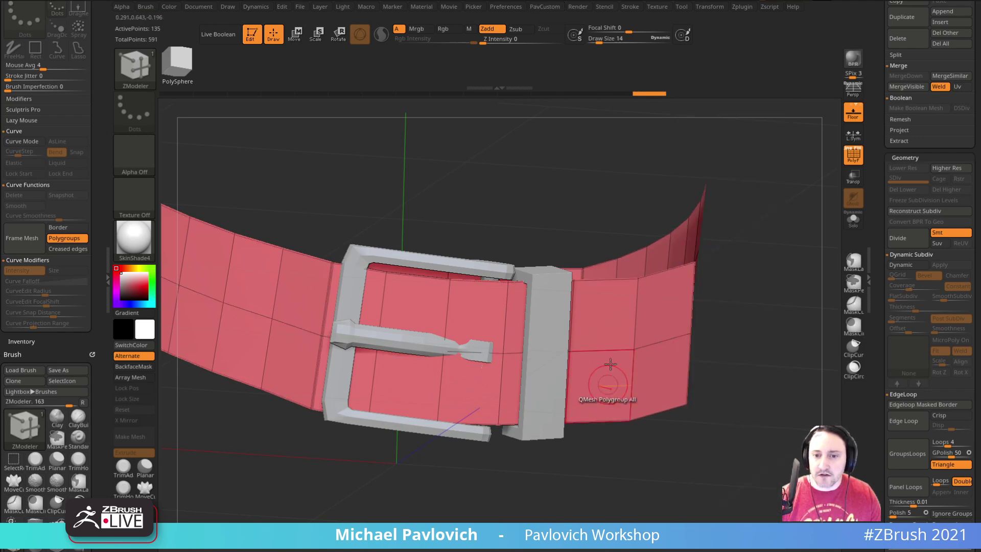
Solo the strap and split two points on its middle edge loop into round faces with ZModeler's Split point action.
left_click_drag(604, 408, 607, 454)
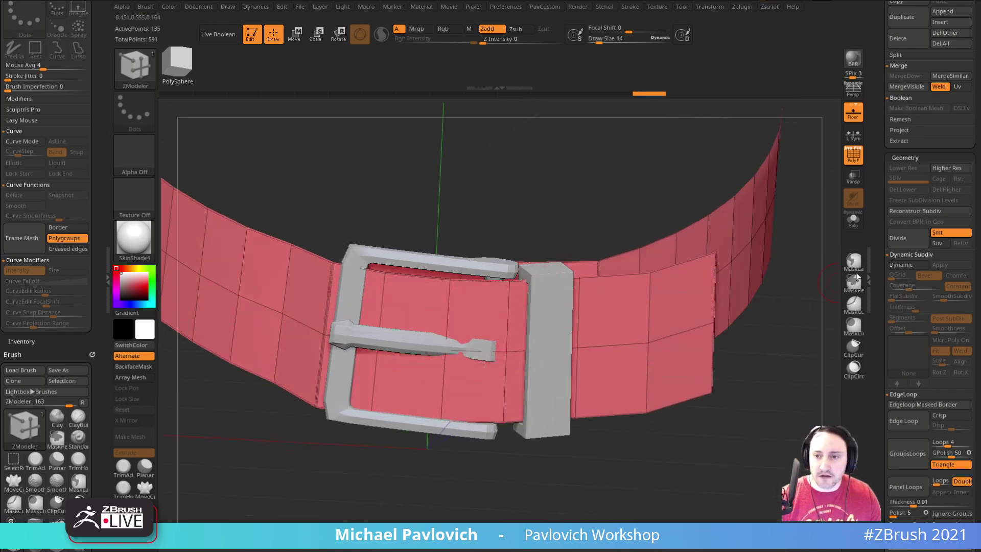
left_click(853, 219)
key("space")
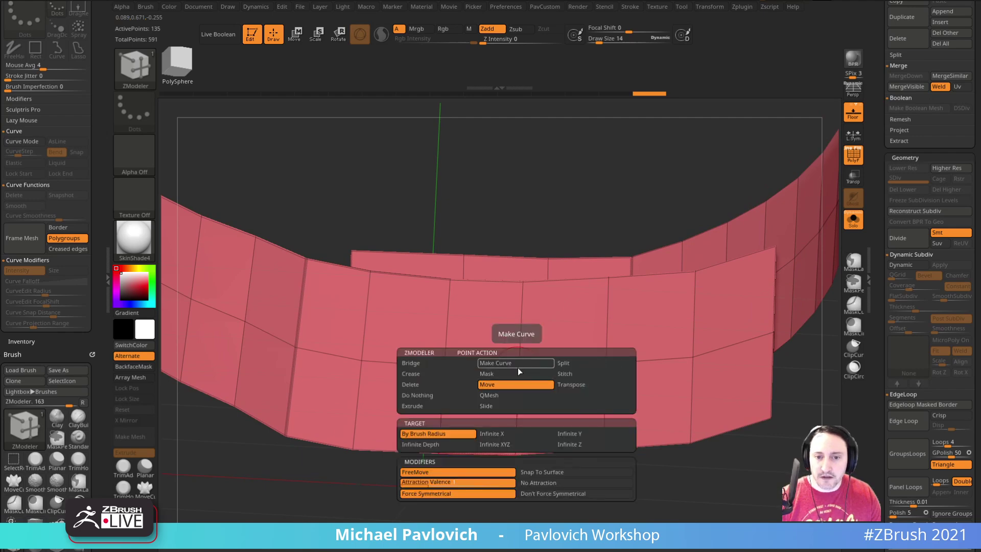
left_click(564, 376)
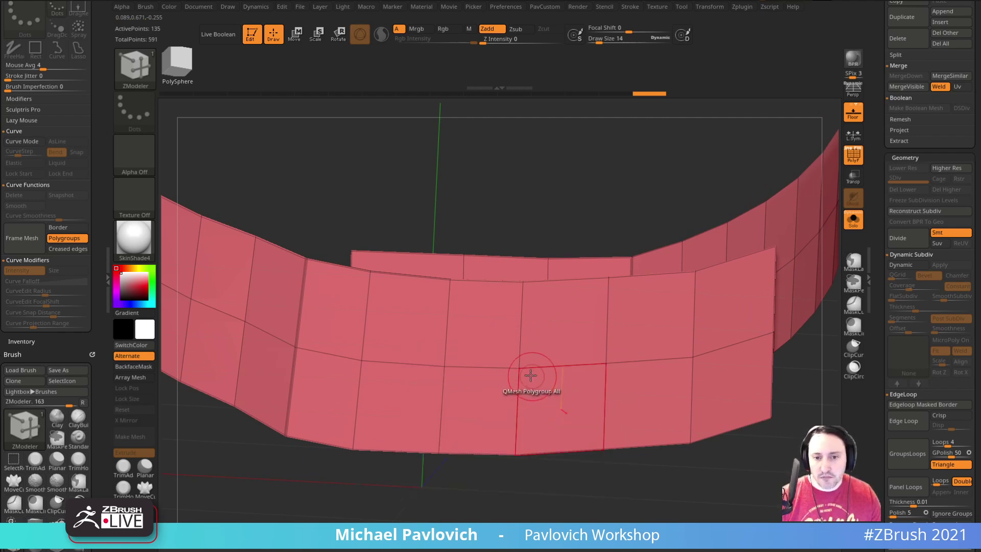
left_click(359, 362)
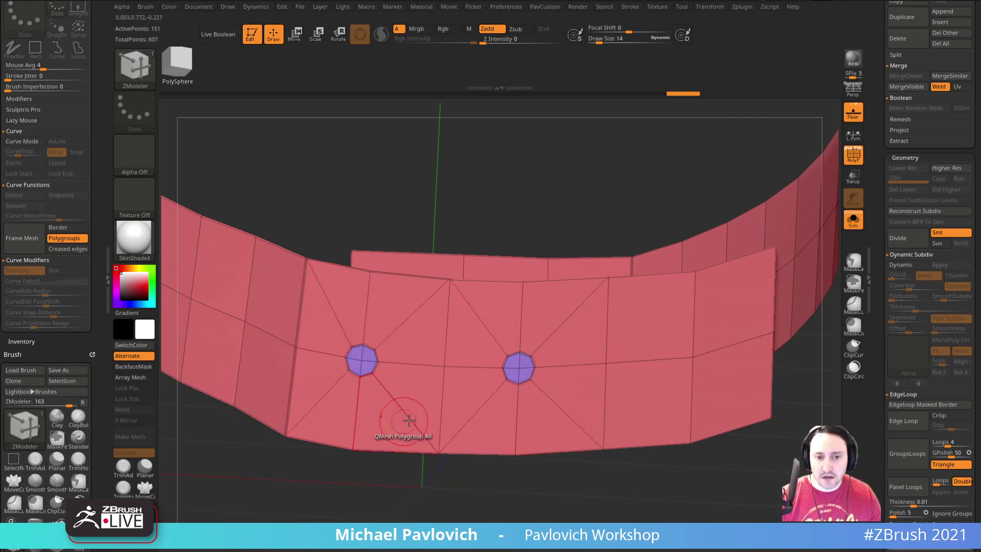
Delete the two round polygroups with ZModeler's Delete to open buckle holes, and turn Dynamic Subdivision back on.
key("space")
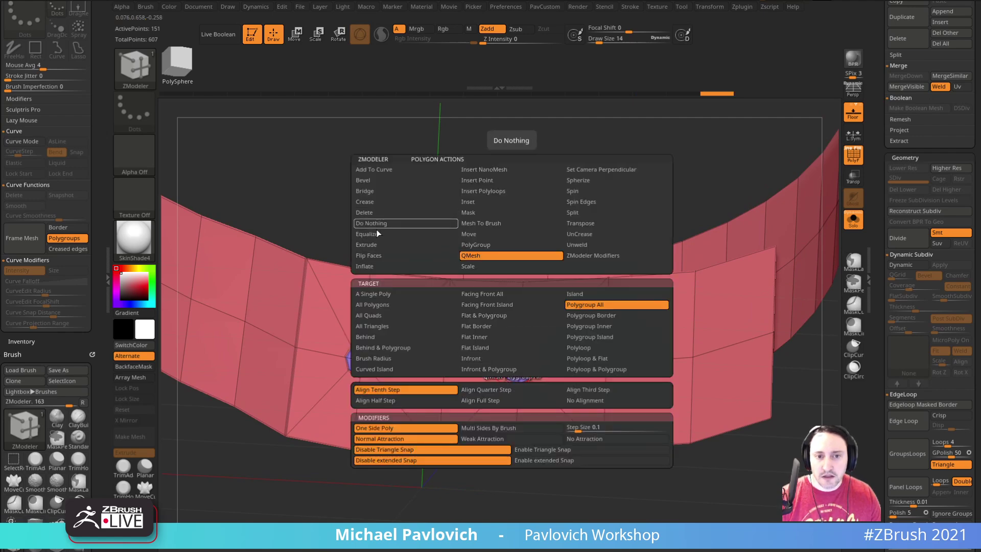
left_click(364, 212)
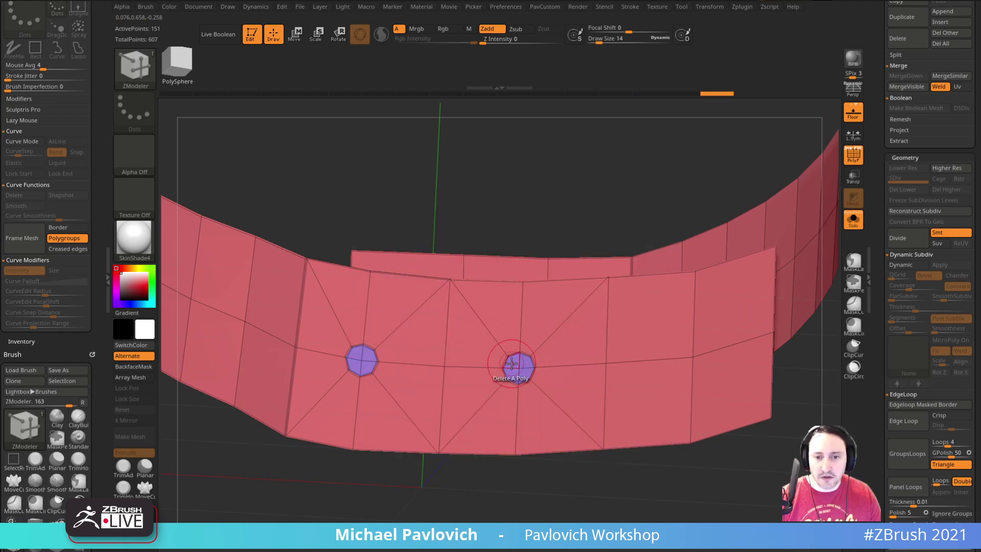
right_click_drag(512, 363, 516, 365)
key("space")
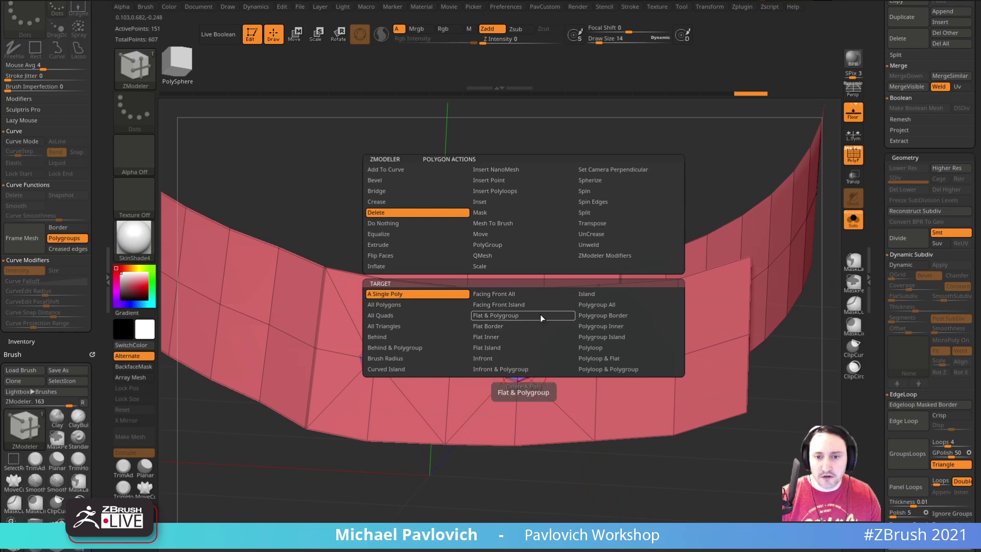
left_click(606, 326)
left_click(519, 361)
left_click_drag(554, 462, 775, 262)
key("d")
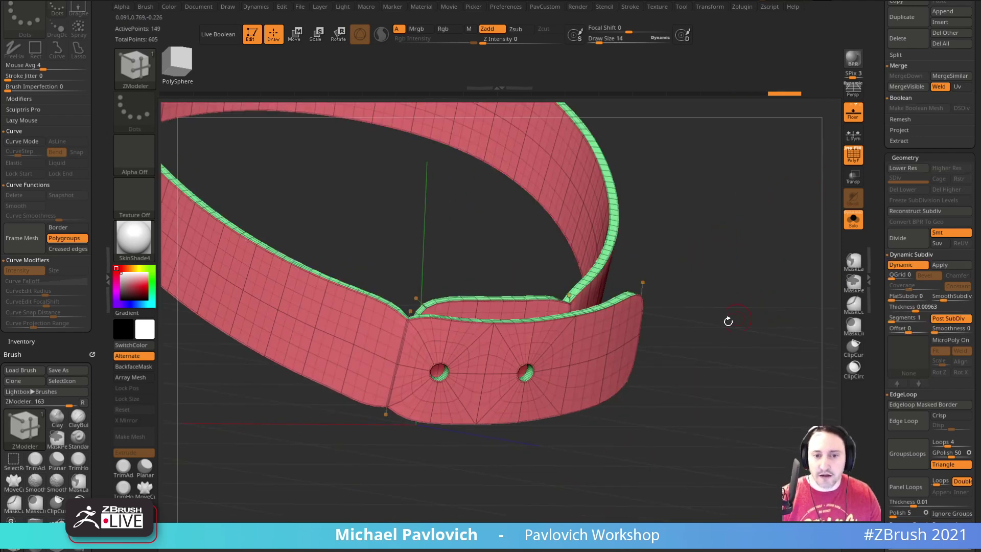
Choose EdgeLoop Complete as the target of ZModeler's Crease action and leave solo to show the strap with the buckle.
key("space")
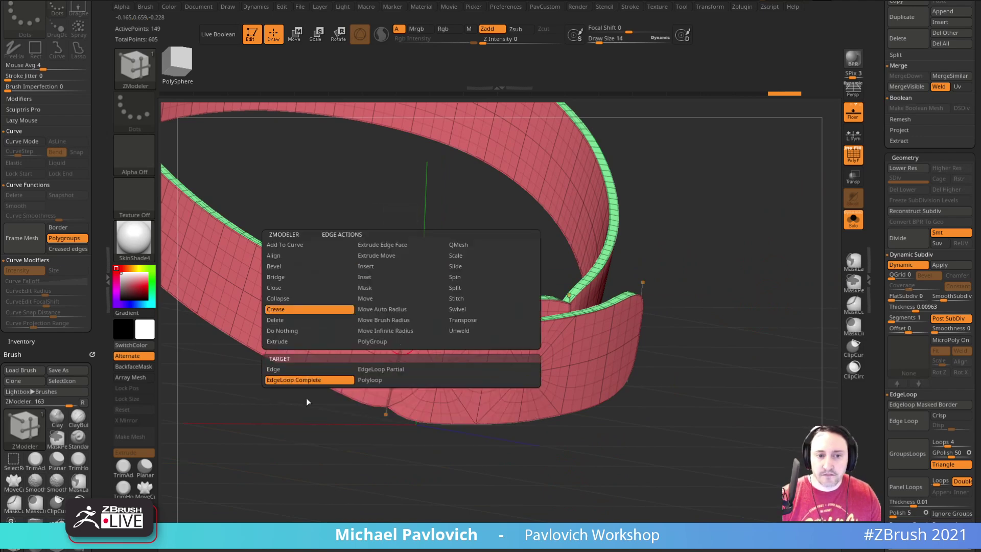
left_click(303, 381)
left_click_drag(373, 442, 350, 489)
left_click(602, 280, "alt")
left_click(856, 225)
left_click_drag(784, 315, 791, 260)
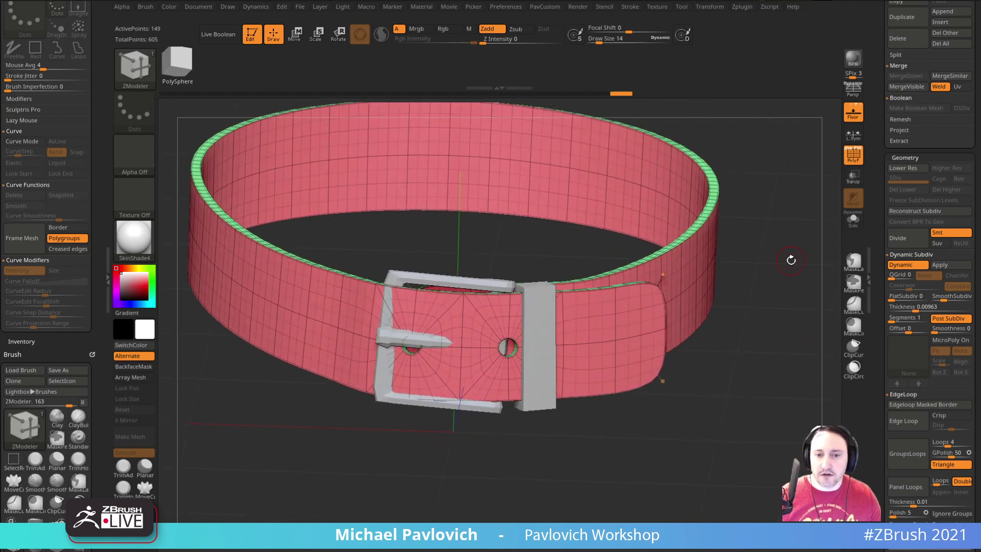
Turn off Post SubDiv for the strap's thickness and apply the Dynamic Subdivision as real subdivision levels.
key("space")
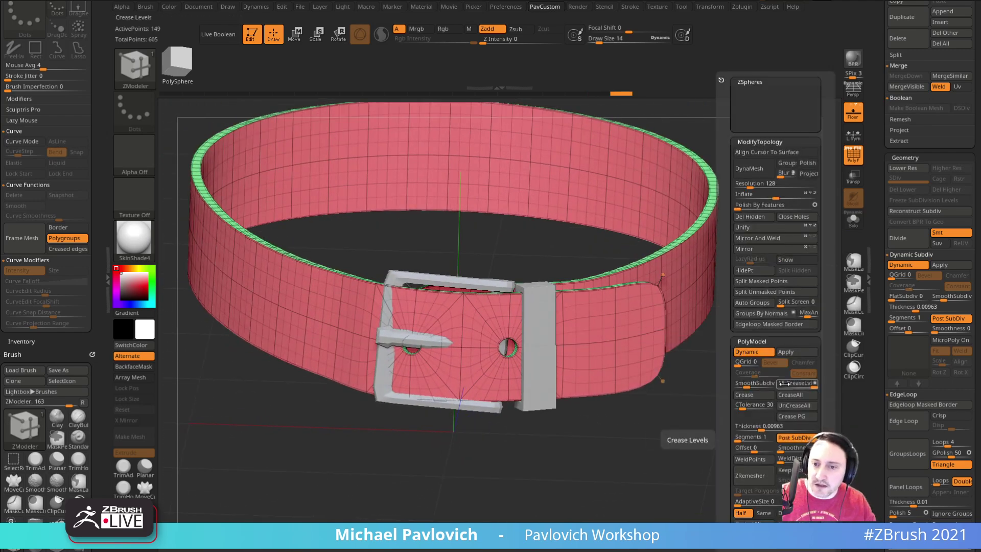
left_click(954, 319)
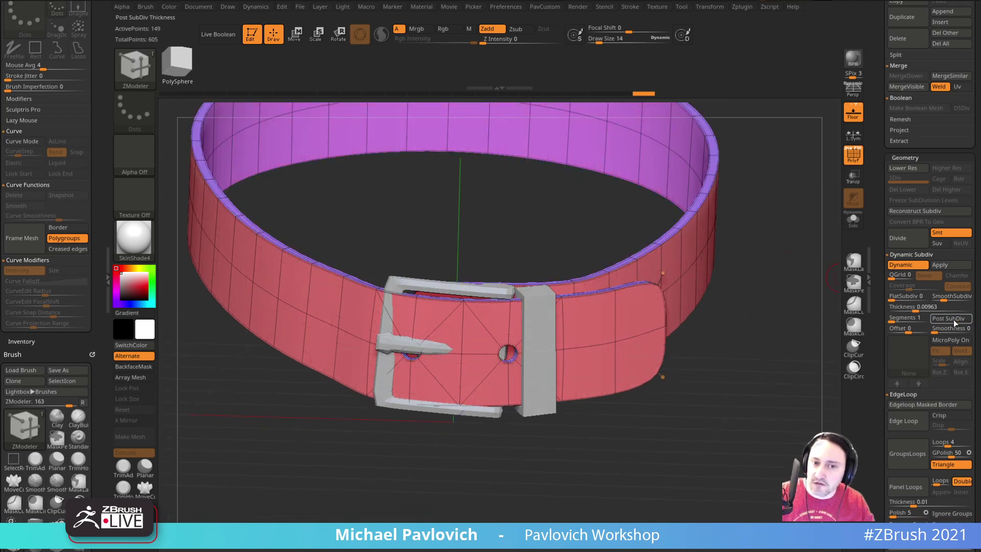
left_click(949, 265)
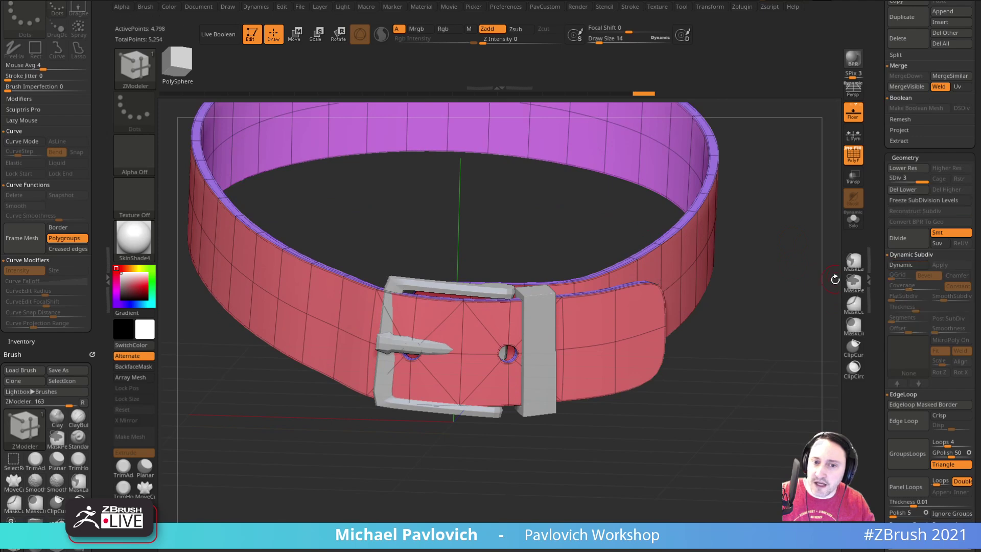
mouse_move(915, 182)
left_mouse_down()
mouse_move(894, 182)
mouse_move(921, 182)
left_mouse_up()
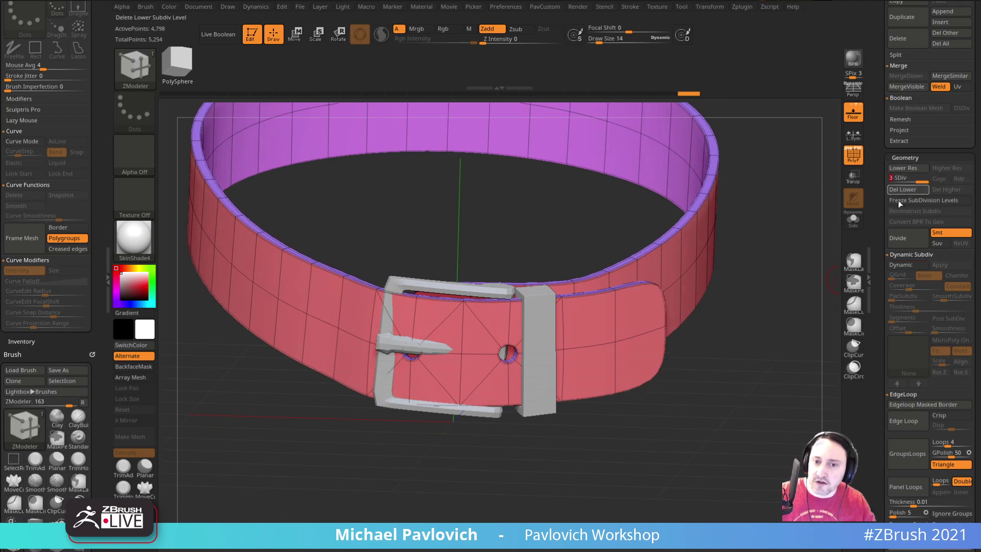
Set the strap's crease level to 3 and preview its softened edges with Dynamic Subdivision on and polyframe hidden.
key("grave")
left_click_drag(835, 386, 827, 387)
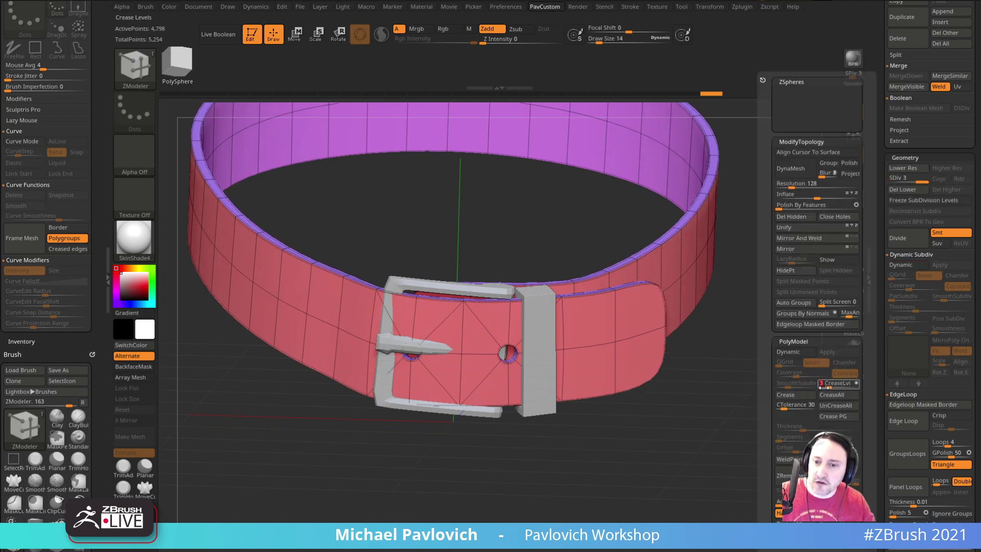
left_click_drag(780, 386, 788, 387)
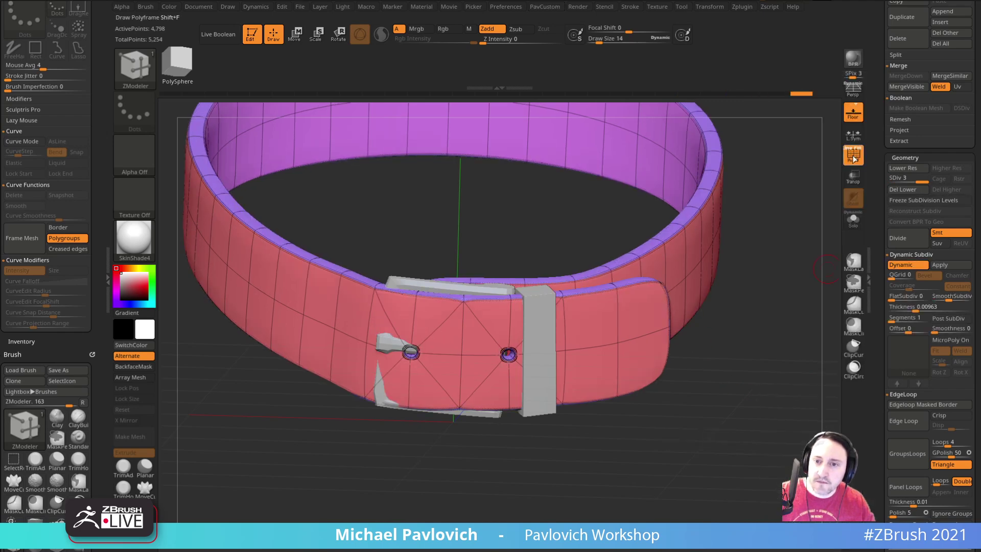
key("shift+f")
left_click_drag(832, 278, 812, 254)
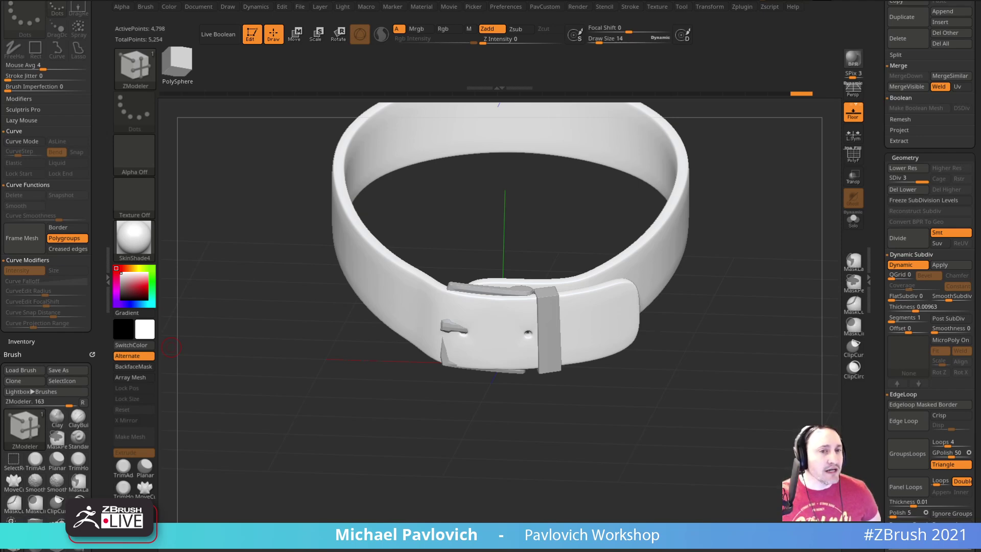
left_click_drag(469, 384, 444, 423)
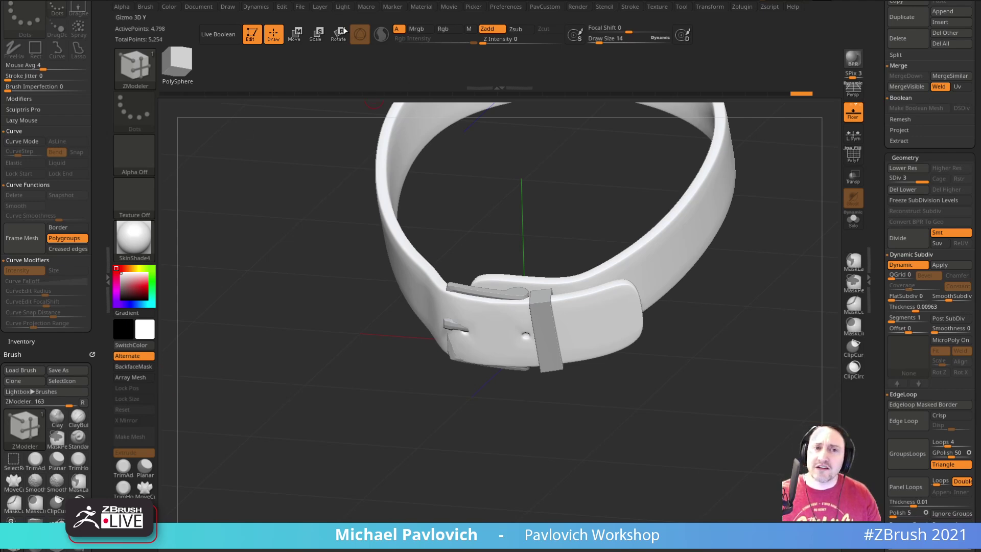
left_click(199, 6)
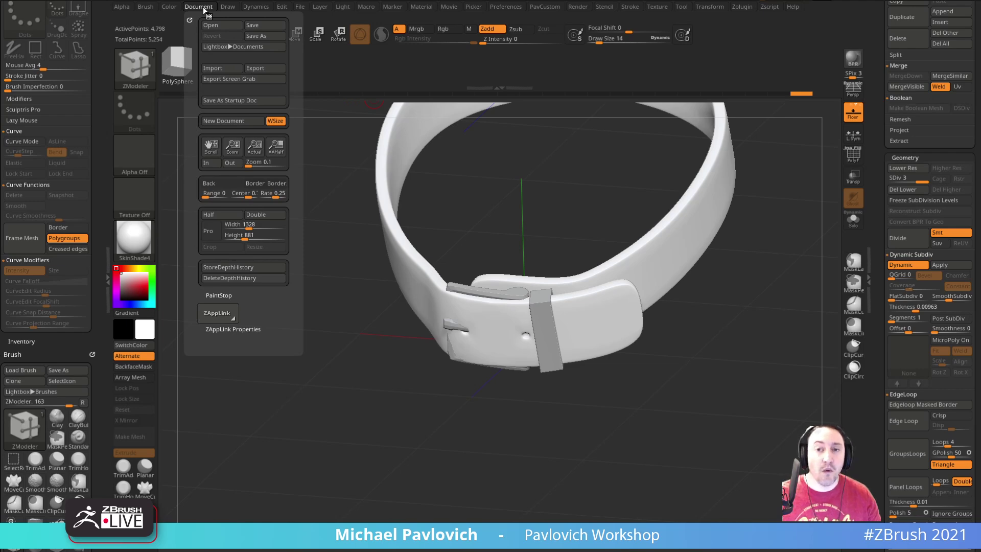
left_click(711, 7)
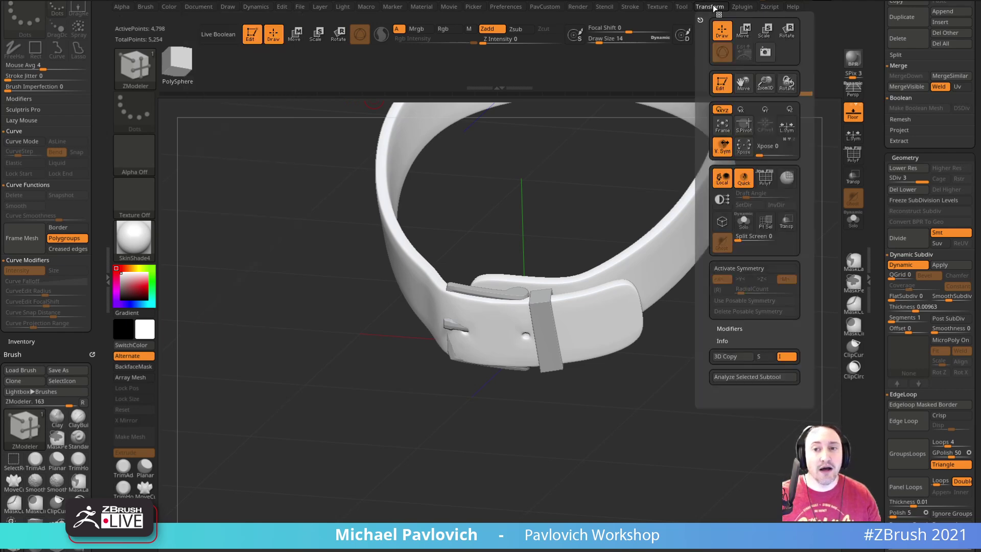
left_click(206, 7)
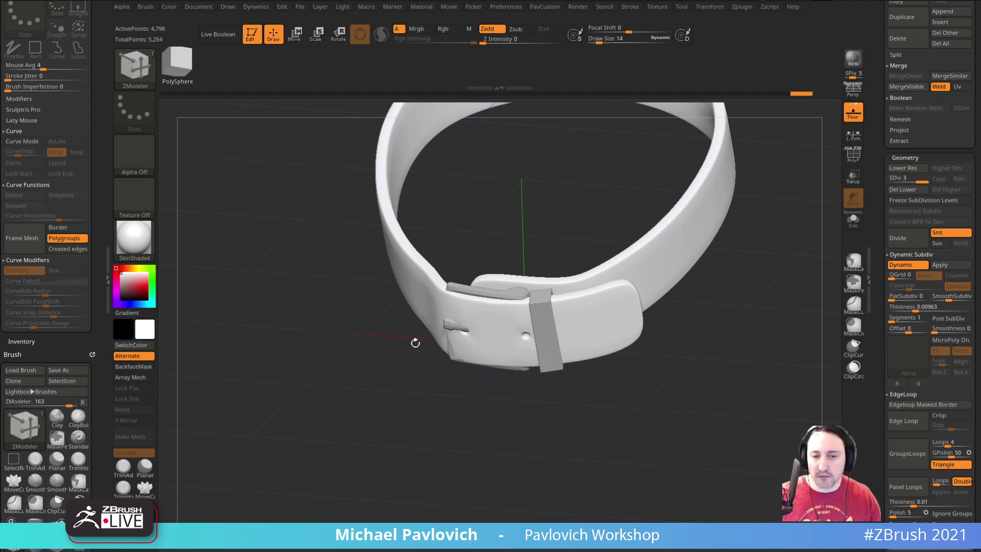
Select the ZProject brush.
key("b")
key("z")
key("p")
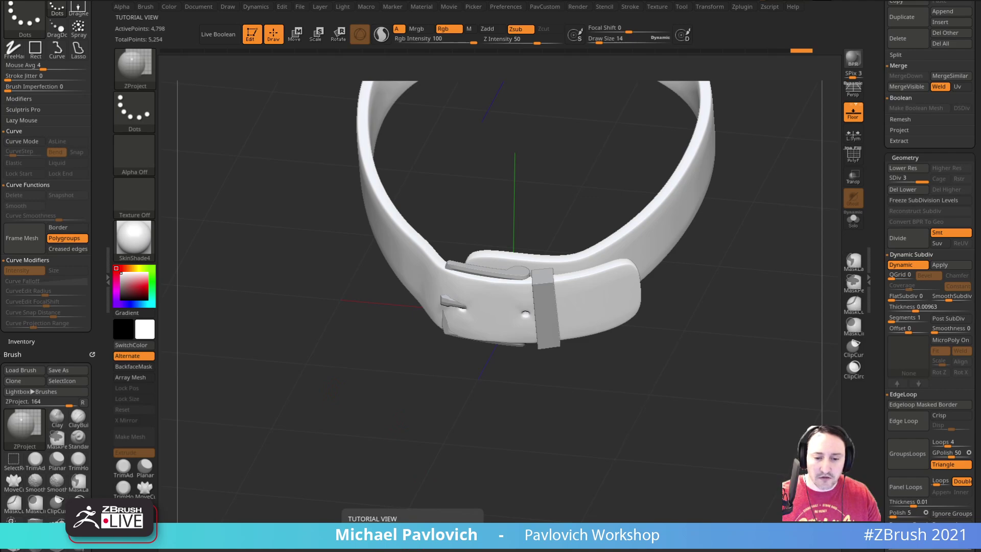
Switch to the browser, search the YouTube channel for "project" and look through the listed videos.
key("alt+Tab")
left_click(188, 44)
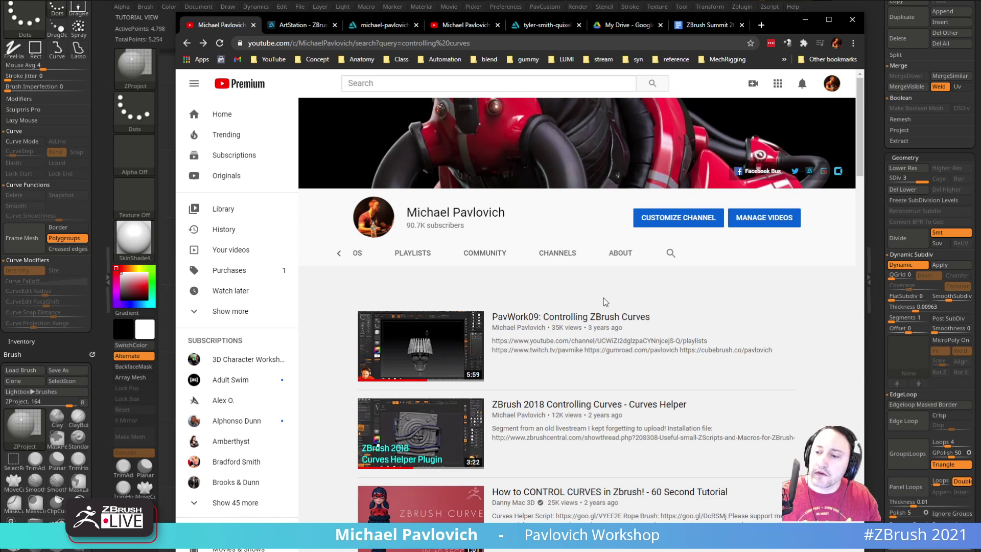
left_click(671, 253)
type("project")
key("Return")
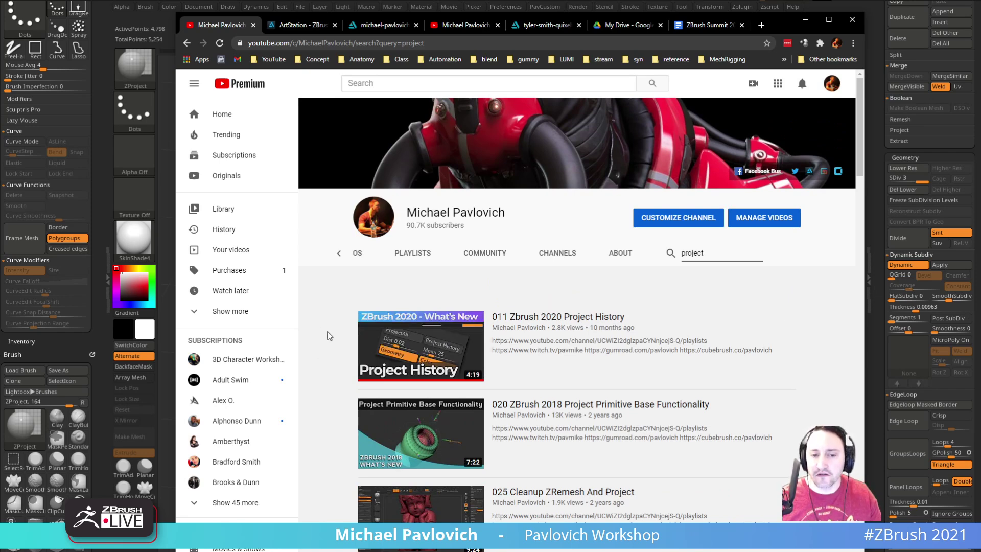
scroll(322, 338, "down", 2)
scroll(318, 341, "down", 2)
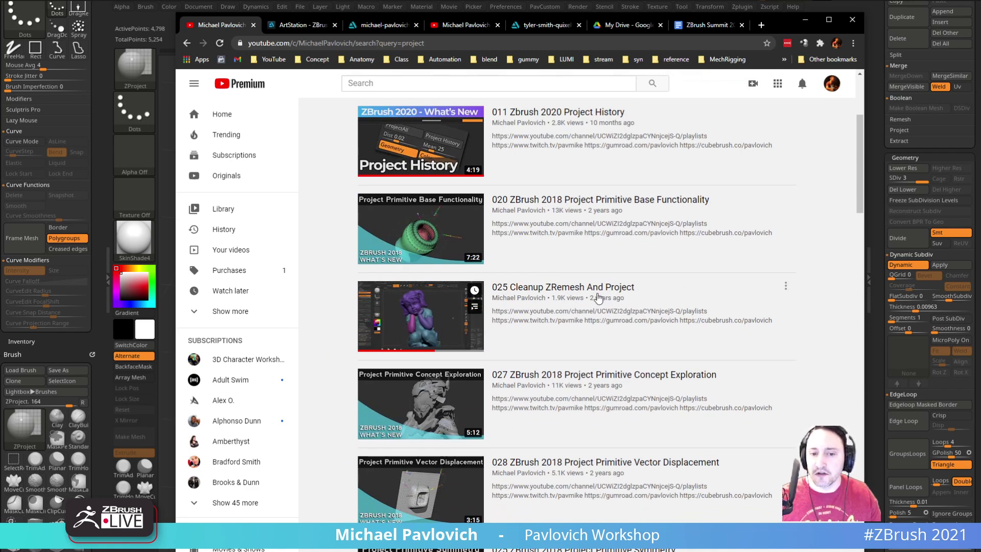
Switch from the browser back to ZBrush and show the strap's polyframe.
scroll(460, 304, "up", 4)
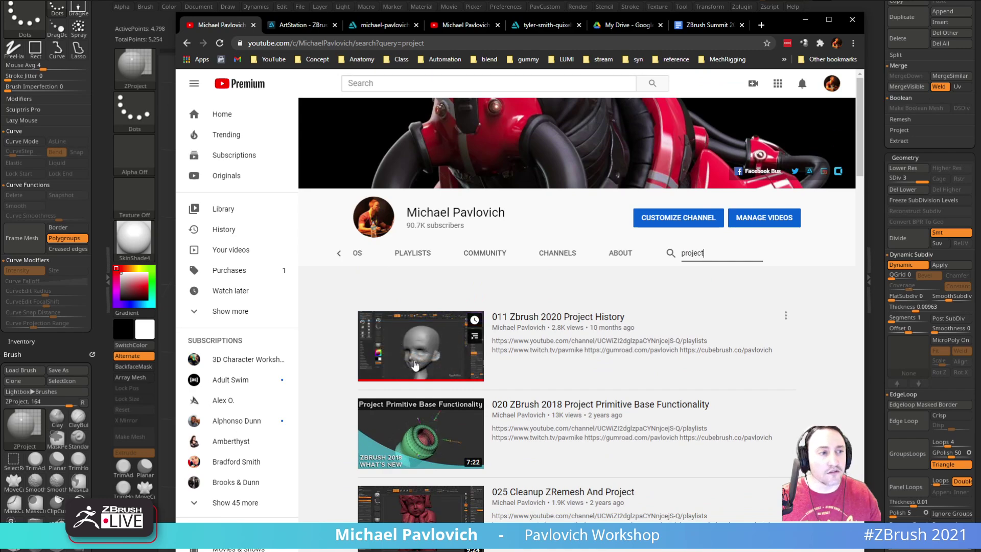
left_click(805, 20)
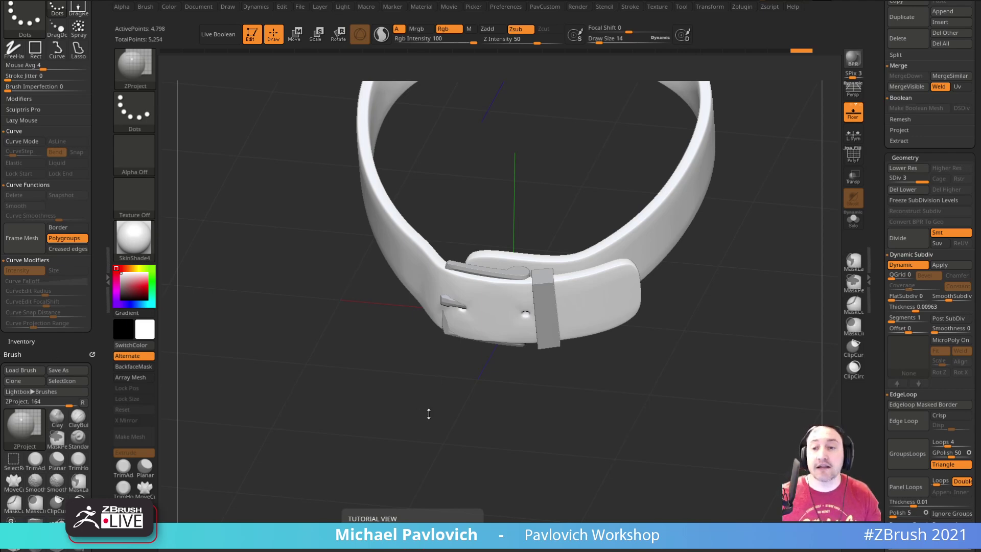
left_click(852, 153)
left_click_drag(797, 191, 806, 214)
Dock the Zplugin palette beside the canvas and create a UV Master working clone of the strap.
left_click(742, 7)
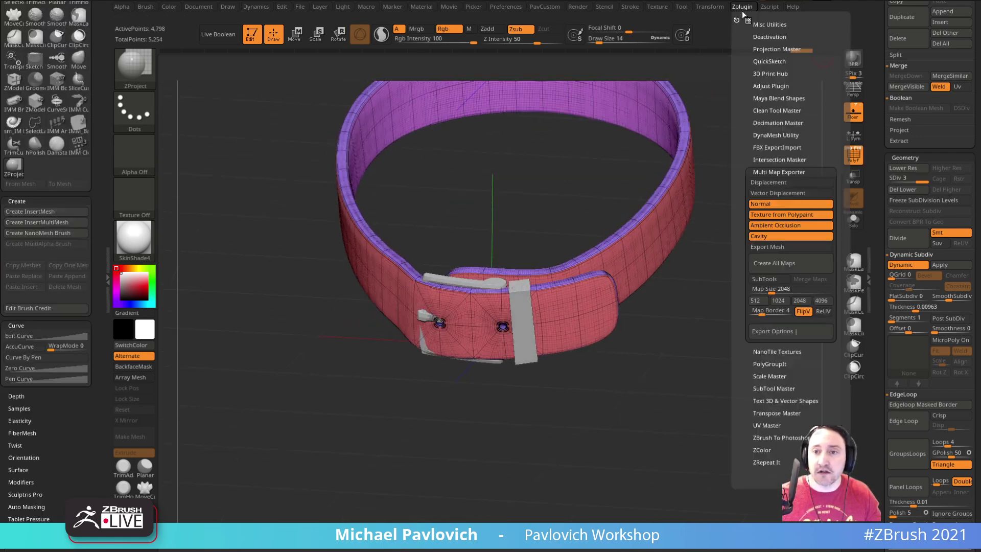
left_click_drag(736, 19, 29, 47)
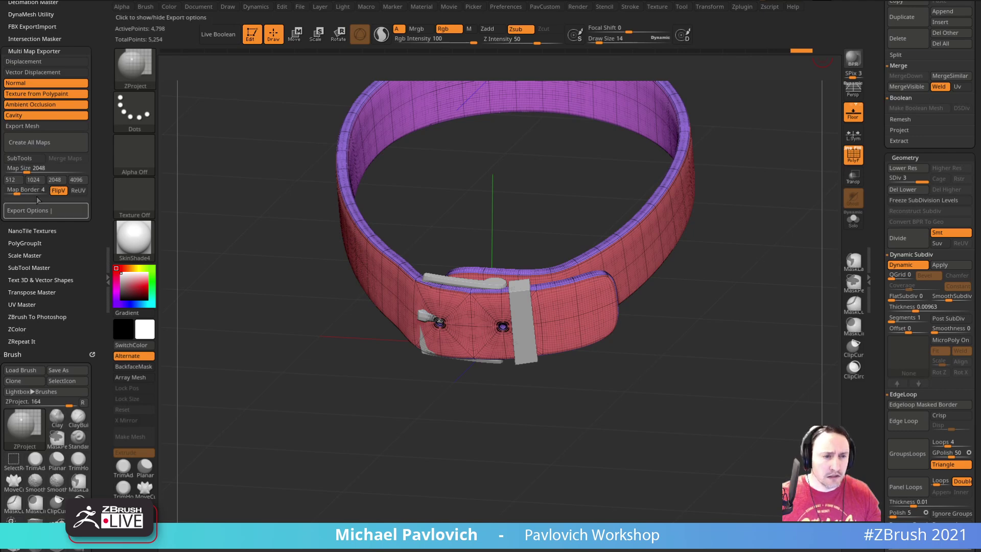
left_click(34, 52, "shift")
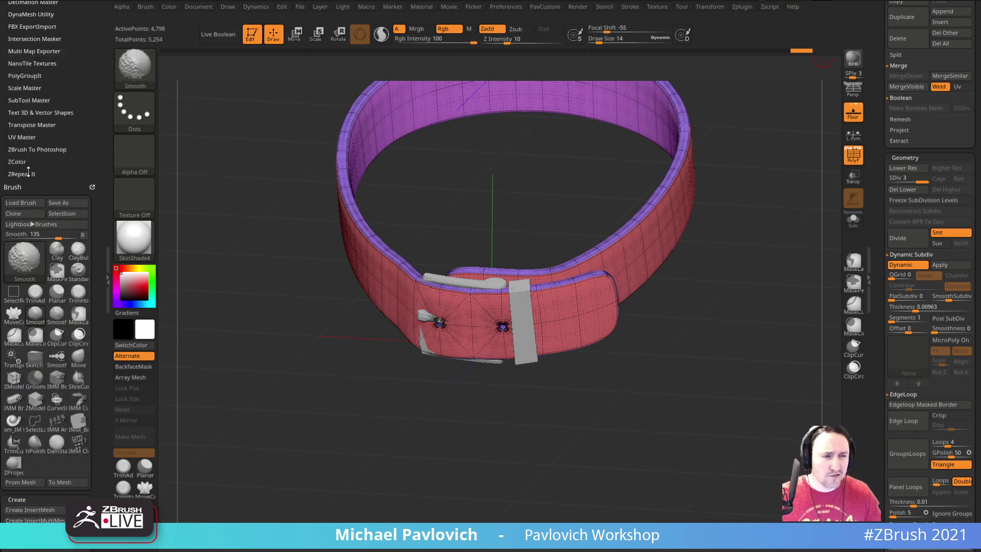
left_click(29, 138)
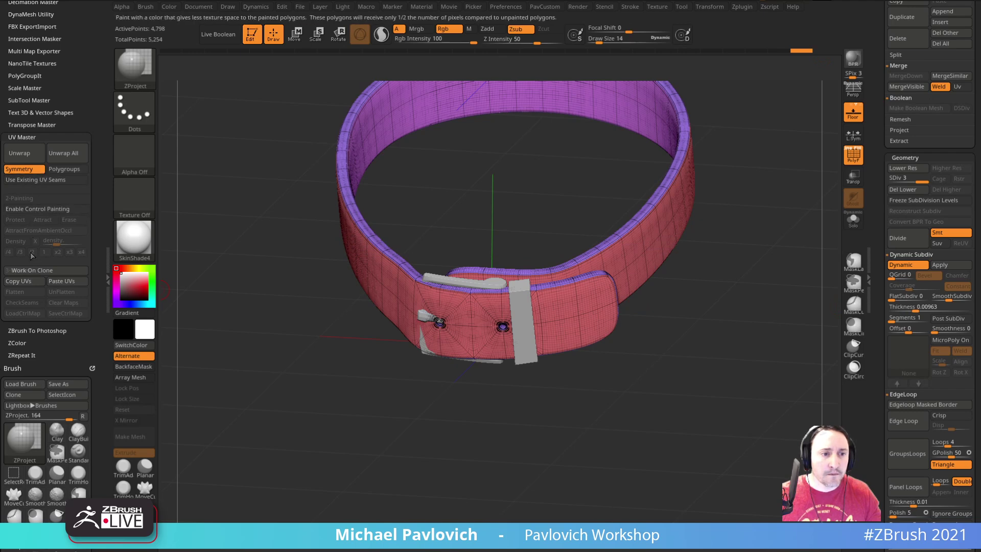
left_click(29, 272)
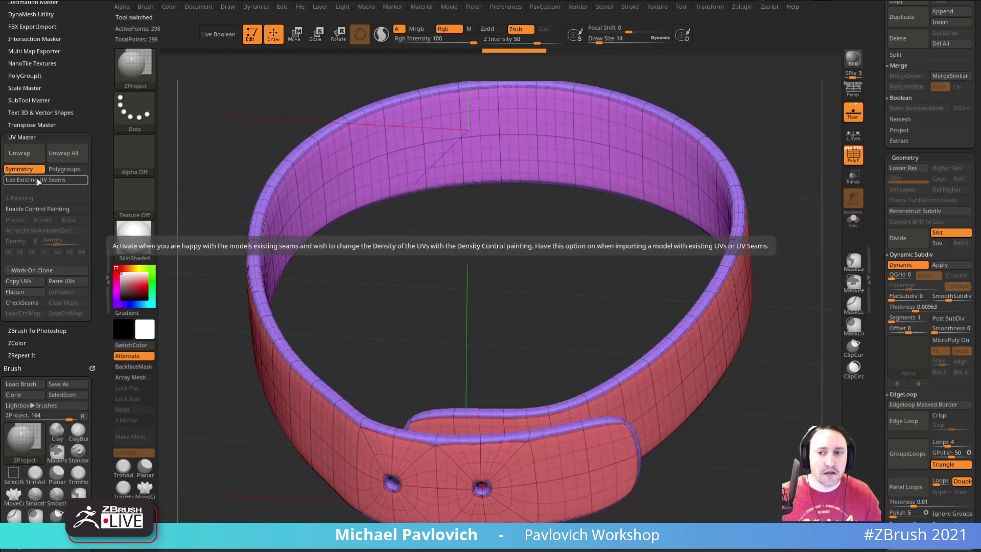
Turn off Dynamic Subdivision on the clone and unwrap it with UV Master using Polygroups on and Symmetry off.
left_click_drag(795, 150, 798, 148)
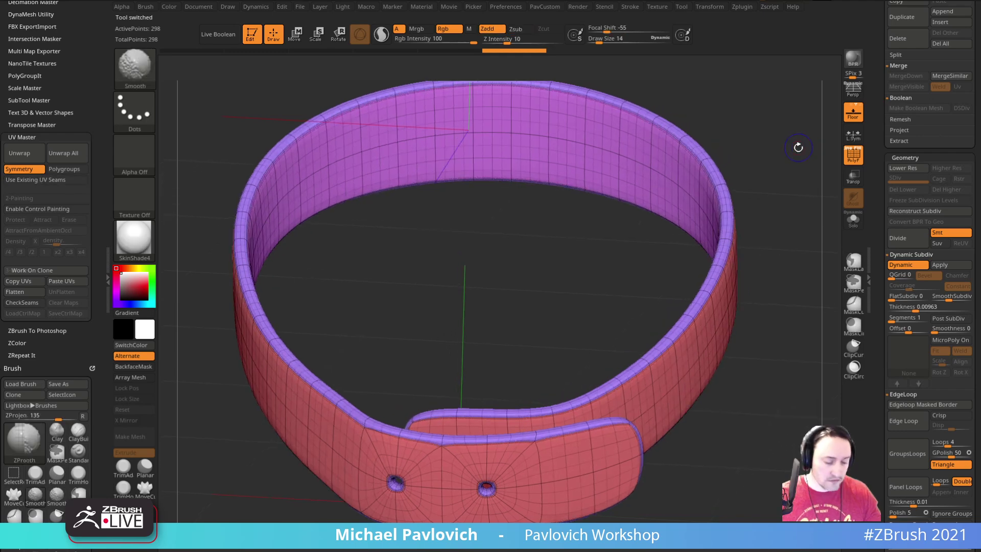
key("shift+d")
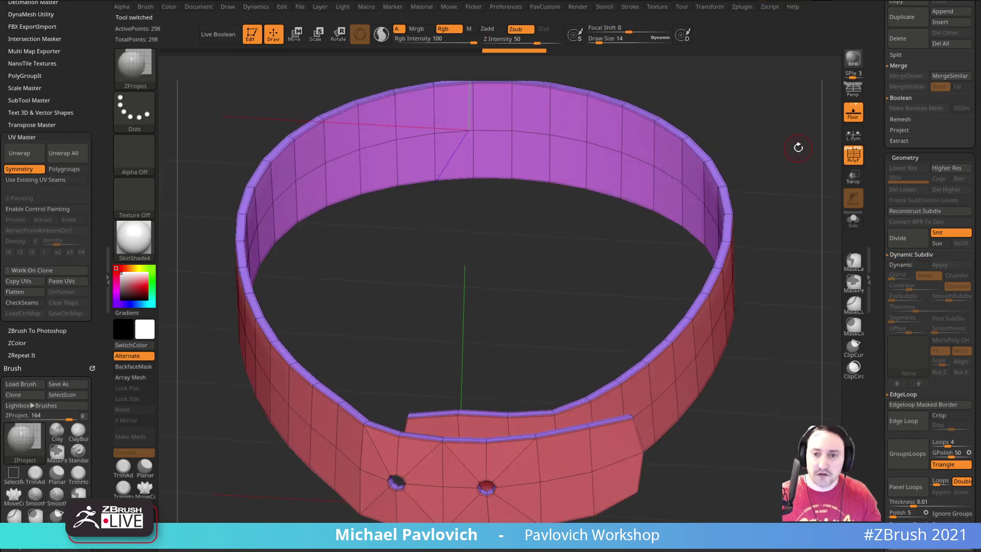
left_click(65, 169)
left_click(29, 170)
left_click(41, 155)
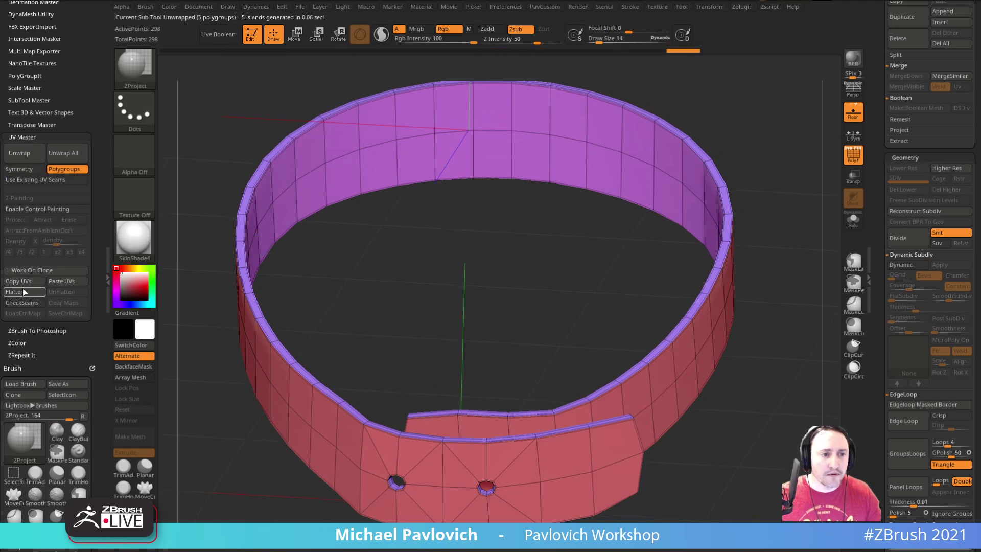
Flatten the clone's UVs and rotate all islands together towards vertical with the gizmo.
left_click(23, 292)
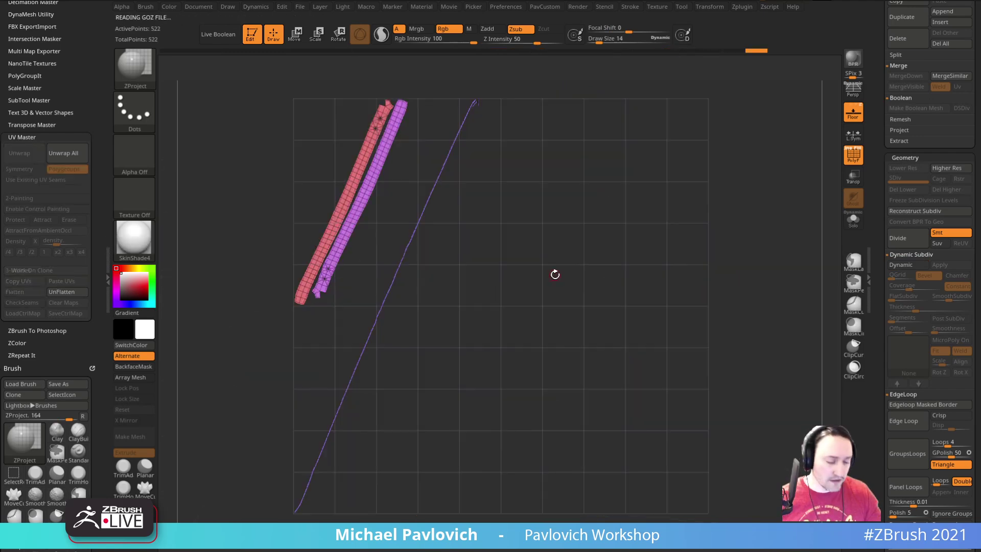
key("w")
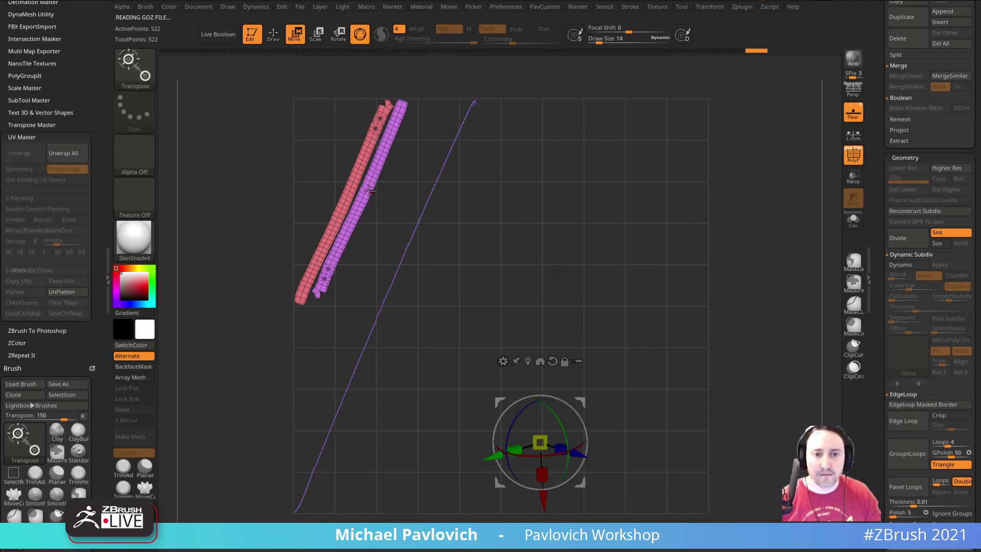
key("q")
key("w")
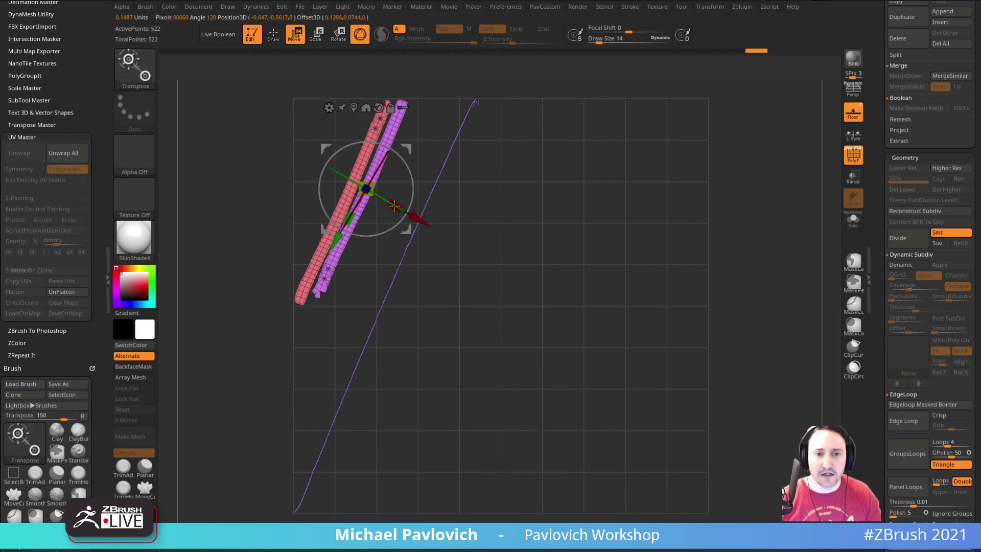
left_click_drag(407, 177, 401, 164)
mouse_move(407, 150)
left_mouse_down()
mouse_move(411, 176)
mouse_move(416, 141)
left_mouse_up()
Isolate the purple and red strap islands in turn with masks to straighten them, and return to Draw mode unmasked.
left_click(374, 160, "ctrl")
left_click_drag(415, 121, 425, 136)
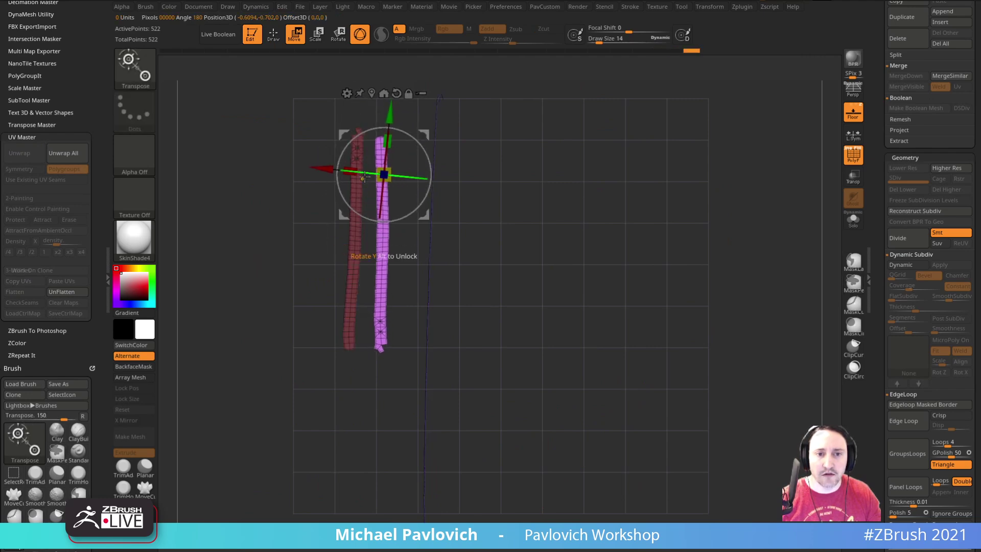
left_click(358, 200, "ctrl")
key("ctrl+z")
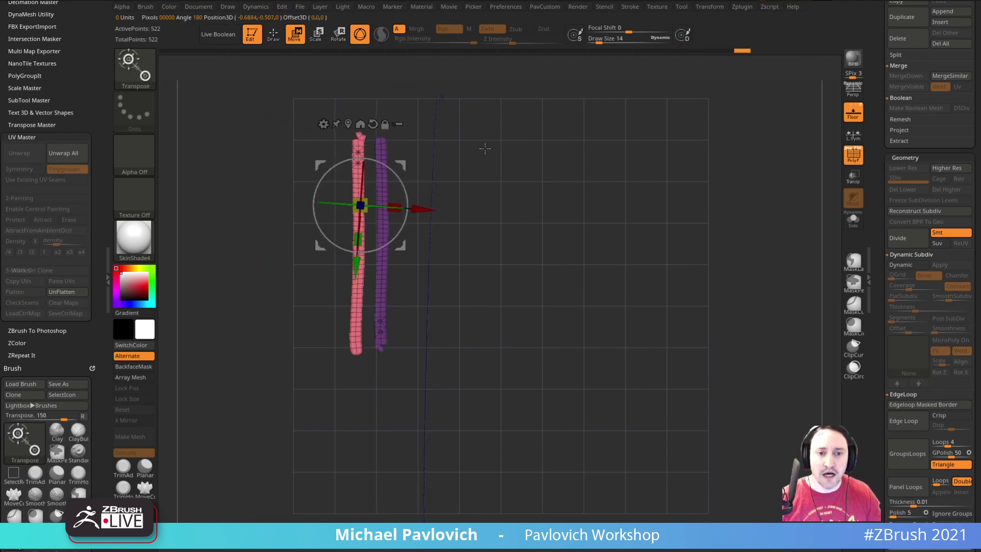
key("q")
key("2")
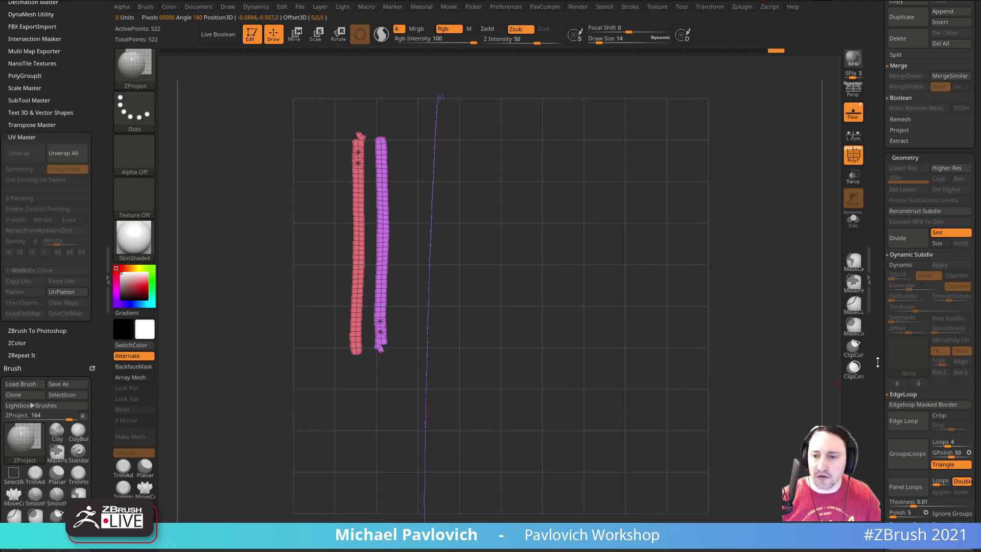
Mask the UV islands by features with Border on and Groups and Crease off.
left_click_drag(882, 363, 883, 227)
scroll(883, 228, "down", 1)
key("shift")
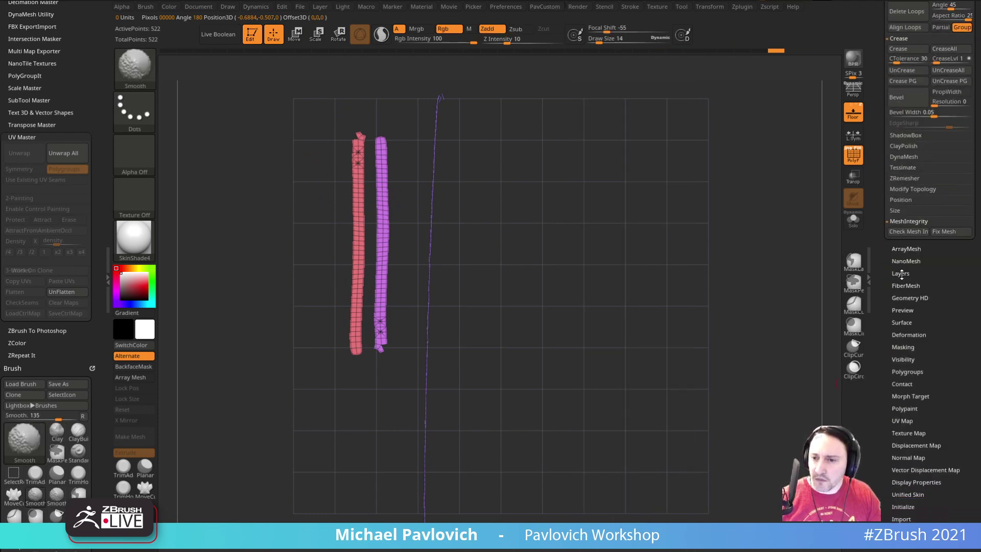
left_click(903, 347)
left_click(956, 422)
left_click(956, 433)
left_click(913, 423)
Turn off Rgb for the Smooth brush and set its Z Intensity to 73.
mouse_move(681, 354)
right_mouse_down("ctrl")
mouse_move(637, 283)
mouse_move(635, 360)
right_mouse_up("ctrl")
key("shift")
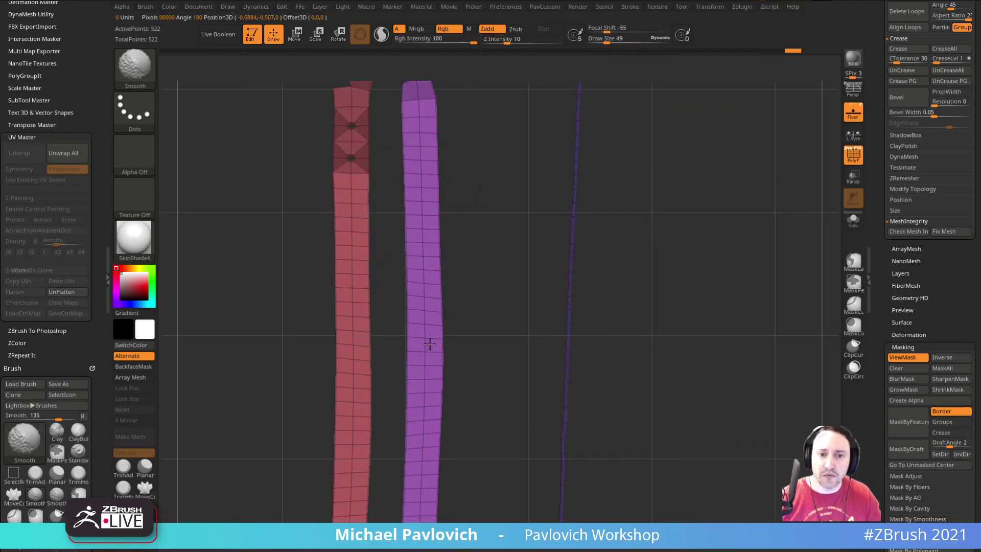
right_click_drag(411, 330, 460, 265, "ctrl")
left_click(448, 30, "shift")
left_click(521, 40)
type("73")
key("Return")
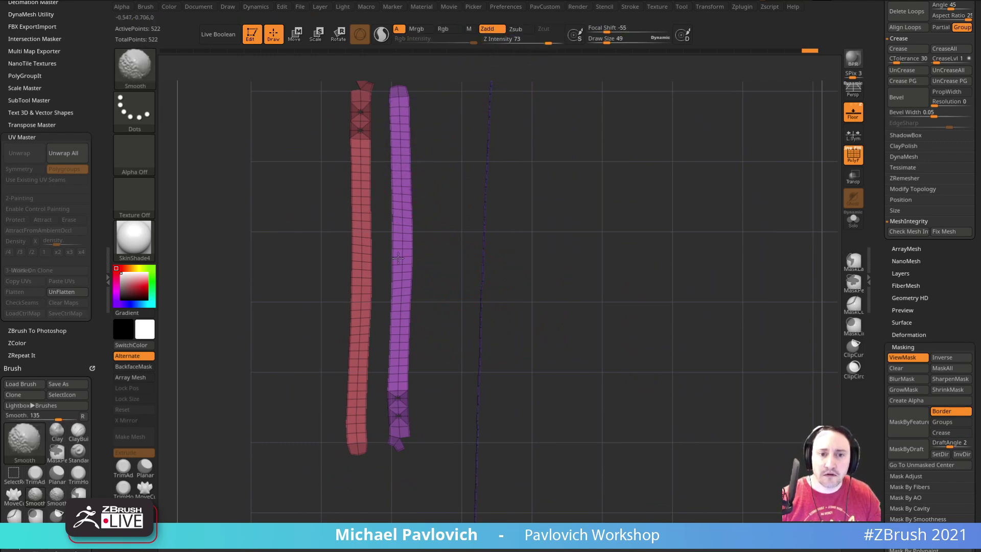
Smooth the inner points of the purple UV island and clear the border mask.
left_click_drag(401, 367, 402, 337, "shift")
left_click_drag(439, 261, 452, 272, "ctrl")
left_click_drag(452, 271, 462, 289, "alt")
mouse_move(400, 263)
left_mouse_down("shift")
mouse_move(407, 302)
mouse_move(403, 278)
mouse_move(355, 259)
mouse_move(387, 290)
mouse_move(398, 284)
left_mouse_up("shift")
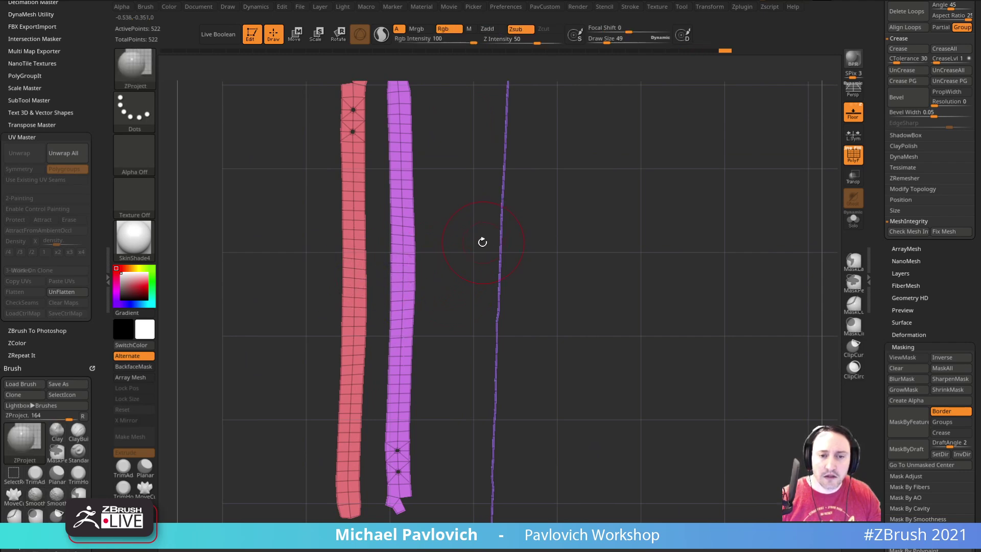
Set the Smooth brush's Weighted Smooth Mode to 0, try it along the purple island and undo the stroke.
left_click_drag(98, 332, 96, 206, "shift")
scroll(72, 417, "down", 3)
left_click(26, 363)
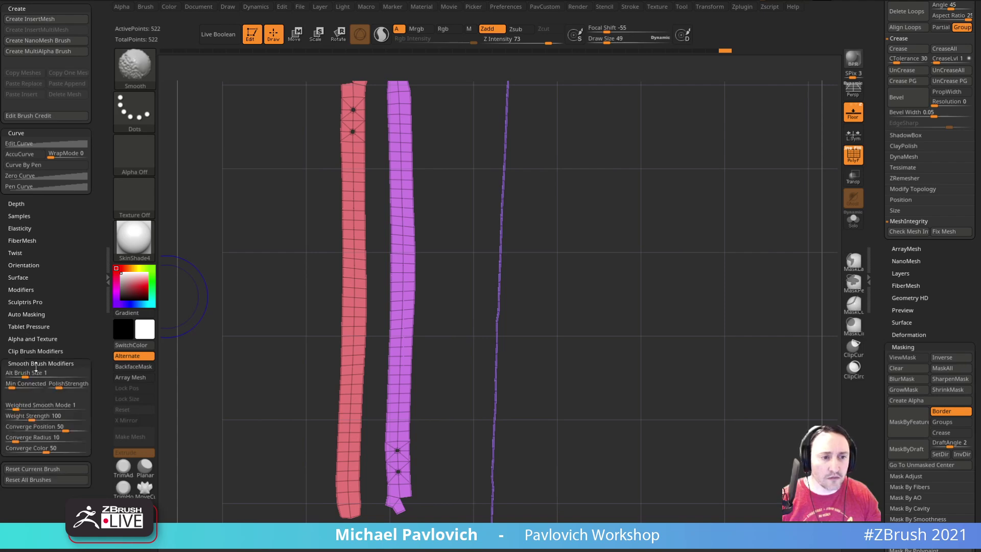
left_click(12, 386)
left_click_drag(409, 220, 403, 352, "shift")
key("ctrl+z")
Mask the island borders again, nudge the purple island's inner points with the Move brush and hide the mask.
left_click(918, 421)
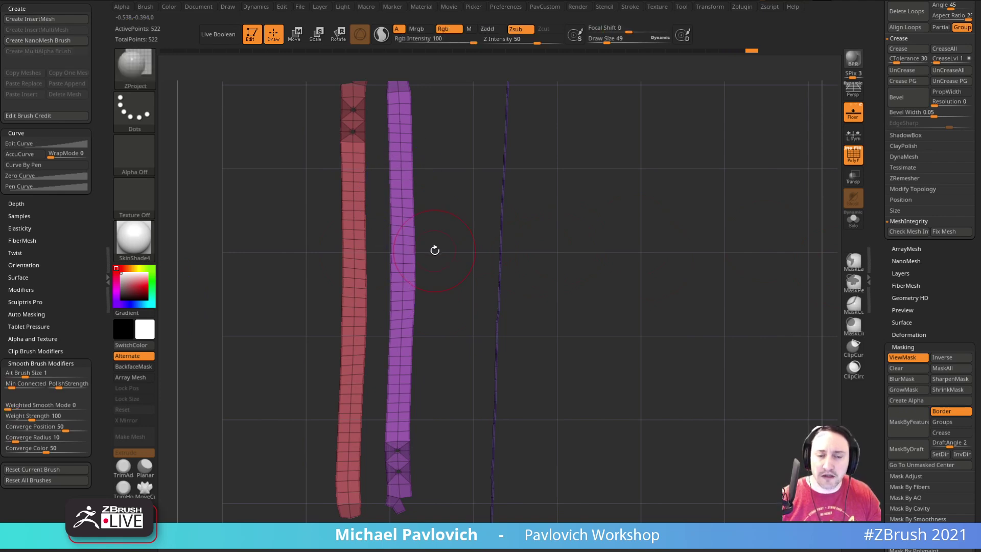
right_click_drag(434, 247, 444, 249, "ctrl")
left_click_drag(407, 254, 400, 257)
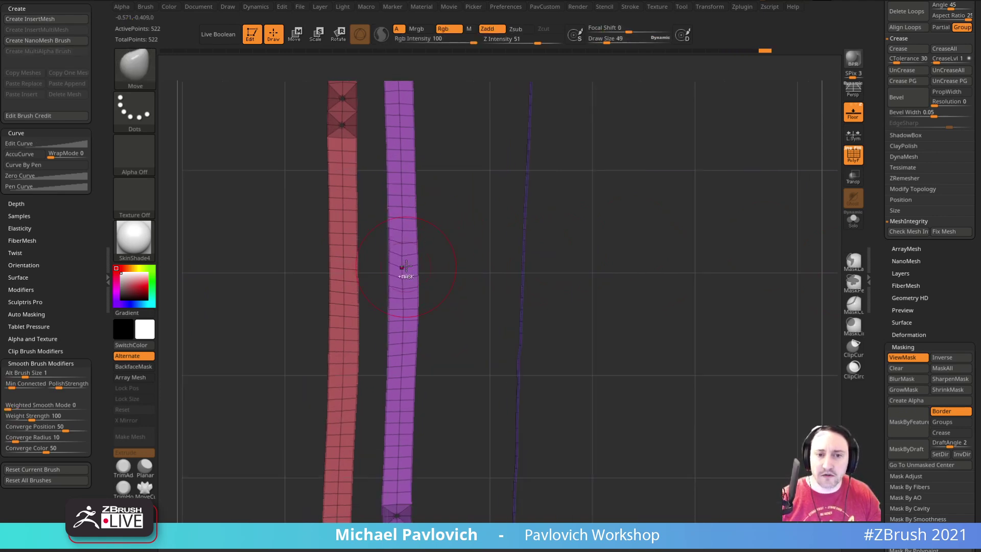
key("ctrl")
mouse_move(654, 288)
right_mouse_down()
mouse_move(644, 239)
mouse_move(636, 278)
right_mouse_up()
right_click_drag(651, 198, 655, 211, "alt")
key("ctrl+h")
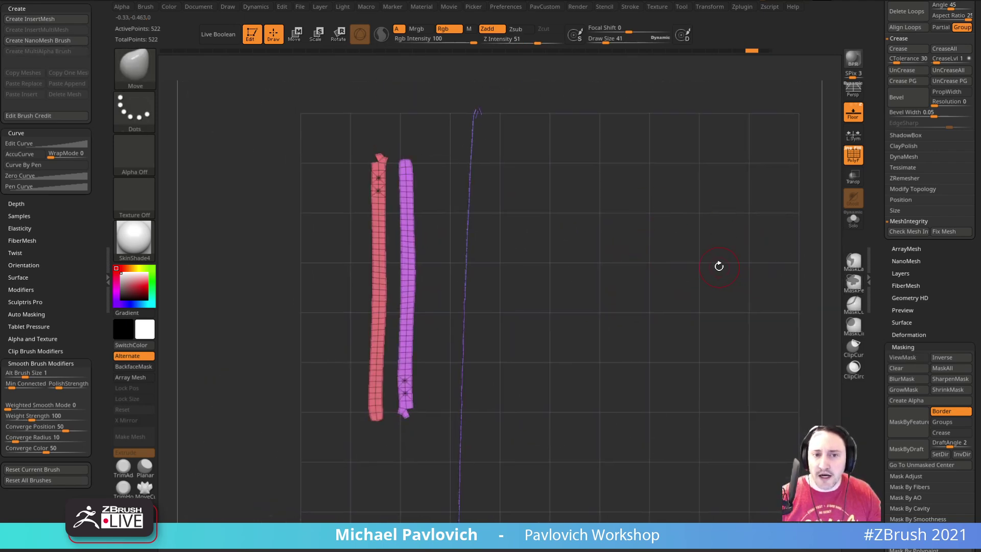
Unflatten the clone, copy its UVs and paste them onto the original strap.
mouse_move(68, 277)
left_mouse_down()
mouse_move(68, 239)
mouse_move(58, 455)
left_mouse_up()
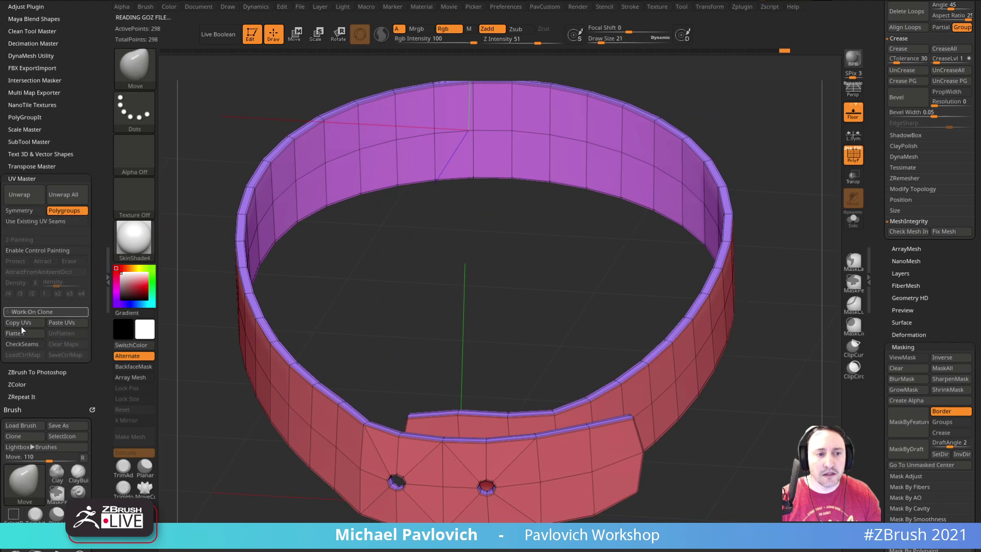
left_click(21, 325)
left_click_drag(877, 100, 869, 297)
left_click(941, 155)
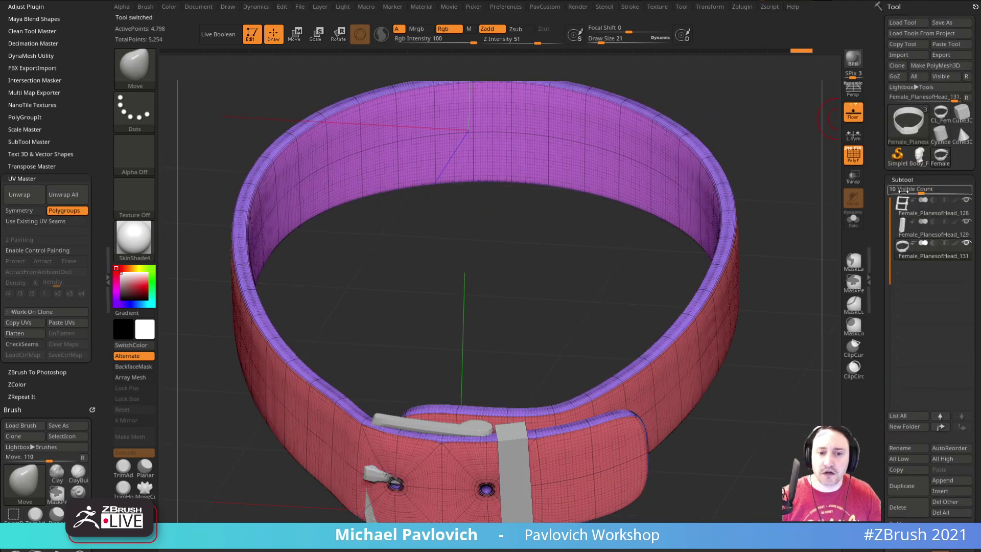
left_click(61, 327)
Set the original strap's Dynamic Subdivision thickness to 0, leaving Dynamic on.
left_click_drag(880, 308, 884, 200)
left_click(905, 268)
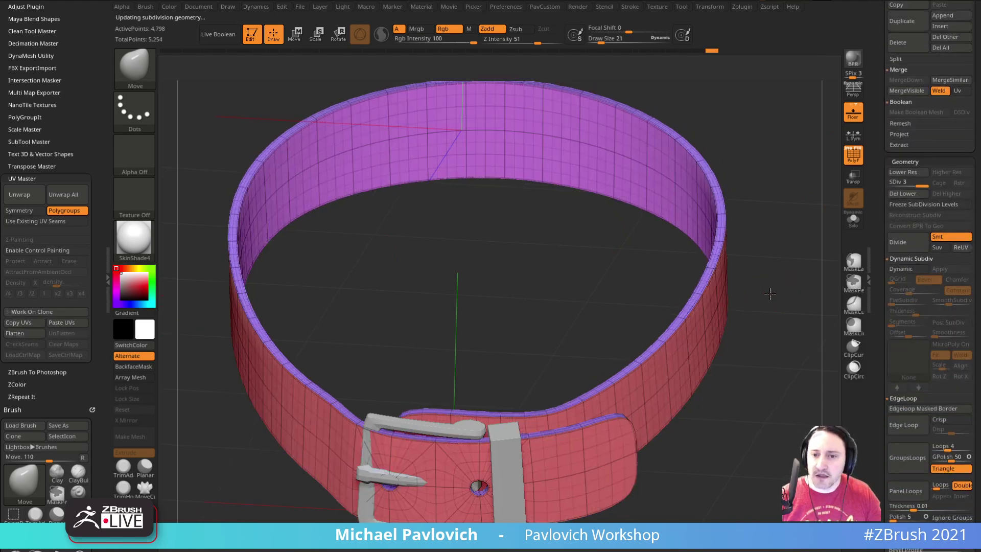
right_click_drag(791, 293, 764, 292, "ctrl")
left_click_drag(765, 292, 771, 273, "alt")
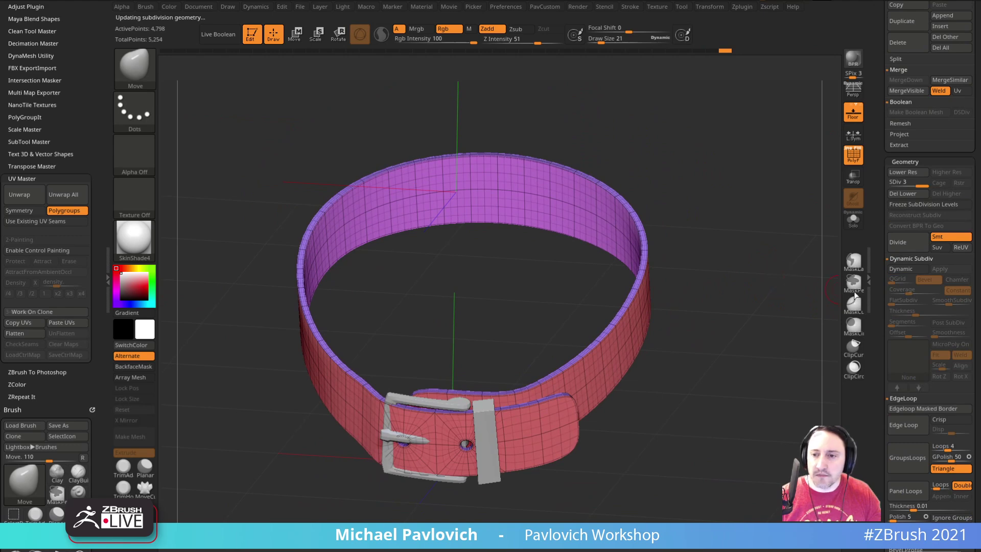
left_click(900, 269)
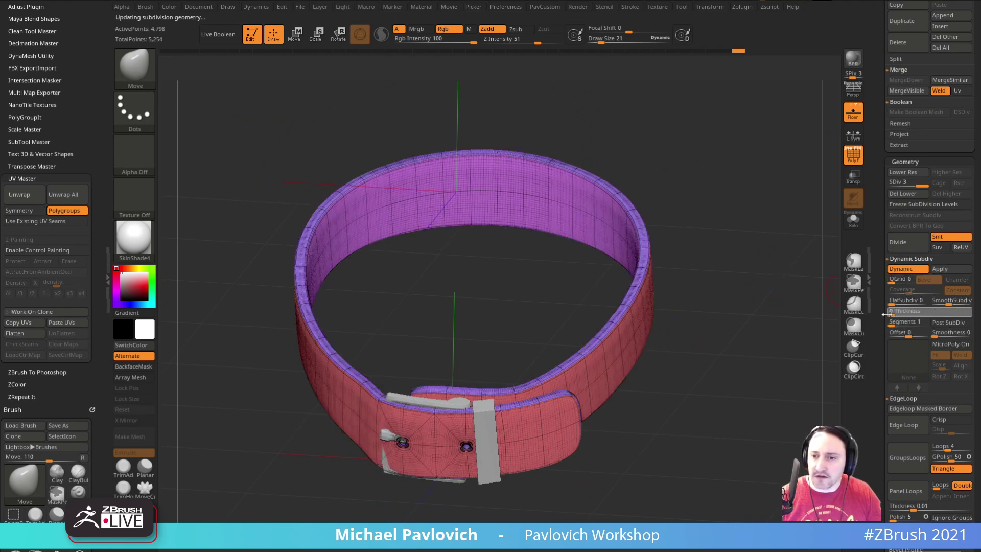
left_click_drag(778, 338, 771, 311)
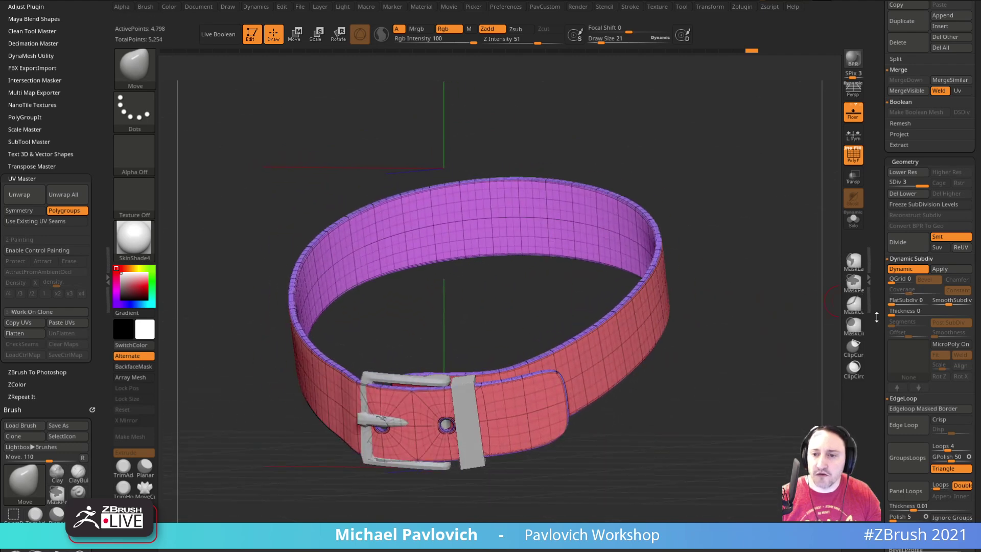
Create a texture map from the strap's UV check, inspect the pattern and turn the texture display off.
scroll(875, 185, "down", 10)
left_click_drag(875, 185, 876, 111)
left_click(902, 331, "shift")
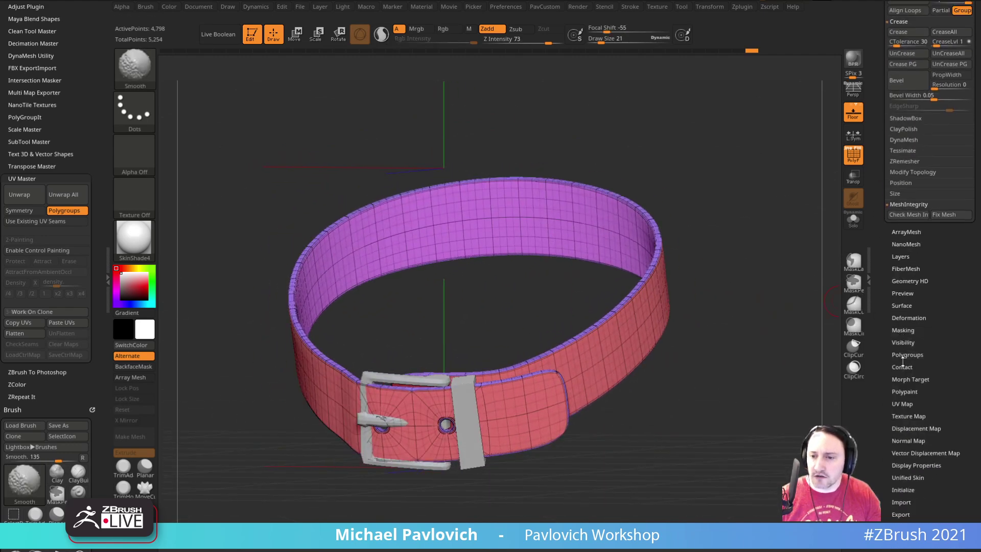
left_click(901, 404)
left_click(903, 301)
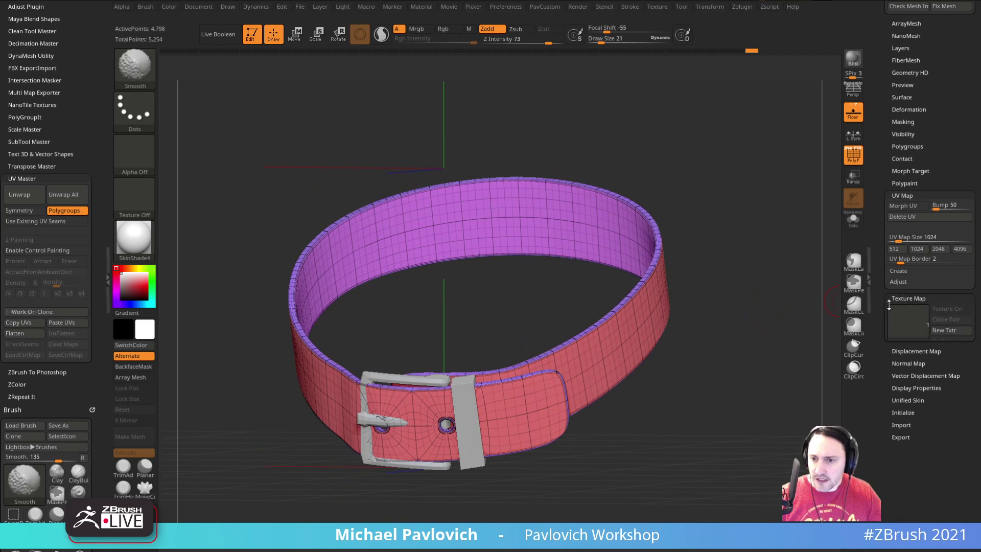
left_click(899, 326)
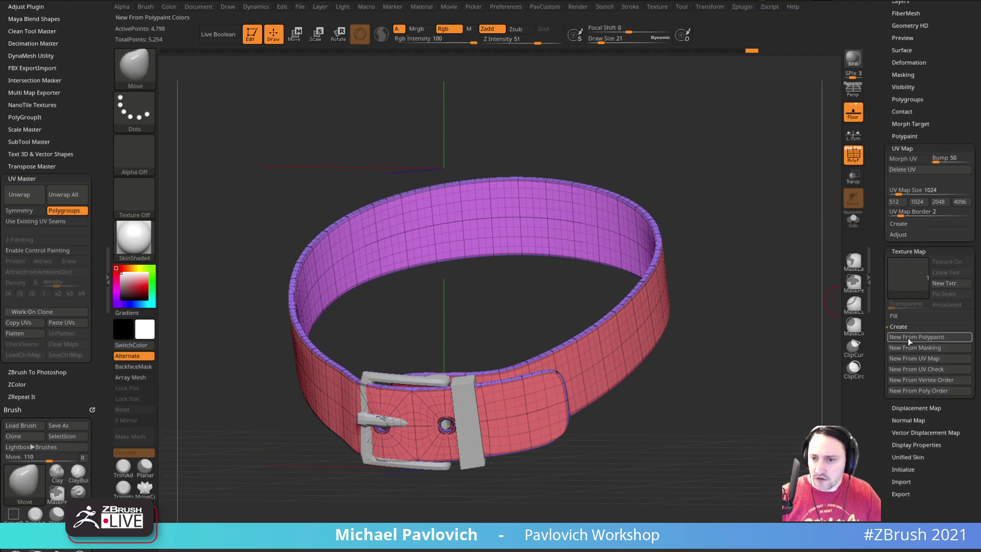
left_click(918, 370)
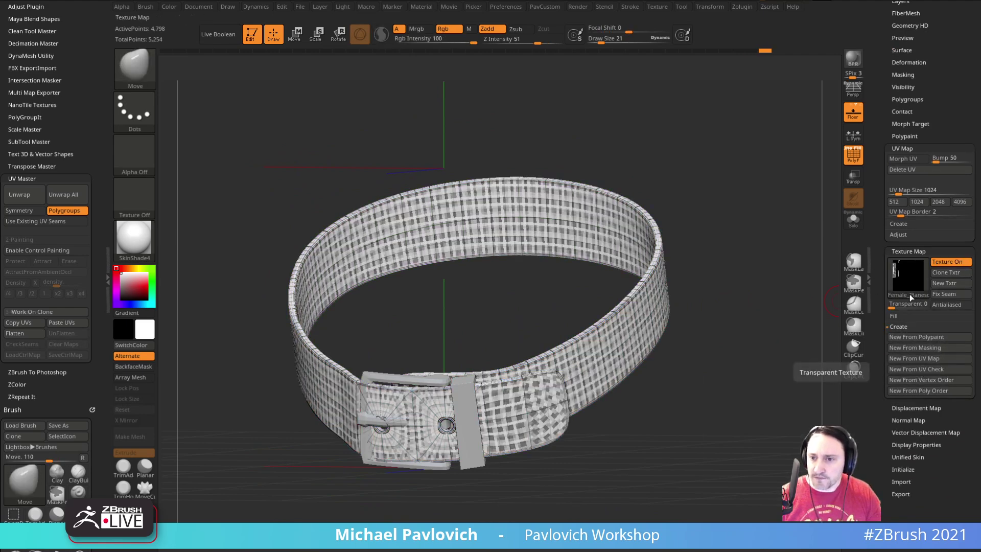
mouse_move(902, 268)
left_click(946, 262)
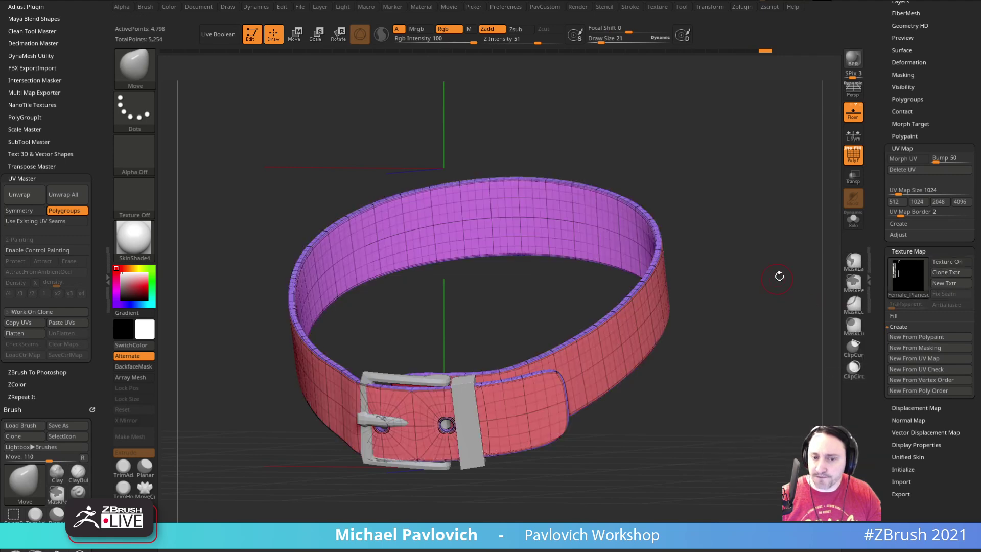
Turn off the polyframe display, add surface noise to the strap and set its strength to about -0.06.
mouse_move(881, 321)
left_mouse_down()
mouse_move(884, 261)
mouse_move(886, 409)
left_mouse_up()
left_click(902, 84, "shift")
left_click(908, 280)
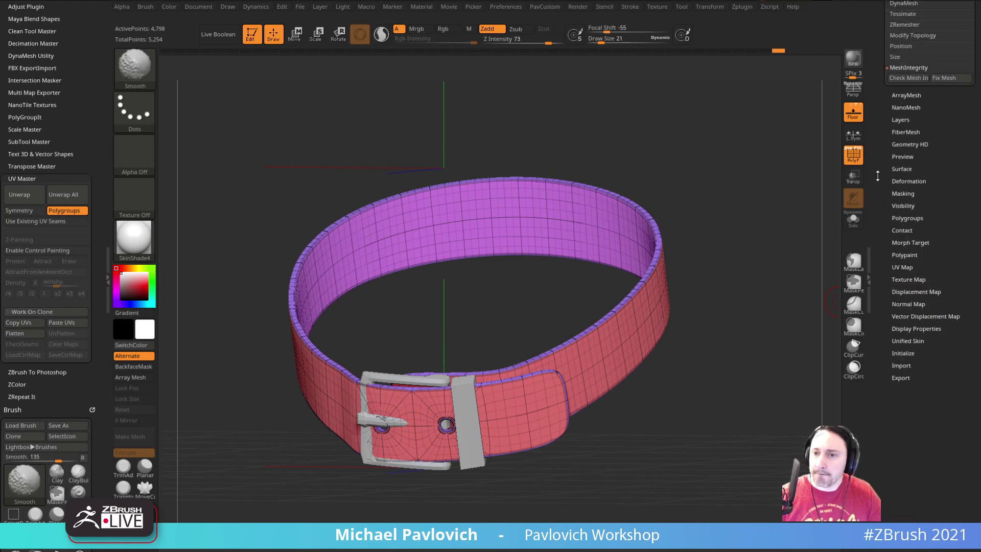
key("shift+f")
left_click(902, 169)
left_click(911, 182)
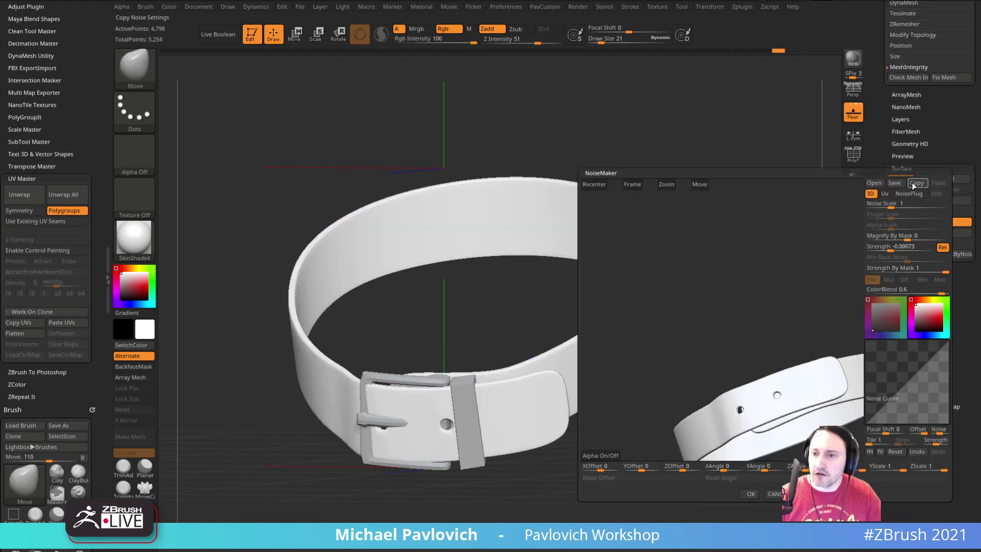
left_click_drag(894, 248, 879, 249)
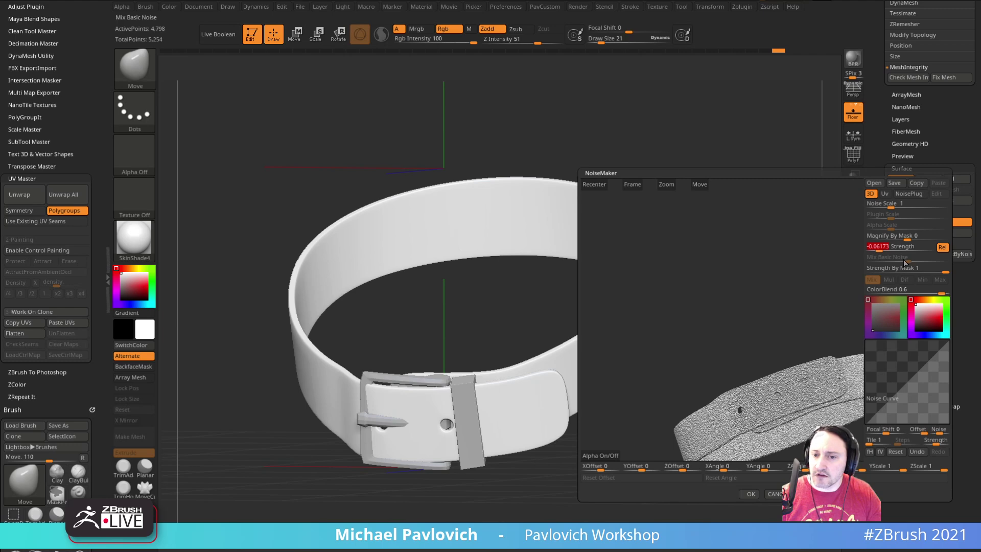
Choose the Snakeskin pattern as the noise plug-in and set Mix Basic Noise to 0.
left_click(909, 194)
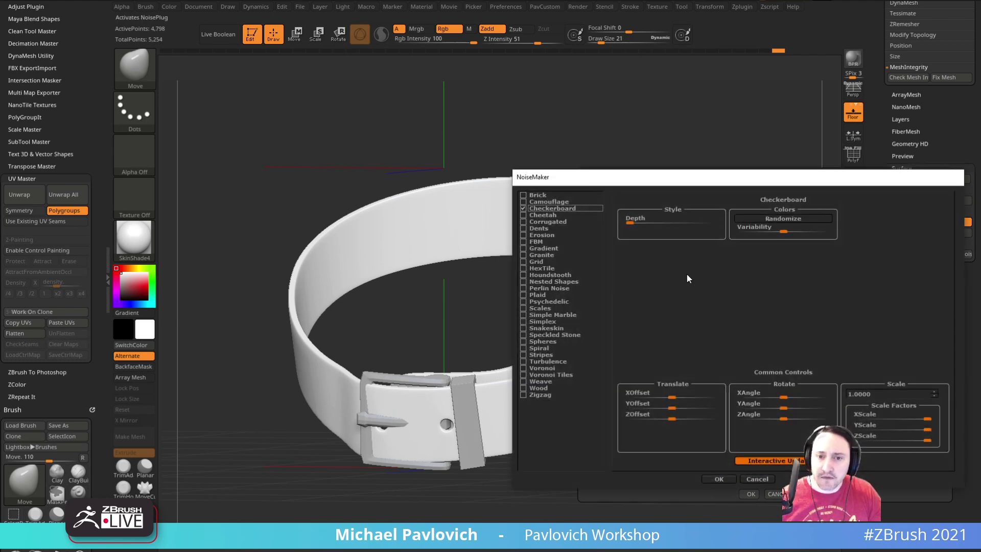
left_click(541, 328)
left_click_drag(735, 177, 434, 167)
left_click(381, 449)
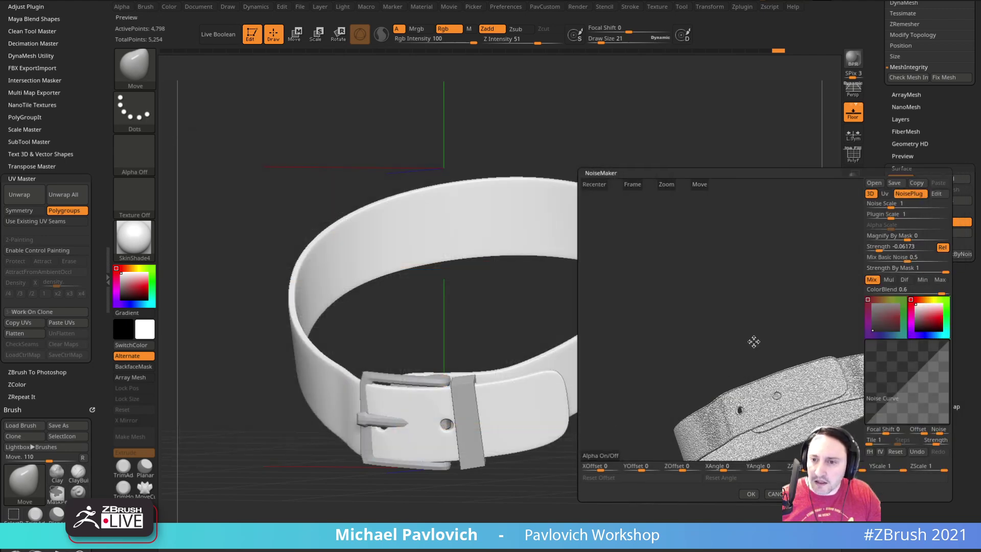
left_click(894, 246)
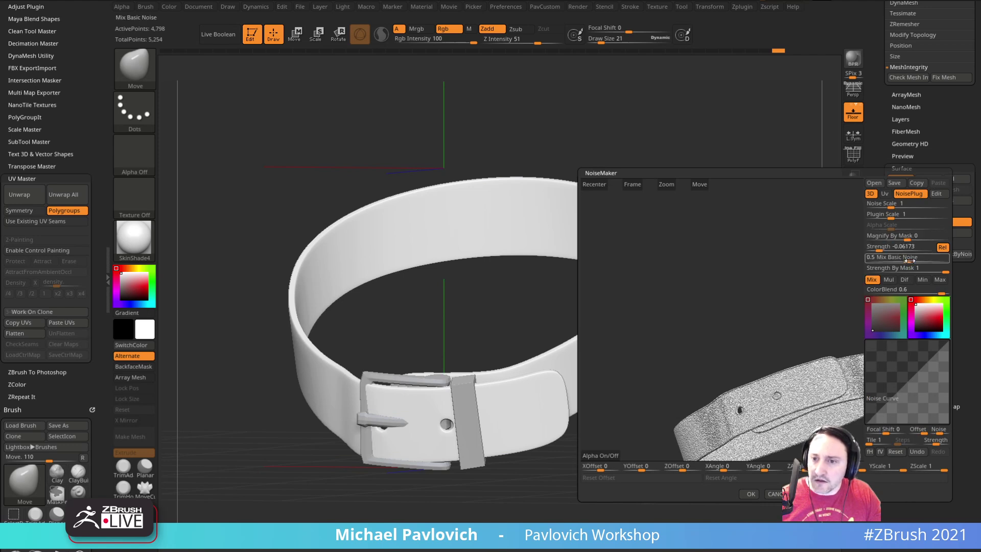
left_click_drag(906, 260, 856, 263)
Set the snakeskin noise's Plugin Scale to about 0.066 and its strength to about 0.29, checking the preview.
left_click_drag(799, 275, 753, 214, "alt")
left_click(874, 213)
left_click_drag(893, 218, 932, 248)
left_click(880, 214)
left_click_drag(802, 208, 715, 343)
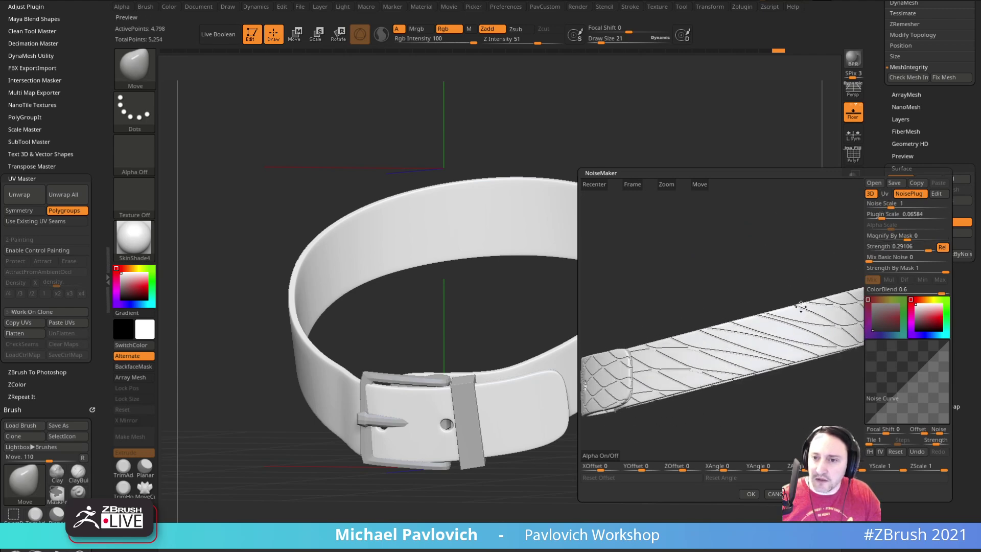
Project the snakeskin noise through the strap's UVs and set the Plugin Scale to about 0.007.
left_click(884, 193)
left_click_drag(722, 252, 730, 246)
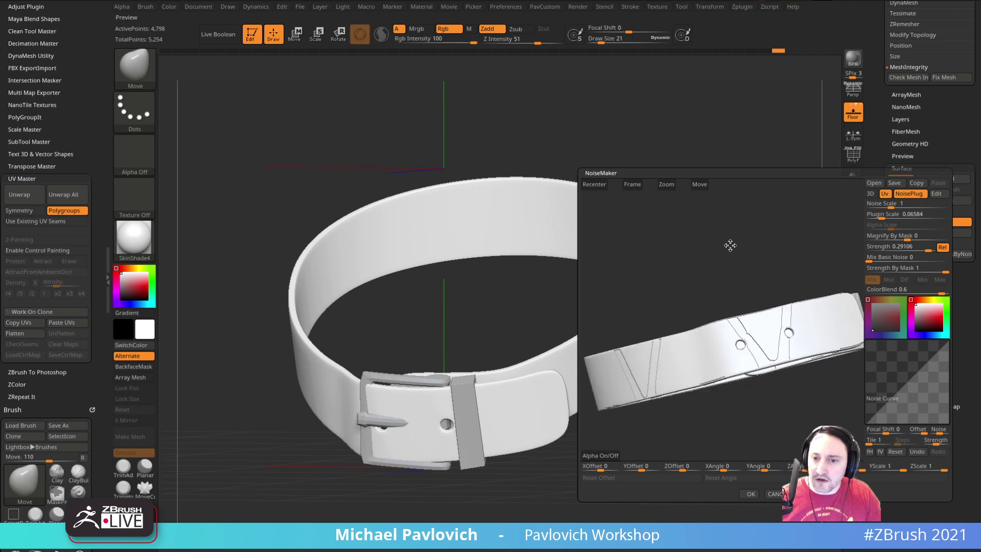
left_click_drag(880, 217, 877, 224)
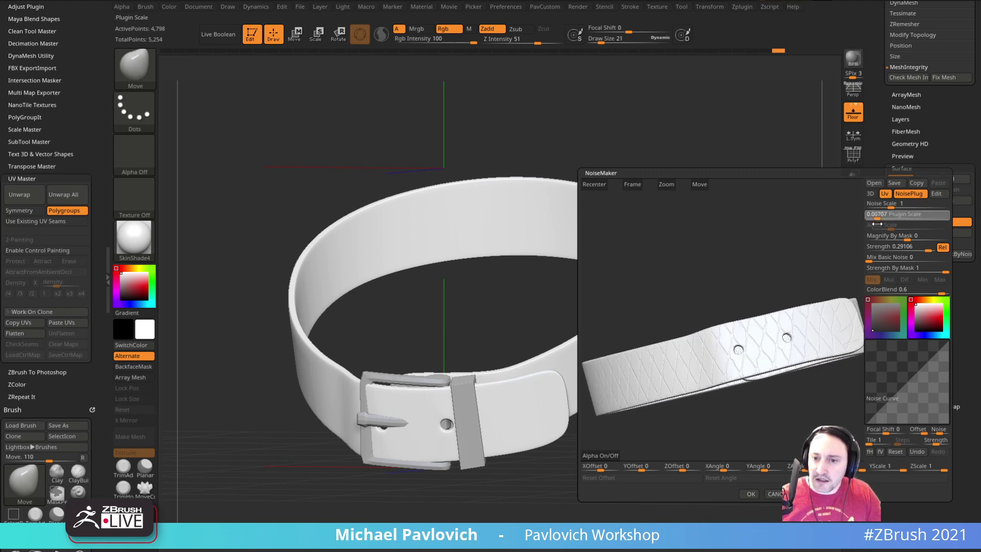
left_click_drag(762, 250, 782, 242)
Turn off relative strength for the noise and set its strength to about 0.016.
left_click(925, 248)
type("0.5")
key("Return")
left_click(943, 250)
mouse_move(931, 250)
left_mouse_down()
mouse_move(903, 252)
mouse_move(914, 250)
left_mouse_up()
mouse_move(757, 247)
left_mouse_down()
mouse_move(734, 253)
mouse_move(742, 248)
left_mouse_up()
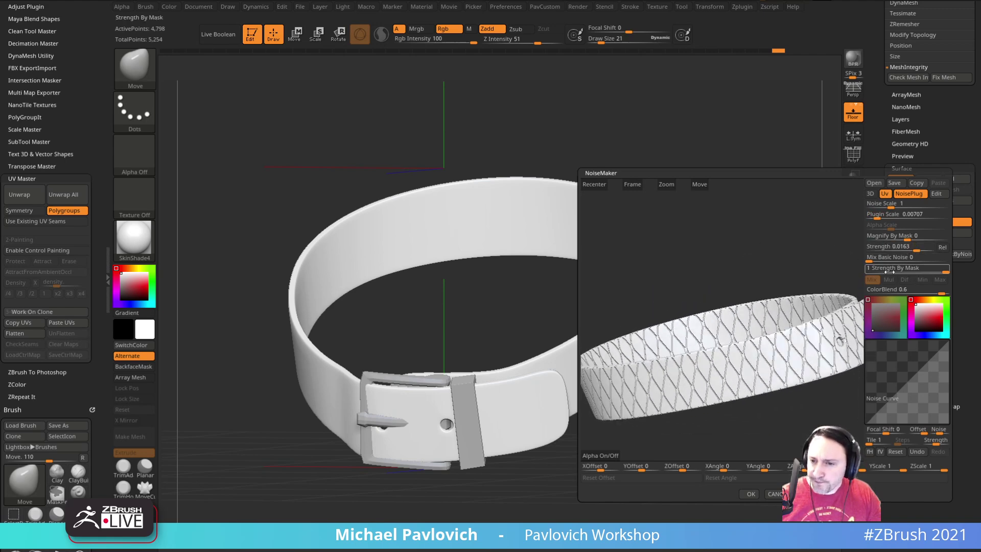
Change the noise pattern to Scales with the Semicircle scale shape and accept the noise on the strap.
left_click(937, 194)
left_click_drag(600, 102, 420, 108)
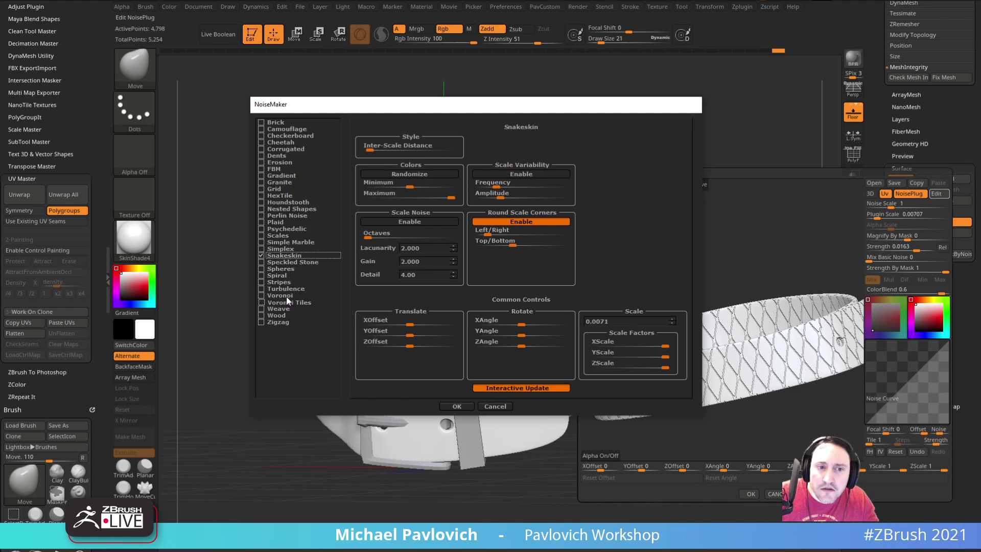
left_click(292, 235)
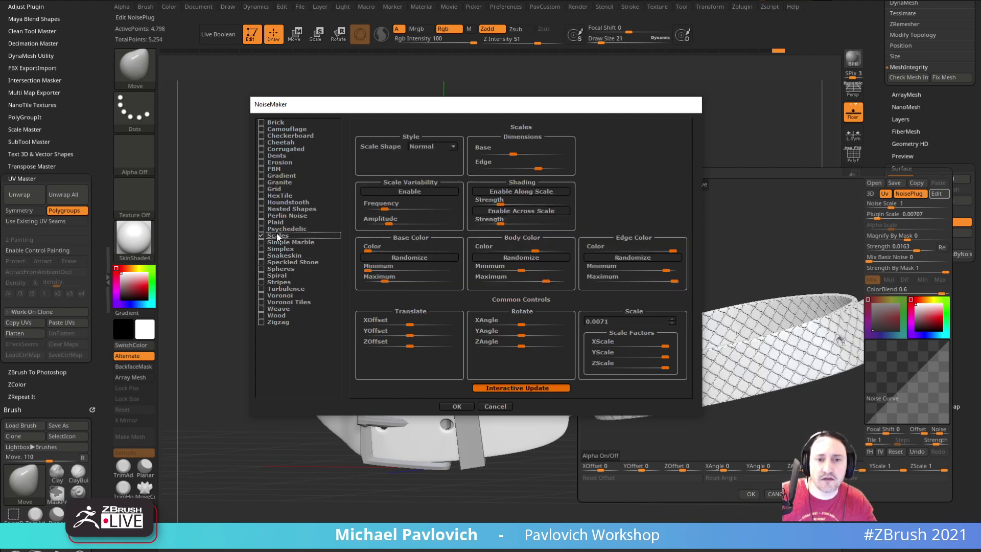
left_click(446, 147)
left_click(444, 164)
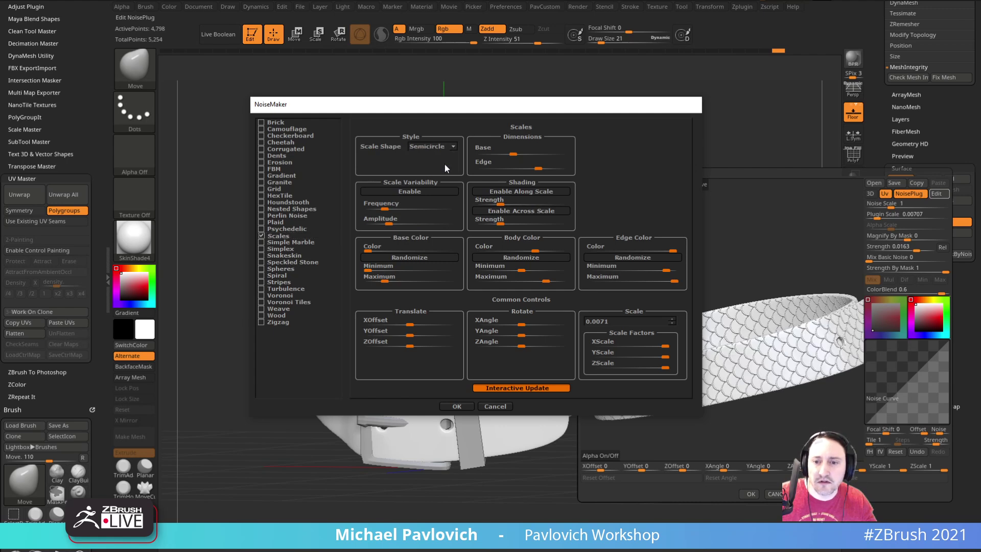
left_click(457, 406)
left_click(750, 494)
left_click_drag(690, 433, 460, 424)
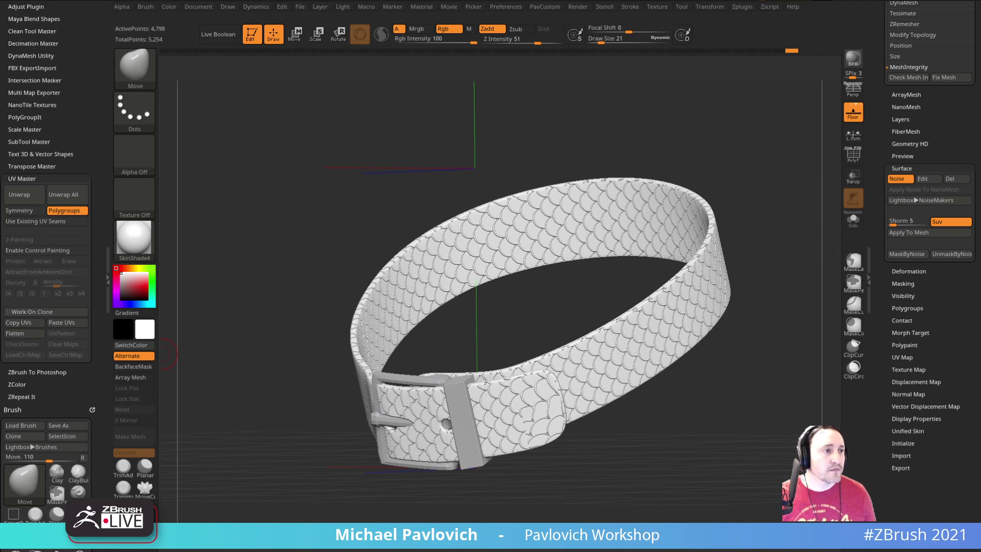
Switch to the Body_Female tool and frame the head for viewing.
left_click_drag(877, 94, 862, 307)
left_click(919, 155)
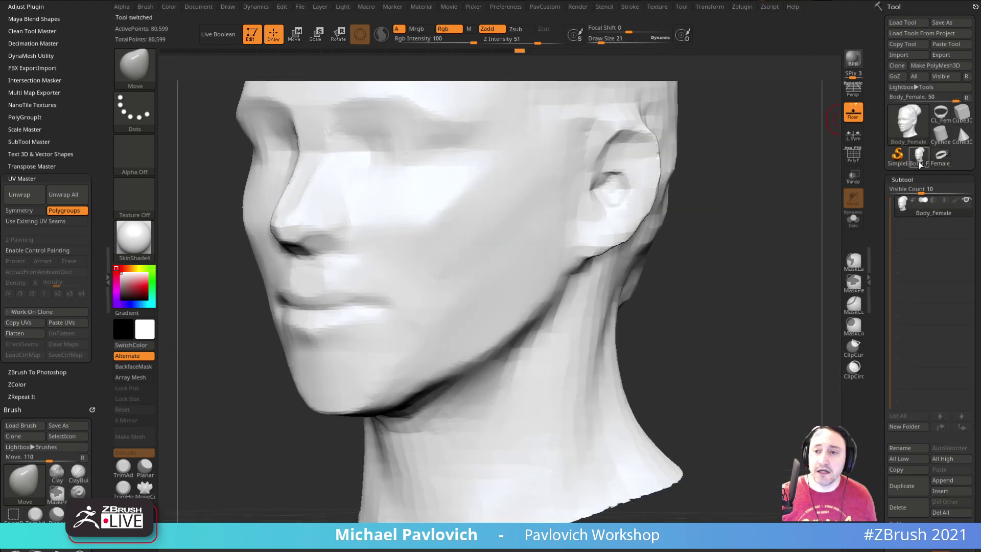
key("f")
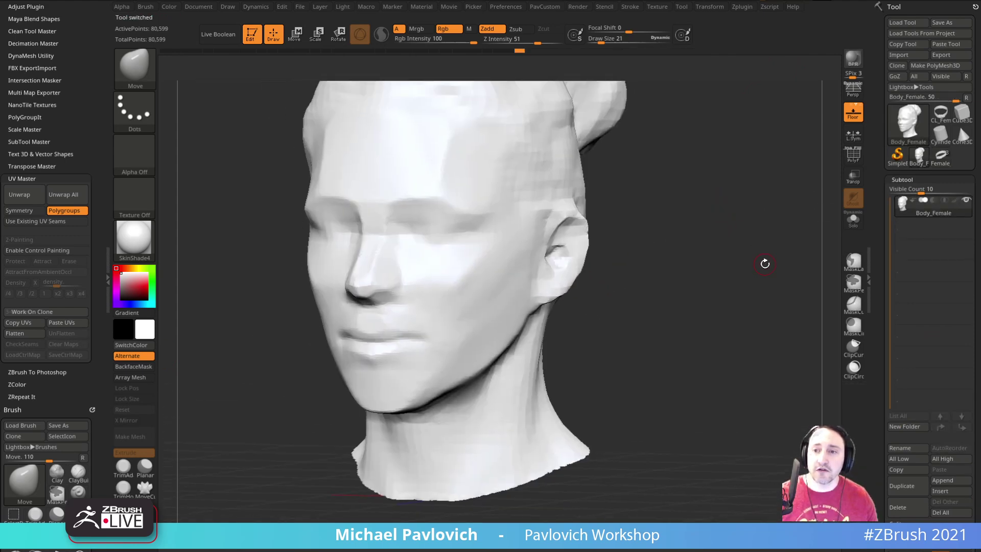
Load the male head planes project from Lightbox and make a BPR render of the head.
key("comma")
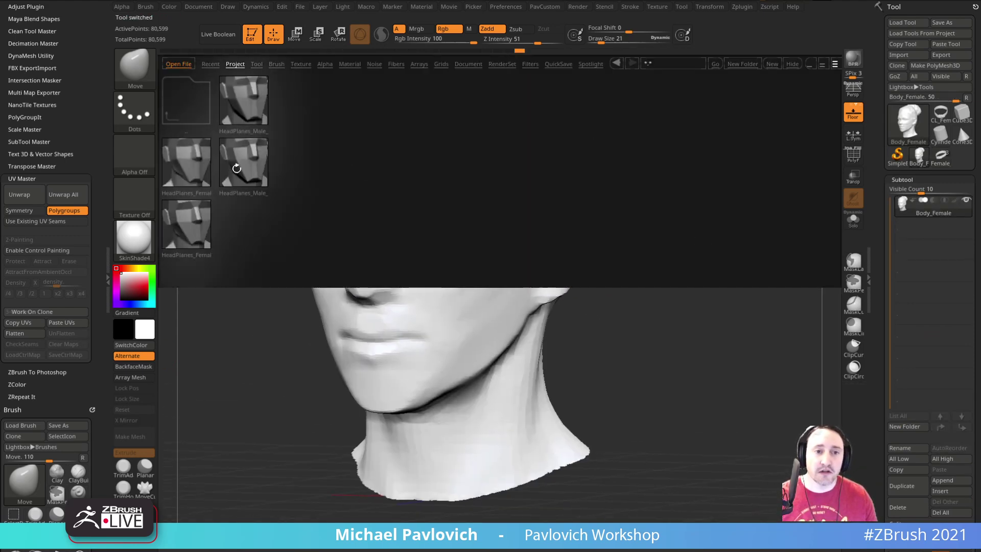
double_click(237, 165)
left_click(484, 259)
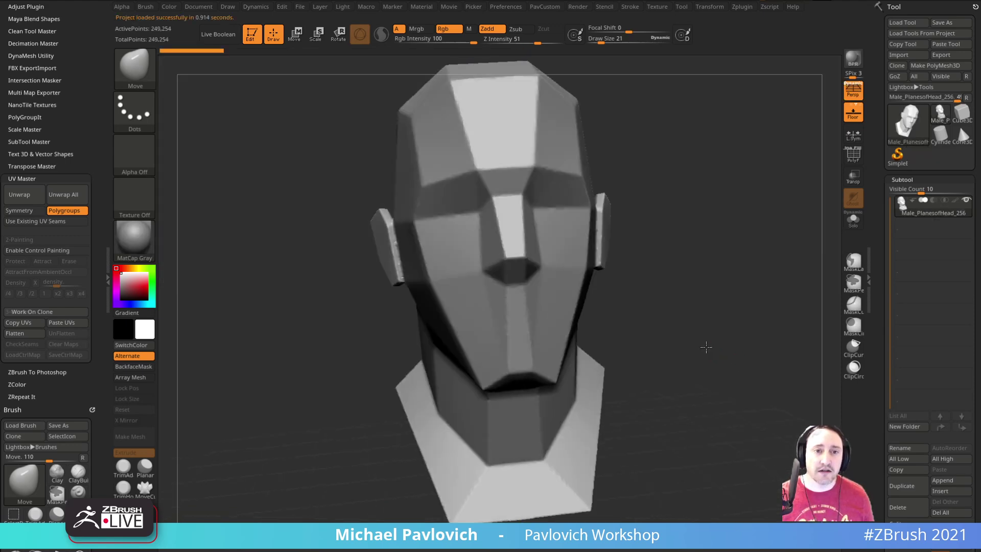
left_click_drag(706, 346, 669, 349)
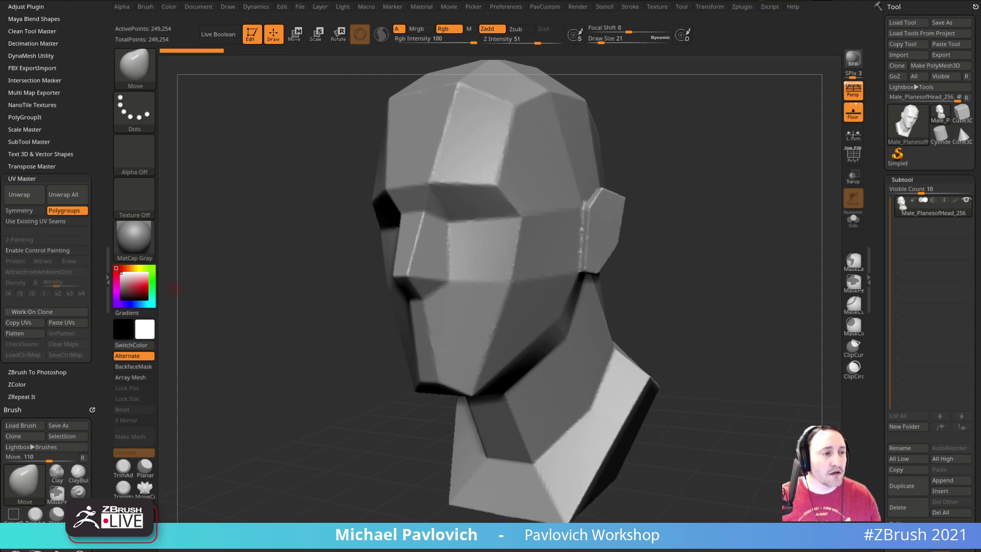
mouse_move(686, 145)
left_mouse_down("alt")
mouse_move(698, 147)
mouse_move(695, 136)
left_mouse_up("alt")
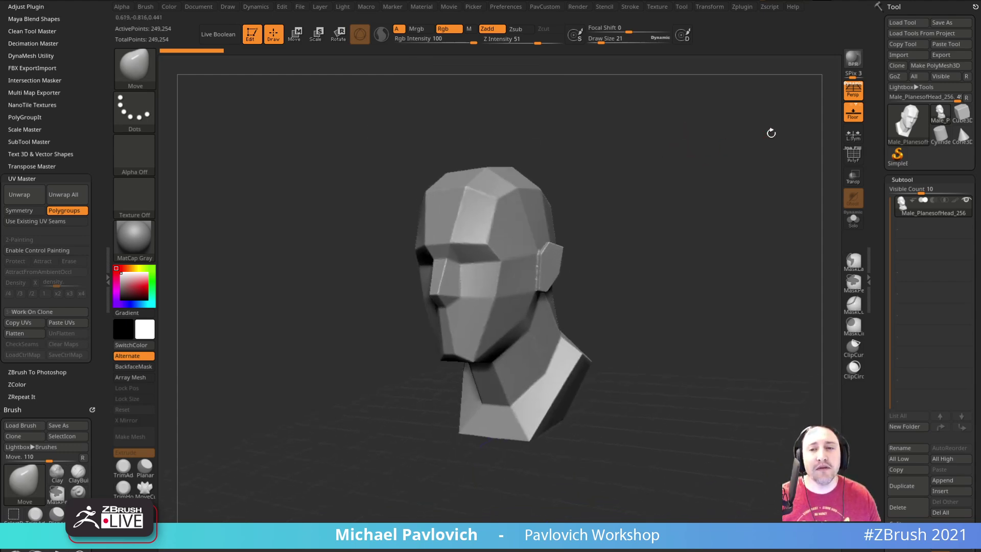
left_click(853, 60)
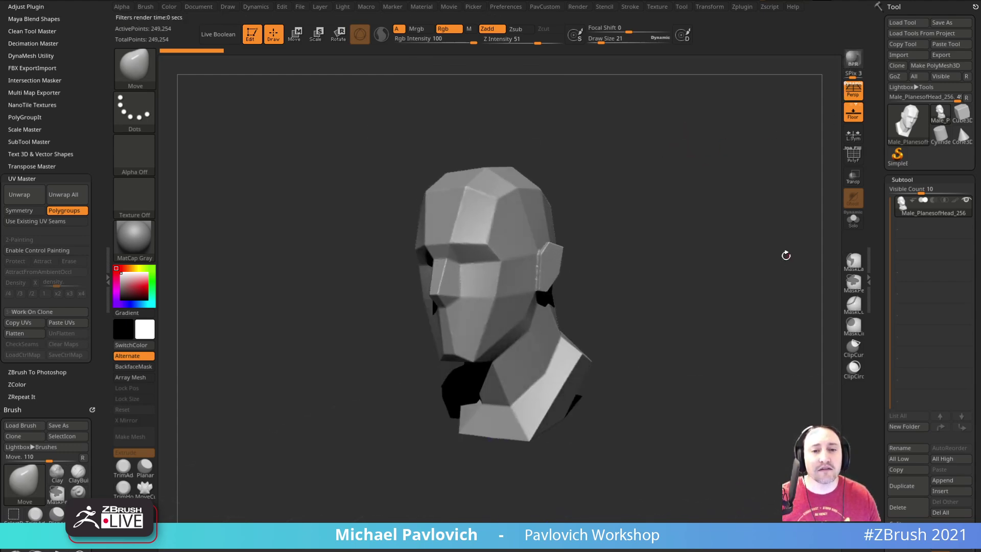
Hide the floor, snapshot three-quarter and front views of the head on a cleared canvas, and place the live head beside them in side view.
left_click_drag(753, 256, 553, 218, "shift")
right_click_drag(553, 218, 572, 250)
key("ctrl+n")
left_click(852, 111)
key("shift+s")
left_click_drag(715, 174, 643, 197, "shift")
left_click_drag(644, 196, 802, 197, "alt")
key("shift+s")
left_click_drag(595, 233, 770, 199, "alt")
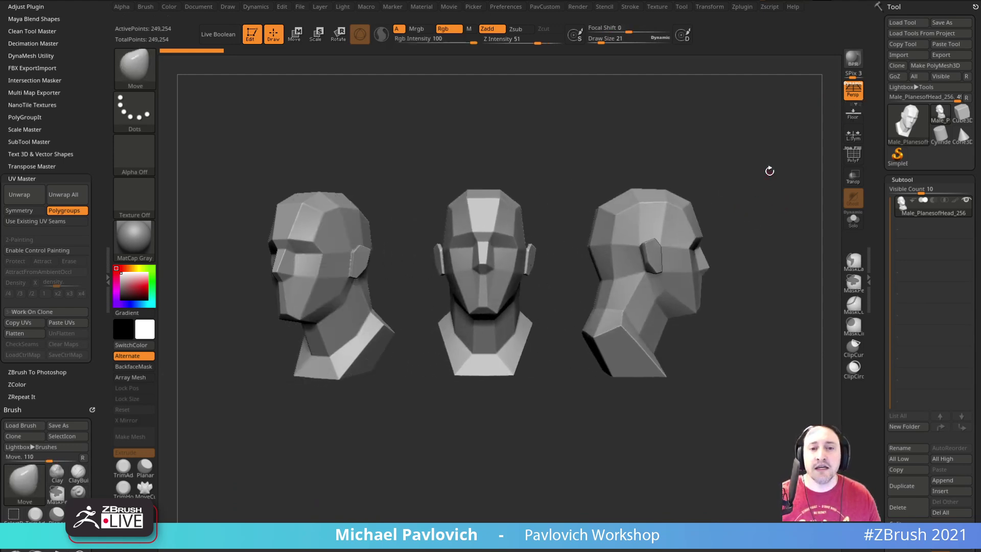
Replace the docked plugin palette with the Document palette and send a multi-view strip of the head to Photoshop as CharacterStrip.psd.
left_click_drag(90, 121, 89, 287)
left_click(92, 6)
left_click(93, 5)
left_click(92, 6)
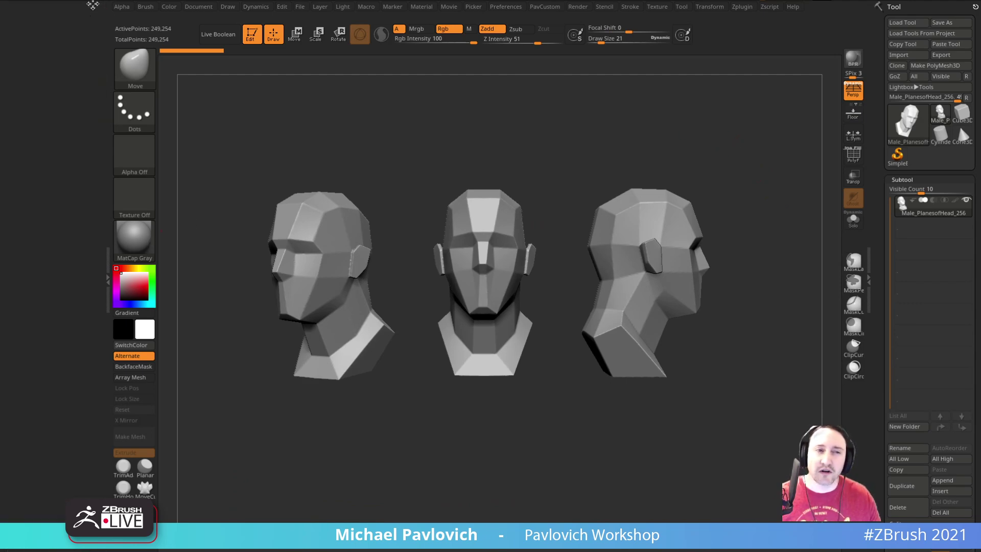
left_click(197, 7)
left_click(194, 15)
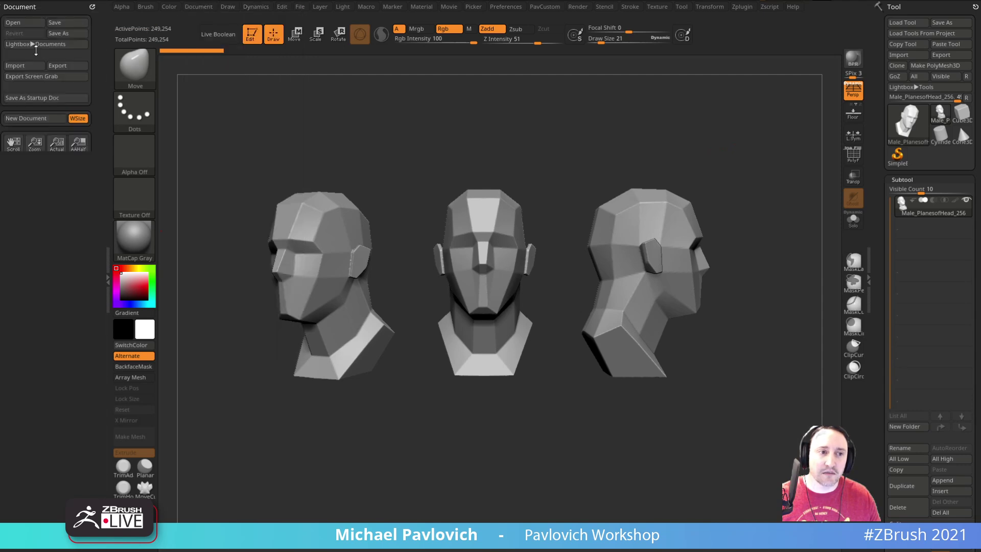
key("shift")
left_click(33, 327)
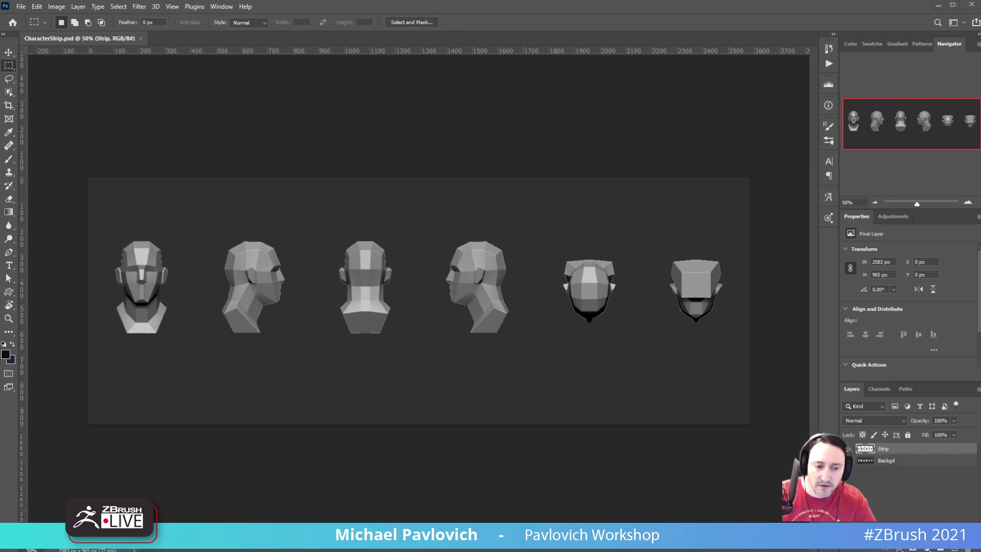
Switch to Chrome, look through the Biker Death Sculpt Livestream & Tutorials project on ArtStation and return to the portfolio.
left_click_drag(796, 551, 789, 3)
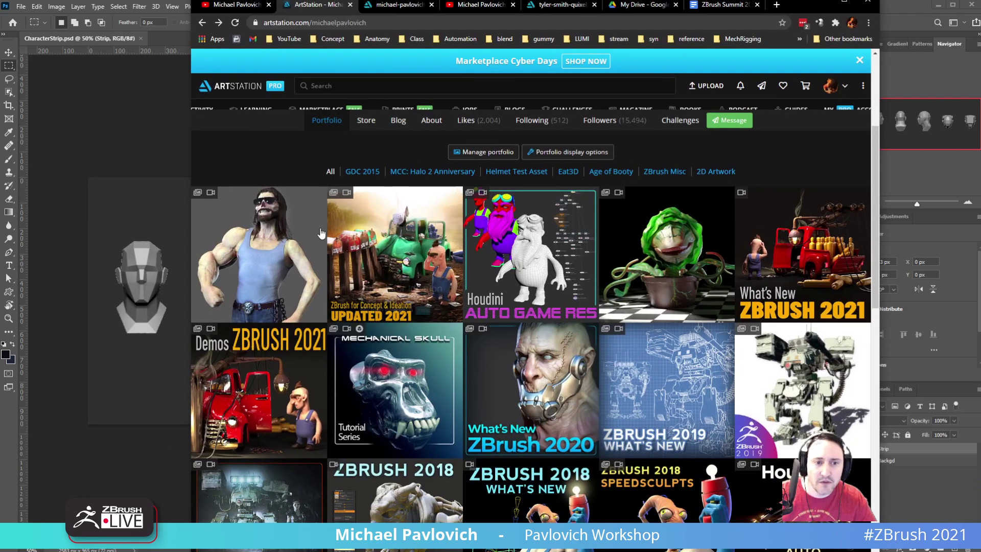
left_click(257, 233)
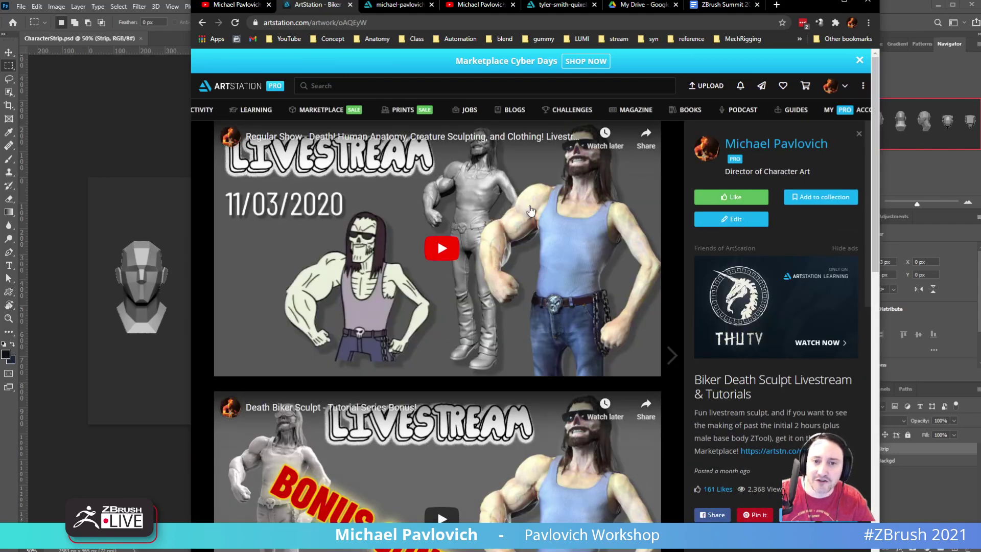
scroll(583, 307, "down", 10)
scroll(569, 339, "up", 10)
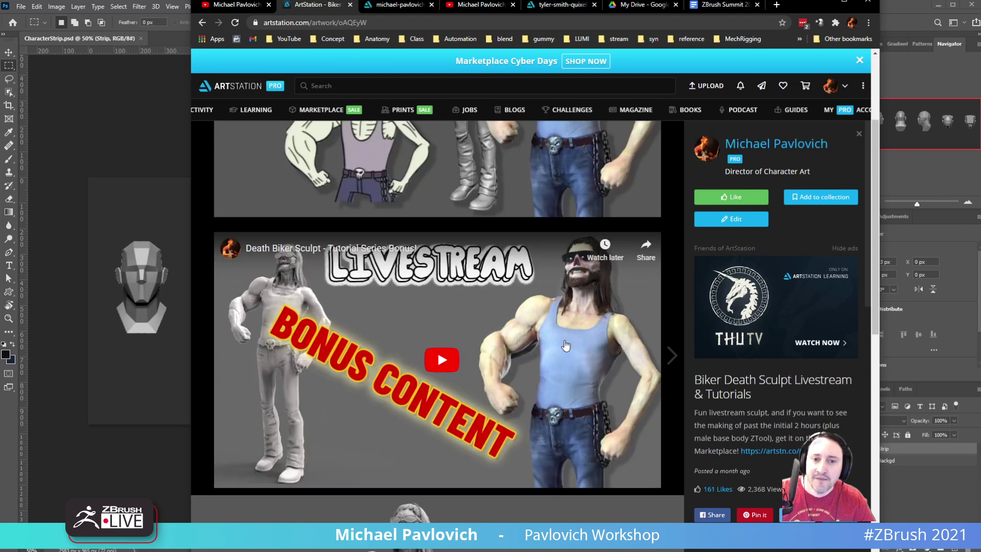
scroll(748, 375, "down", 6)
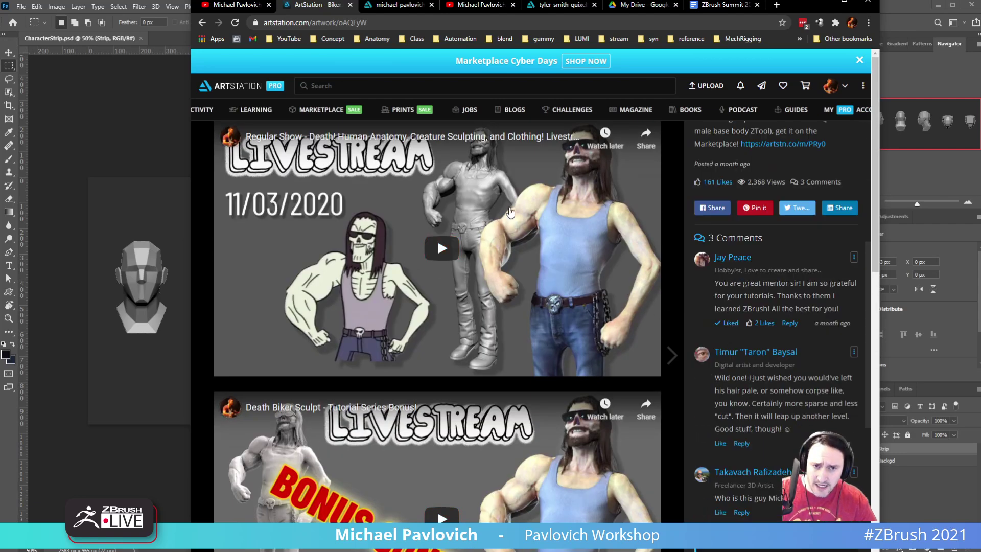
left_click(202, 23)
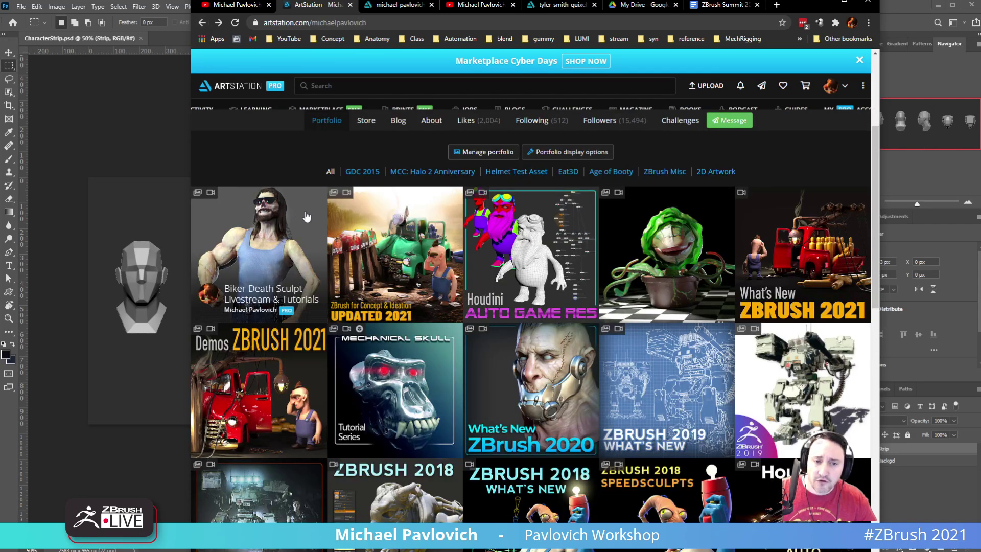
Look through the video playlist in the ZBrush 2021 What's New project and return to the portfolio page address.
left_click(770, 243)
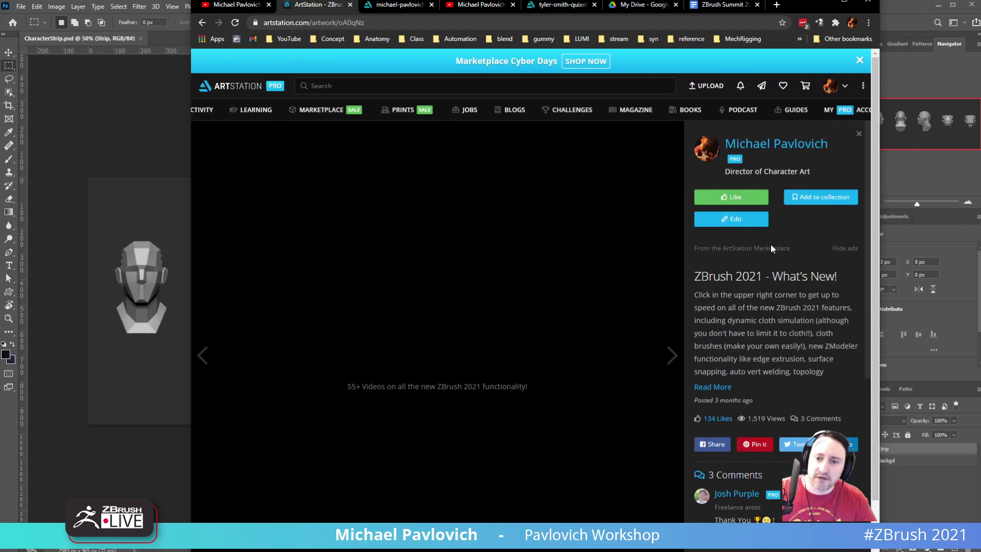
left_click(646, 138)
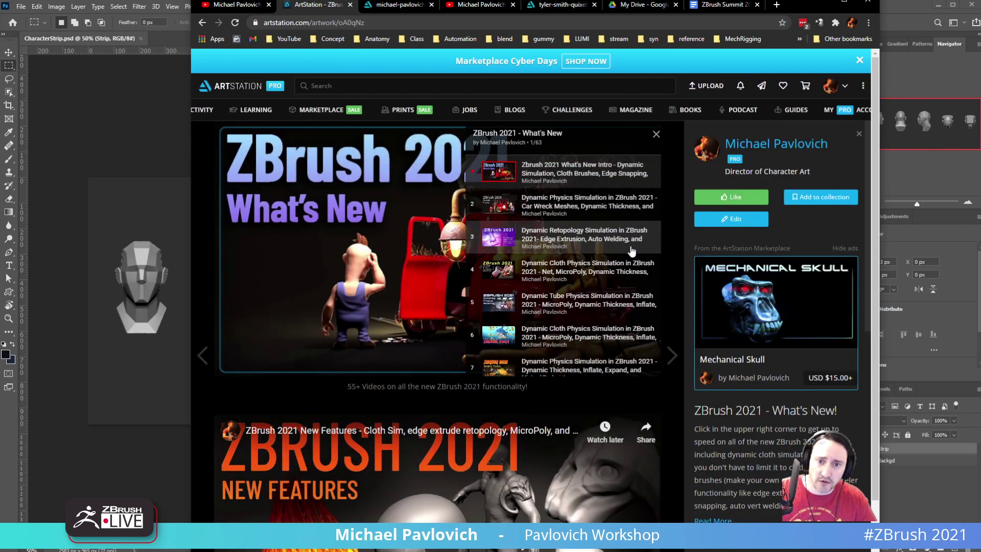
scroll(619, 260, "down", 12)
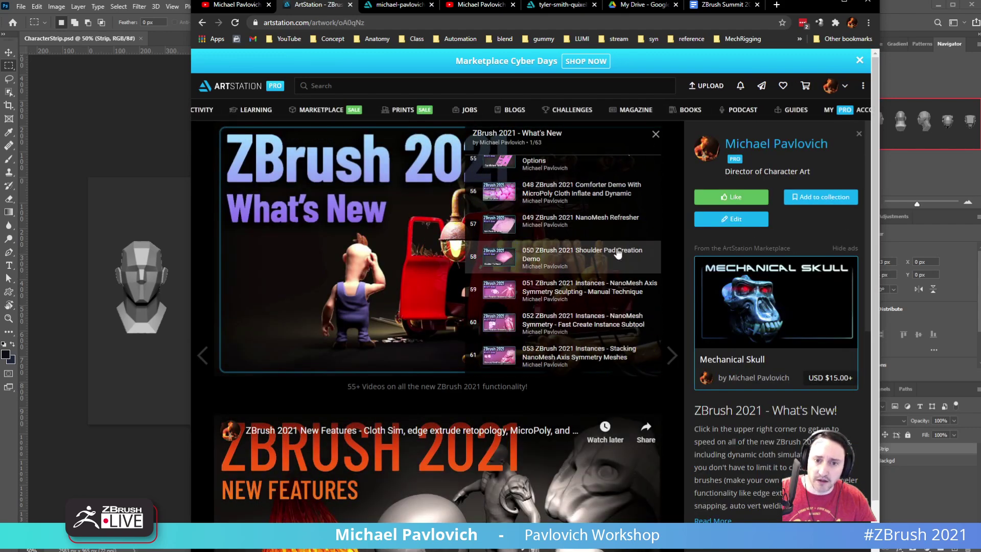
scroll(602, 268, "up", 20)
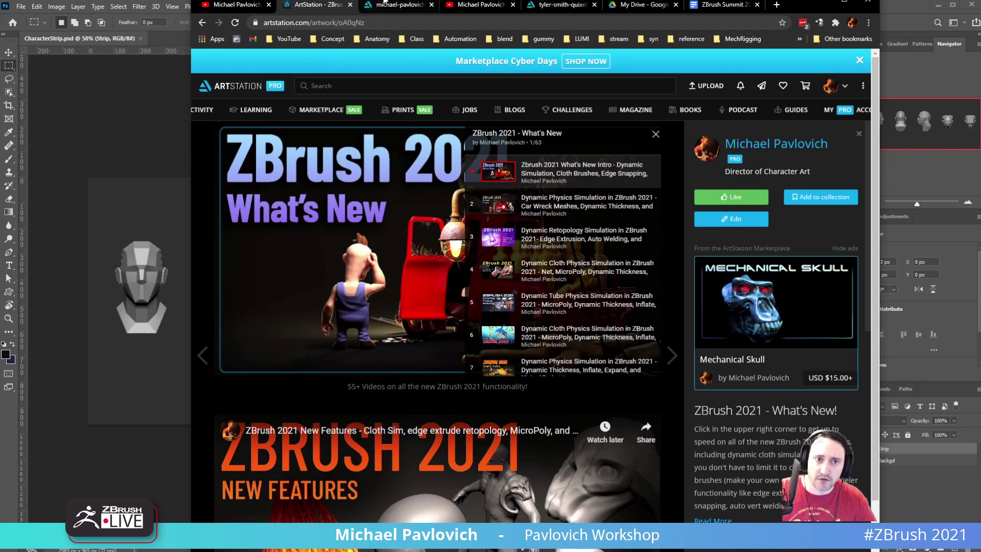
left_click(202, 23)
left_click(368, 23)
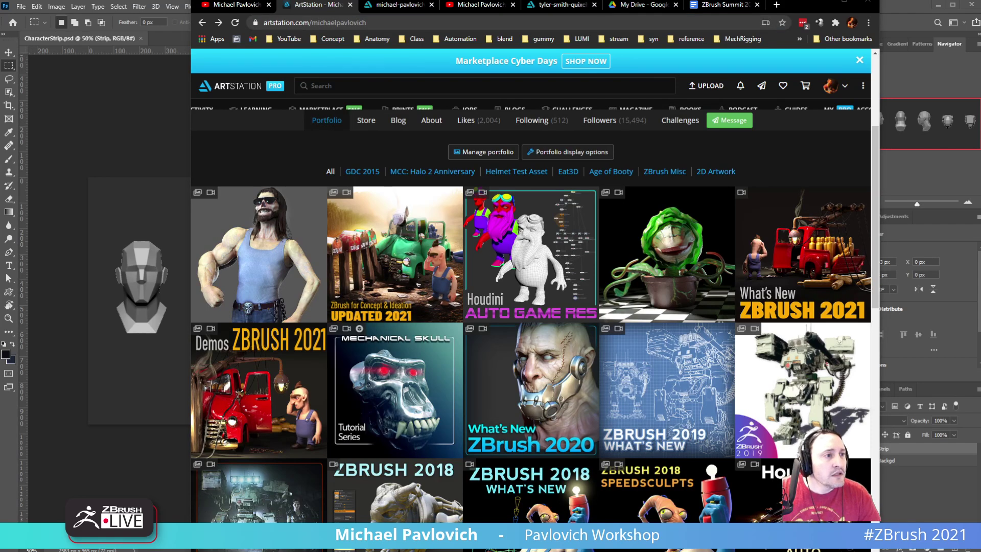
Switch to ZBrush and ZRemesh the head with AdaptiveSize 0, then again with the target polygon count at about 9.9.
left_click(817, 6)
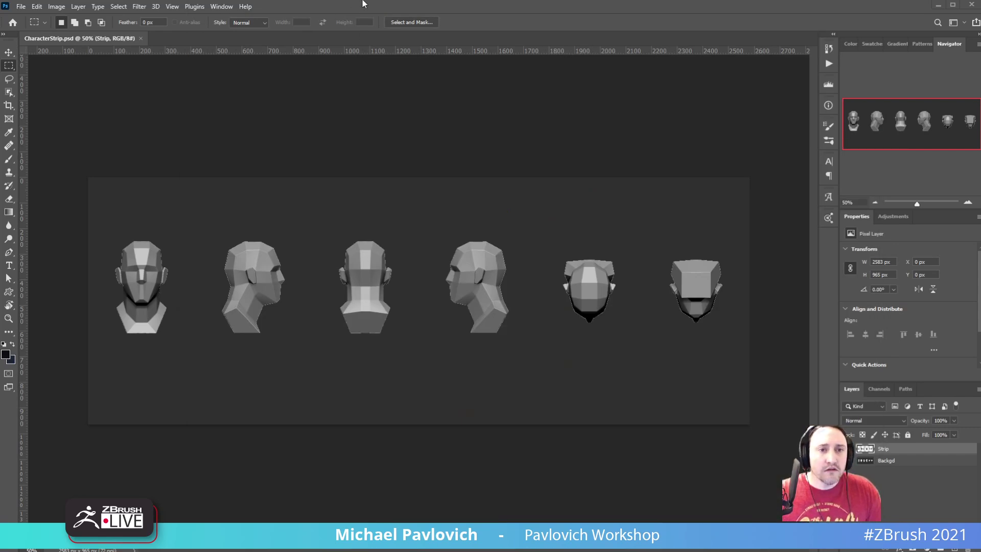
key("alt+Tab")
left_click_drag(545, 224, 634, 260)
key("space")
left_click(605, 513)
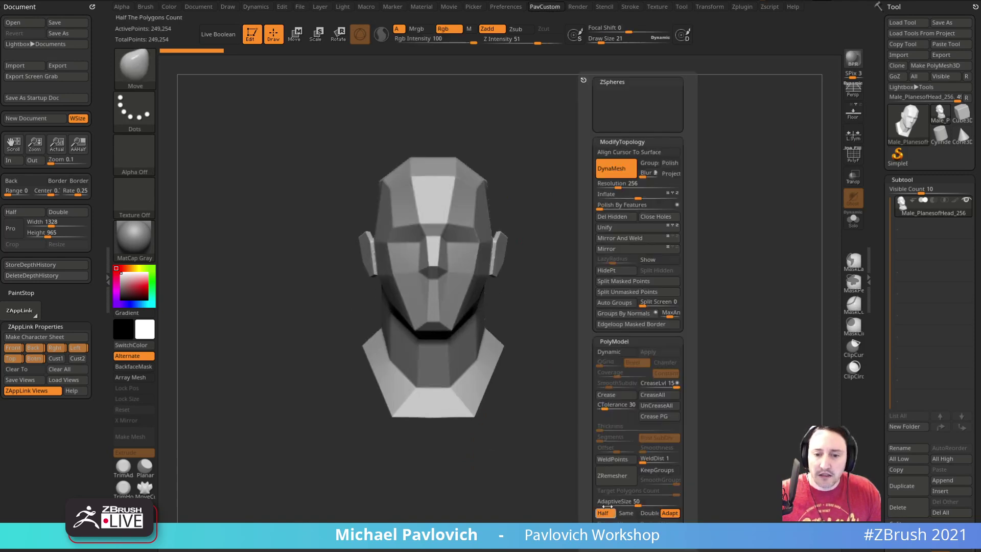
key("space")
left_click_drag(687, 502, 647, 502)
left_click(662, 476)
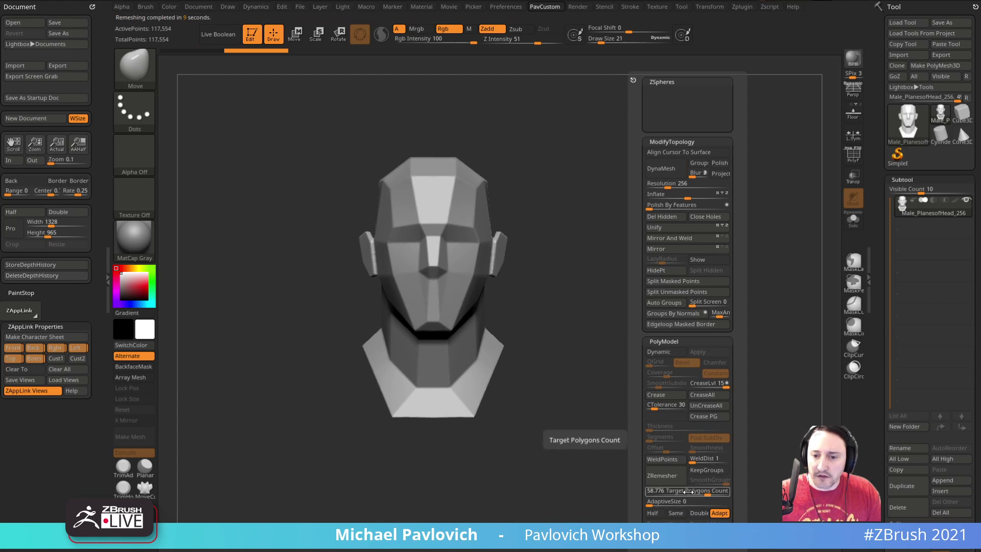
left_click(673, 492)
left_click(664, 478)
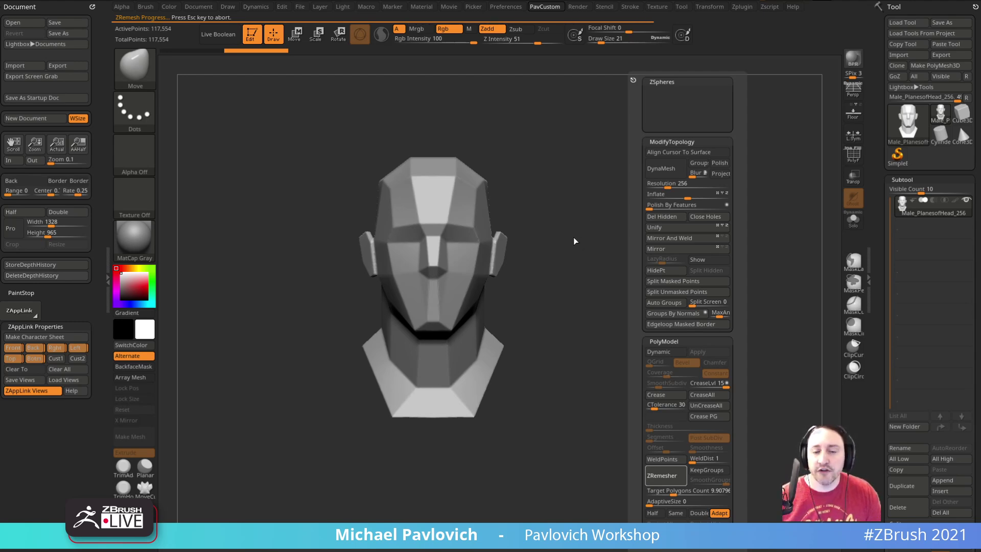
Set the draw size to 103 and select the ClothHook brush for work on the head's cheek.
right_click_drag(574, 226, 596, 276)
key("s")
left_click_drag(597, 276, 603, 277)
right_click_drag(604, 277, 612, 274, "ctrl")
right_click_drag(611, 274, 618, 271)
key("s")
left_click_drag(618, 271, 627, 272)
right_click_drag(614, 272, 618, 263)
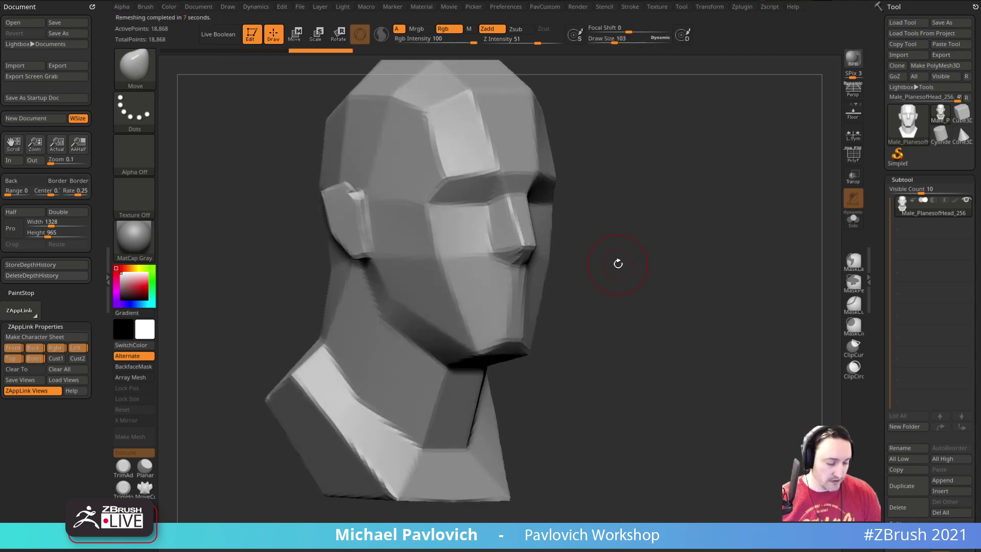
key("b")
key("c")
key("h")
Try a ClothHook pull on the cheek of the remeshed head and undo it.
mouse_move(464, 276)
left_mouse_down()
mouse_move(451, 276)
mouse_move(448, 294)
mouse_move(426, 258)
mouse_move(441, 283)
mouse_move(427, 280)
mouse_move(430, 265)
left_mouse_up()
key("ctrl+z")
right_click_drag(663, 313, 711, 300)
key("ctrl+z")
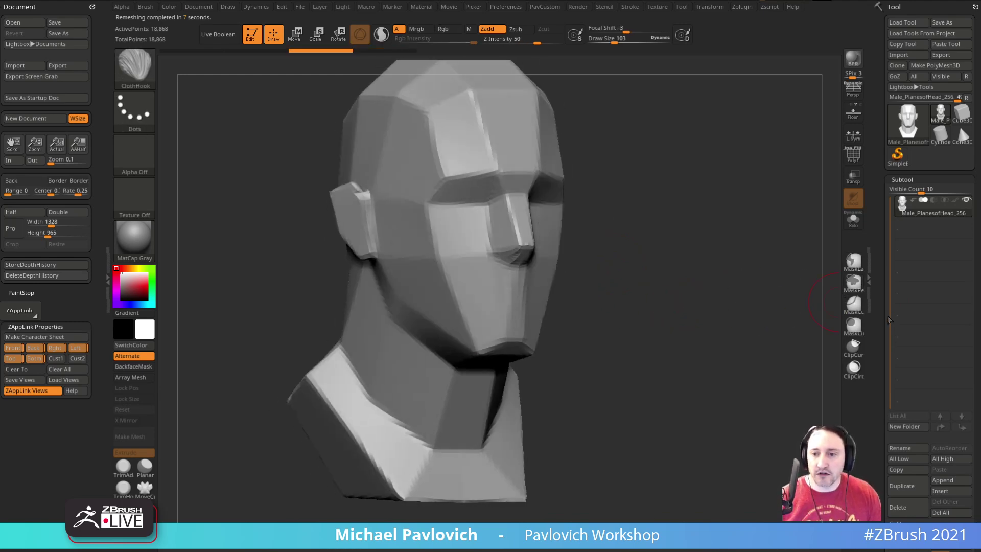
Turn on Dynamic Subdivision in the head's geometry settings.
left_click_drag(881, 300, 881, 196)
scroll(881, 196, "down", 2)
left_click(902, 260)
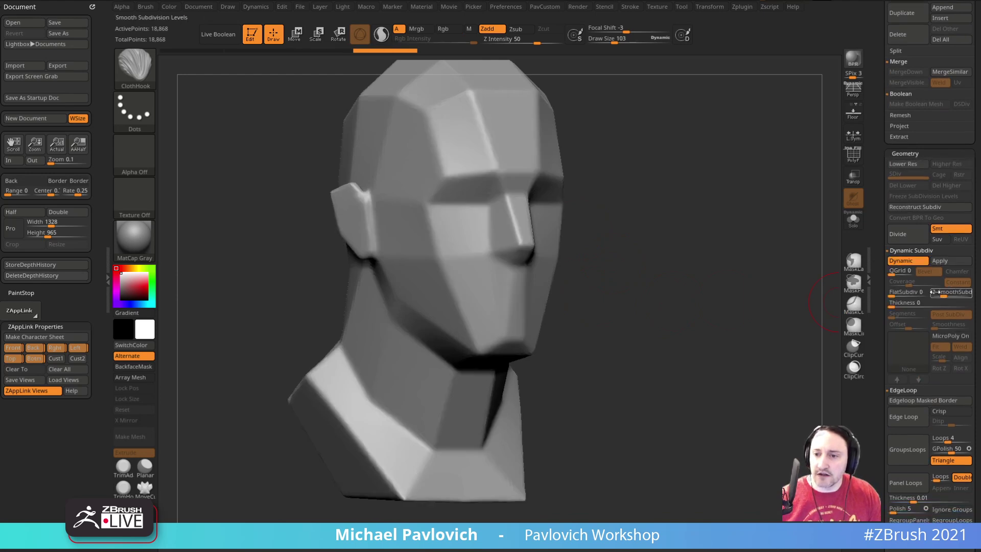
Try ClothHook folds on the cheeks of the dynamically smoothed head from different angles, and undo them.
mouse_move(445, 277)
left_mouse_down()
mouse_move(452, 243)
mouse_move(446, 281)
mouse_move(444, 250)
mouse_move(455, 281)
left_mouse_up()
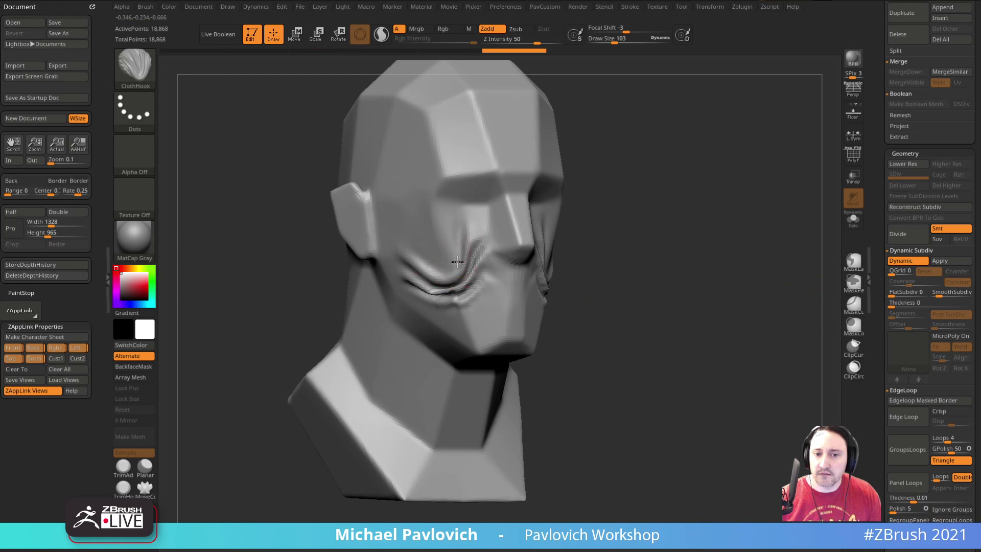
left_click_drag(456, 245, 449, 278)
right_click_drag(710, 278, 651, 278)
left_click_drag(651, 278, 714, 271)
key("ctrl")
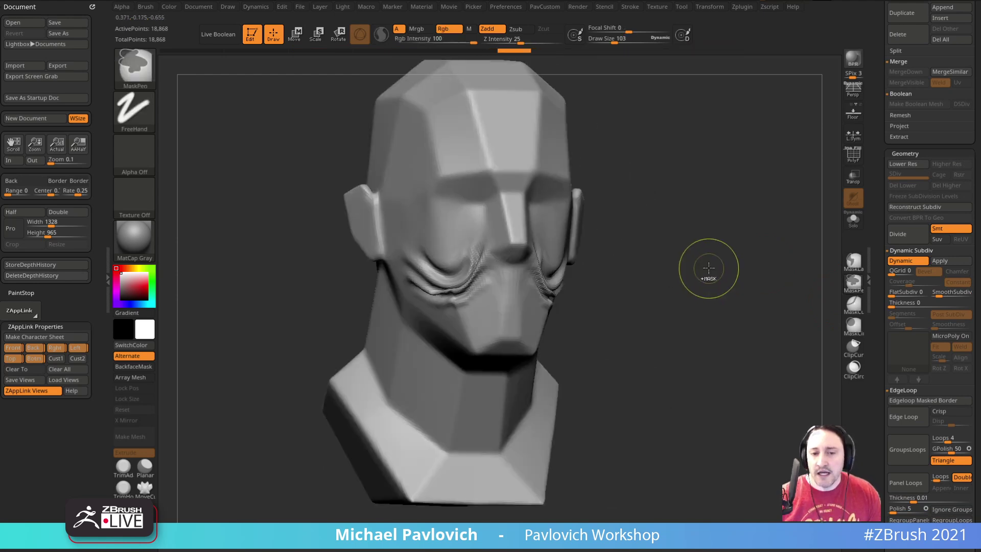
key("ctrl")
key("ctrl+z")
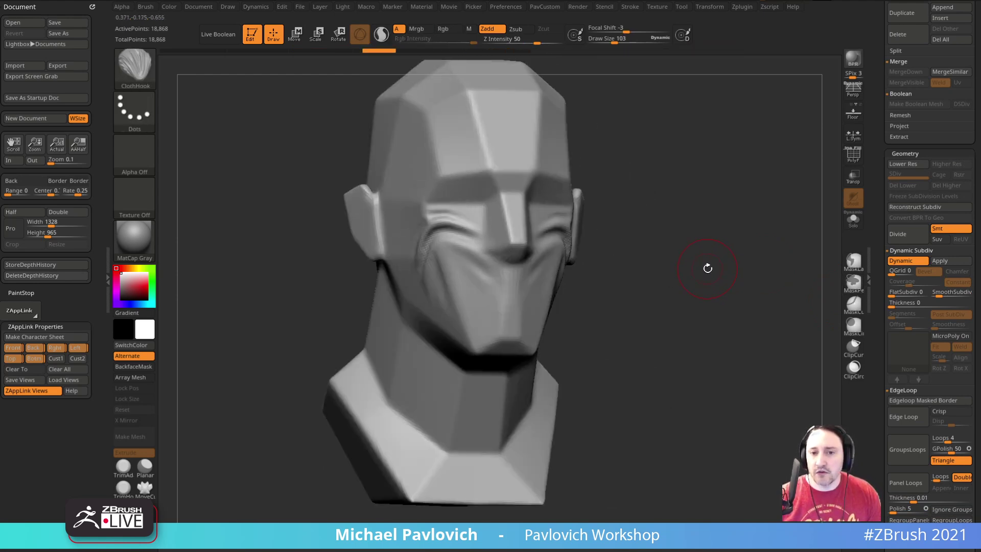
key("ctrl+z")
mouse_move(703, 271)
left_mouse_down()
mouse_move(690, 273)
mouse_move(694, 286)
left_mouse_up()
Subdivide the head to SDiv 3, pulling ClothHook folds into the cheeks between the two subdivisions.
key("ctrl+d")
left_click_drag(449, 243, 451, 260)
mouse_move(467, 311)
left_mouse_down()
mouse_move(482, 282)
mouse_move(496, 280)
left_mouse_up()
key("ctrl+d")
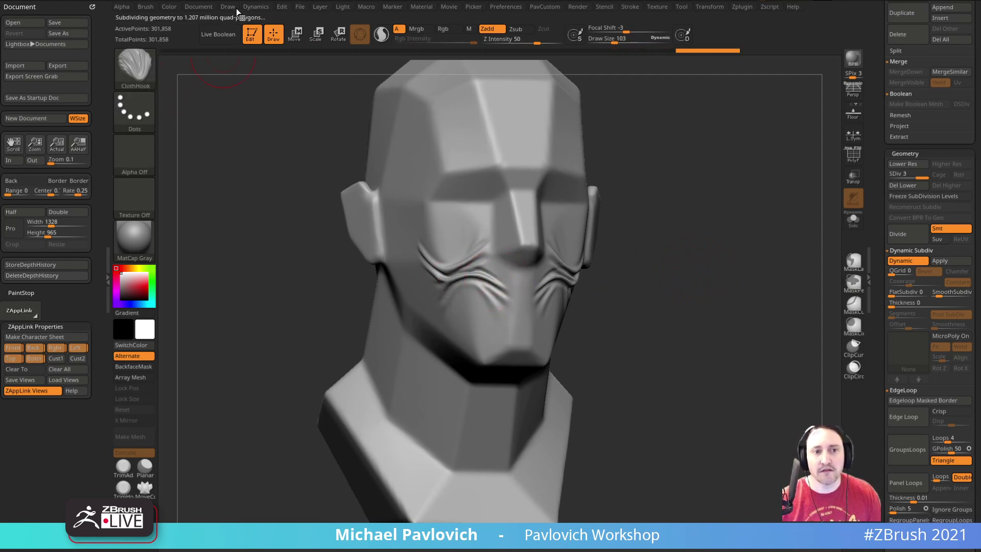
Dock the Dynamics palette and point out the Max Simulation Points setting.
left_click(256, 7)
left_click(251, 18)
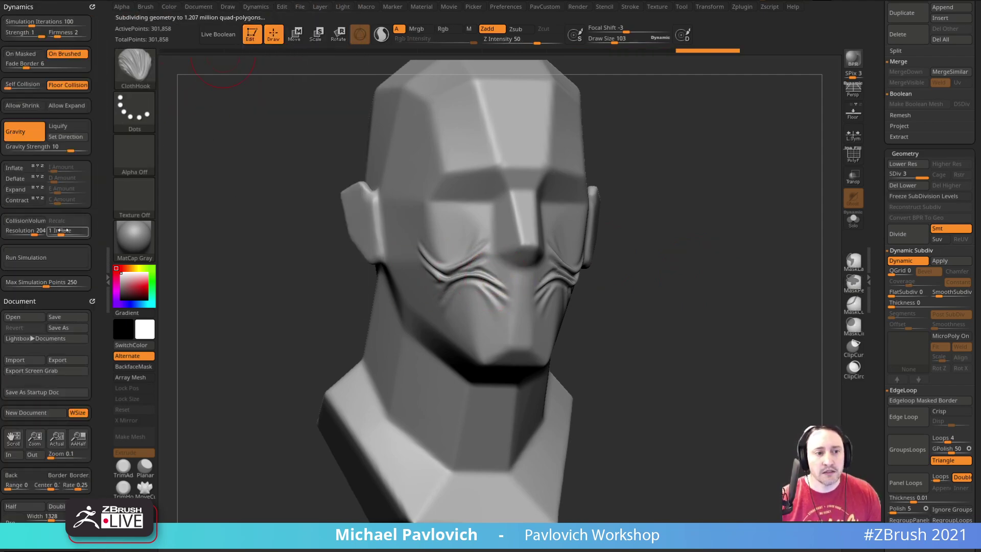
left_click(46, 285)
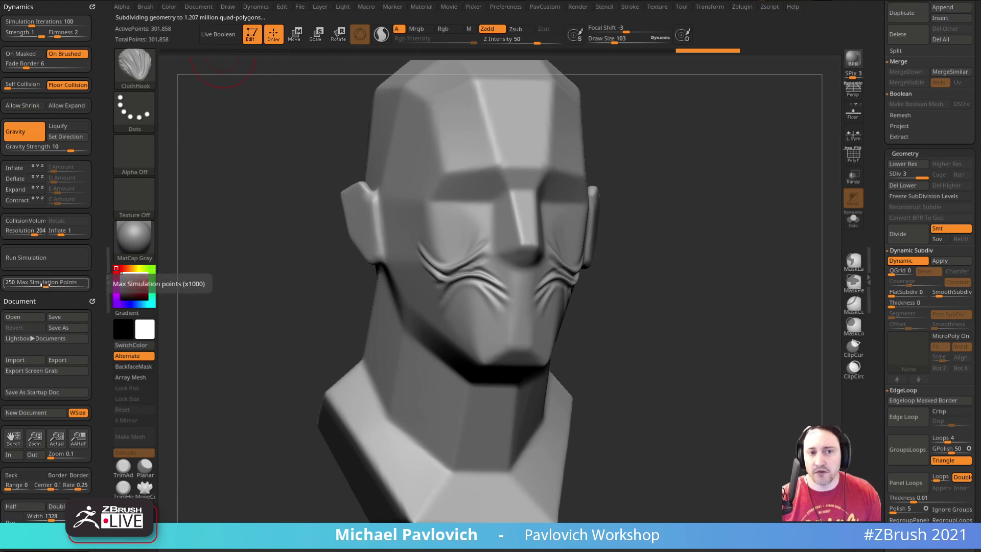
Isolate the cheek region of the mesh, pull finer ClothHook folds into it, and show the whole head again.
mouse_move(693, 269)
left_mouse_down()
mouse_move(679, 281)
mouse_move(405, 250)
left_mouse_up()
left_click_drag(366, 175, 467, 317, "ctrl+shift")
mouse_move(403, 386)
left_mouse_down()
mouse_move(611, 300)
mouse_move(623, 321)
mouse_move(573, 306)
left_mouse_up()
left_click_drag(415, 121, 394, 122)
mouse_move(418, 260)
left_mouse_down()
mouse_move(427, 274)
mouse_move(424, 249)
mouse_move(412, 246)
mouse_move(422, 256)
left_mouse_up()
left_click_drag(669, 271, 697, 272)
left_click_drag(387, 324, 384, 302)
left_click_drag(380, 409, 353, 411)
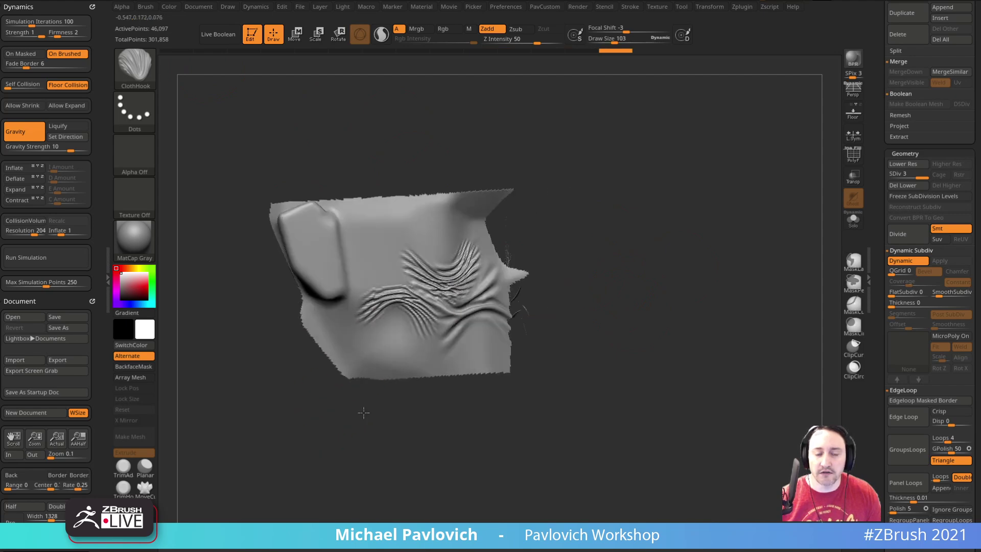
left_click(339, 425, "ctrl+shift")
Drop the head to SDiv 1, set Firmness to 4 and draw size to 99, and compare Dynamic Subdivision off and on.
mouse_move(712, 262)
left_mouse_down()
mouse_move(692, 265)
mouse_move(711, 256)
mouse_move(713, 278)
left_mouse_up()
left_click(904, 175)
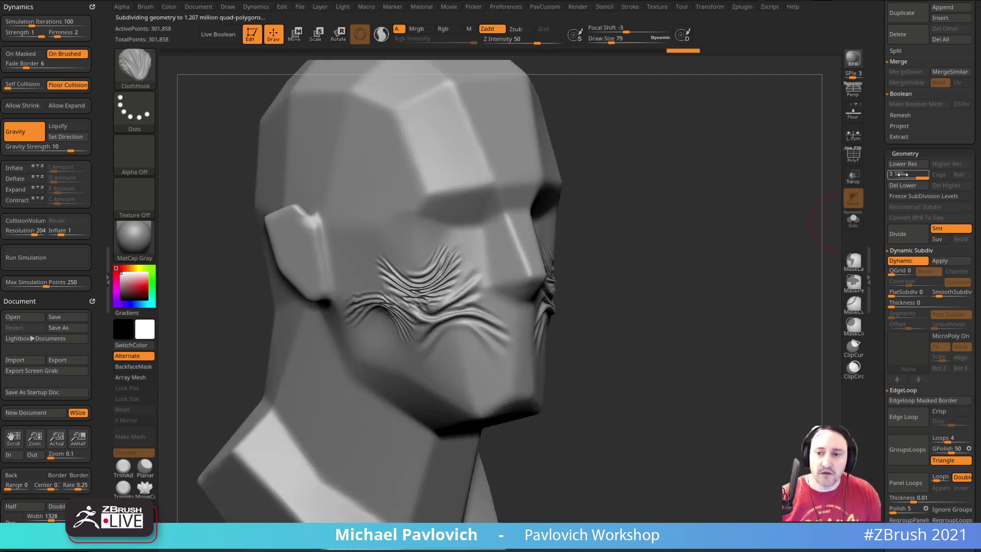
left_click_drag(898, 175, 900, 175)
left_click_drag(693, 256, 708, 266, "alt")
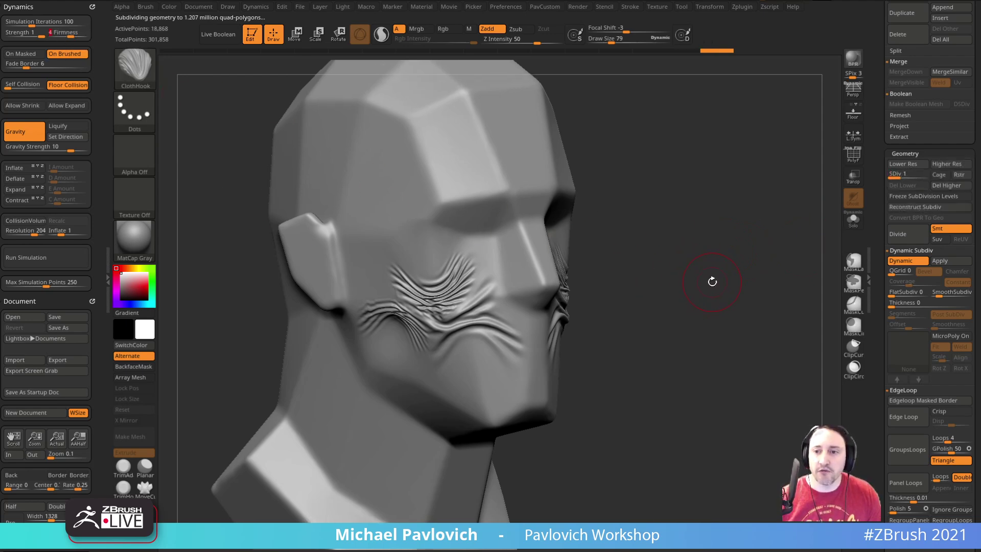
left_click(922, 264)
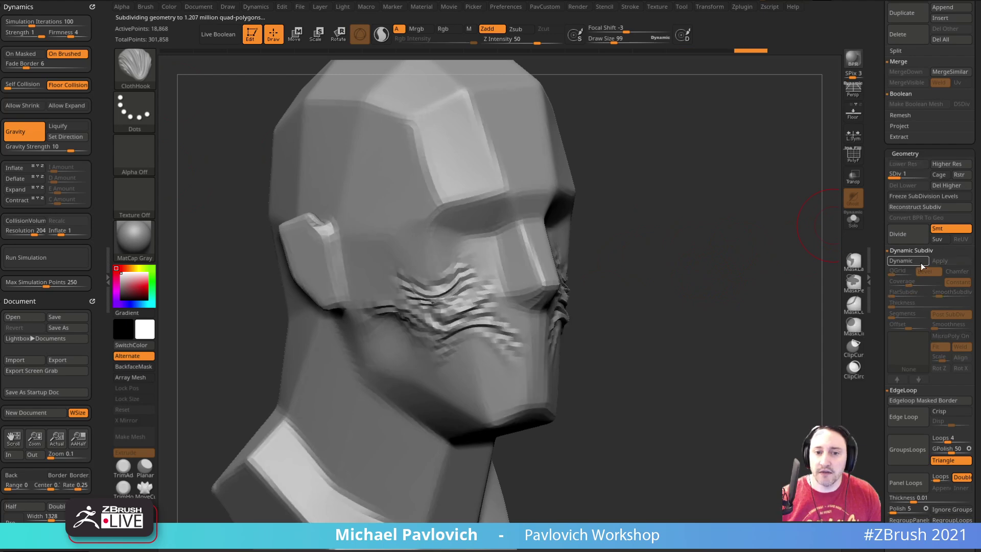
left_click(920, 262)
Pull broad ClothHook folds across the forehead, brow and cheek, undoing the first attempt.
mouse_move(384, 224)
left_mouse_down()
mouse_move(386, 206)
mouse_move(392, 215)
mouse_move(468, 215)
mouse_move(513, 190)
mouse_move(539, 196)
mouse_move(539, 159)
mouse_move(531, 175)
mouse_move(533, 167)
mouse_move(512, 164)
left_mouse_up()
key("ctrl+z")
key("ctrl+z")
left_click_drag(445, 299, 375, 210)
mouse_move(457, 210)
left_mouse_down()
mouse_move(409, 168)
mouse_move(394, 185)
left_mouse_up()
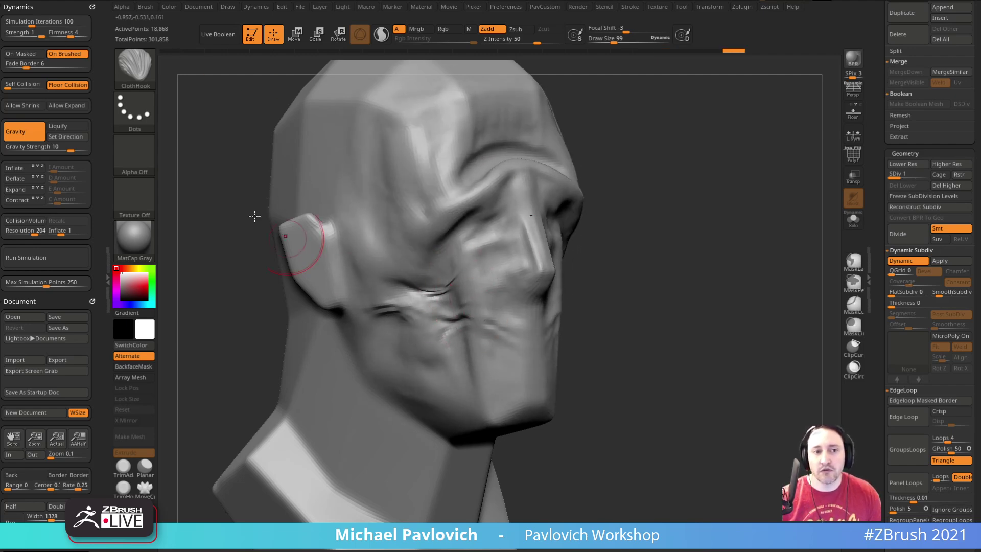
Set Firmness to 2 and pull tighter ClothHook folds into the temple and side of the forehead.
mouse_move(617, 191)
left_mouse_down()
mouse_move(667, 218)
mouse_move(670, 210)
left_mouse_up()
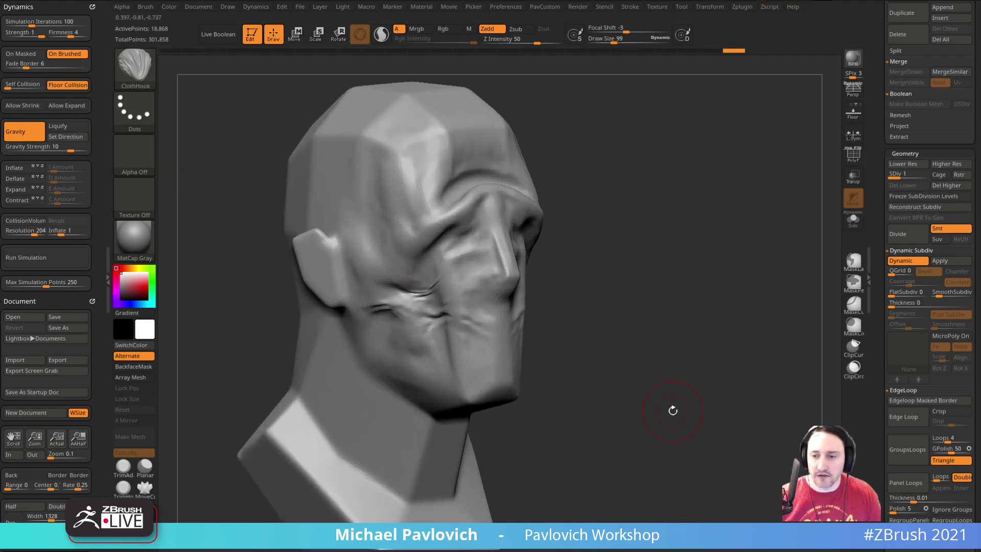
left_click_drag(598, 217, 441, 208)
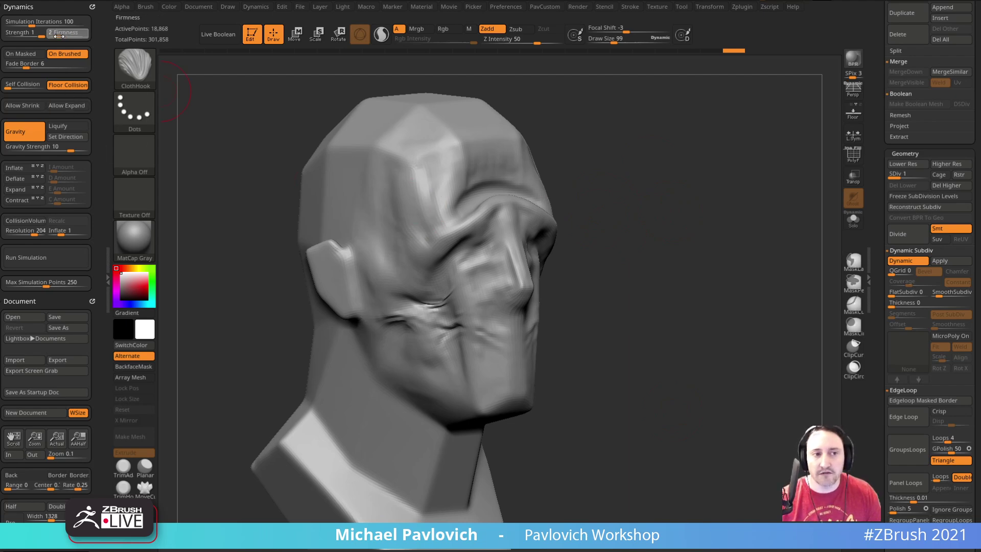
mouse_move(416, 219)
left_mouse_down()
mouse_move(432, 204)
mouse_move(412, 194)
mouse_move(397, 221)
mouse_move(409, 245)
mouse_move(394, 230)
mouse_move(388, 240)
mouse_move(557, 191)
left_mouse_up()
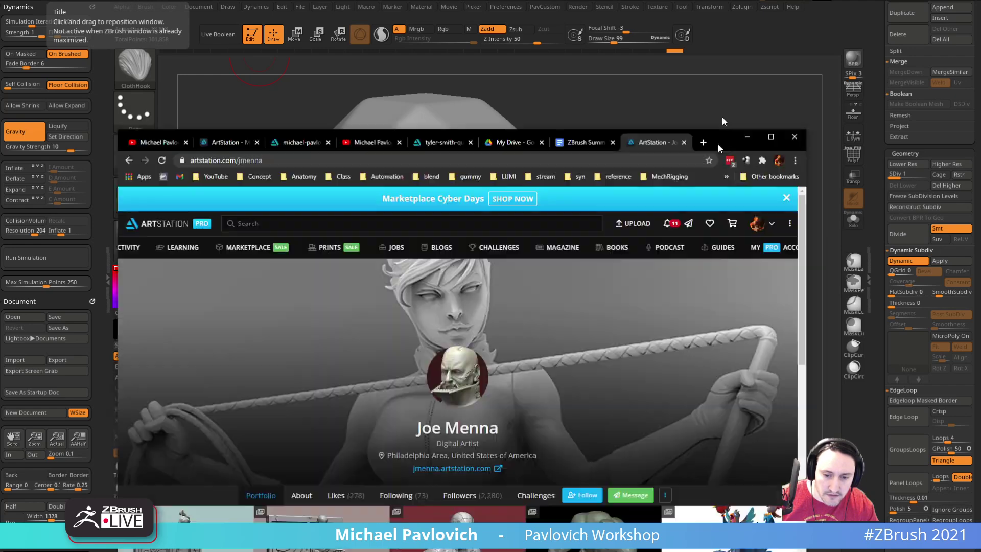
Switch to Chrome with a digital artist's ArtStation profile and move its window higher on the screen.
left_click_drag(720, 144, 731, 43)
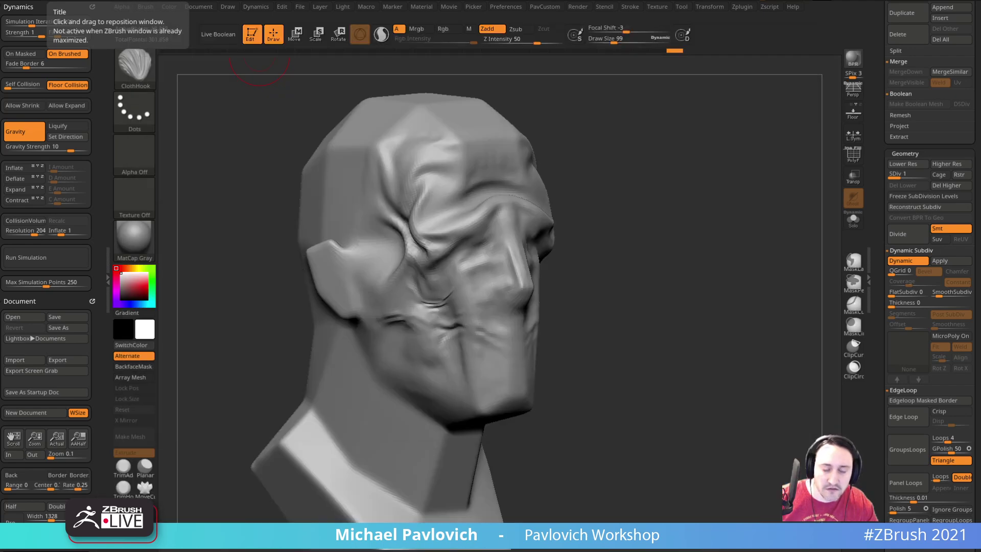